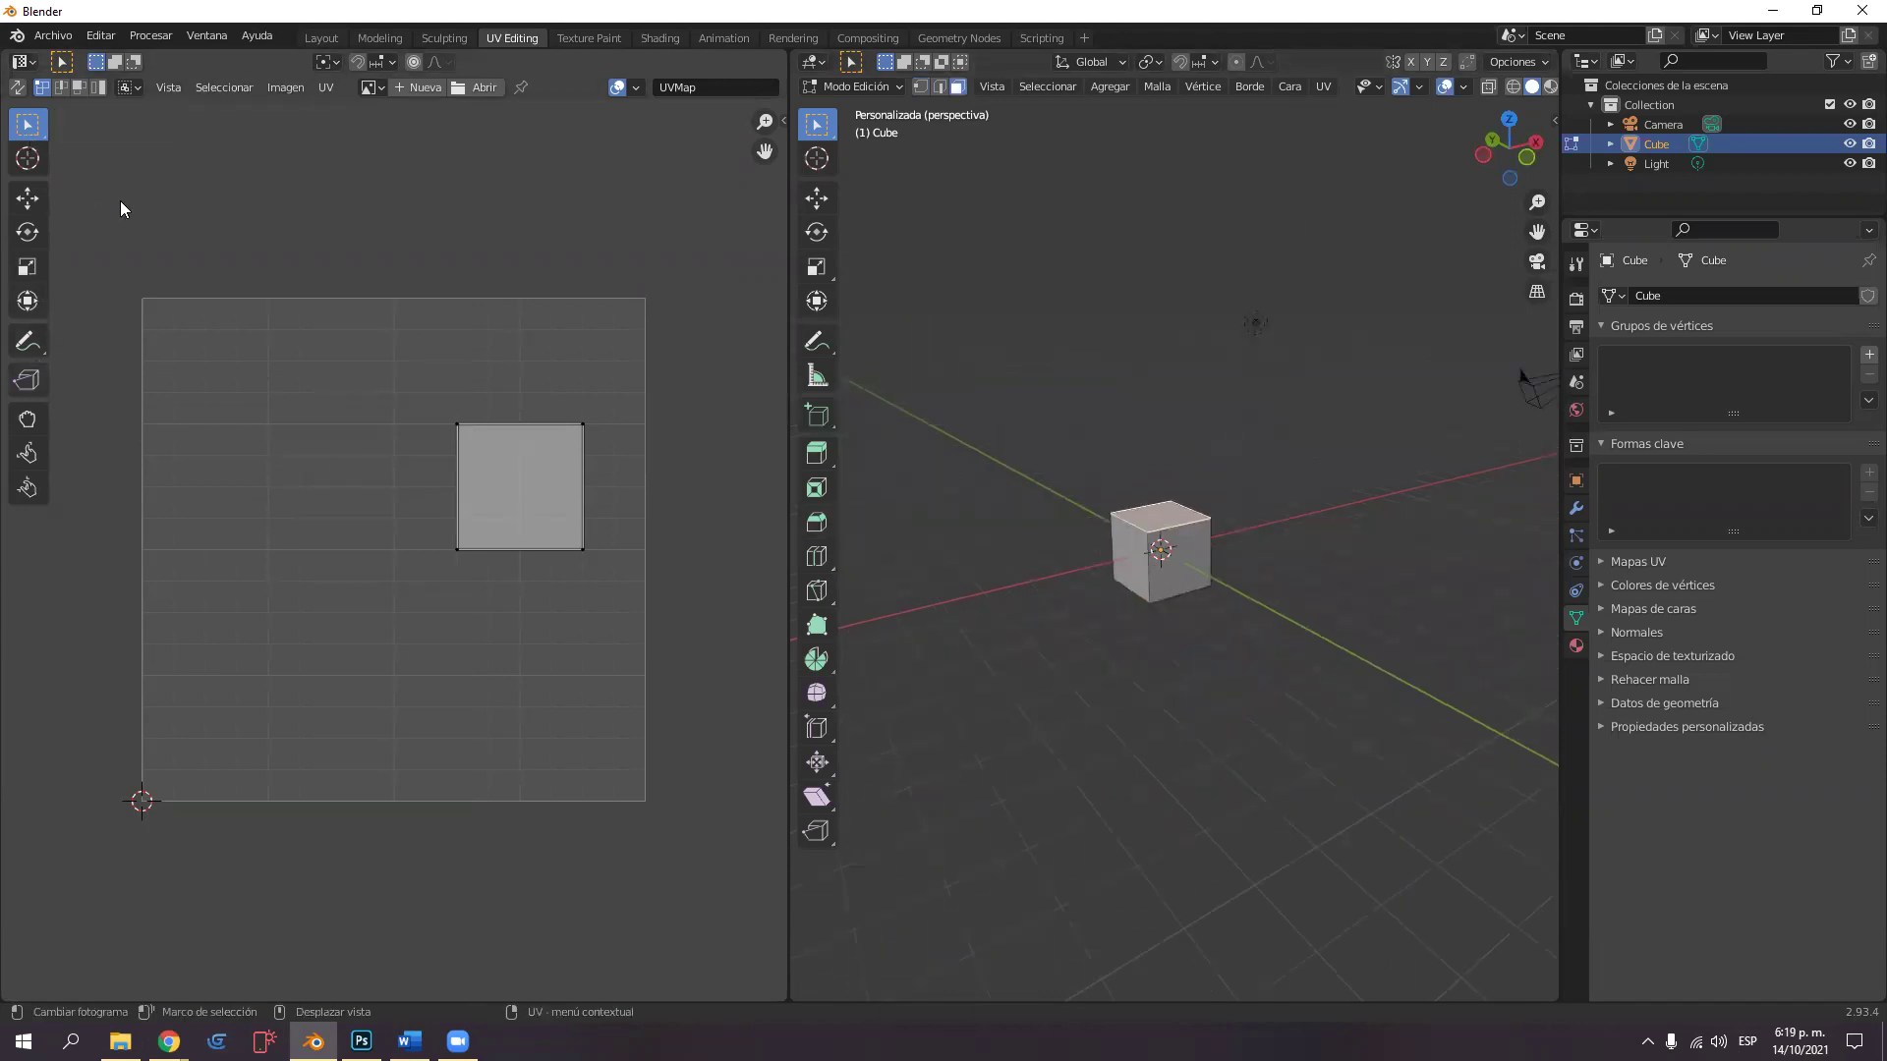
Extrude the cube's top face upward twice to build a tall column of three stacked segments.
{"action": "left_click", "coordinate": [817, 457]}
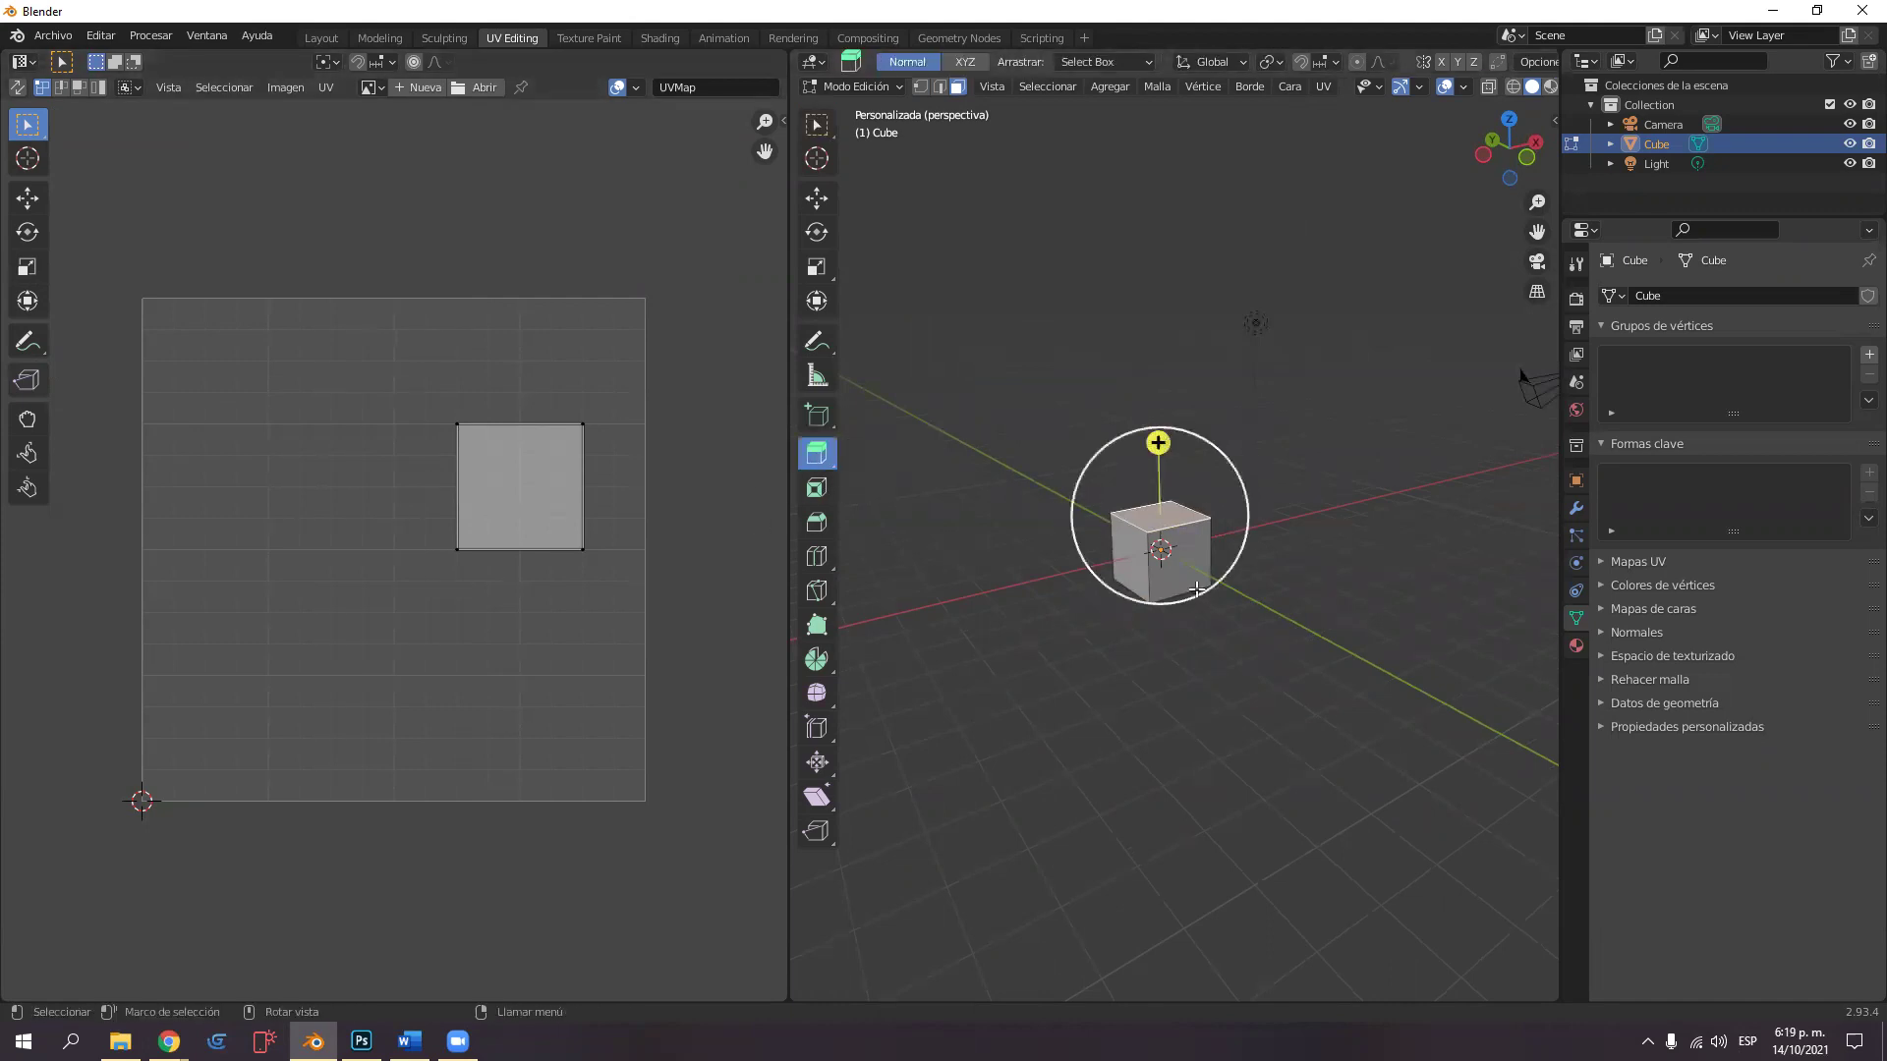
{"action": "left_click_drag", "start_coordinate": [1160, 443], "coordinate": [1156, 345]}
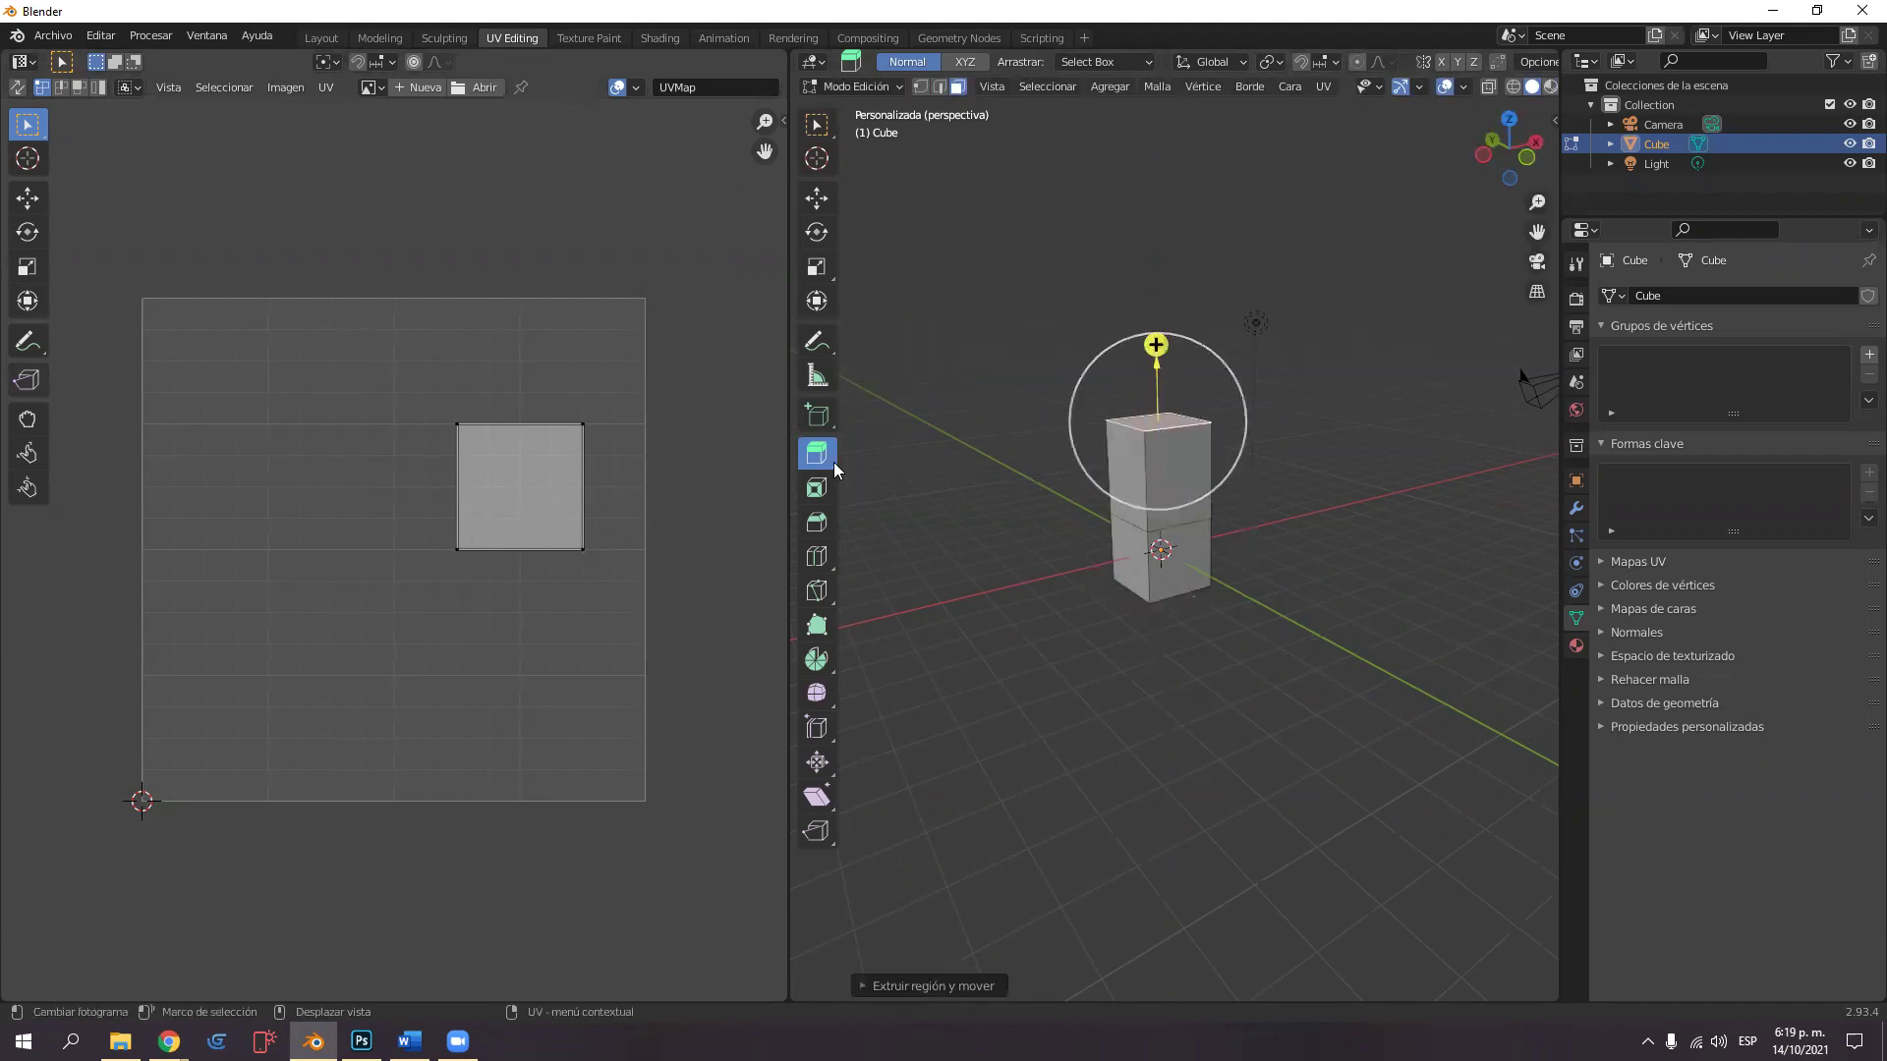
{"action": "mouse_move", "coordinate": [1047, 504]}
{"action": "middle_mouse_down"}
{"action": "mouse_move", "coordinate": [1182, 521]}
{"action": "mouse_move", "coordinate": [1164, 468]}
{"action": "mouse_move", "coordinate": [1058, 471]}
{"action": "middle_mouse_up"}
{"action": "mouse_move", "coordinate": [1203, 467]}
{"action": "middle_mouse_down"}
{"action": "mouse_move", "coordinate": [1281, 455]}
{"action": "mouse_move", "coordinate": [1084, 463]}
{"action": "mouse_move", "coordinate": [1200, 468]}
{"action": "middle_mouse_up"}
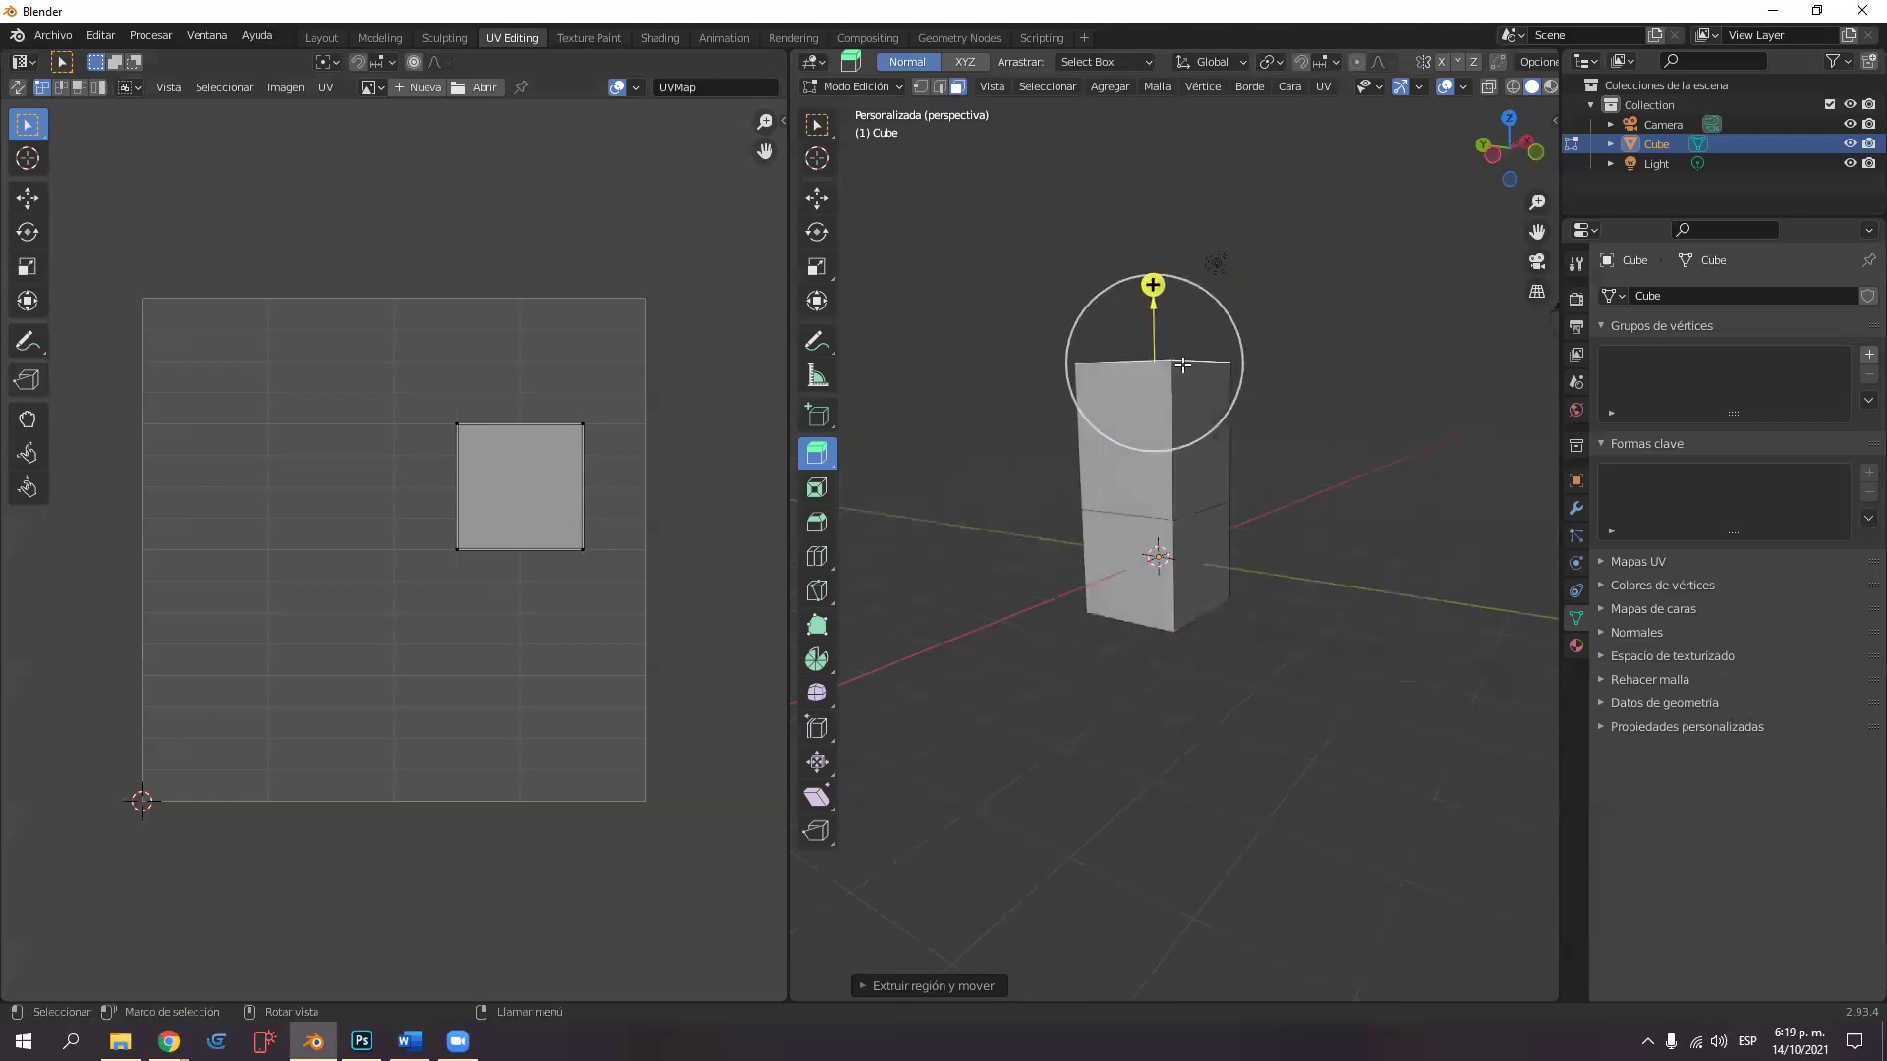
{"action": "middle_click_drag", "start_coordinate": [1235, 428], "coordinate": [1100, 442]}
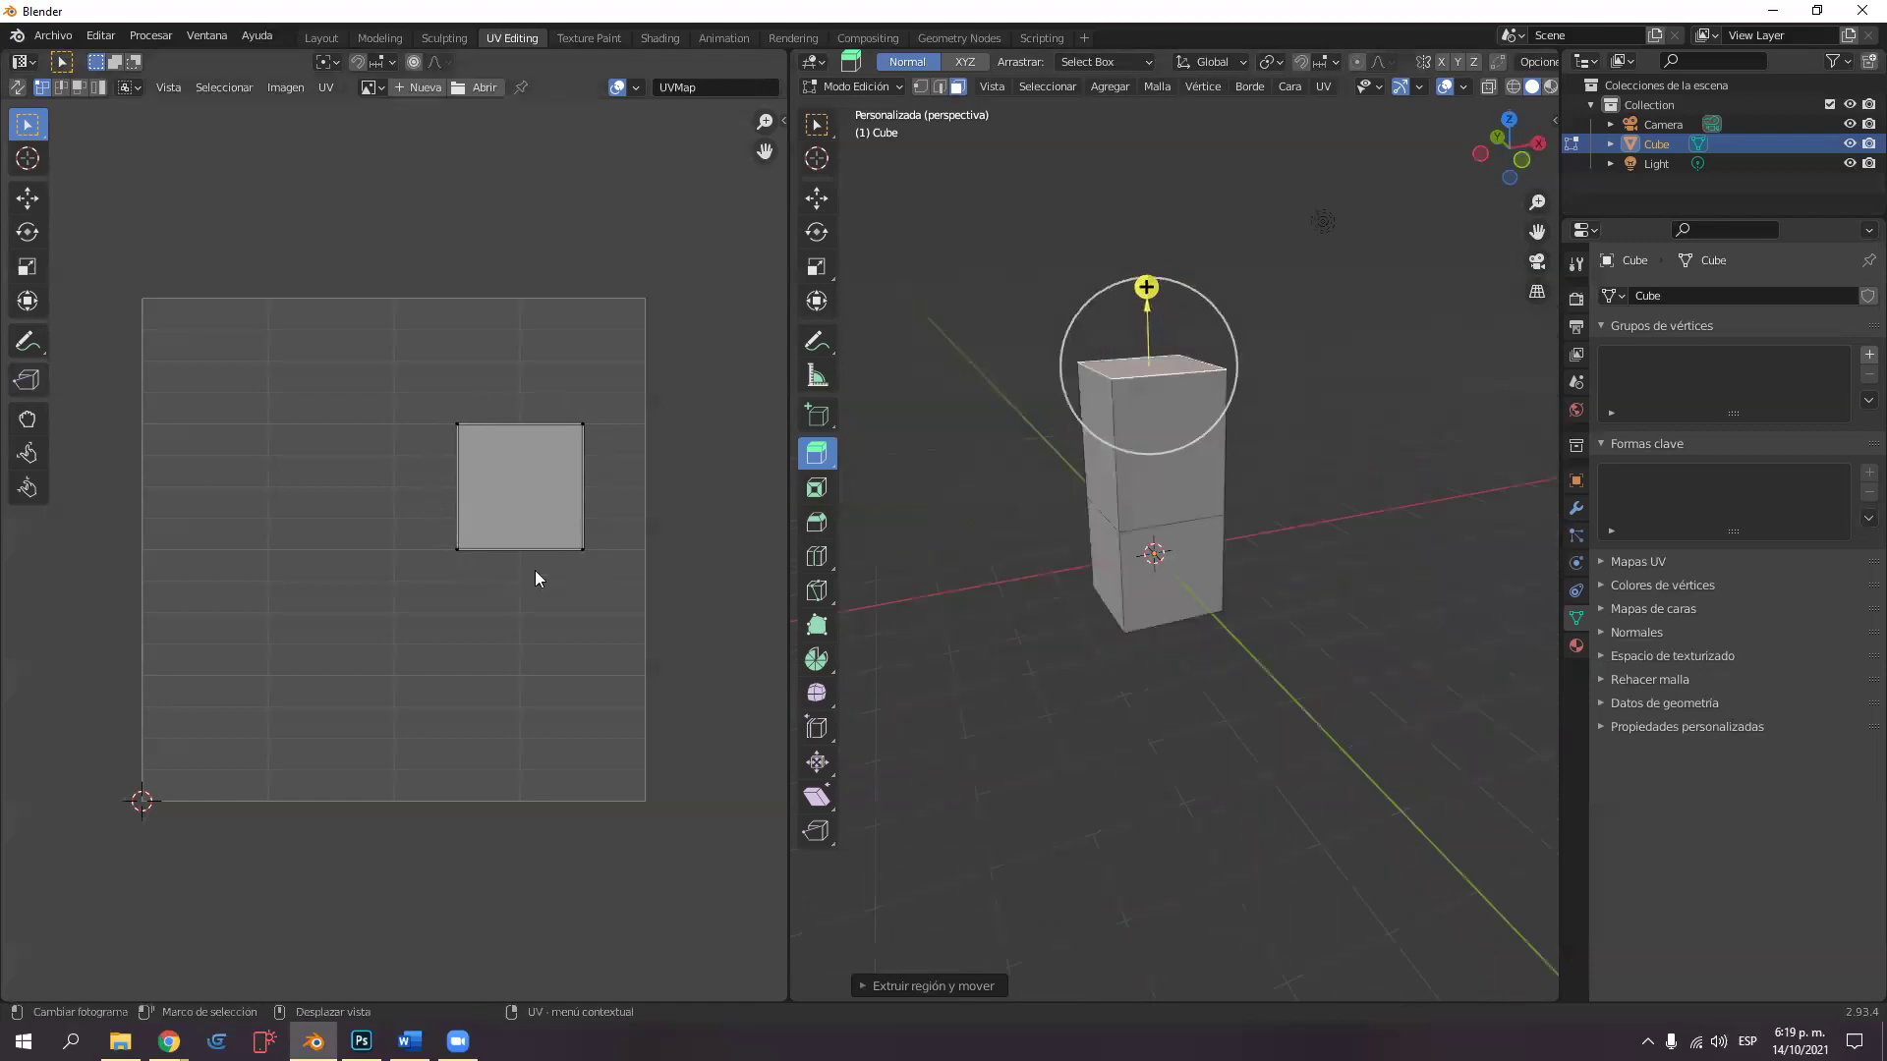
{"action": "middle_click_drag", "start_coordinate": [1100, 480], "coordinate": [1129, 472]}
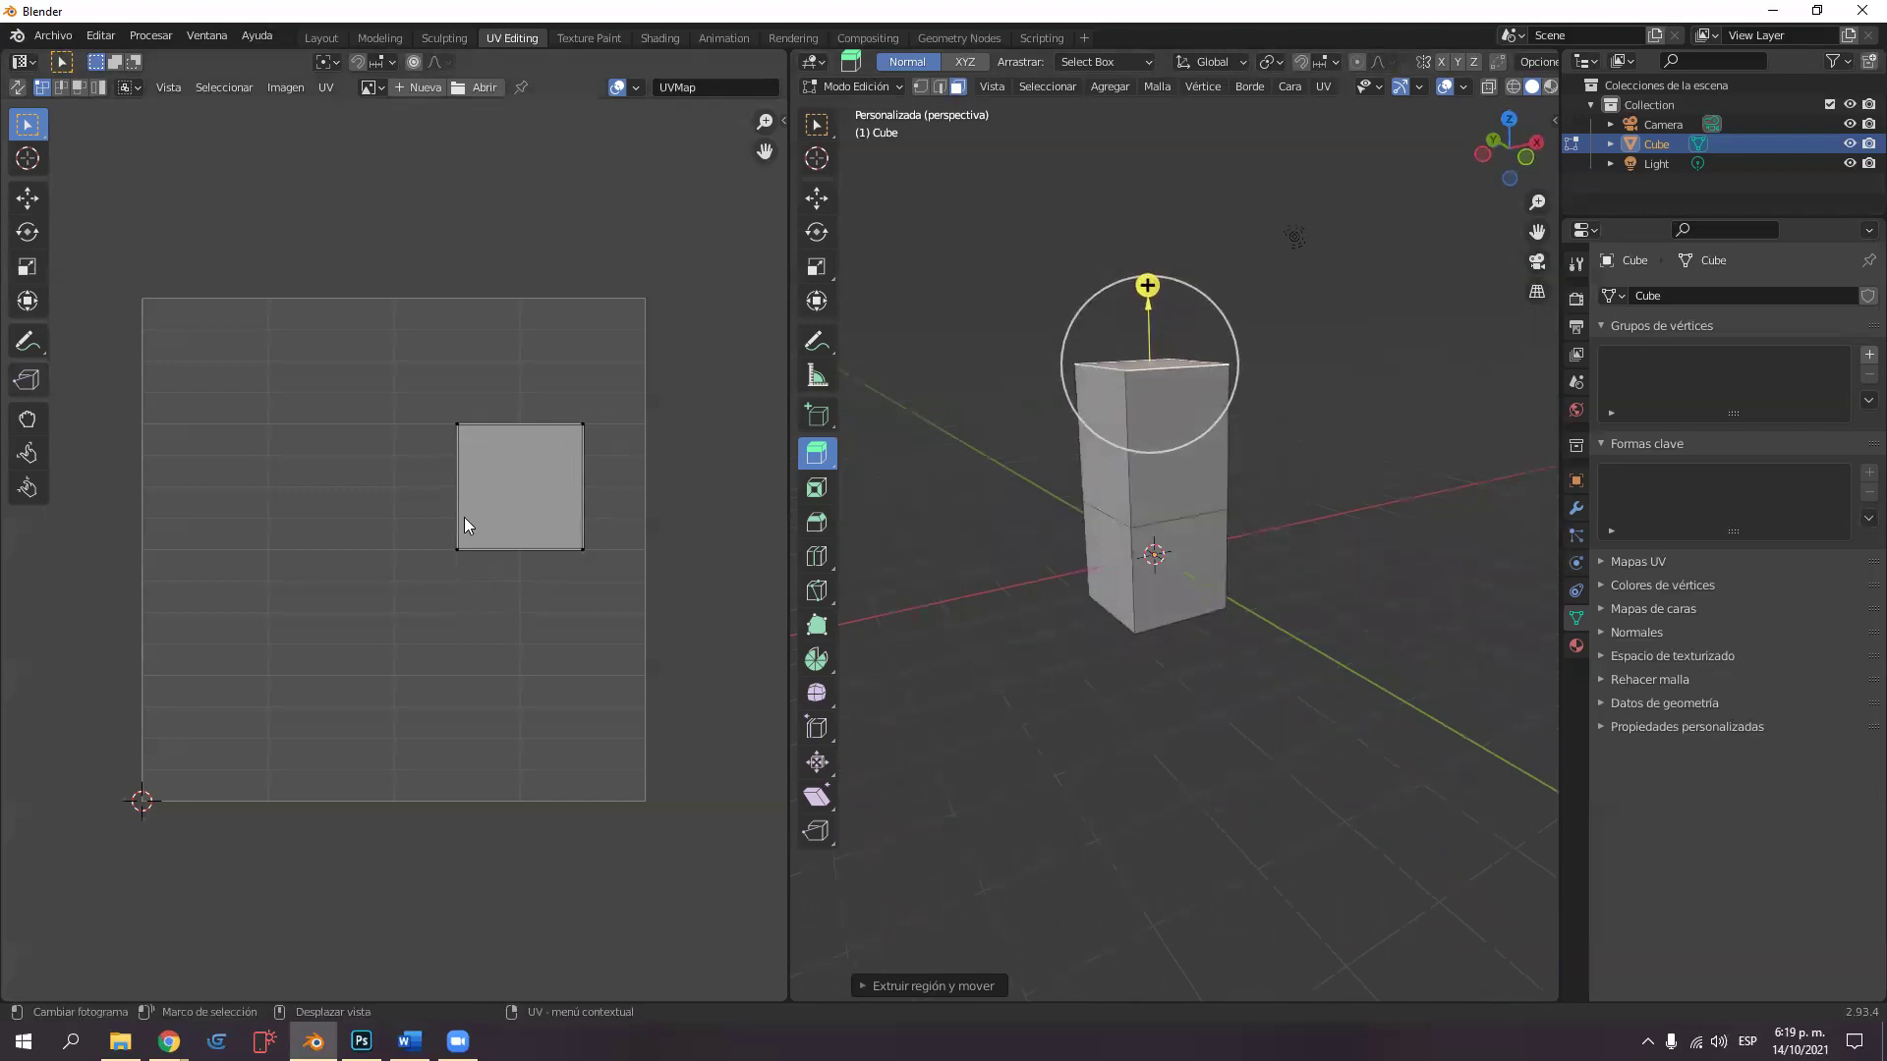
{"action": "middle_click_drag", "start_coordinate": [1165, 522], "coordinate": [1191, 522]}
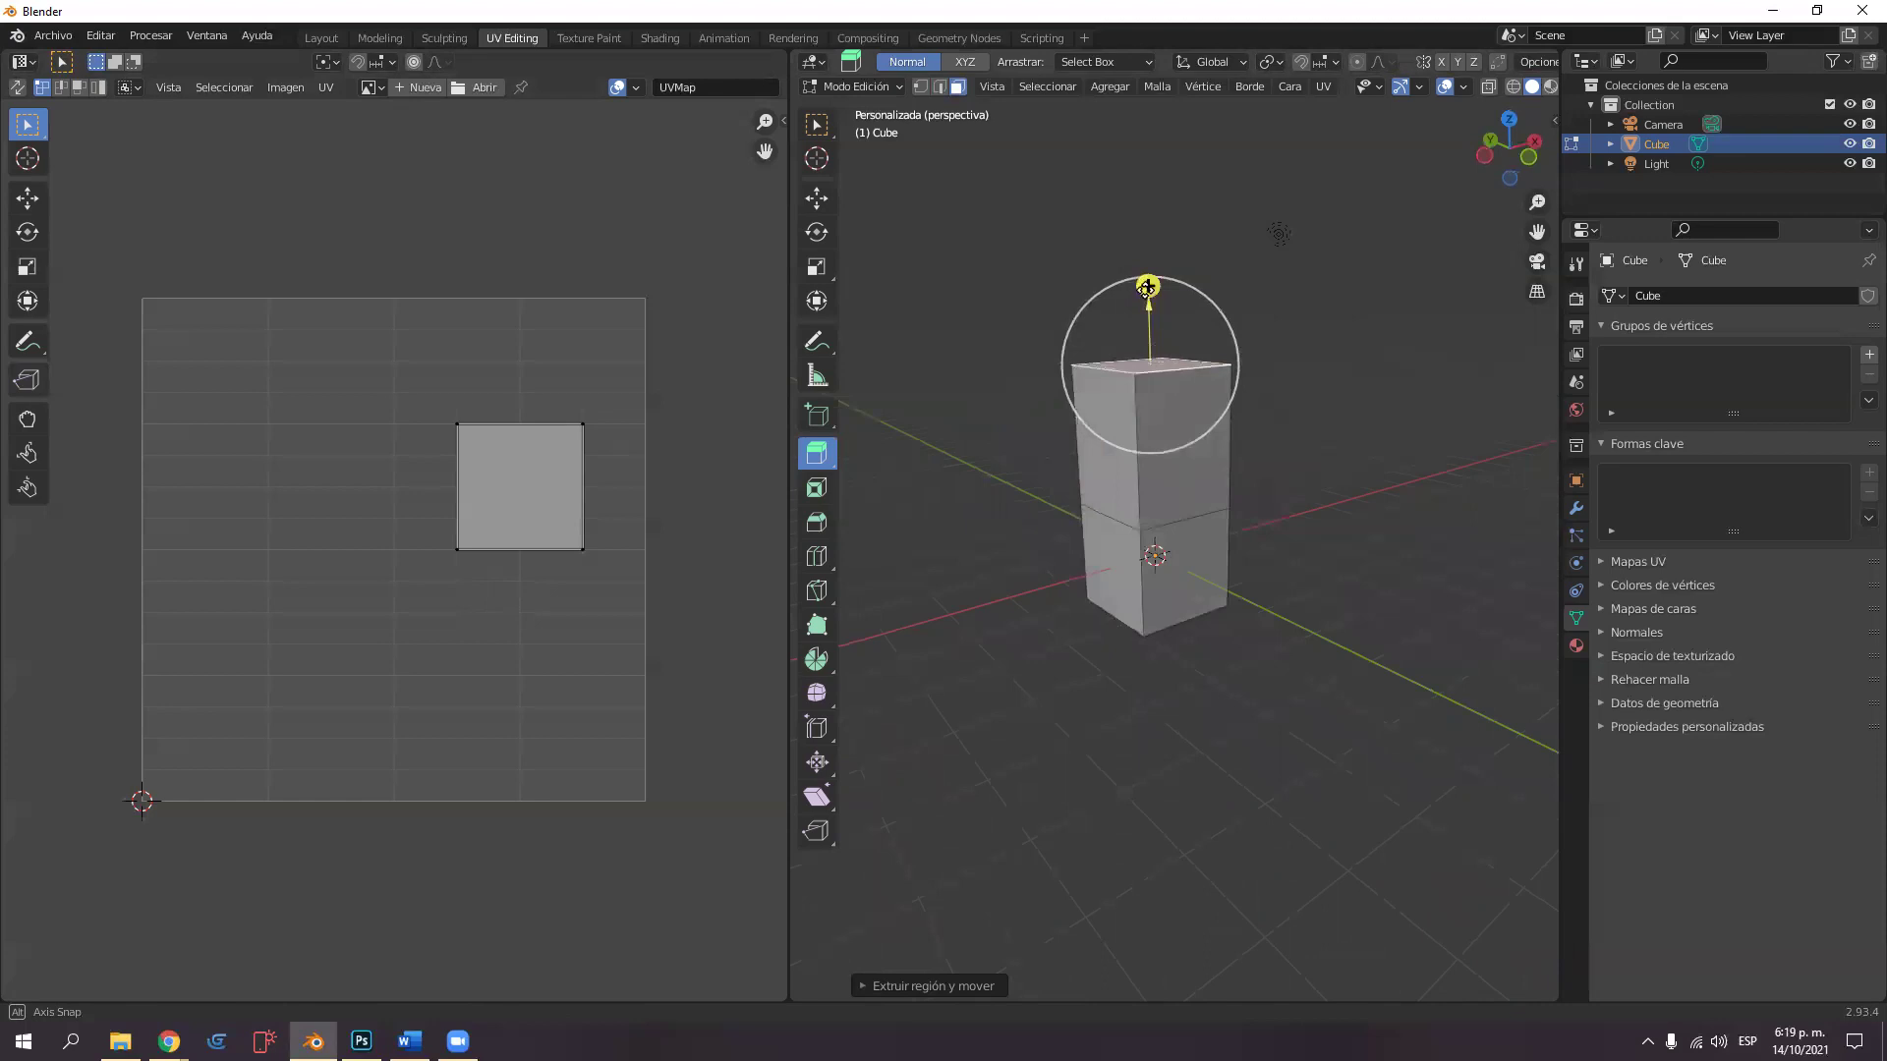
{"action": "left_click_drag", "start_coordinate": [1146, 286], "coordinate": [1143, 175]}
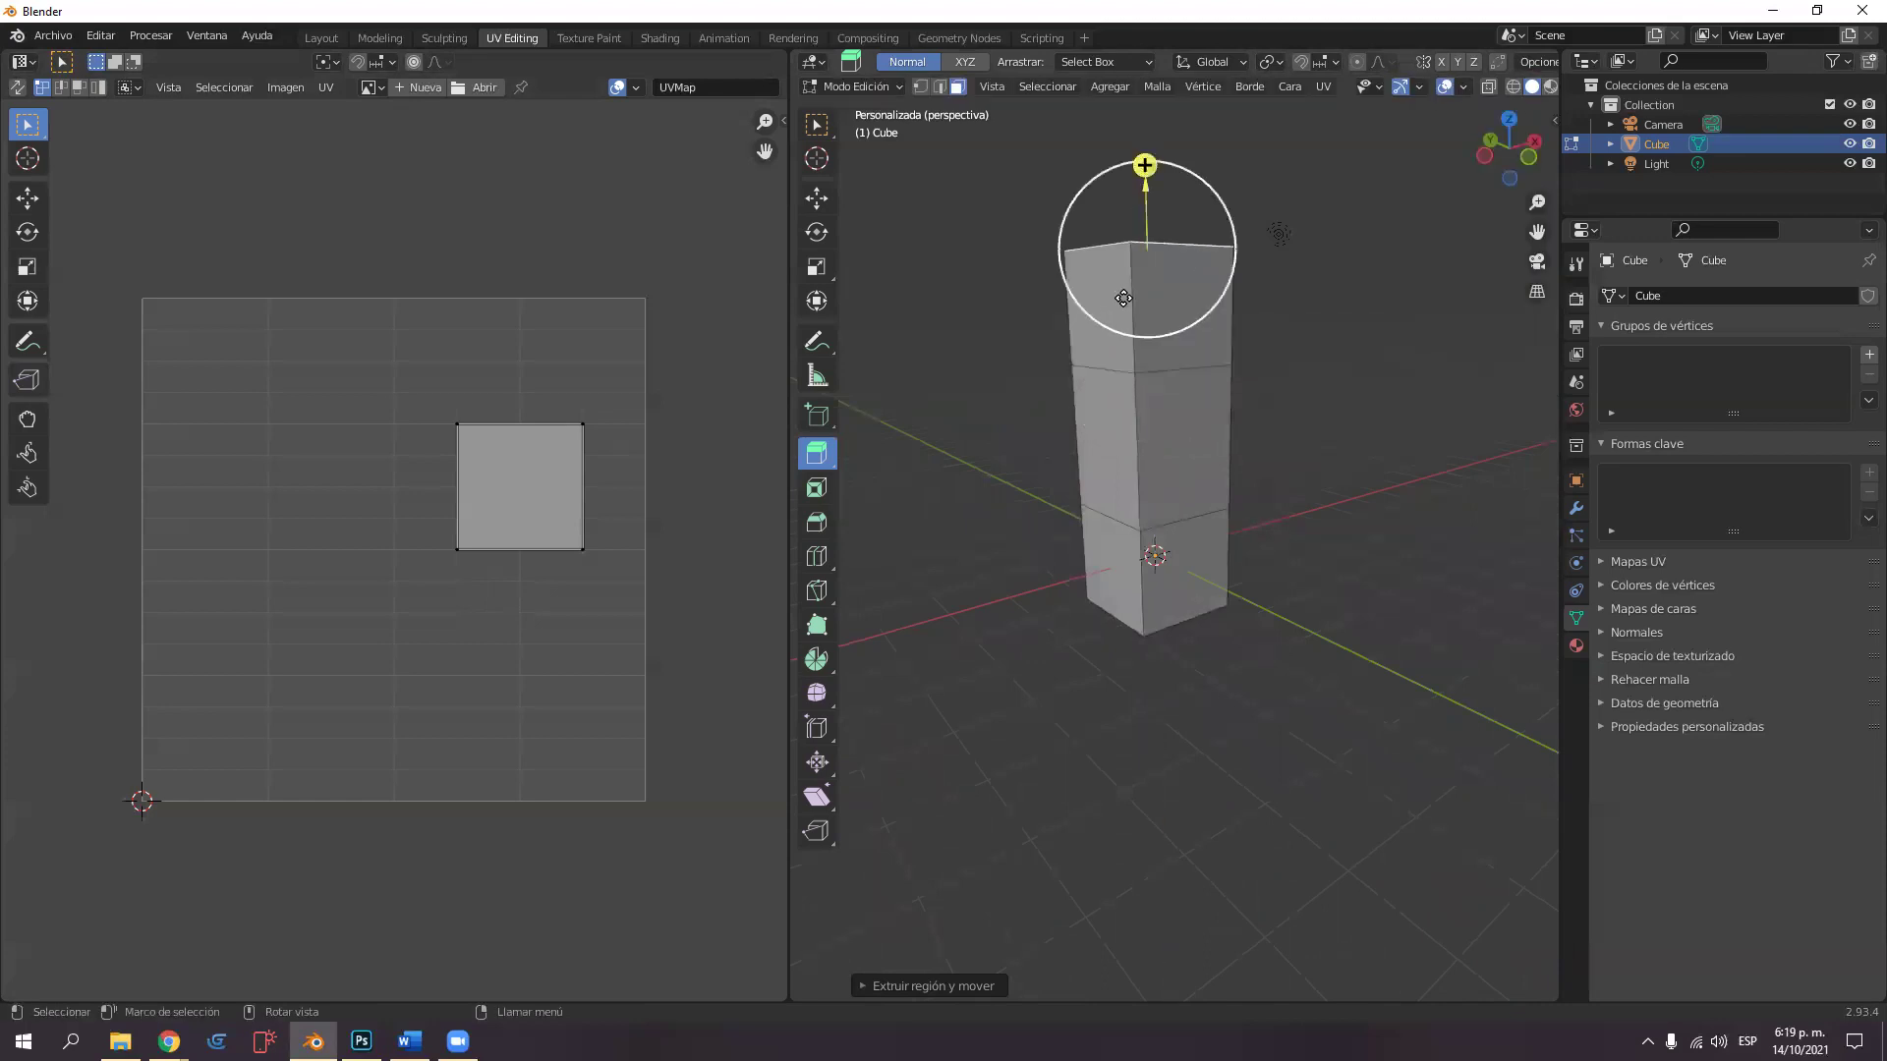
Extrude a side face of the column's uppermost segment outward to form a horizontal arm.
{"action": "left_click", "coordinate": [1120, 304]}
{"action": "middle_click_drag", "start_coordinate": [1157, 370], "coordinate": [906, 404]}
{"action": "left_click_drag", "start_coordinate": [1042, 368], "coordinate": [847, 410]}
{"action": "scroll", "coordinate": [1027, 422], "scroll_direction": "down", "scroll_amount": 2}
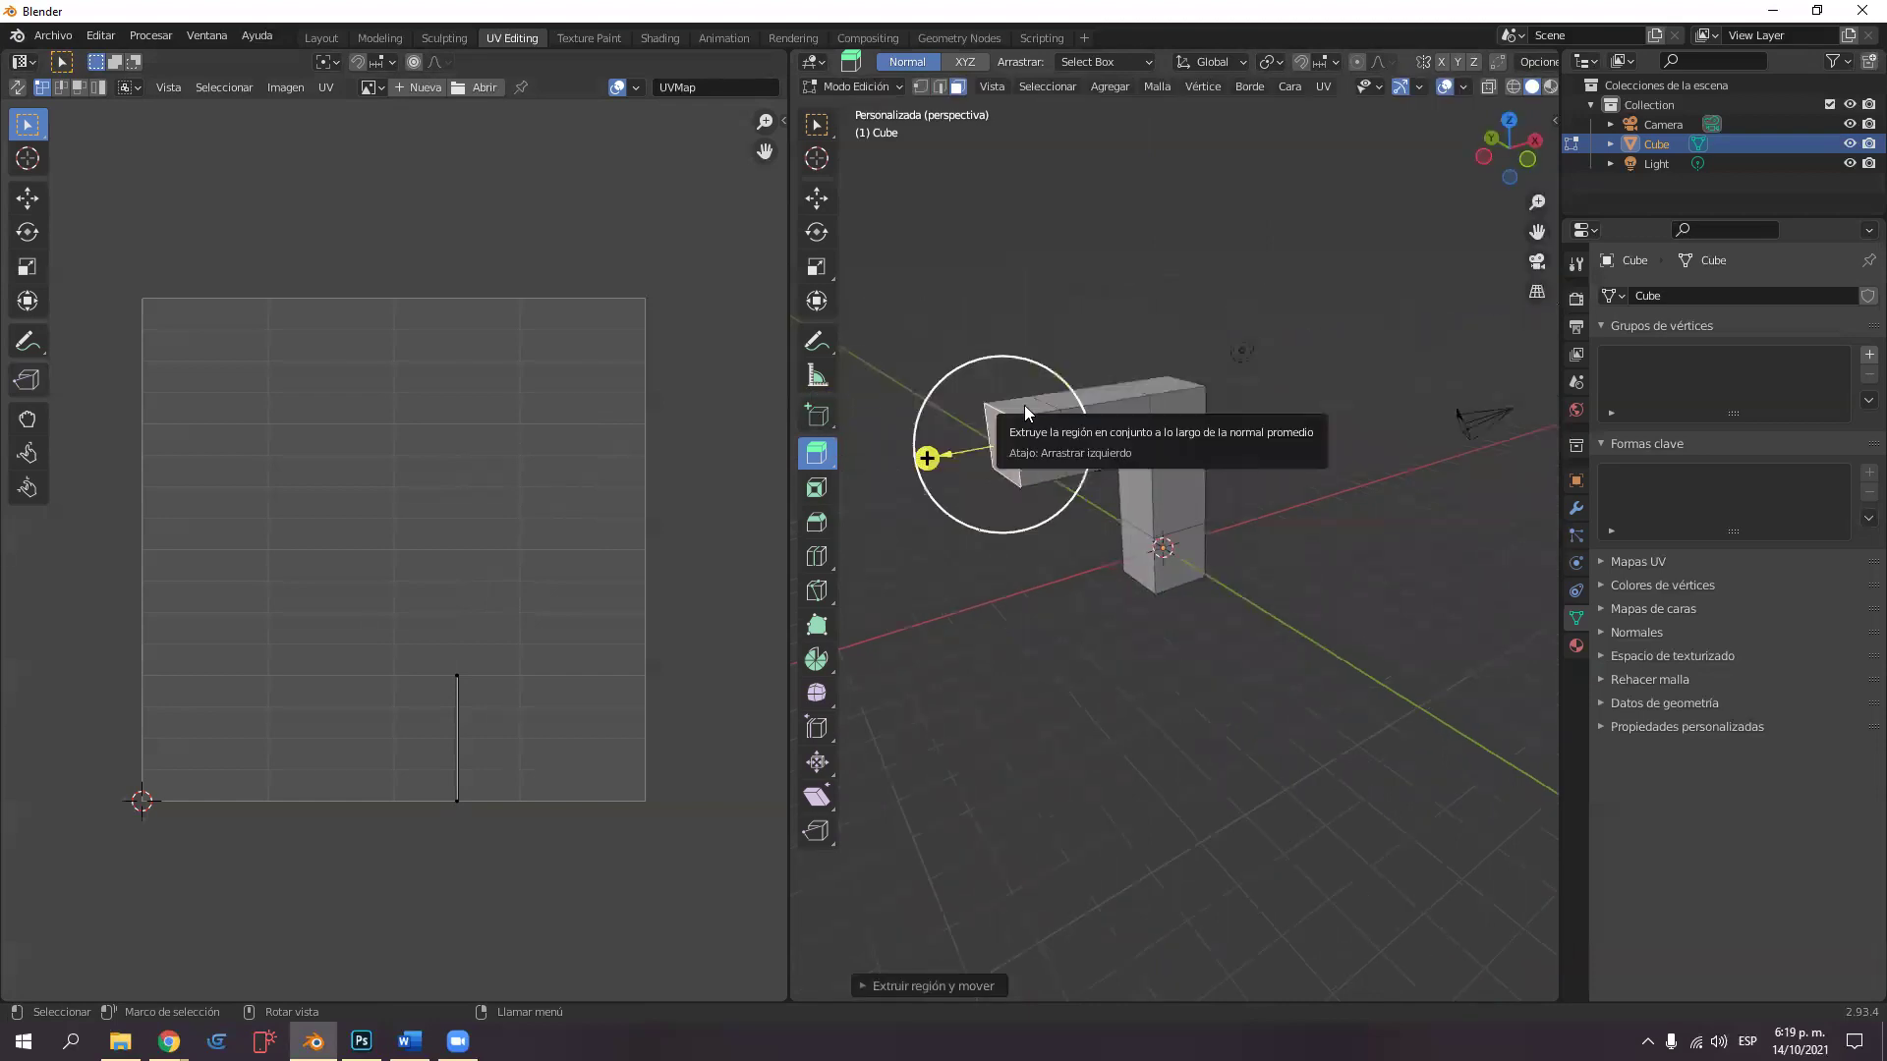
Extrude the top face at the arm's end upward and extend its upper segment back over the column as a long horizontal bar.
{"action": "left_click_drag", "start_coordinate": [1014, 356], "coordinate": [1004, 261]}
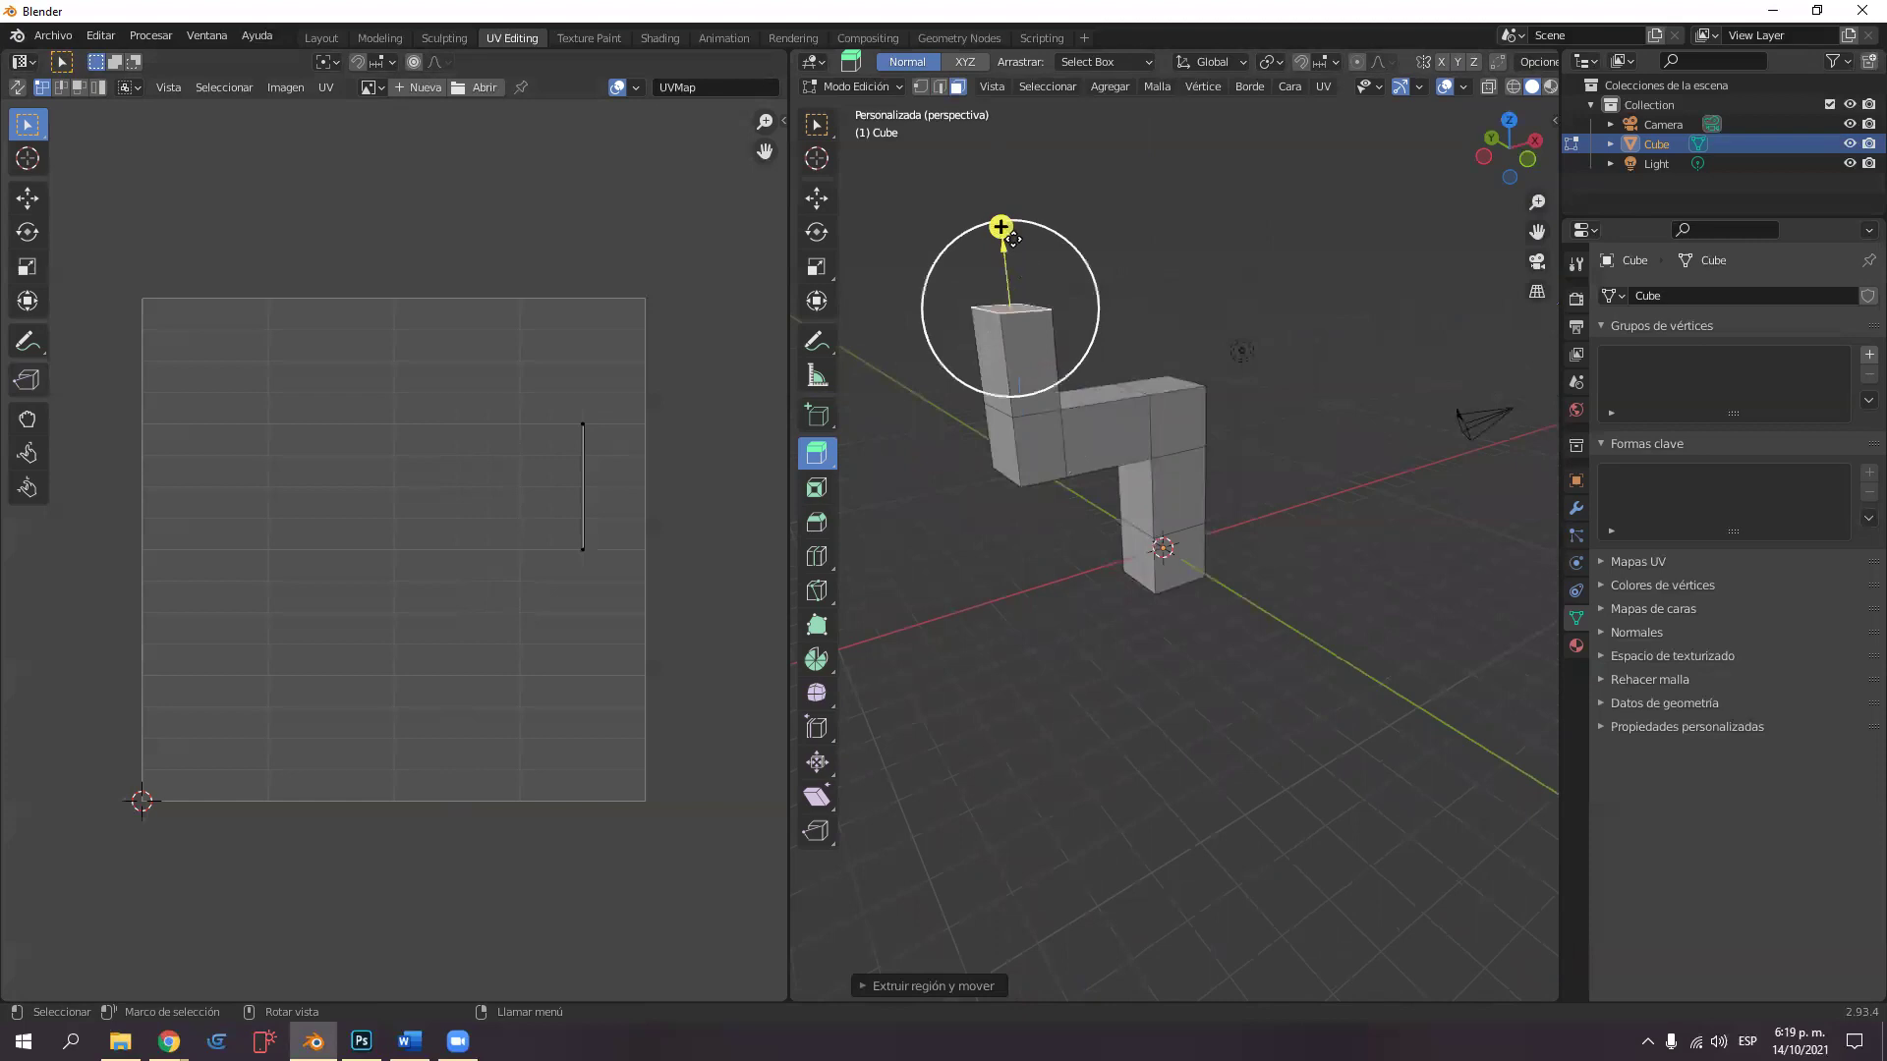
{"action": "middle_click_drag", "start_coordinate": [968, 280], "coordinate": [1014, 287]}
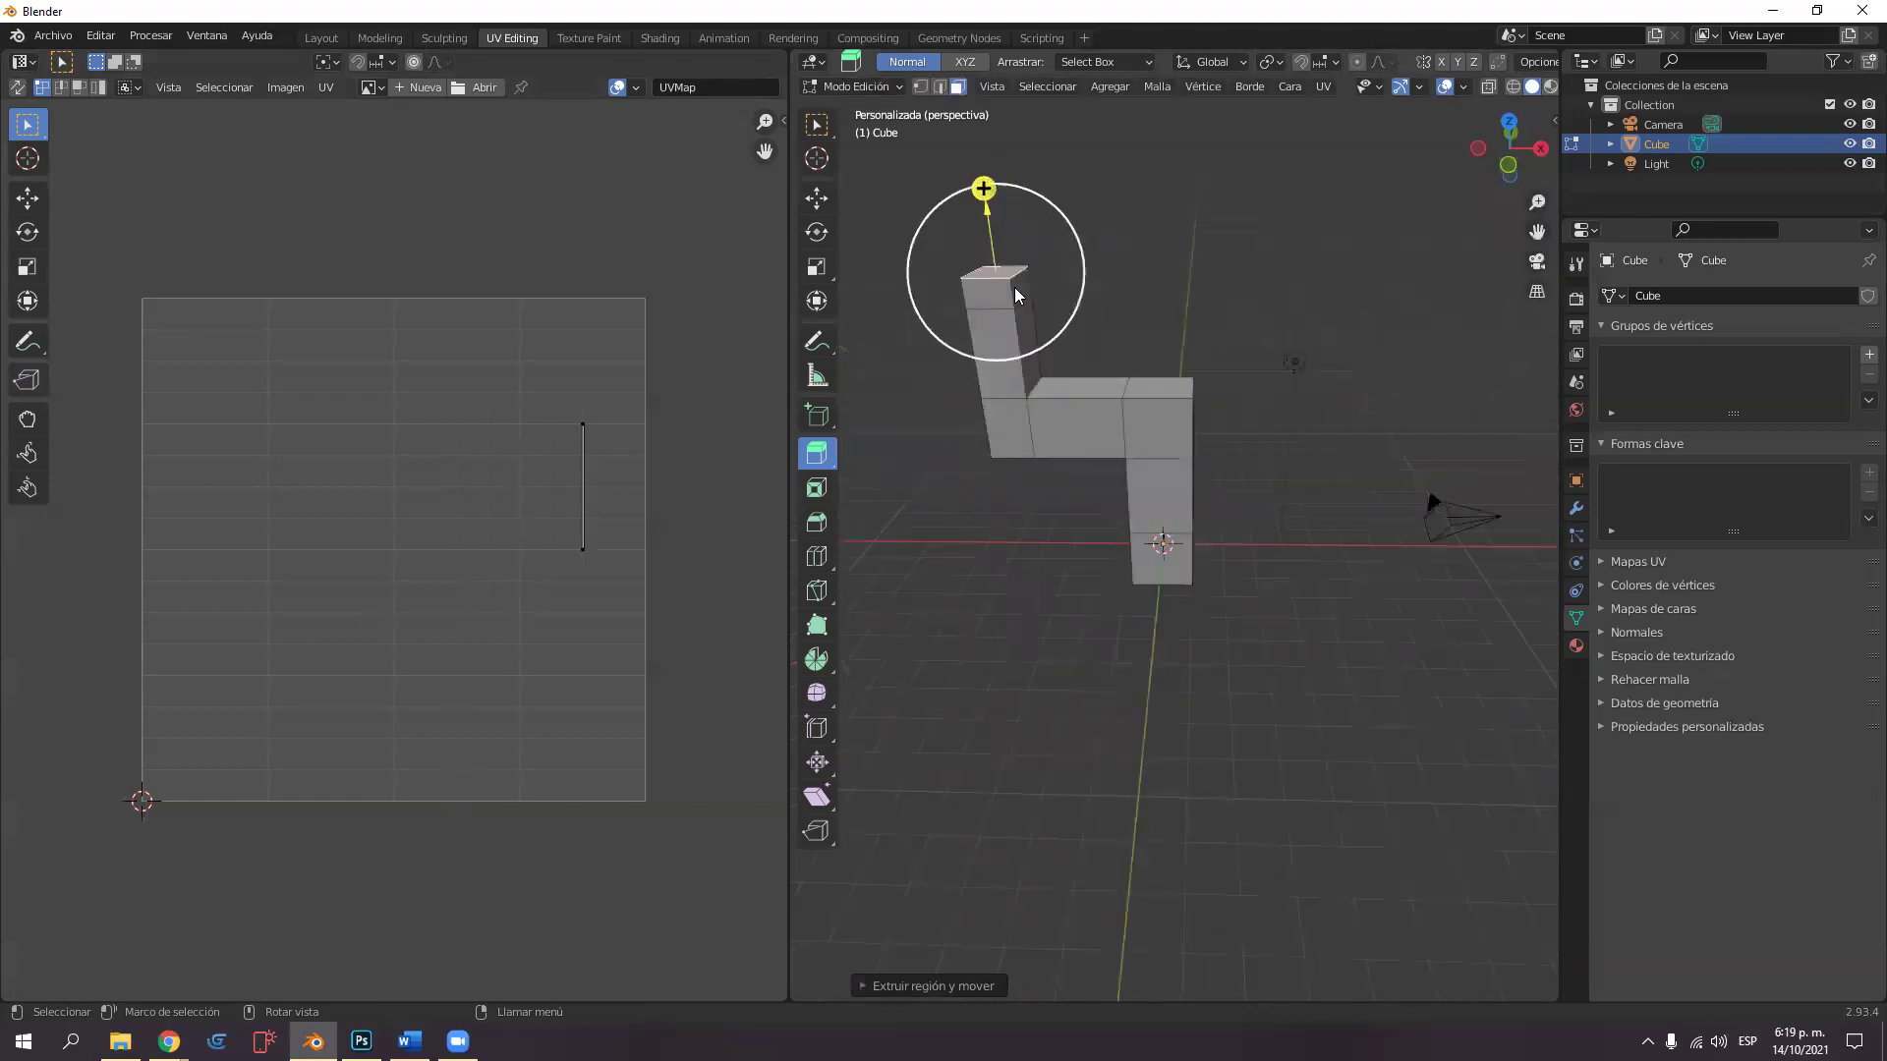
{"action": "left_click_drag", "start_coordinate": [1095, 280], "coordinate": [1363, 300]}
{"action": "scroll", "coordinate": [1244, 527], "scroll_direction": "down", "scroll_amount": 3}
{"action": "middle_click_drag", "start_coordinate": [1244, 527], "coordinate": [1280, 553]}
{"action": "scroll", "coordinate": [1280, 553], "scroll_direction": "up", "scroll_amount": 3}
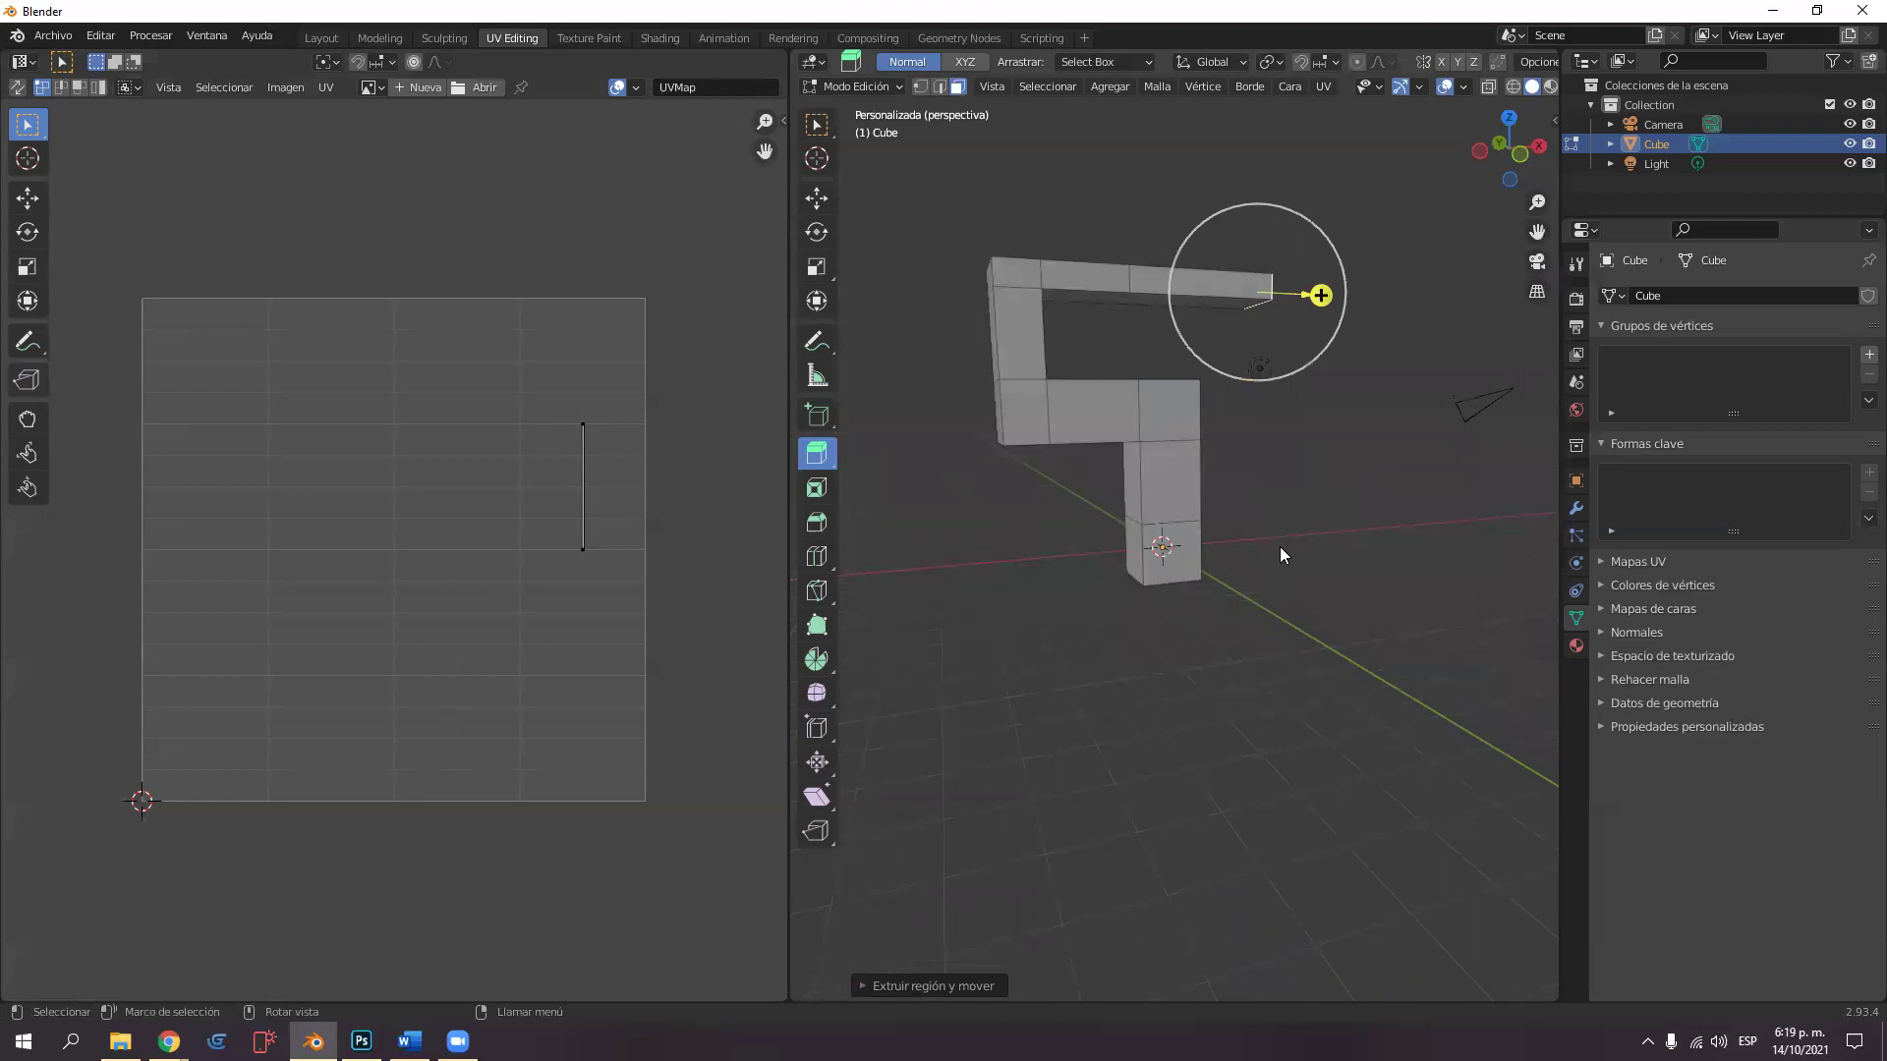
Select all faces of the extruded mesh and examine their current UV layout.
{"action": "key", "text": "a"}
{"action": "middle_click_drag", "start_coordinate": [1270, 546], "coordinate": [1140, 481]}
{"action": "middle_click_drag", "start_coordinate": [1040, 560], "coordinate": [188, 664]}
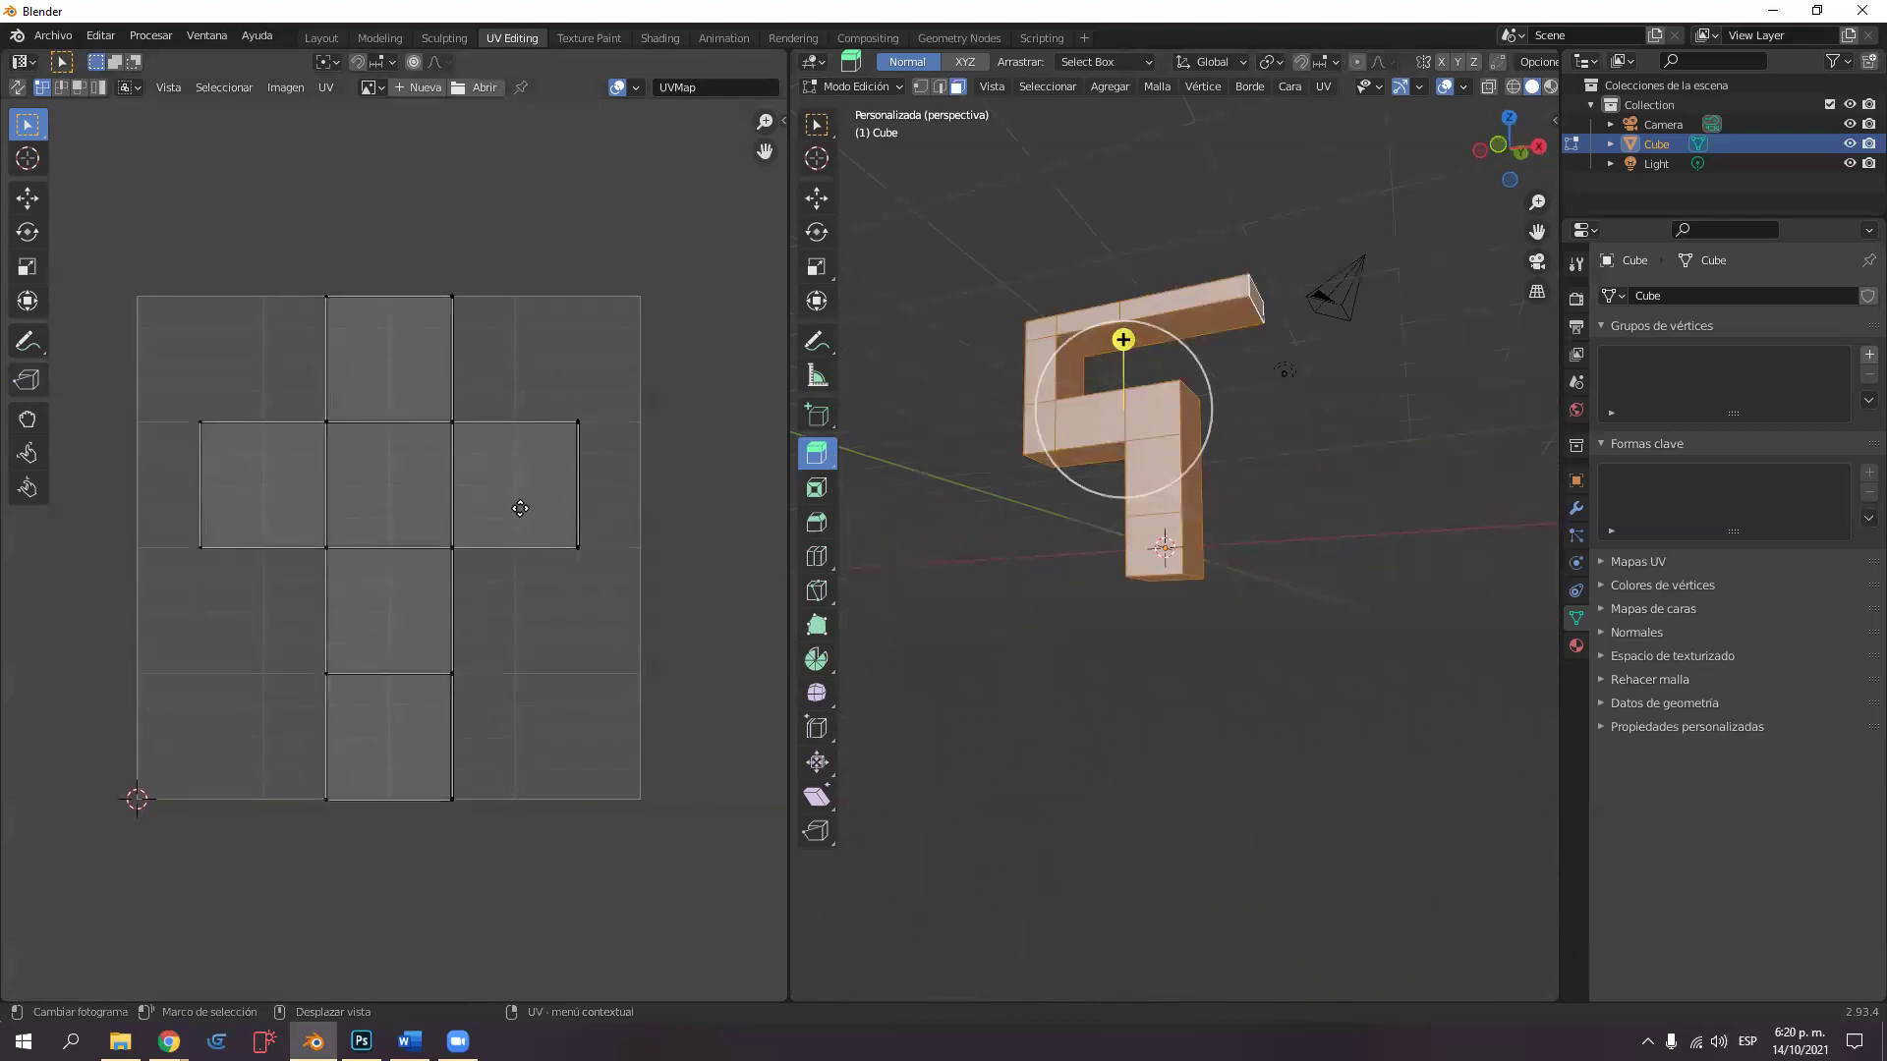
{"action": "scroll", "coordinate": [523, 519], "scroll_direction": "up", "scroll_amount": 2}
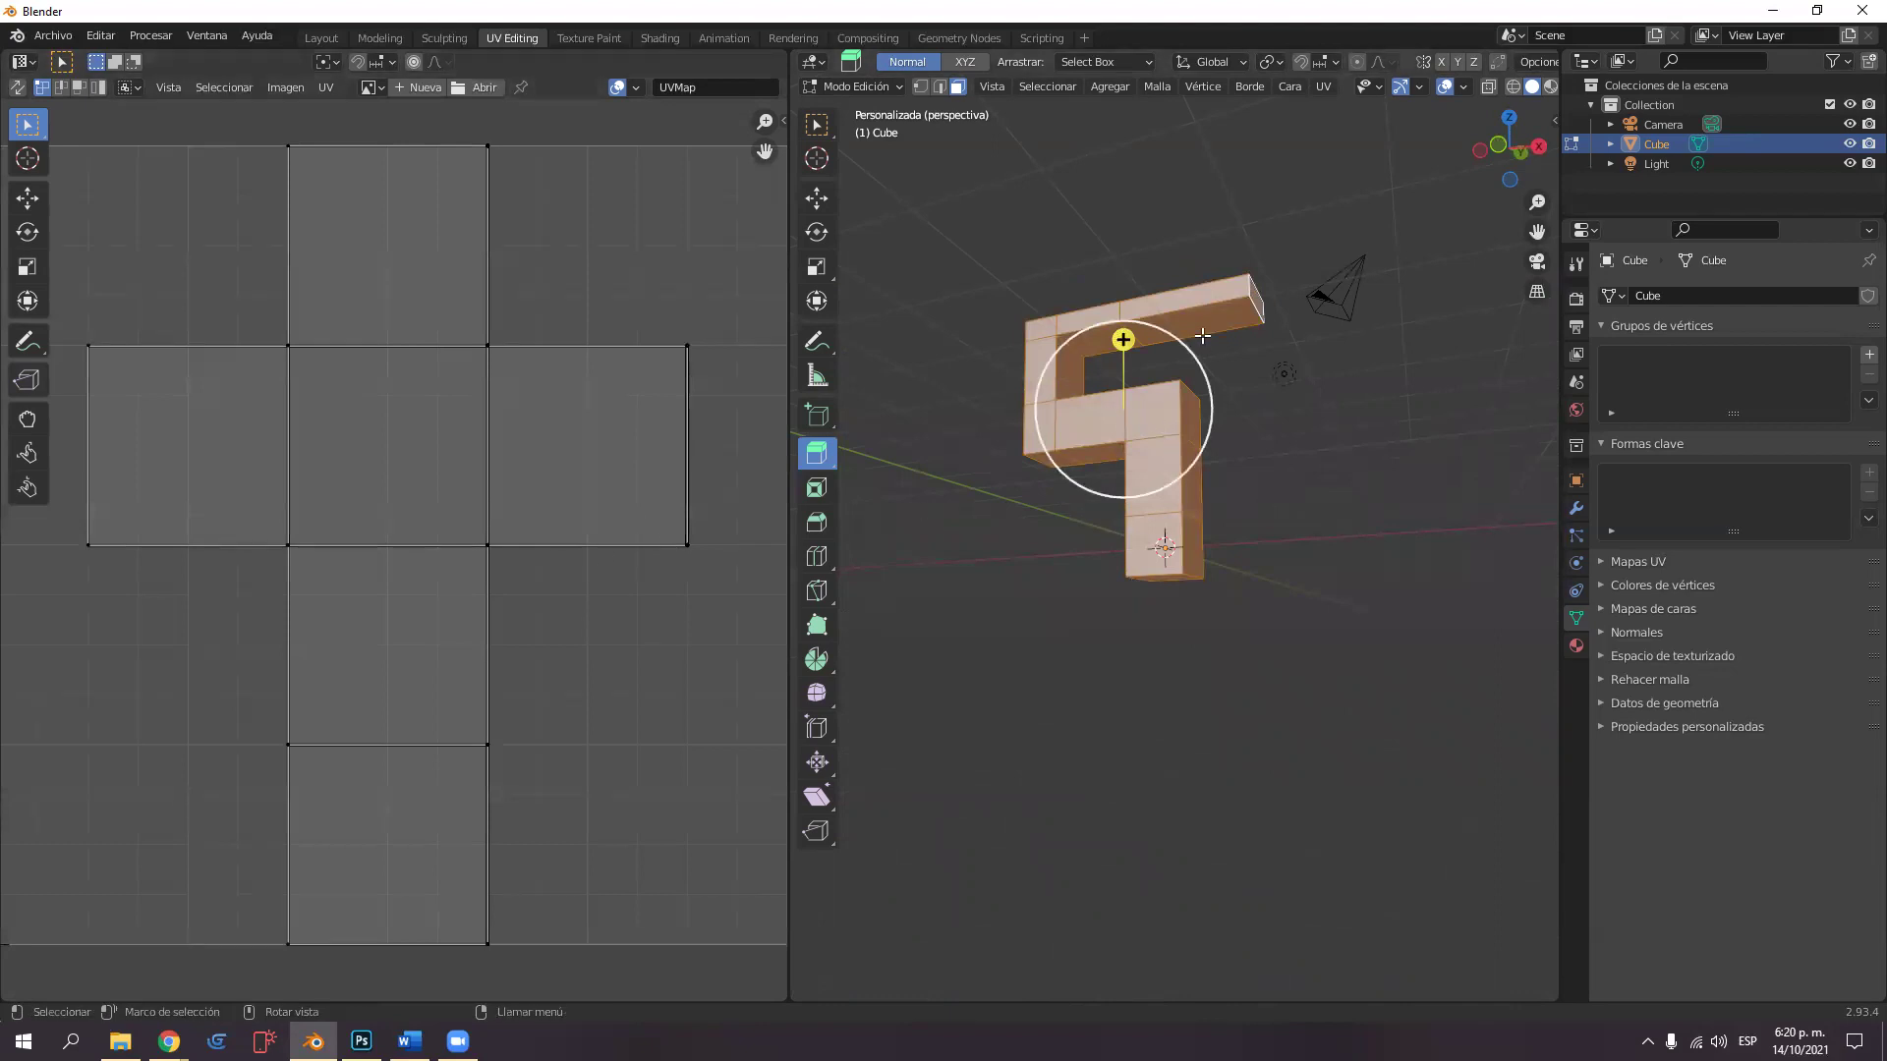
{"action": "scroll", "coordinate": [519, 507], "scroll_direction": "down", "scroll_amount": 2}
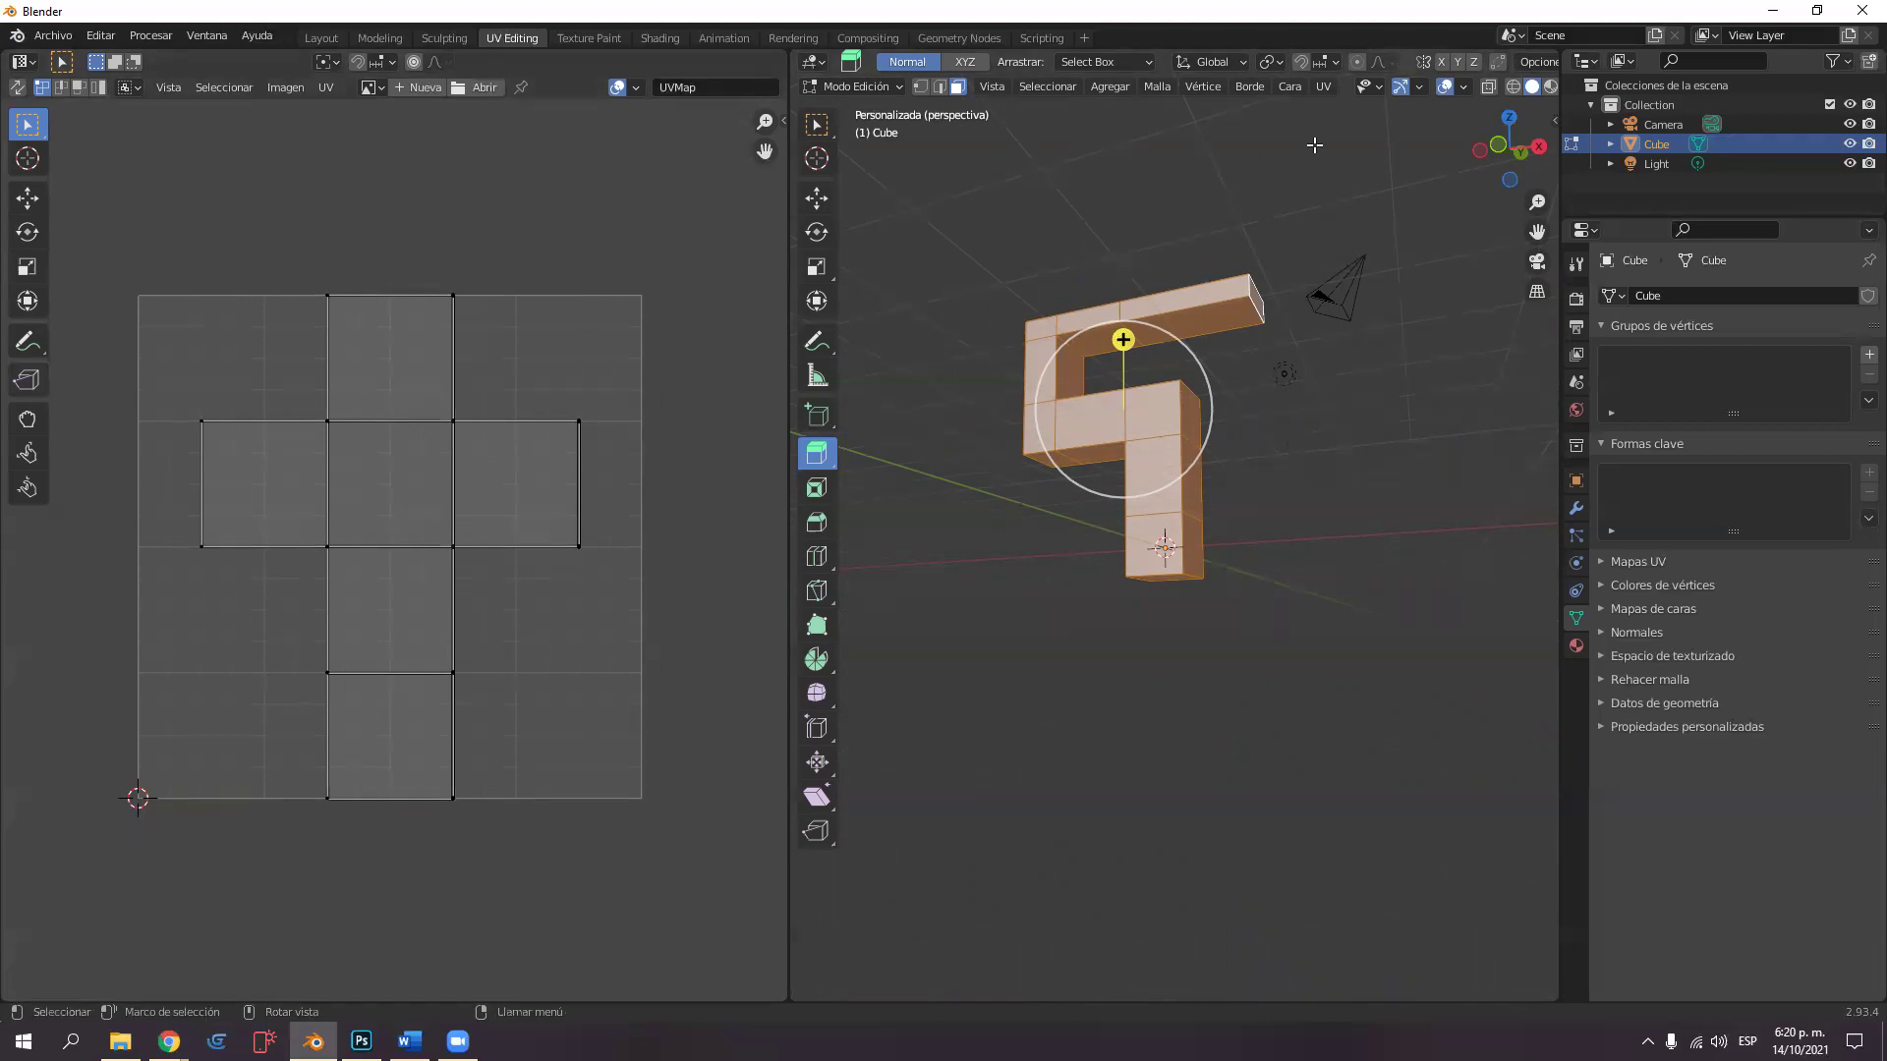
Try a Smart UV Project unwrap on the whole mesh and undo it.
{"action": "left_click", "coordinate": [1323, 87]}
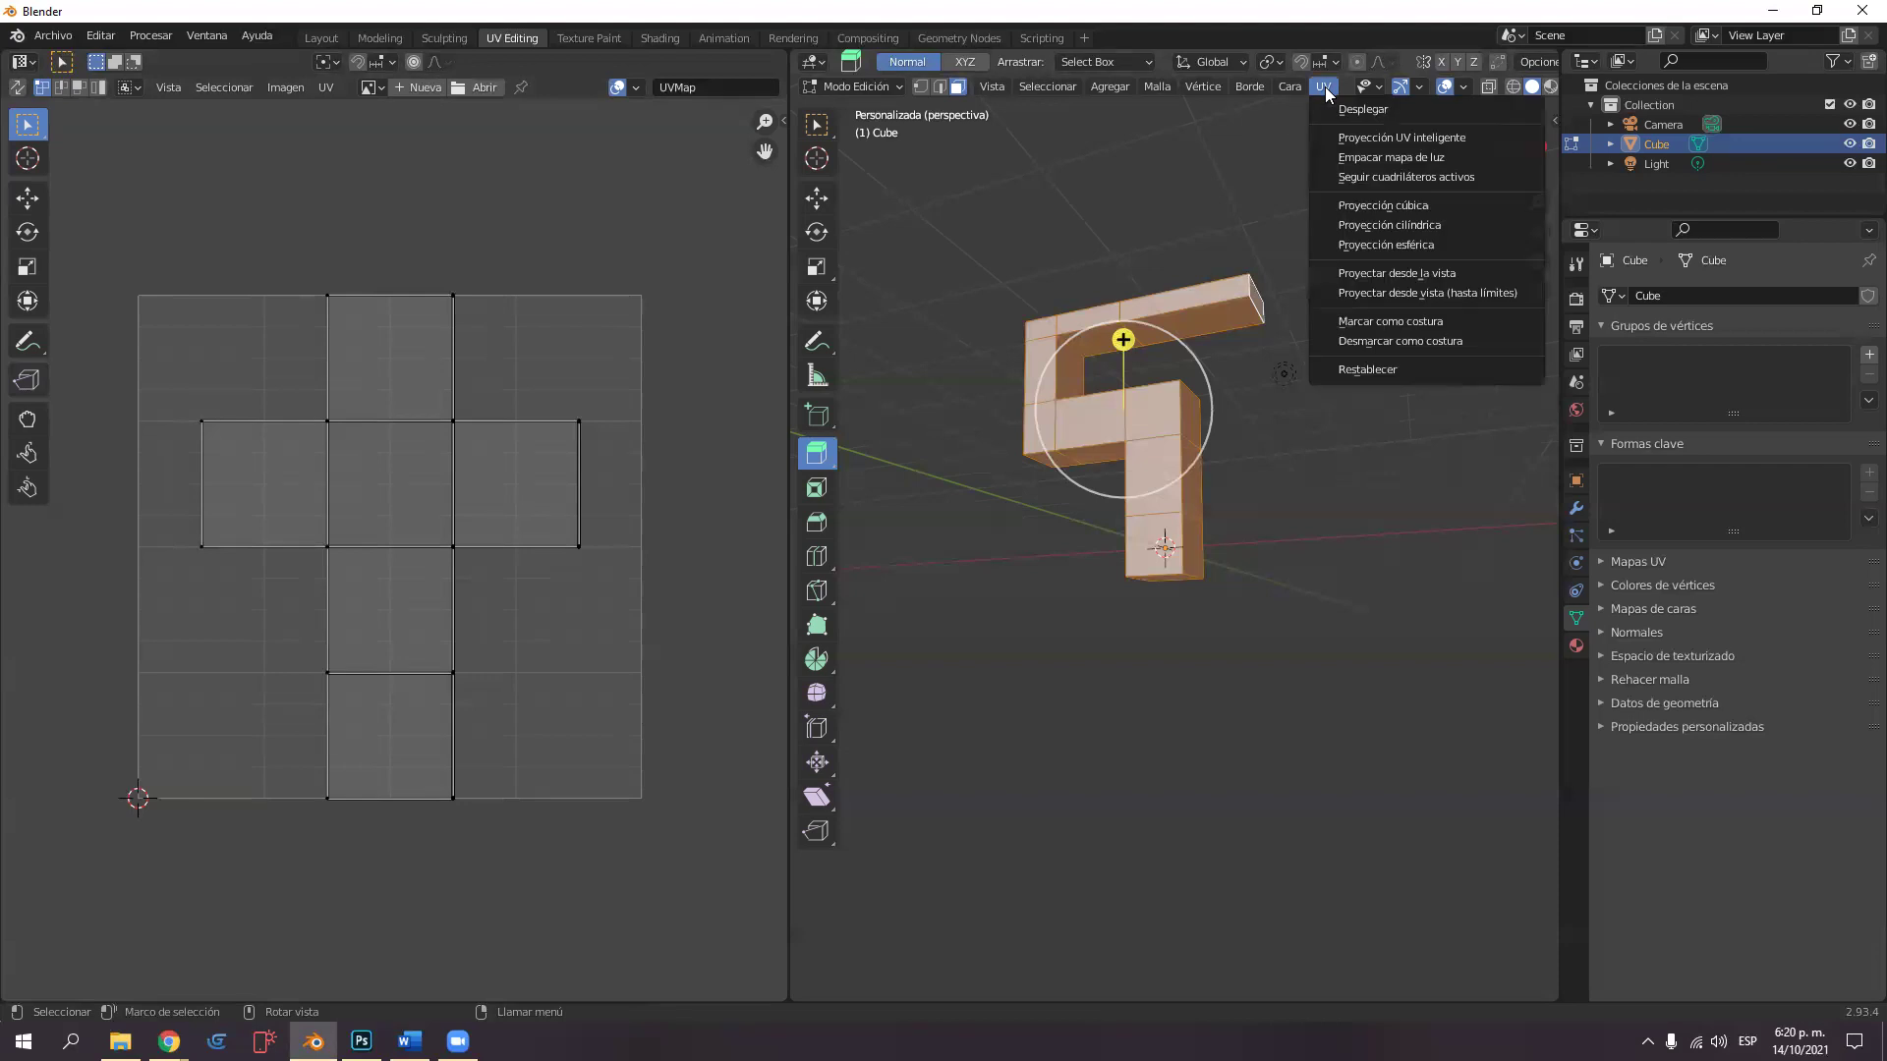
{"action": "left_click", "coordinate": [1343, 142]}
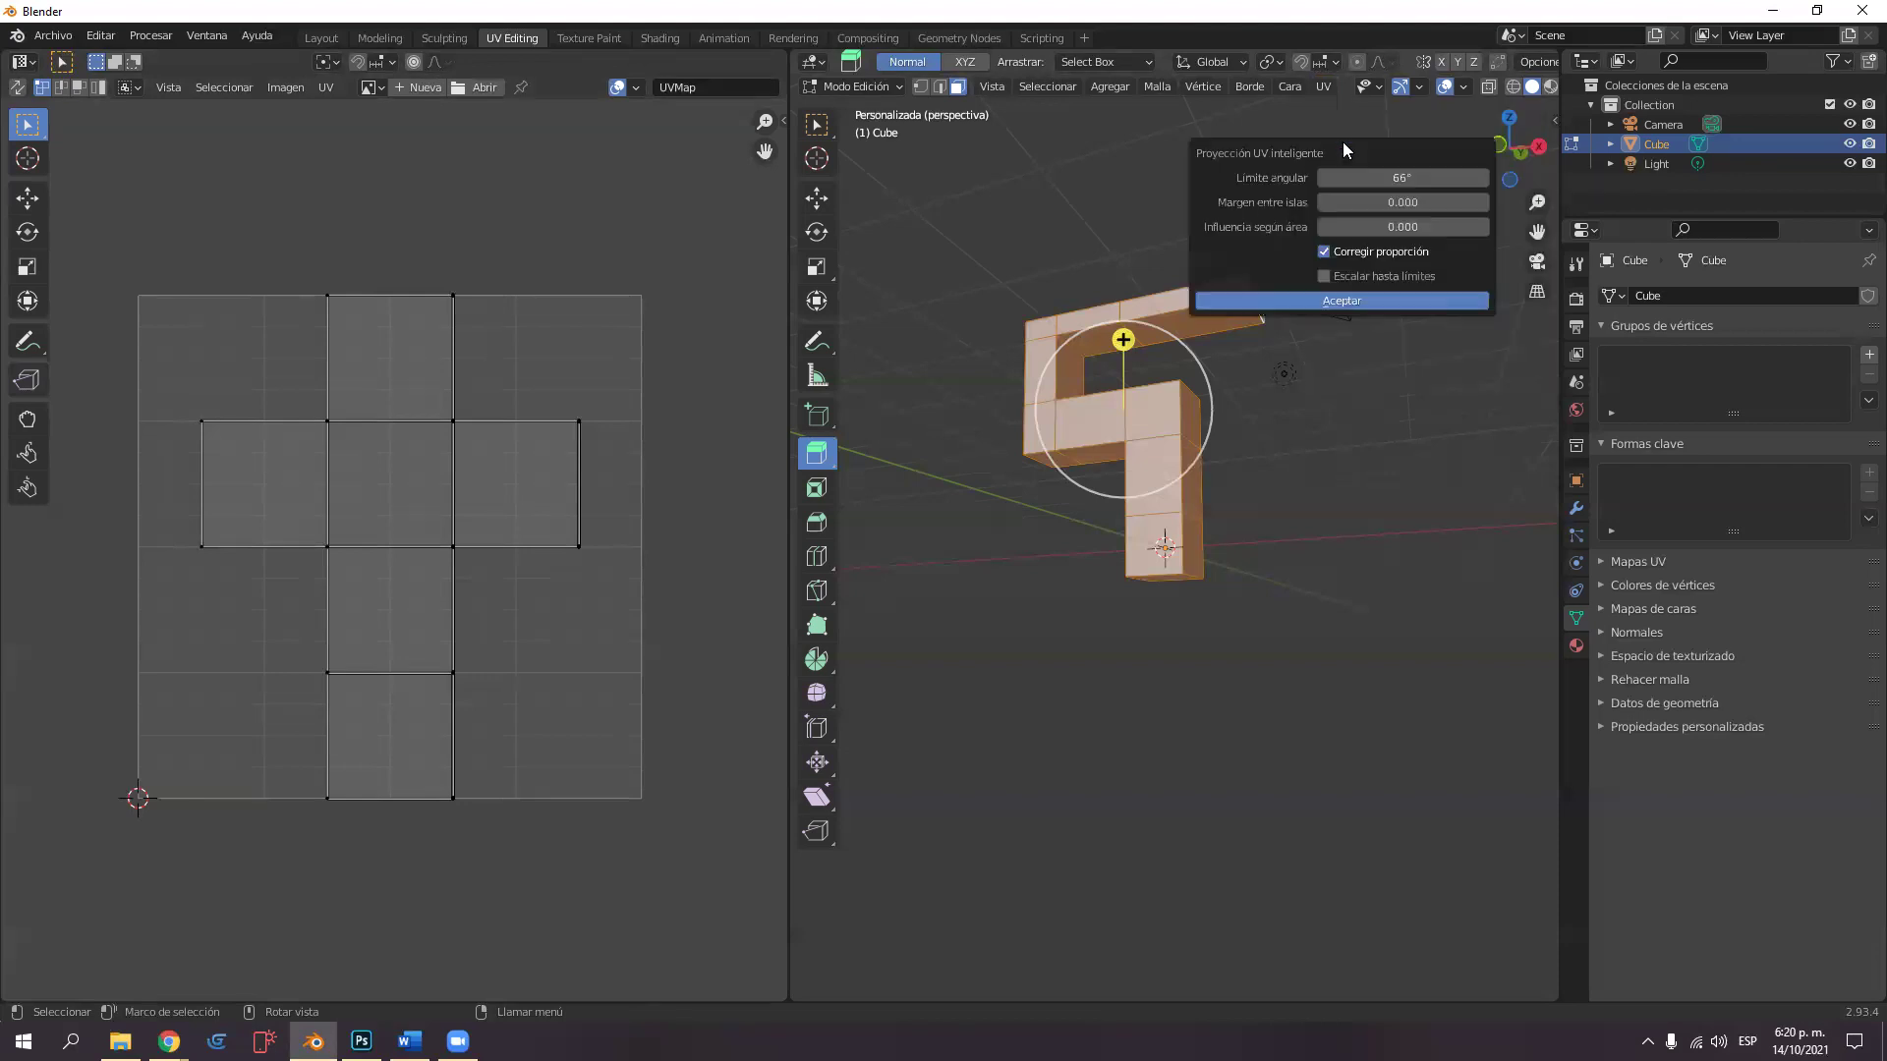
{"action": "left_click", "coordinate": [1339, 300]}
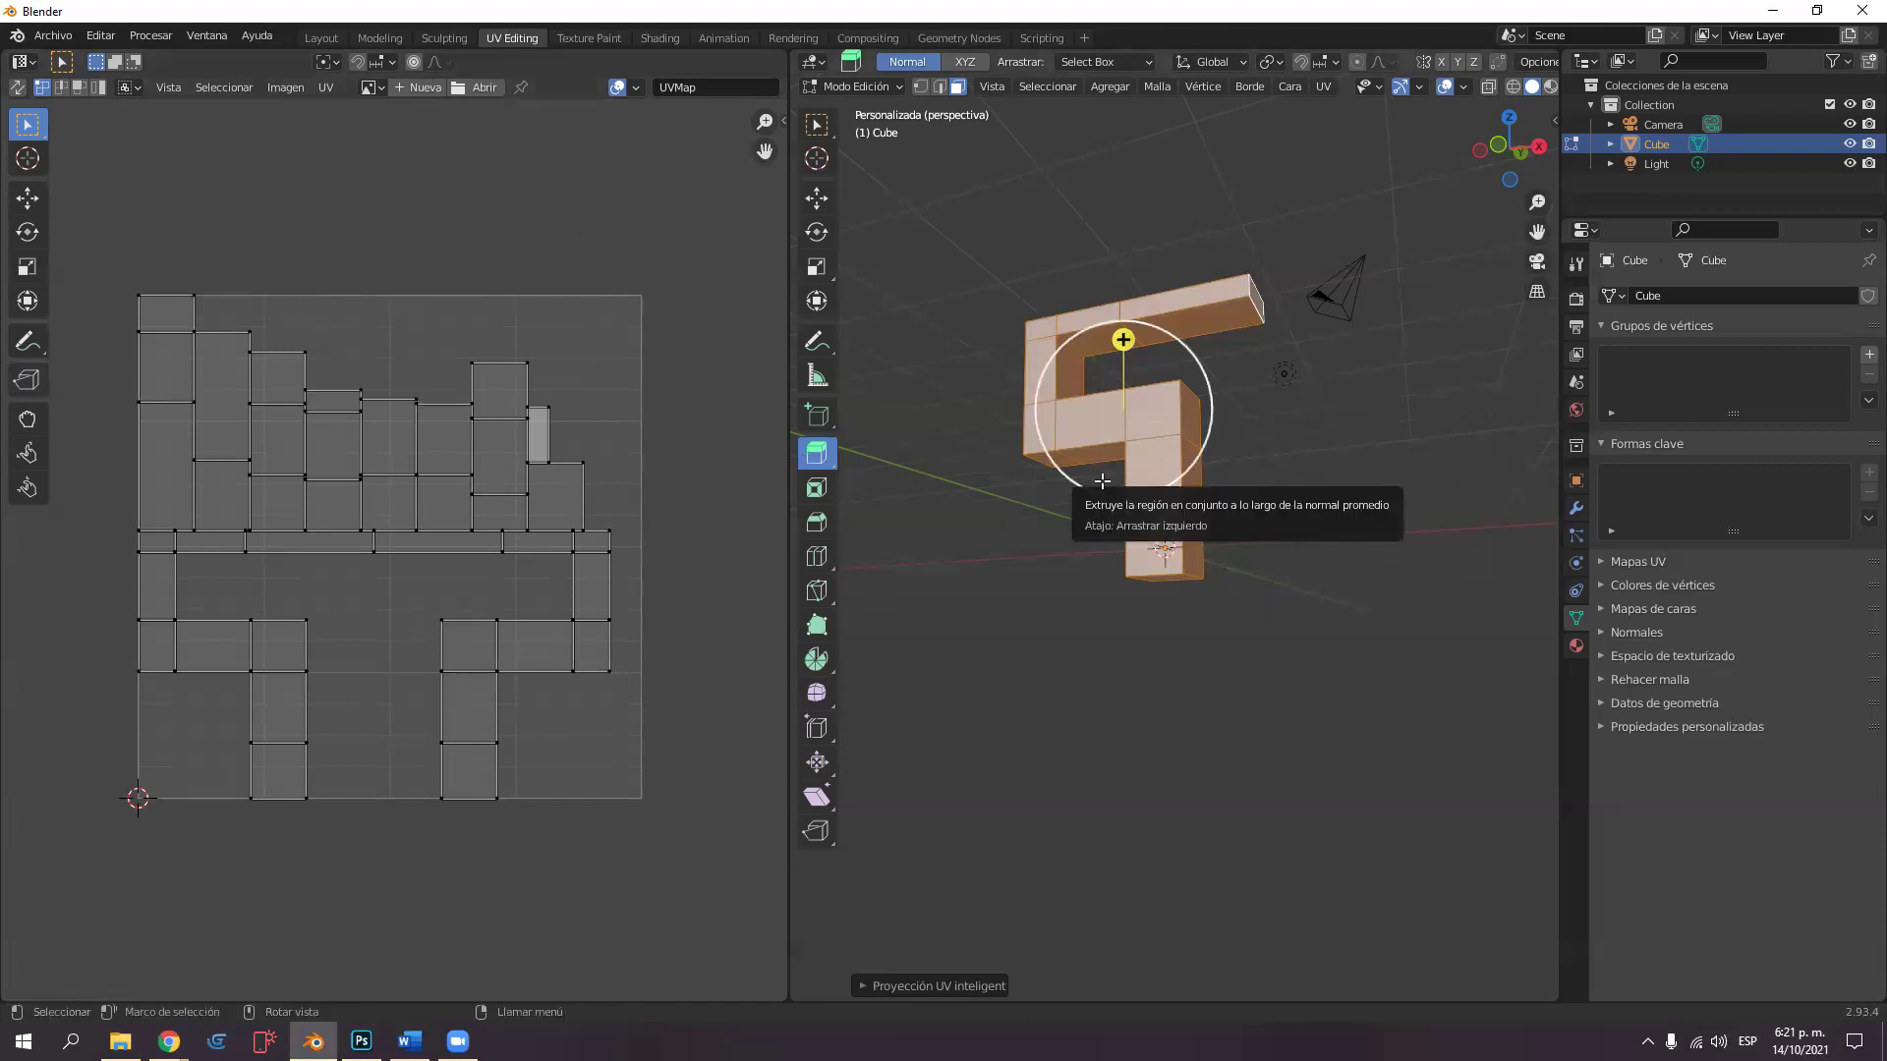
{"action": "middle_click_drag", "start_coordinate": [1097, 516], "coordinate": [1085, 525]}
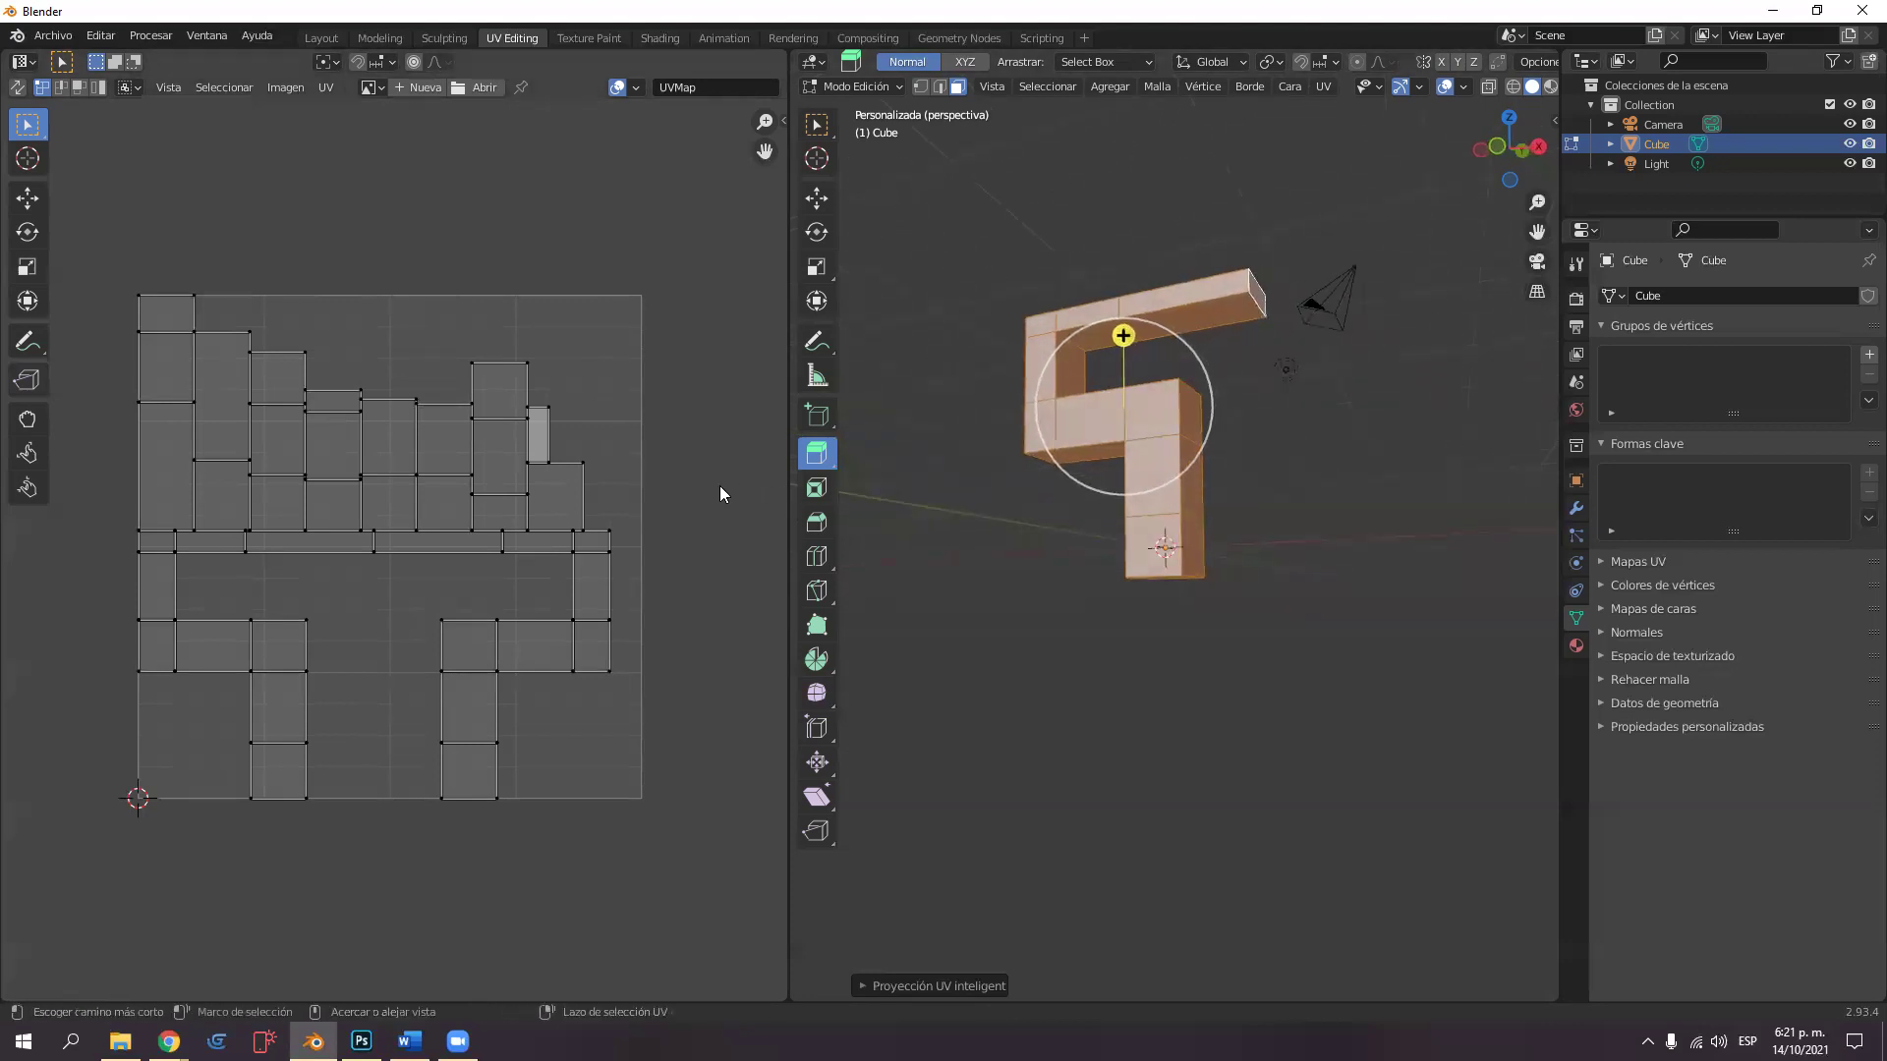
{"action": "key", "text": "ctrl+z"}
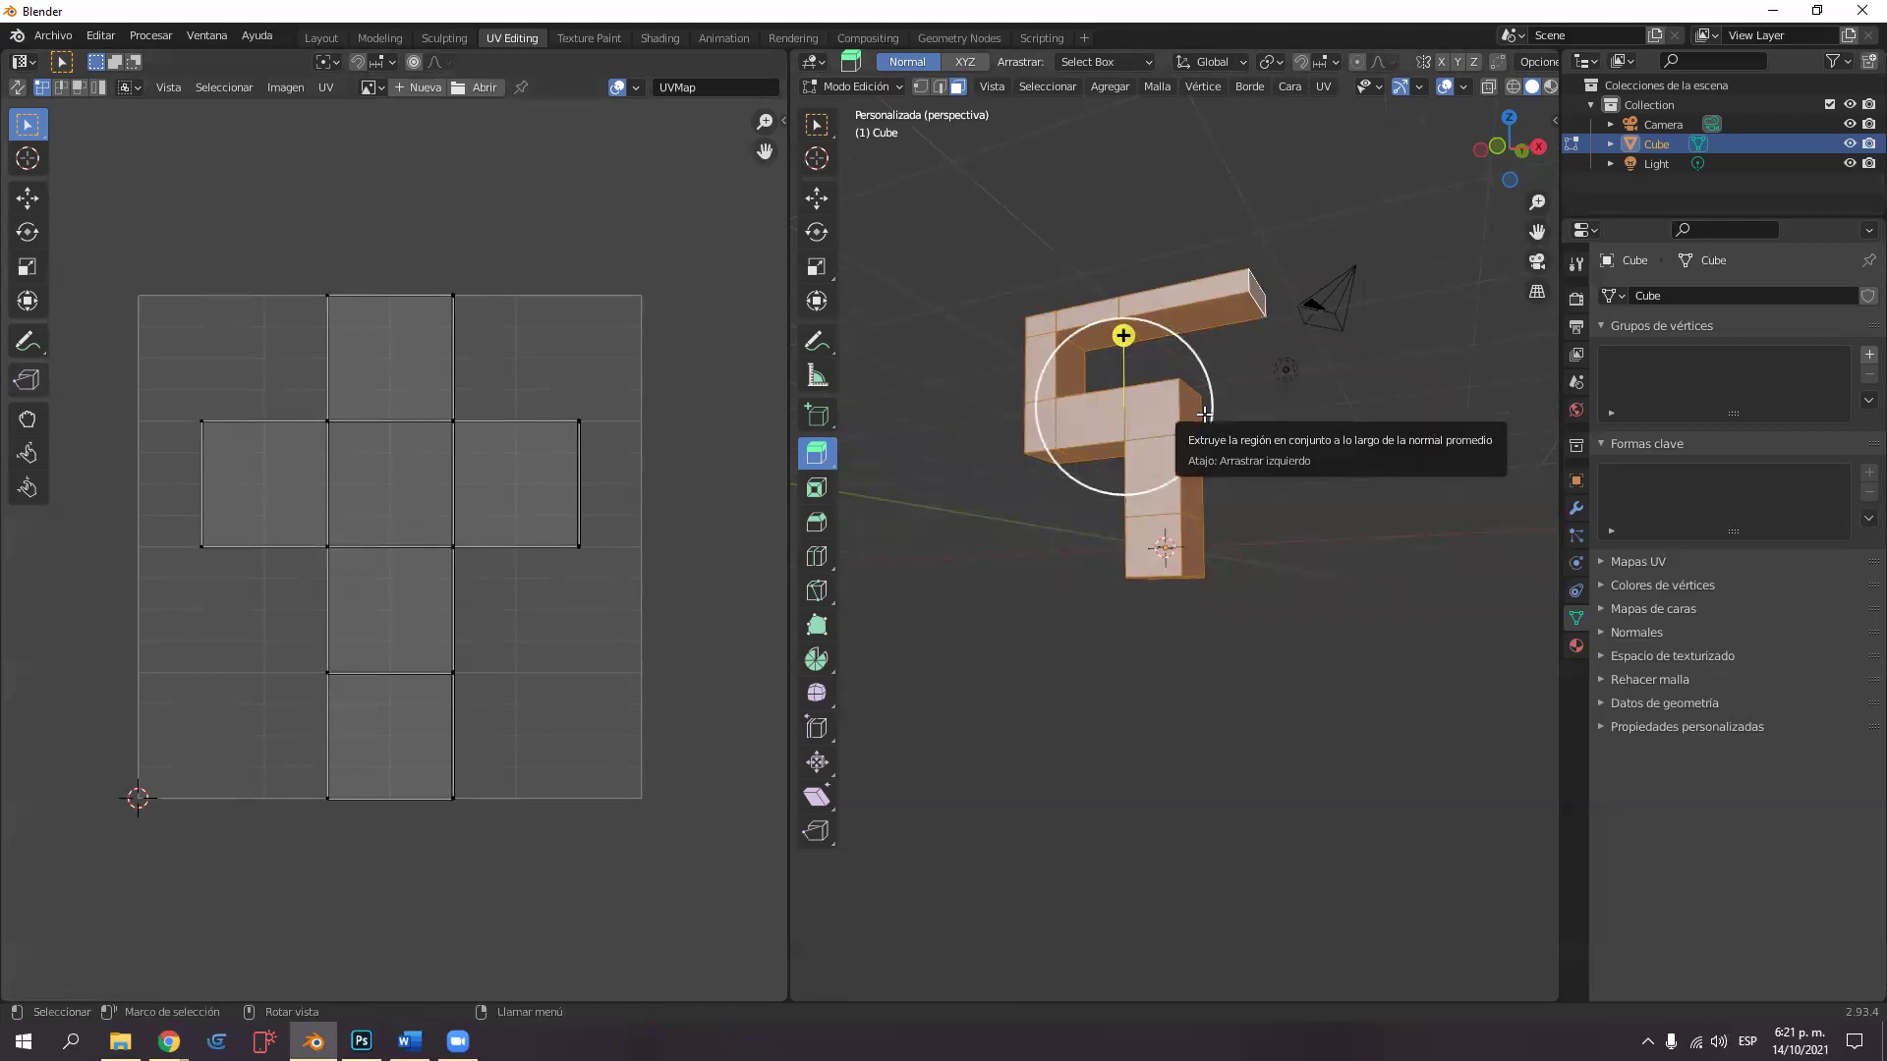
Switch to the Layout workspace and frame the whole extruded object in the 3D view.
{"action": "left_click", "coordinate": [322, 37]}
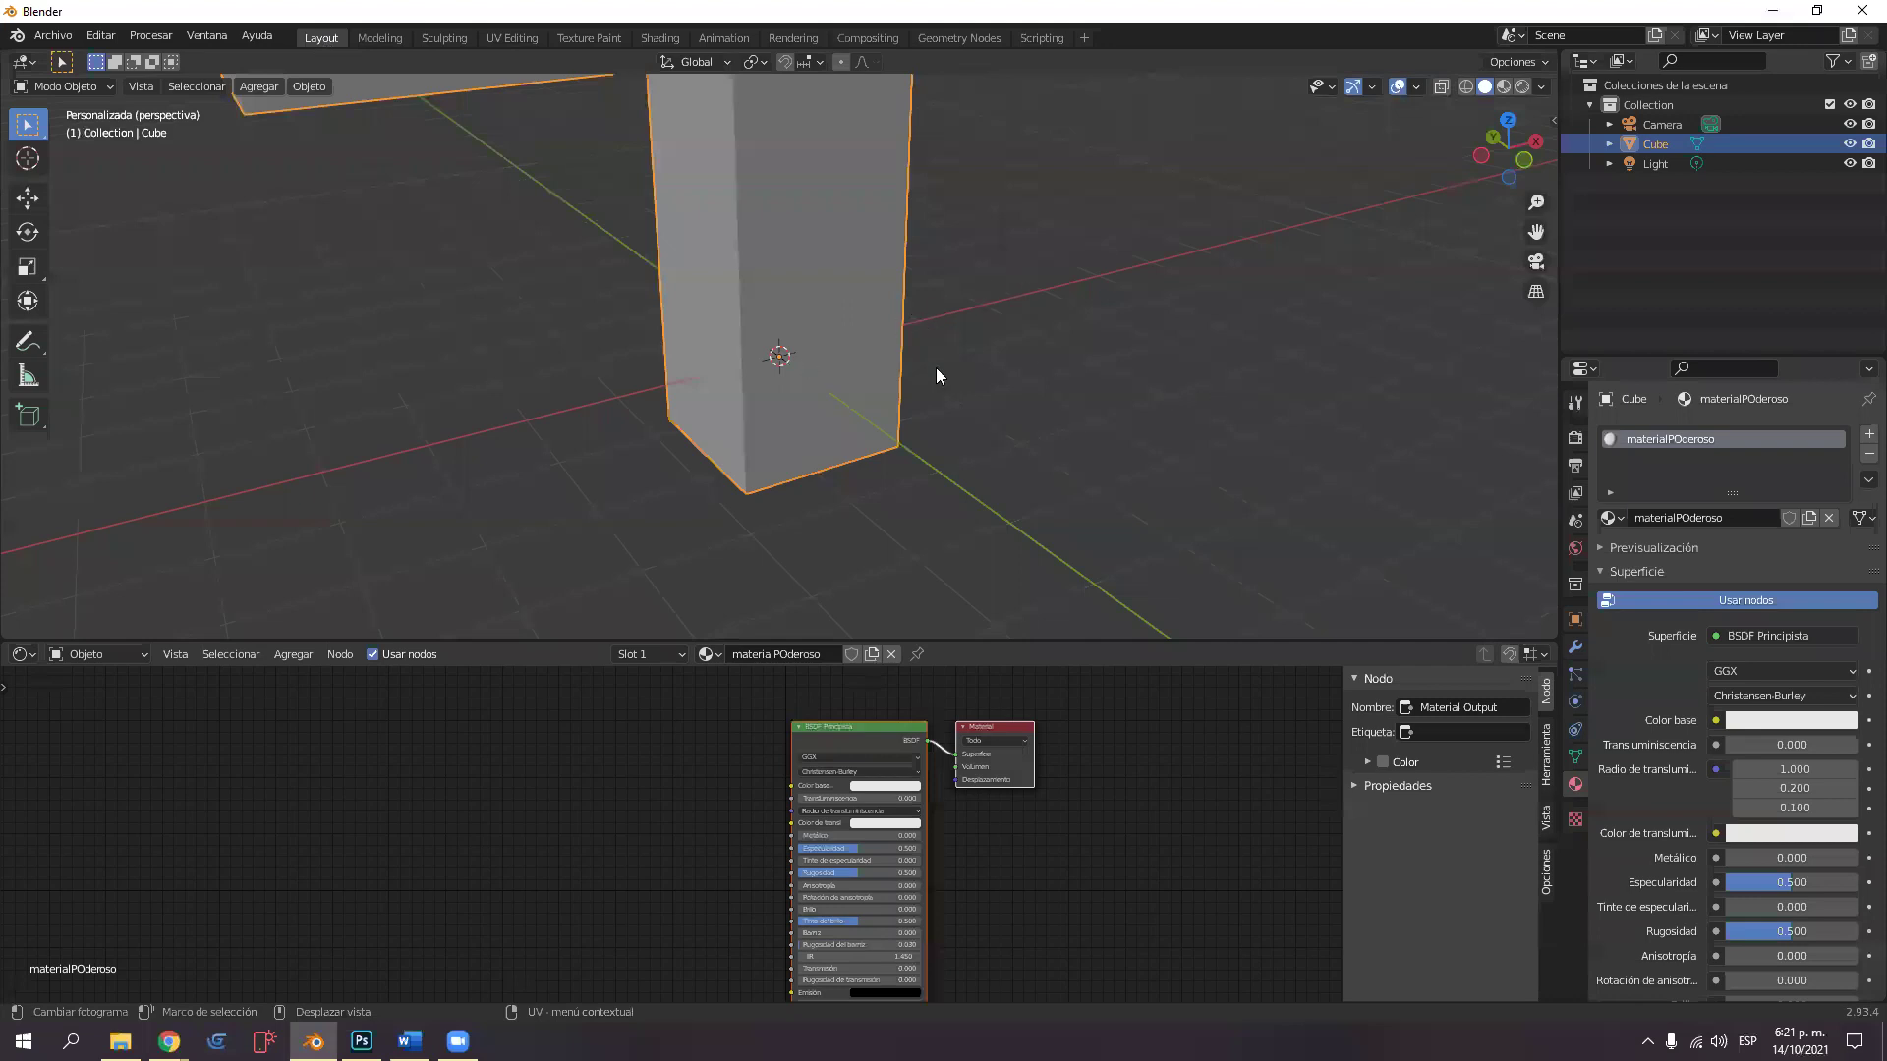
{"action": "key", "text": "KP_Decimal"}
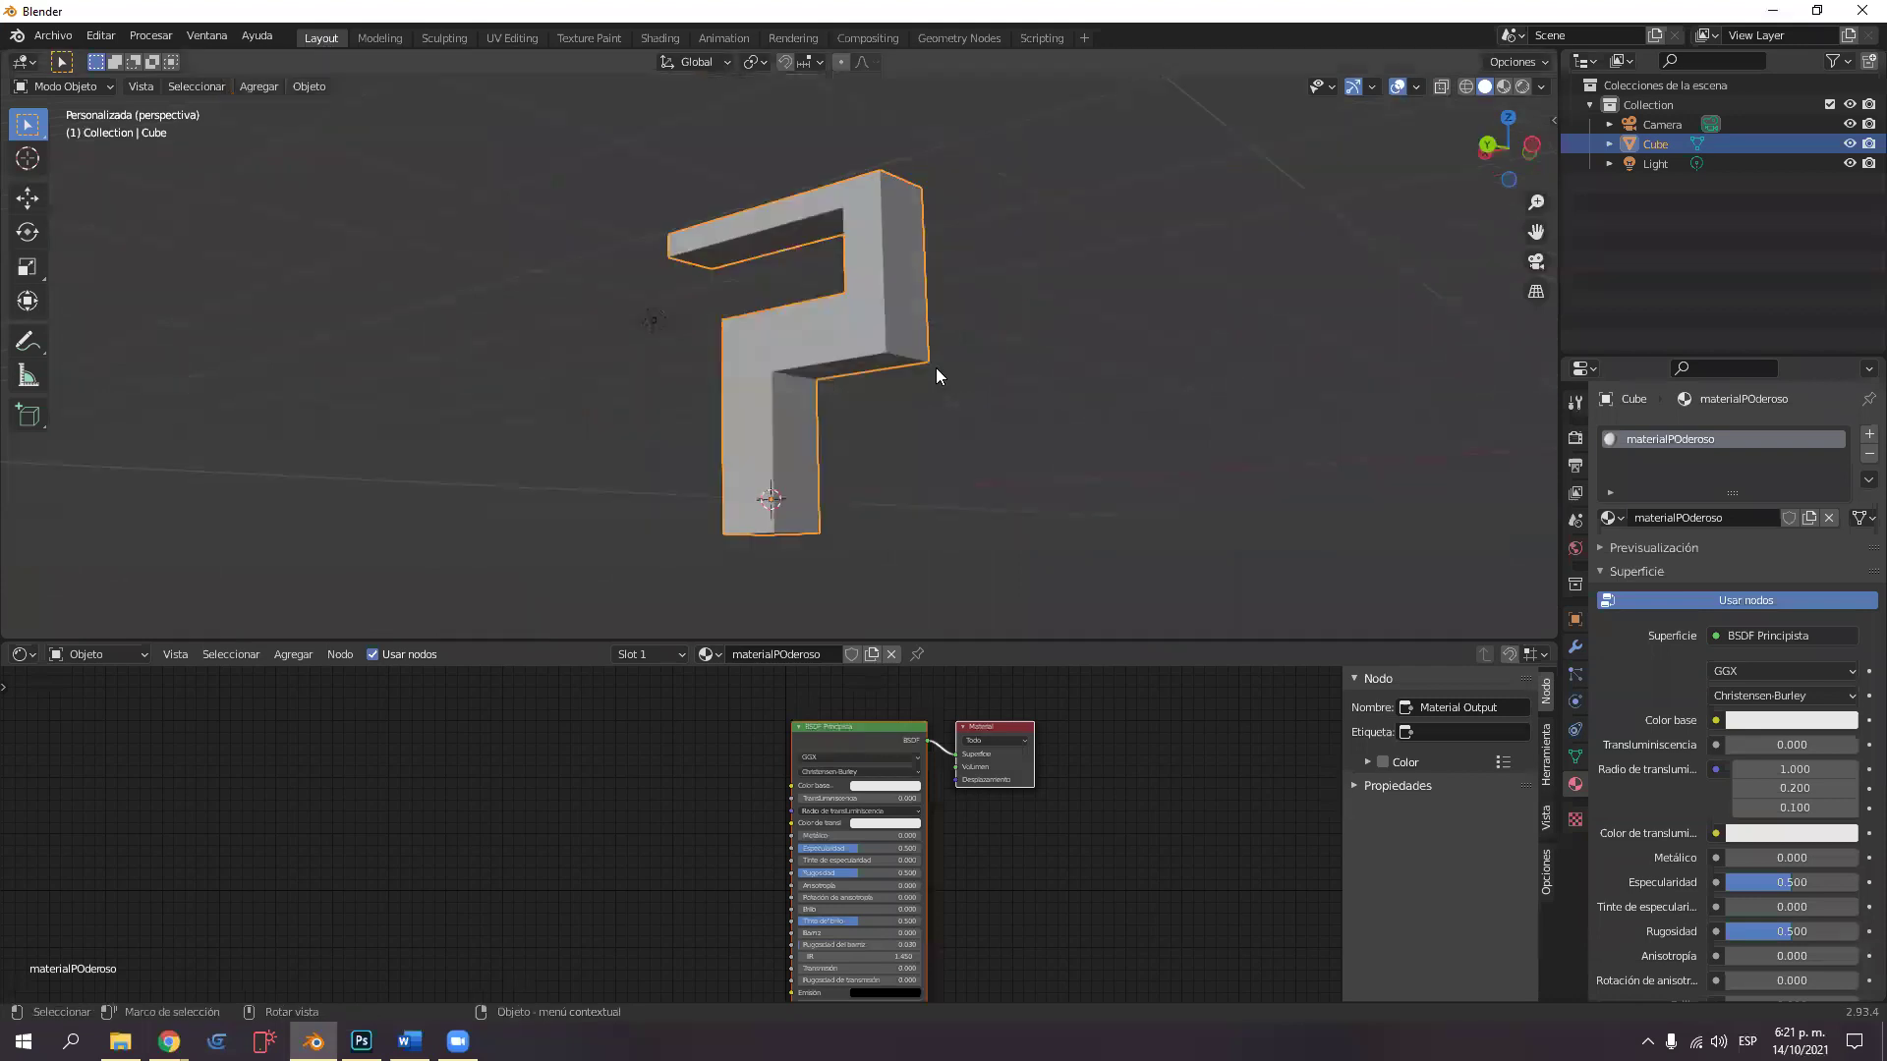
{"action": "left_click", "coordinate": [570, 36]}
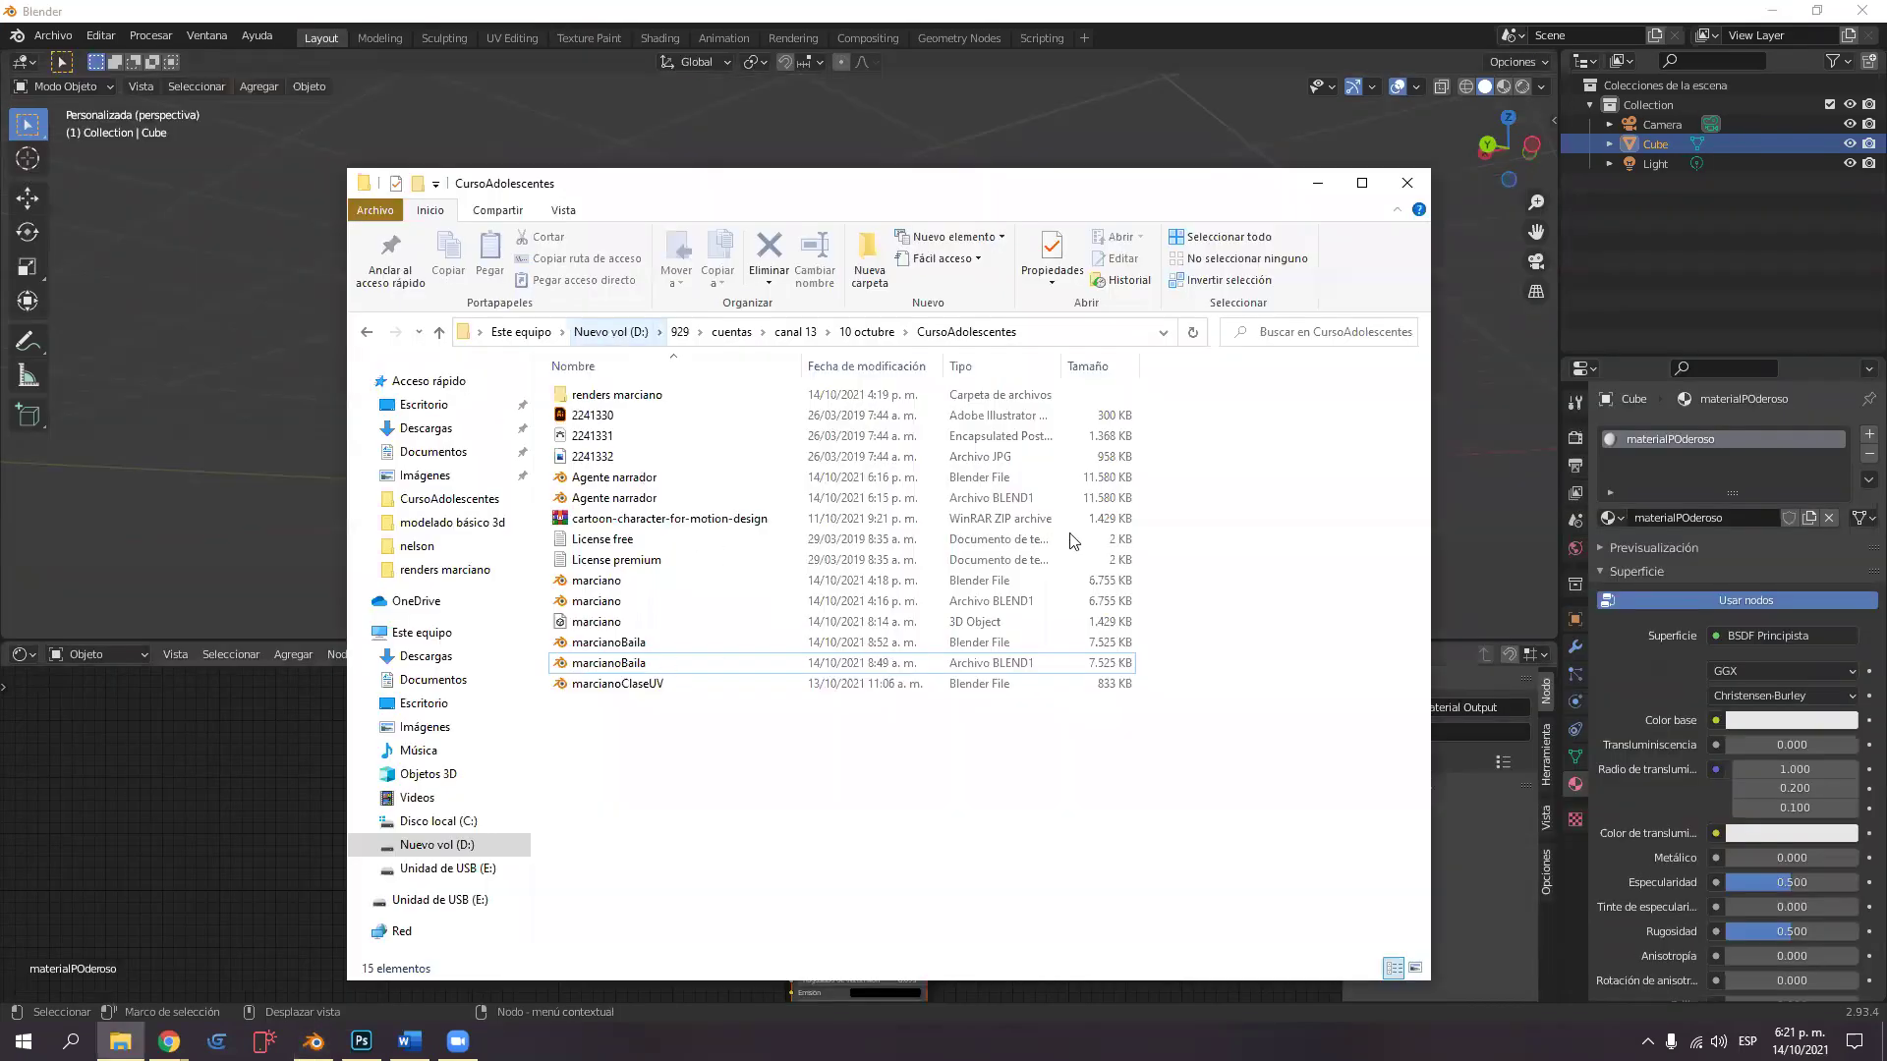
In File Explorer, open the matConcretoMusgo folder inside universitaria > modelado básico 3d on drive D.
{"action": "key", "text": "alt+Left"}
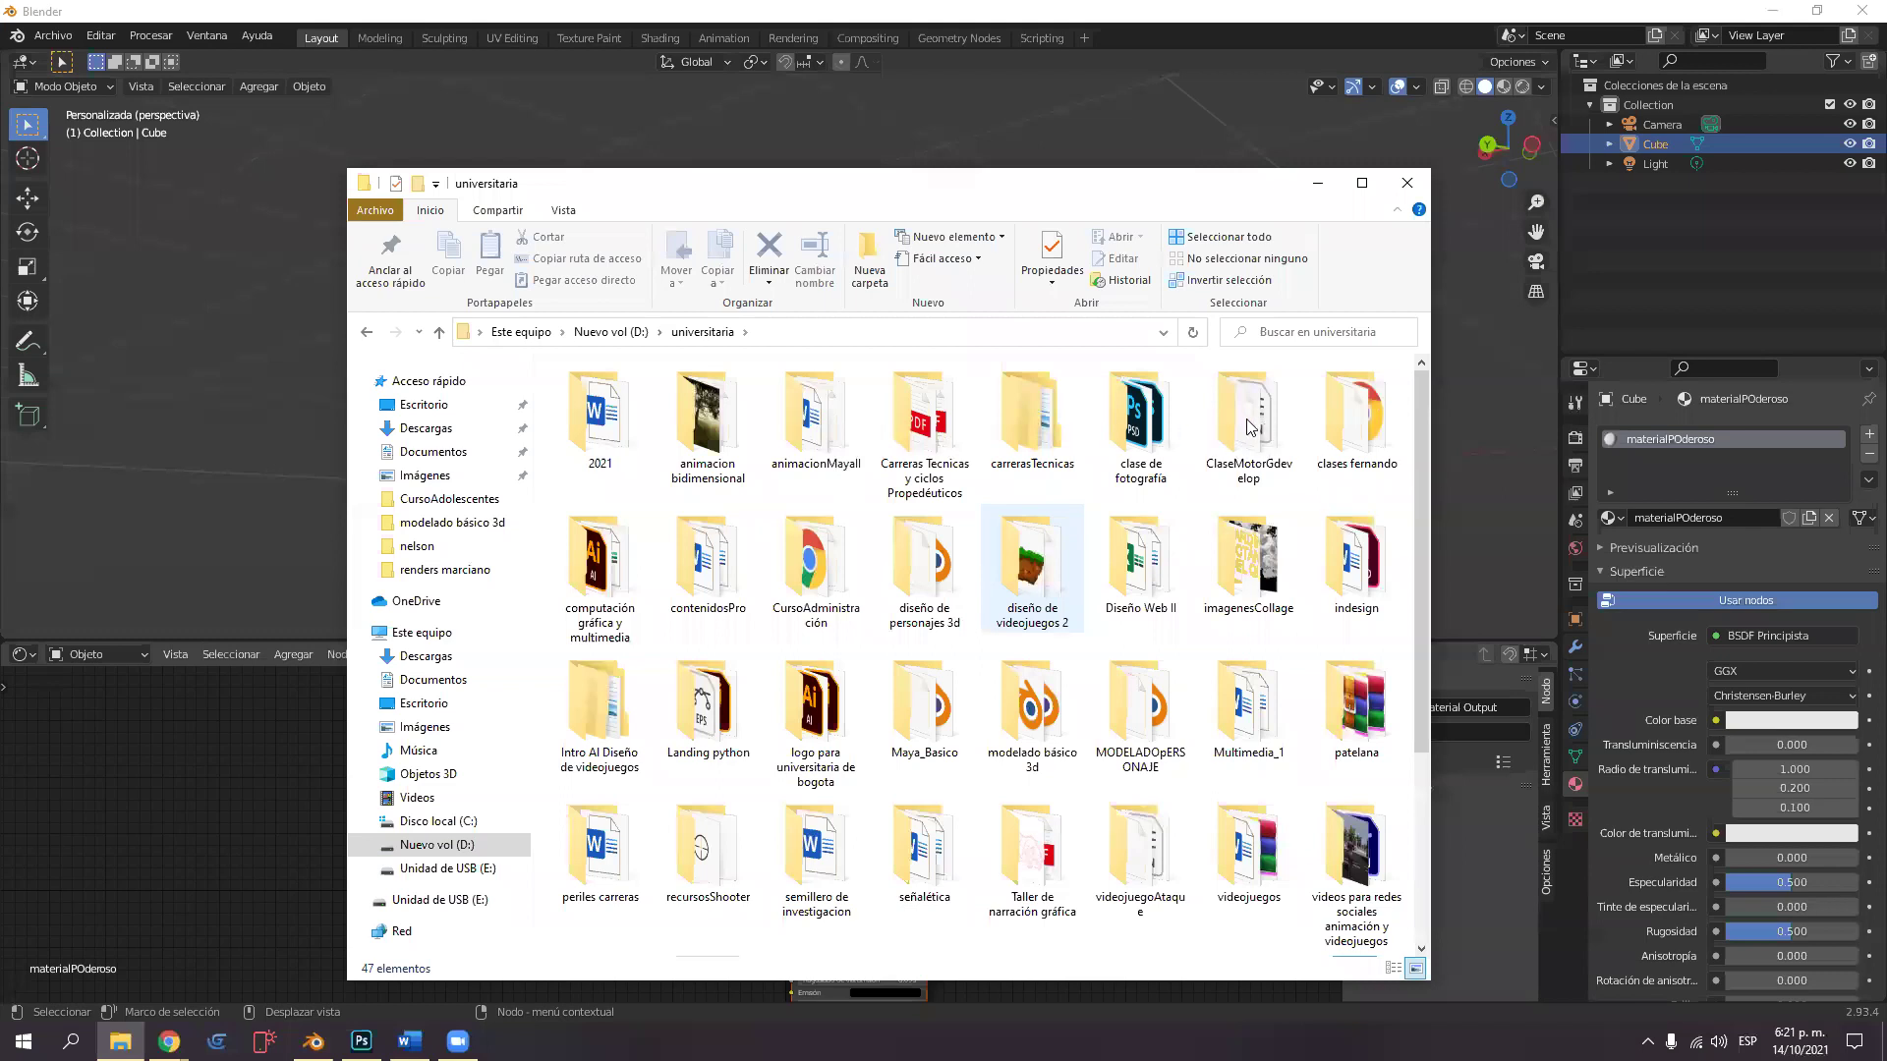
{"action": "key", "text": "Down"}
{"action": "key", "text": "Return"}
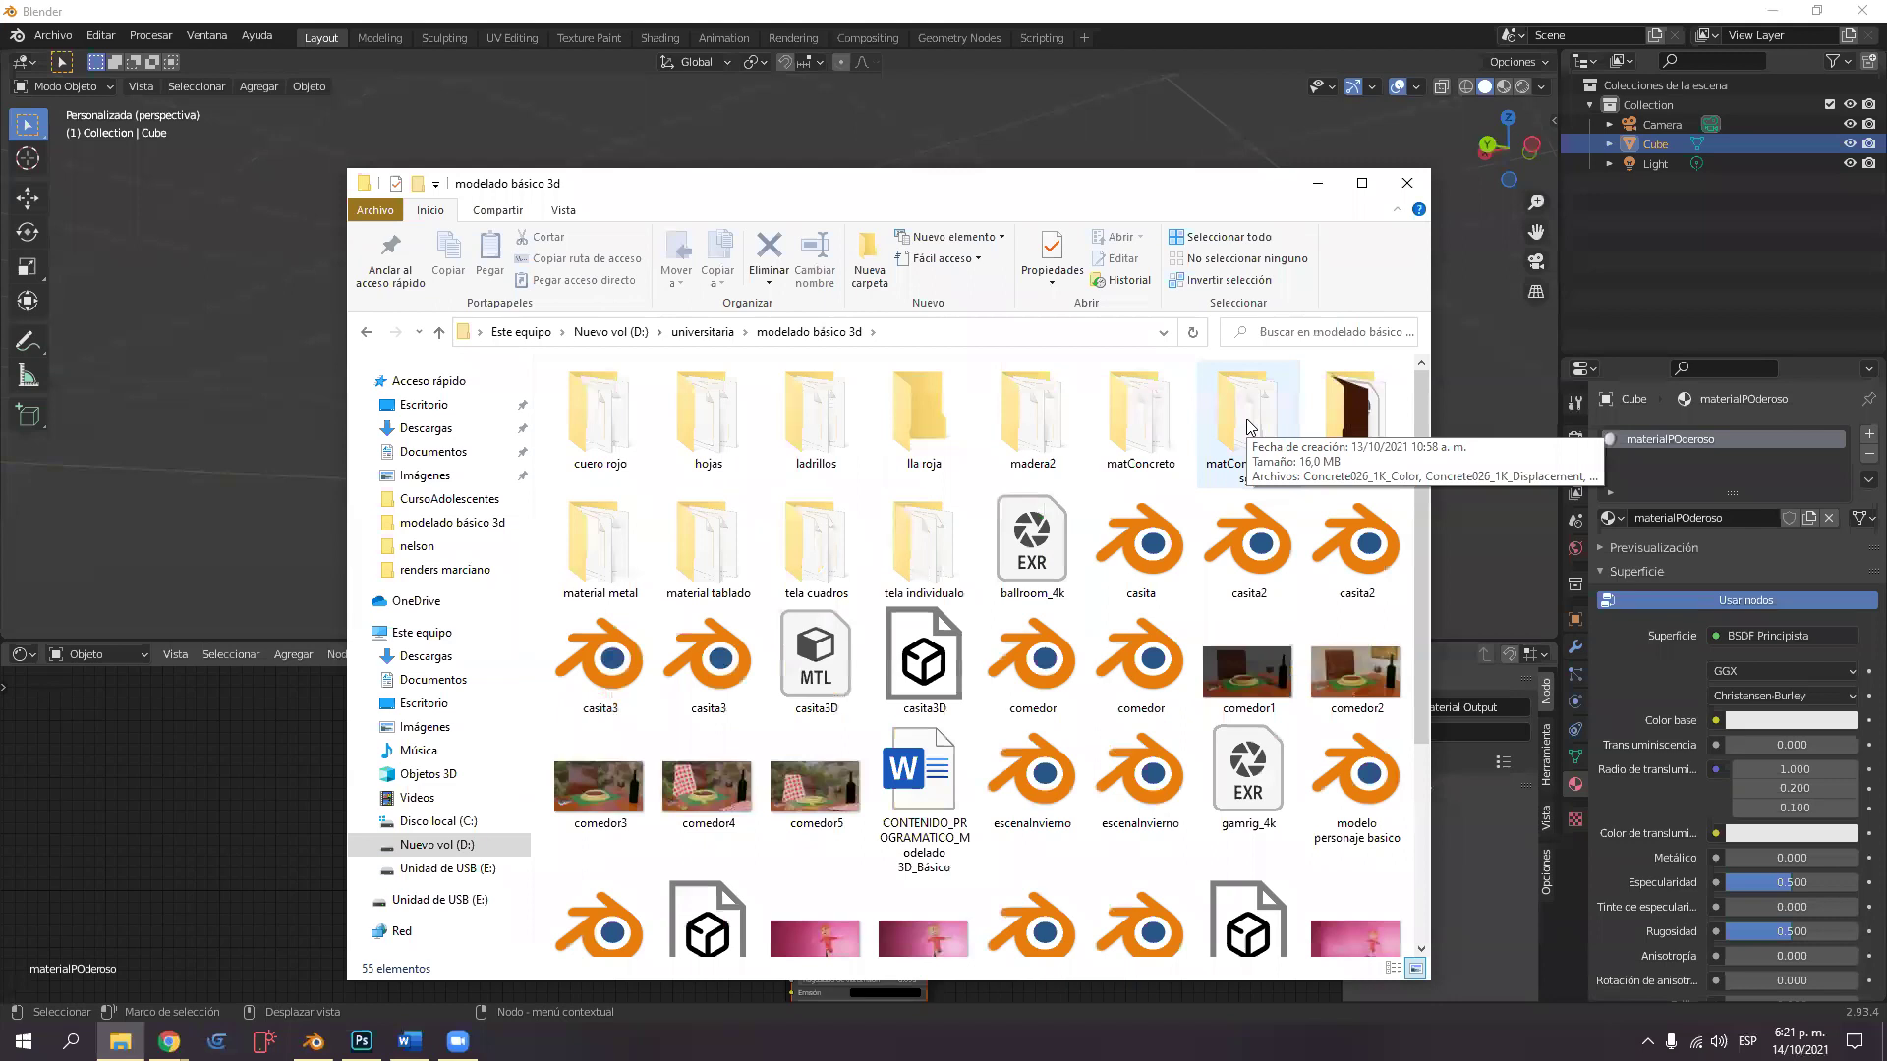
{"action": "double_click", "coordinate": [1246, 418]}
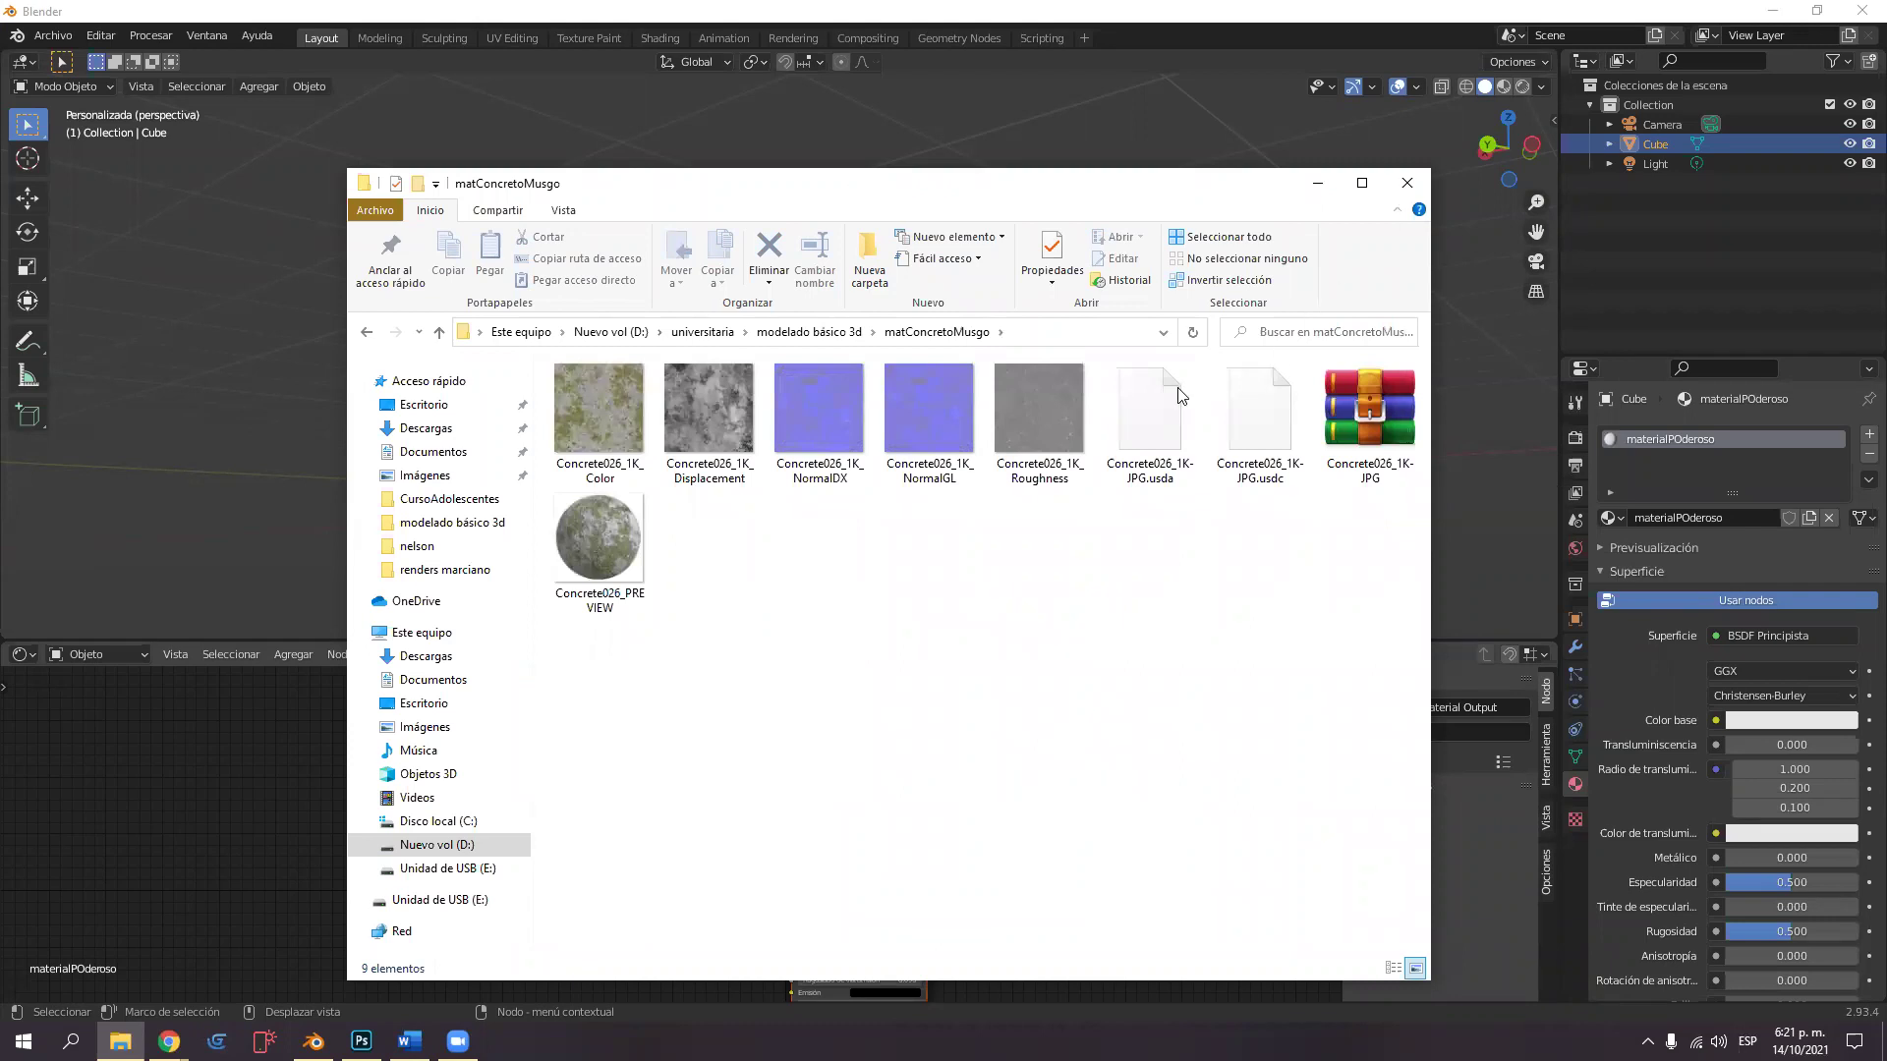
Add the Concrete026_1K_Color image to the materialPOderoso node tree, placing its texture node before the Principled BSDF.
{"action": "left_click_drag", "start_coordinate": [877, 192], "coordinate": [1436, 175]}
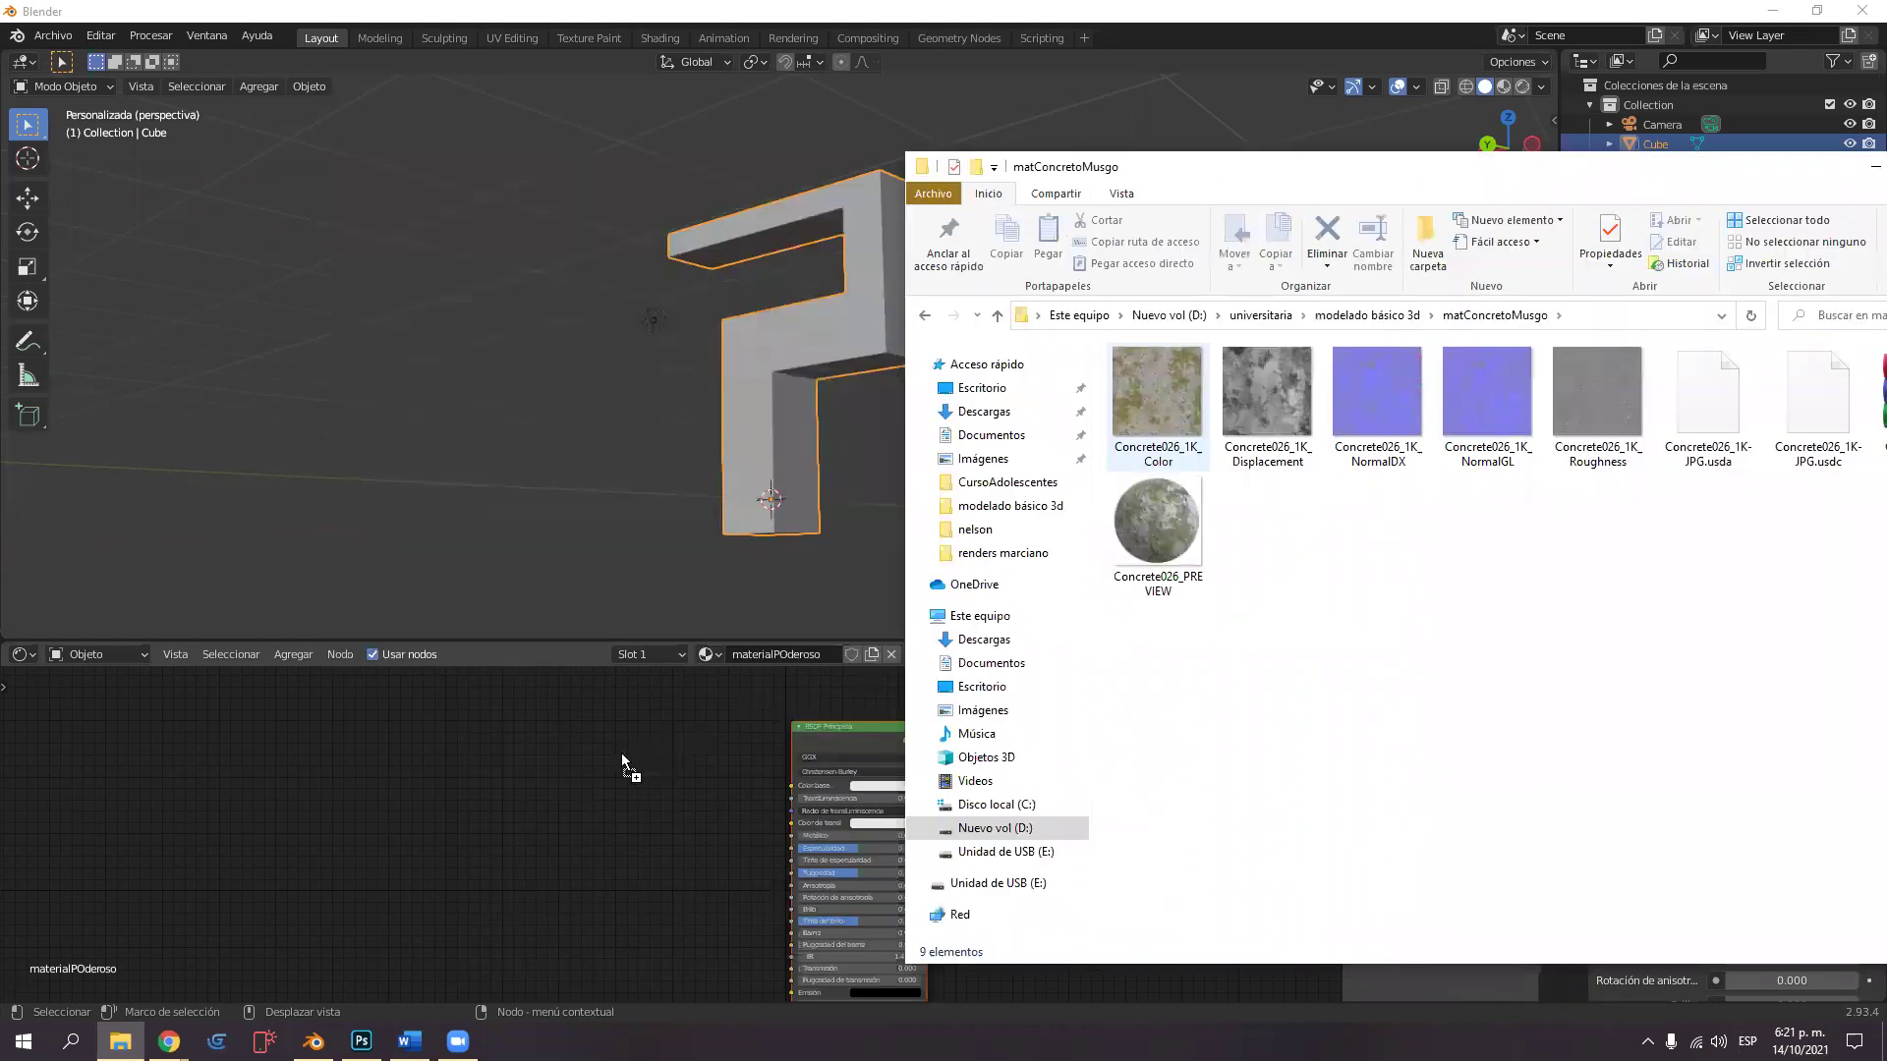
{"action": "left_click_drag", "start_coordinate": [619, 755], "coordinate": [633, 751]}
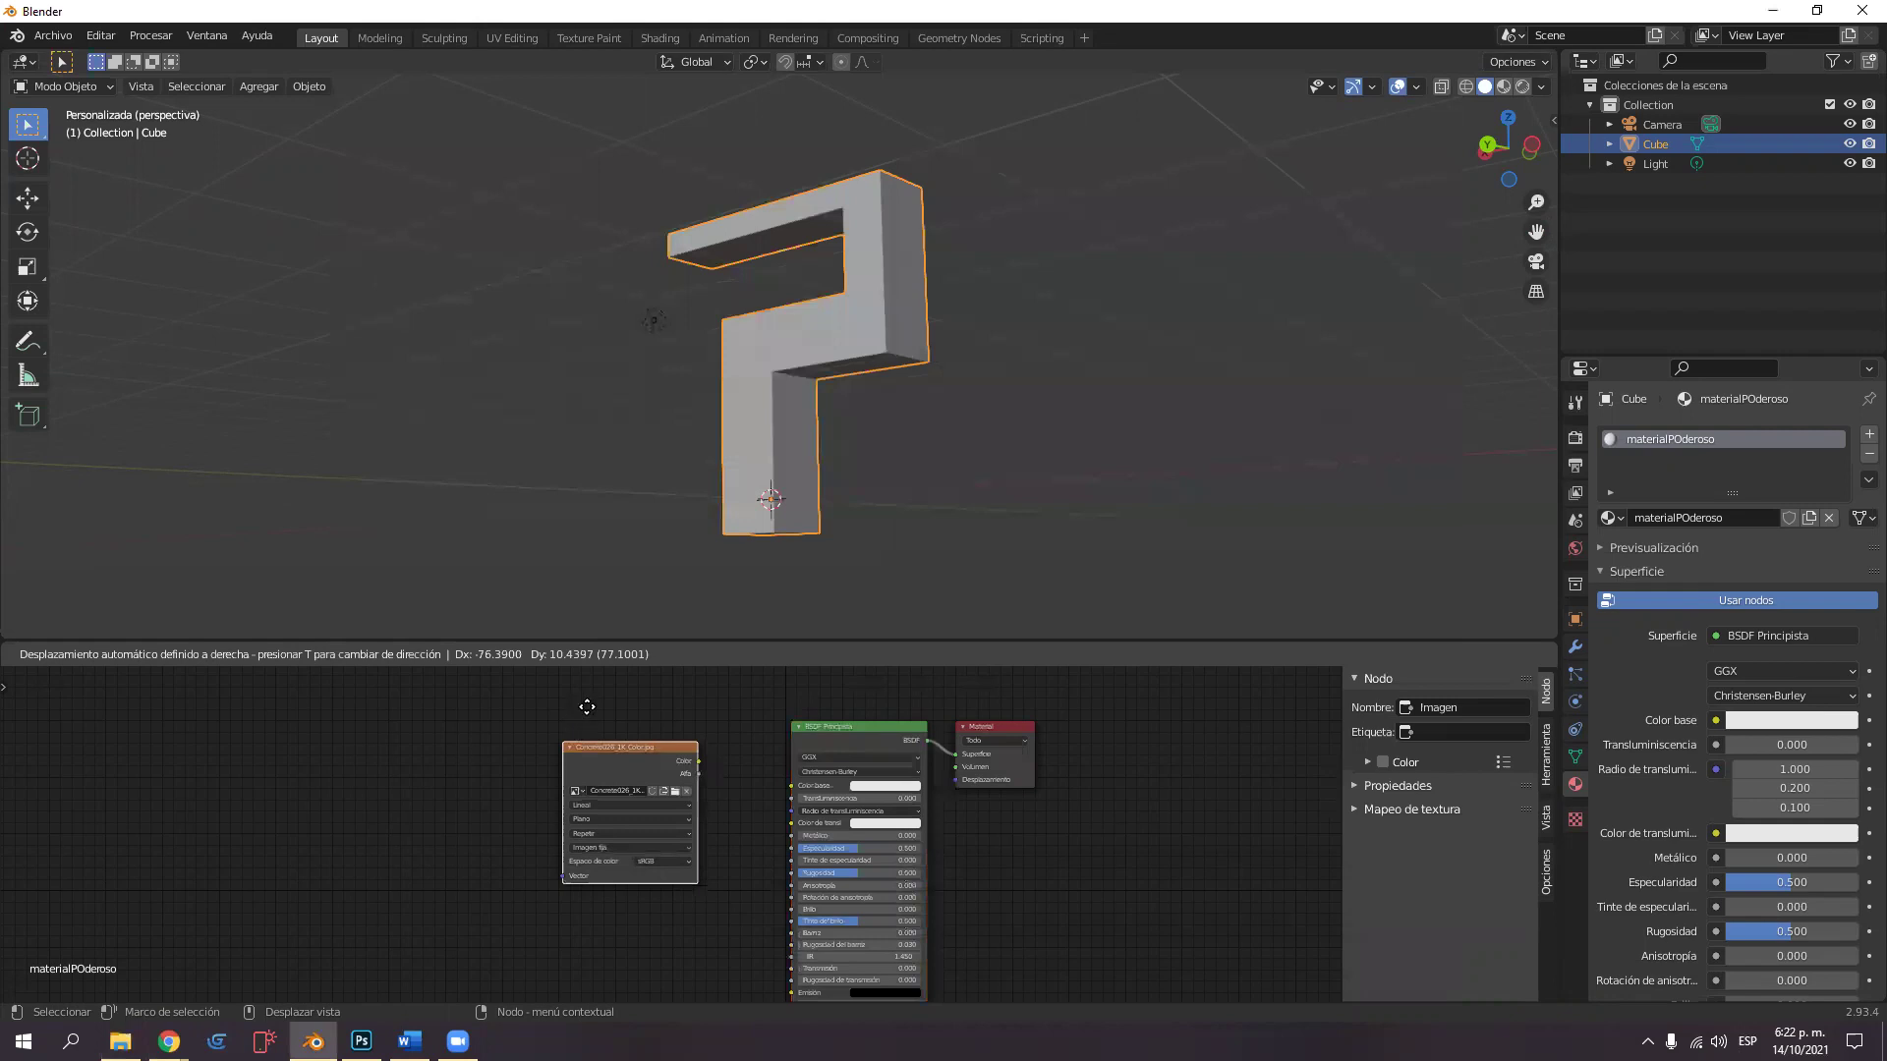
{"action": "left_click", "coordinate": [587, 707]}
Add the Concrete026_1K_Displacement and Concrete026_1K_Roughness images from the texture folder as nodes and return to Blender.
{"action": "key", "text": "alt+Tab"}
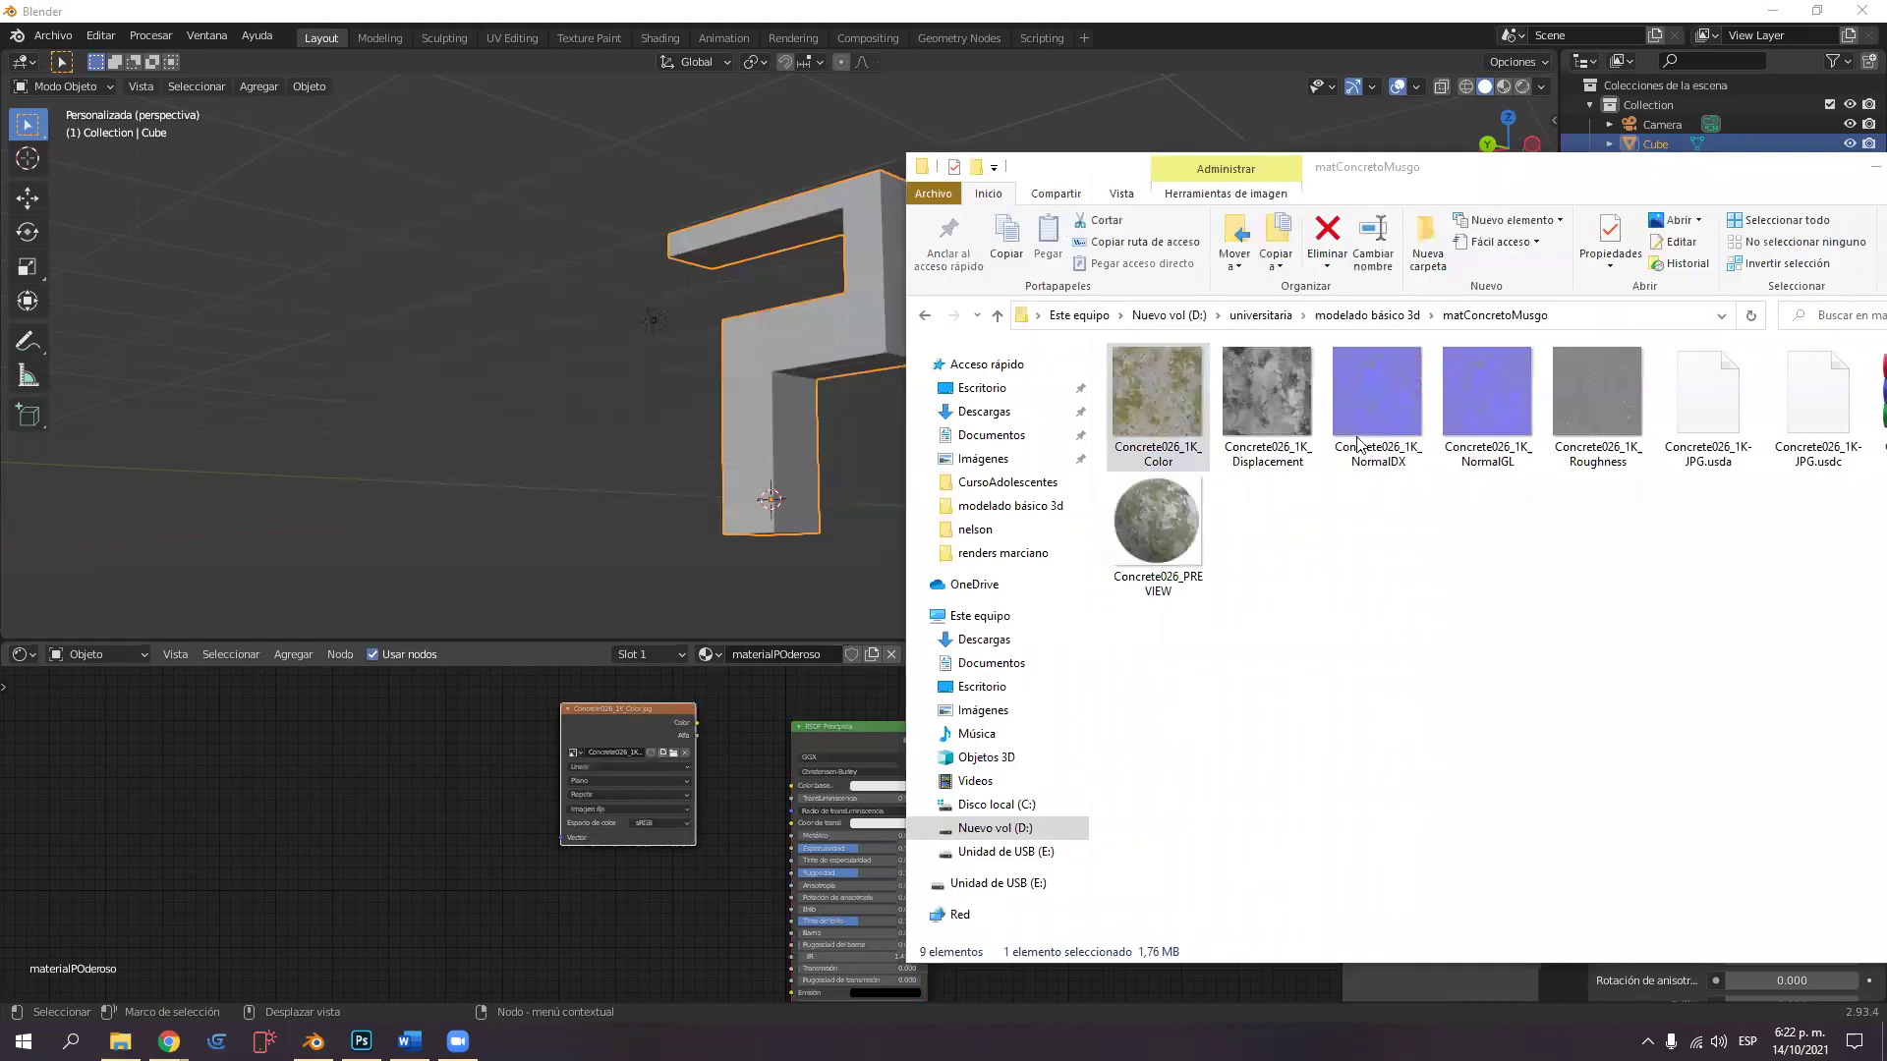
{"action": "left_click", "coordinate": [1274, 375]}
{"action": "left_click_drag", "start_coordinate": [1137, 987], "coordinate": [1139, 987]}
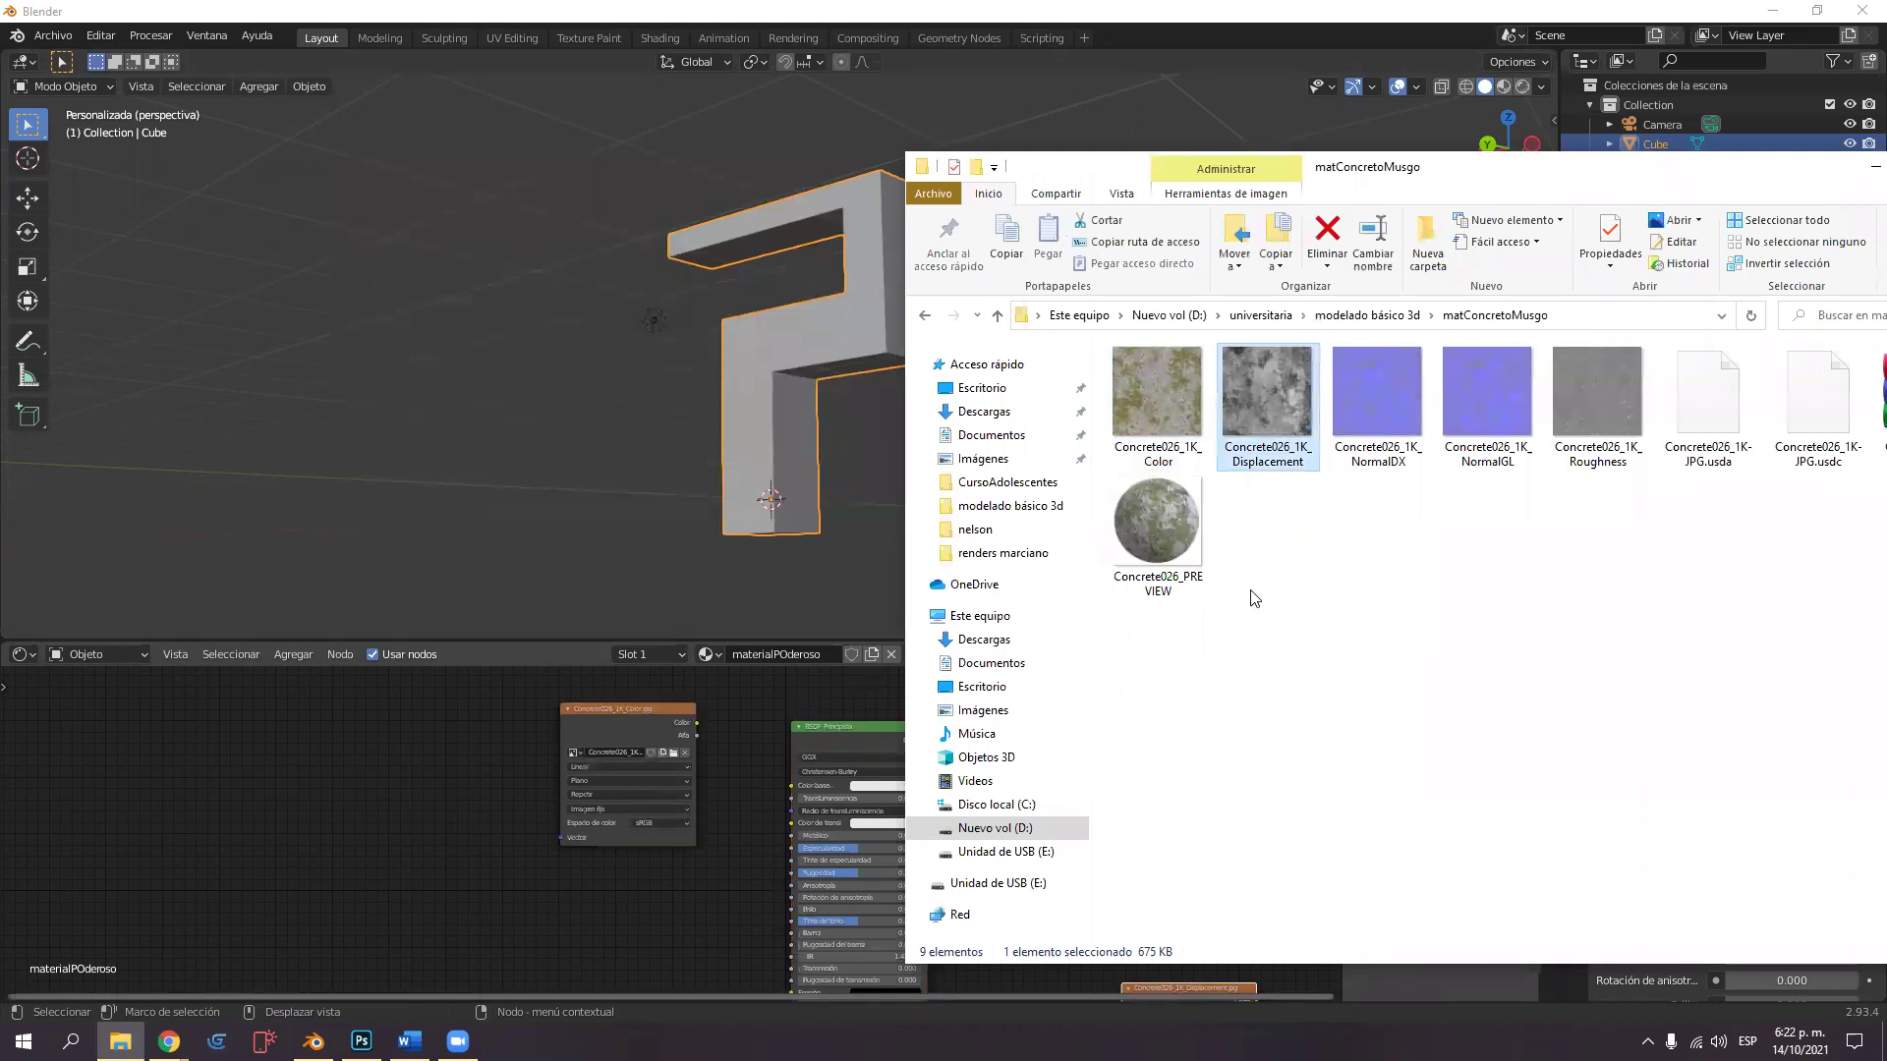
{"action": "left_click_drag", "start_coordinate": [1605, 393], "coordinate": [590, 925]}
{"action": "scroll", "coordinate": [764, 845], "scroll_direction": "down", "scroll_amount": 1}
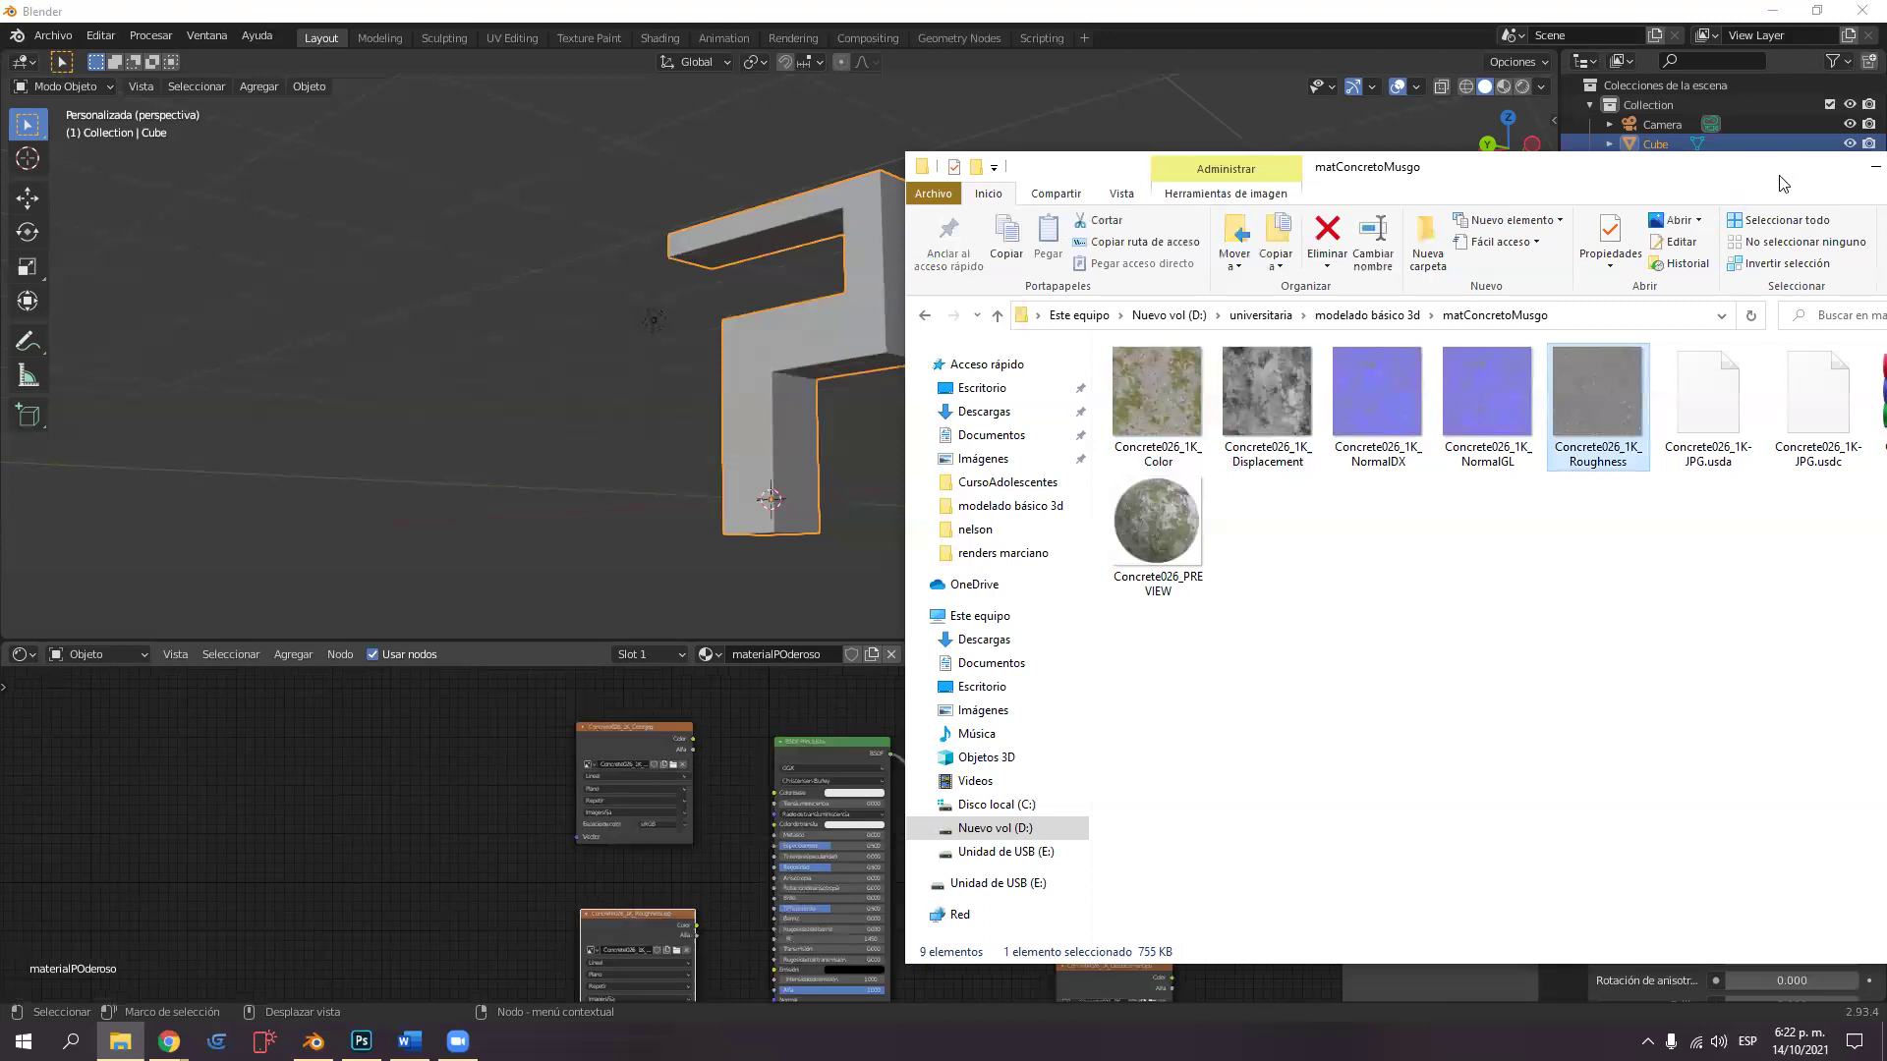
{"action": "left_click_drag", "start_coordinate": [1503, 189], "coordinate": [1138, 205]}
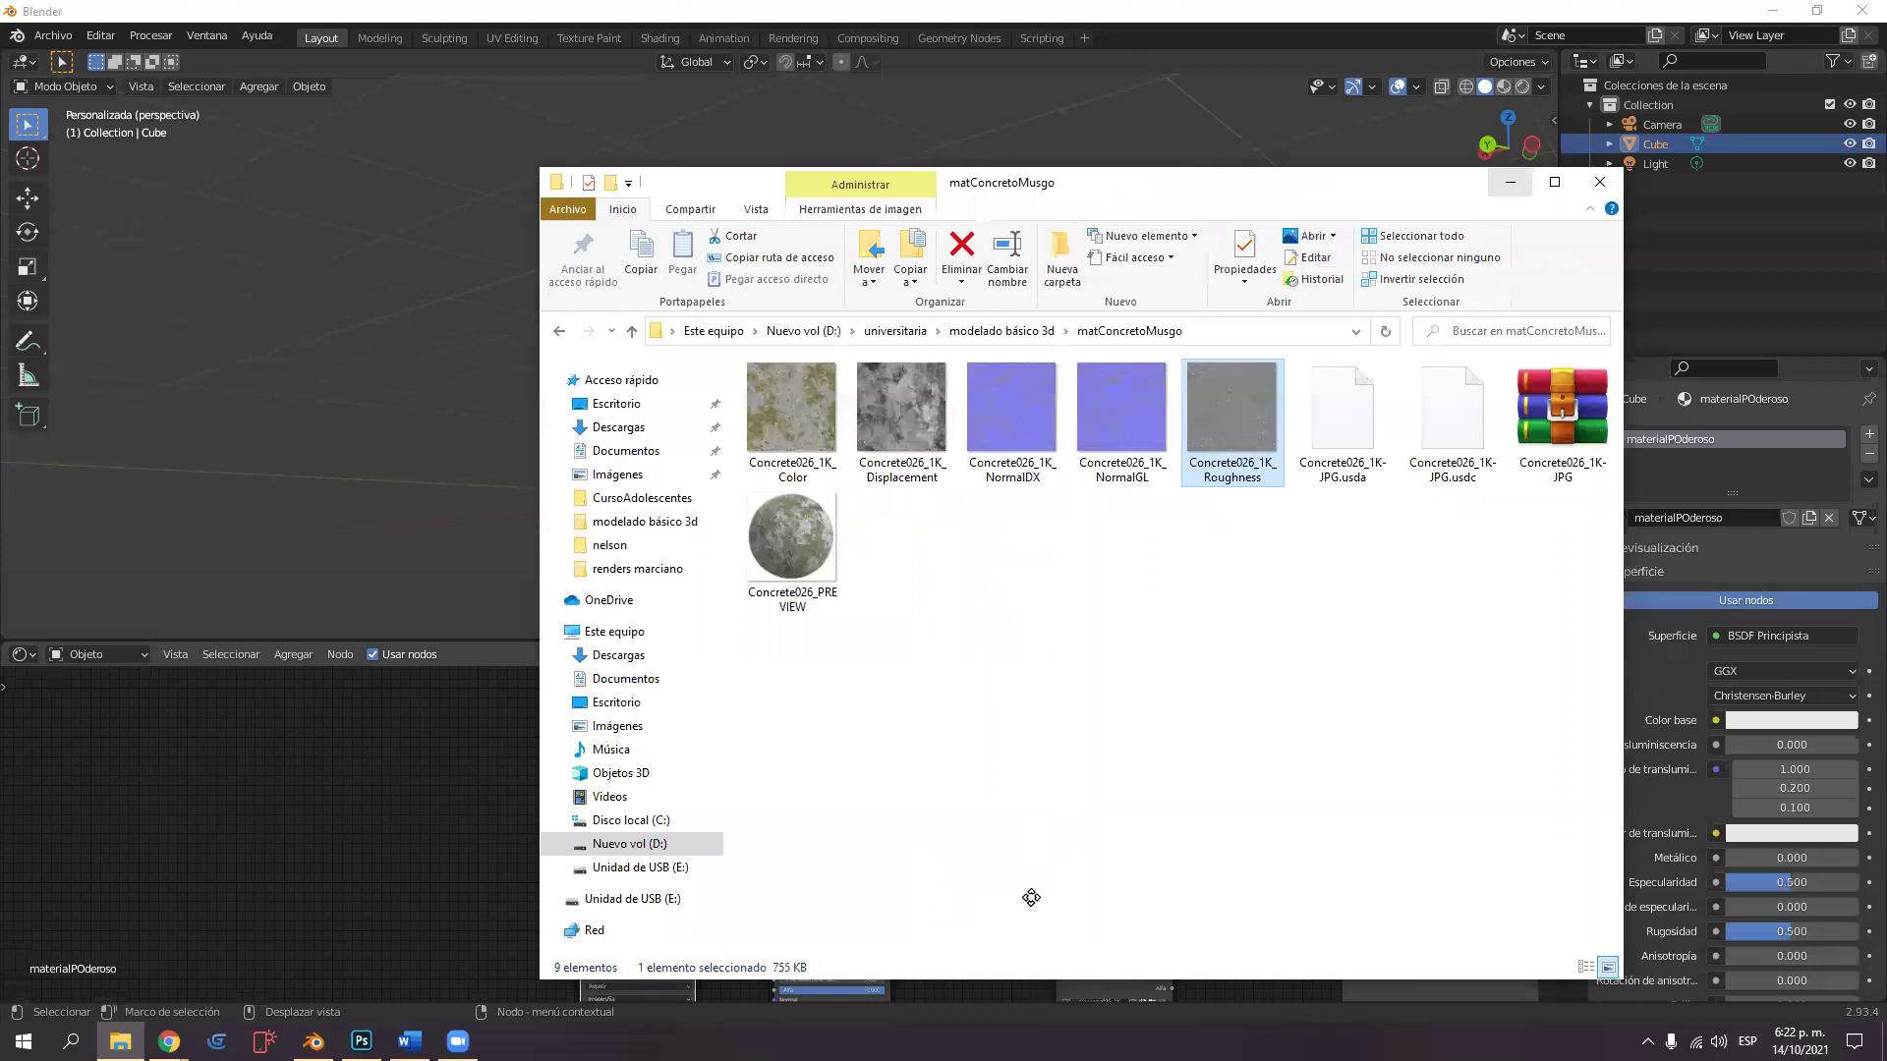
{"action": "key", "text": "alt+Tab"}
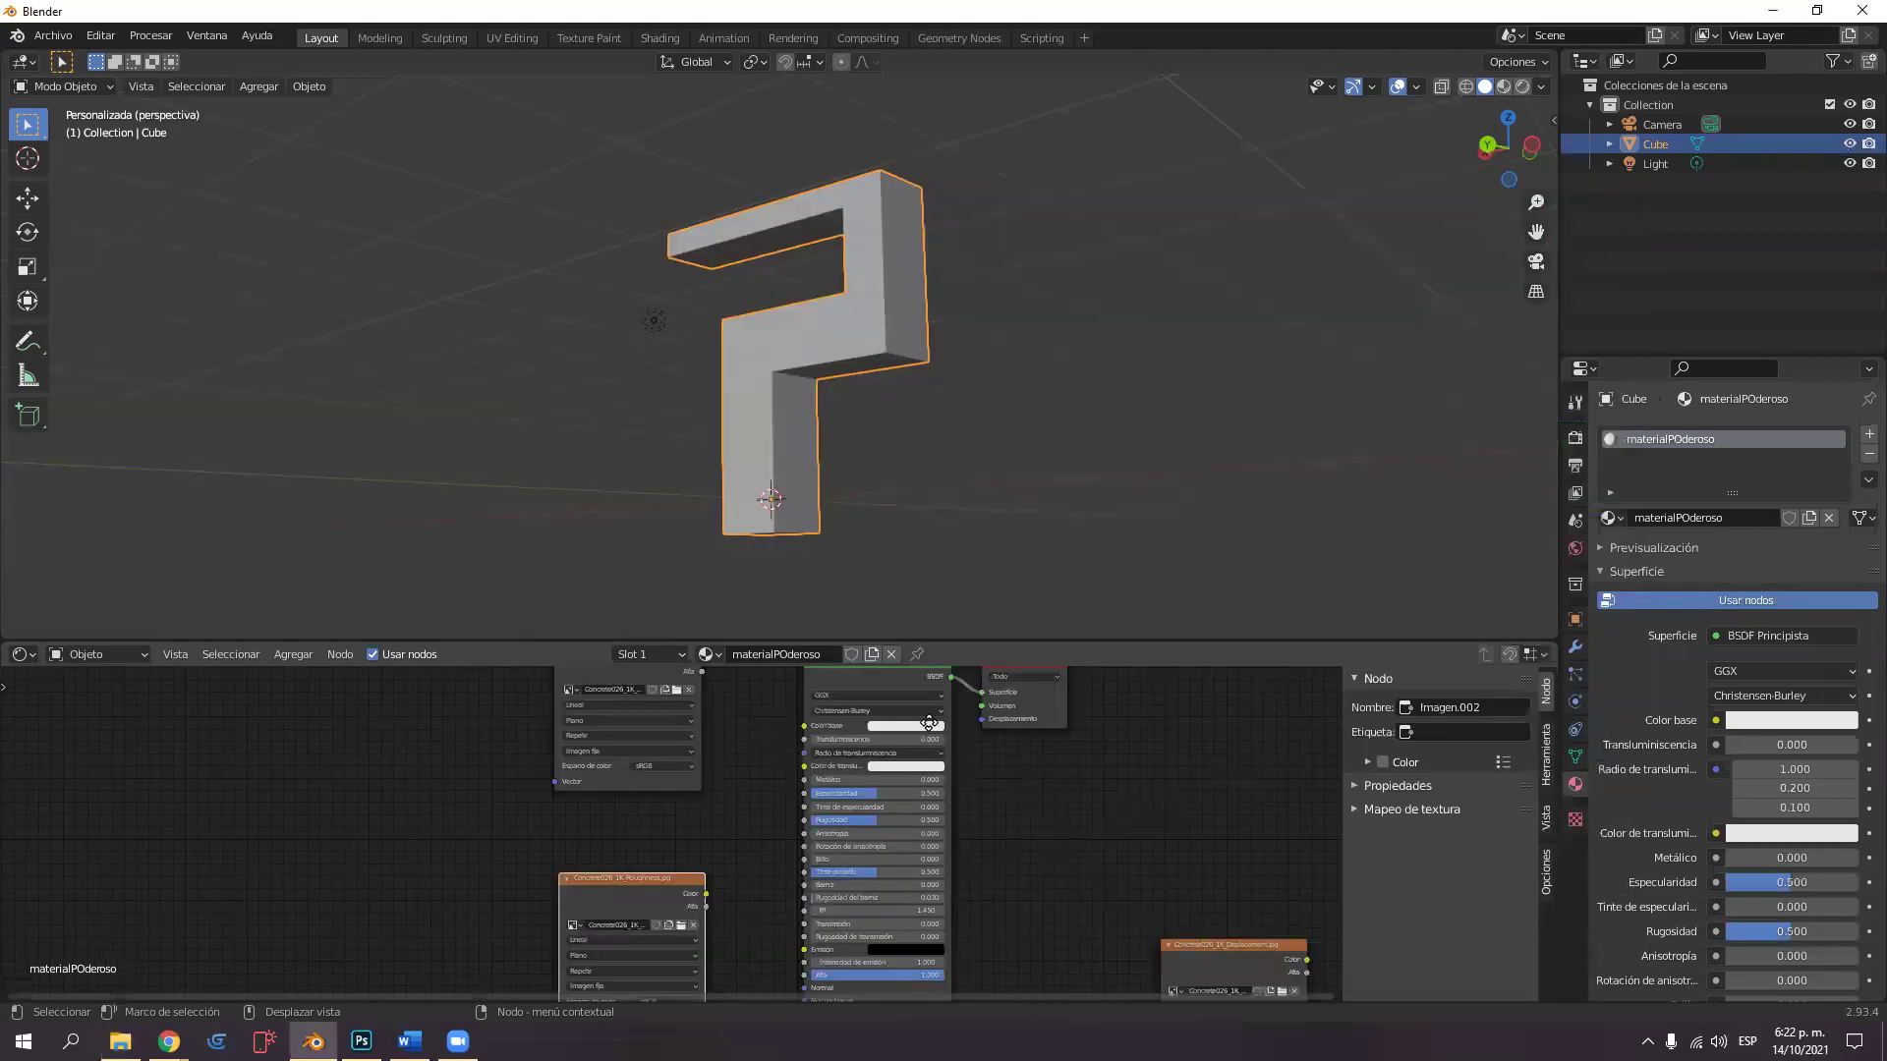
Space out the node tree by moving the Material Output away from the Principled BSDF, with the Displacement texture node between them.
{"action": "left_click_drag", "start_coordinate": [1032, 713], "coordinate": [1039, 776]}
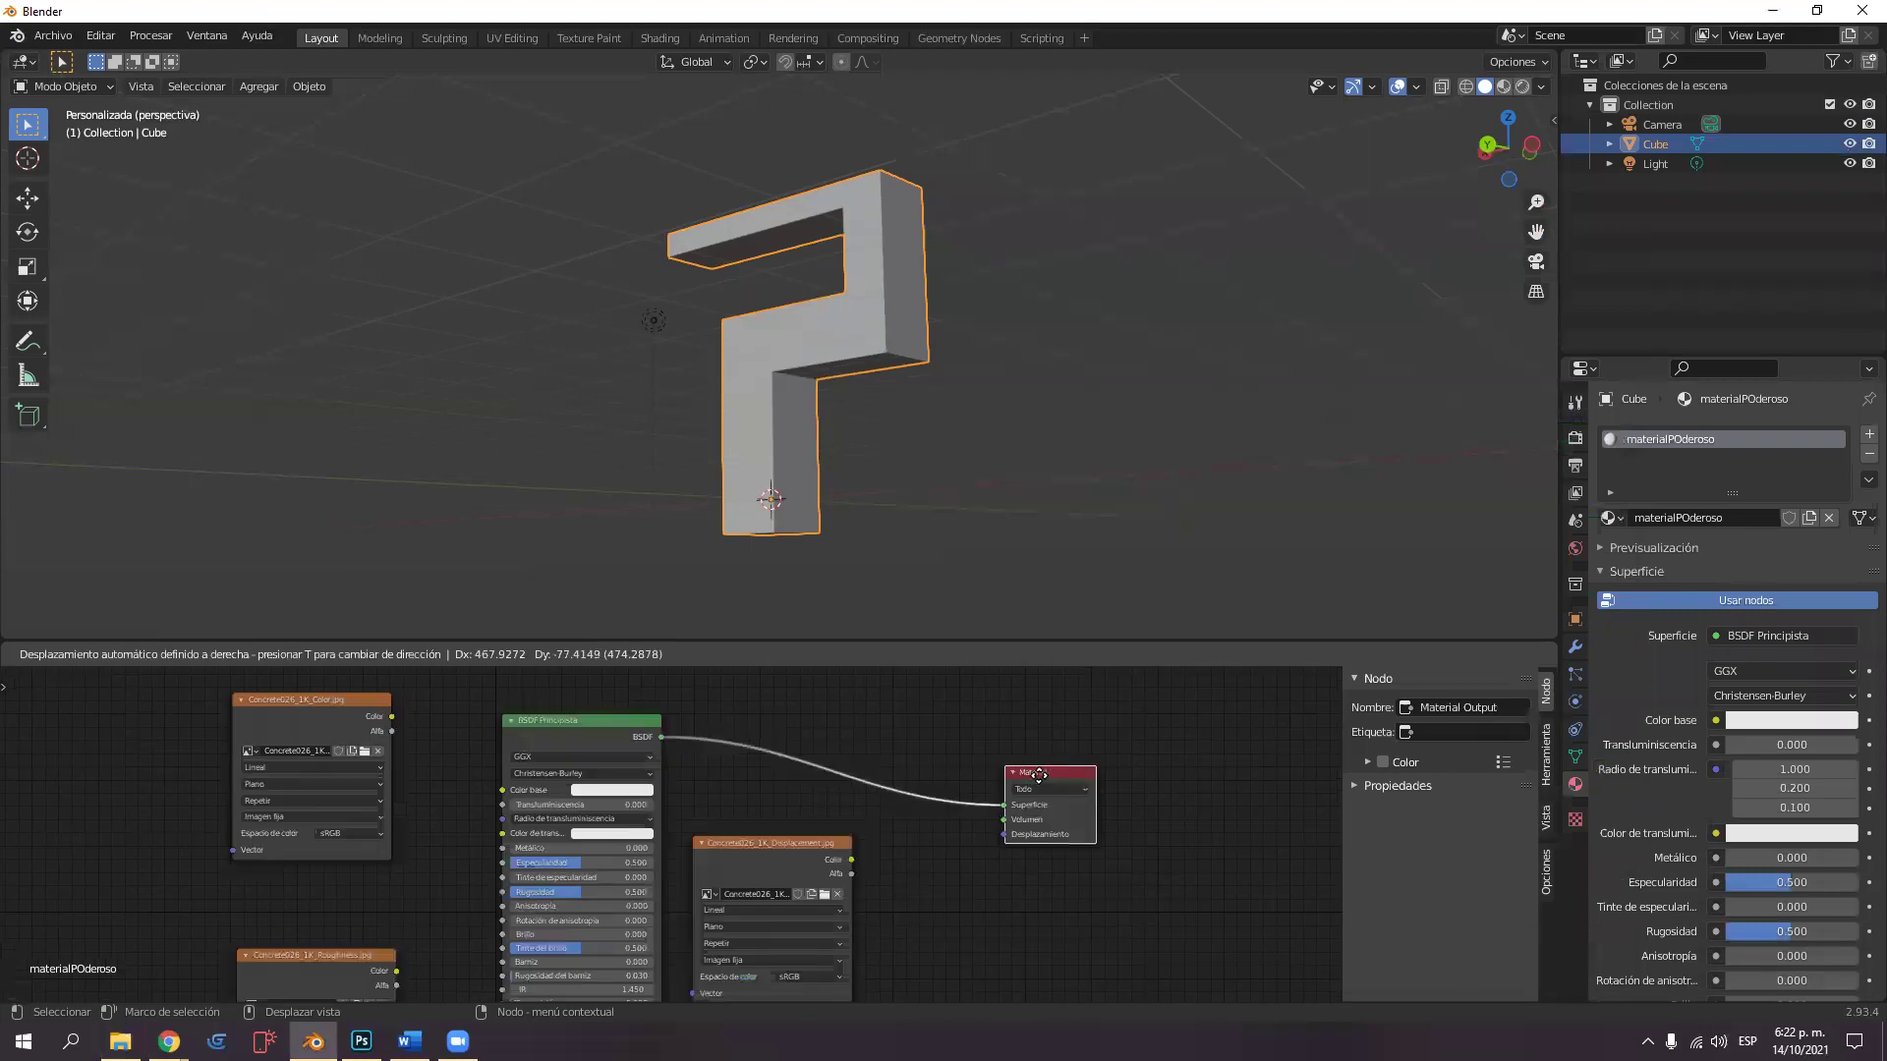
{"action": "left_click", "coordinate": [765, 843]}
{"action": "middle_click_drag", "start_coordinate": [378, 801], "coordinate": [435, 813]}
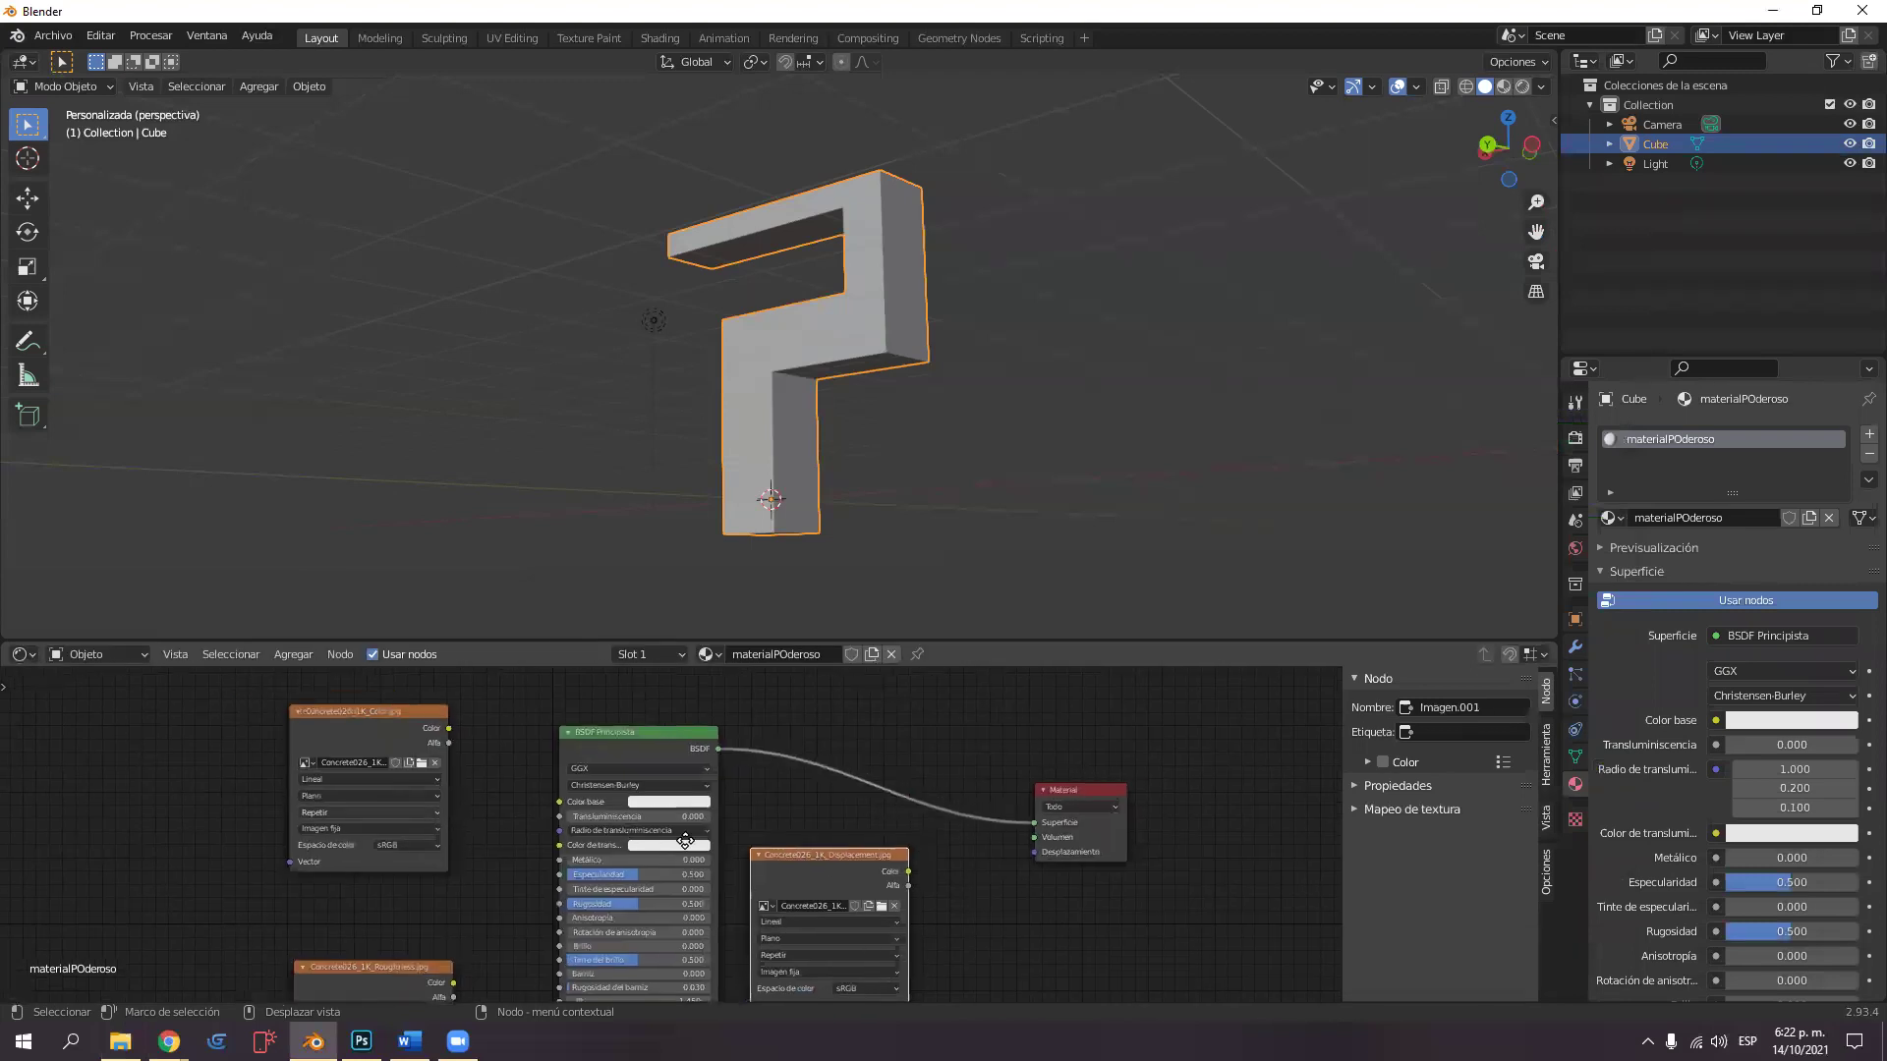
{"action": "scroll", "coordinate": [765, 854], "scroll_direction": "up", "scroll_amount": 2}
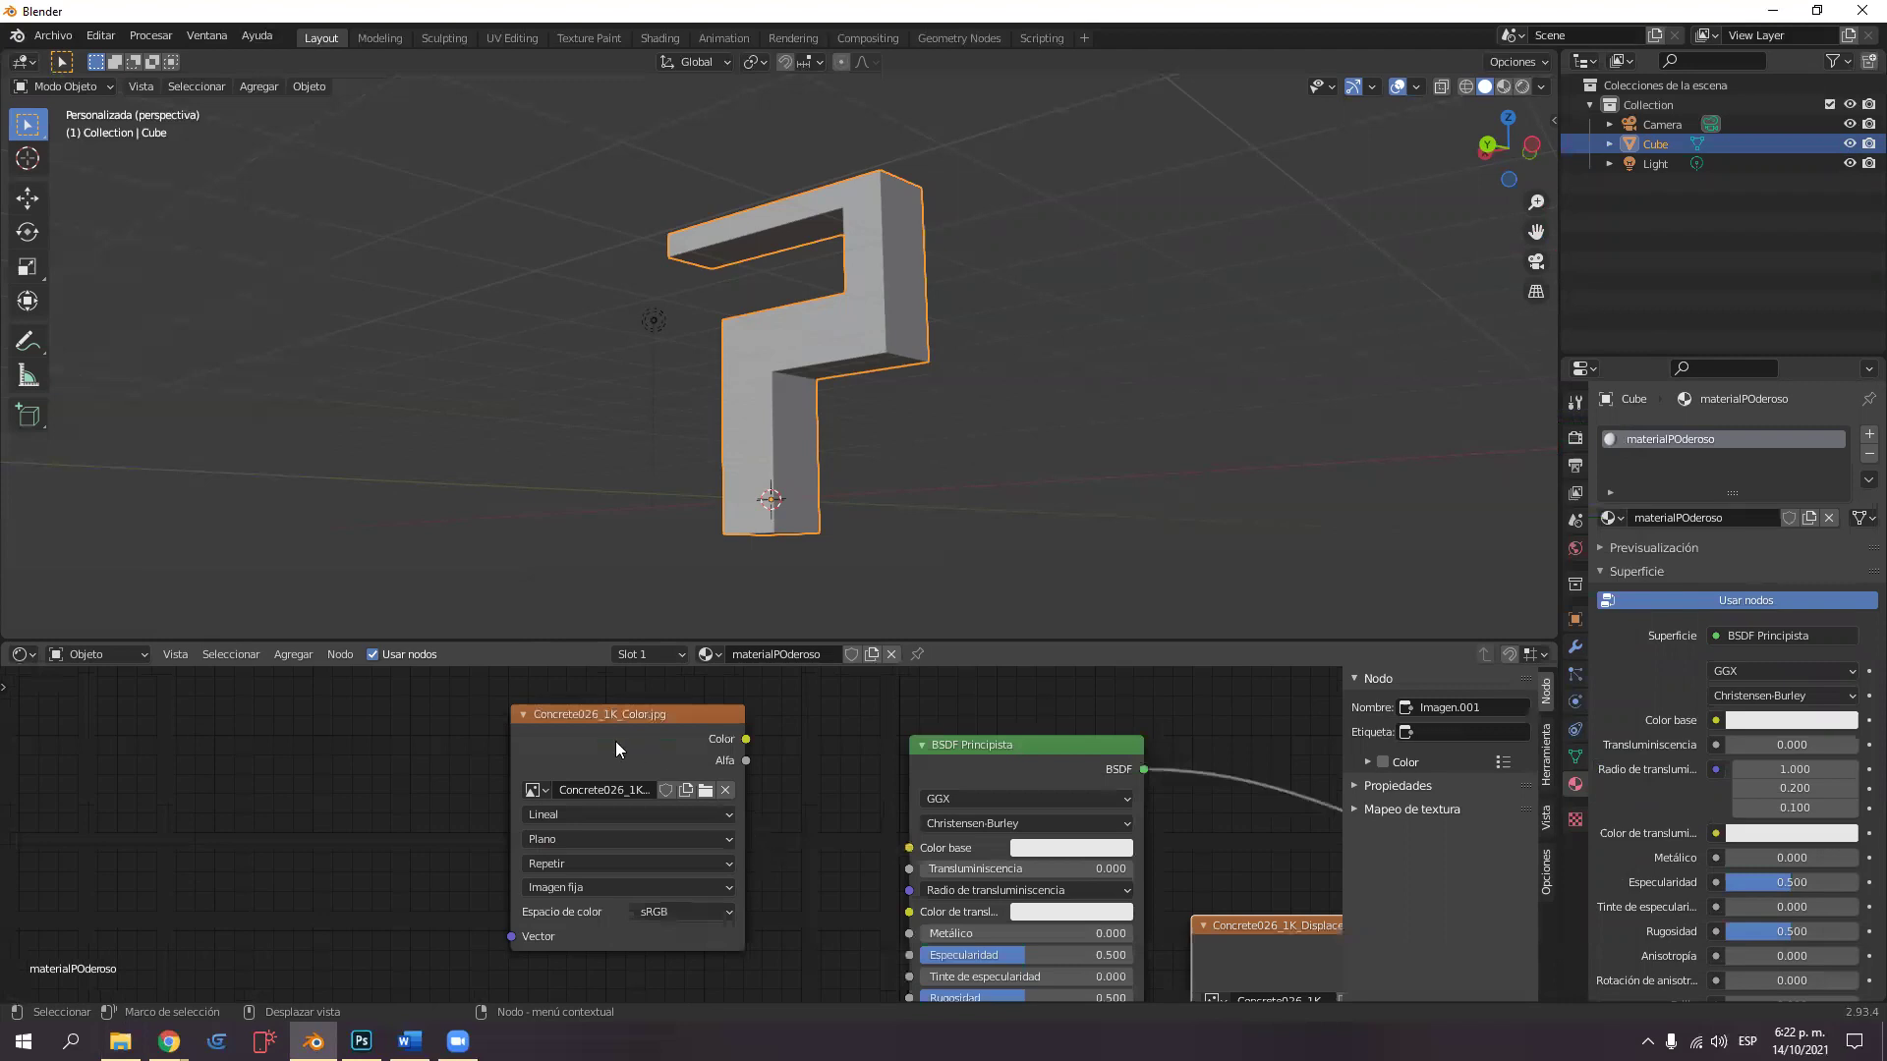
Connect the color output of the Concrete026_1K_Color texture to the base color of the Principled BSDF.
{"action": "left_click_drag", "start_coordinate": [611, 733], "coordinate": [604, 743]}
{"action": "mouse_move", "coordinate": [120, 1041]}
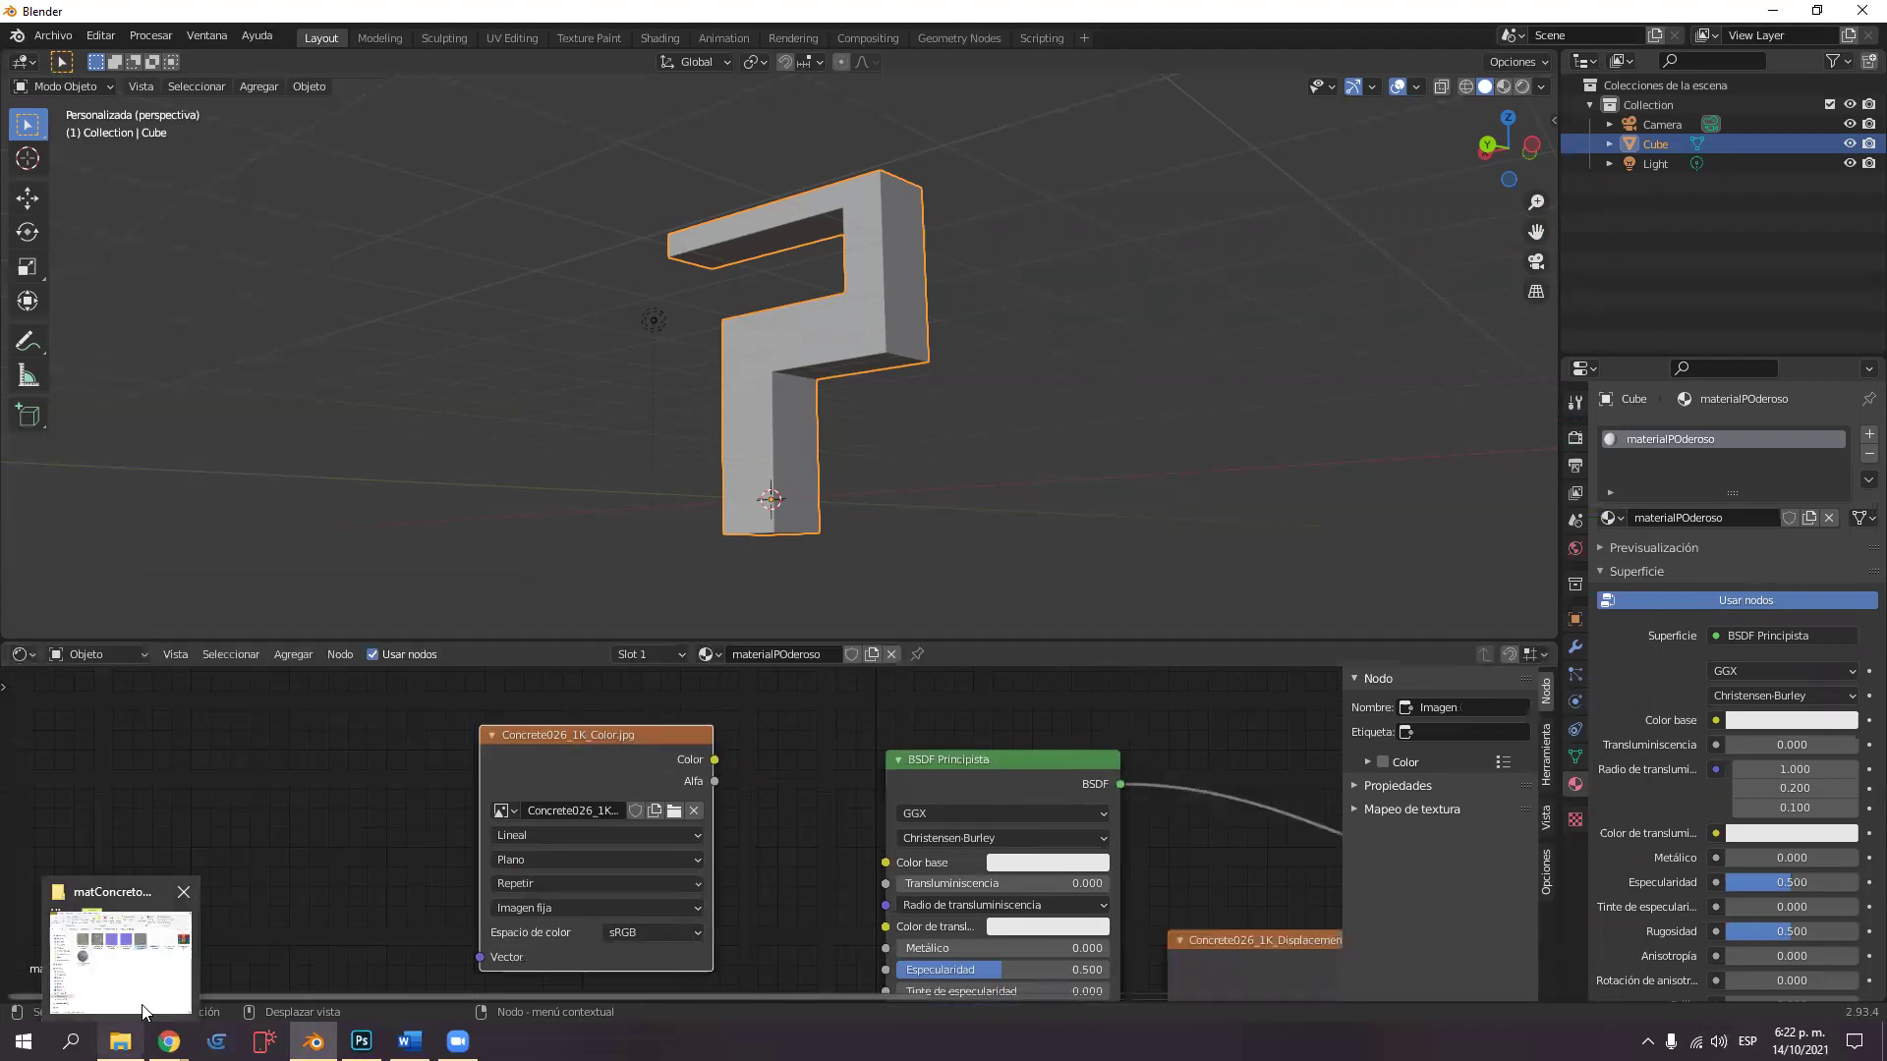
{"action": "key", "text": "alt+Tab"}
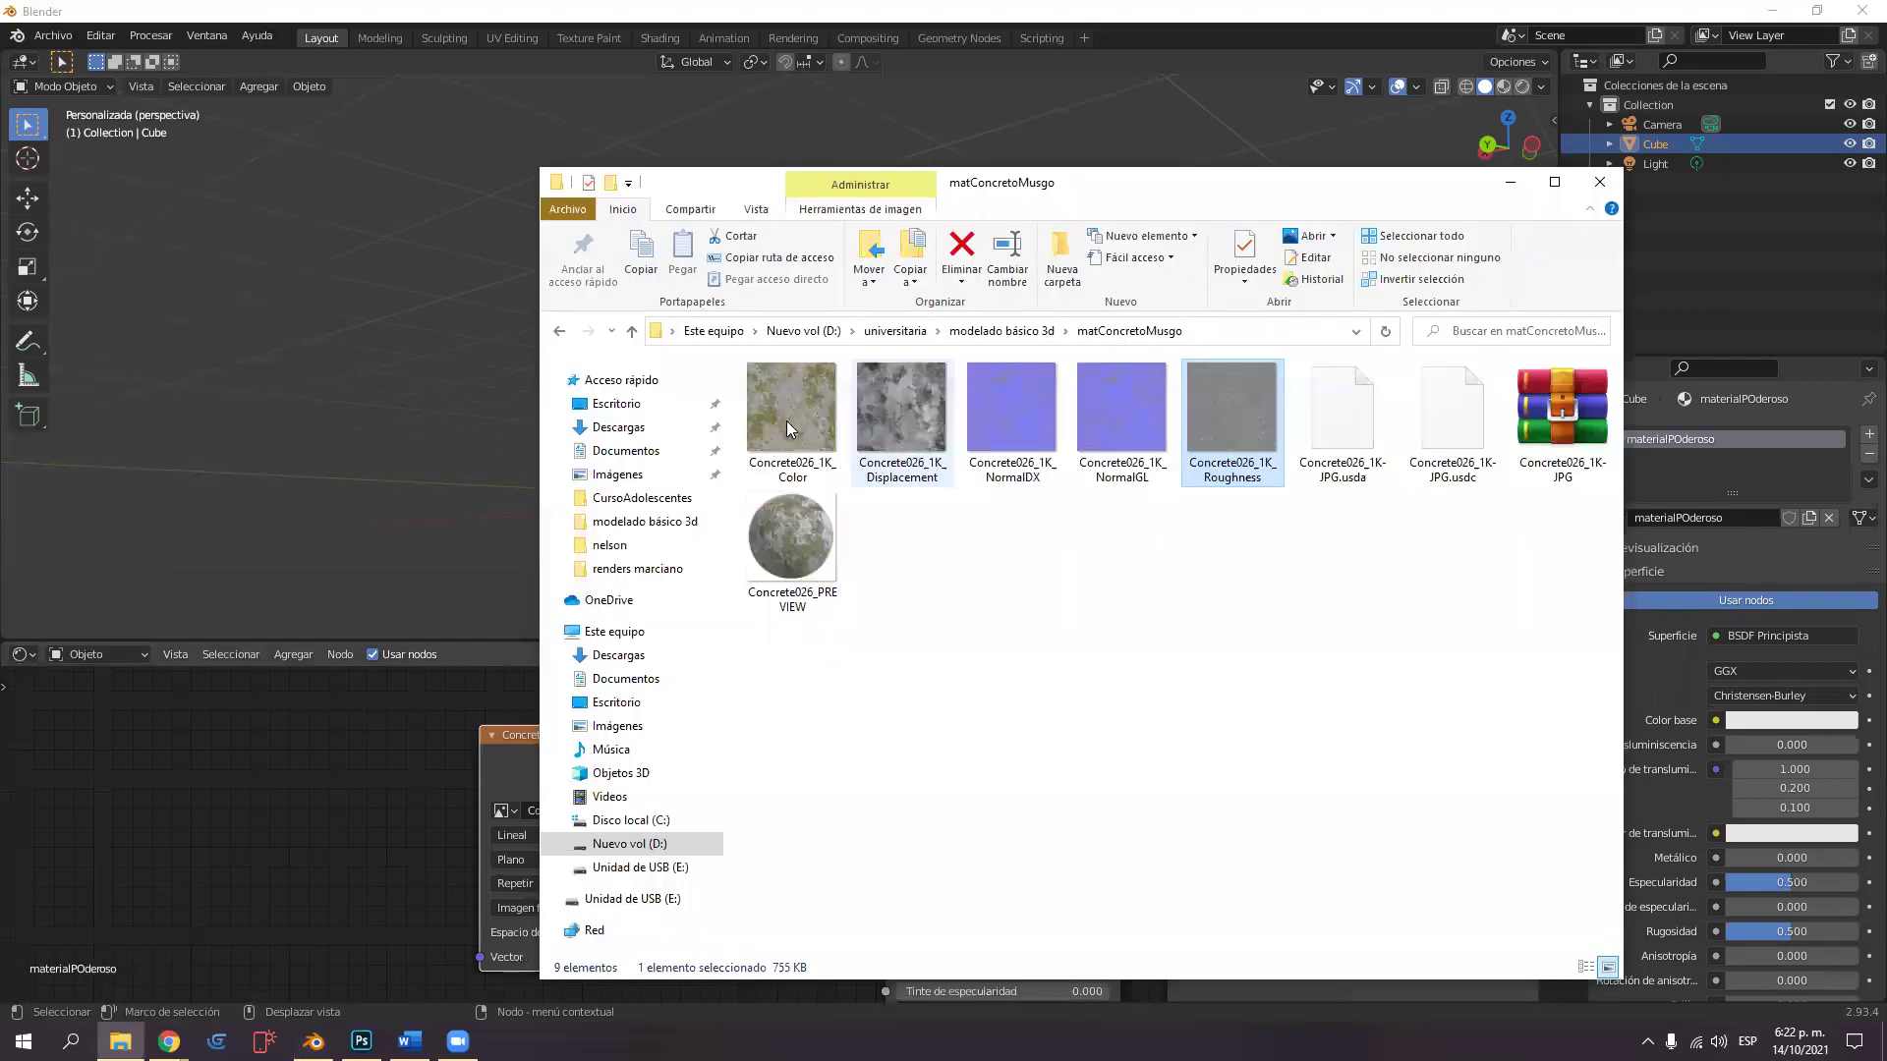
{"action": "key", "text": "alt+Tab"}
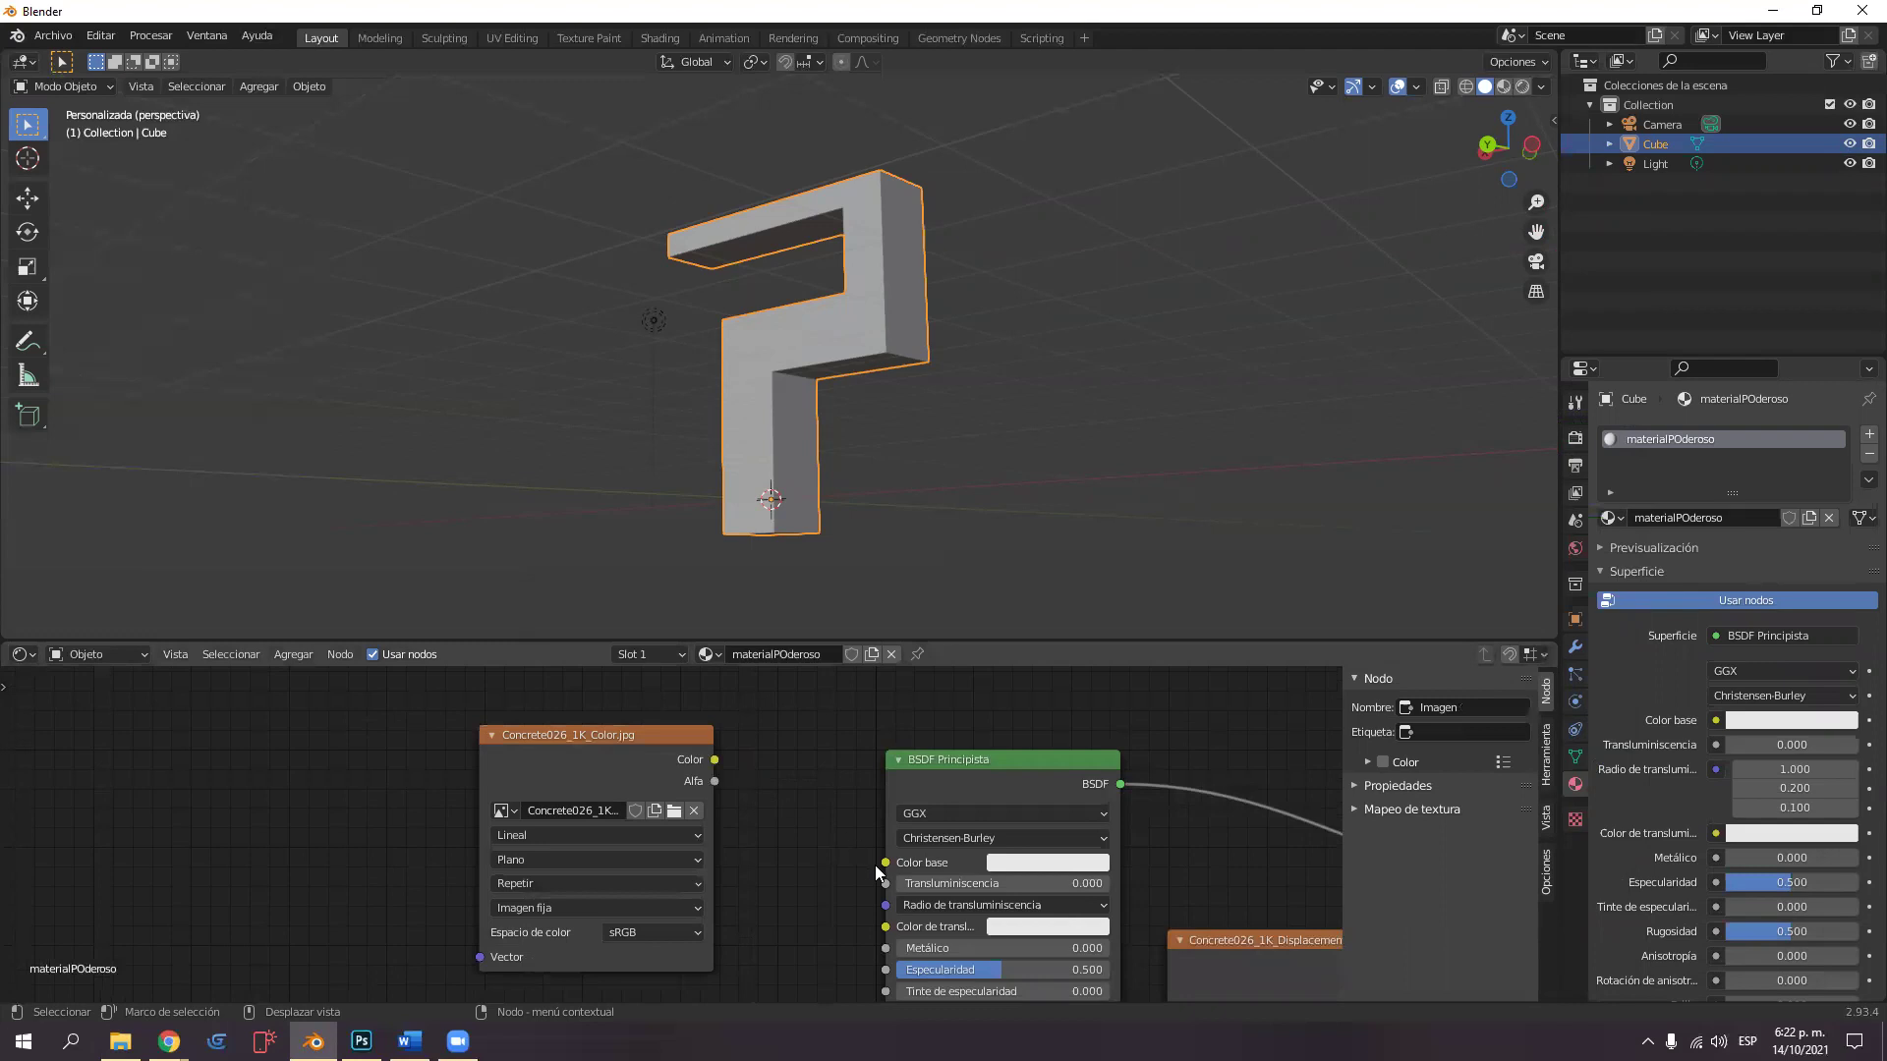
{"action": "left_click_drag", "start_coordinate": [715, 760], "coordinate": [886, 862]}
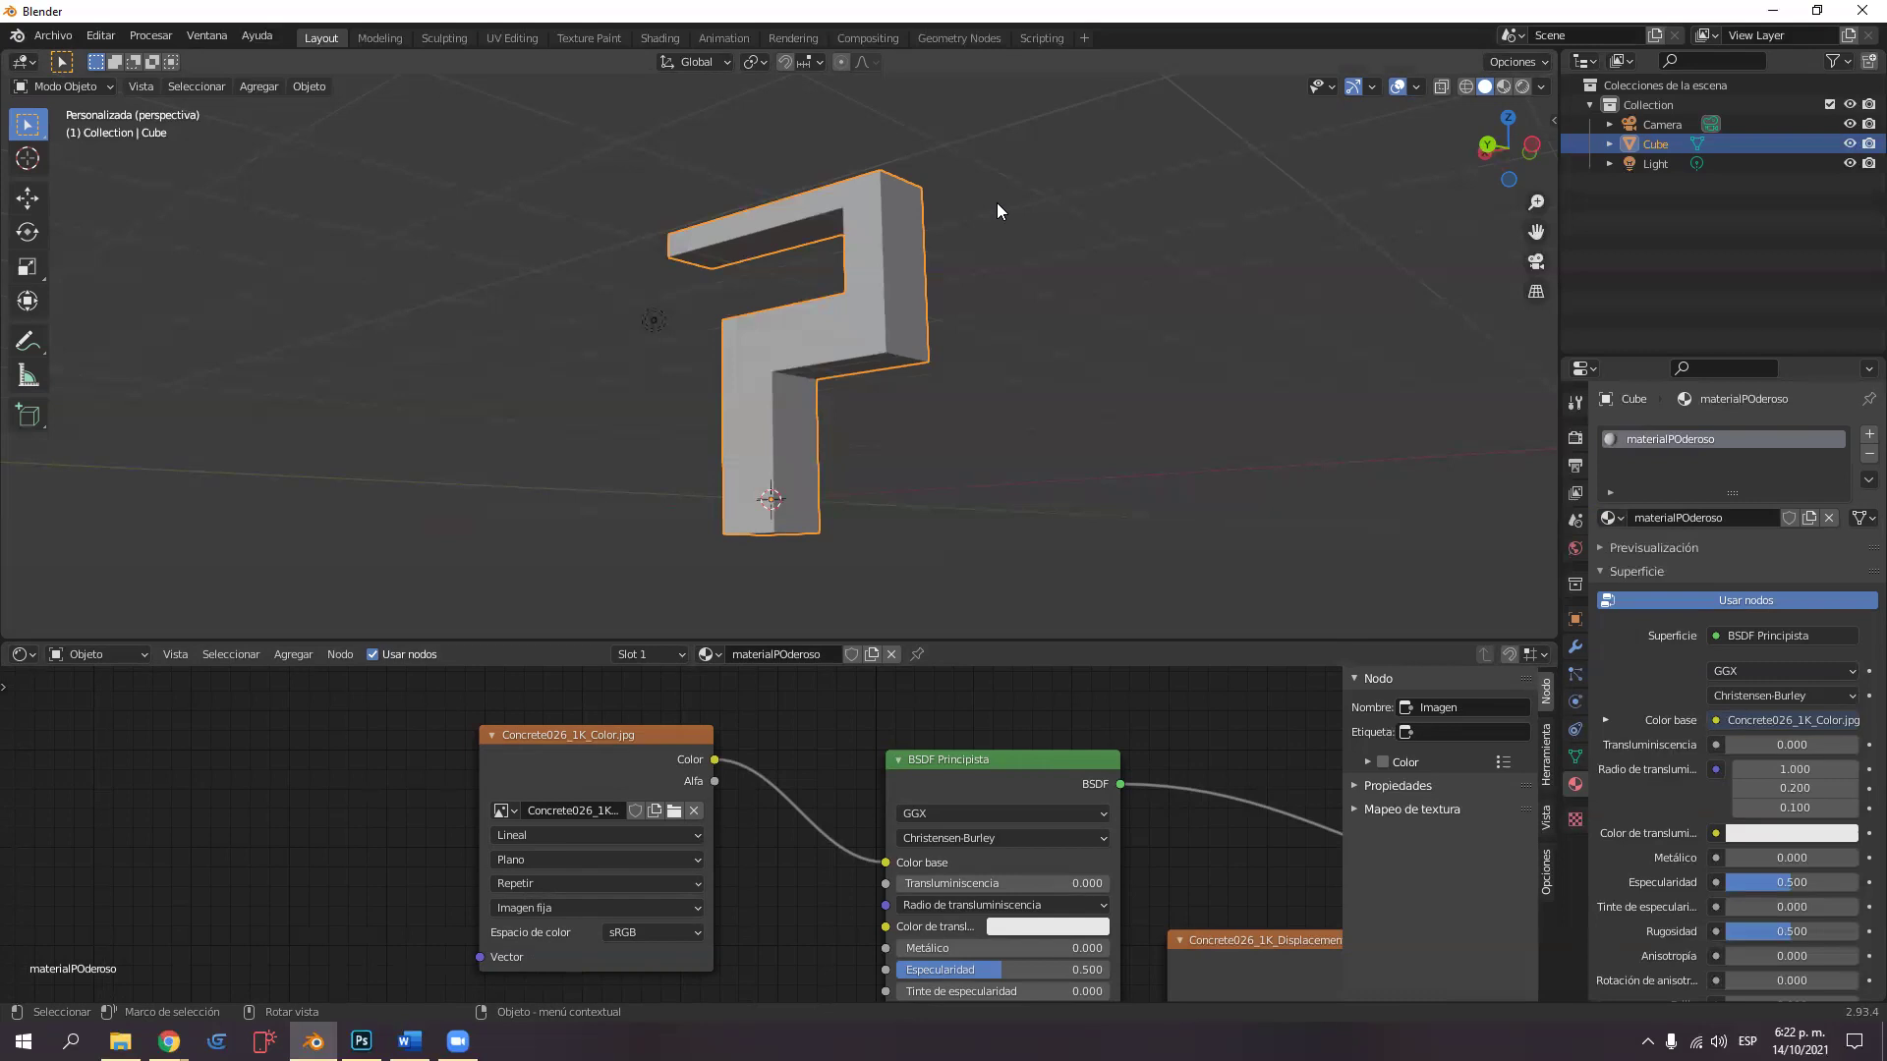
Switch the 3D viewport to material preview shading and examine how the color texture maps onto the shape's faces.
{"action": "left_click", "coordinate": [1504, 95]}
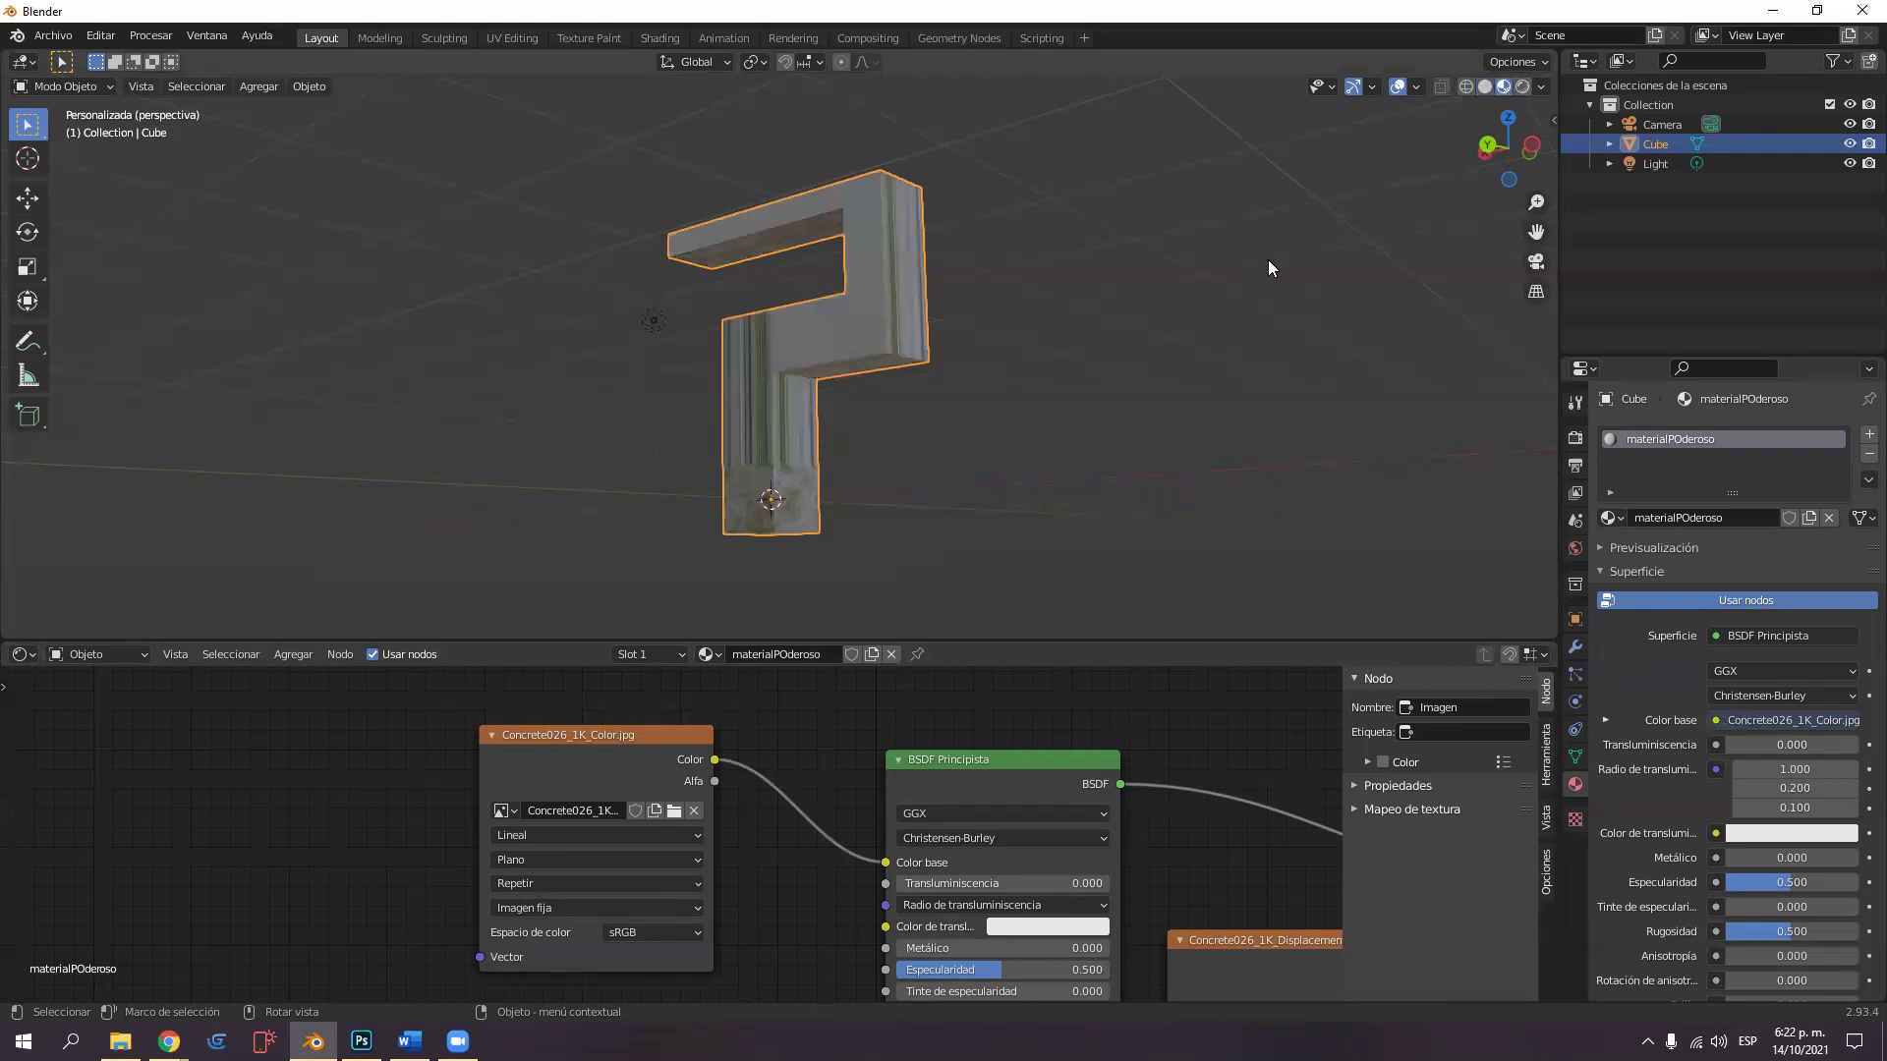
{"action": "middle_click_drag", "start_coordinate": [1319, 261], "coordinate": [1327, 272]}
{"action": "mouse_move", "coordinate": [1140, 305]}
{"action": "middle_mouse_down"}
{"action": "mouse_move", "coordinate": [947, 303]}
{"action": "mouse_move", "coordinate": [960, 357]}
{"action": "mouse_move", "coordinate": [997, 230]}
{"action": "mouse_move", "coordinate": [1048, 336]}
{"action": "mouse_move", "coordinate": [987, 433]}
{"action": "mouse_move", "coordinate": [845, 395]}
{"action": "mouse_move", "coordinate": [965, 344]}
{"action": "mouse_move", "coordinate": [1140, 332]}
{"action": "middle_mouse_up"}
{"action": "scroll", "coordinate": [961, 363], "scroll_direction": "up", "scroll_amount": 4}
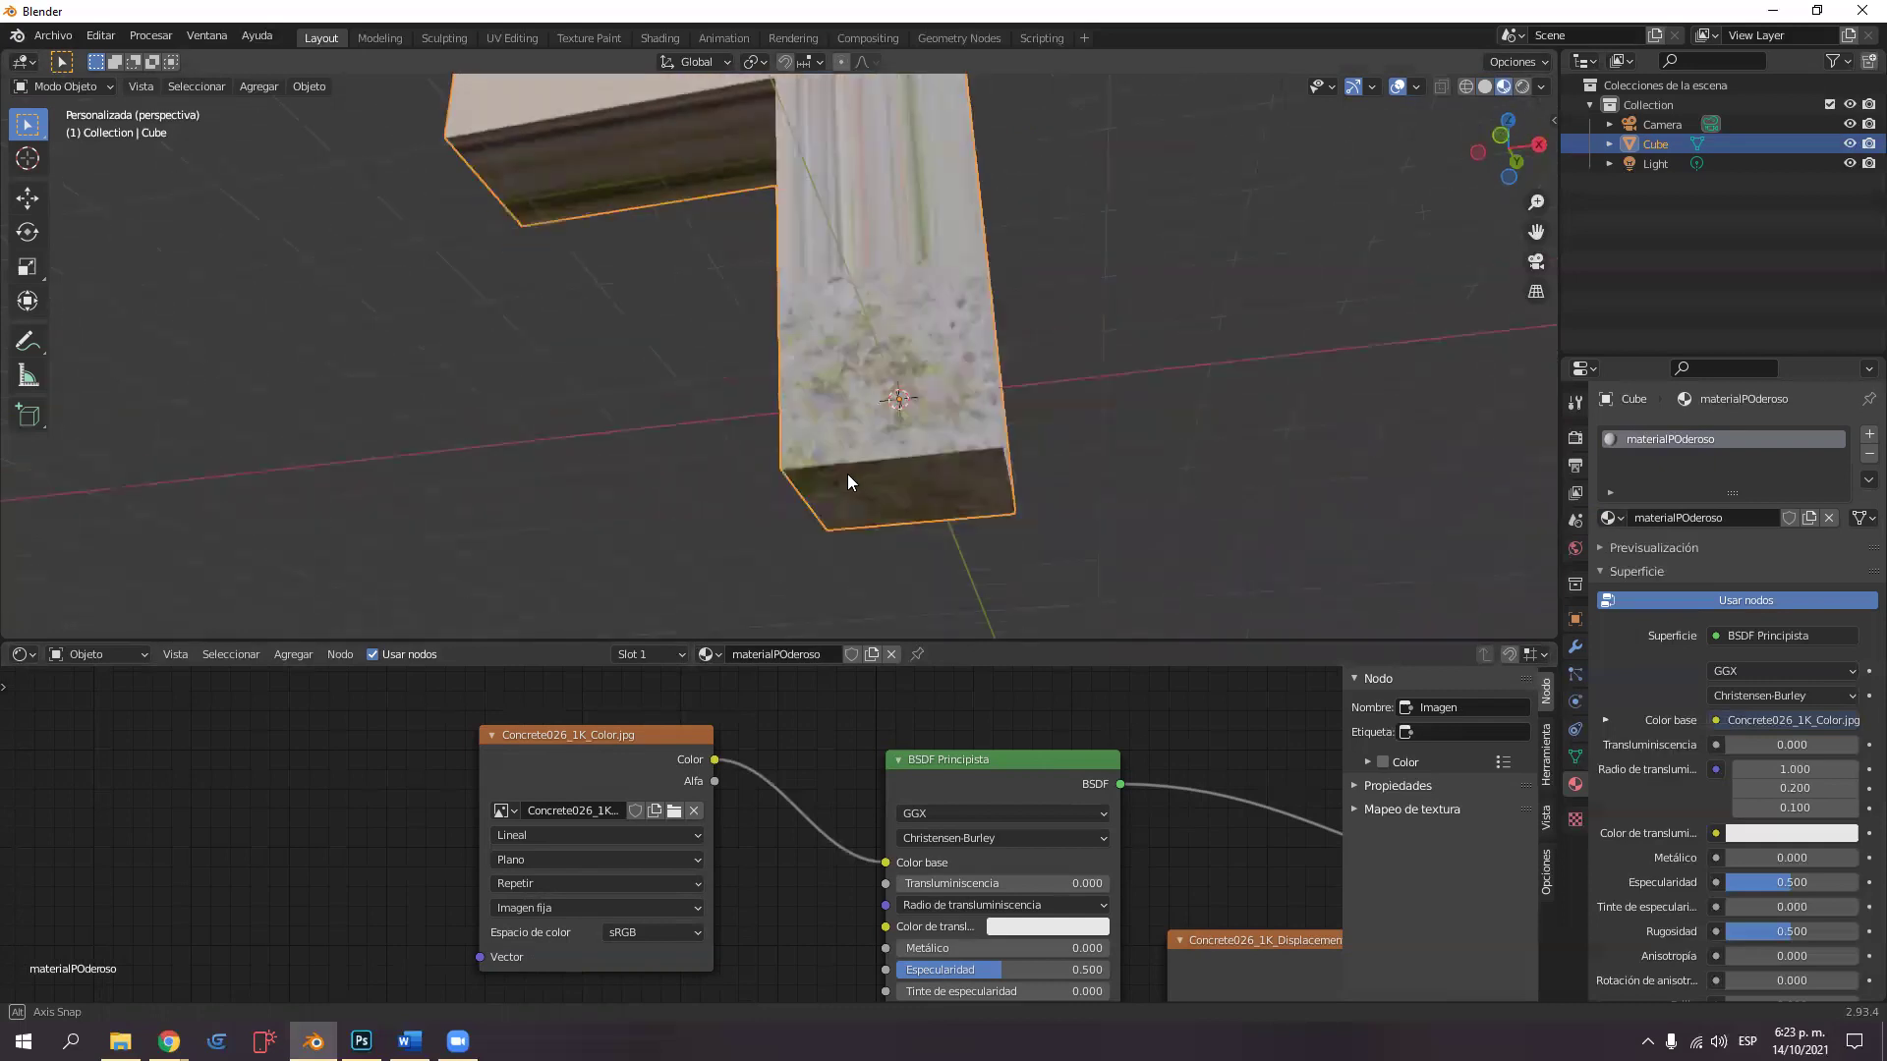
{"action": "middle_click_drag", "start_coordinate": [884, 344], "coordinate": [963, 411]}
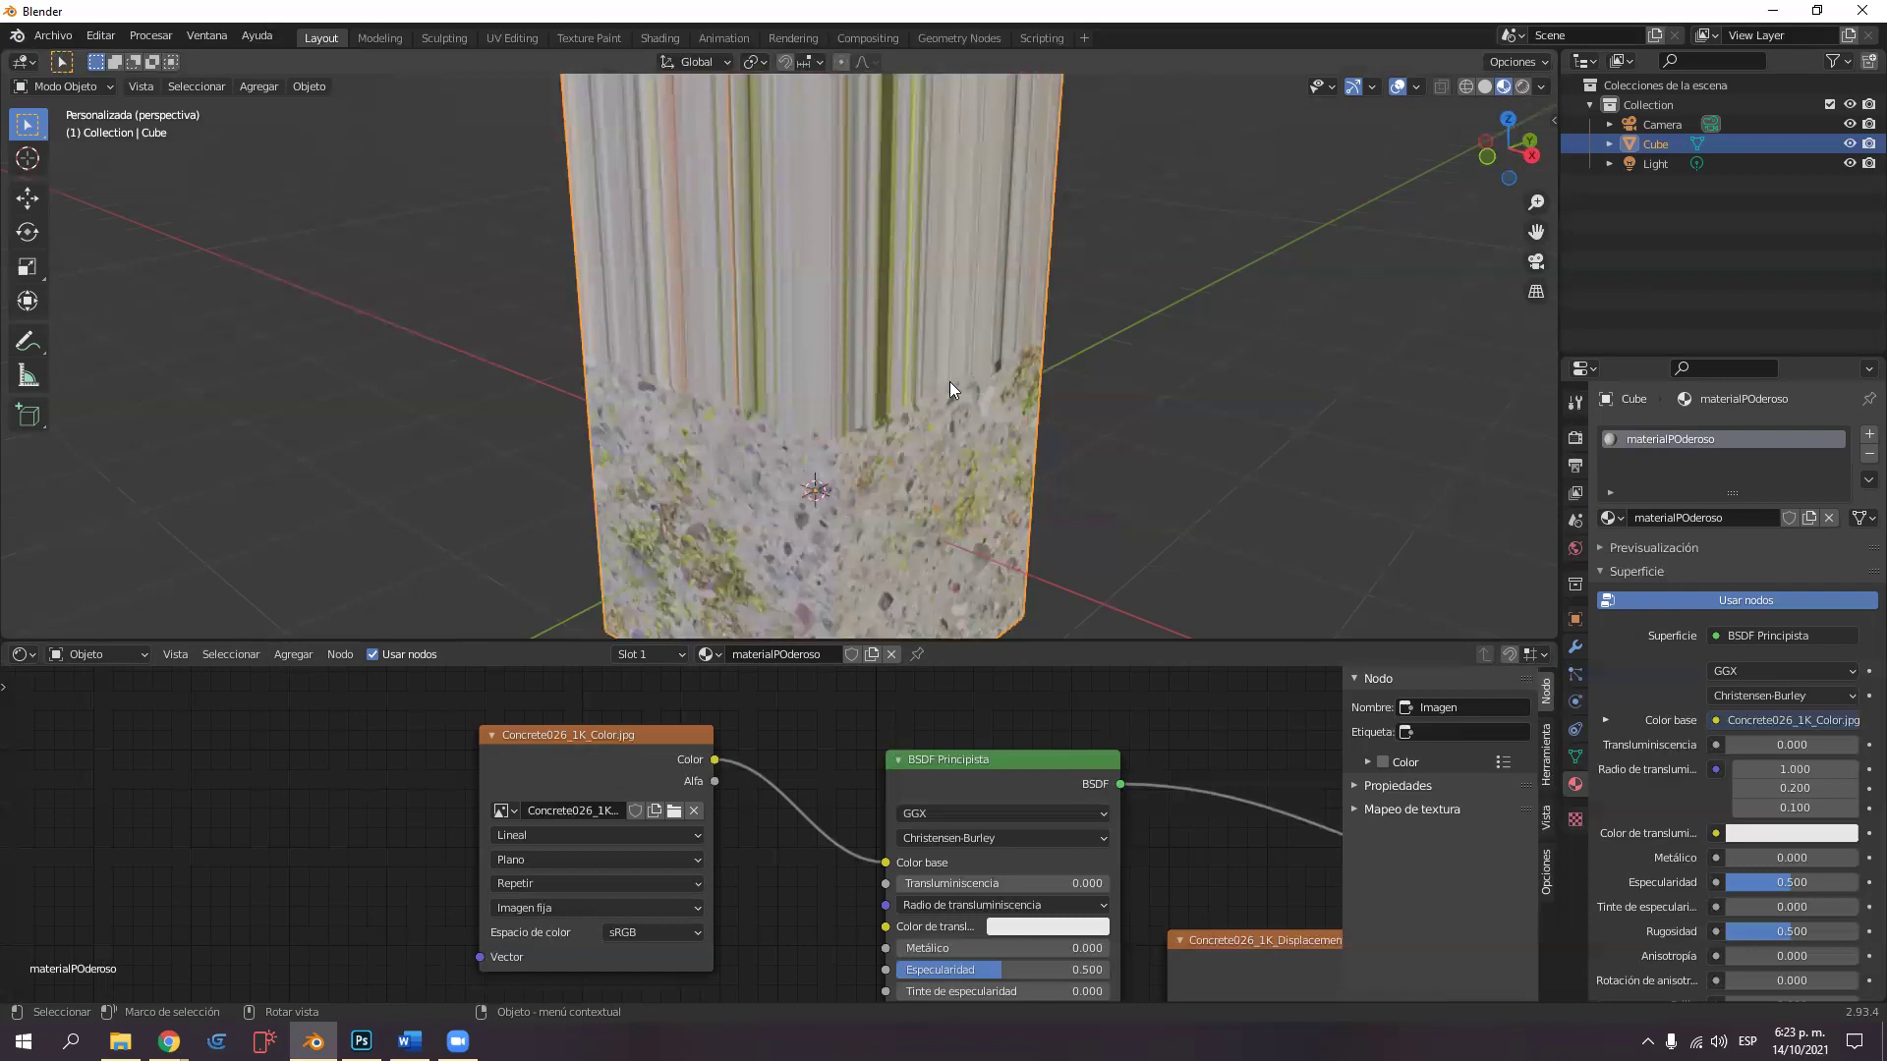
{"action": "middle_click_drag", "start_coordinate": [949, 388], "coordinate": [831, 397]}
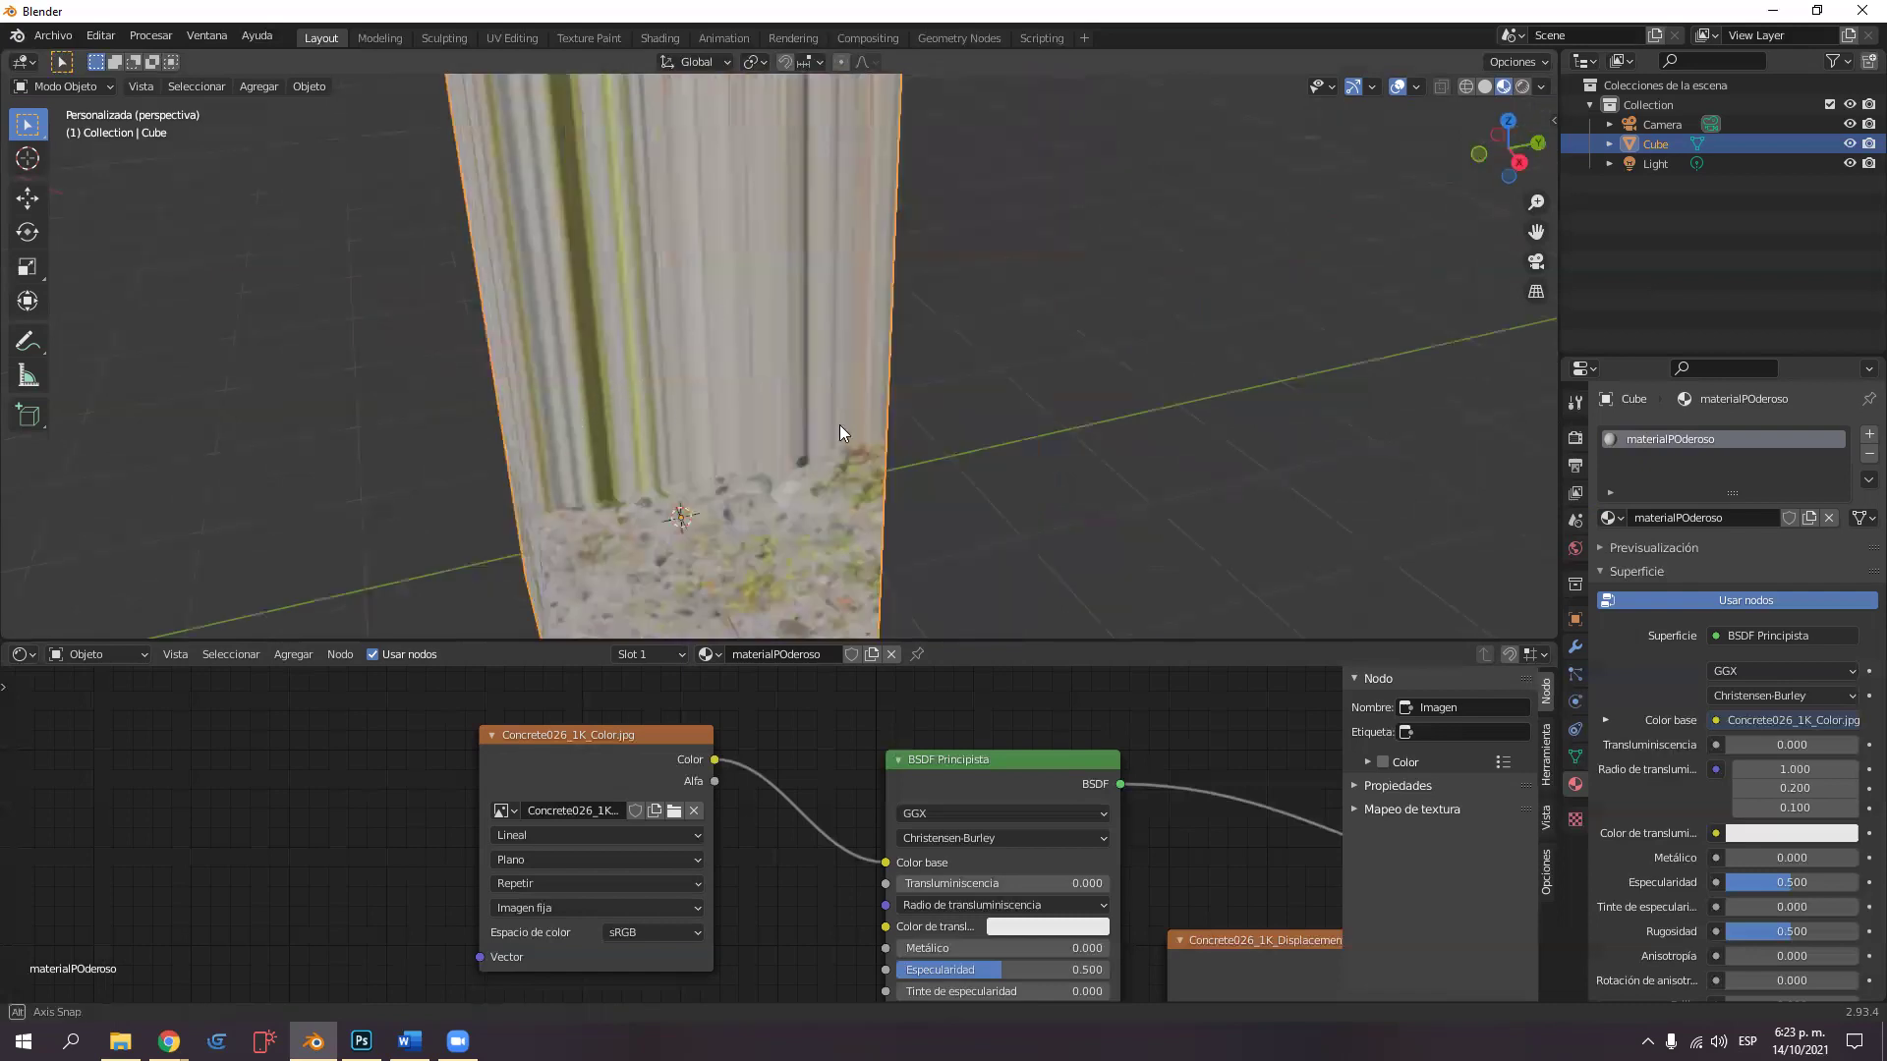
{"action": "middle_click_drag", "start_coordinate": [849, 449], "coordinate": [999, 334]}
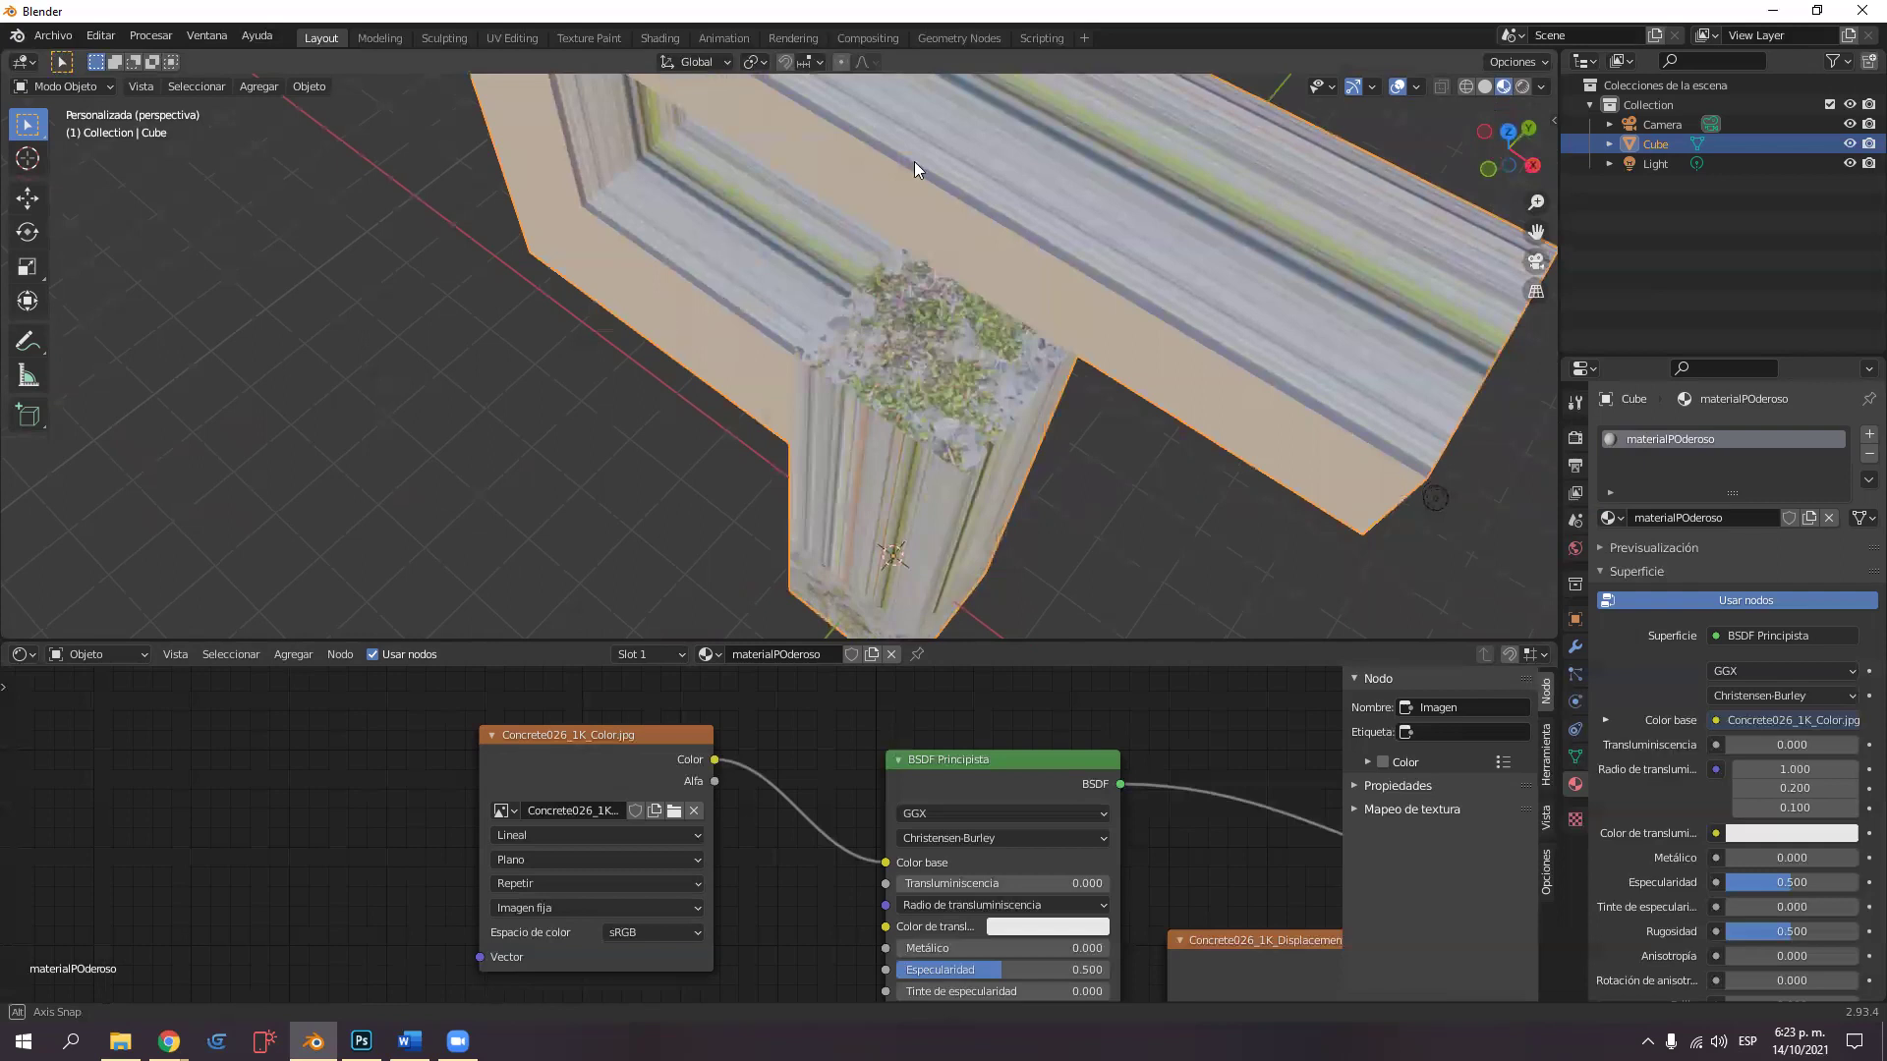
{"action": "middle_click_drag", "start_coordinate": [839, 130], "coordinate": [904, 321]}
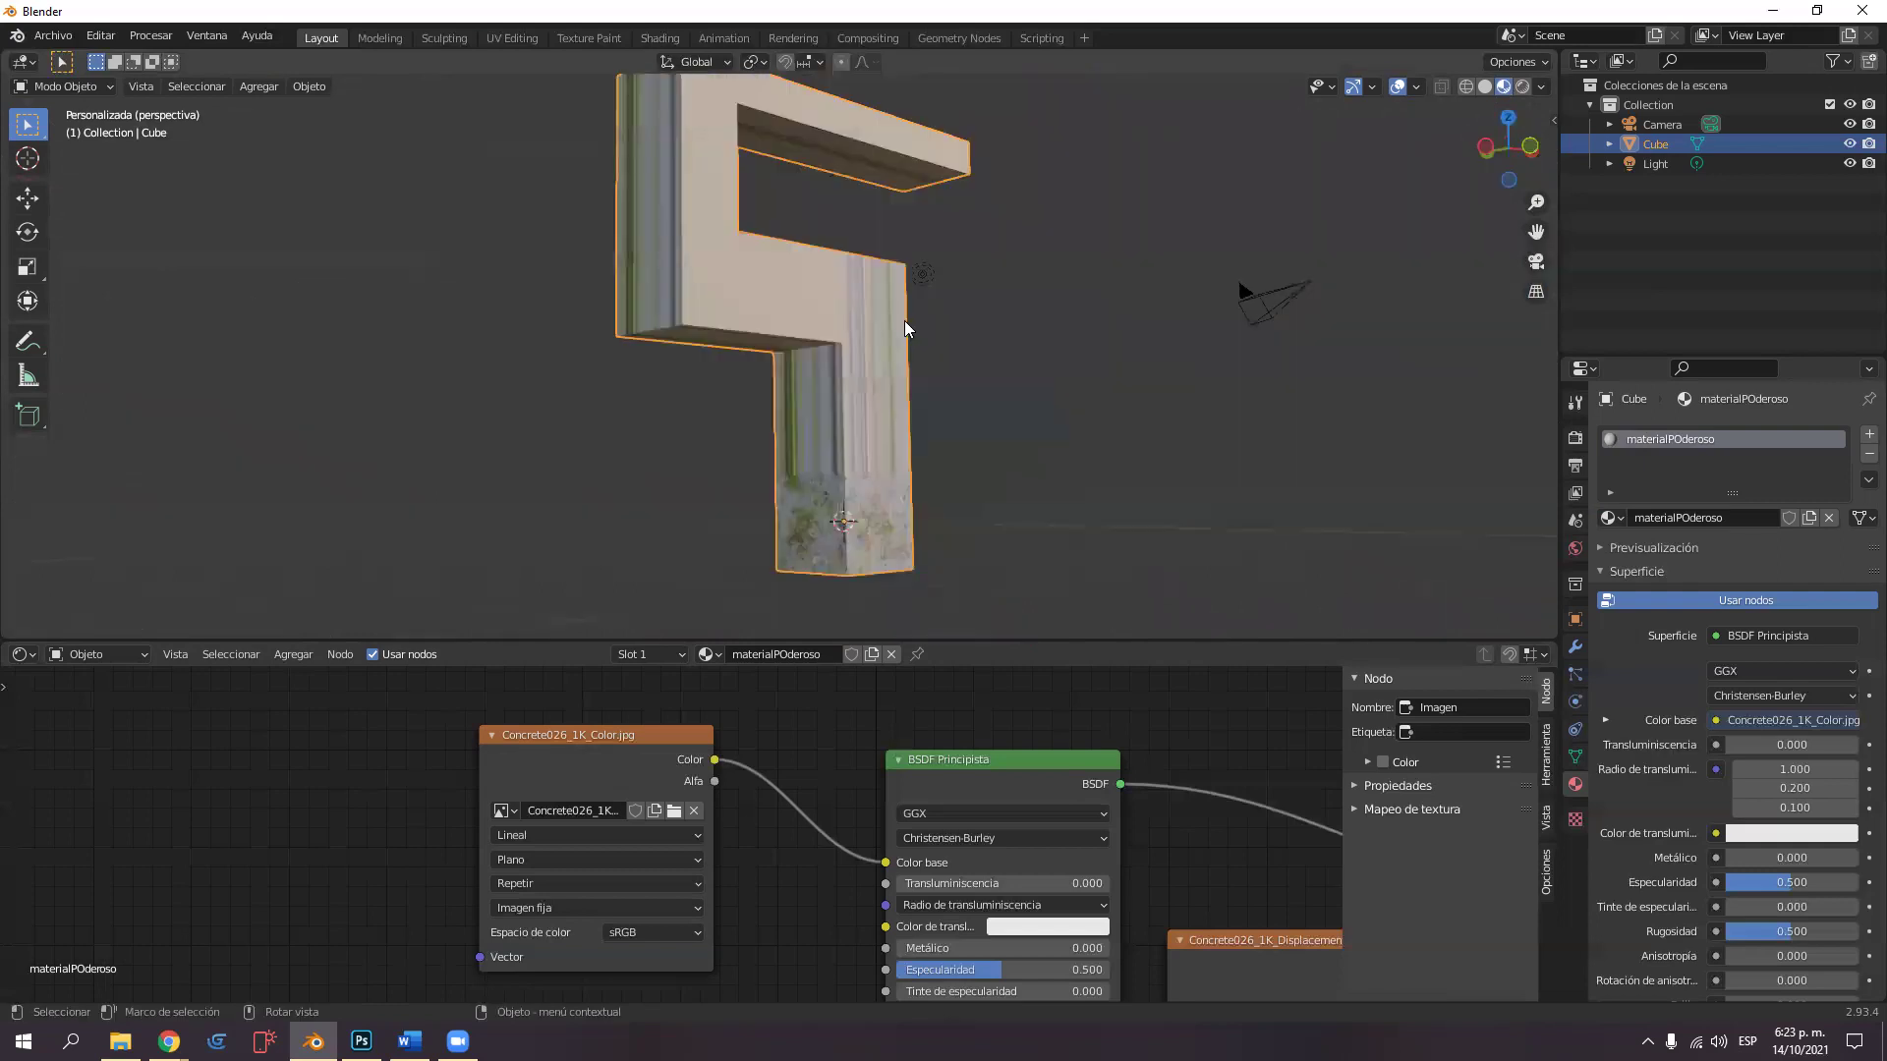
{"action": "scroll", "coordinate": [1016, 379], "scroll_direction": "up", "scroll_amount": 1}
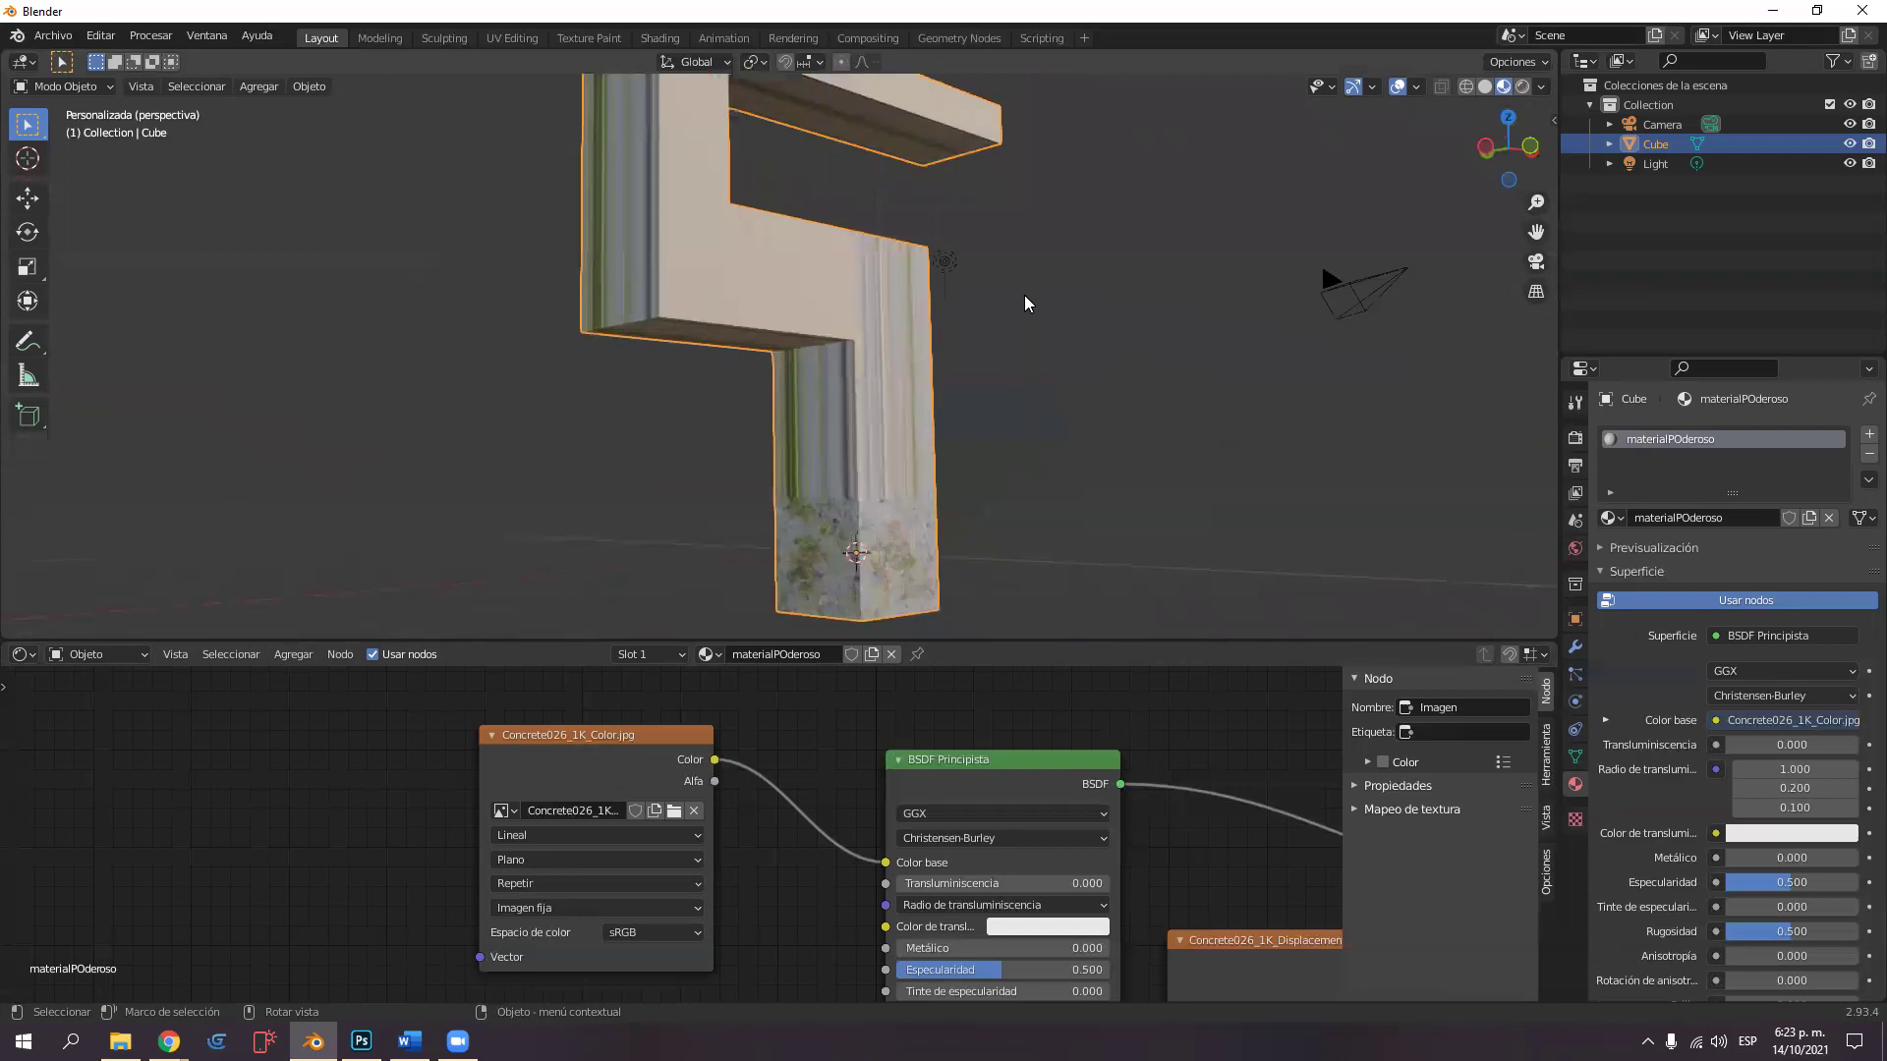
Unwrap the shape's UVs again in the UV Editing workspace and check the concrete texture on it in the Layout workspace.
{"action": "left_click", "coordinate": [512, 37]}
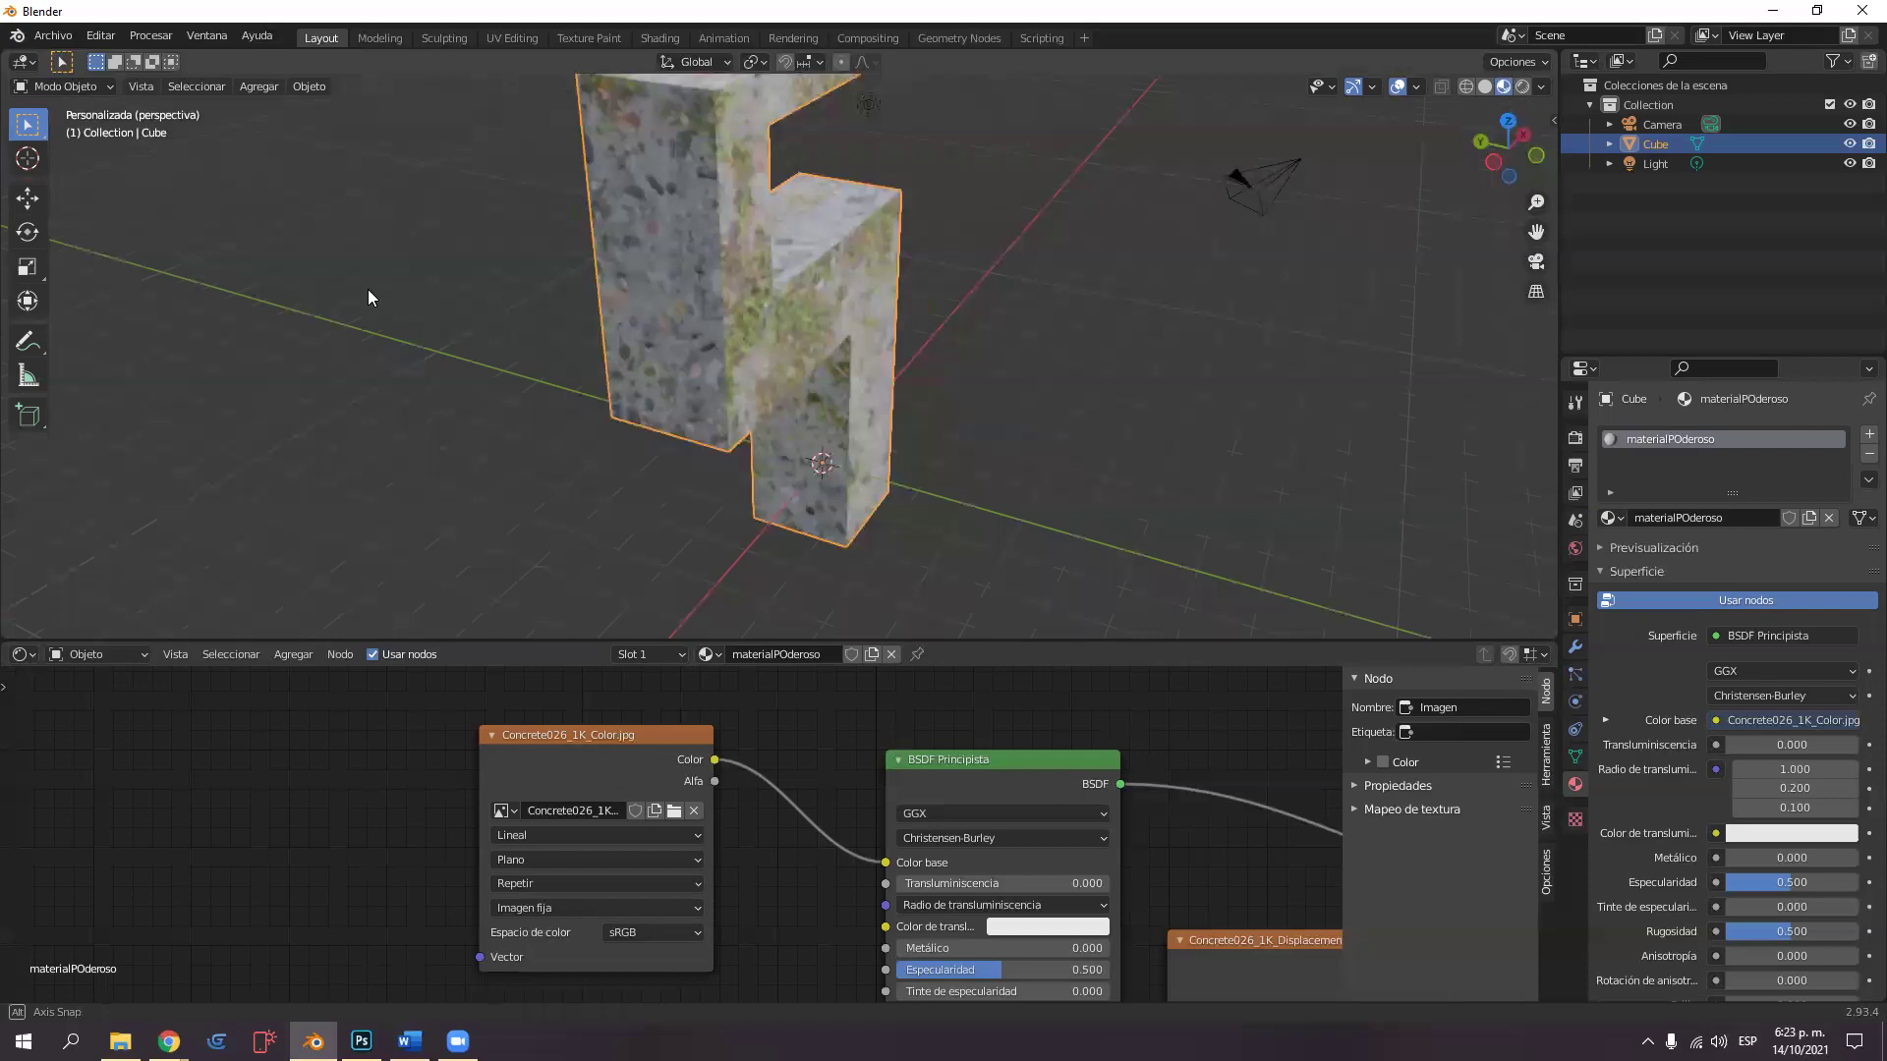
{"action": "scroll", "coordinate": [604, 260], "scroll_direction": "up", "scroll_amount": 4}
{"action": "middle_click_drag", "start_coordinate": [604, 260], "coordinate": [707, 307]}
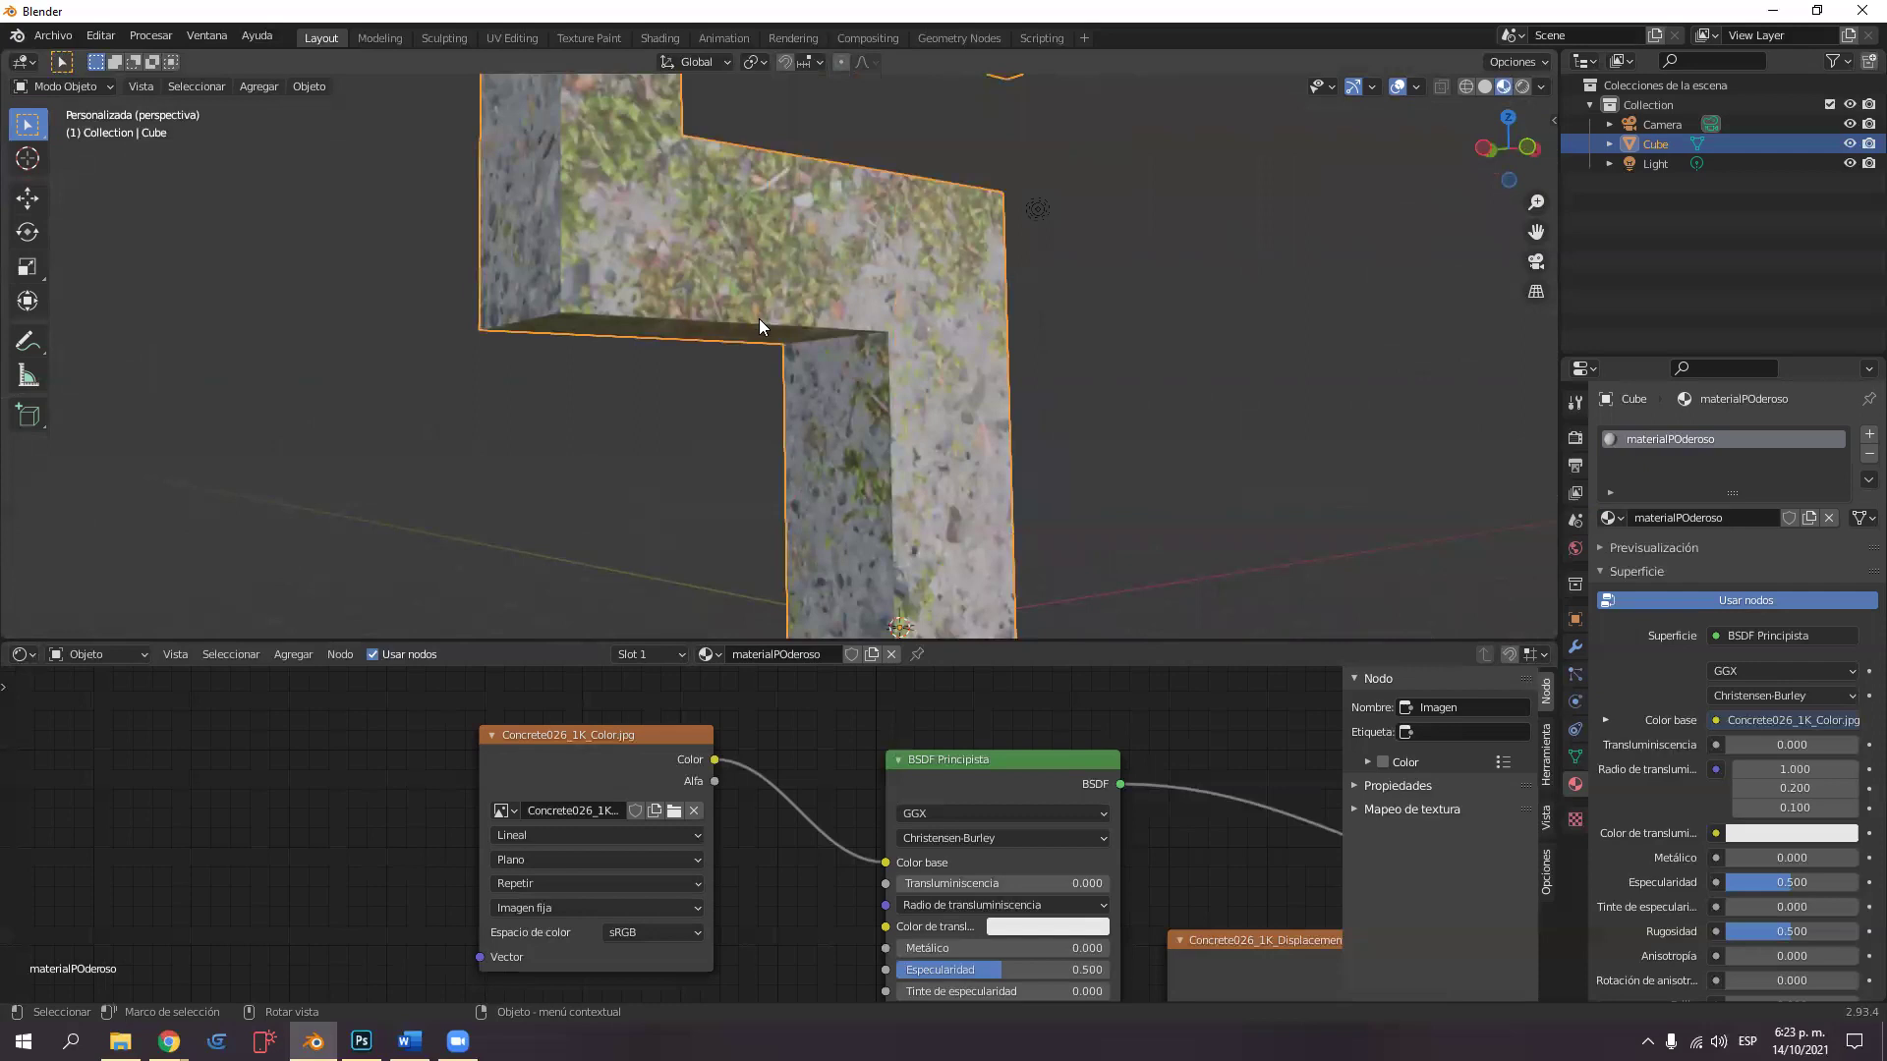
Enlarge the node editor and connect the Concrete026_1K_Roughness texture's color output to the Principled BSDF's roughness.
{"action": "scroll", "coordinate": [855, 784], "scroll_direction": "down", "scroll_amount": 2}
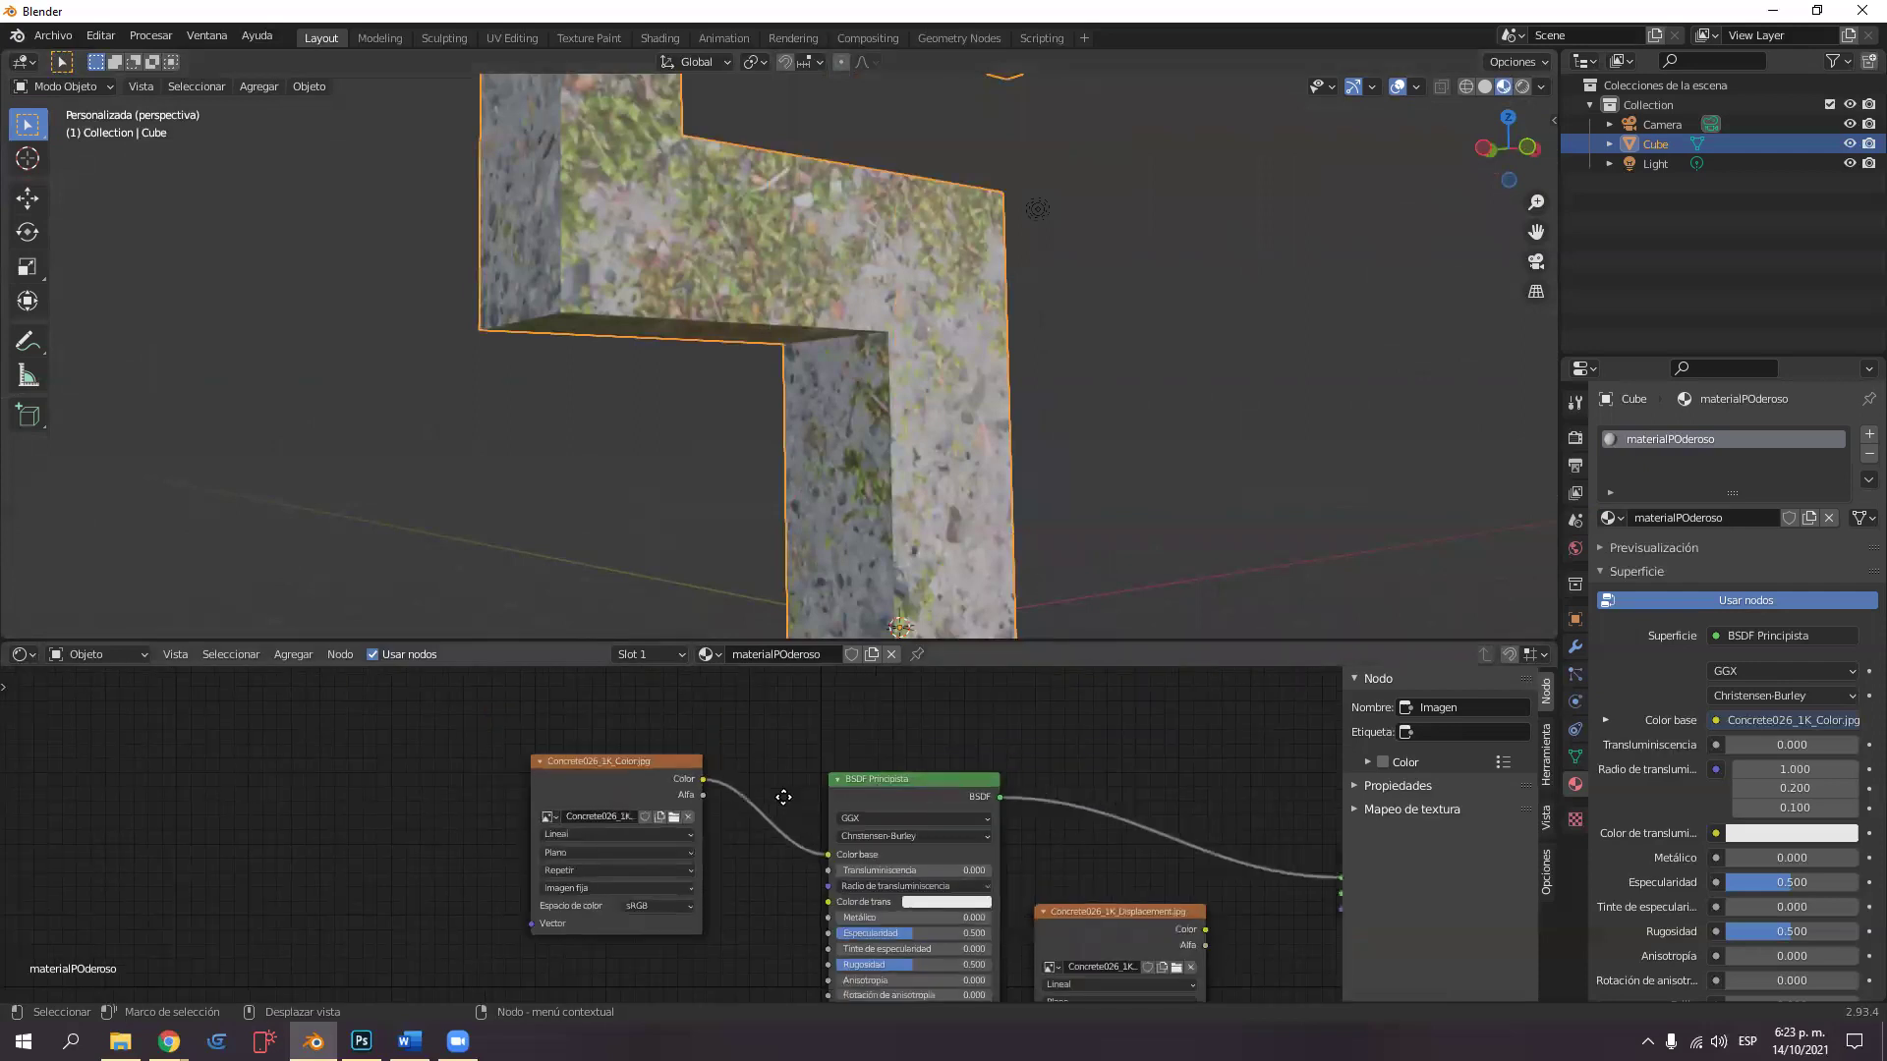
{"action": "left_click_drag", "start_coordinate": [857, 640], "coordinate": [678, 386]}
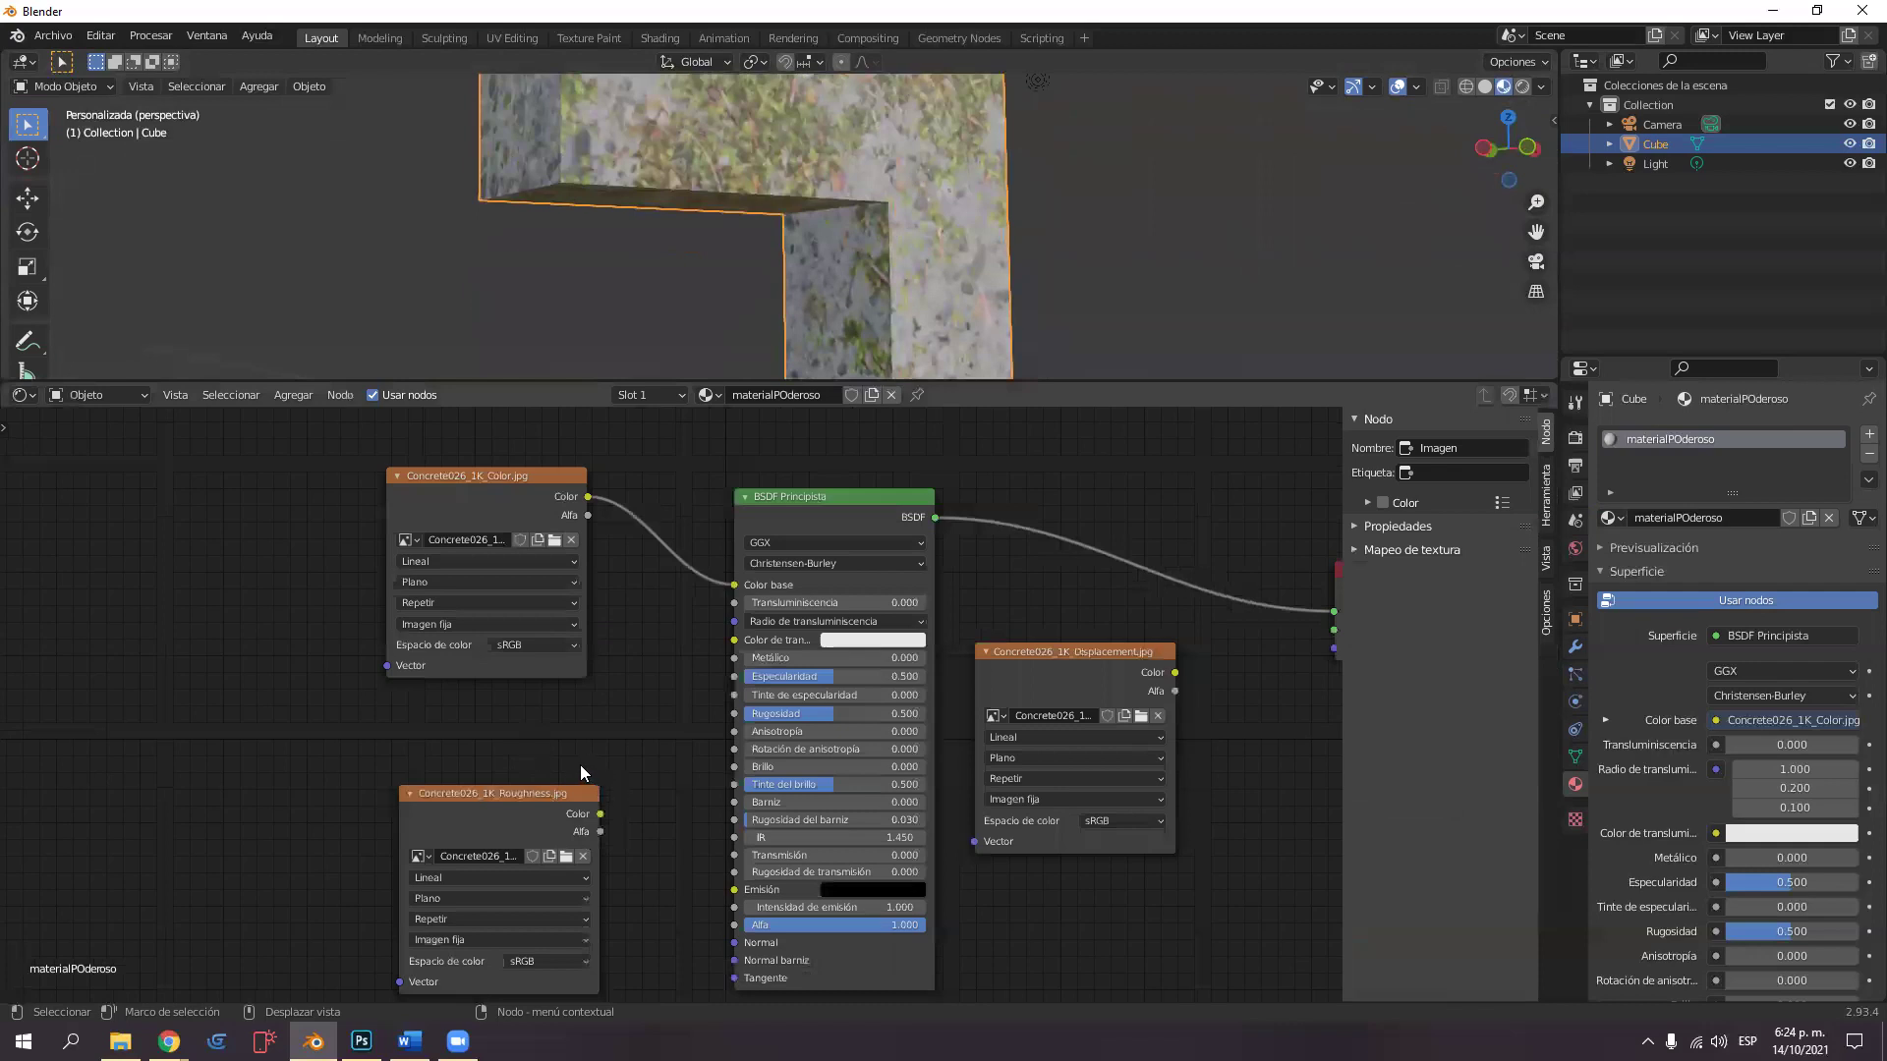
{"action": "left_click_drag", "start_coordinate": [599, 821], "coordinate": [582, 772]}
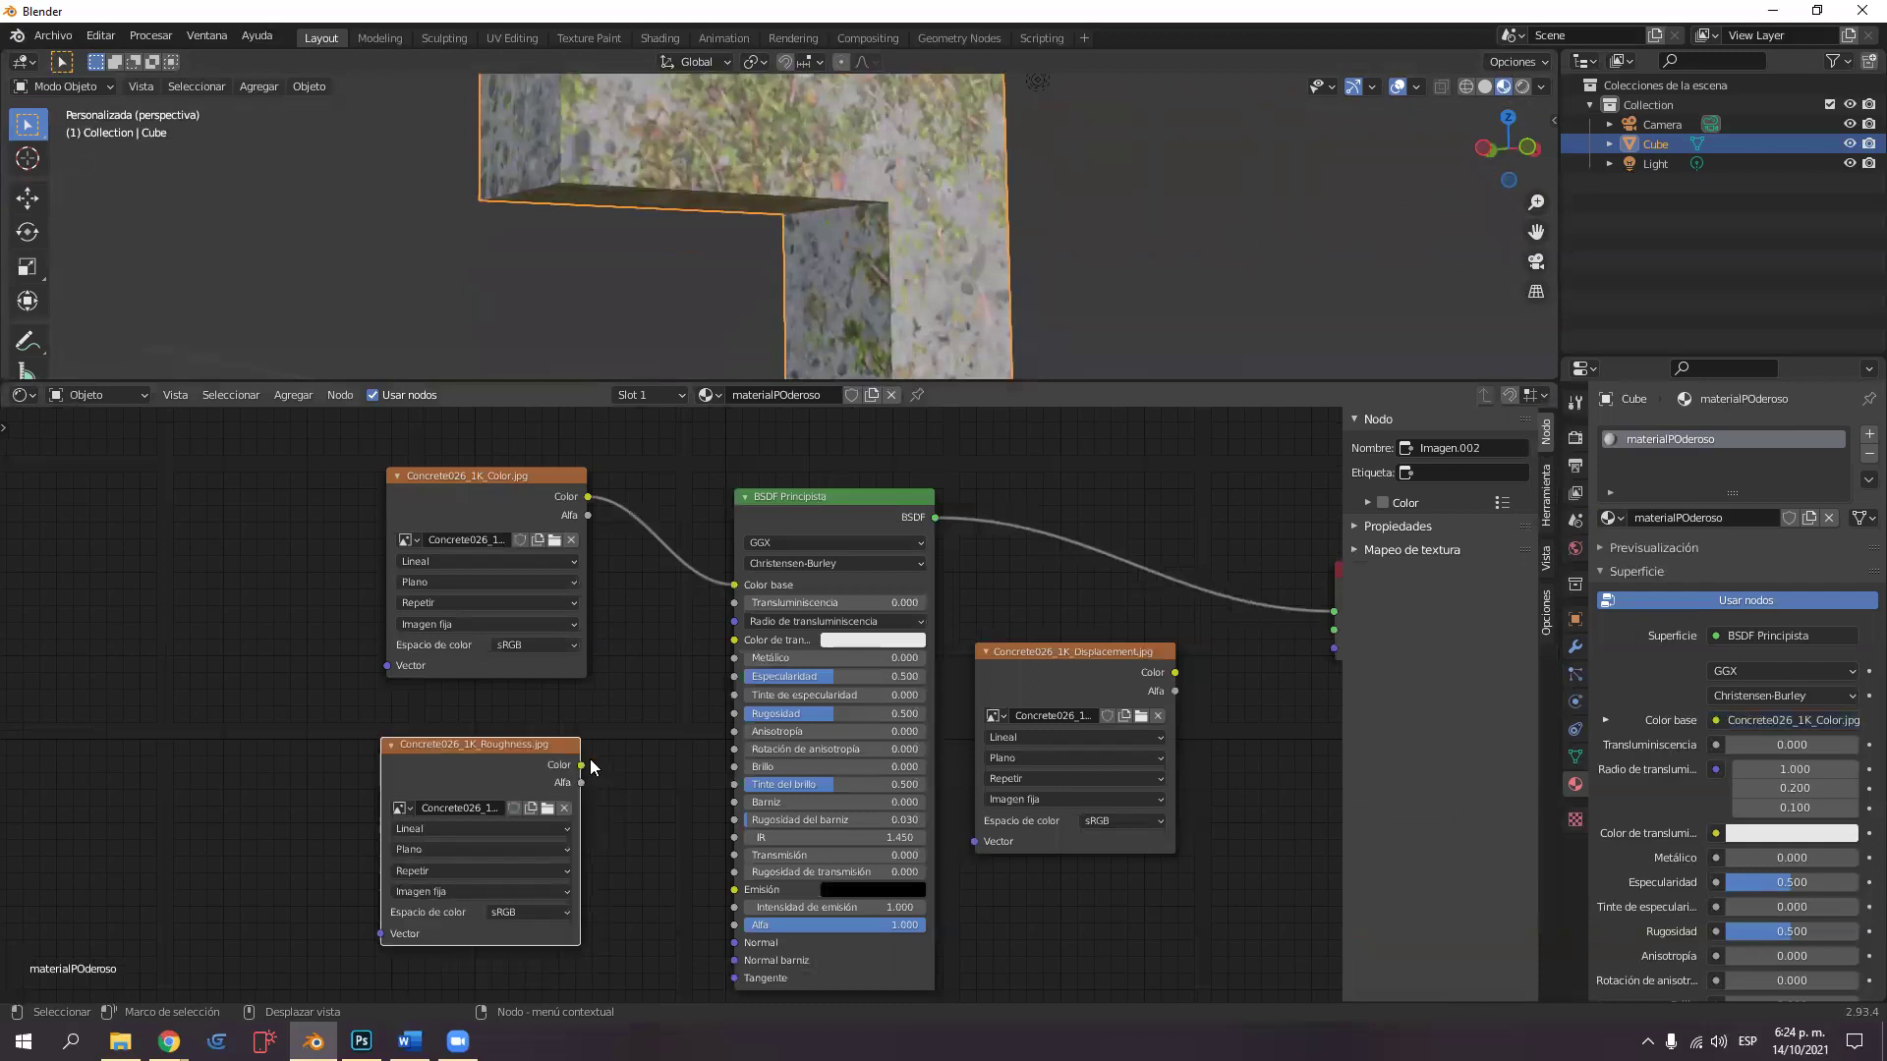
{"action": "left_click_drag", "start_coordinate": [581, 764], "coordinate": [734, 713]}
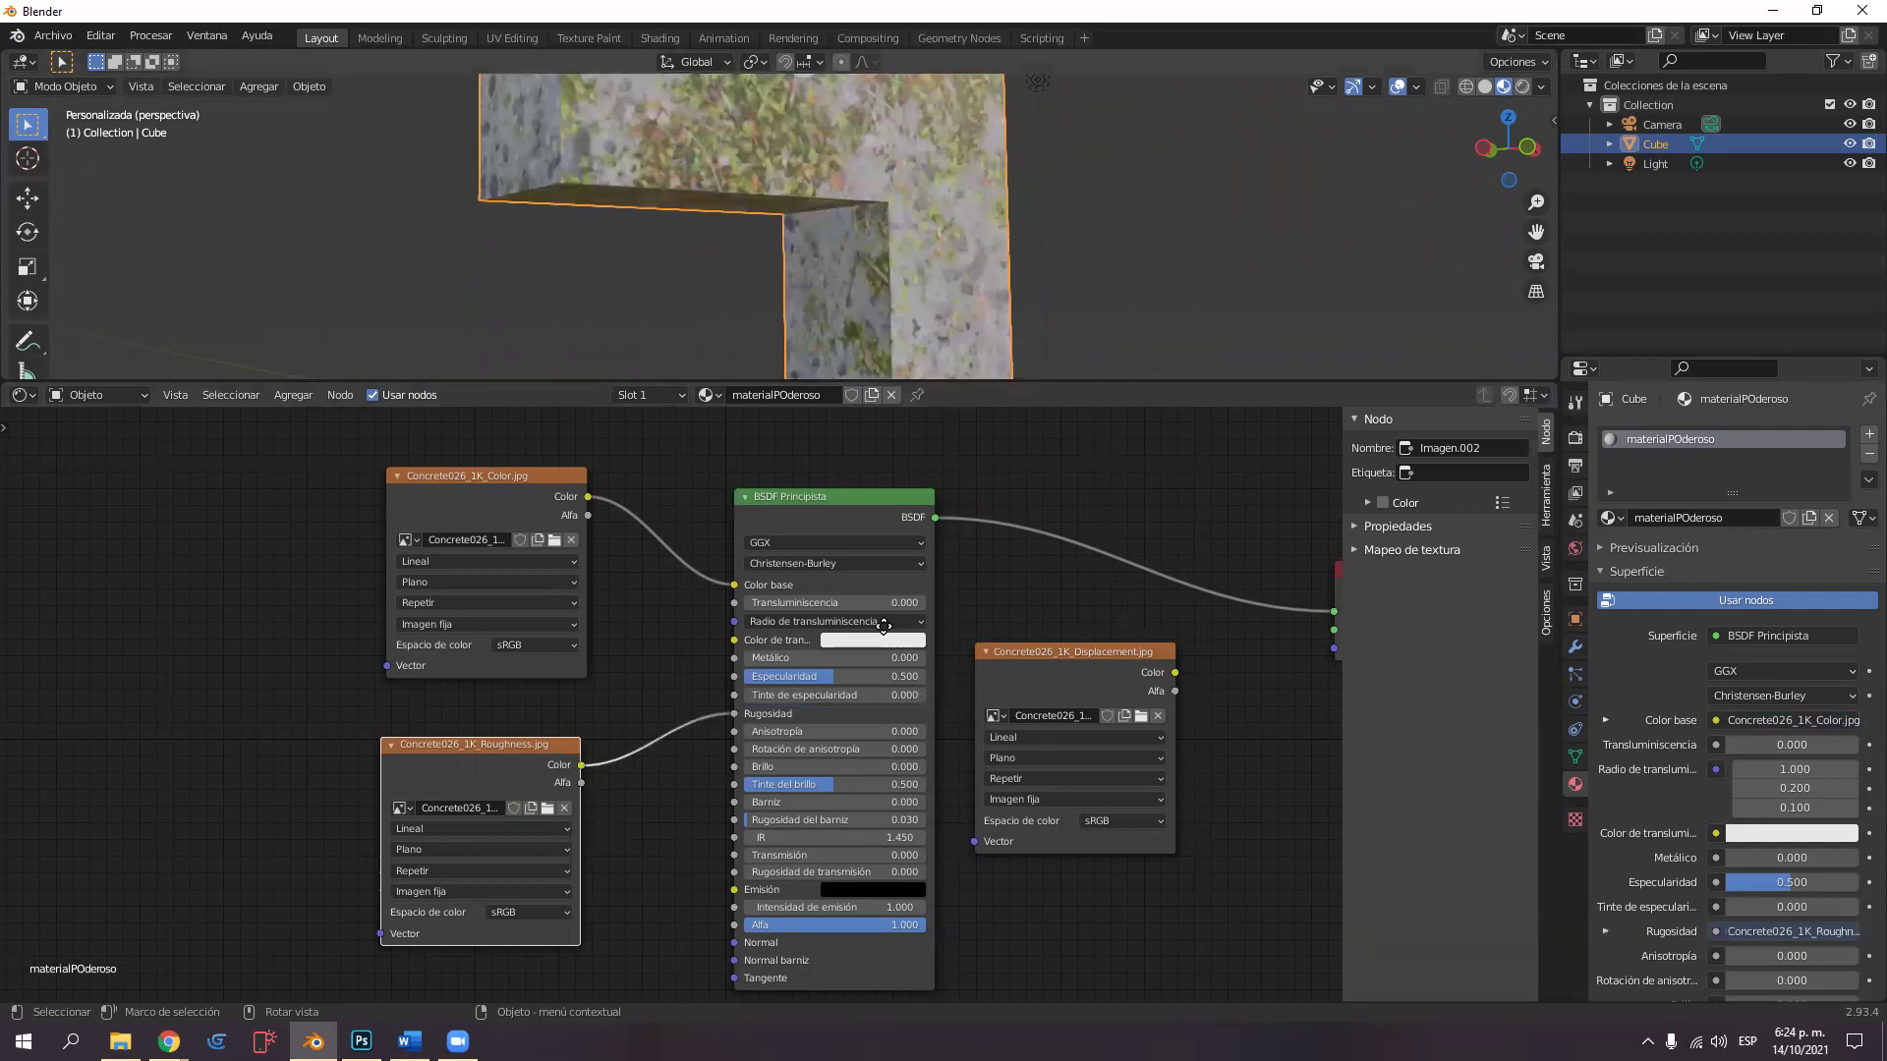
Connect the Concrete026_1K_Displacement texture's color output to the Material Output's displacement and examine the surface relief up close.
{"action": "key", "text": "Home"}
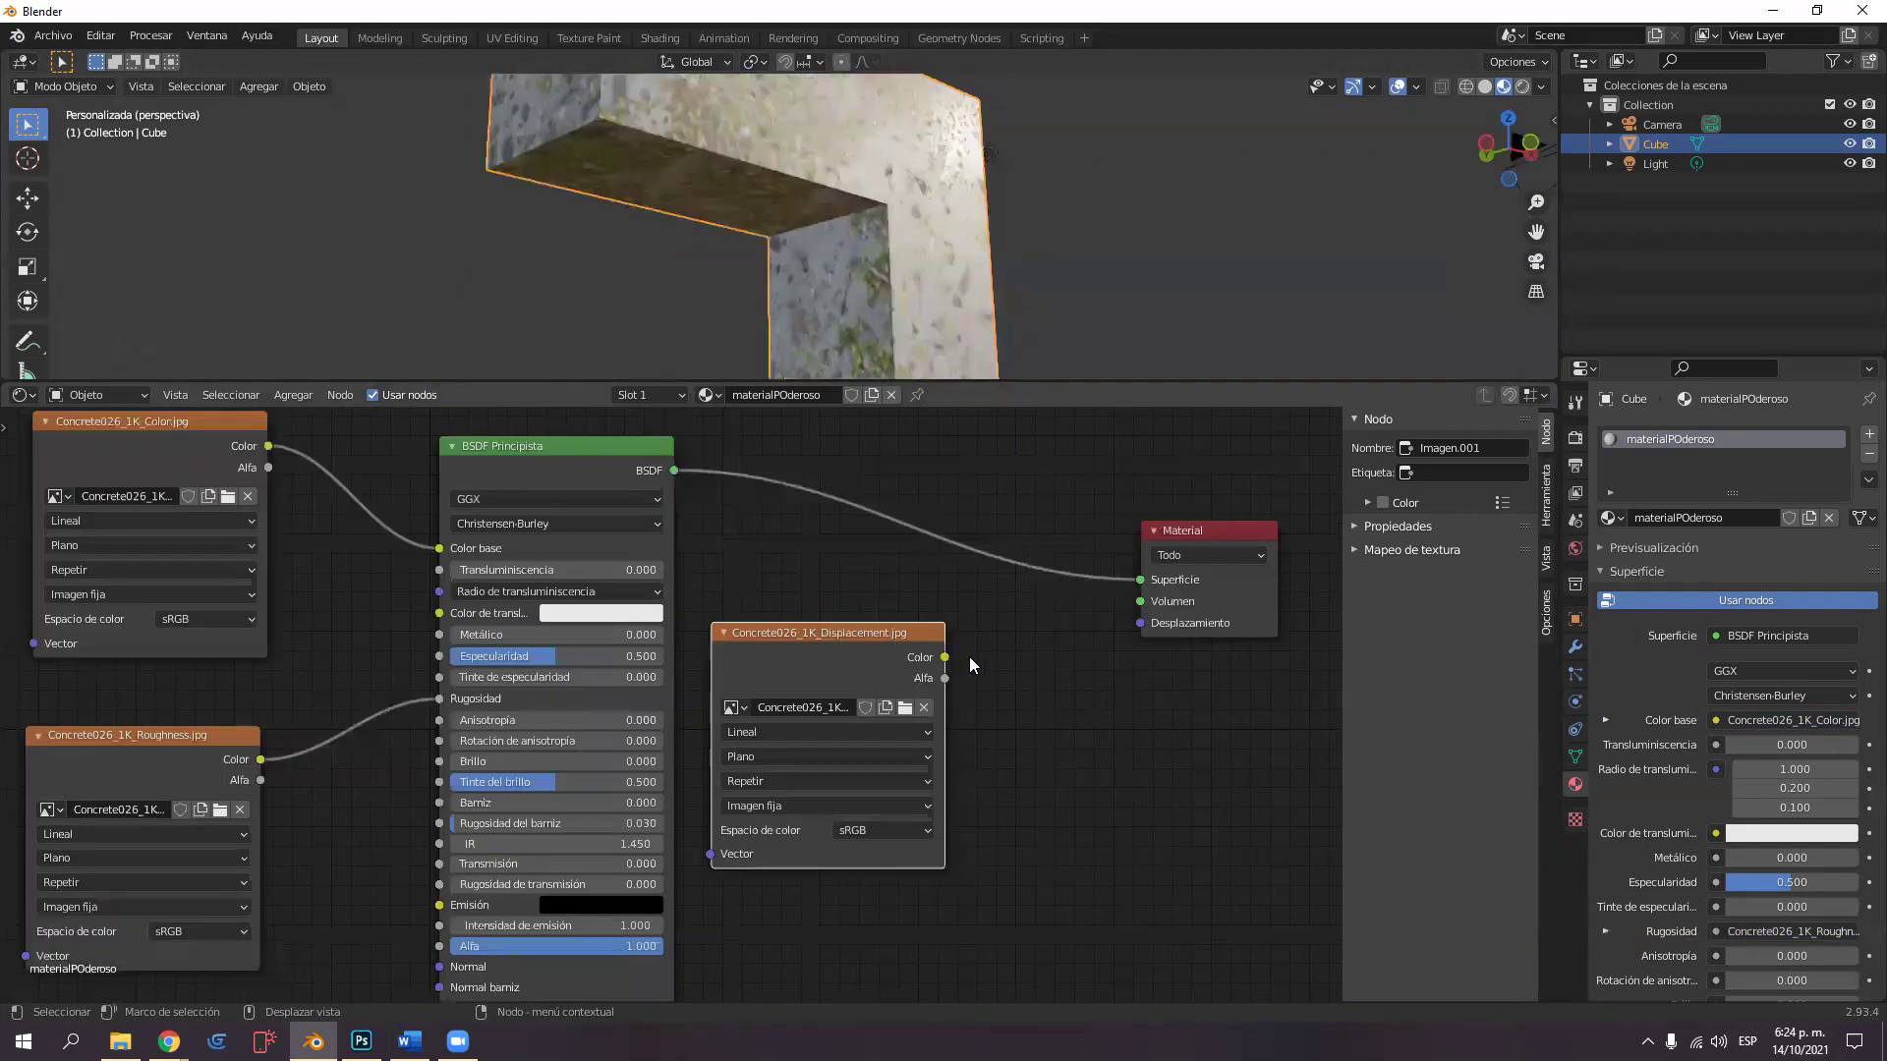
{"action": "left_click_drag", "start_coordinate": [1134, 627], "coordinate": [1134, 393]}
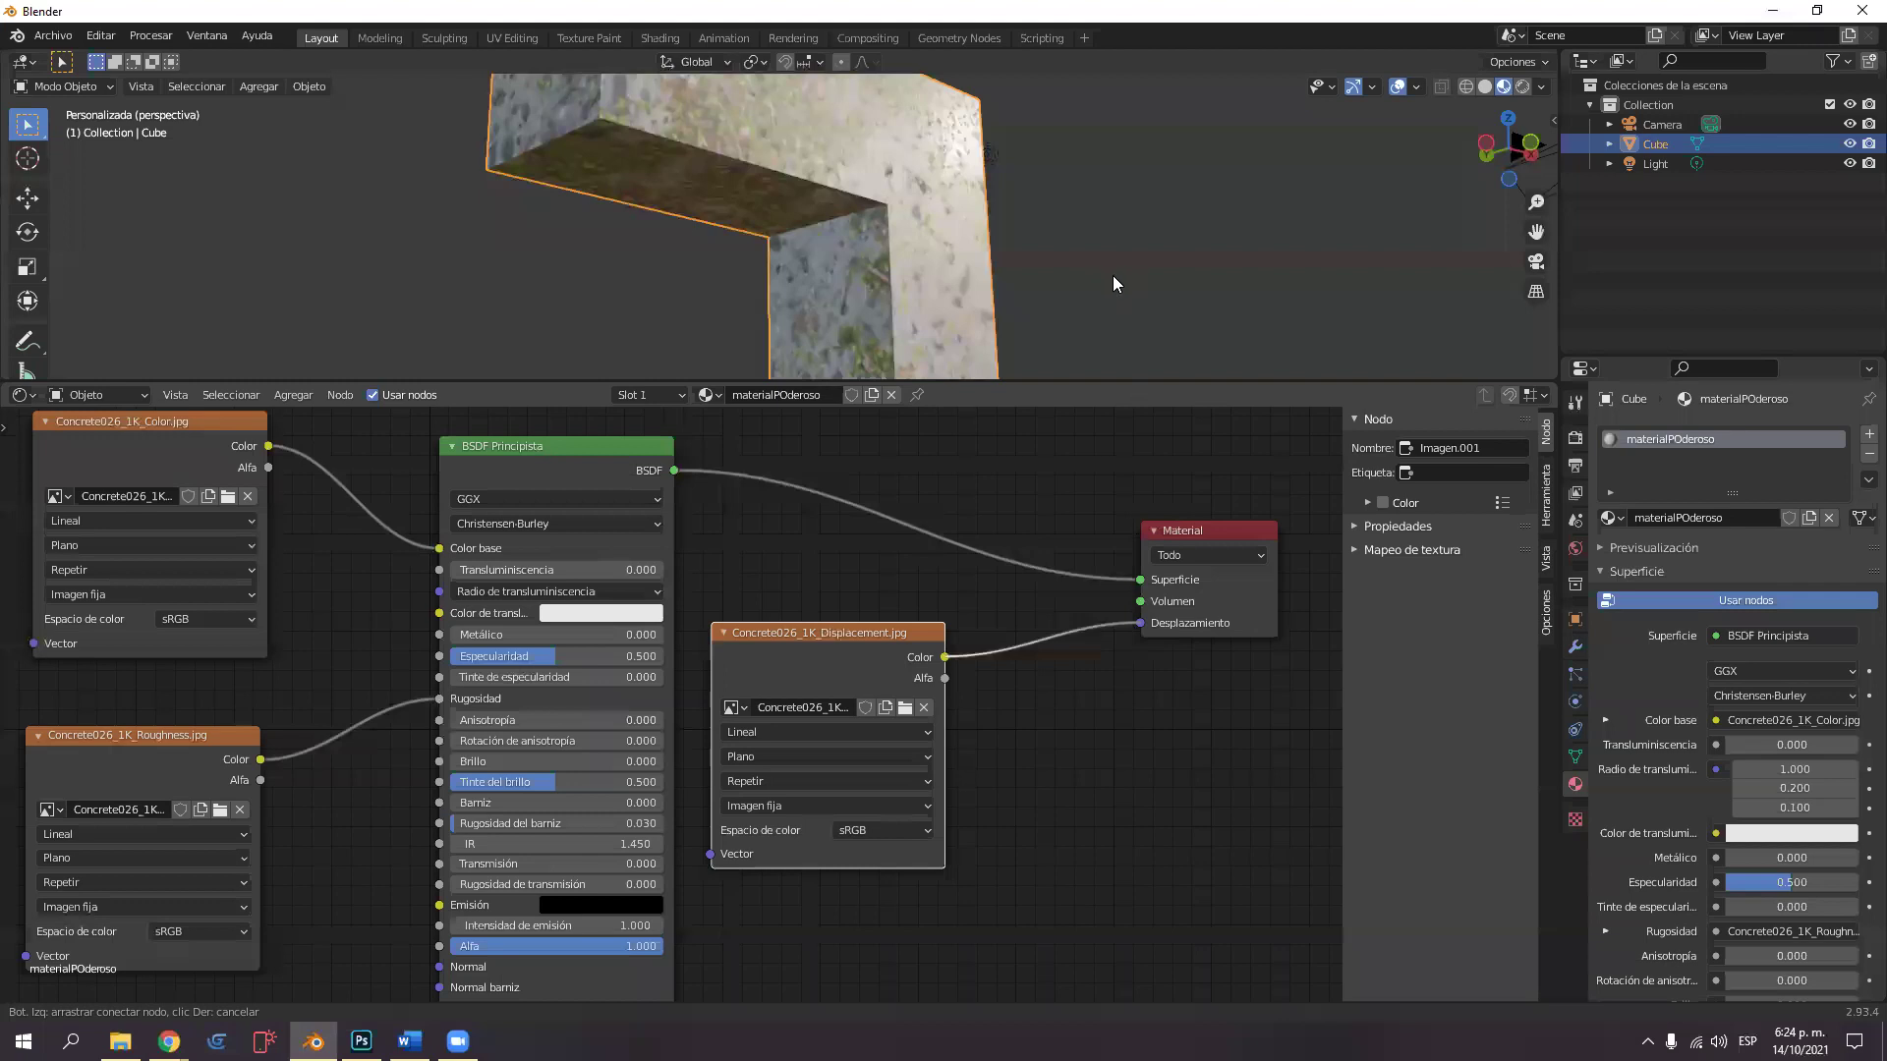
{"action": "middle_click_drag", "start_coordinate": [1120, 324], "coordinate": [1050, 285], "text": "shift"}
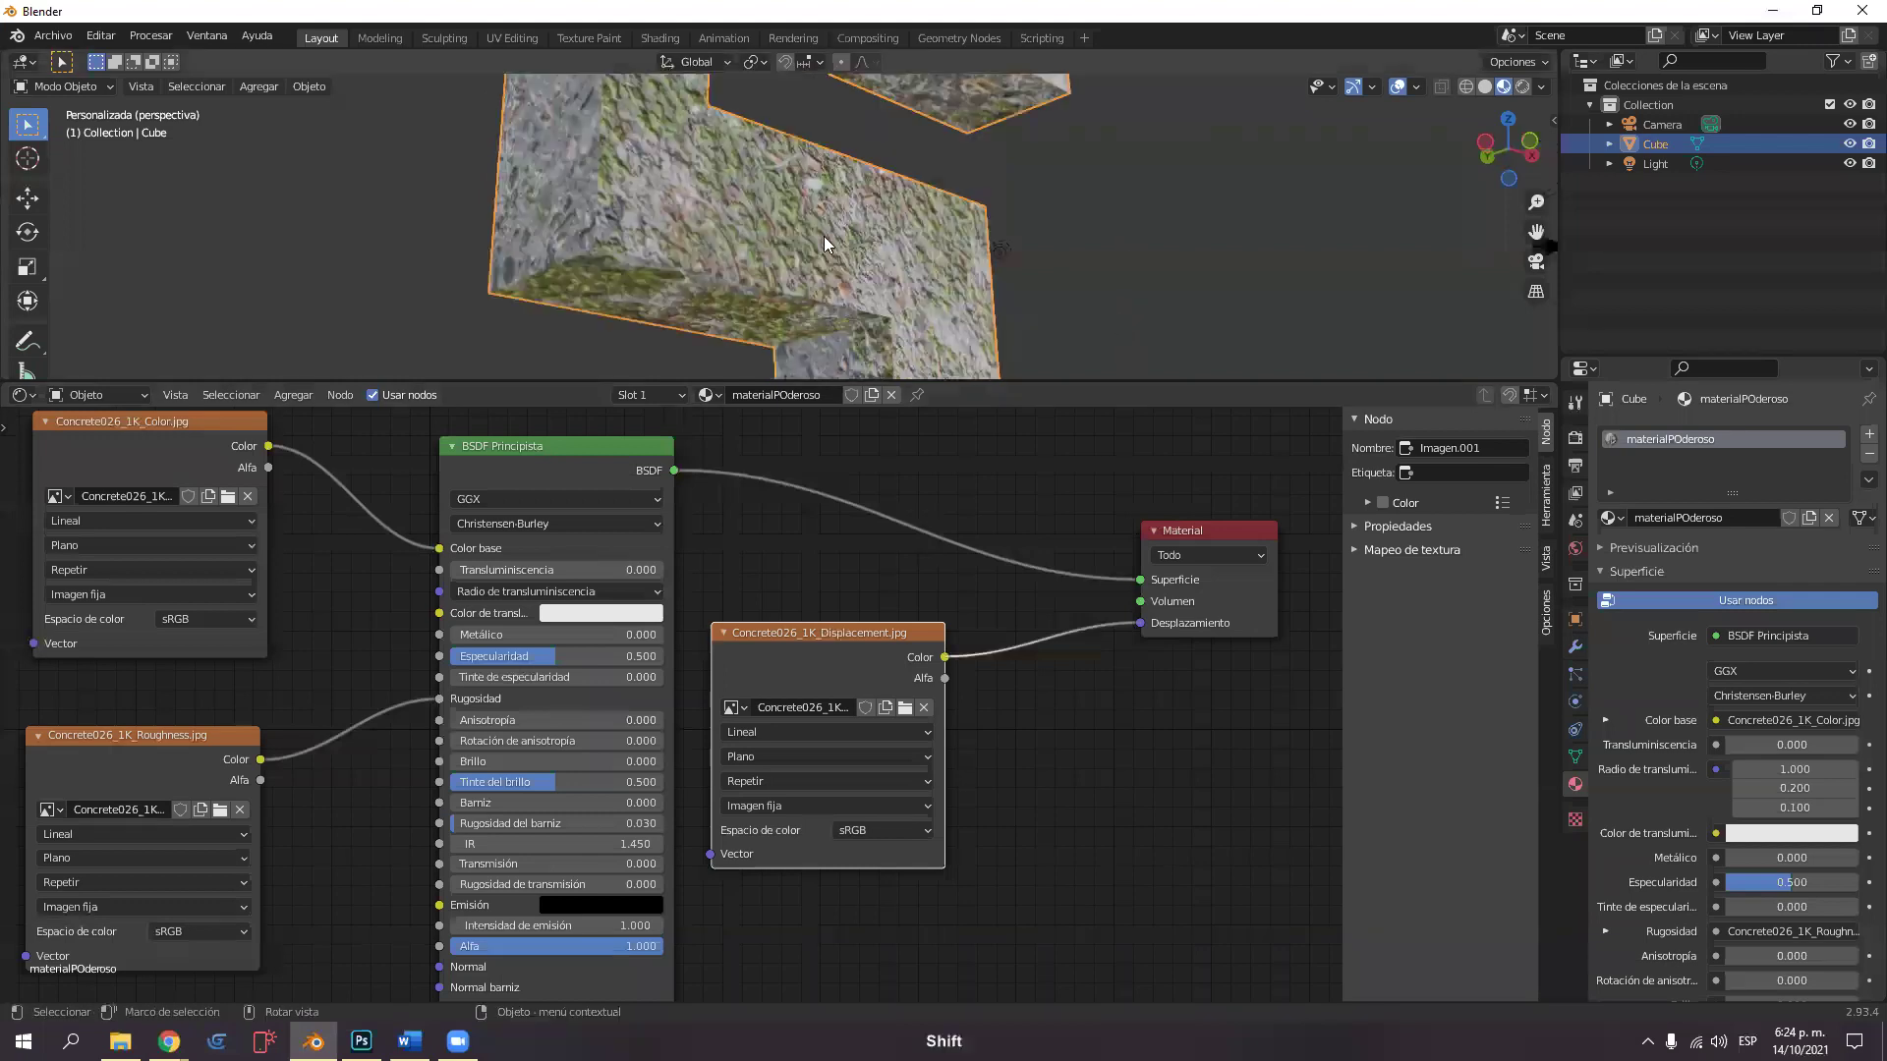
{"action": "scroll", "coordinate": [973, 236], "scroll_direction": "up", "scroll_amount": 2}
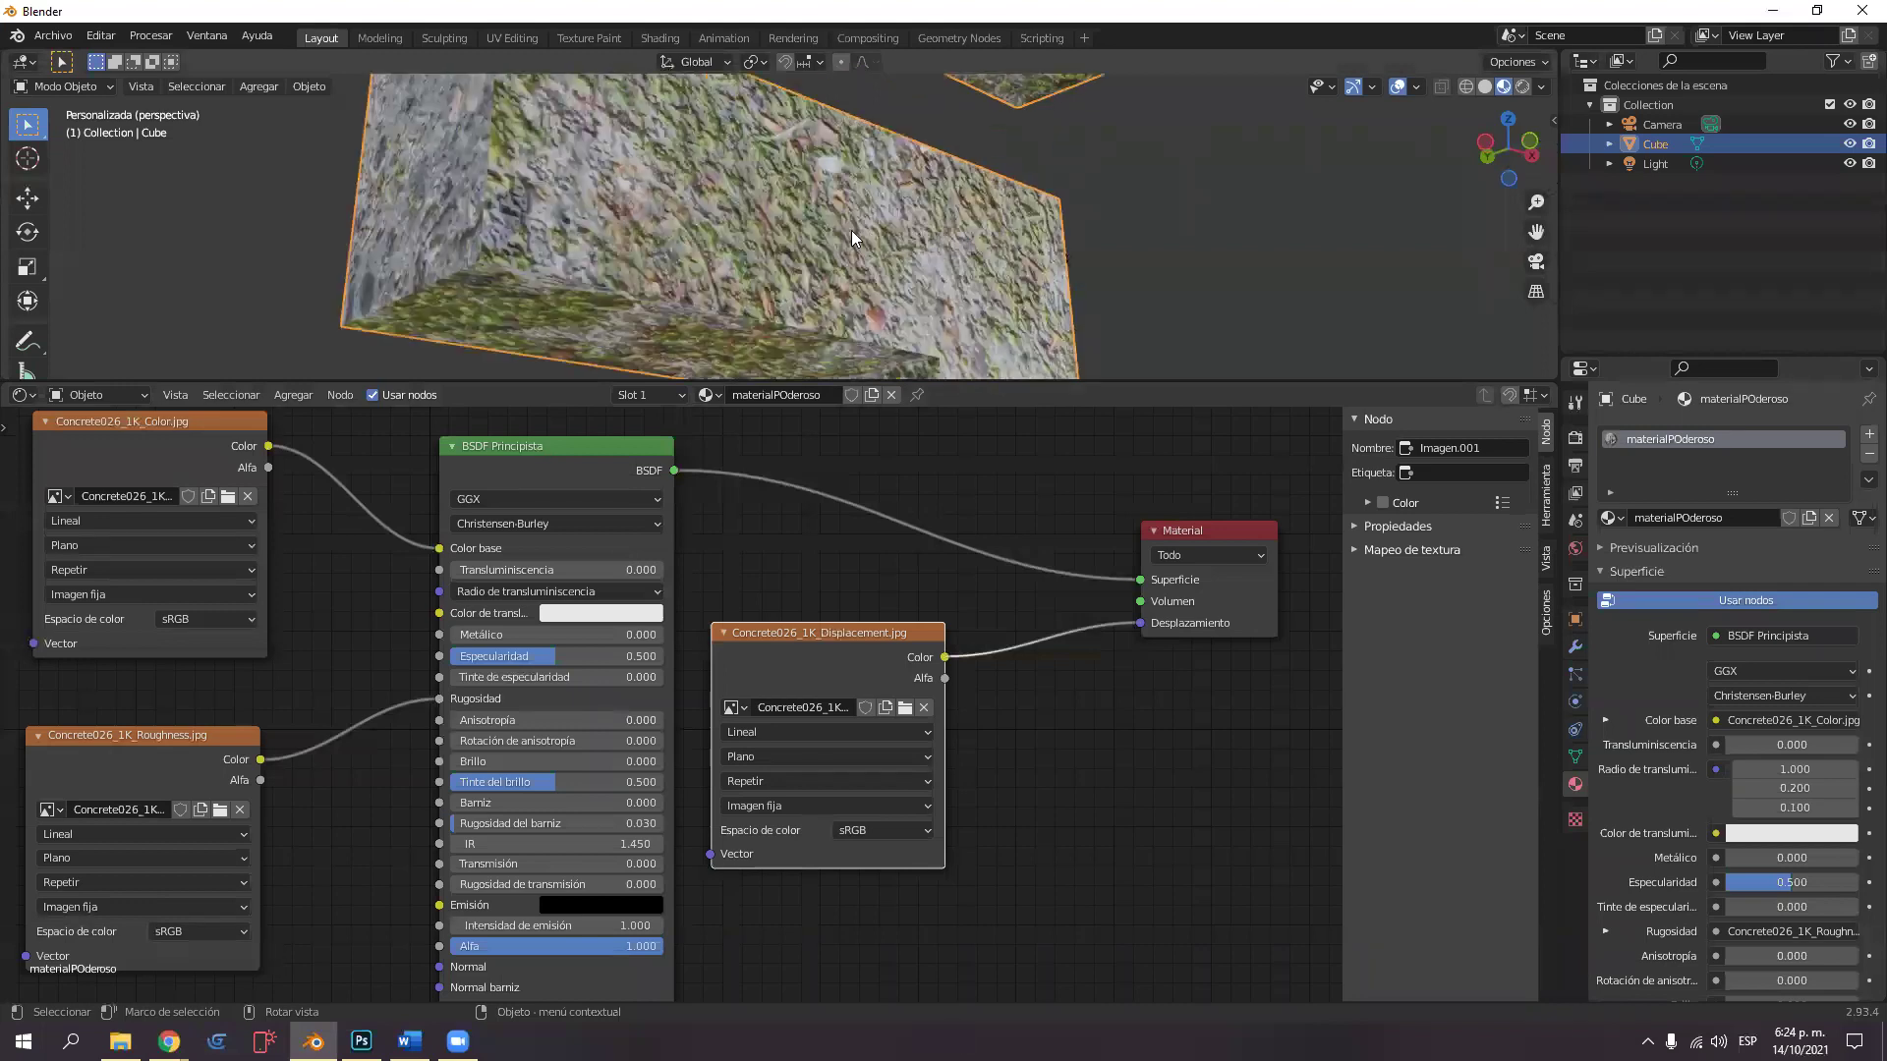
{"action": "middle_click_drag", "start_coordinate": [993, 214], "coordinate": [1001, 235]}
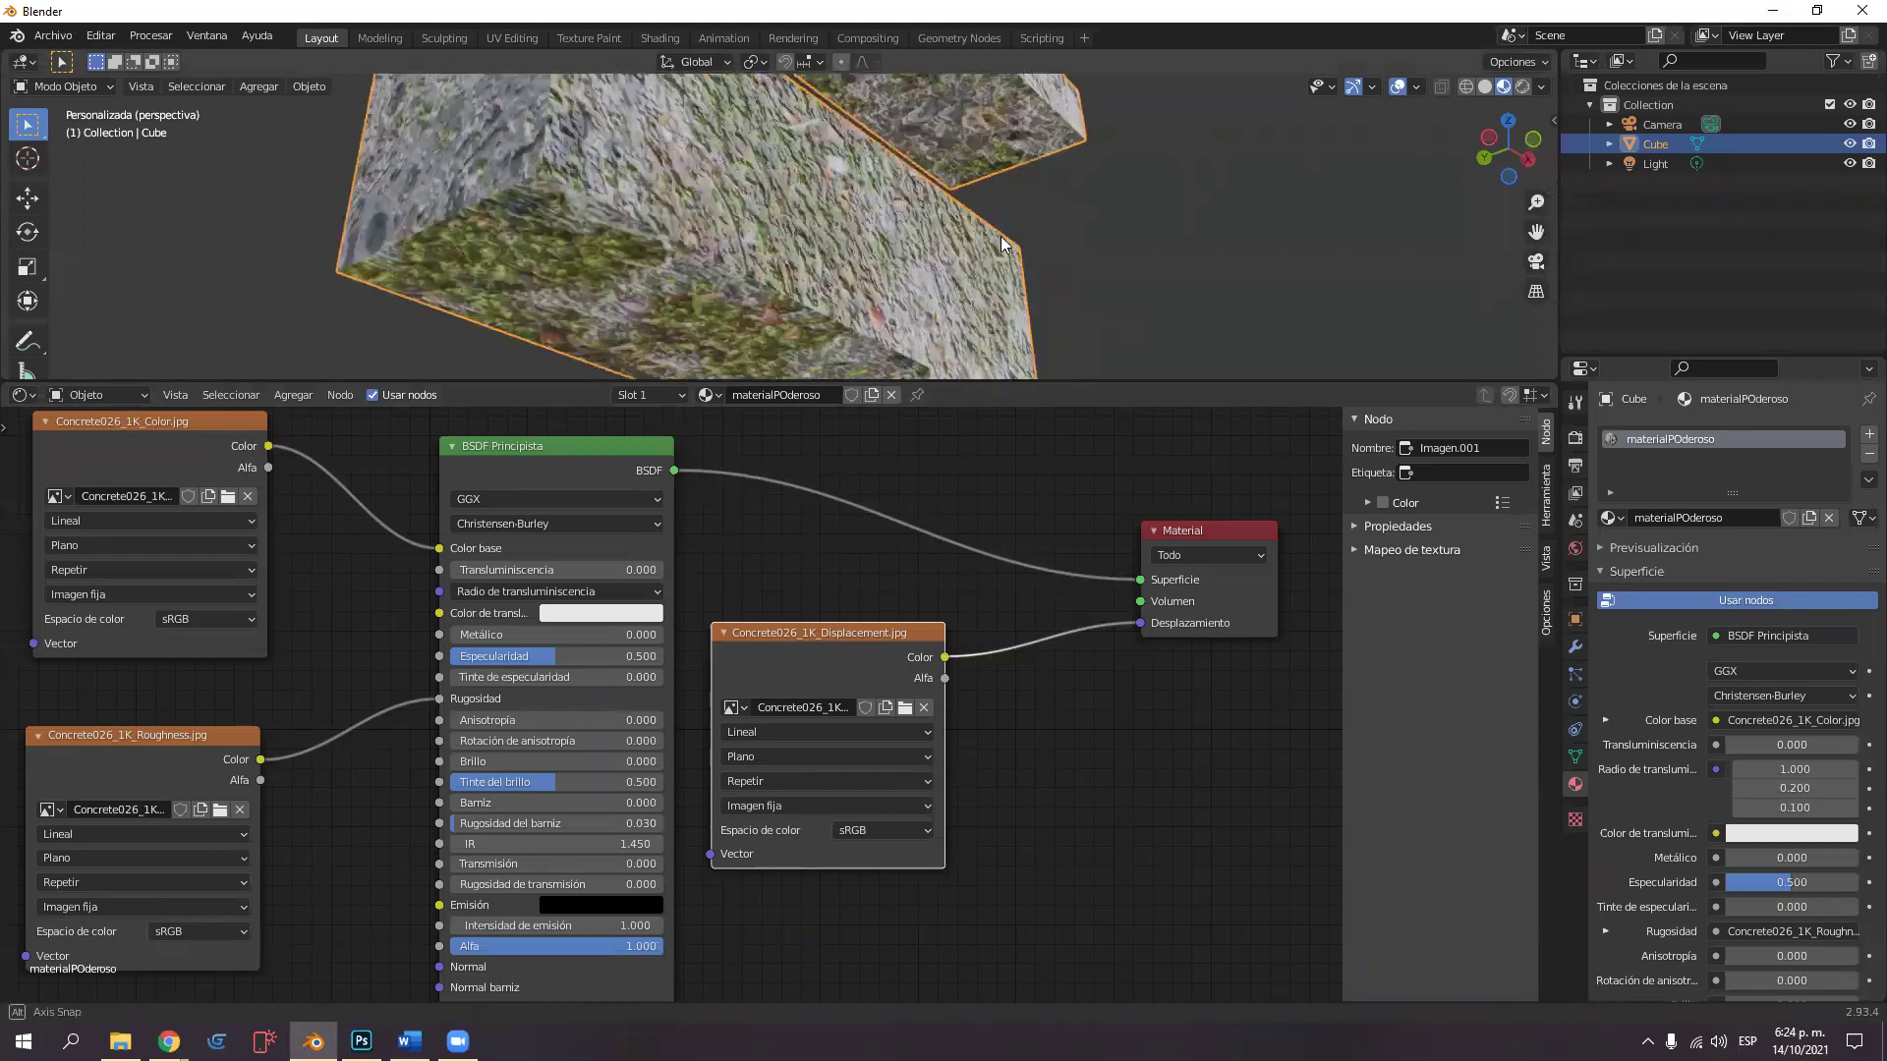
{"action": "middle_click_drag", "start_coordinate": [851, 243], "coordinate": [929, 239]}
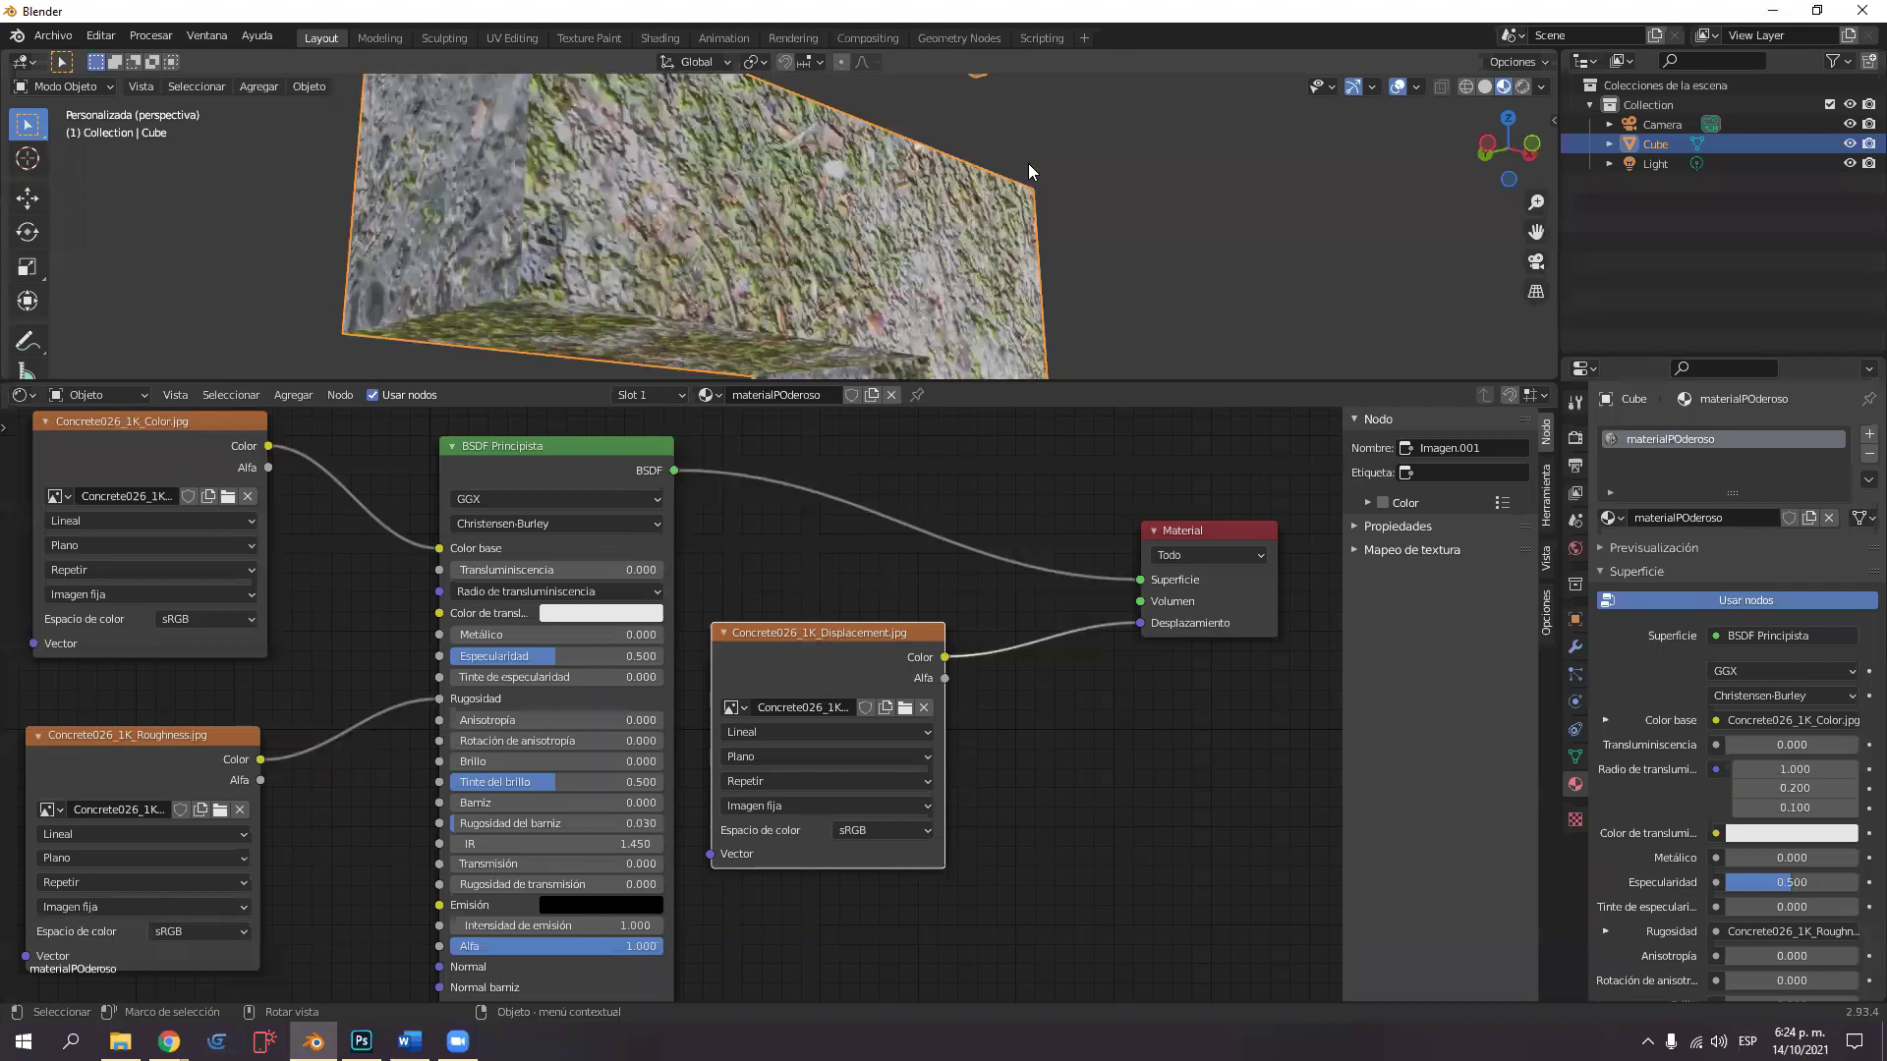
{"action": "scroll", "coordinate": [1018, 199], "scroll_direction": "up", "scroll_amount": 2}
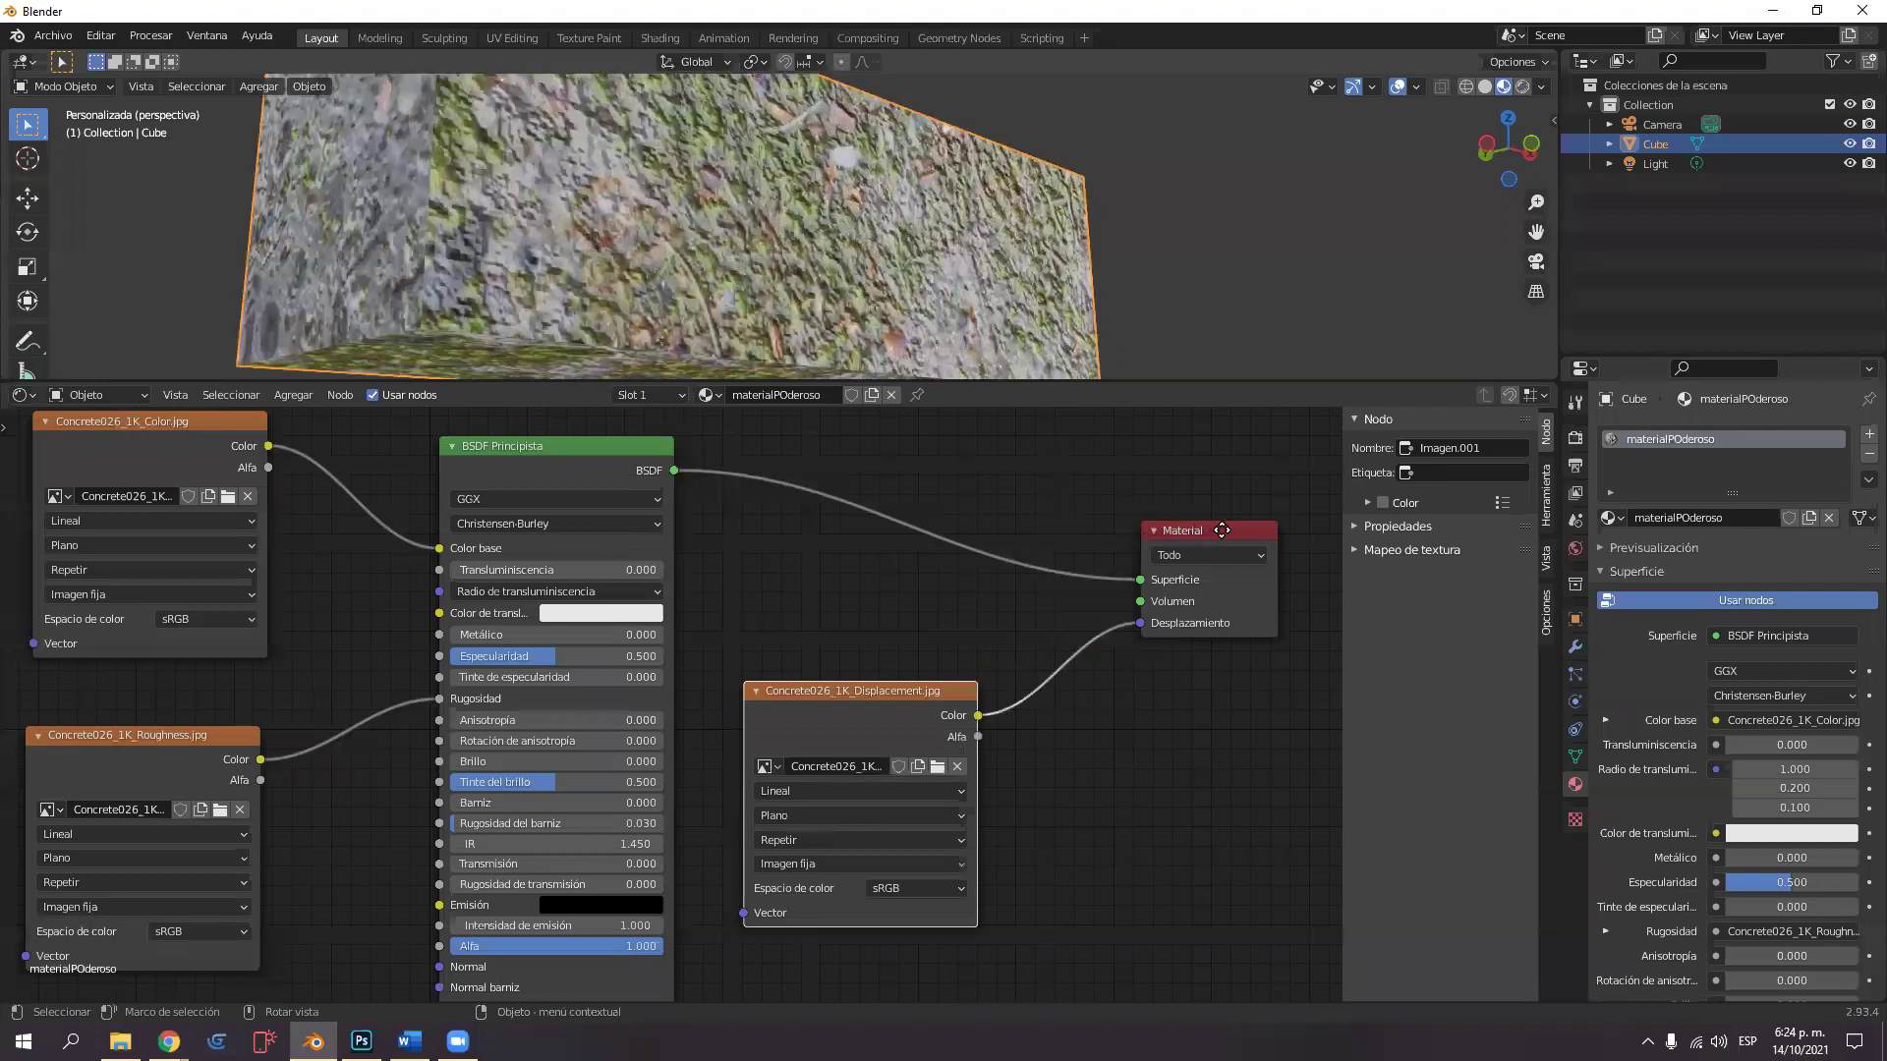
Make room in the node tree and insert a Vector Displacement node between the Displacement texture and the Material Output.
{"action": "left_click_drag", "start_coordinate": [916, 680], "coordinate": [905, 686]}
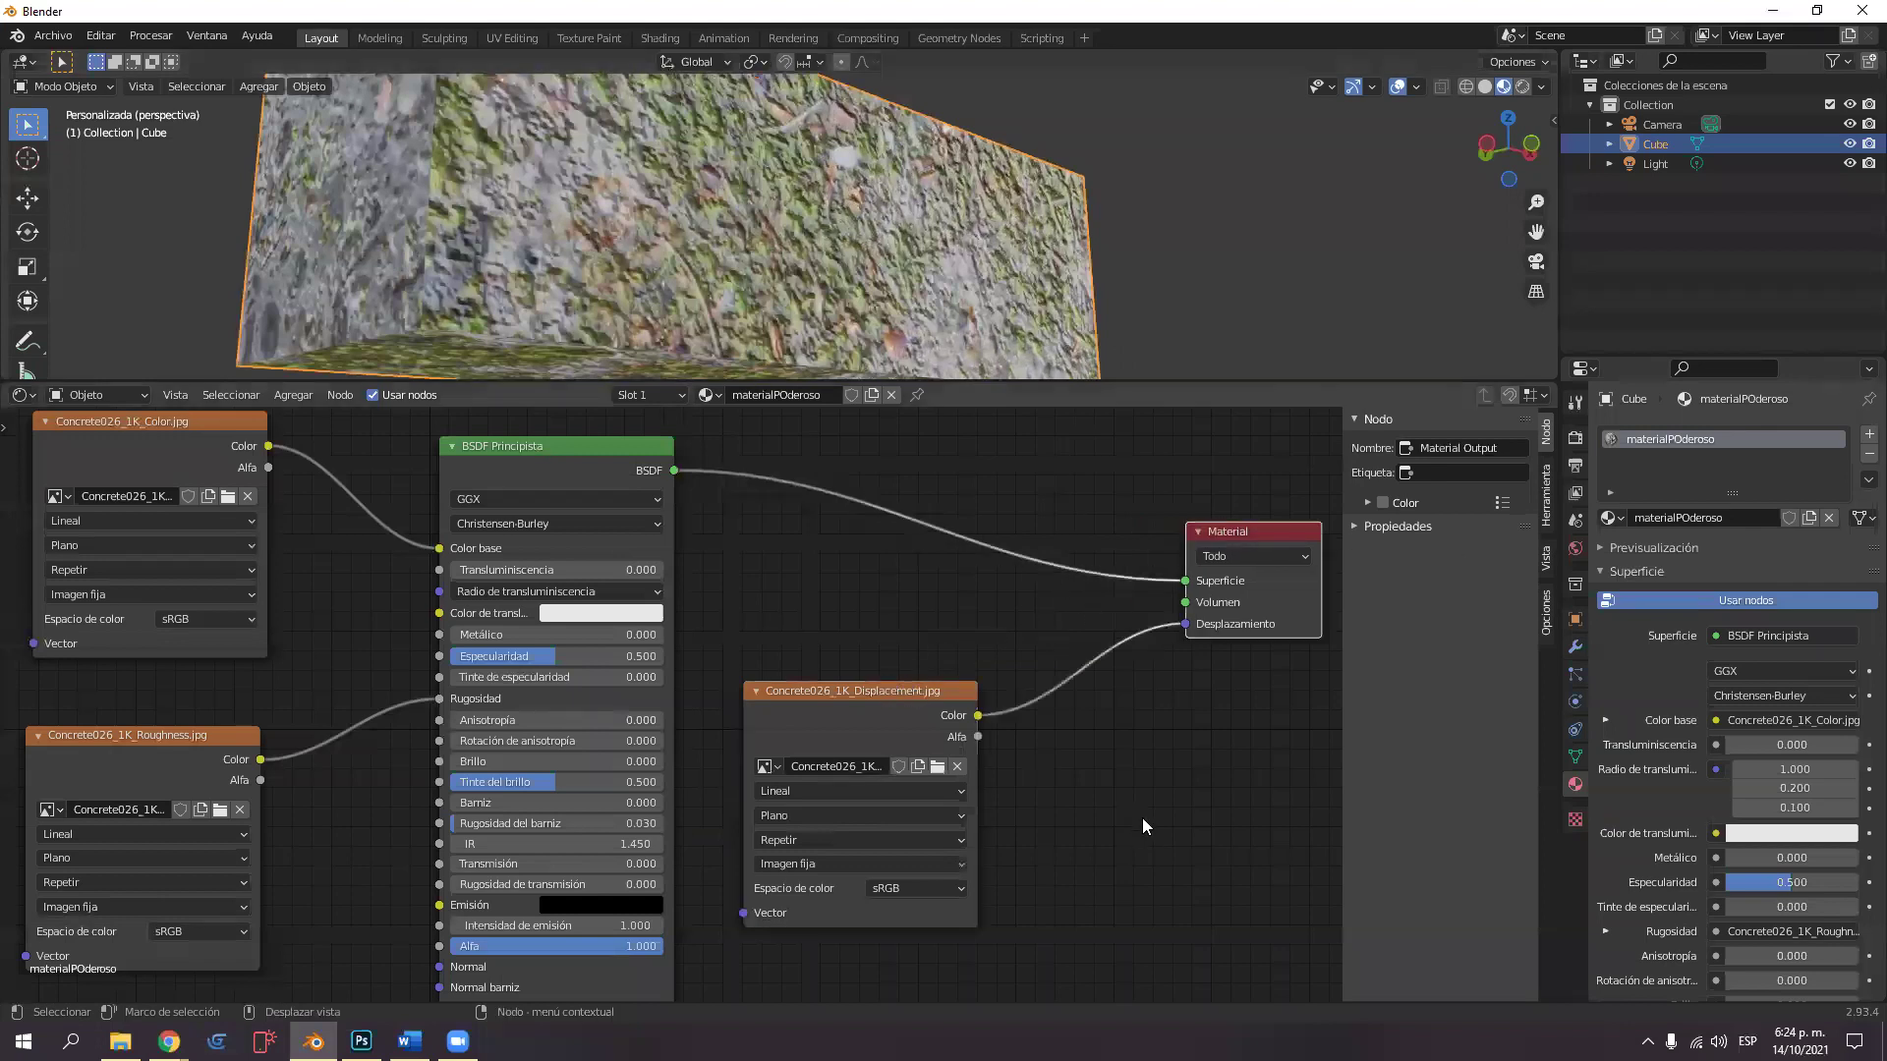
{"action": "key", "text": "shift+a"}
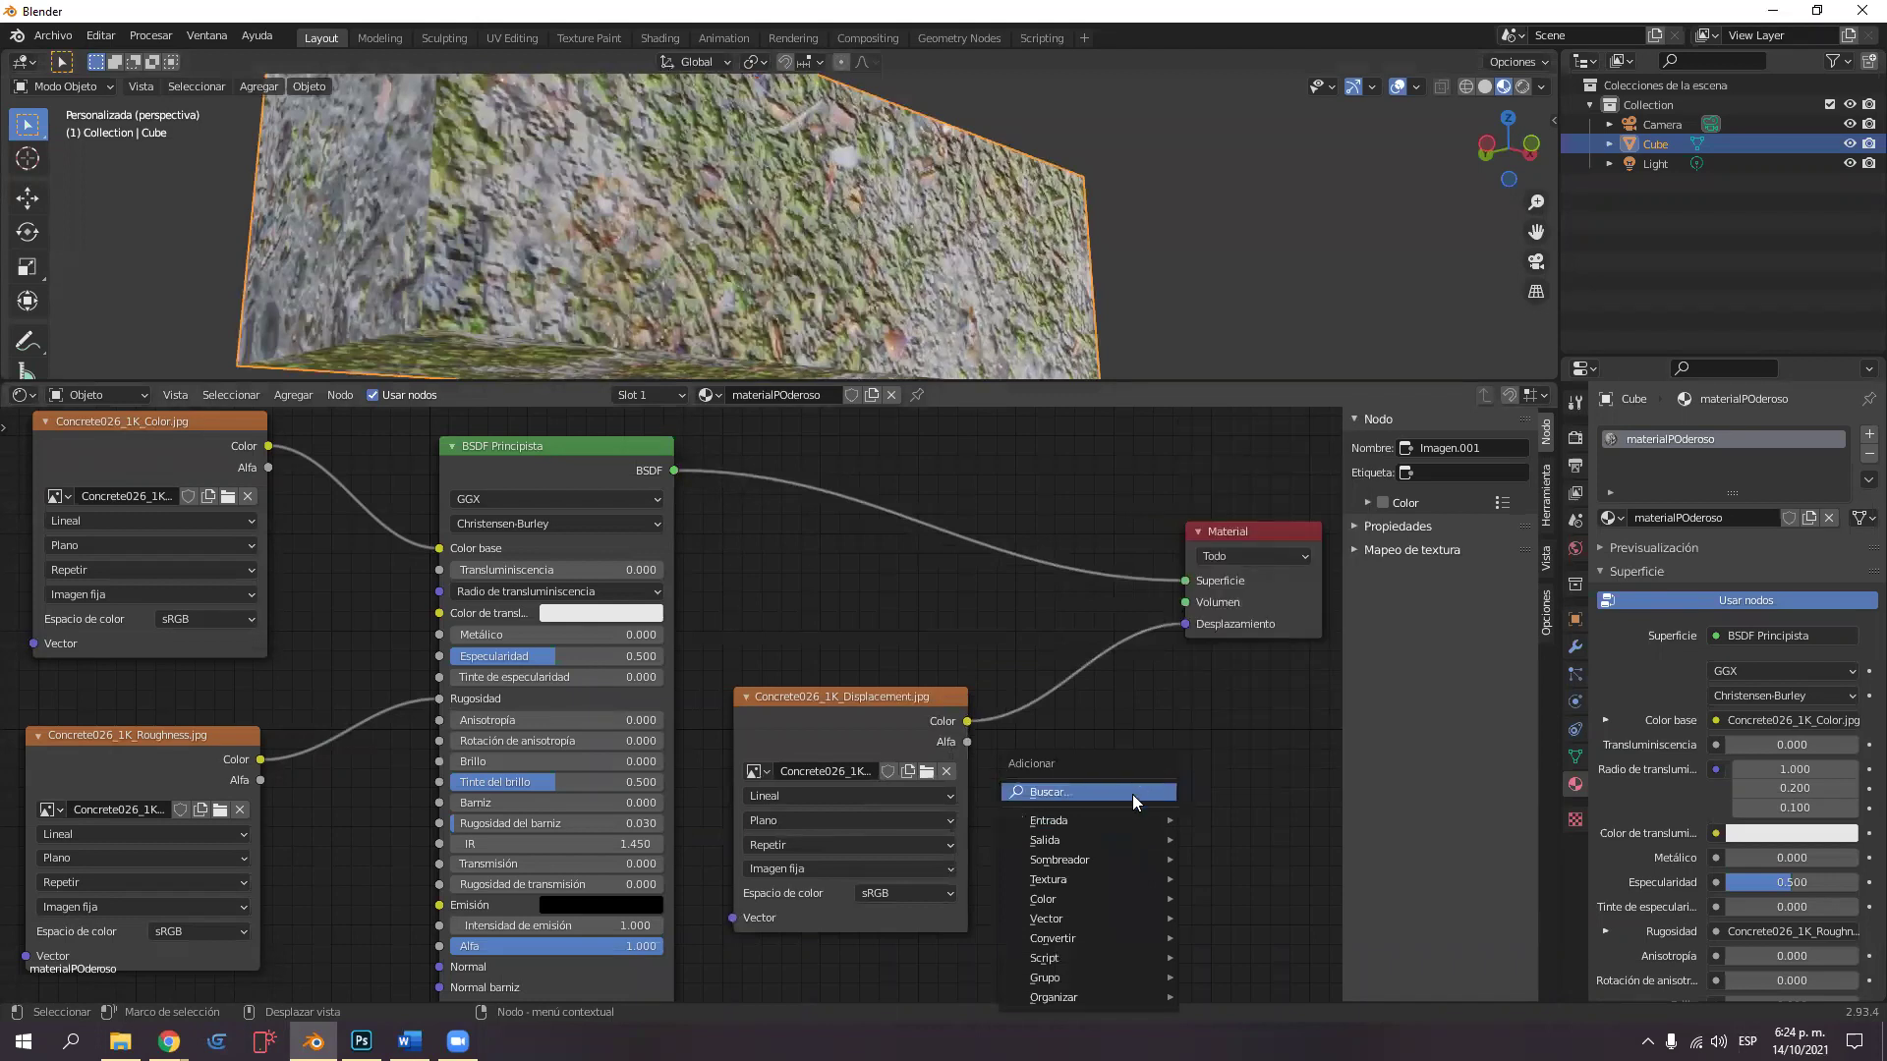
{"action": "left_click", "coordinate": [1134, 792]}
{"action": "type", "text": "desp"}
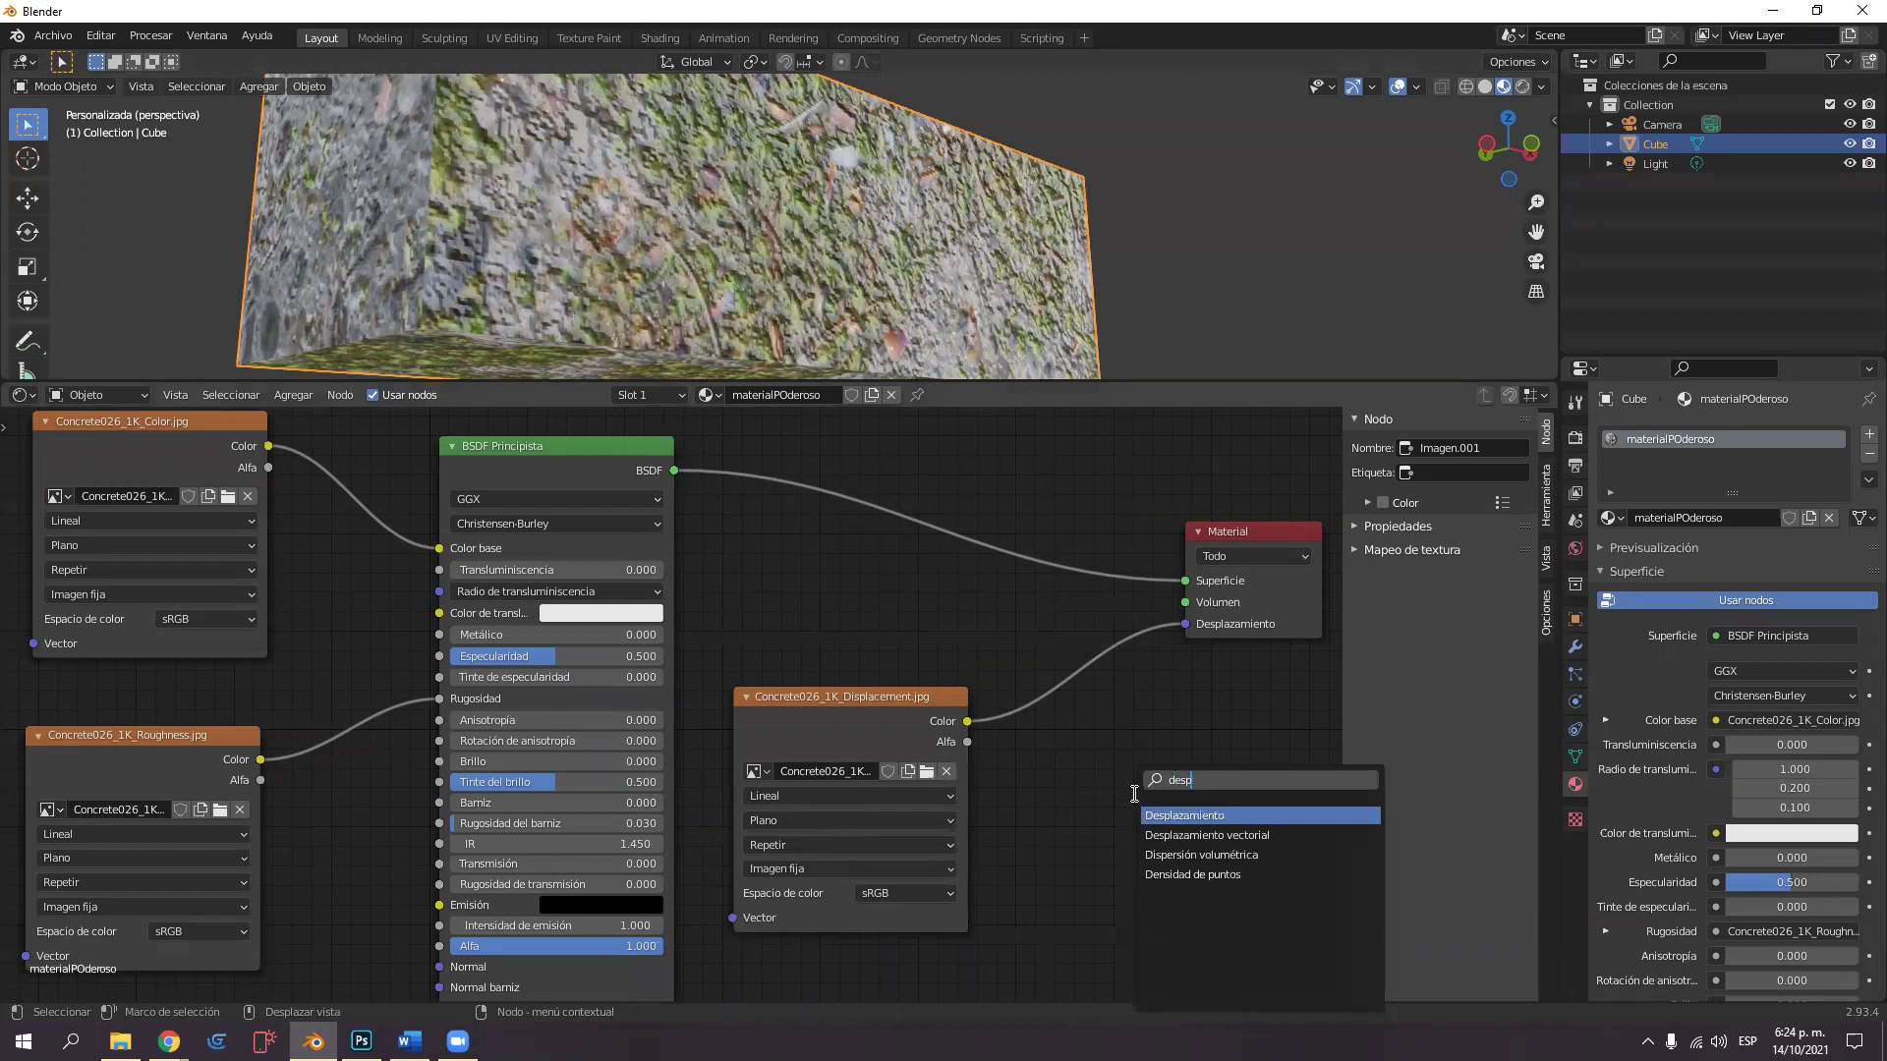
{"action": "left_click", "coordinate": [1193, 835]}
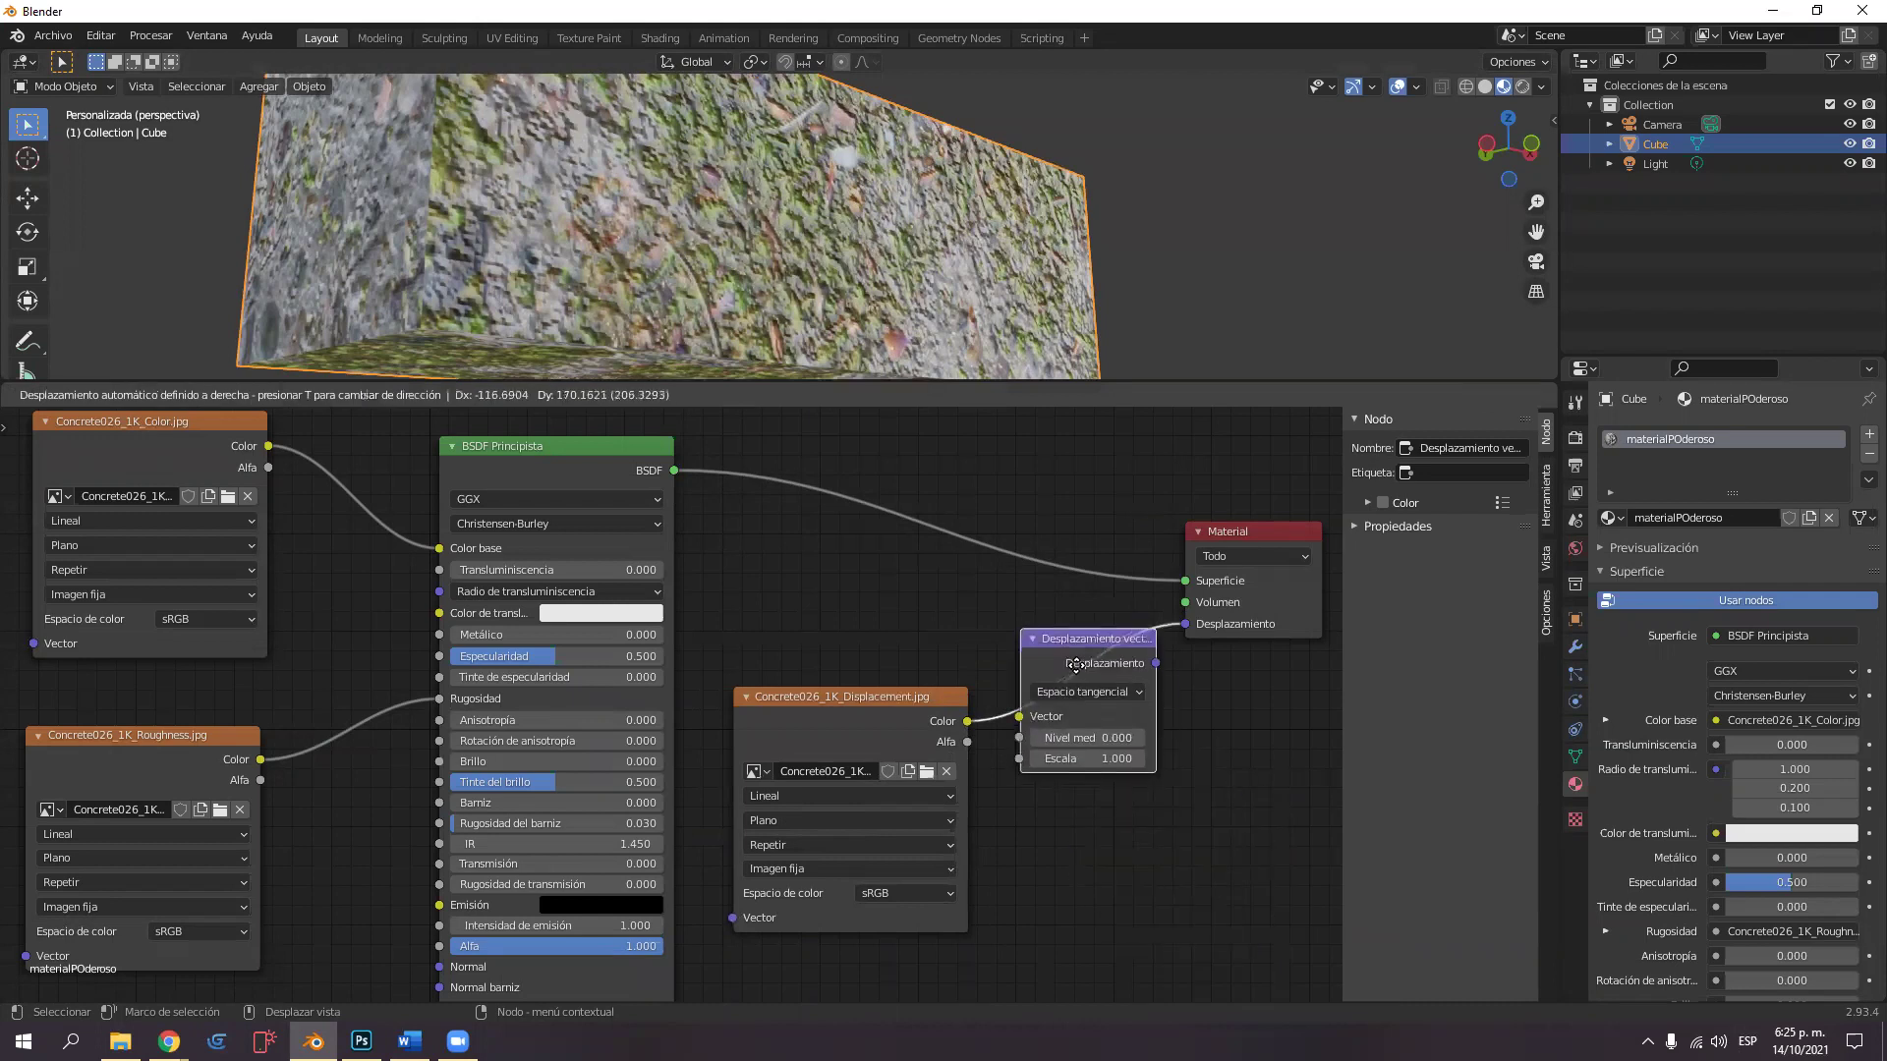
{"action": "left_click", "coordinate": [1101, 665]}
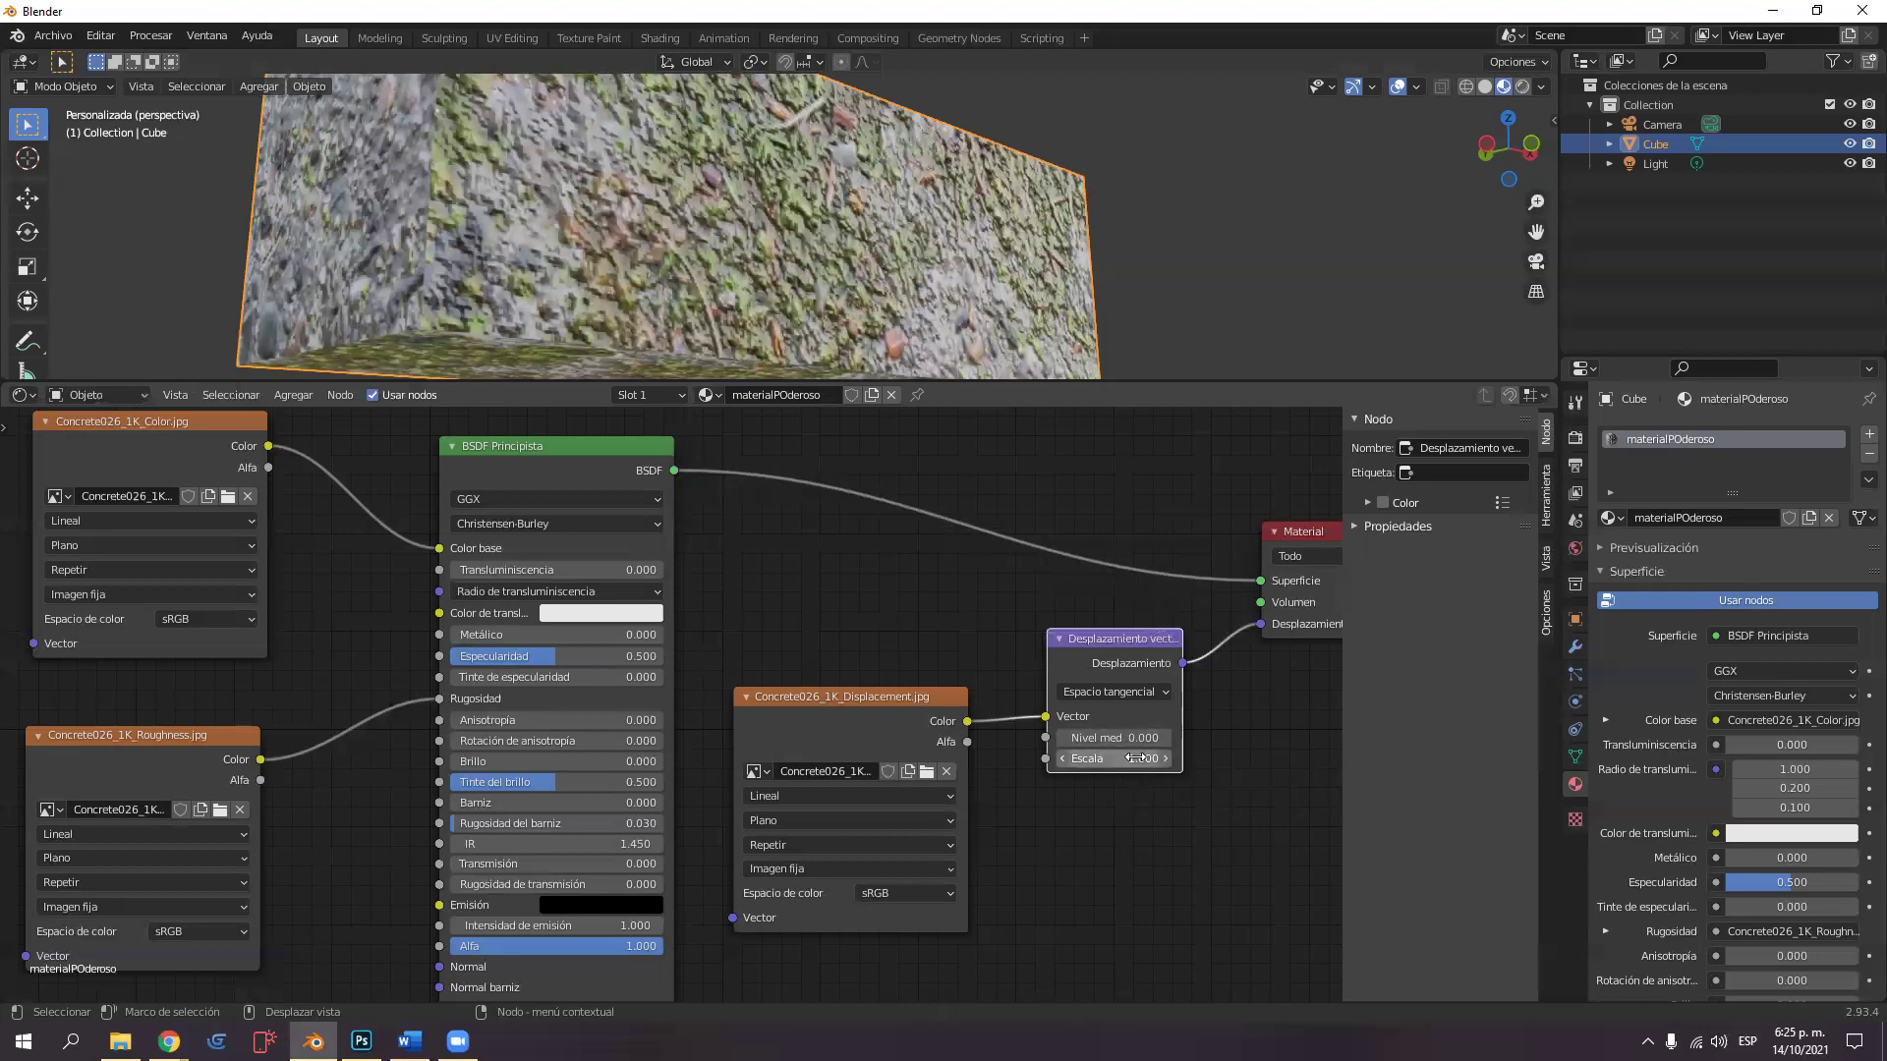
Try different scales on the Vector Displacement node, settle on 0.100, and inspect the relief from several angles.
{"action": "left_click_drag", "start_coordinate": [1137, 758], "coordinate": [1218, 758]}
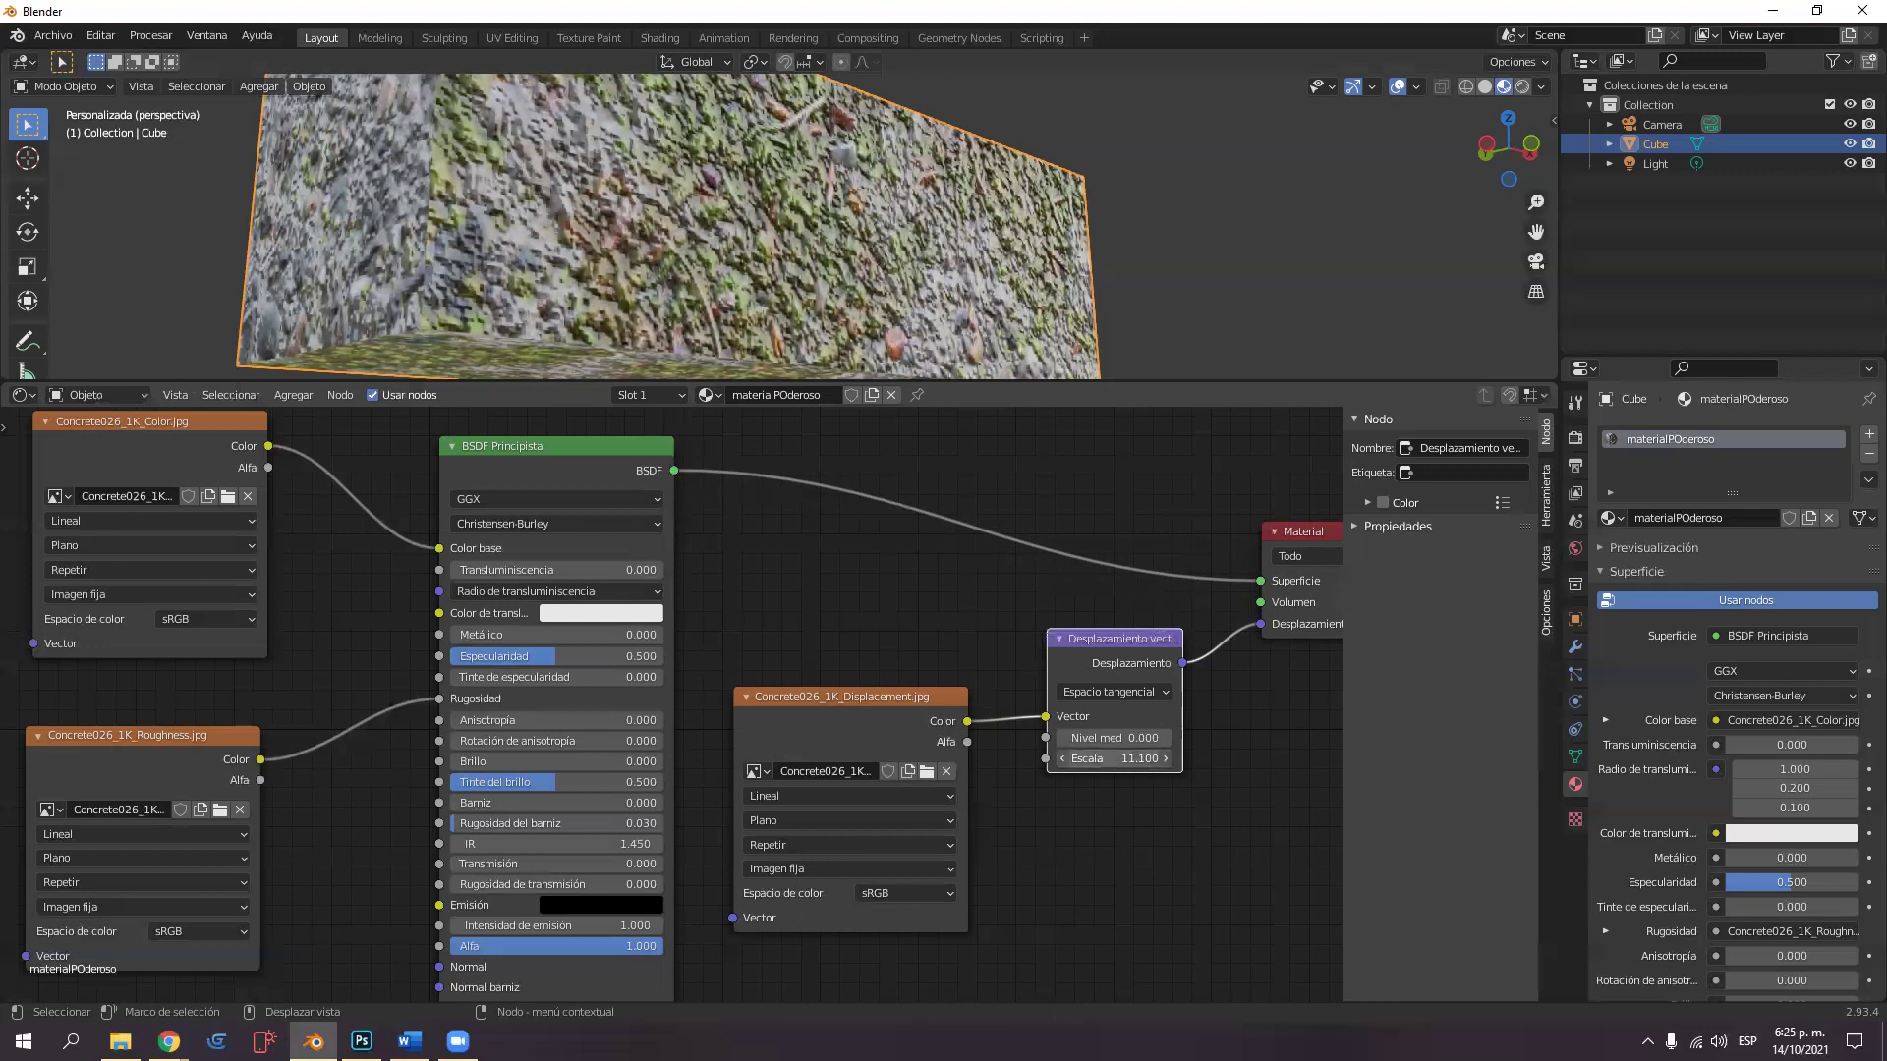
{"action": "left_click_drag", "start_coordinate": [1140, 758], "coordinate": [1085, 758]}
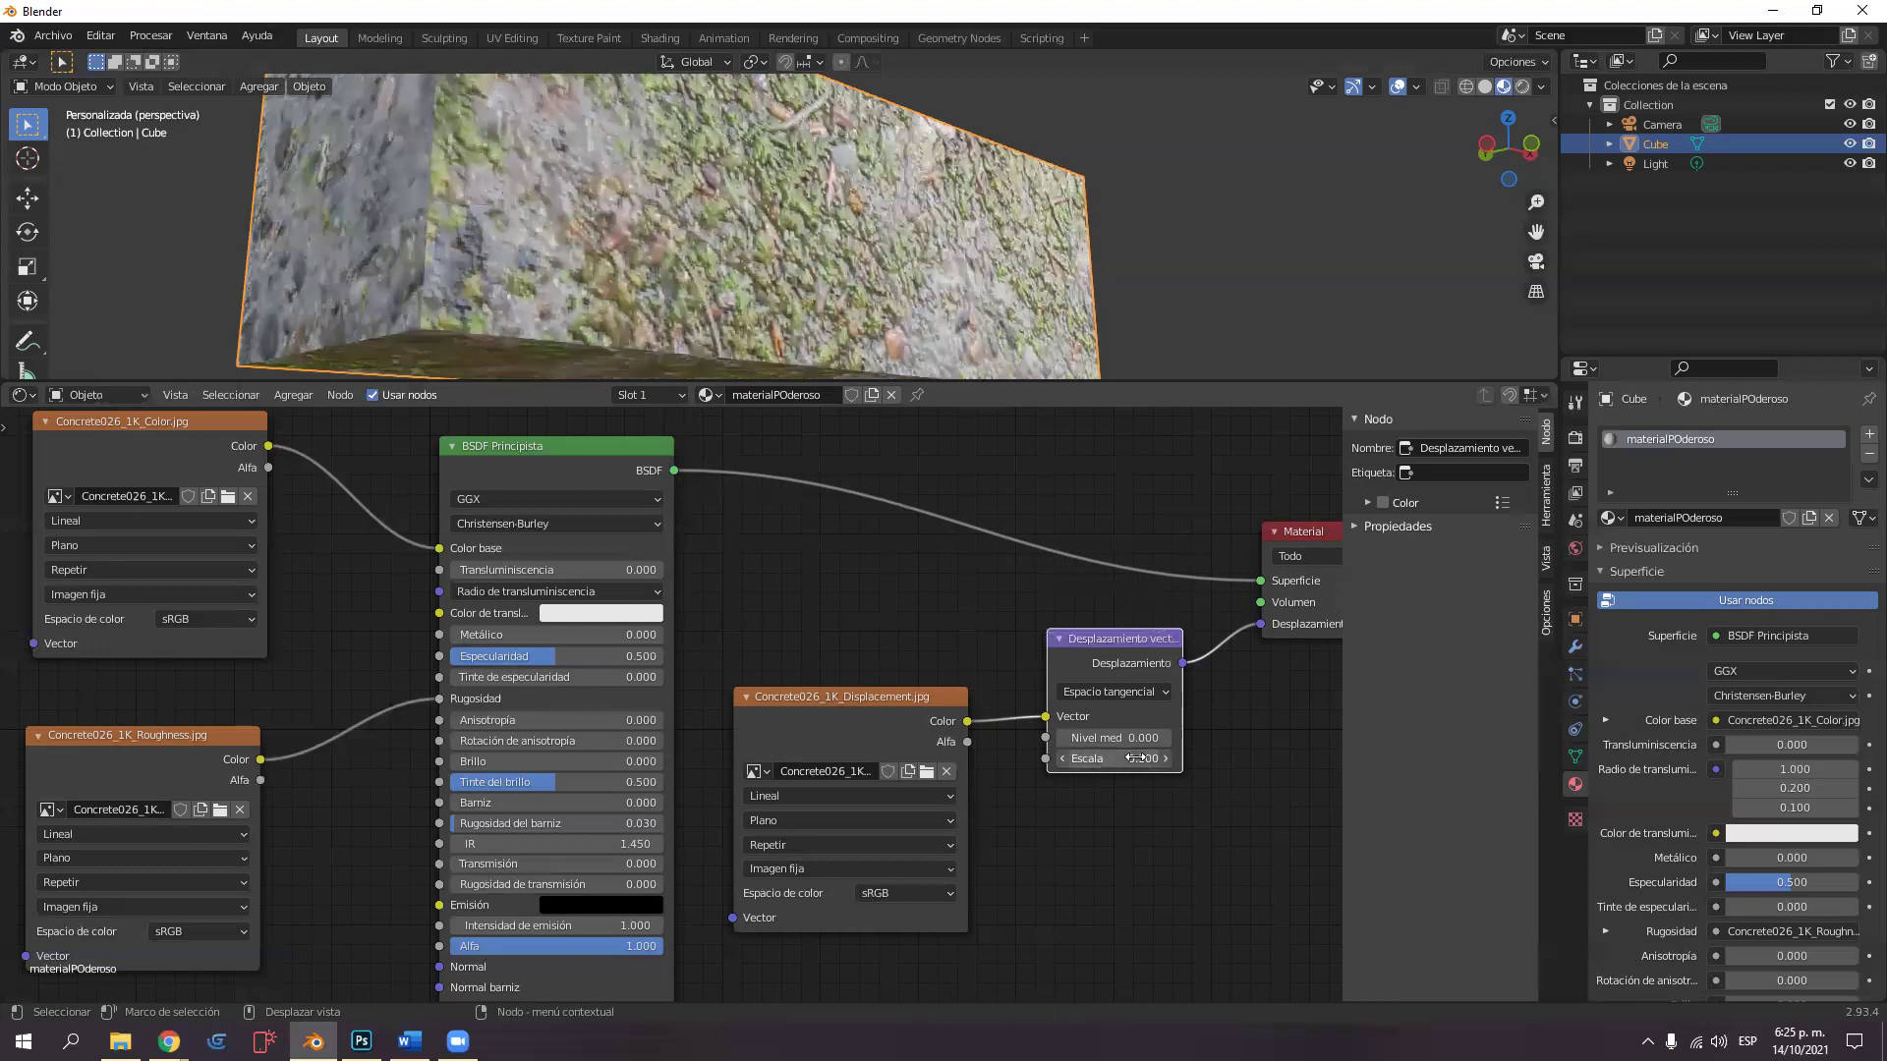
{"action": "middle_click_drag", "start_coordinate": [1049, 294], "coordinate": [811, 311]}
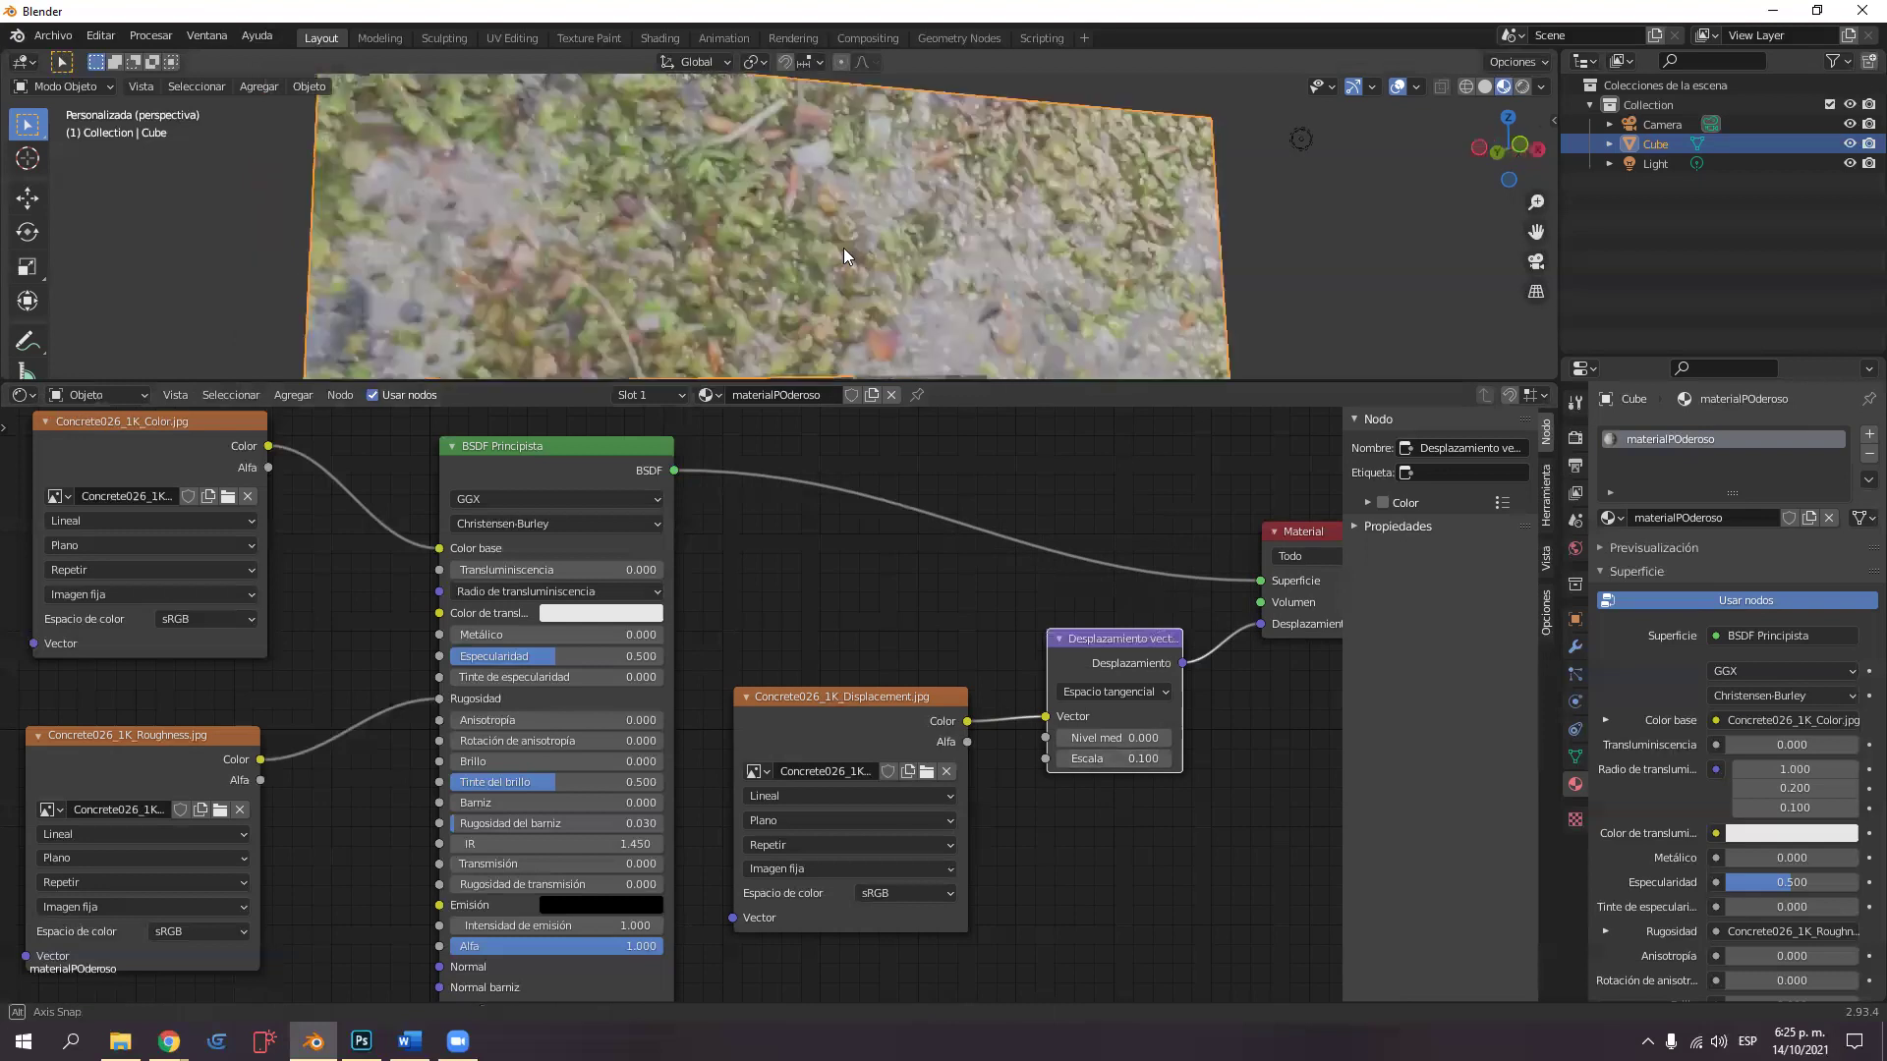
{"action": "middle_click_drag", "start_coordinate": [995, 231], "coordinate": [1022, 297]}
{"action": "scroll", "coordinate": [1022, 297], "scroll_direction": "down", "scroll_amount": 3}
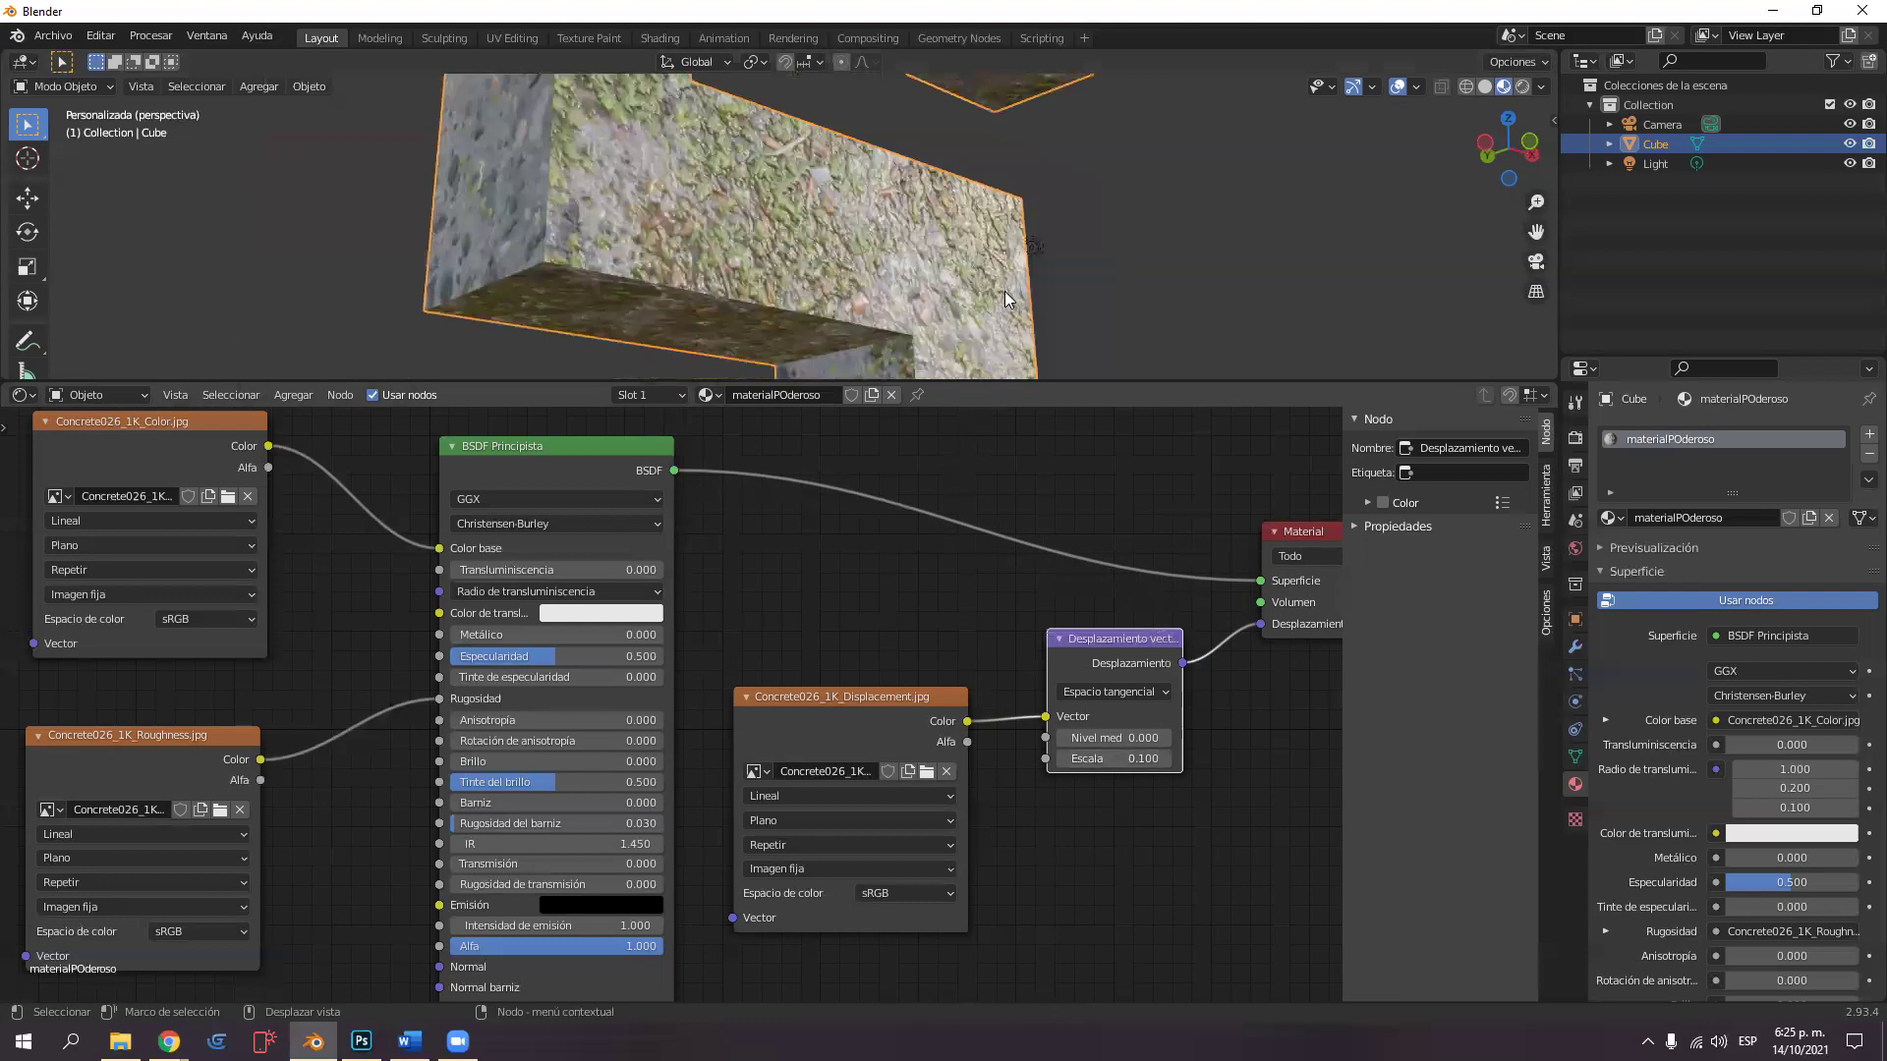
{"action": "scroll", "coordinate": [950, 479], "scroll_direction": "down", "scroll_amount": 2}
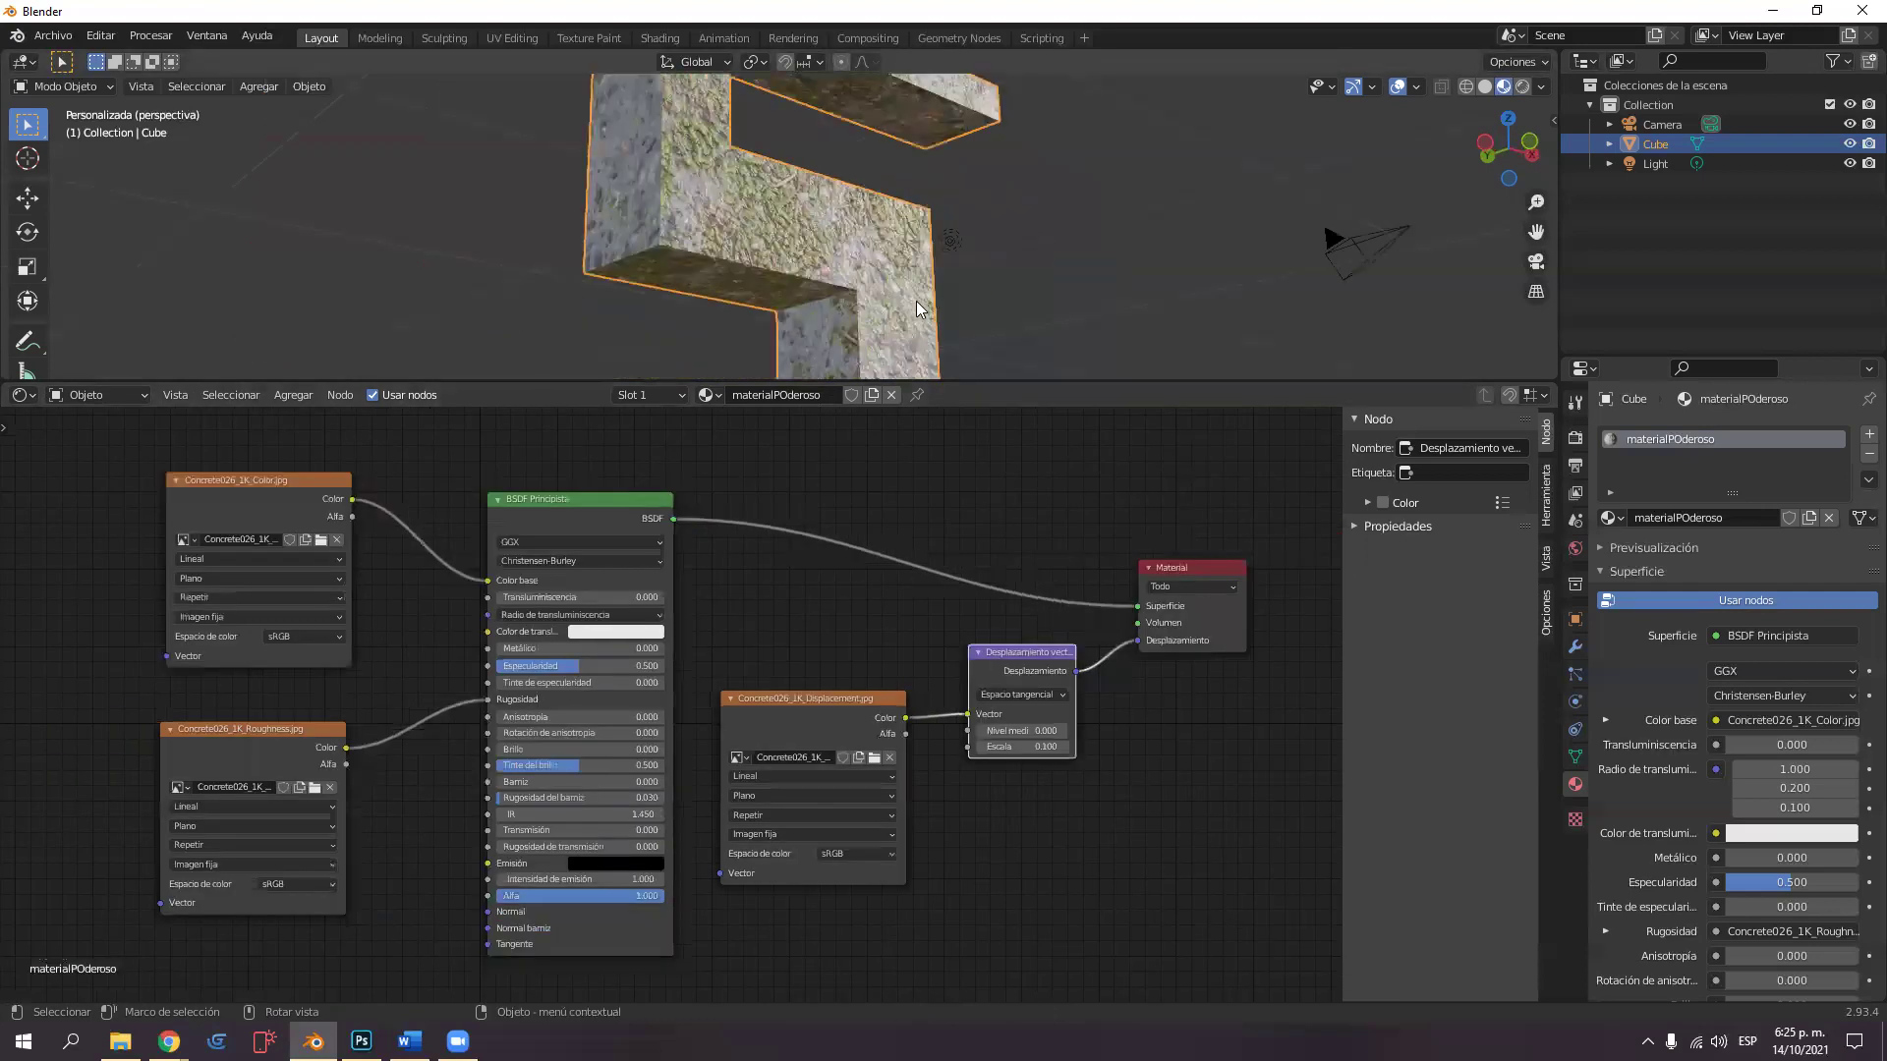
{"action": "scroll", "coordinate": [866, 289], "scroll_direction": "up", "scroll_amount": 4}
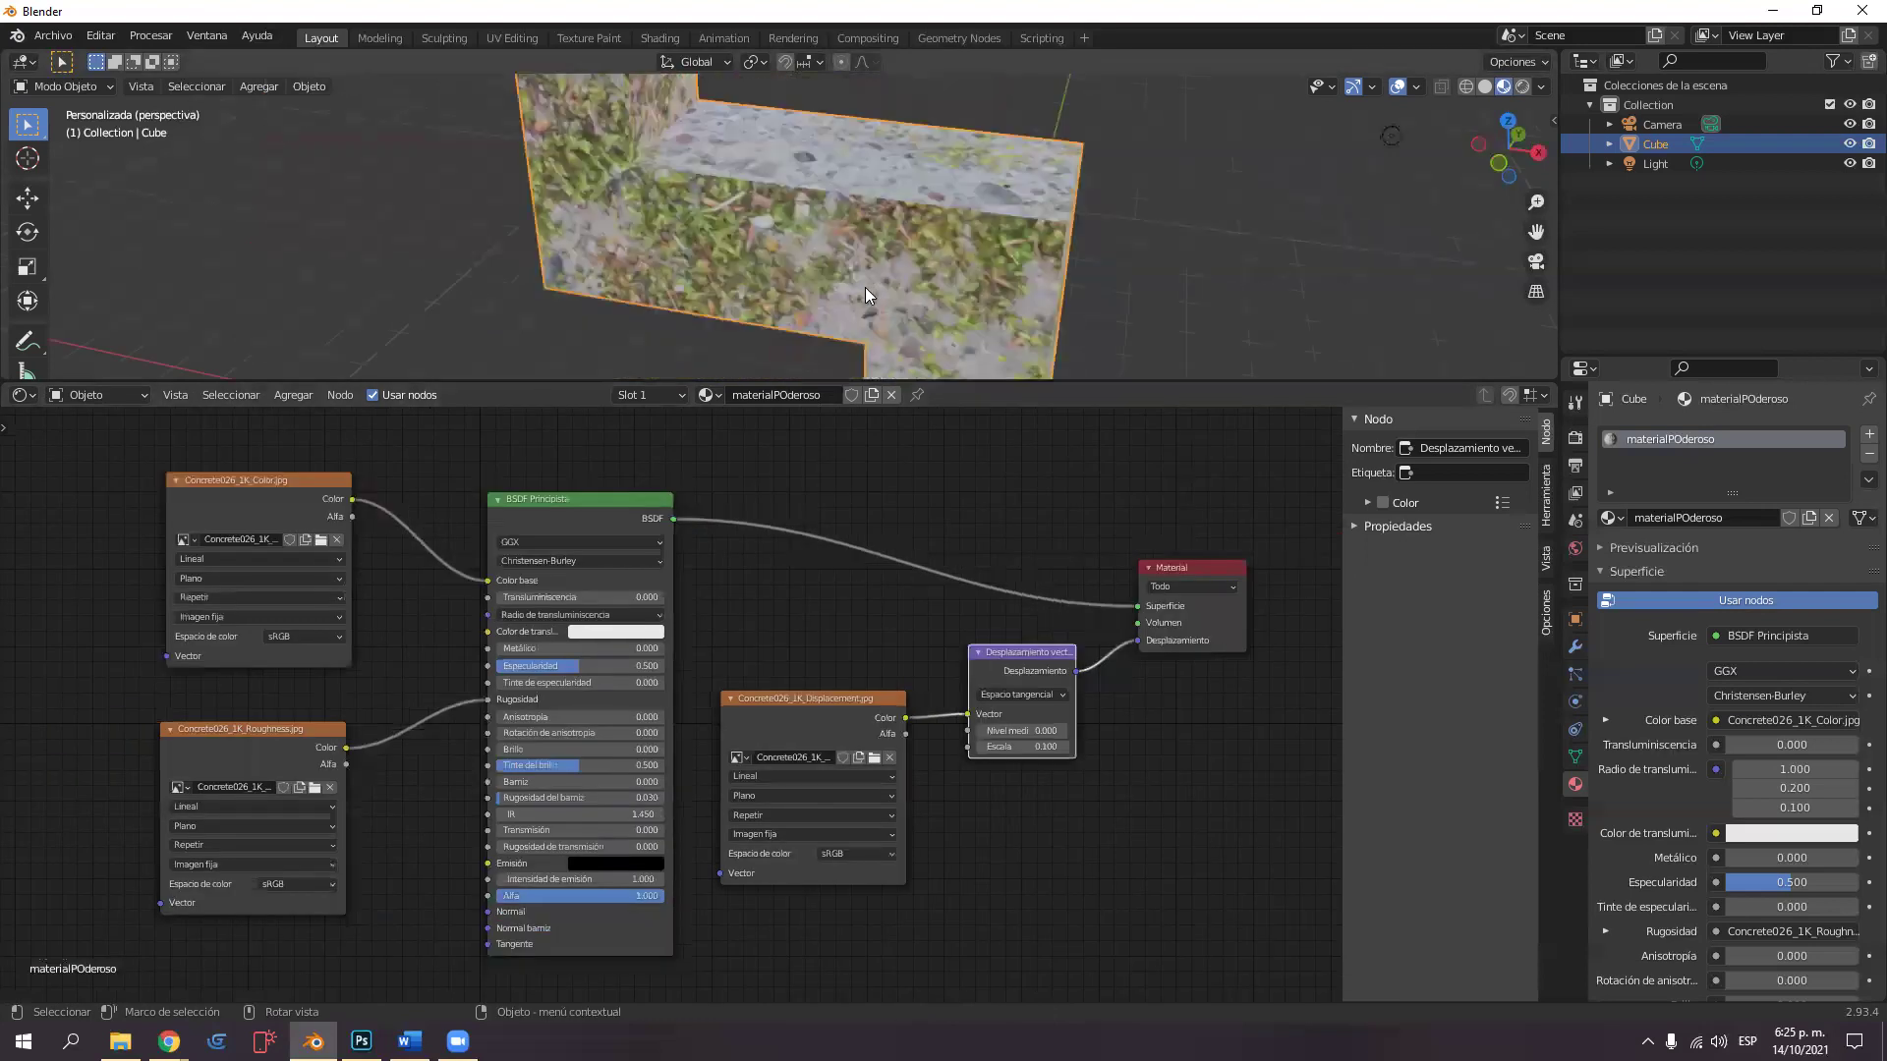
Inspect the surface relief from below and check the UV layout over the displacement image in the UV Editing workspace.
{"action": "middle_click_drag", "start_coordinate": [704, 177], "coordinate": [649, 238]}
{"action": "middle_click_drag", "start_coordinate": [725, 183], "coordinate": [765, 383]}
{"action": "scroll", "coordinate": [688, 531], "scroll_direction": "down", "scroll_amount": 1}
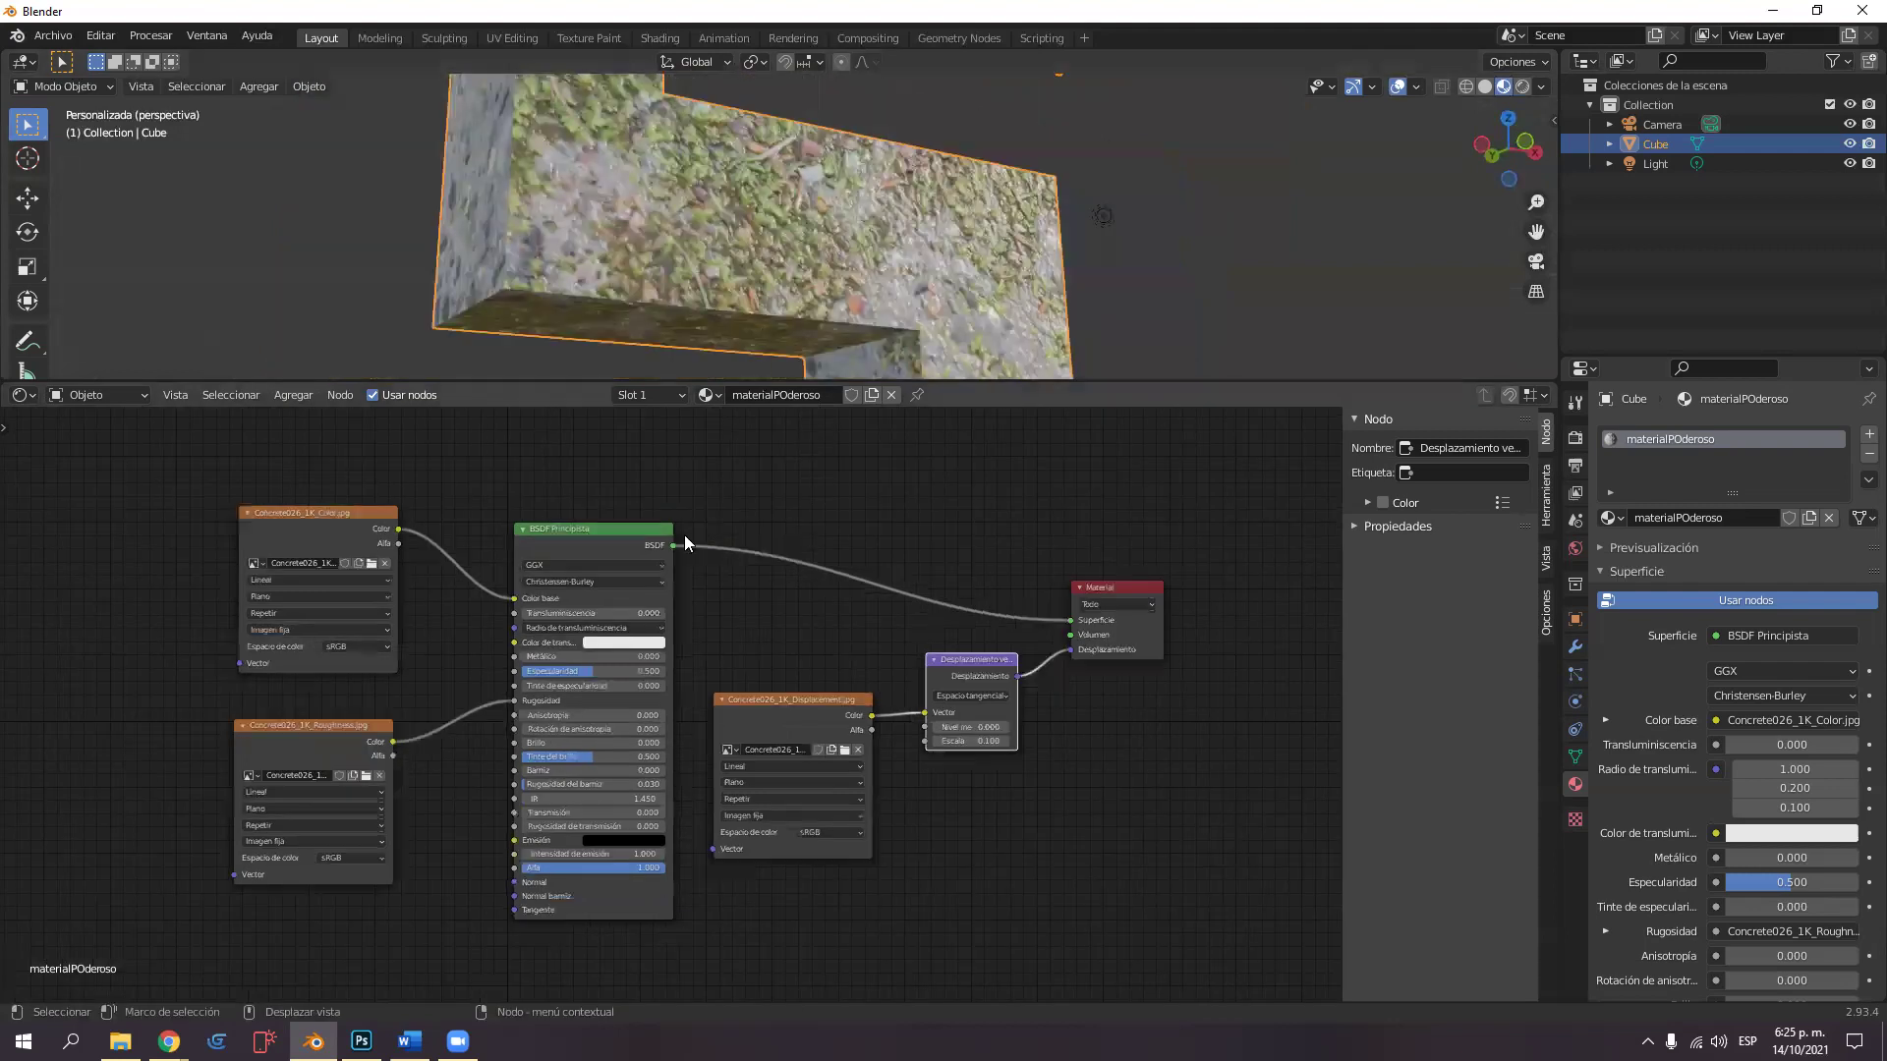
{"action": "middle_click_drag", "start_coordinate": [982, 501], "coordinate": [806, 527]}
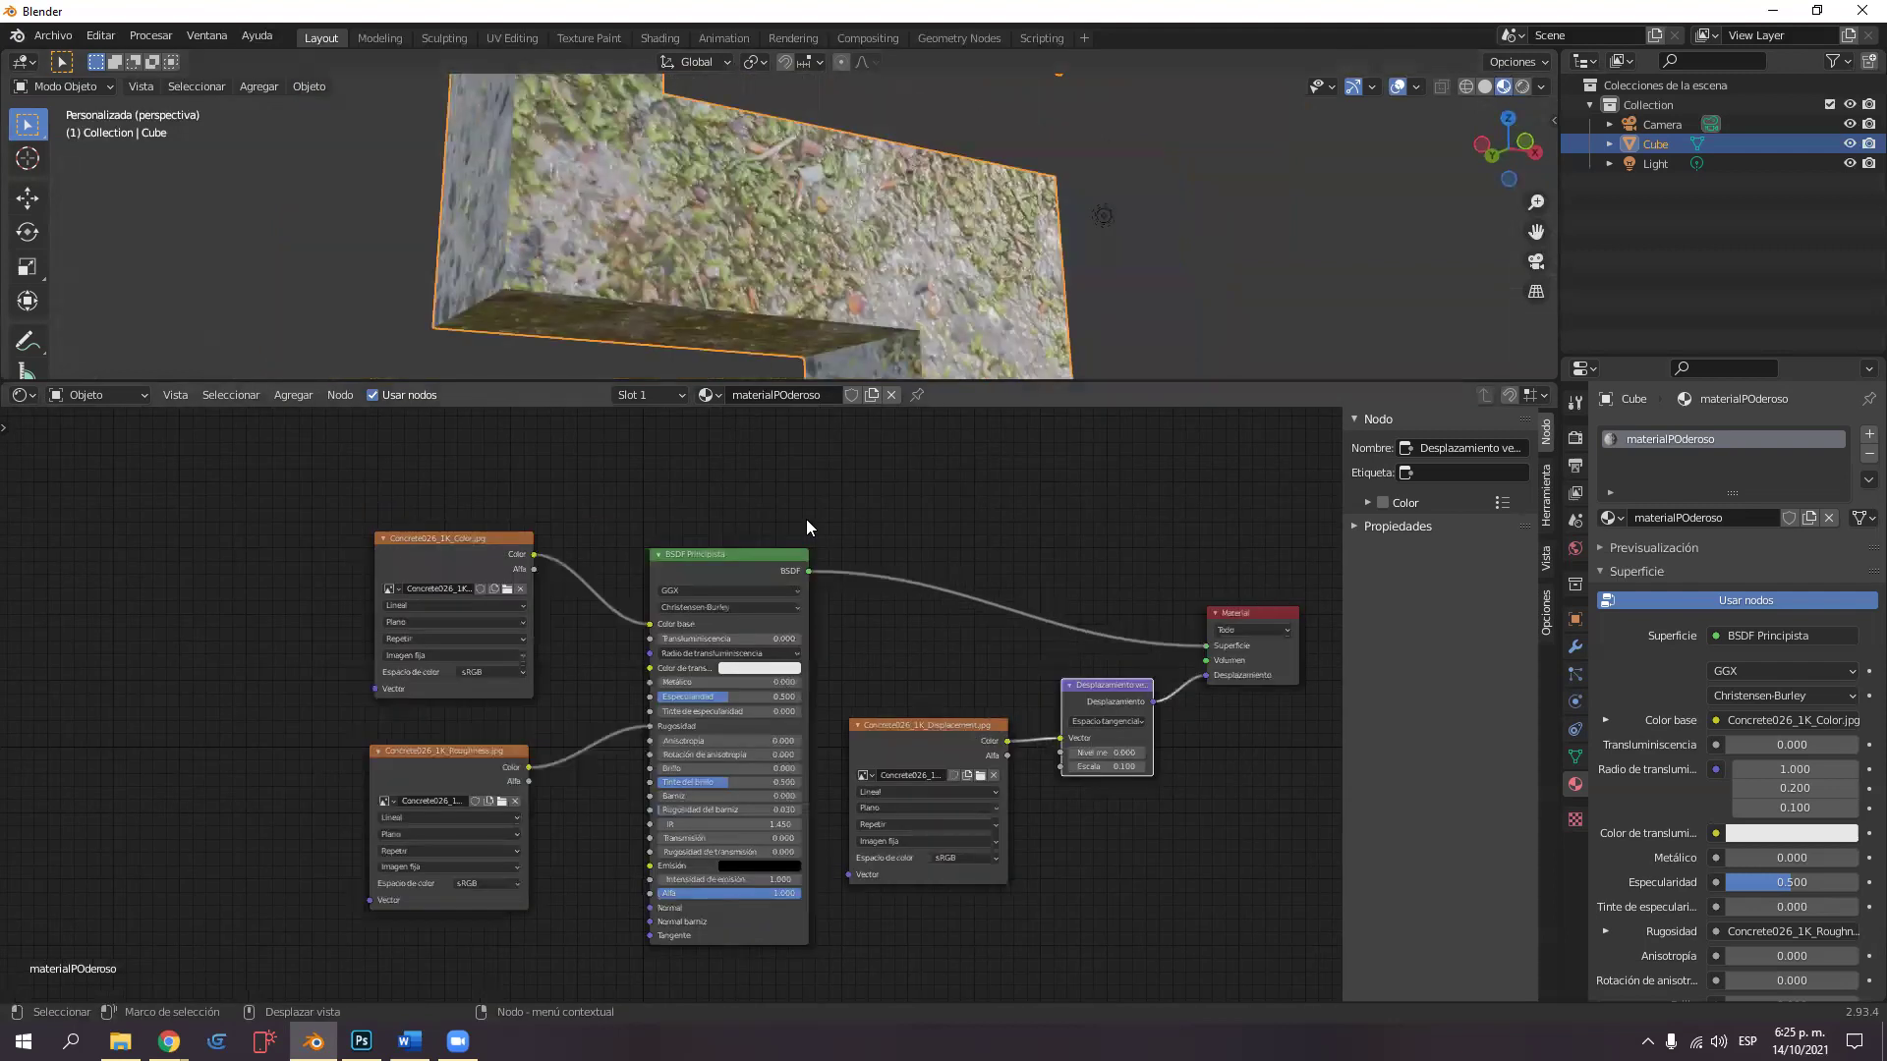
{"action": "left_click", "coordinate": [513, 37]}
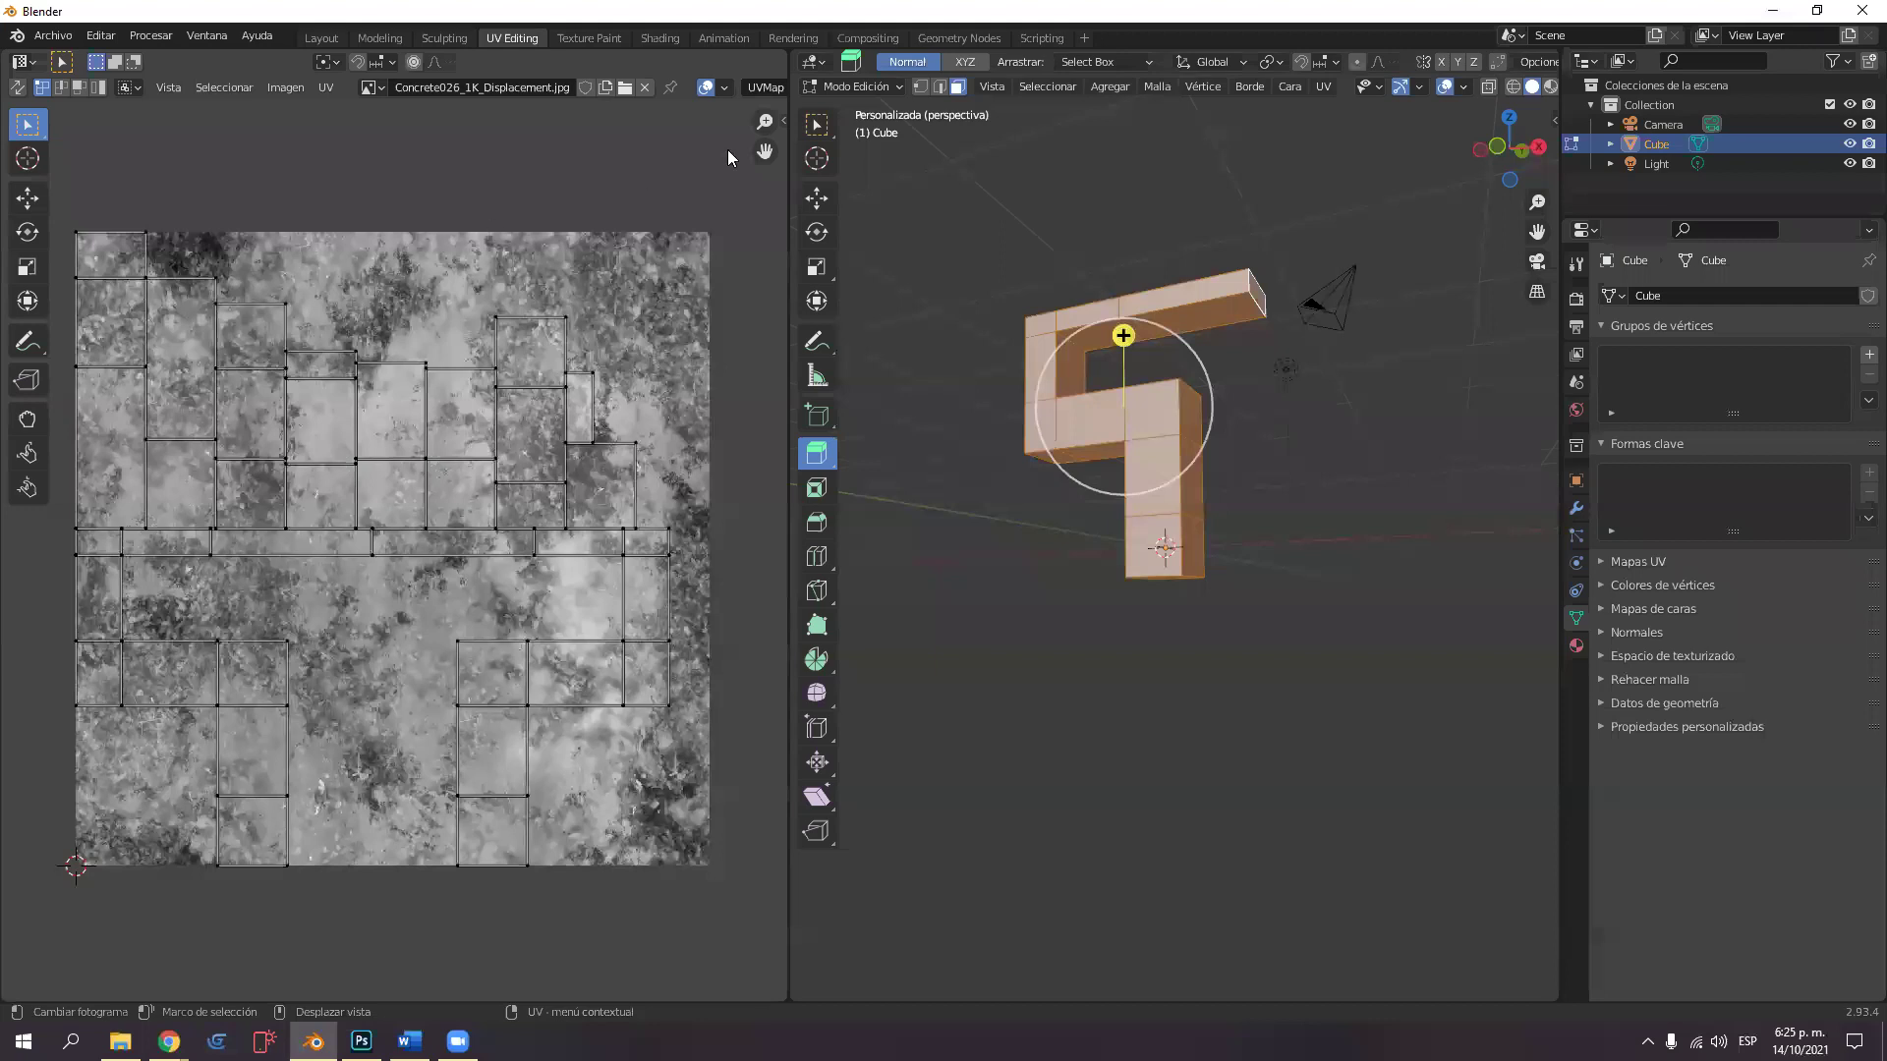
{"action": "left_click", "coordinate": [321, 37]}
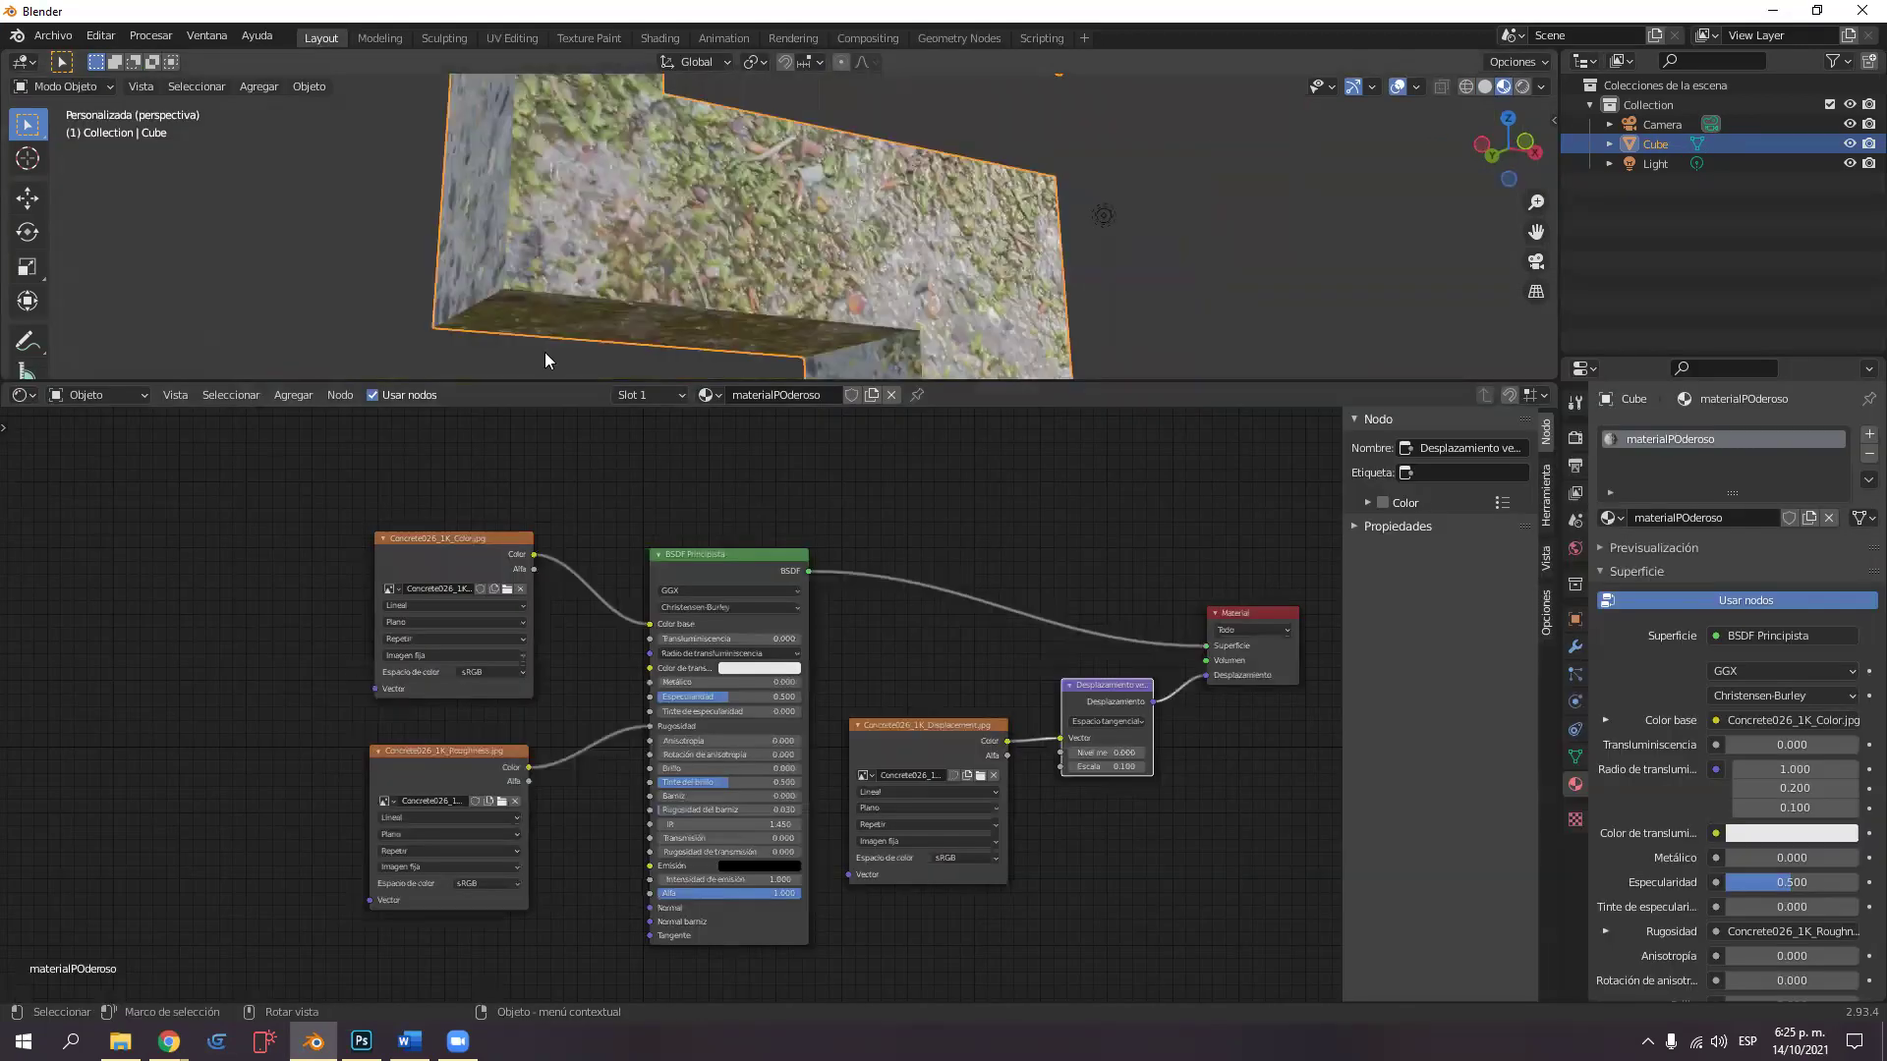
Make room in the node tree and add a UV Map node ahead of the image textures.
{"action": "middle_click_drag", "start_coordinate": [446, 640], "coordinate": [478, 646]}
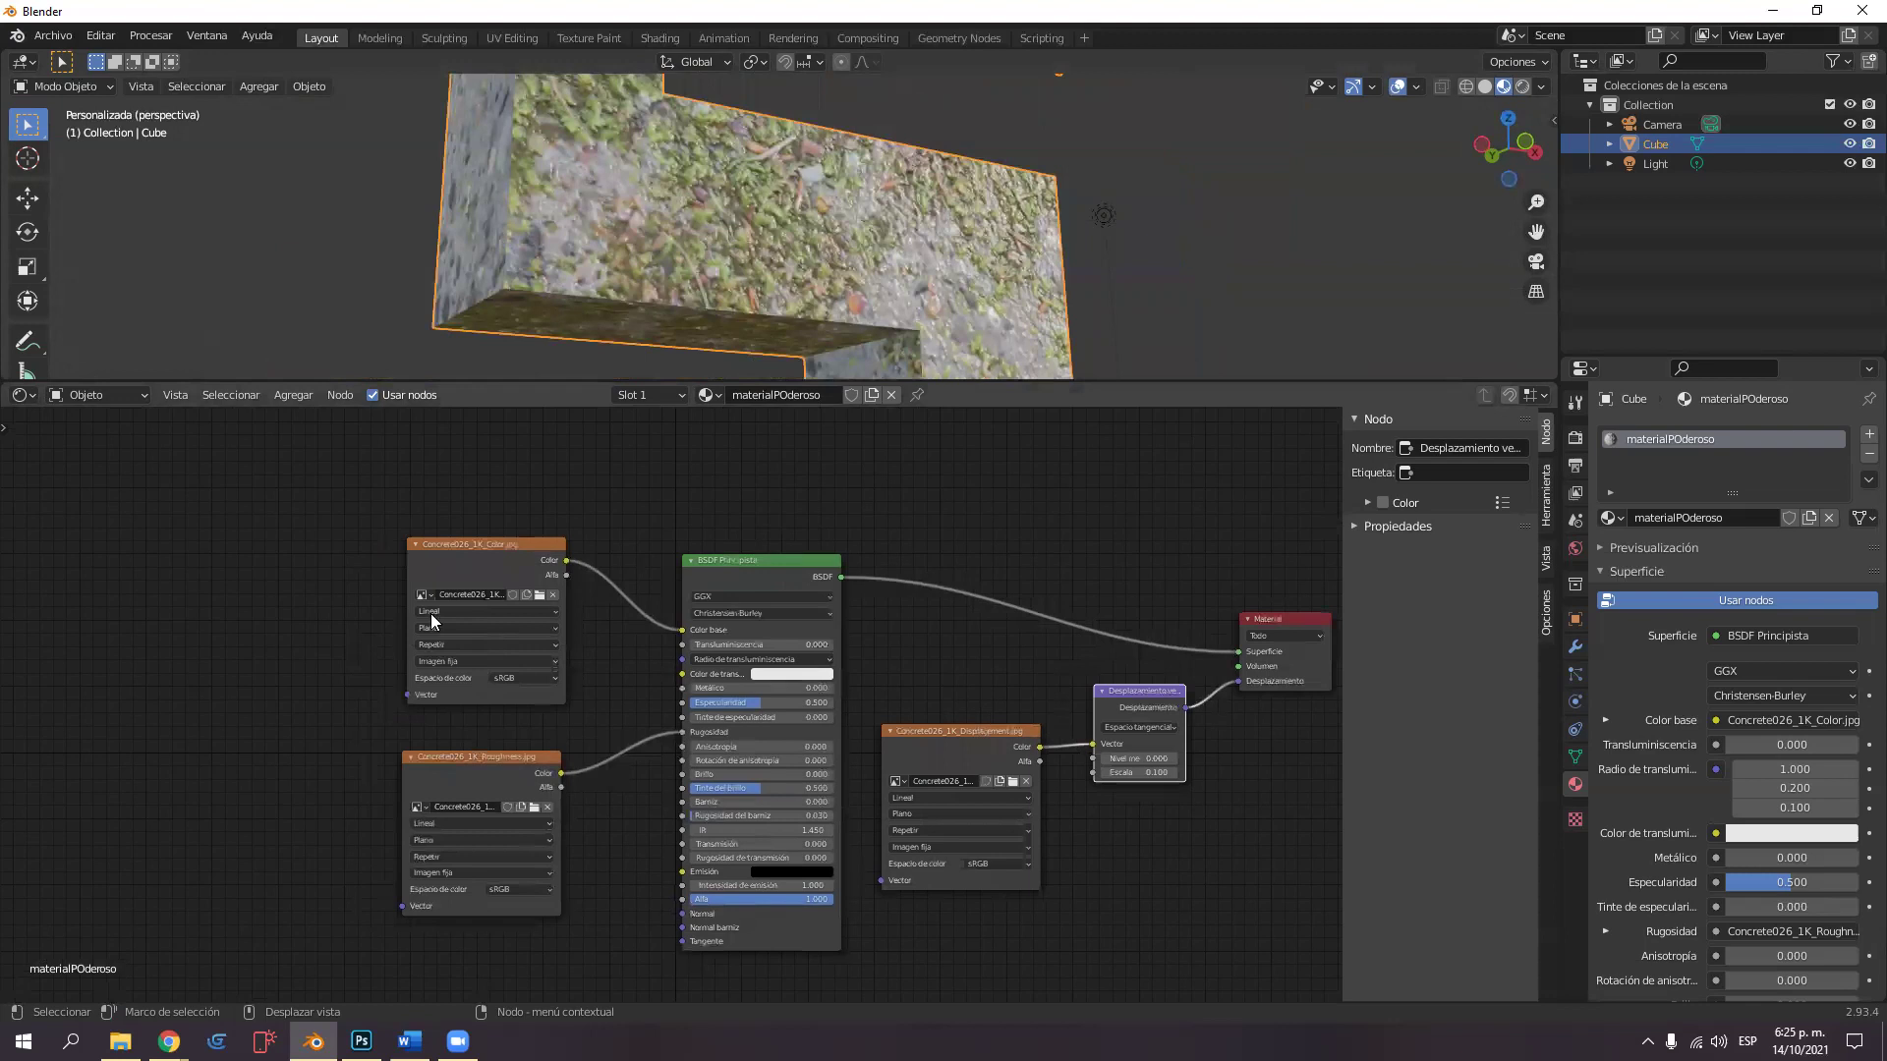
{"action": "scroll", "coordinate": [430, 613], "scroll_direction": "left", "scroll_amount": 4, "text": "ctrl"}
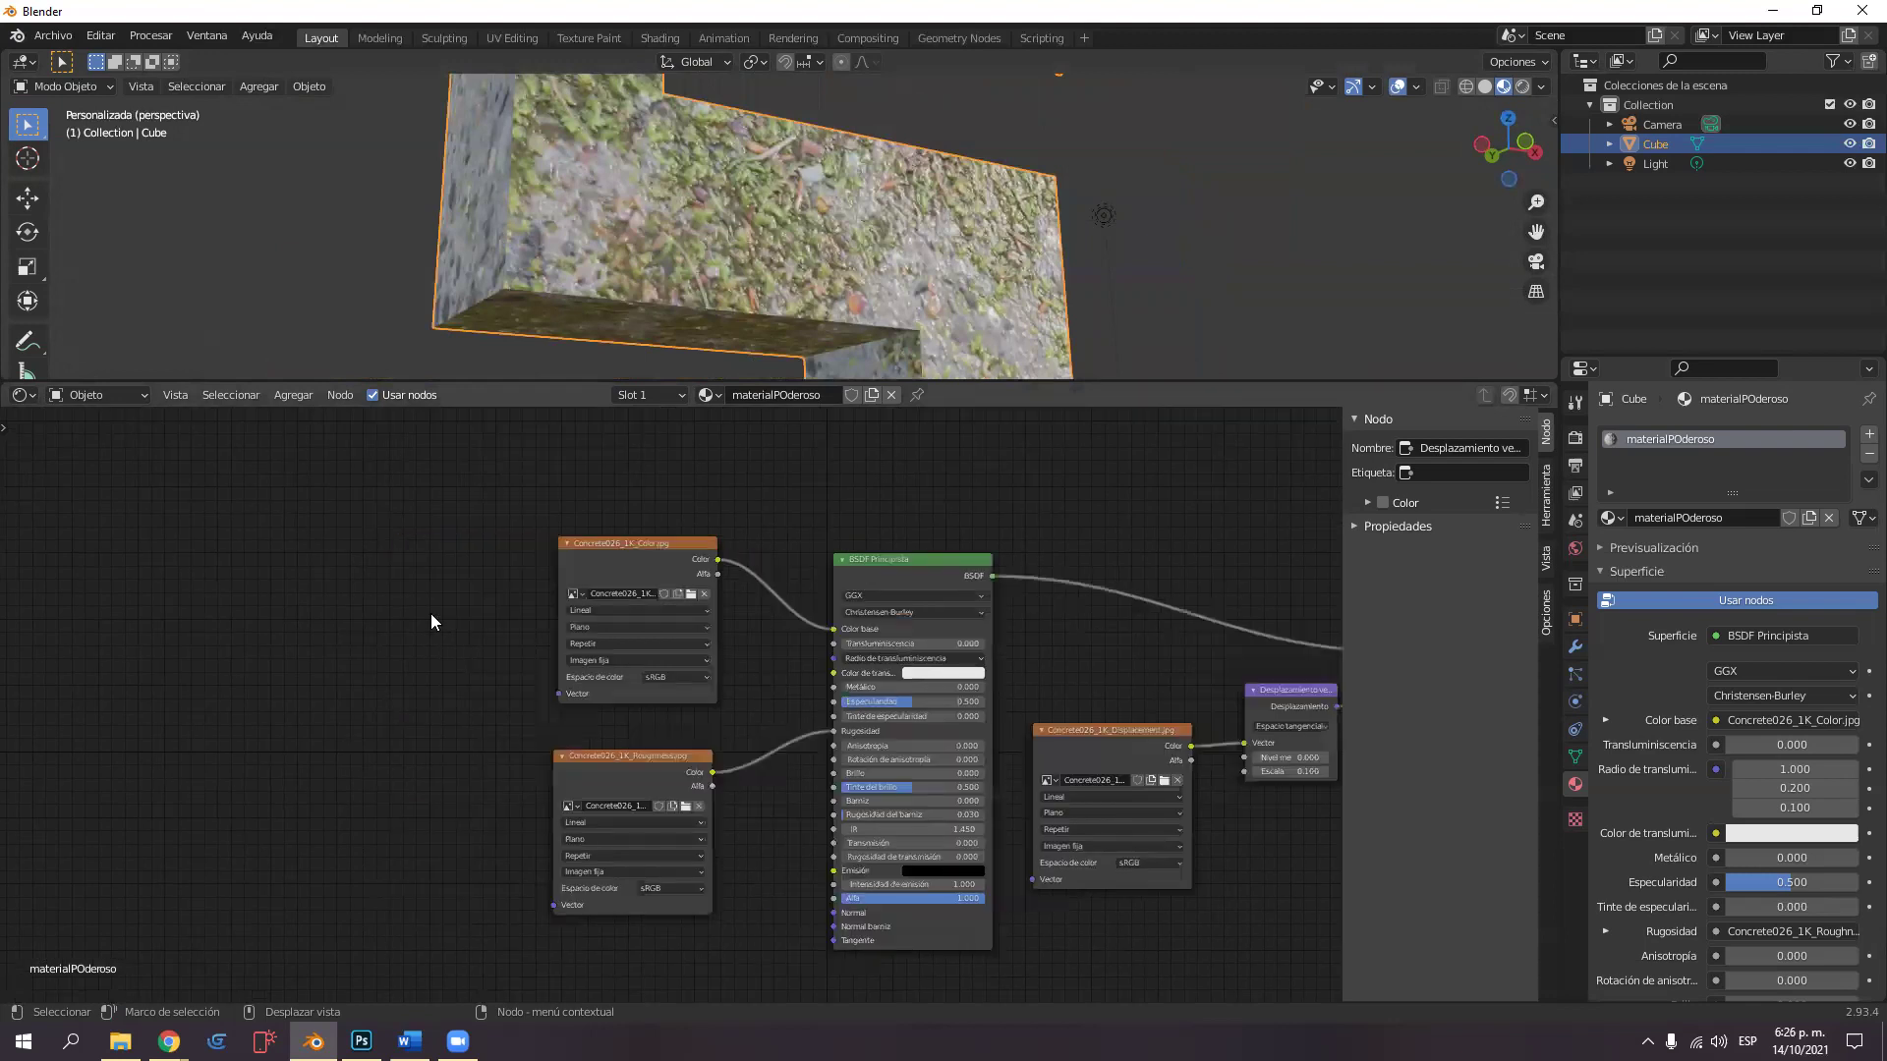
{"action": "key", "text": "shift+a"}
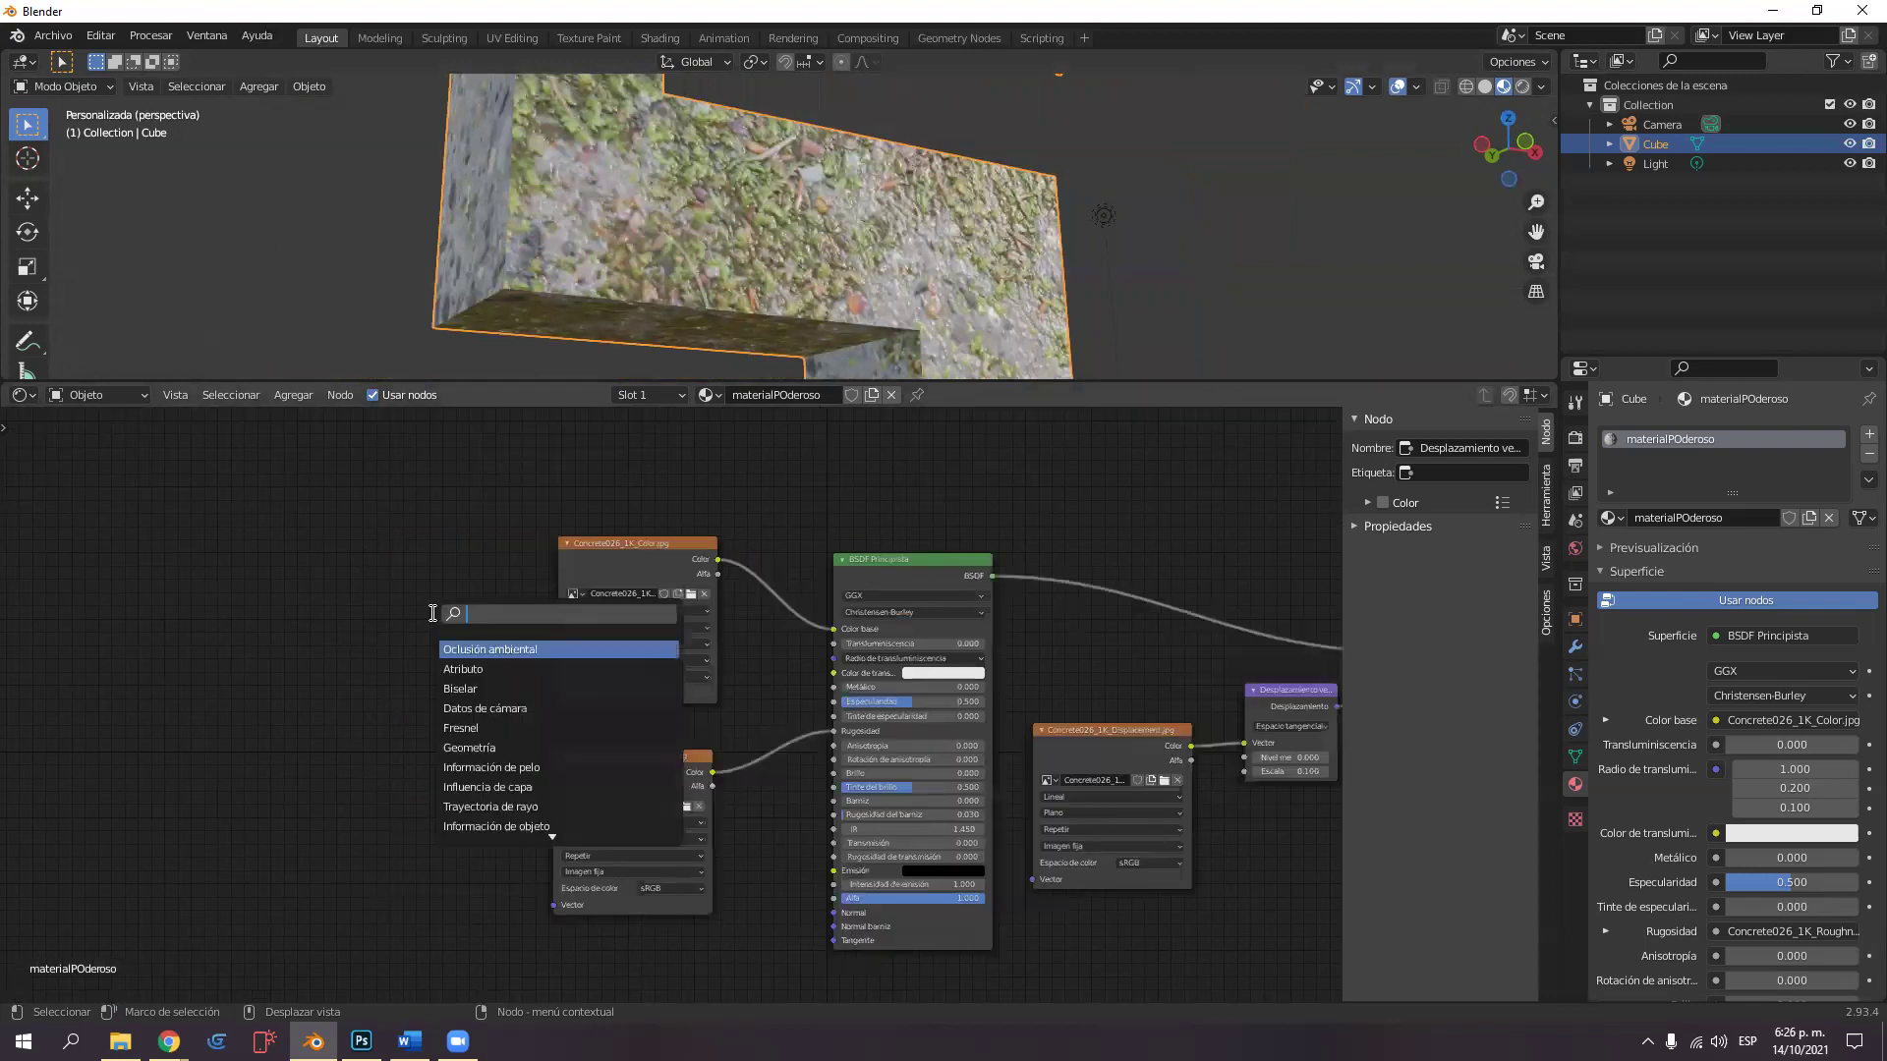
{"action": "type", "text": "uv"}
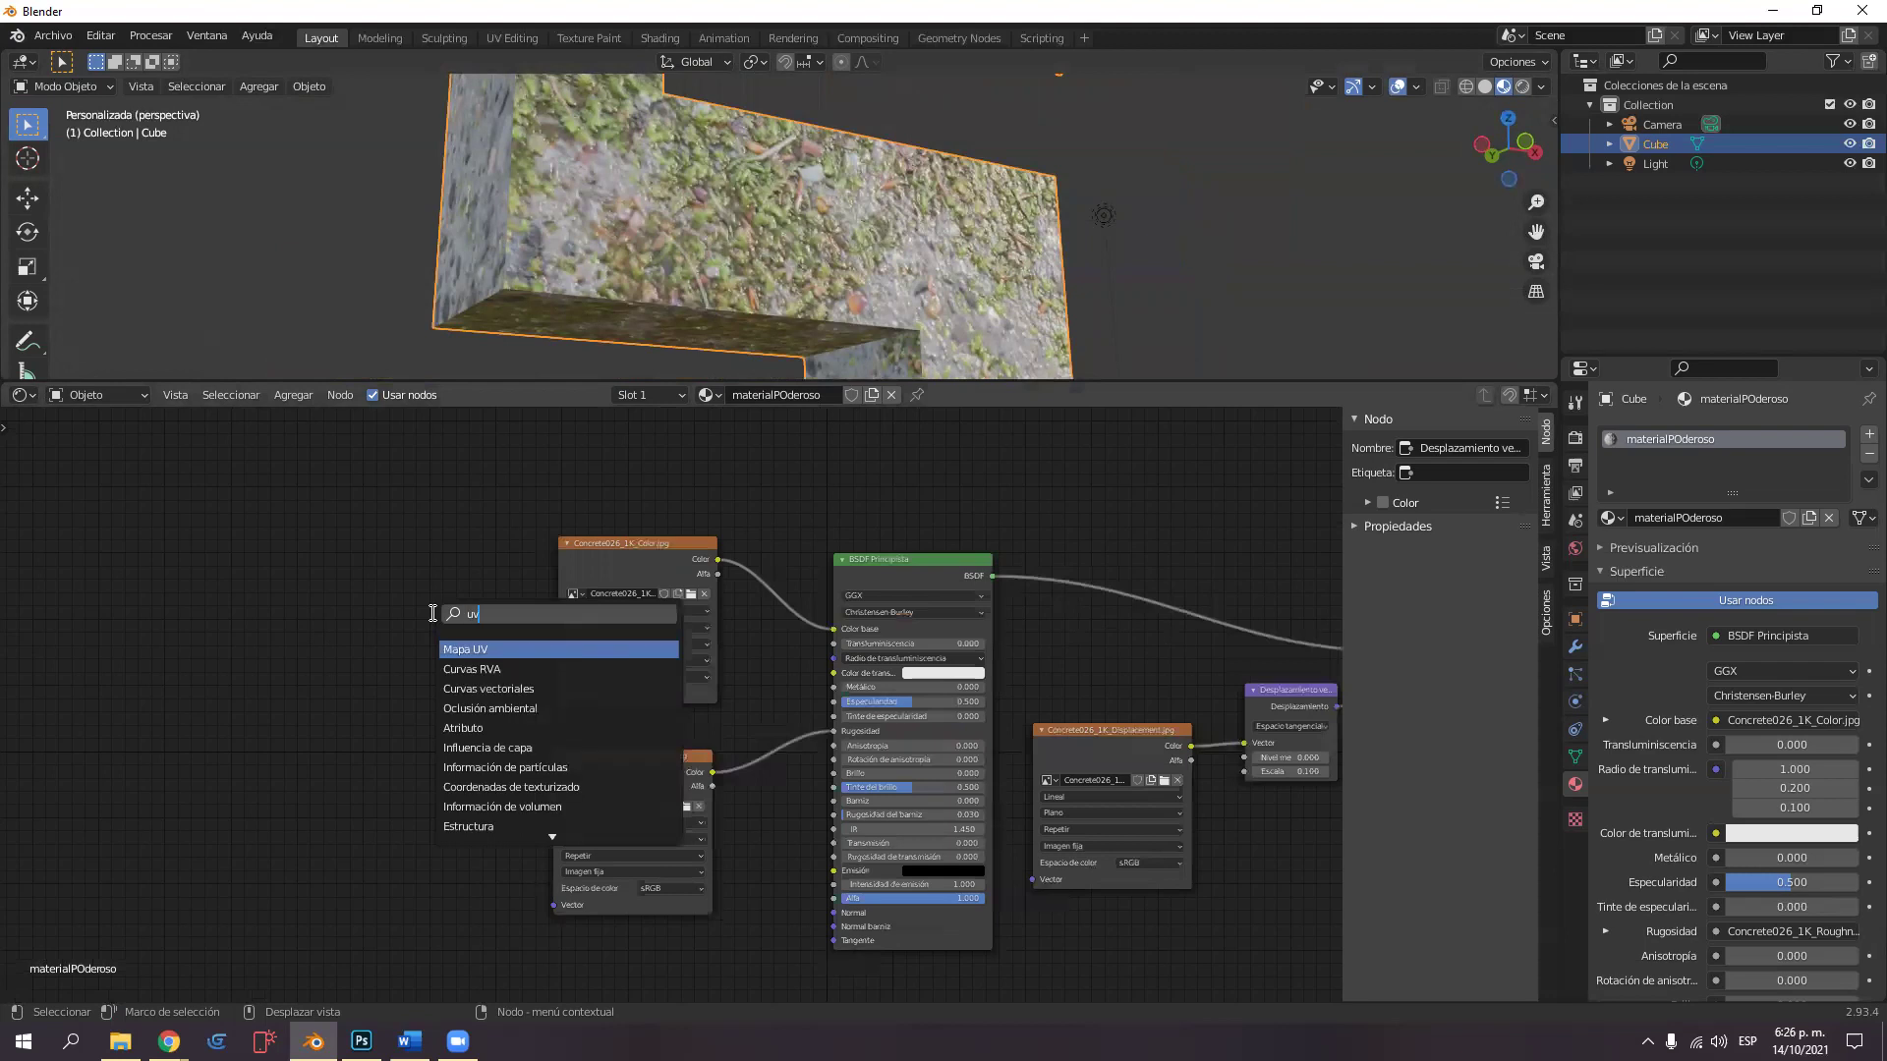
{"action": "left_click", "coordinate": [486, 650]}
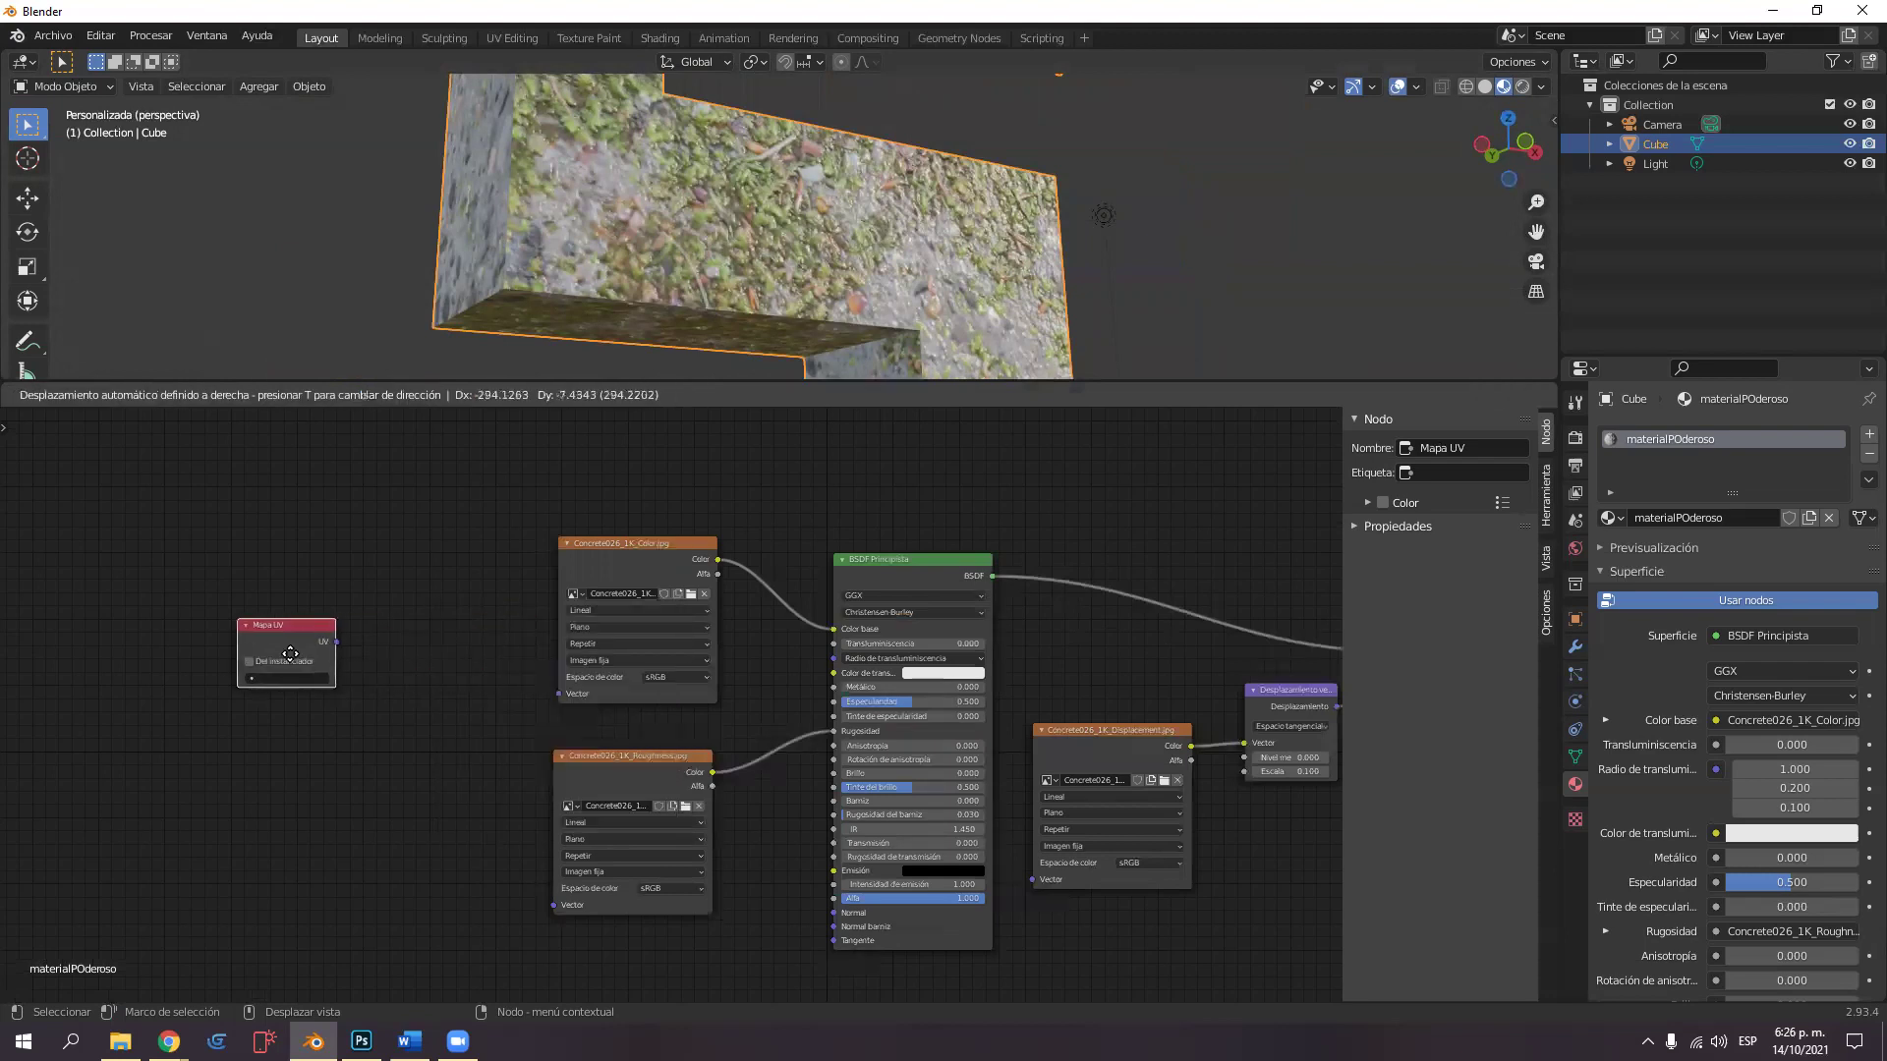
{"action": "left_click", "coordinate": [289, 654]}
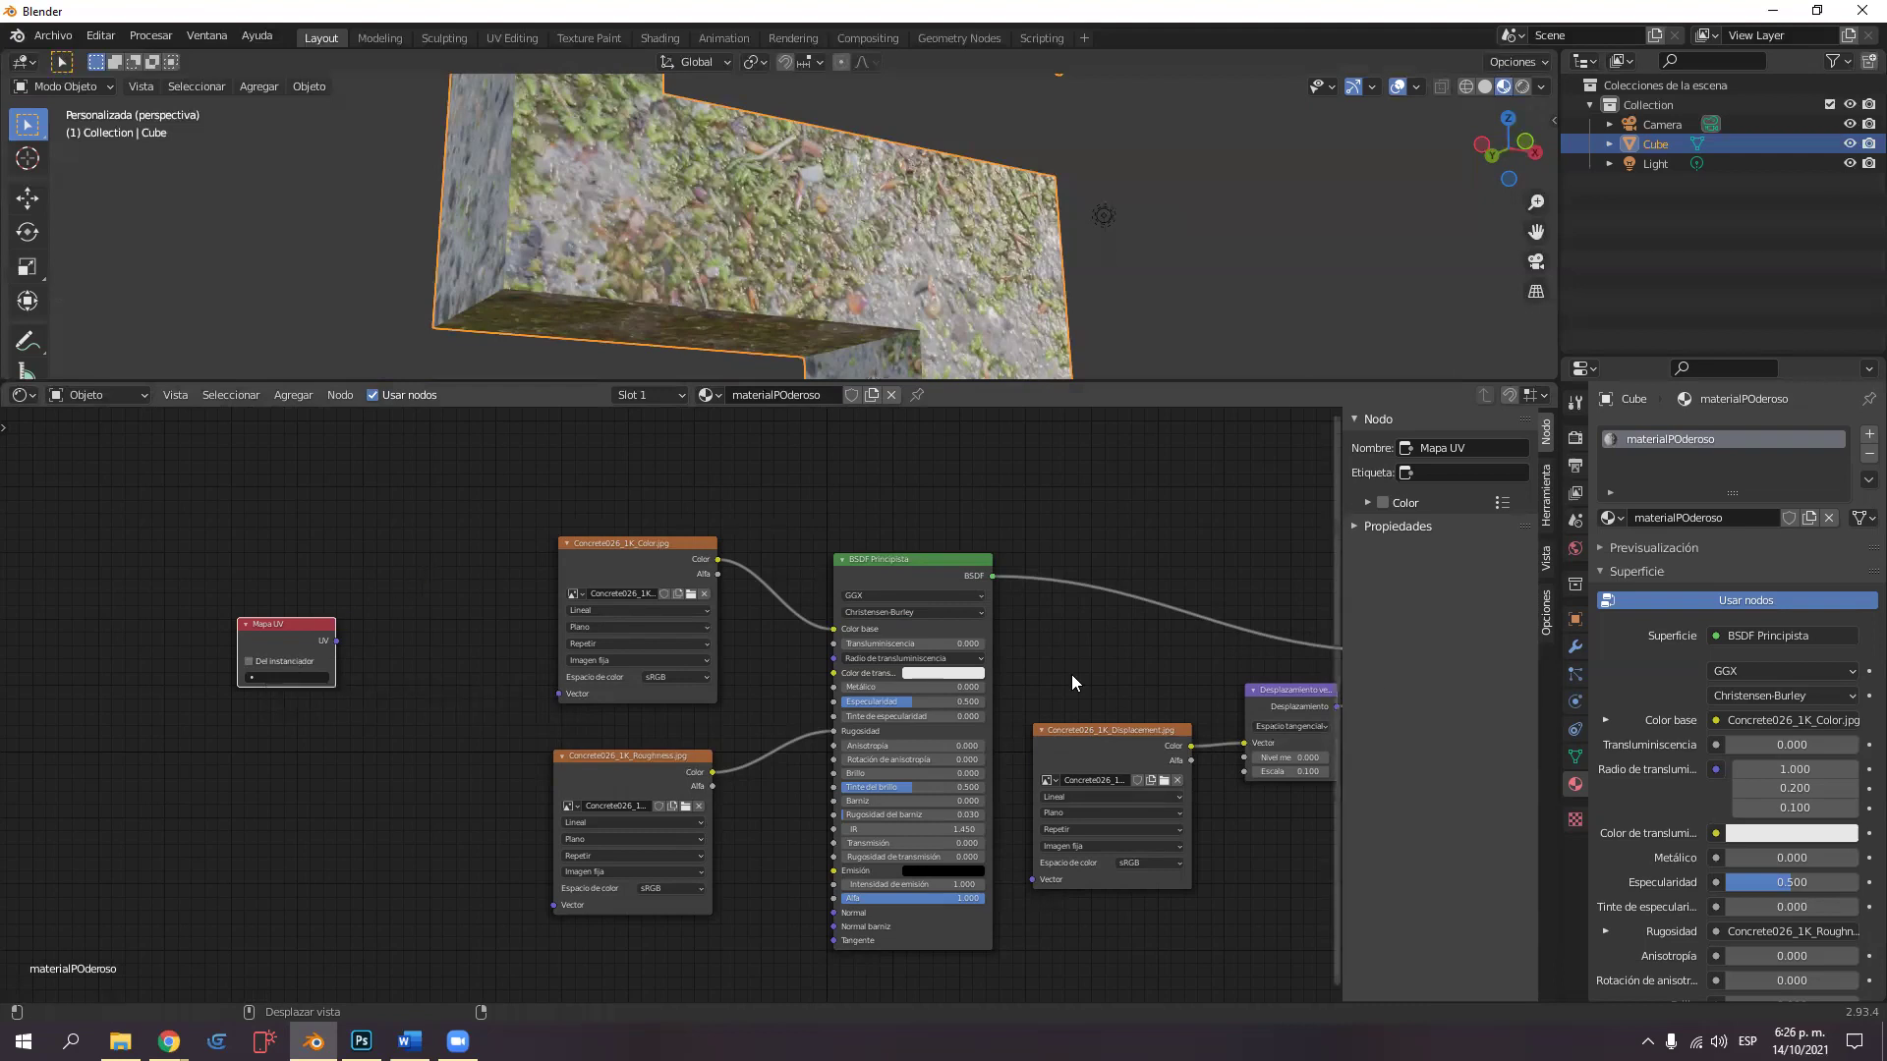
Add a Mapping node between the UV Map node and the image textures.
{"action": "left_click", "coordinate": [382, 578]}
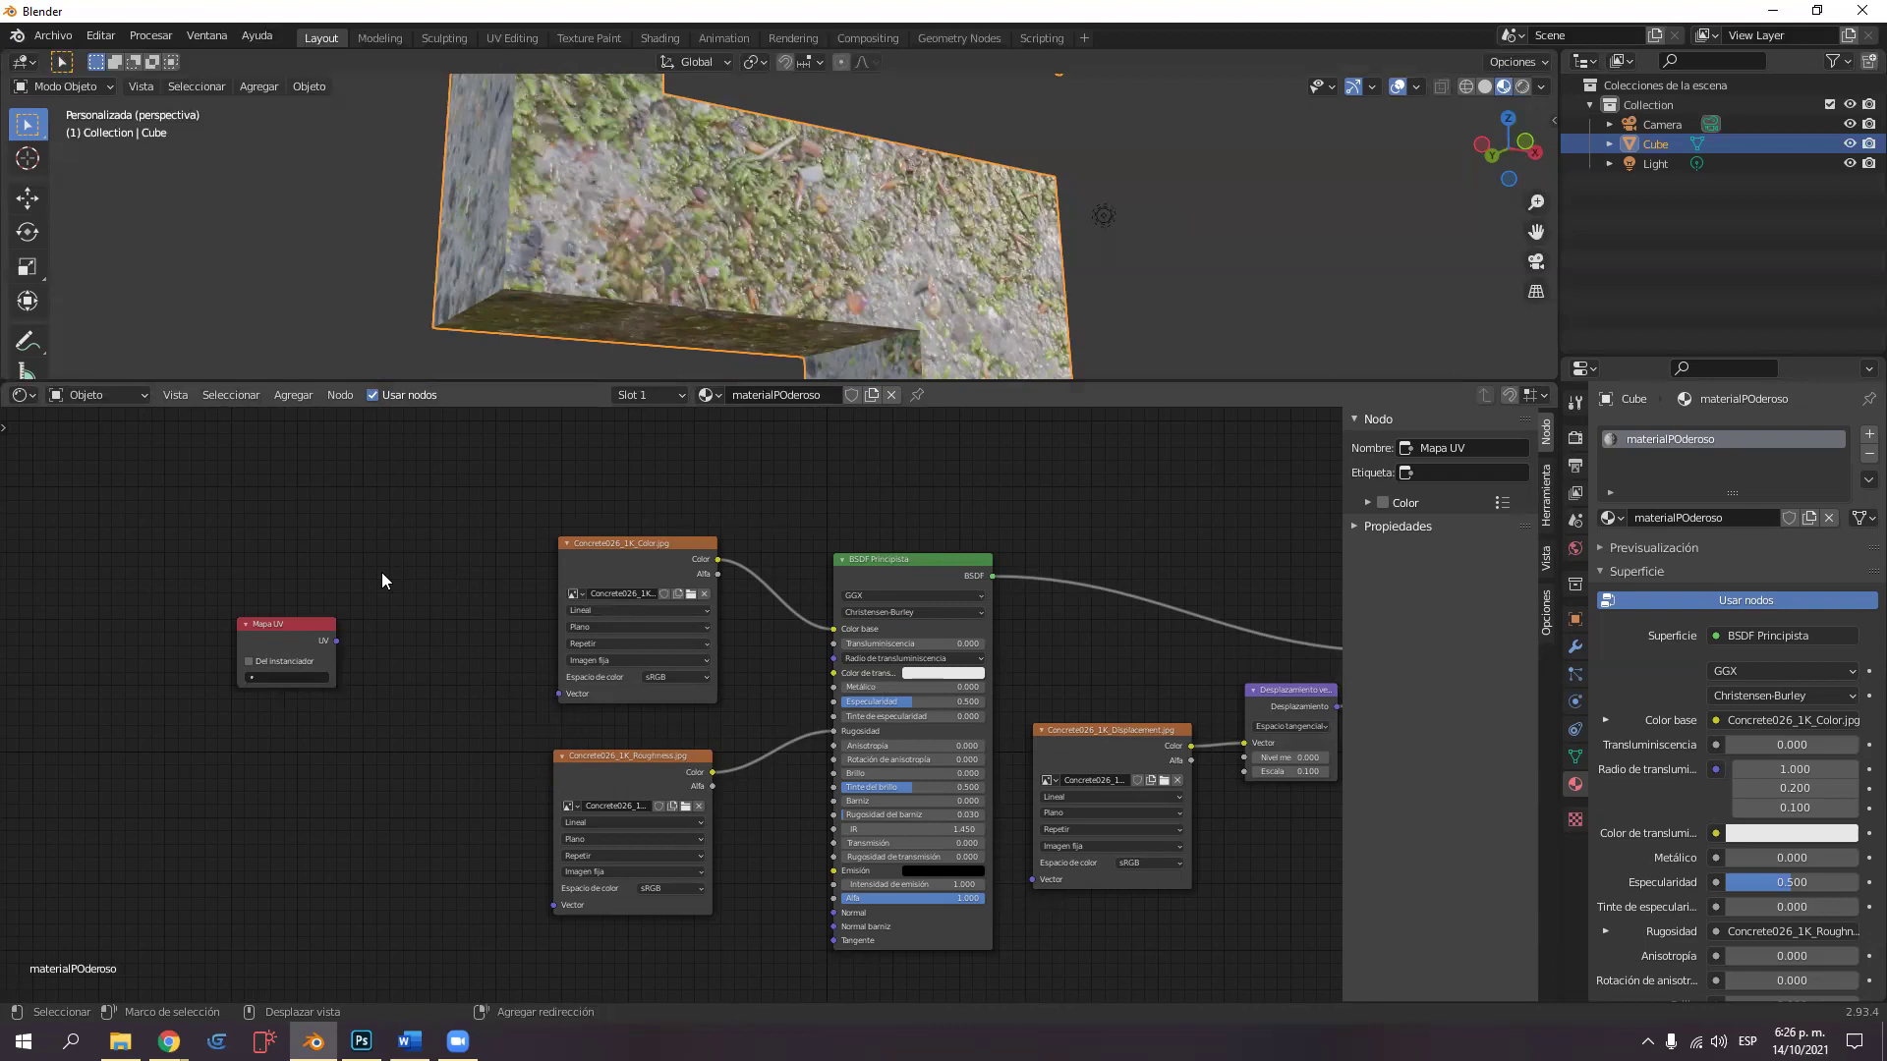
{"action": "key", "text": "shift+a"}
{"action": "left_click", "coordinate": [381, 573]}
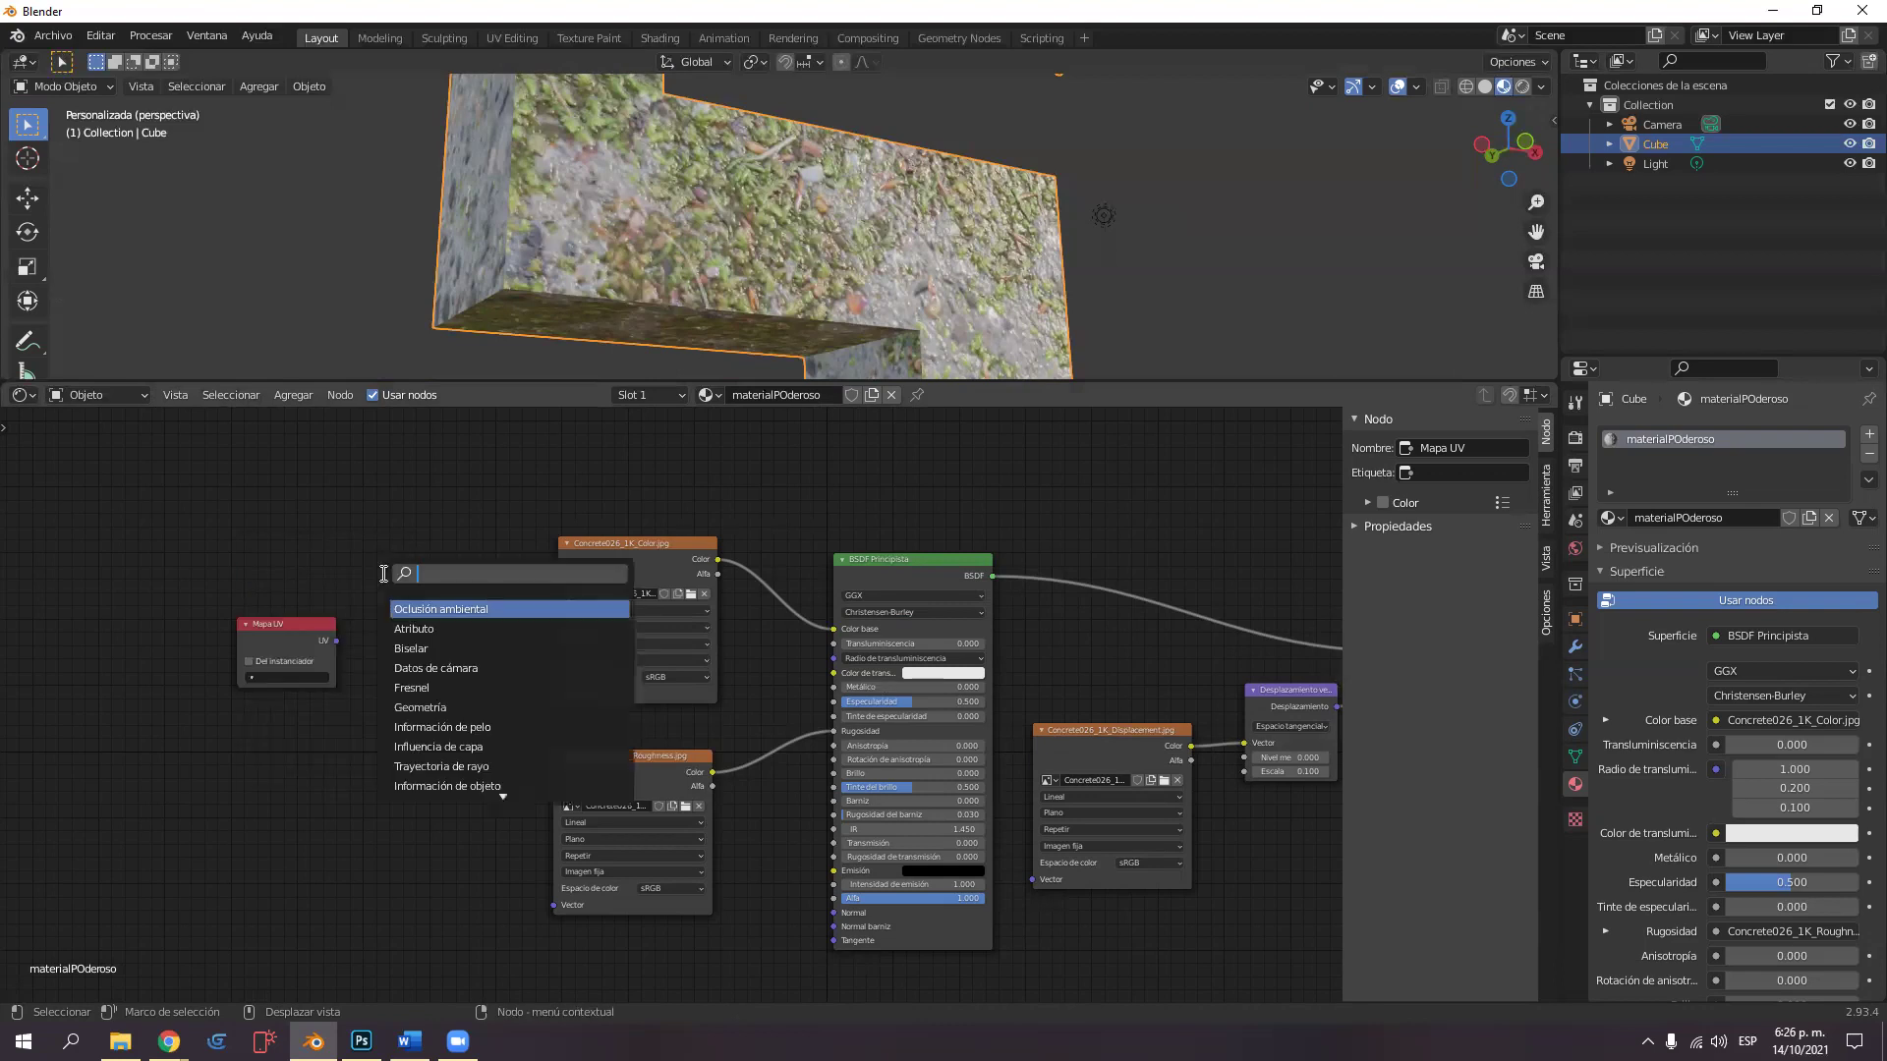
{"action": "type", "text": "map"}
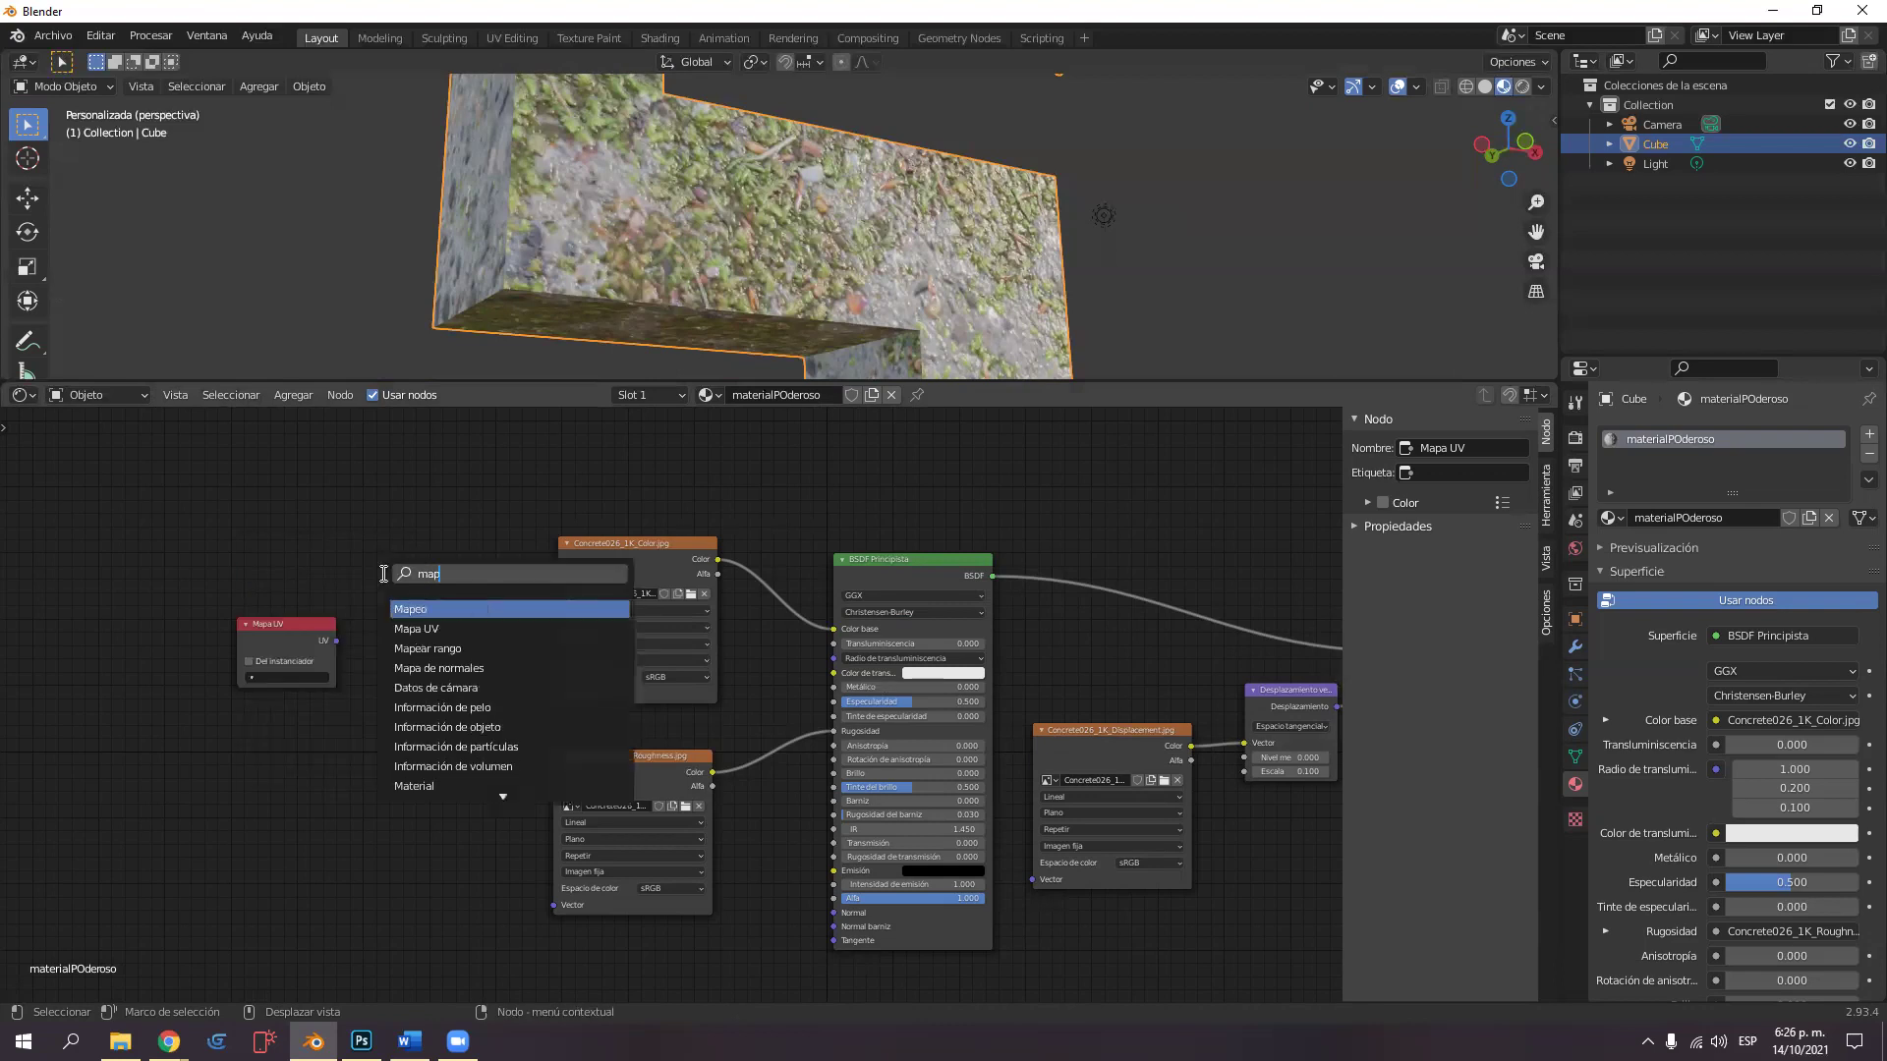
{"action": "left_click", "coordinate": [413, 610]}
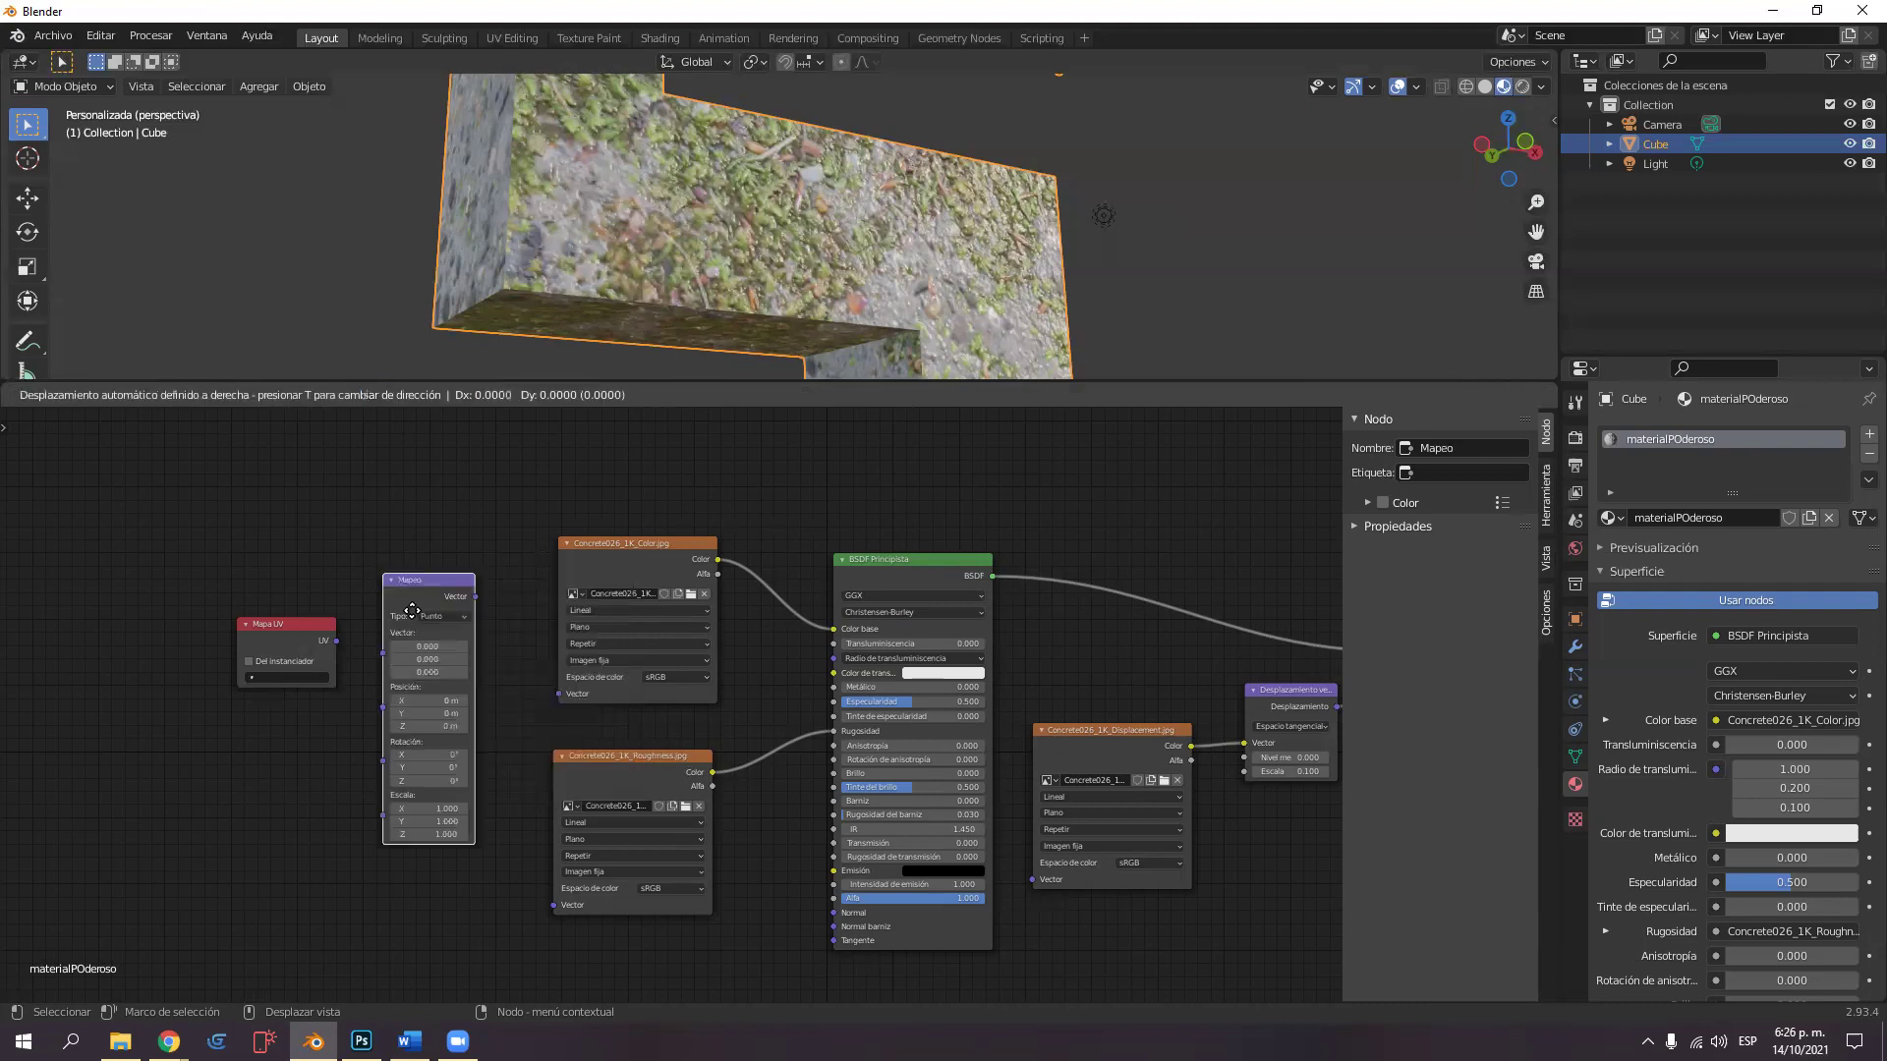
{"action": "left_click", "coordinate": [424, 562]}
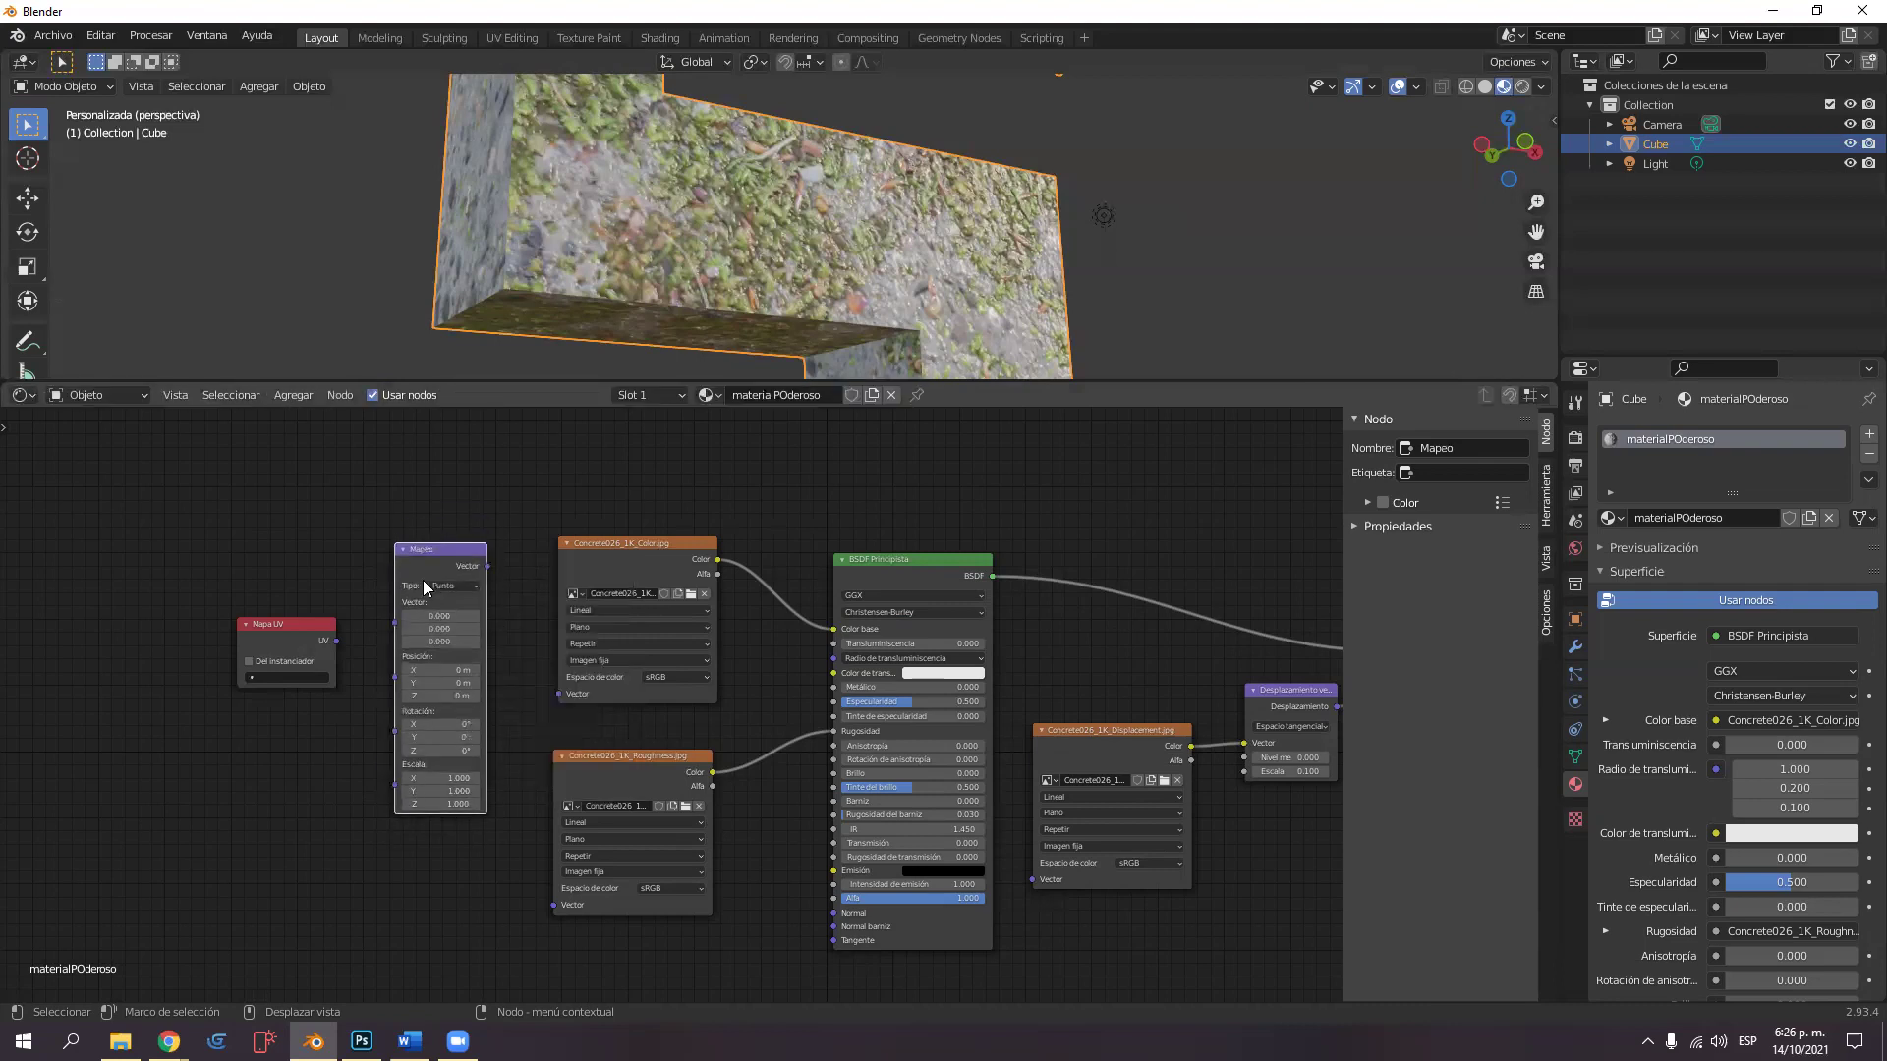
Connect the UV Map to the Mapping node's vector input and the Mapping output to the vector inputs of all three image textures.
{"action": "scroll", "coordinate": [432, 653], "scroll_direction": "up", "scroll_amount": 1}
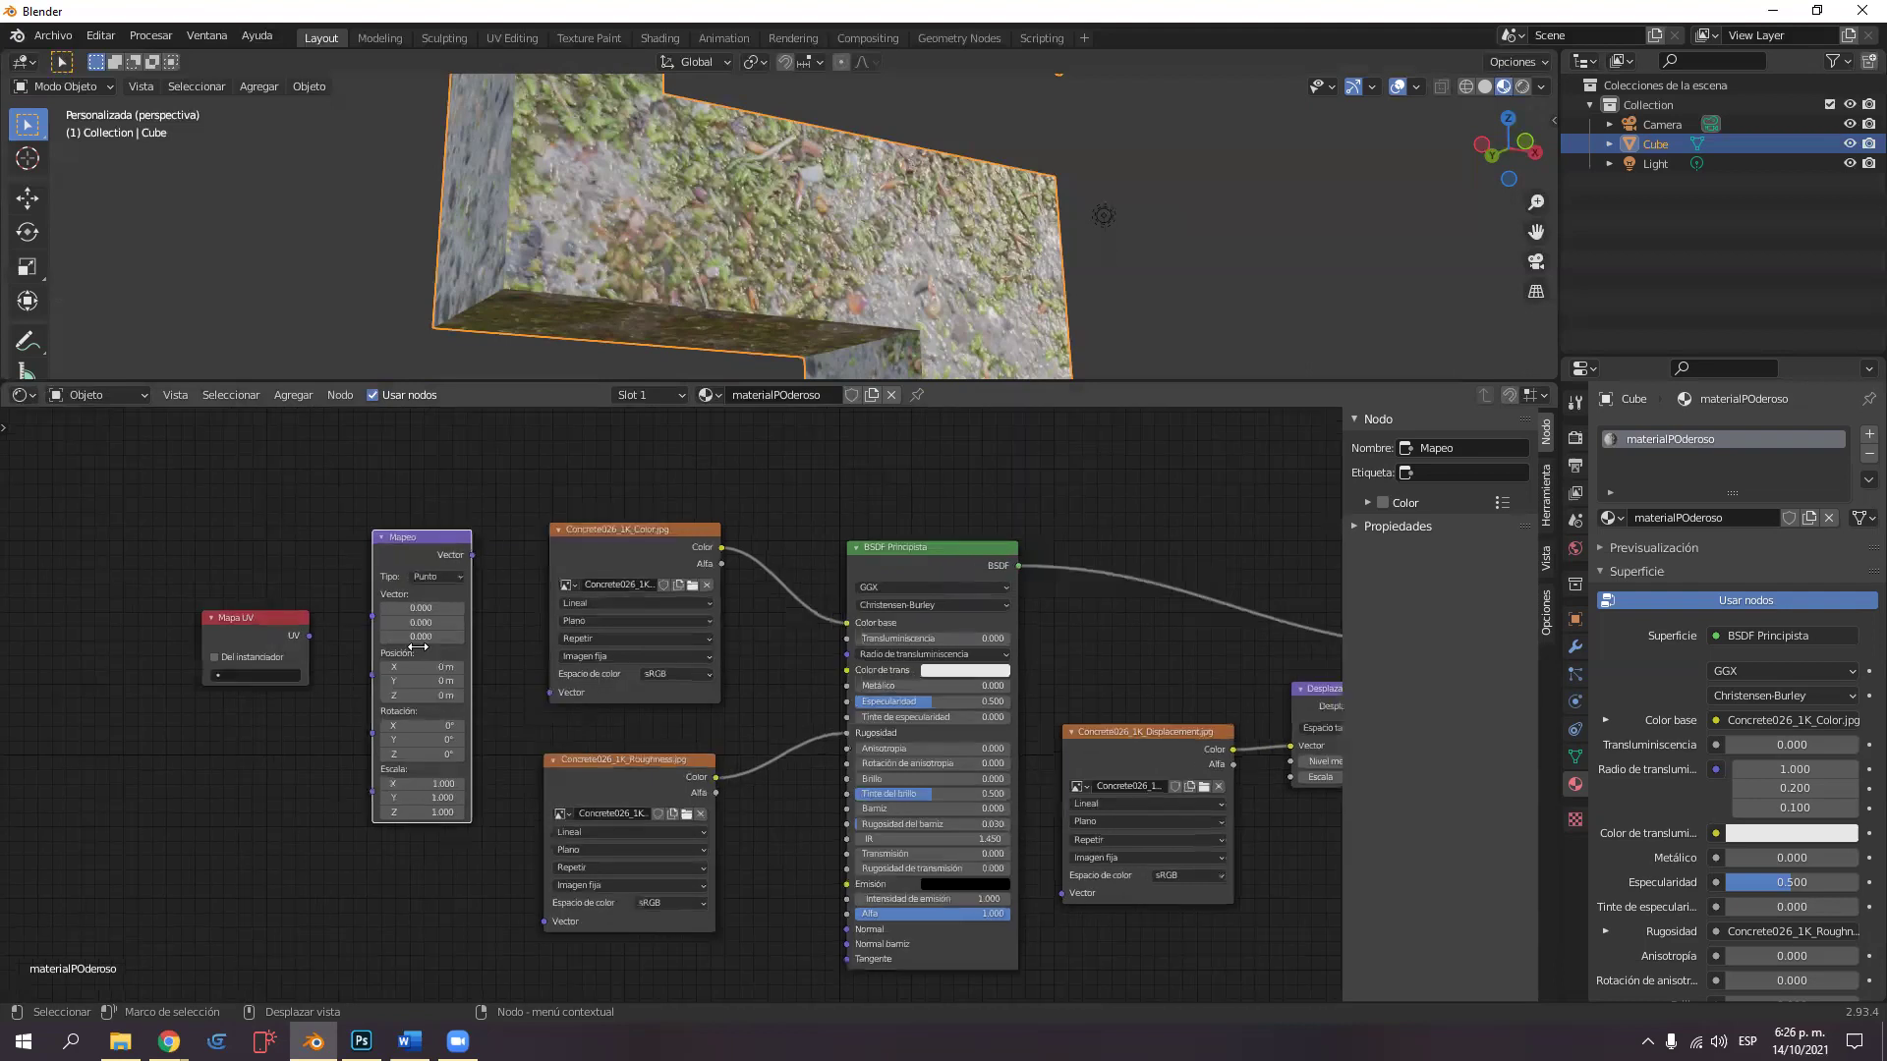
{"action": "scroll", "coordinate": [274, 618], "scroll_direction": "up", "scroll_amount": 1}
{"action": "left_click_drag", "start_coordinate": [214, 617], "coordinate": [294, 604]}
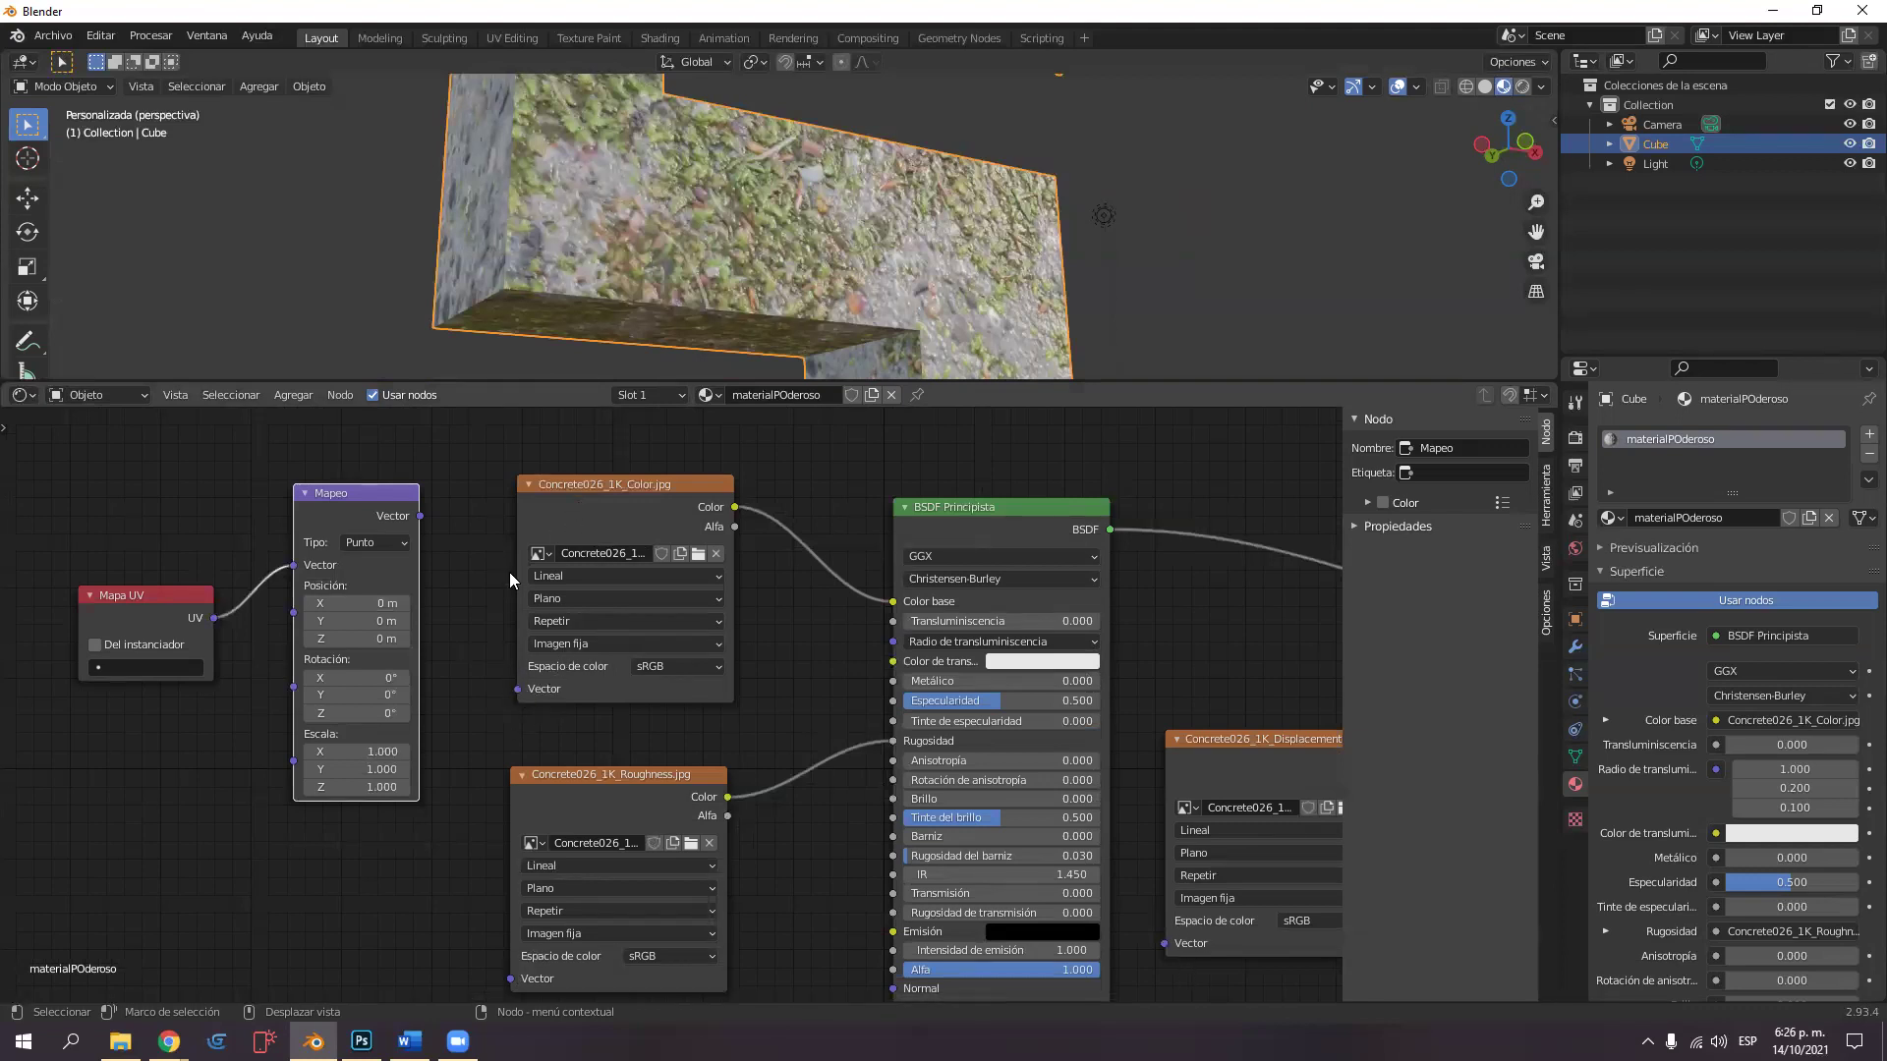
{"action": "left_click_drag", "start_coordinate": [419, 515], "coordinate": [1166, 943]}
{"action": "left_click_drag", "start_coordinate": [419, 515], "coordinate": [506, 979]}
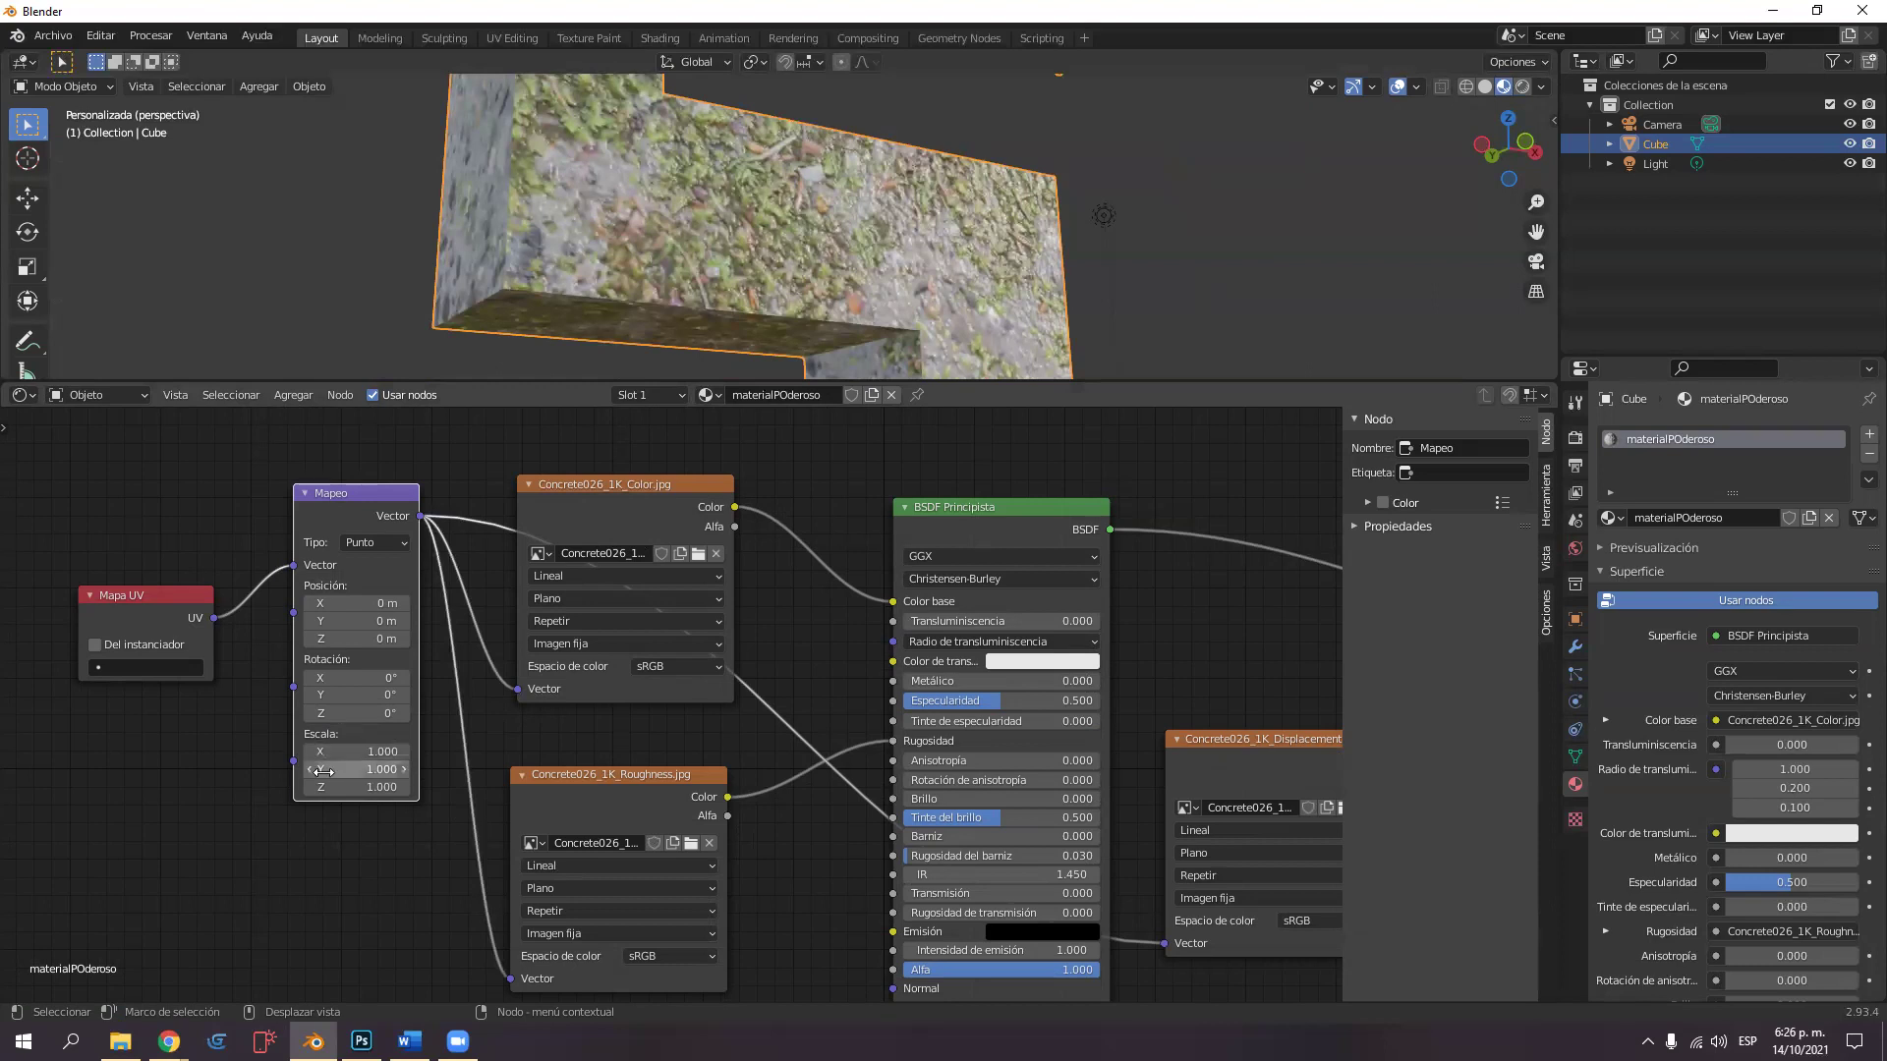
Set the Mapping node's scale to 5.000 in X and Y.
{"action": "left_click", "coordinate": [383, 752]}
{"action": "type", "text": "1.0"}
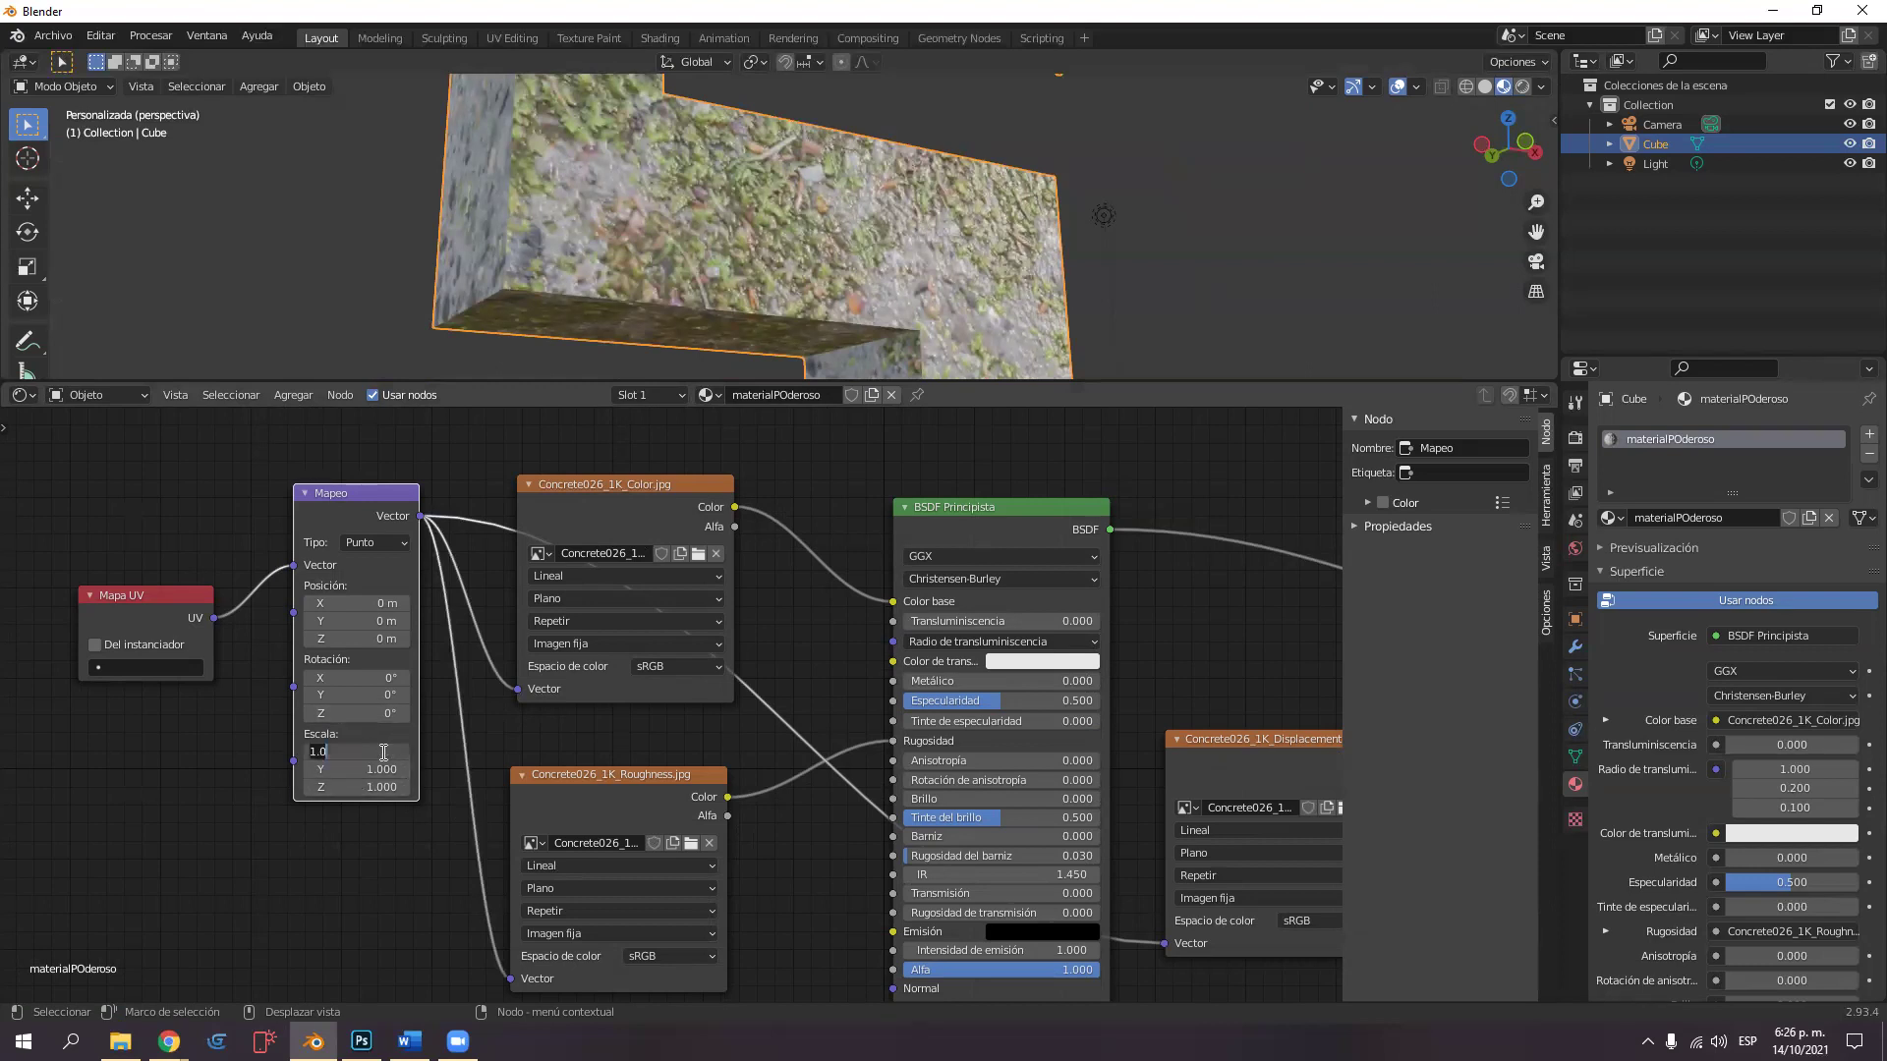
{"action": "type", "text": "5"}
{"action": "left_click", "coordinate": [371, 770]}
{"action": "type", "text": "5"}
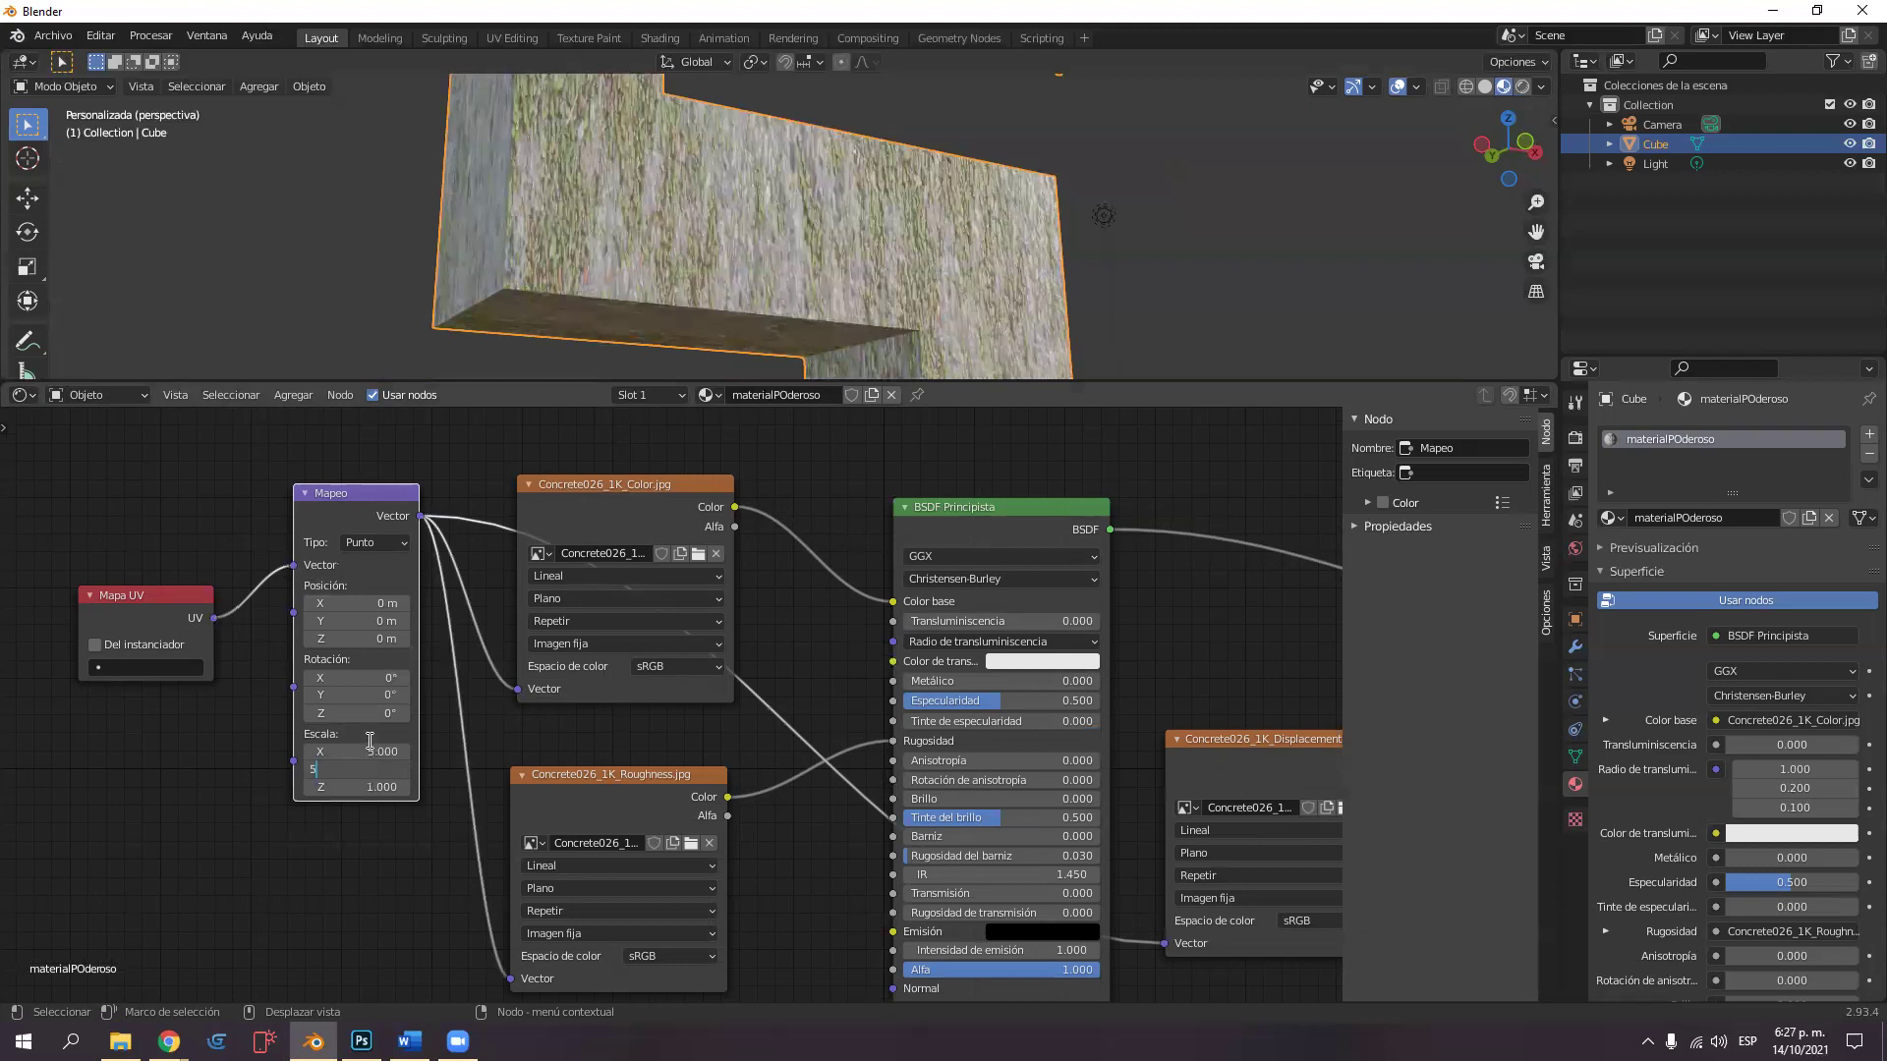
{"action": "key", "text": "Return"}
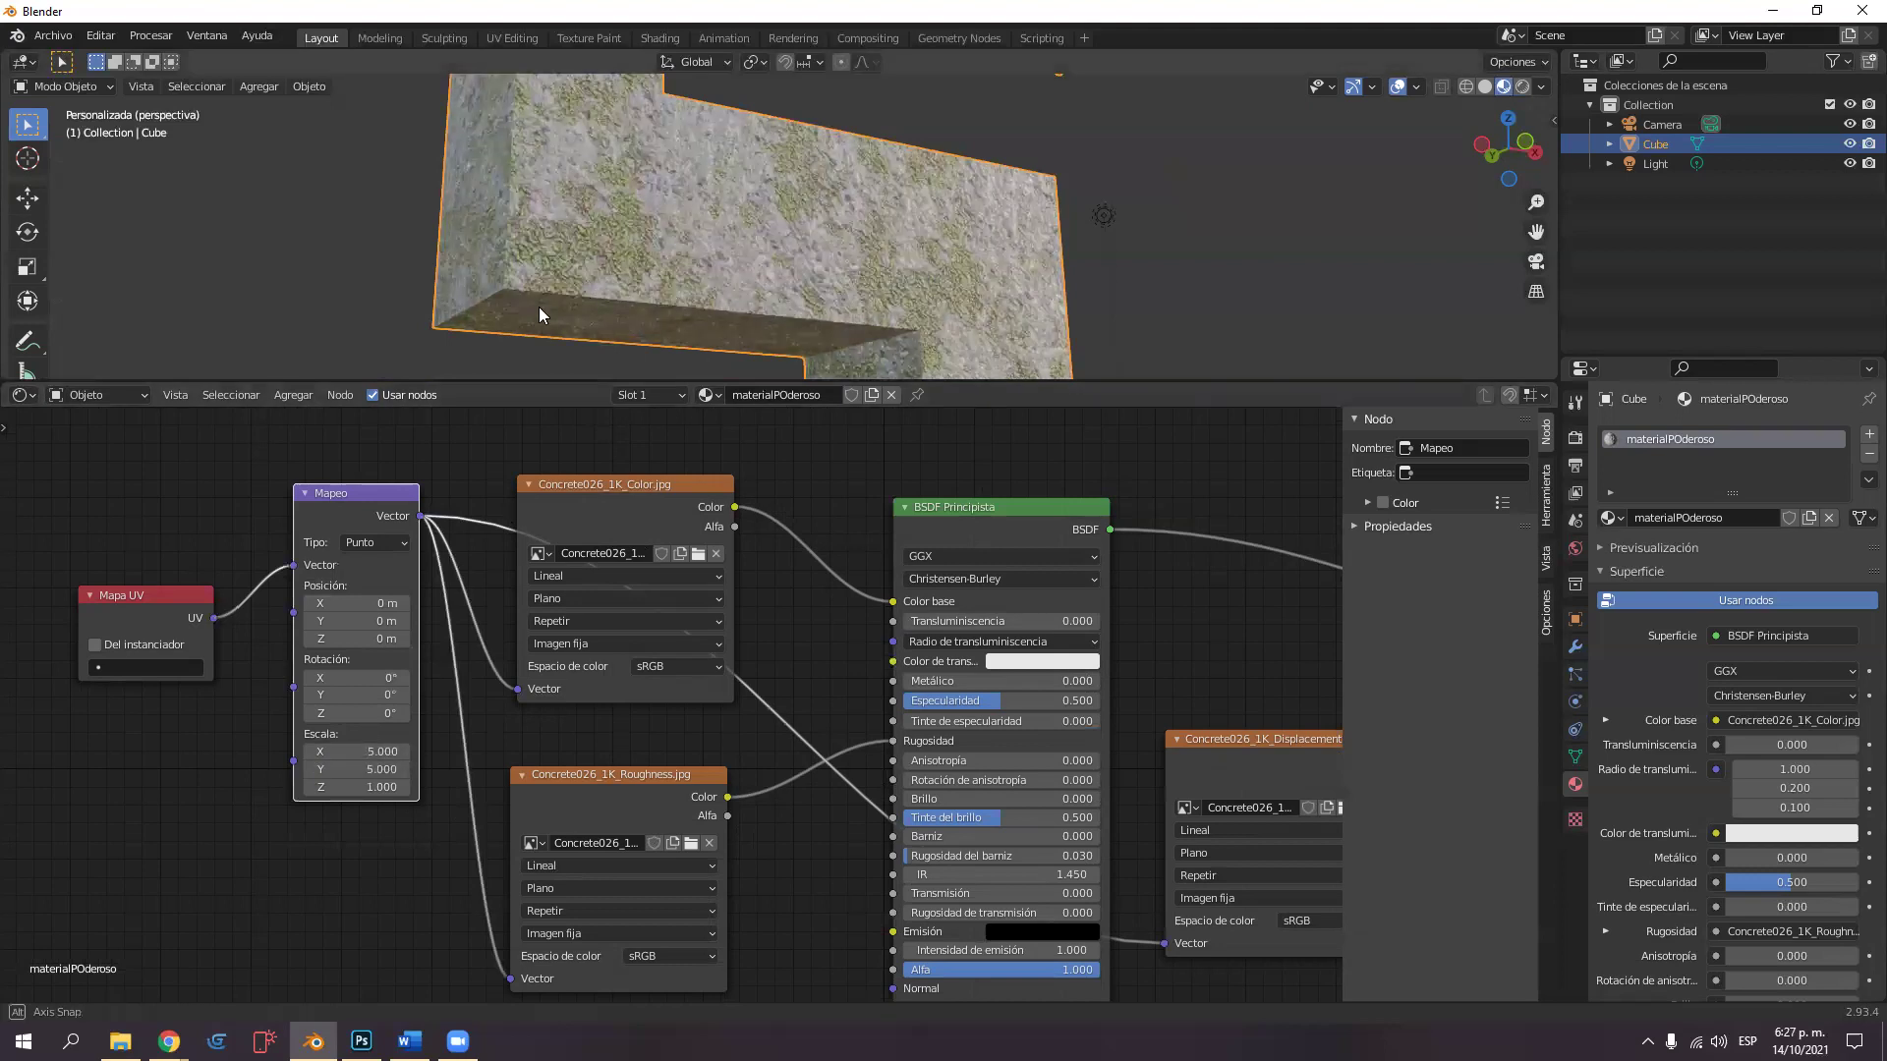
Examine the rescaled concrete texture on the shape from several angles and enlarge the 3D viewport to view the whole object.
{"action": "middle_click_drag", "start_coordinate": [547, 346], "coordinate": [700, 229]}
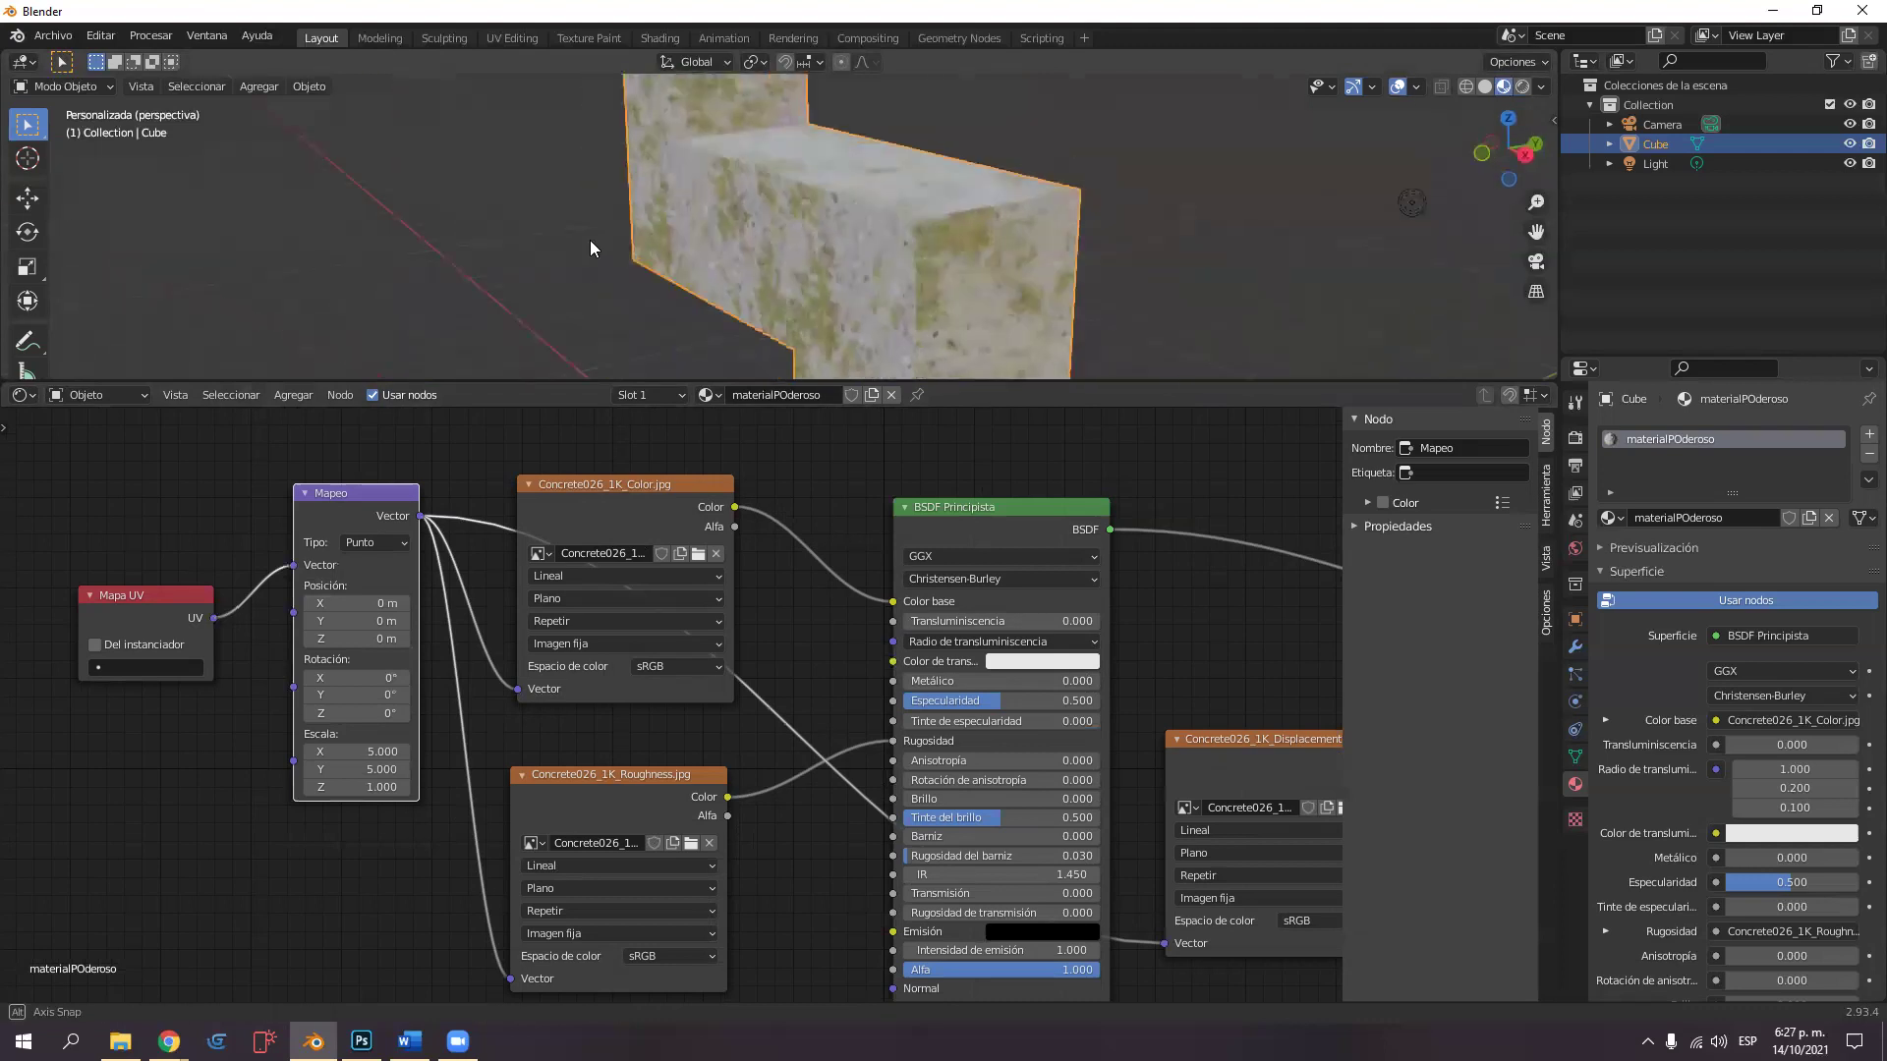
{"action": "middle_click_drag", "start_coordinate": [520, 262], "coordinate": [711, 307]}
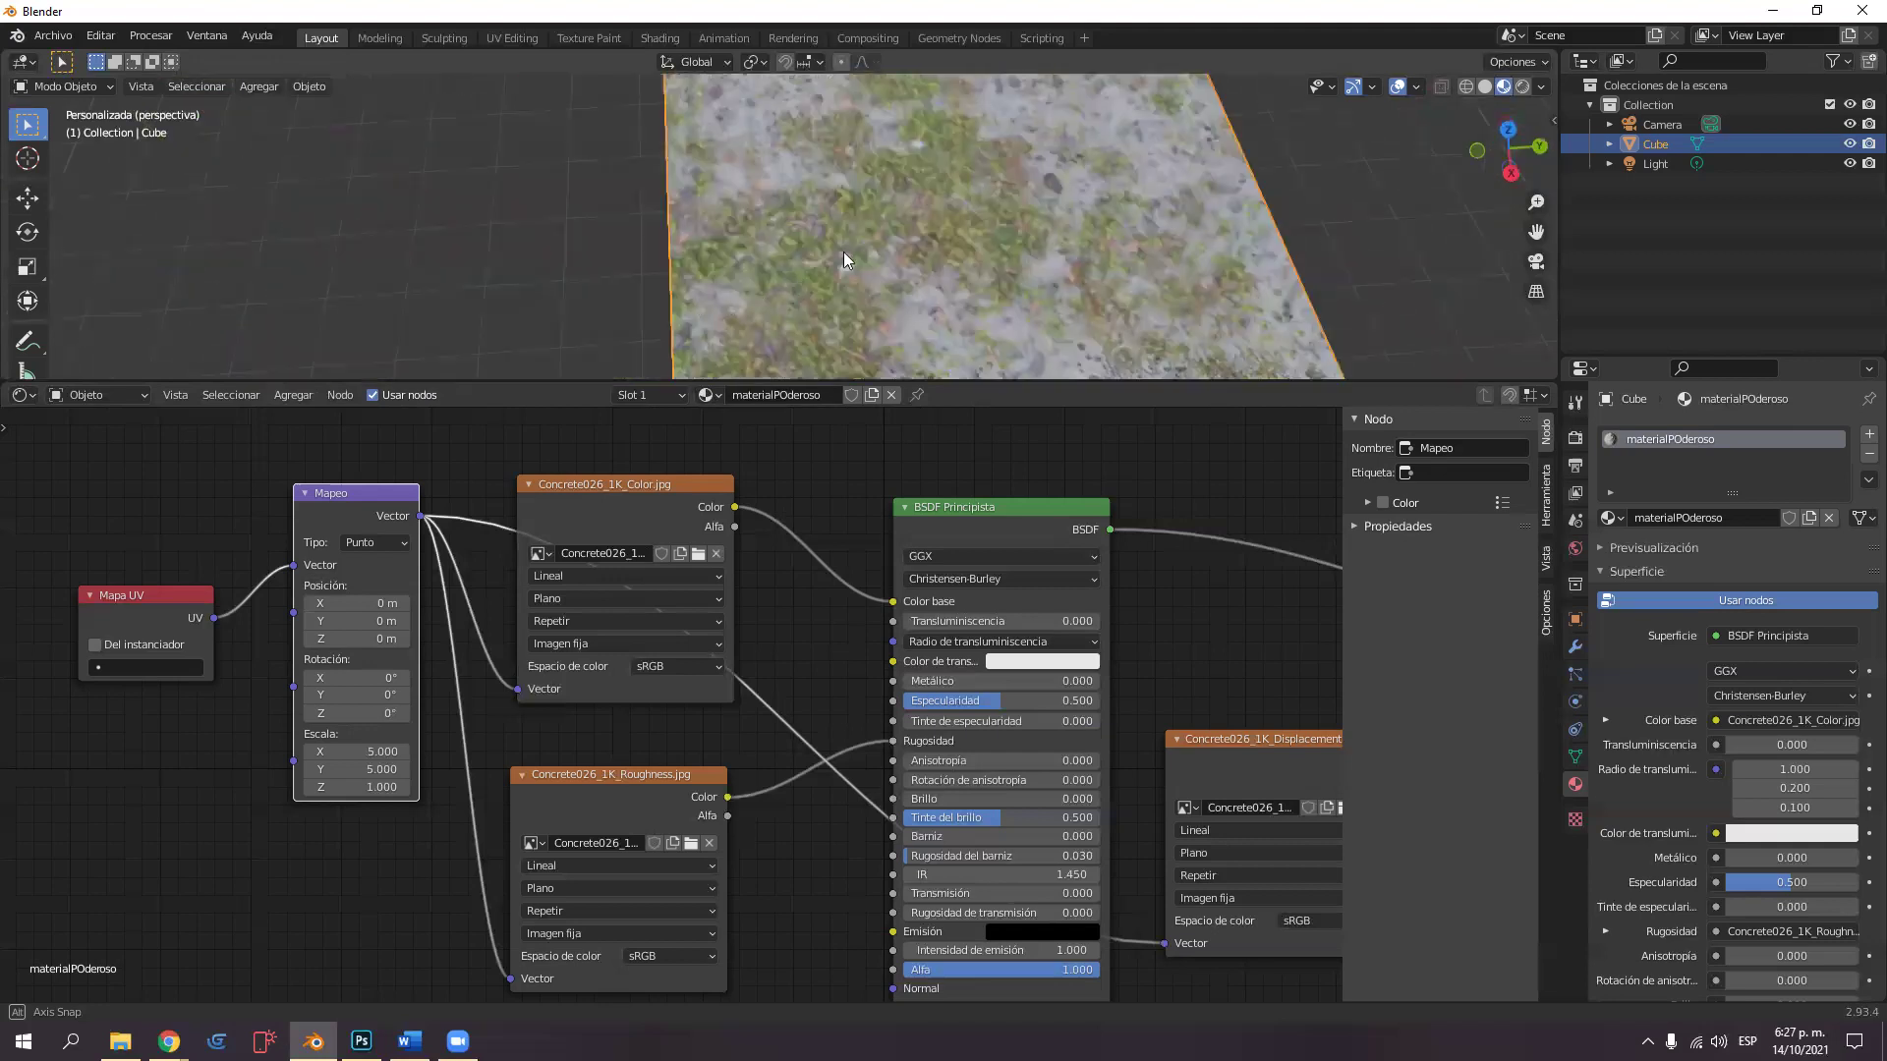
{"action": "middle_click_drag", "start_coordinate": [948, 169], "coordinate": [1026, 126]}
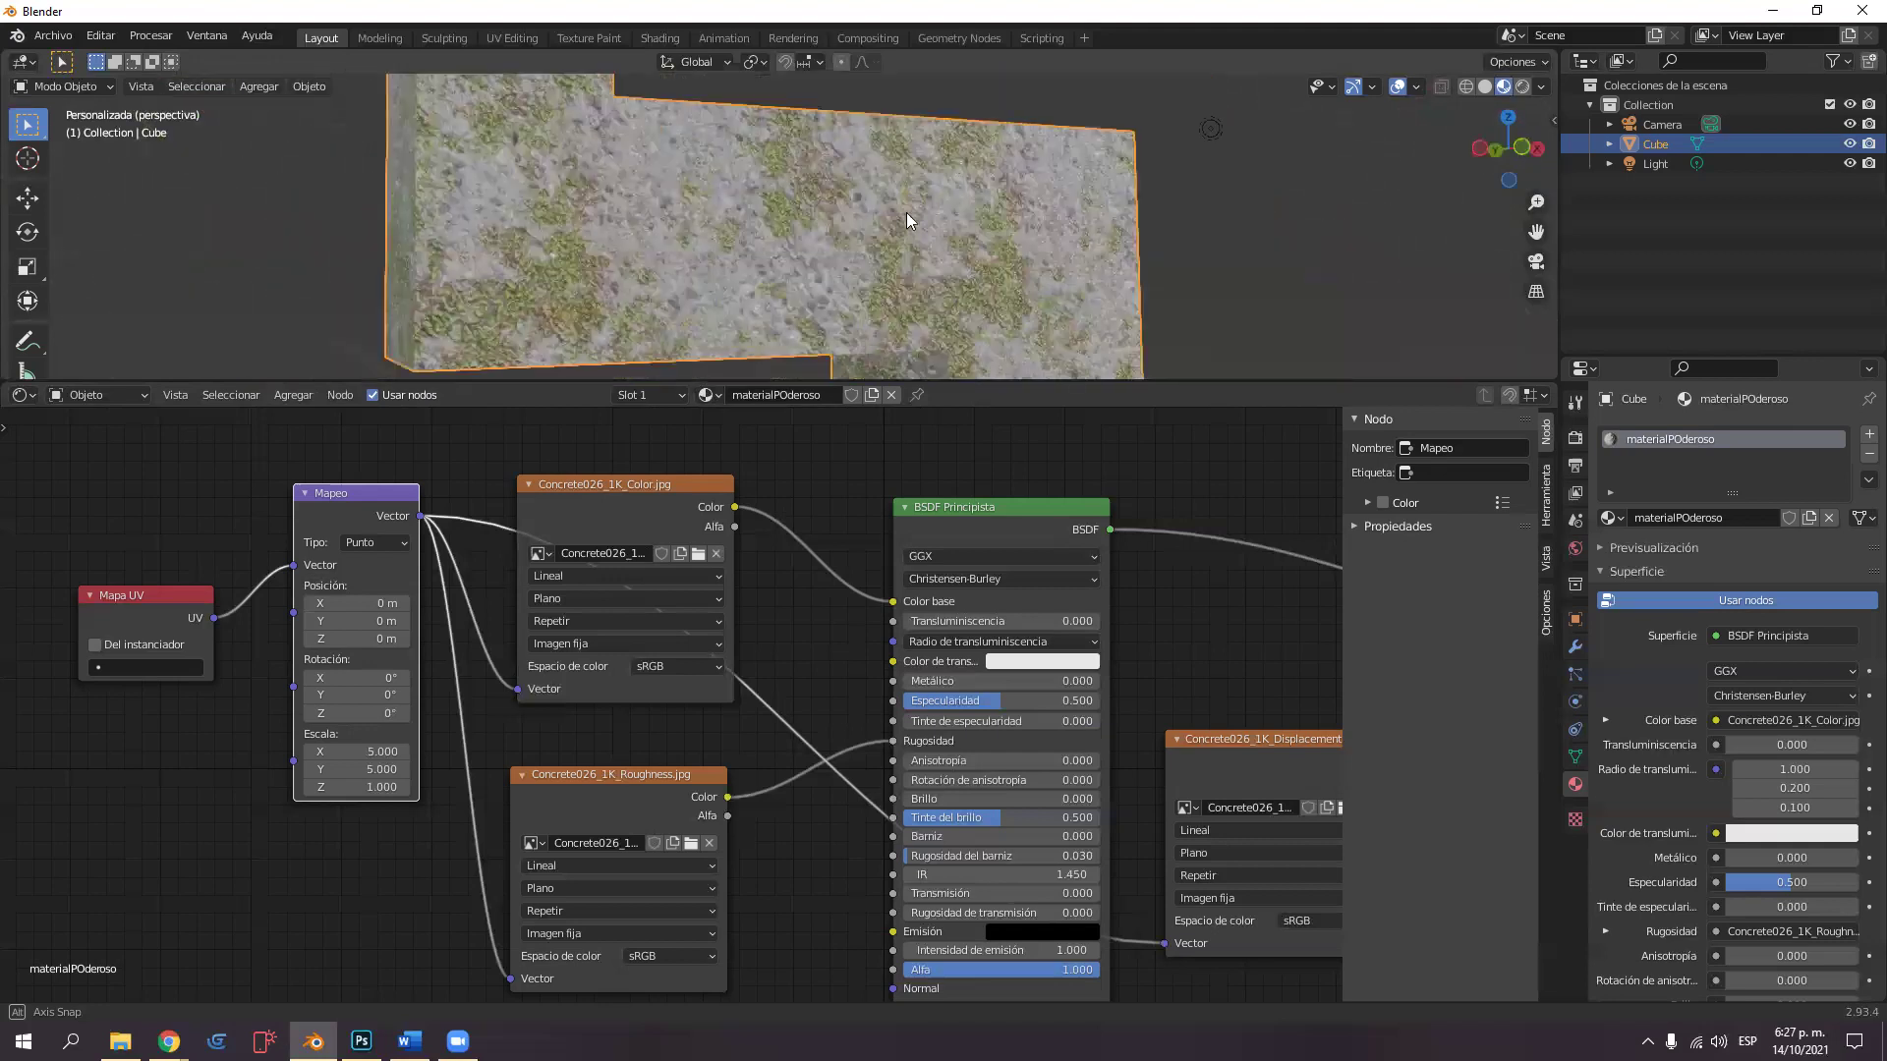
{"action": "middle_click_drag", "start_coordinate": [906, 213], "coordinate": [906, 213]}
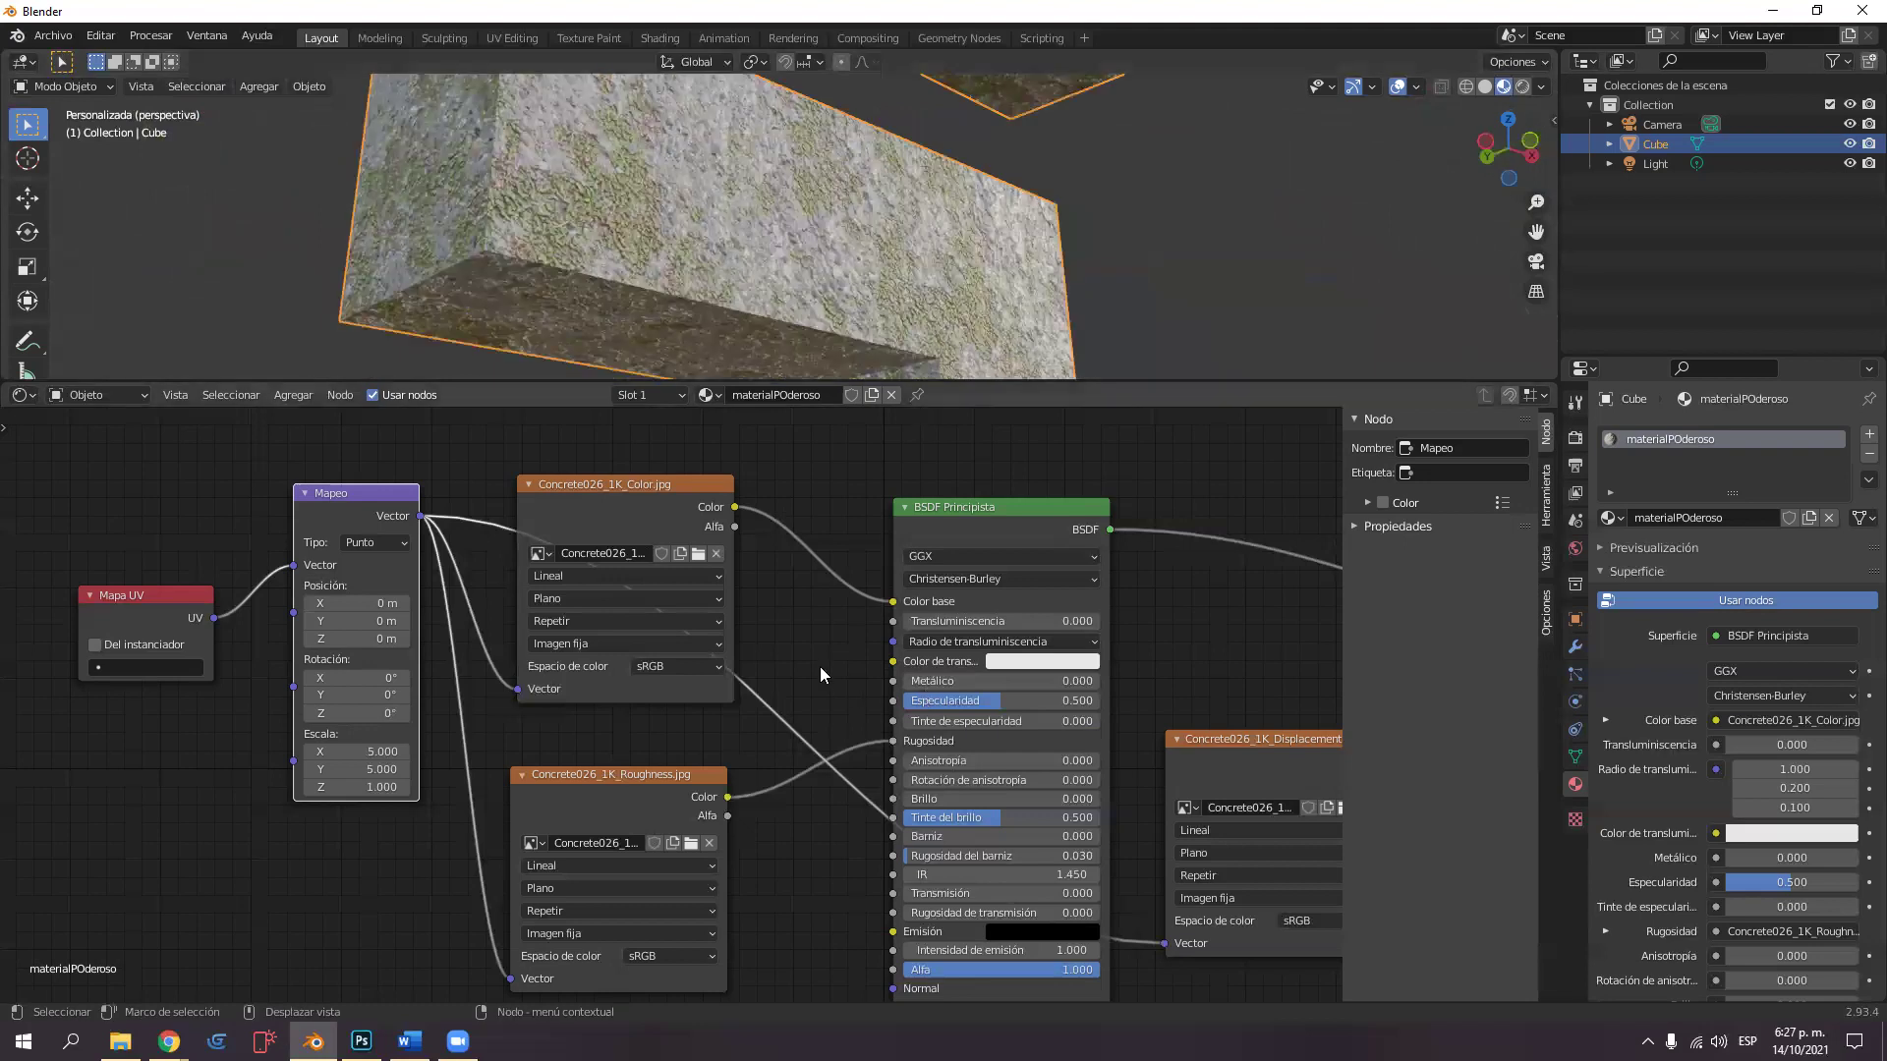
{"action": "scroll", "coordinate": [820, 666], "scroll_direction": "down", "scroll_amount": 1}
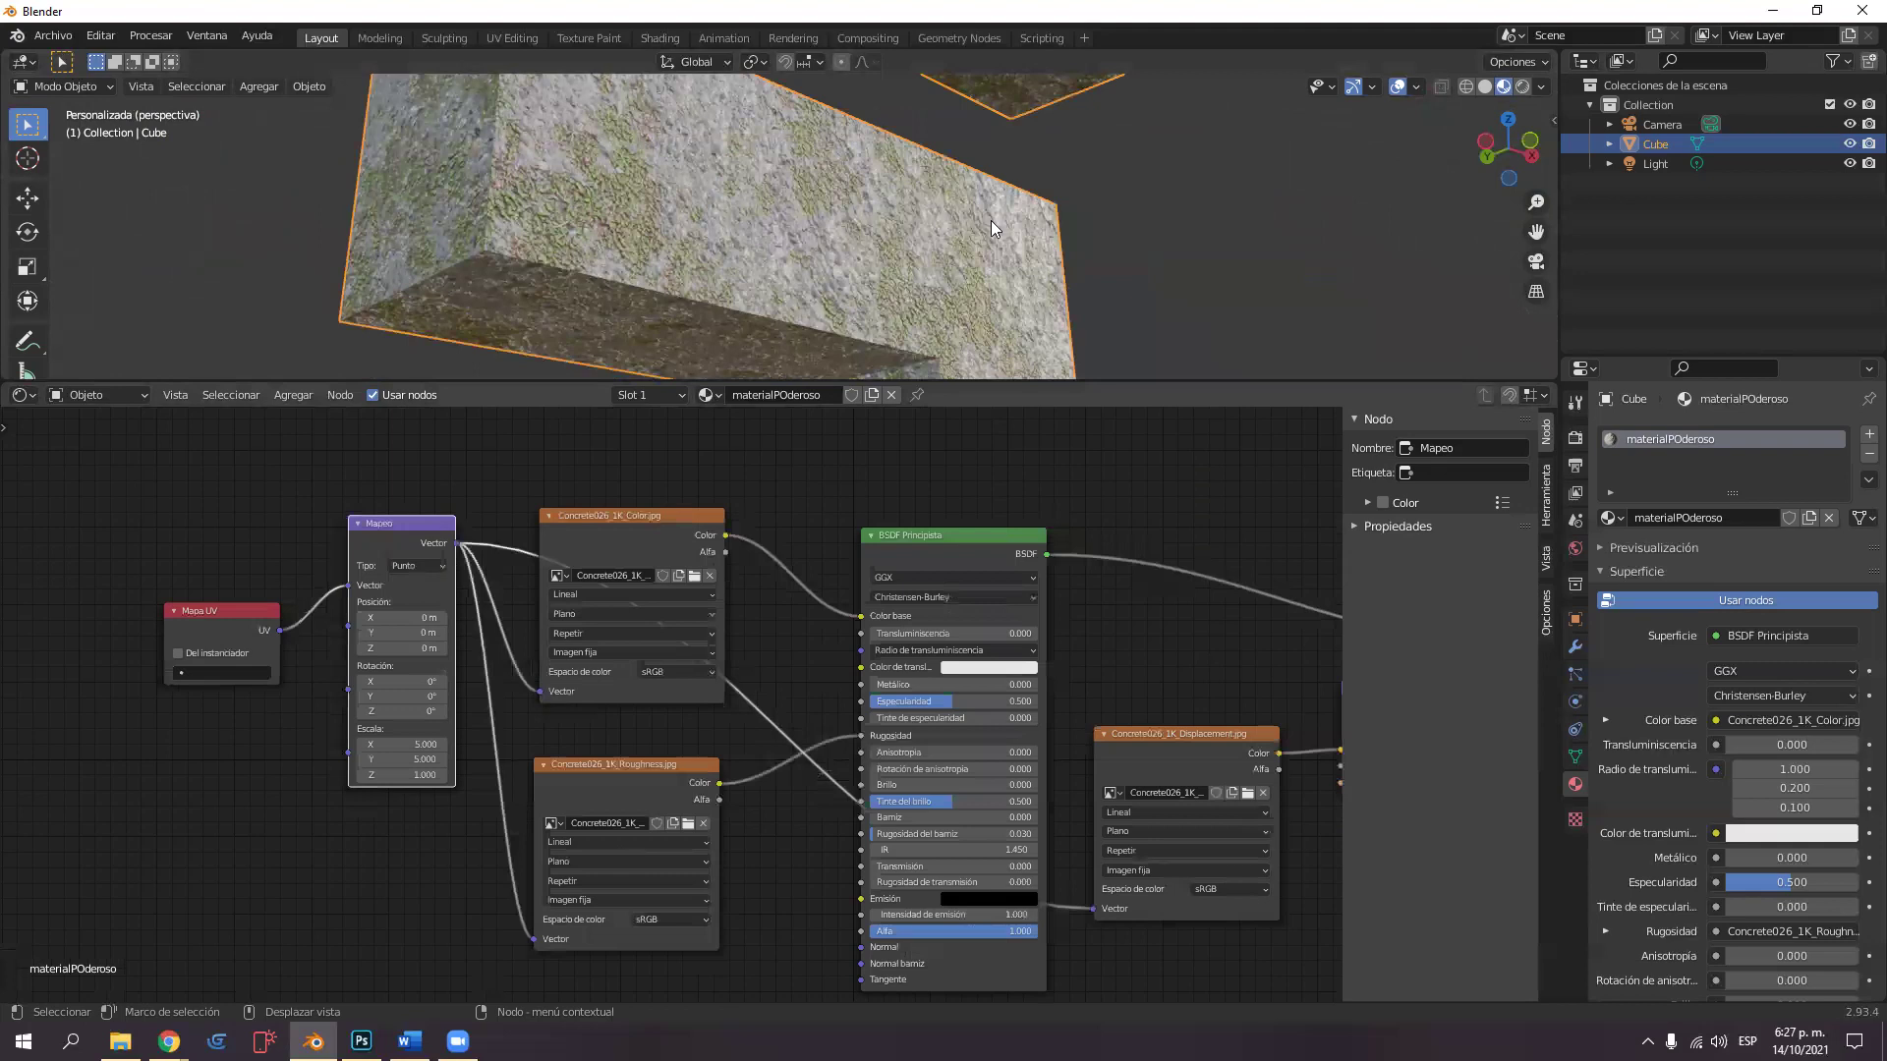
{"action": "middle_click_drag", "start_coordinate": [983, 223], "coordinate": [980, 222]}
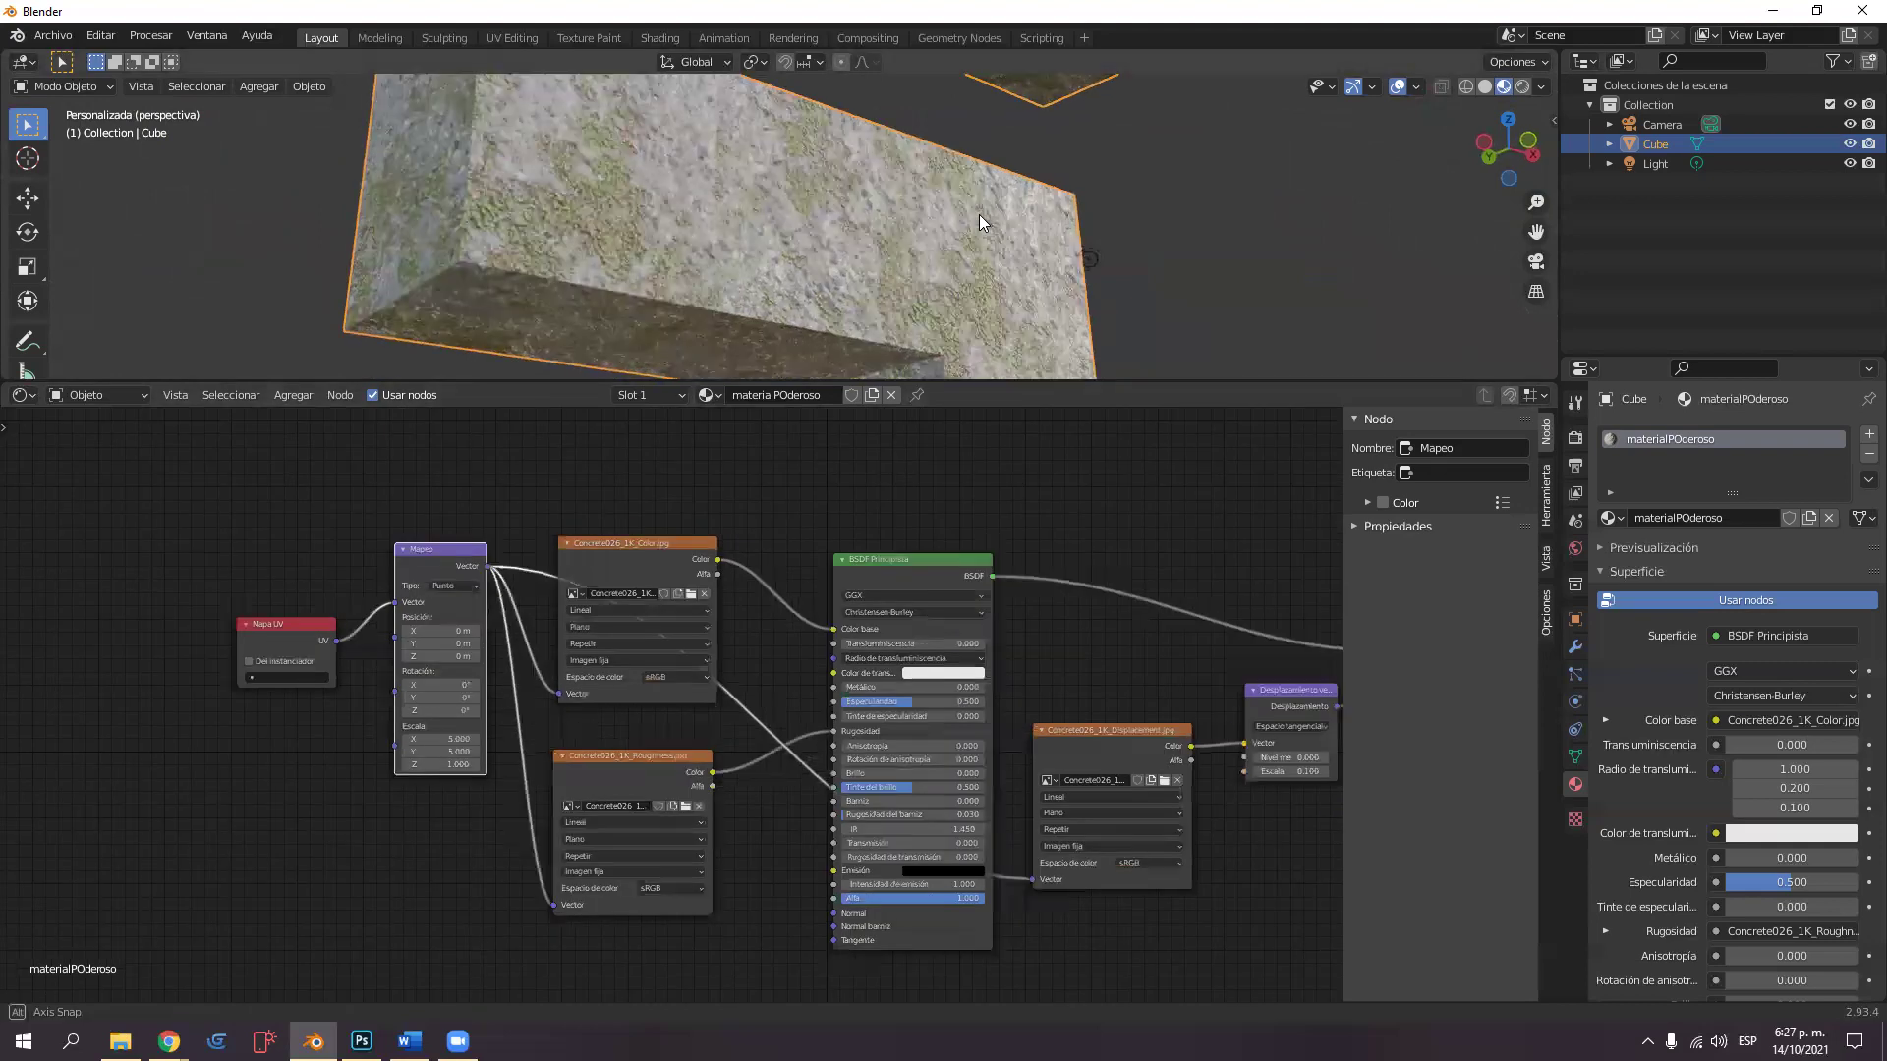
{"action": "middle_click_drag", "start_coordinate": [979, 214], "coordinate": [978, 214], "text": "alt"}
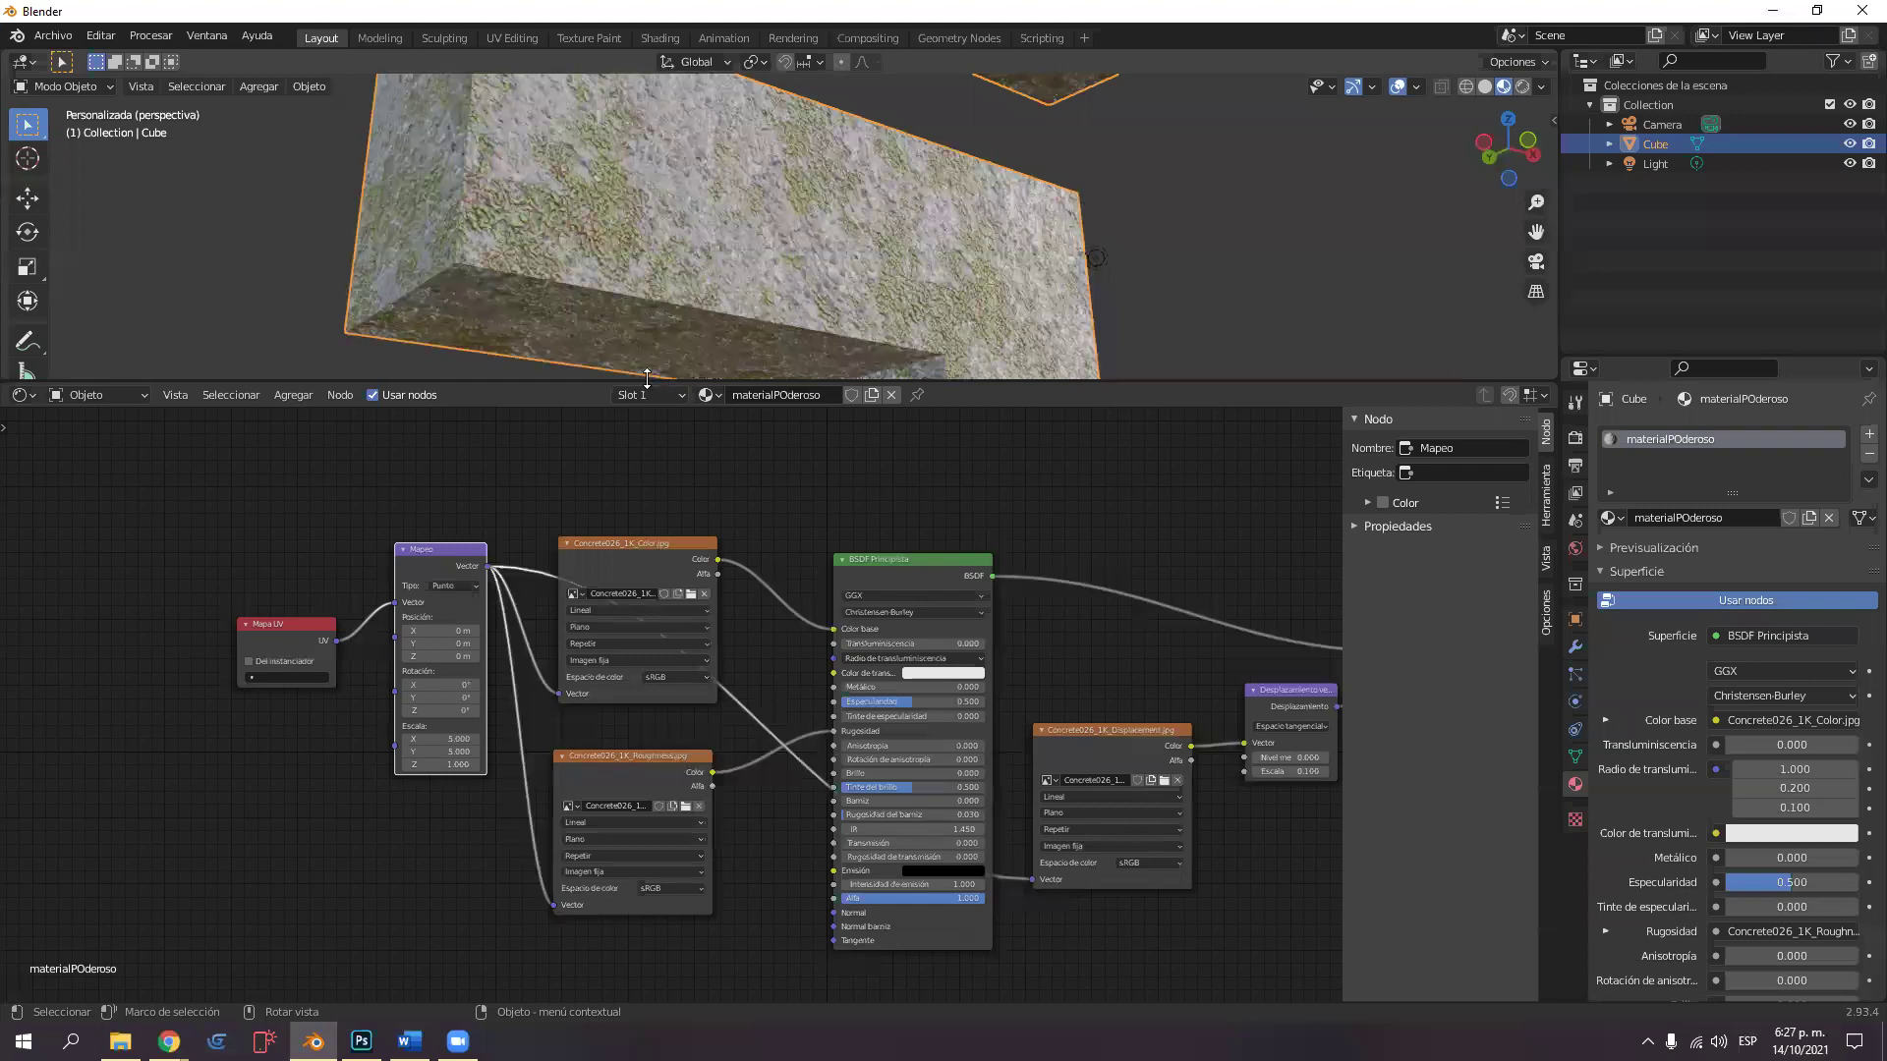
{"action": "scroll", "coordinate": [647, 377], "scroll_direction": "down", "scroll_amount": 3}
{"action": "left_click_drag", "start_coordinate": [647, 378], "coordinate": [657, 674]}
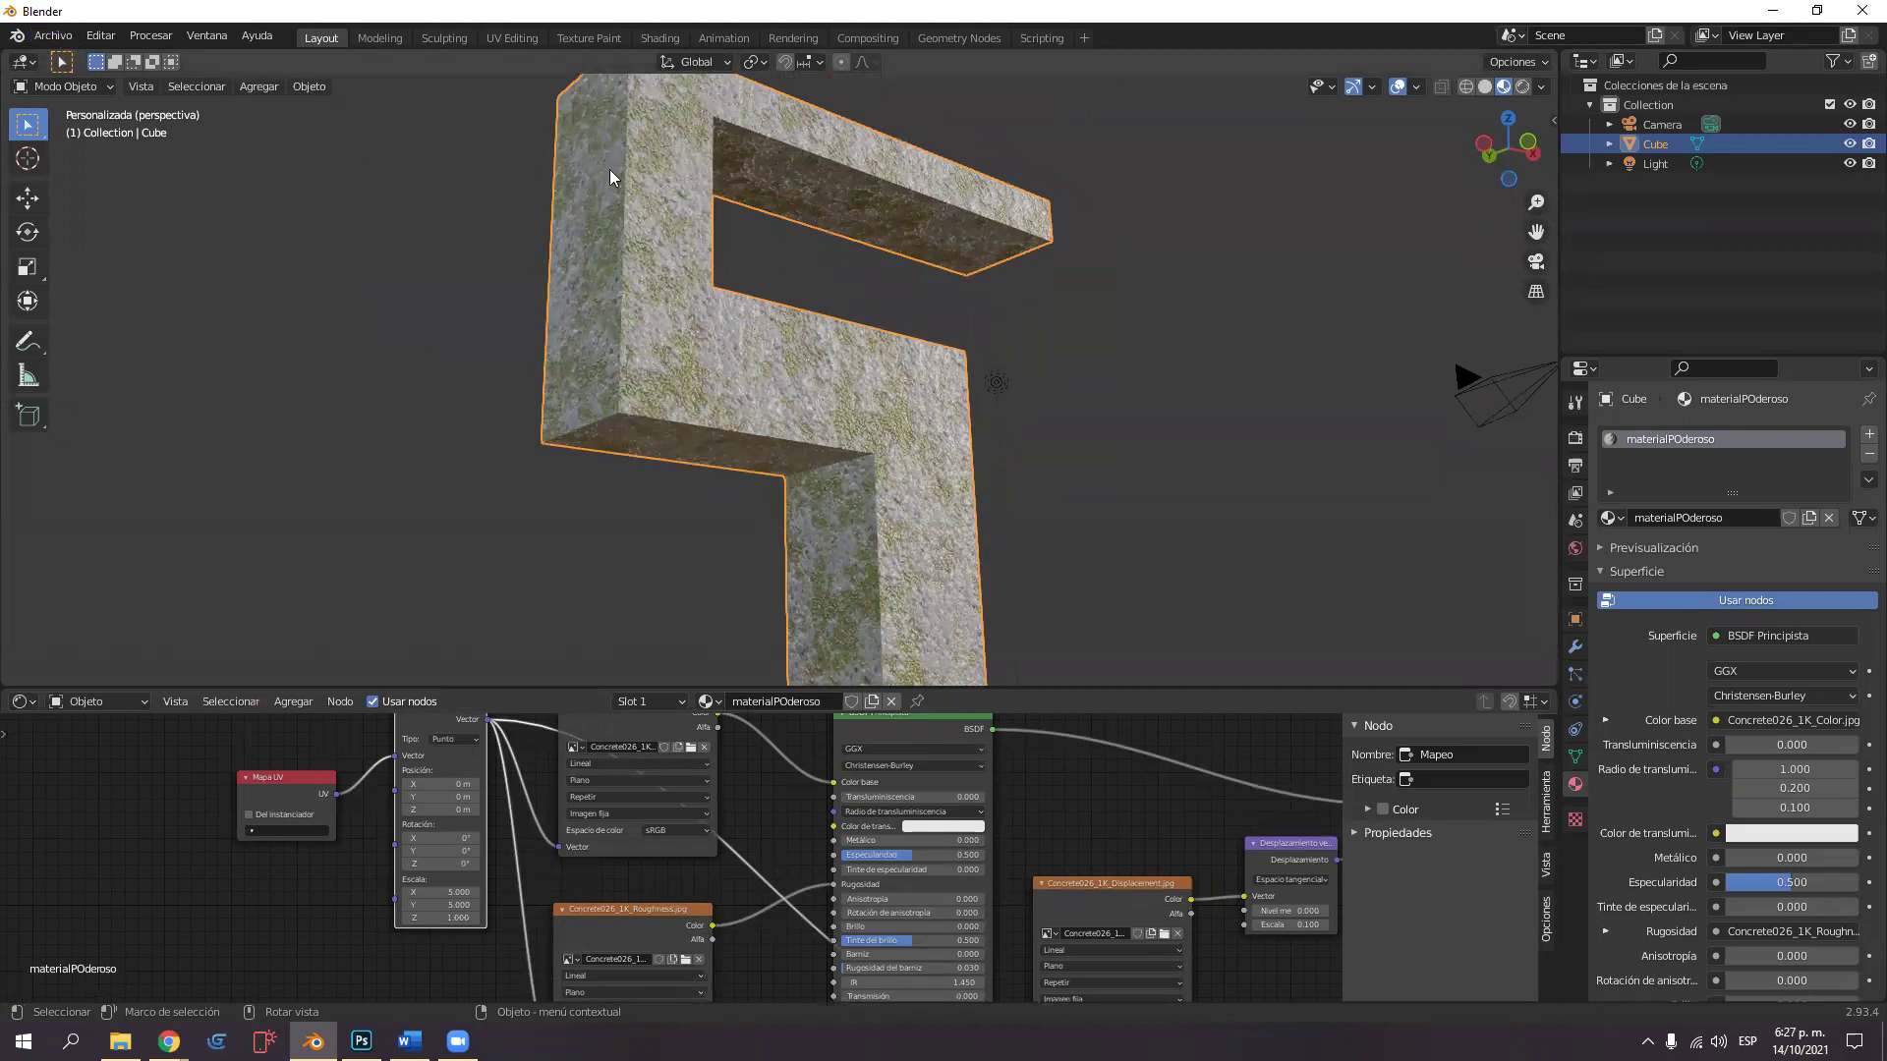
Look at the Texture Paint workspace, then start a new General file without saving the current changes.
{"action": "left_click", "coordinate": [582, 40]}
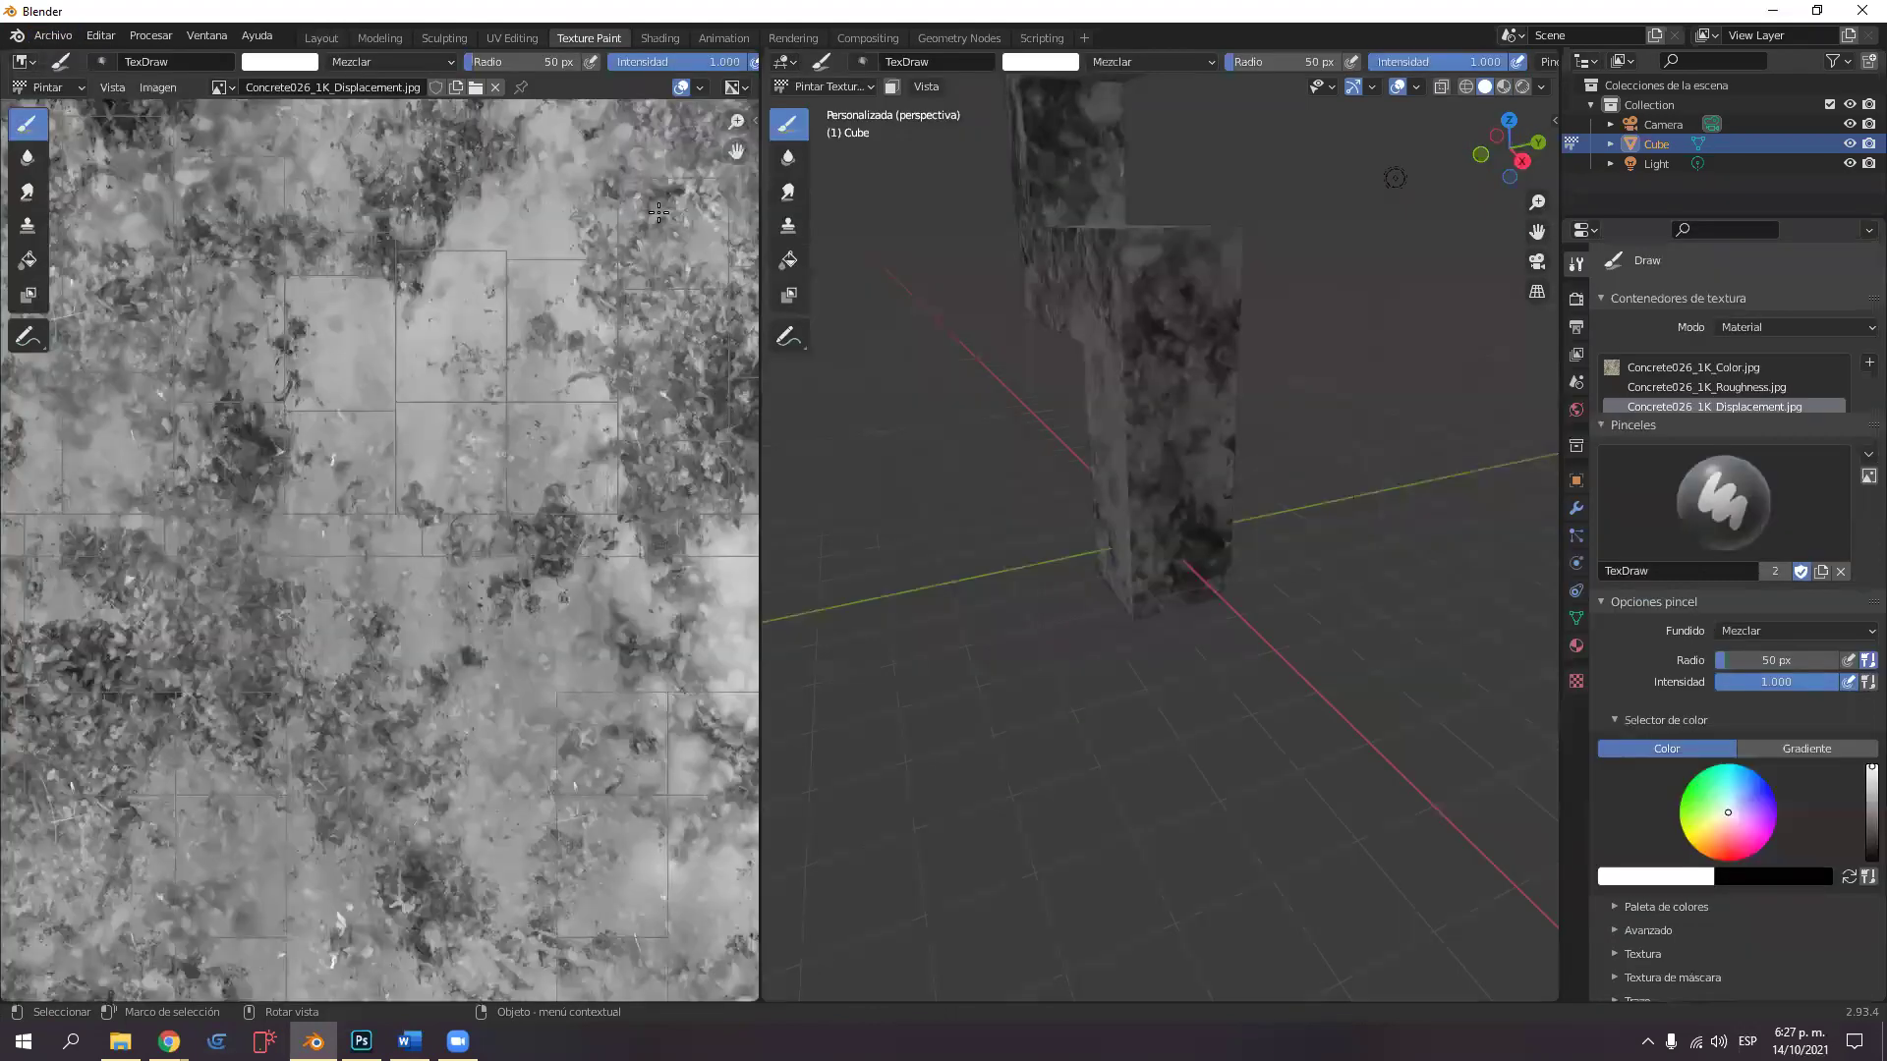
{"action": "left_click", "coordinate": [62, 37]}
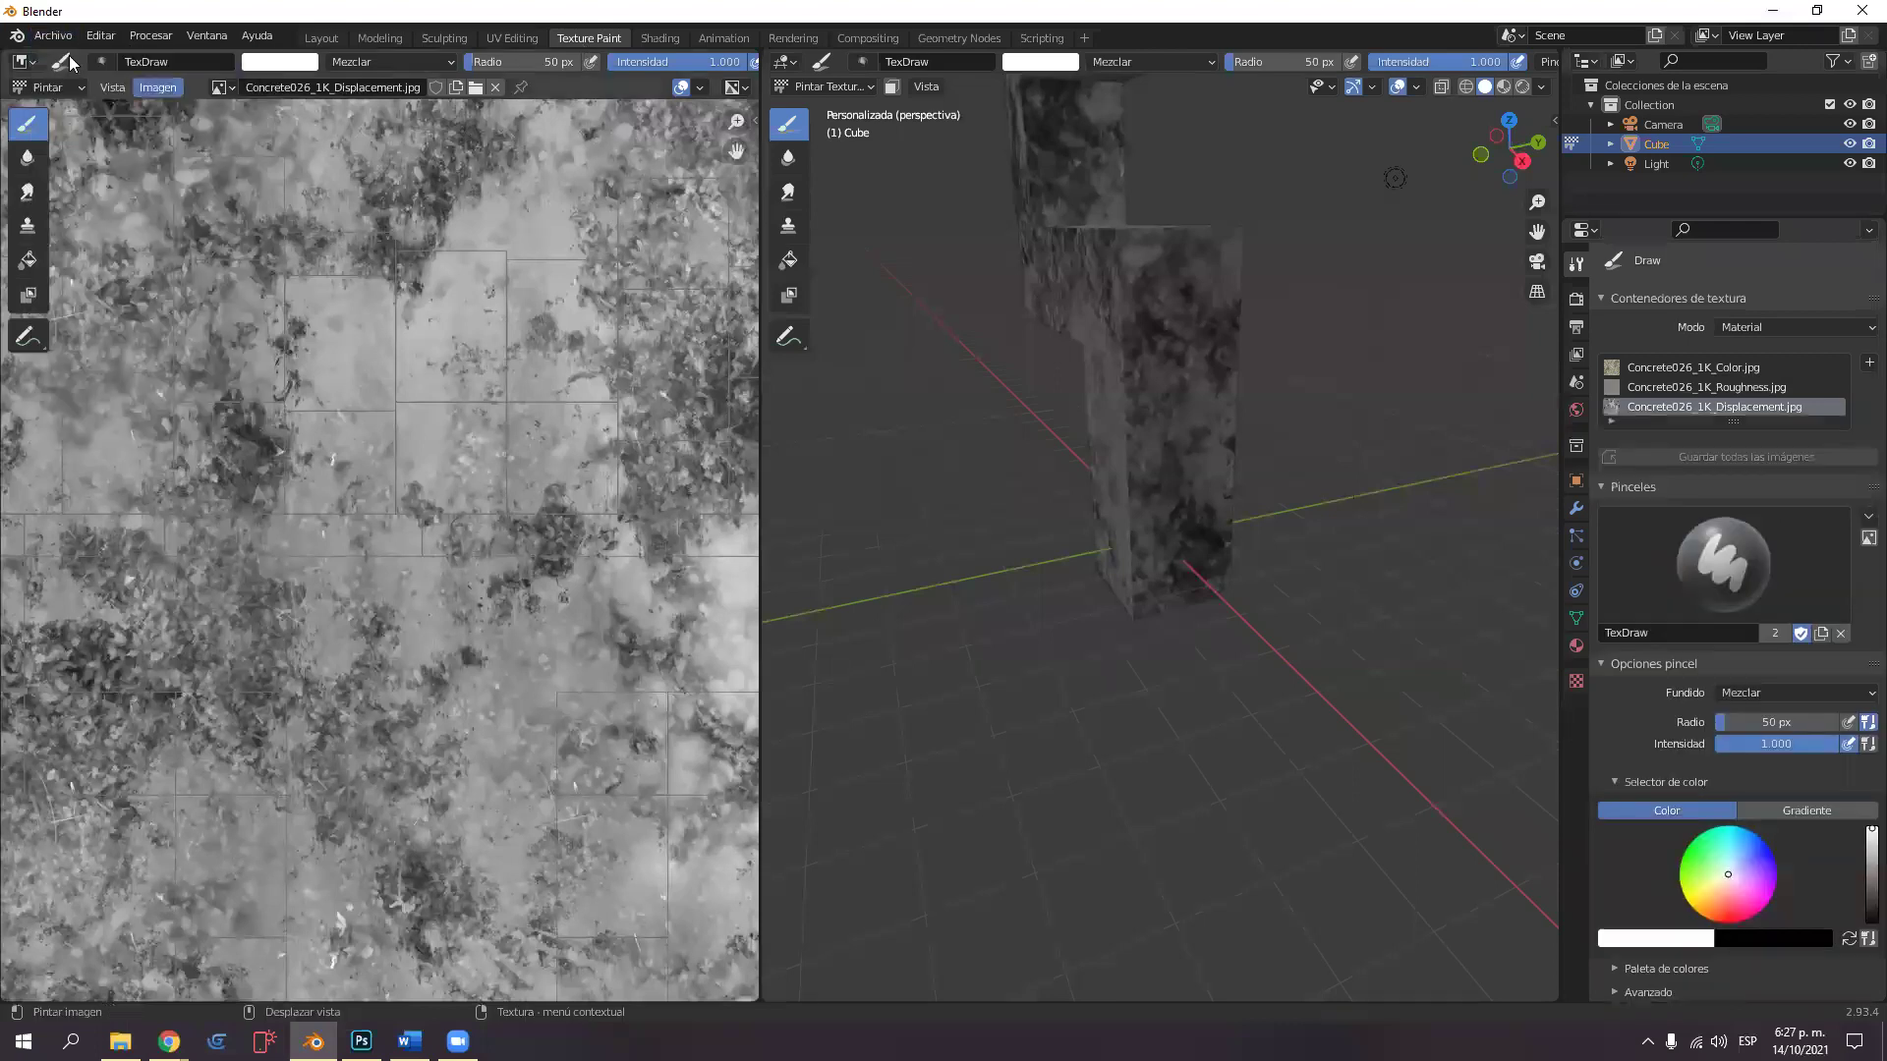
{"action": "left_click", "coordinate": [62, 36]}
{"action": "mouse_move", "coordinate": [84, 66]}
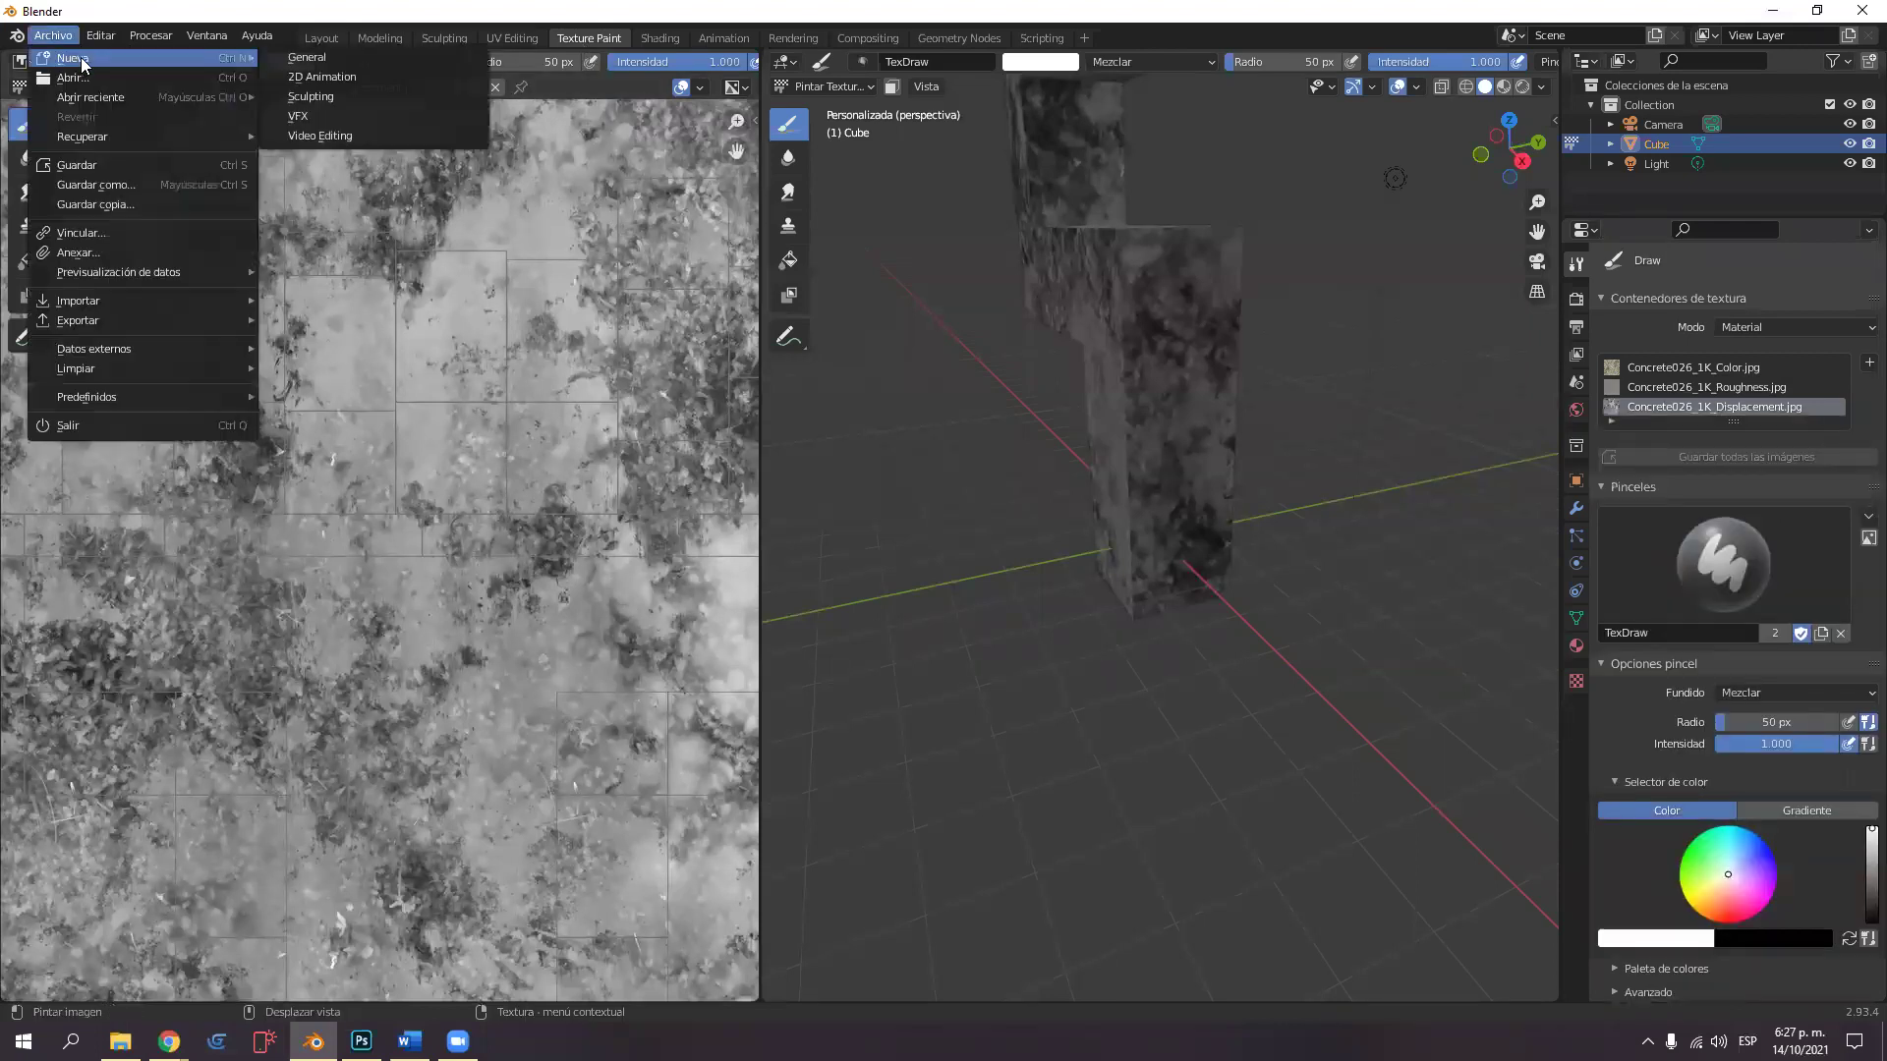
{"action": "left_click", "coordinate": [289, 56]}
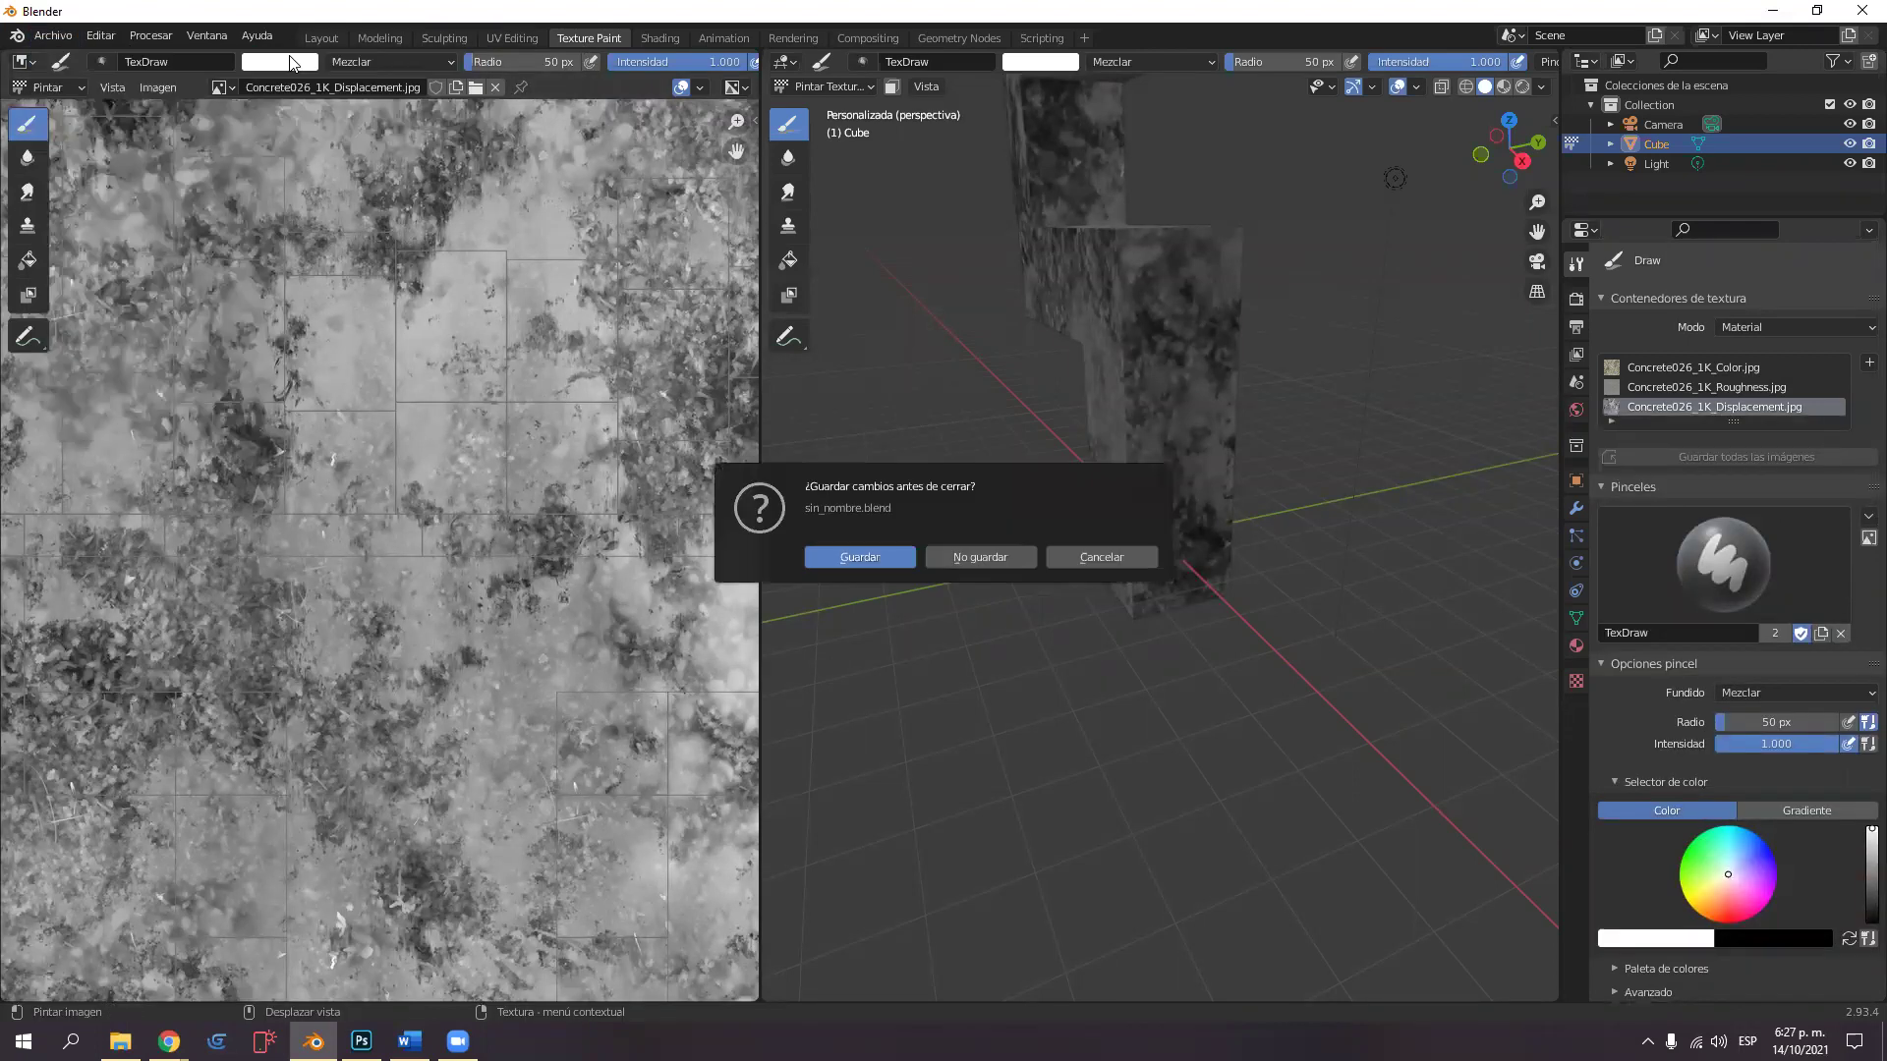
{"action": "left_click", "coordinate": [951, 558]}
{"action": "scroll", "coordinate": [944, 568], "scroll_direction": "up", "scroll_amount": 3}
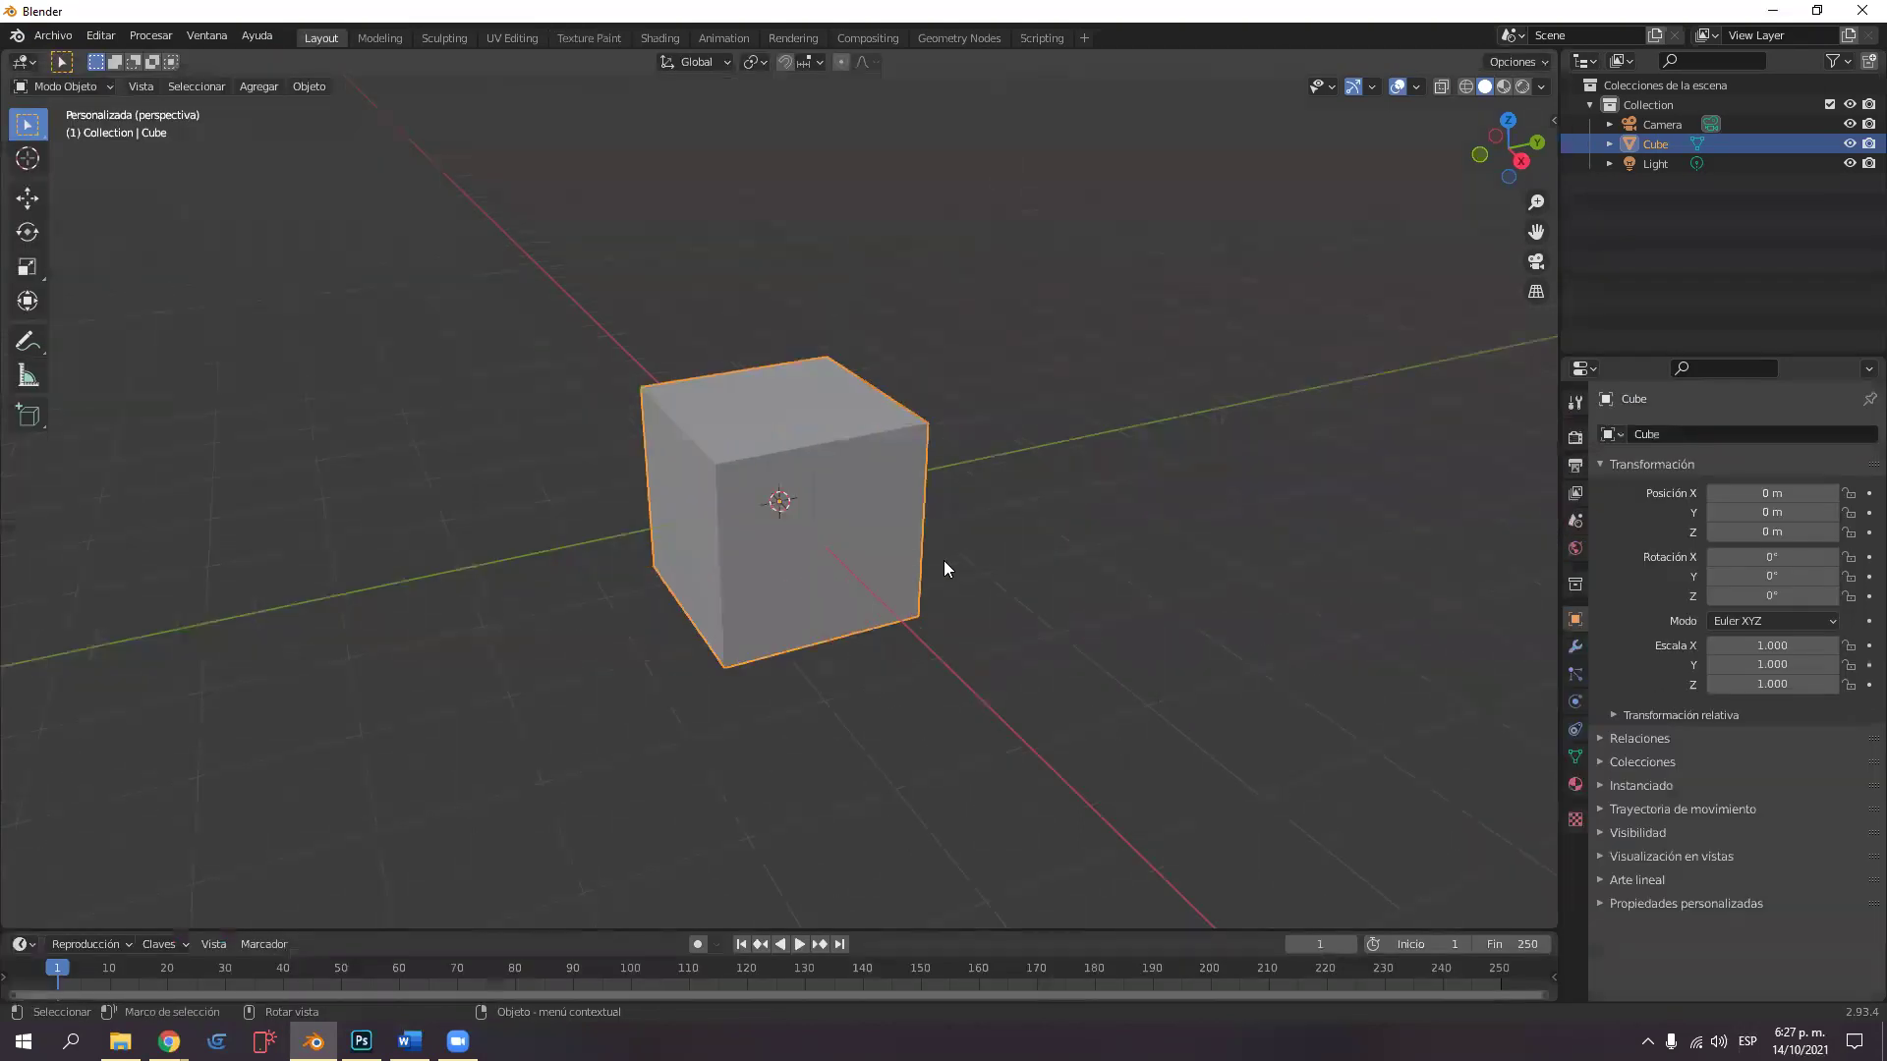
{"action": "middle_click_drag", "start_coordinate": [989, 476], "coordinate": [967, 594]}
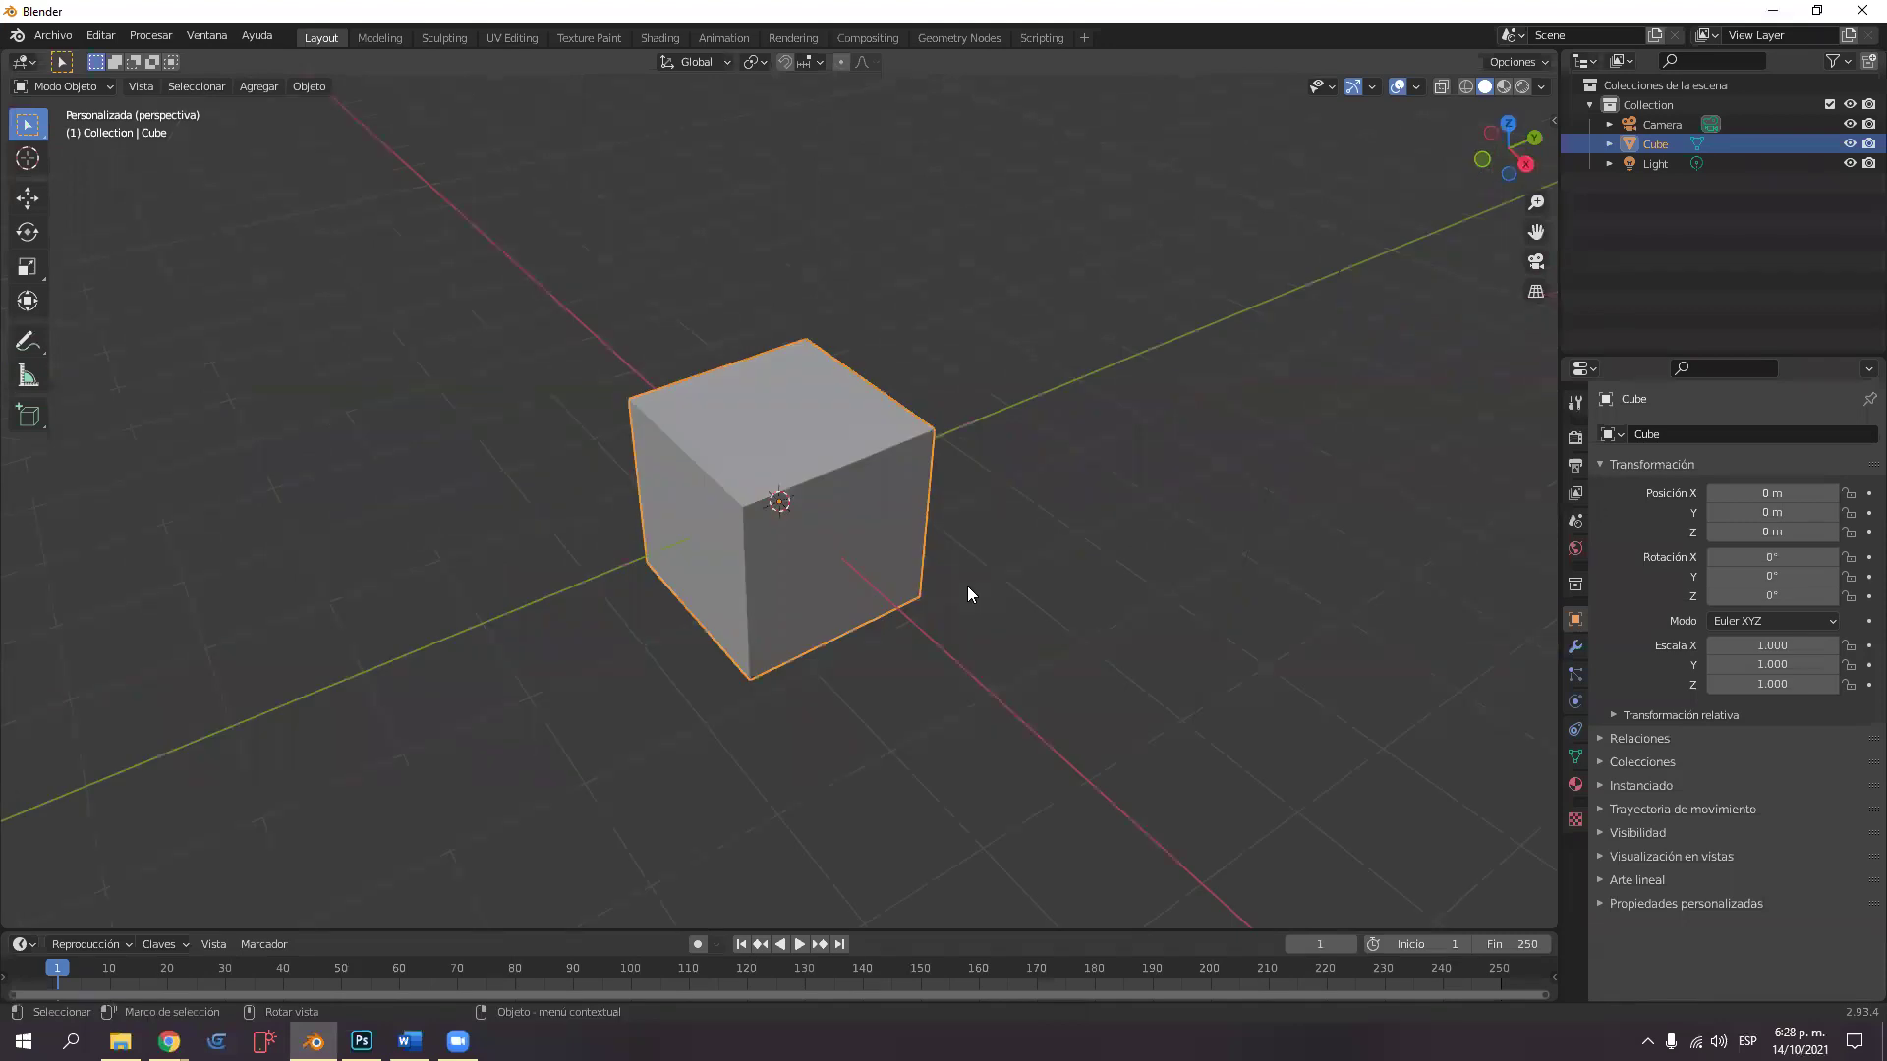
Enter Edit Mode on the cube and select its top face in face selection mode.
{"action": "key", "text": "Tab"}
{"action": "middle_click_drag", "start_coordinate": [967, 586], "coordinate": [977, 548]}
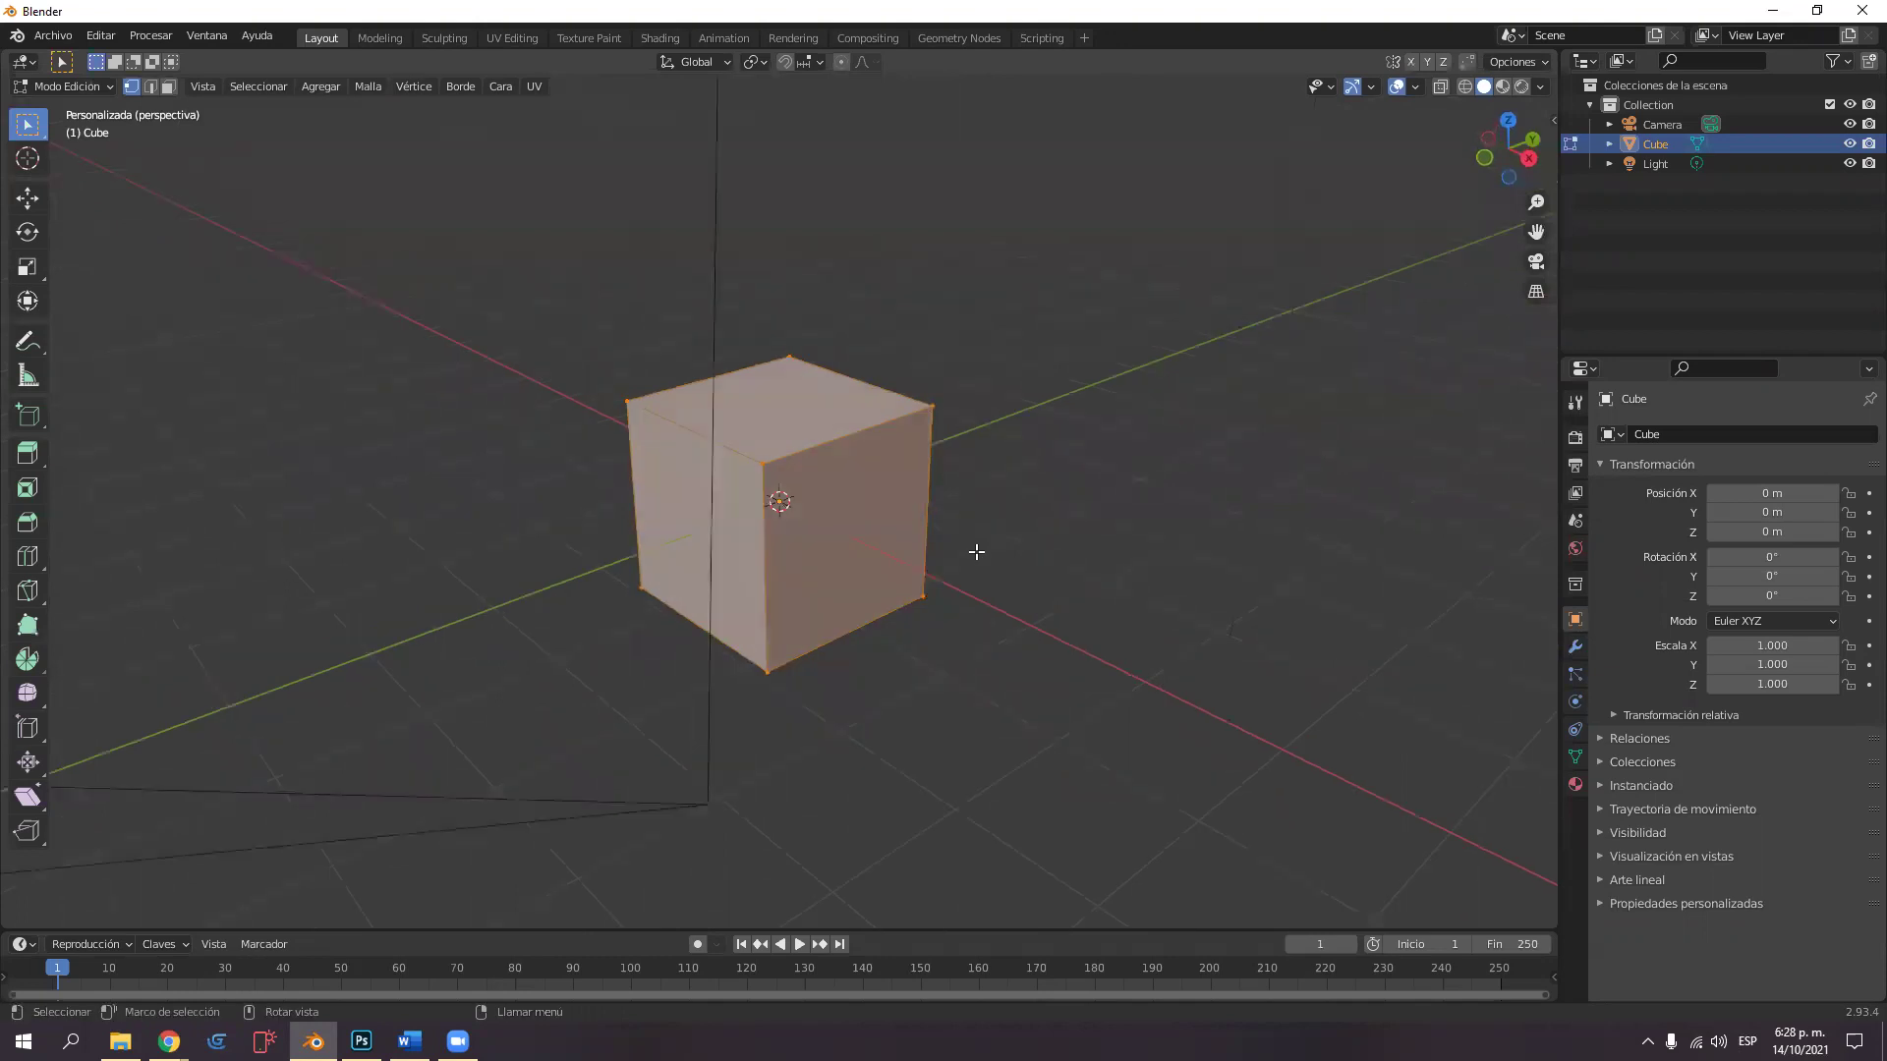
{"action": "middle_click_drag", "start_coordinate": [873, 576], "coordinate": [1048, 649]}
{"action": "scroll", "coordinate": [1179, 550], "scroll_direction": "down", "scroll_amount": 4}
{"action": "middle_click_drag", "start_coordinate": [830, 653], "coordinate": [830, 632]}
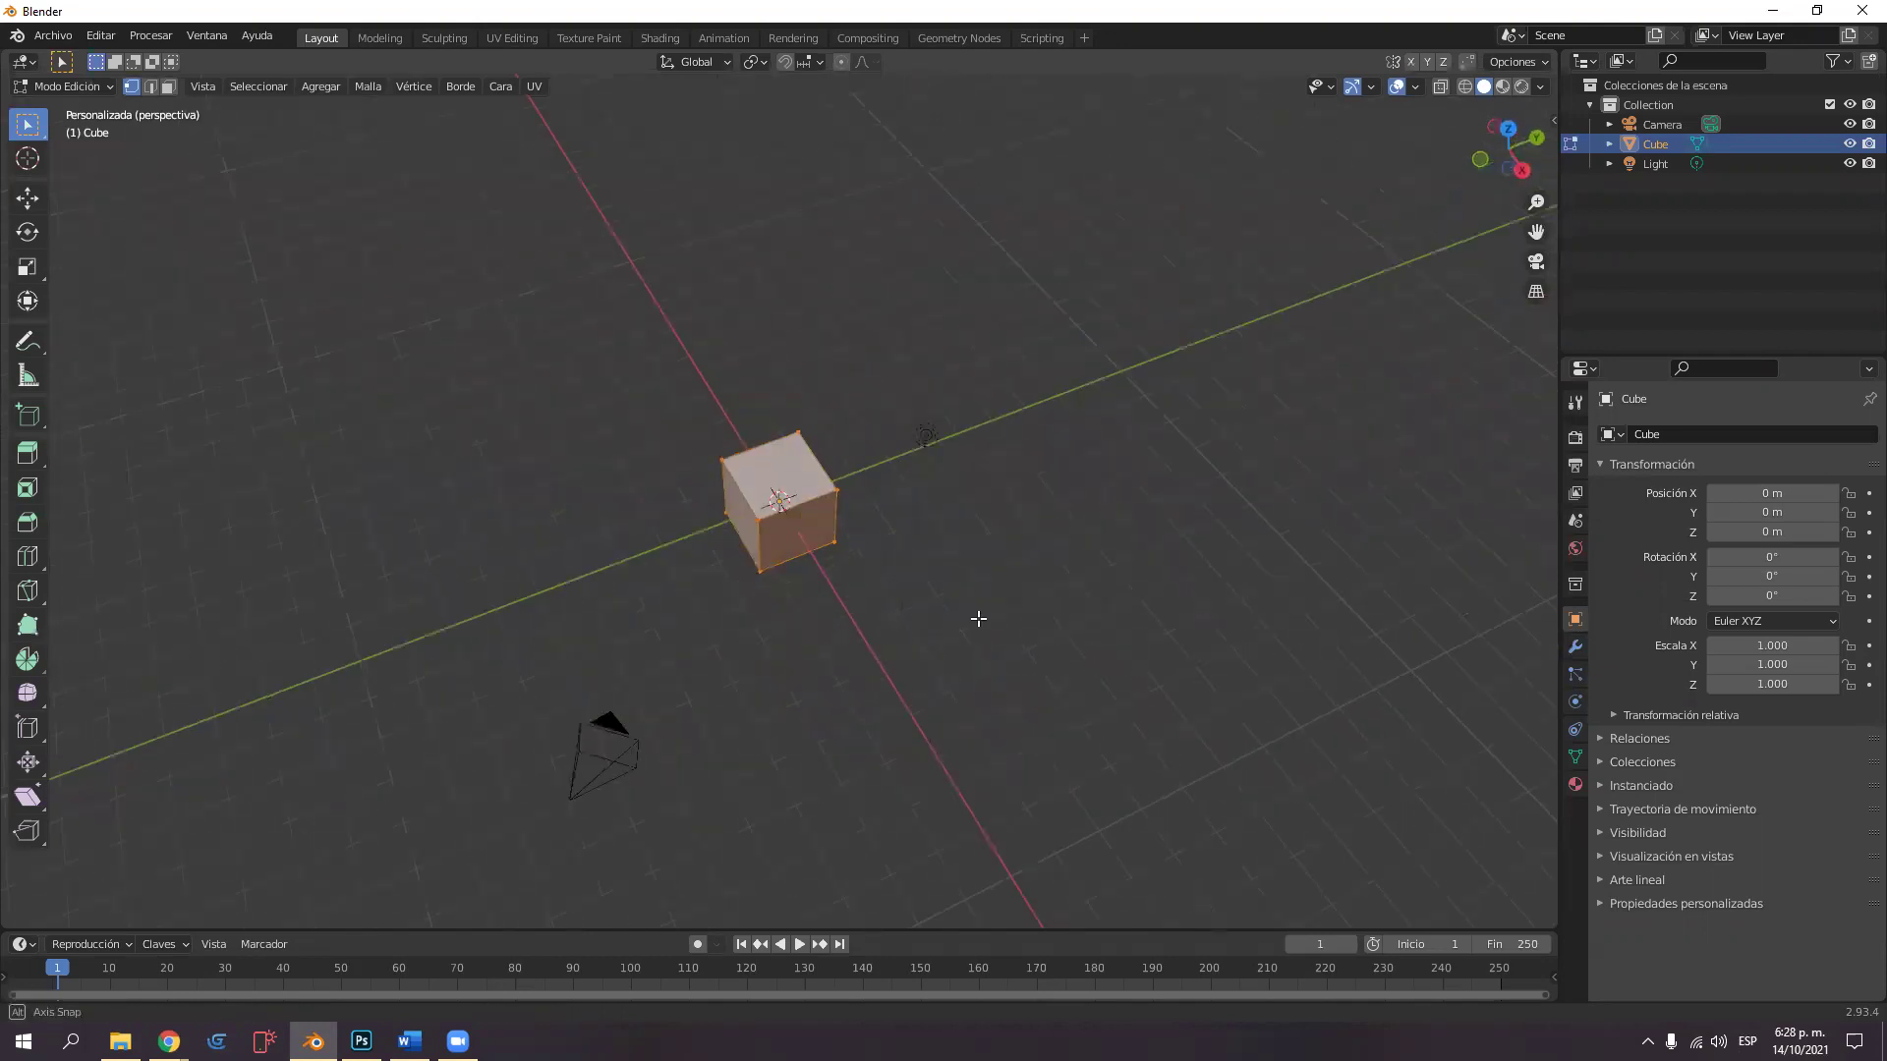
{"action": "scroll", "coordinate": [972, 617], "scroll_direction": "up", "scroll_amount": 3}
{"action": "middle_click_drag", "start_coordinate": [972, 616], "coordinate": [817, 478]}
{"action": "key", "text": "3"}
{"action": "left_click", "coordinate": [779, 412]}
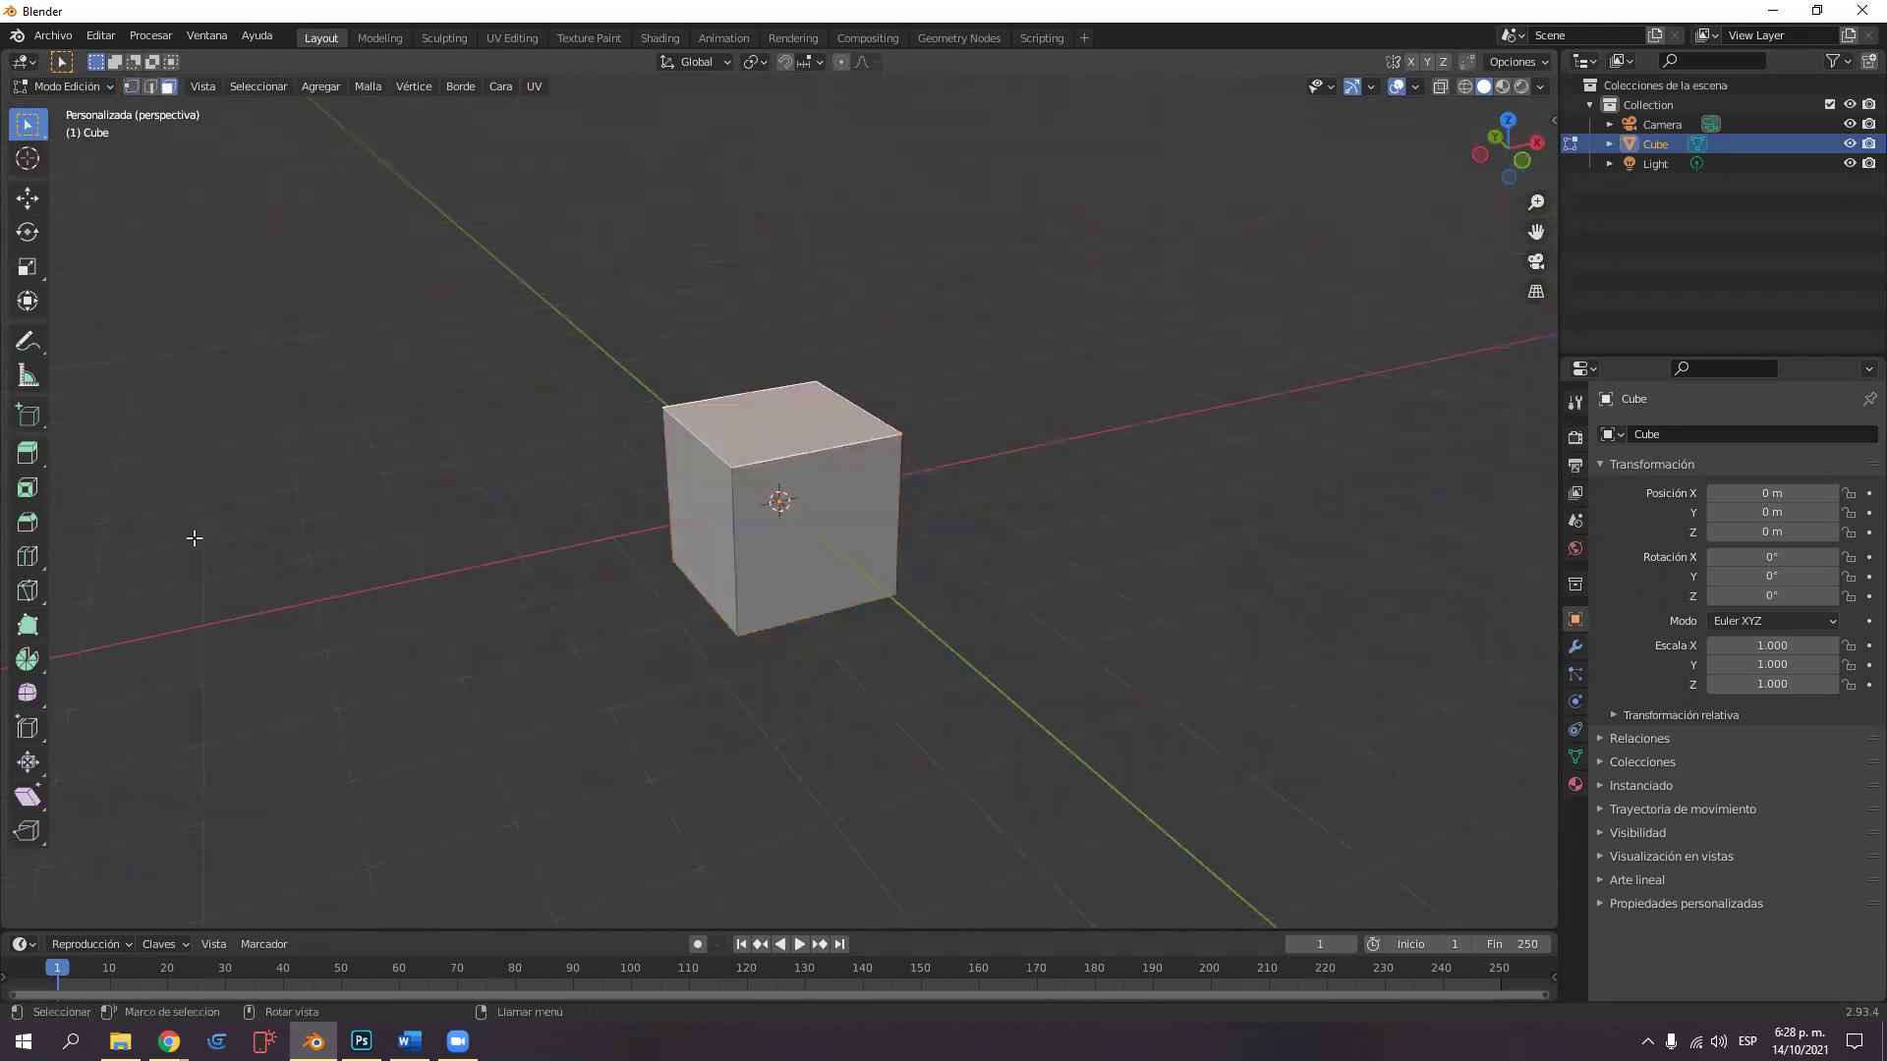
{"action": "left_click", "coordinate": [27, 453]}
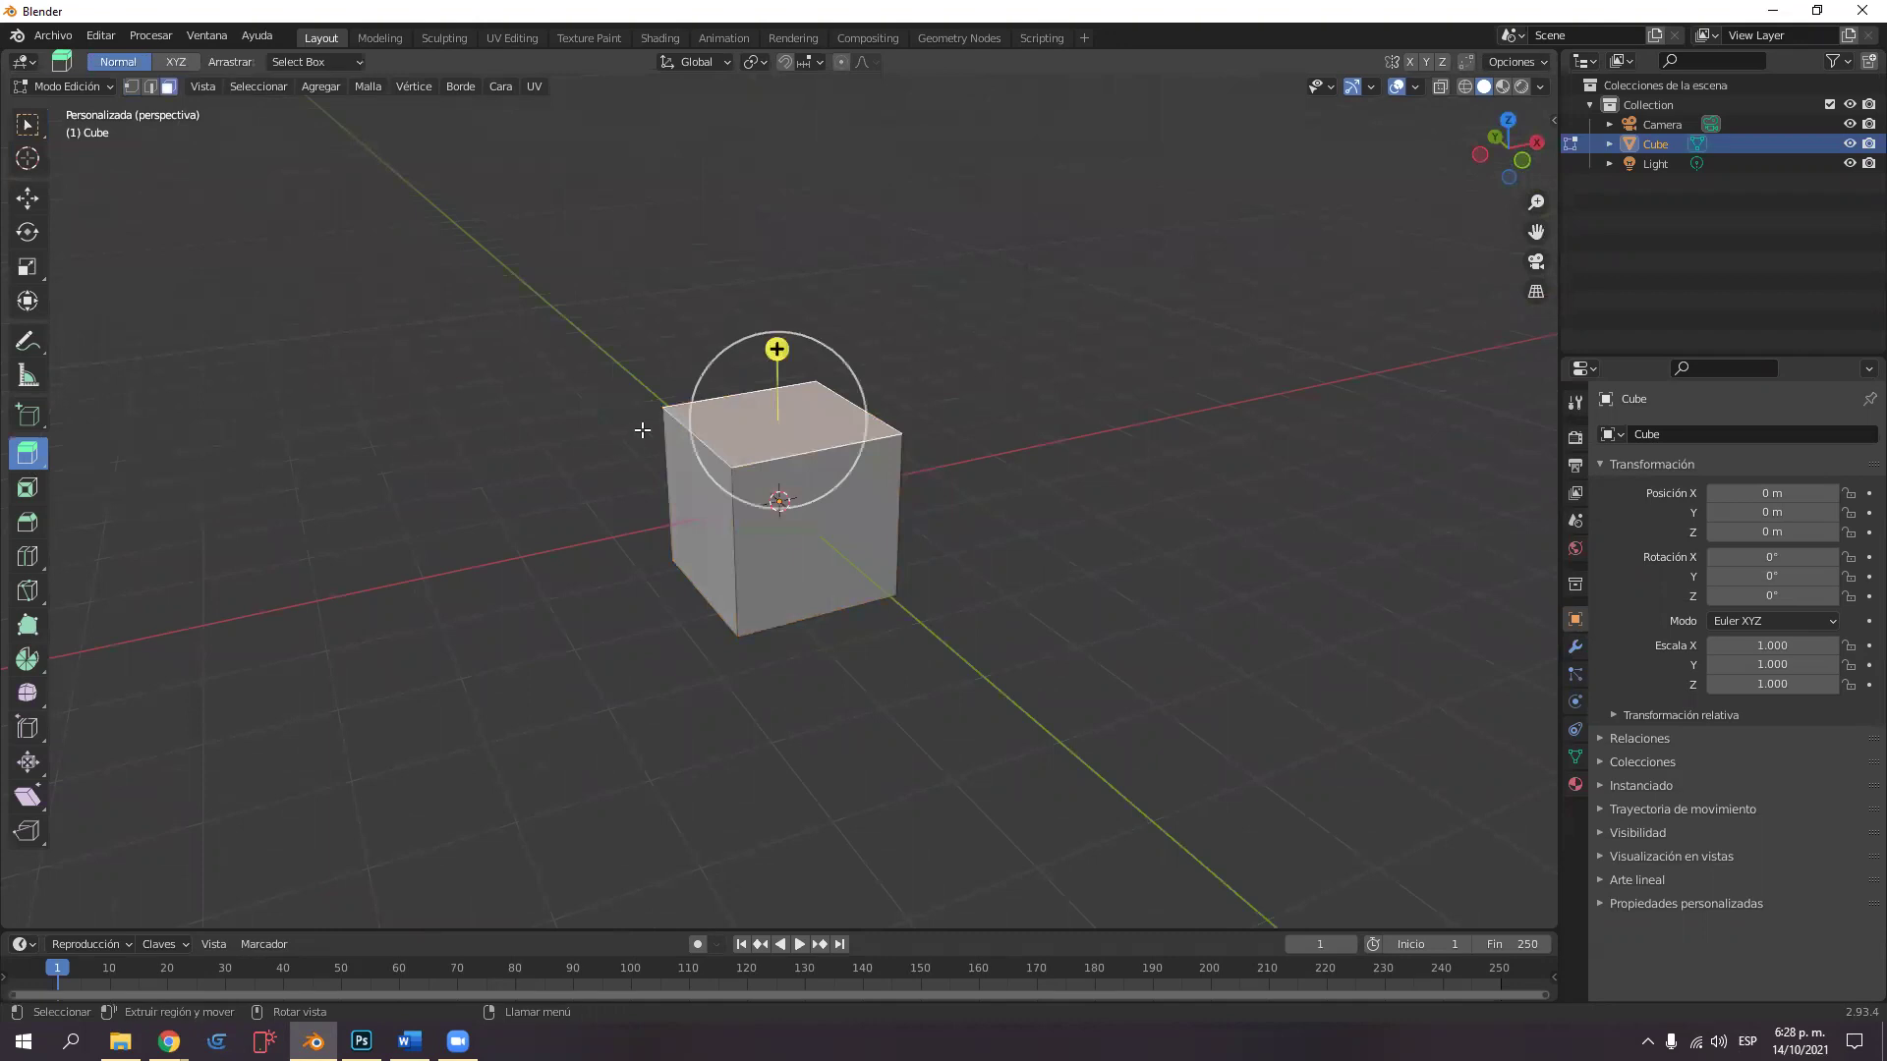
{"action": "left_click_drag", "start_coordinate": [776, 349], "coordinate": [797, 170]}
{"action": "key", "text": "ctrl+z"}
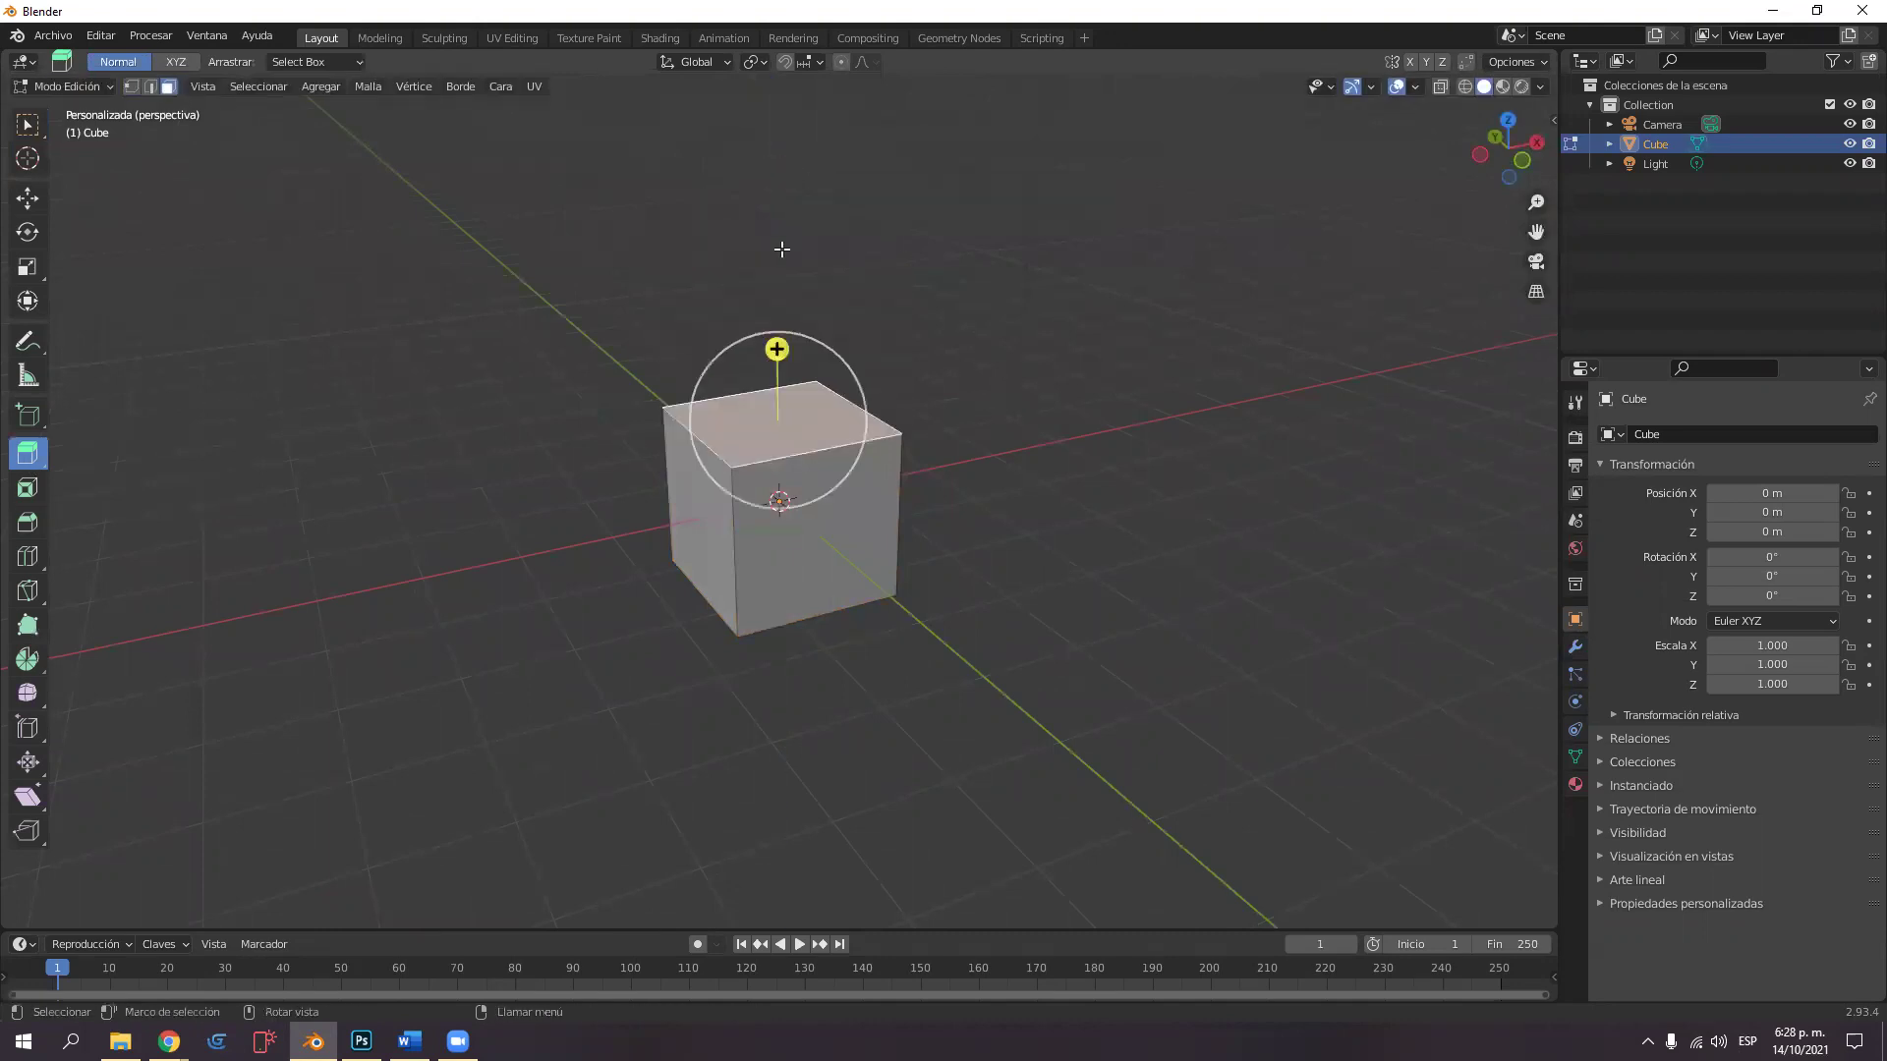
Raise the cube's top face to form a tall block and scale that face down so the block tapers upward.
{"action": "left_click", "coordinate": [26, 199]}
{"action": "left_click_drag", "start_coordinate": [780, 344], "coordinate": [802, 94]}
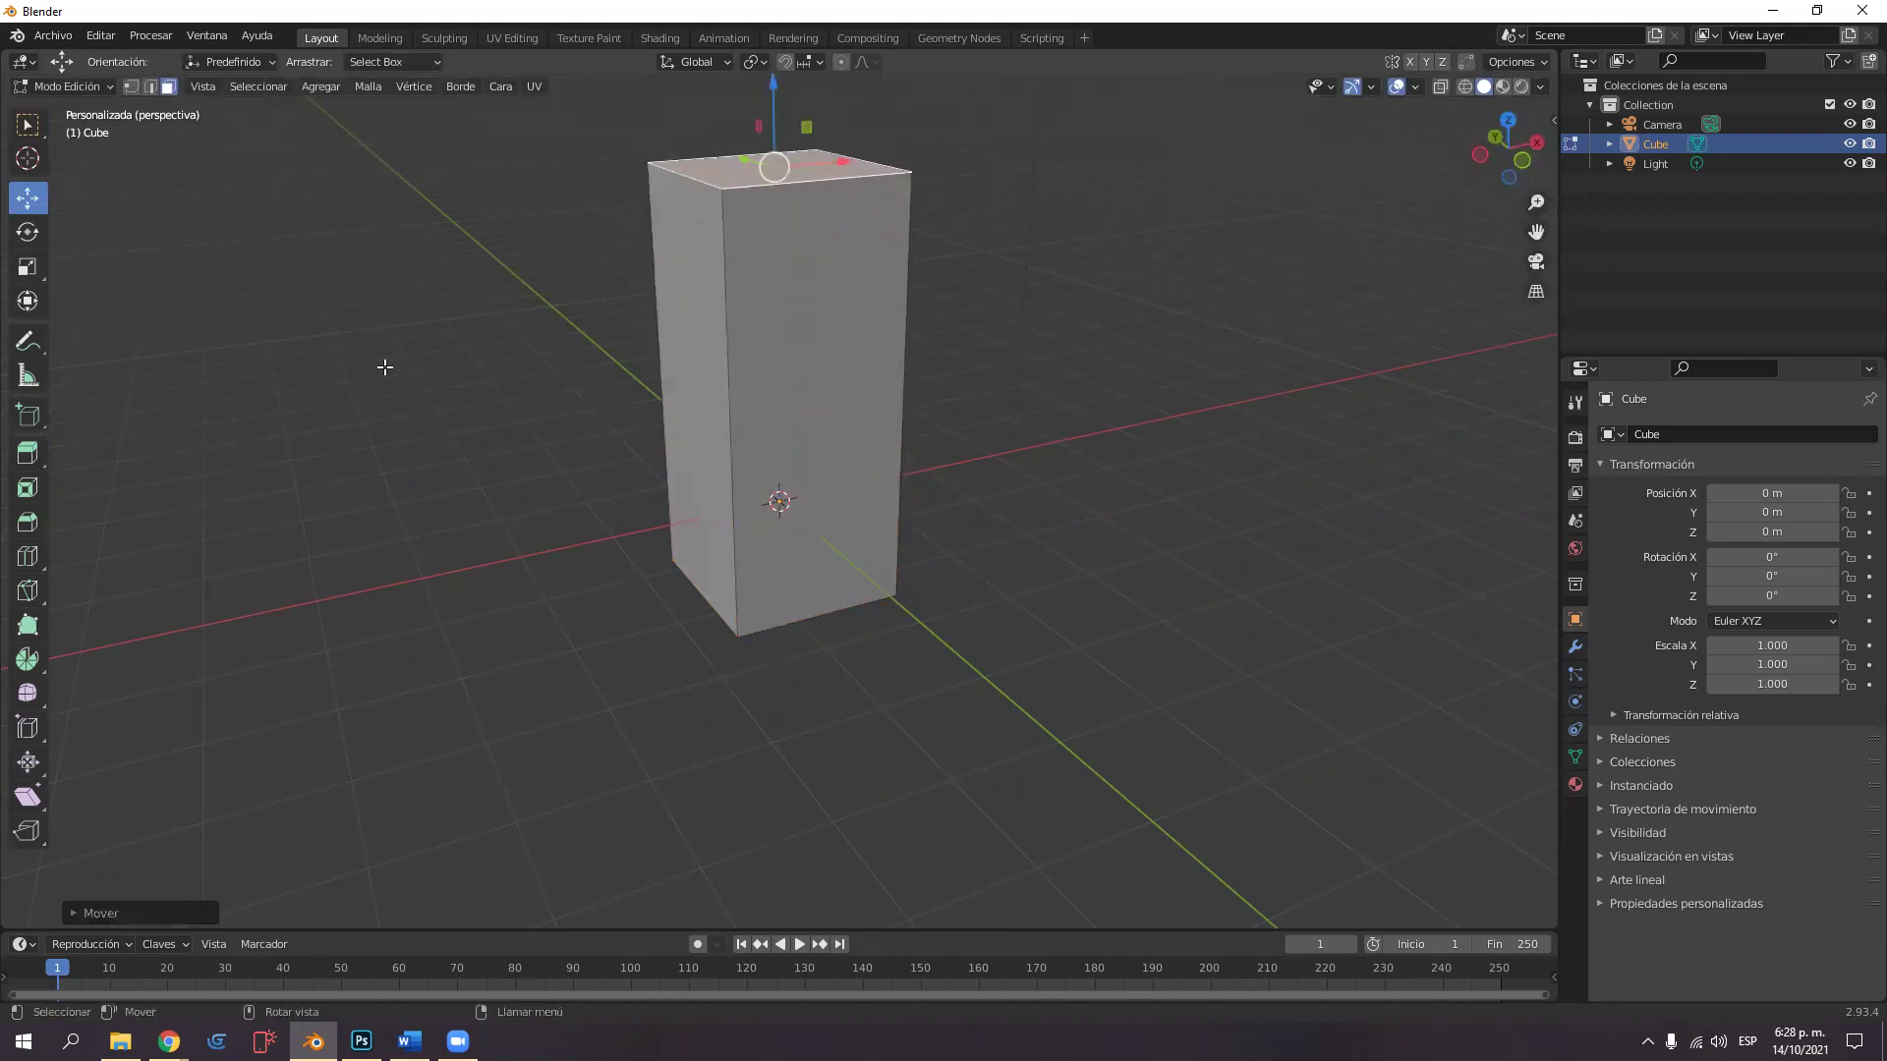
{"action": "scroll", "coordinate": [522, 488], "scroll_direction": "down", "scroll_amount": 2}
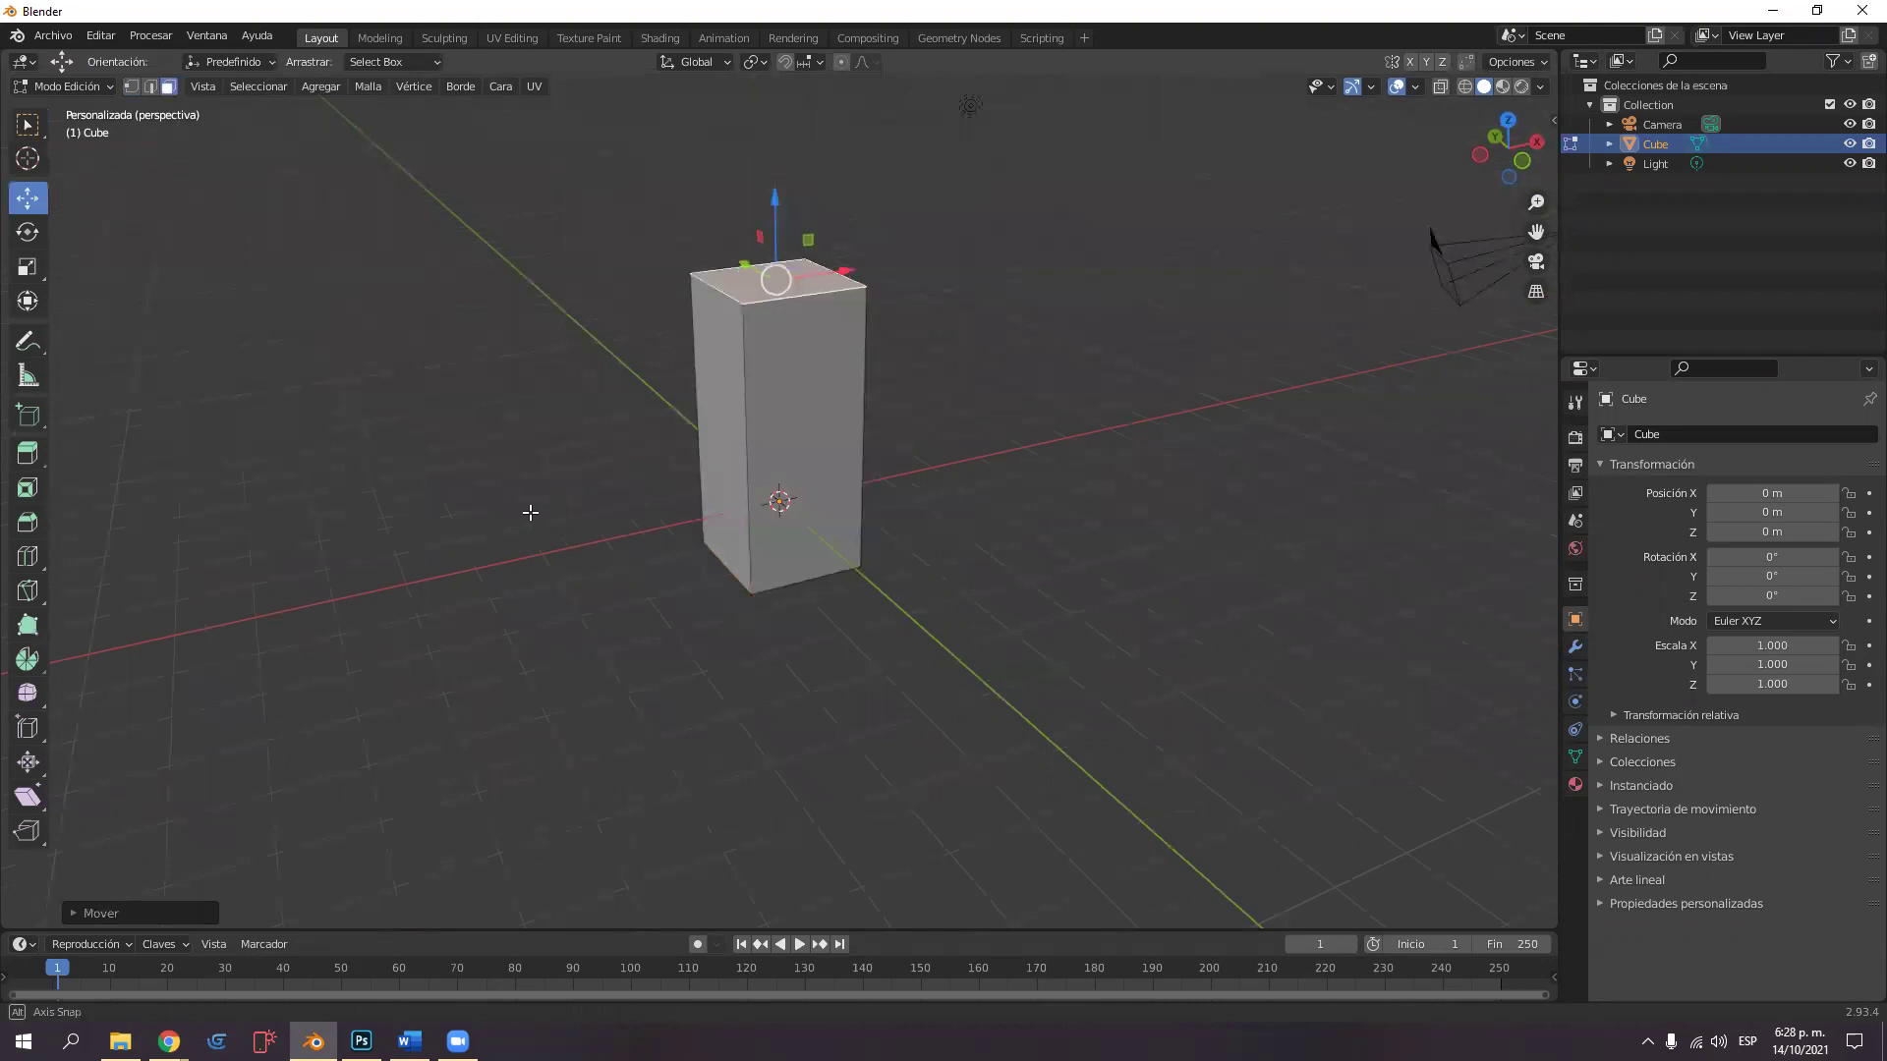
{"action": "middle_click_drag", "start_coordinate": [530, 512], "coordinate": [373, 442]}
{"action": "left_click", "coordinate": [26, 266]}
{"action": "left_click_drag", "start_coordinate": [851, 229], "coordinate": [802, 295]}
Extrude the block's bottom face a short distance downward and scale it down to narrow the base.
{"action": "middle_click_drag", "start_coordinate": [924, 587], "coordinate": [815, 548]}
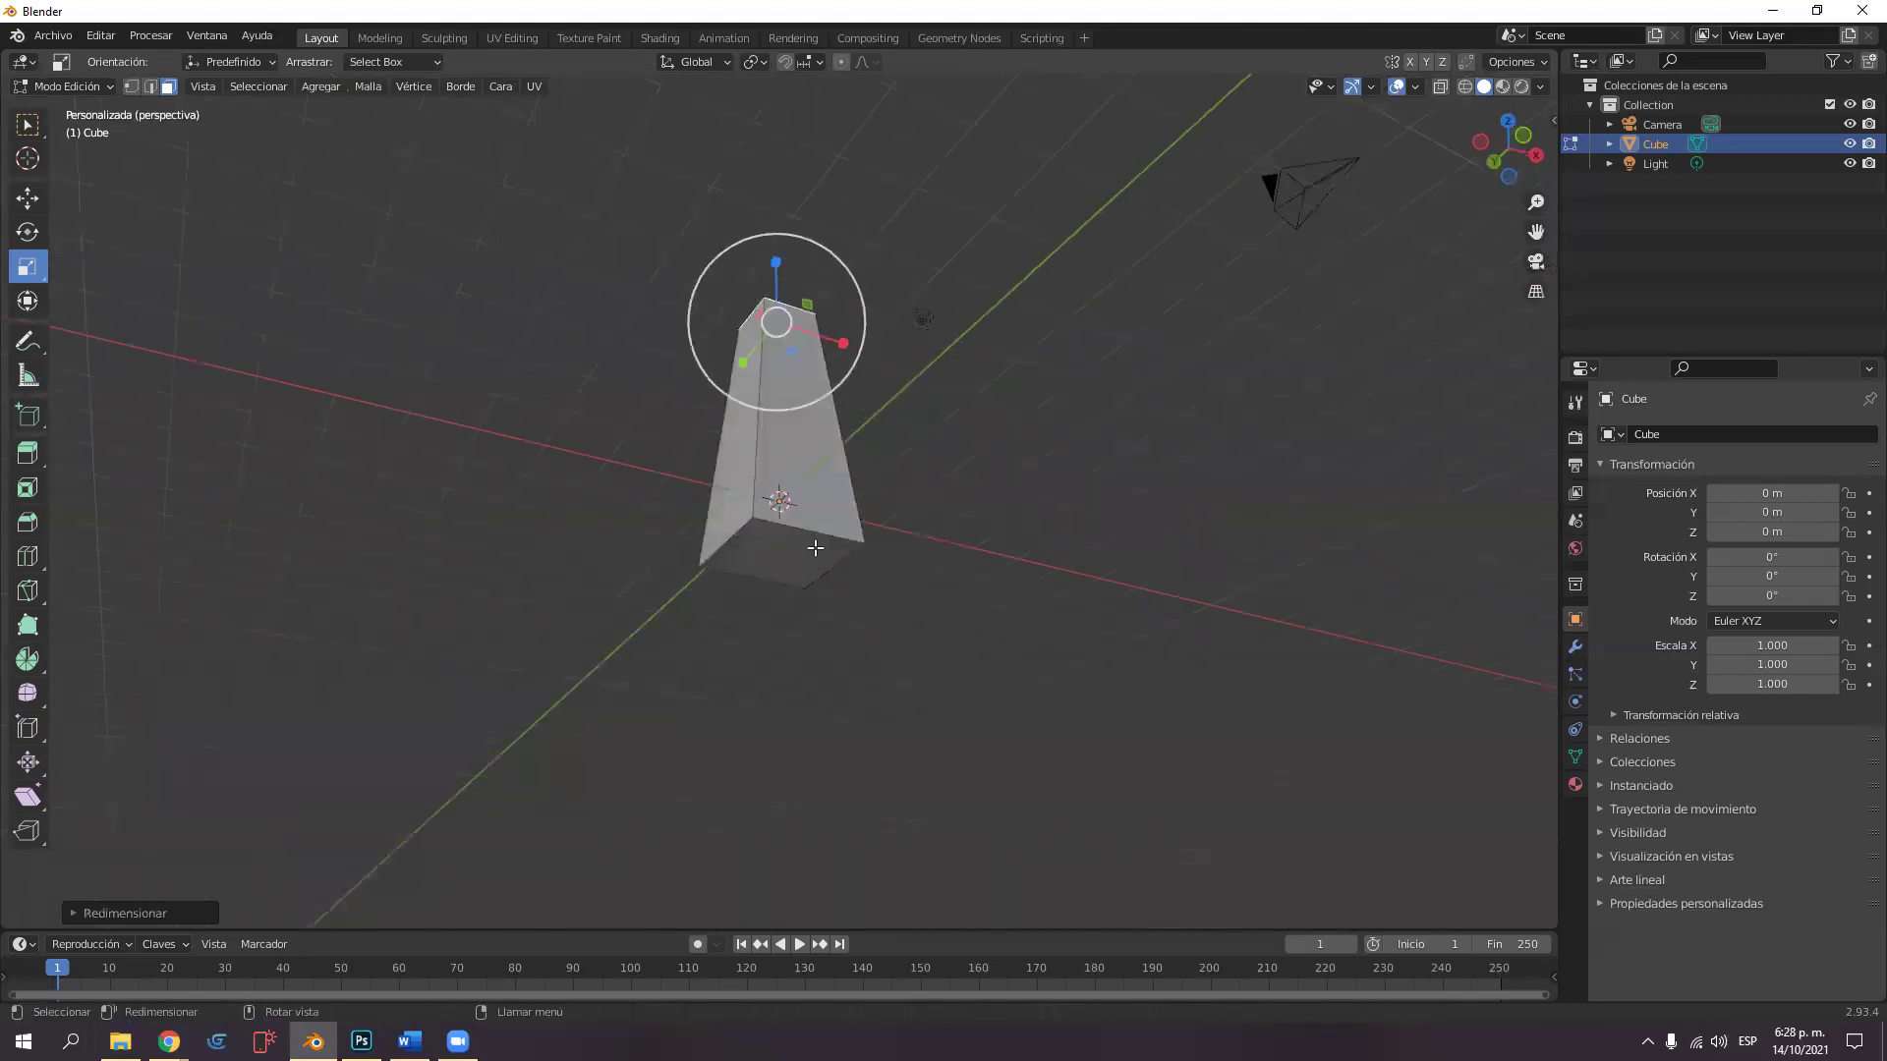
{"action": "left_click", "coordinate": [815, 548]}
{"action": "left_click", "coordinate": [28, 453]}
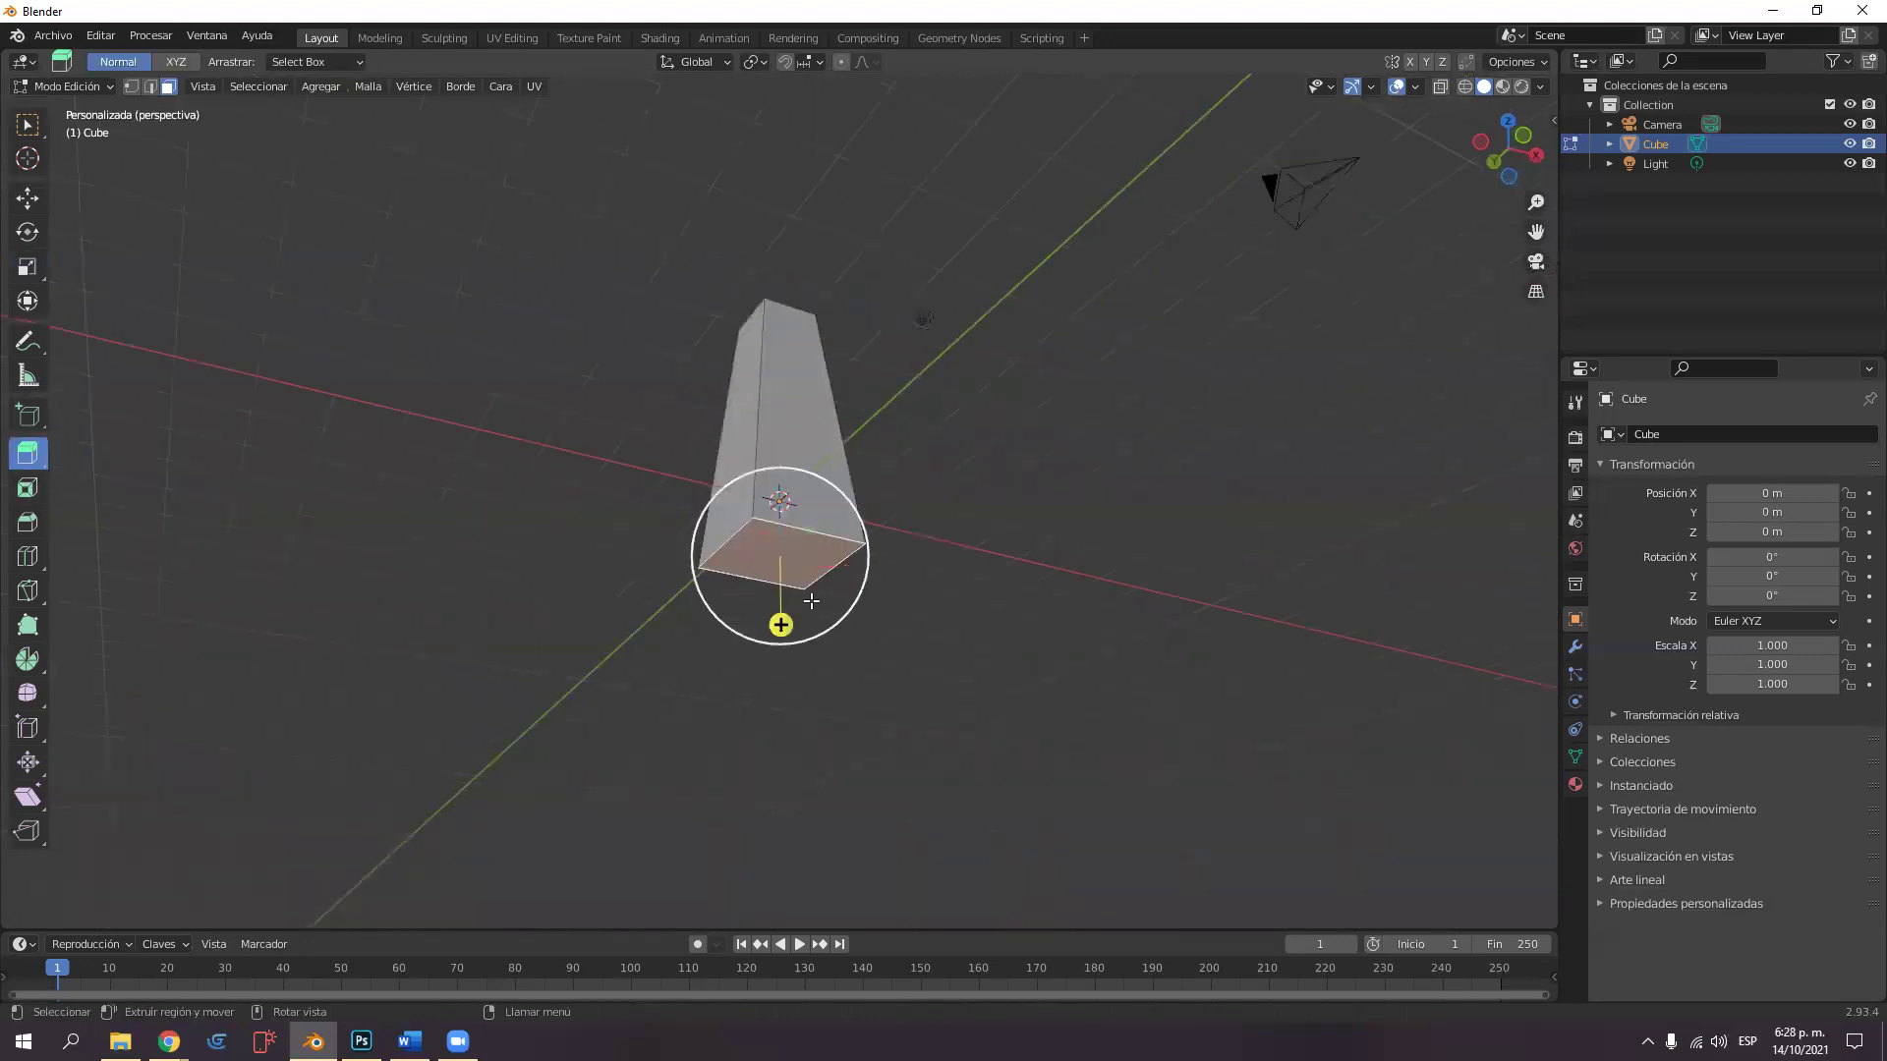
{"action": "left_click_drag", "start_coordinate": [780, 625], "coordinate": [781, 664]}
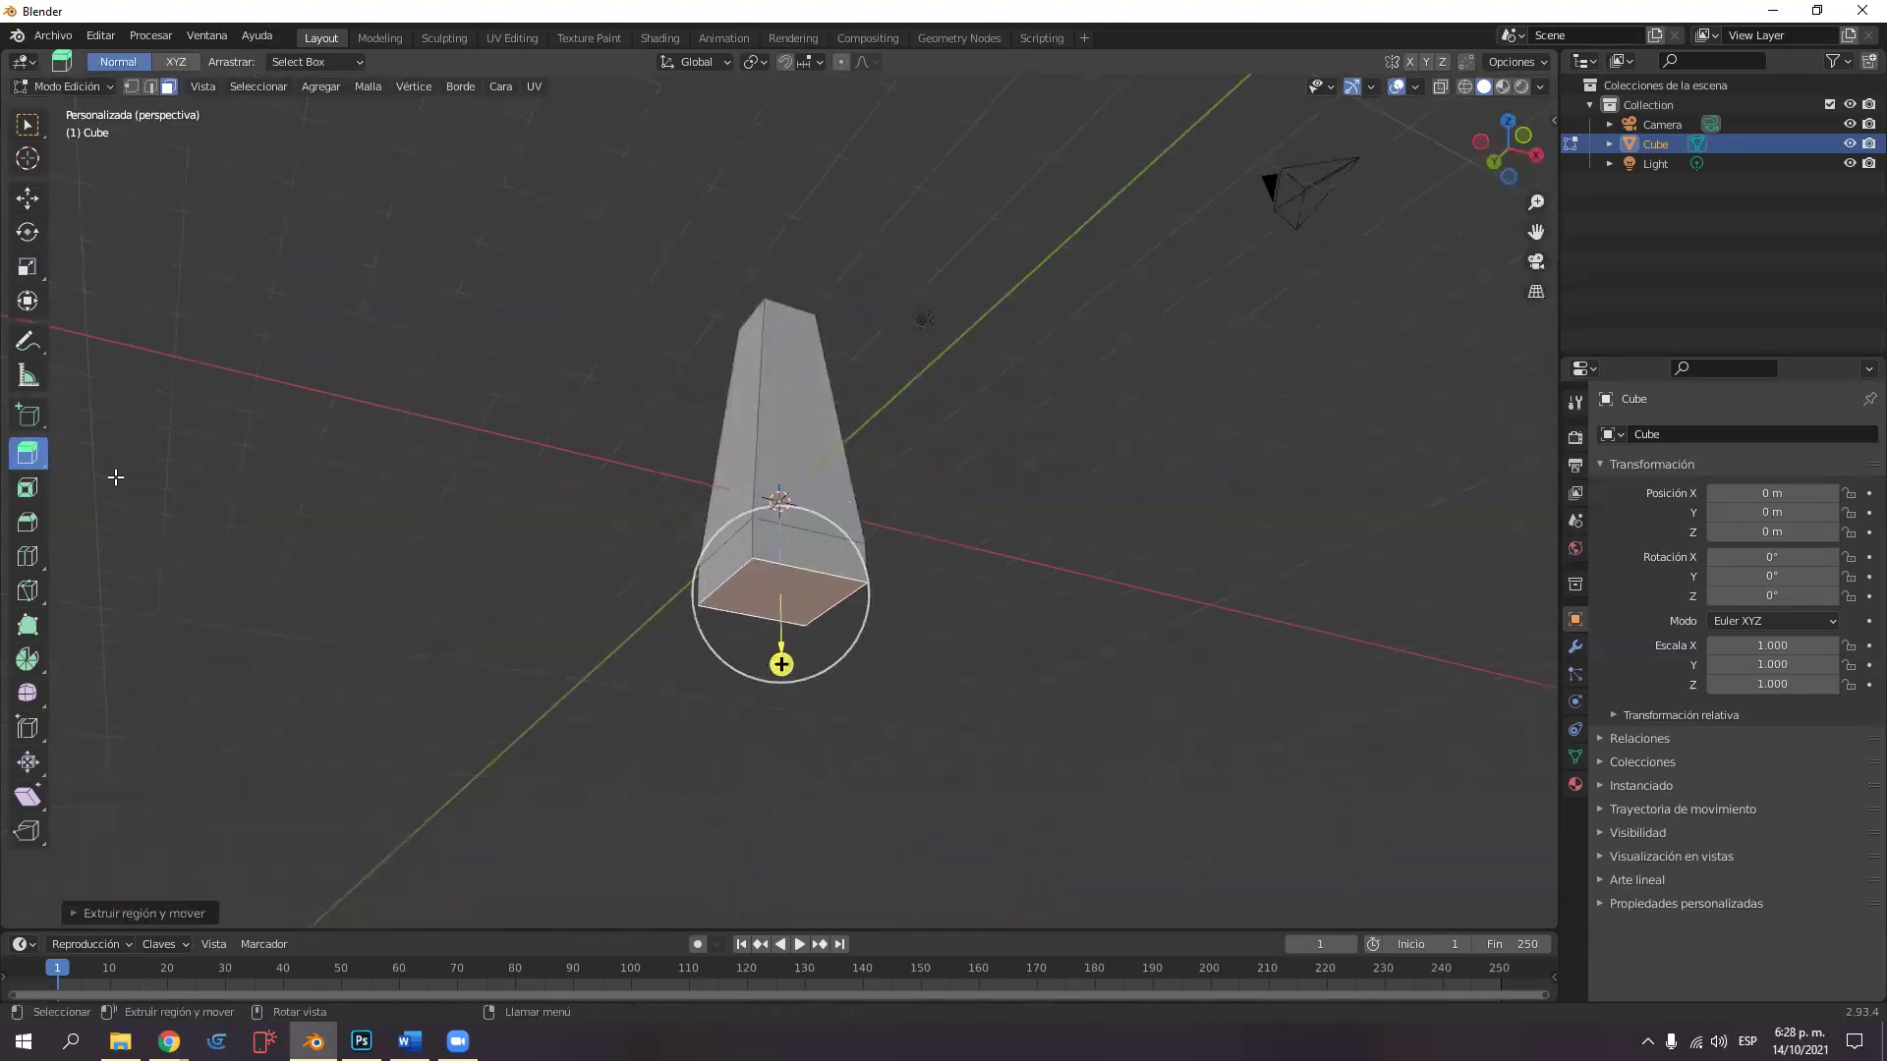
{"action": "left_click", "coordinate": [28, 268]}
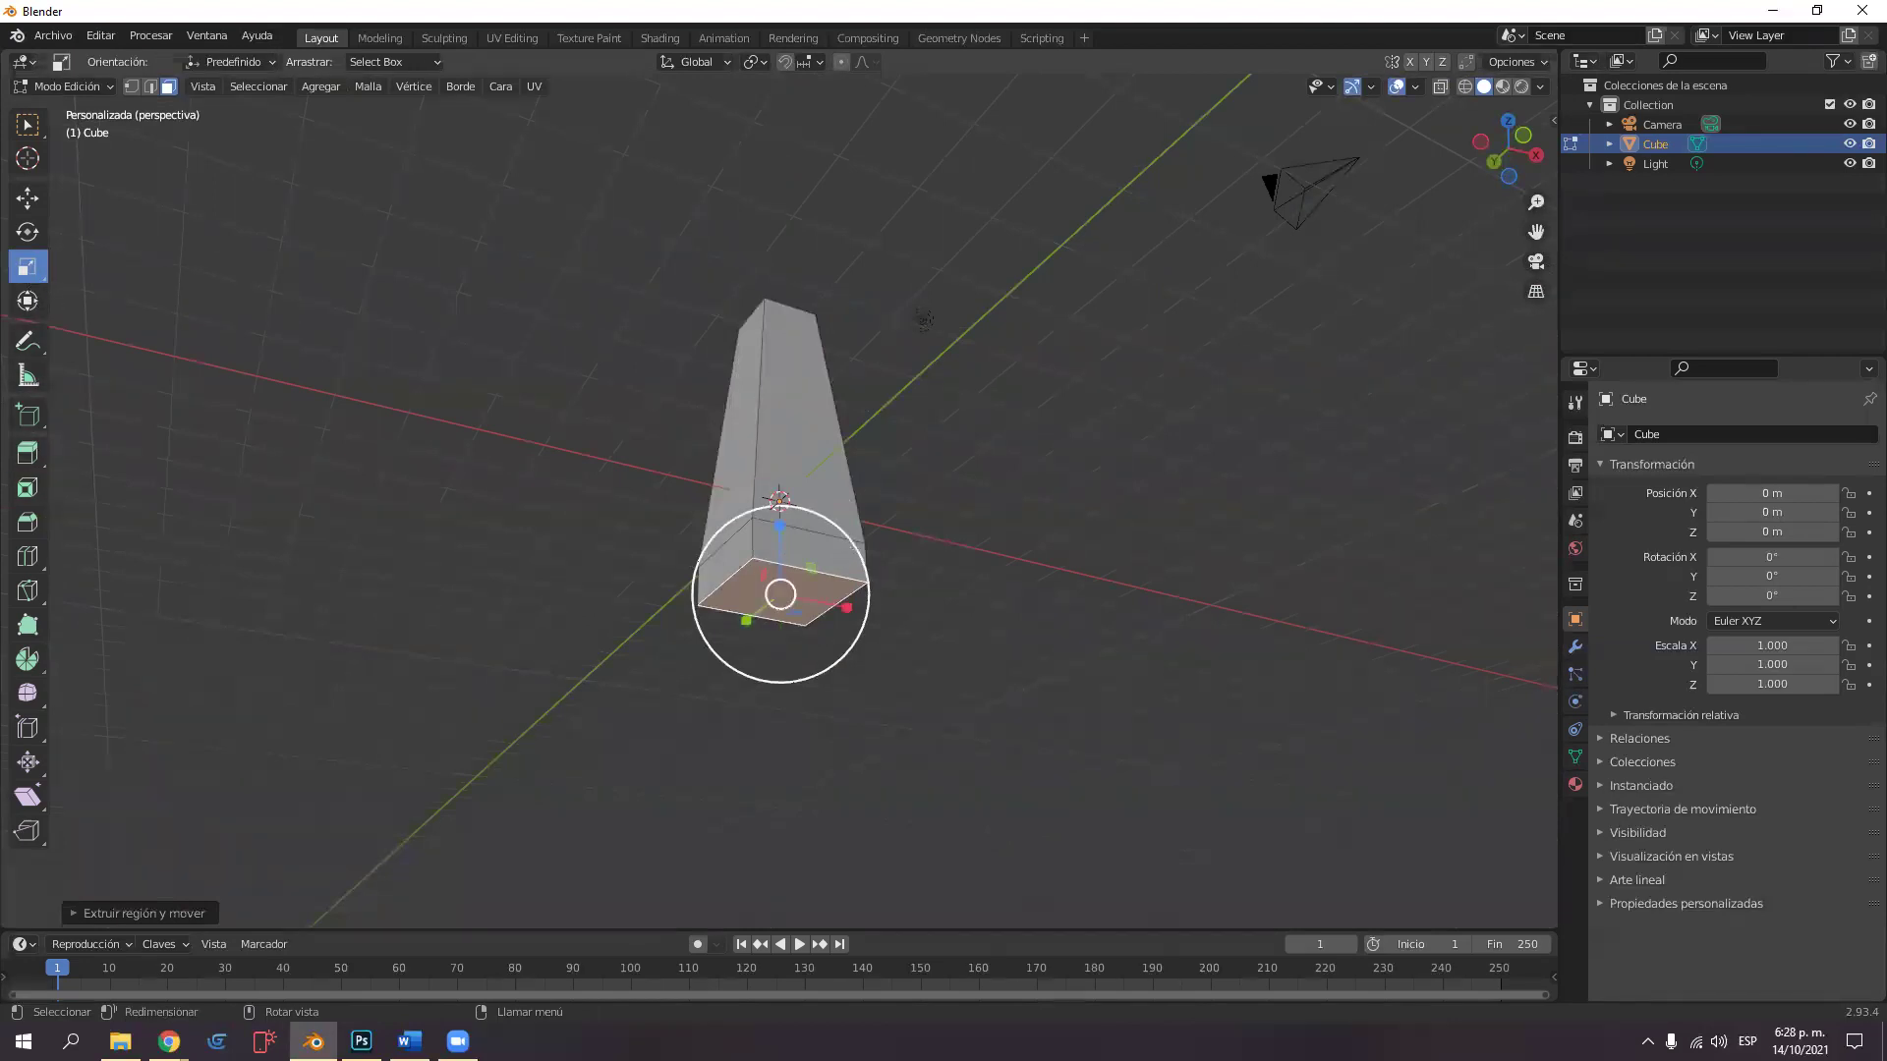
{"action": "left_click_drag", "start_coordinate": [853, 543], "coordinate": [832, 558]}
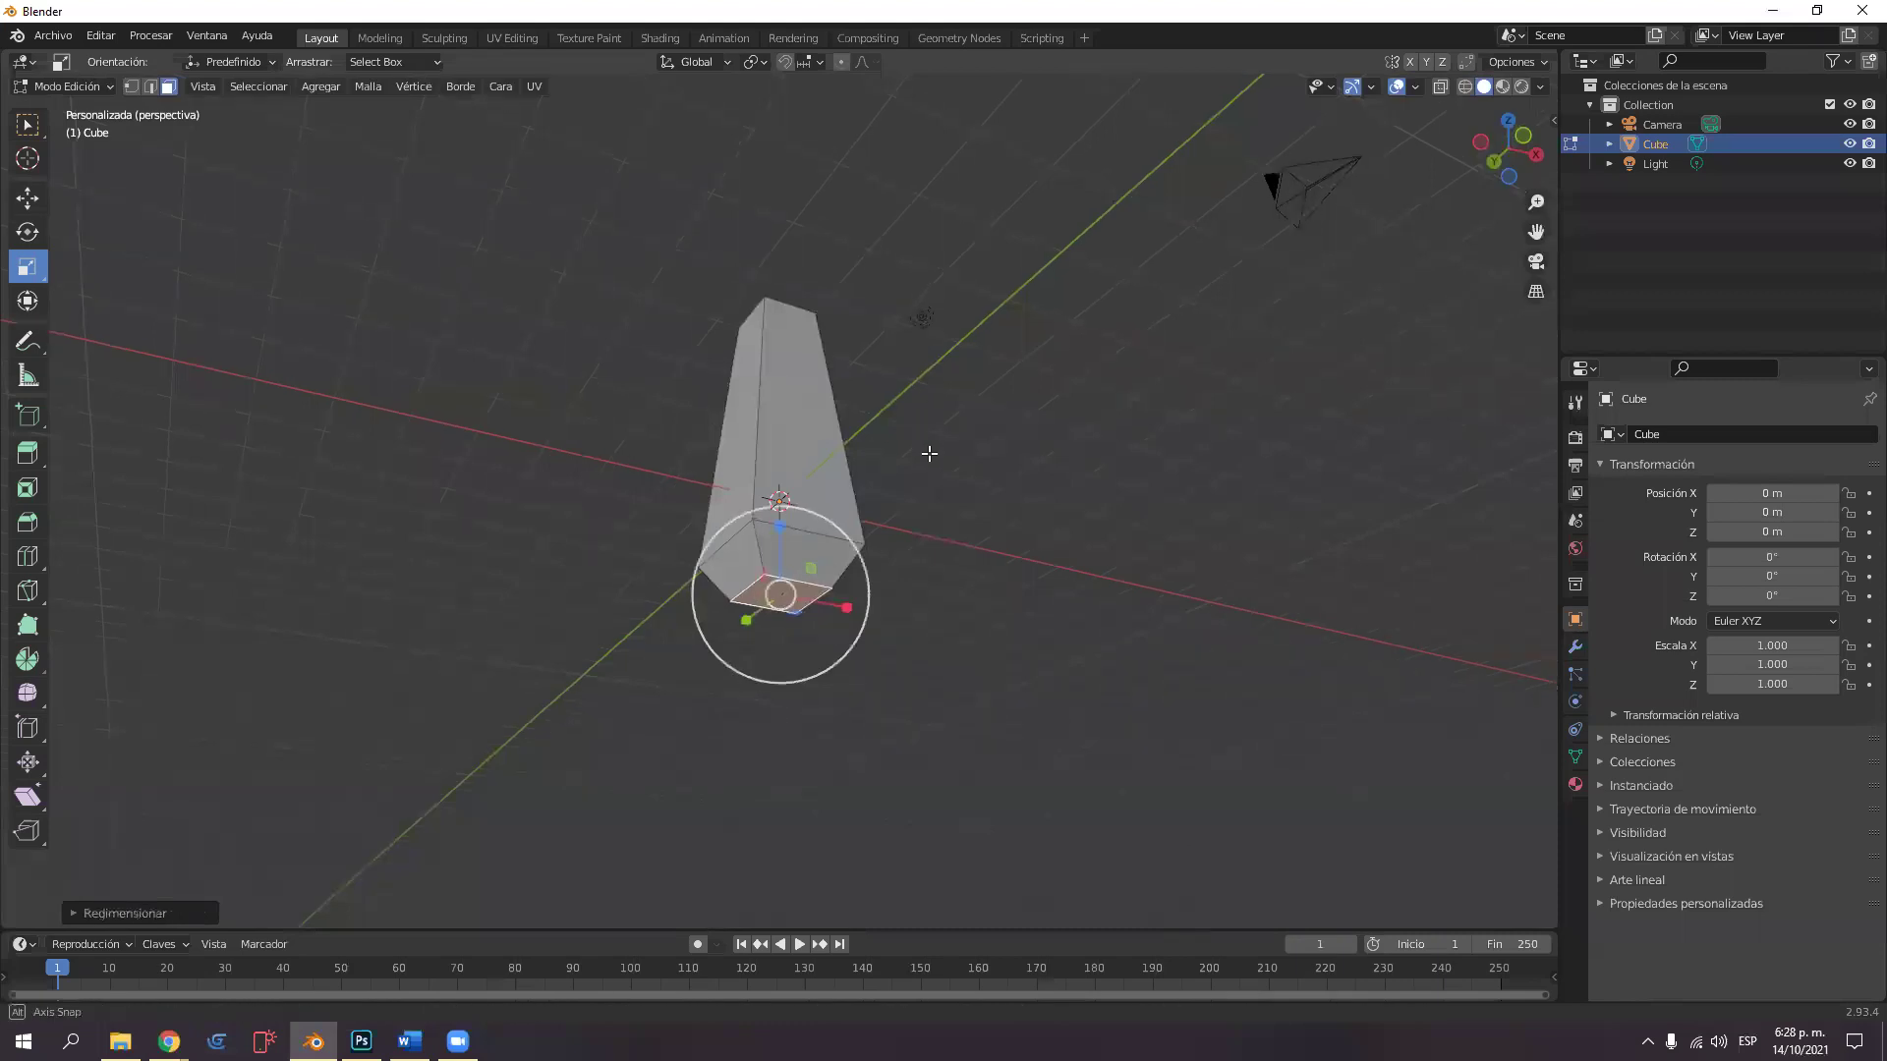
Select the top face of the stem and extrude it upward in two short segments.
{"action": "middle_click_drag", "start_coordinate": [932, 454], "coordinate": [943, 446]}
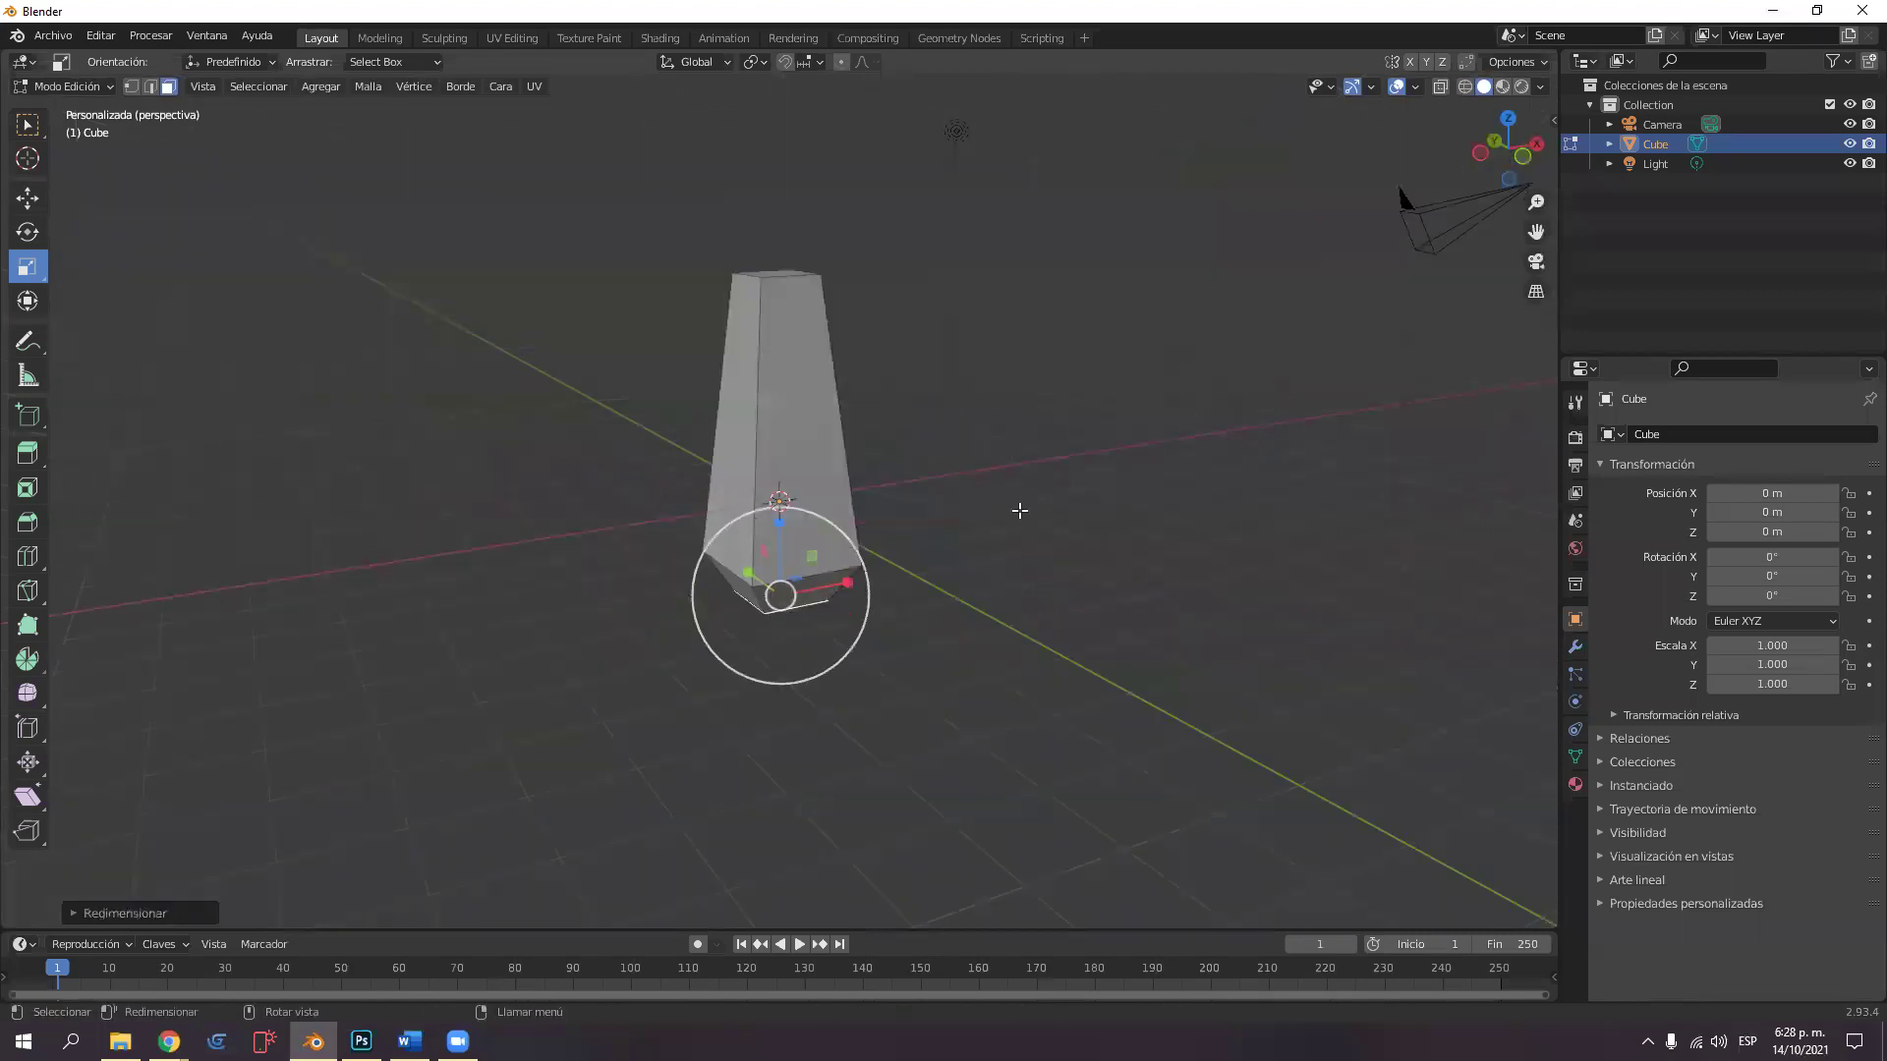
{"action": "middle_click_drag", "start_coordinate": [1020, 510], "coordinate": [837, 327], "text": "shift"}
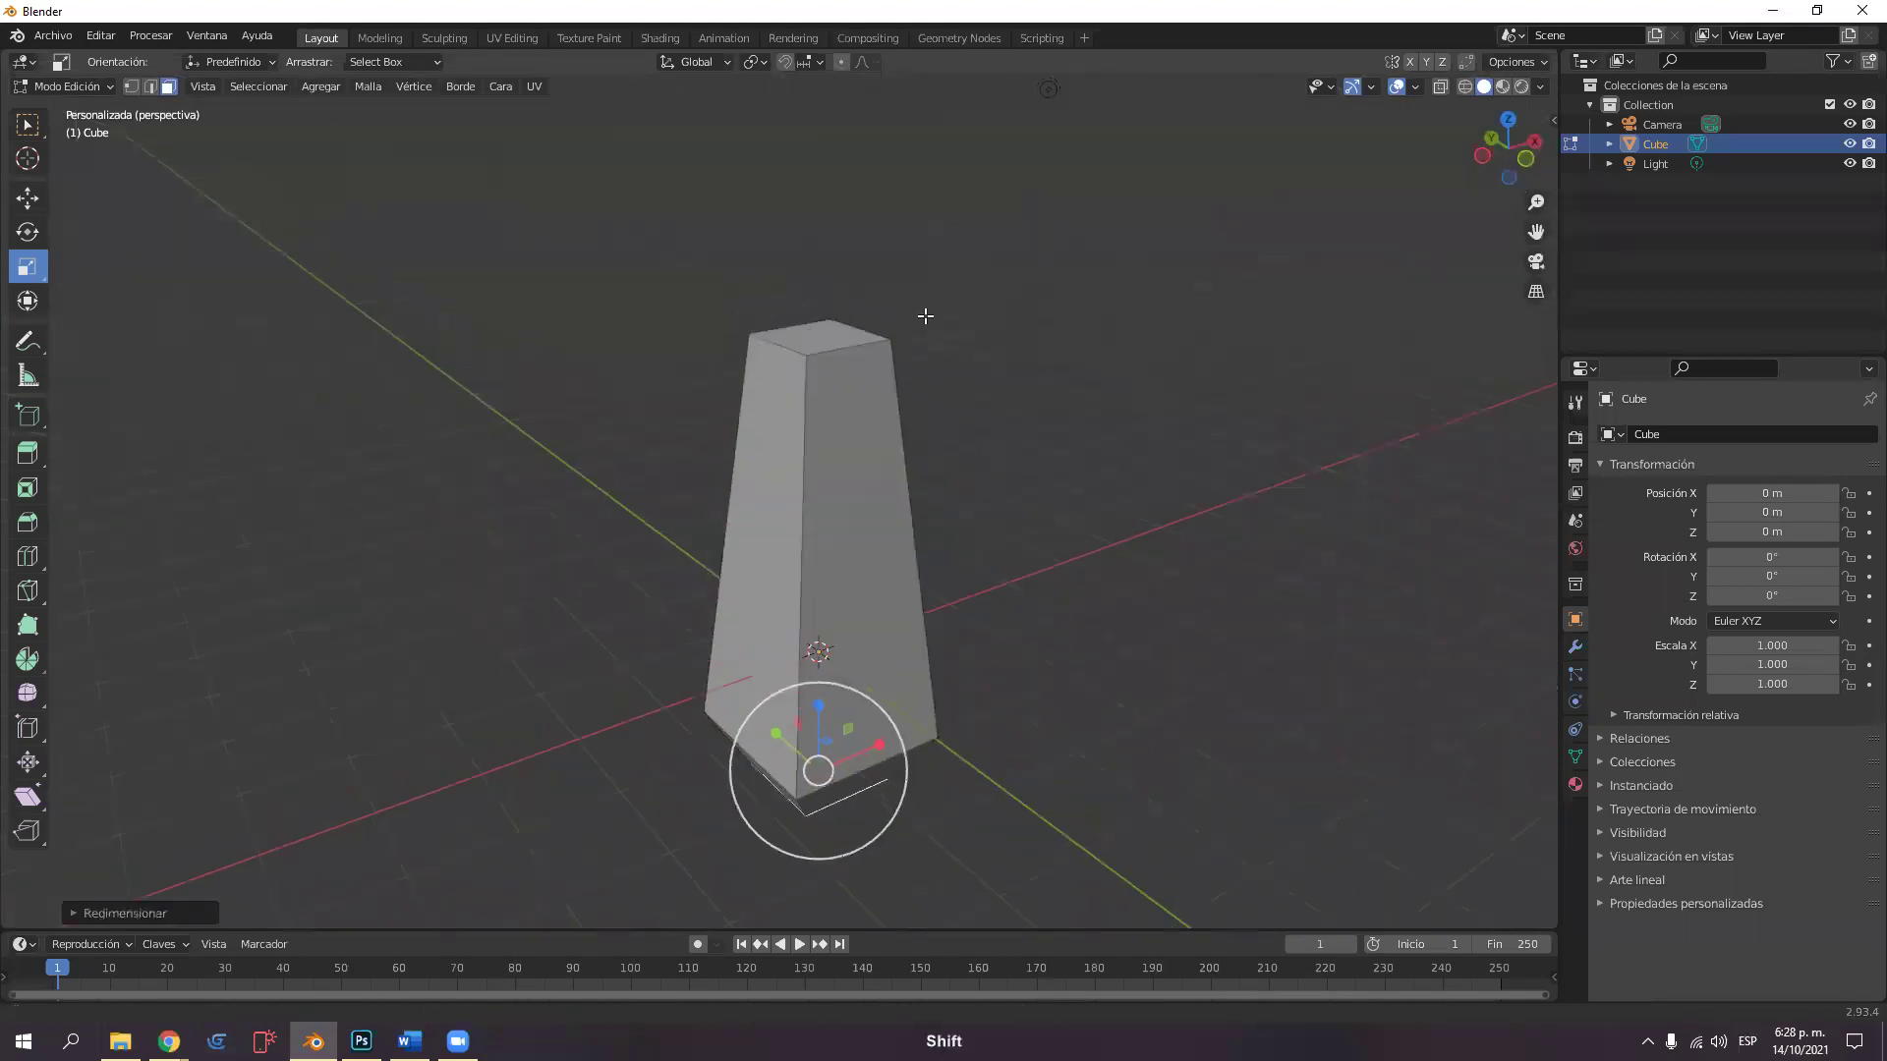
{"action": "left_click", "coordinate": [826, 336]}
{"action": "scroll", "coordinate": [197, 534], "scroll_direction": "down", "scroll_amount": 2}
{"action": "left_click", "coordinate": [28, 453]}
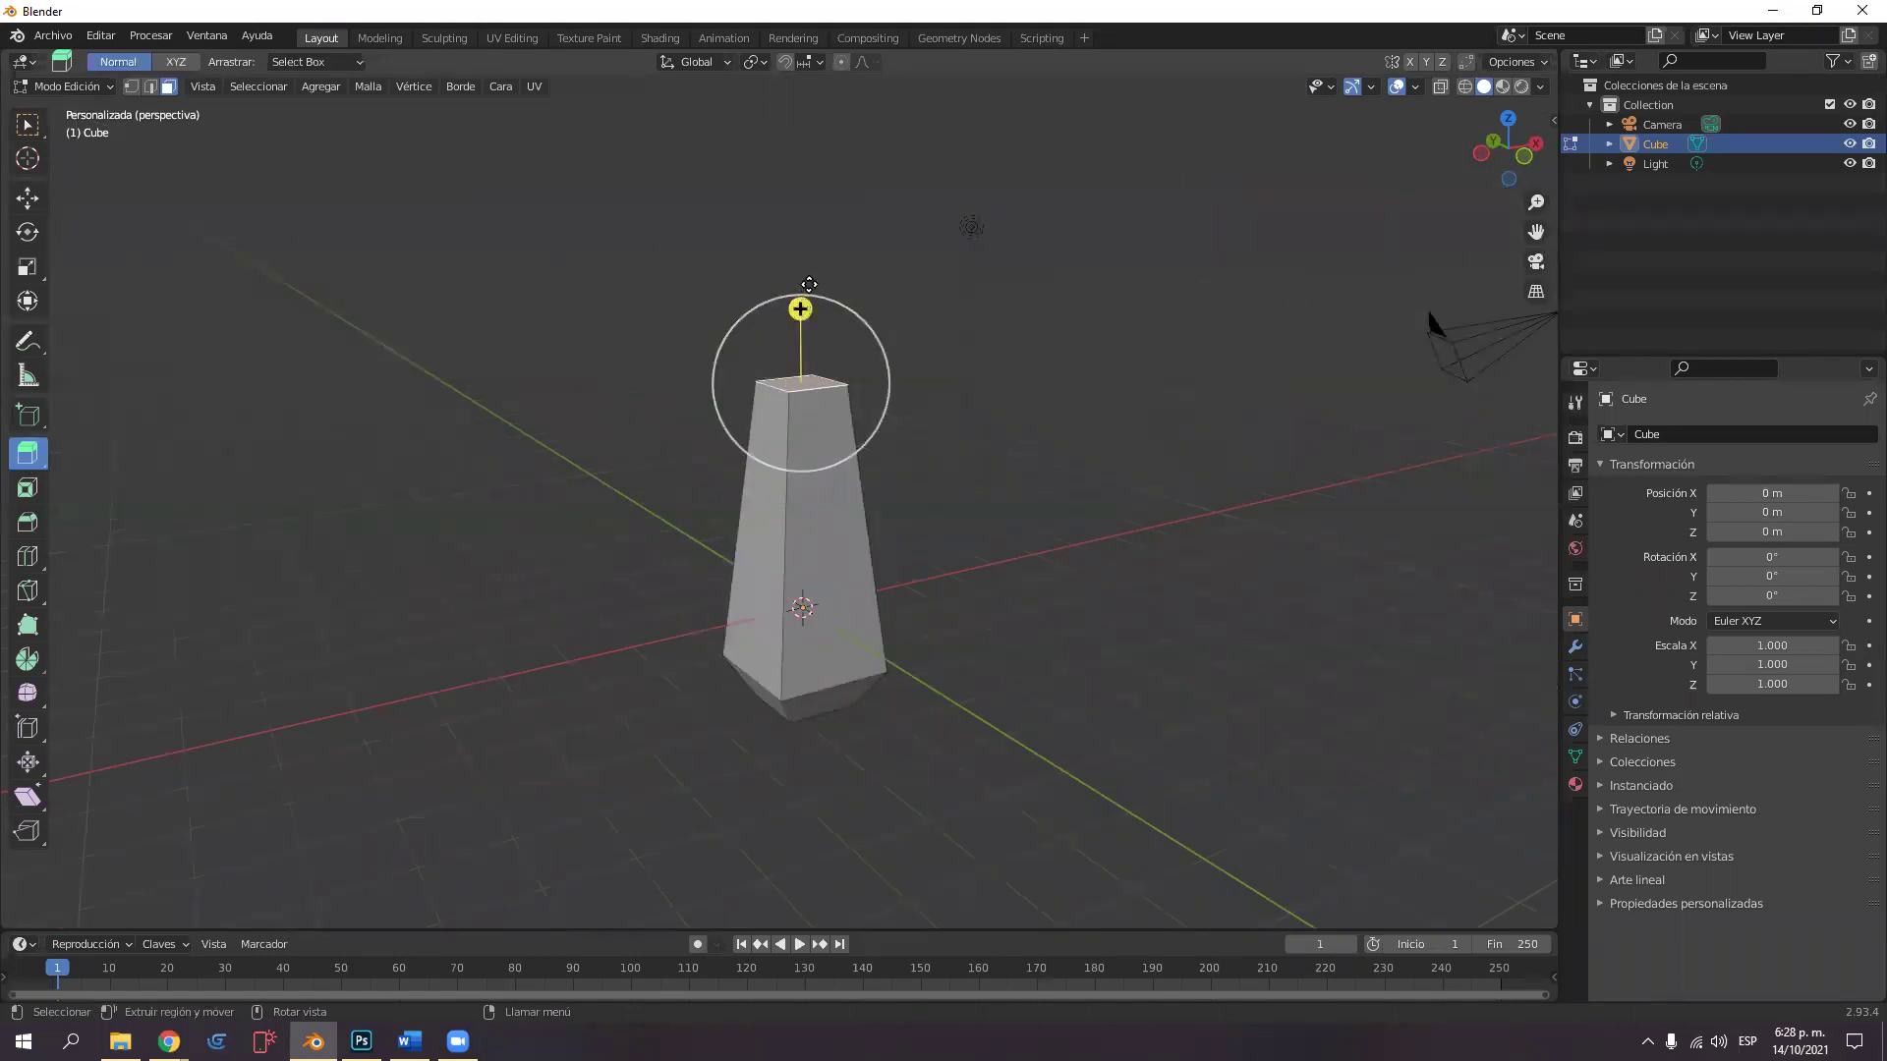
{"action": "left_click_drag", "start_coordinate": [801, 308], "coordinate": [815, 272]}
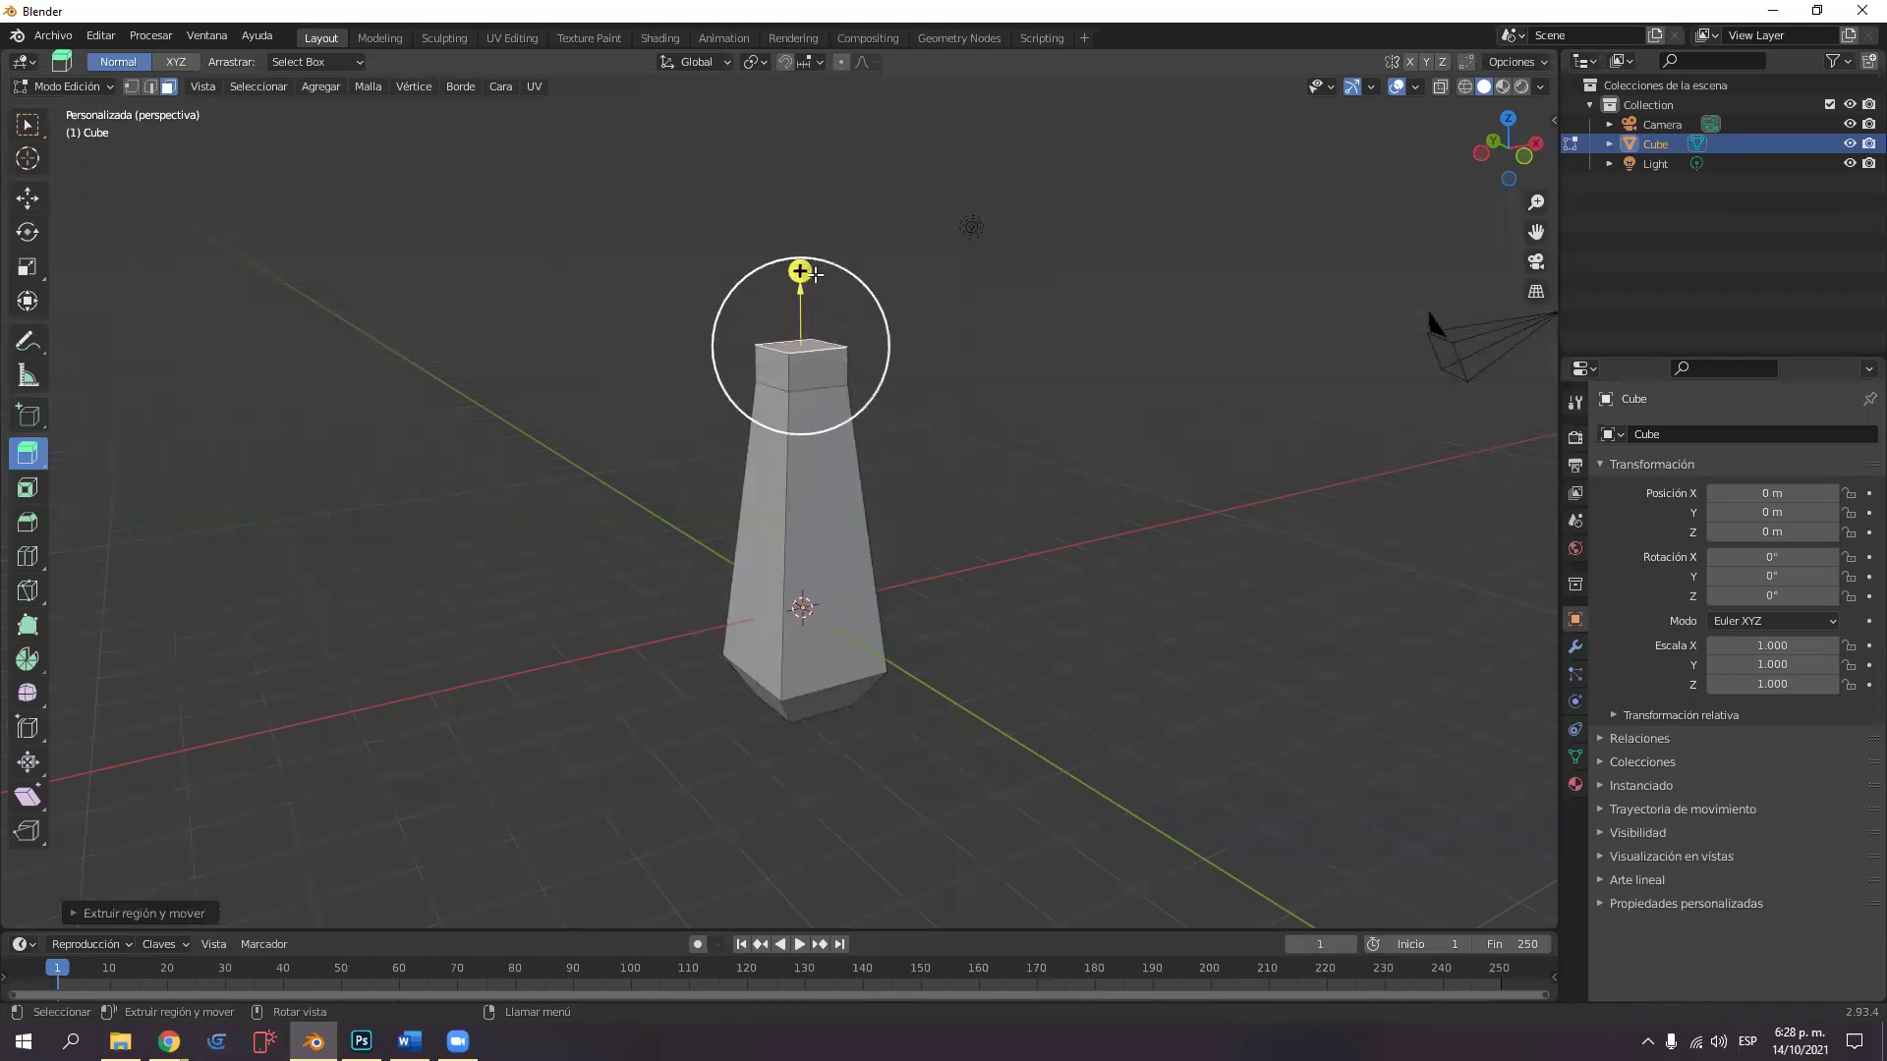
{"action": "middle_click_drag", "start_coordinate": [807, 267], "coordinate": [816, 361]}
{"action": "left_click_drag", "start_coordinate": [806, 267], "coordinate": [806, 251]}
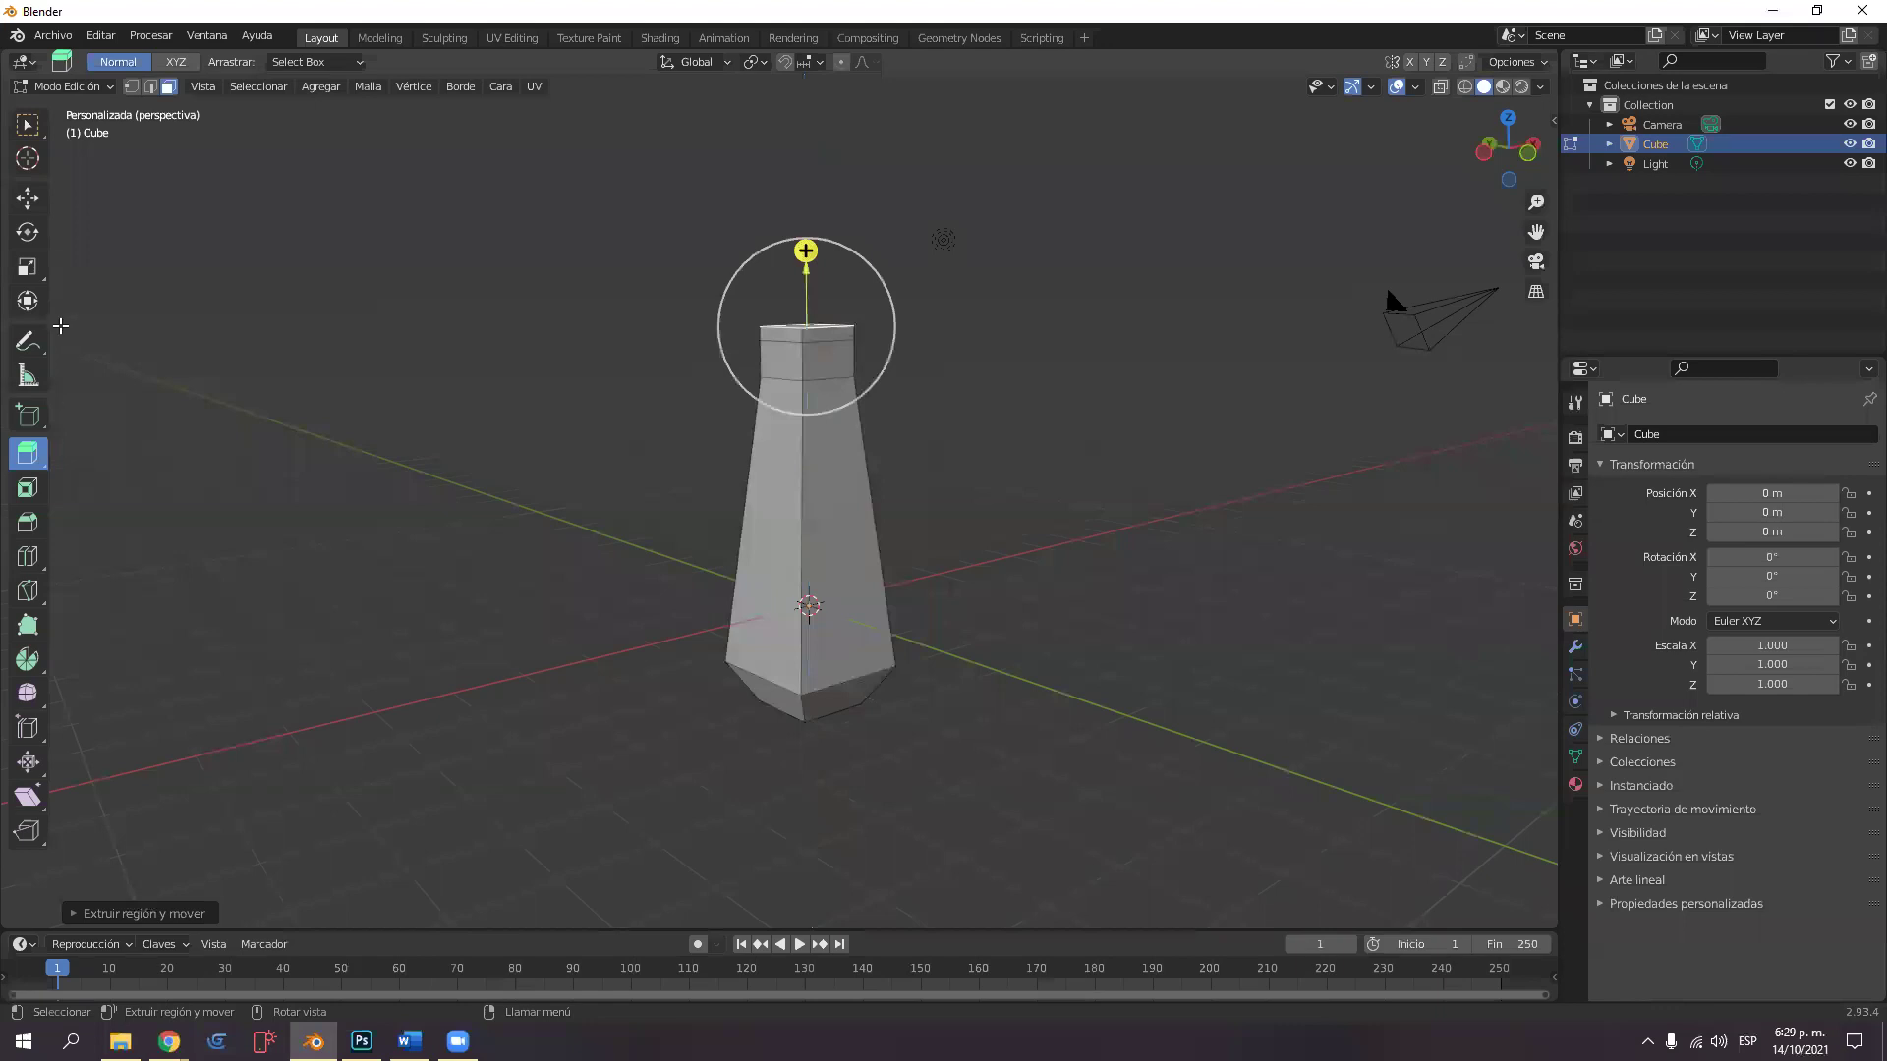
Scale the top face far outward to form a wide flat plate above the stem.
{"action": "key", "text": "KP_8"}
{"action": "key", "text": "KP_8"}
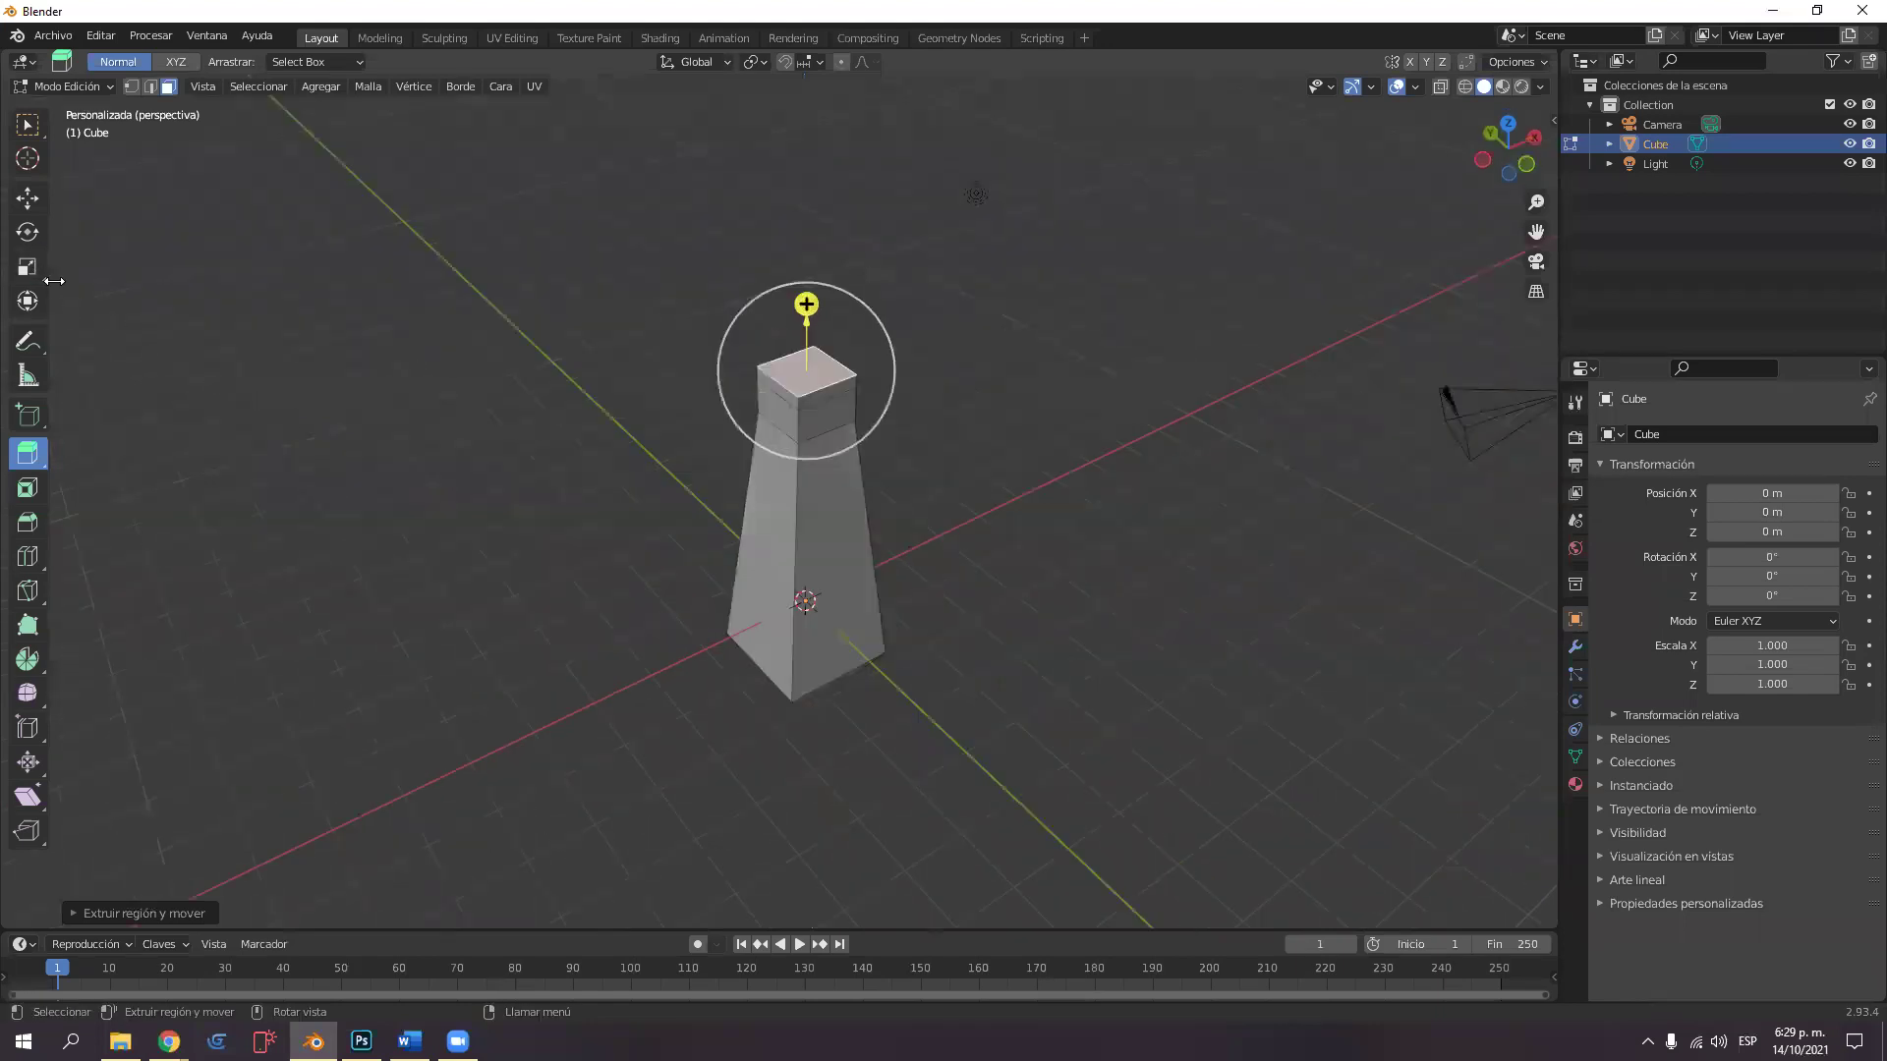
{"action": "key", "text": "shift+space"}
{"action": "key", "text": "s"}
{"action": "left_click_drag", "start_coordinate": [882, 320], "coordinate": [1322, 272]}
{"action": "scroll", "coordinate": [1113, 455], "scroll_direction": "down", "scroll_amount": 2}
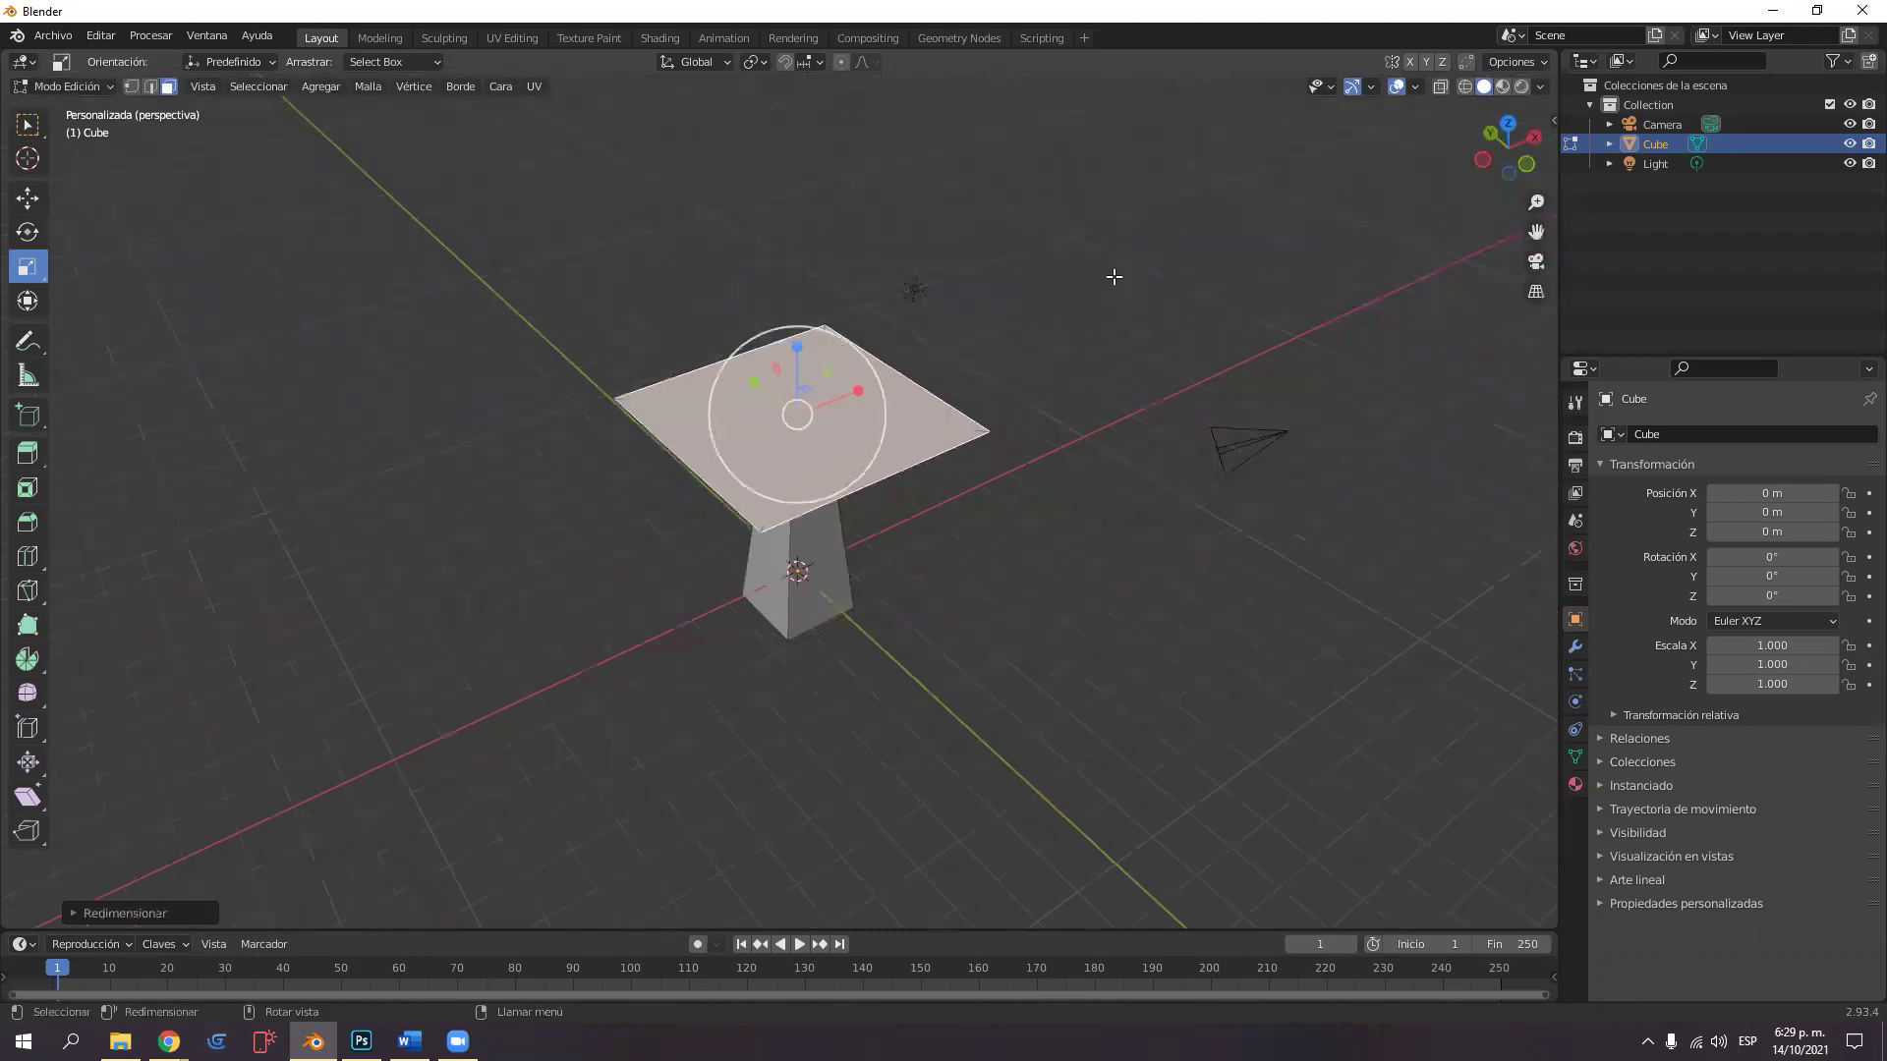
Extrude the wide top plate upward into a thick block for the mushroom cap.
{"action": "middle_click_drag", "start_coordinate": [1114, 316], "coordinate": [49, 417]}
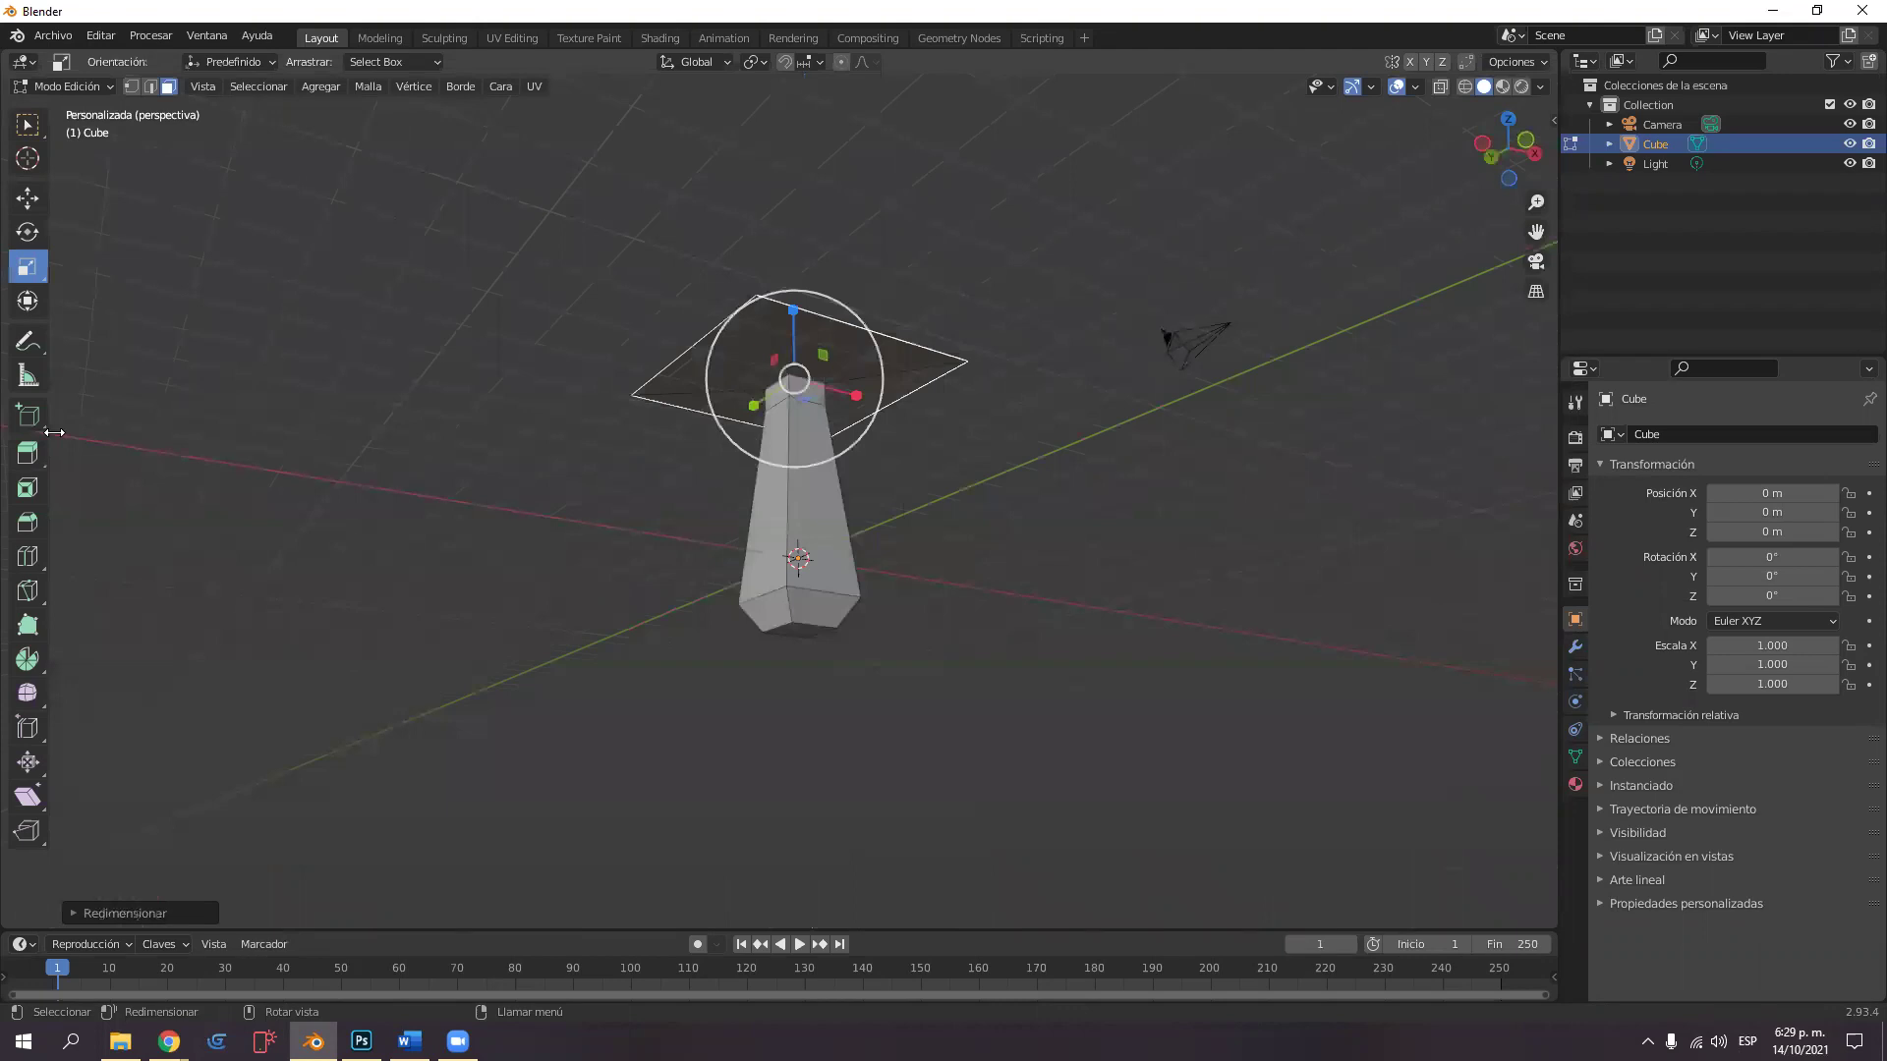
{"action": "left_click", "coordinate": [27, 453]}
{"action": "middle_click_drag", "start_coordinate": [688, 433], "coordinate": [786, 404]}
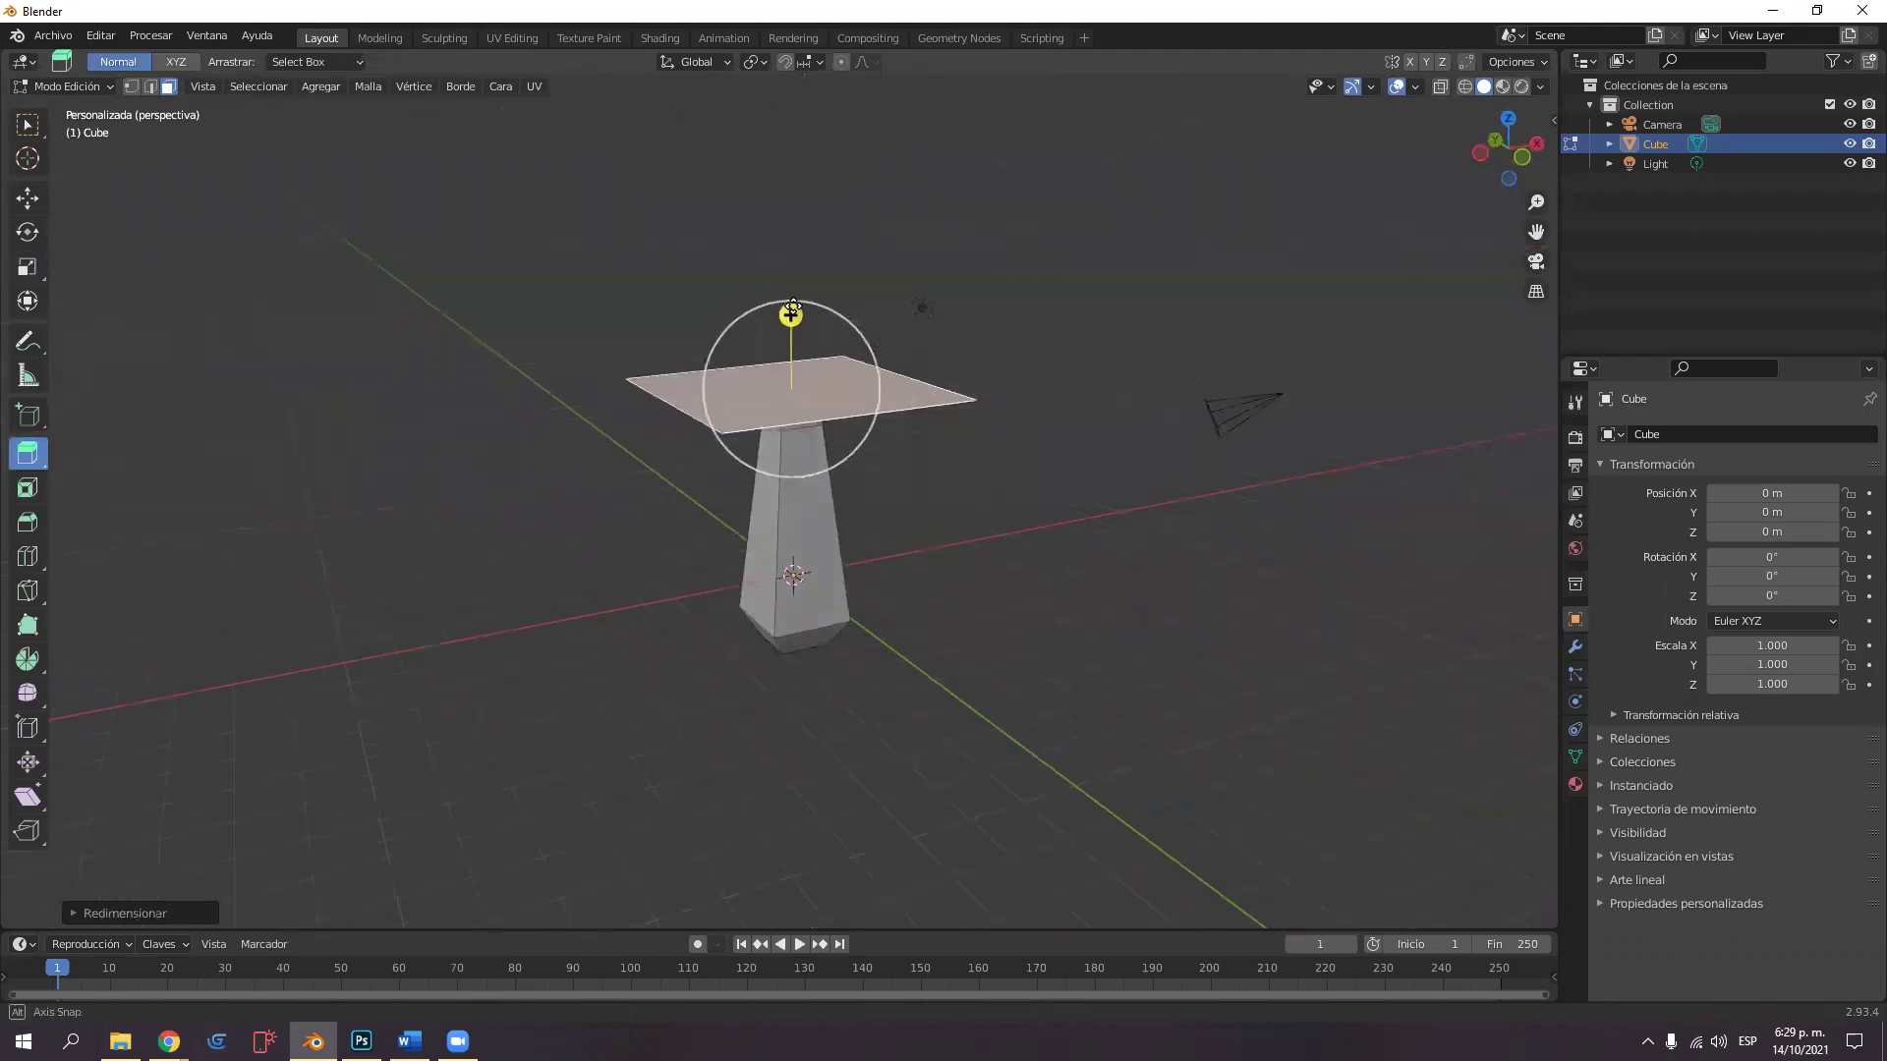
{"action": "left_click_drag", "start_coordinate": [792, 309], "coordinate": [804, 165]}
{"action": "middle_click_drag", "start_coordinate": [845, 254], "coordinate": [858, 295]}
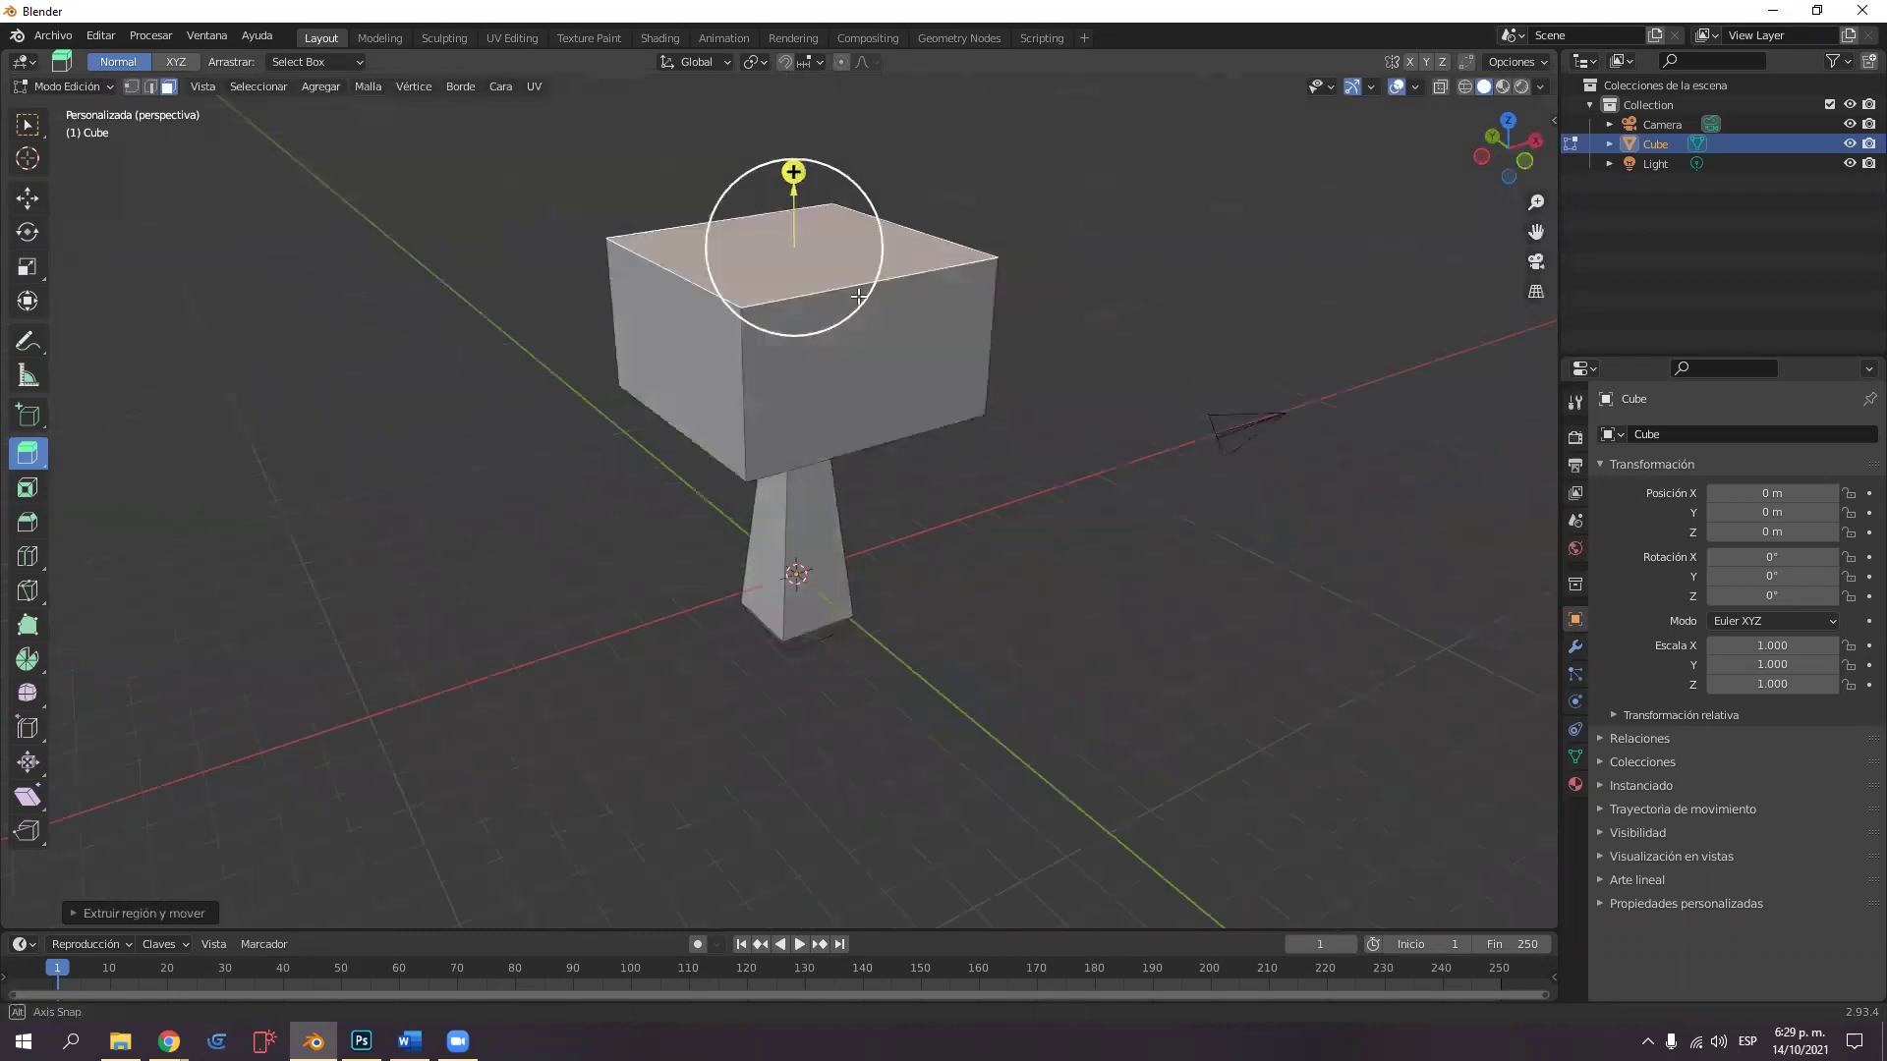
Scale down the top face of the cap block to give the cap sloping sides.
{"action": "middle_click_drag", "start_coordinate": [326, 525], "coordinate": [104, 530]}
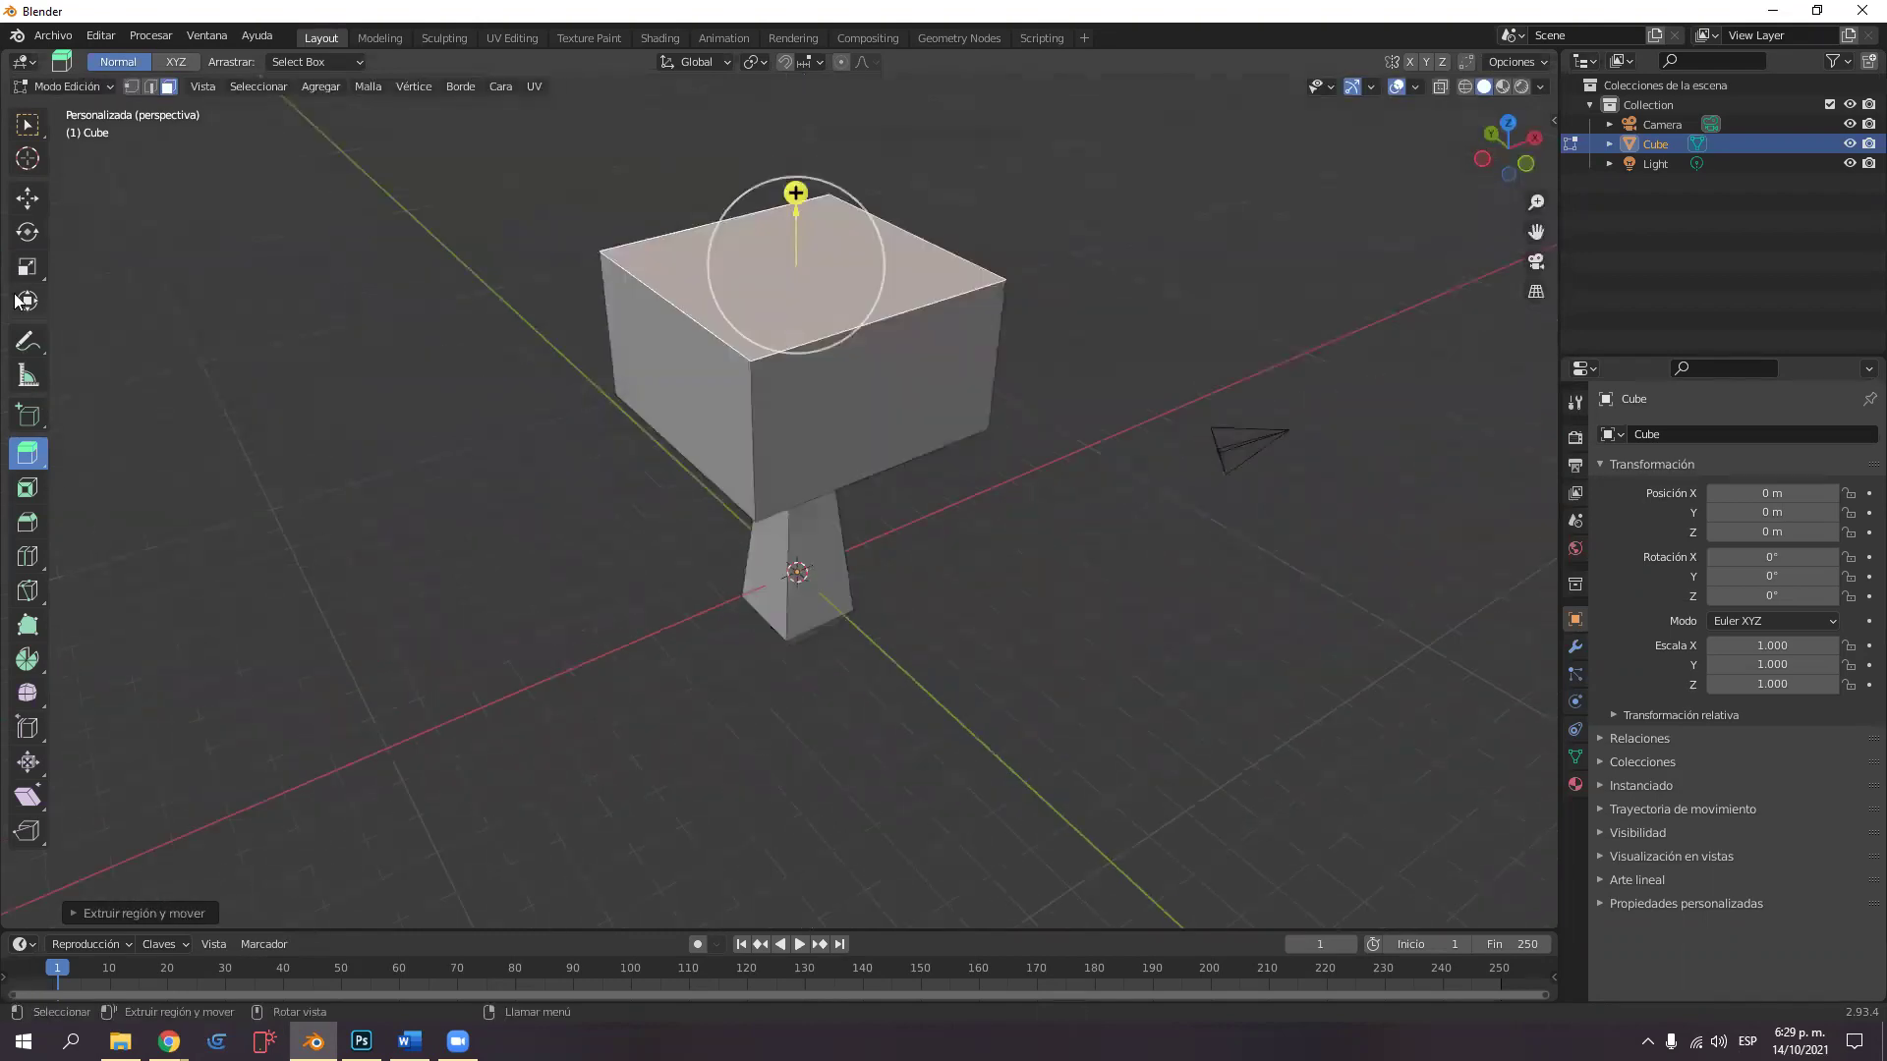
{"action": "left_click", "coordinate": [26, 266]}
{"action": "left_click_drag", "start_coordinate": [857, 203], "coordinate": [811, 242]}
{"action": "mouse_move", "coordinate": [885, 455]}
{"action": "middle_mouse_down"}
{"action": "mouse_move", "coordinate": [882, 418]}
{"action": "mouse_move", "coordinate": [952, 319]}
{"action": "mouse_move", "coordinate": [897, 390]}
{"action": "mouse_move", "coordinate": [891, 472]}
{"action": "middle_mouse_up"}
{"action": "scroll", "coordinate": [892, 478], "scroll_direction": "up", "scroll_amount": 3}
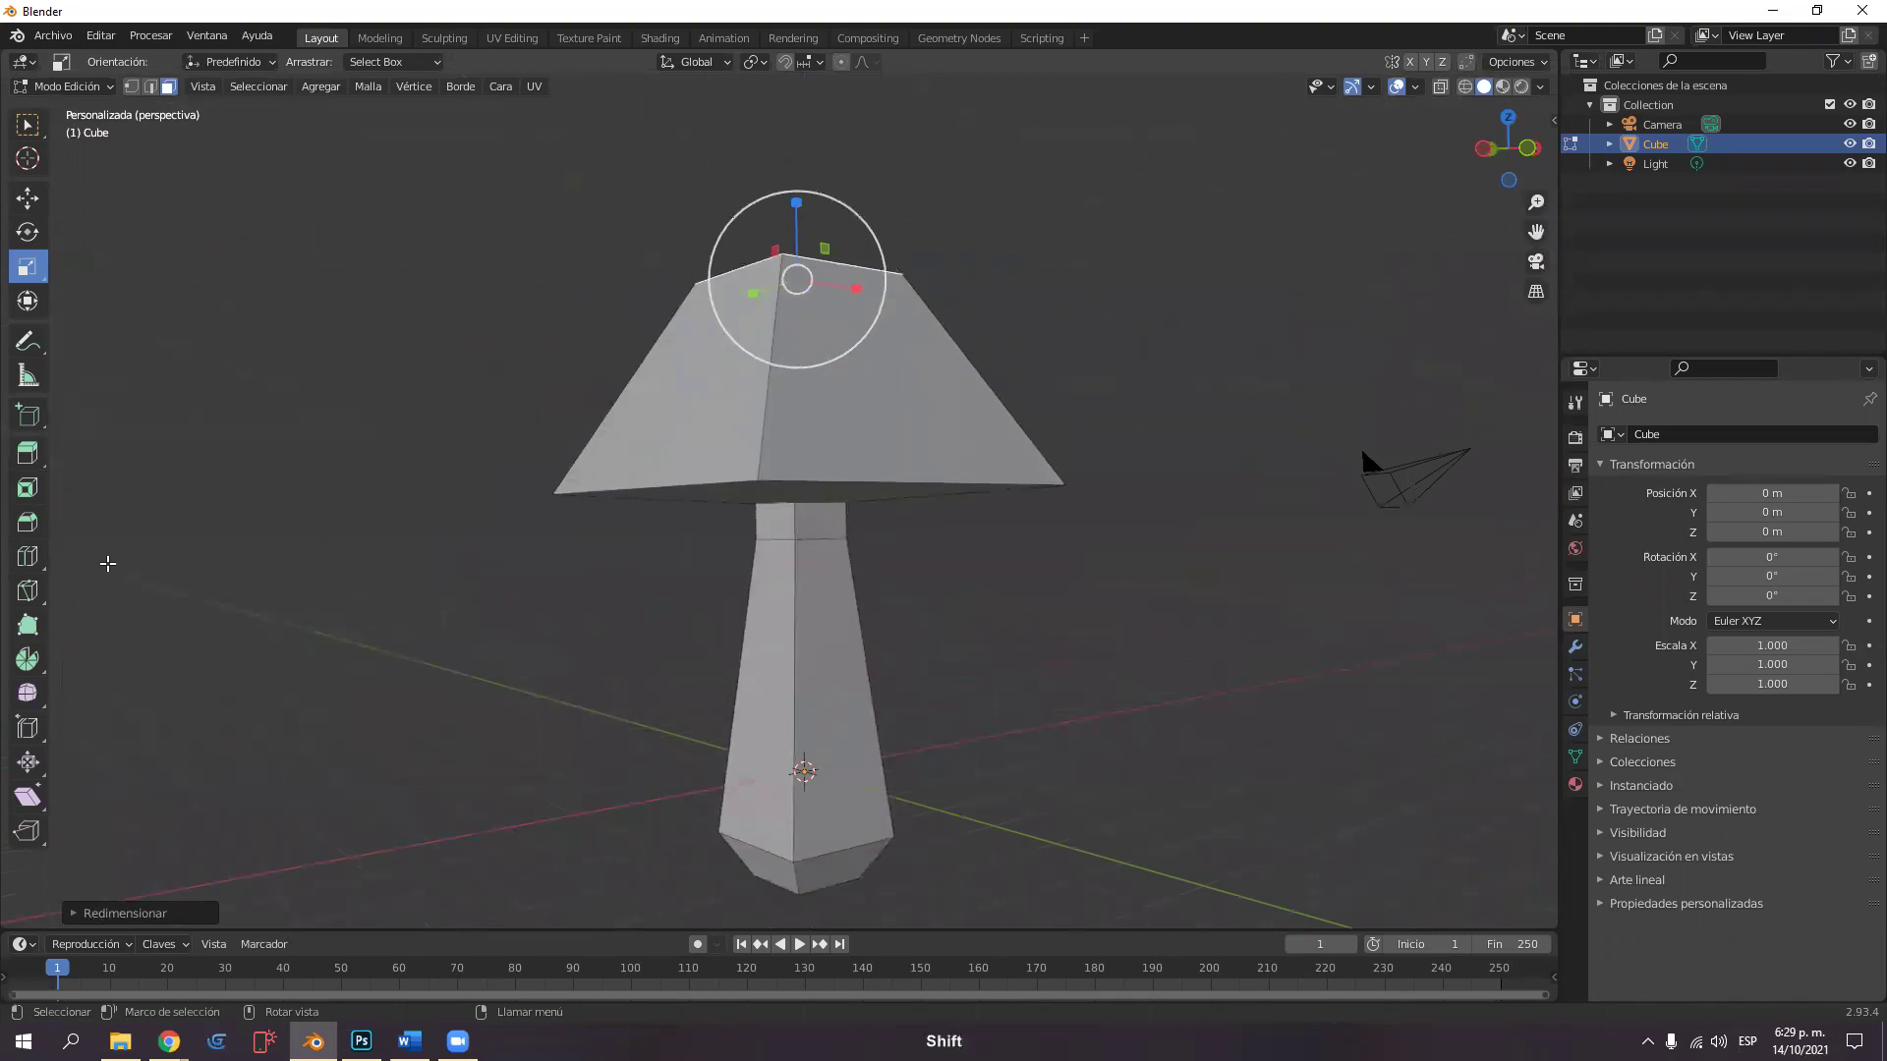
Add a horizontal loop cut around the middle of the cap and scale the new loop outward.
{"action": "left_click", "coordinate": [28, 556]}
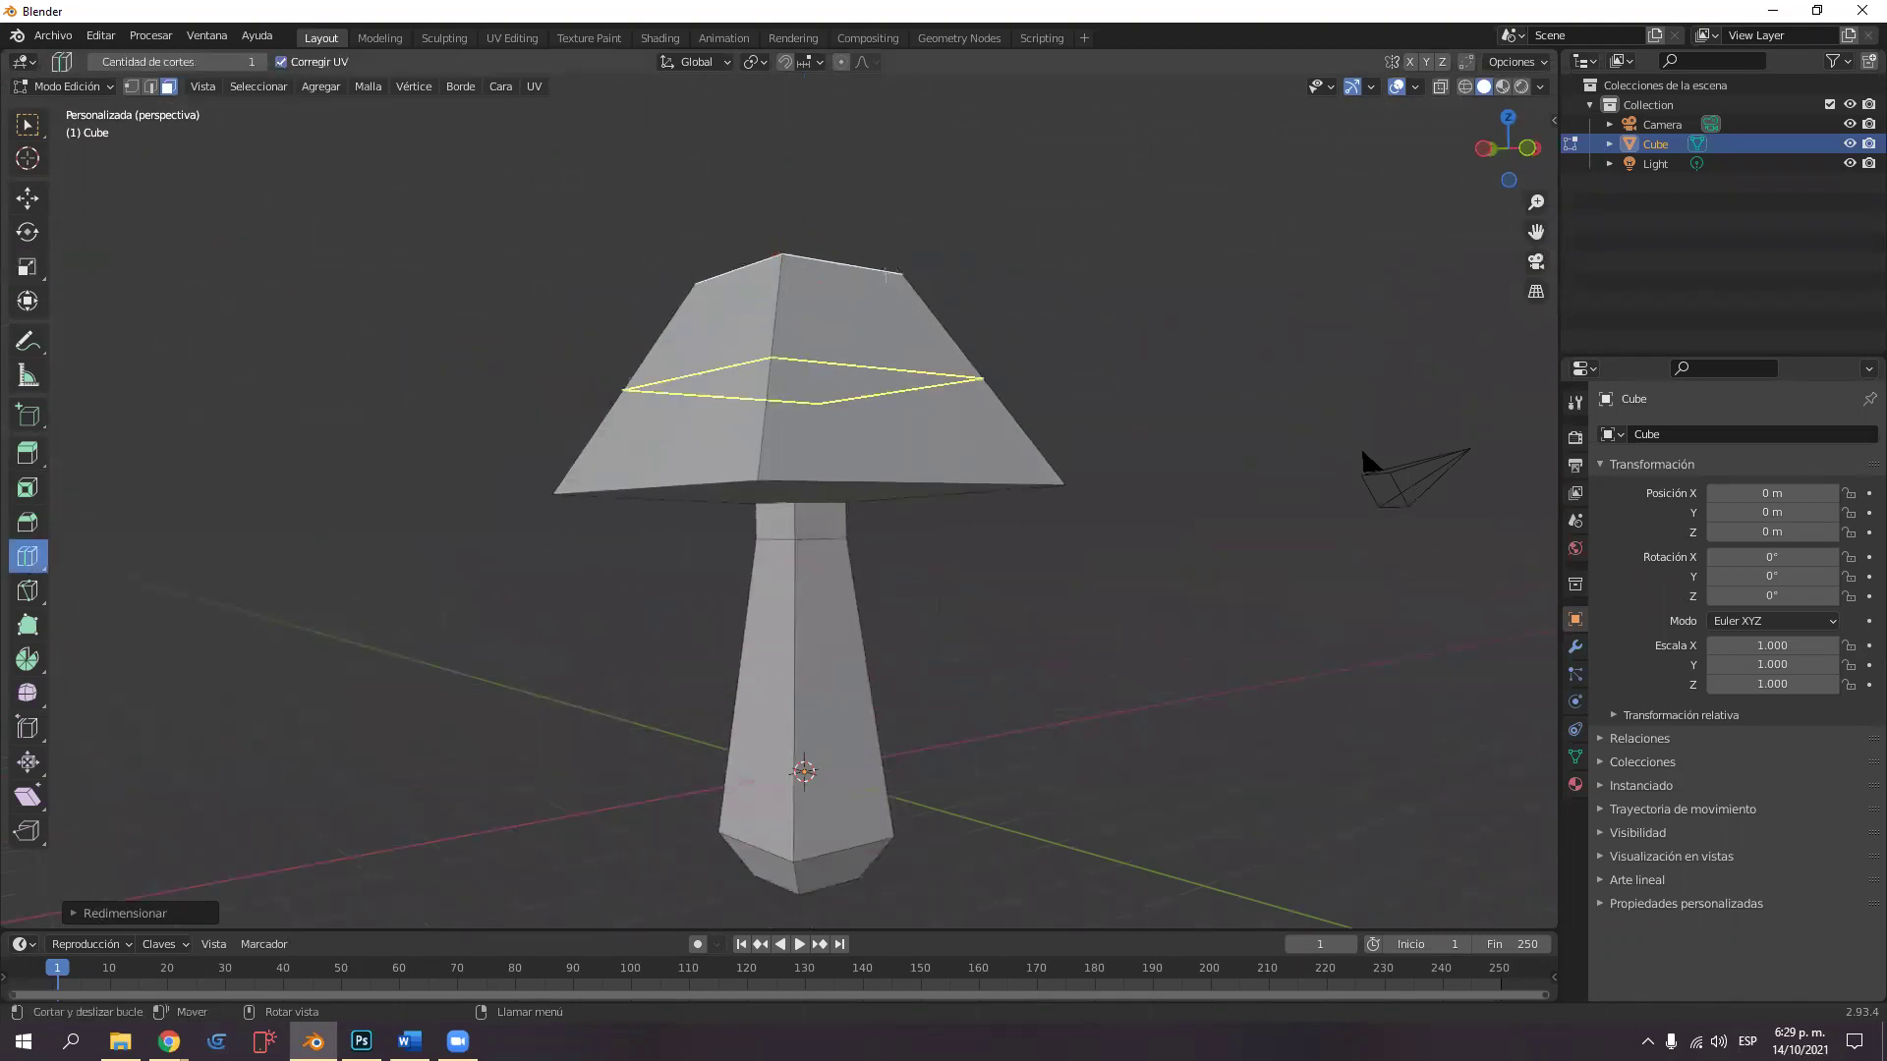
{"action": "left_click", "coordinate": [820, 377]}
{"action": "middle_click_drag", "start_coordinate": [821, 376], "coordinate": [302, 449]}
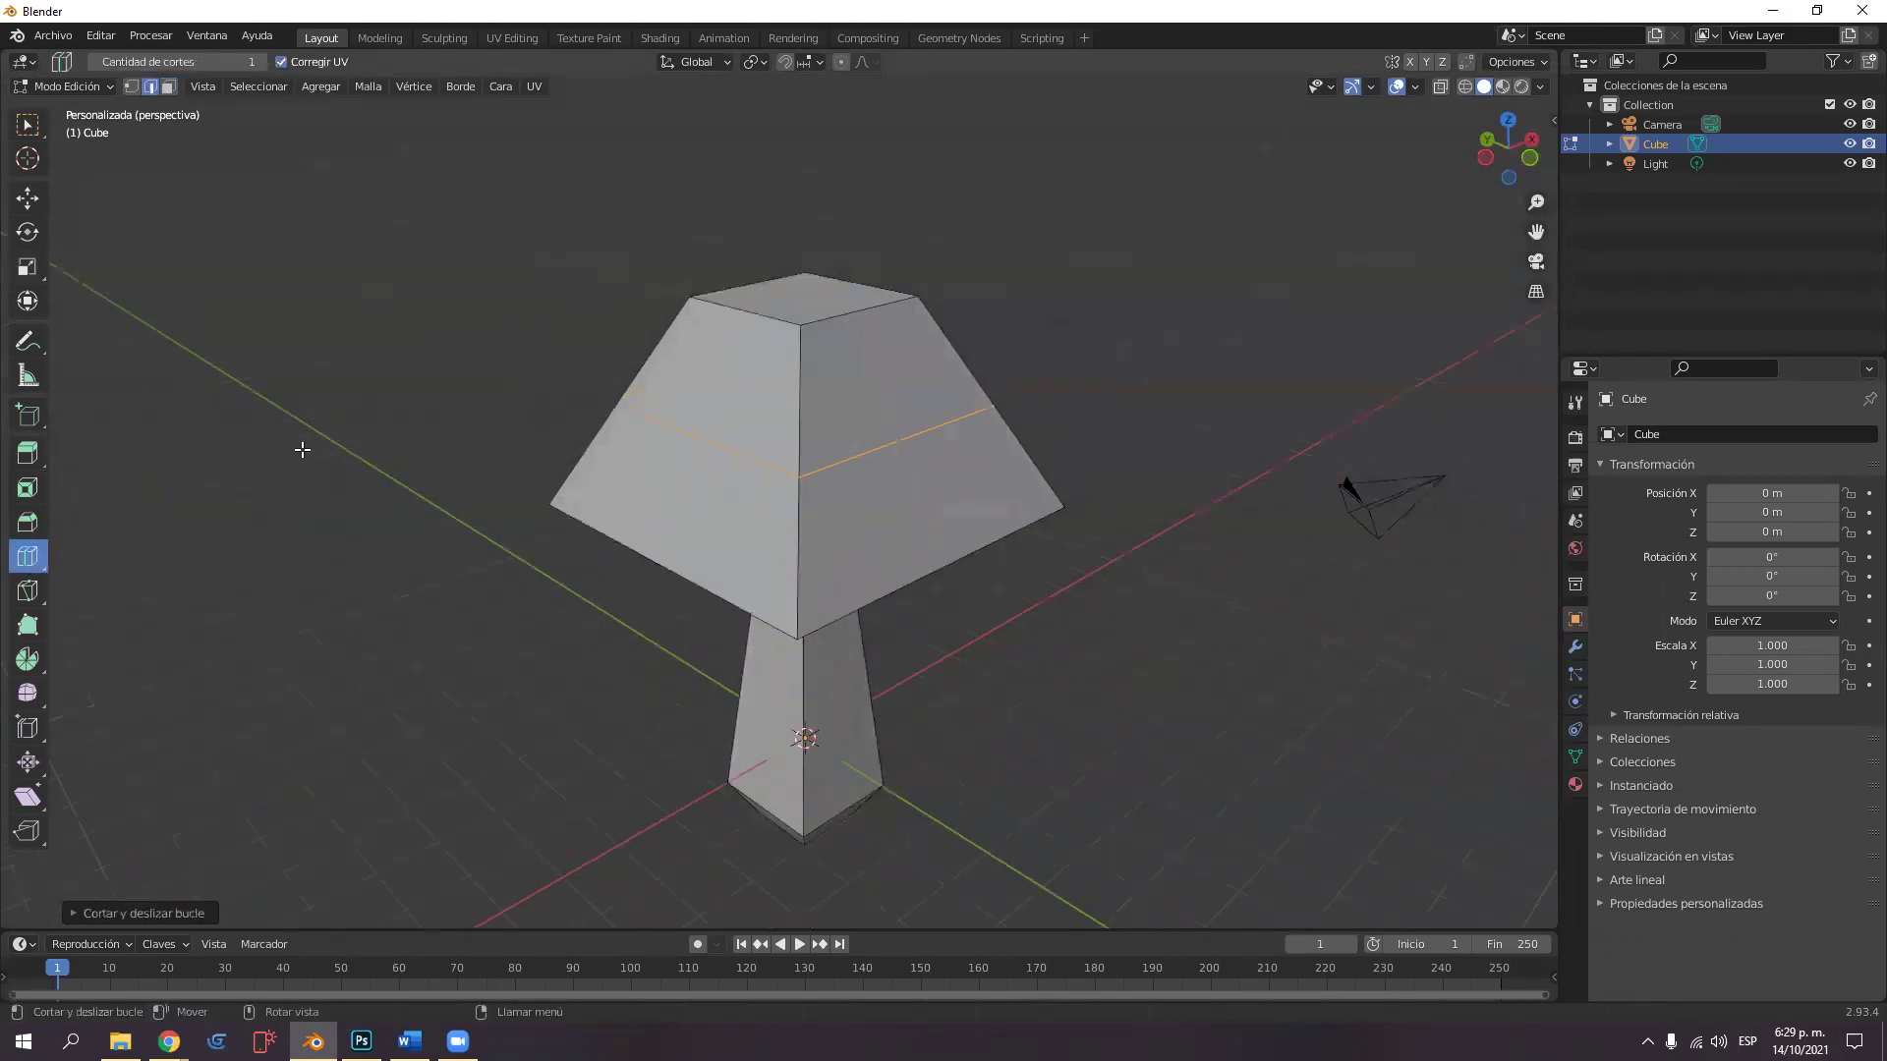
{"action": "left_click", "coordinate": [34, 273]}
{"action": "left_click_drag", "start_coordinate": [887, 414], "coordinate": [920, 409]}
Add a Subdivision Surface modifier to the mushroom and fit the edit cage to its result.
{"action": "left_click", "coordinate": [1576, 646]}
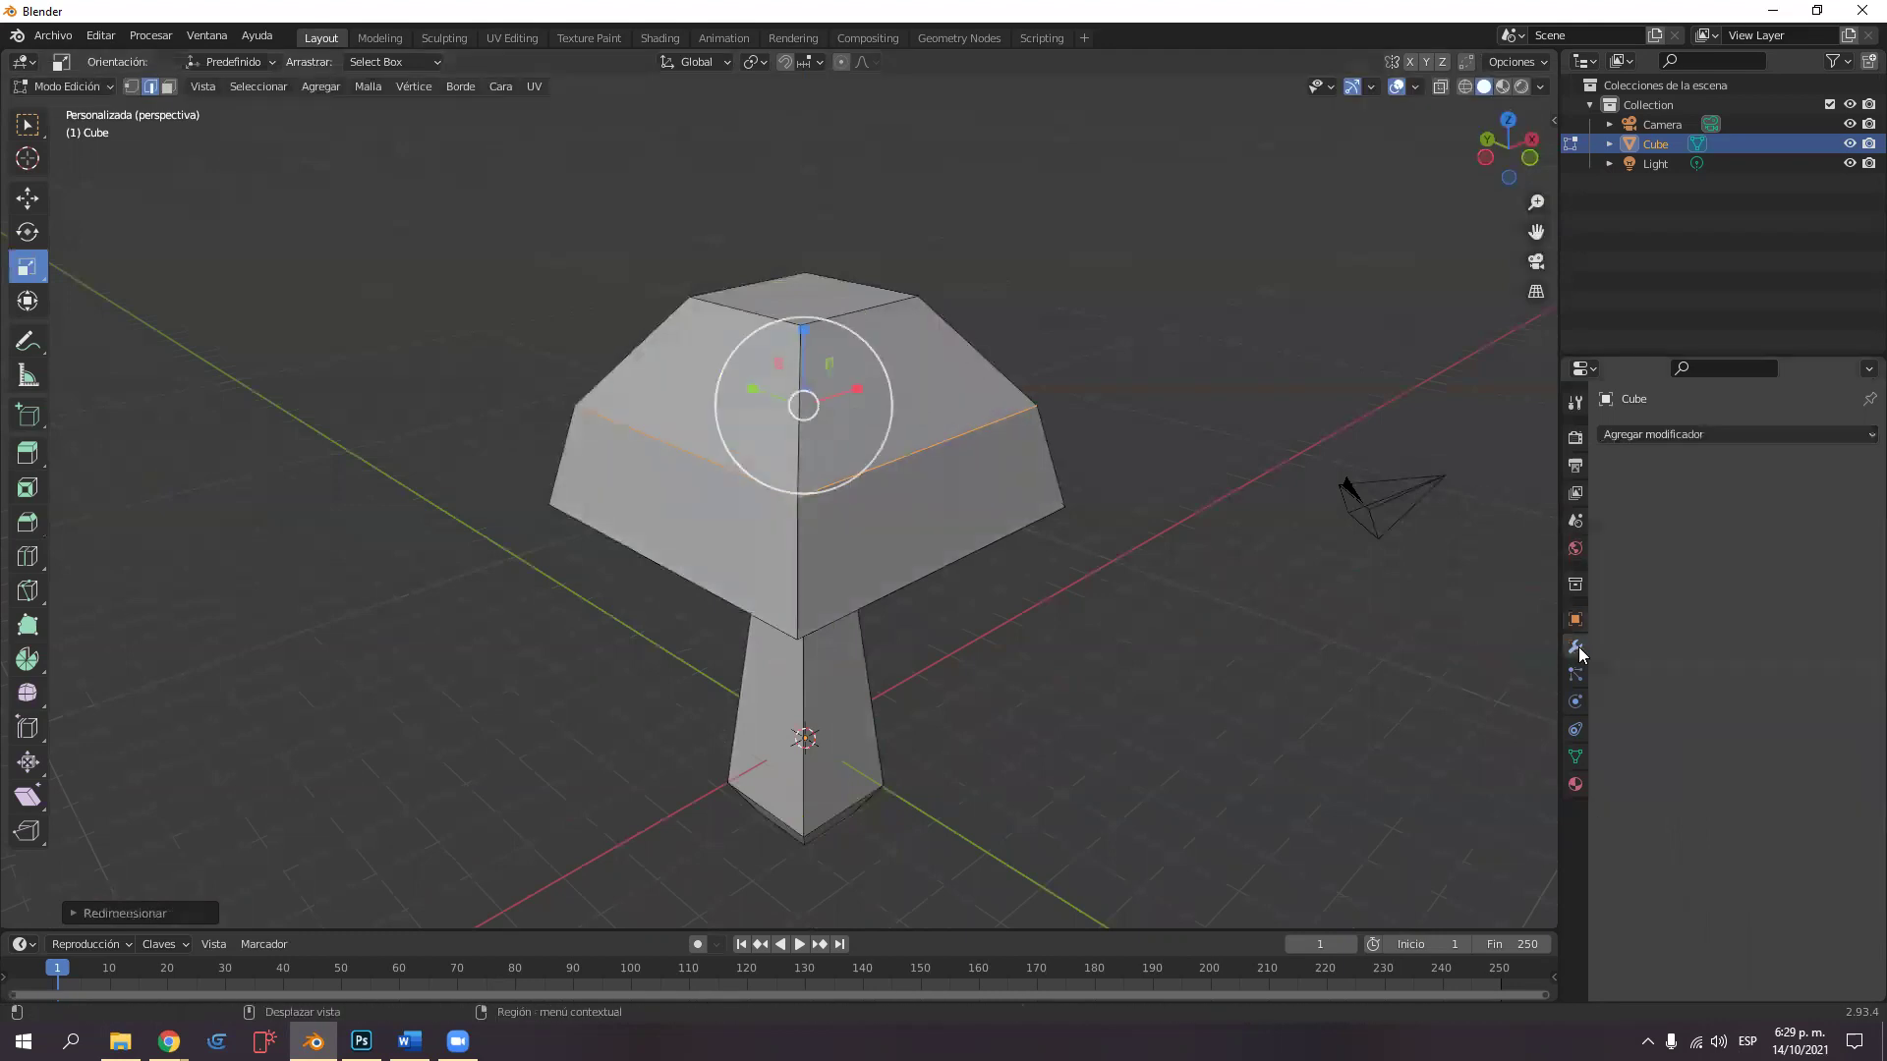
{"action": "left_click", "coordinate": [1659, 436]}
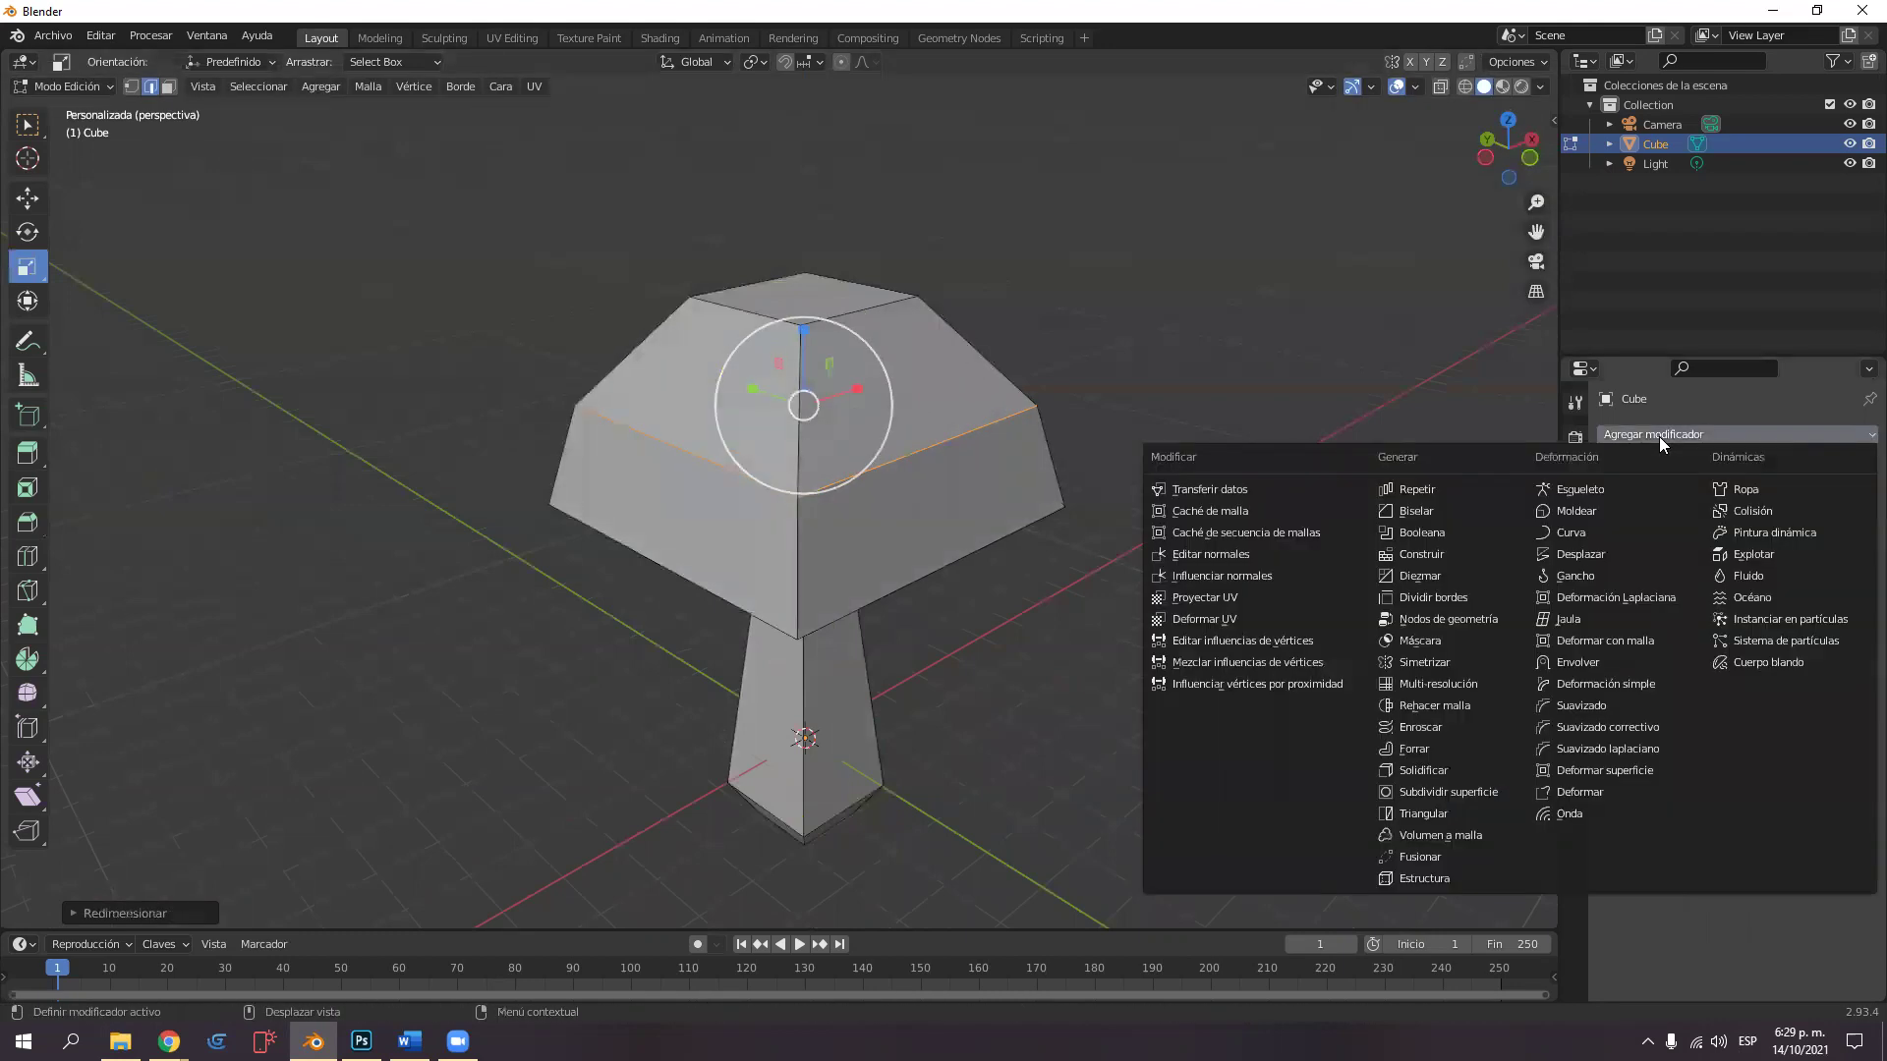
{"action": "left_click", "coordinate": [1448, 793]}
{"action": "middle_click_drag", "start_coordinate": [1200, 661], "coordinate": [1748, 468]}
{"action": "left_click", "coordinate": [1747, 468]}
{"action": "middle_click_drag", "start_coordinate": [1065, 522], "coordinate": [844, 518]}
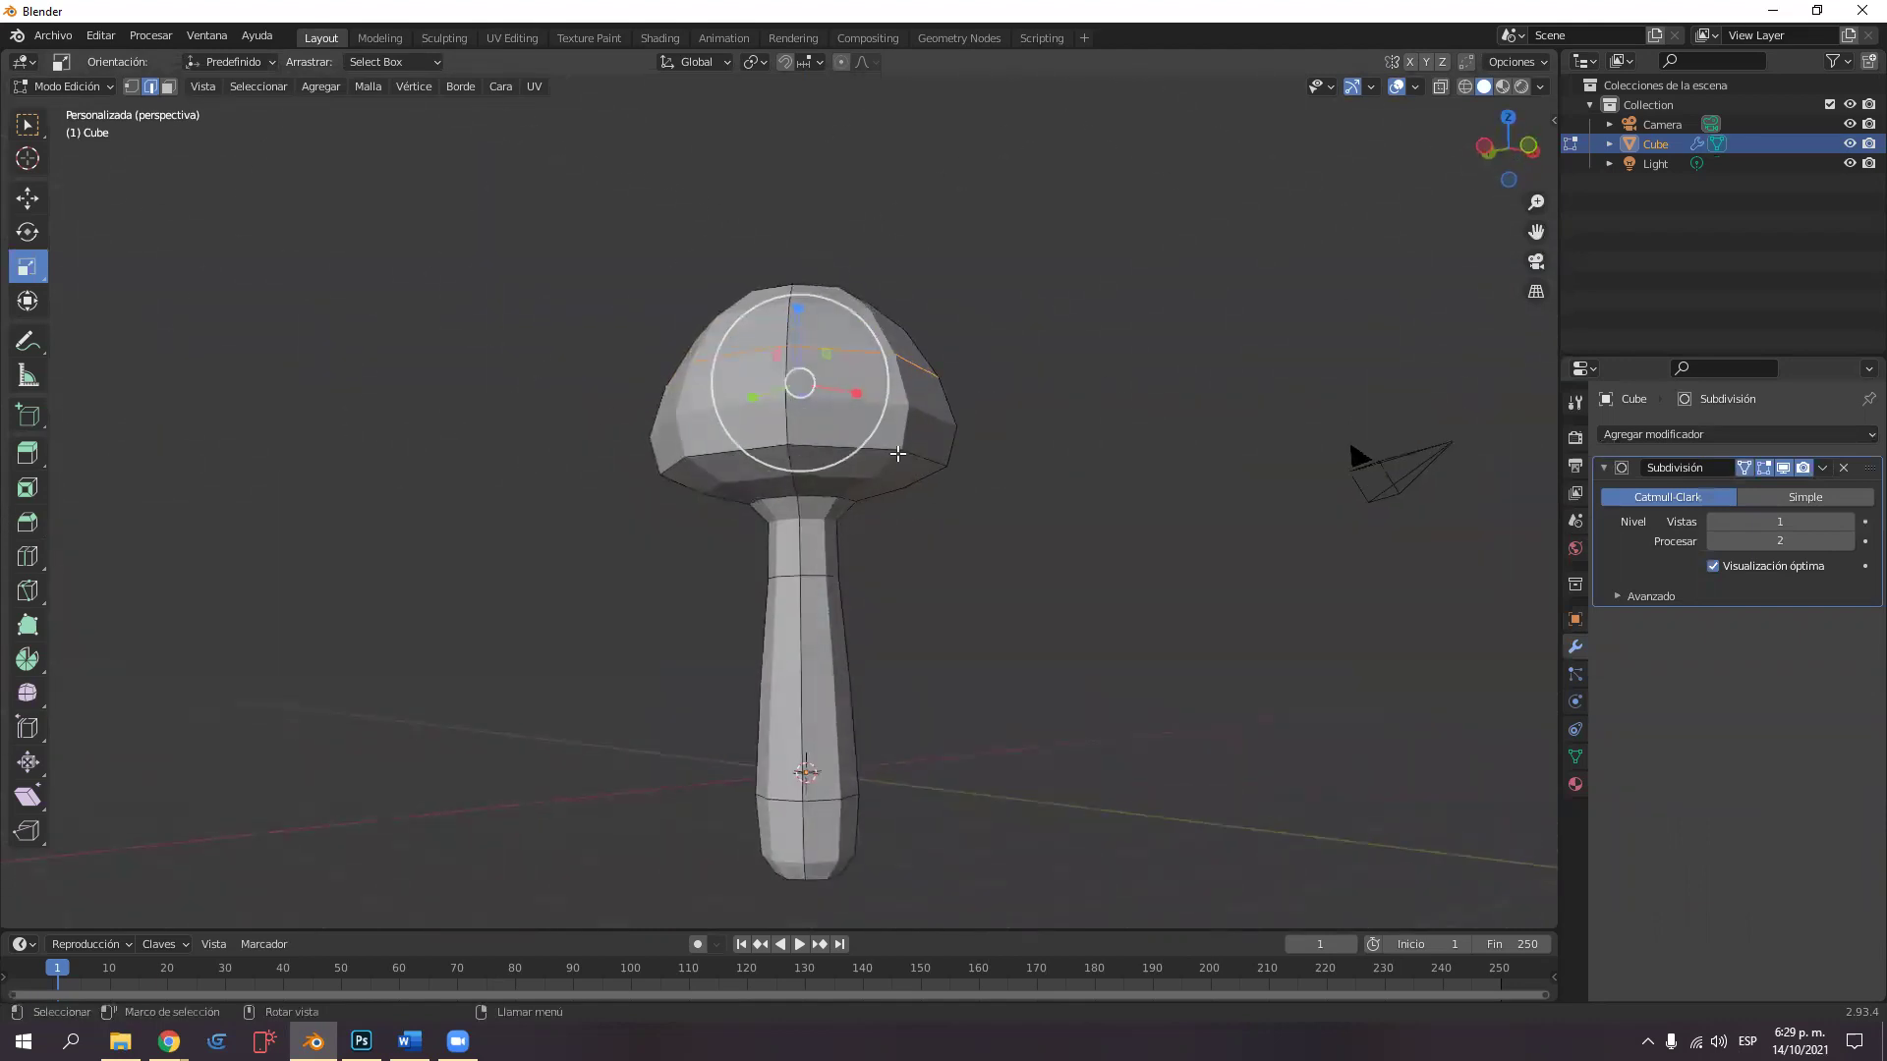
Widen the cap by scaling its lower rim edge loop and its middle edge loop outward.
{"action": "left_click", "coordinate": [875, 470], "text": "alt"}
{"action": "left_click_drag", "start_coordinate": [884, 459], "coordinate": [946, 416]}
{"action": "middle_click_drag", "start_coordinate": [947, 416], "coordinate": [905, 429]}
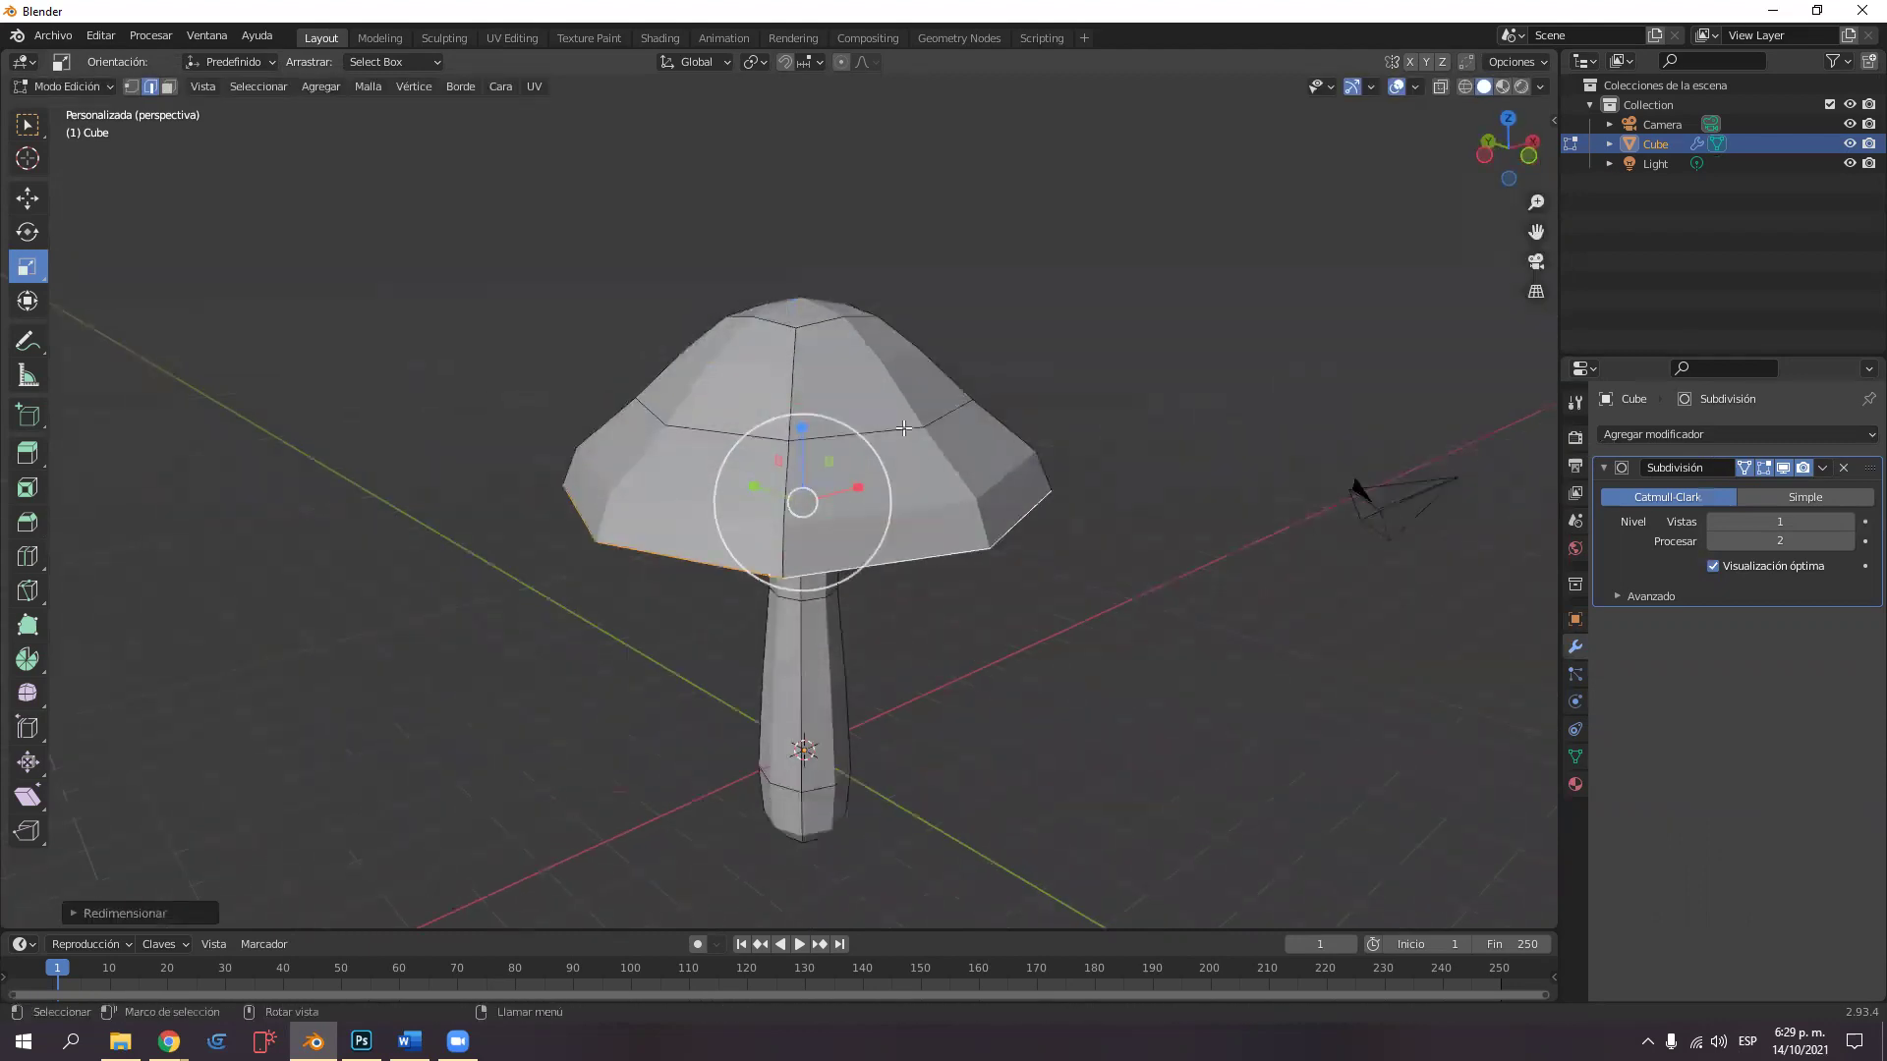
{"action": "left_click", "coordinate": [903, 429], "text": "alt"}
{"action": "key", "text": "s"}
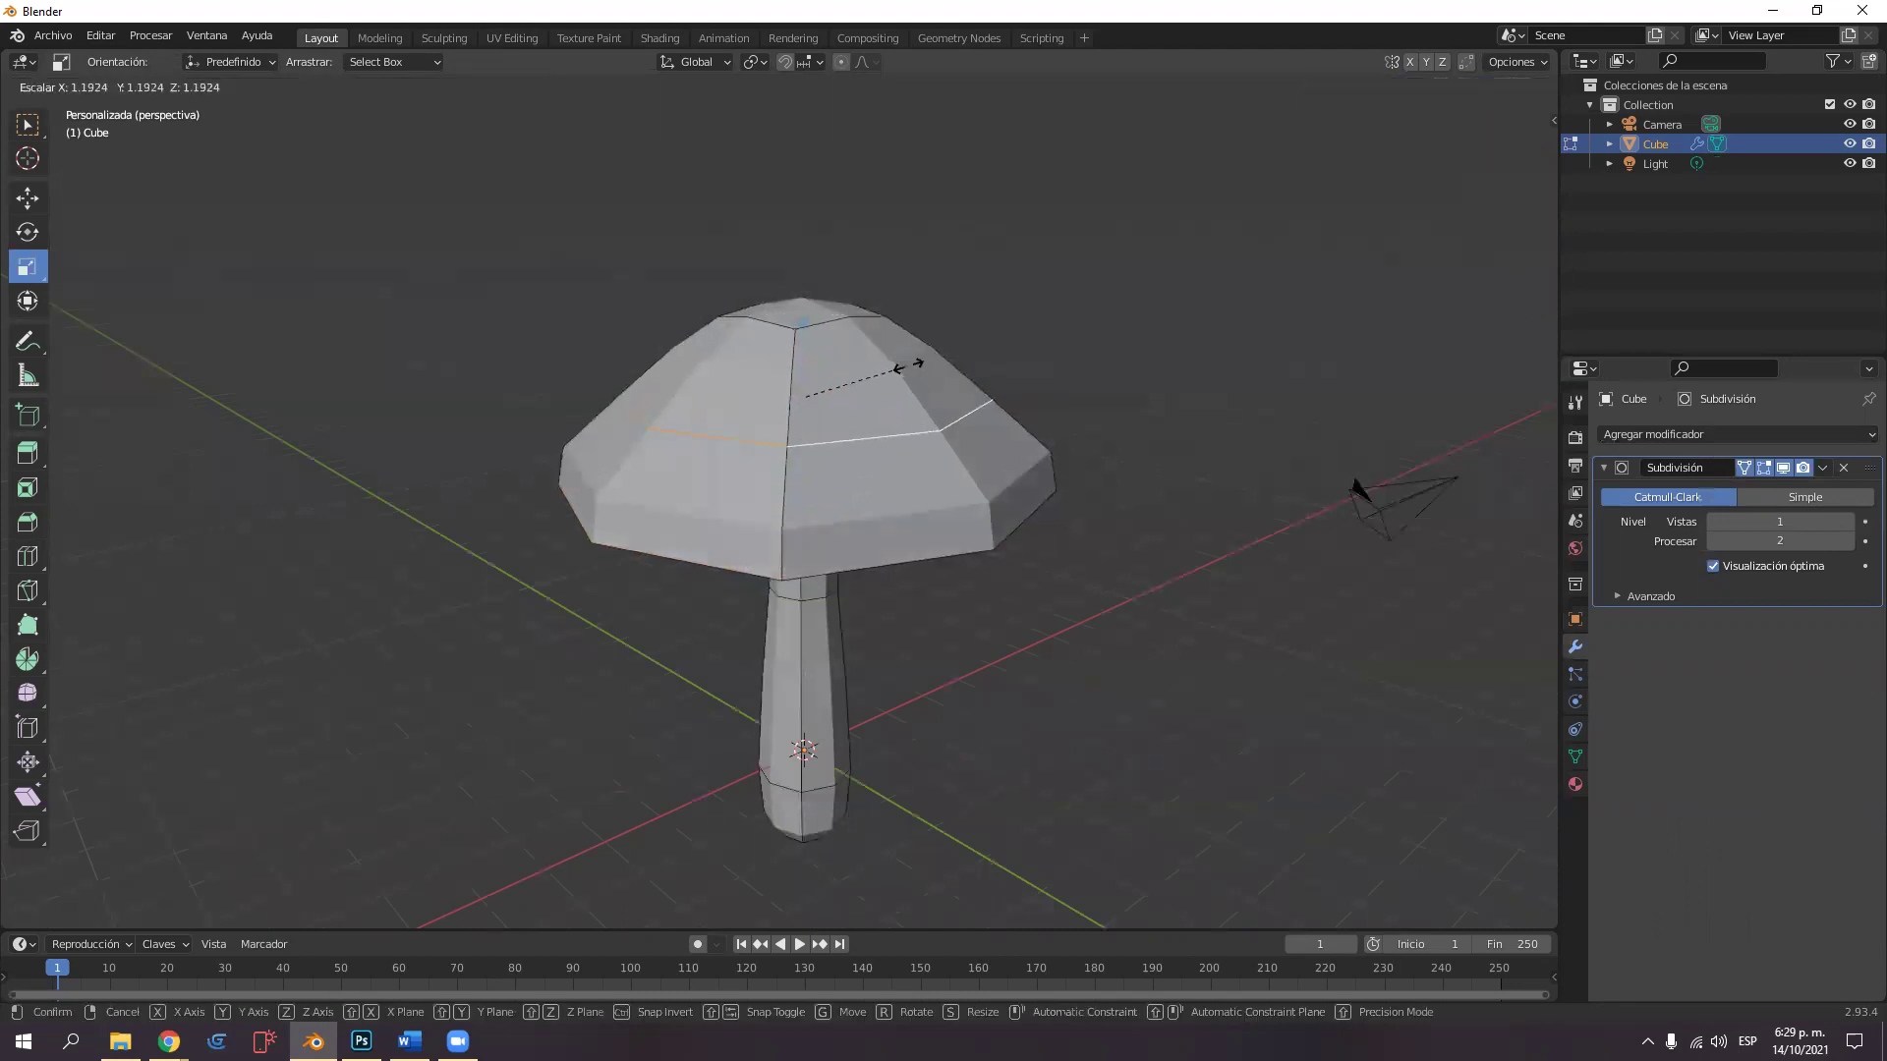
{"action": "left_click", "coordinate": [935, 371]}
Add a loop cut on the underside of the cap, between the stem and the outer rim.
{"action": "middle_click_drag", "start_coordinate": [935, 370], "coordinate": [993, 373]}
{"action": "scroll", "coordinate": [993, 373], "scroll_direction": "up", "scroll_amount": 4}
{"action": "middle_click_drag", "start_coordinate": [141, 490], "coordinate": [128, 502]}
{"action": "key", "text": "ctrl+r"}
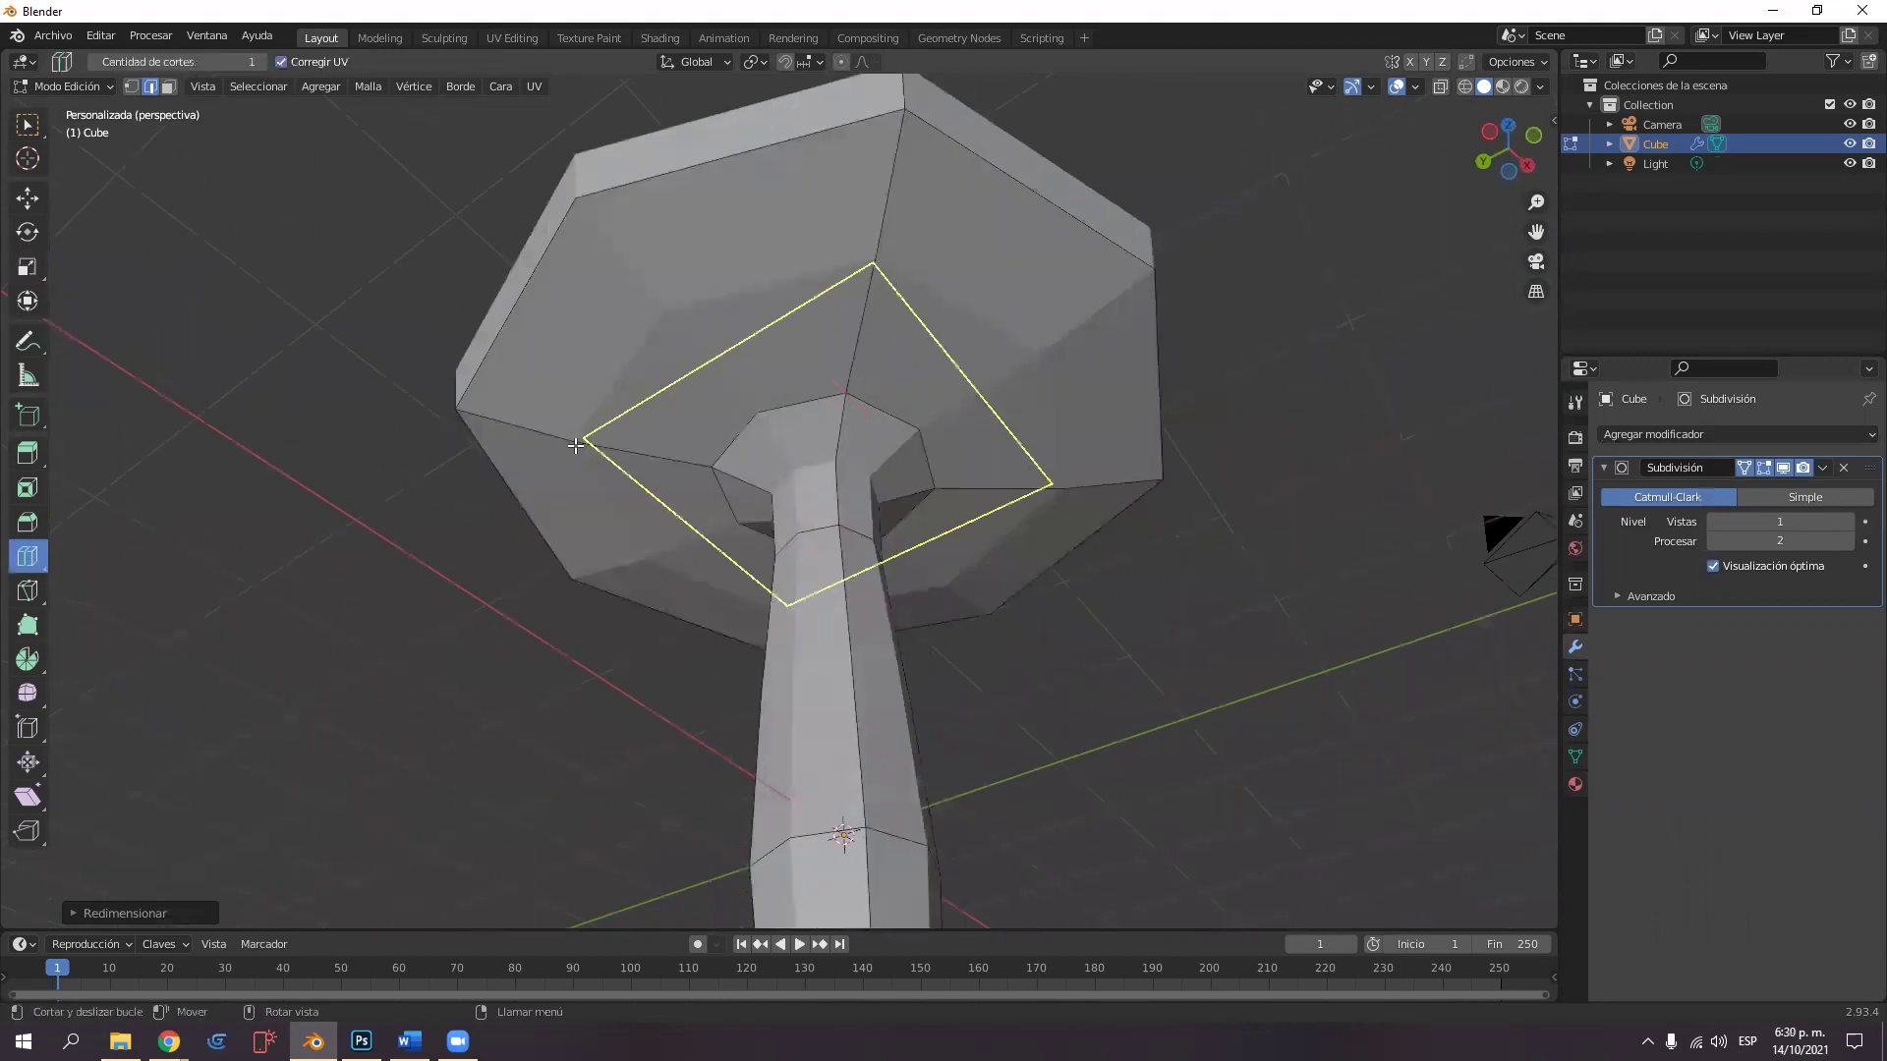
{"action": "left_click", "coordinate": [575, 443]}
{"action": "middle_click_drag", "start_coordinate": [813, 445], "coordinate": [816, 461]}
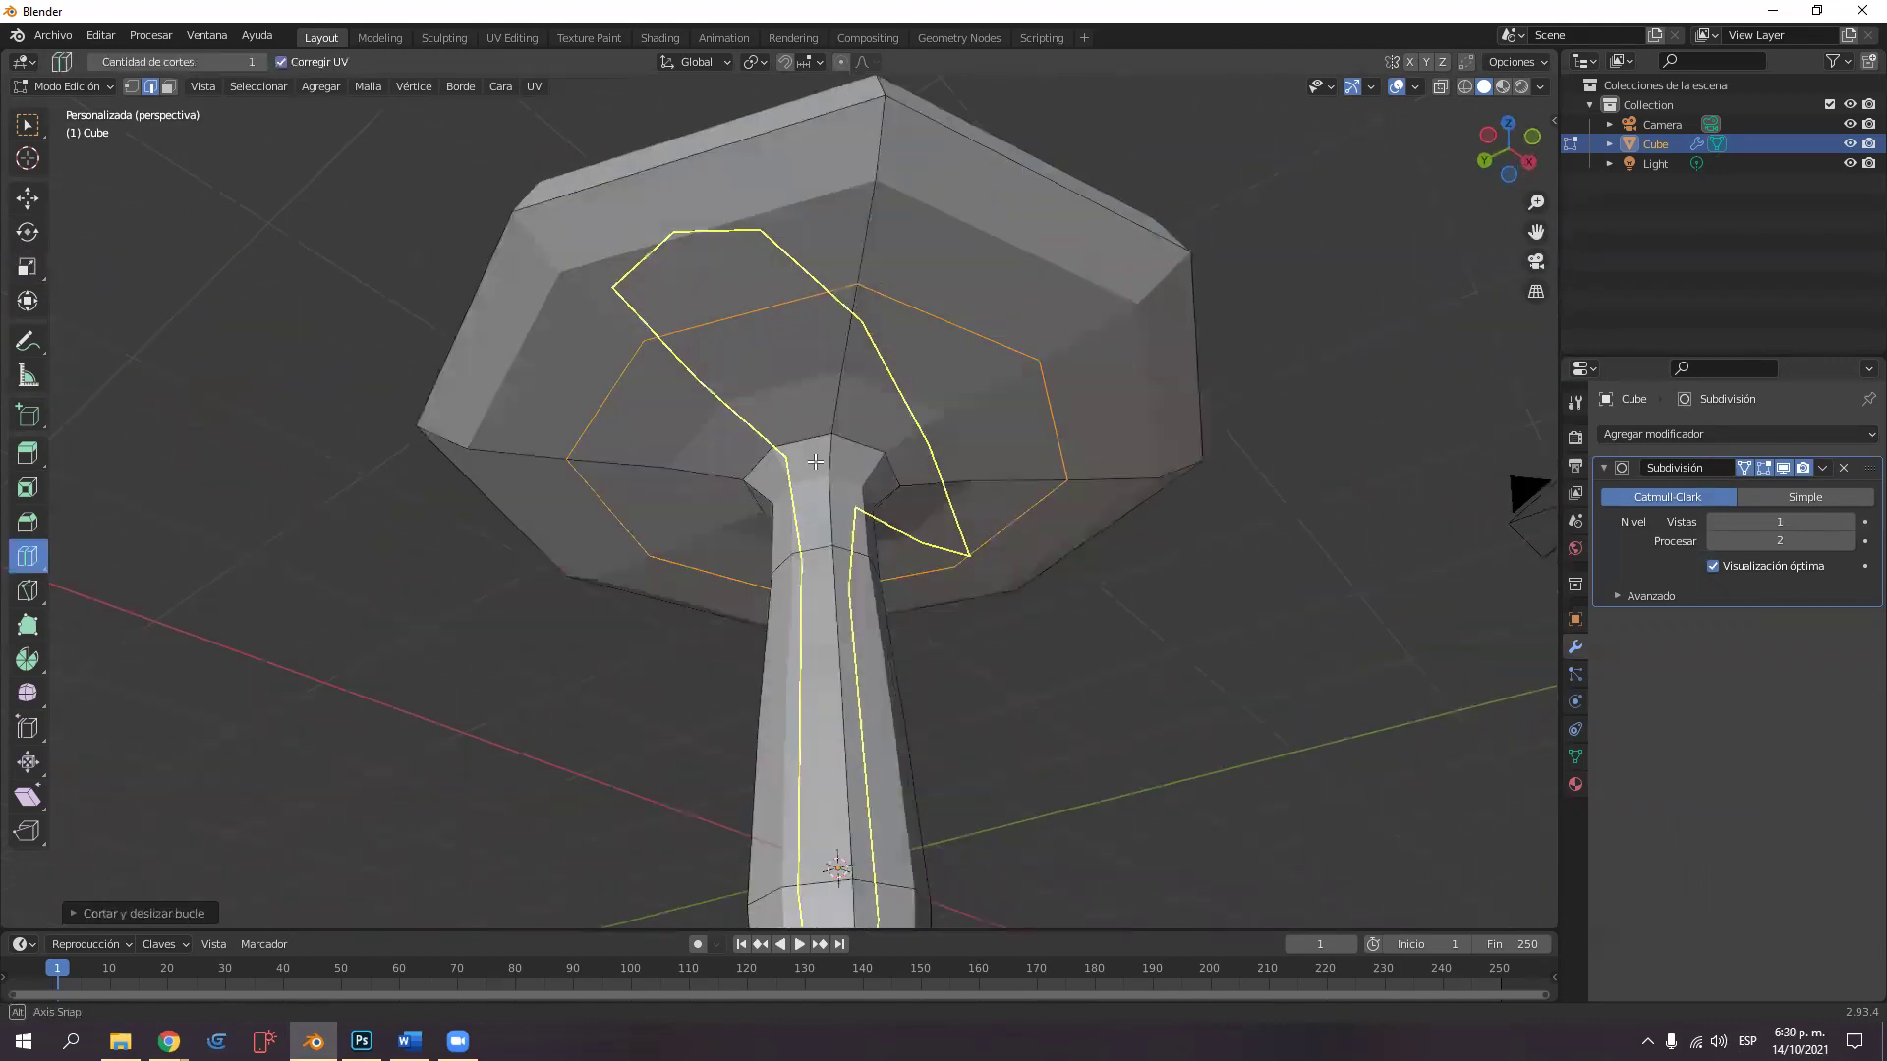
{"action": "middle_click_drag", "start_coordinate": [583, 459], "coordinate": [590, 462]}
Lower the new edge loop on the cap's underside slightly along Z and scale it outward toward the rim.
{"action": "left_click", "coordinate": [27, 198]}
{"action": "middle_click_drag", "start_coordinate": [861, 476], "coordinate": [825, 412]}
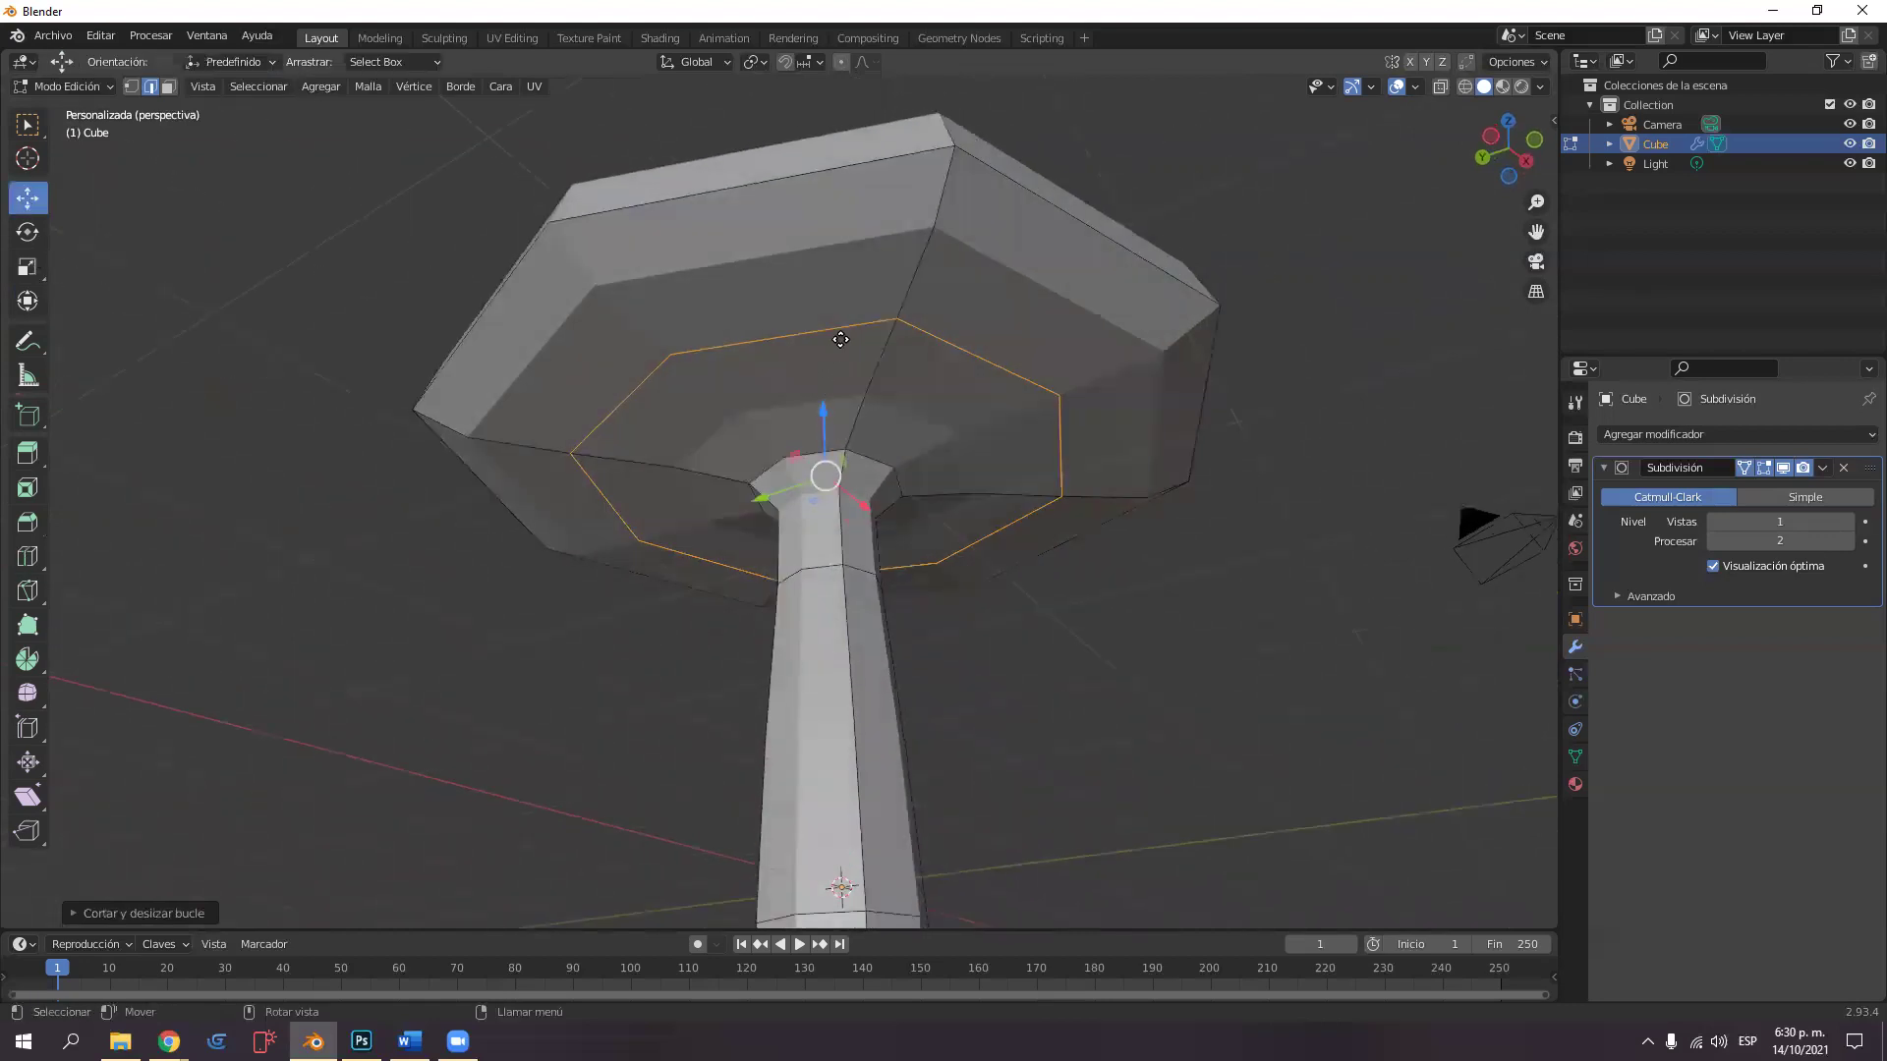
{"action": "key", "text": "g"}
{"action": "key", "text": "z"}
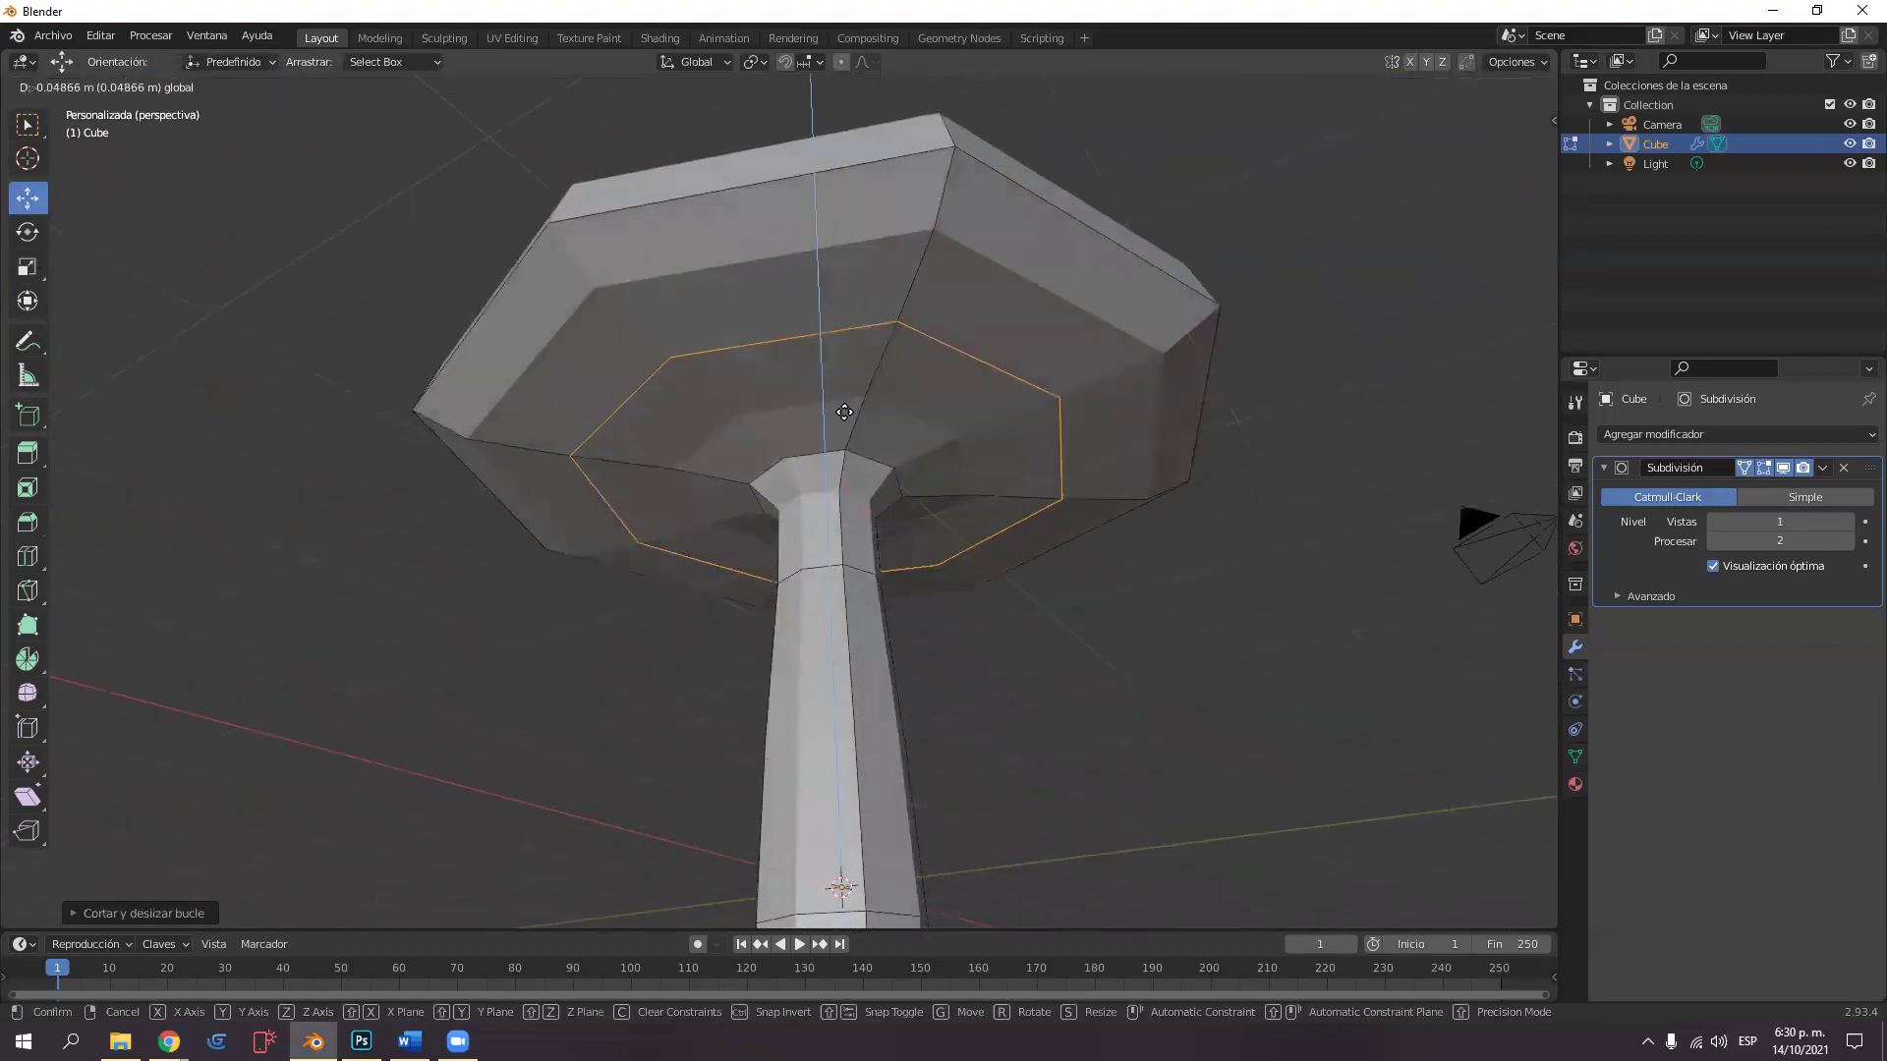
{"action": "left_click", "coordinate": [850, 396]}
{"action": "middle_click_drag", "start_coordinate": [773, 508], "coordinate": [76, 366]}
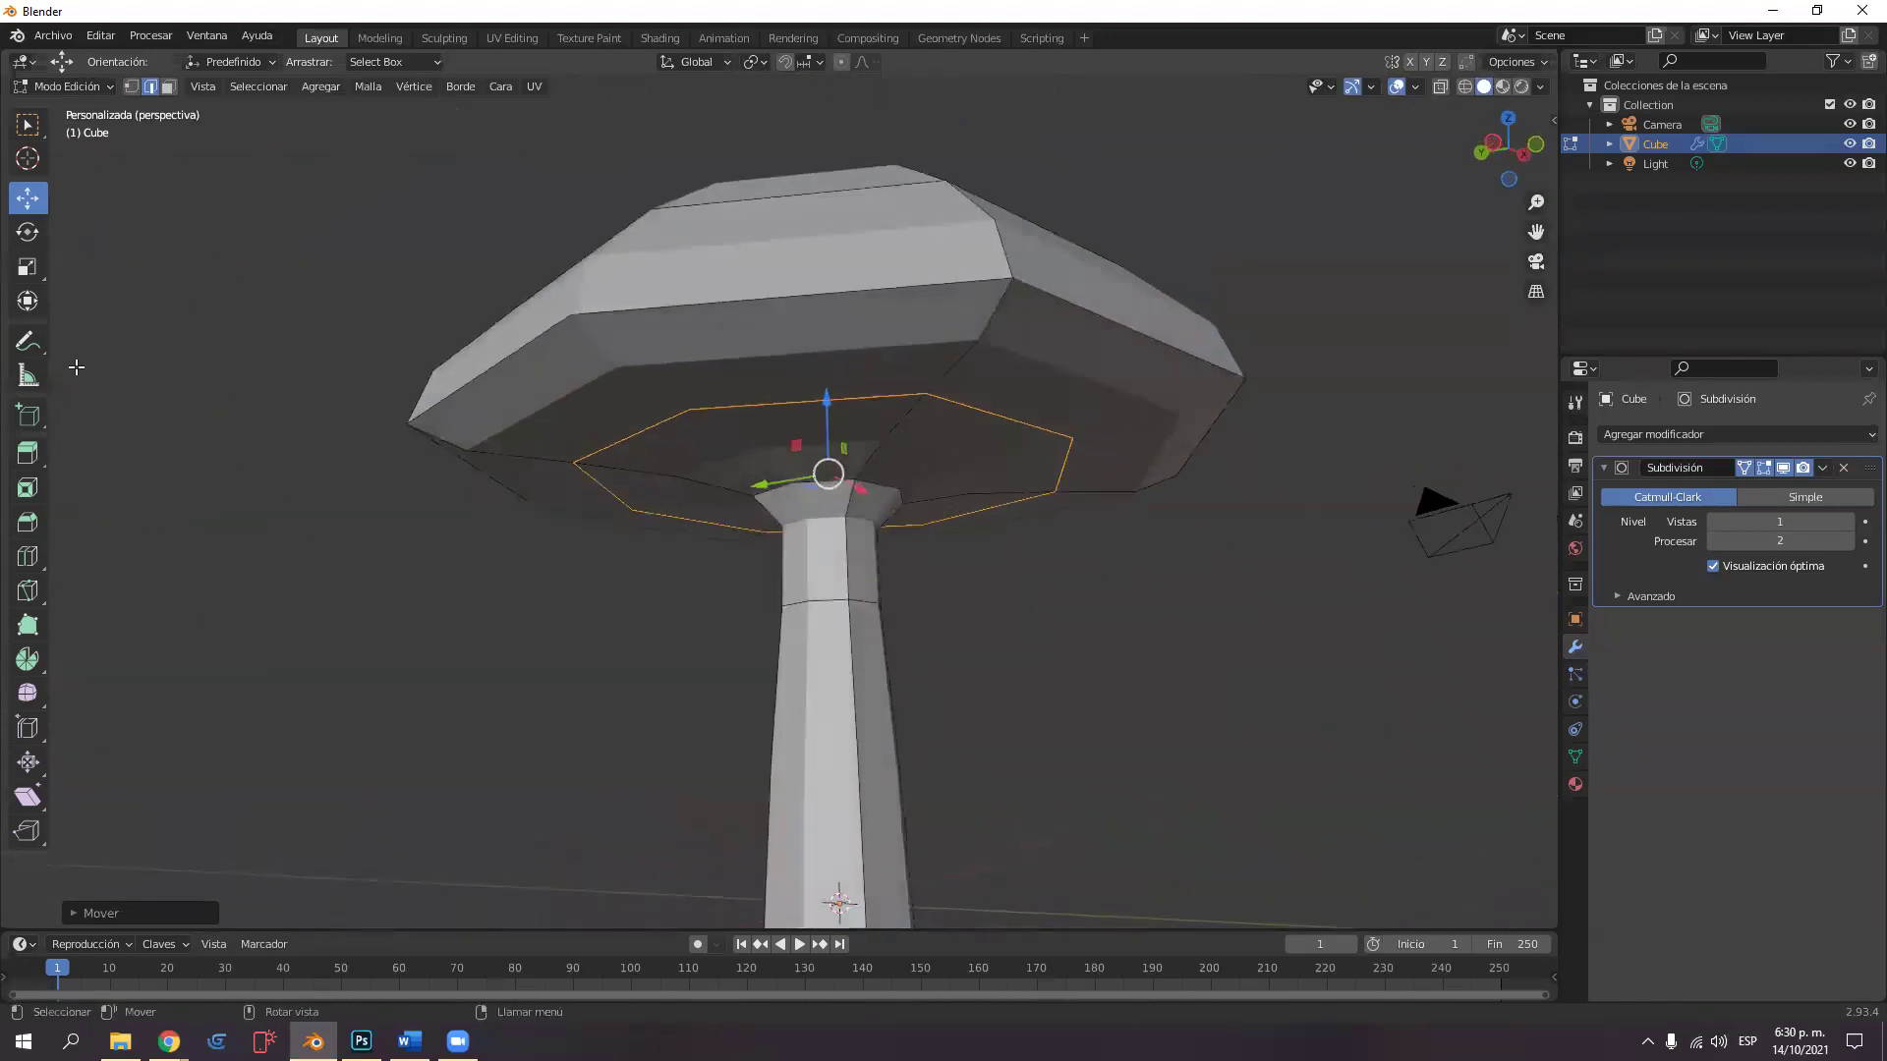
{"action": "left_click", "coordinate": [27, 266]}
{"action": "left_click_drag", "start_coordinate": [904, 433], "coordinate": [937, 432]}
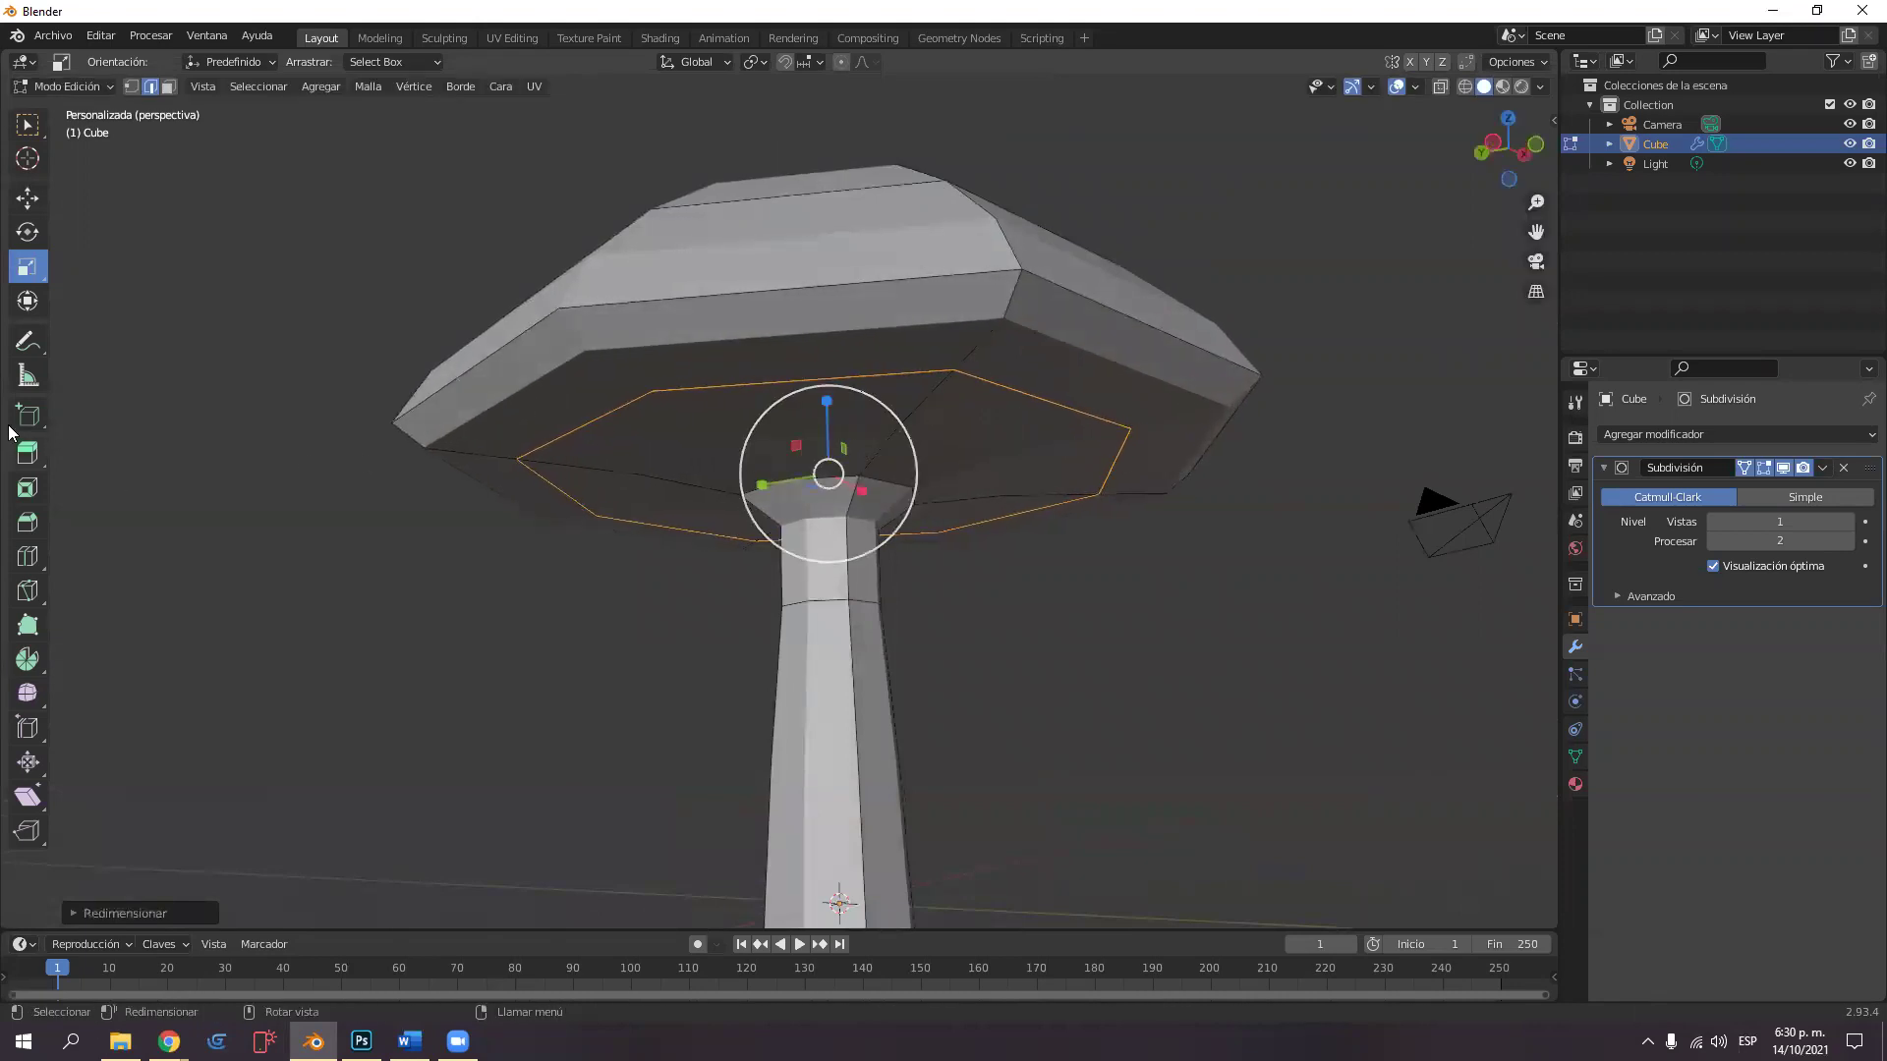
Add another loop cut on the underside near the stem, raise it into the cap and scale it inward.
{"action": "left_click", "coordinate": [29, 558]}
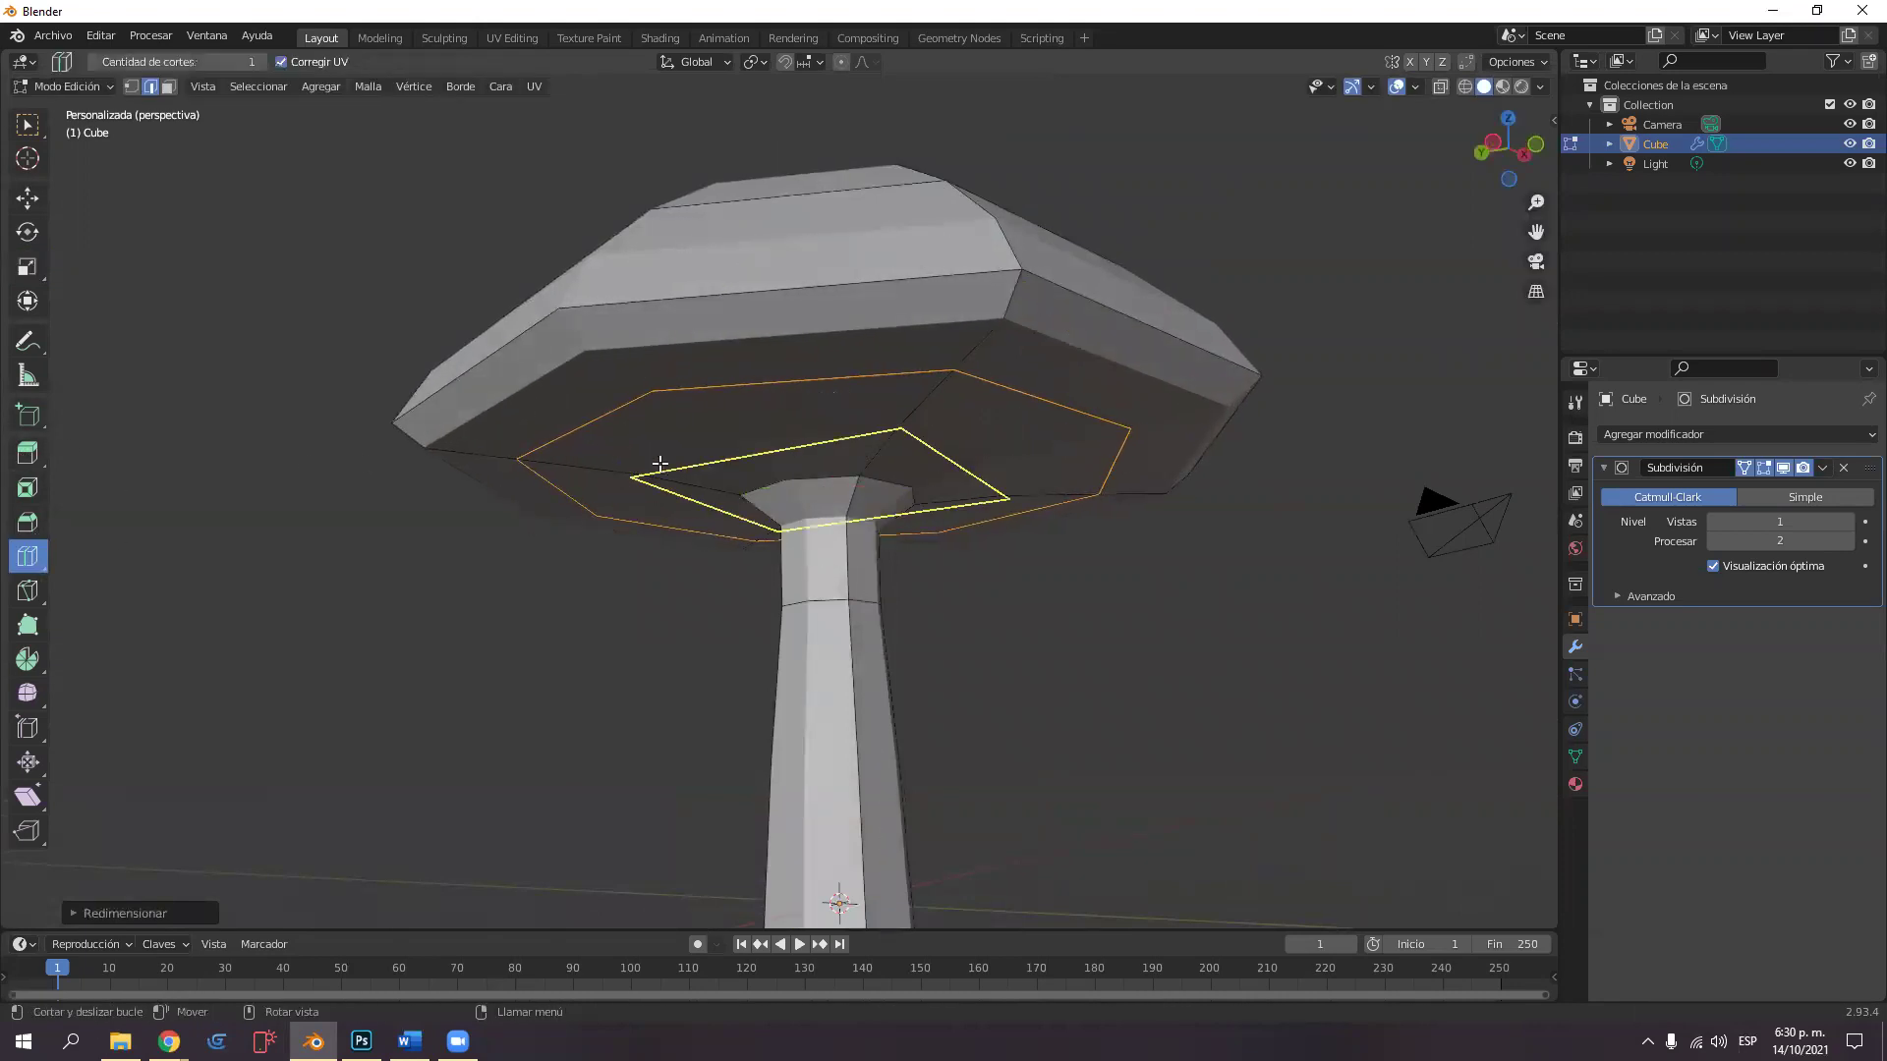
{"action": "left_click", "coordinate": [816, 472]}
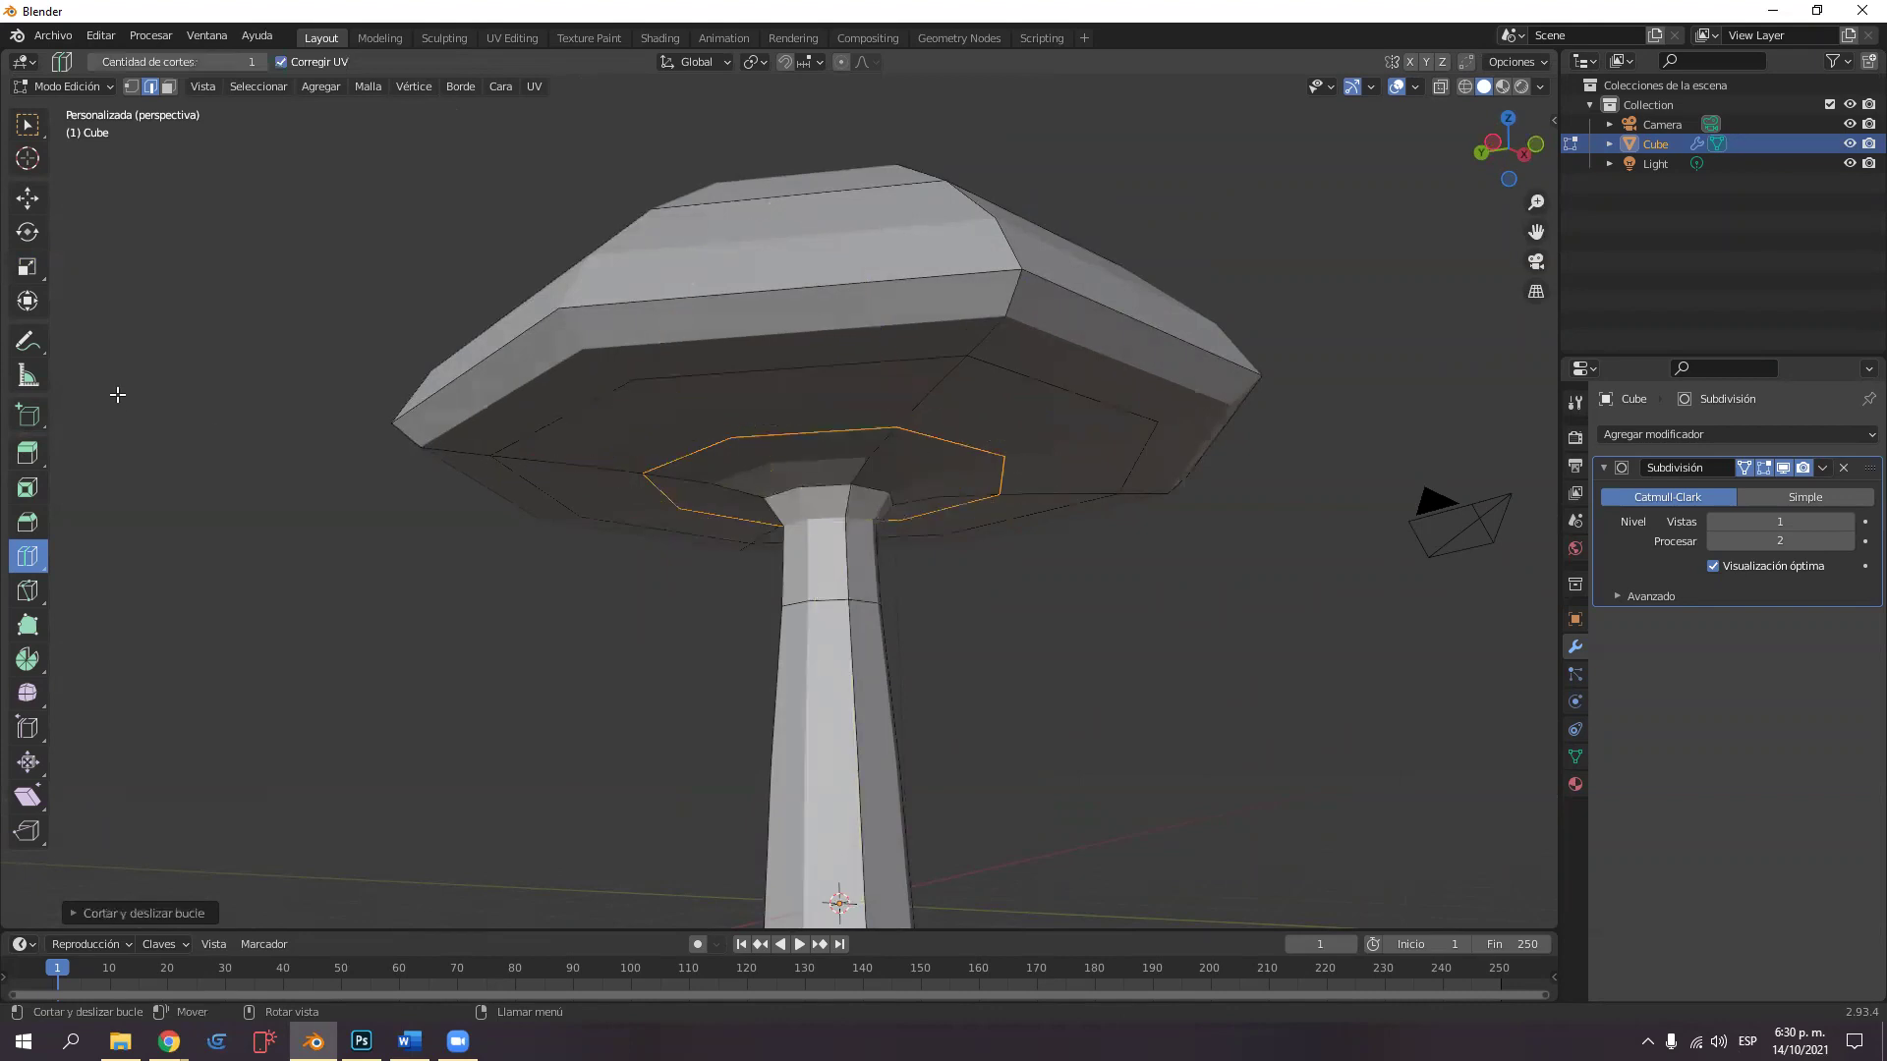
{"action": "left_click", "coordinate": [28, 199]}
{"action": "left_click_drag", "start_coordinate": [817, 414], "coordinate": [864, 278]}
{"action": "mouse_move", "coordinate": [944, 438]}
{"action": "middle_mouse_down"}
{"action": "mouse_move", "coordinate": [968, 370]}
{"action": "mouse_move", "coordinate": [964, 443]}
{"action": "middle_mouse_up"}
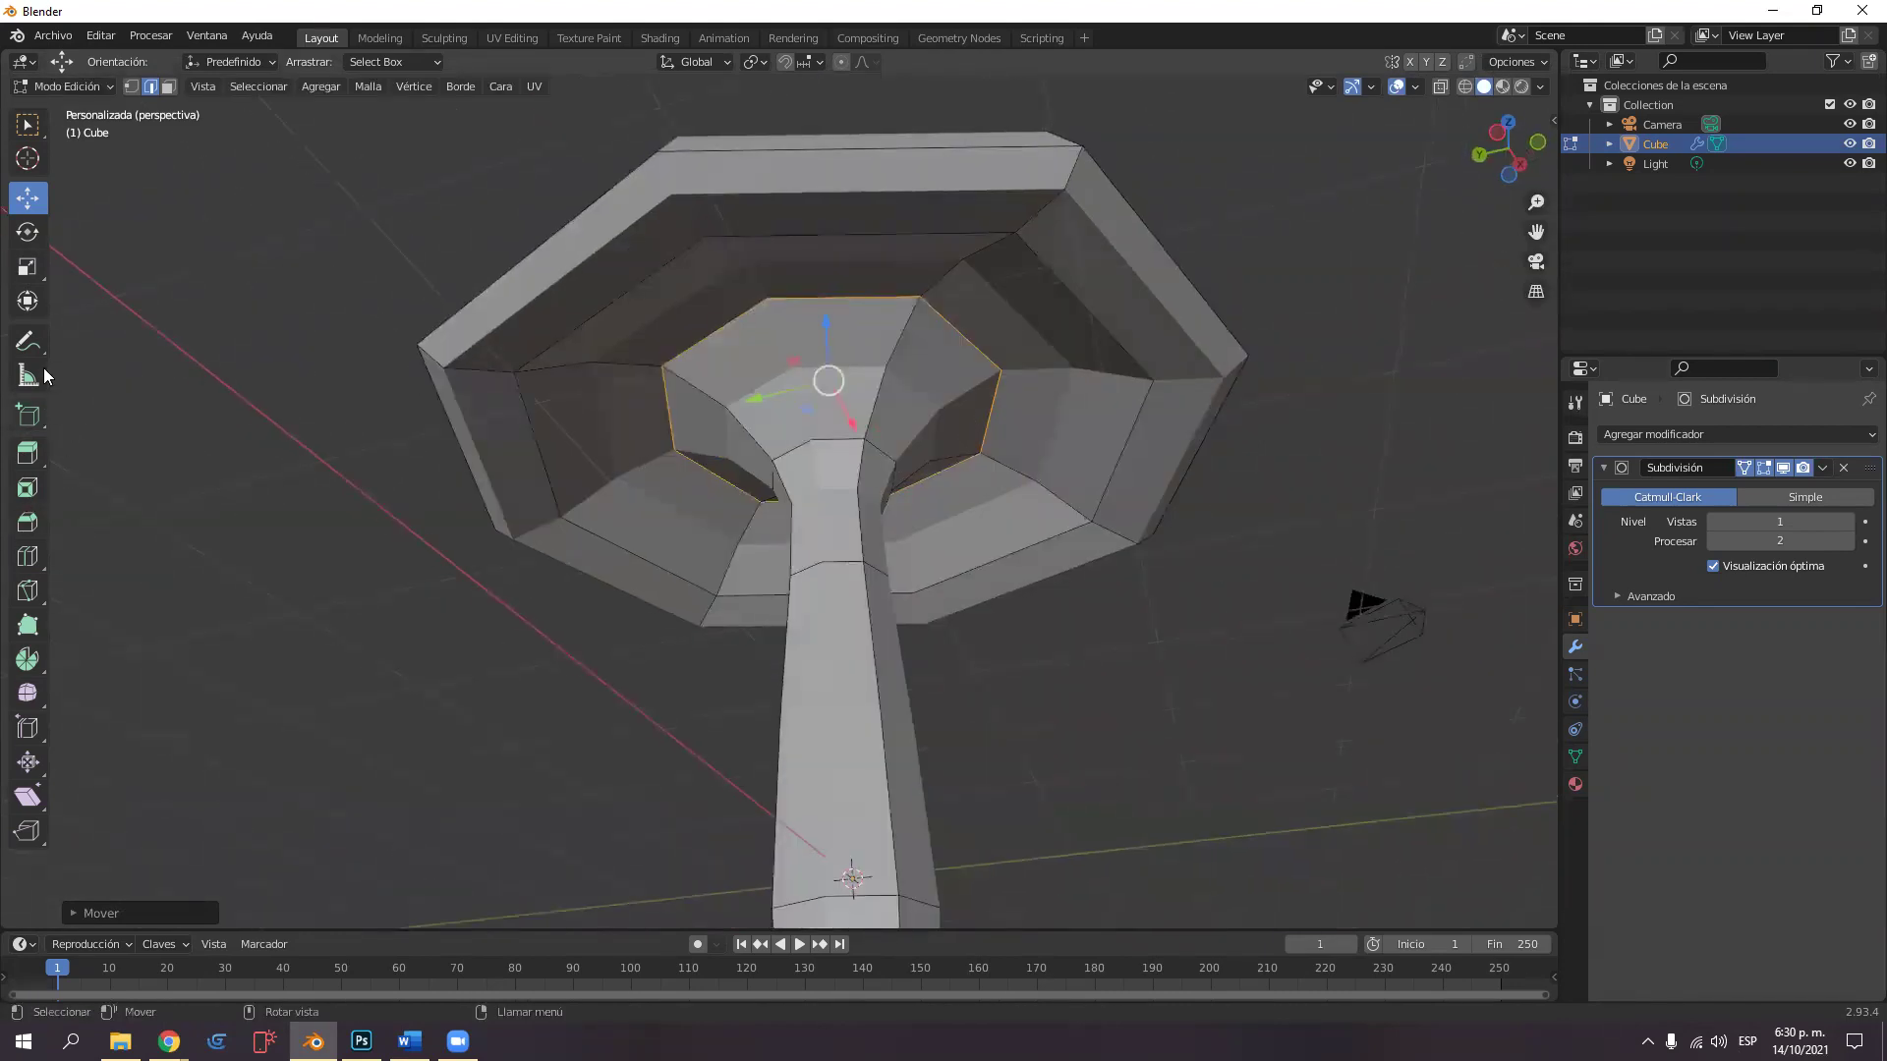
{"action": "left_click", "coordinate": [27, 278]}
{"action": "left_click_drag", "start_coordinate": [900, 344], "coordinate": [870, 365]}
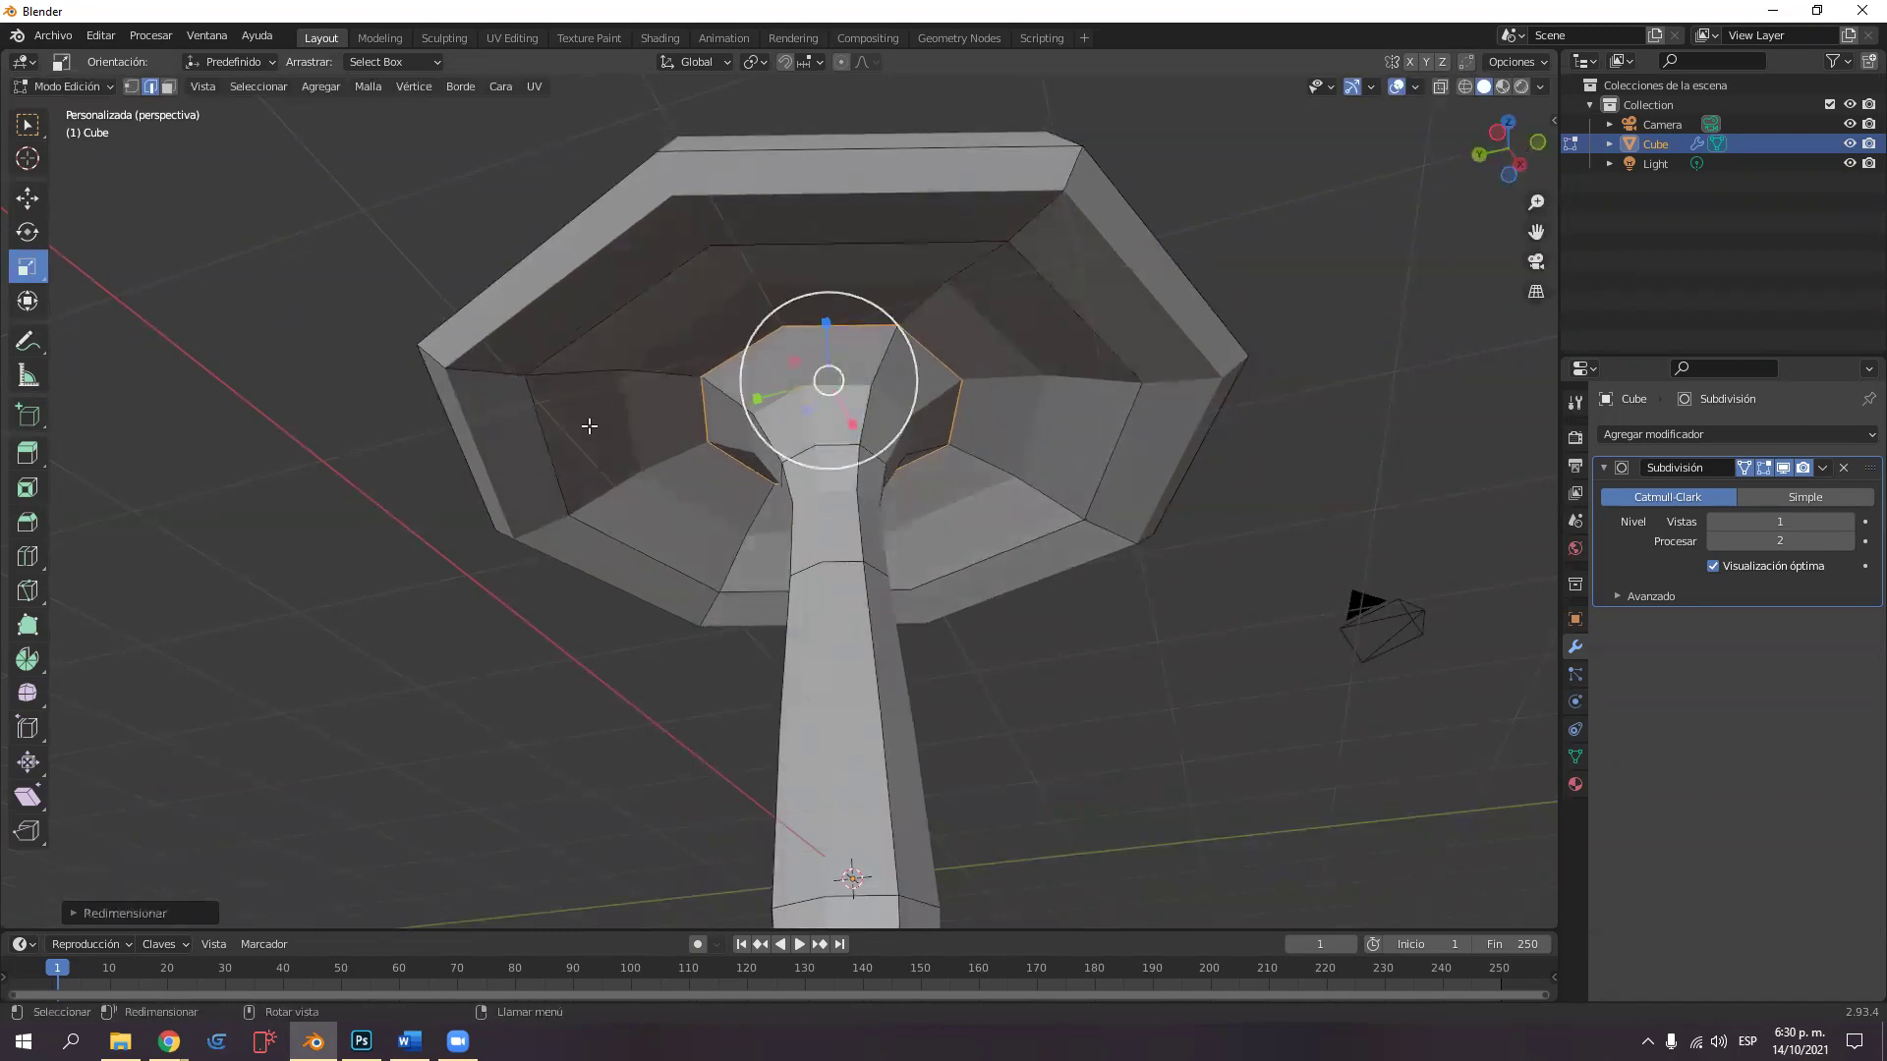
Select the outer edge loop on the cap's underside and move it down along Z.
{"action": "left_click", "coordinate": [552, 438]}
{"action": "middle_click_drag", "start_coordinate": [562, 460], "coordinate": [121, 445]}
{"action": "left_click", "coordinate": [649, 523], "text": "alt"}
{"action": "left_click", "coordinate": [27, 201]}
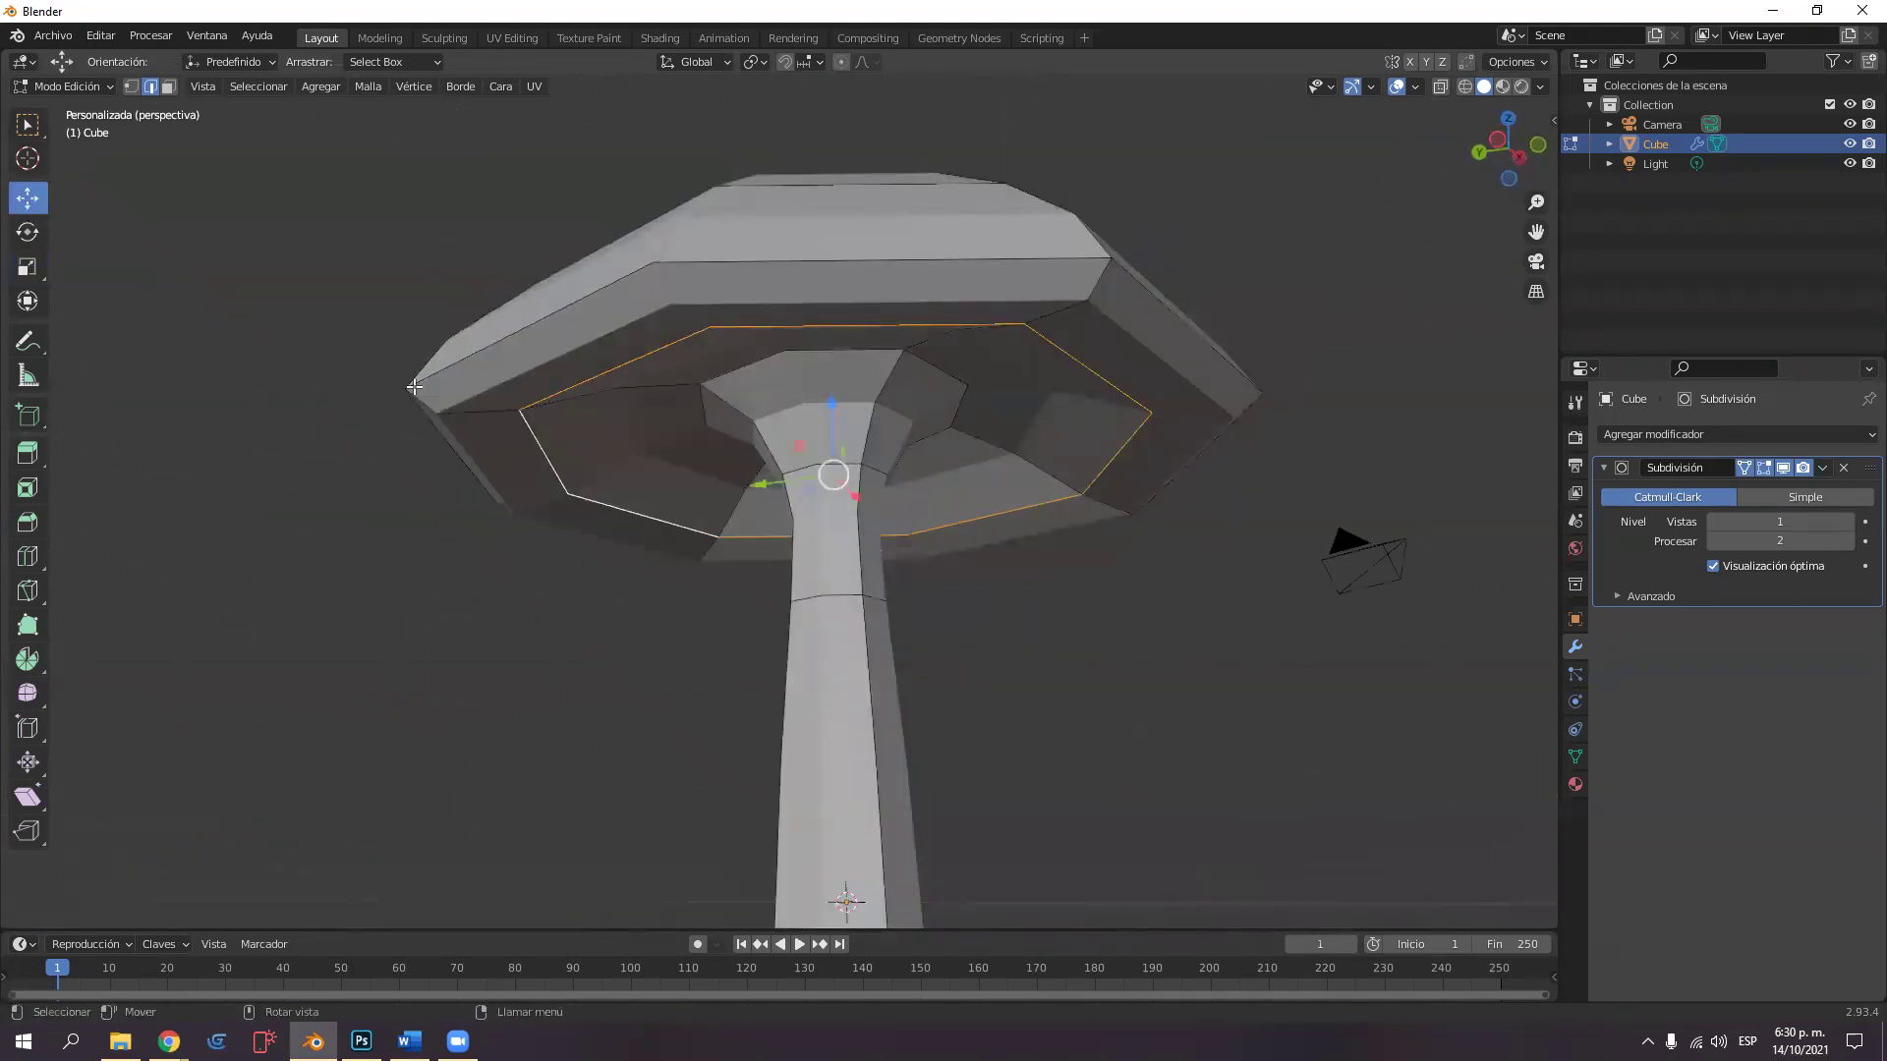
{"action": "left_click_drag", "start_coordinate": [840, 395], "coordinate": [838, 458]}
{"action": "middle_click_drag", "start_coordinate": [838, 458], "coordinate": [1103, 424]}
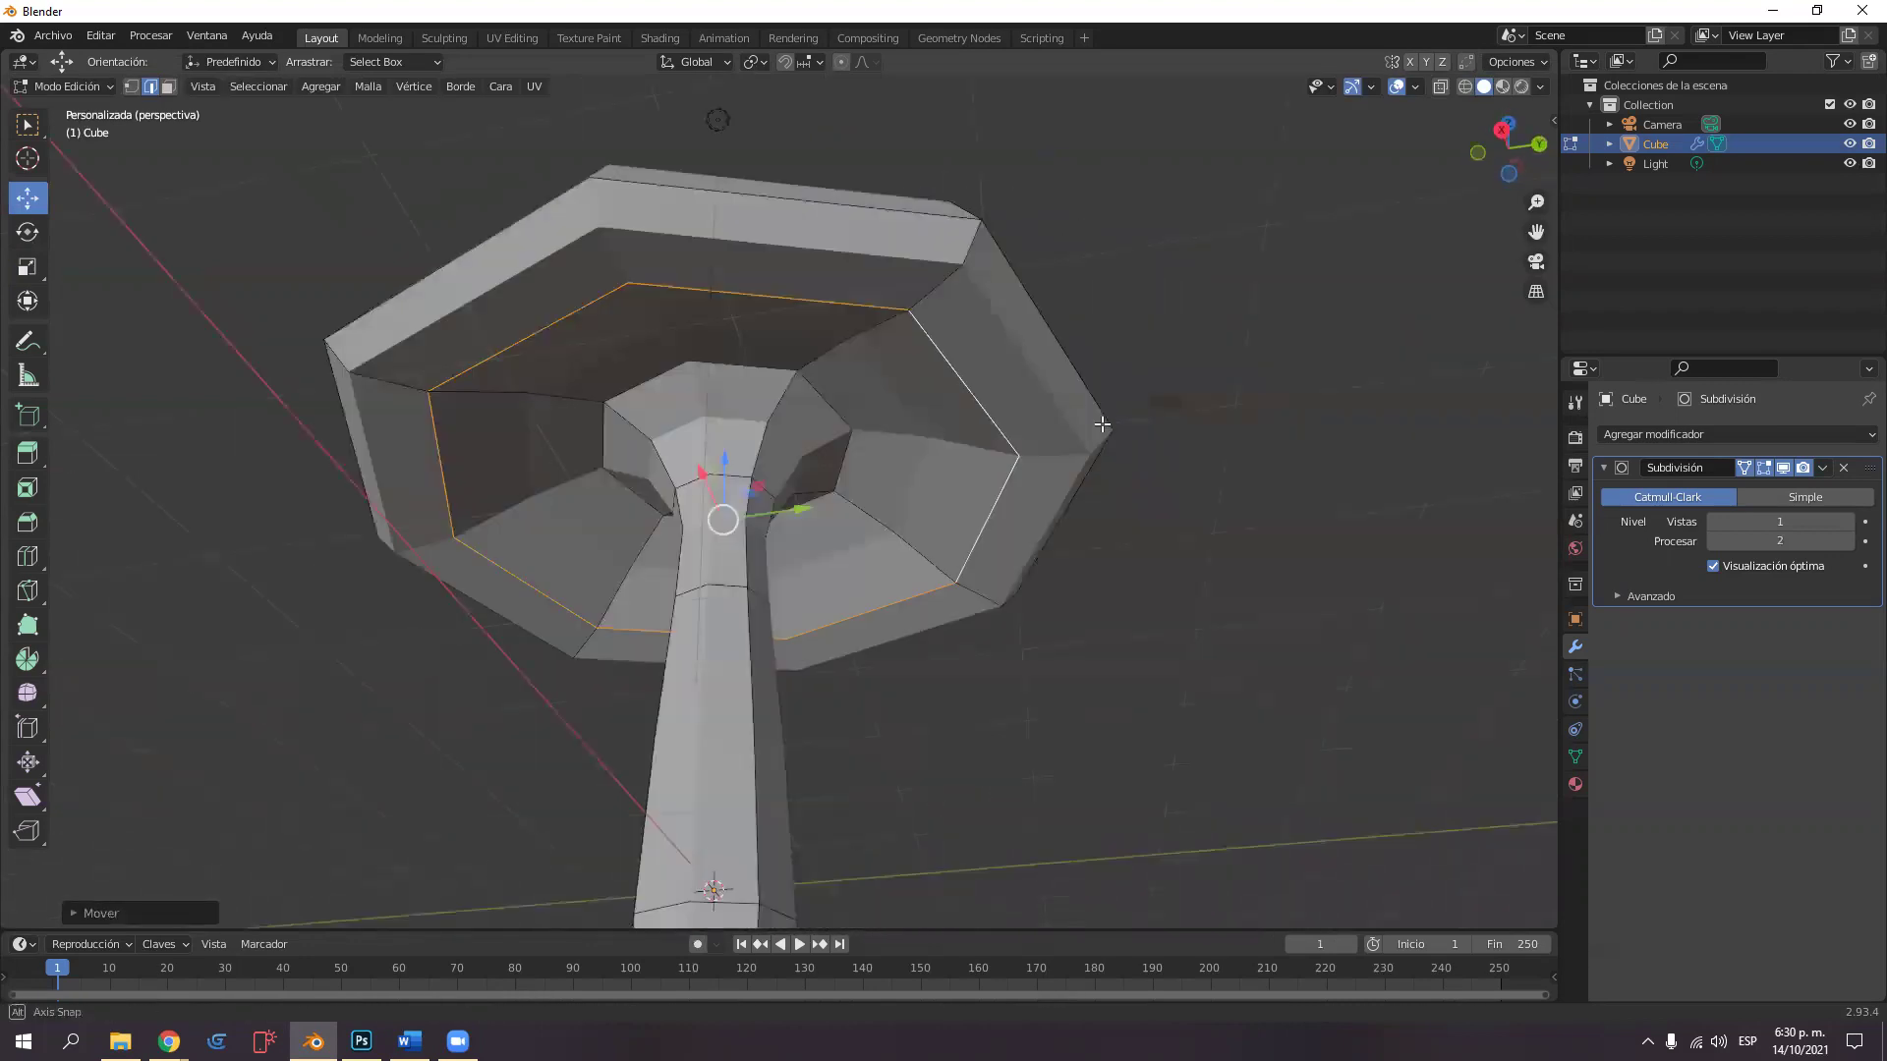
{"action": "middle_click_drag", "start_coordinate": [1424, 518], "coordinate": [992, 602]}
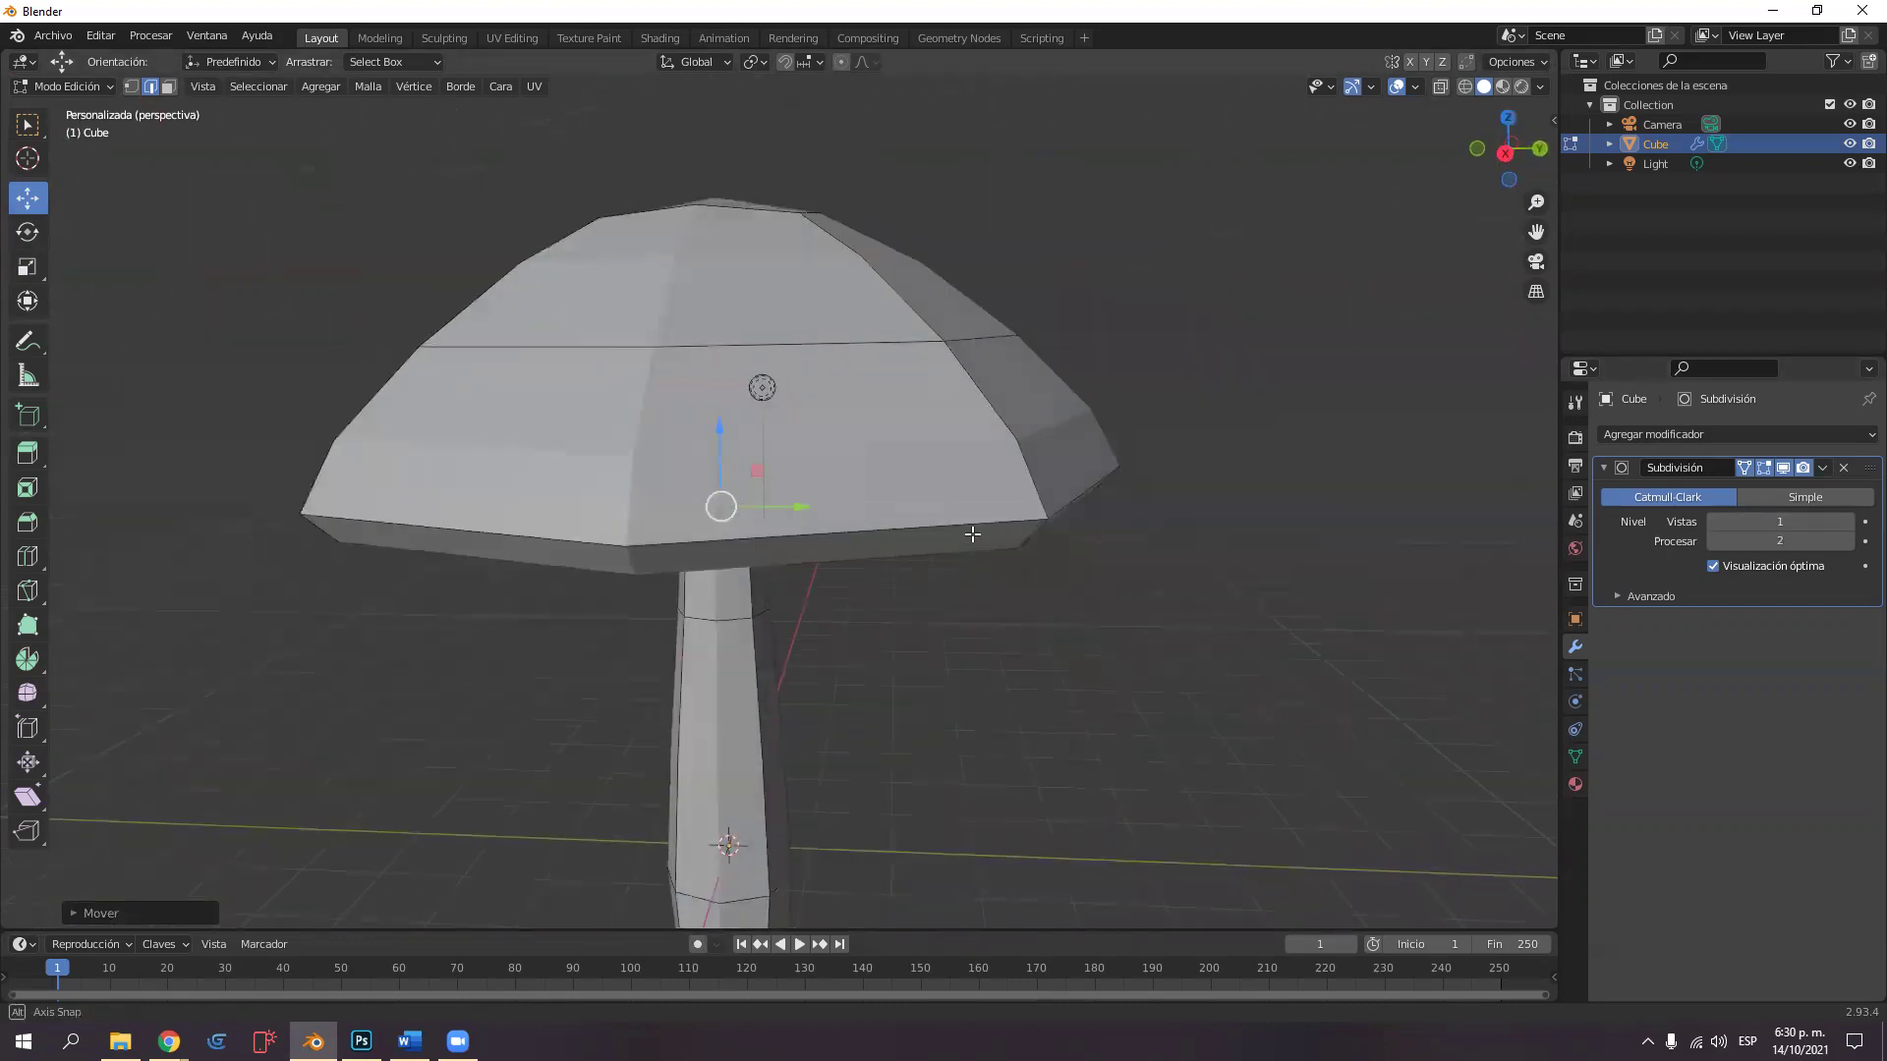
{"action": "scroll", "coordinate": [960, 531], "scroll_direction": "down", "scroll_amount": 6}
{"action": "middle_click_drag", "start_coordinate": [960, 531], "coordinate": [856, 644]}
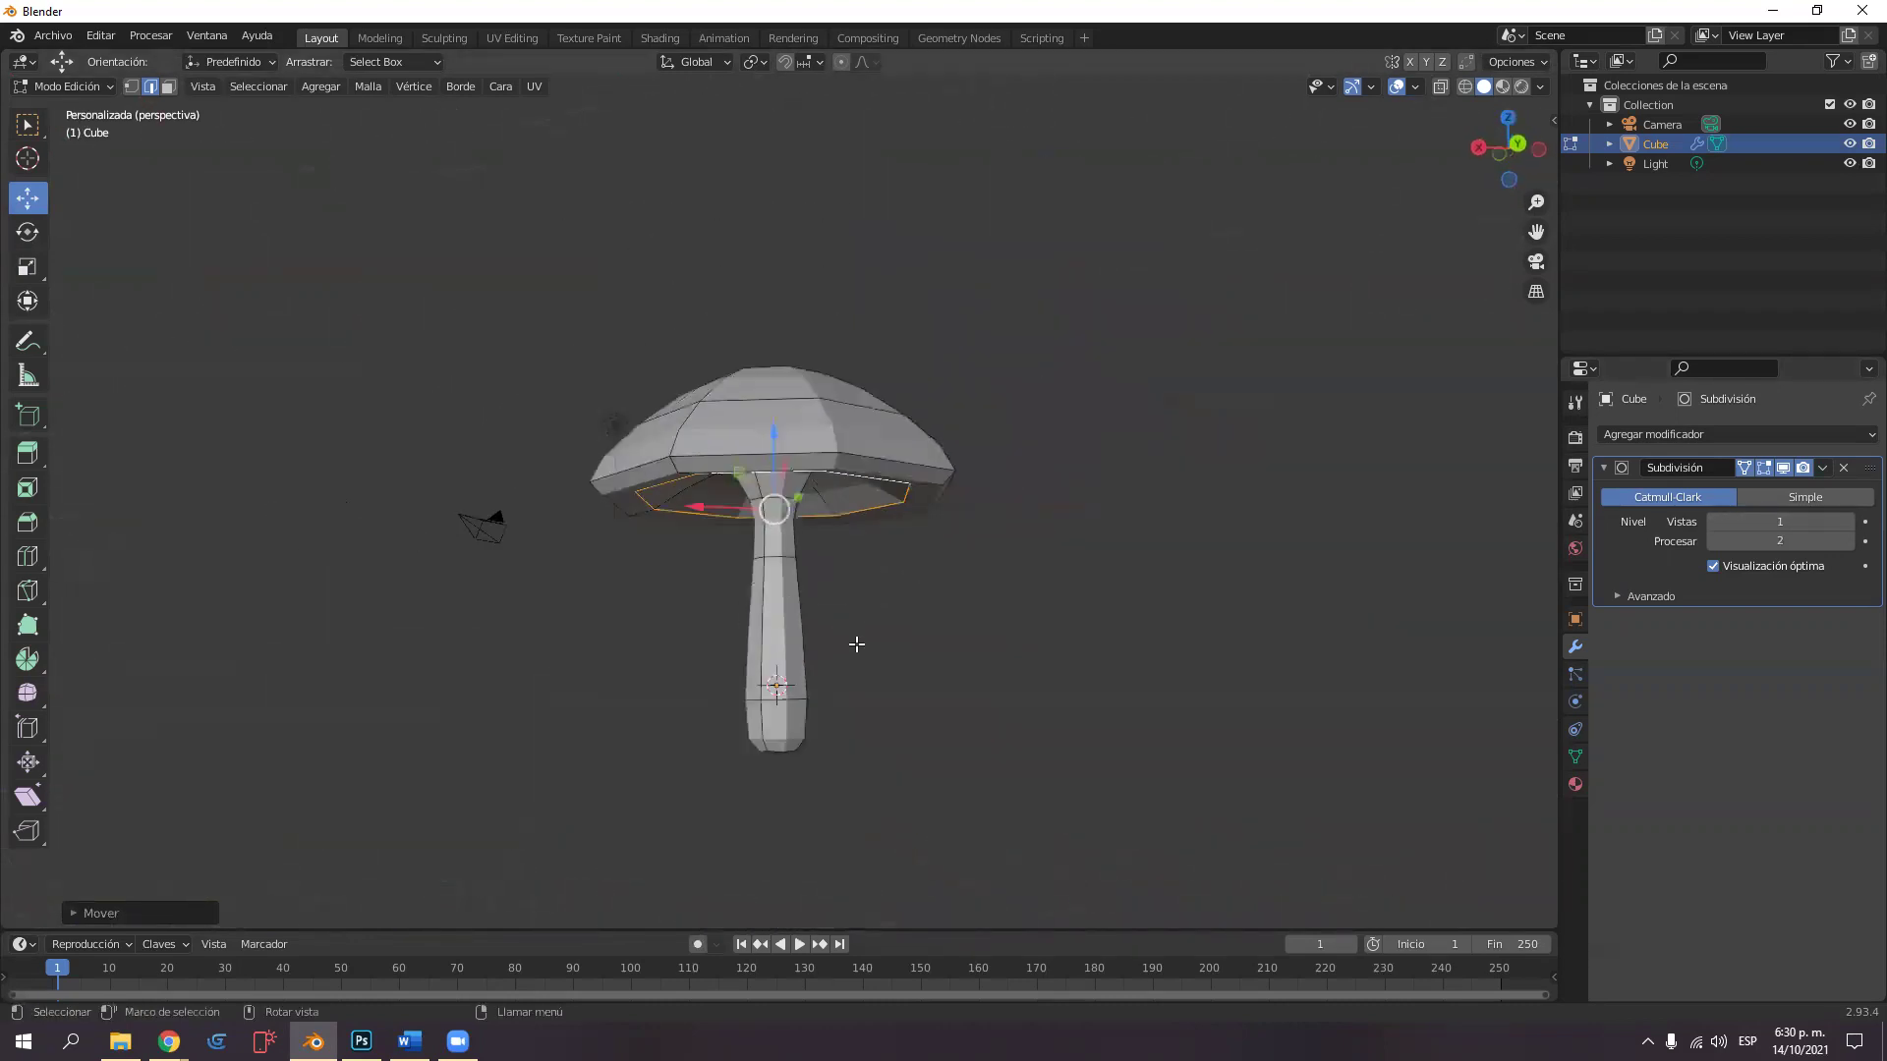
{"action": "scroll", "coordinate": [825, 650], "scroll_direction": "up", "scroll_amount": 3}
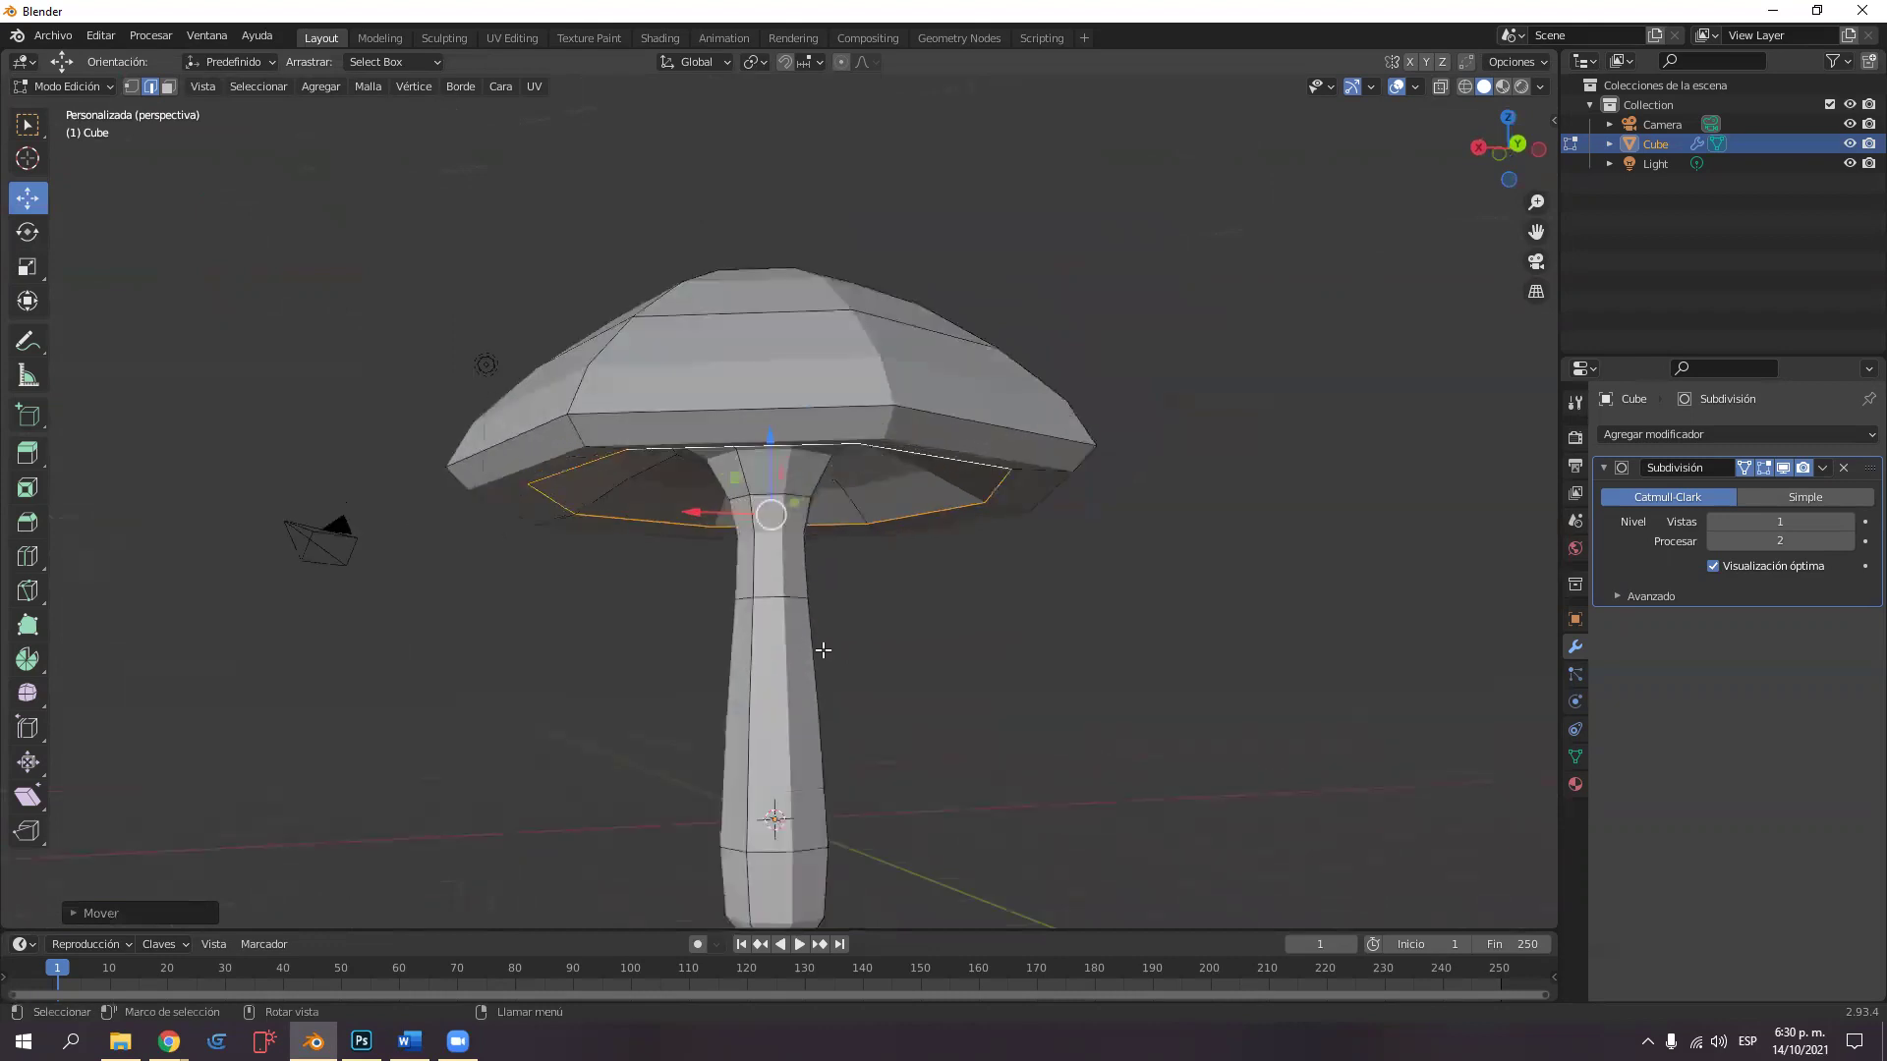
Select the edge loop near the base of the stem and scale it outward.
{"action": "left_click", "coordinate": [772, 601], "text": "alt"}
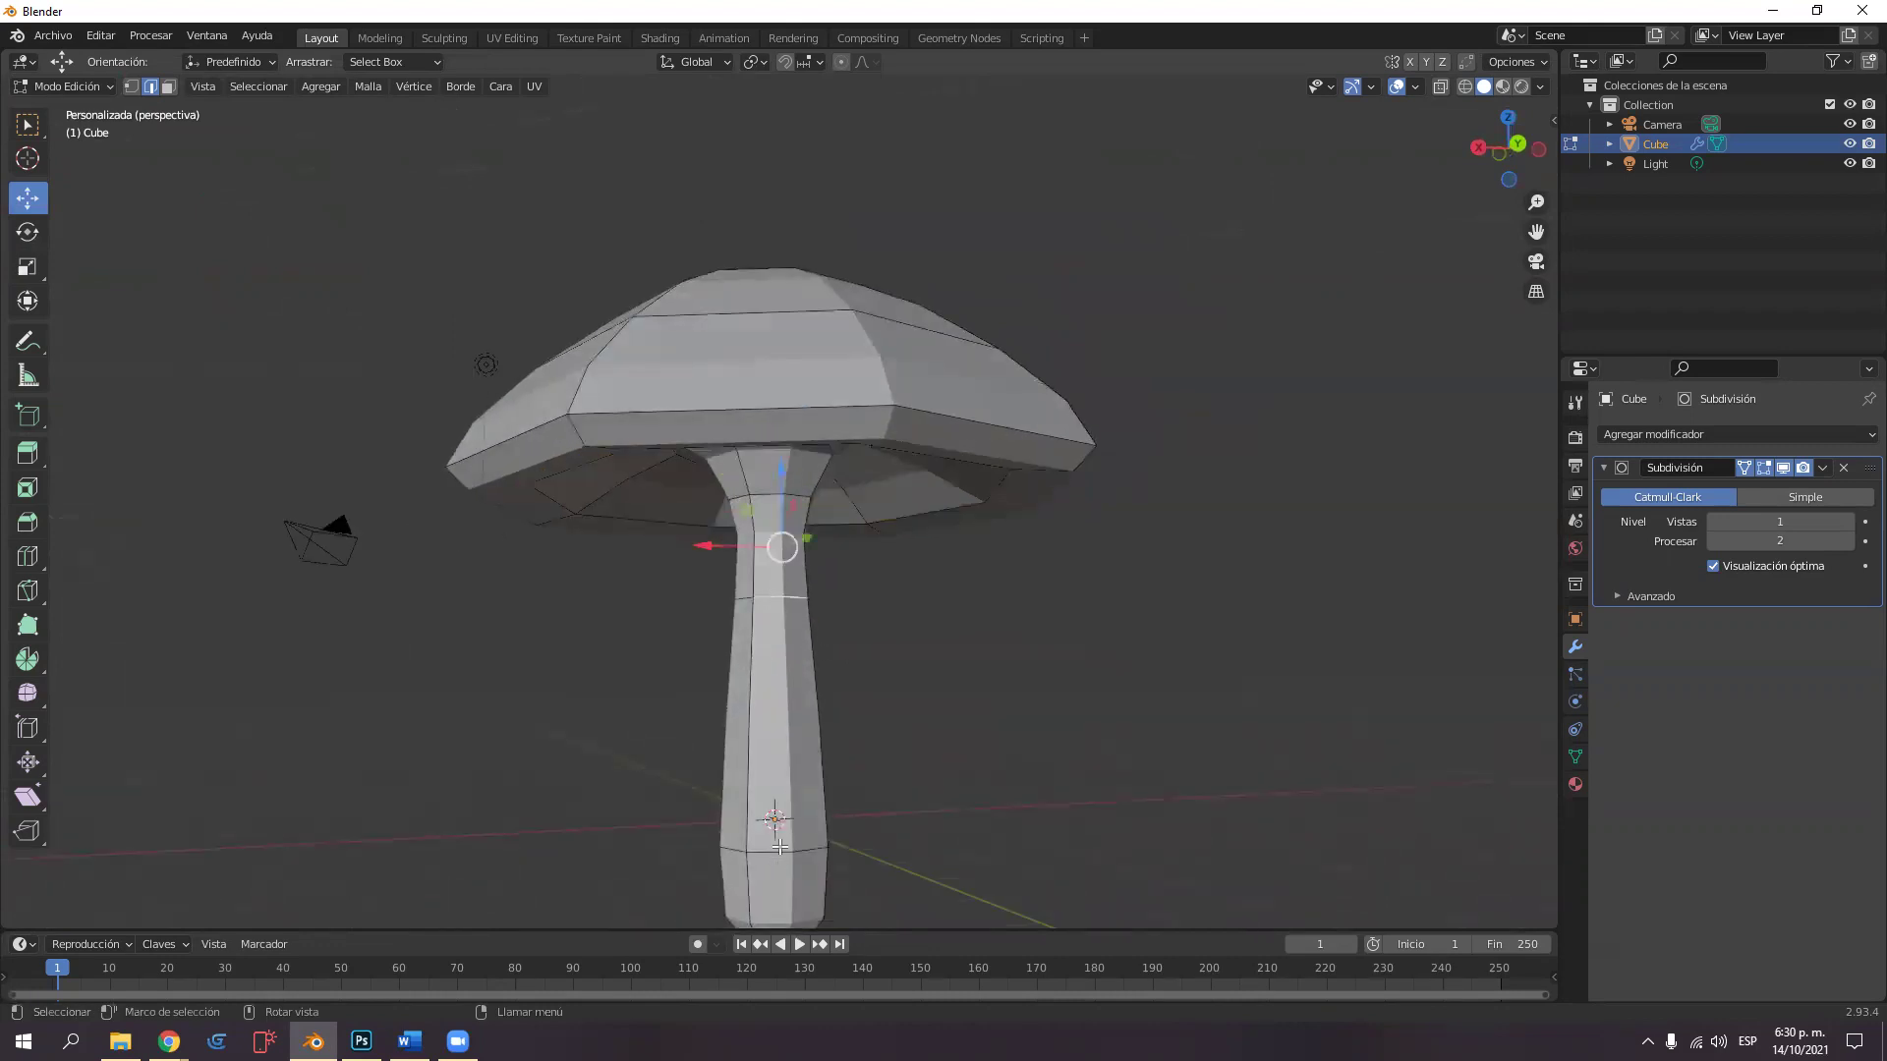
{"action": "middle_click_drag", "start_coordinate": [779, 848], "coordinate": [850, 909]}
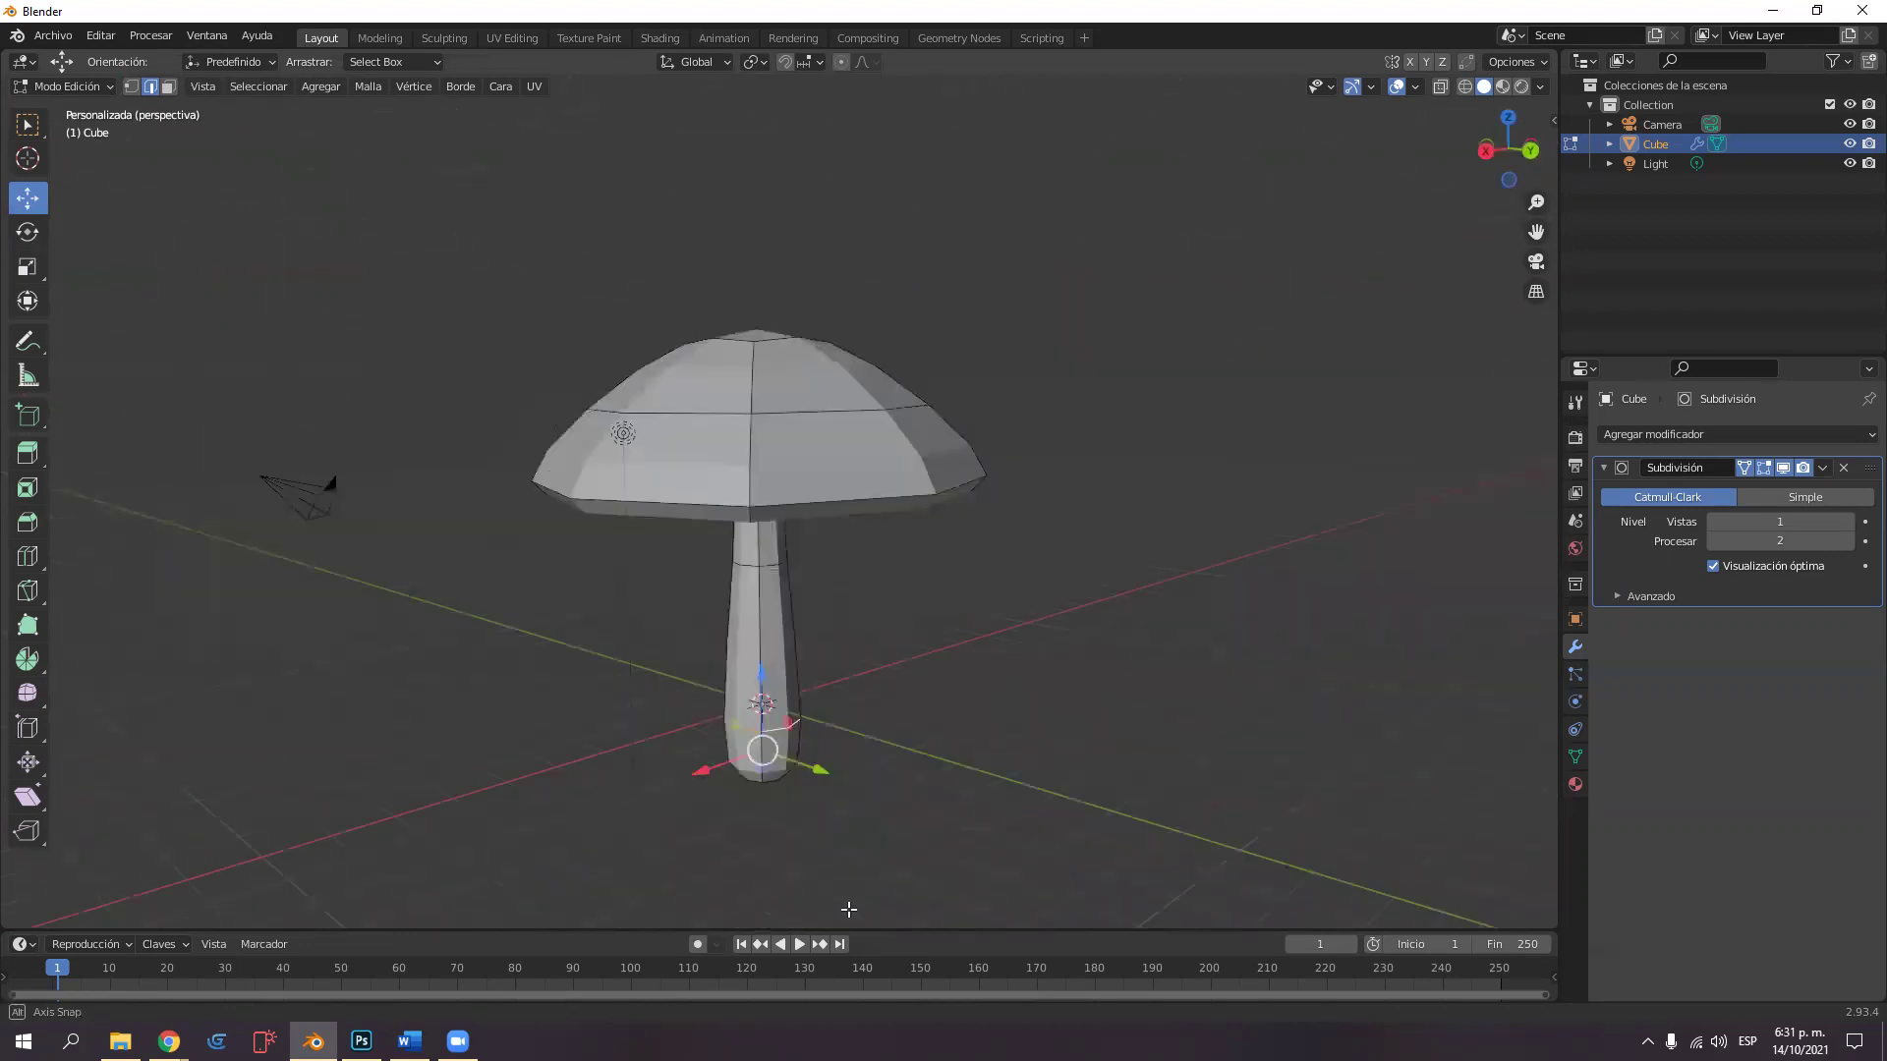
{"action": "left_click", "coordinate": [26, 267]}
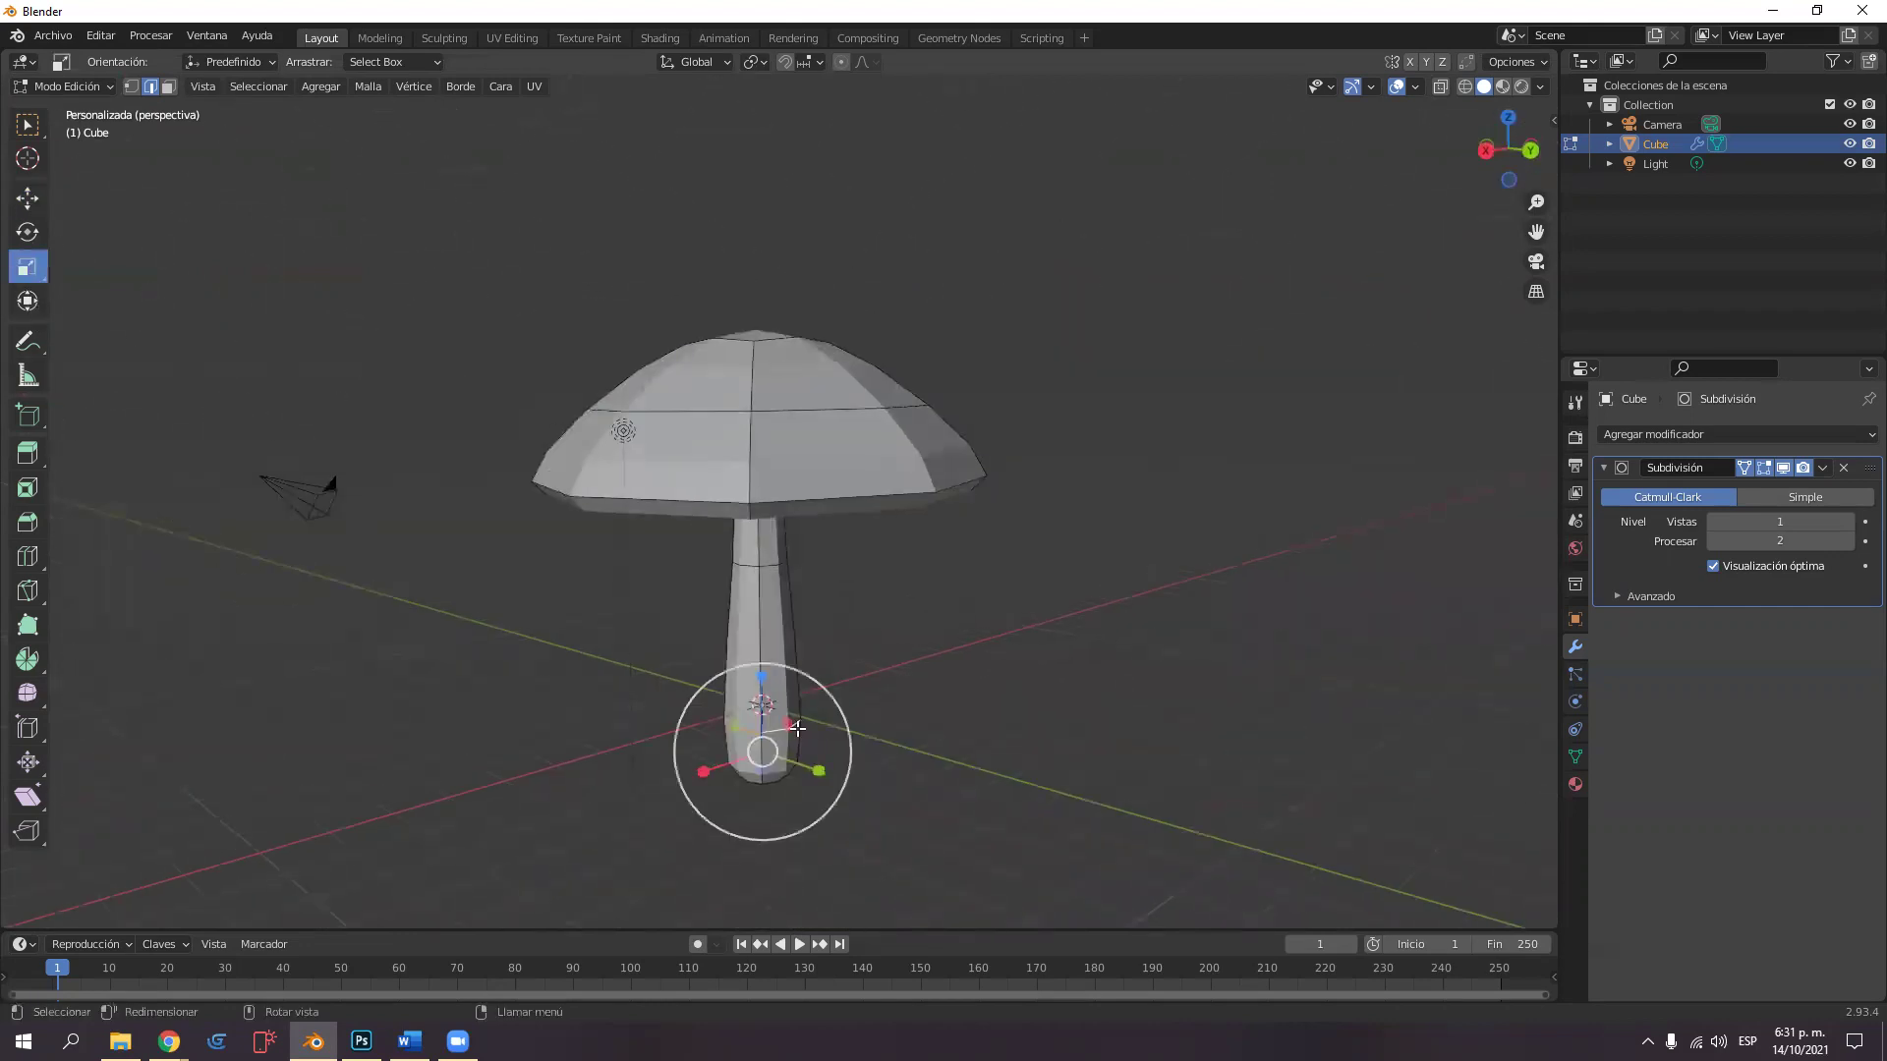
{"action": "left_click_drag", "start_coordinate": [827, 694], "coordinate": [914, 728]}
{"action": "middle_click_drag", "start_coordinate": [914, 728], "coordinate": [989, 587]}
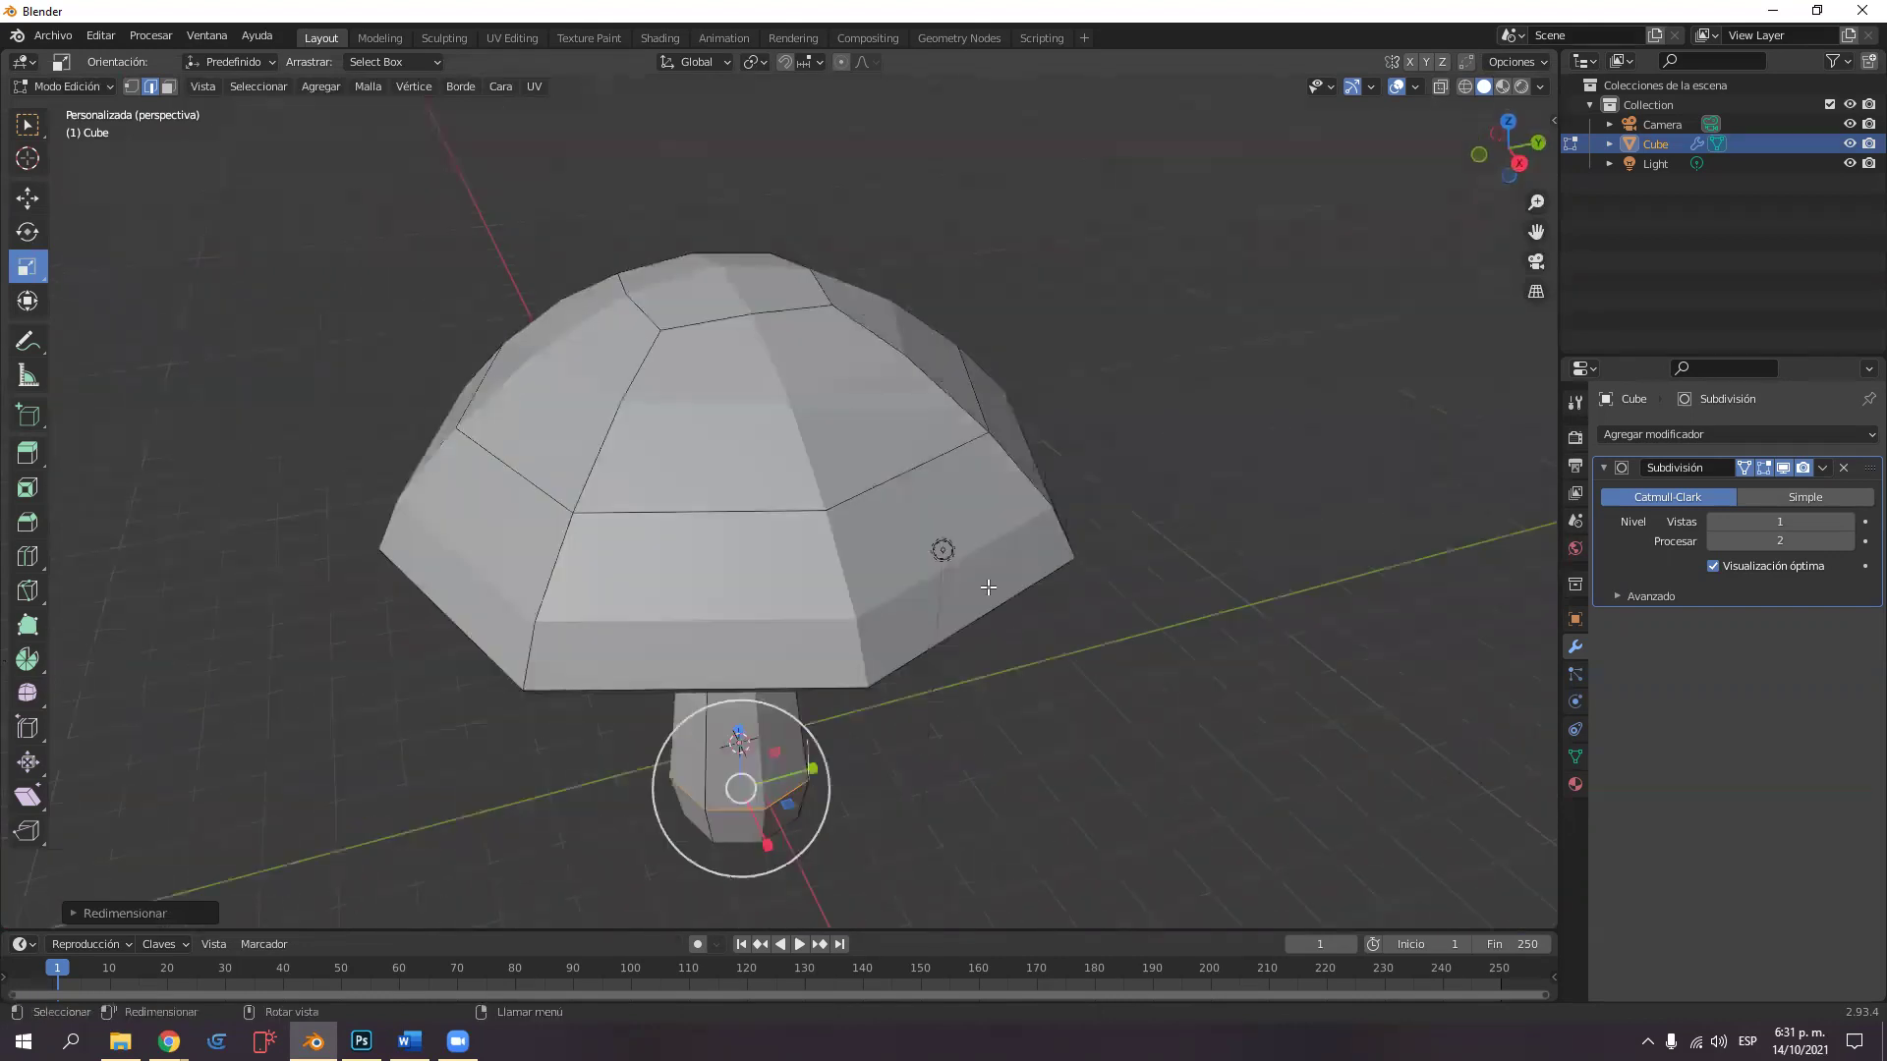
Select the top face of the cap and raise it along Z to make the dome taller.
{"action": "key", "text": "3"}
{"action": "left_click", "coordinate": [724, 287]}
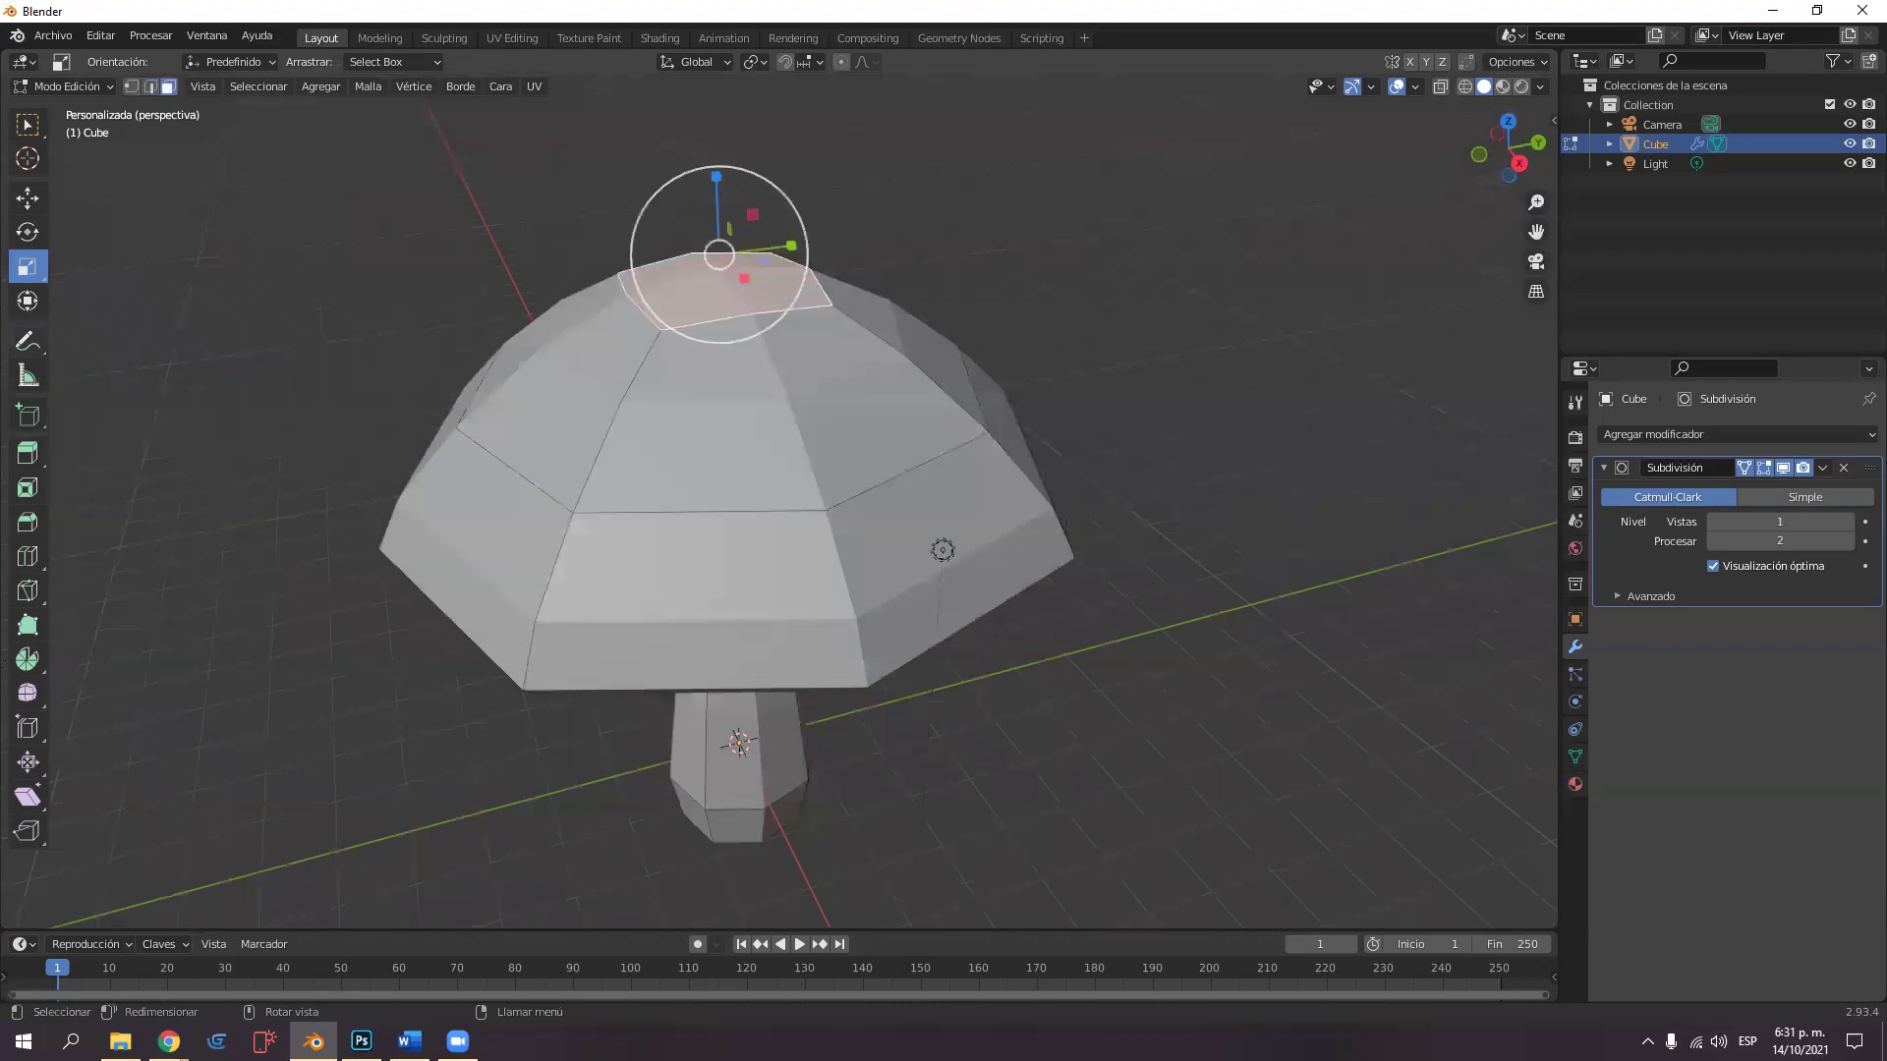
{"action": "left_click", "coordinate": [28, 197]}
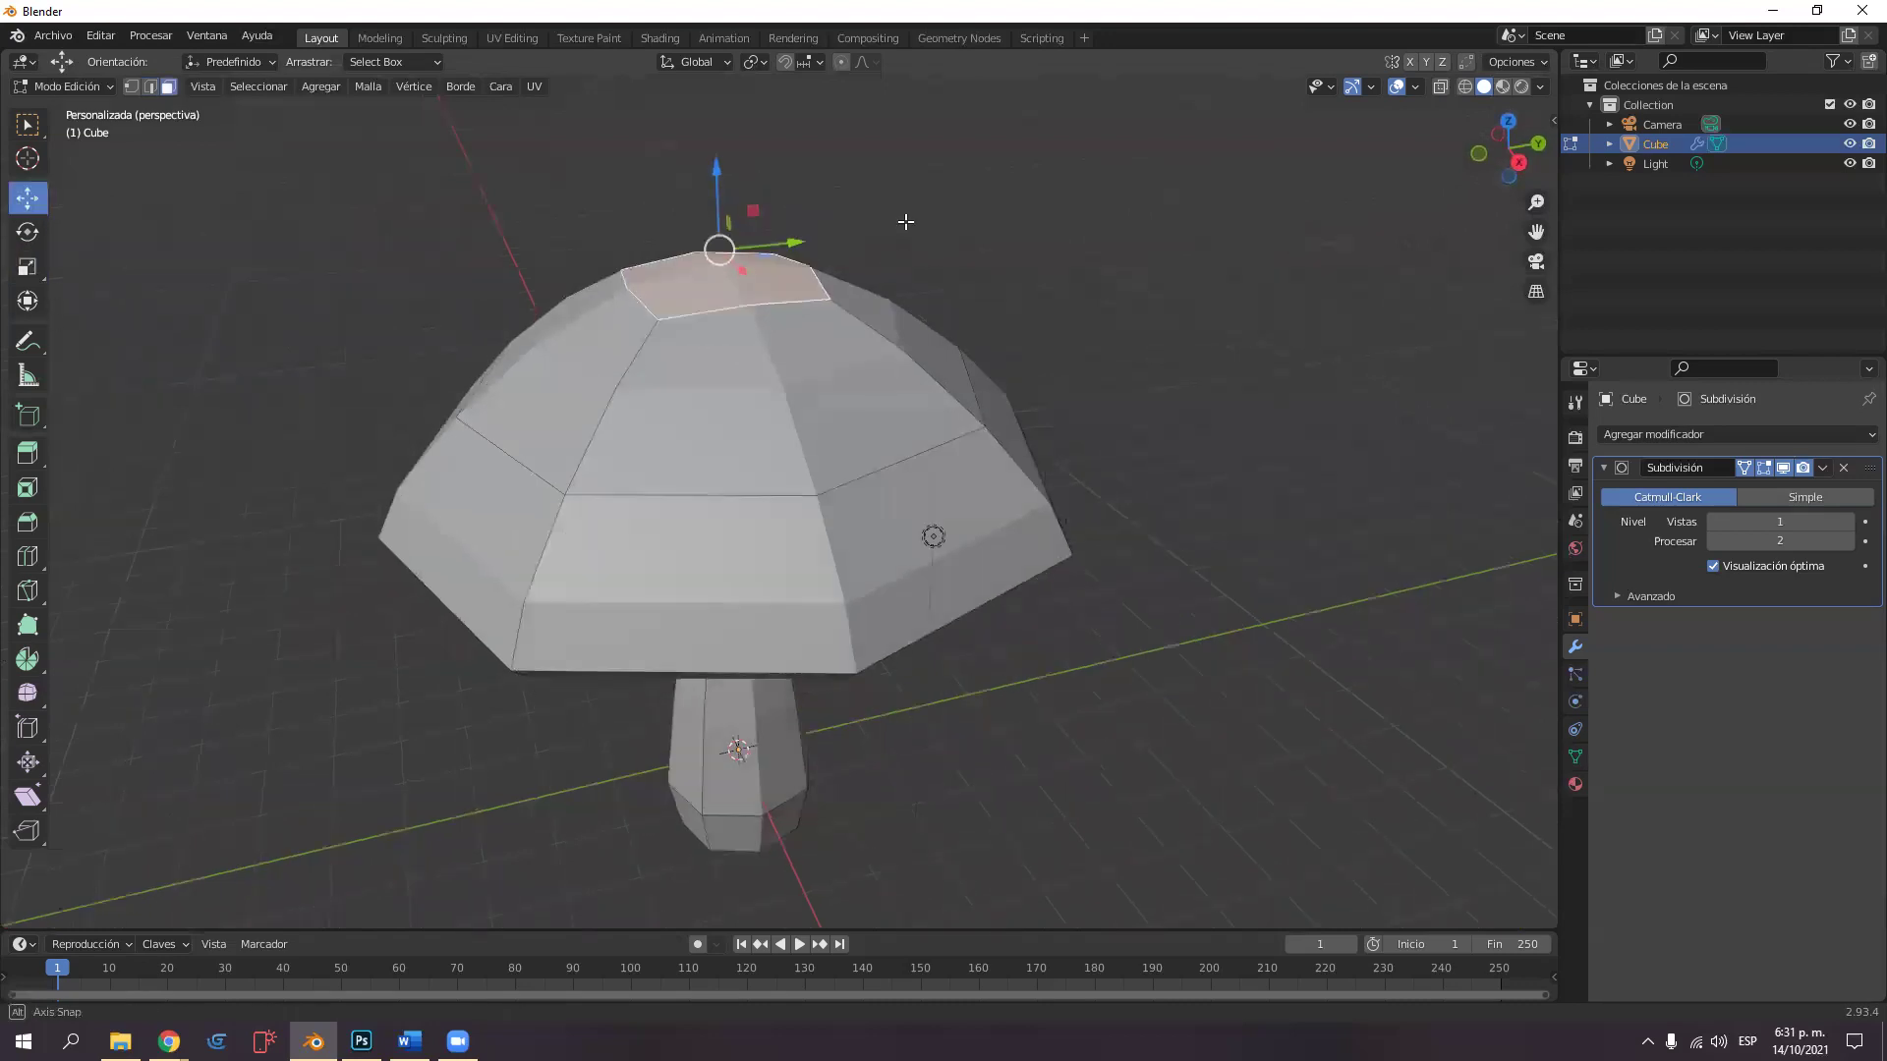
{"action": "middle_click_drag", "start_coordinate": [905, 219], "coordinate": [747, 167]}
{"action": "left_click_drag", "start_coordinate": [722, 149], "coordinate": [725, 52]}
{"action": "middle_click_drag", "start_coordinate": [911, 687], "coordinate": [1012, 789]}
{"action": "middle_click_drag", "start_coordinate": [780, 668], "coordinate": [757, 684]}
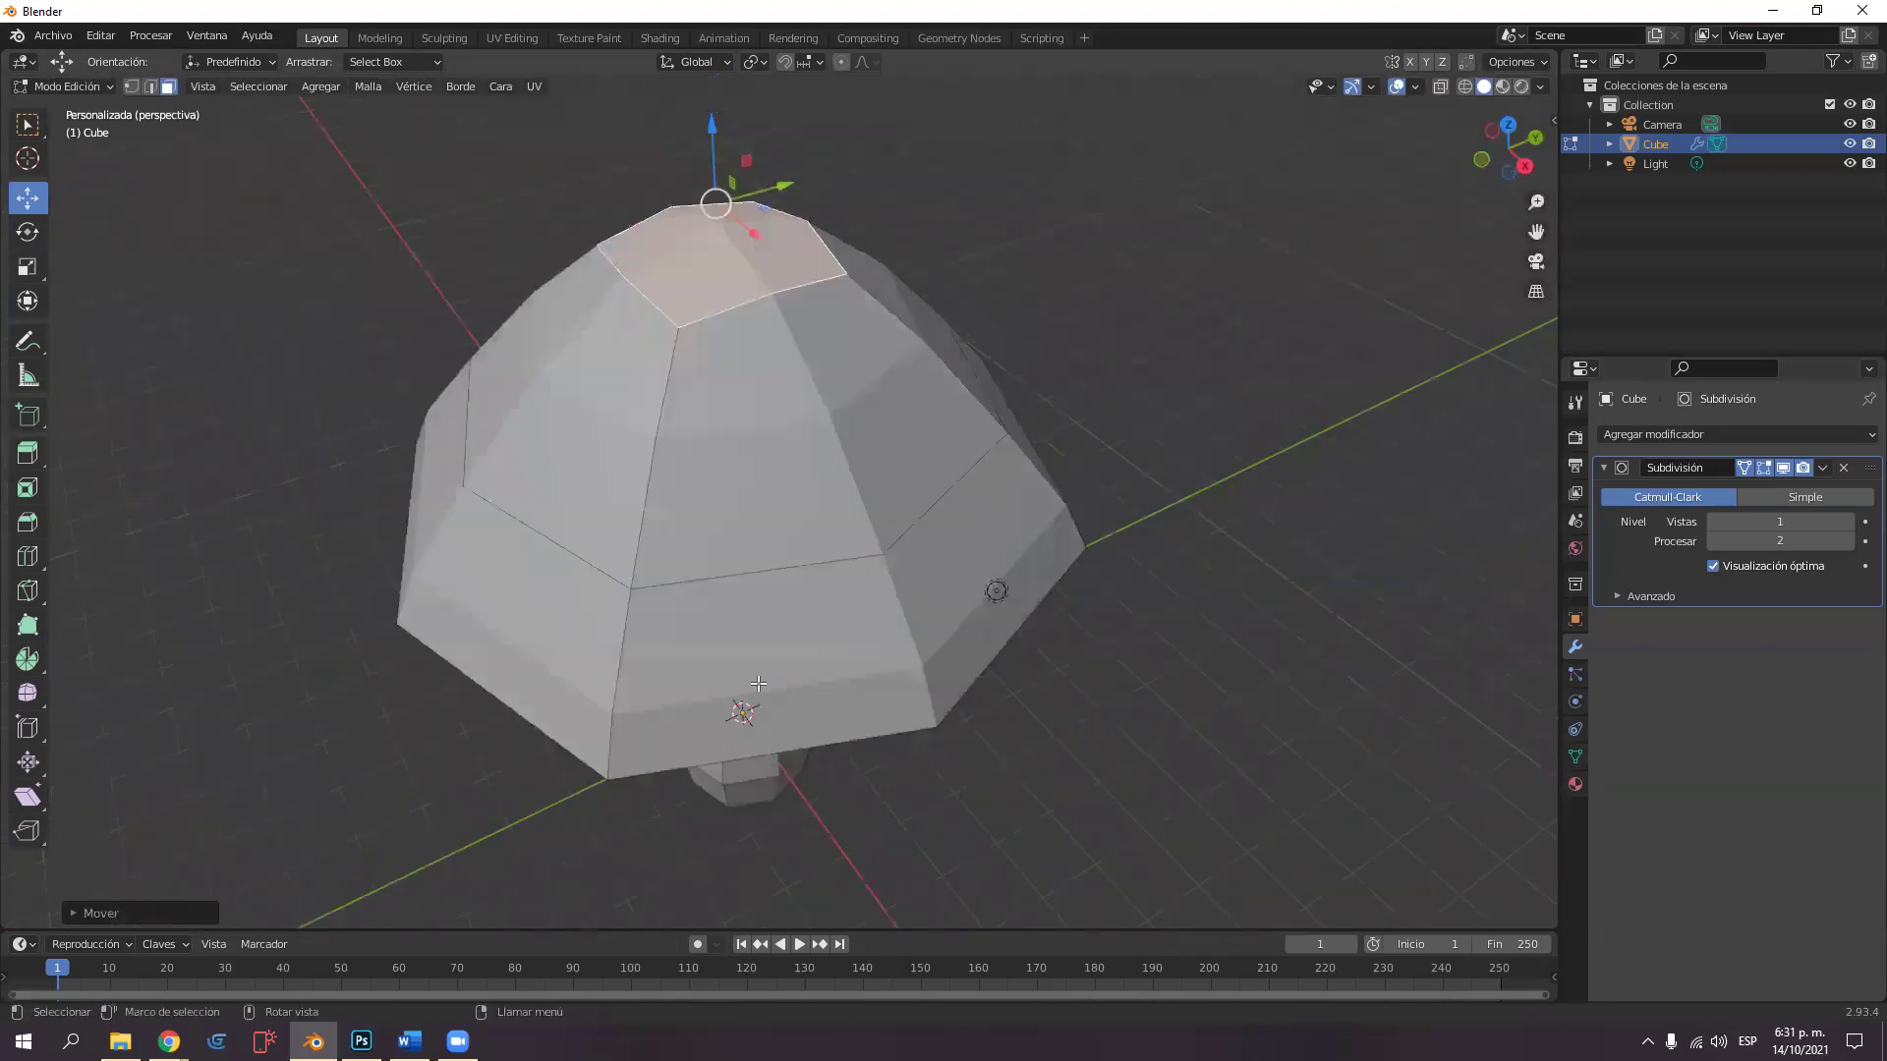
Select the edge loop around the middle of the cap and scale it outward to round the cap.
{"action": "key", "text": "2"}
{"action": "left_click", "coordinate": [734, 575], "text": "alt"}
{"action": "middle_click_drag", "start_coordinate": [735, 575], "coordinate": [119, 264]}
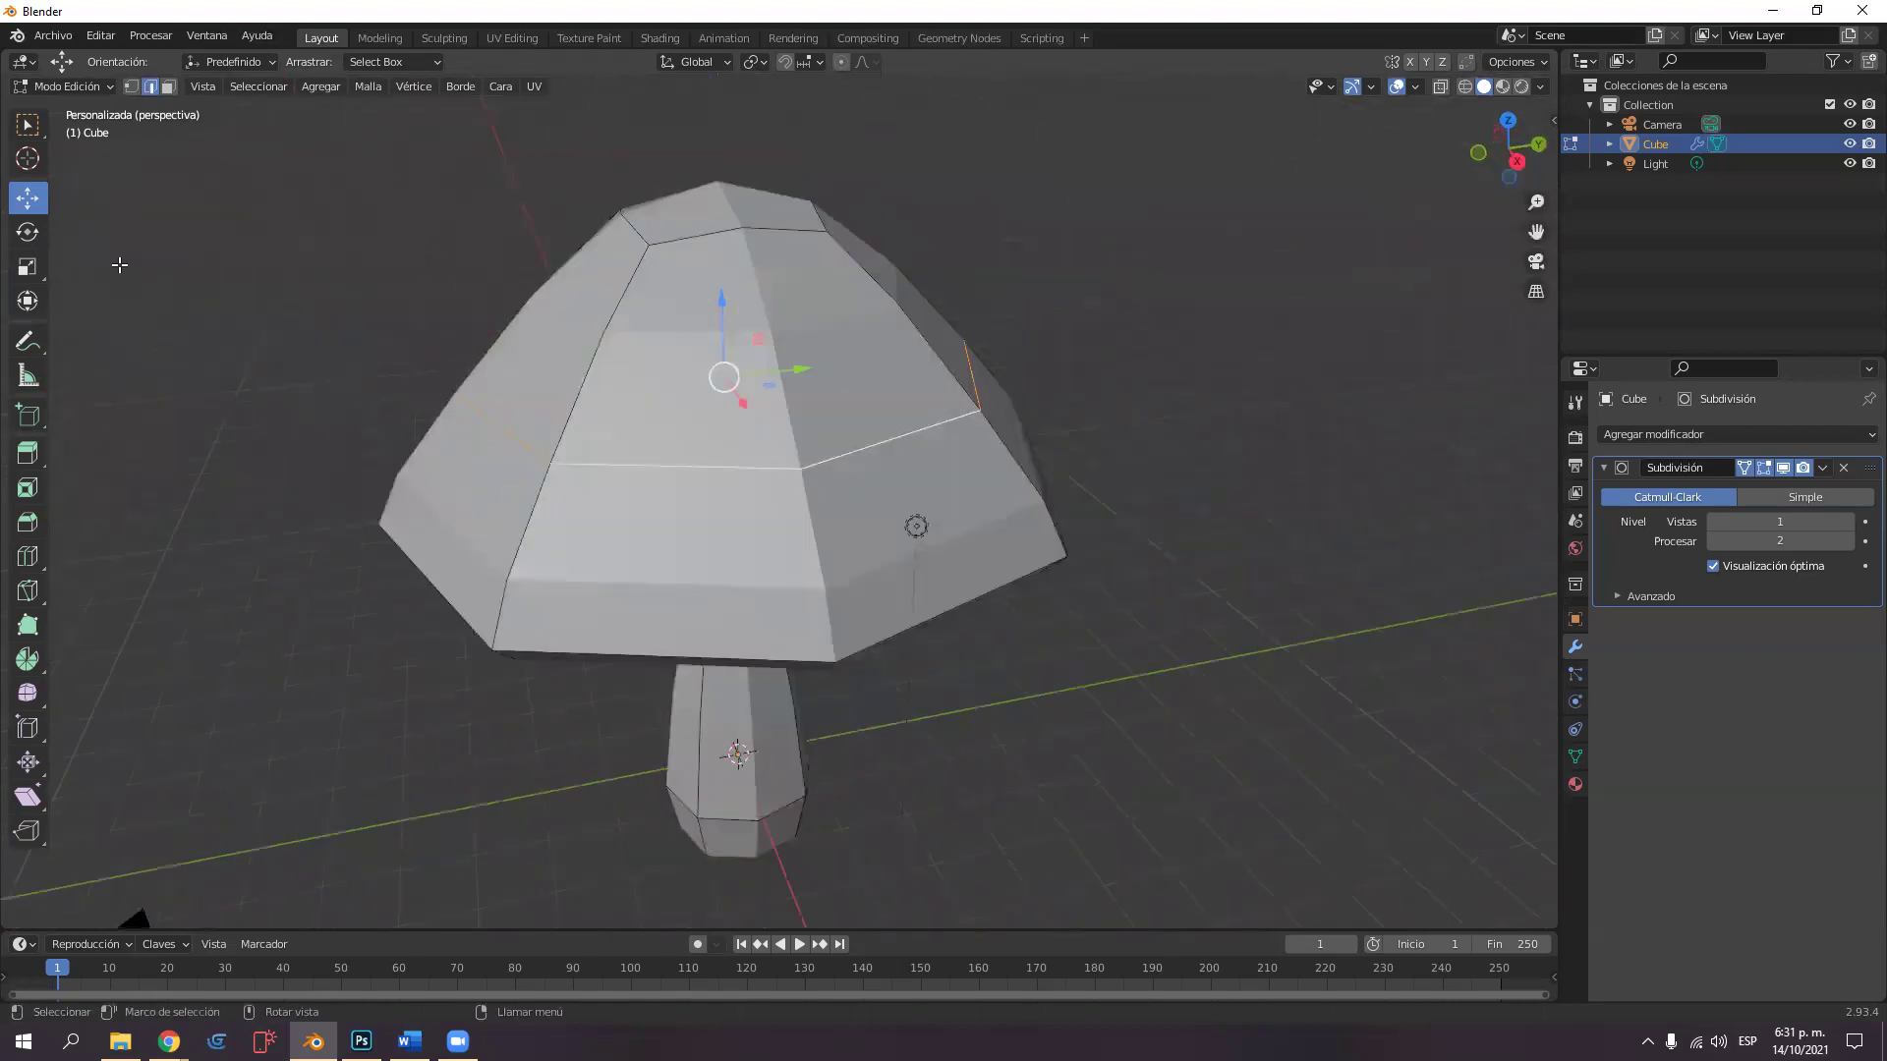
{"action": "left_click", "coordinate": [30, 271]}
{"action": "left_click_drag", "start_coordinate": [916, 526], "coordinate": [843, 328]}
{"action": "middle_click_drag", "start_coordinate": [842, 328], "coordinate": [1145, 548]}
With X-ray on, select the vertices of the cap and upper stem, tilt them sideways and reposition them.
{"action": "key", "text": "1"}
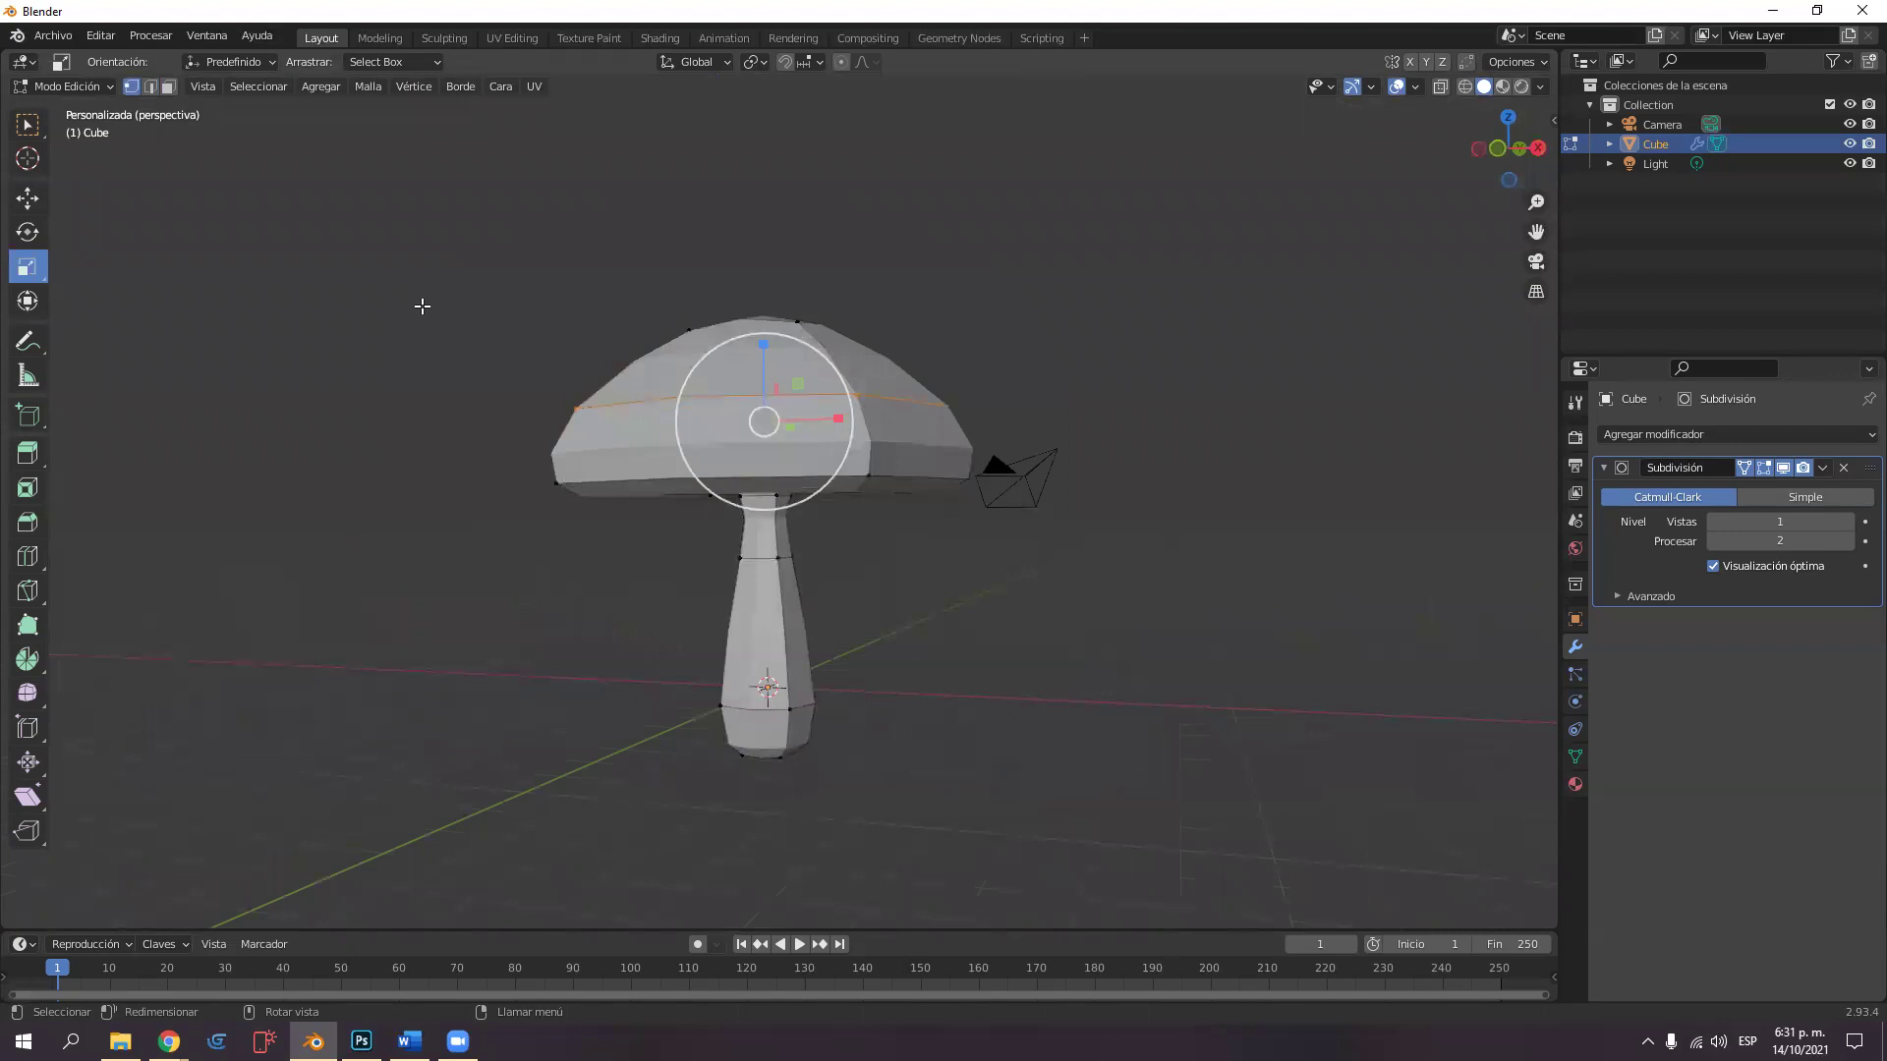
{"action": "key", "text": "alt+z"}
{"action": "left_click_drag", "start_coordinate": [446, 231], "coordinate": [1121, 586]}
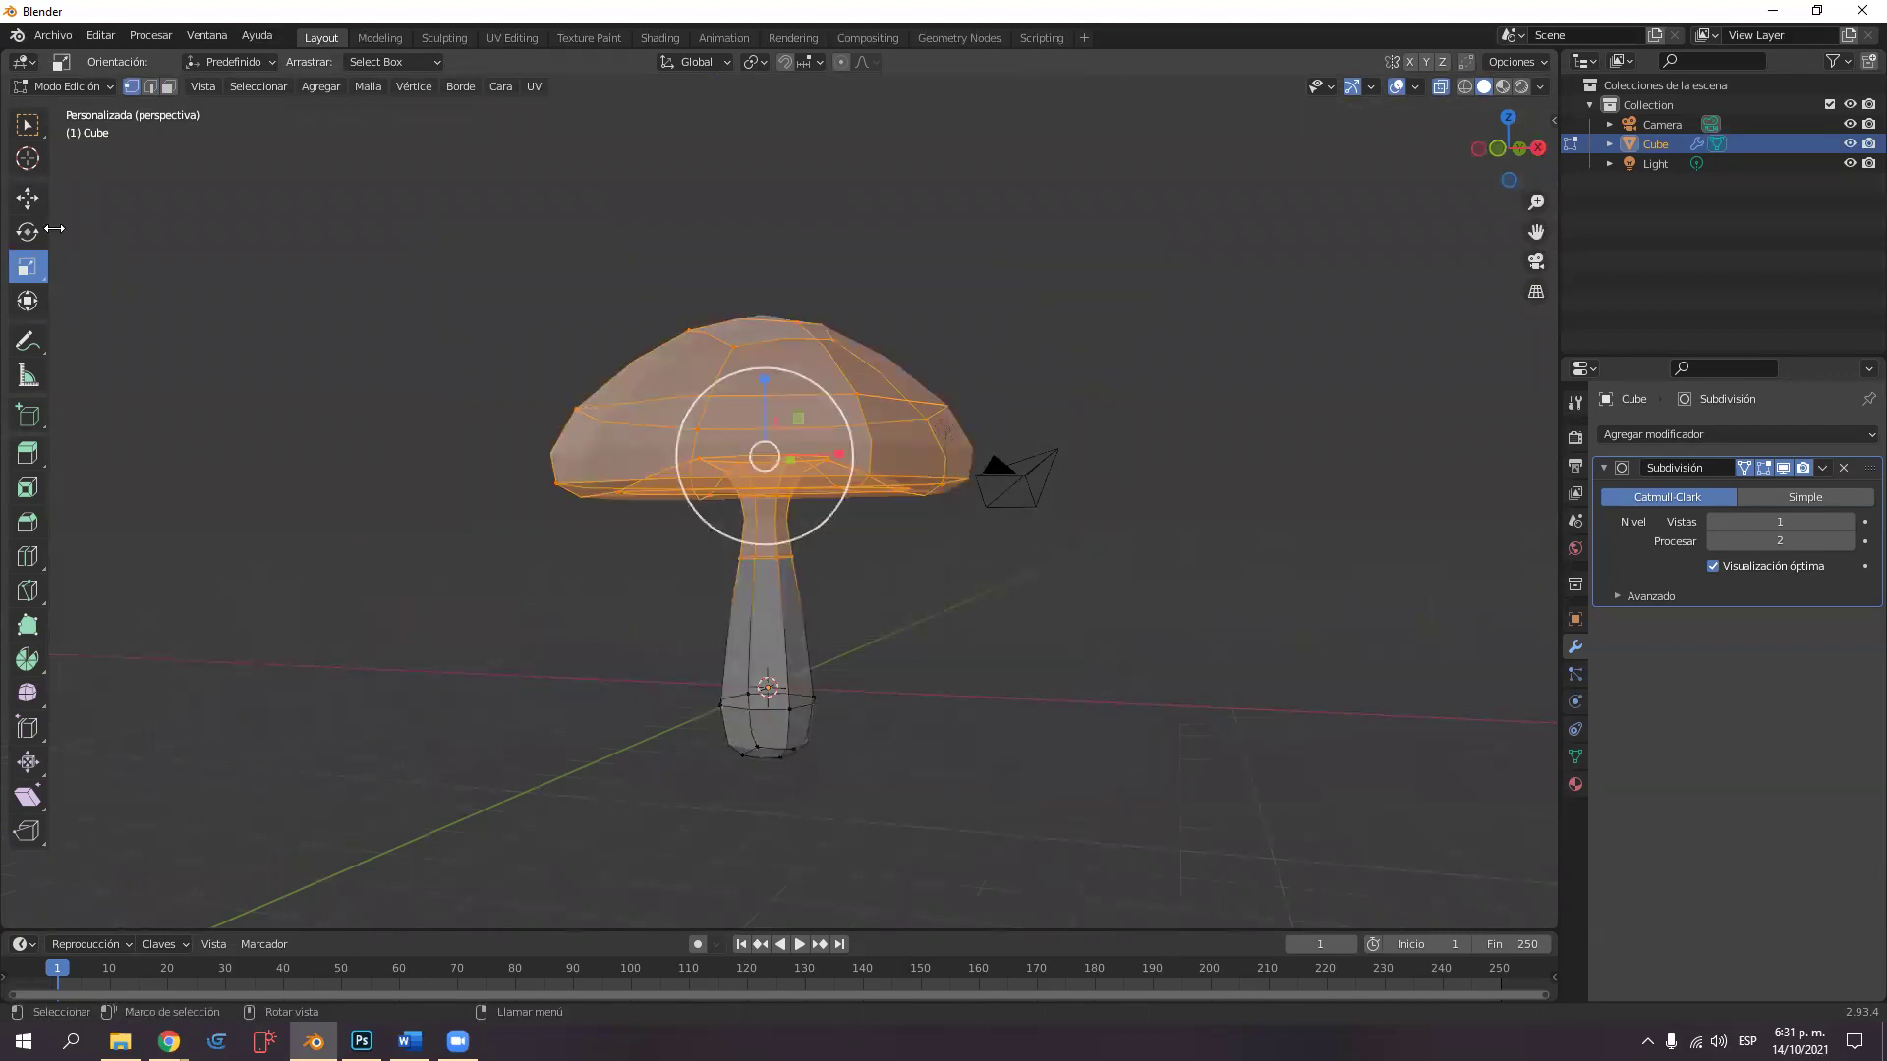
{"action": "left_click_drag", "start_coordinate": [824, 396], "coordinate": [805, 446]}
{"action": "left_click", "coordinate": [36, 199]}
{"action": "middle_click_drag", "start_coordinate": [795, 734], "coordinate": [712, 788]}
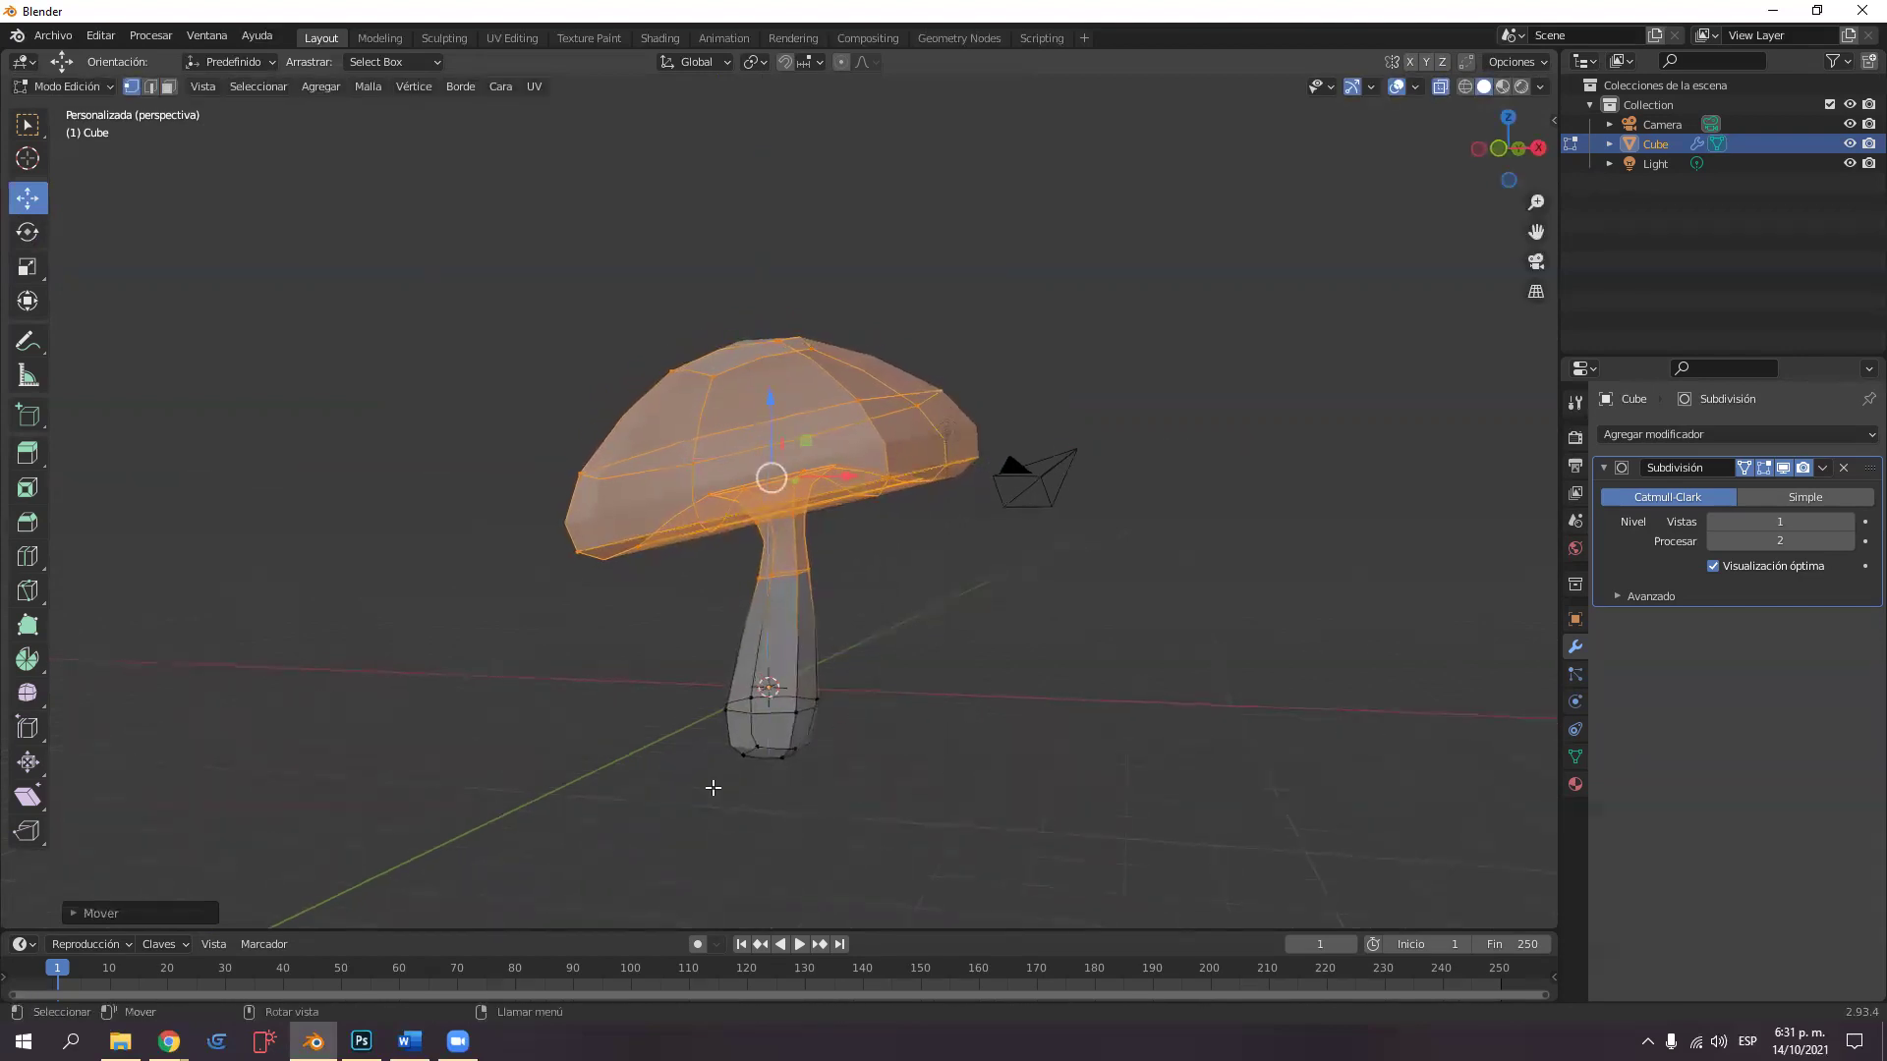
Select the vertex ring near the stem's base and scale it outward to thicken the foot.
{"action": "left_click_drag", "start_coordinate": [703, 662], "coordinate": [884, 679]}
{"action": "left_click", "coordinate": [28, 267]}
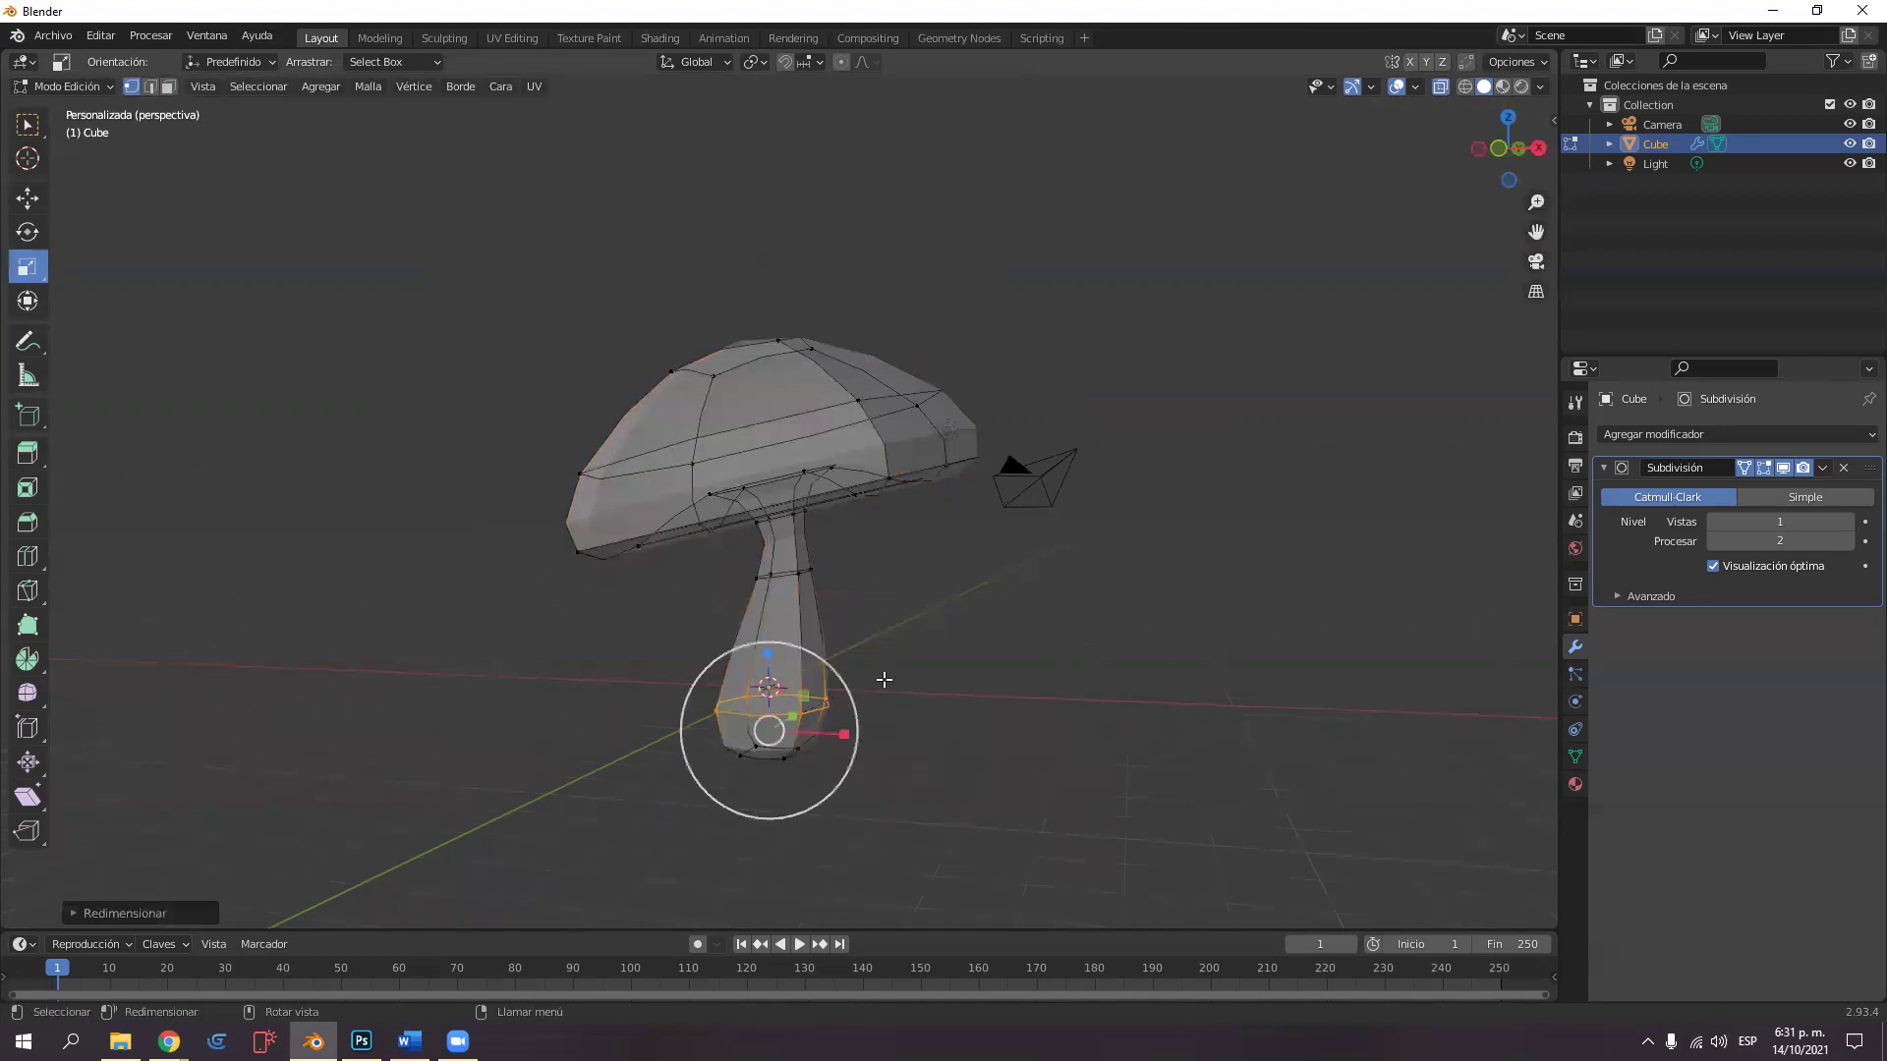
{"action": "middle_click_drag", "start_coordinate": [896, 678], "coordinate": [865, 634]}
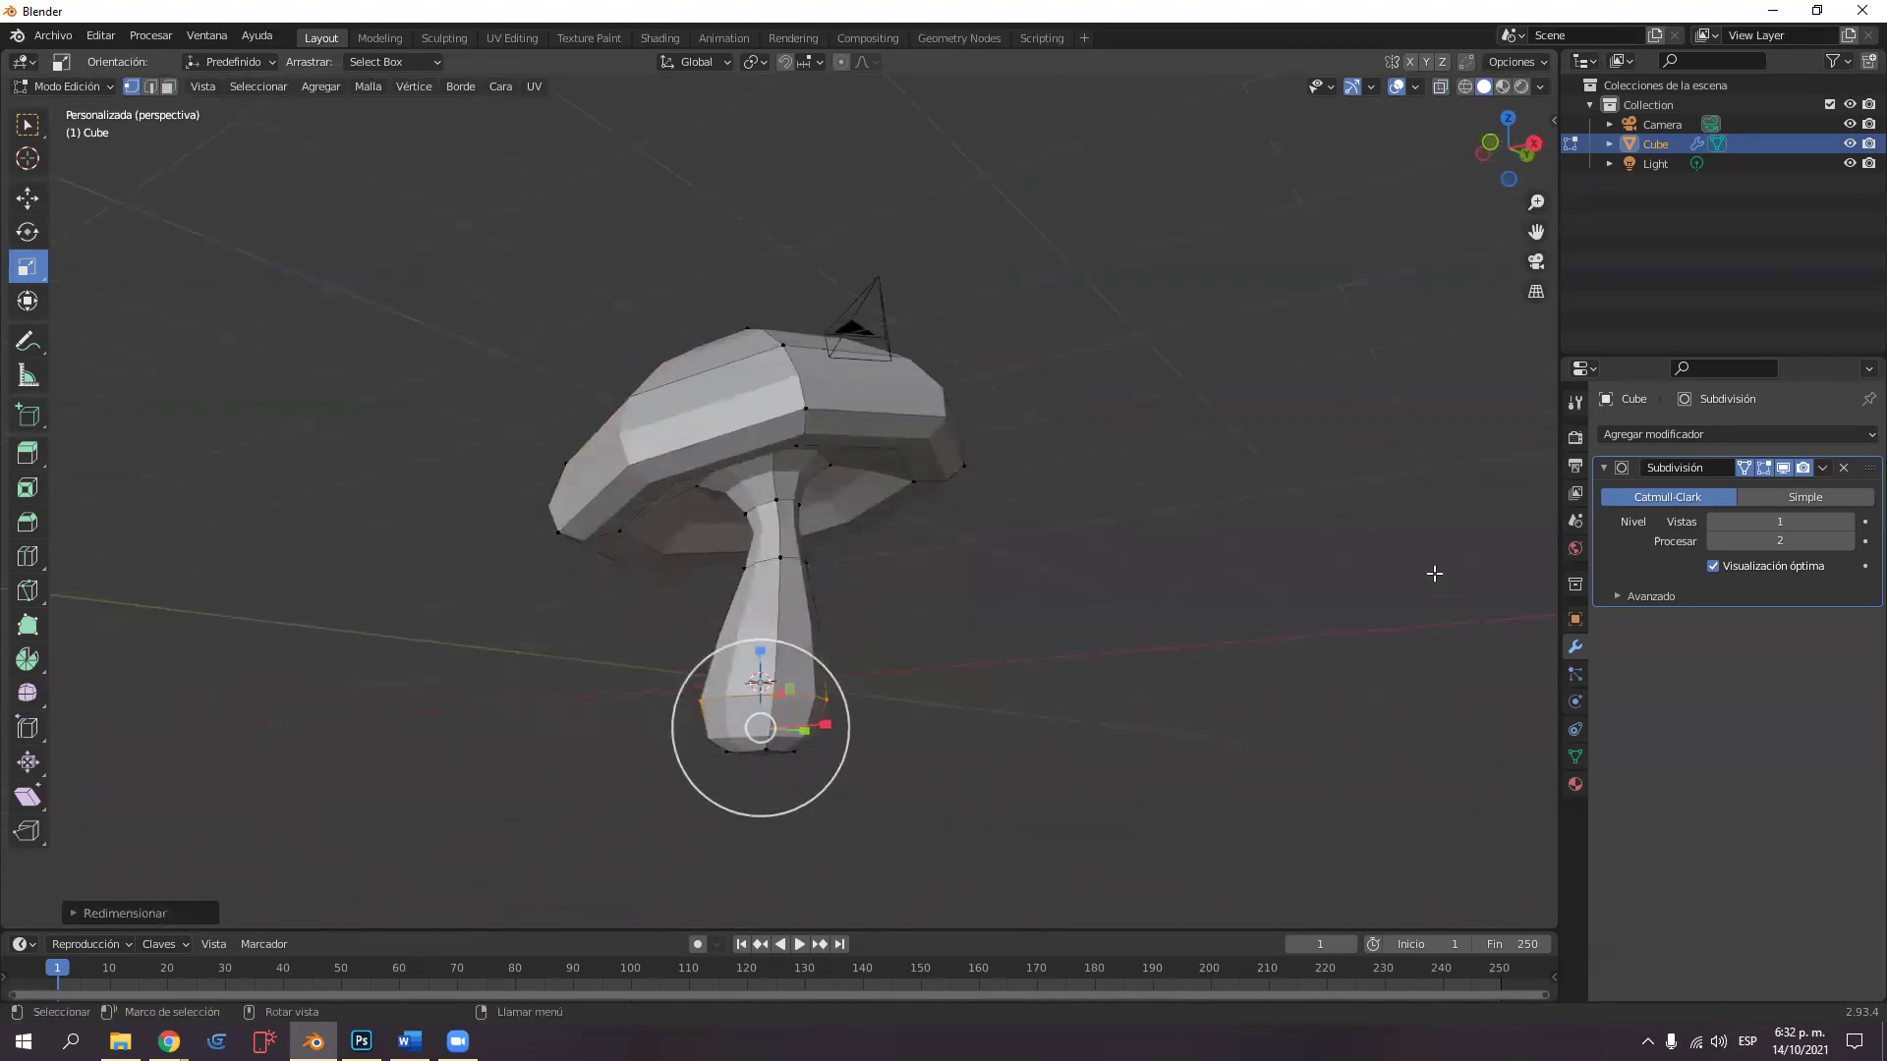
Return to Object Mode and set the Subdivision modifier's viewport level to 2.
{"action": "key", "text": "Tab"}
{"action": "left_click", "coordinate": [1715, 521]}
{"action": "middle_click_drag", "start_coordinate": [981, 526], "coordinate": [688, 629]}
{"action": "left_click", "coordinate": [1851, 522]}
{"action": "left_click", "coordinate": [1851, 522]}
{"action": "middle_click_drag", "start_coordinate": [1081, 622], "coordinate": [982, 625]}
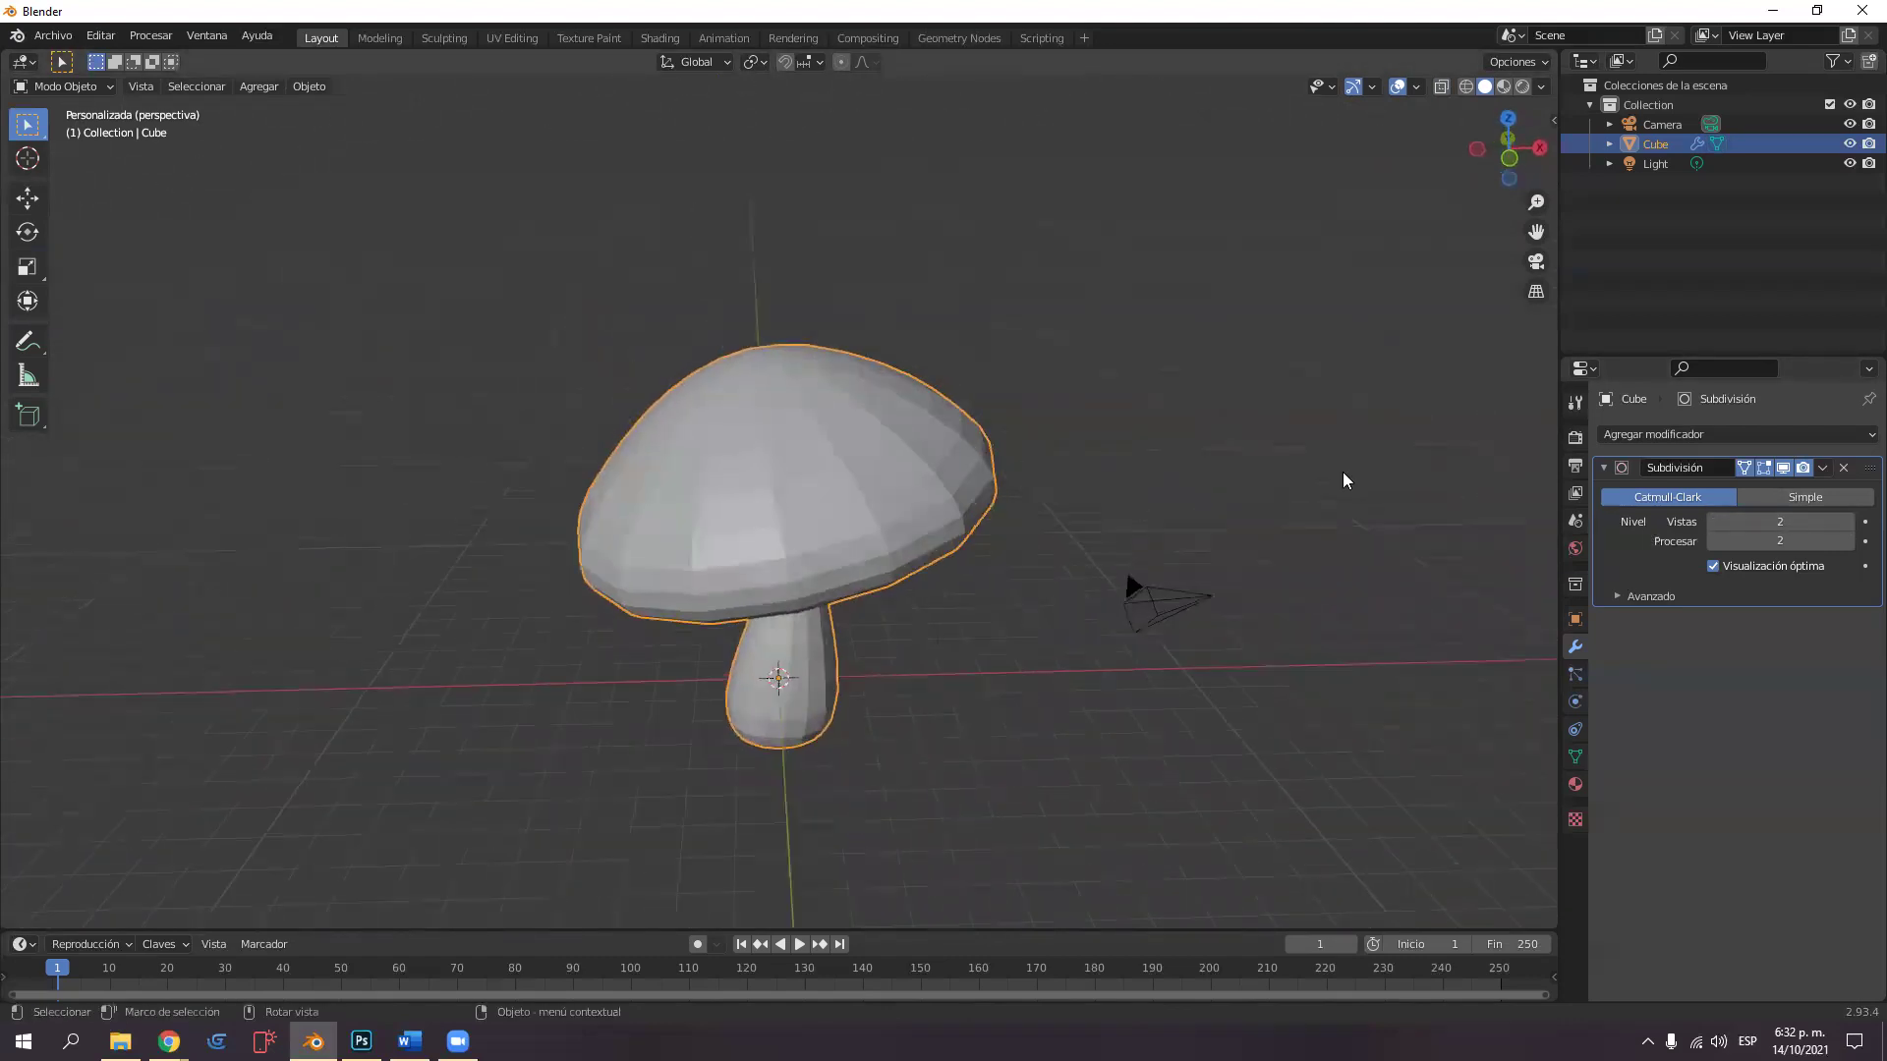
Apply the Subdivision modifier and shade the mushroom smooth.
{"action": "left_click", "coordinate": [1823, 468]}
{"action": "left_click", "coordinate": [1743, 489]}
{"action": "mouse_move", "coordinate": [893, 493]}
{"action": "middle_mouse_down"}
{"action": "mouse_move", "coordinate": [831, 489]}
{"action": "mouse_move", "coordinate": [992, 496]}
{"action": "mouse_move", "coordinate": [771, 492]}
{"action": "middle_mouse_up"}
{"action": "right_click", "coordinate": [830, 487]}
{"action": "left_click", "coordinate": [818, 487]}
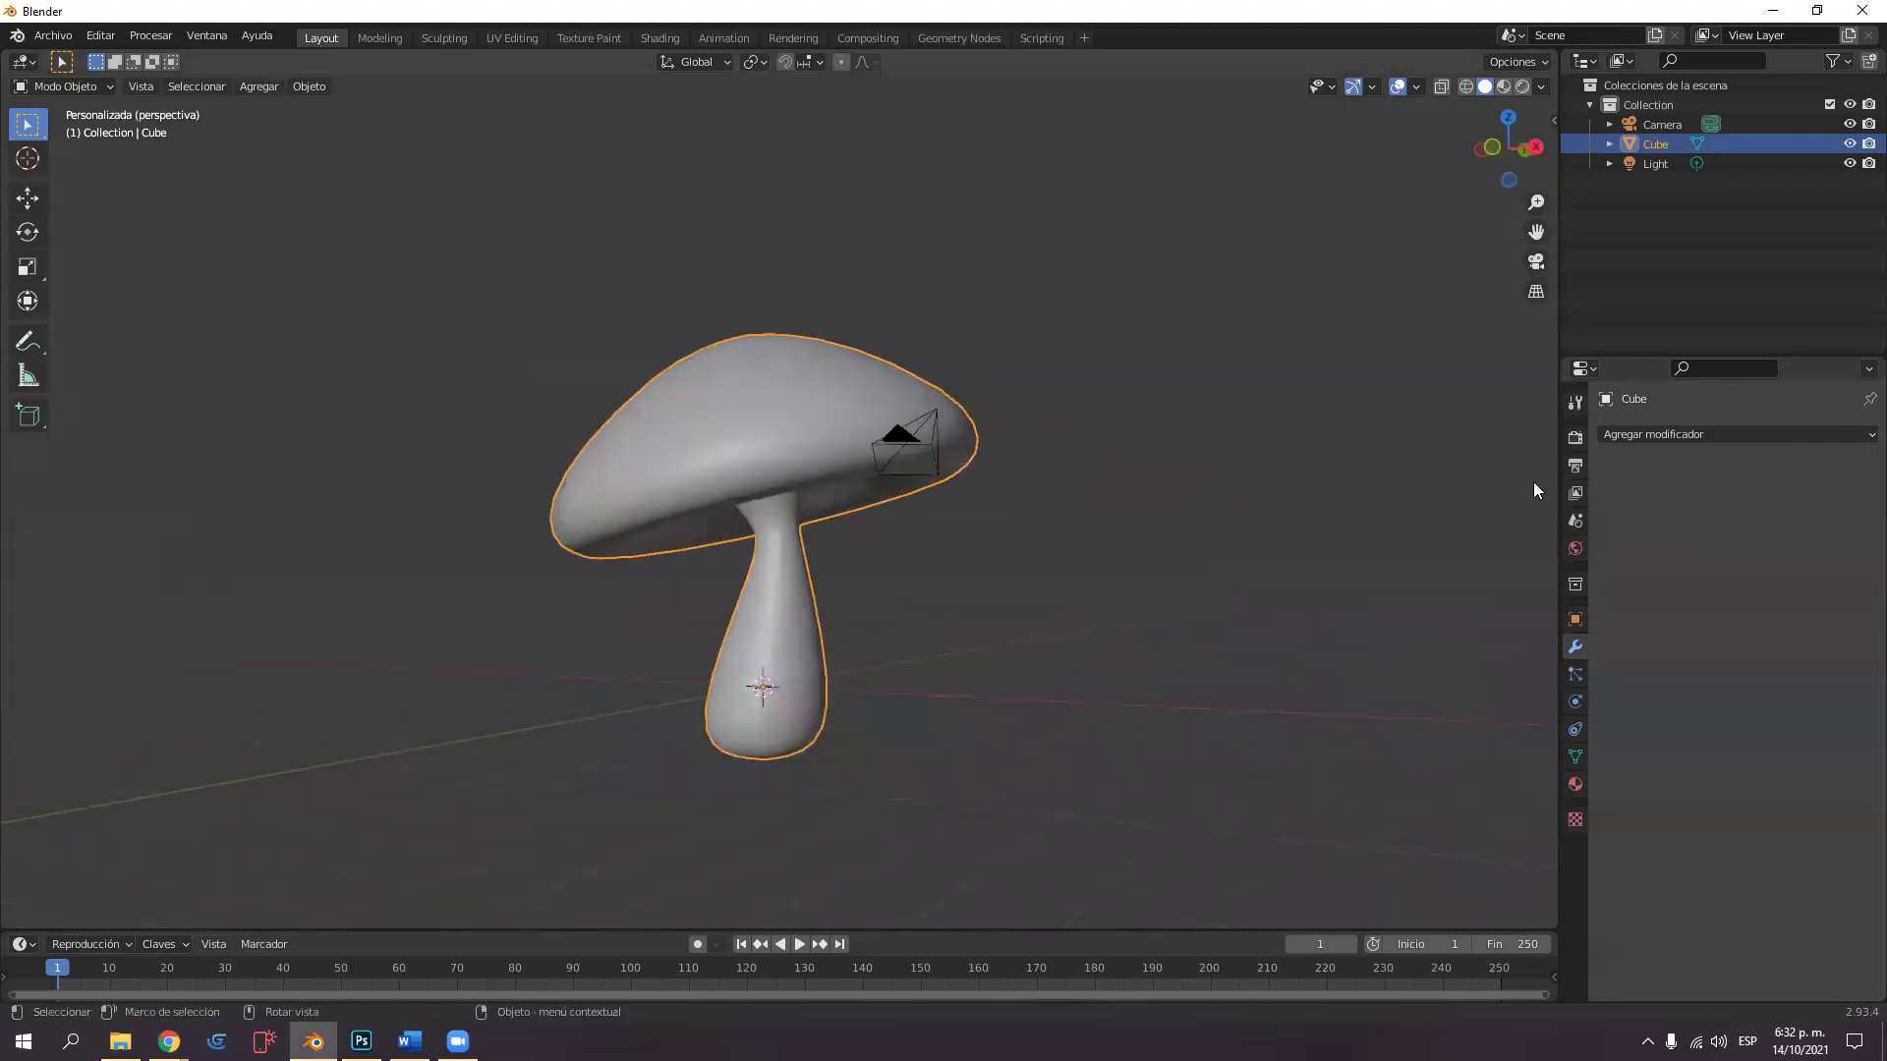
Add a new Subdivision Surface modifier to the smooth-shaded mushroom and inspect the underside of the cap.
{"action": "left_click", "coordinate": [1628, 436]}
{"action": "left_click", "coordinate": [1457, 792]}
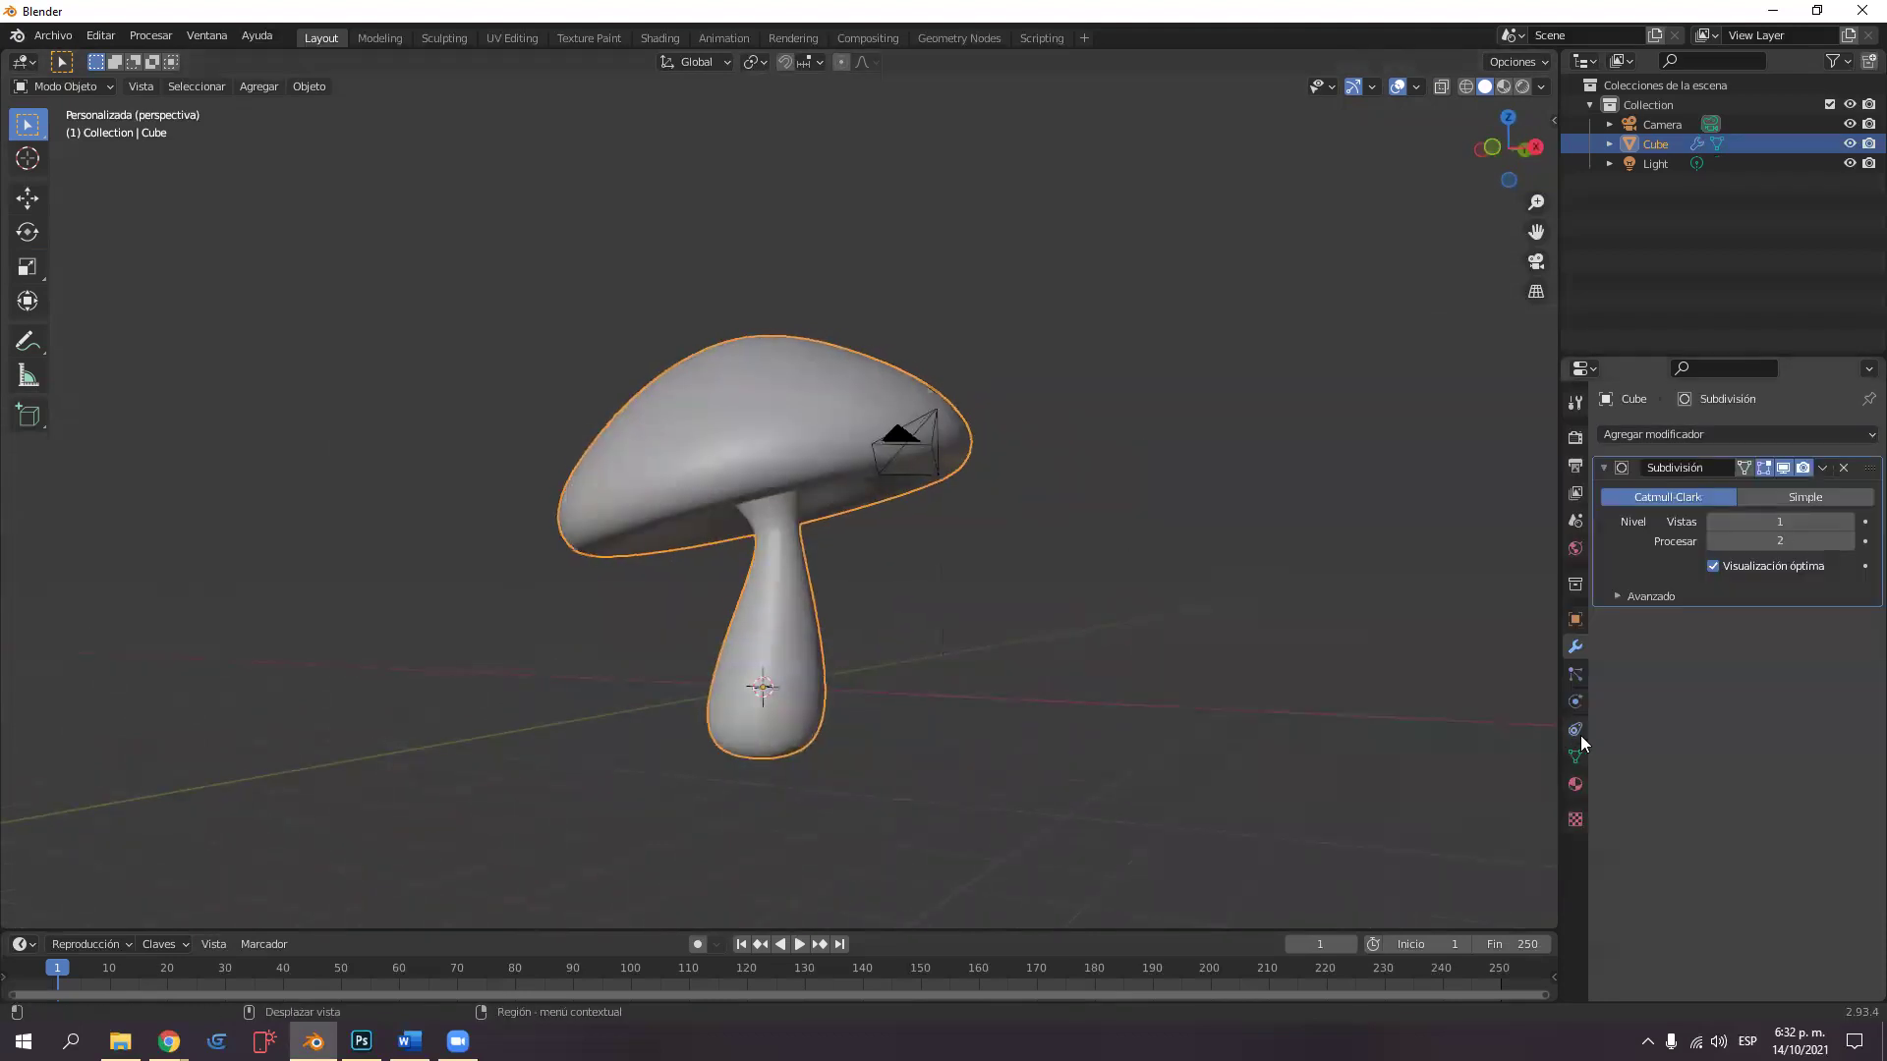
{"action": "middle_click_drag", "start_coordinate": [1225, 664], "coordinate": [1094, 638]}
{"action": "scroll", "coordinate": [1102, 684], "scroll_direction": "up", "scroll_amount": 2}
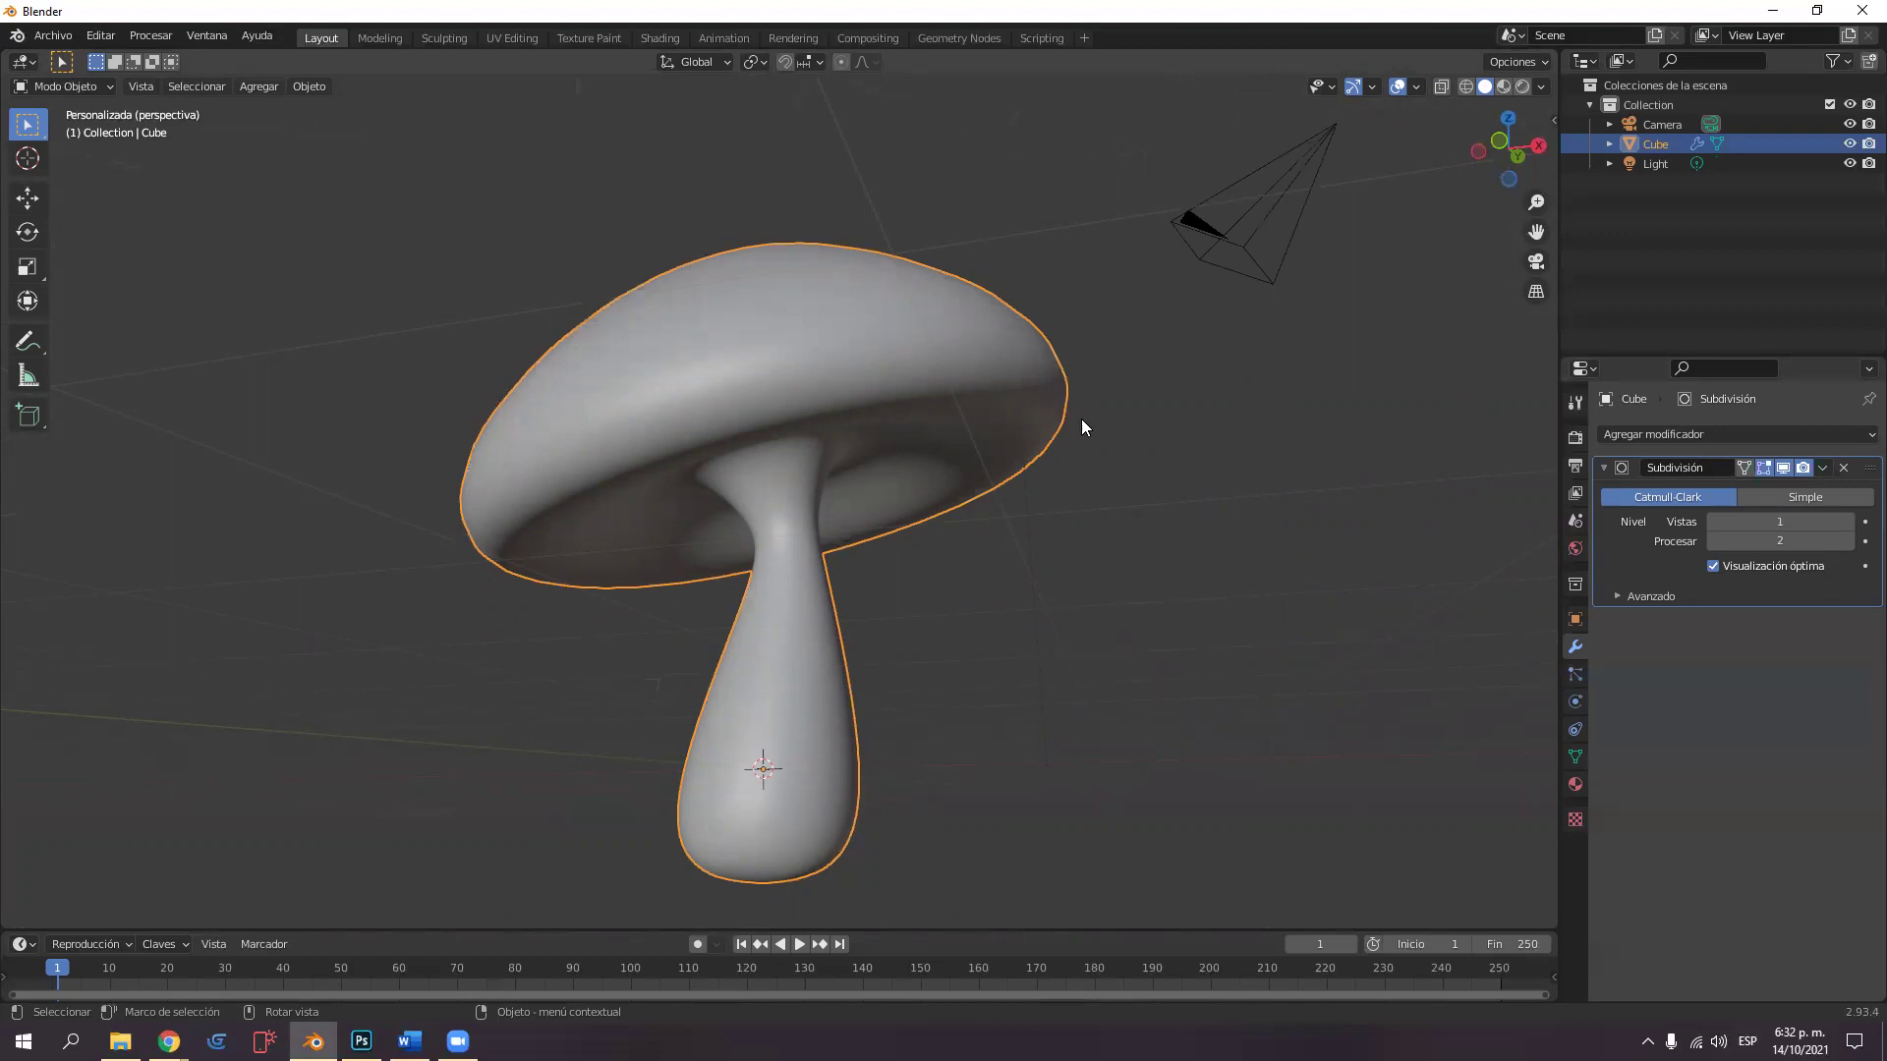
Open the Texture Paint workspace and view the whole mushroom there.
{"action": "left_click", "coordinate": [570, 37]}
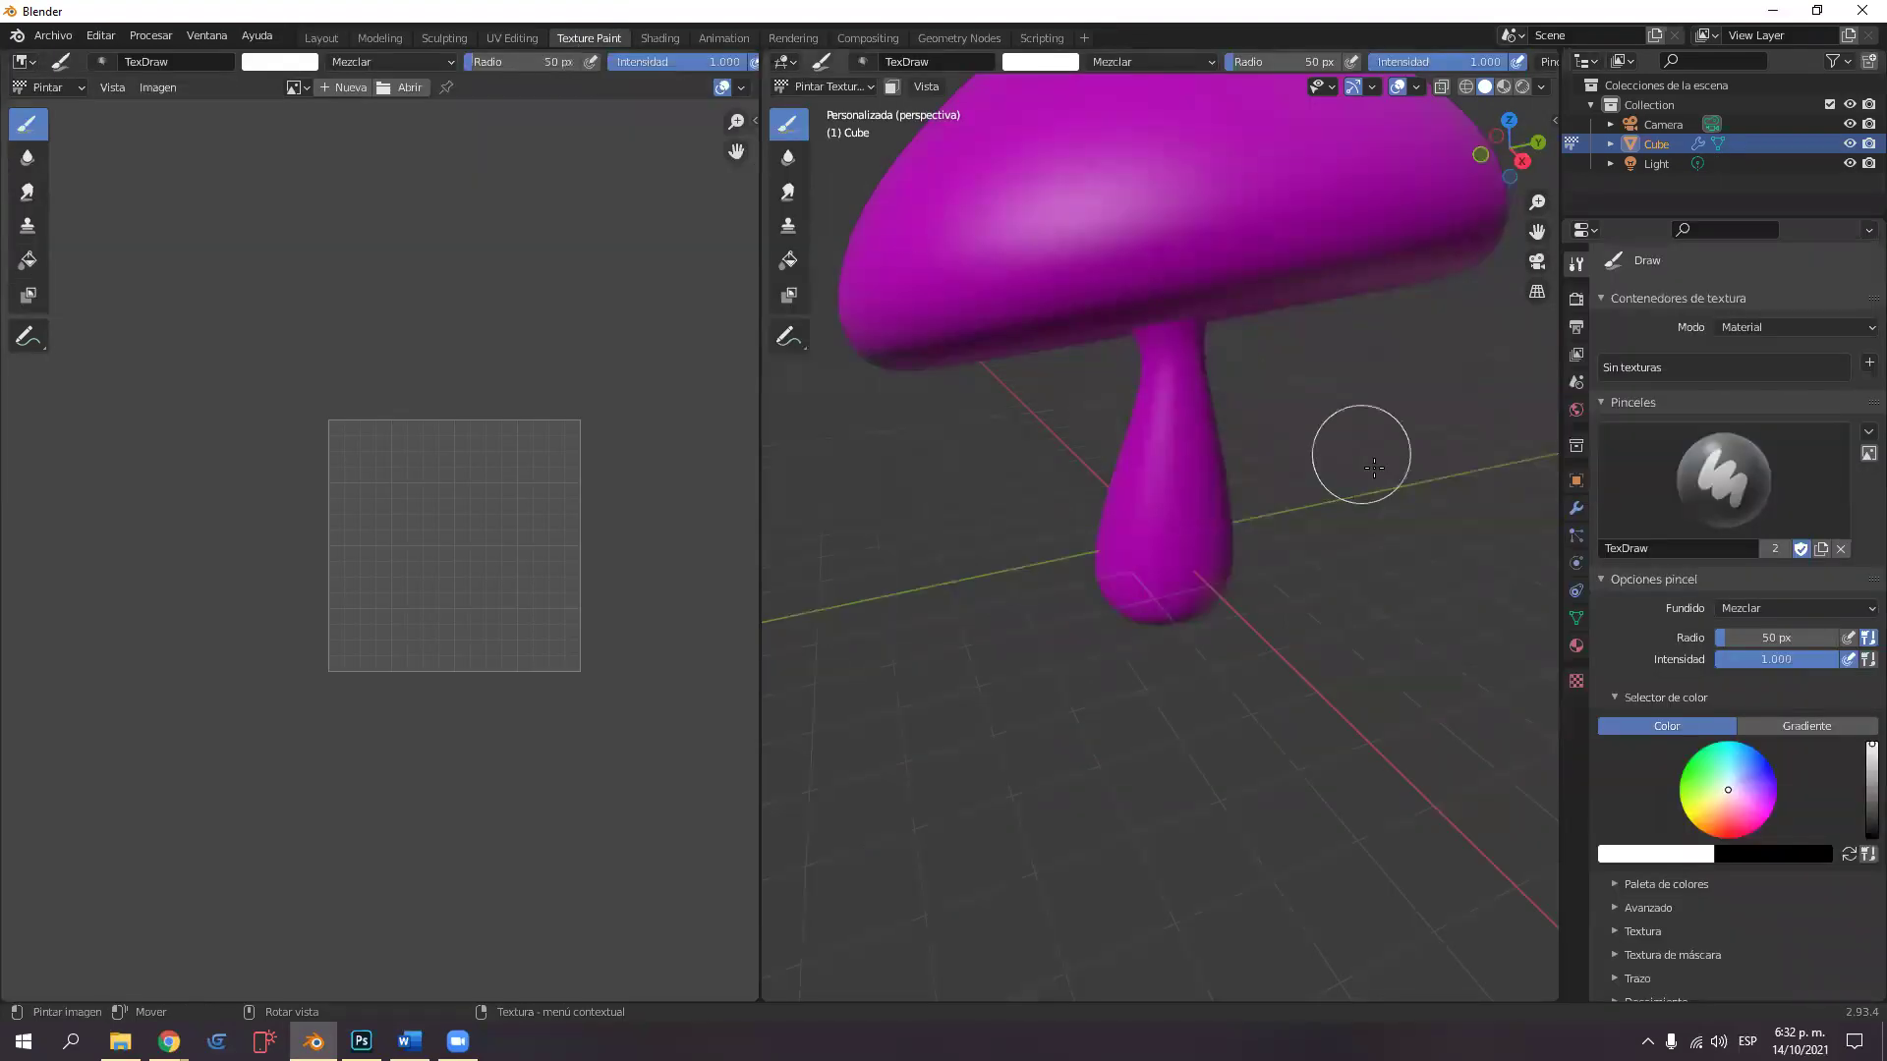
{"action": "scroll", "coordinate": [1340, 481], "scroll_direction": "down", "scroll_amount": 3}
{"action": "middle_click_drag", "start_coordinate": [1341, 481], "coordinate": [981, 297]}
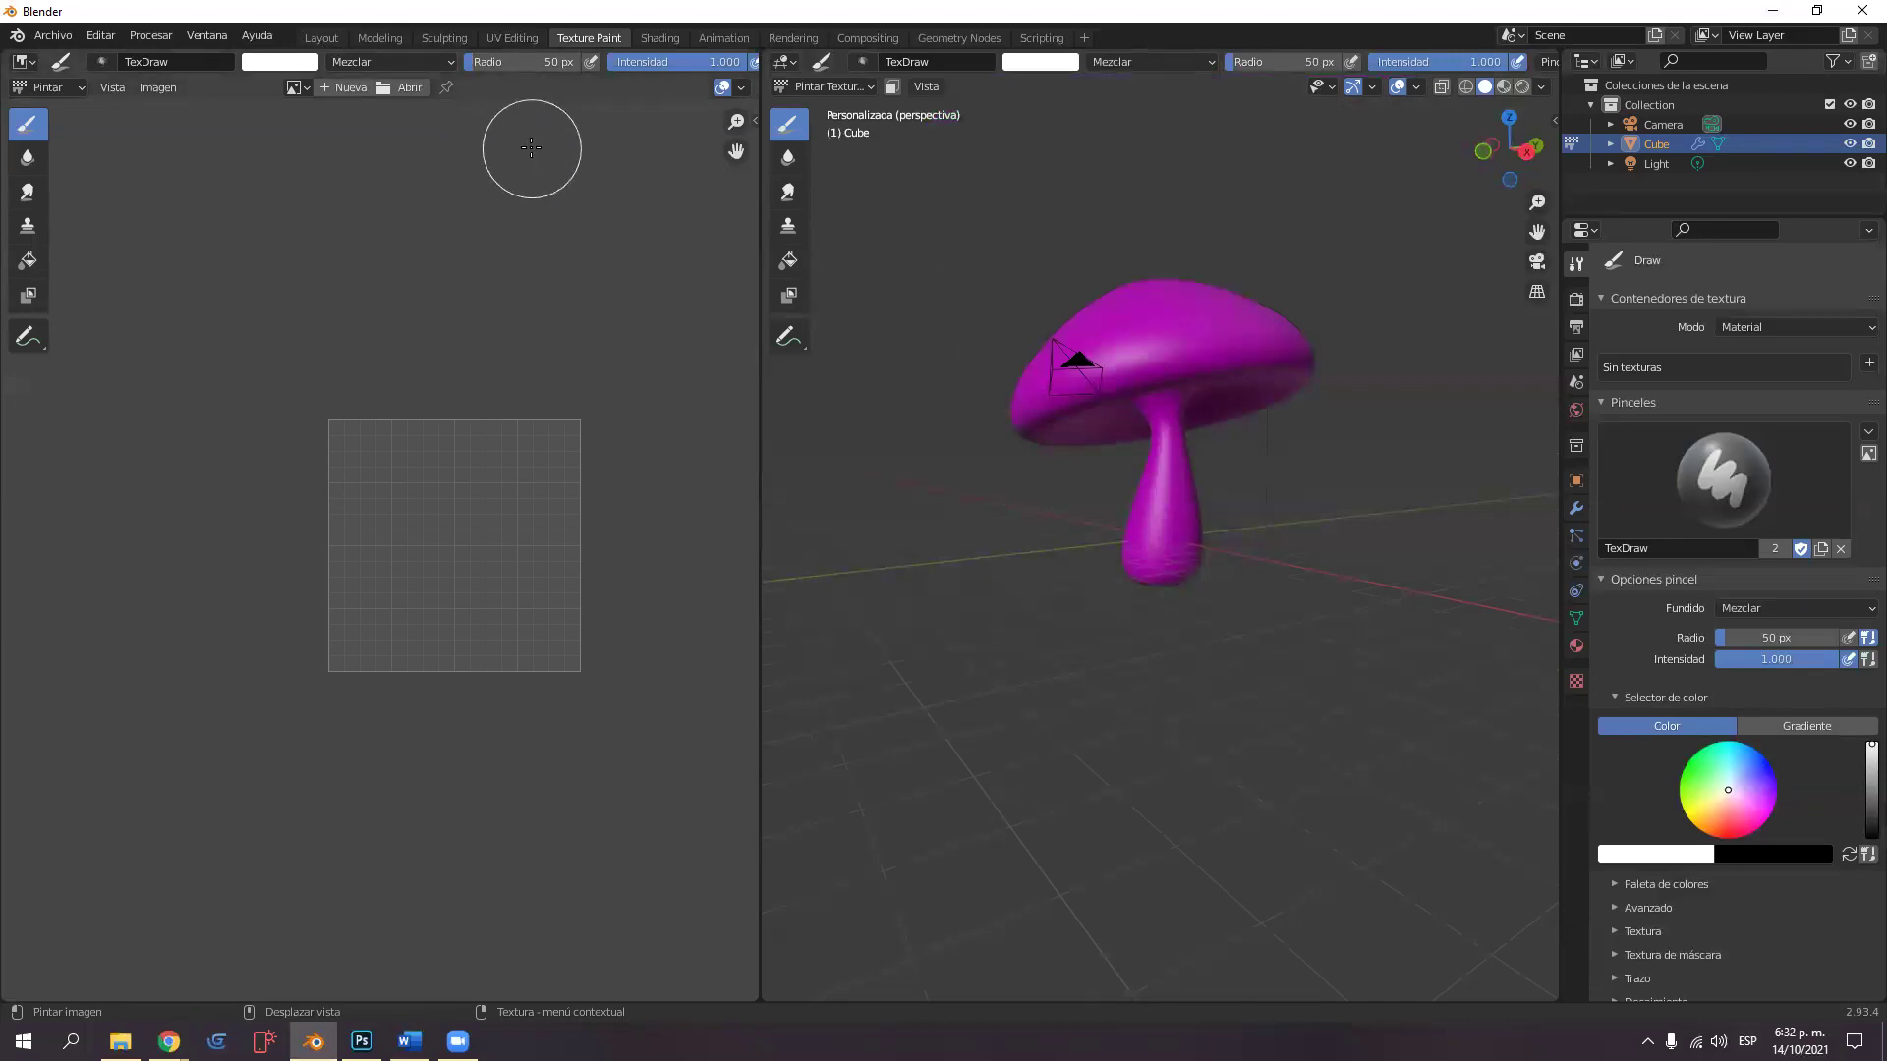
Open the UV Editing workspace and select the entire mushroom mesh to display its full UV layout.
{"action": "left_click", "coordinate": [521, 39]}
{"action": "middle_click_drag", "start_coordinate": [1395, 614], "coordinate": [1388, 615]}
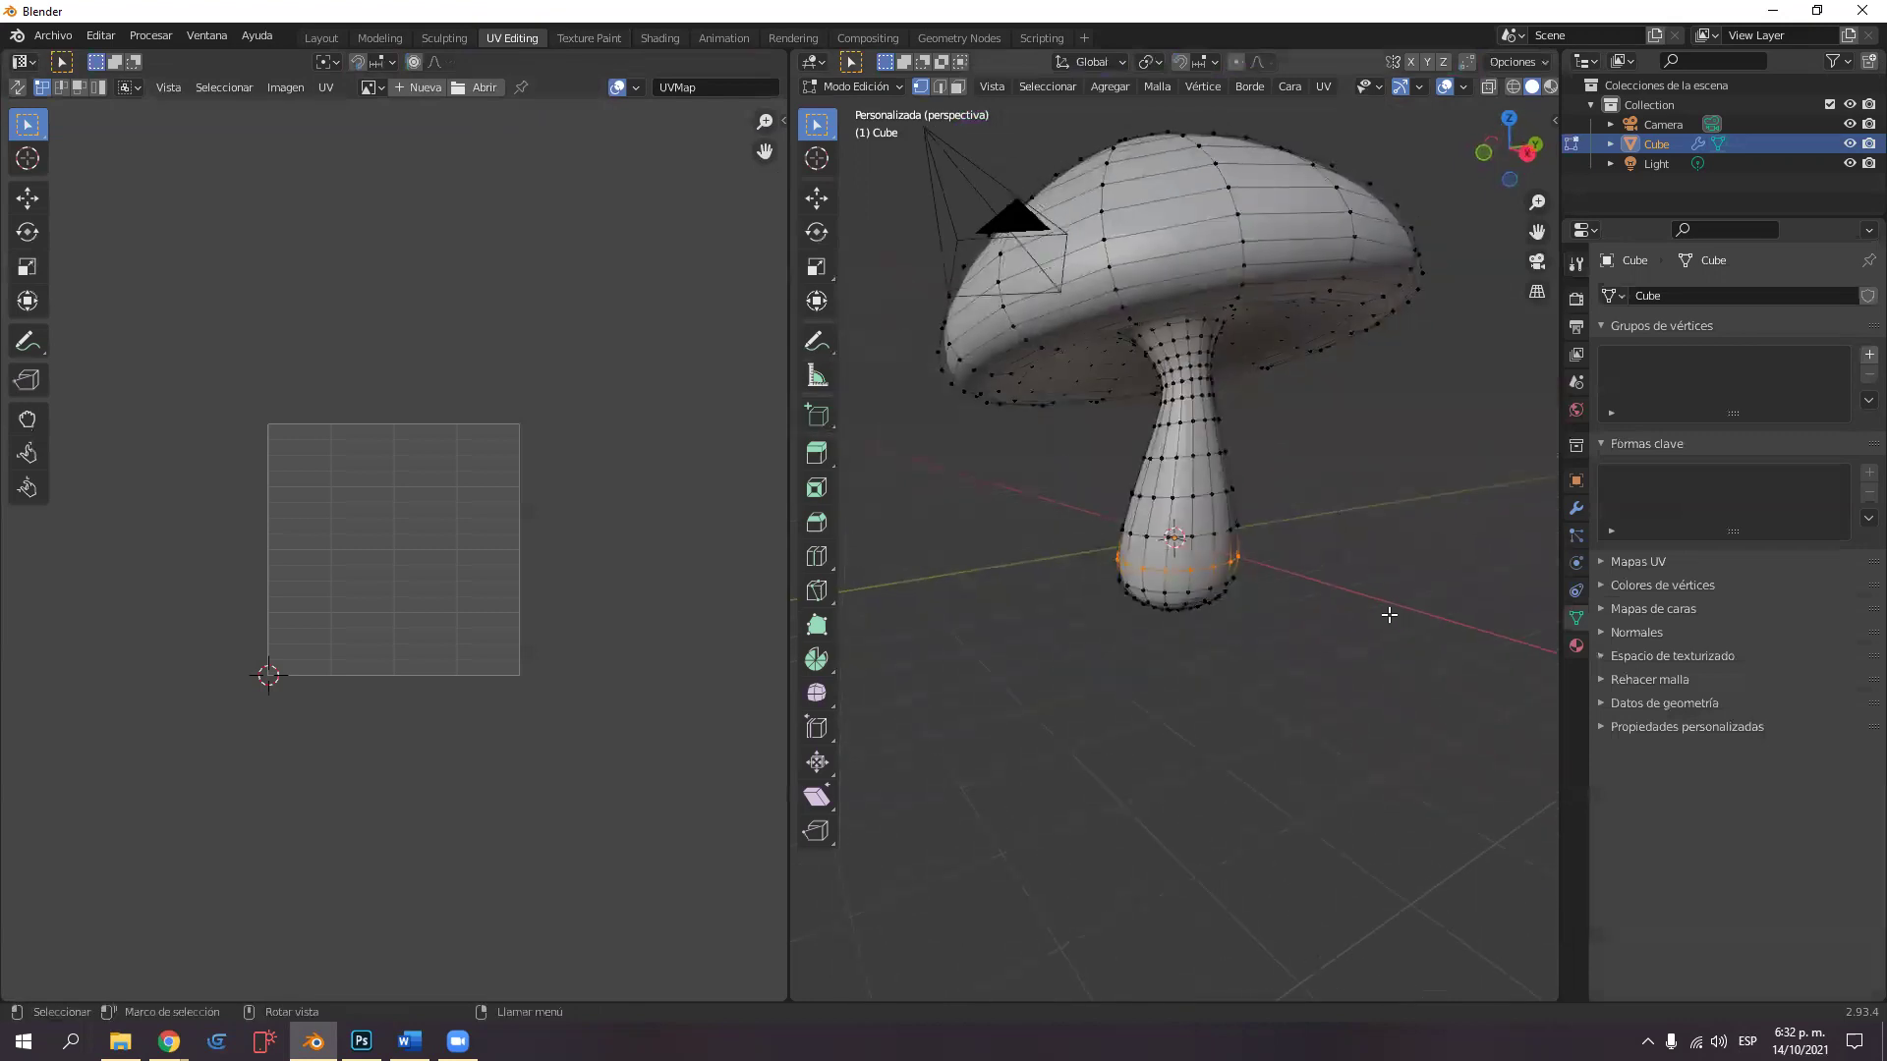
{"action": "key", "text": "a"}
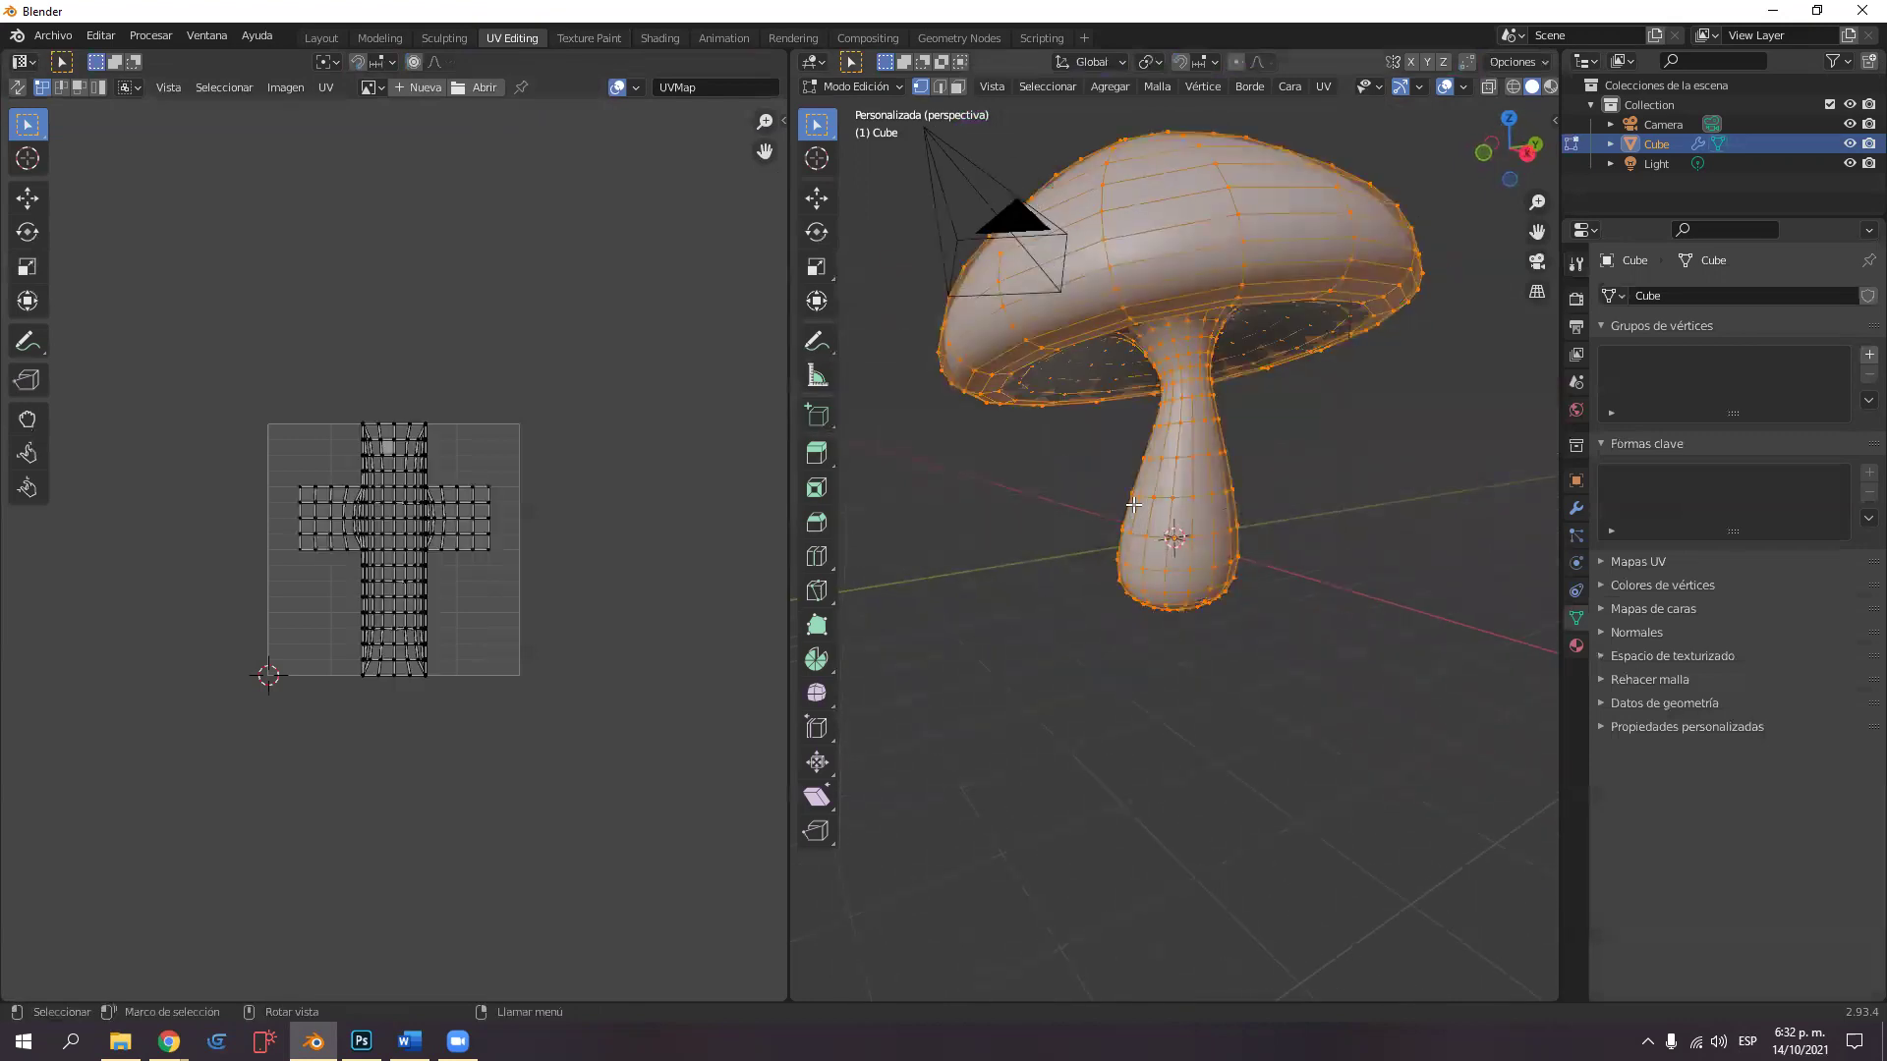
{"action": "scroll", "coordinate": [462, 647], "scroll_direction": "up", "scroll_amount": 4}
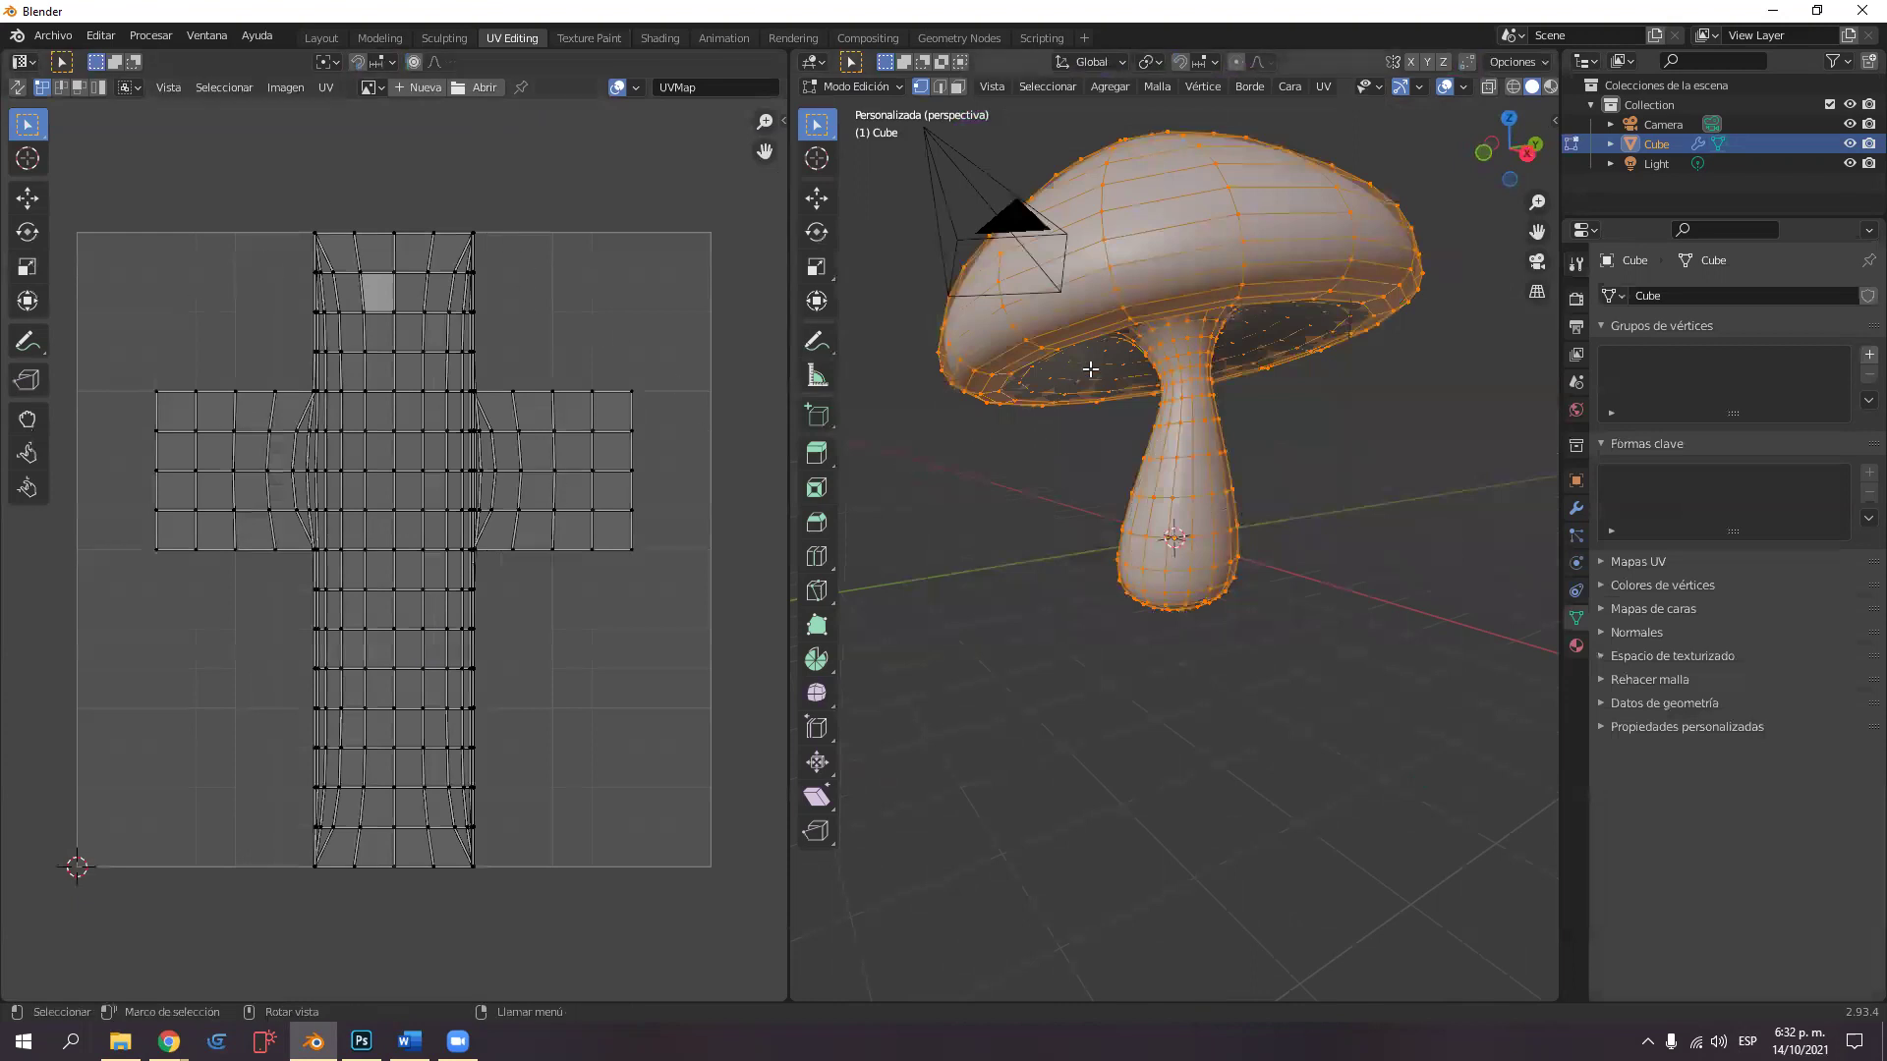
Try a Smart UV Project on the whole mushroom mesh, check the resulting islands, and undo the projection.
{"action": "left_click", "coordinate": [1324, 87]}
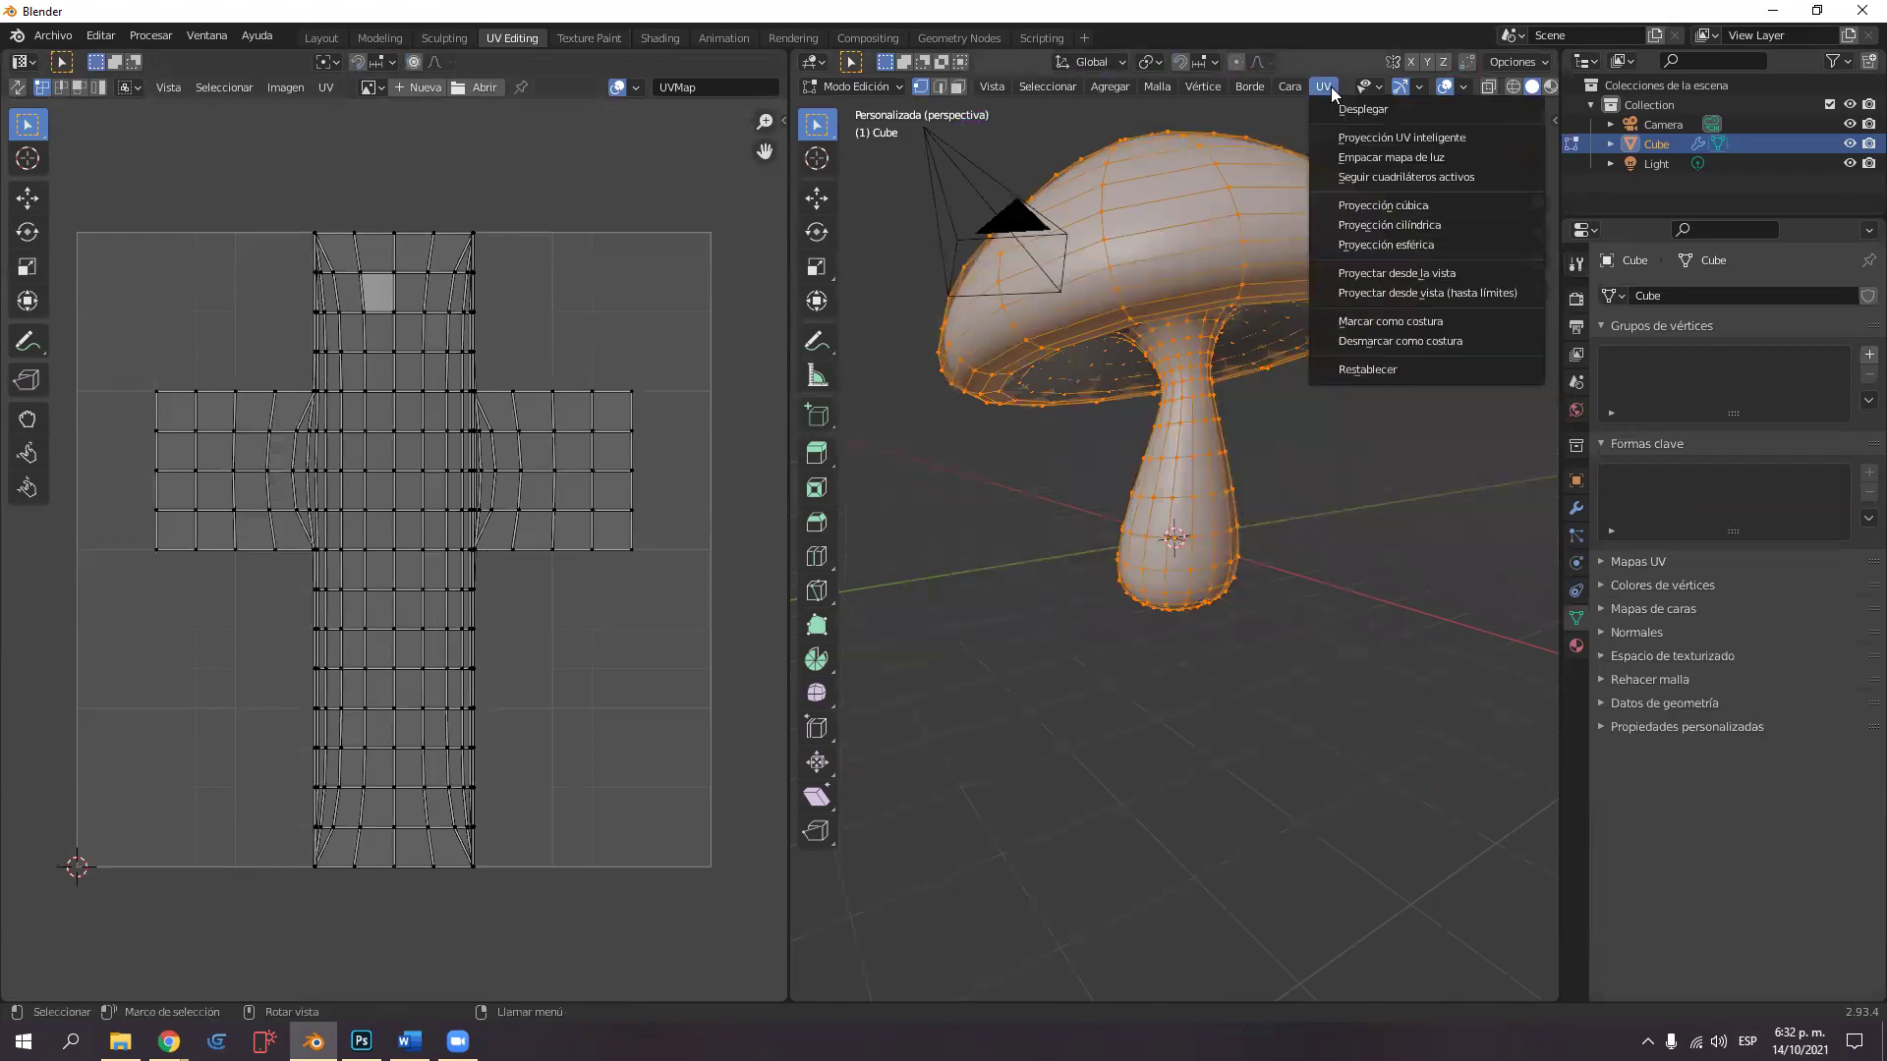
{"action": "left_click", "coordinate": [1360, 138]}
{"action": "left_click", "coordinate": [1352, 291]}
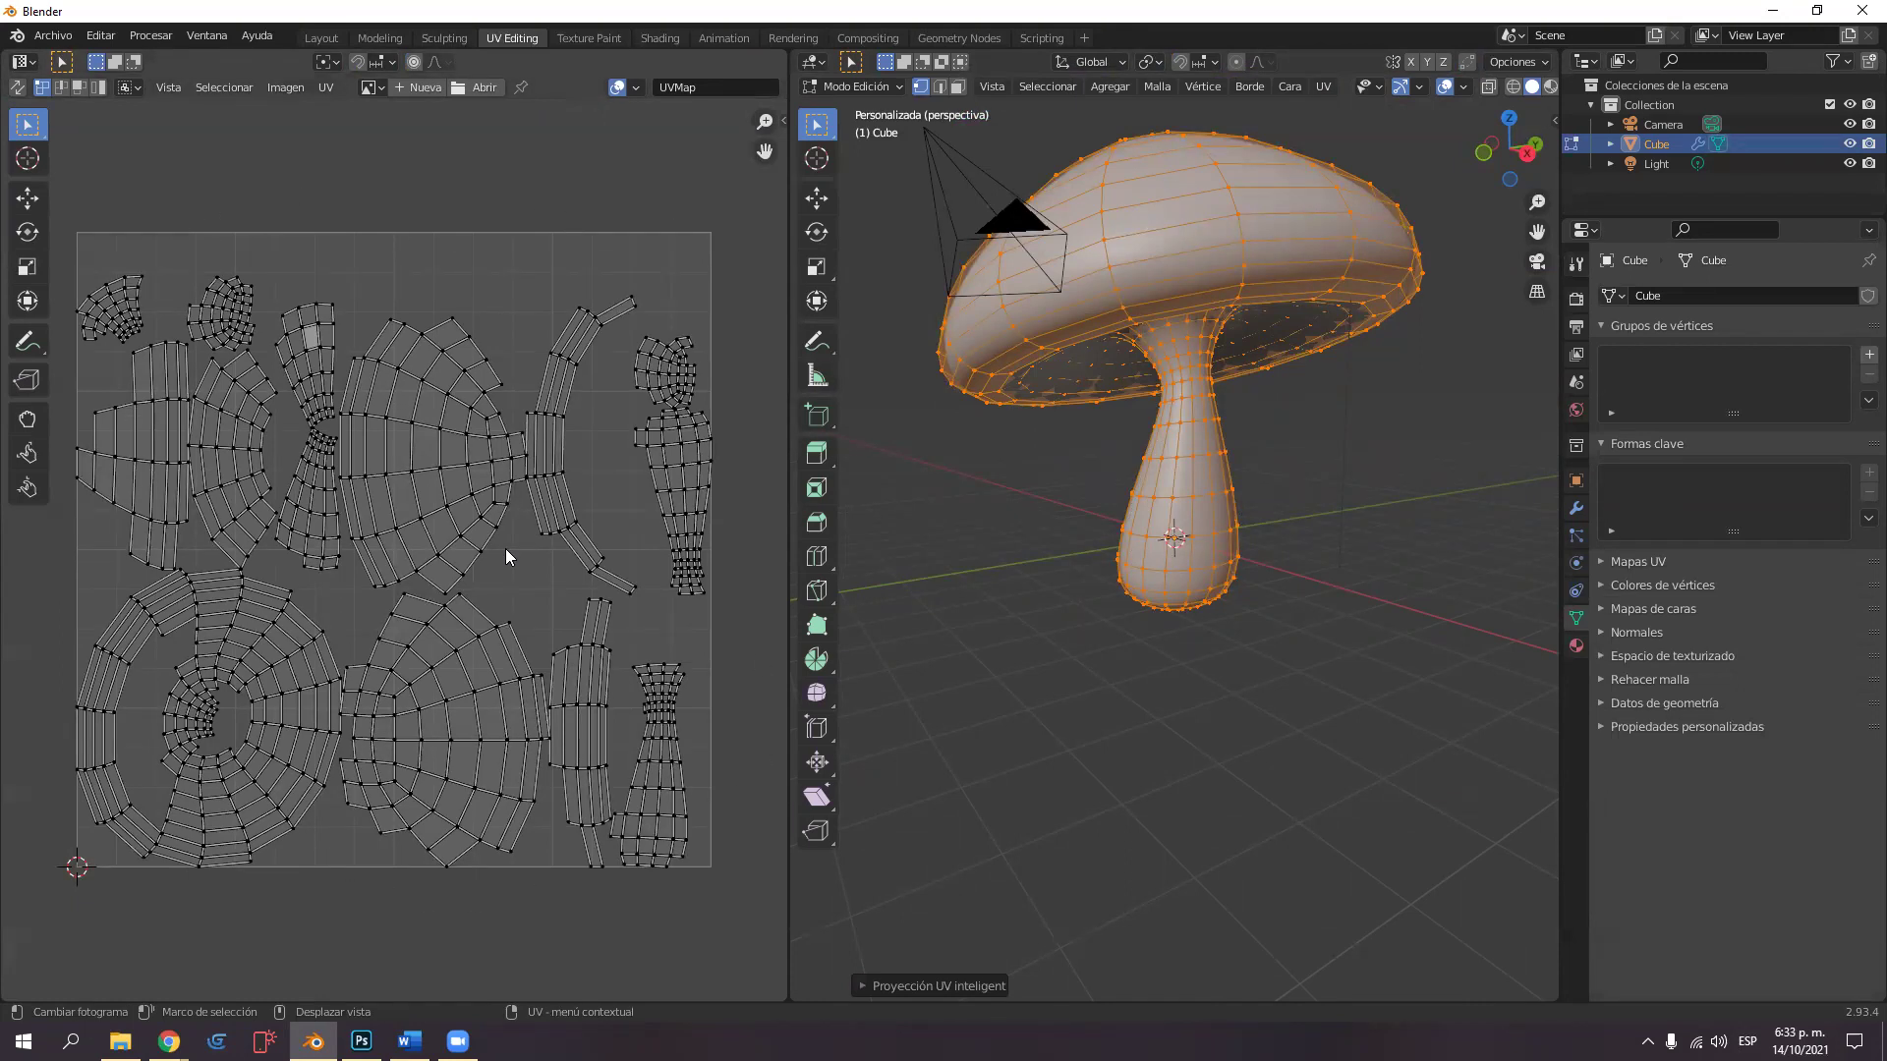
{"action": "middle_click_drag", "start_coordinate": [1075, 391], "coordinate": [1103, 408]}
{"action": "scroll", "coordinate": [1079, 398], "scroll_direction": "up", "scroll_amount": 2, "text": "shift"}
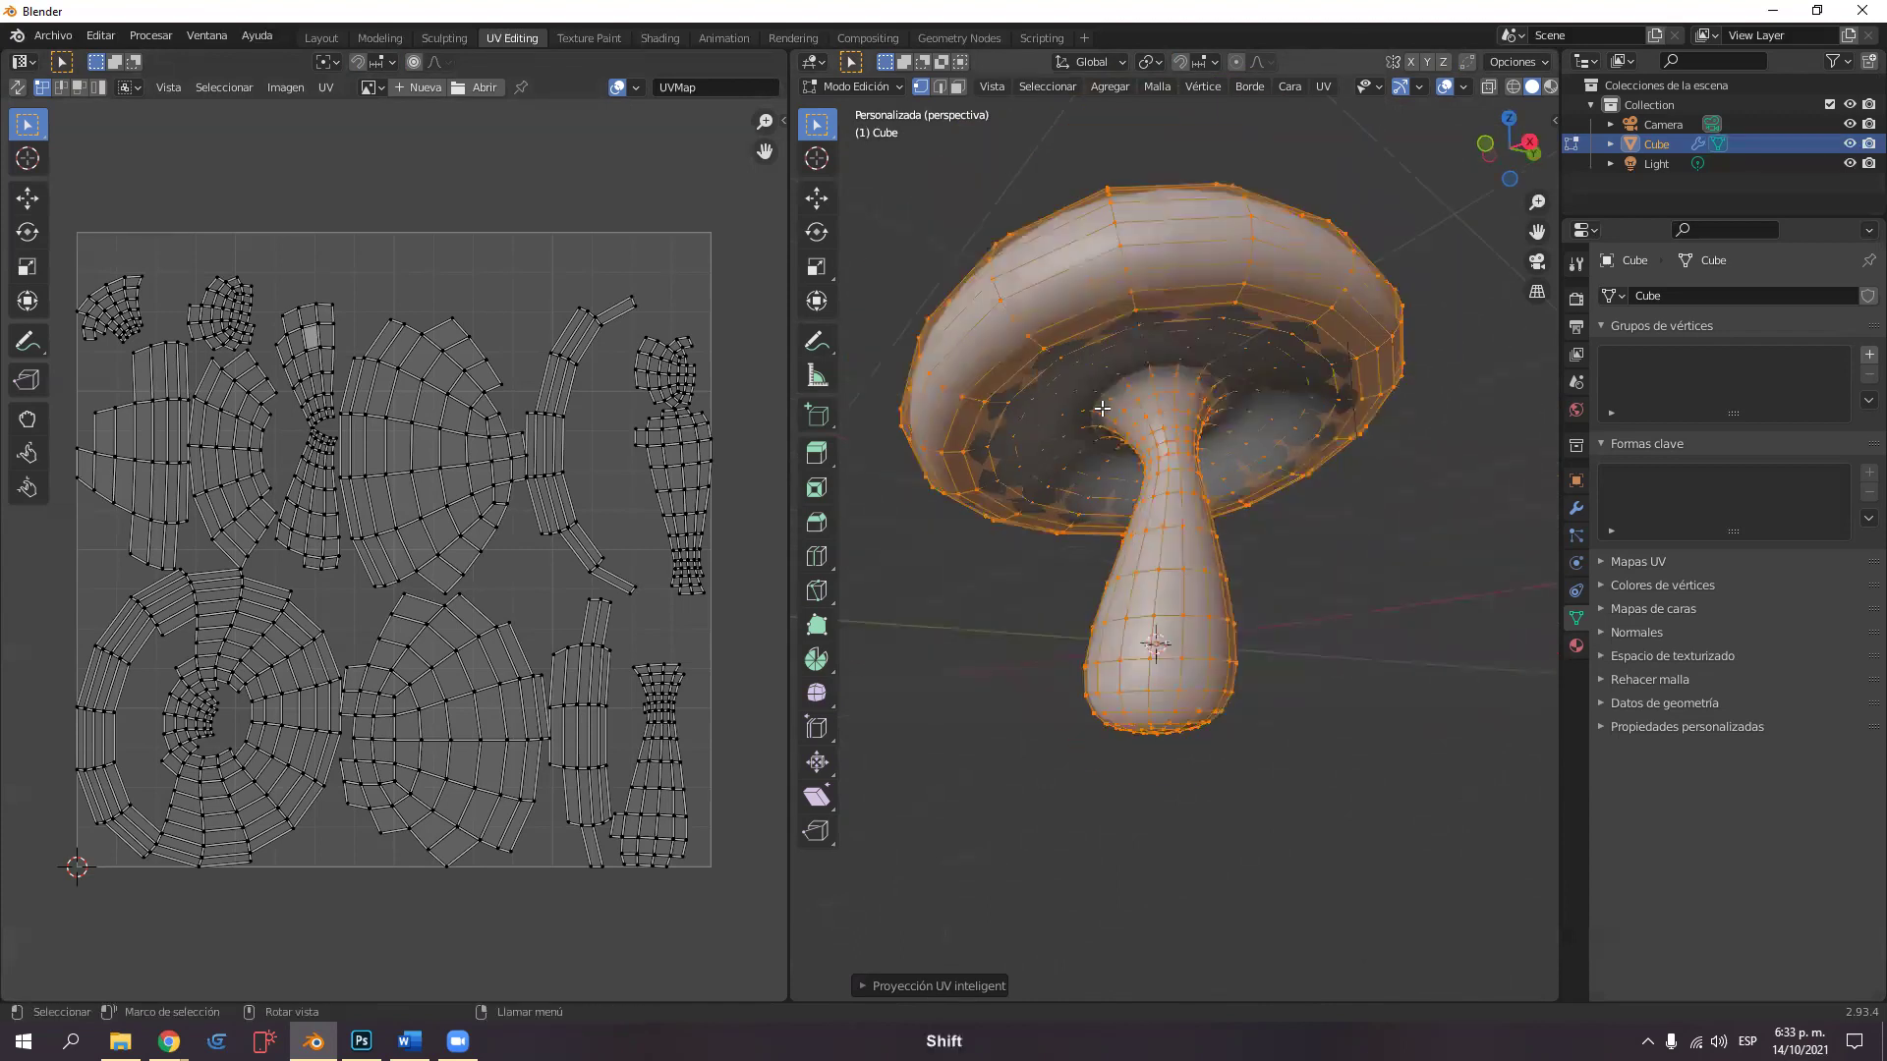
{"action": "key", "text": "ctrl+z"}
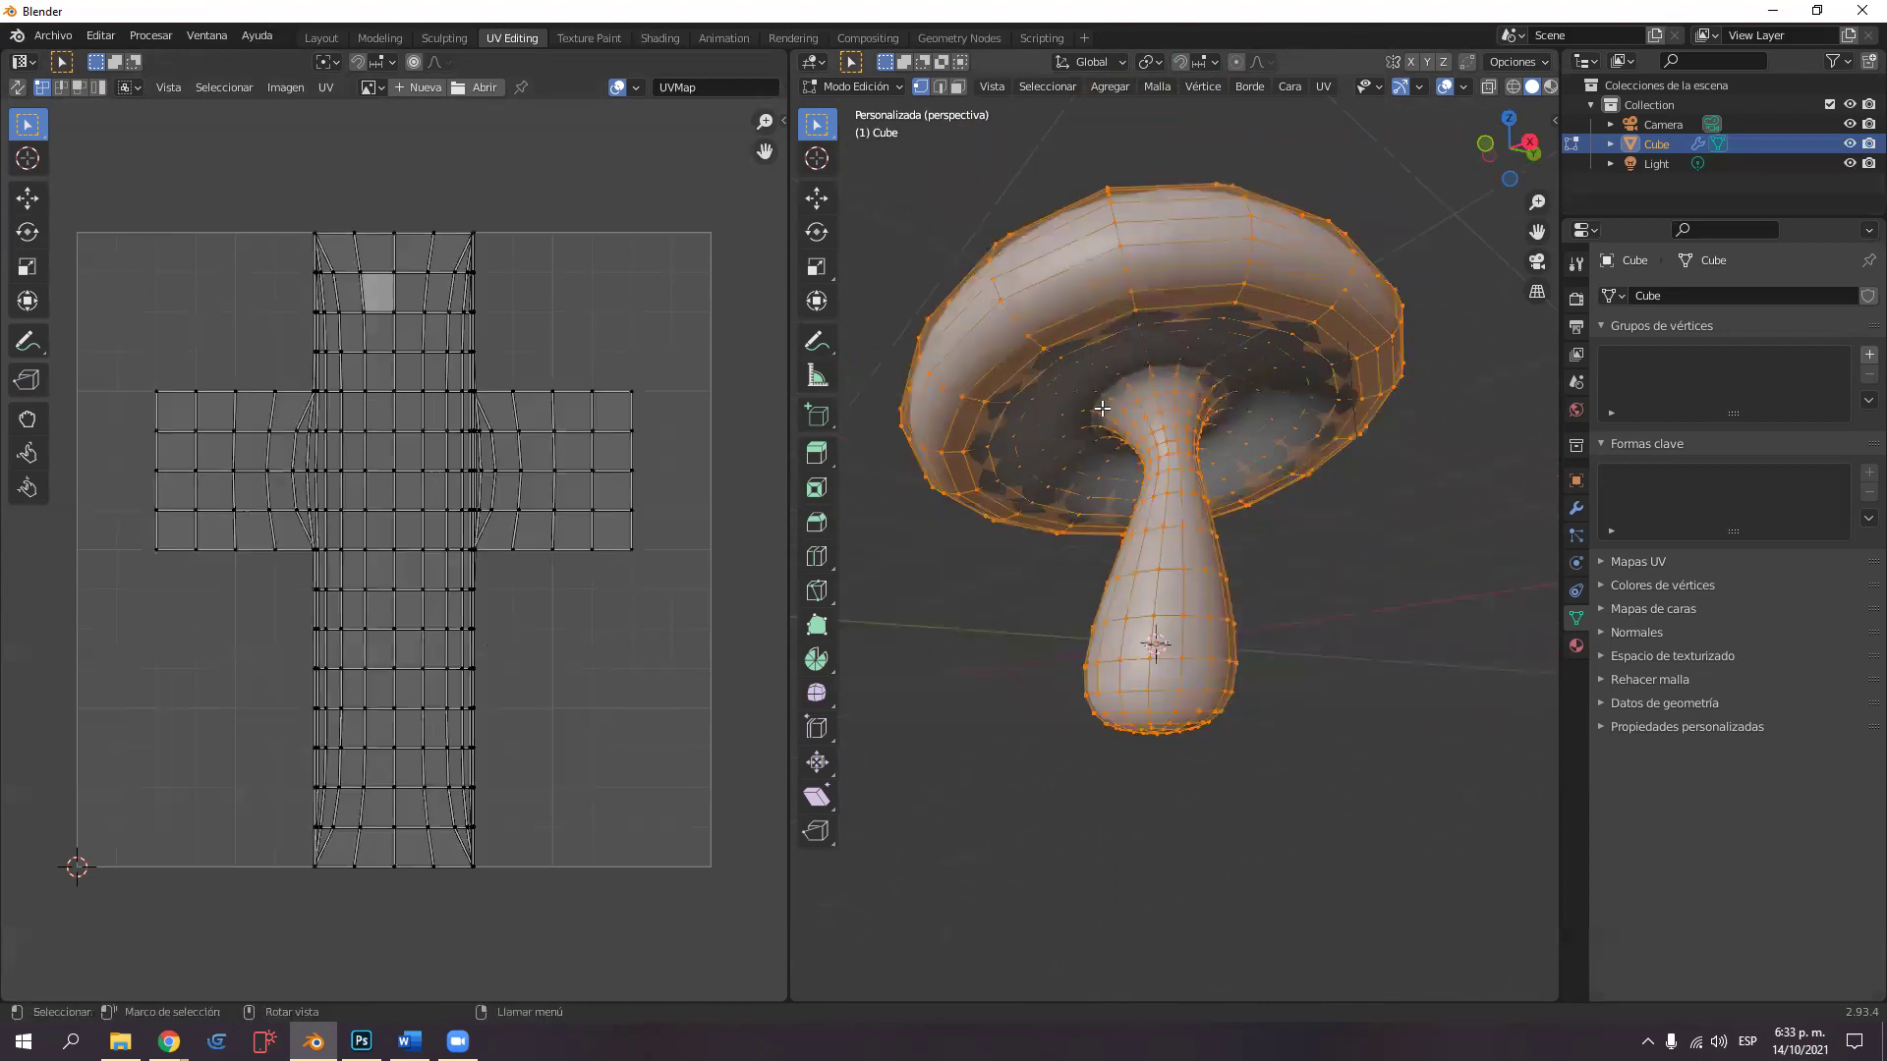
Return to the Layout workspace, enter Edit Mode and turn on the Subdivision modifier's On Cage display.
{"action": "left_click", "coordinate": [320, 38]}
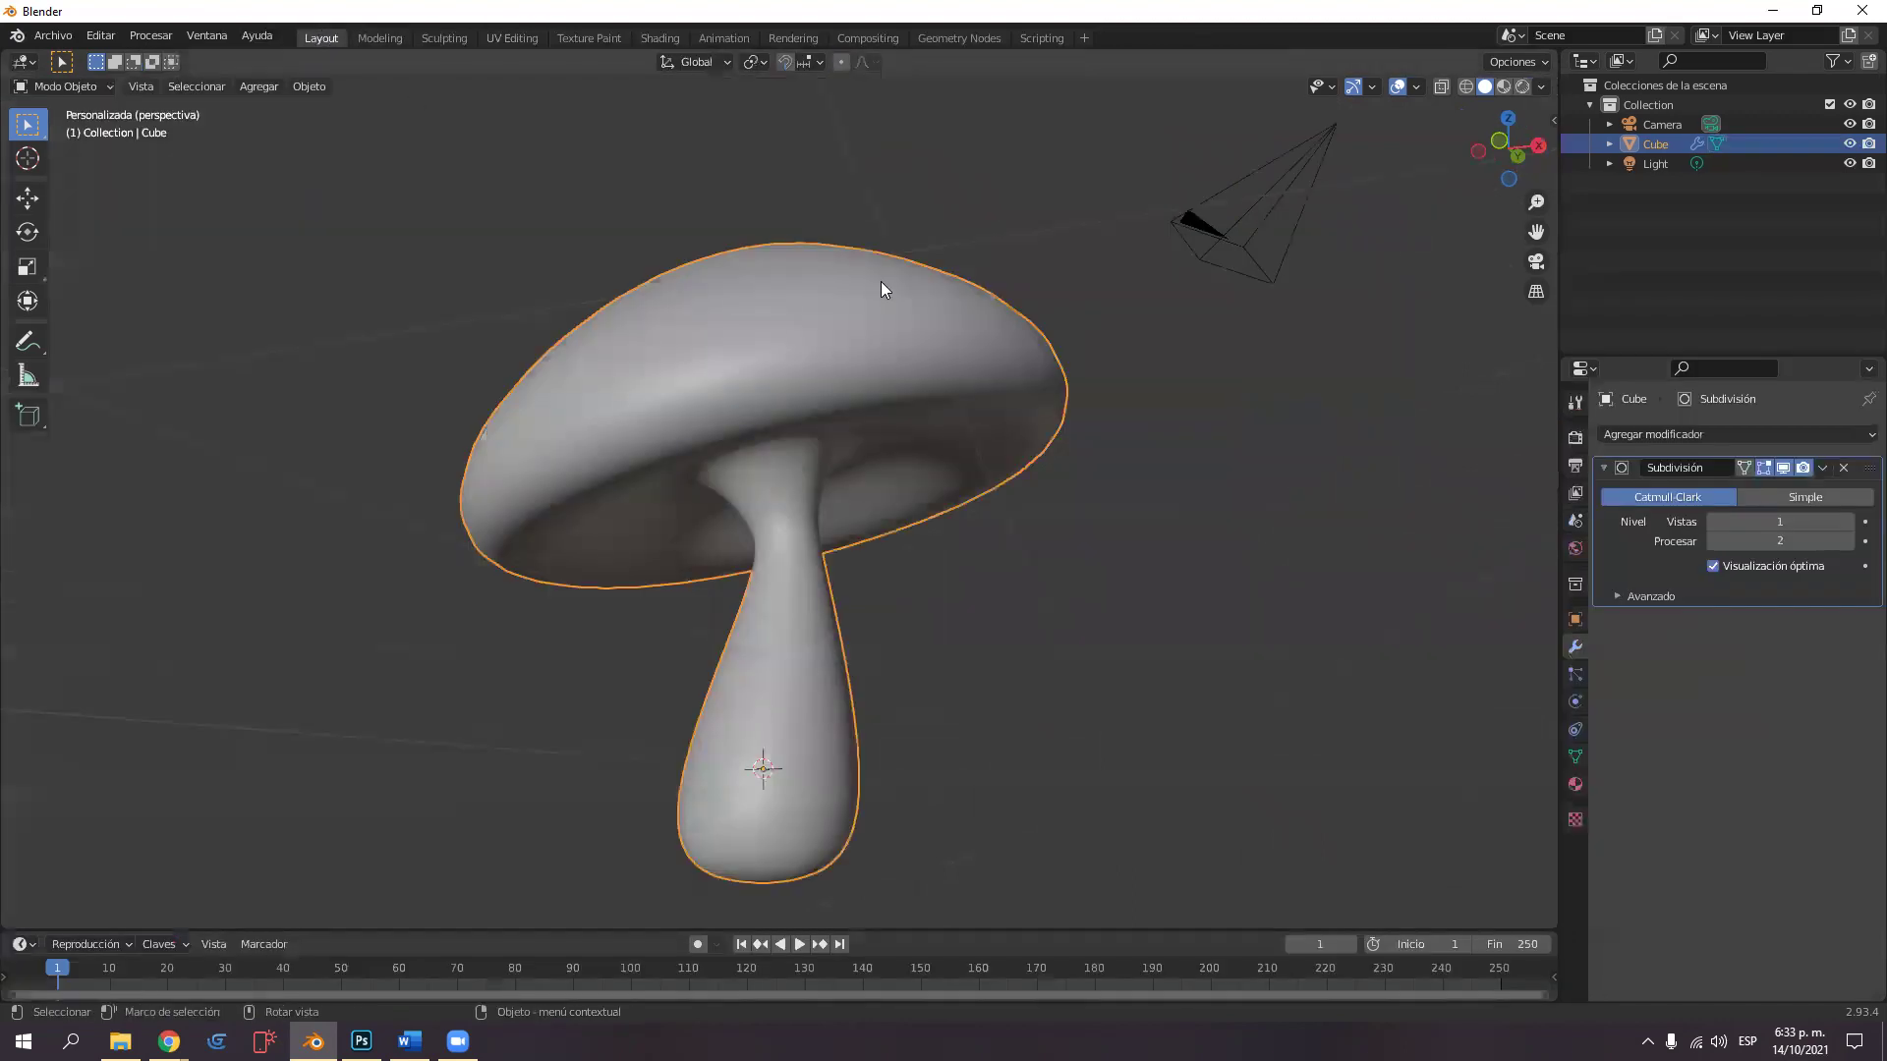
{"action": "key", "text": "Tab"}
{"action": "middle_click_drag", "start_coordinate": [889, 304], "coordinate": [1740, 477]}
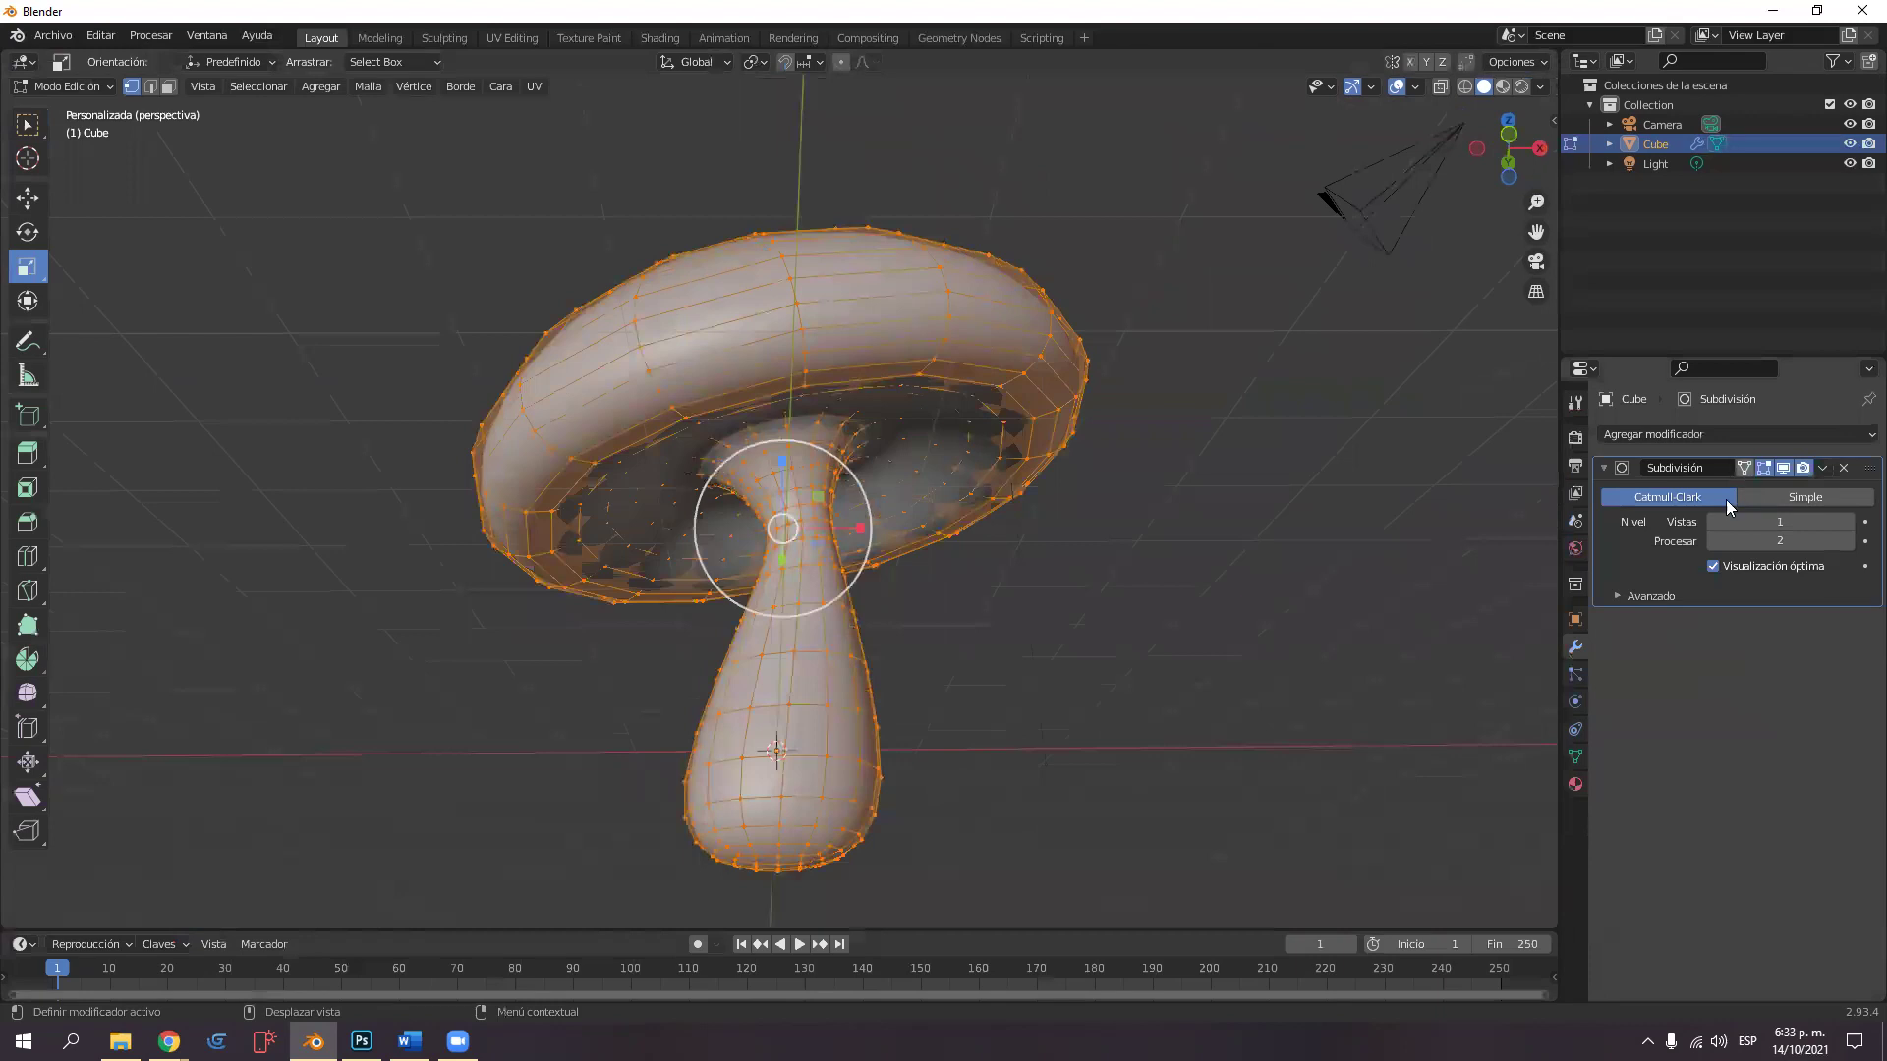
{"action": "left_click", "coordinate": [1745, 469]}
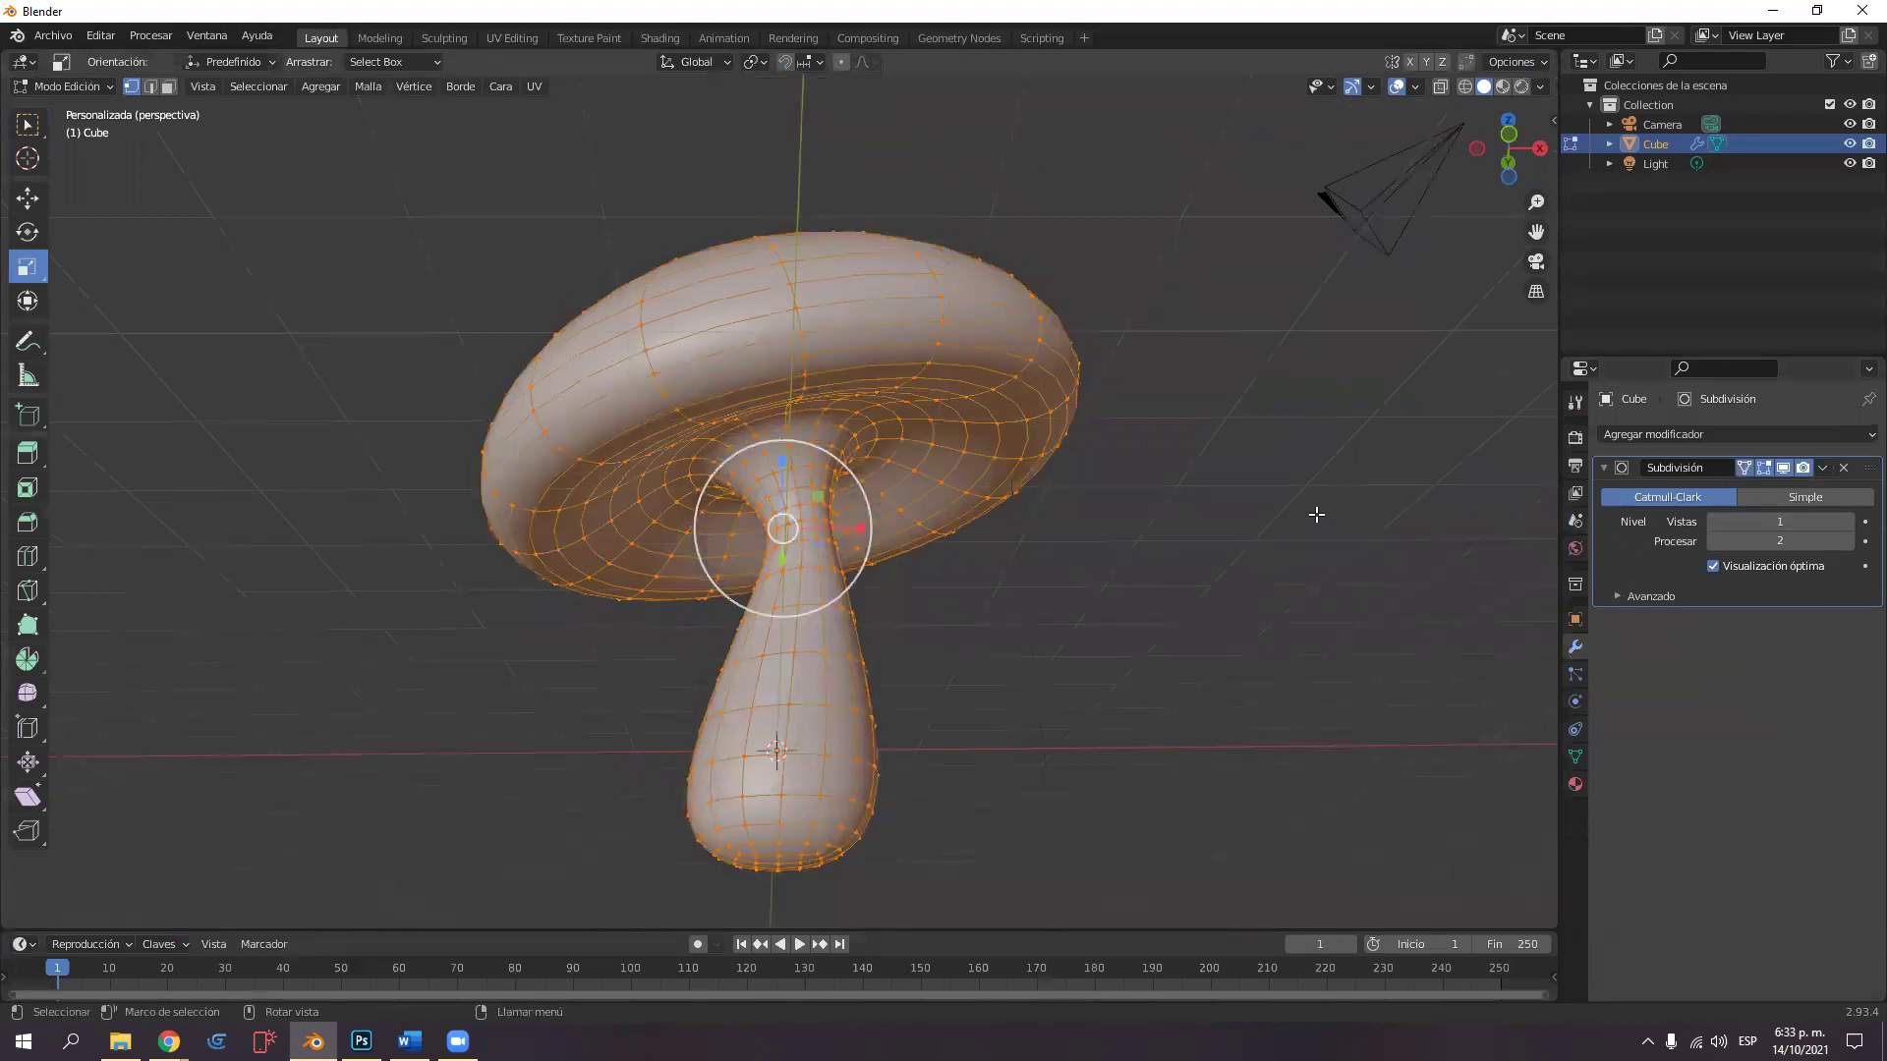
Examine the smoothed edge loops around the cap's rim, its underside and the stem.
{"action": "key", "text": "KP_6"}
{"action": "key", "text": "KP_6"}
{"action": "scroll", "coordinate": [1235, 499], "scroll_direction": "up", "scroll_amount": 3}
{"action": "key", "text": "KP_6"}
{"action": "scroll", "coordinate": [1228, 486], "scroll_direction": "down", "scroll_amount": 3}
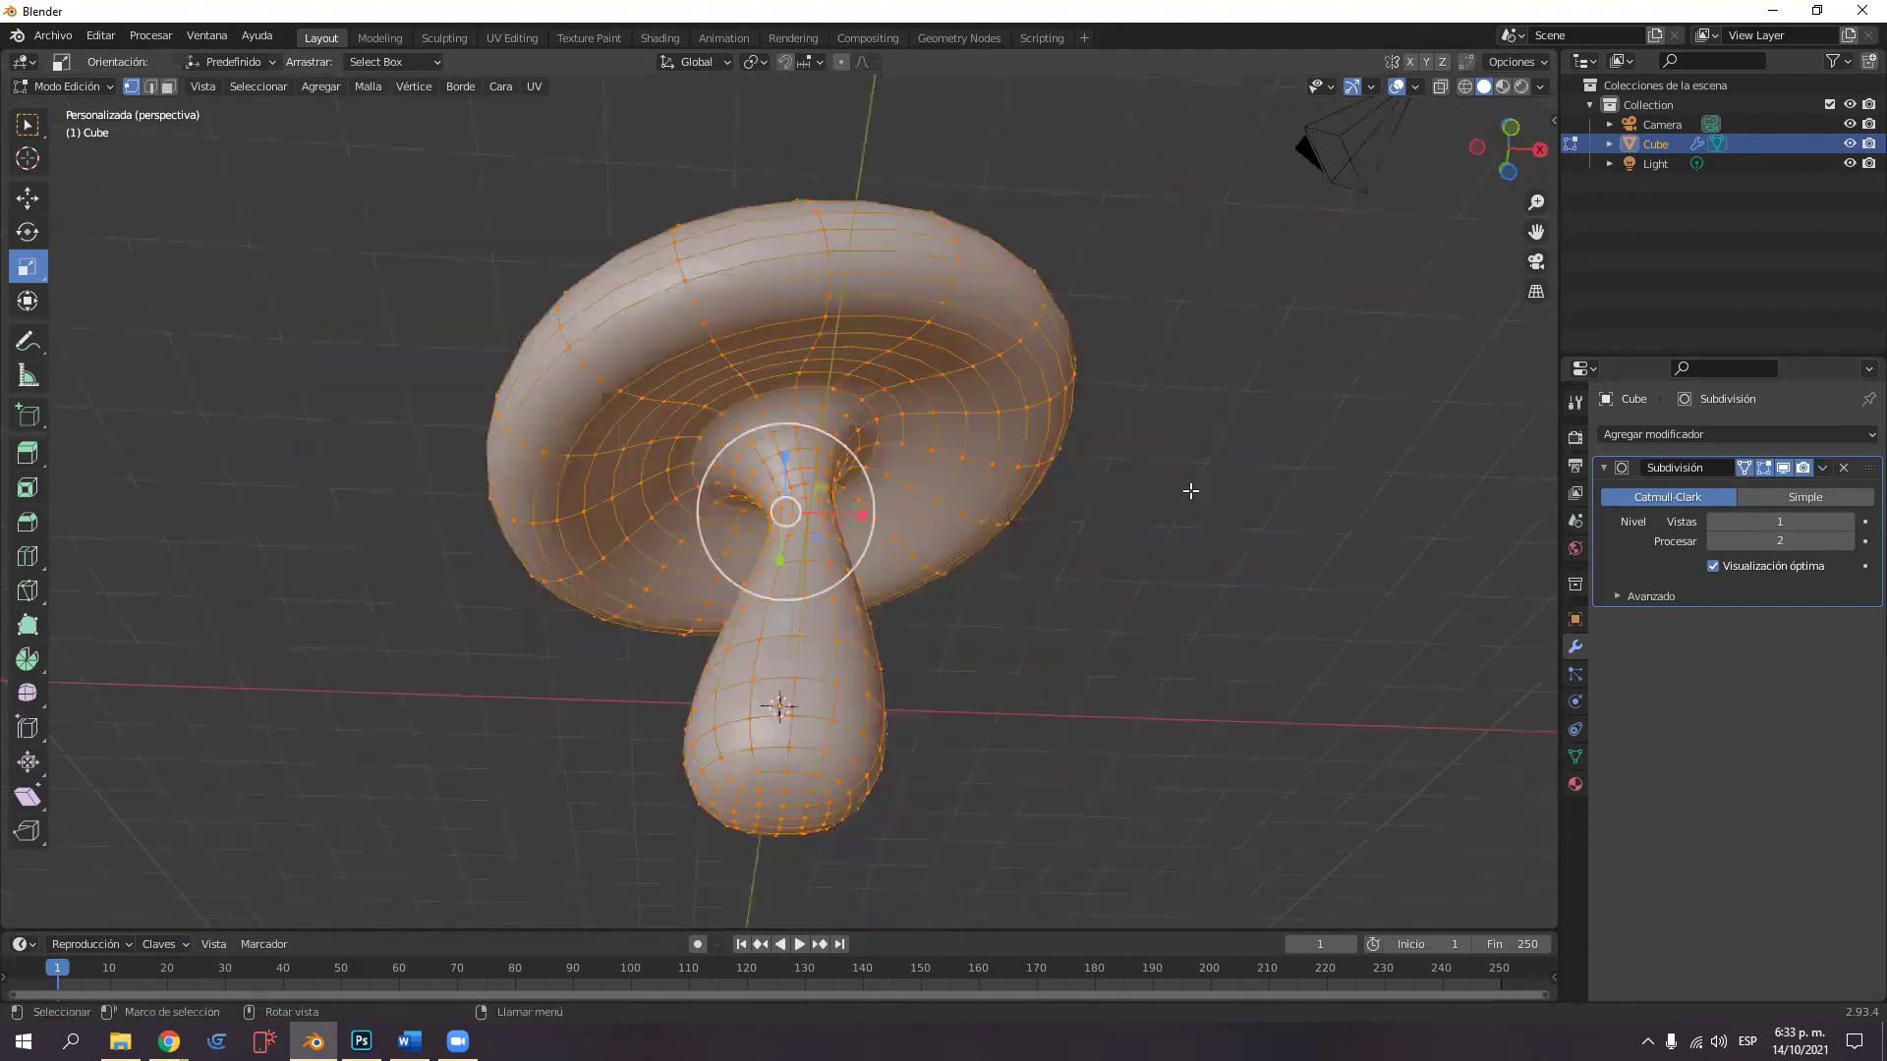
{"action": "middle_click_drag", "start_coordinate": [1157, 470], "coordinate": [1042, 313]}
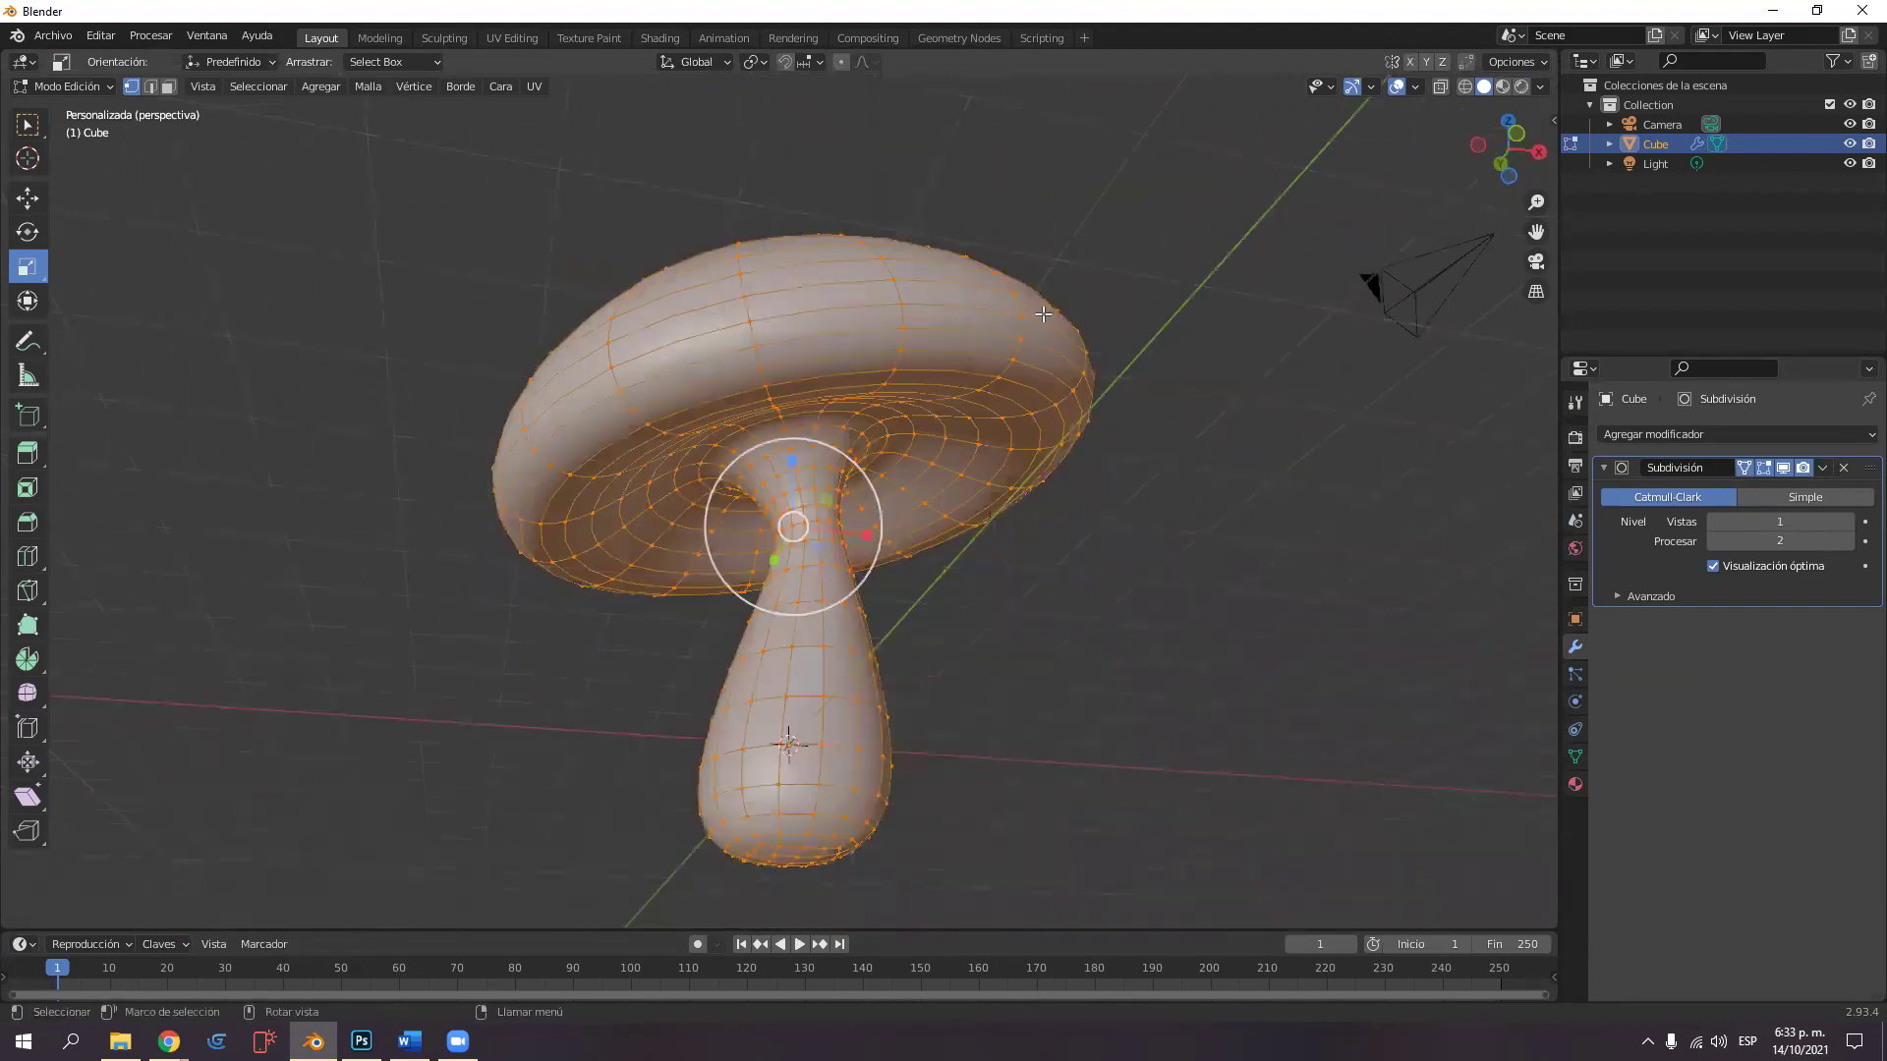
{"action": "middle_click_drag", "start_coordinate": [854, 326], "coordinate": [749, 339]}
{"action": "middle_click_drag", "start_coordinate": [937, 374], "coordinate": [763, 540]}
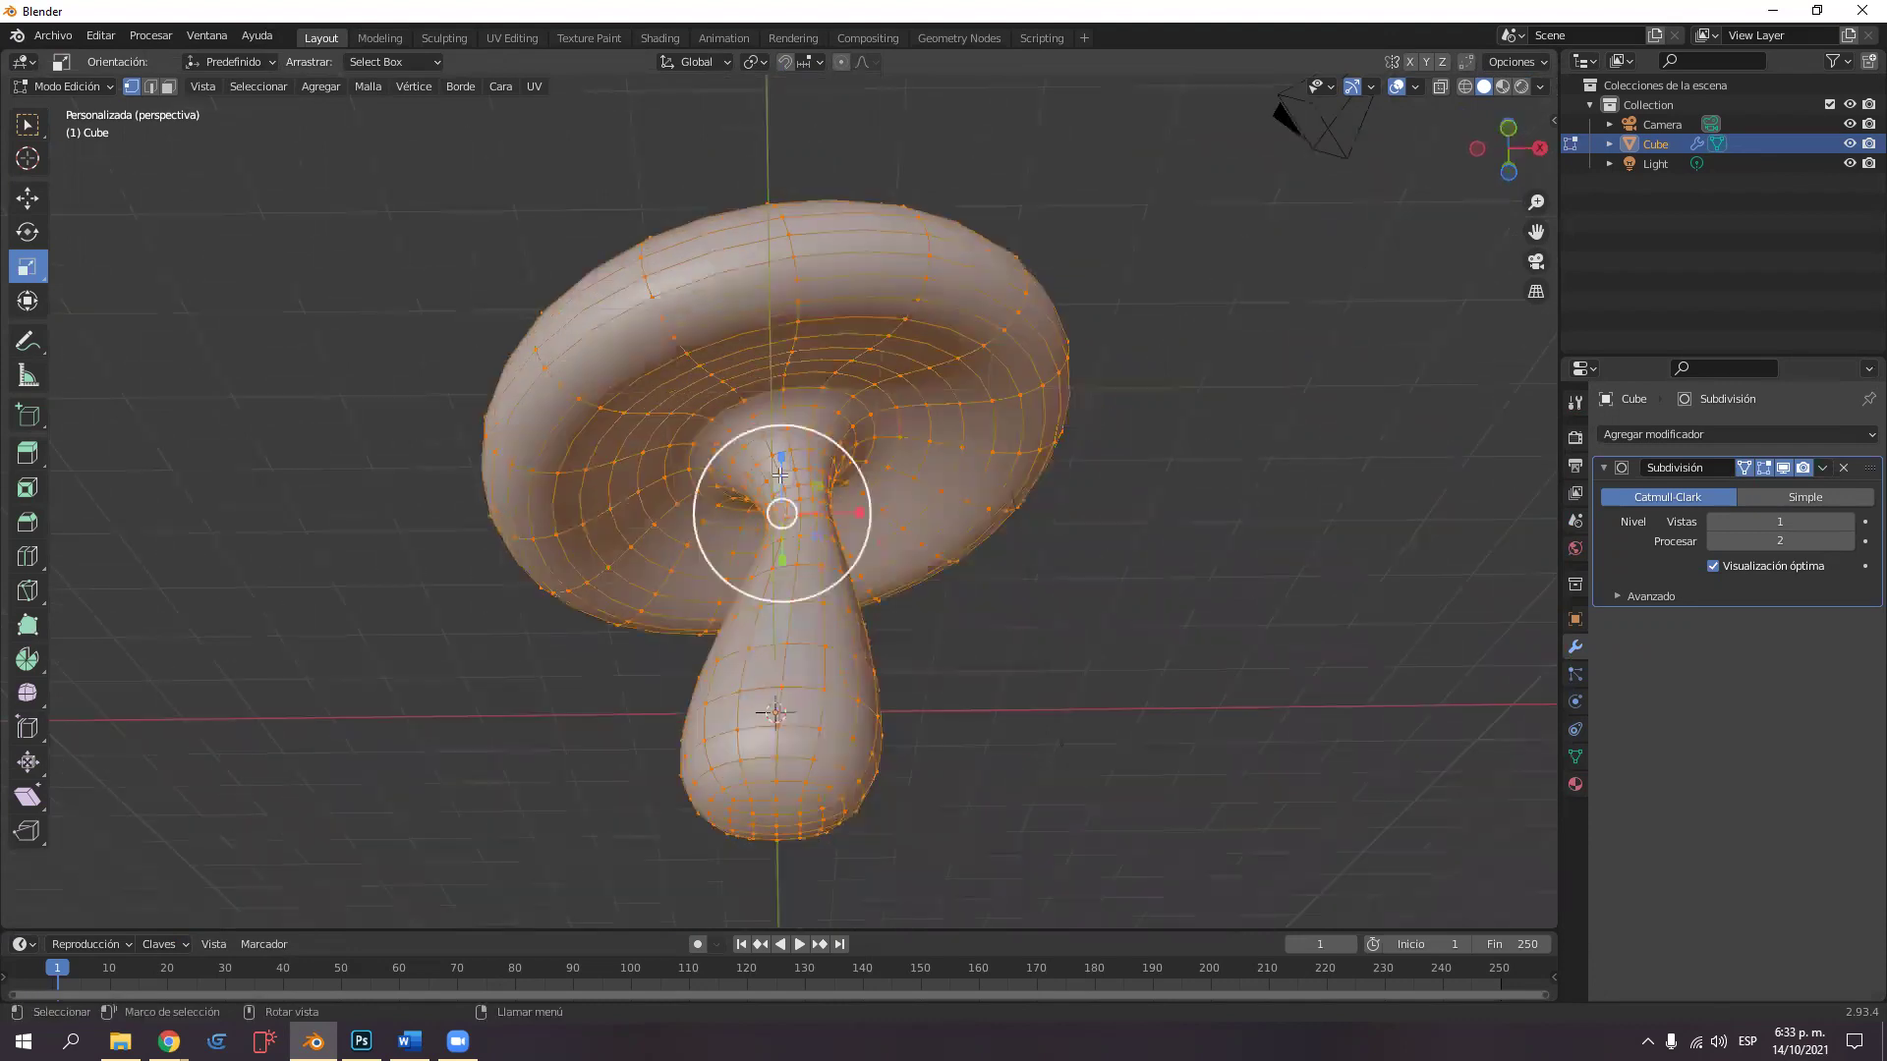
{"action": "middle_click_drag", "start_coordinate": [982, 522], "coordinate": [984, 522]}
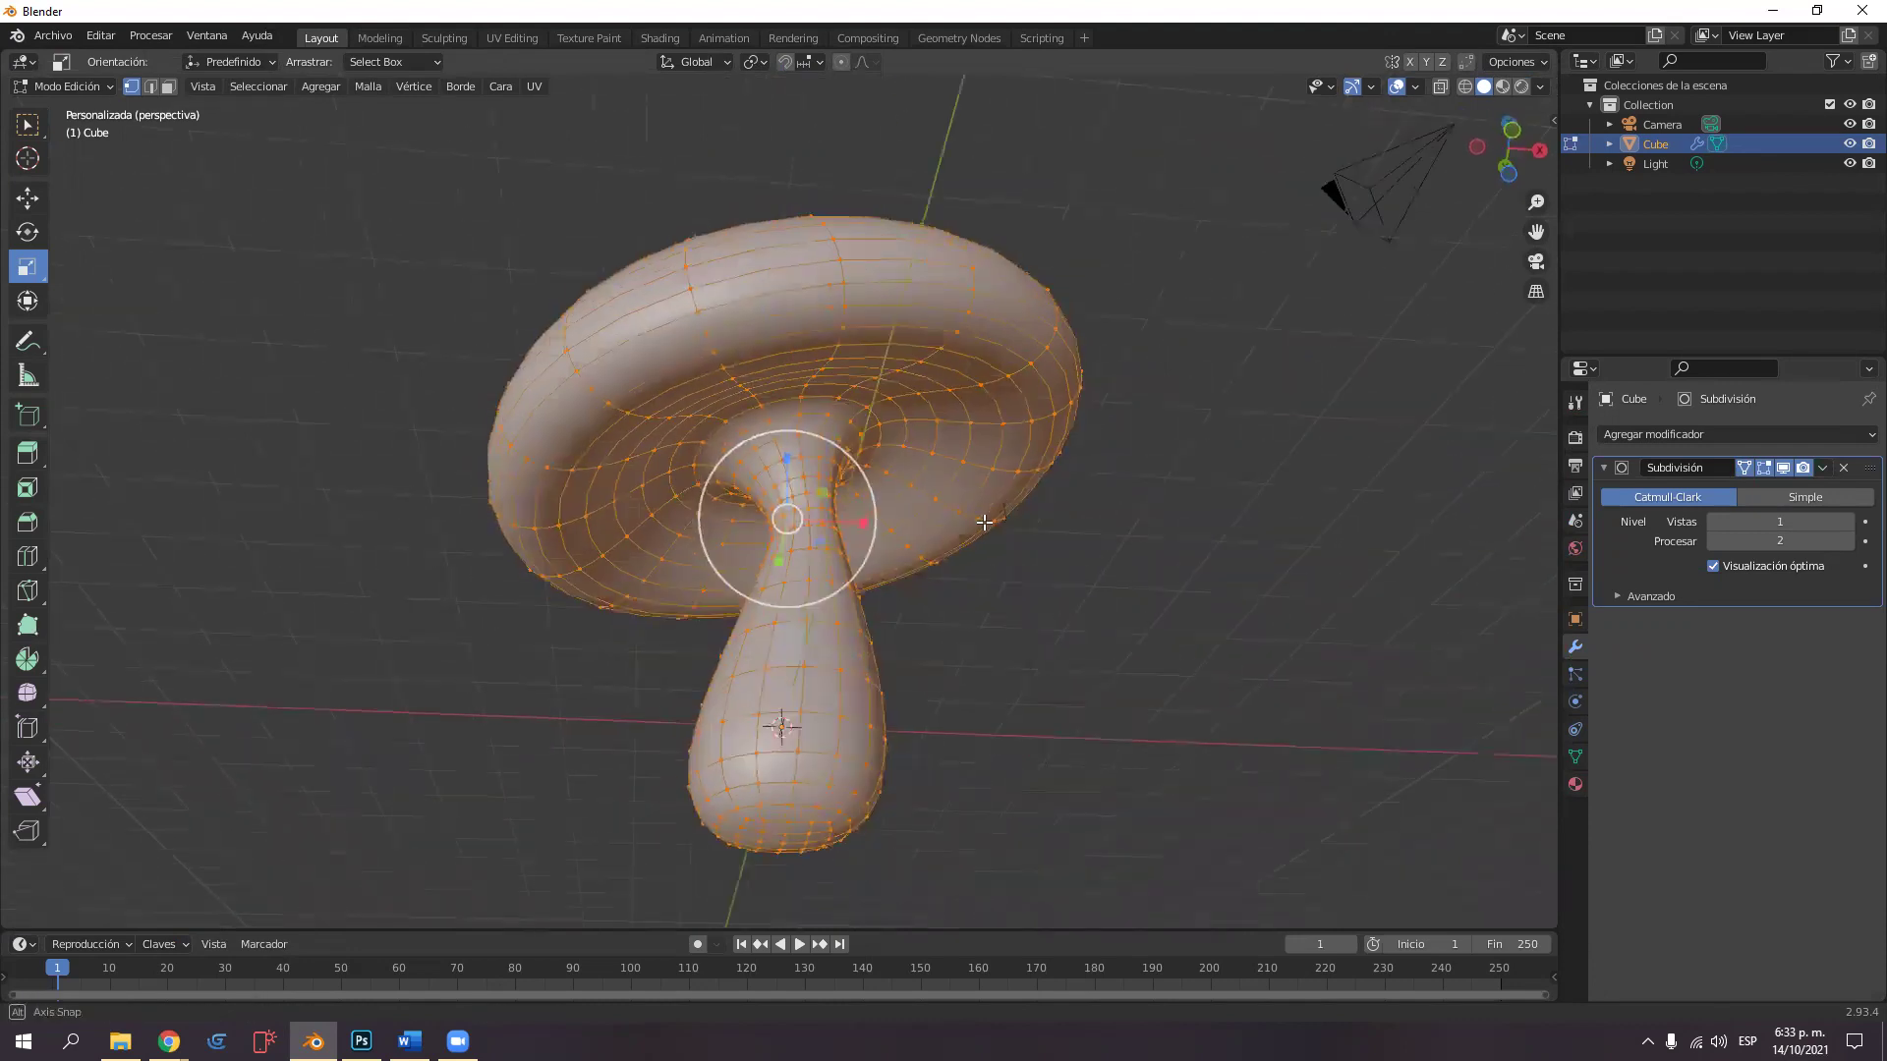
Switch to edge selection, clear the selection and mark the edge loop around the cap's outer rim as a seam.
{"action": "key", "text": "2"}
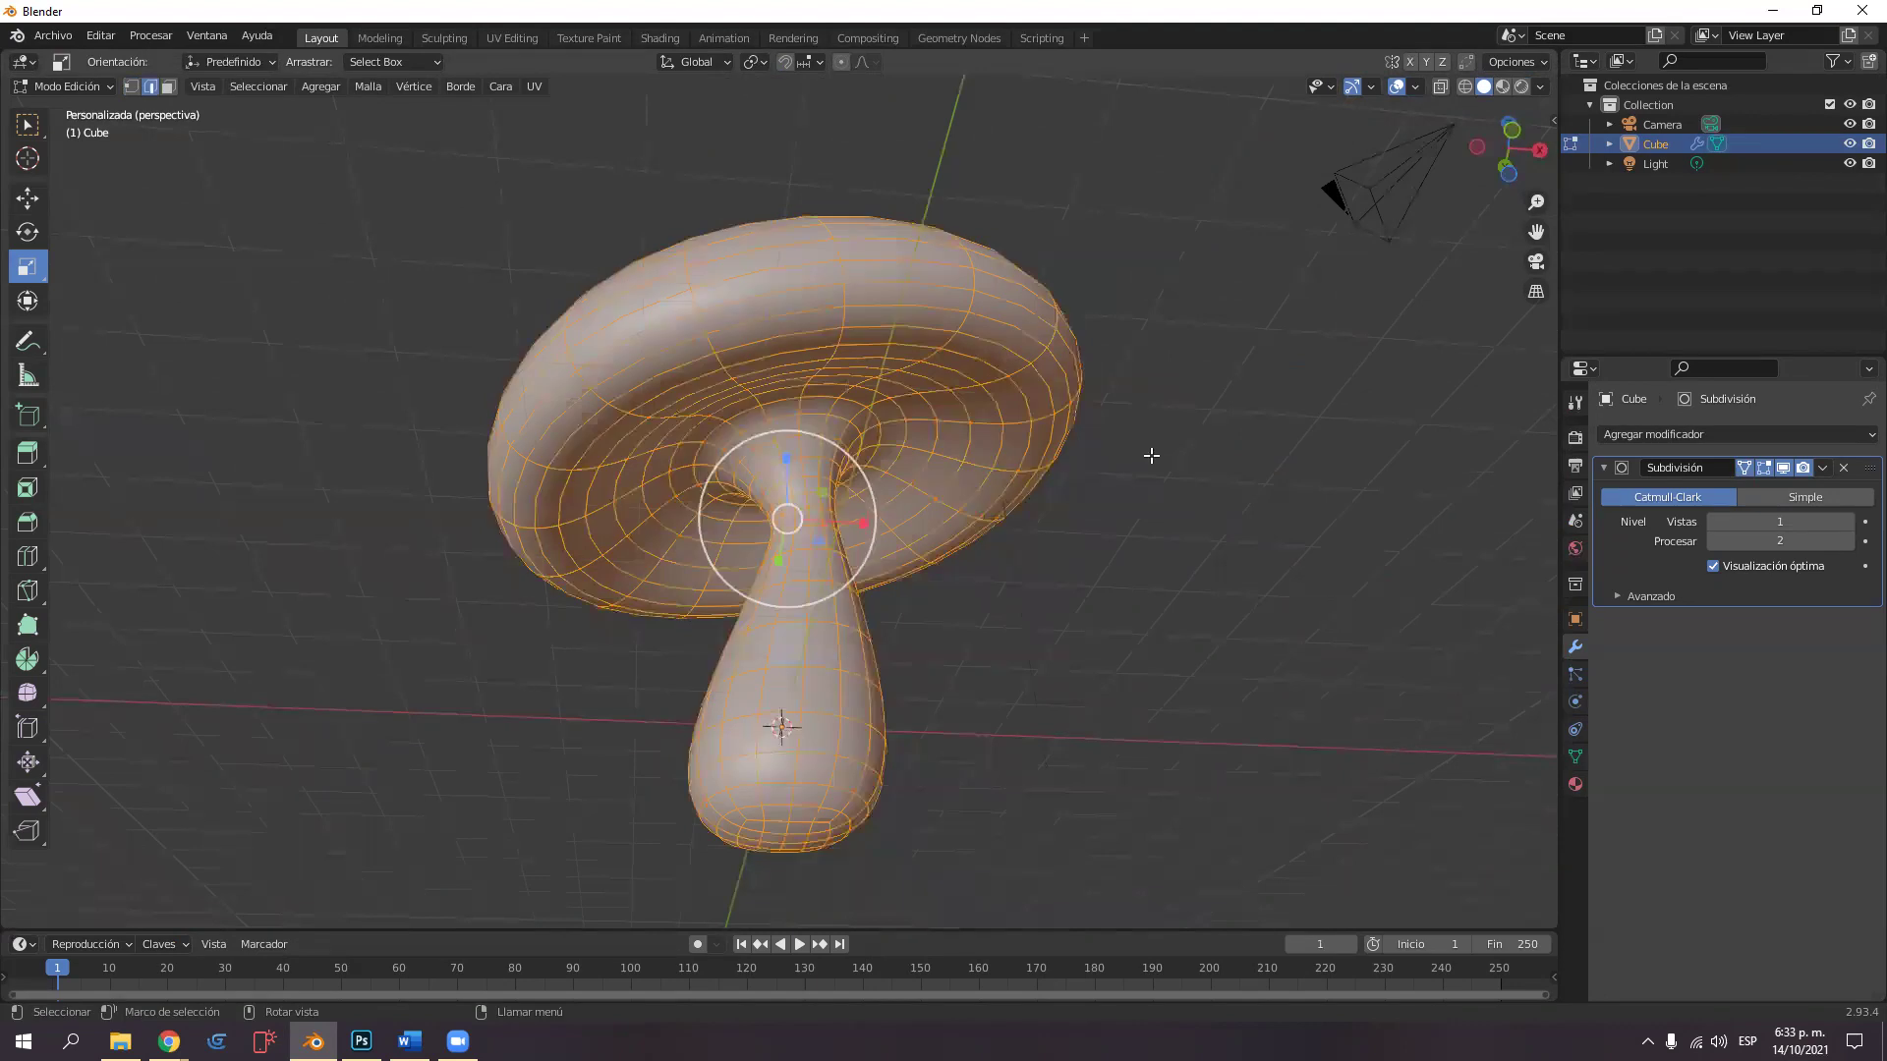
{"action": "key", "text": "alt+a"}
{"action": "middle_click_drag", "start_coordinate": [1179, 438], "coordinate": [1259, 514]}
{"action": "middle_click_drag", "start_coordinate": [1069, 508], "coordinate": [933, 332]}
{"action": "scroll", "coordinate": [933, 332], "scroll_direction": "up", "scroll_amount": 3, "text": "shift"}
{"action": "scroll", "coordinate": [928, 330], "scroll_direction": "up", "scroll_amount": 2}
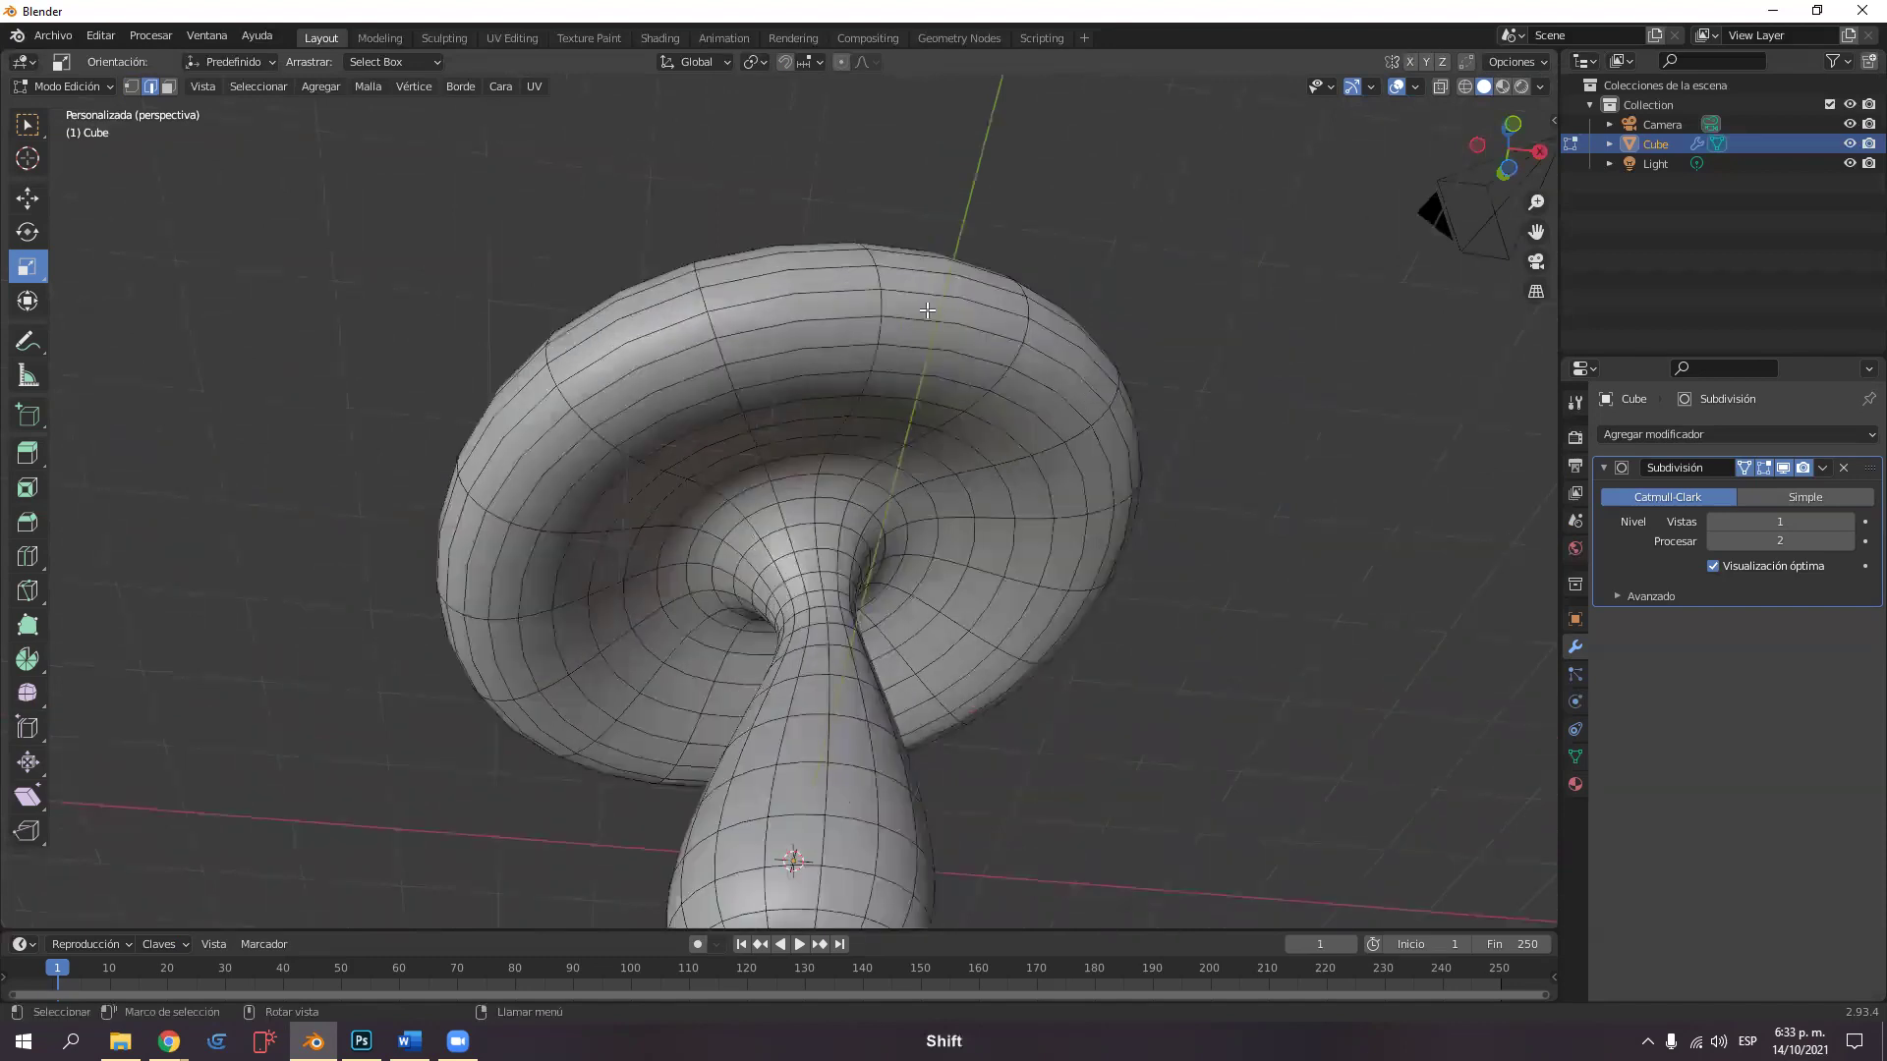
{"action": "left_click", "coordinate": [929, 294], "text": "alt"}
{"action": "middle_click_drag", "start_coordinate": [929, 294], "coordinate": [1283, 297]}
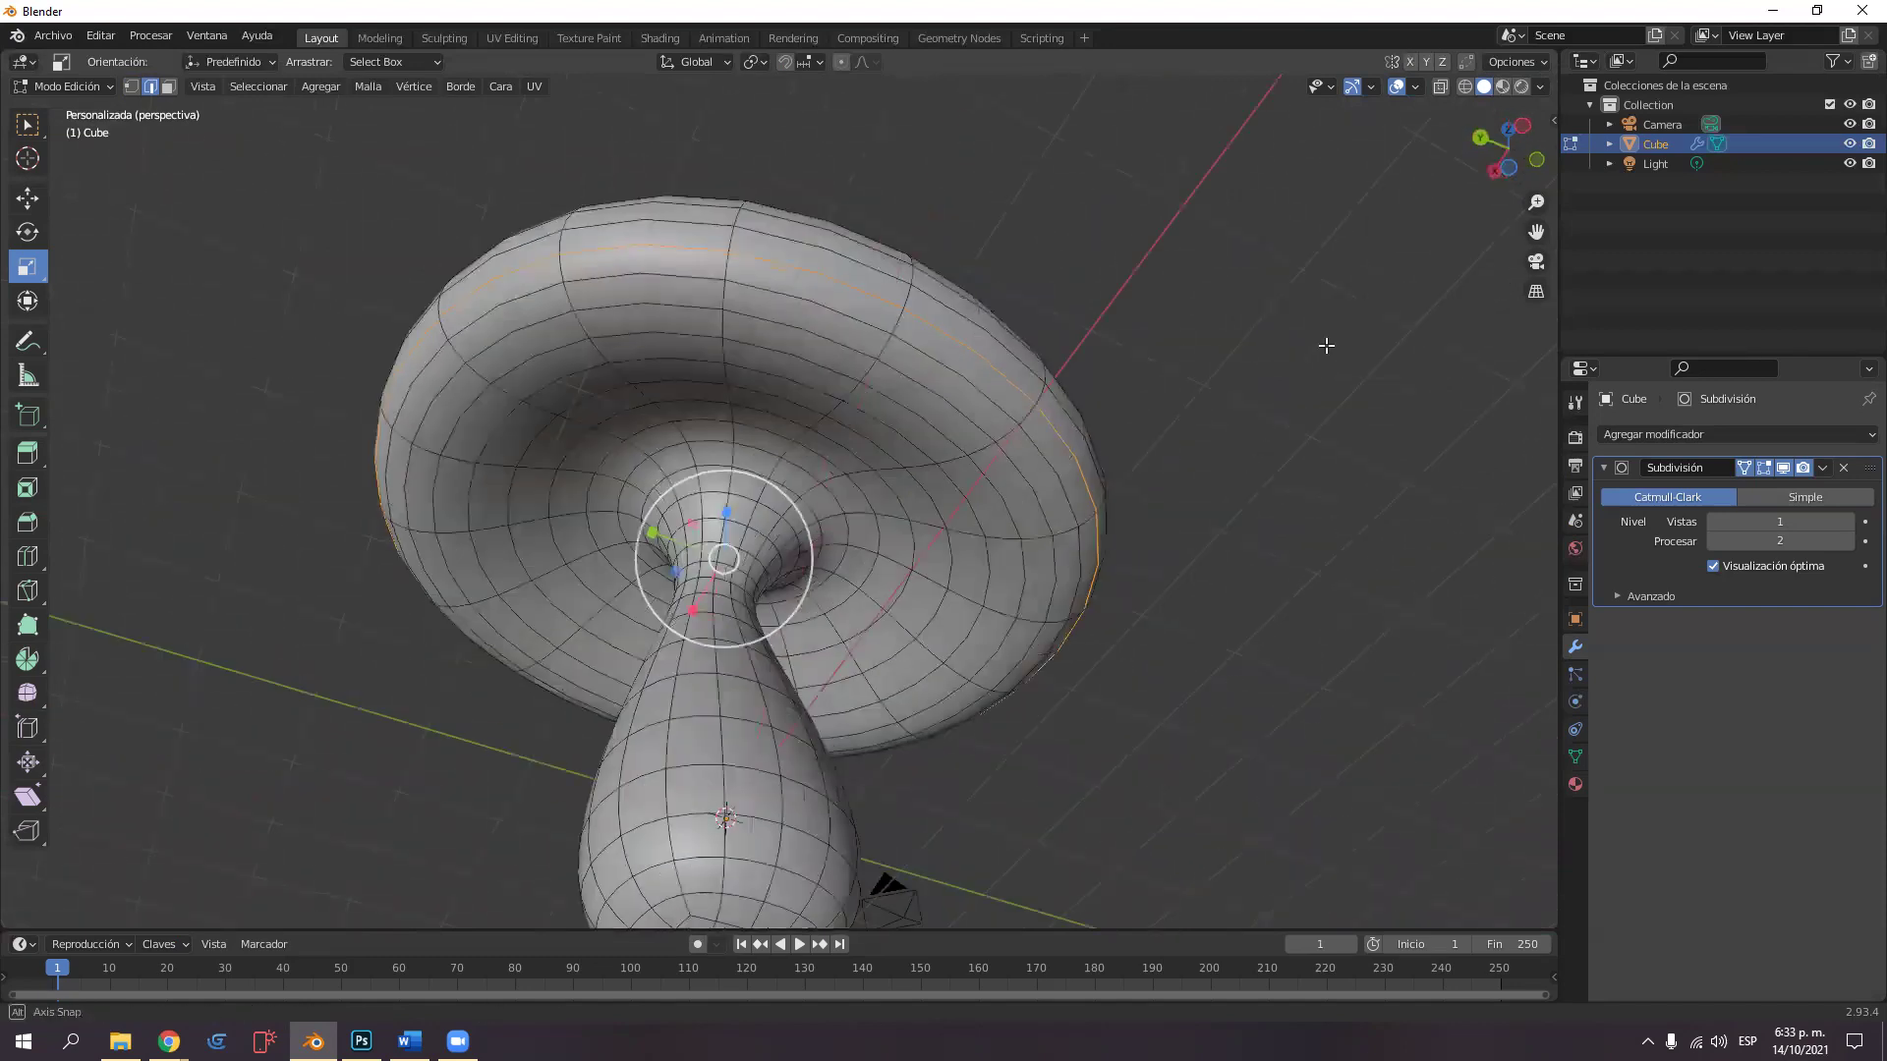
{"action": "middle_click_drag", "start_coordinate": [1000, 356], "coordinate": [944, 369]}
{"action": "right_click", "coordinate": [944, 369]}
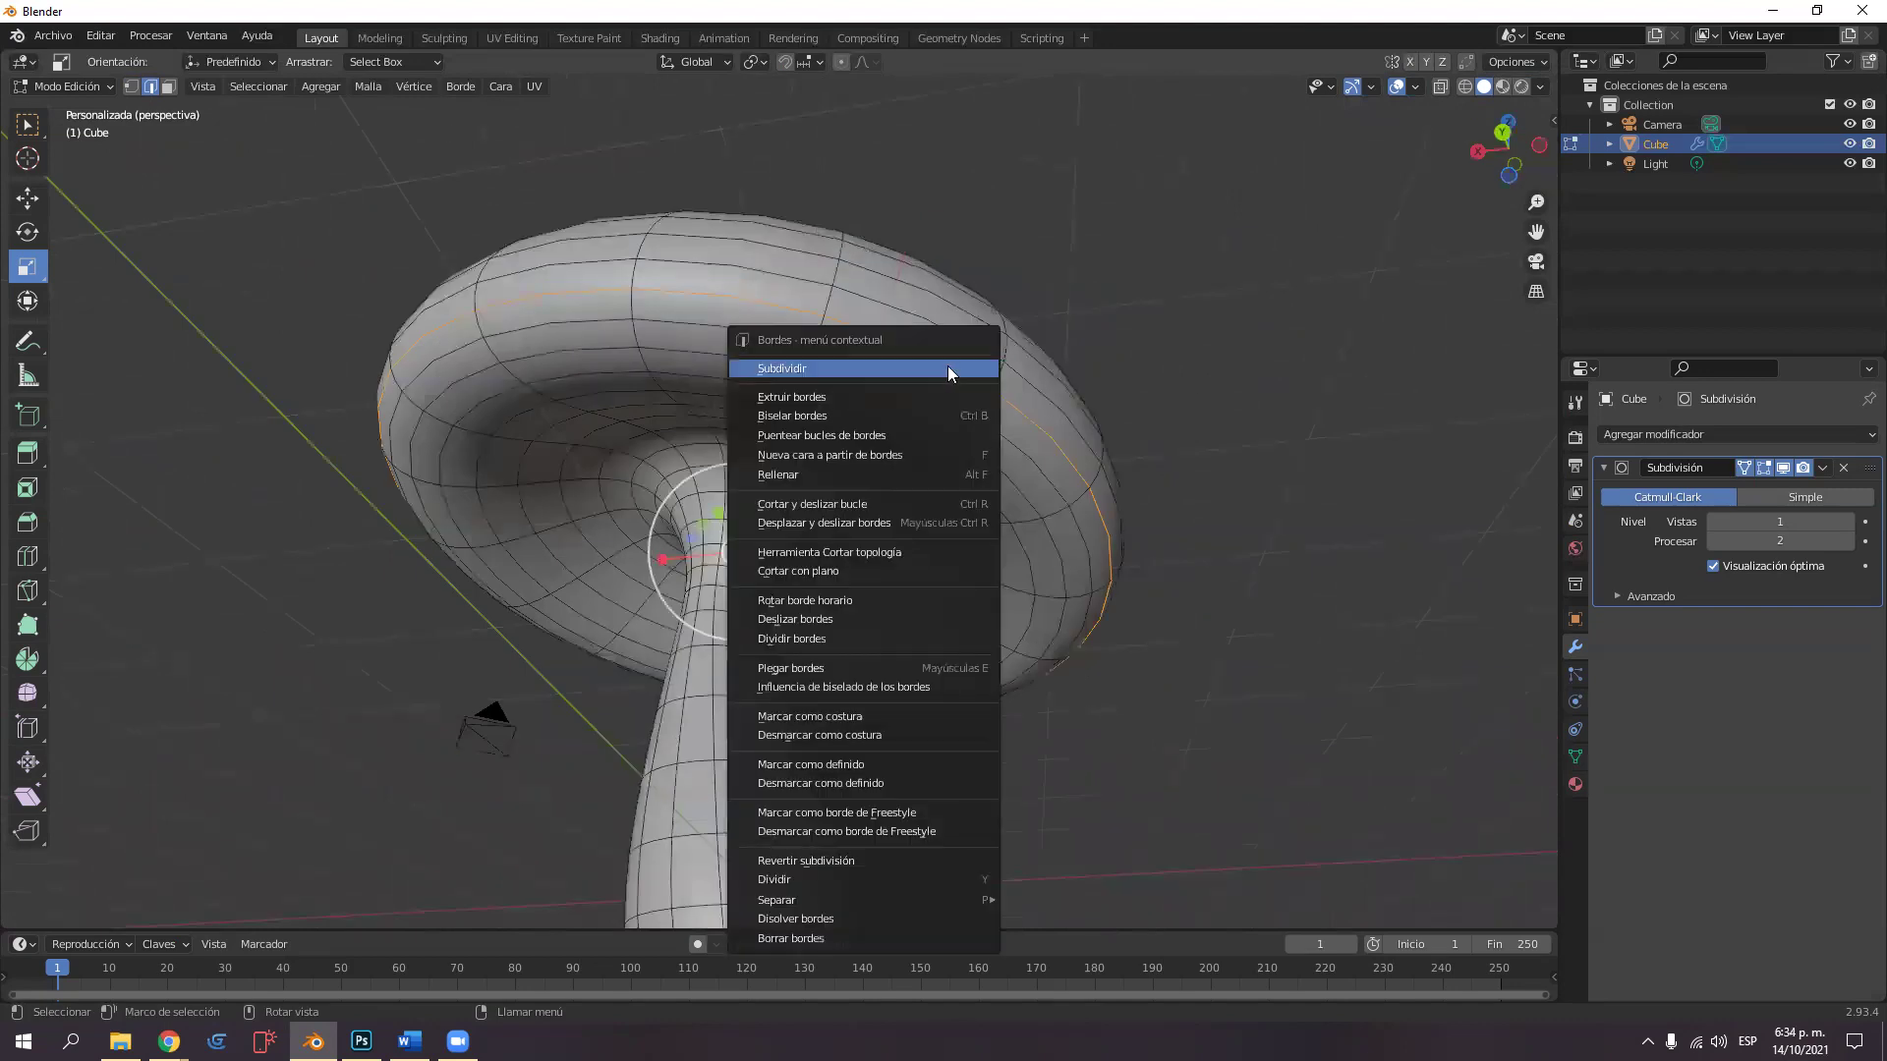
{"action": "left_click", "coordinate": [855, 718]}
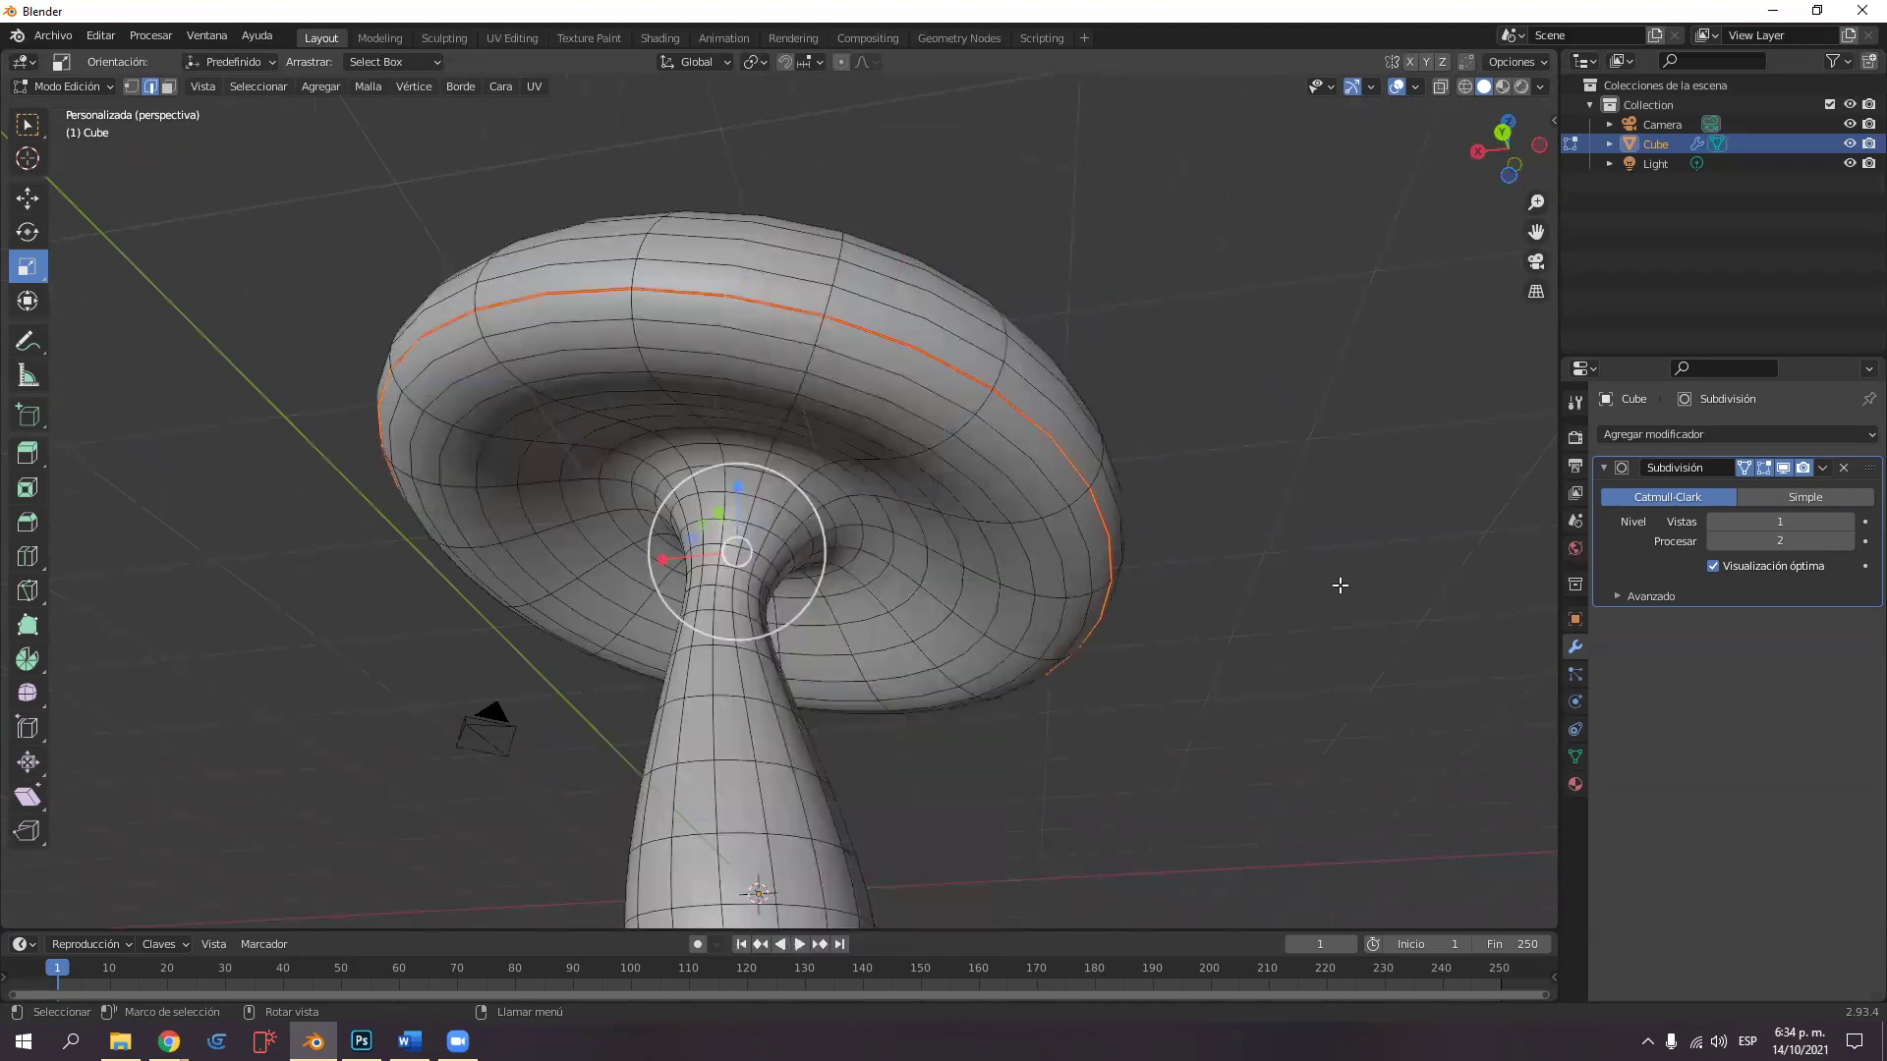
Mark the edge loop where the stem meets the underside of the cap as a seam.
{"action": "middle_click_drag", "start_coordinate": [1272, 573], "coordinate": [980, 335]}
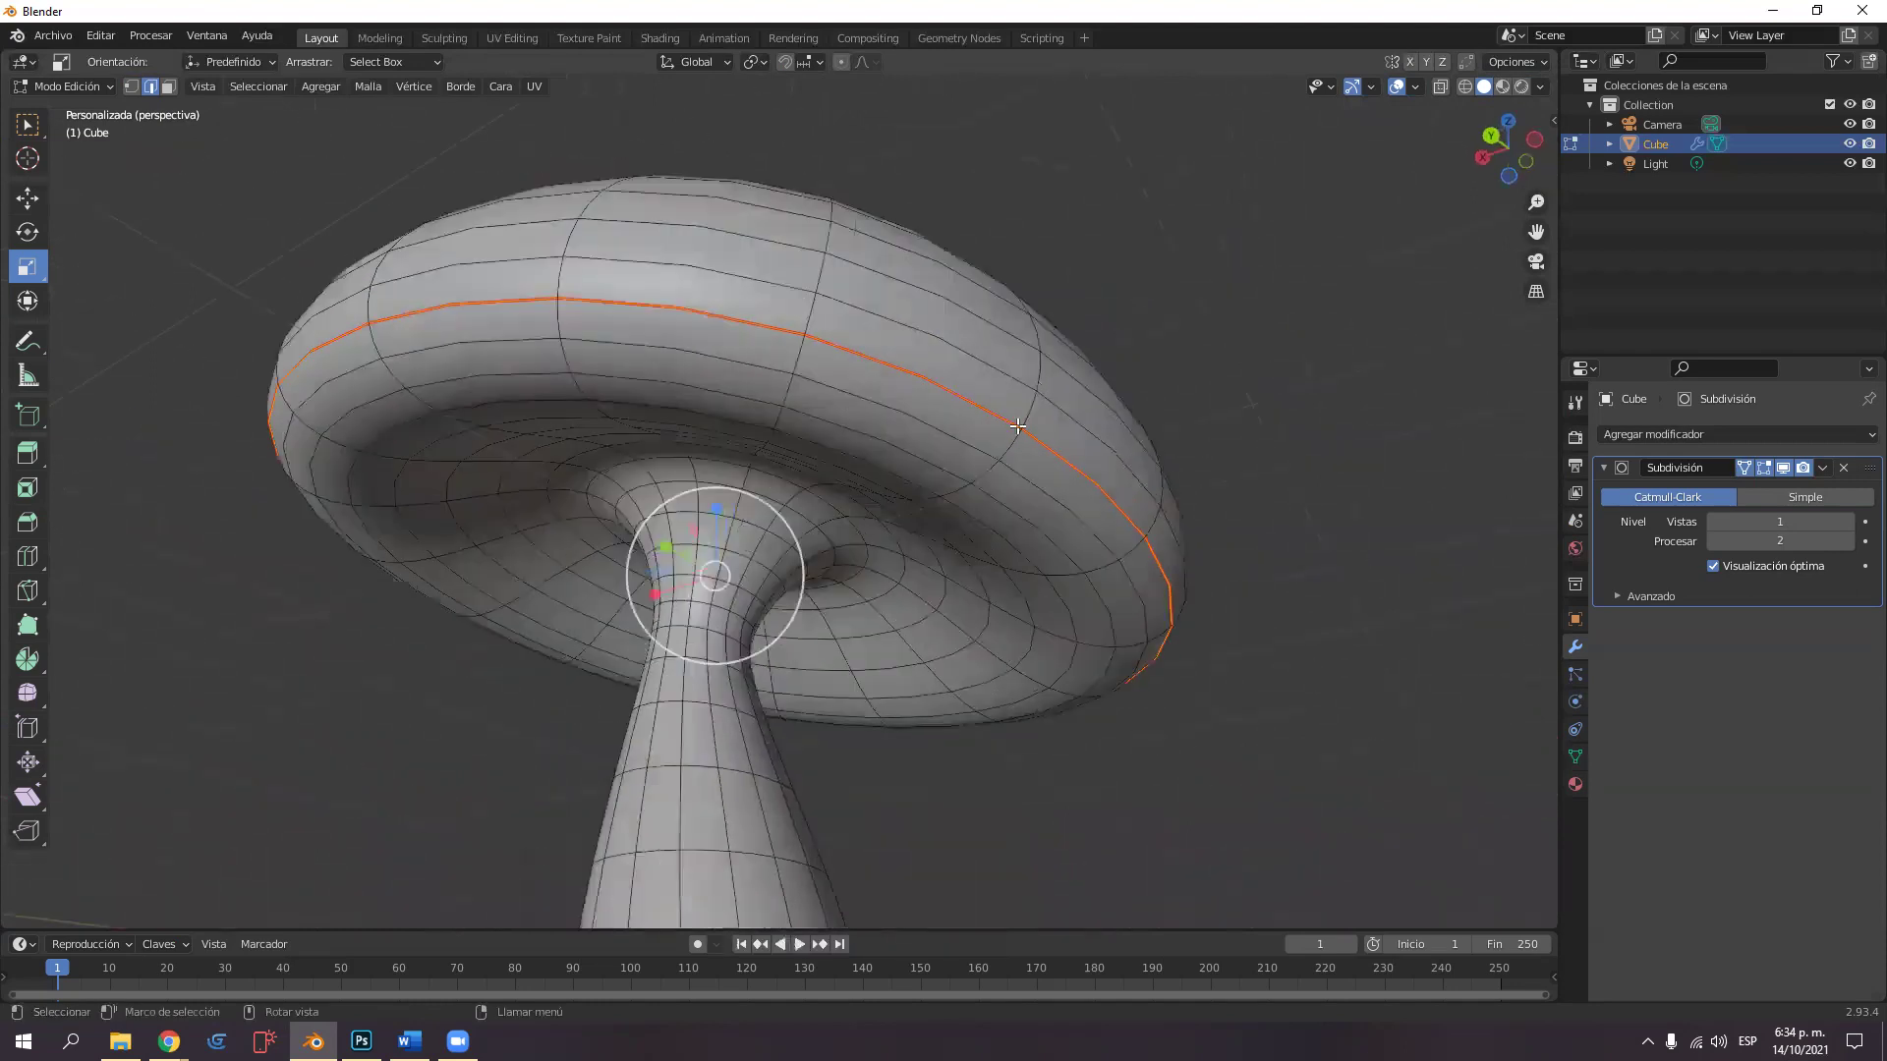
{"action": "left_click", "coordinate": [1240, 428]}
{"action": "mouse_move", "coordinate": [1241, 428]}
{"action": "middle_mouse_down"}
{"action": "mouse_move", "coordinate": [1228, 365]}
{"action": "mouse_move", "coordinate": [1352, 388]}
{"action": "mouse_move", "coordinate": [1402, 451]}
{"action": "mouse_move", "coordinate": [1277, 489]}
{"action": "mouse_move", "coordinate": [1318, 404]}
{"action": "mouse_move", "coordinate": [1244, 420]}
{"action": "middle_mouse_up"}
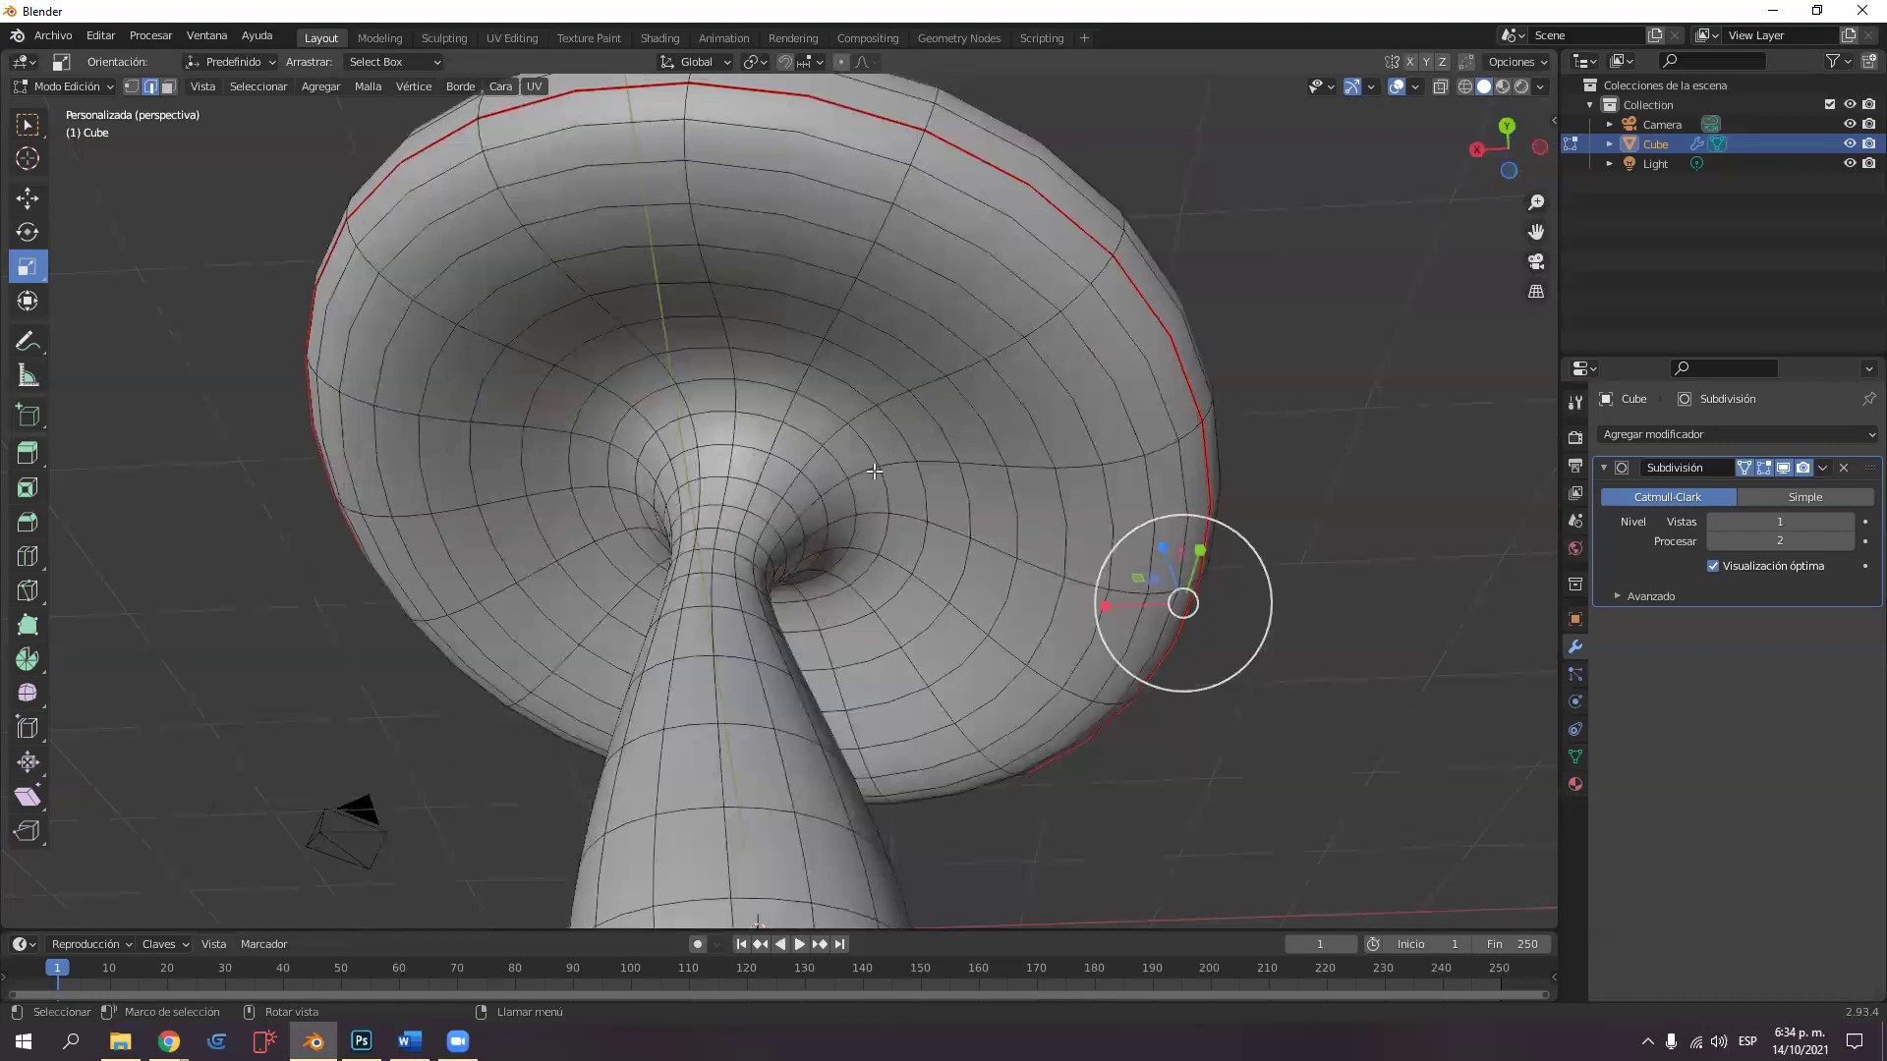
{"action": "left_click", "coordinate": [767, 486], "text": "alt"}
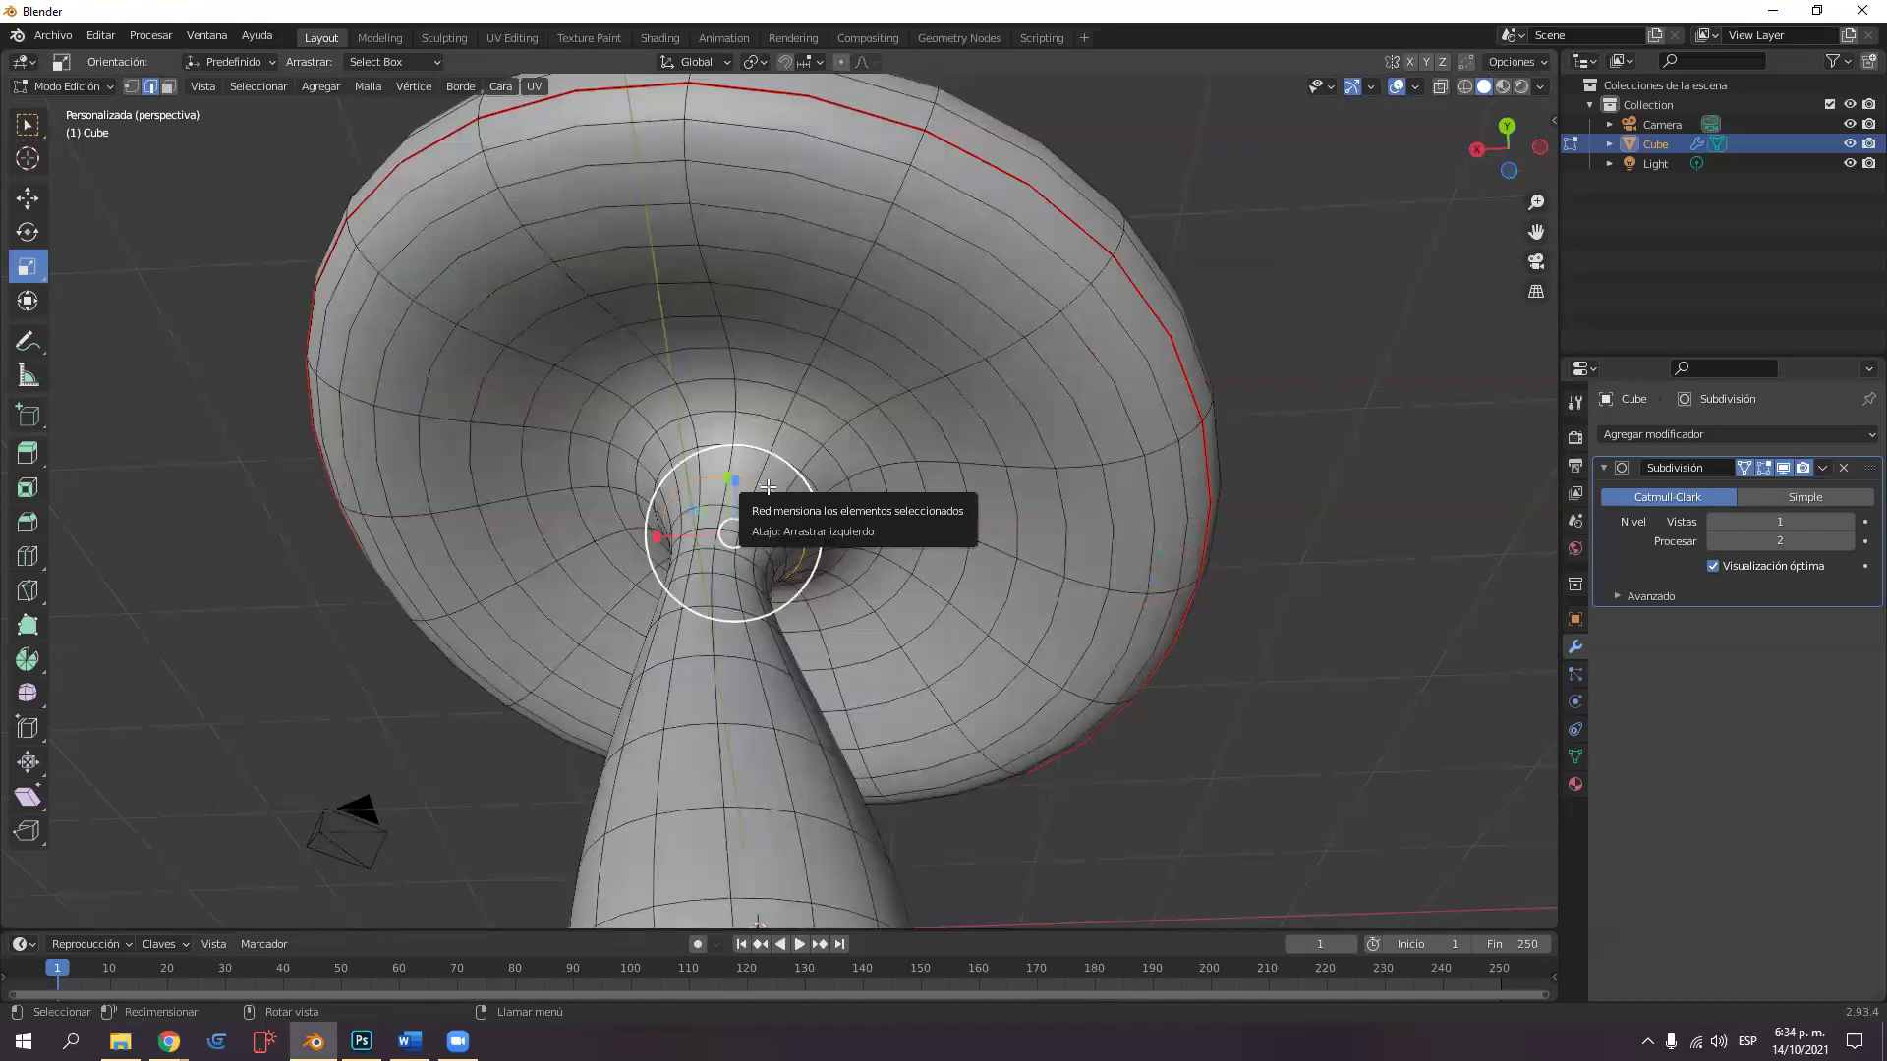
{"action": "right_click", "coordinate": [767, 486]}
{"action": "left_click", "coordinate": [766, 488]}
Mark the edge loop around the base of the stem as a seam.
{"action": "middle_click_drag", "start_coordinate": [777, 487], "coordinate": [1084, 485]}
{"action": "middle_click_drag", "start_coordinate": [926, 522], "coordinate": [1180, 507]}
{"action": "scroll", "coordinate": [956, 448], "scroll_direction": "down", "scroll_amount": 3}
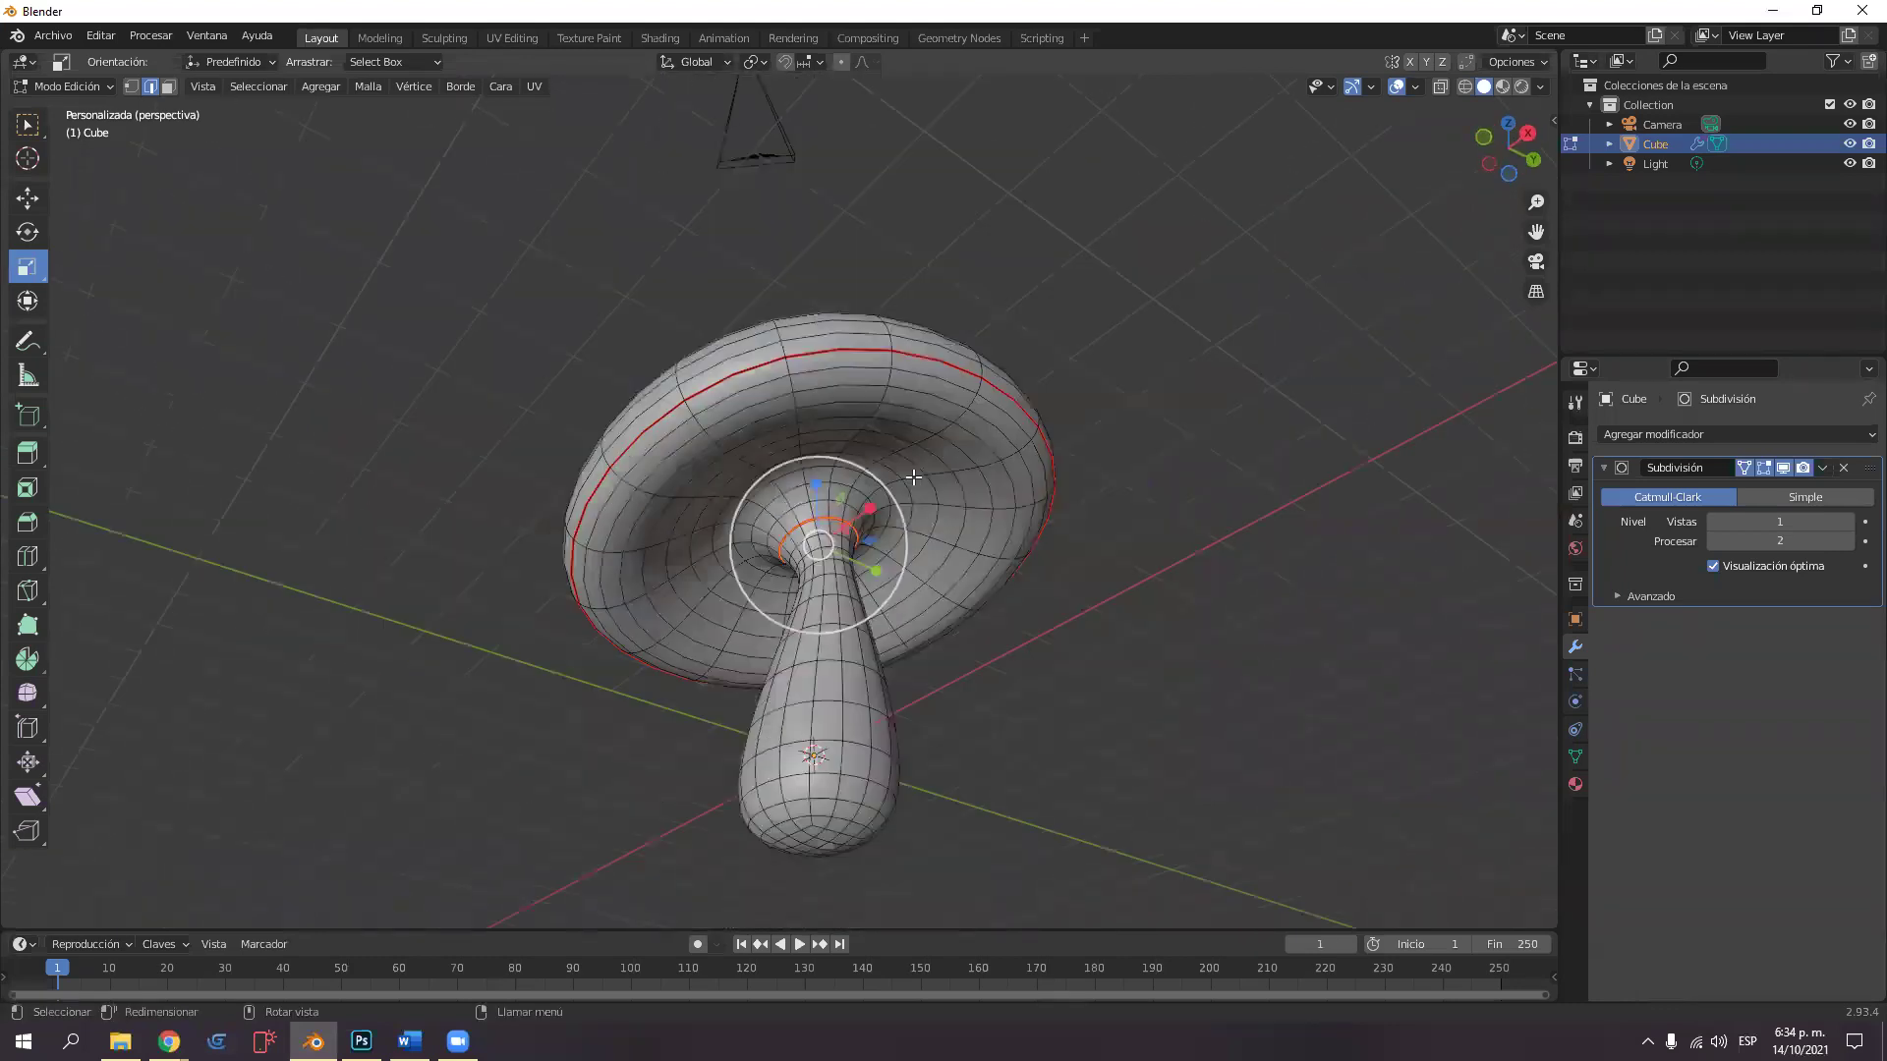
{"action": "middle_click_drag", "start_coordinate": [916, 479], "coordinate": [796, 478]}
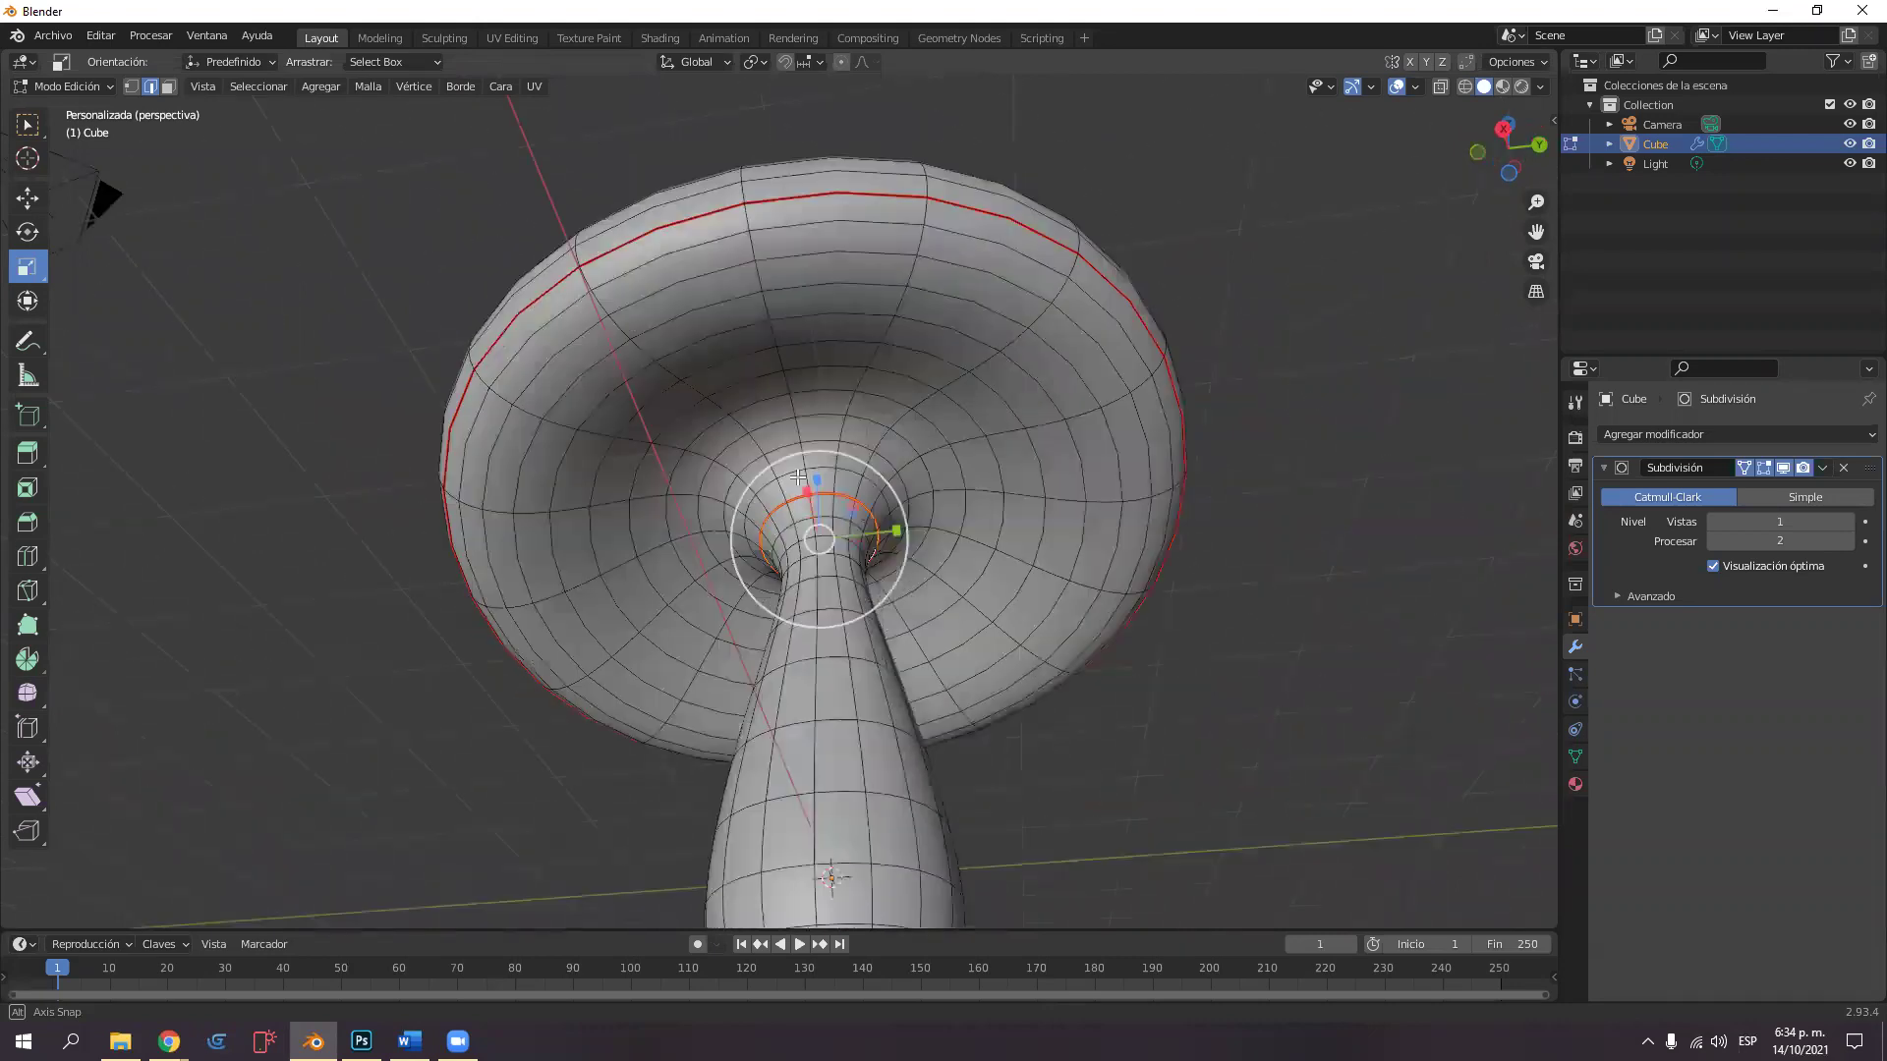
{"action": "middle_click_drag", "start_coordinate": [875, 396], "coordinate": [879, 594]}
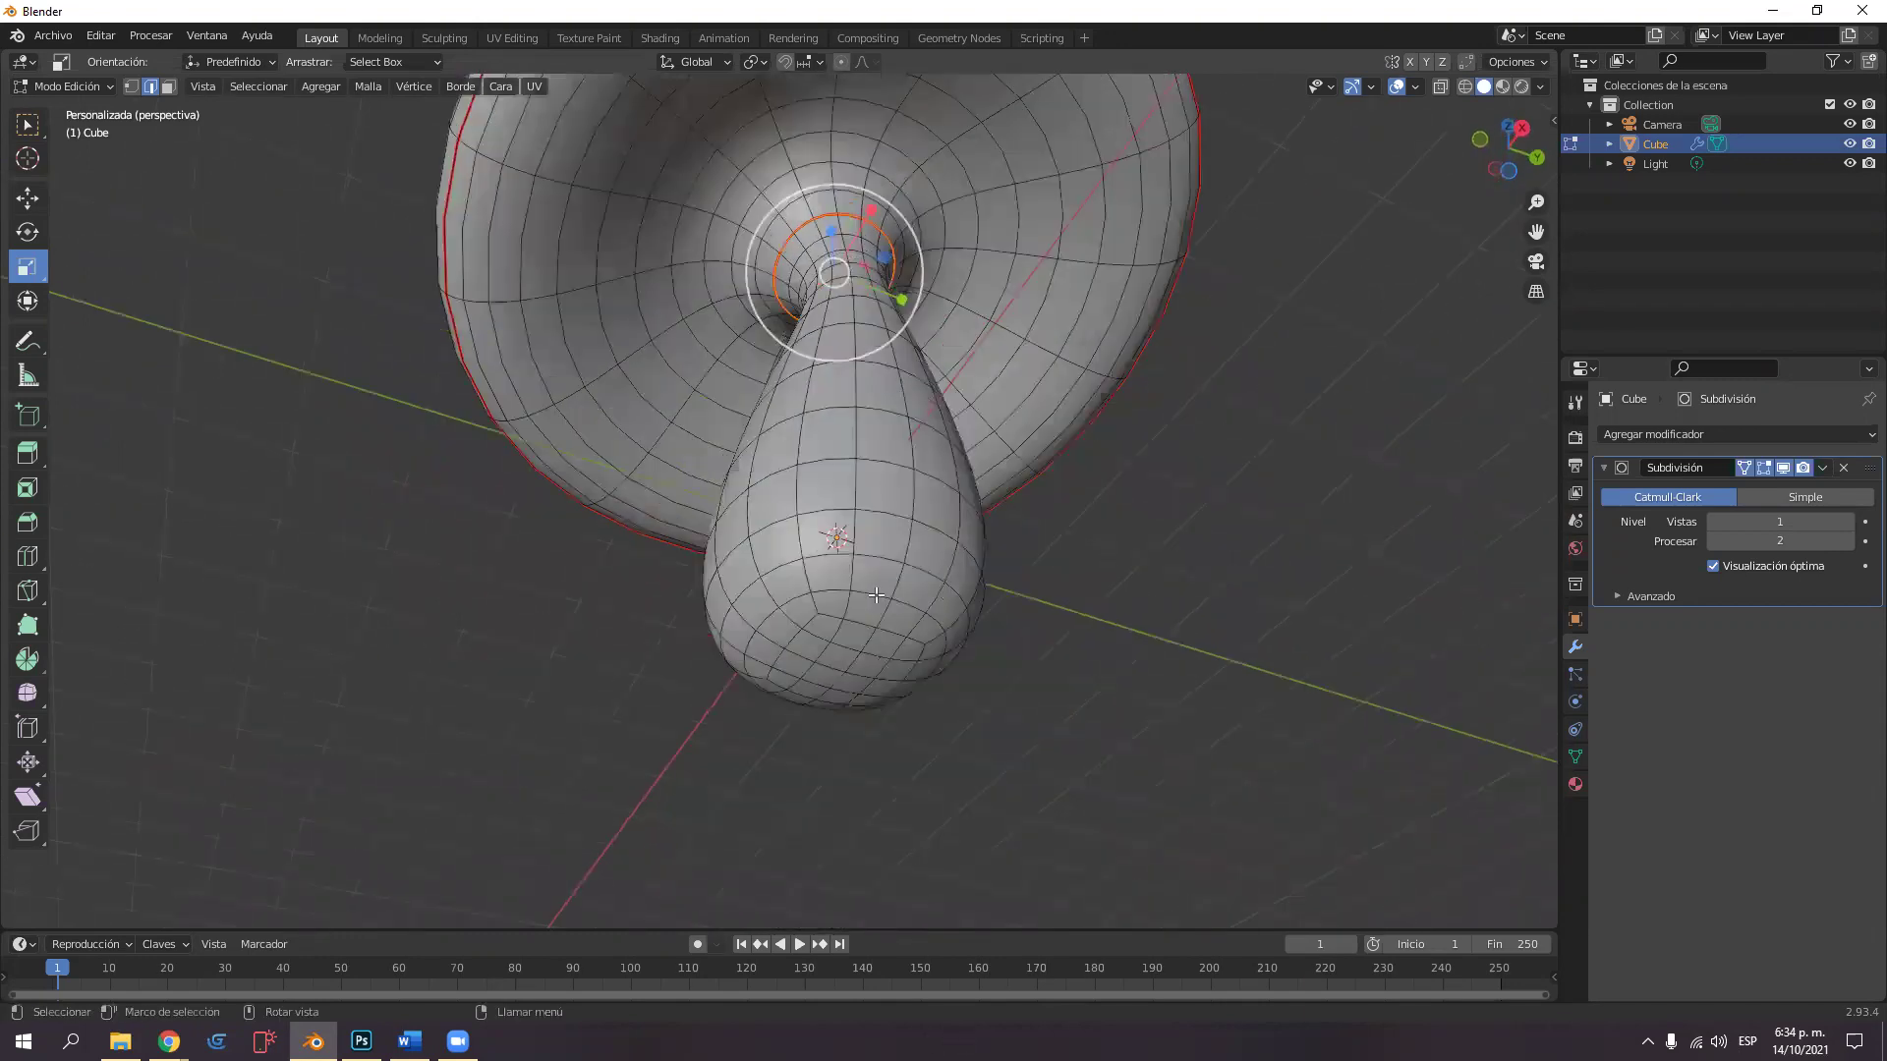
{"action": "left_click", "coordinate": [876, 595], "text": "alt"}
{"action": "right_click", "coordinate": [876, 594]}
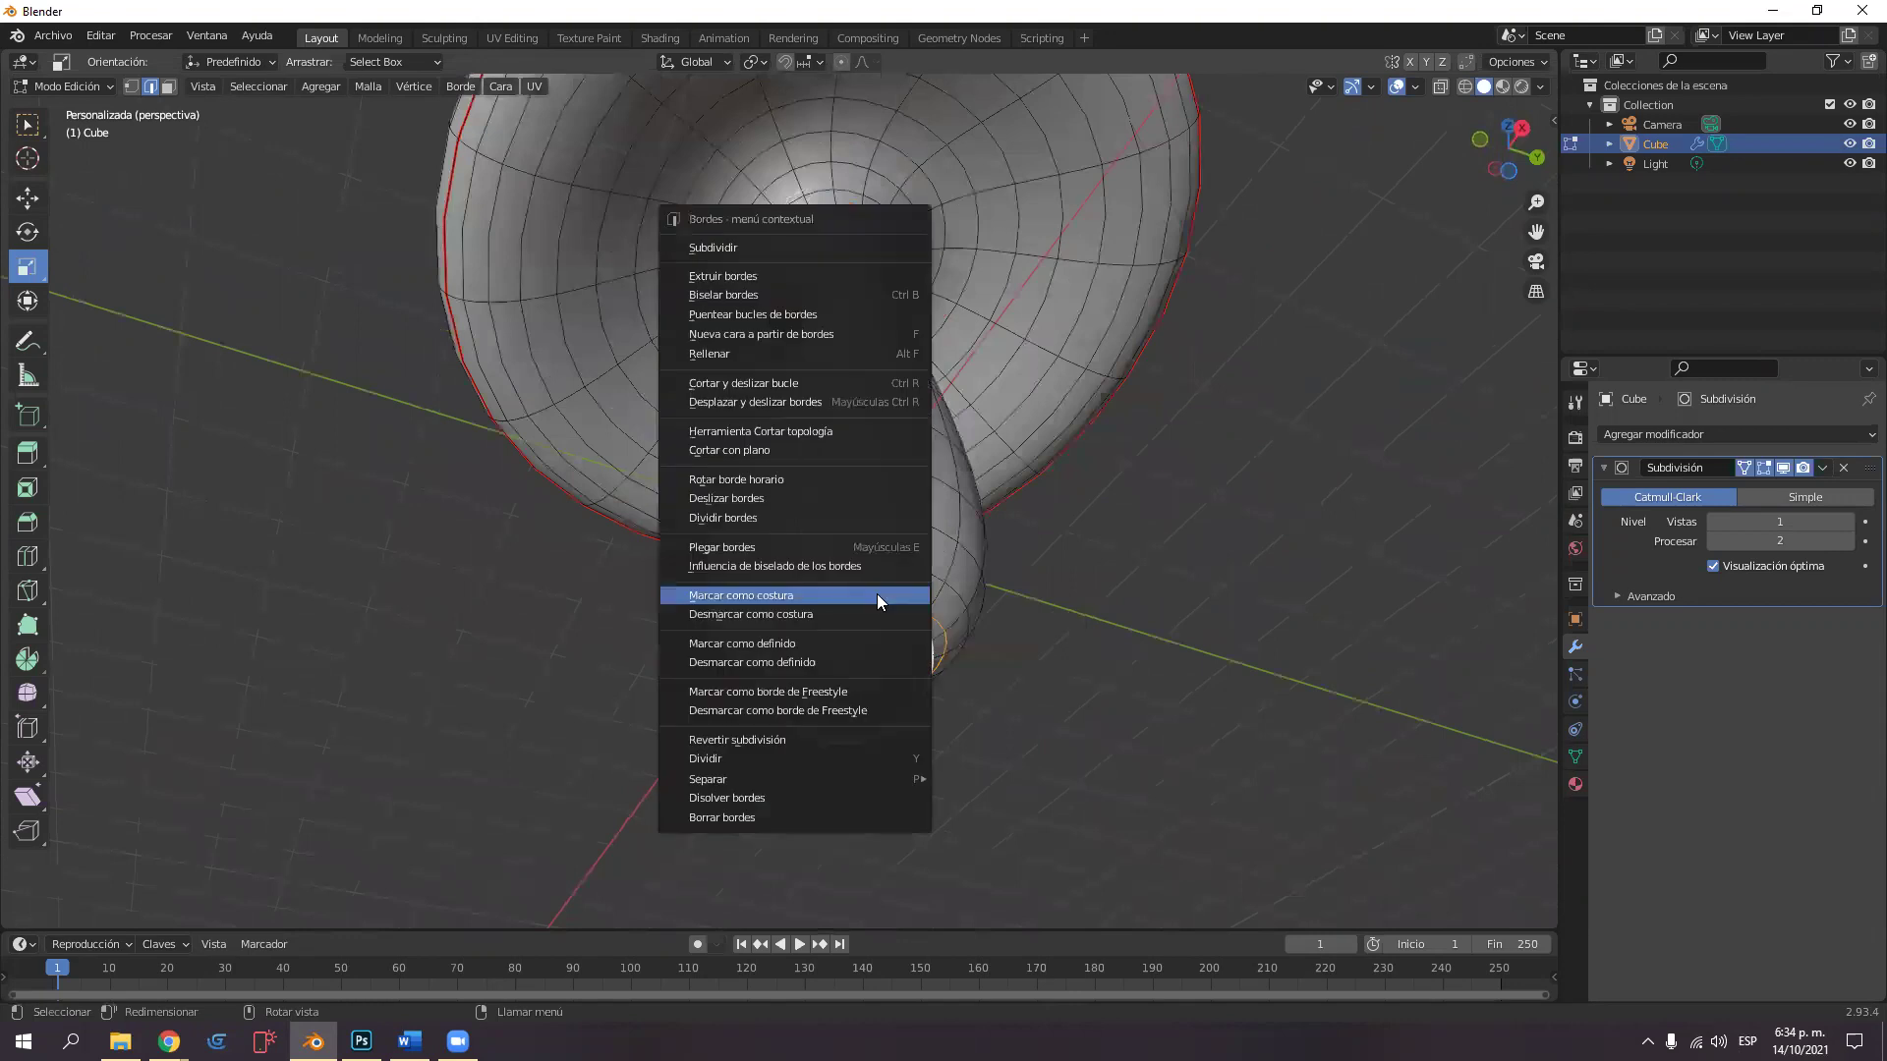
{"action": "left_click", "coordinate": [877, 593]}
Select the vertical edge path along the stem between its upper and lower seam loops and mark it as a seam.
{"action": "middle_click_drag", "start_coordinate": [884, 595], "coordinate": [937, 727]}
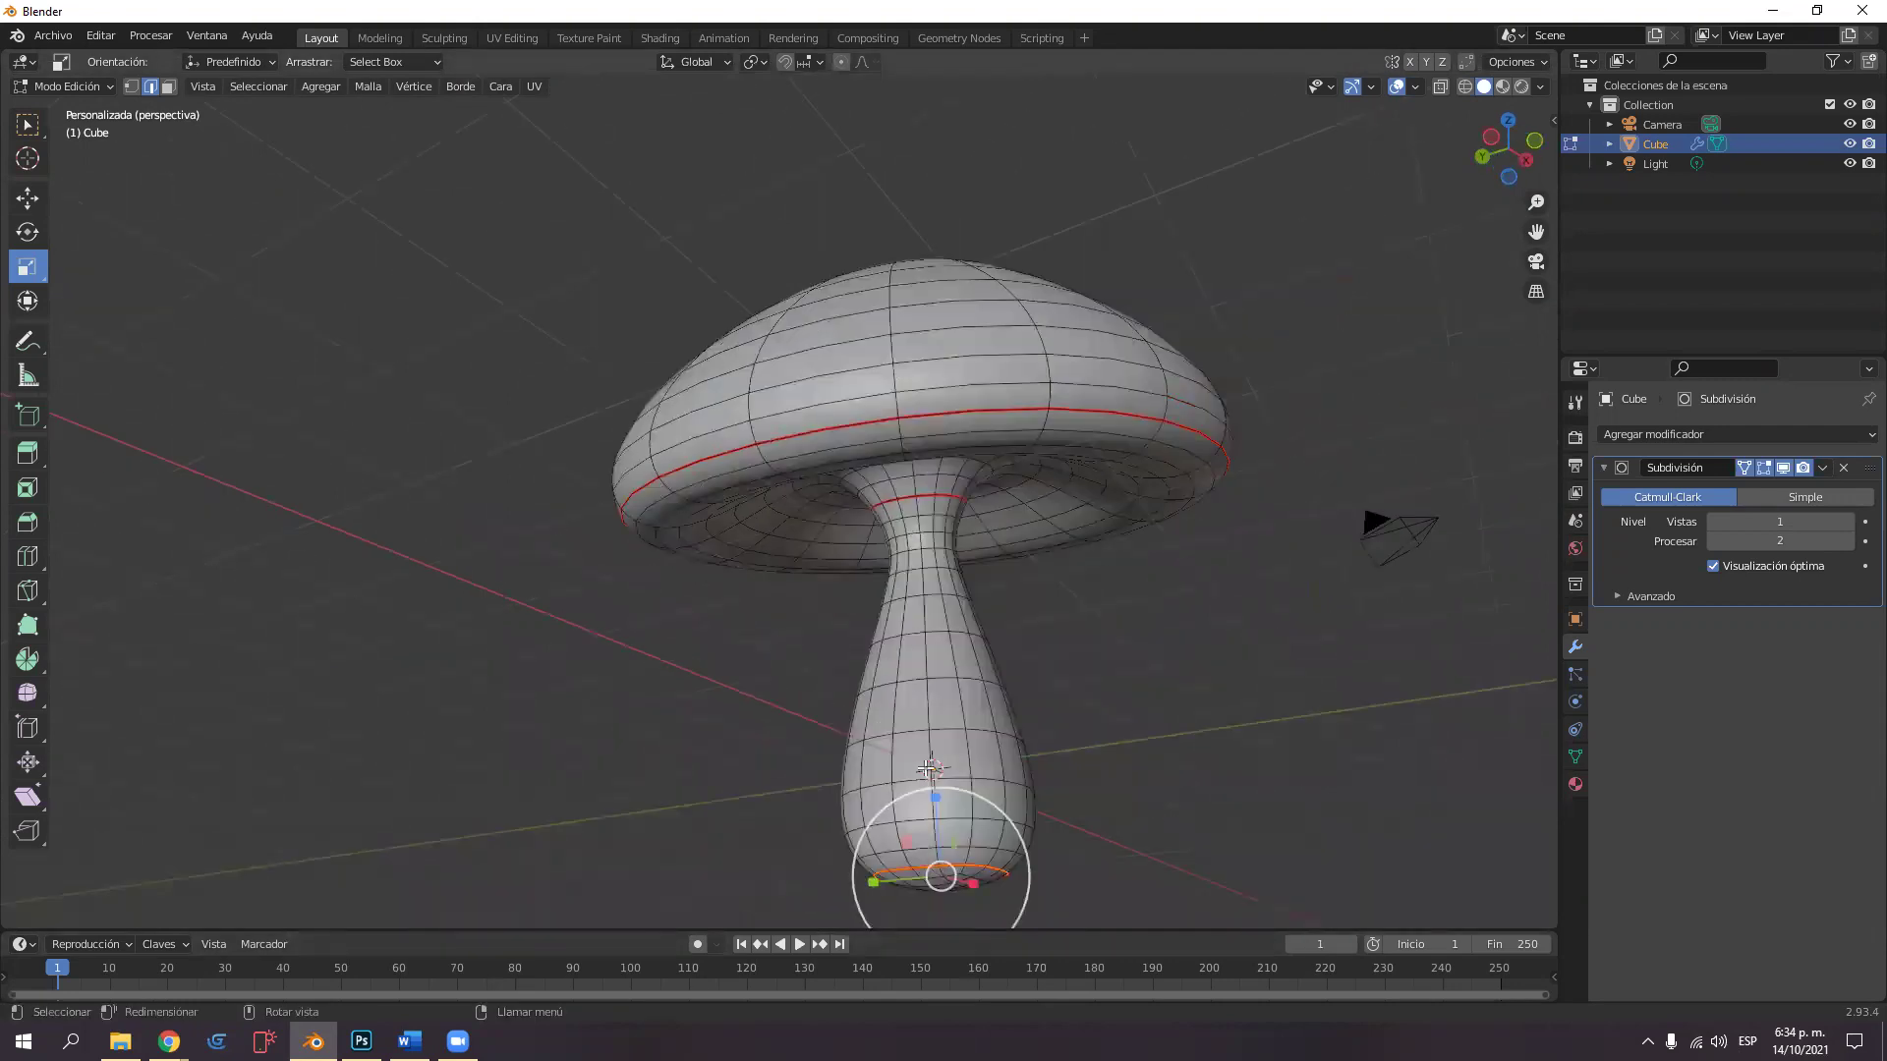
{"action": "left_click", "coordinate": [919, 510], "text": "alt"}
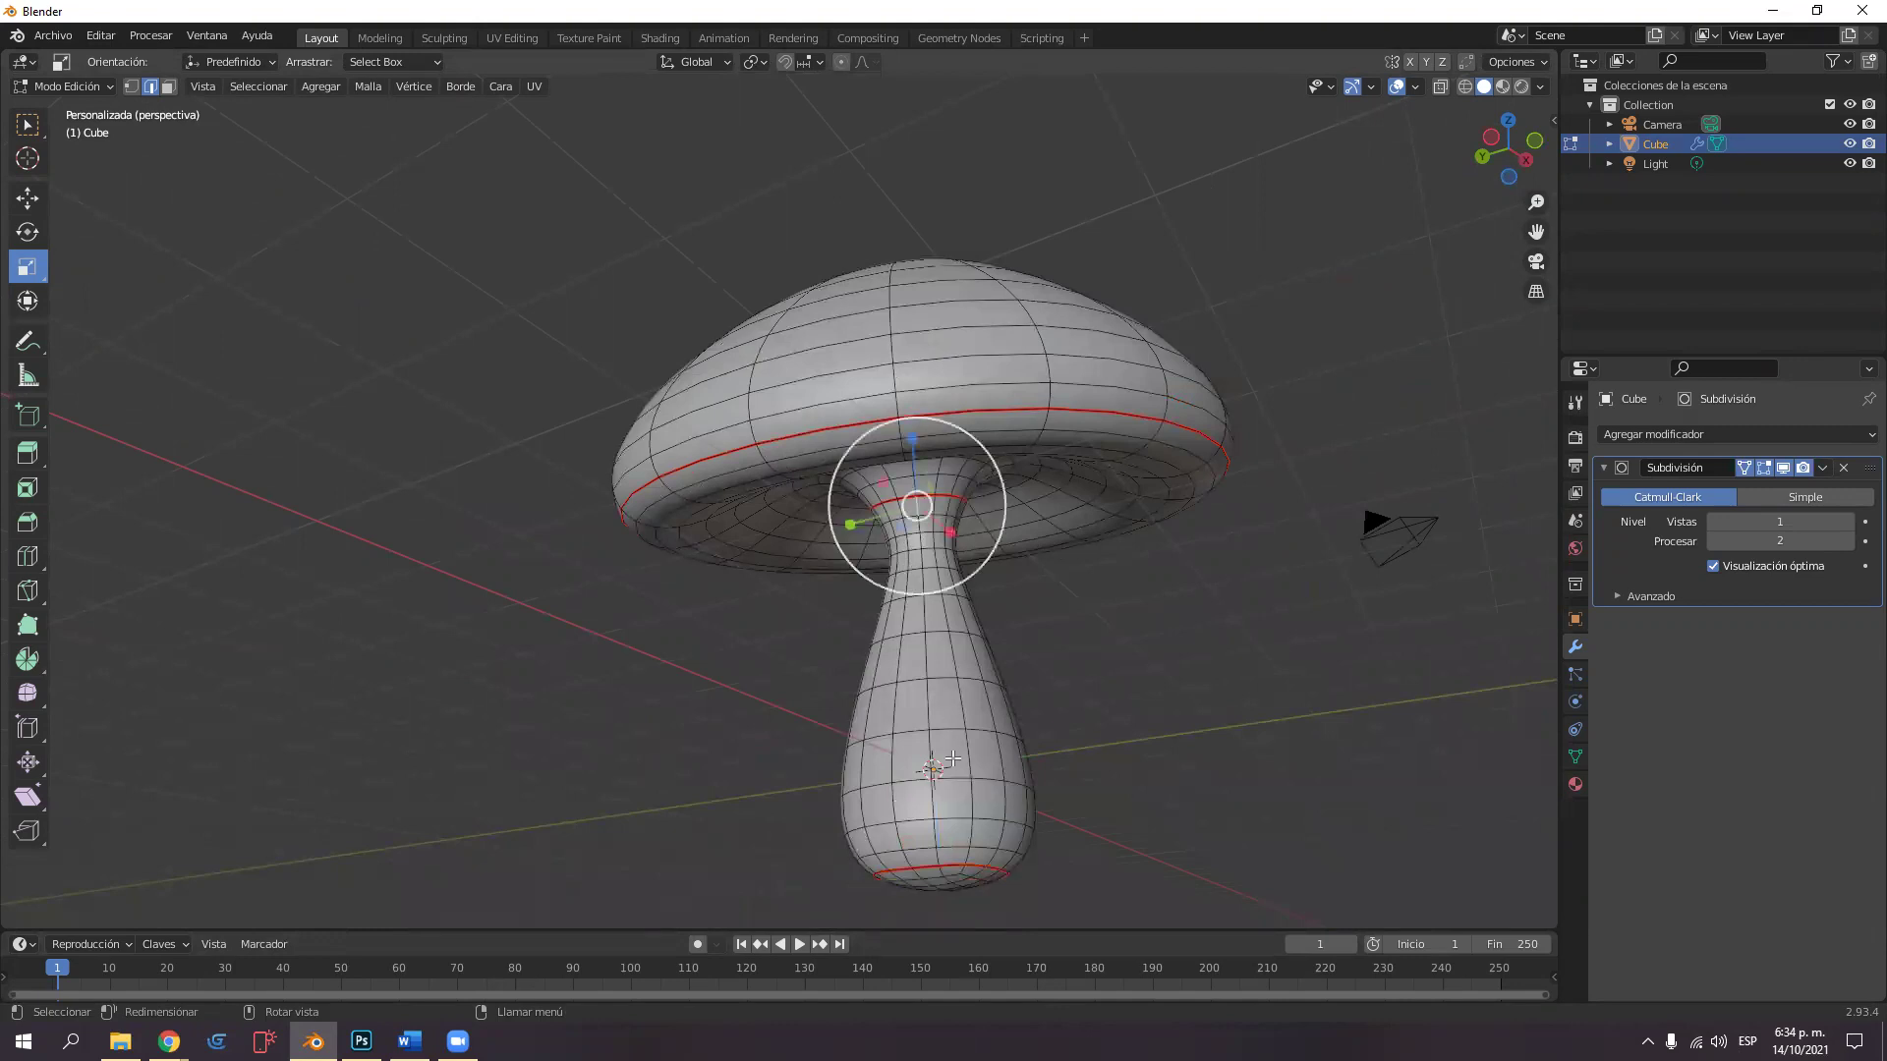
{"action": "left_click", "coordinate": [934, 851], "text": "ctrl"}
{"action": "right_click", "coordinate": [935, 851]}
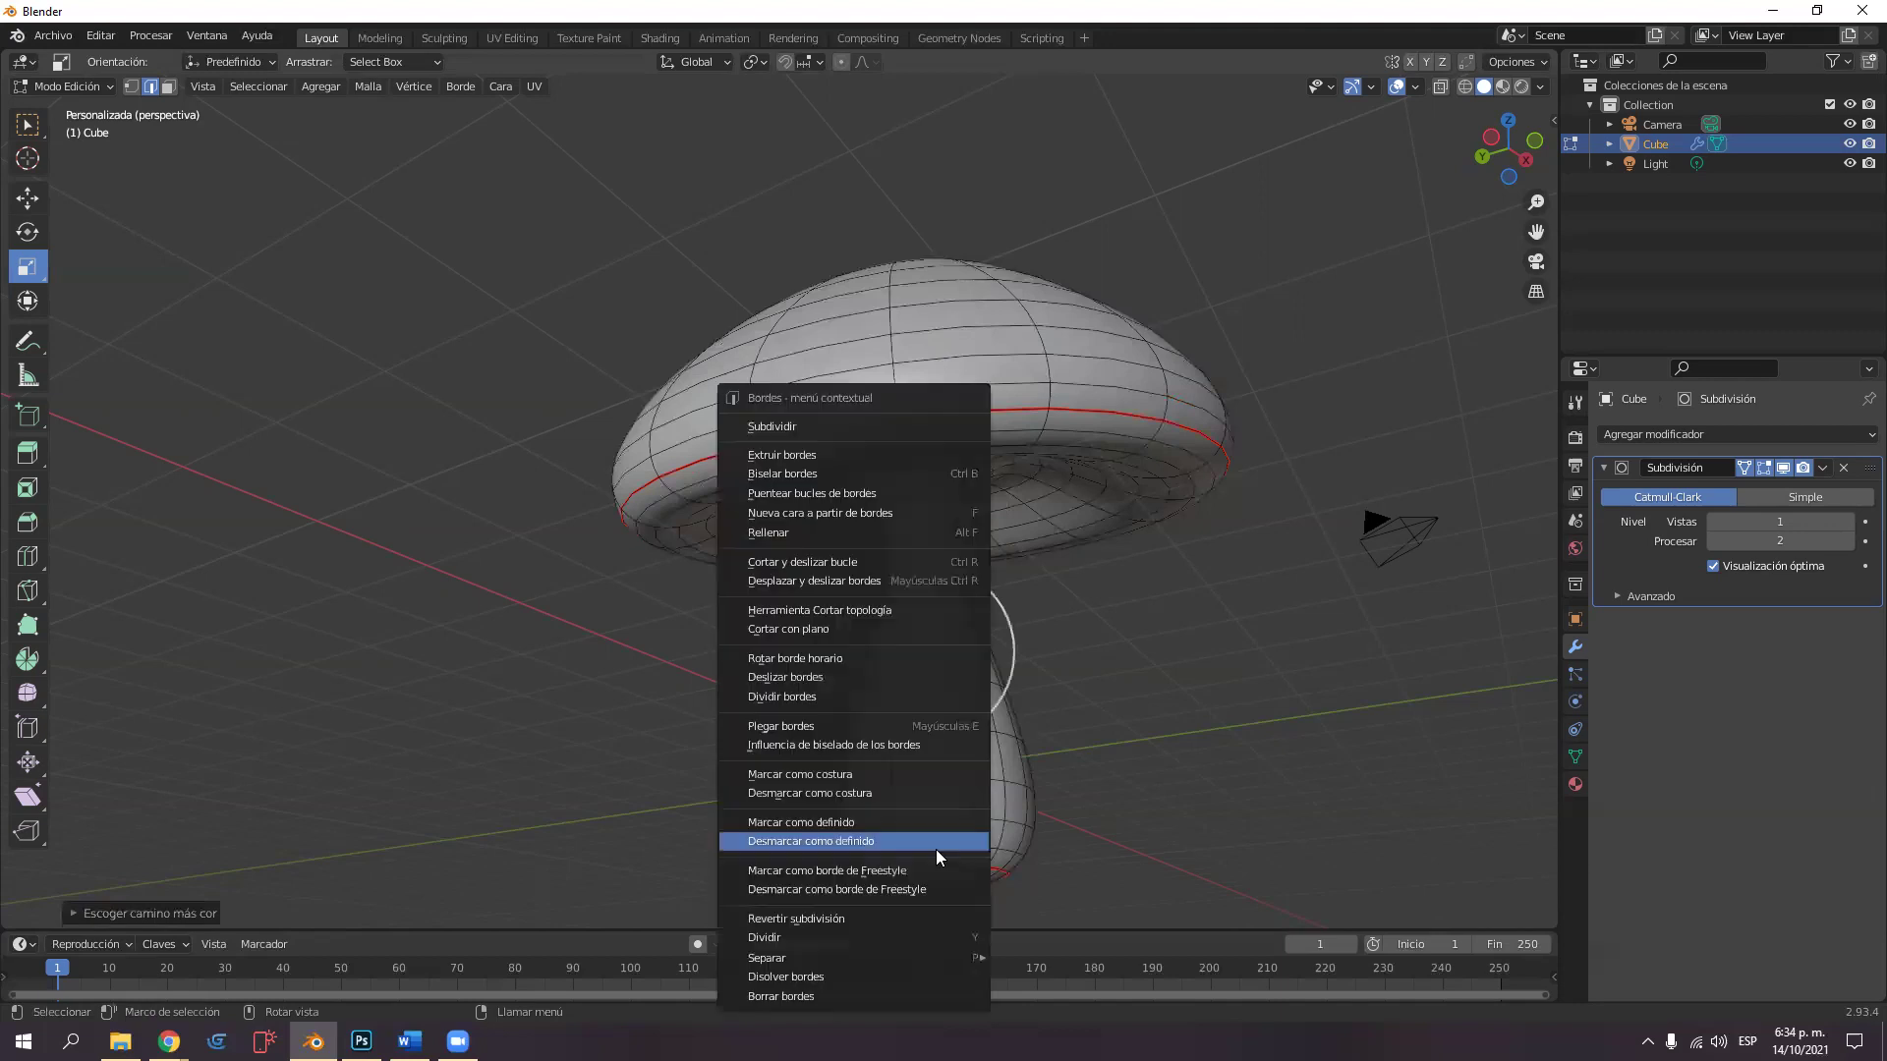
{"action": "left_click", "coordinate": [900, 775]}
Inspect the marked seams on the cap, stem and base from several sides.
{"action": "middle_click_drag", "start_coordinate": [900, 775], "coordinate": [972, 674]}
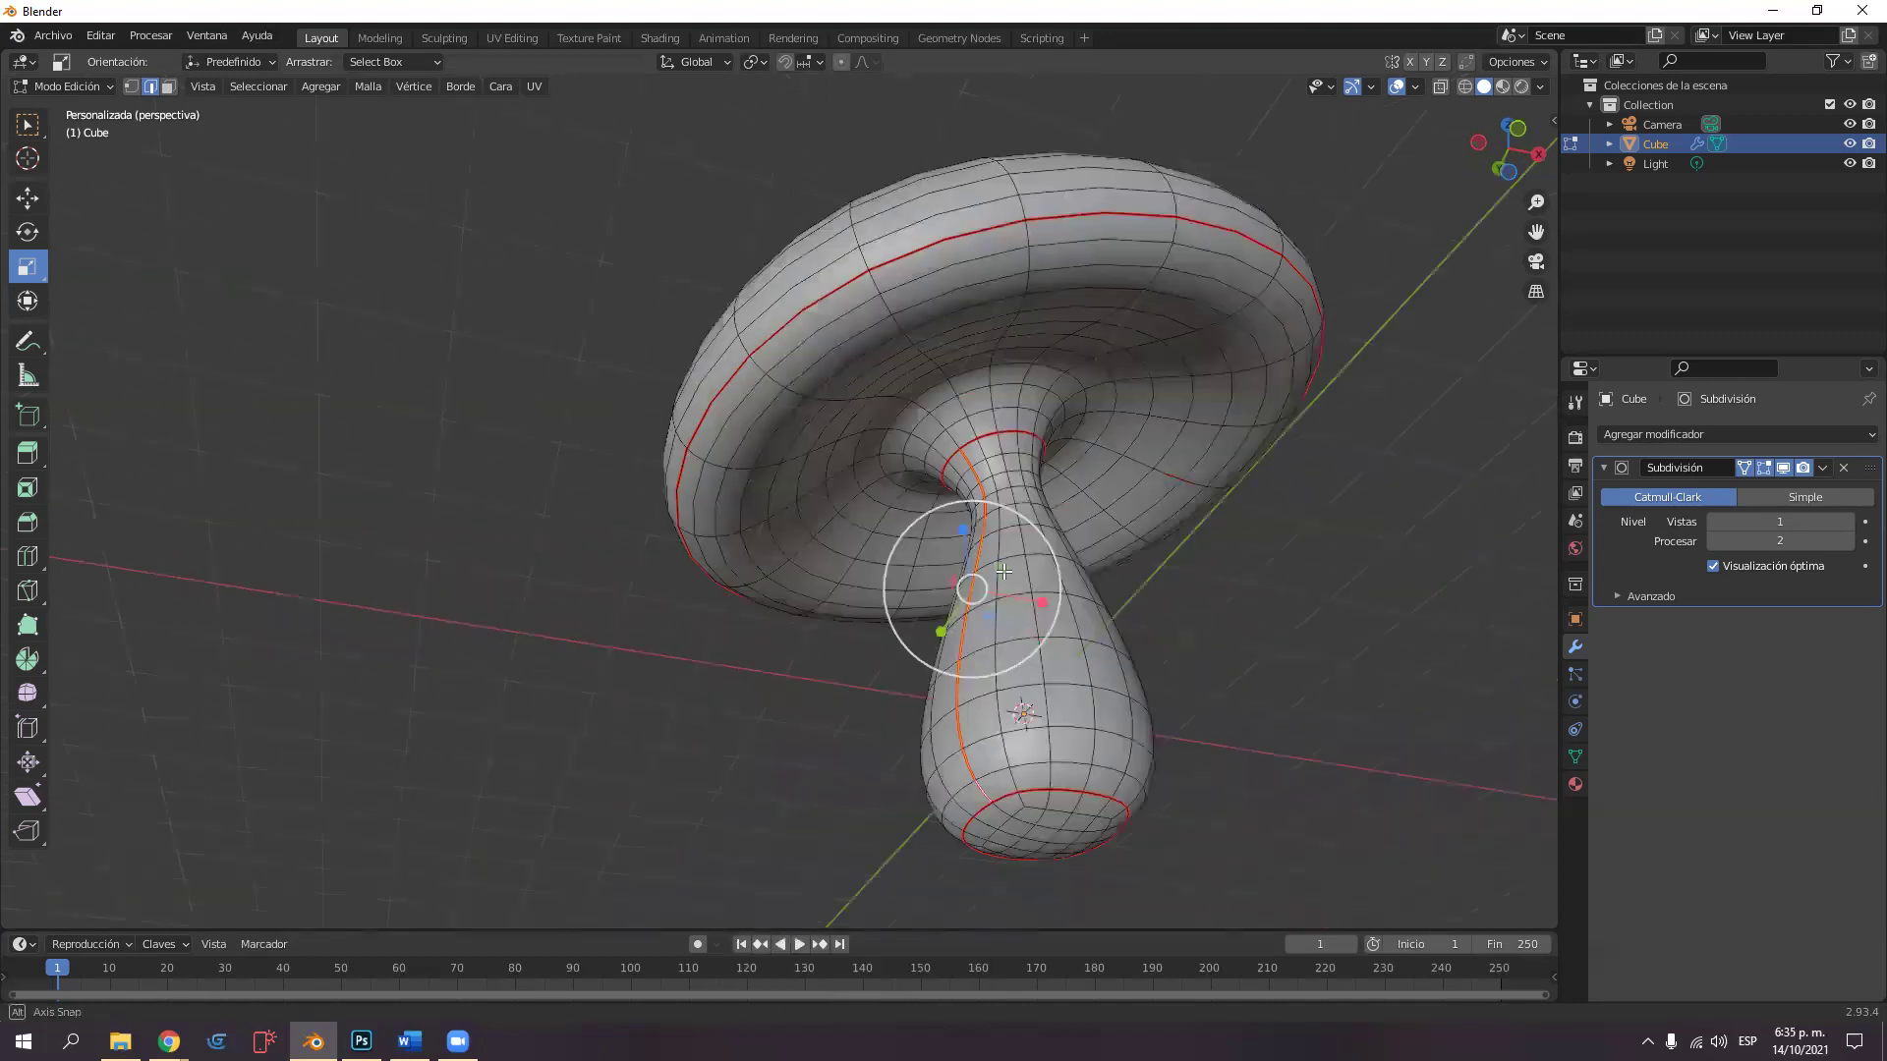
{"action": "middle_click_drag", "start_coordinate": [1003, 571], "coordinate": [914, 646]}
{"action": "middle_click_drag", "start_coordinate": [704, 796], "coordinate": [776, 855]}
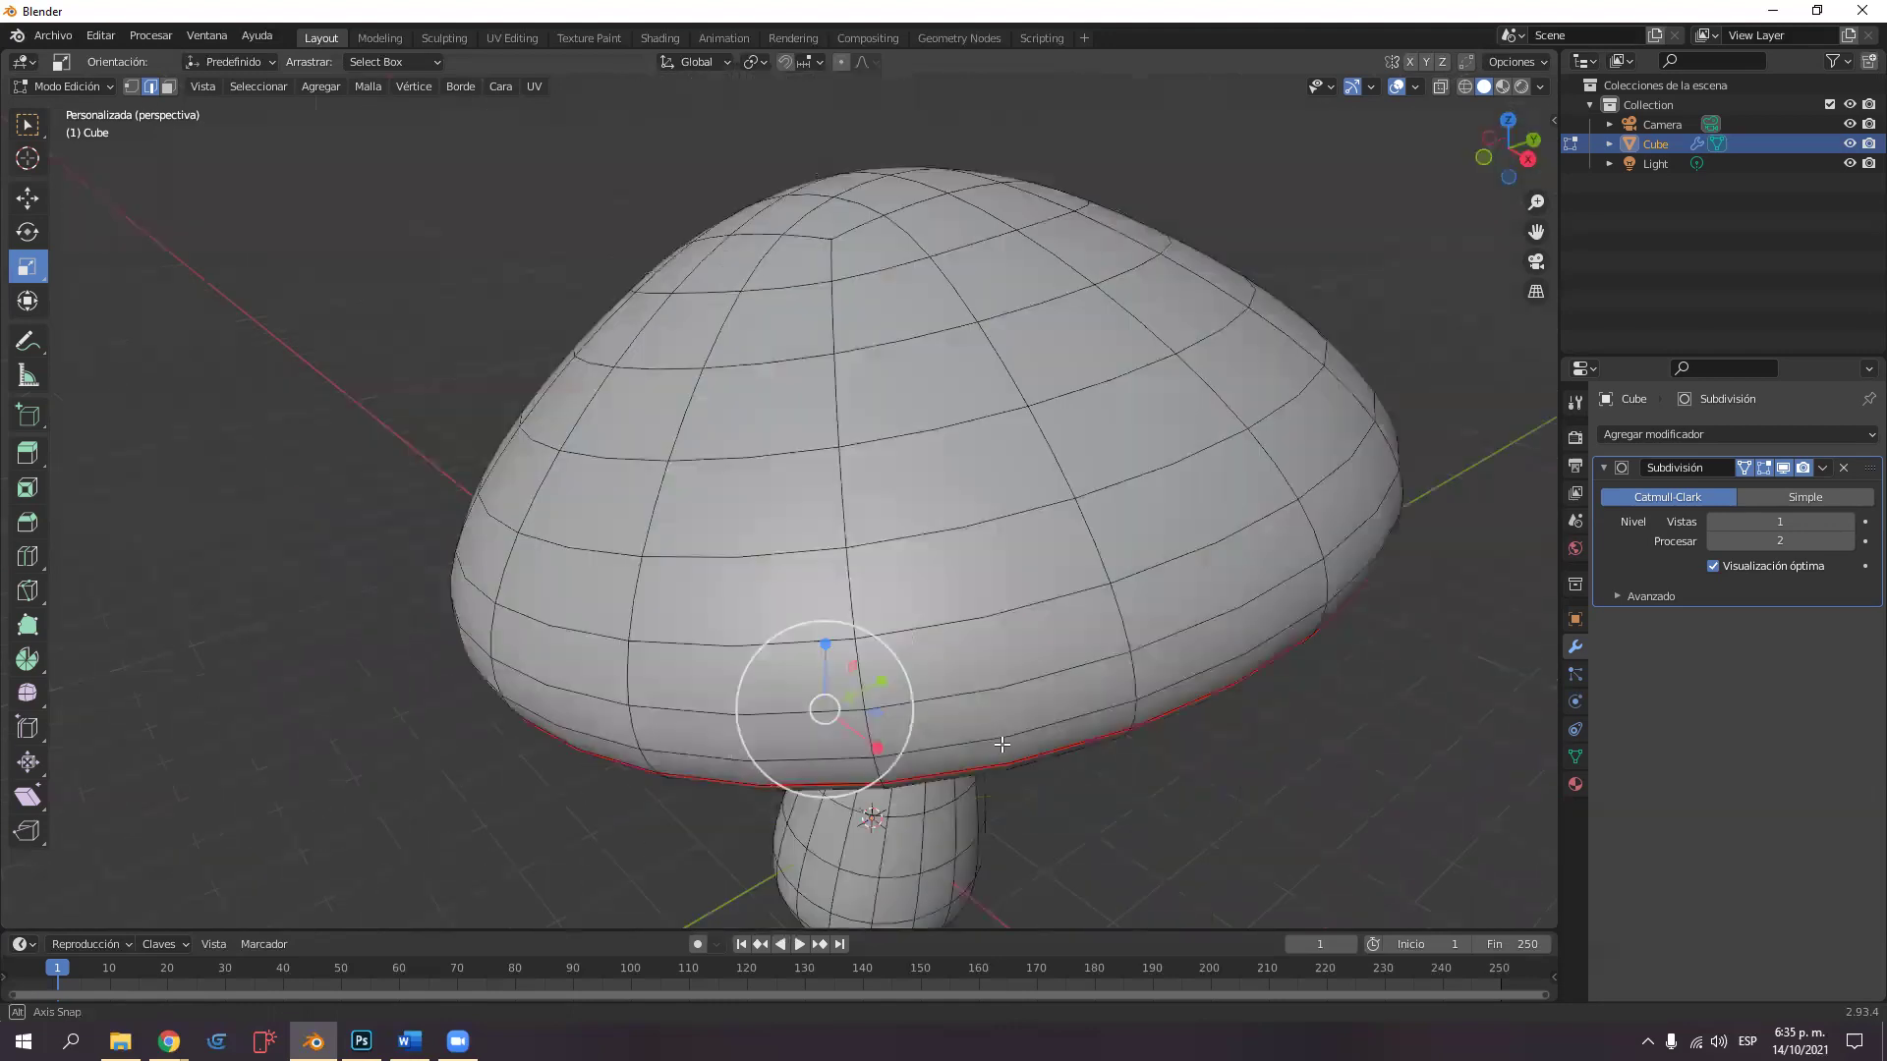
{"action": "middle_click_drag", "start_coordinate": [1131, 650], "coordinate": [1126, 634]}
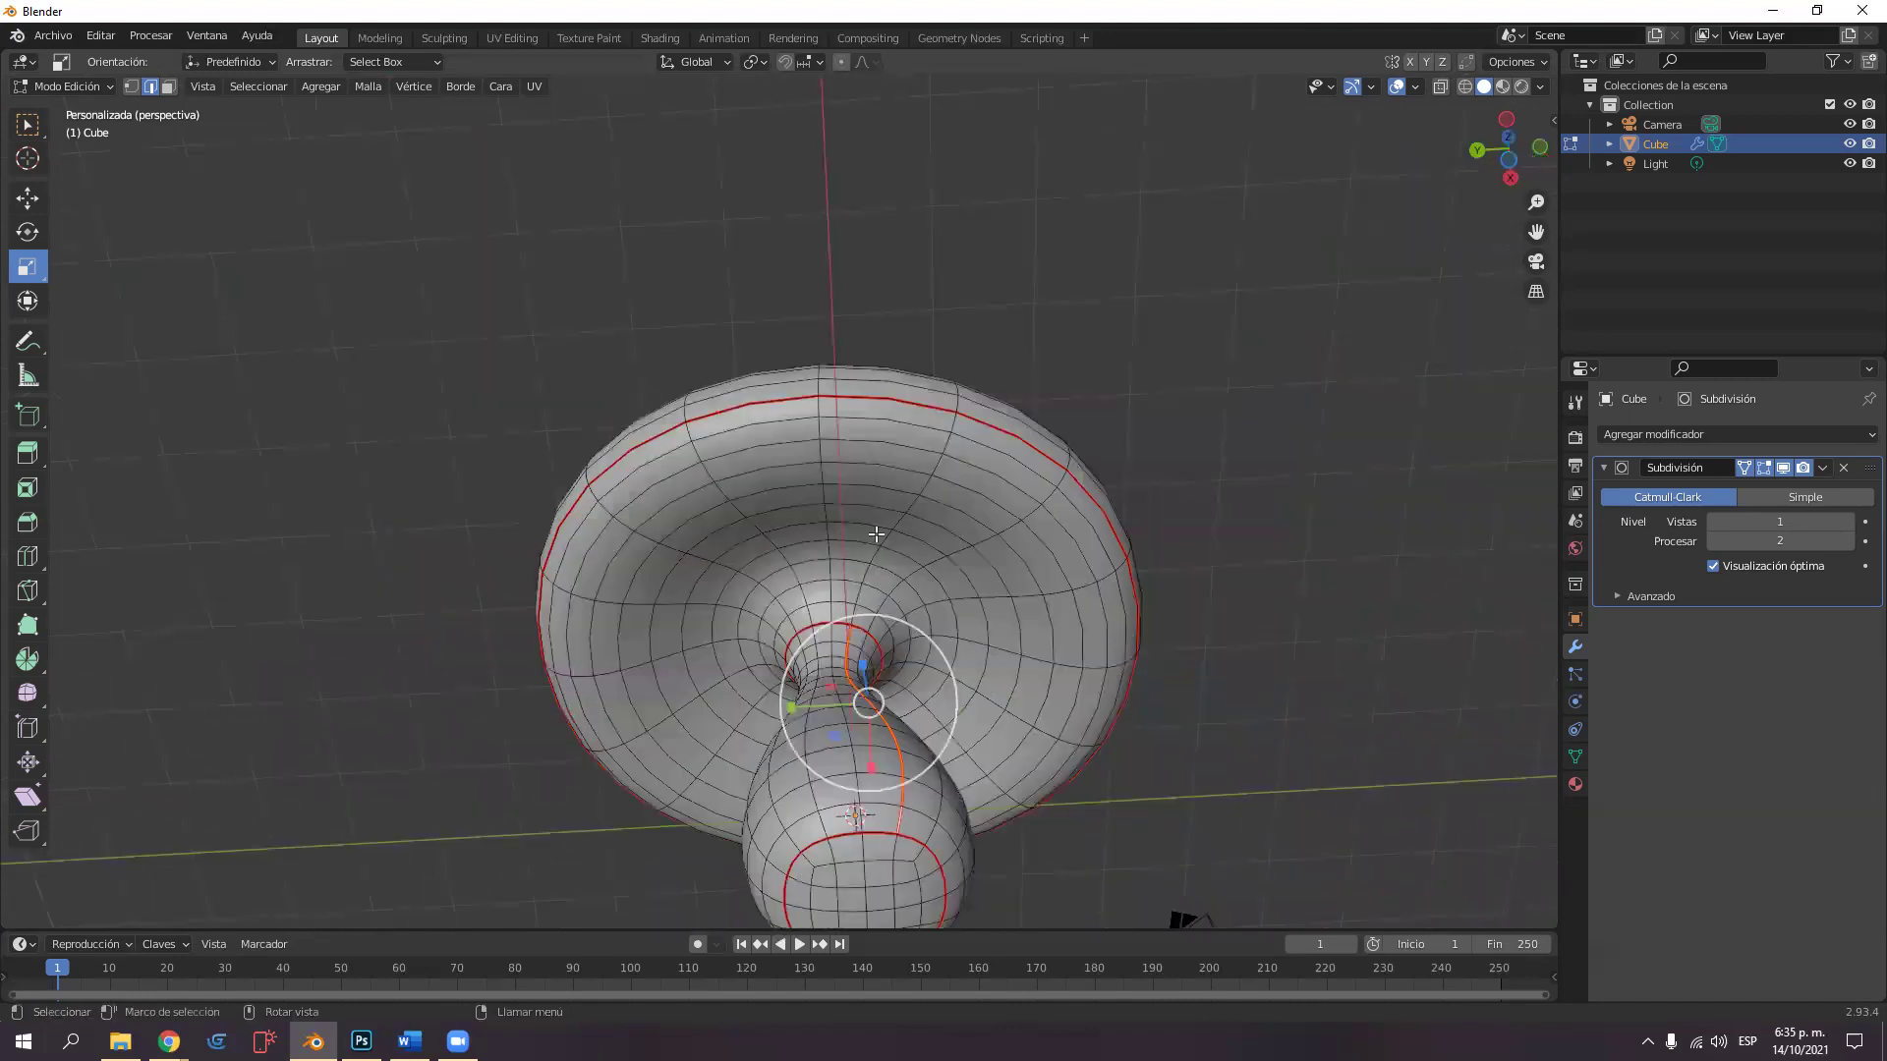
{"action": "middle_click_drag", "start_coordinate": [952, 421], "coordinate": [926, 609]}
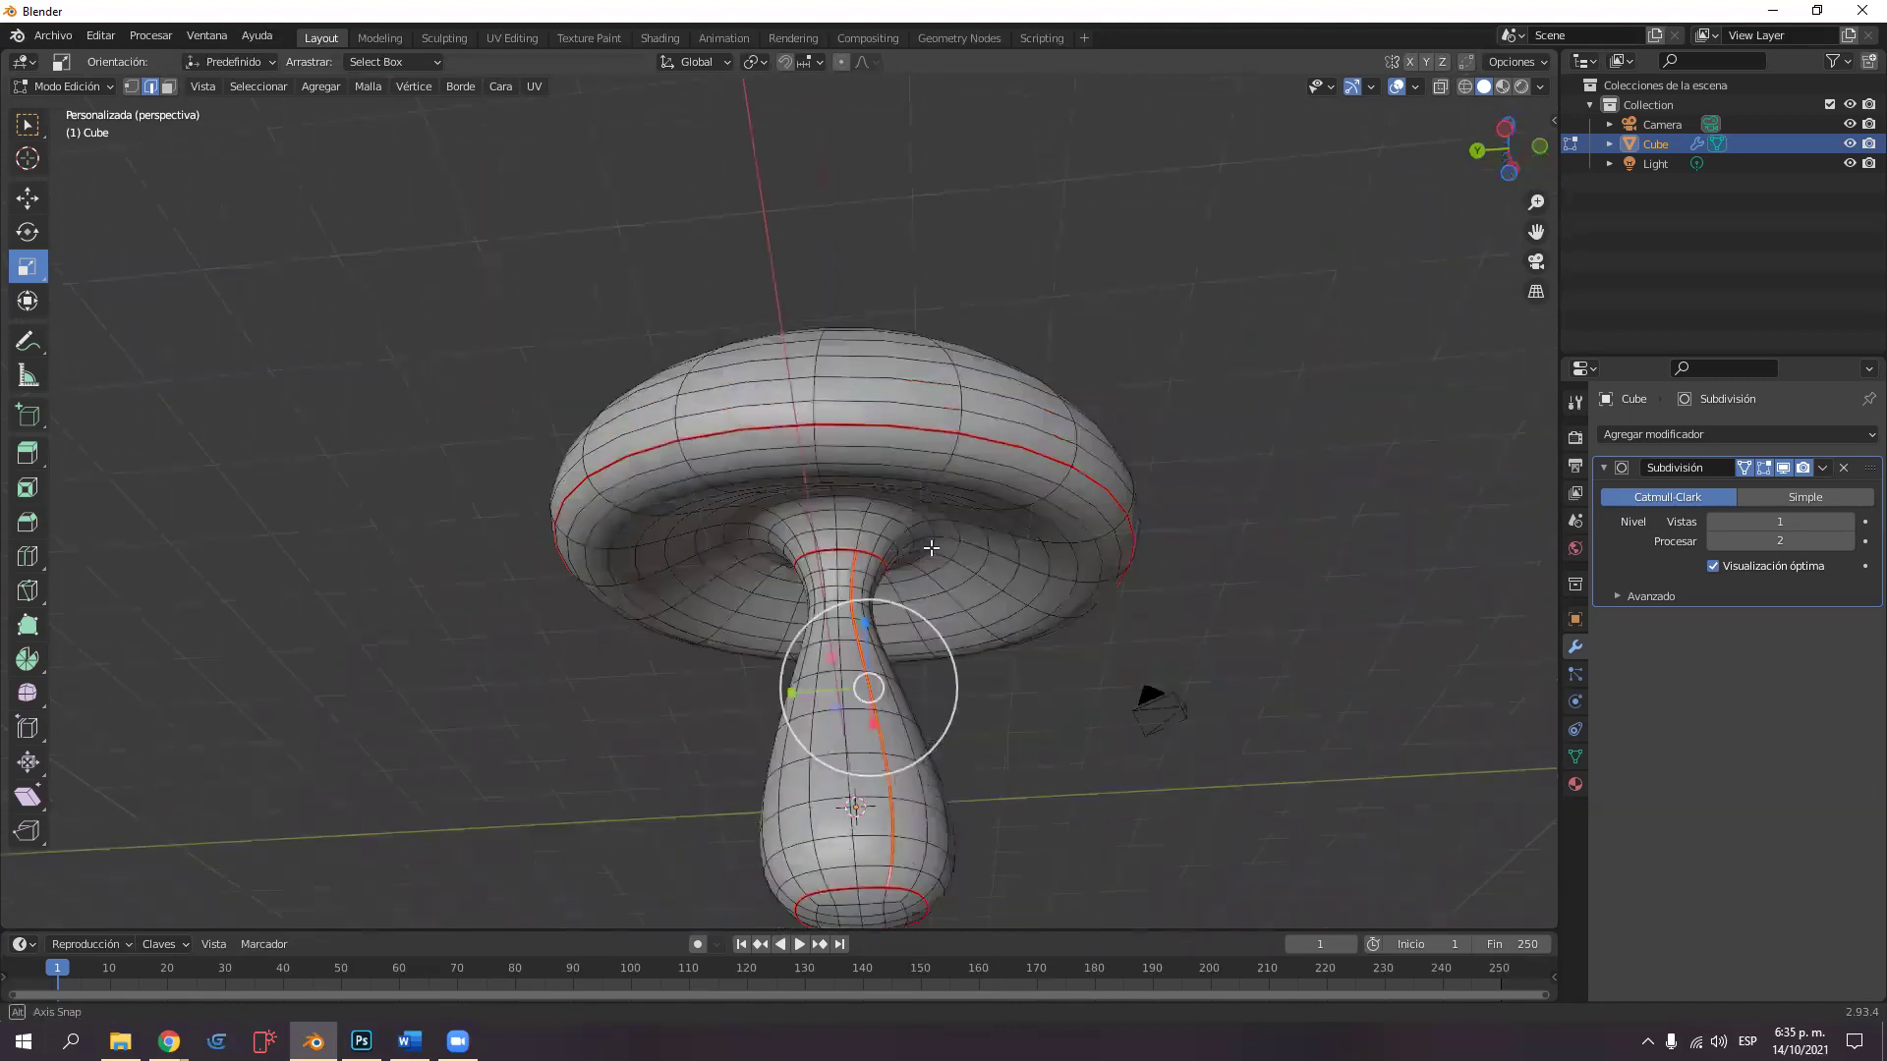
{"action": "middle_click_drag", "start_coordinate": [920, 530], "coordinate": [951, 544]}
{"action": "scroll", "coordinate": [973, 539], "scroll_direction": "down", "scroll_amount": 2}
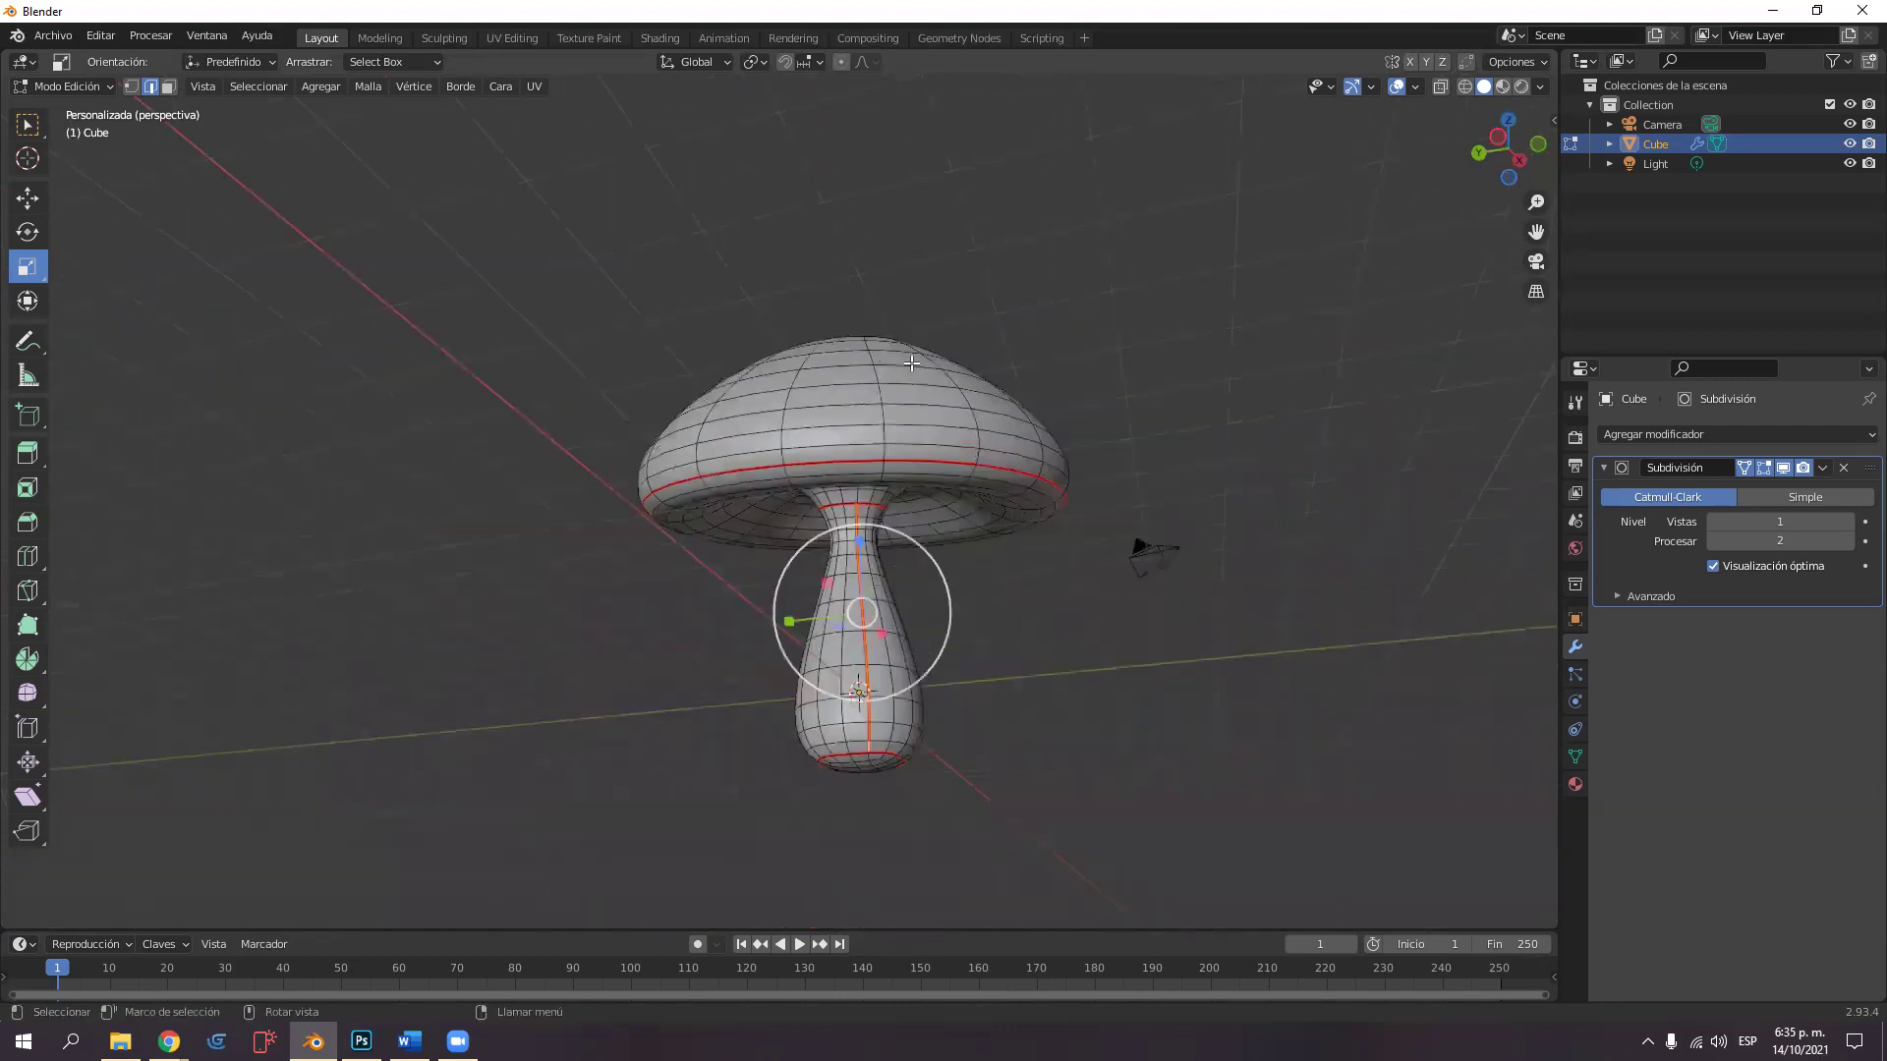
Return to the UV Editing workspace, select the entire mushroom mesh and unwrap it along the marked seams.
{"action": "left_click", "coordinate": [512, 37]}
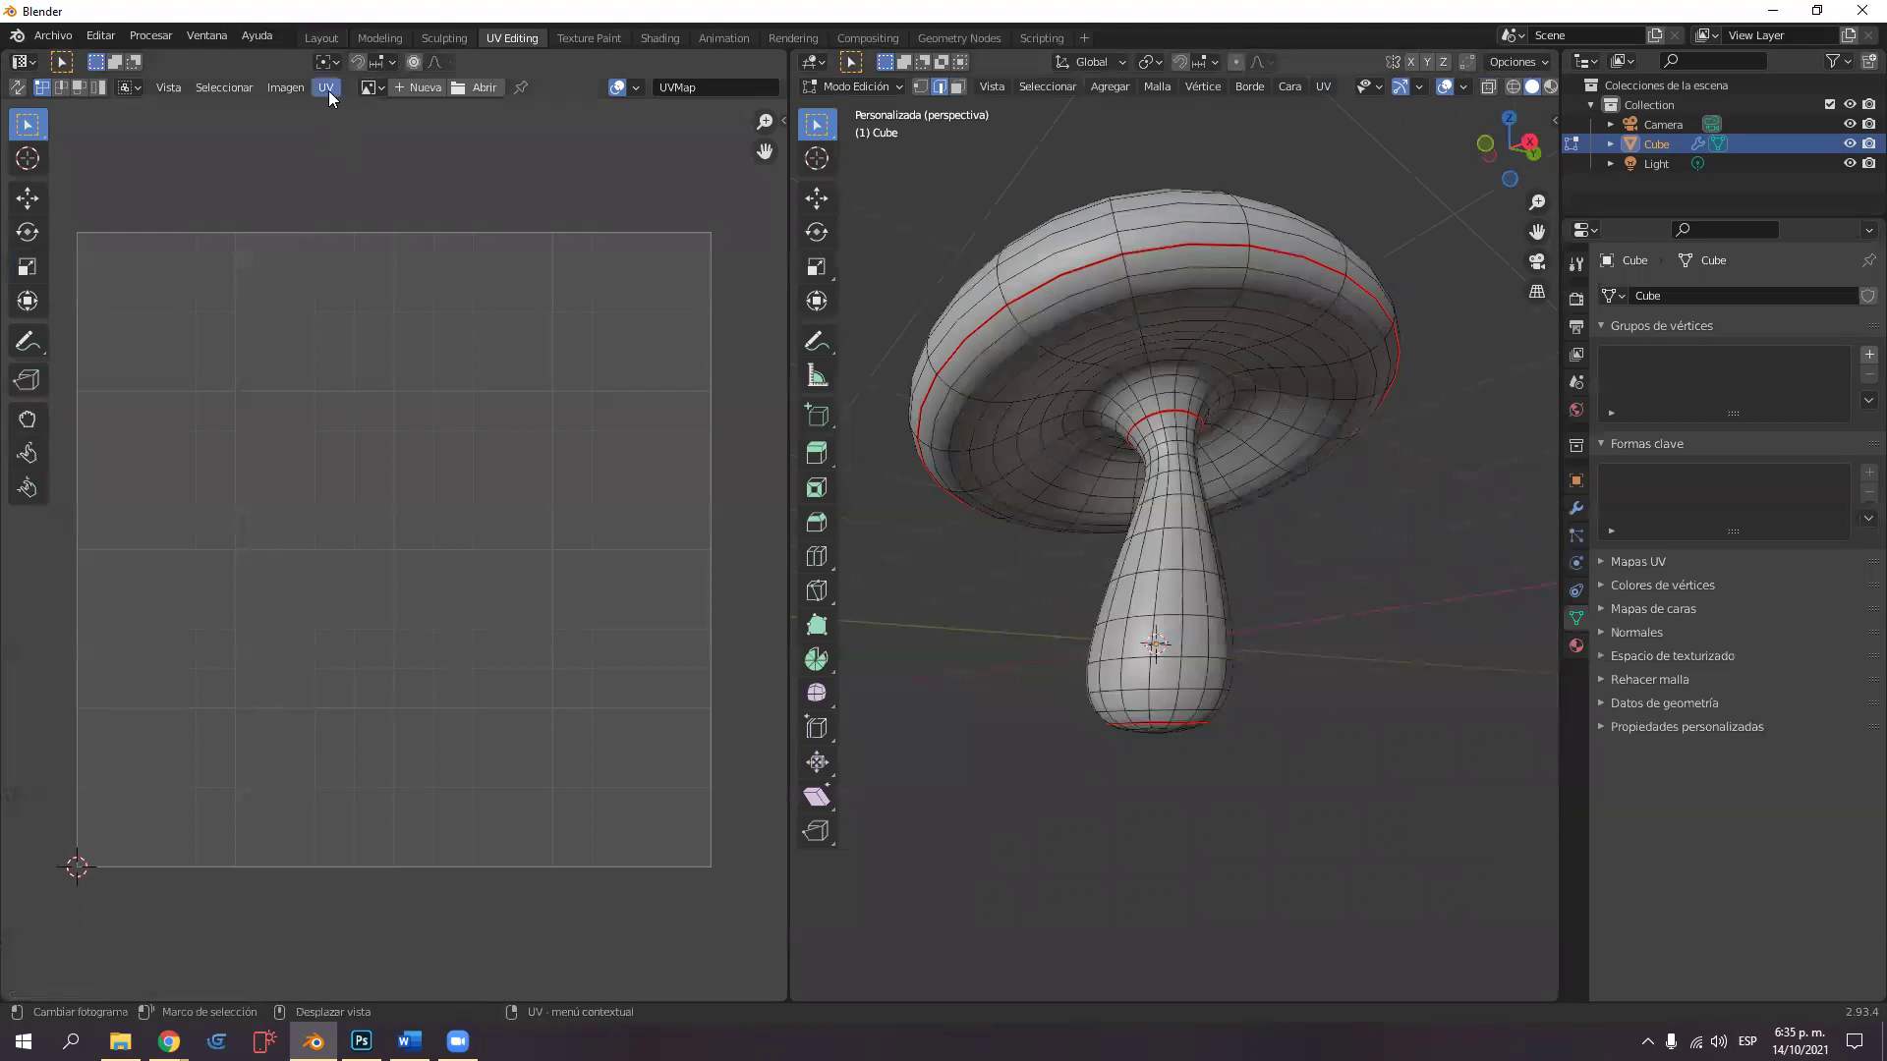
{"action": "key", "text": "a"}
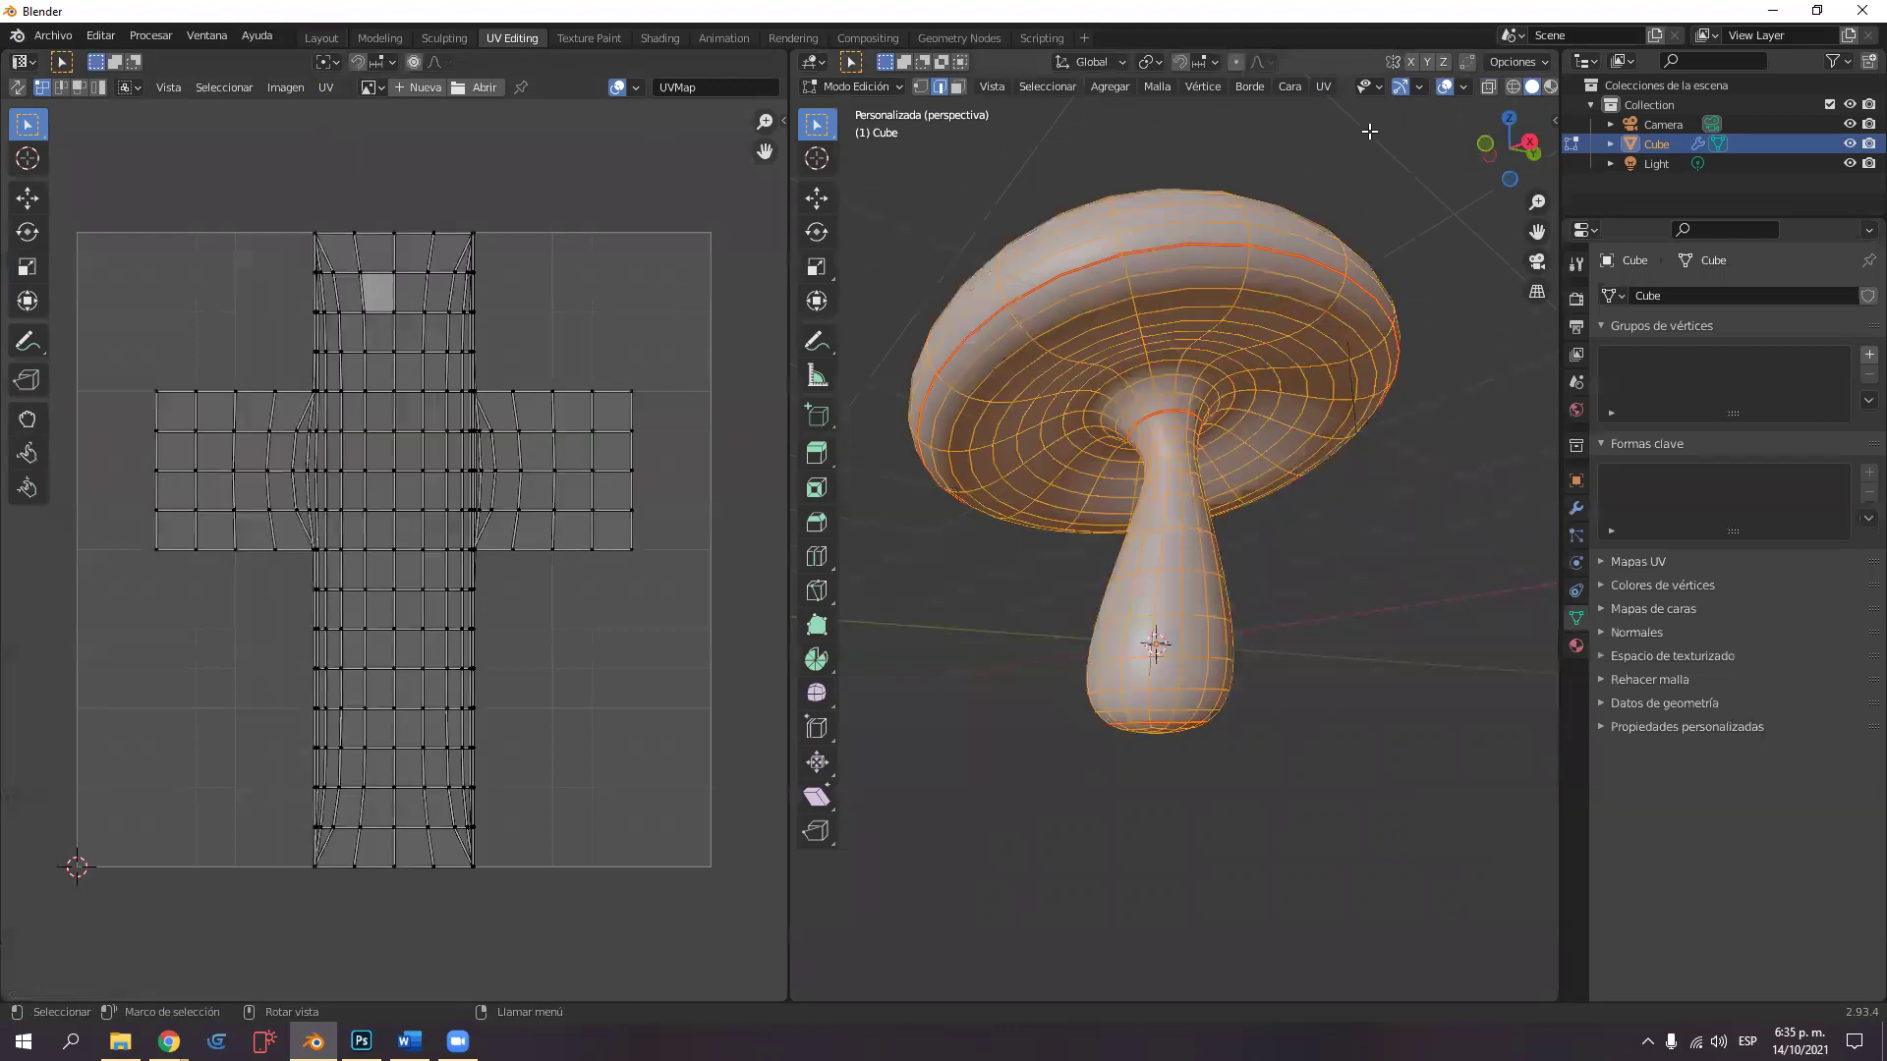
{"action": "left_click", "coordinate": [1324, 86]}
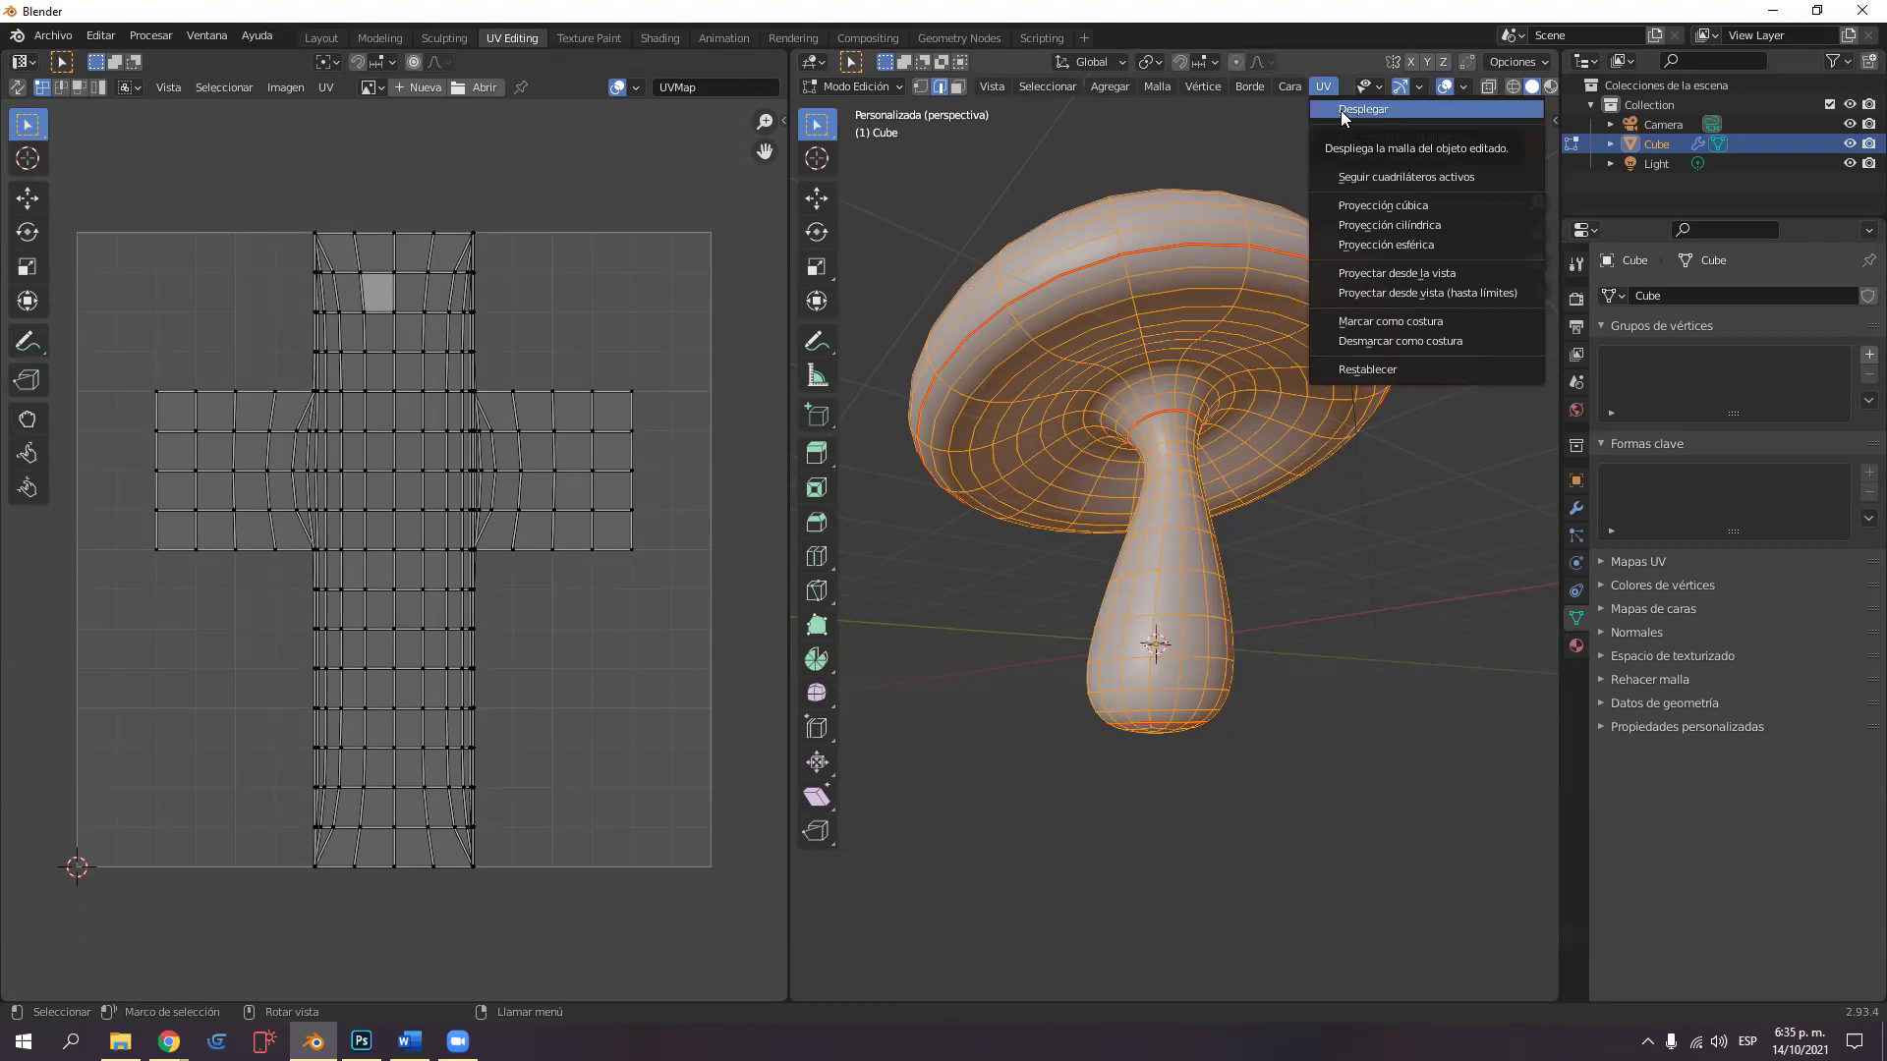
{"action": "left_click", "coordinate": [1340, 110]}
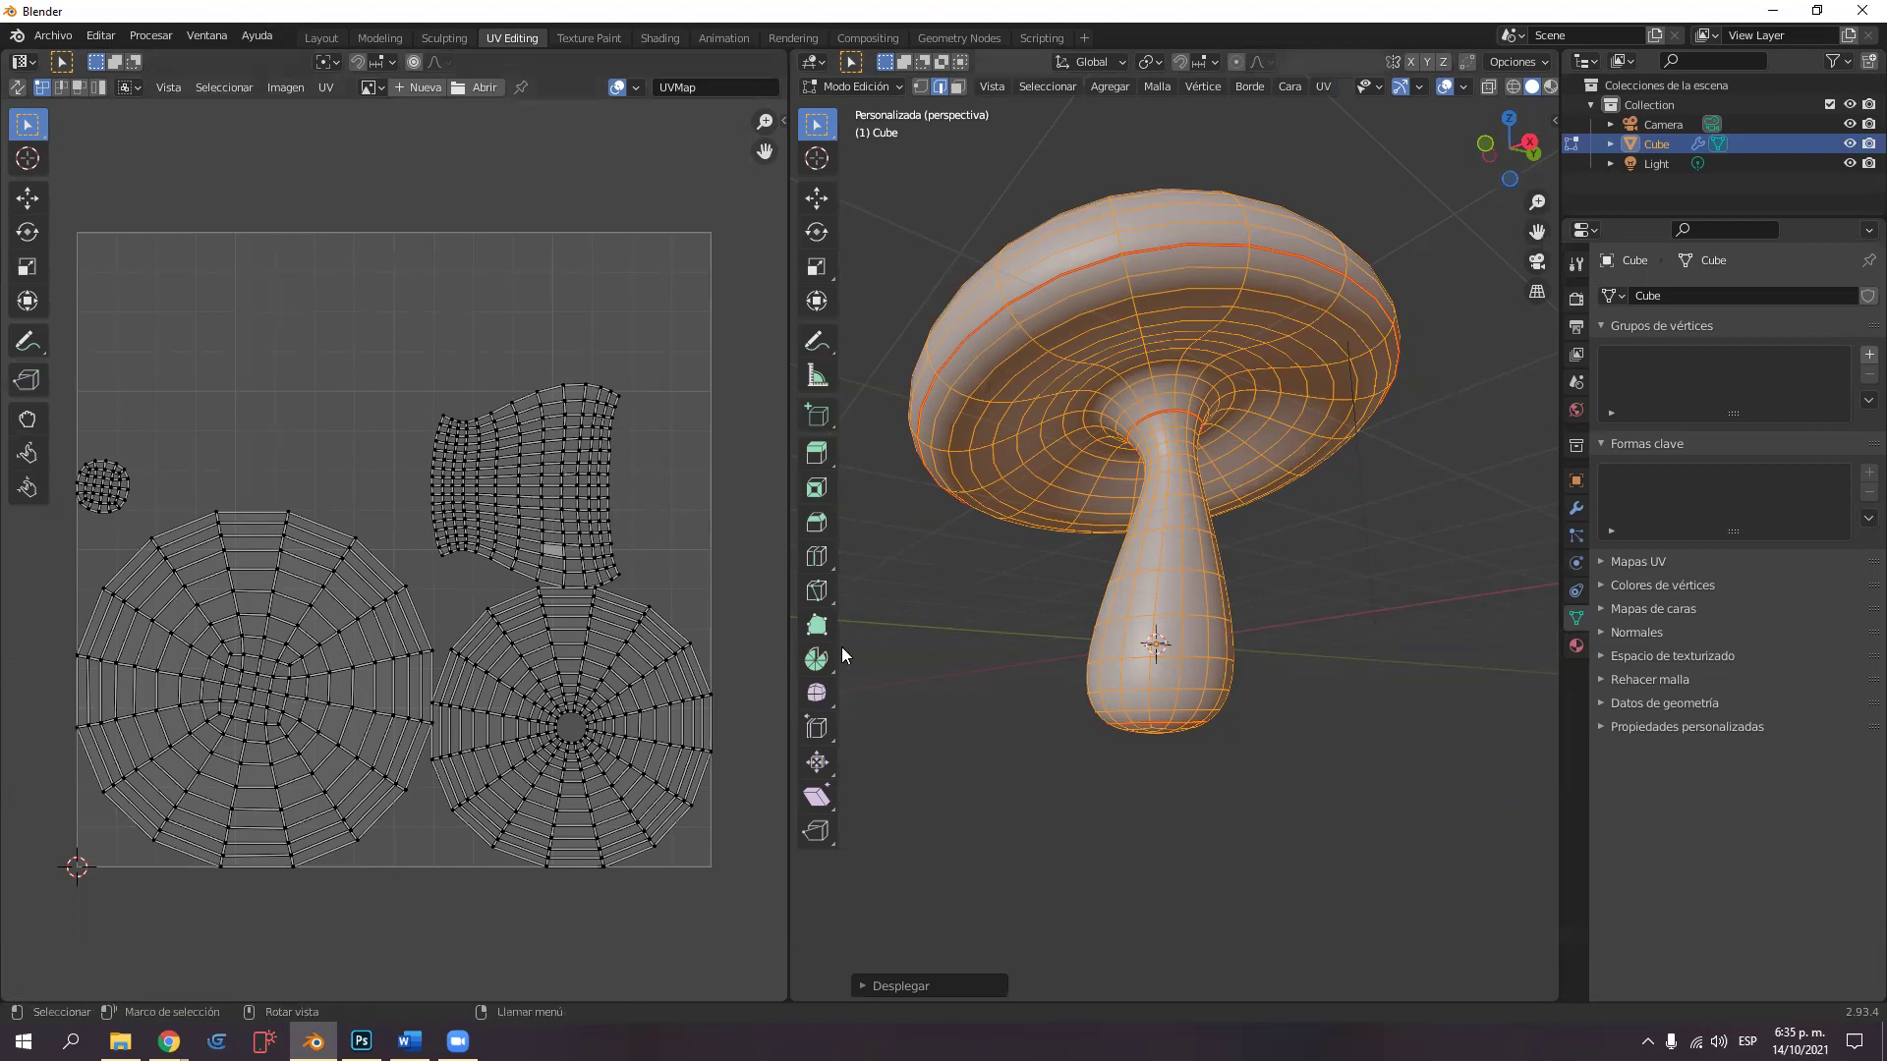
Fit the unwrapped islands in view and widen the UV editor so the whole UV layout shows.
{"action": "scroll", "coordinate": [692, 556], "scroll_direction": "up", "scroll_amount": 1}
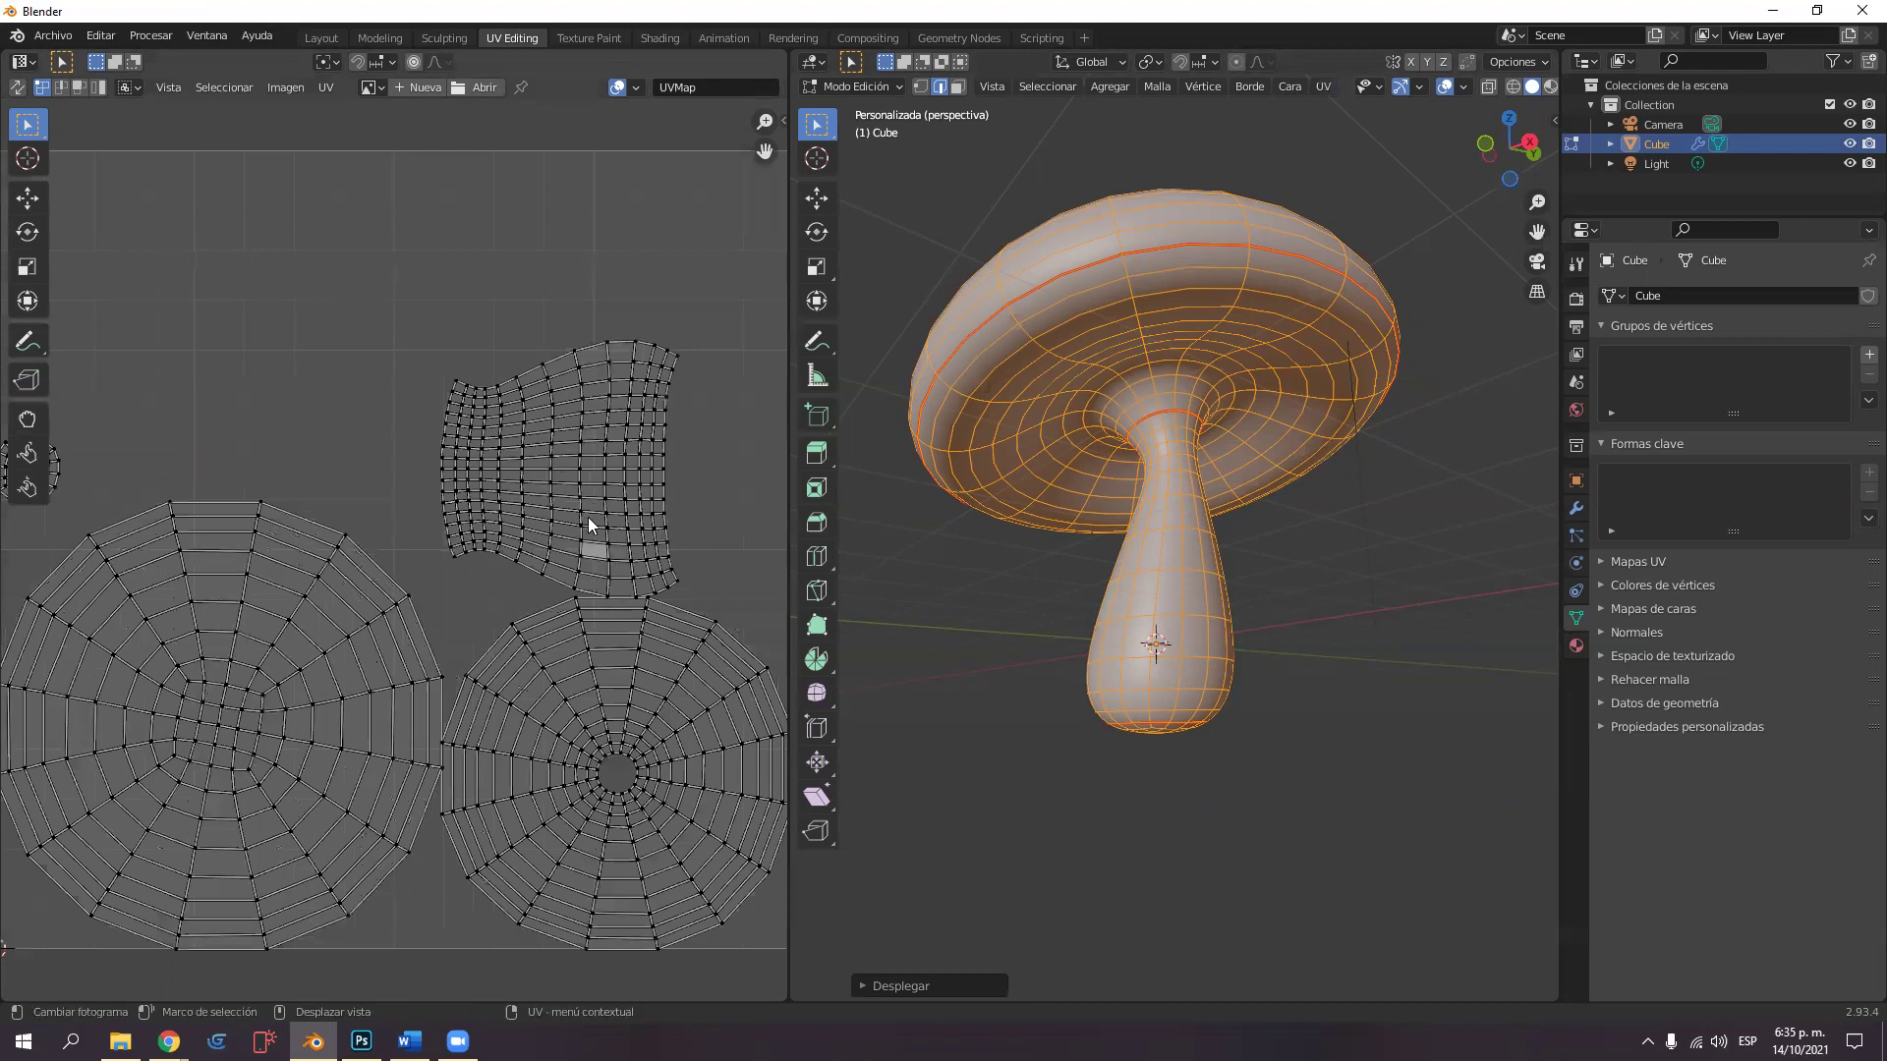
{"action": "scroll", "coordinate": [478, 477], "scroll_direction": "down", "scroll_amount": 2}
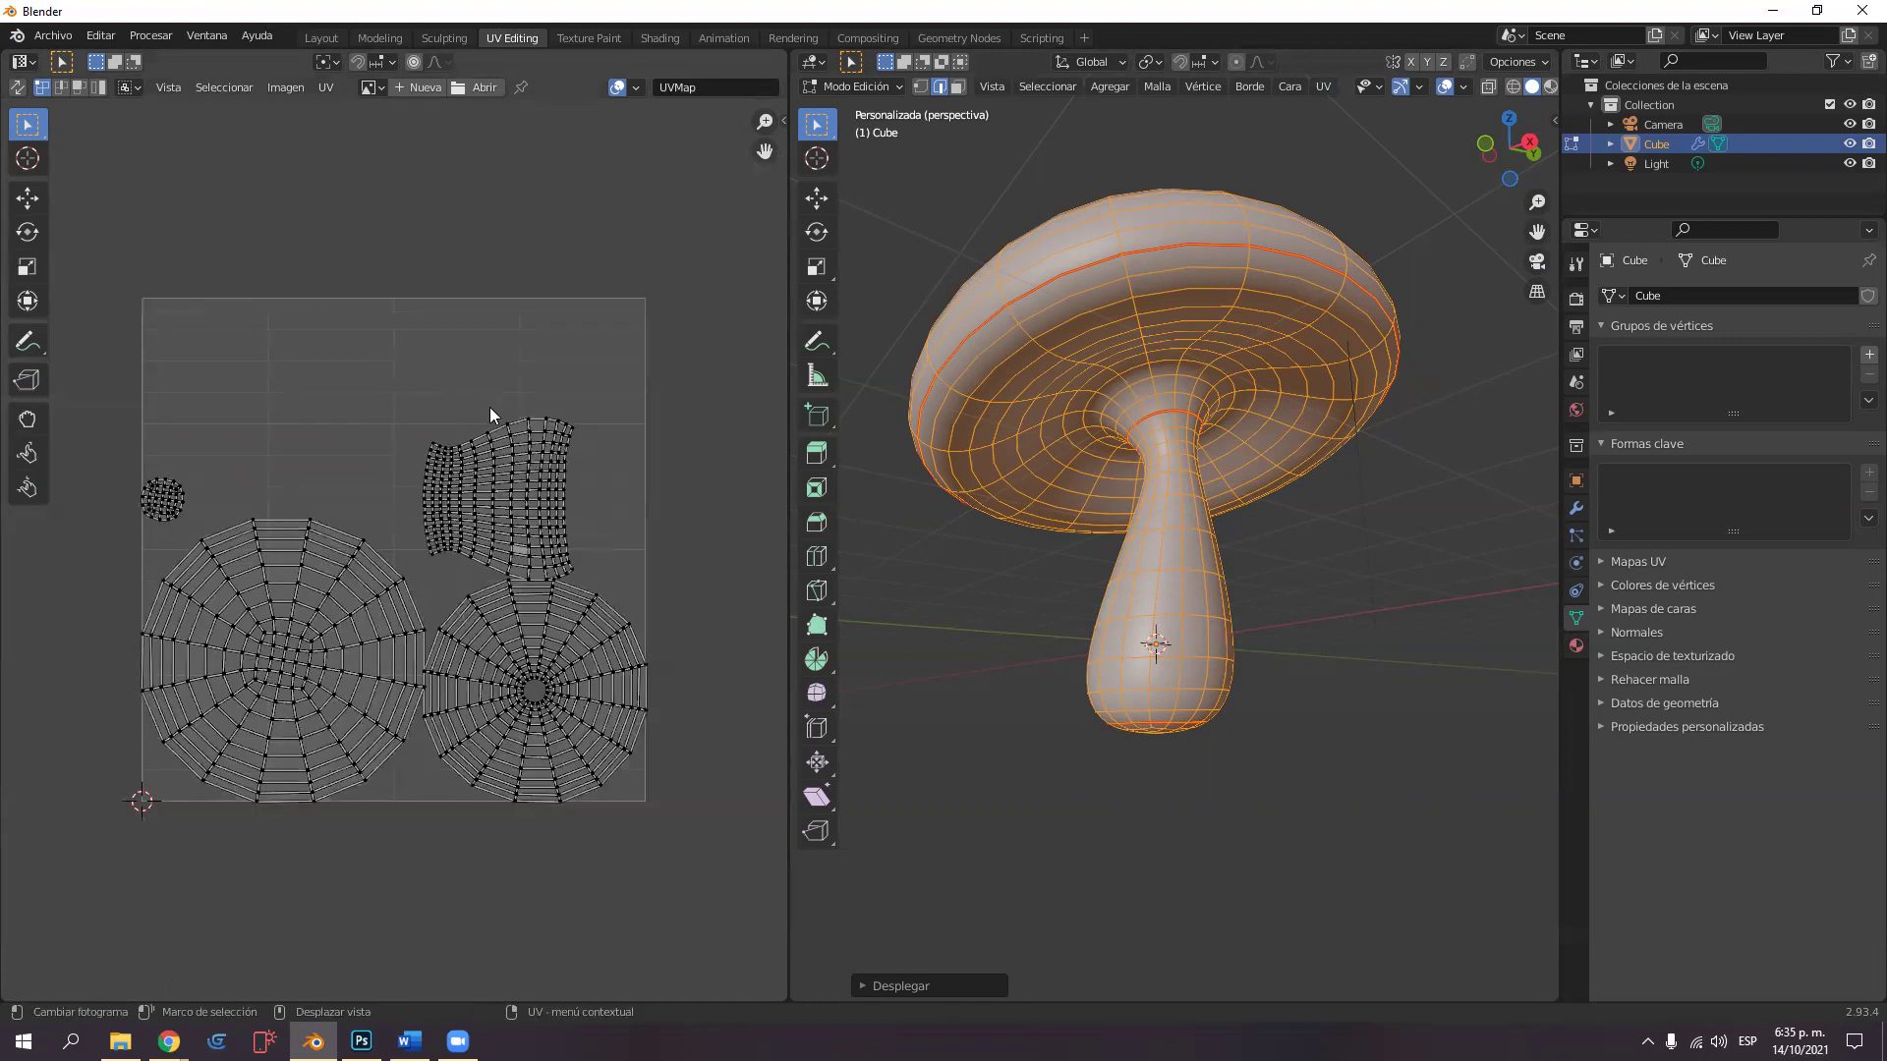
{"action": "scroll", "coordinate": [489, 406], "scroll_direction": "up", "scroll_amount": 2}
{"action": "left_click_drag", "start_coordinate": [791, 476], "coordinate": [933, 481]}
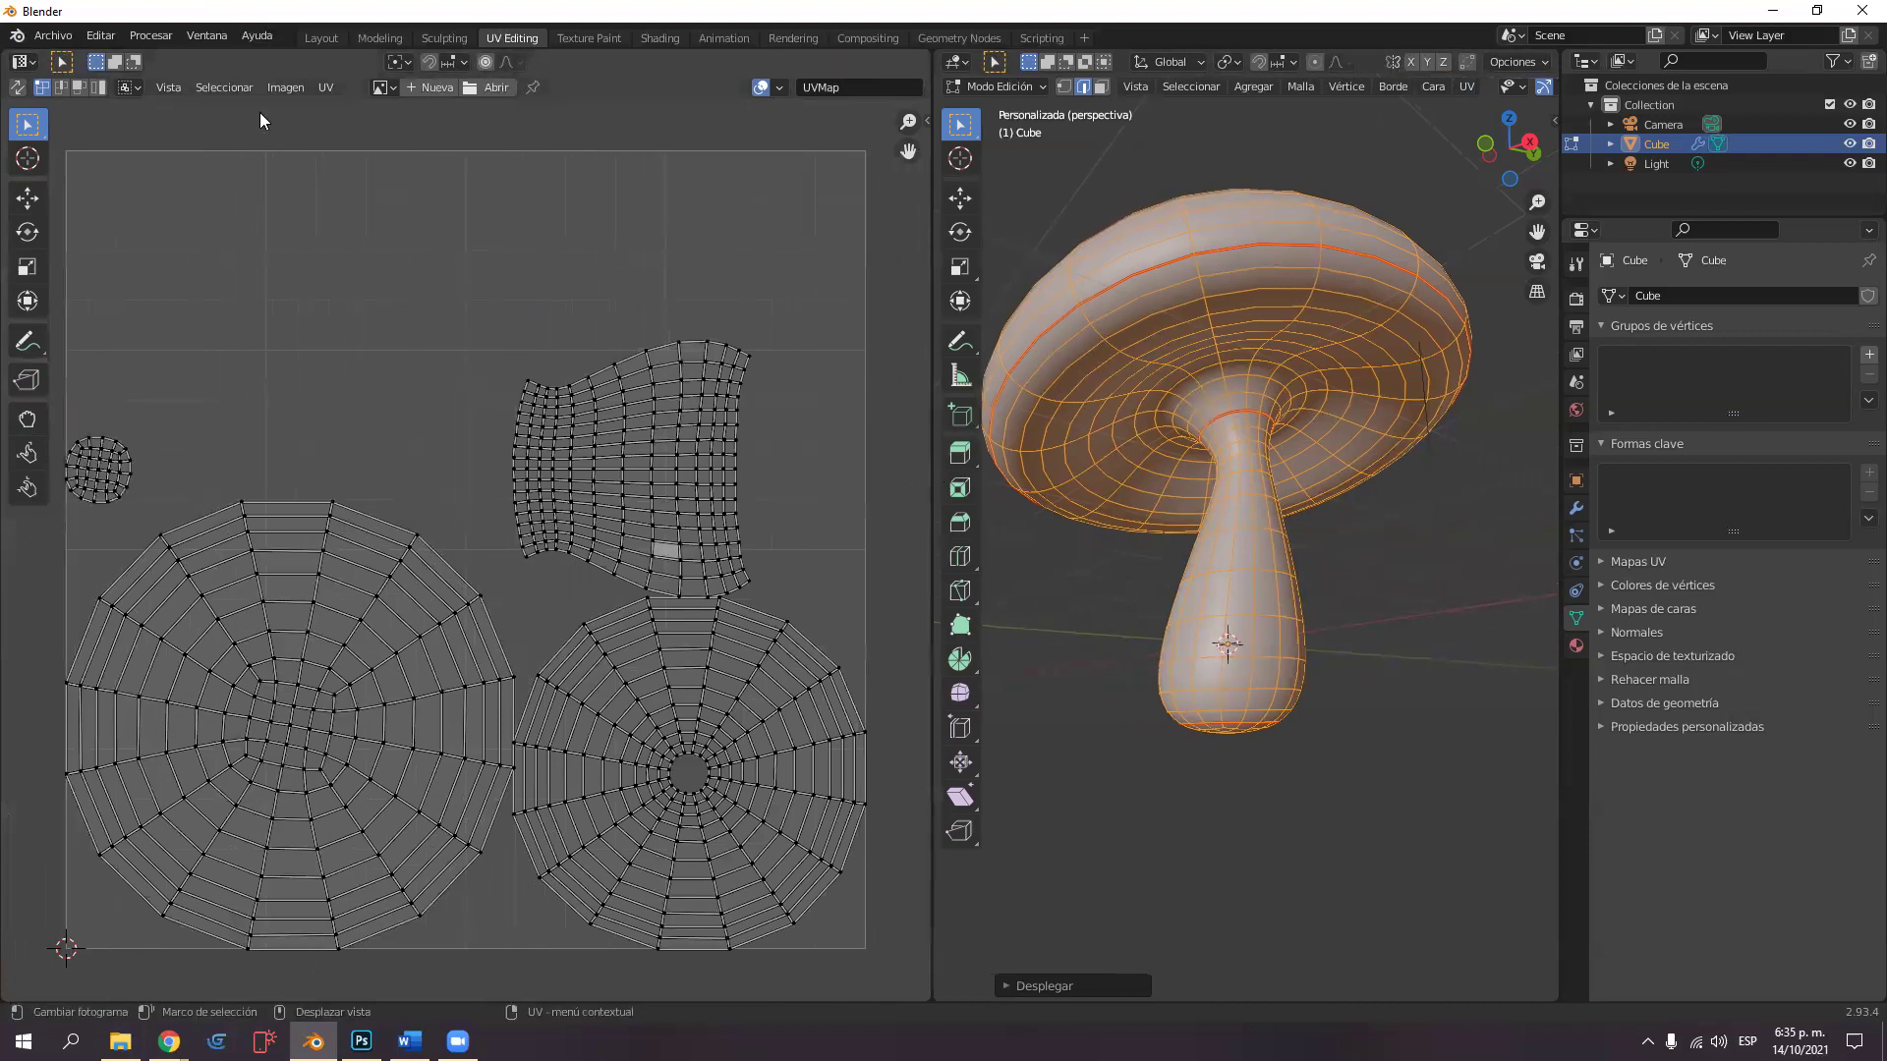
In UV face selection mode, select one face of the stem island and grow the selection to the whole island.
{"action": "key", "text": "3"}
{"action": "left_click", "coordinate": [634, 452]}
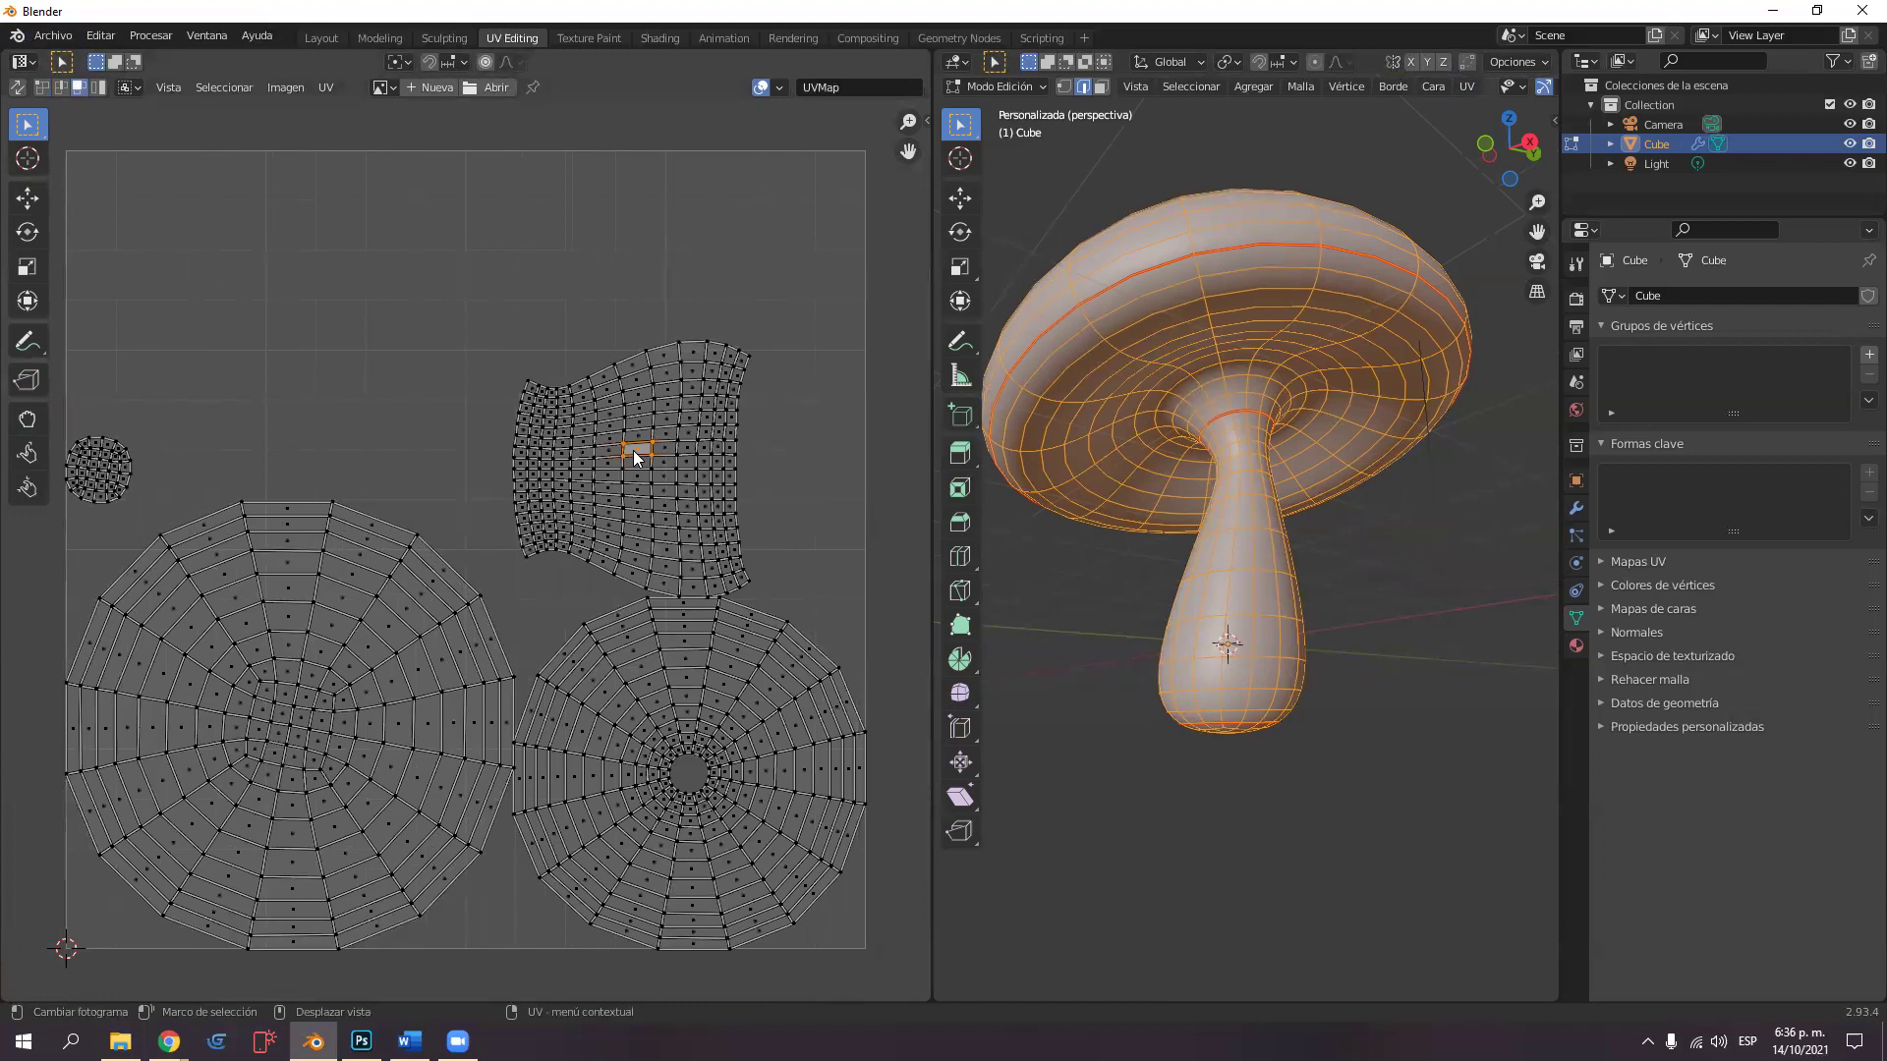
{"action": "key", "text": "ctrl"}
{"action": "key", "text": "ctrl+KP_Add"}
{"action": "key", "text": "ctrl+KP_Add"}
{"action": "key", "text": "ctrl+KP_Add"}
{"action": "key", "text": "ctrl+KP_Add"}
{"action": "key", "text": "ctrl+KP_Add"}
{"action": "key", "text": "ctrl+KP_Add"}
{"action": "key", "text": "ctrl+KP_Add"}
{"action": "key", "text": "ctrl+KP_Add"}
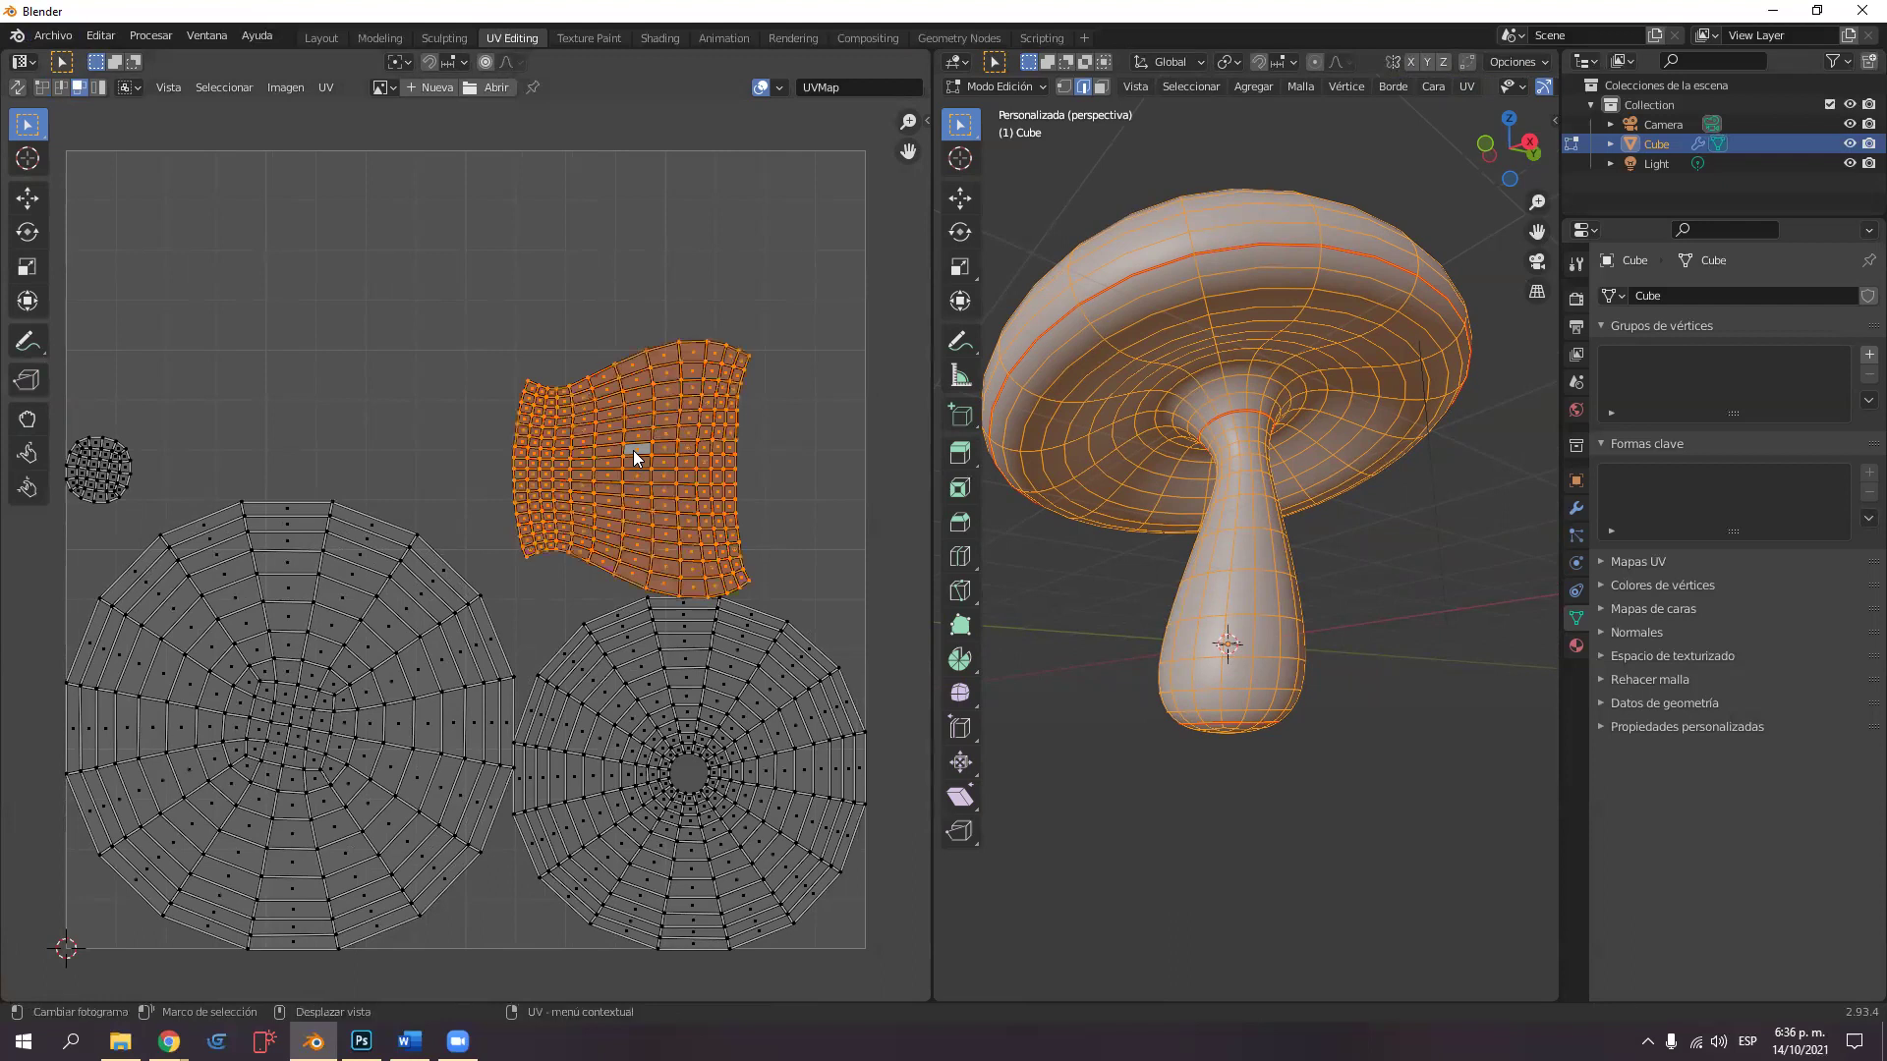
Move the stem island to the upper-right corner of the UV square, enlarge it and adjust its position within the bounds.
{"action": "left_click", "coordinate": [29, 198]}
{"action": "left_click_drag", "start_coordinate": [645, 466], "coordinate": [715, 307]}
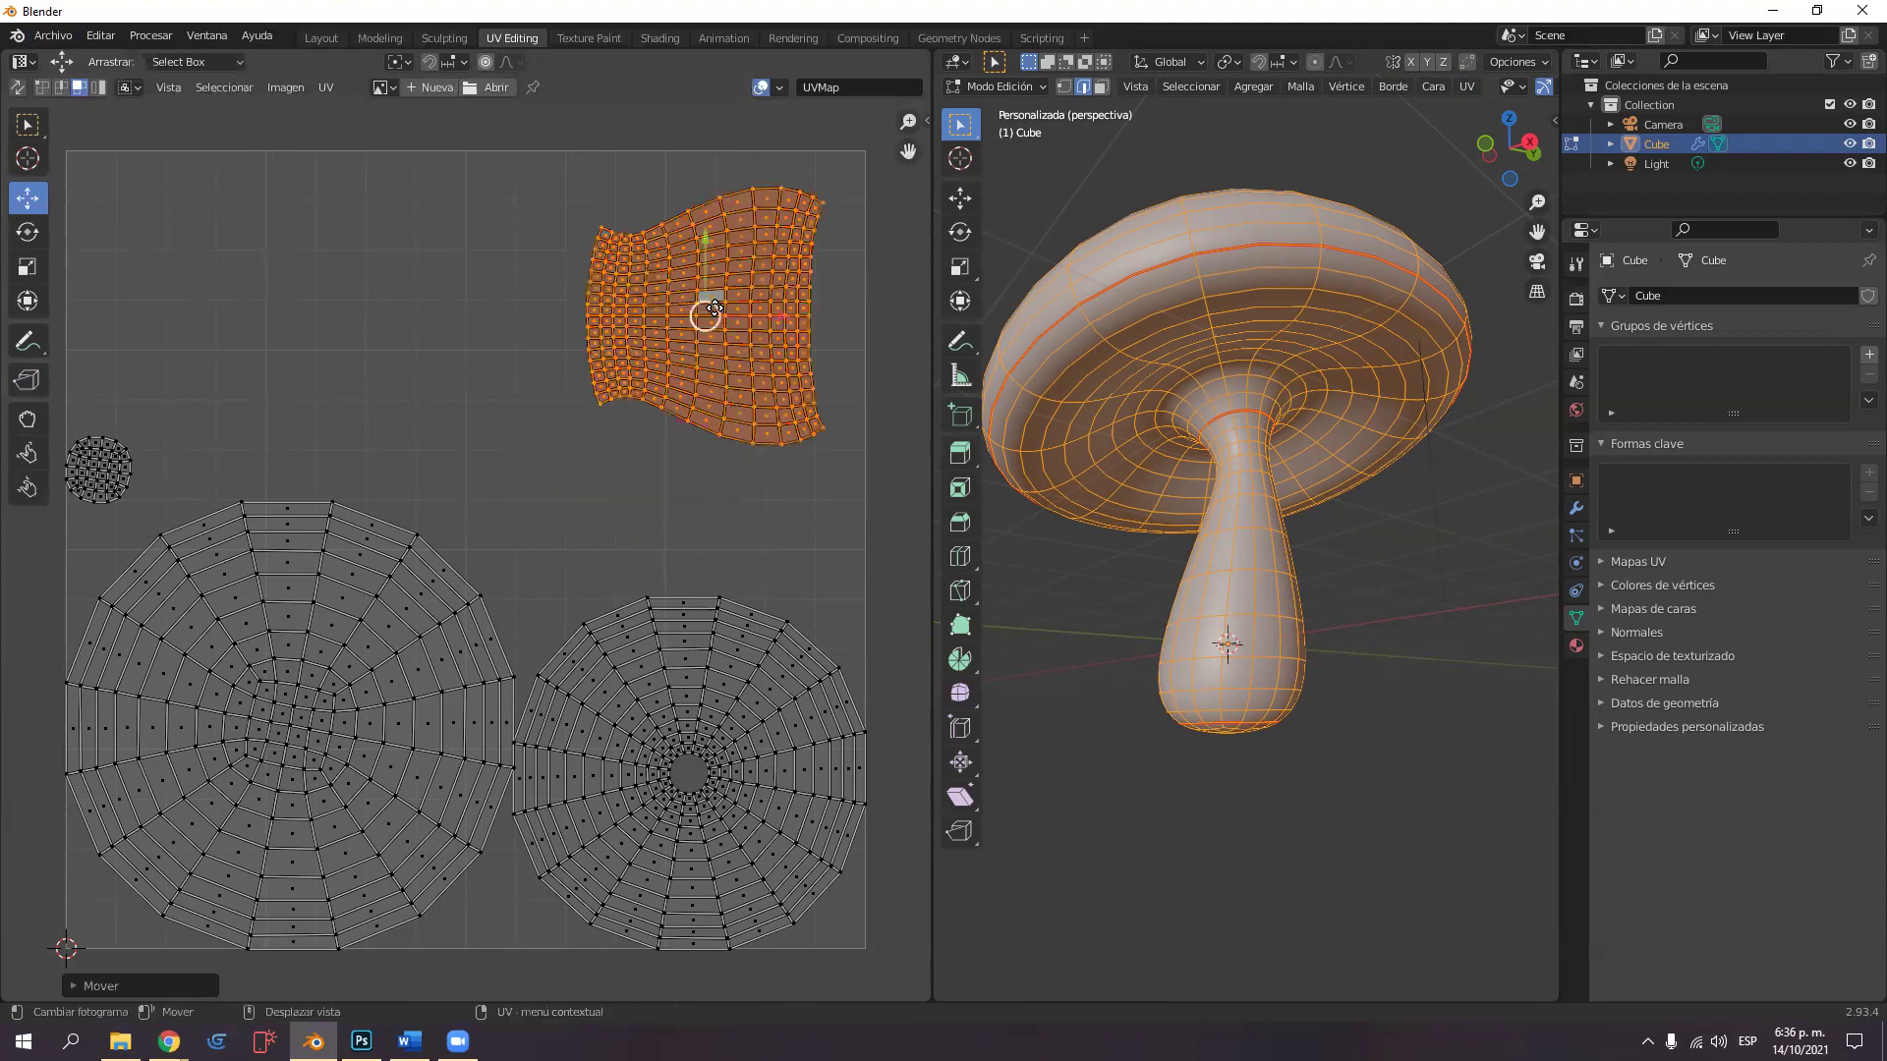
{"action": "left_click", "coordinate": [42, 264]}
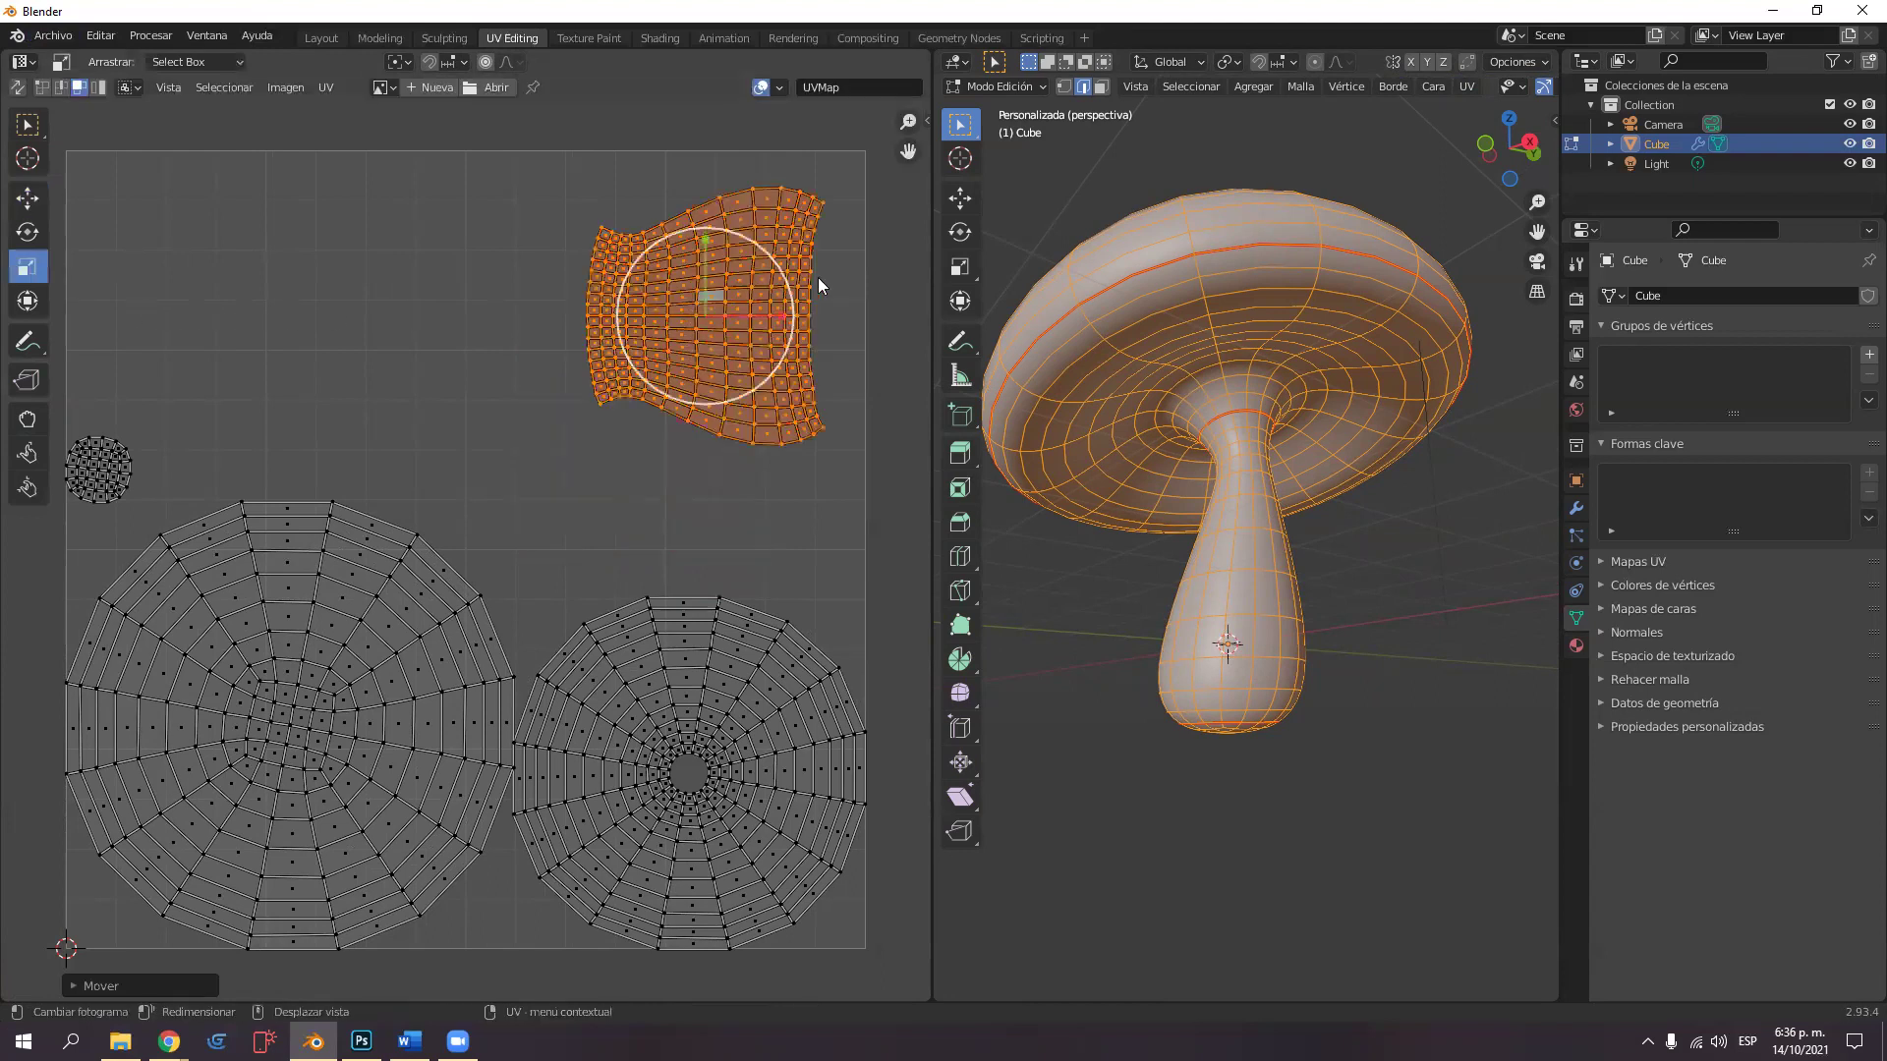
{"action": "left_click_drag", "start_coordinate": [778, 263], "coordinate": [800, 244]}
{"action": "left_click", "coordinate": [26, 197]}
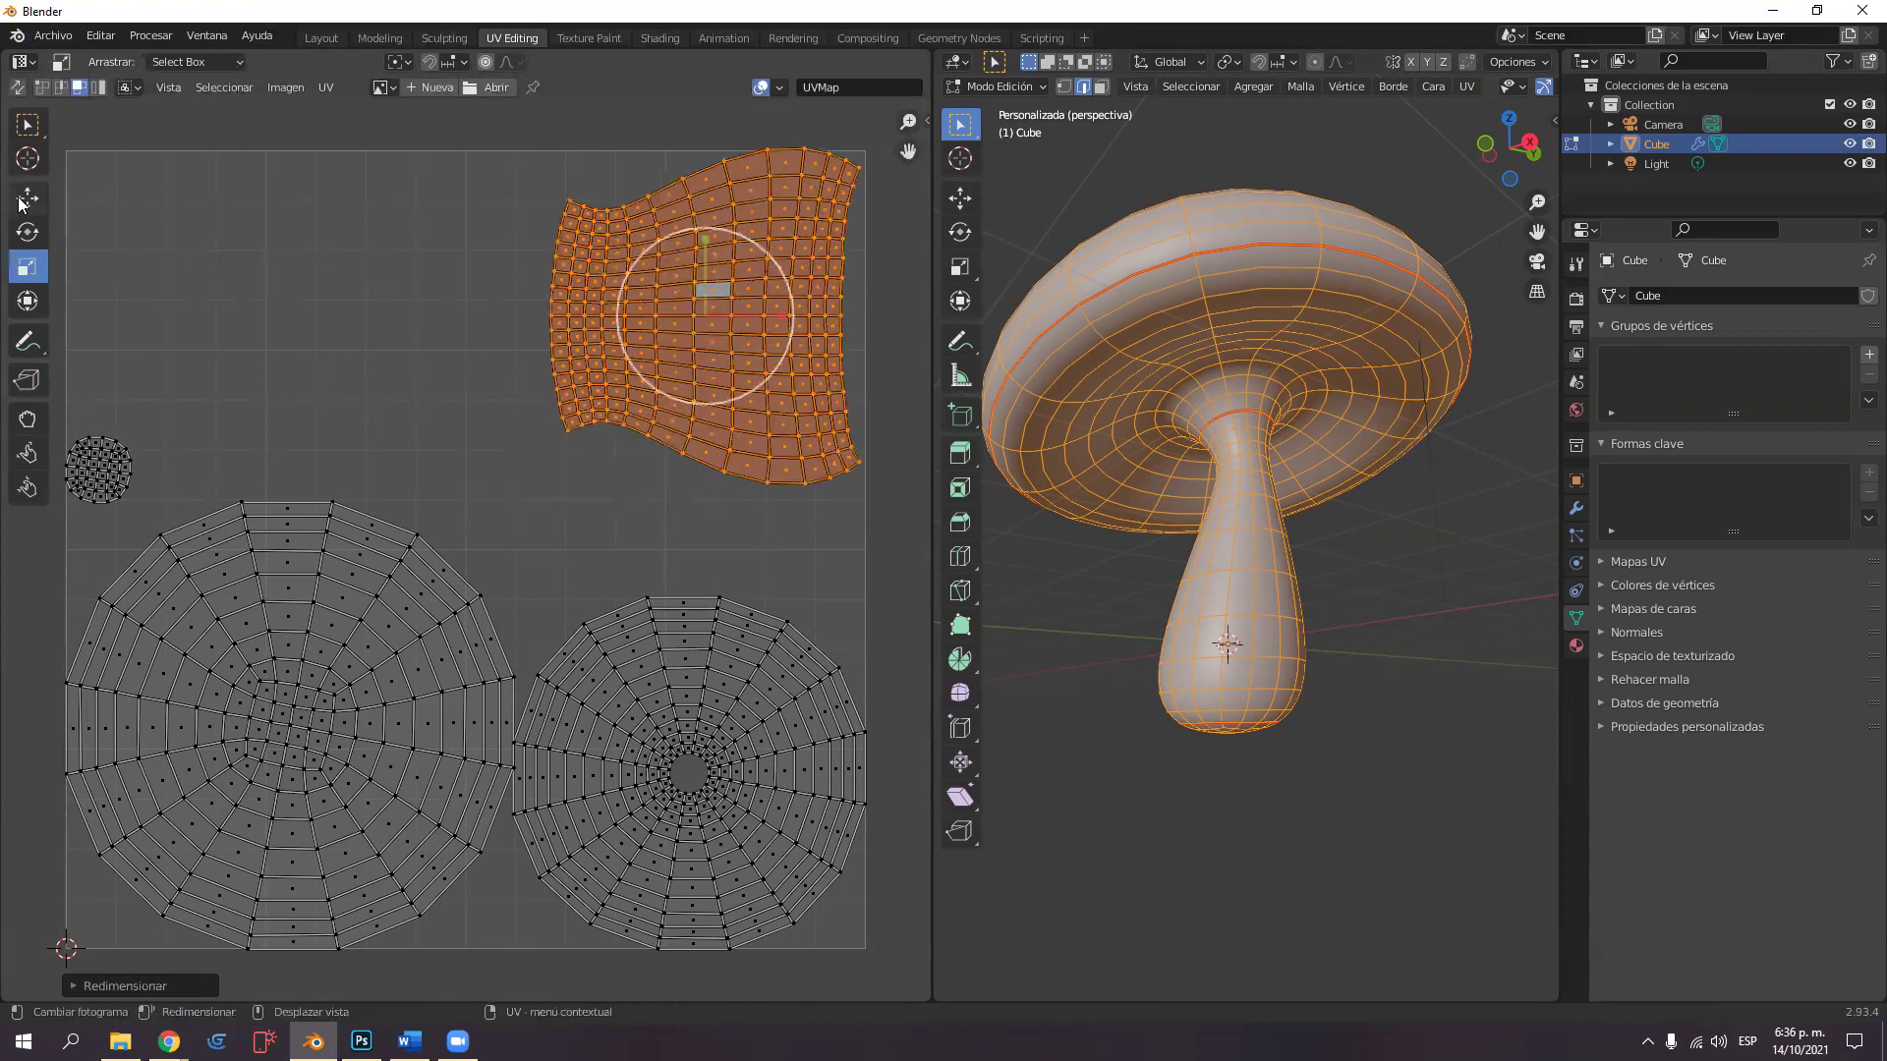
{"action": "left_click_drag", "start_coordinate": [717, 309], "coordinate": [712, 321]}
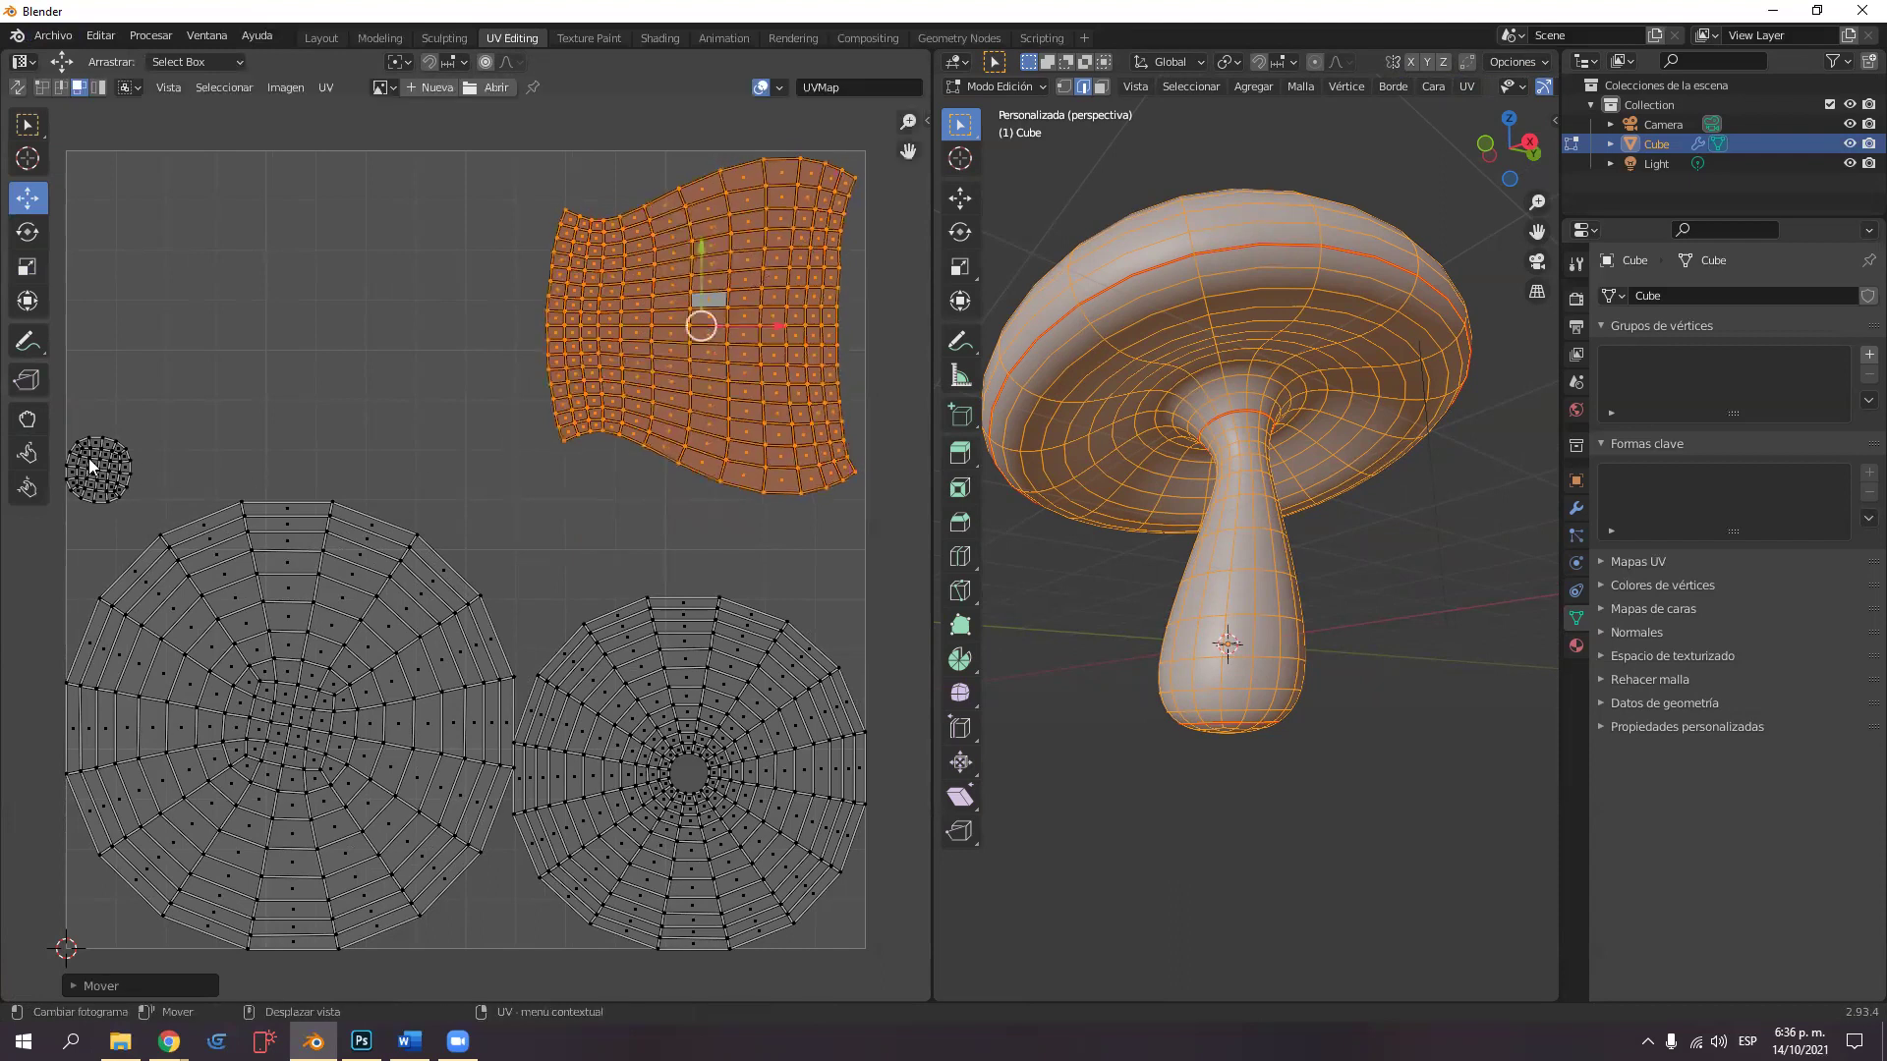
Select the linked UV island of the cap's underside and move it to the upper-left area of the UV square.
{"action": "middle_click_drag", "start_coordinate": [1348, 734], "coordinate": [153, 435]}
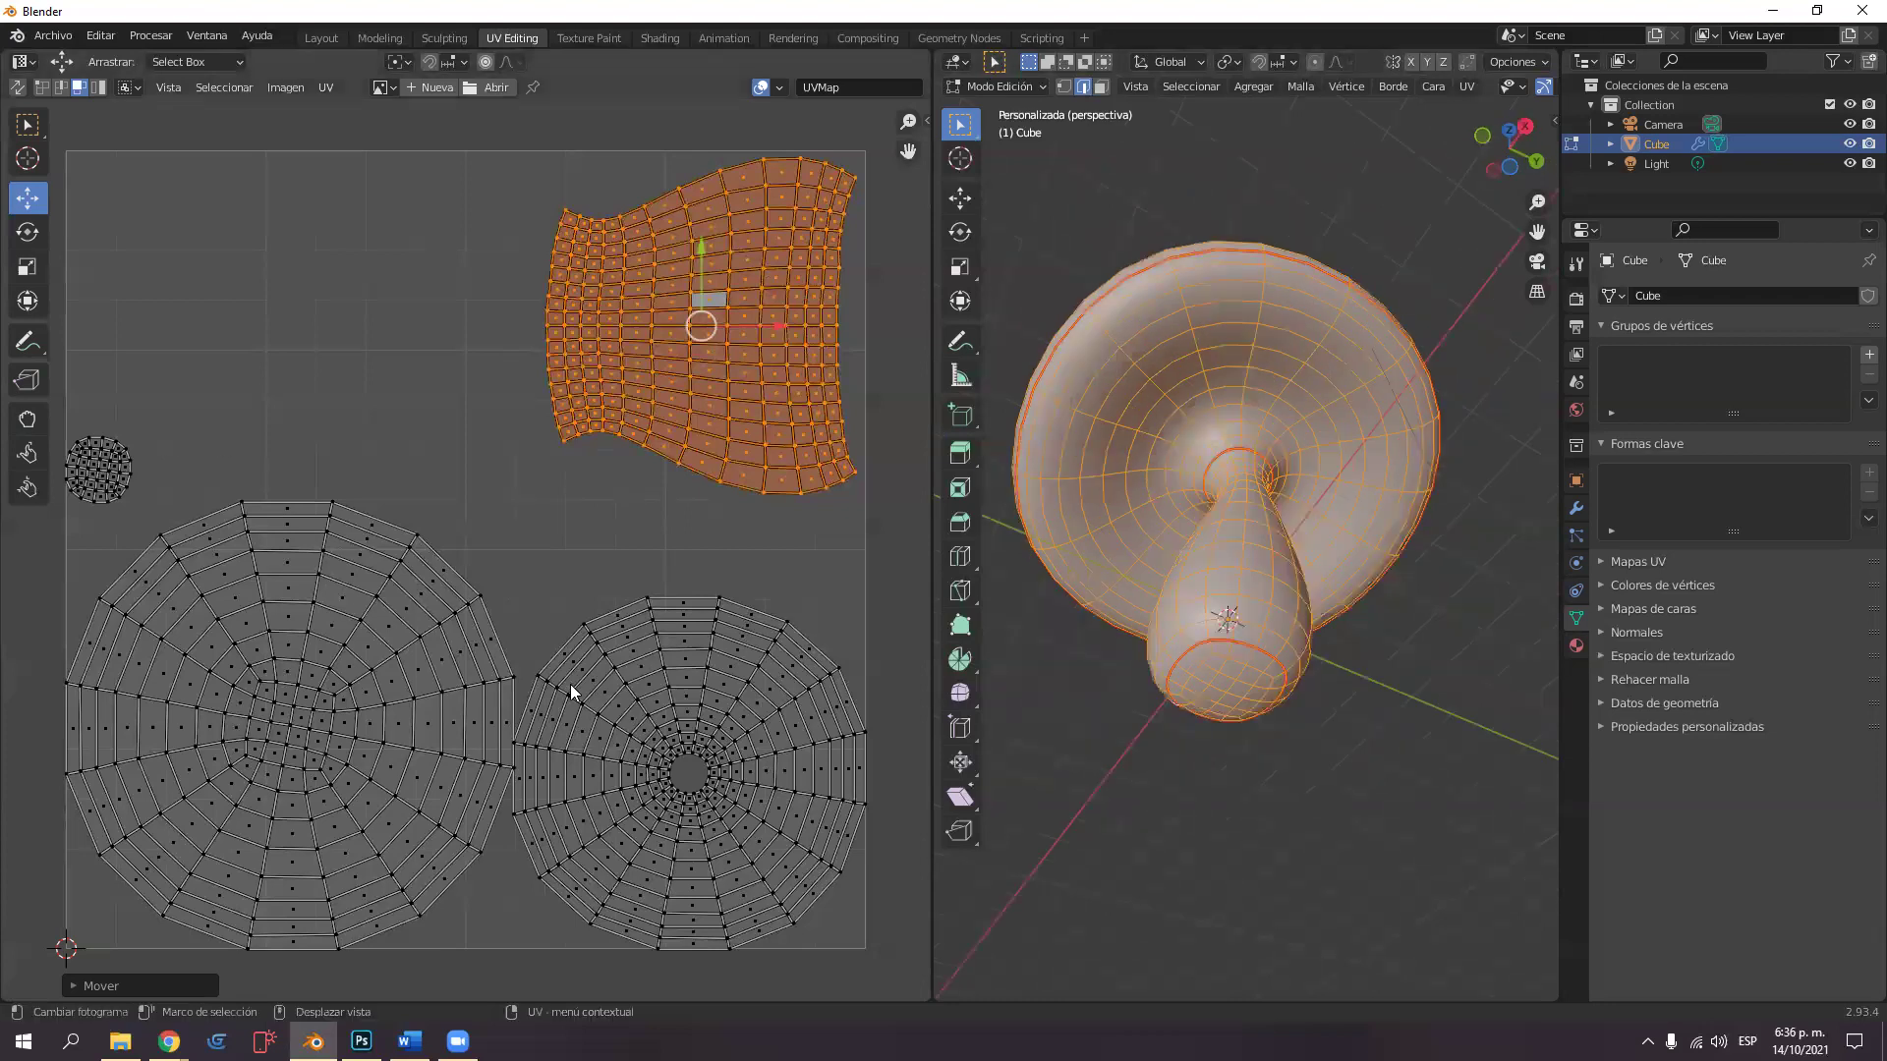
{"action": "left_click", "coordinate": [664, 727]}
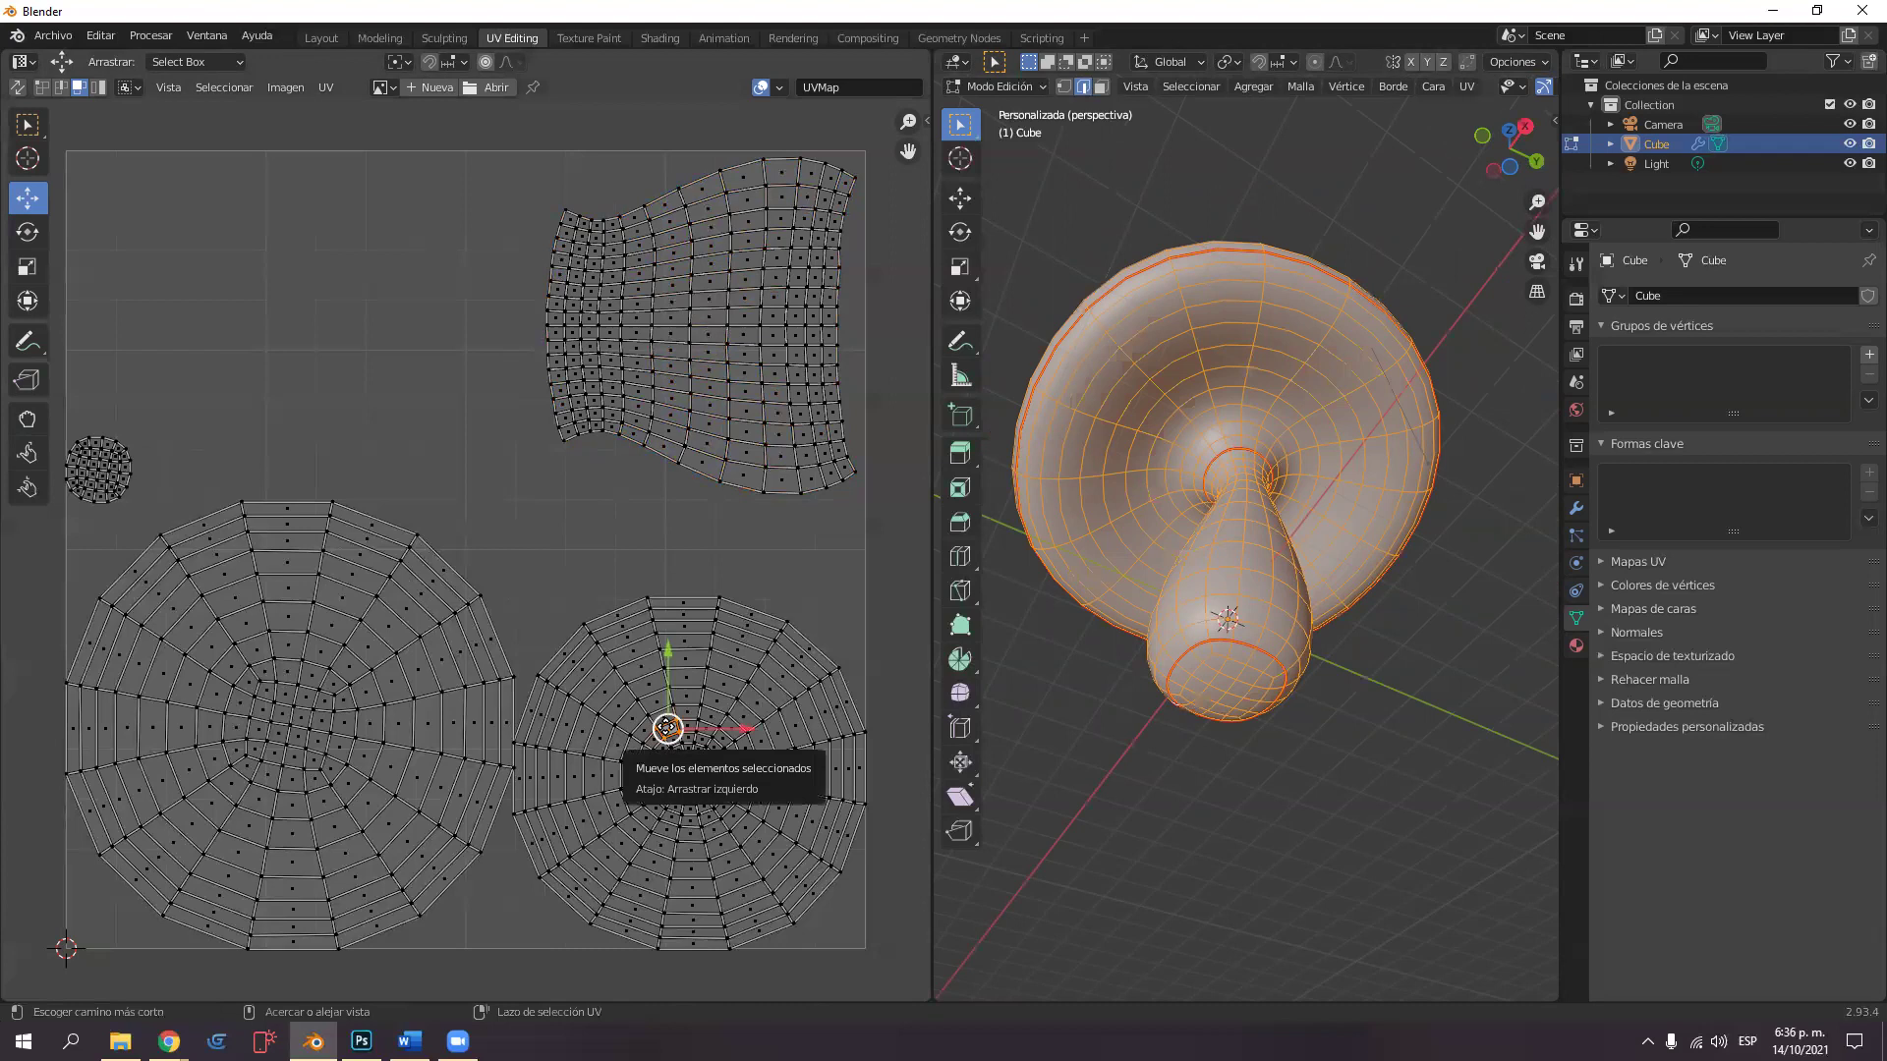
{"action": "key", "text": "l"}
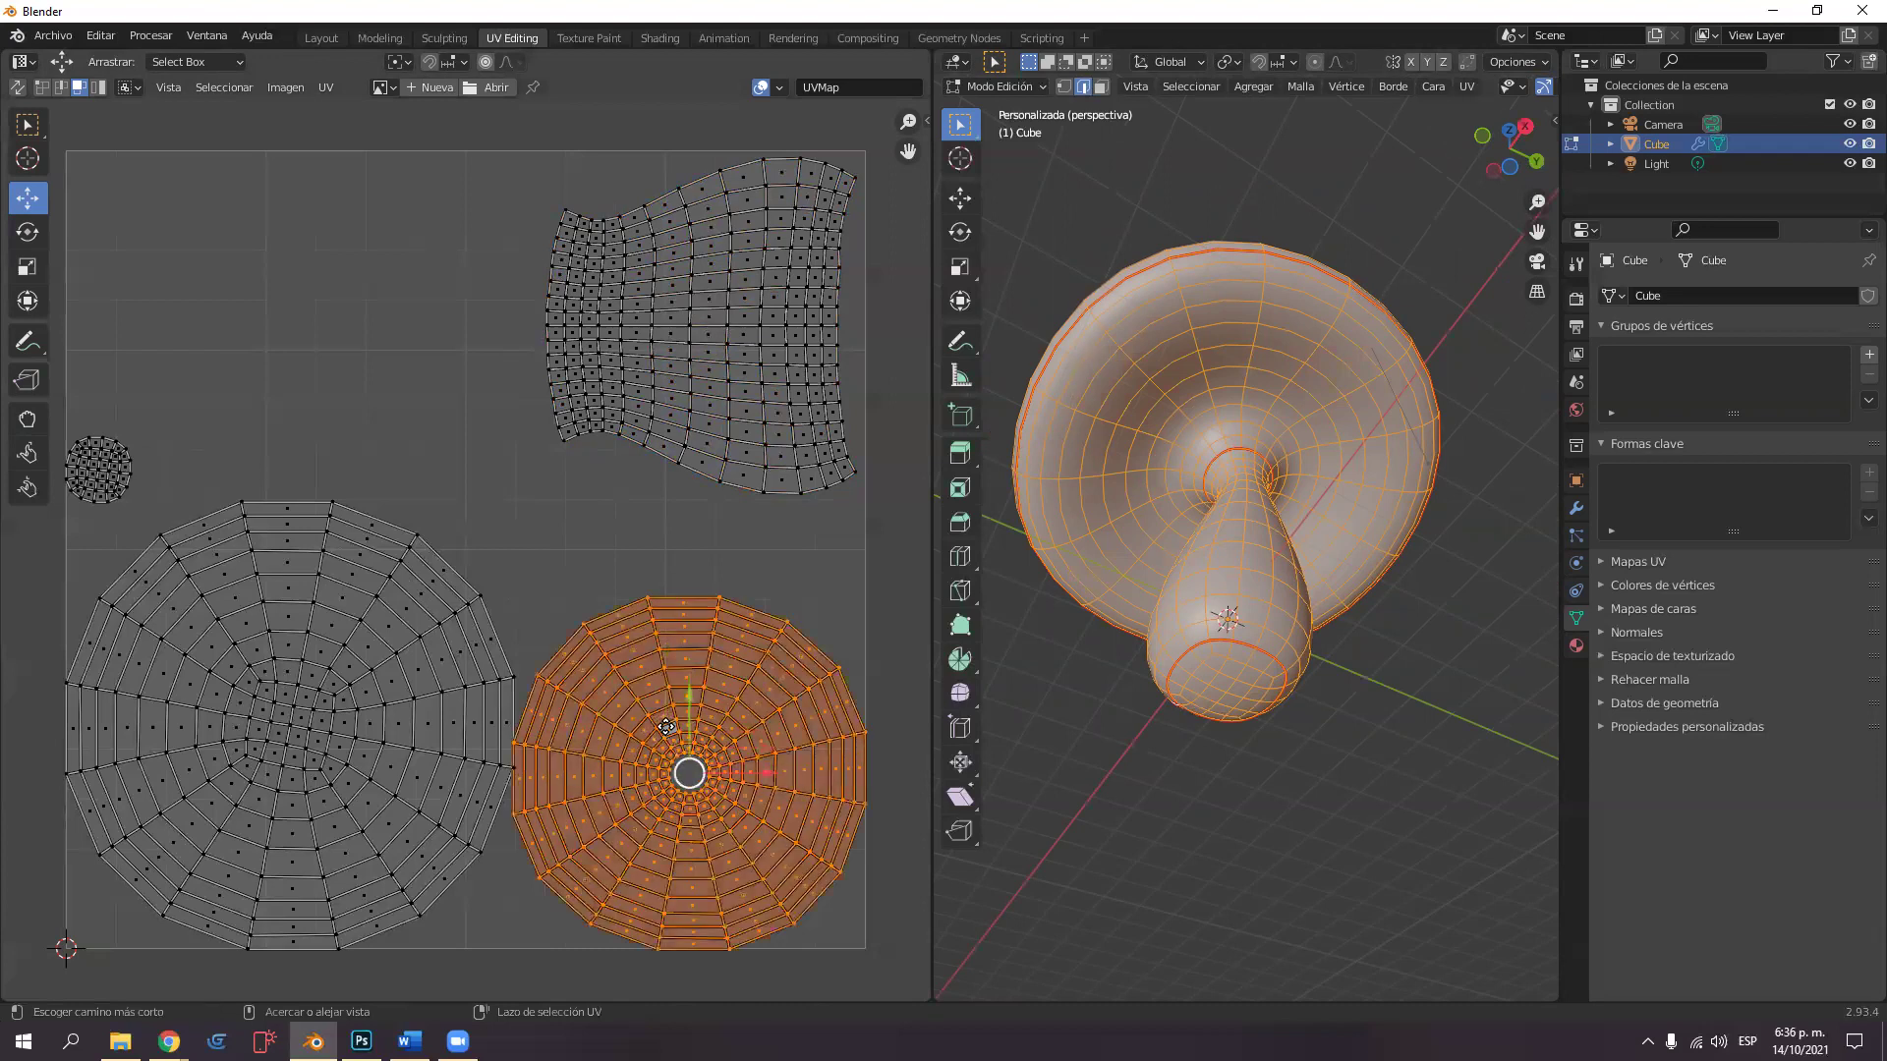
{"action": "left_click_drag", "start_coordinate": [698, 765], "coordinate": [278, 332]}
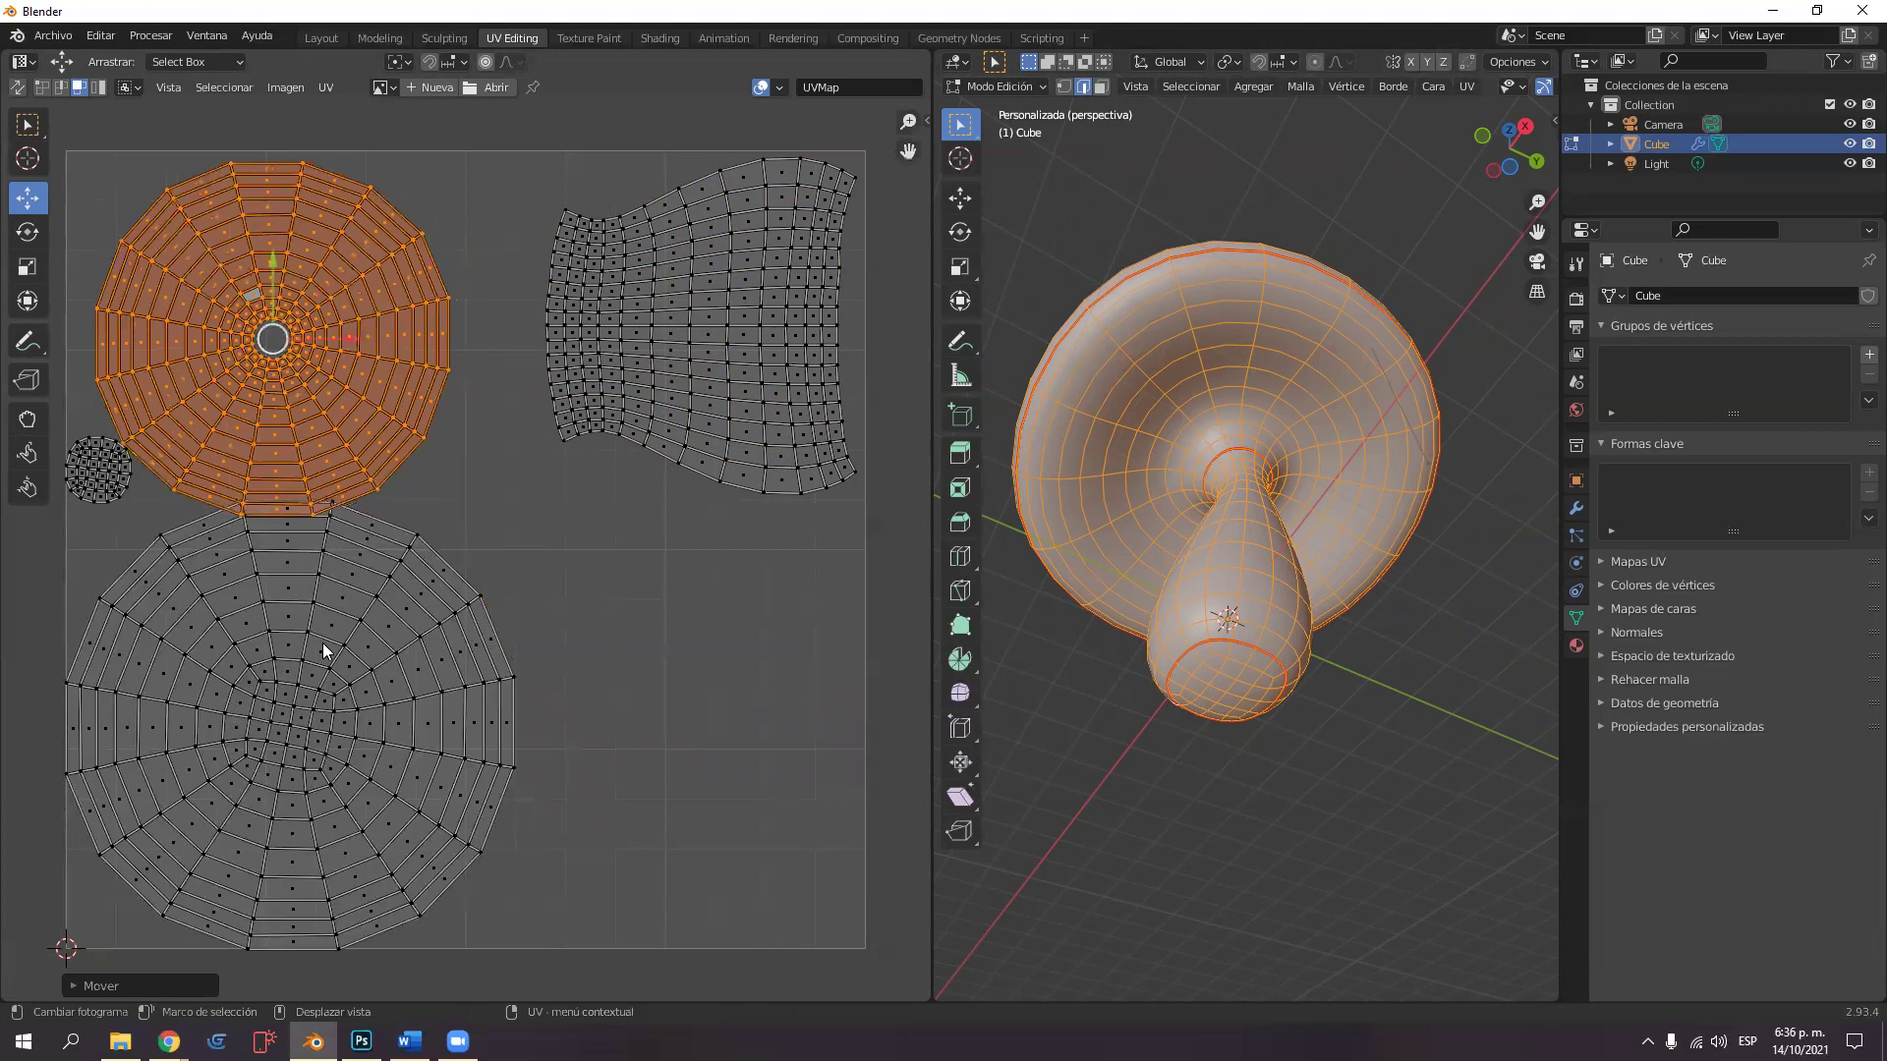
Select the cap-top island, move it to the lower middle of the UV square, enlarge it slightly and nudge it clear of its neighbours.
{"action": "left_click", "coordinate": [325, 651]}
{"action": "key", "text": "ctrl+l"}
{"action": "key", "text": "ctrl+l"}
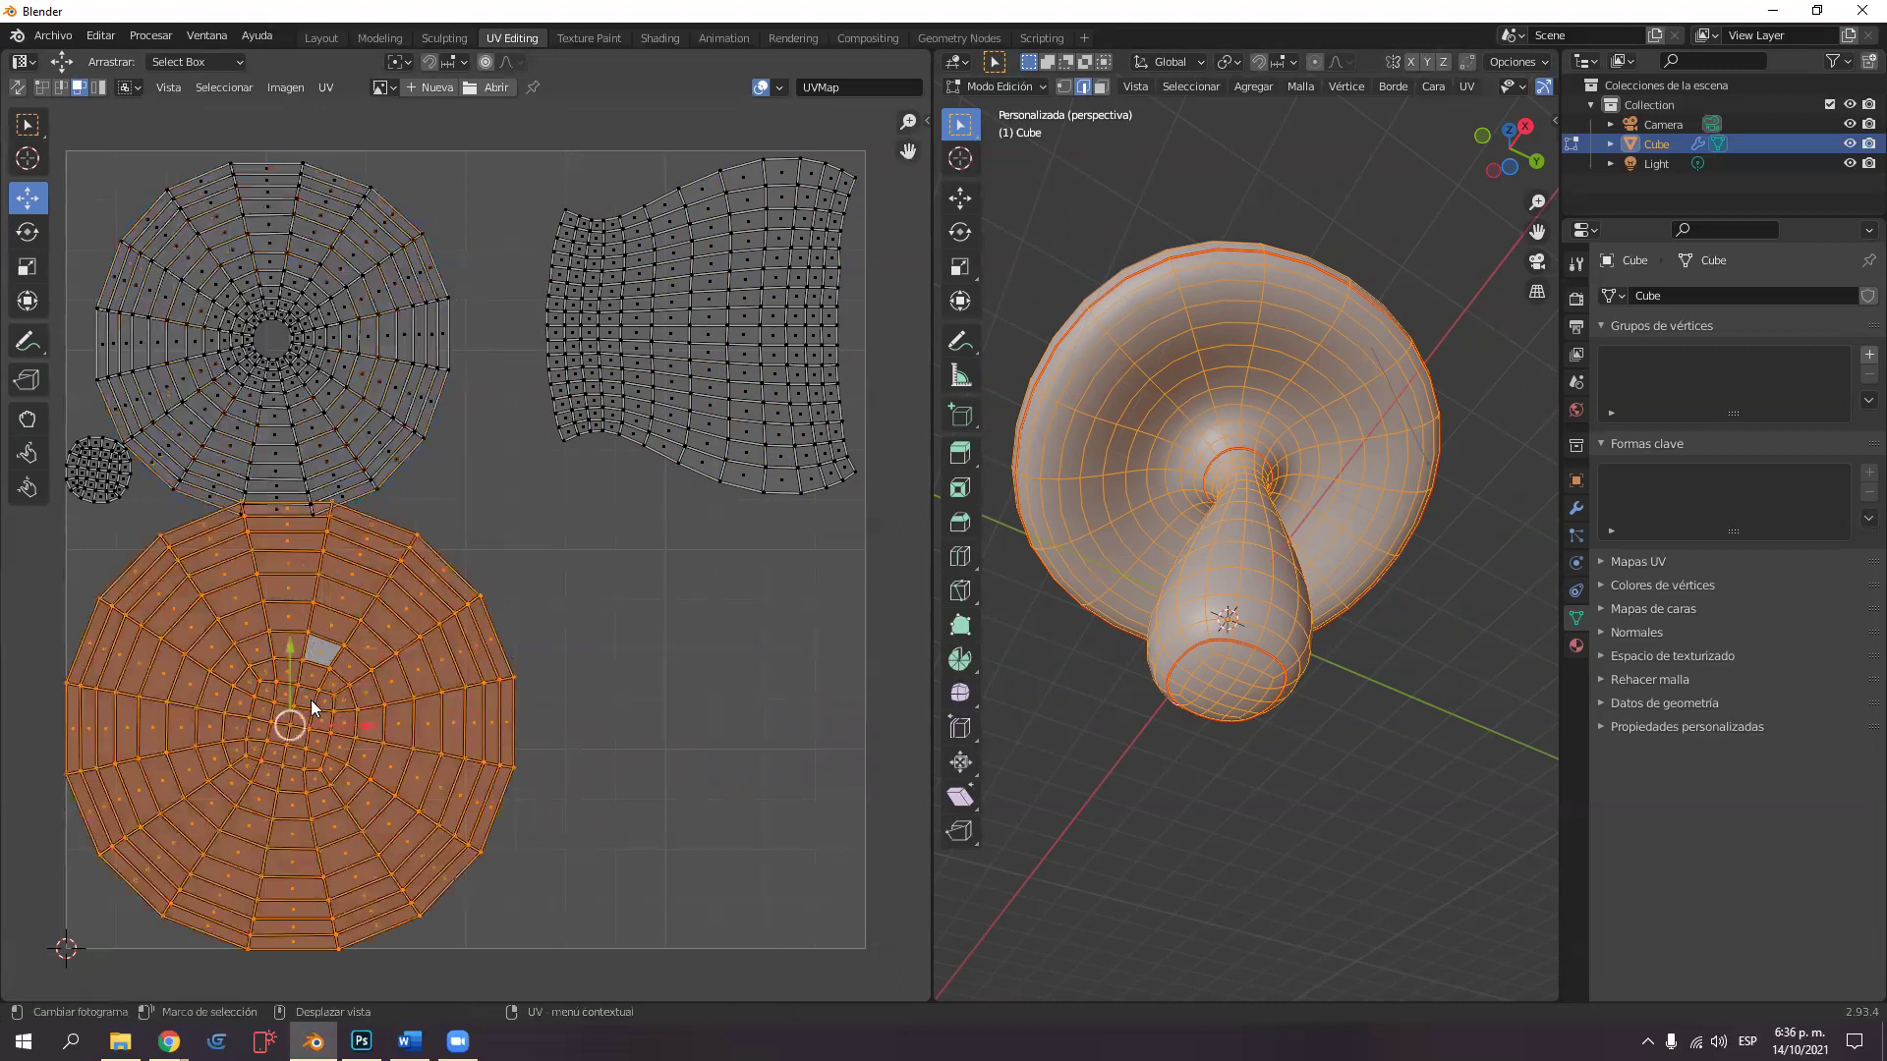
{"action": "left_click", "coordinate": [550, 685]}
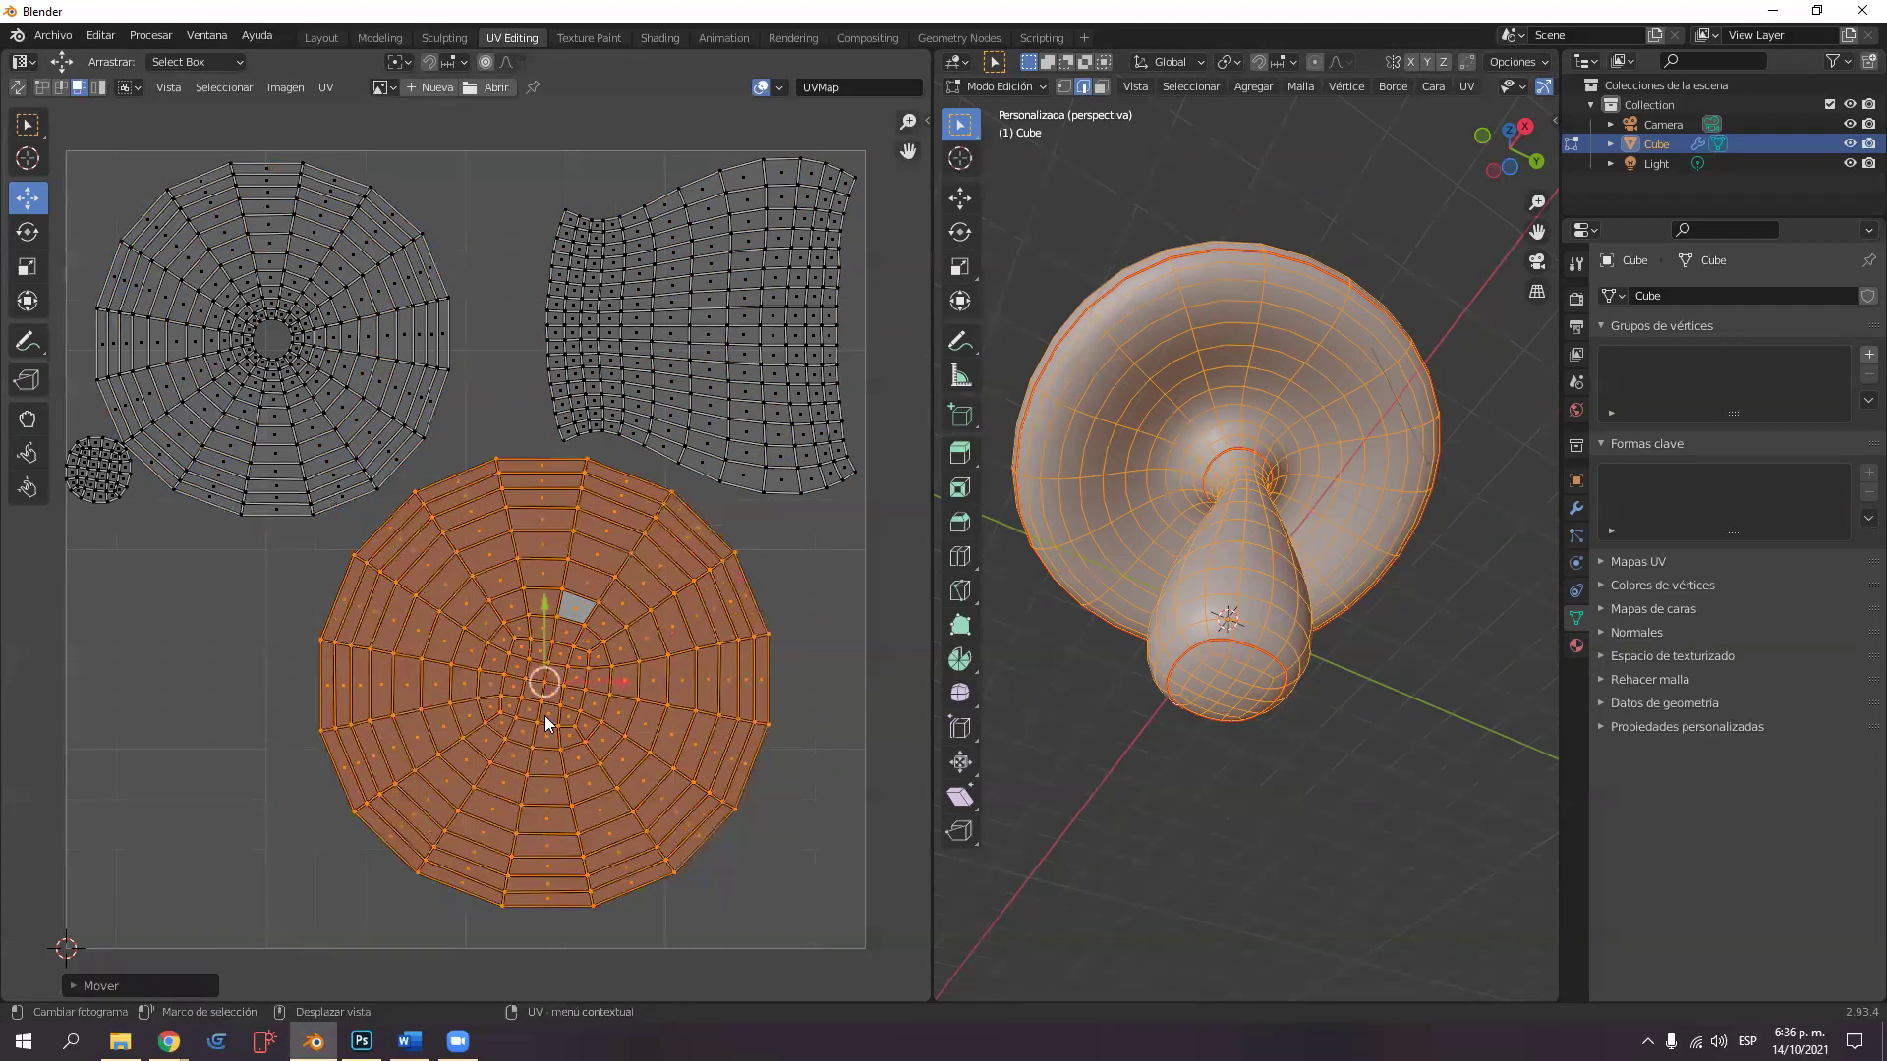
{"action": "left_click", "coordinate": [27, 279]}
{"action": "left_click_drag", "start_coordinate": [625, 652], "coordinate": [640, 639]}
{"action": "left_click", "coordinate": [29, 200]}
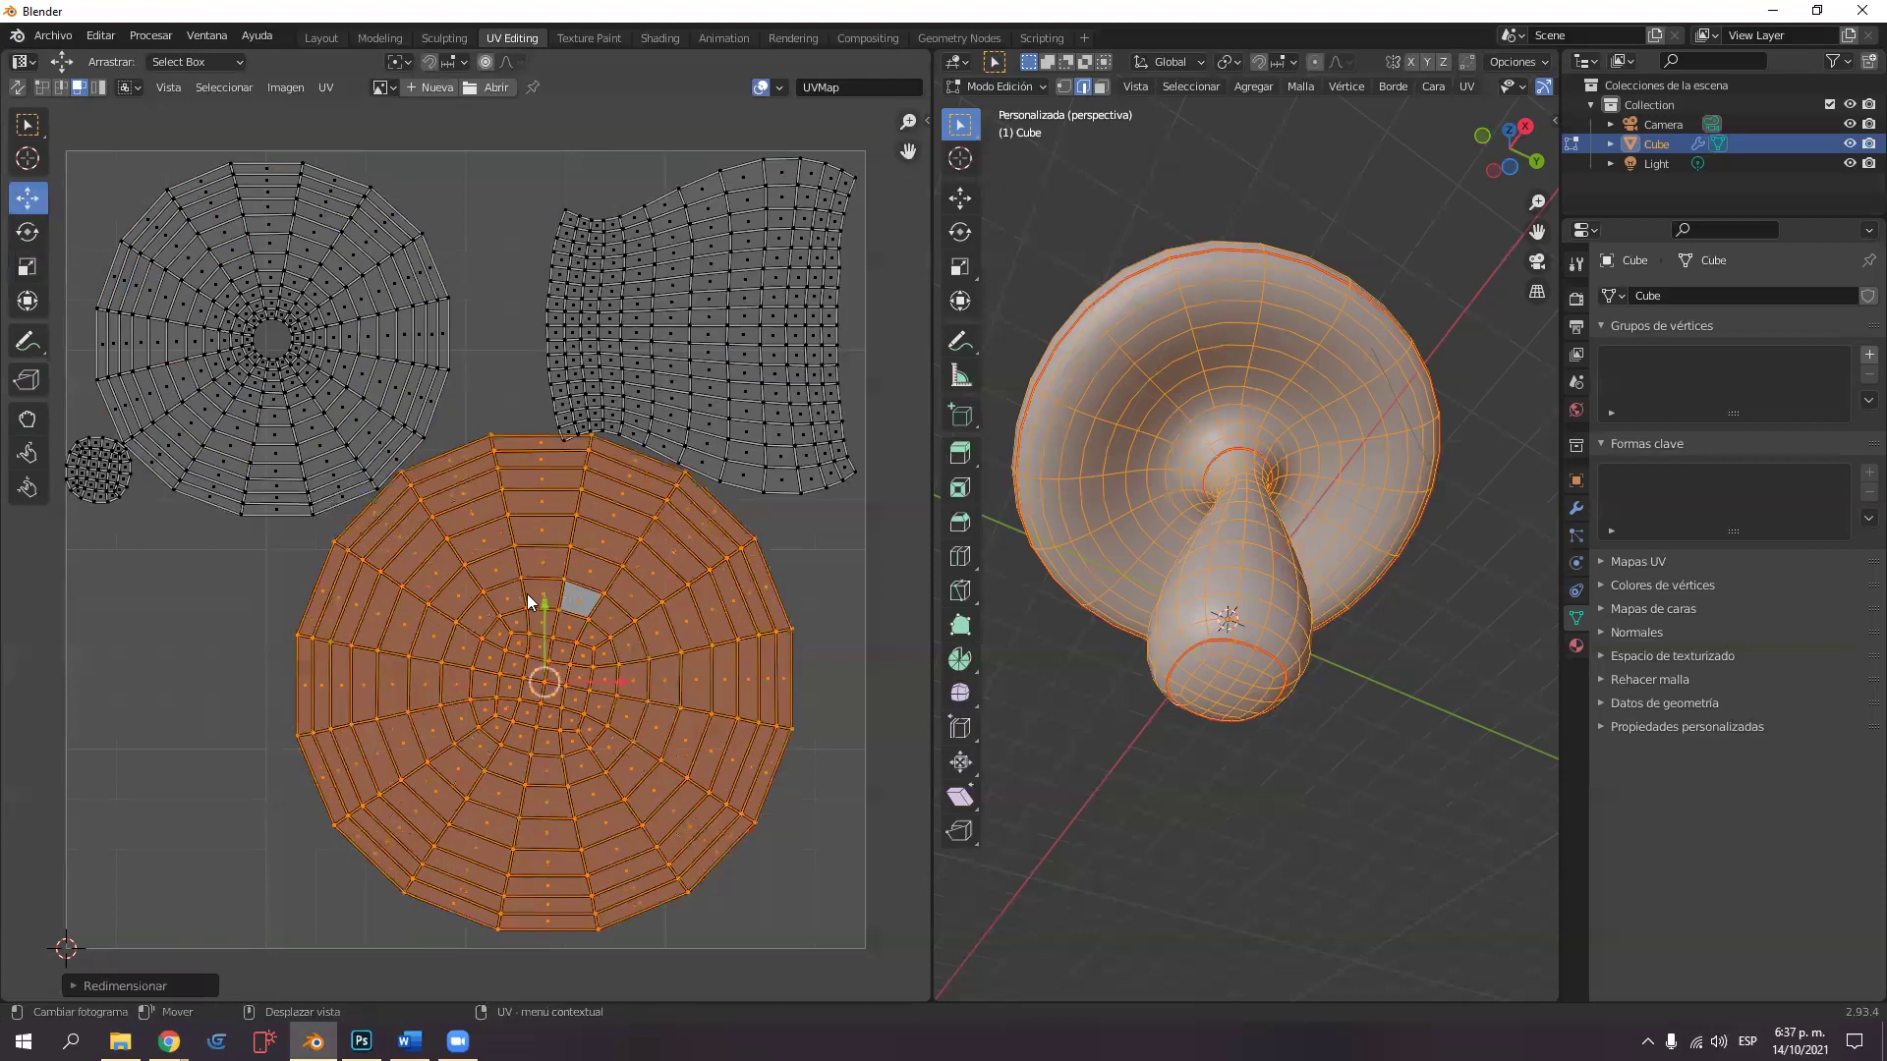
{"action": "left_click_drag", "start_coordinate": [552, 683], "coordinate": [561, 696]}
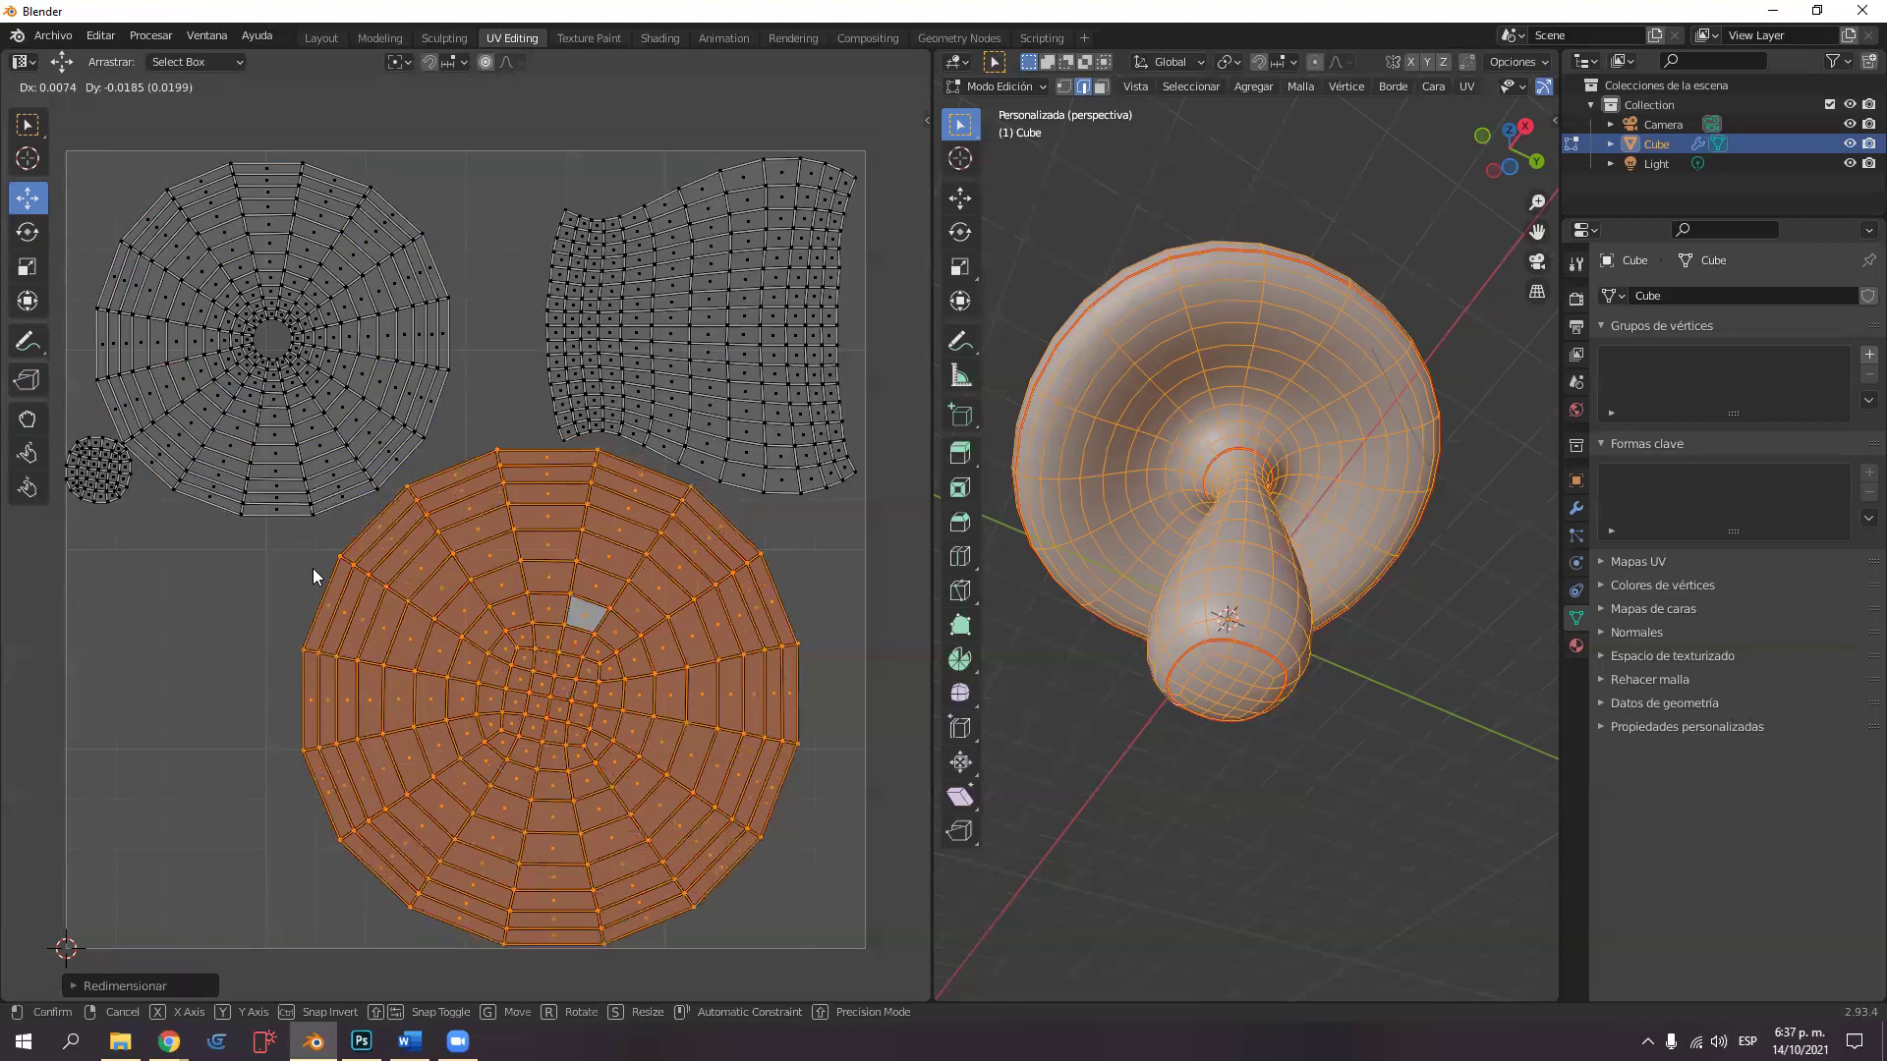
Select the small stem-base island and move it to the empty space beside the cap-top island.
{"action": "left_click", "coordinate": [101, 483]}
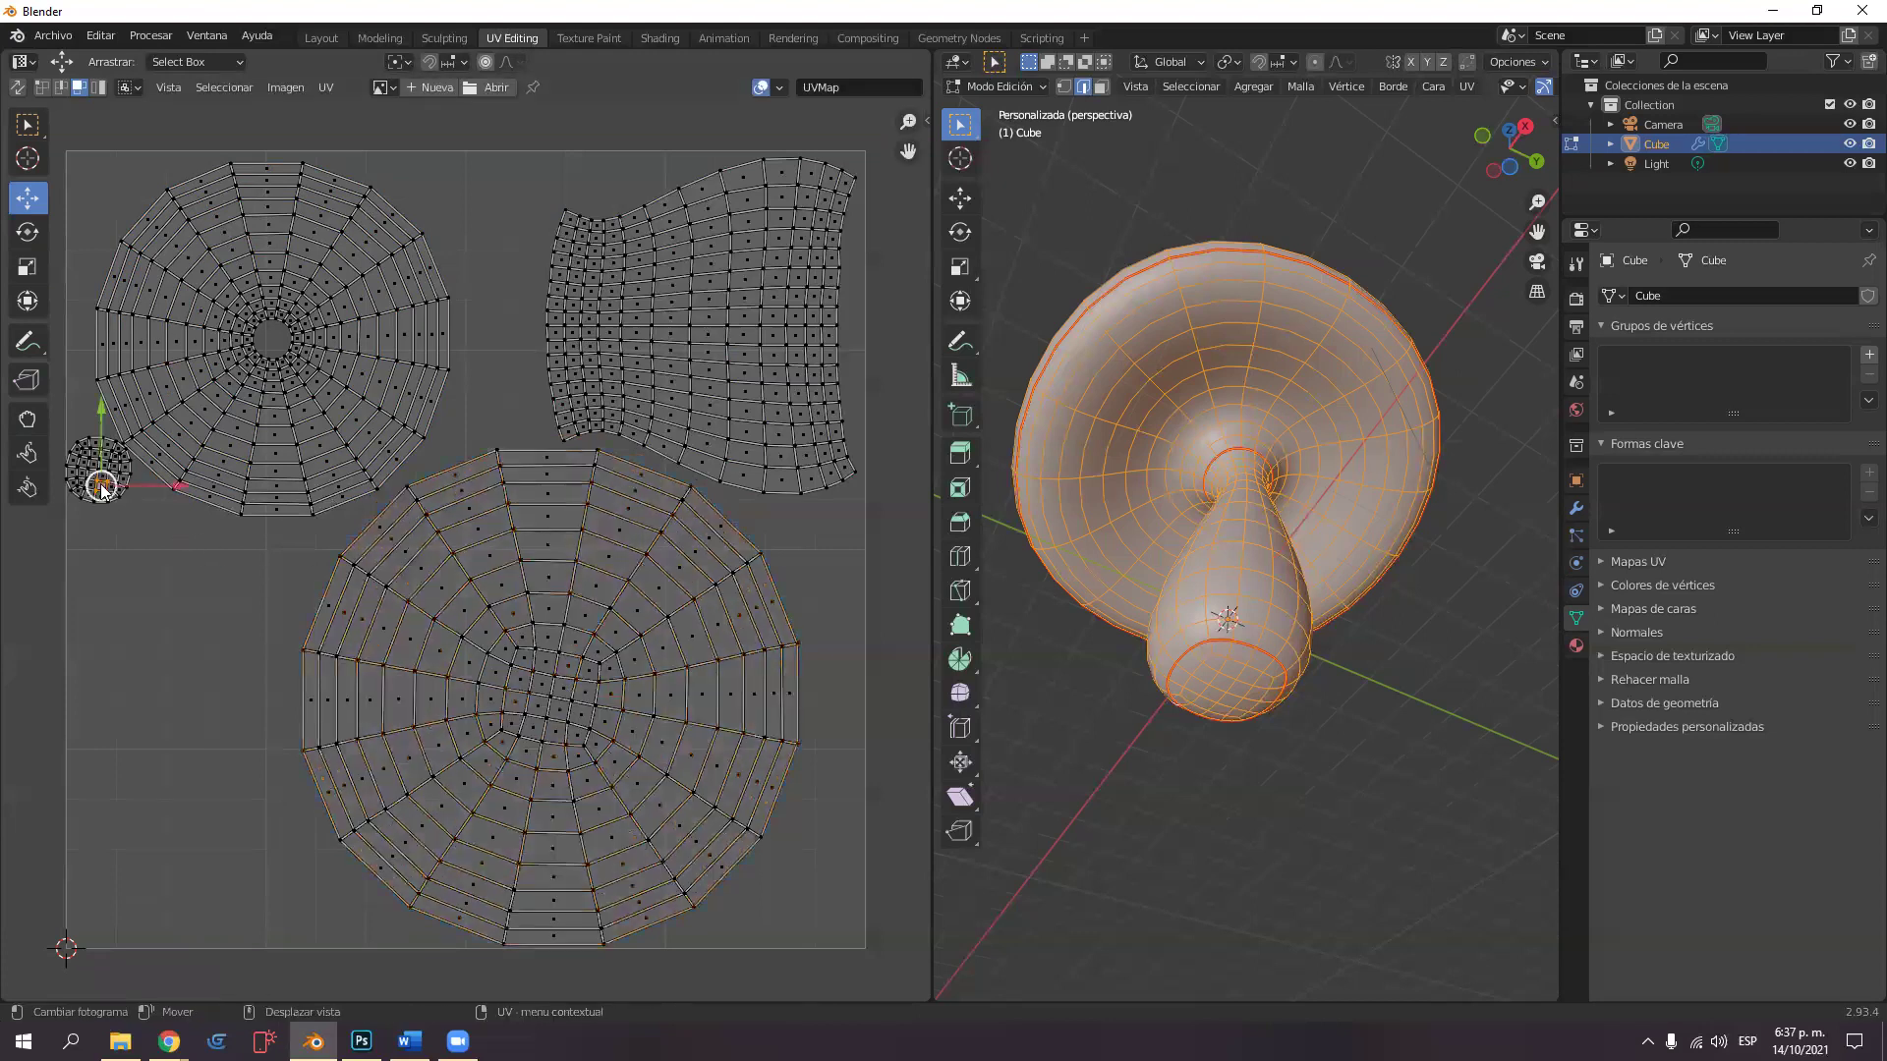
{"action": "key", "text": "ctrl+l"}
{"action": "left_click_drag", "start_coordinate": [95, 476], "coordinate": [175, 608]}
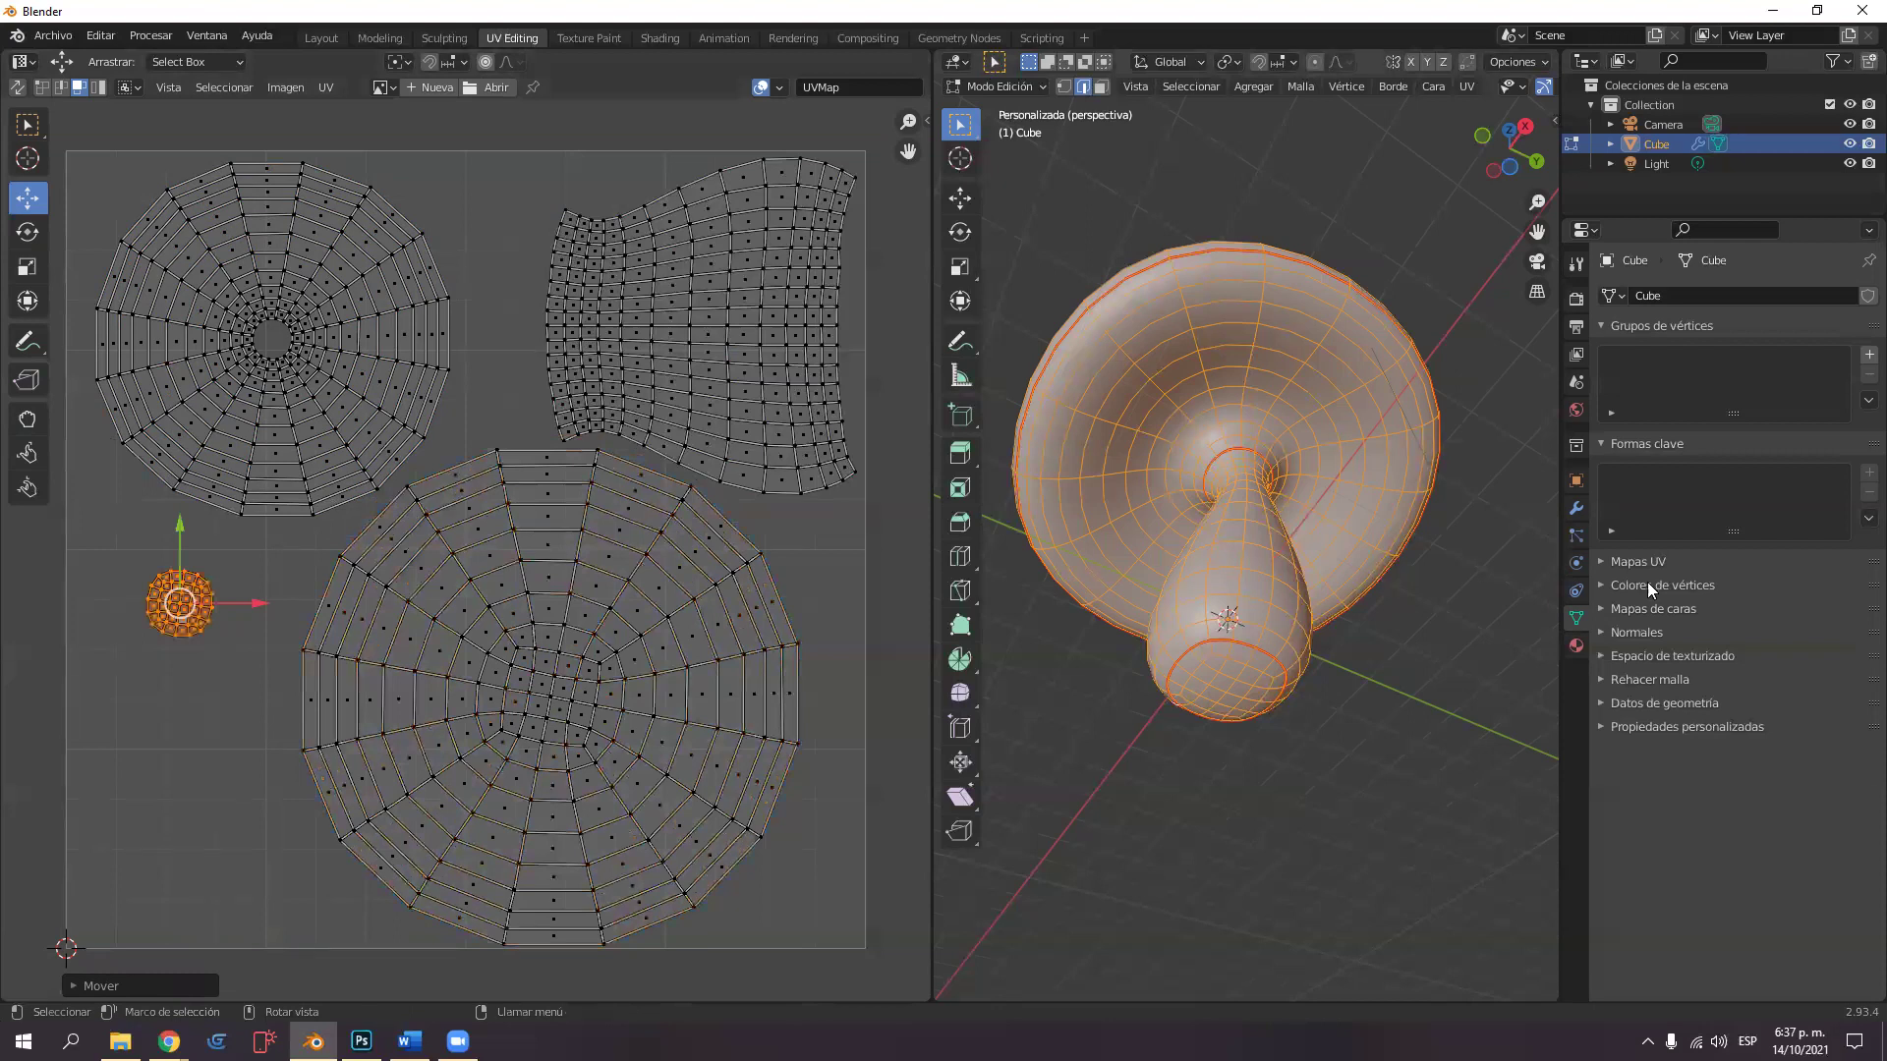
Switch to the Texture Paint workspace and enlarge its 3D viewport by narrowing the image editor.
{"action": "middle_click_drag", "start_coordinate": [1183, 604], "coordinate": [1318, 640]}
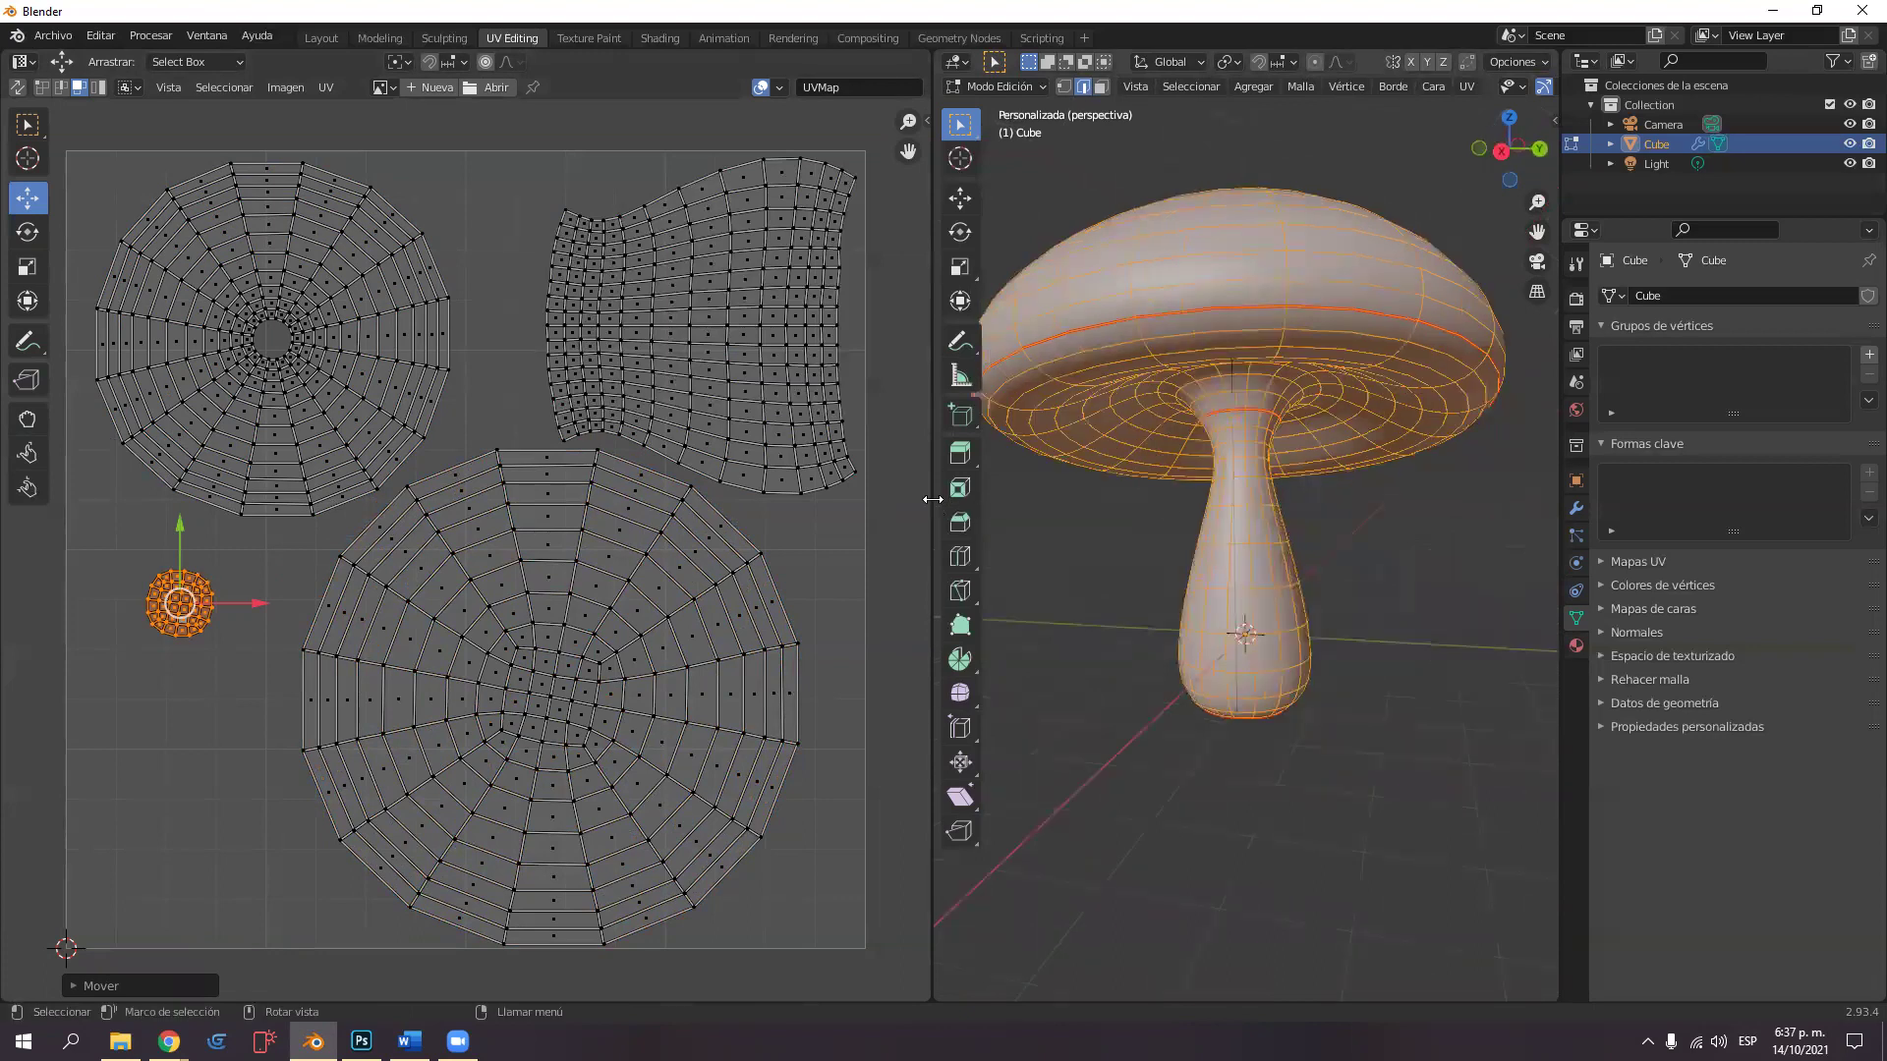
{"action": "left_click_drag", "start_coordinate": [929, 501], "coordinate": [531, 501]}
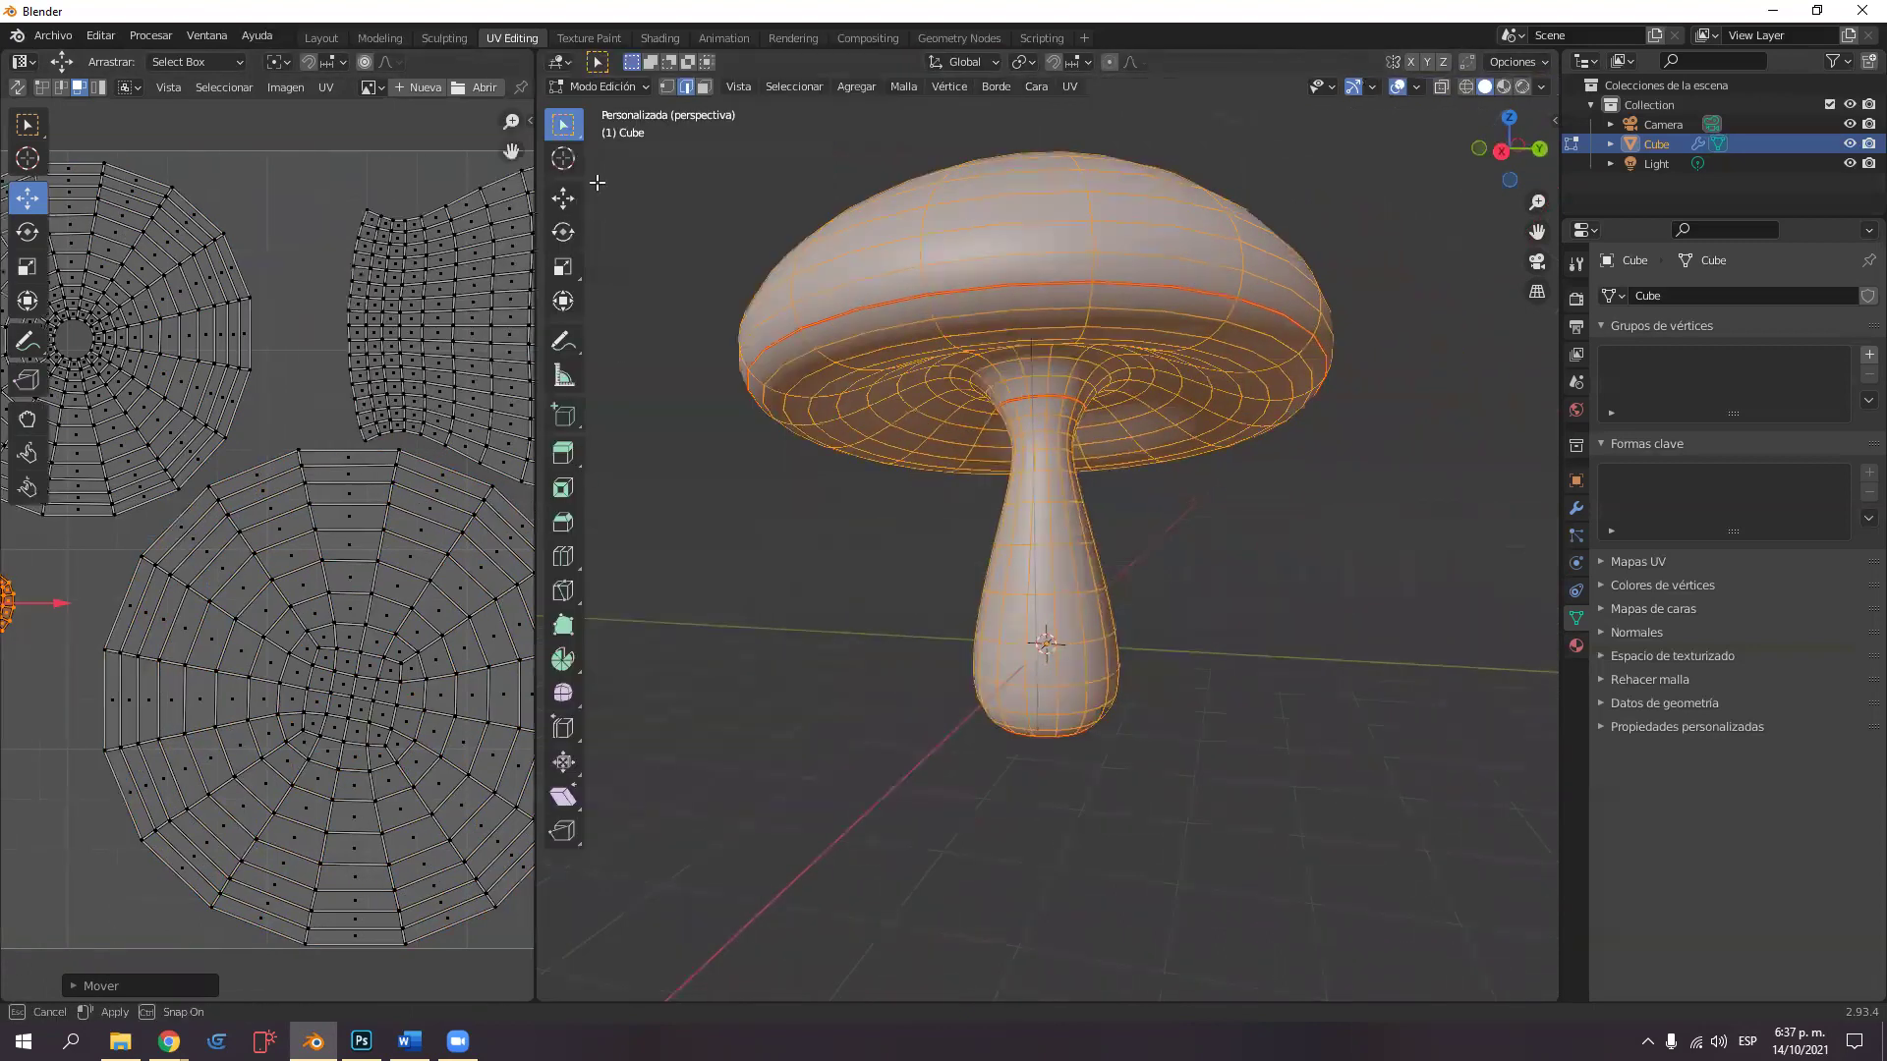
{"action": "left_click", "coordinate": [590, 38]}
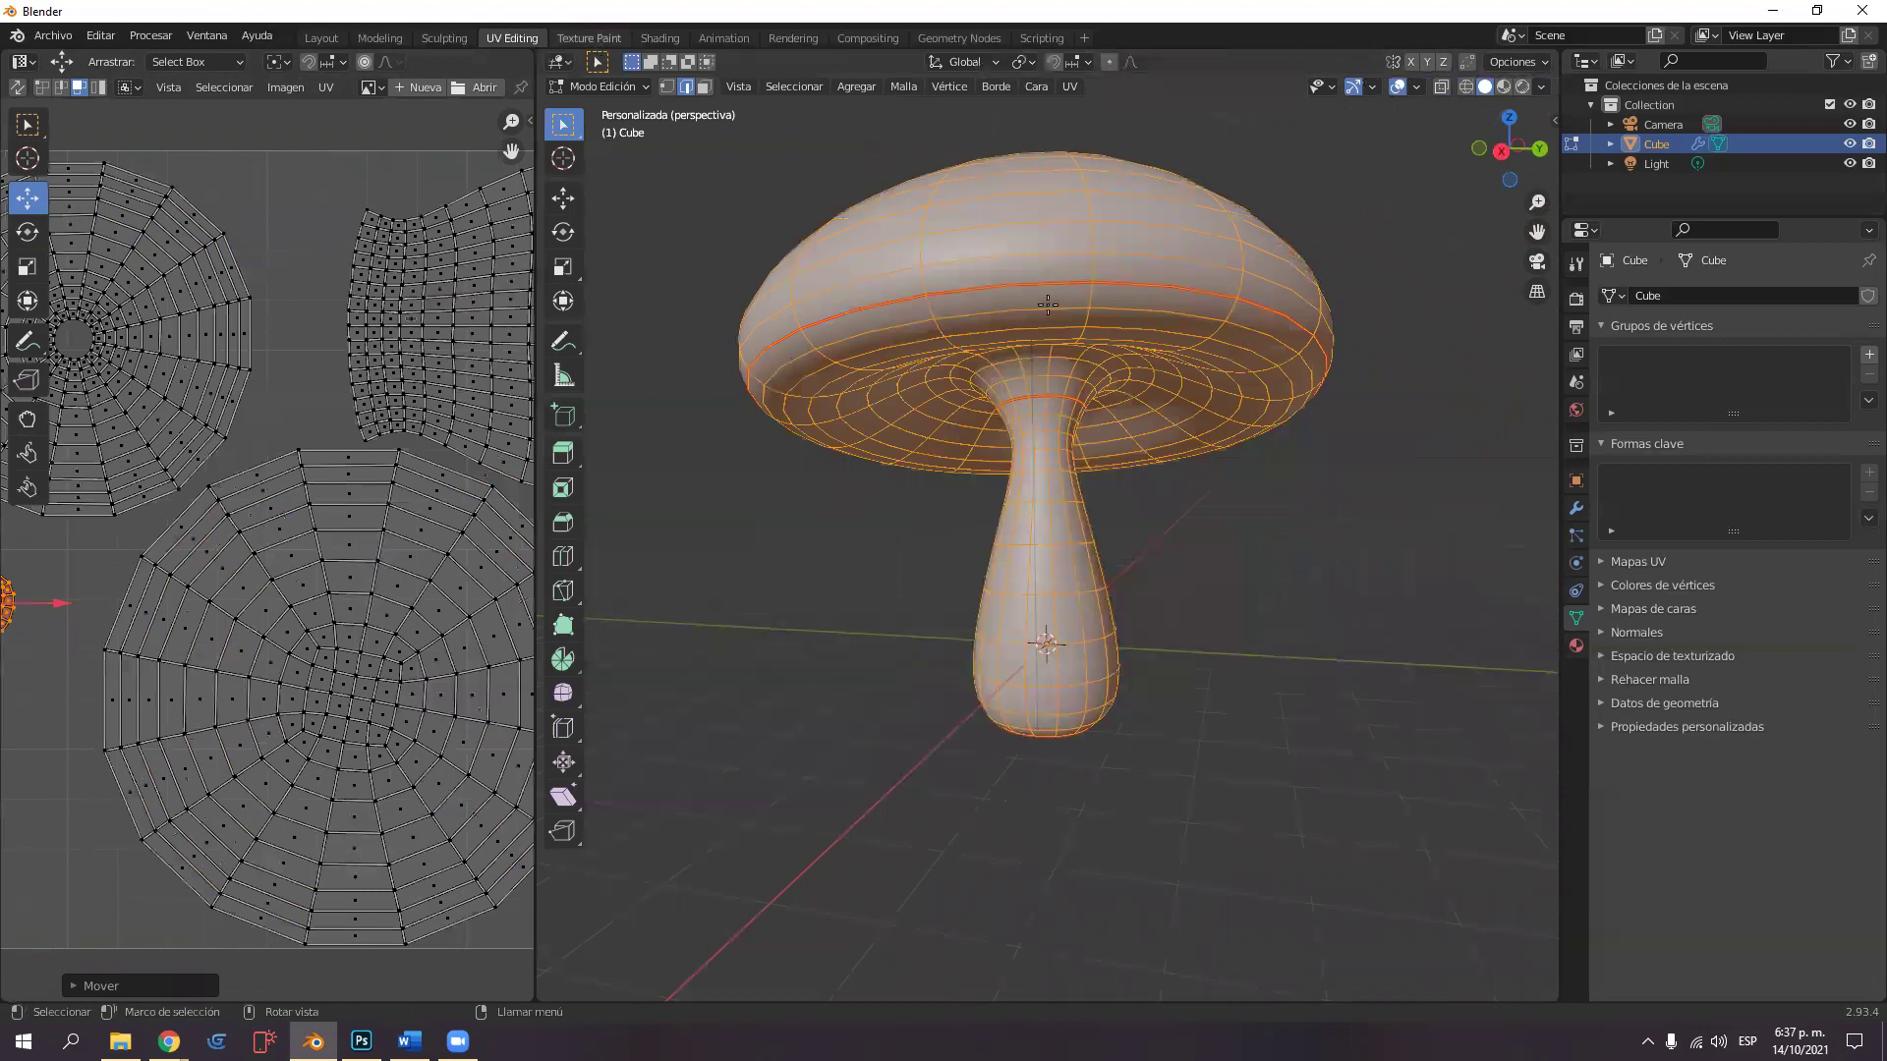
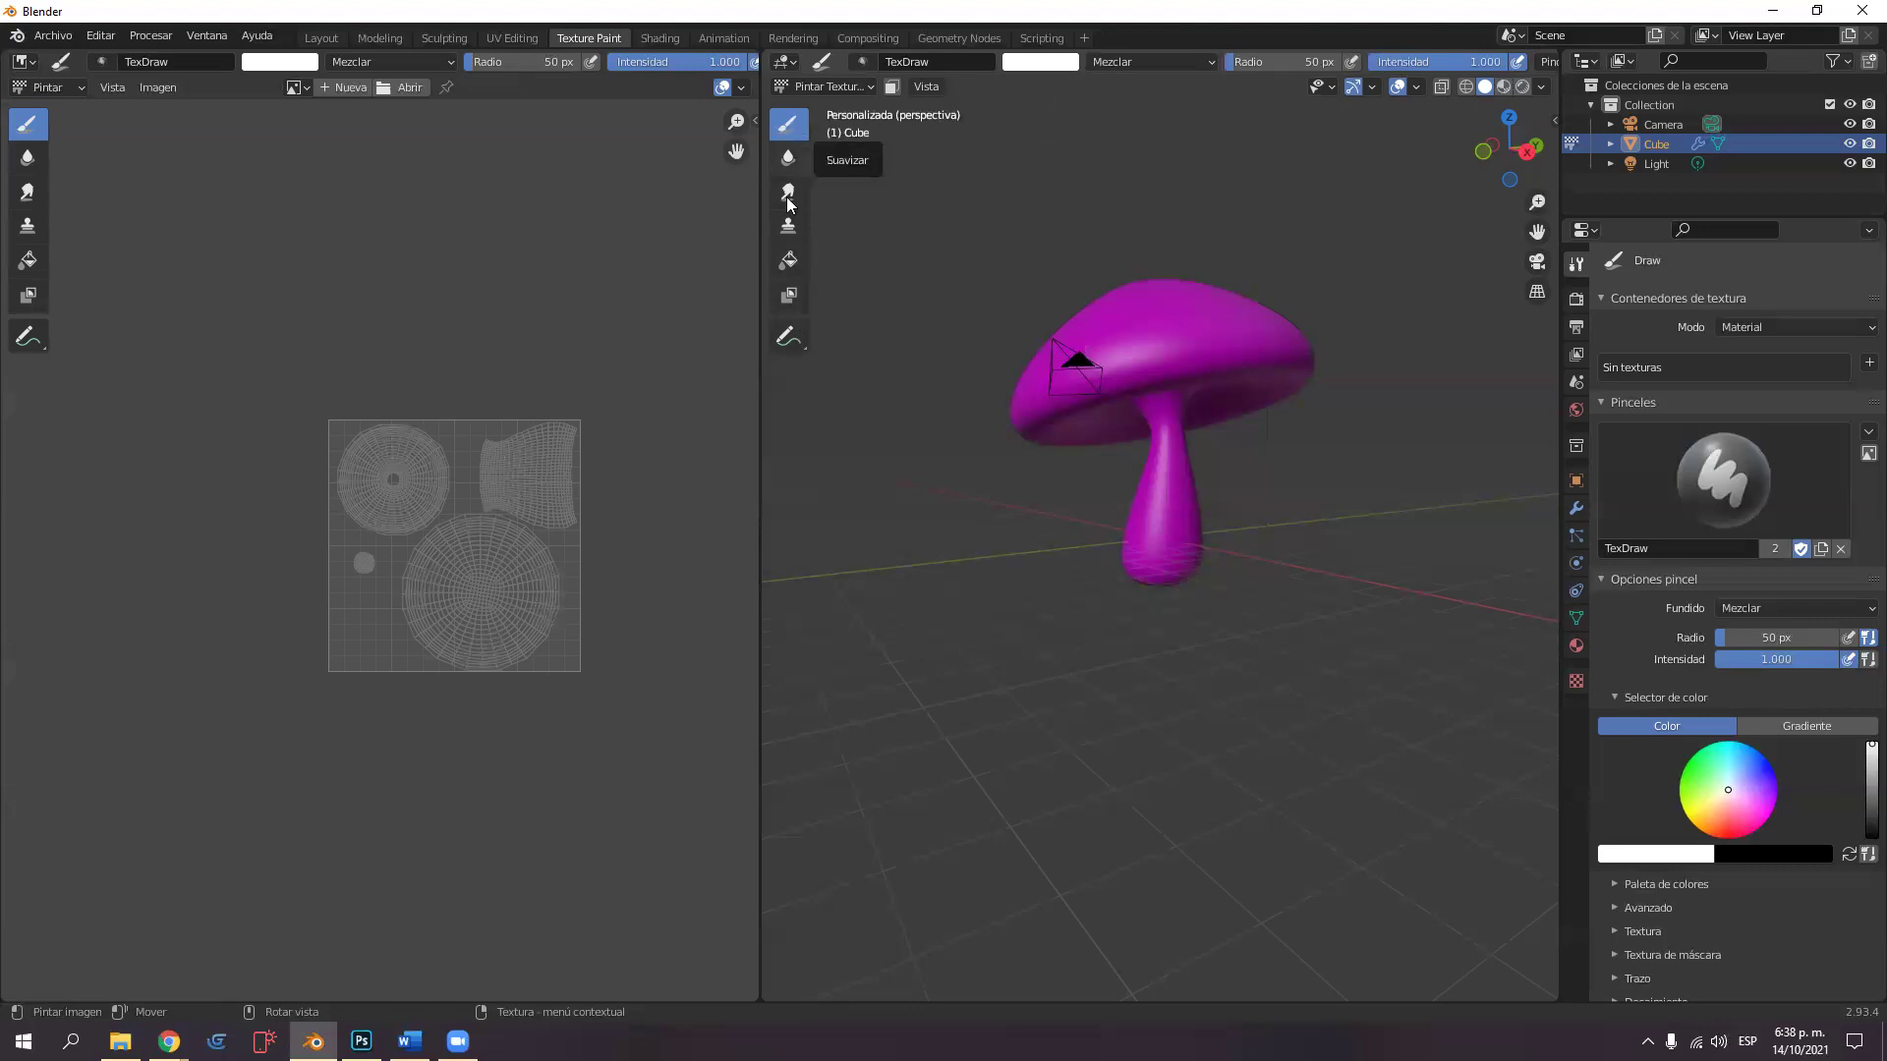
{"action": "left_click_drag", "start_coordinate": [759, 423], "coordinate": [556, 428]}
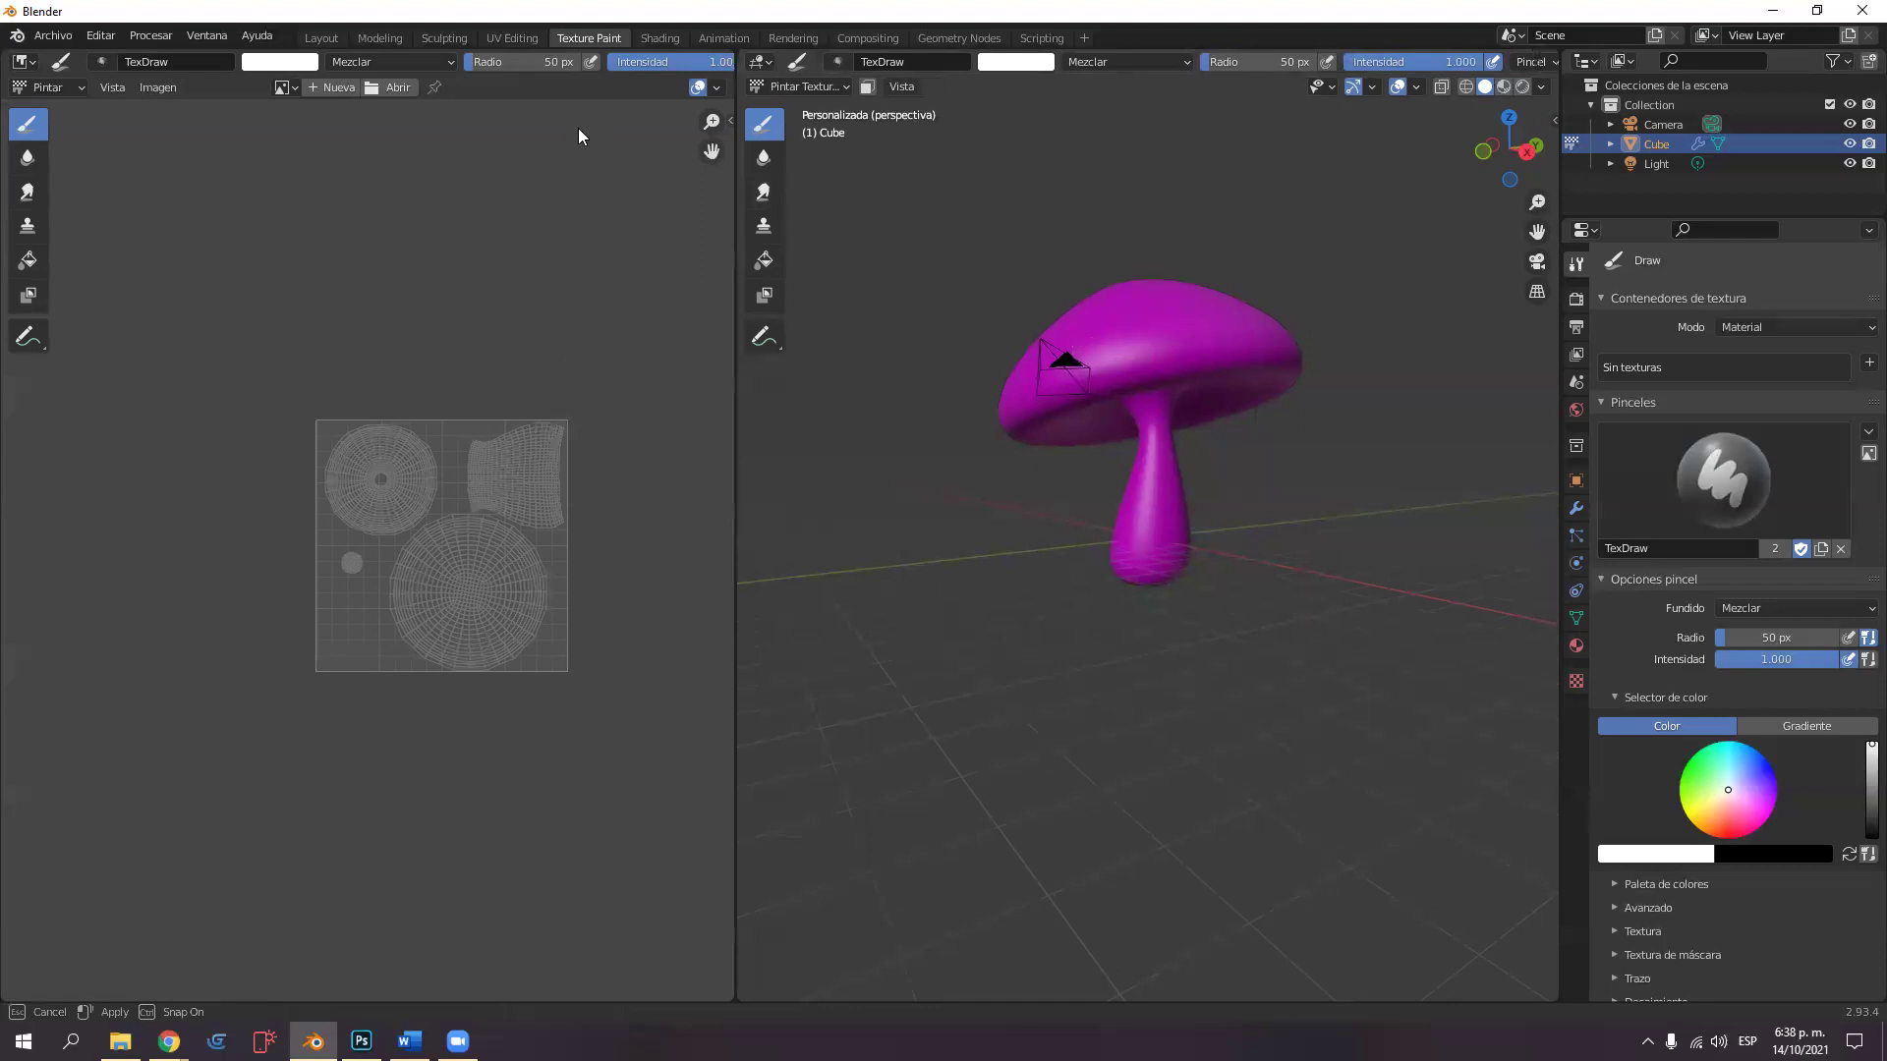
{"action": "left_click_drag", "start_coordinate": [570, 174], "coordinate": [570, 174]}
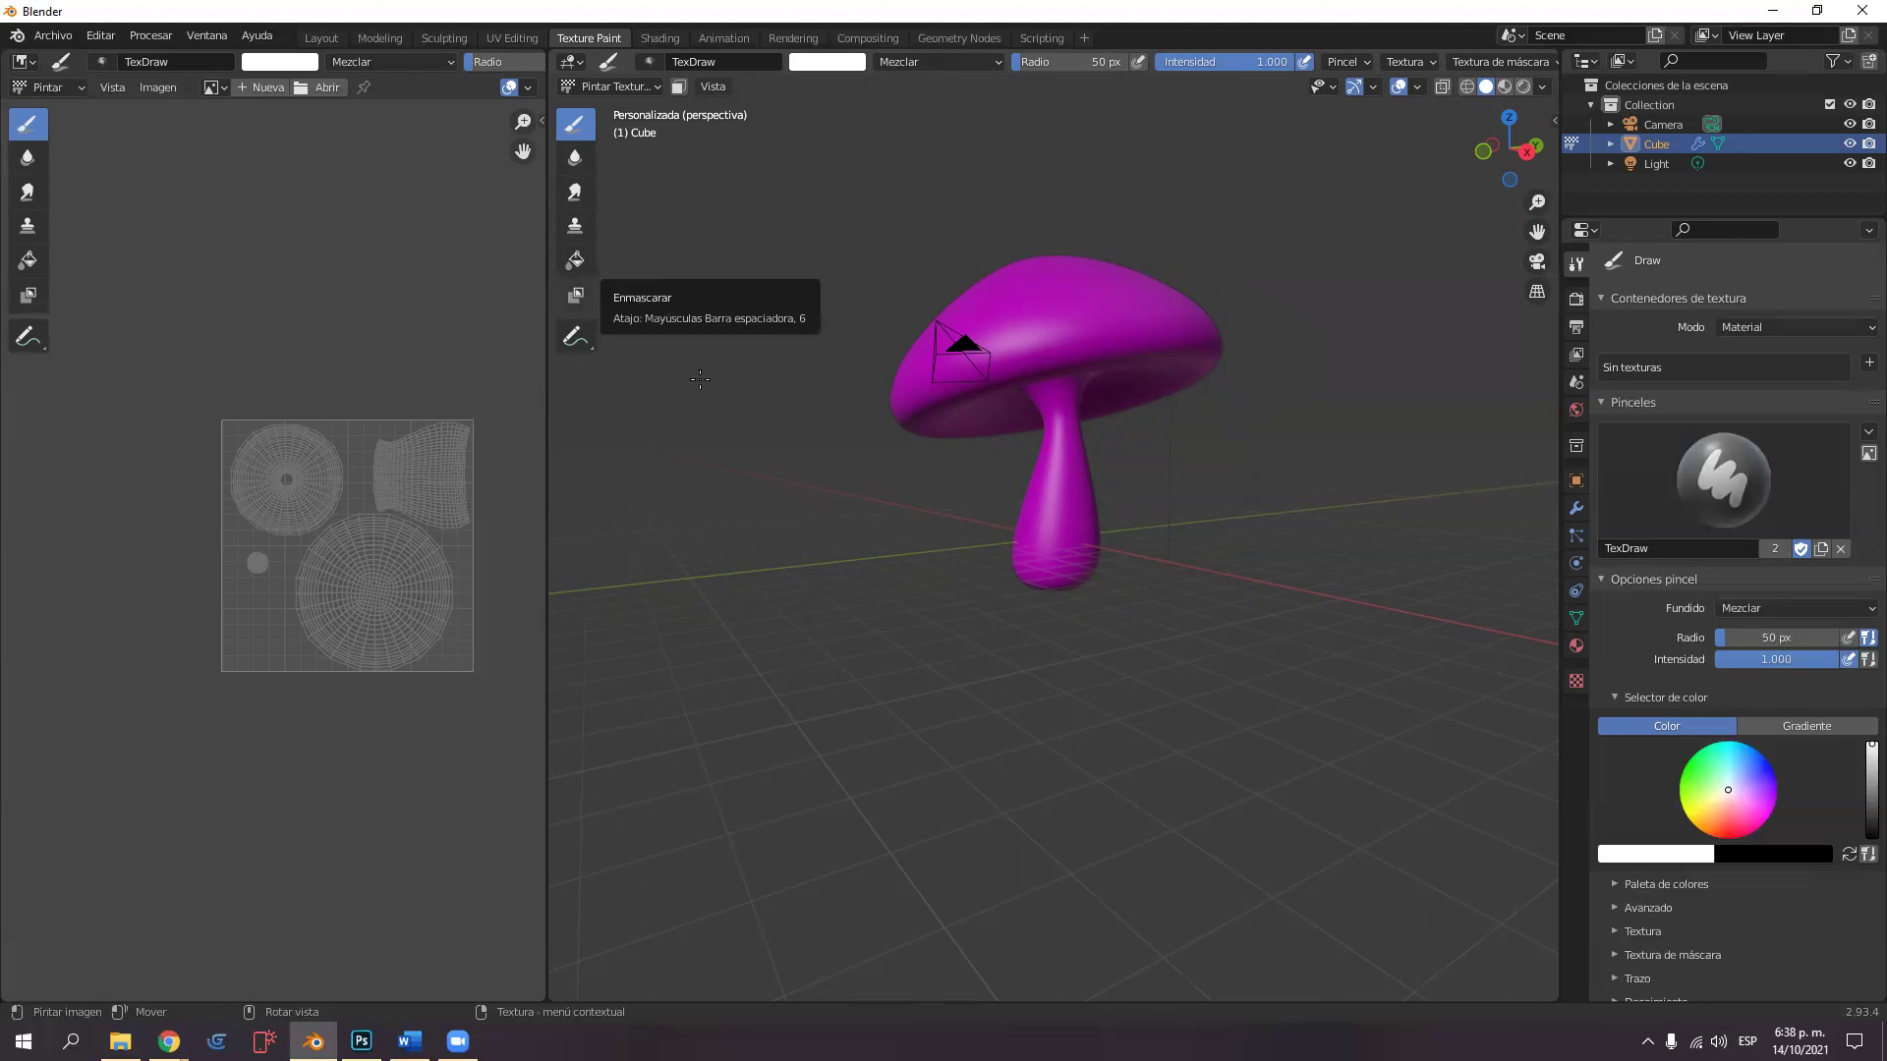
{"action": "middle_click_drag", "start_coordinate": [1242, 455], "coordinate": [1305, 483]}
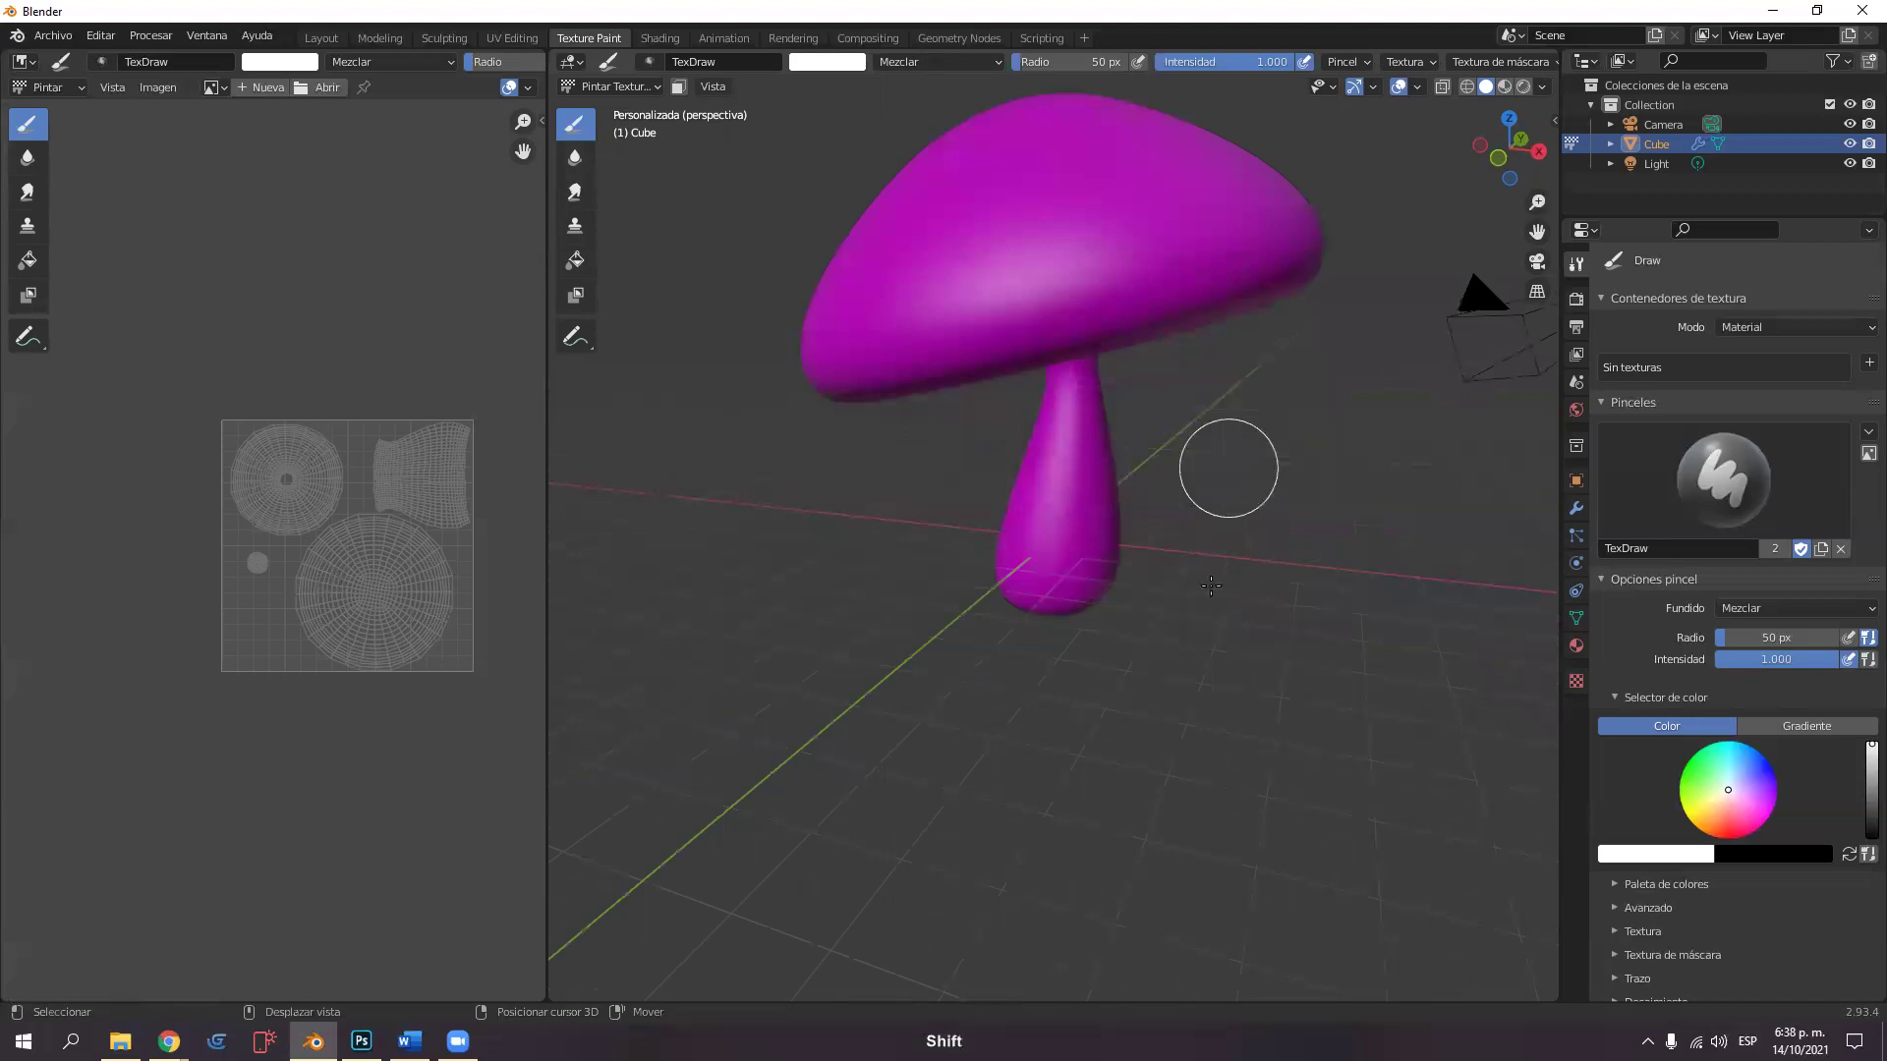
{"action": "middle_click_drag", "start_coordinate": [1217, 579], "coordinate": [1219, 535]}
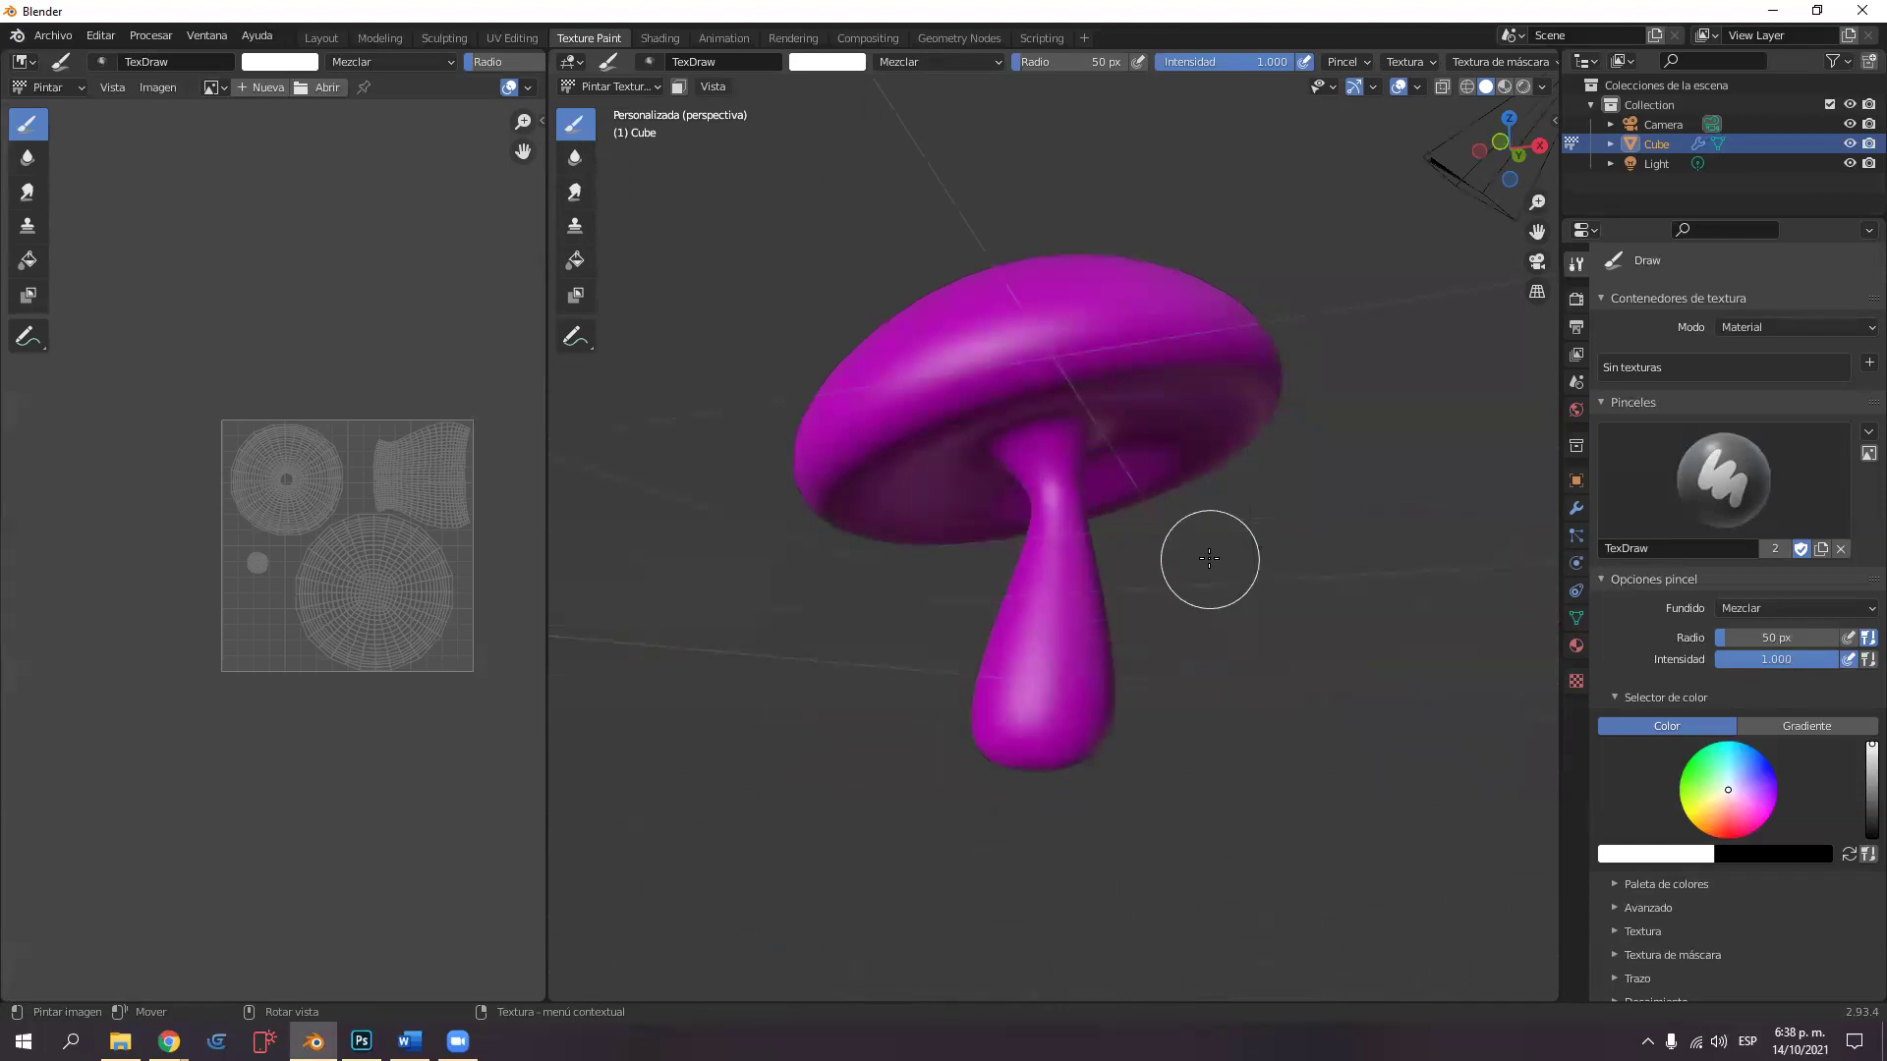
{"action": "middle_click_drag", "start_coordinate": [1211, 560], "coordinate": [1229, 586]}
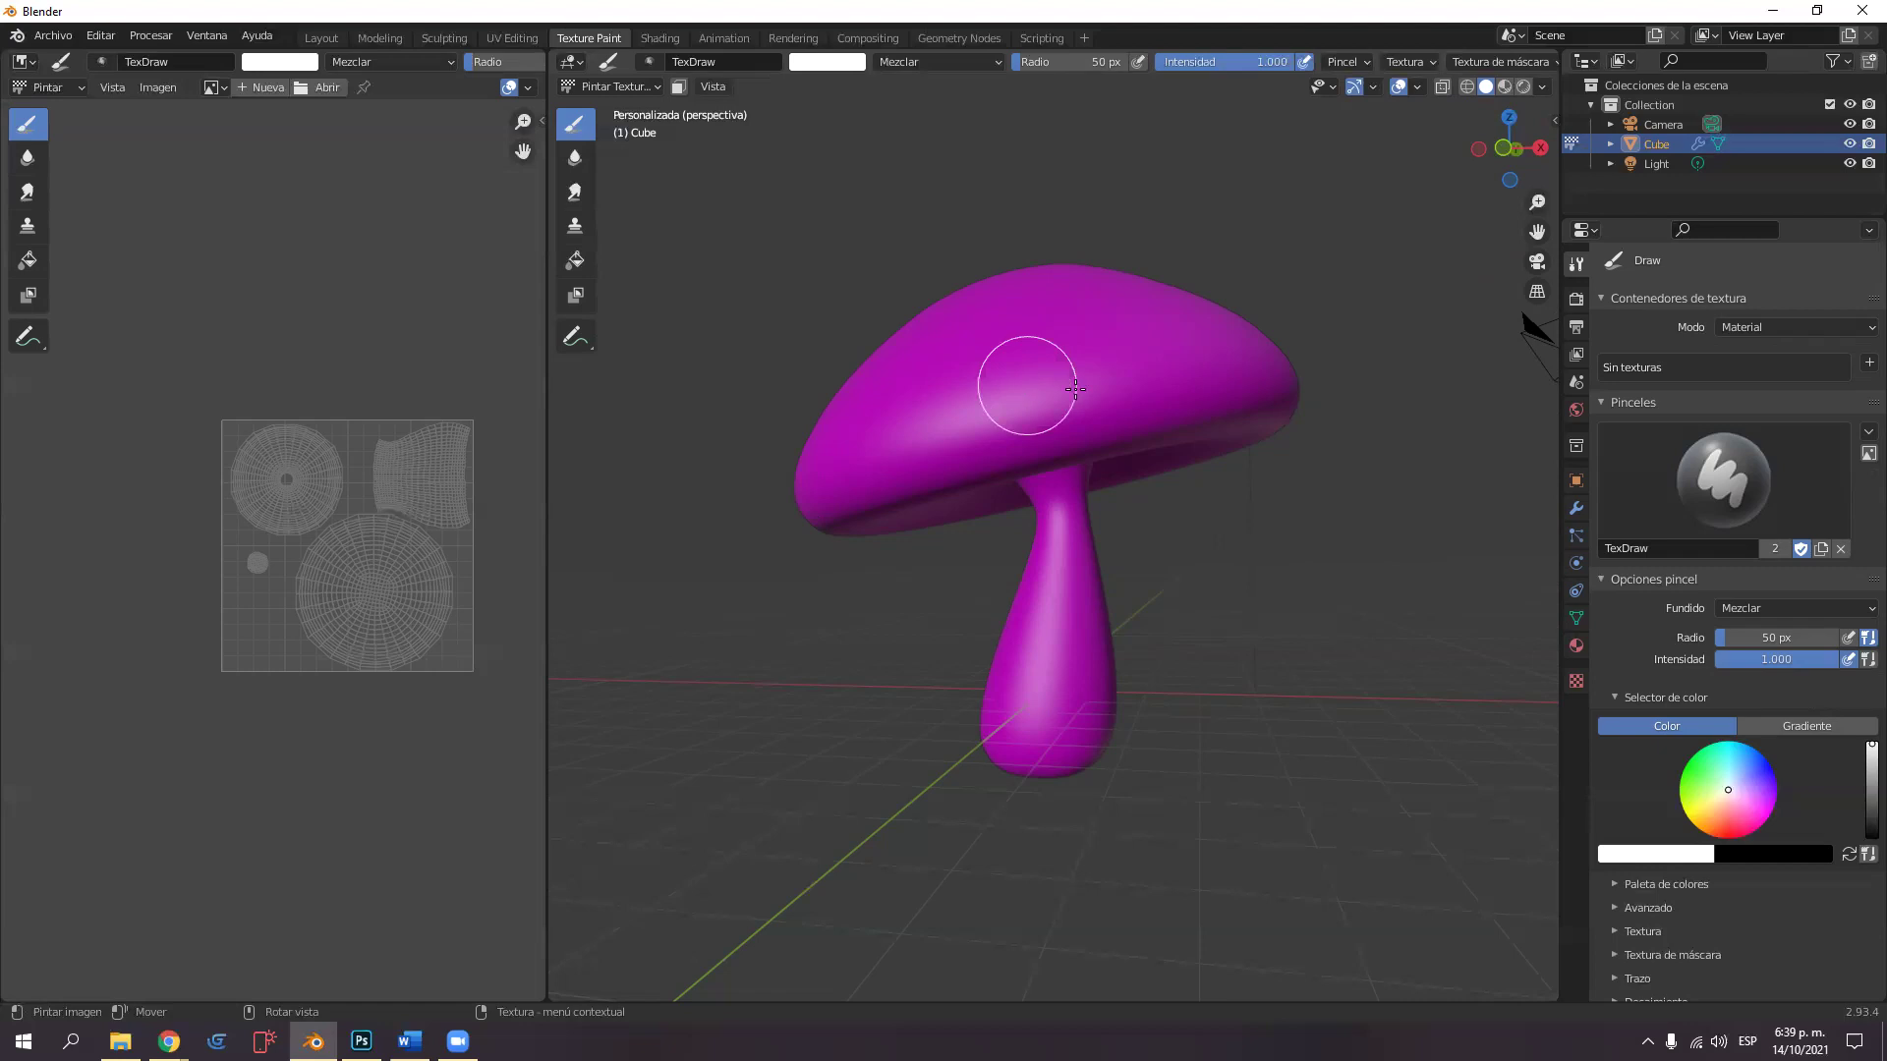
{"action": "mouse_move", "coordinate": [1116, 358]}
{"action": "middle_mouse_down"}
{"action": "mouse_move", "coordinate": [1092, 367]}
{"action": "mouse_move", "coordinate": [1121, 363]}
{"action": "middle_mouse_up"}
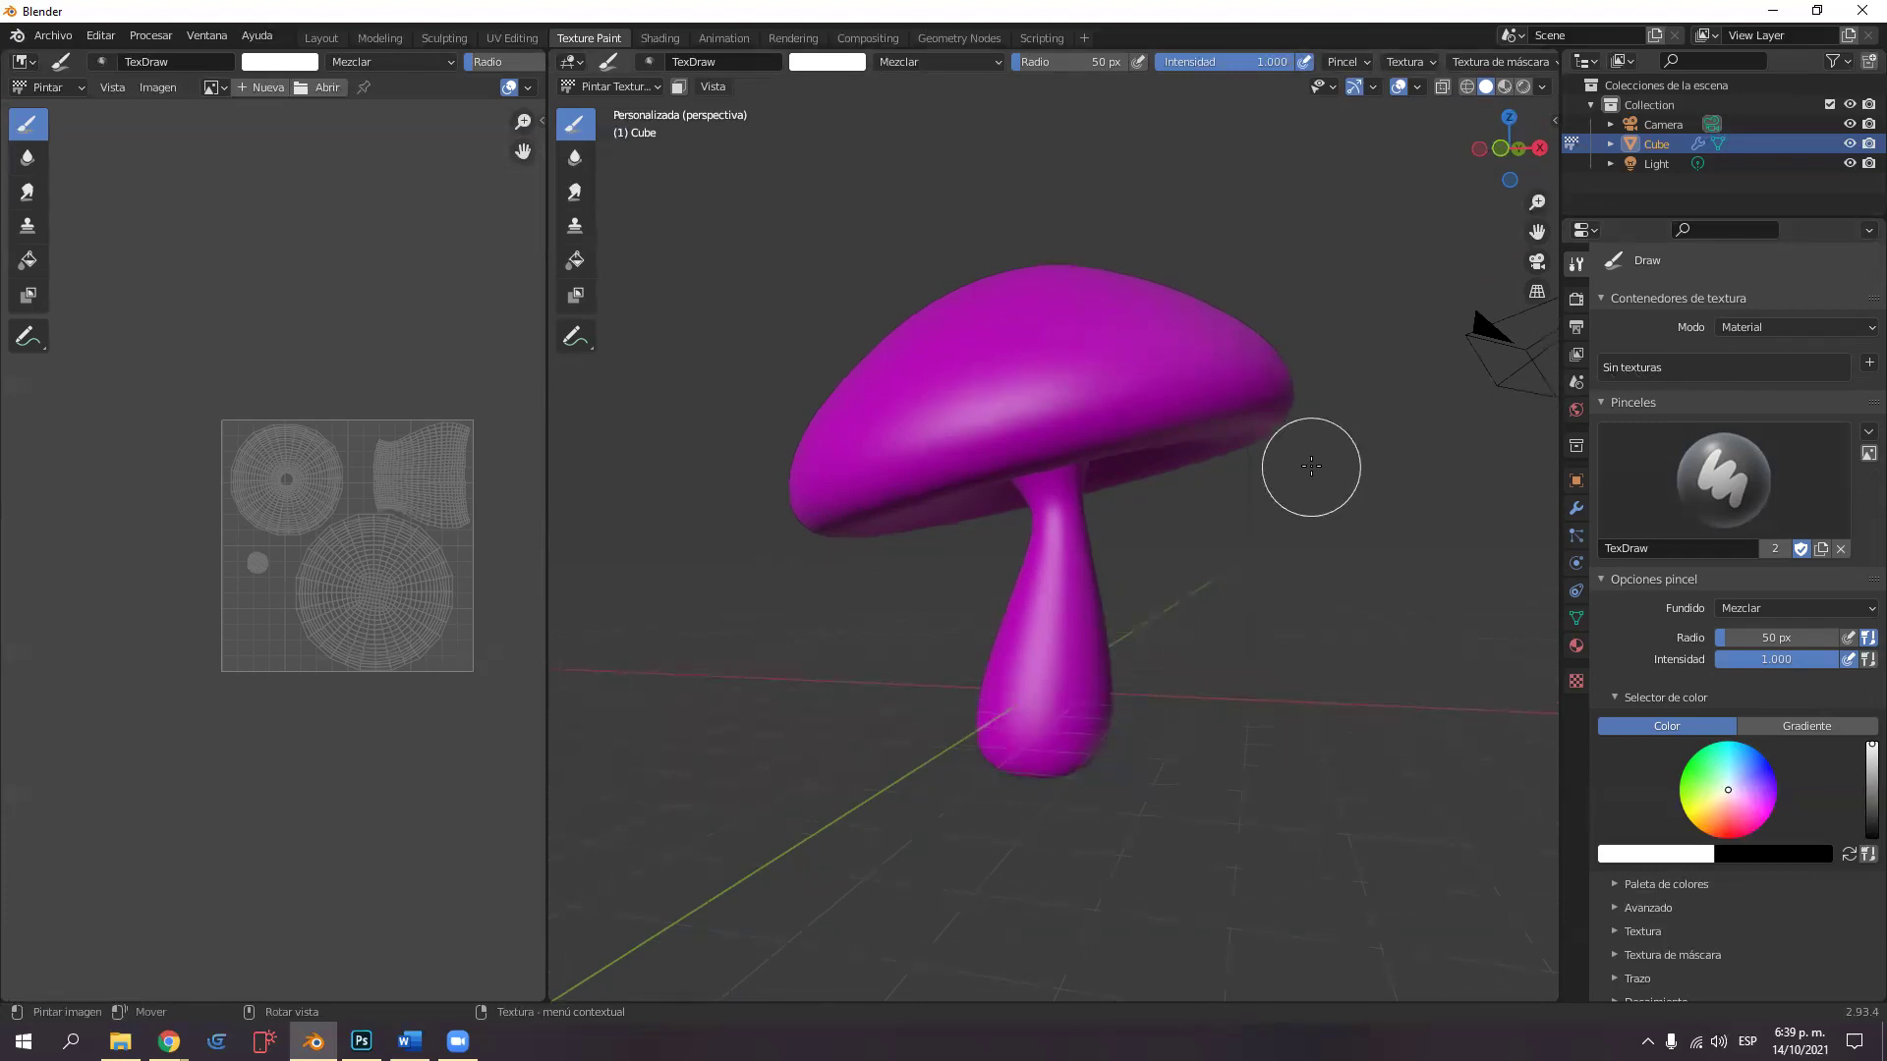
Add a Material Base Color texture at 2048 × 2048 px with a mid-grey fill for painting the mushroom.
{"action": "left_click", "coordinate": [1860, 363]}
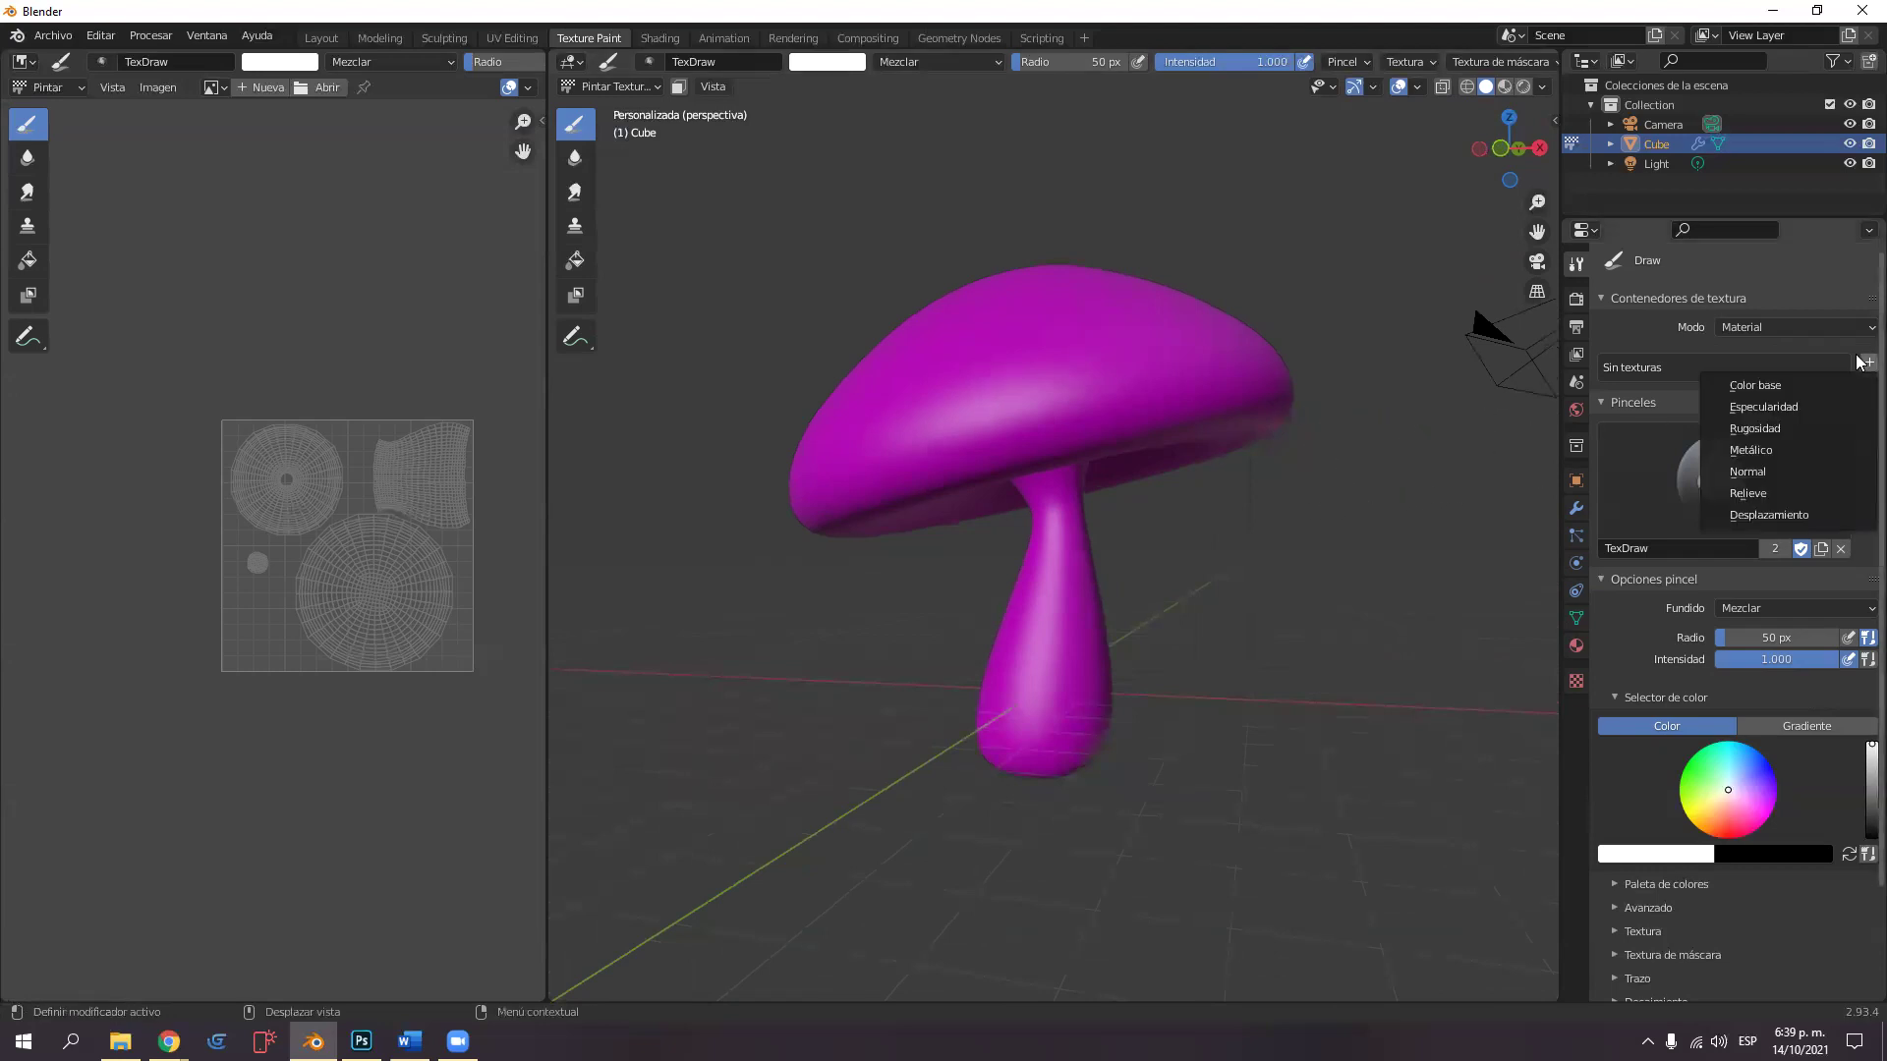
{"action": "left_click", "coordinate": [1767, 386]}
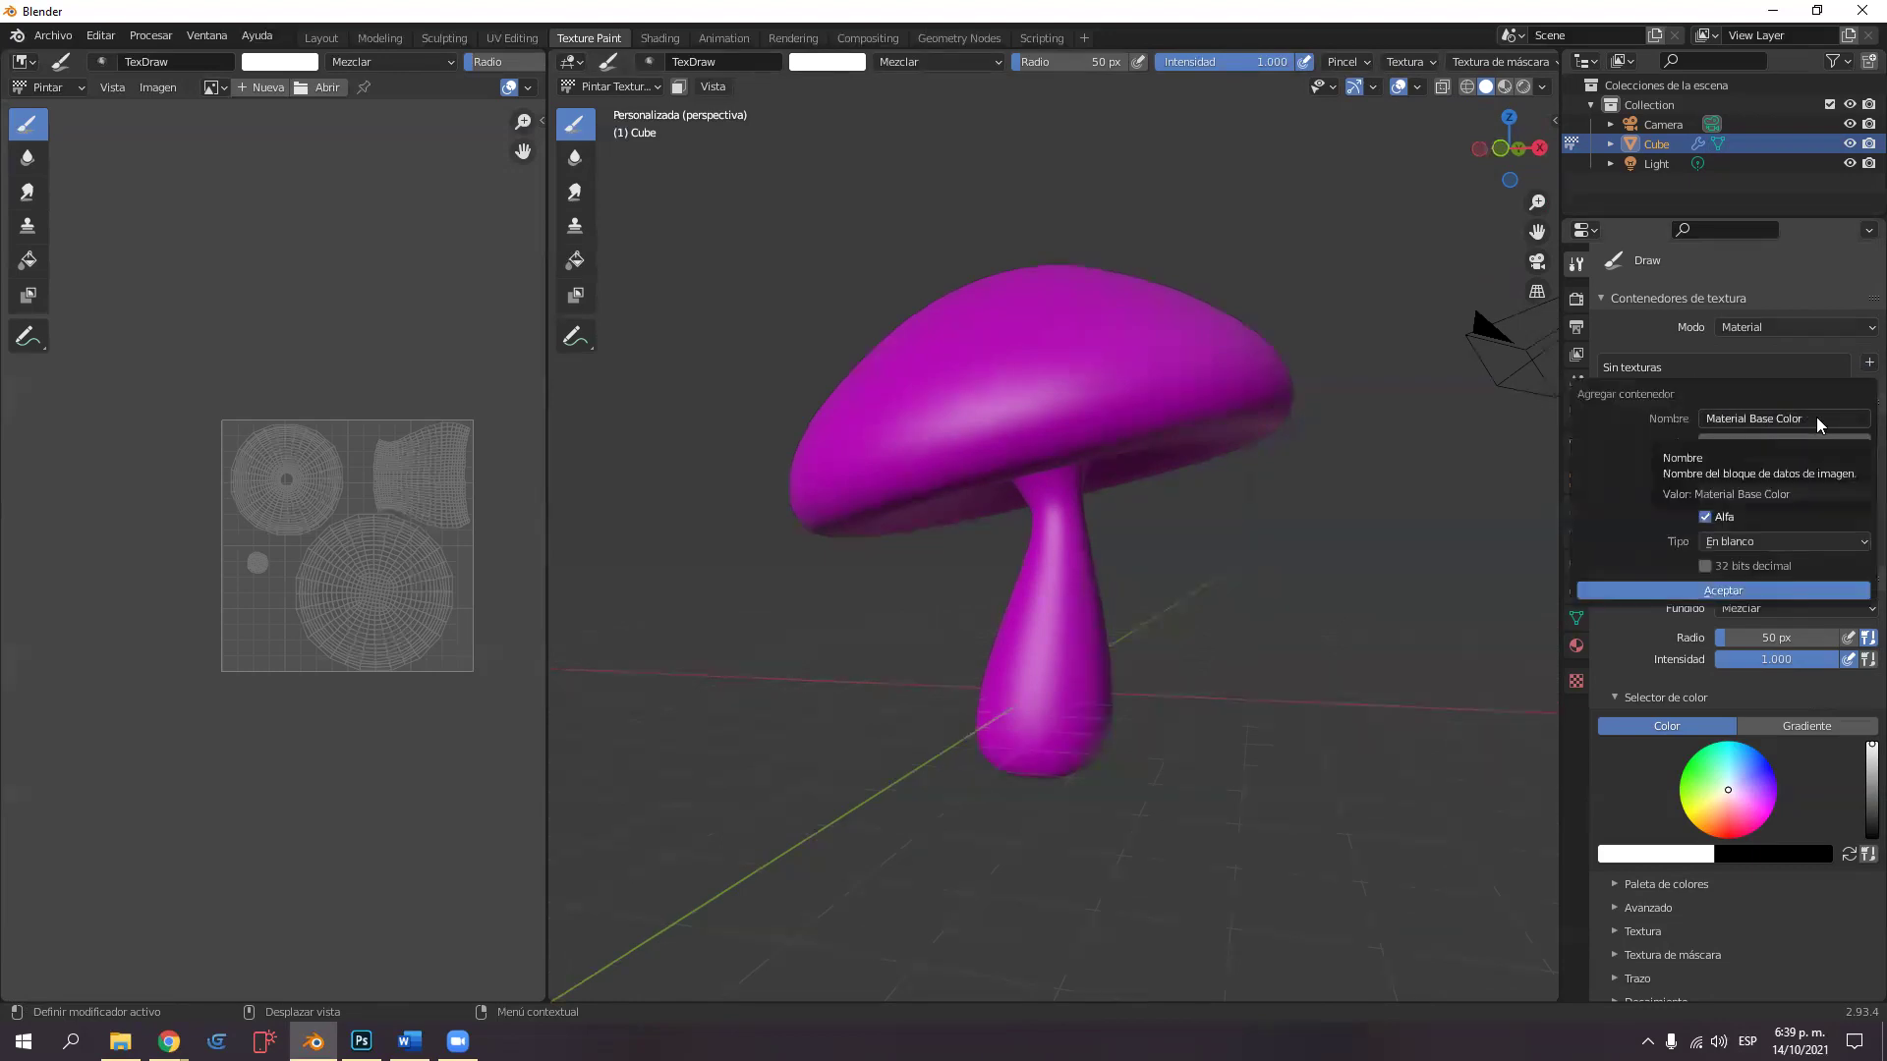
{"action": "left_click", "coordinate": [1799, 418]}
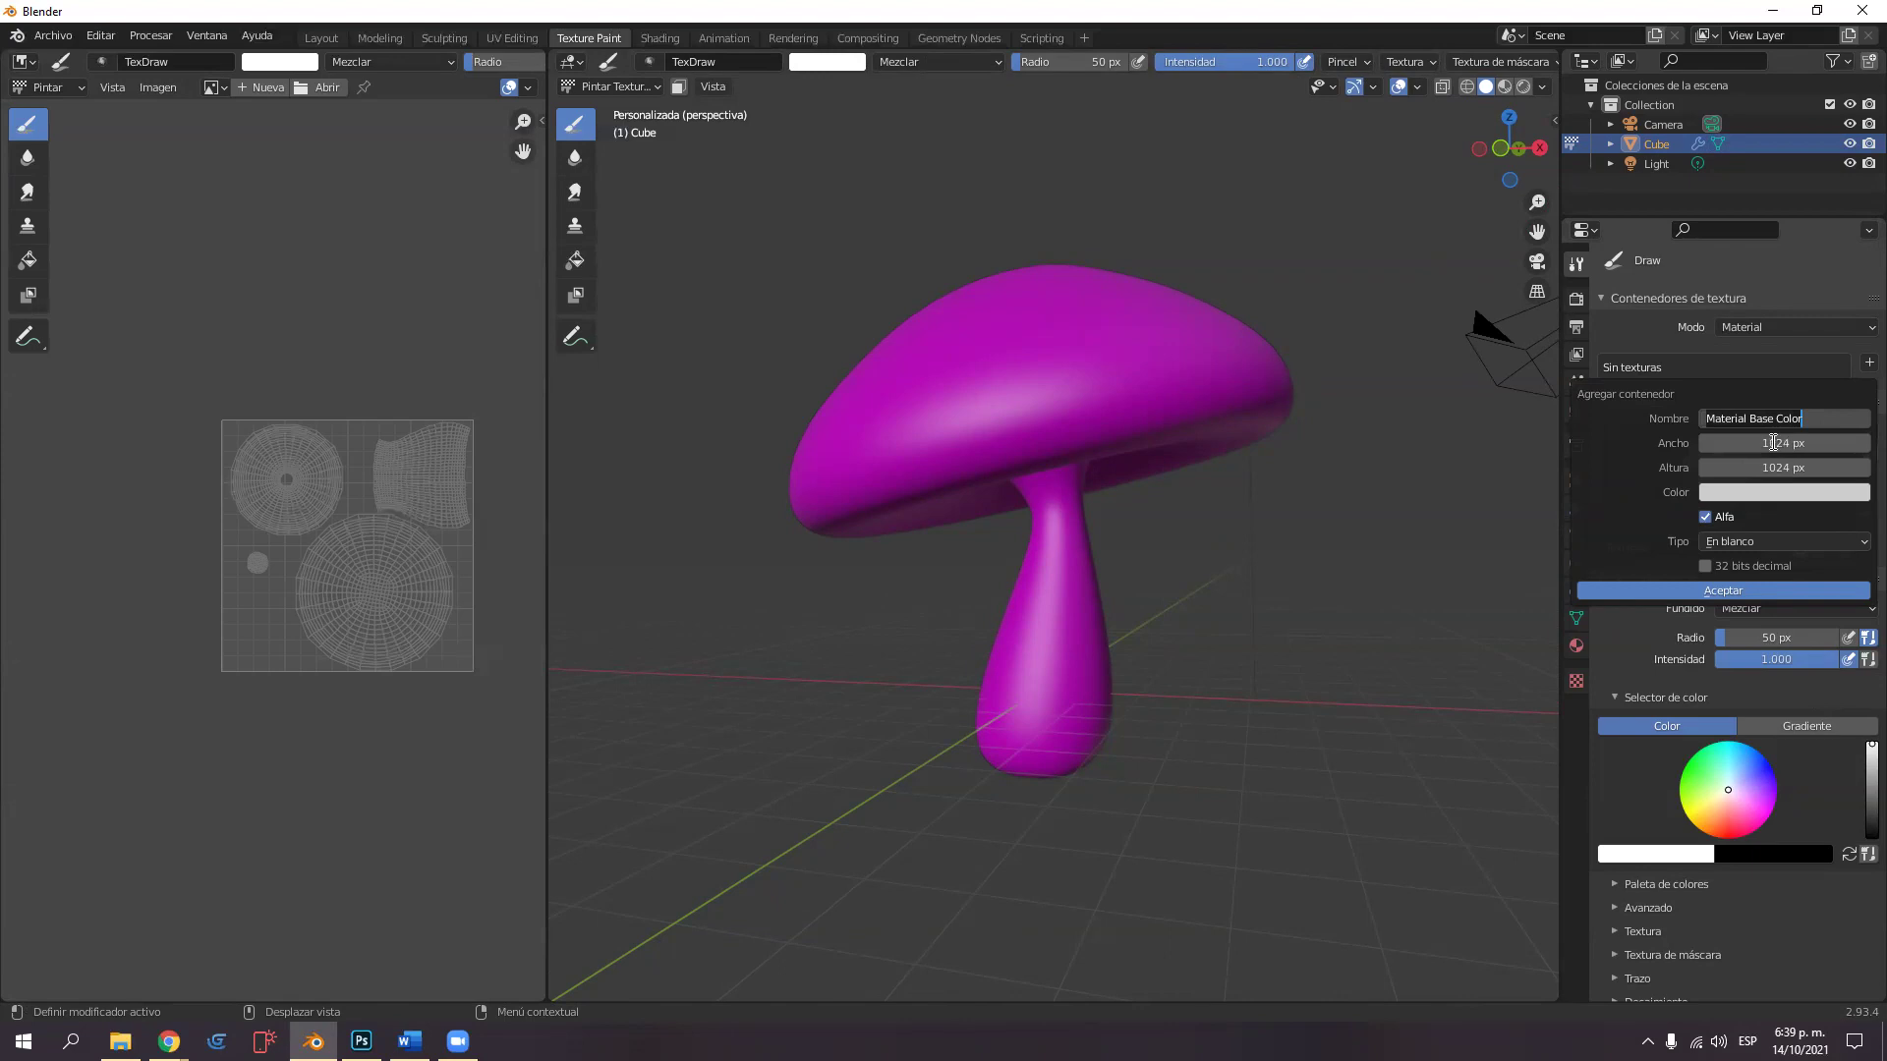
{"action": "left_click", "coordinate": [1774, 442]}
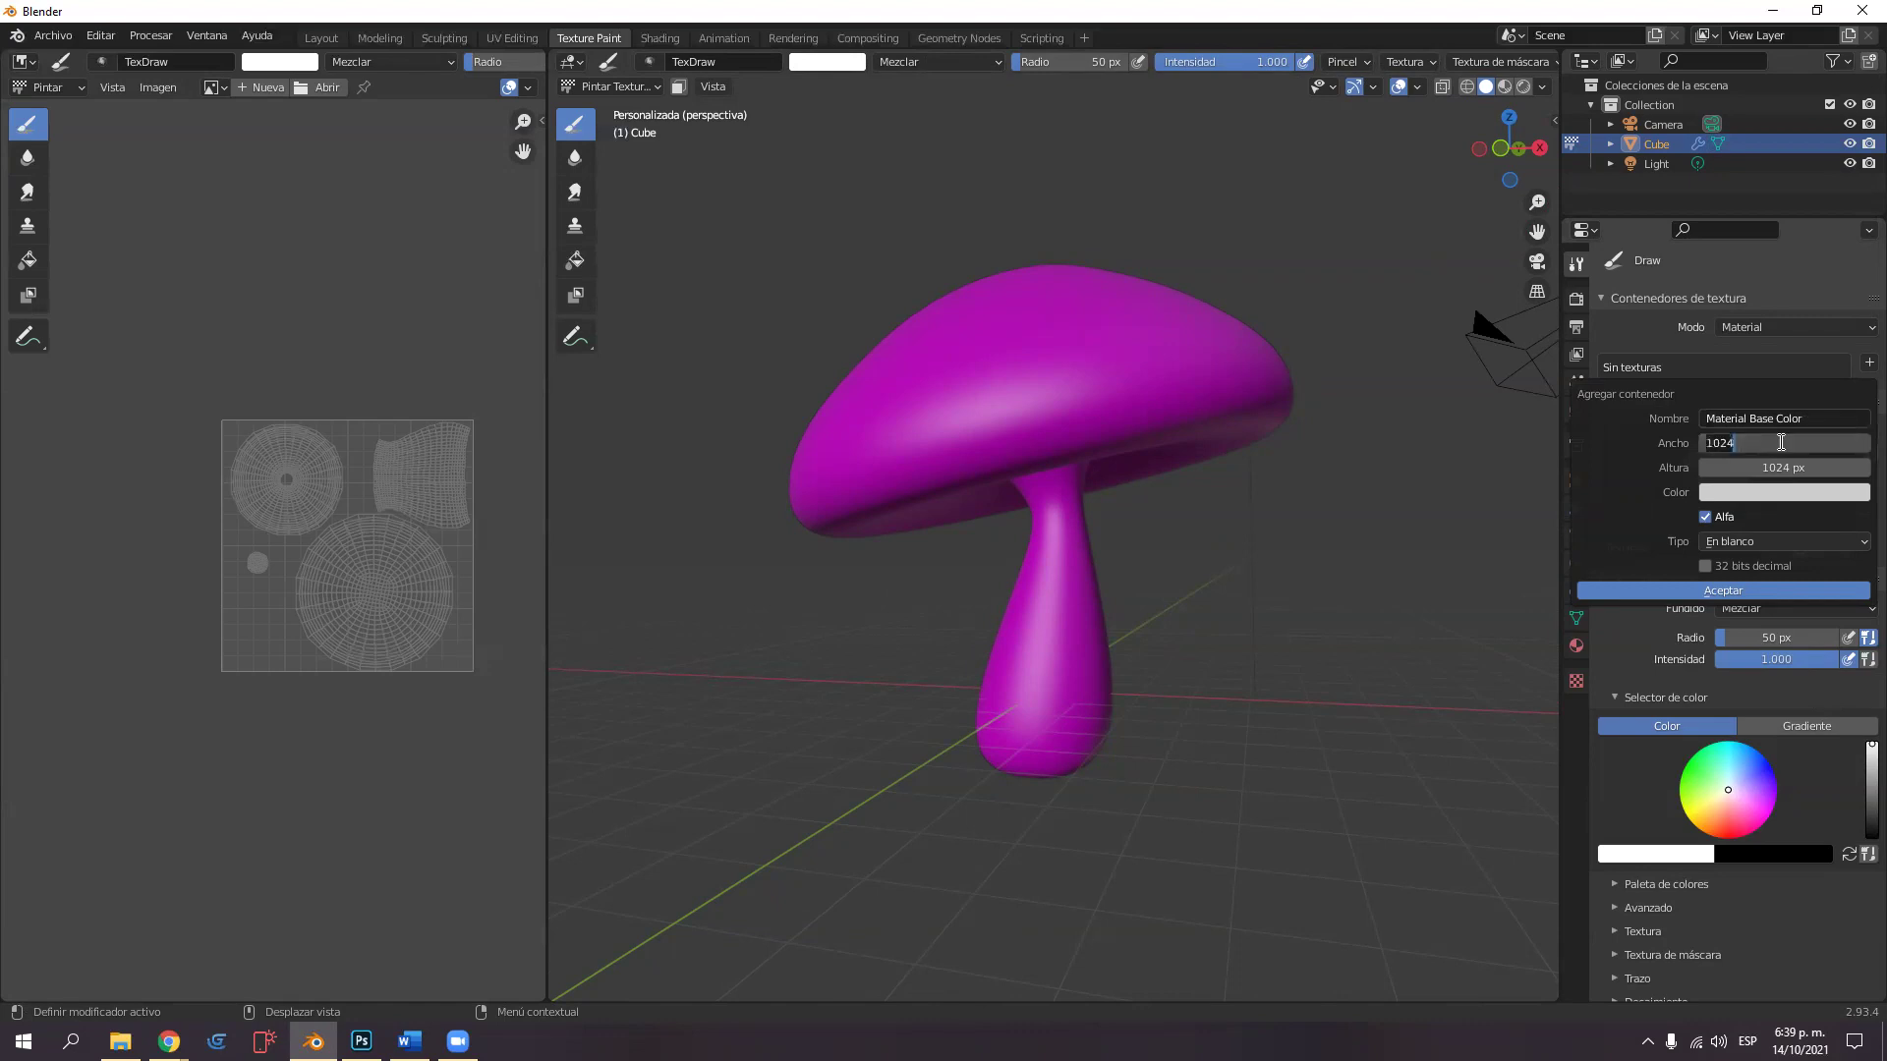
{"action": "type", "text": "2048"}
{"action": "key", "text": "Tab"}
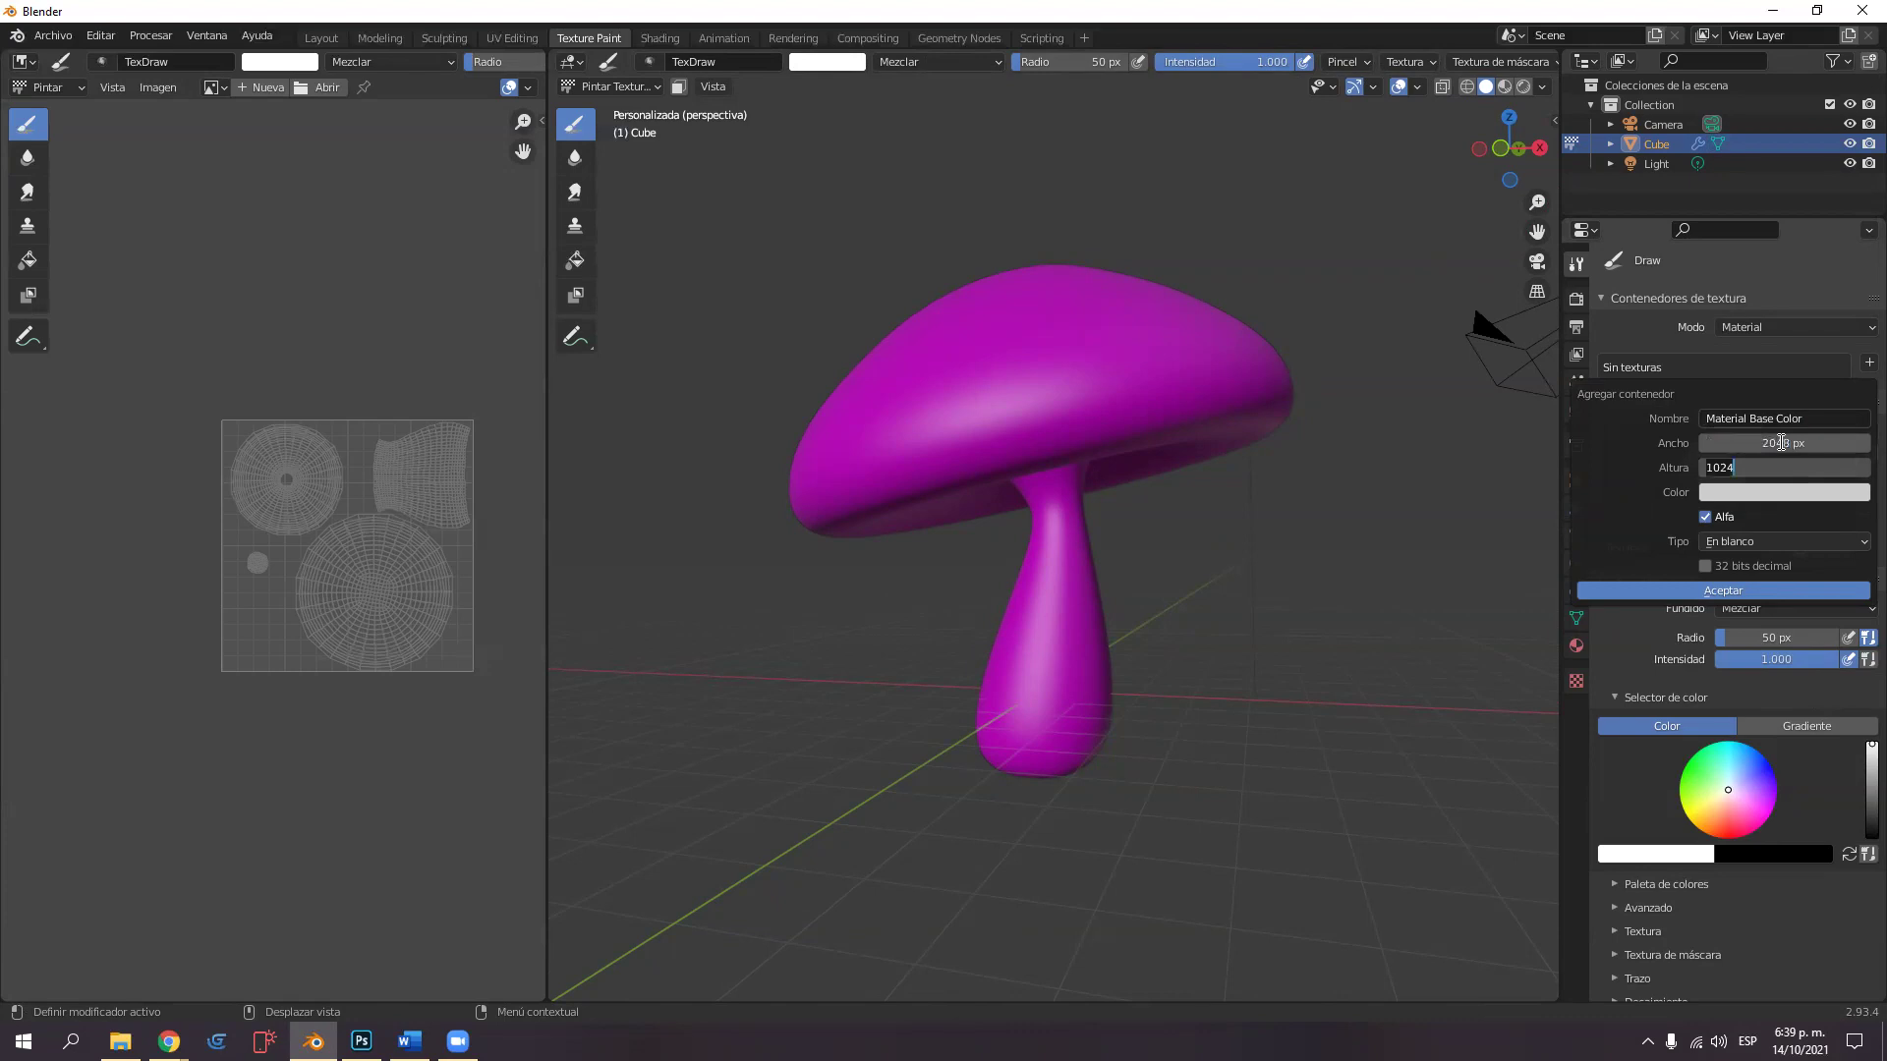
{"action": "type", "text": "2048"}
{"action": "key", "text": "Tab"}
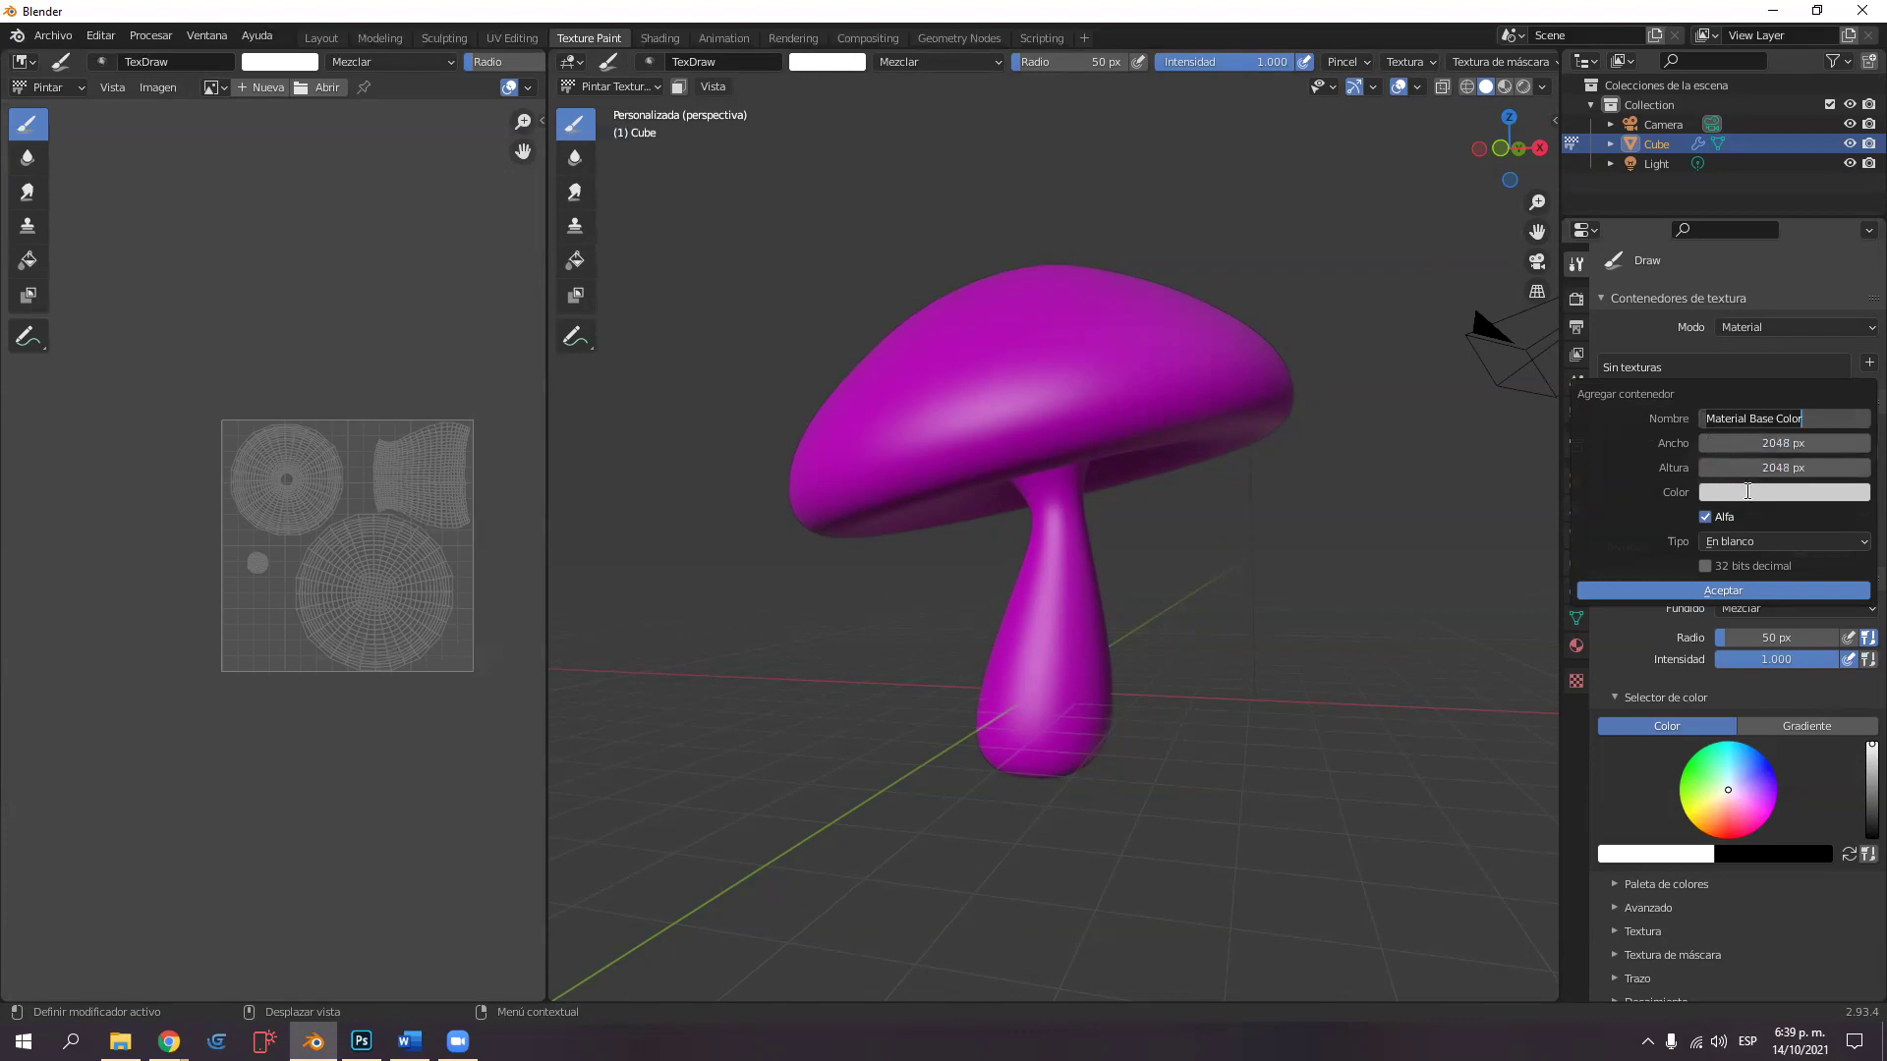
{"action": "key", "text": "Return"}
{"action": "left_click", "coordinate": [1791, 493]}
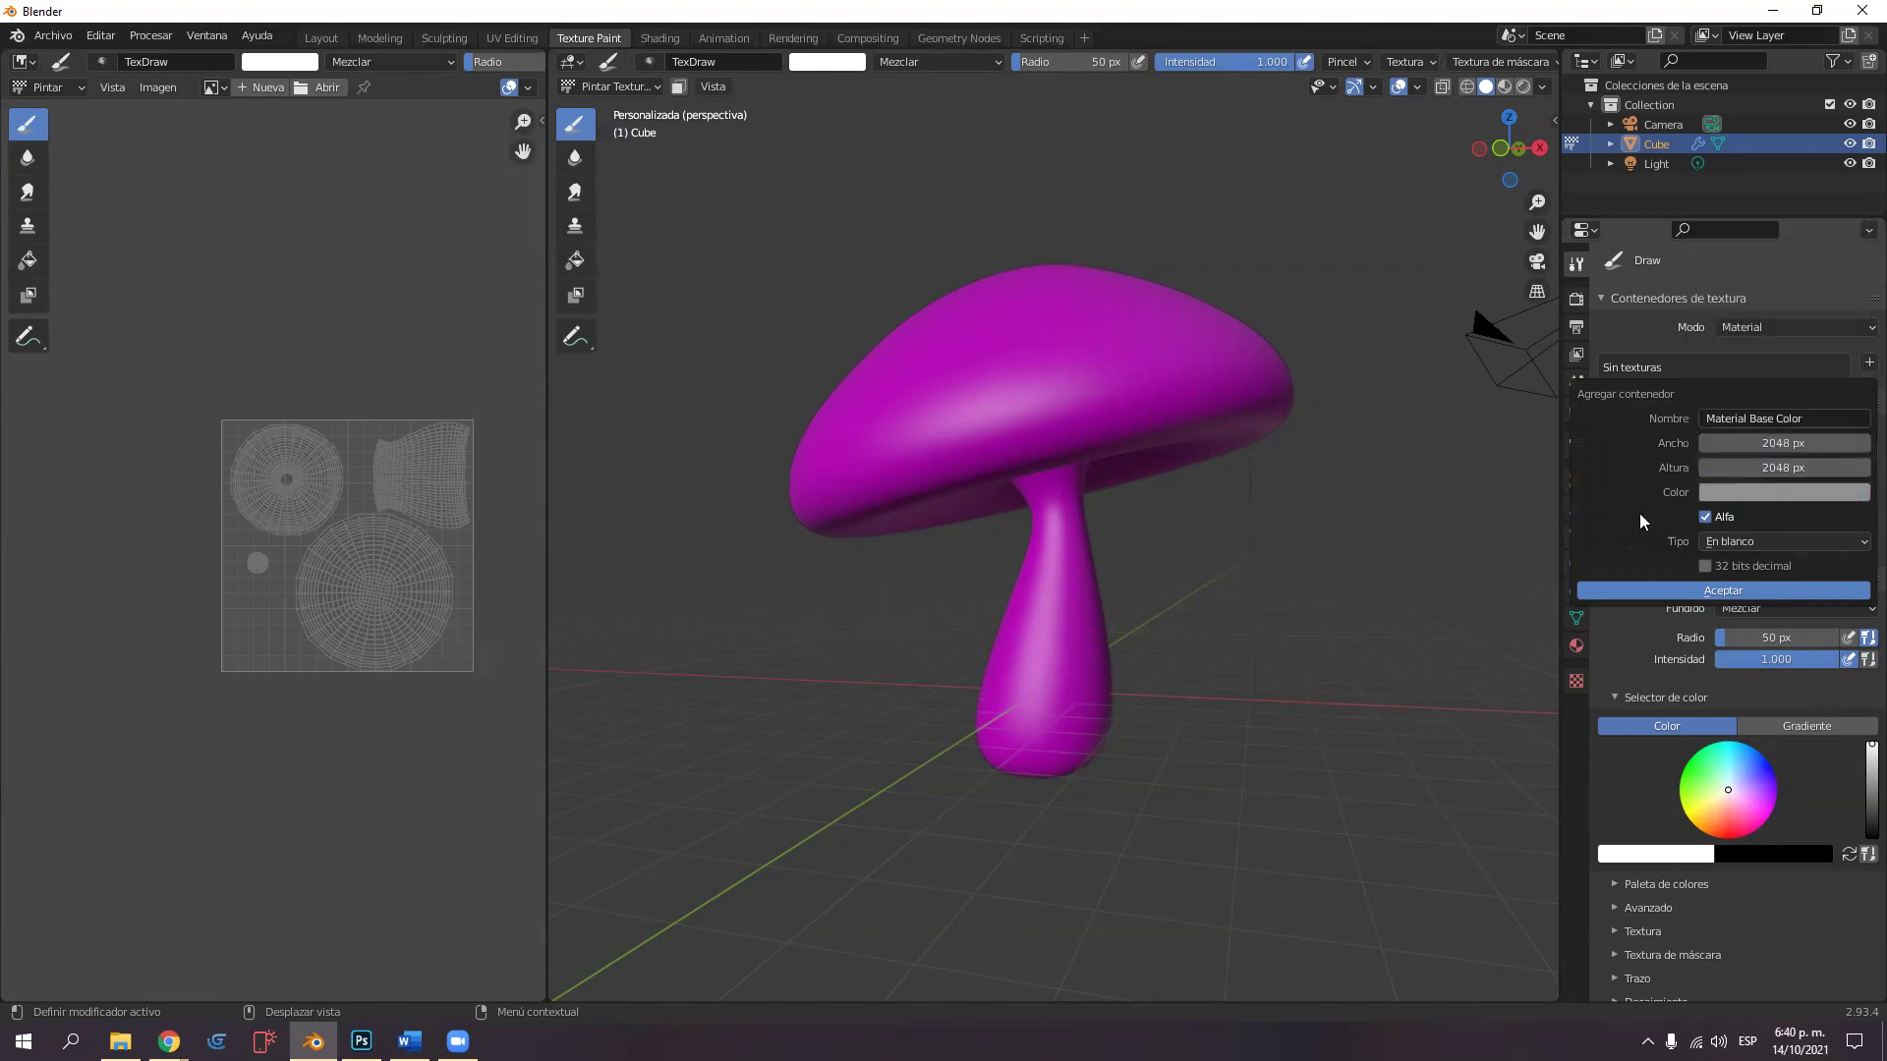
{"action": "left_click", "coordinate": [1714, 586]}
Look over the grey mushroom and the available brush, symmetry and masking options for texture painting.
{"action": "mouse_move", "coordinate": [1360, 602]}
{"action": "middle_mouse_down"}
{"action": "mouse_move", "coordinate": [1400, 586]}
{"action": "mouse_move", "coordinate": [1147, 598]}
{"action": "mouse_move", "coordinate": [1187, 568]}
{"action": "mouse_move", "coordinate": [1298, 584]}
{"action": "mouse_move", "coordinate": [1312, 616]}
{"action": "middle_mouse_up"}
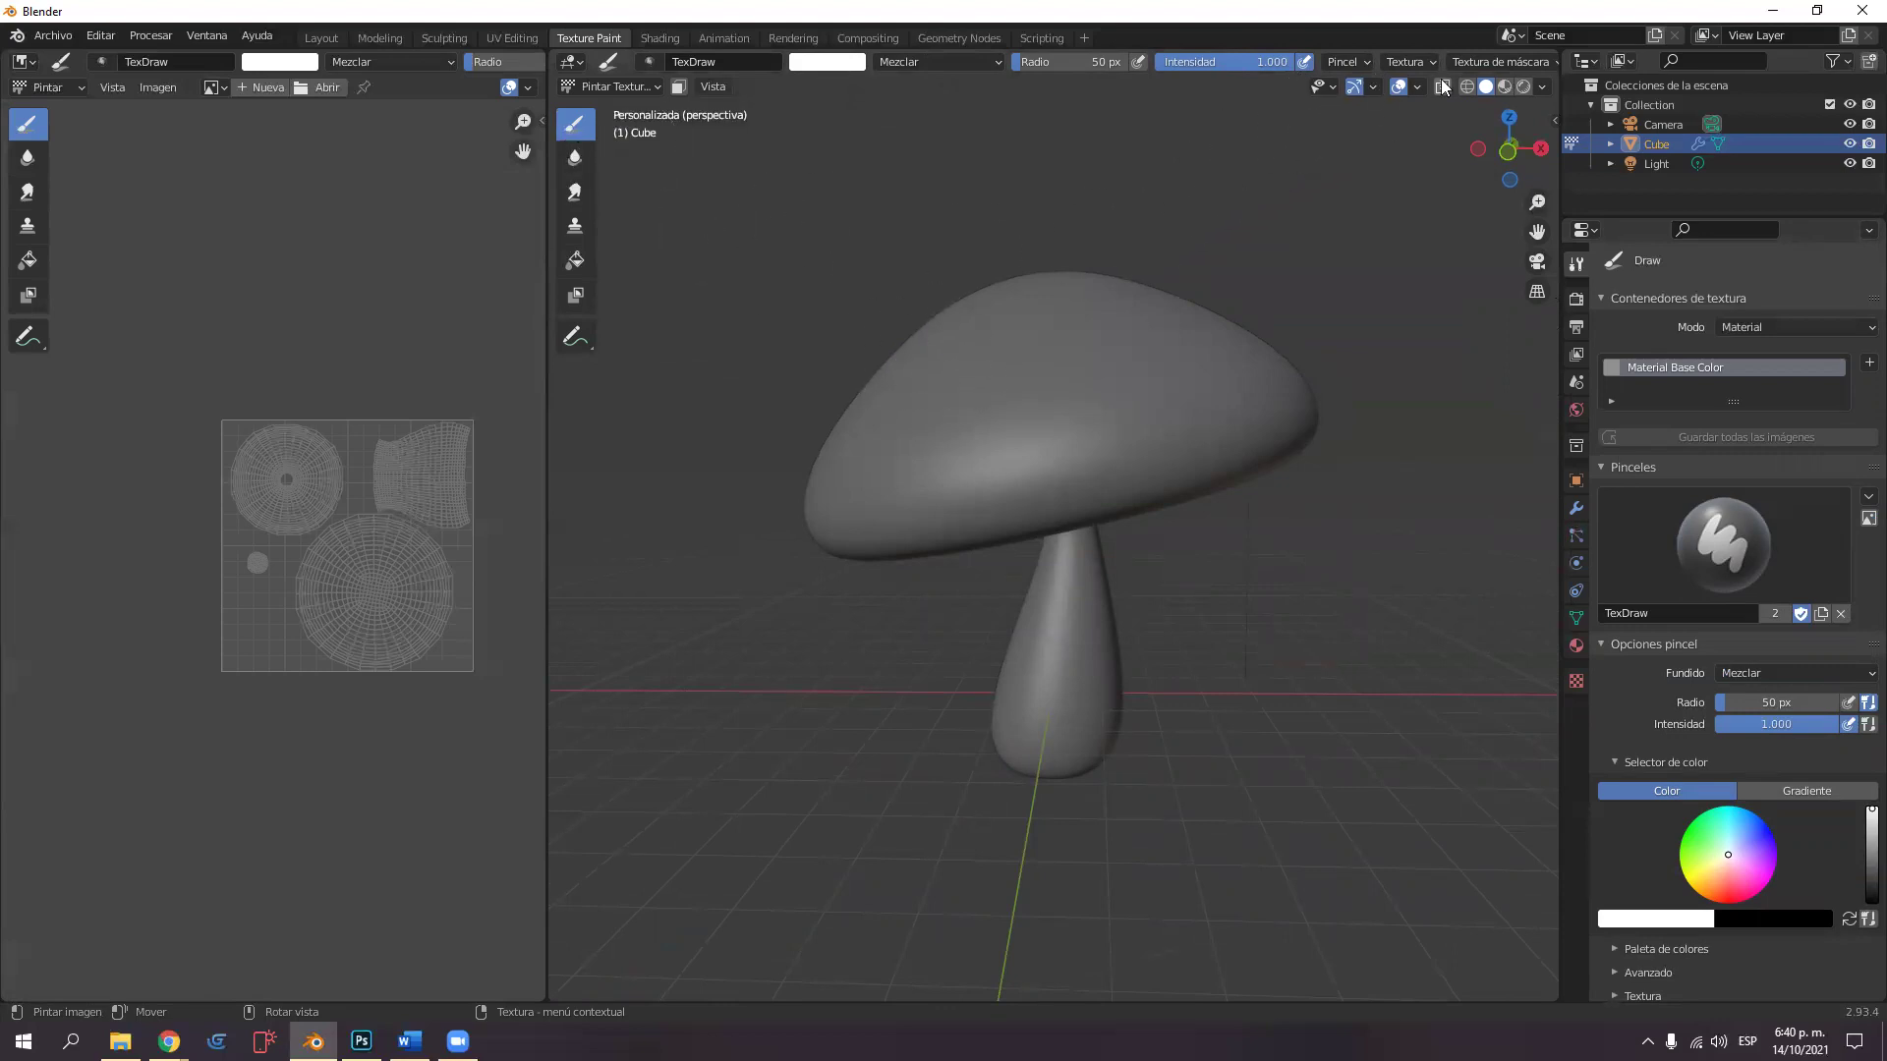
{"action": "scroll", "coordinate": [1515, 62], "scroll_direction": "down", "scroll_amount": 4}
{"action": "scroll", "coordinate": [1513, 63], "scroll_direction": "down", "scroll_amount": 3}
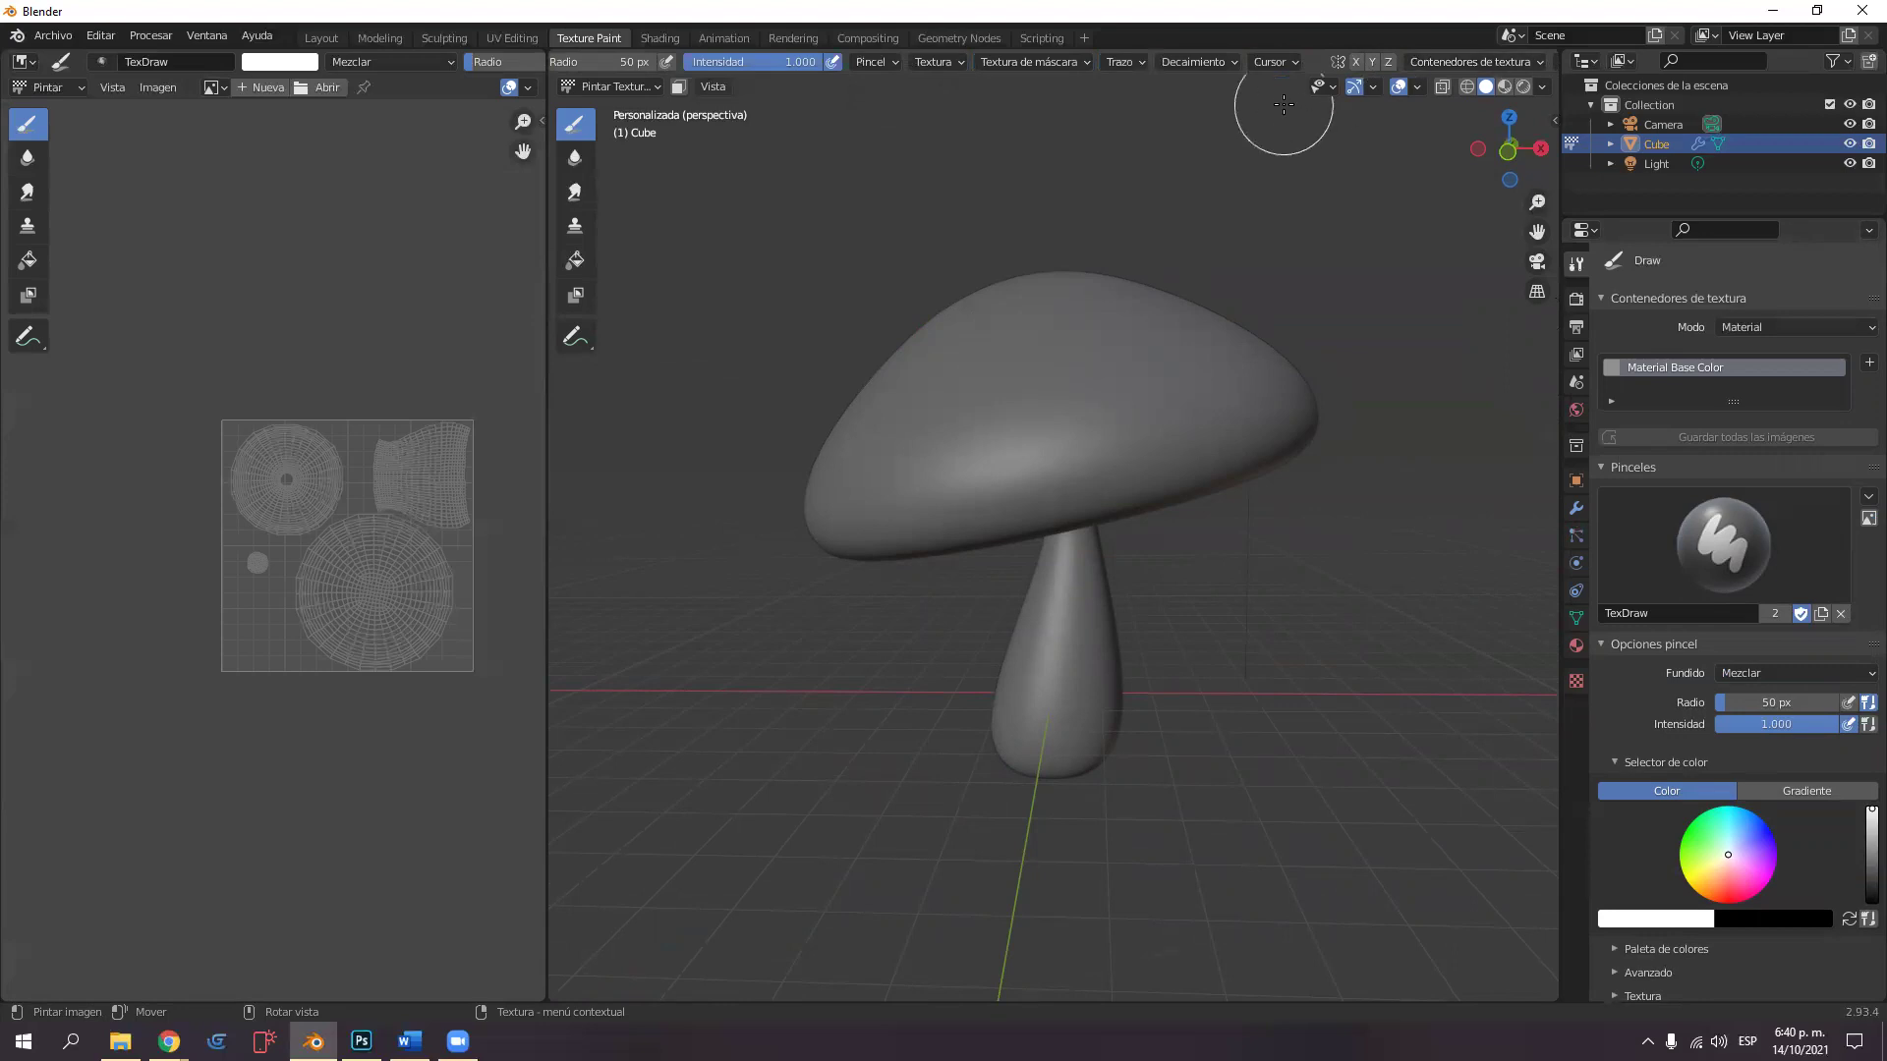
{"action": "scroll", "coordinate": [1283, 98], "scroll_direction": "up", "scroll_amount": 3}
{"action": "scroll", "coordinate": [1315, 97], "scroll_direction": "up", "scroll_amount": 3}
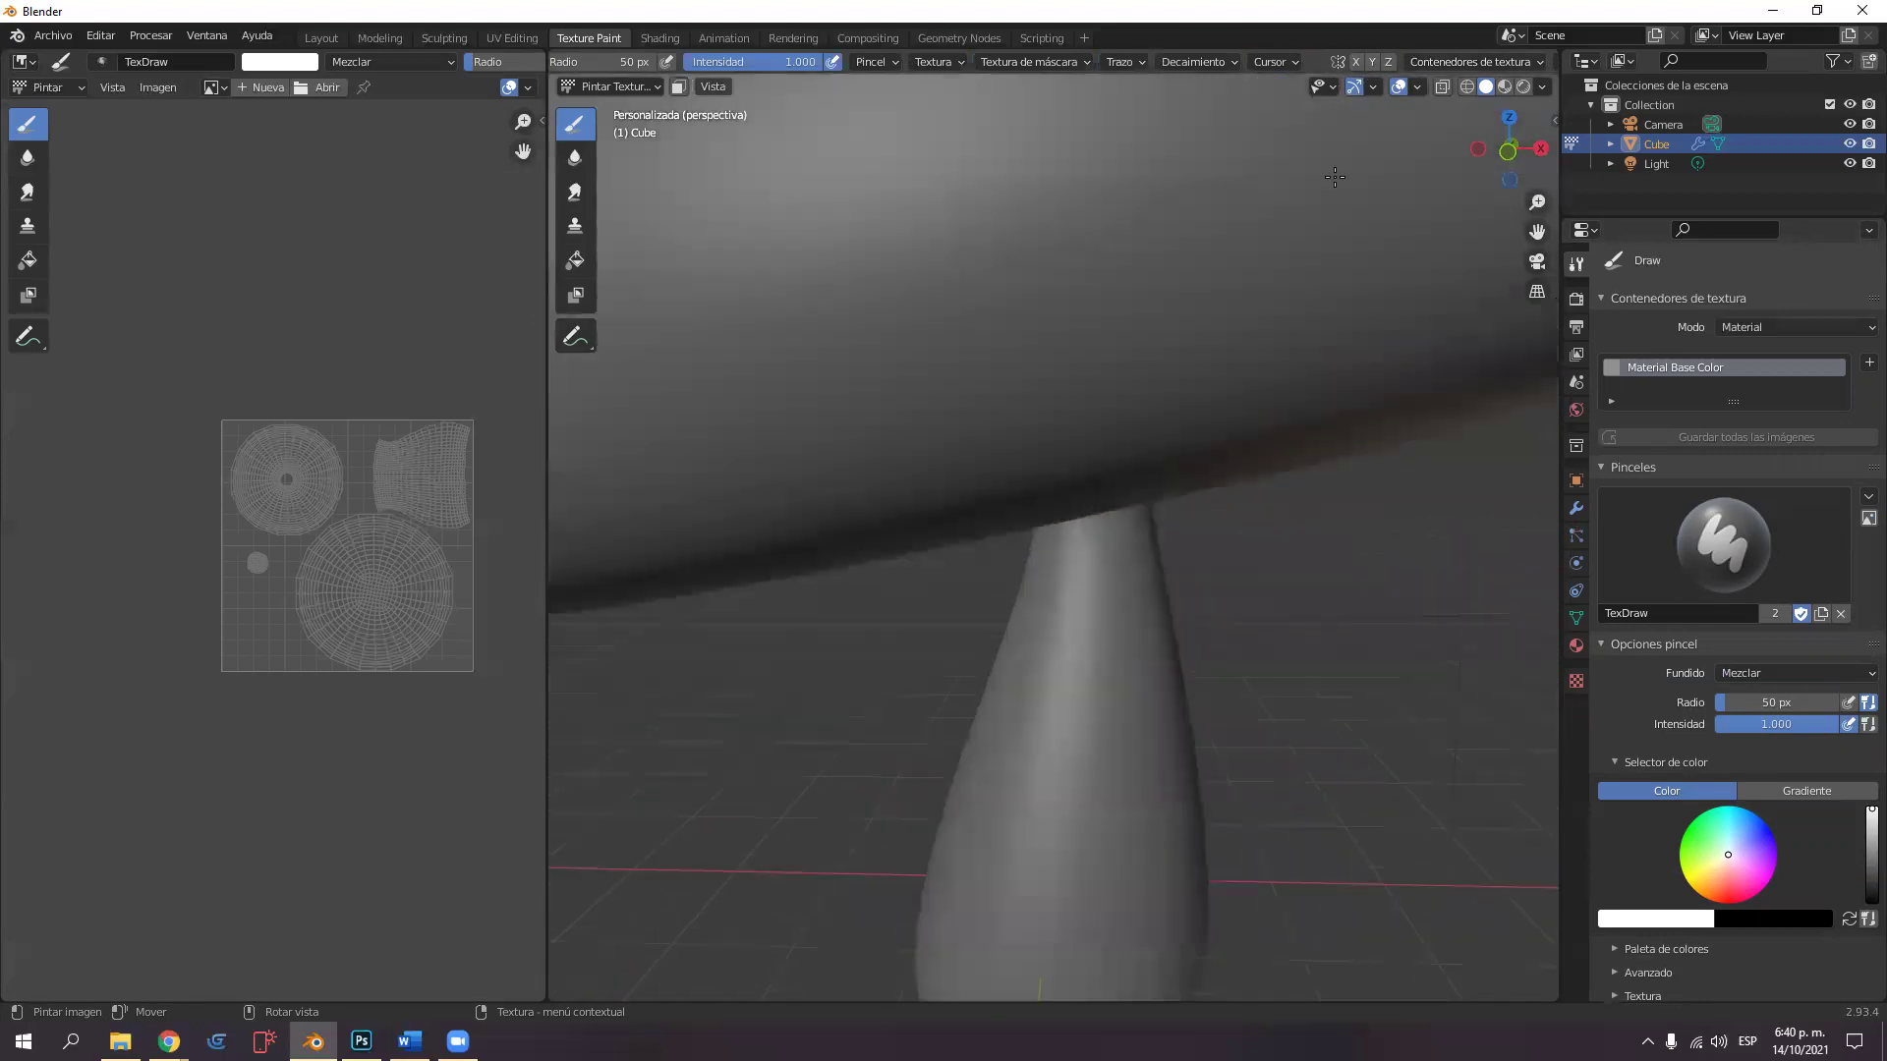
{"action": "scroll", "coordinate": [1335, 196], "scroll_direction": "down", "scroll_amount": 4}
{"action": "scroll", "coordinate": [1384, 57], "scroll_direction": "down", "scroll_amount": 2}
{"action": "scroll", "coordinate": [1384, 57], "scroll_direction": "up", "scroll_amount": 2}
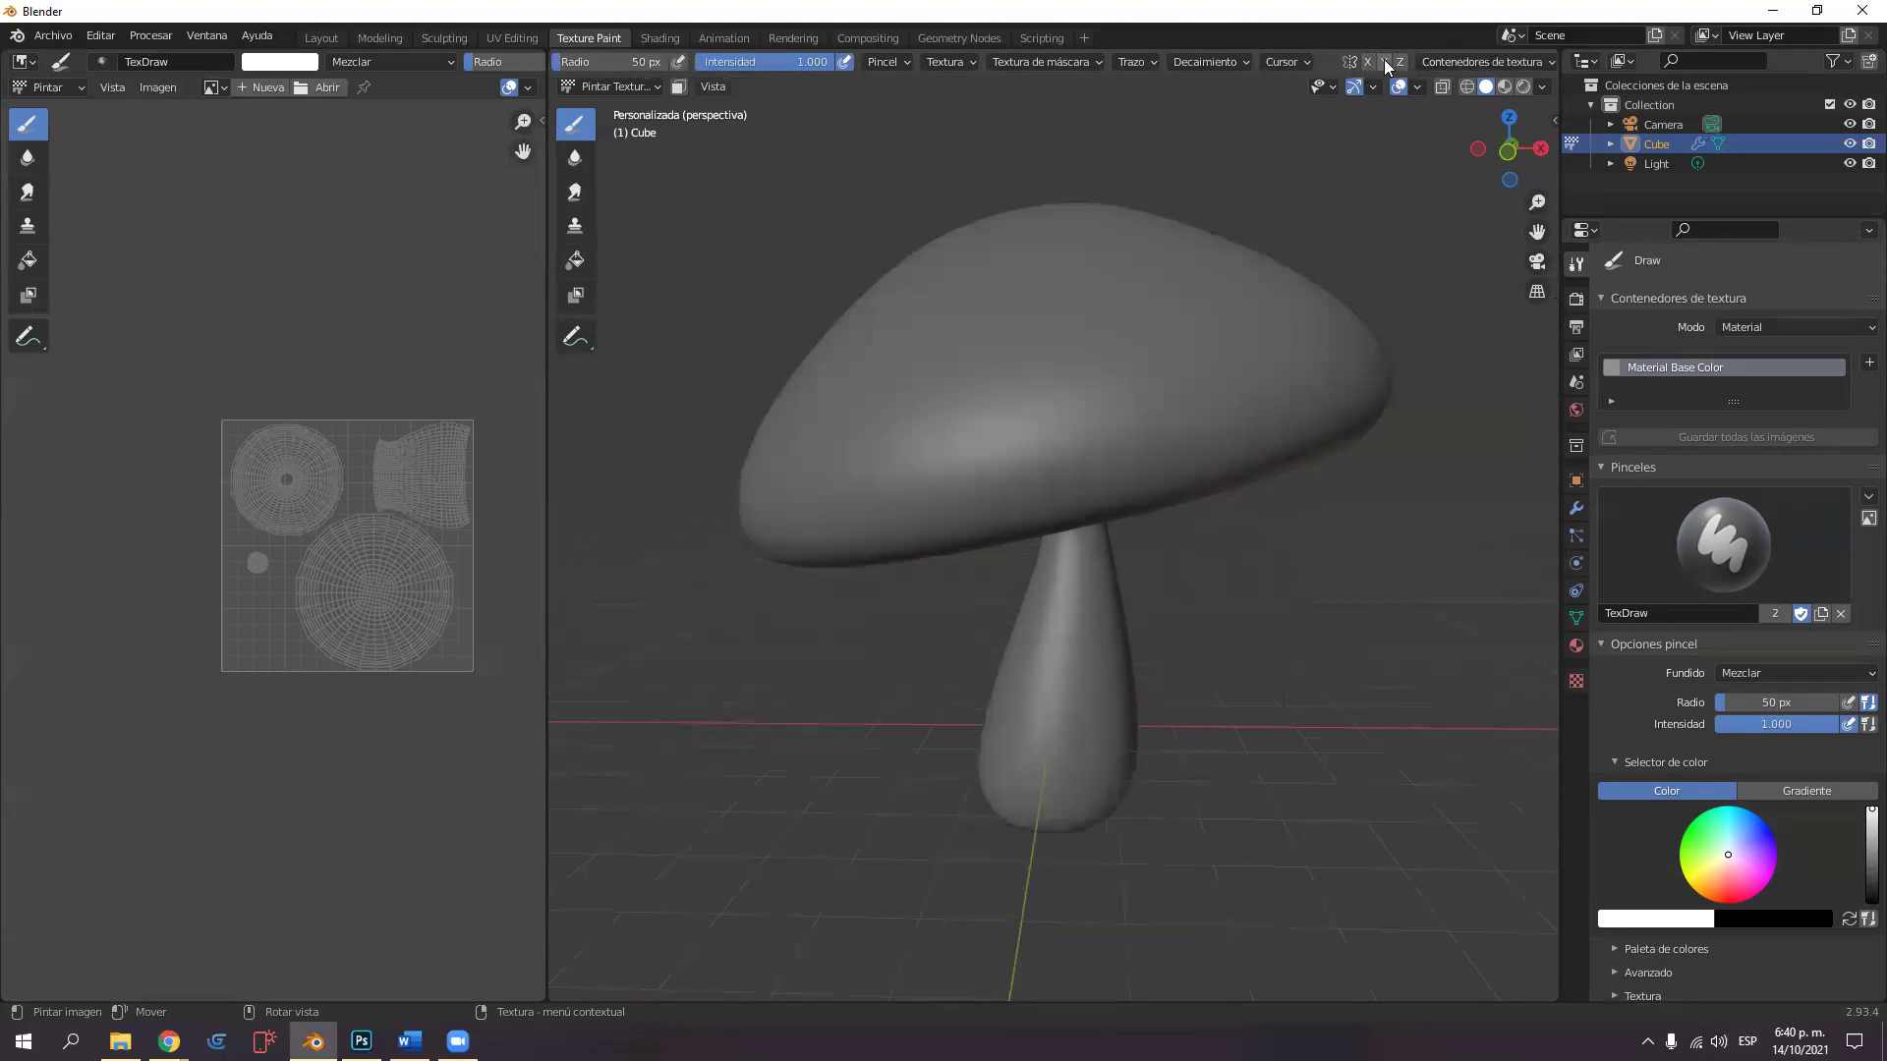
{"action": "scroll", "coordinate": [1384, 59], "scroll_direction": "down", "scroll_amount": 2}
{"action": "scroll", "coordinate": [1384, 59], "scroll_direction": "down", "scroll_amount": 2}
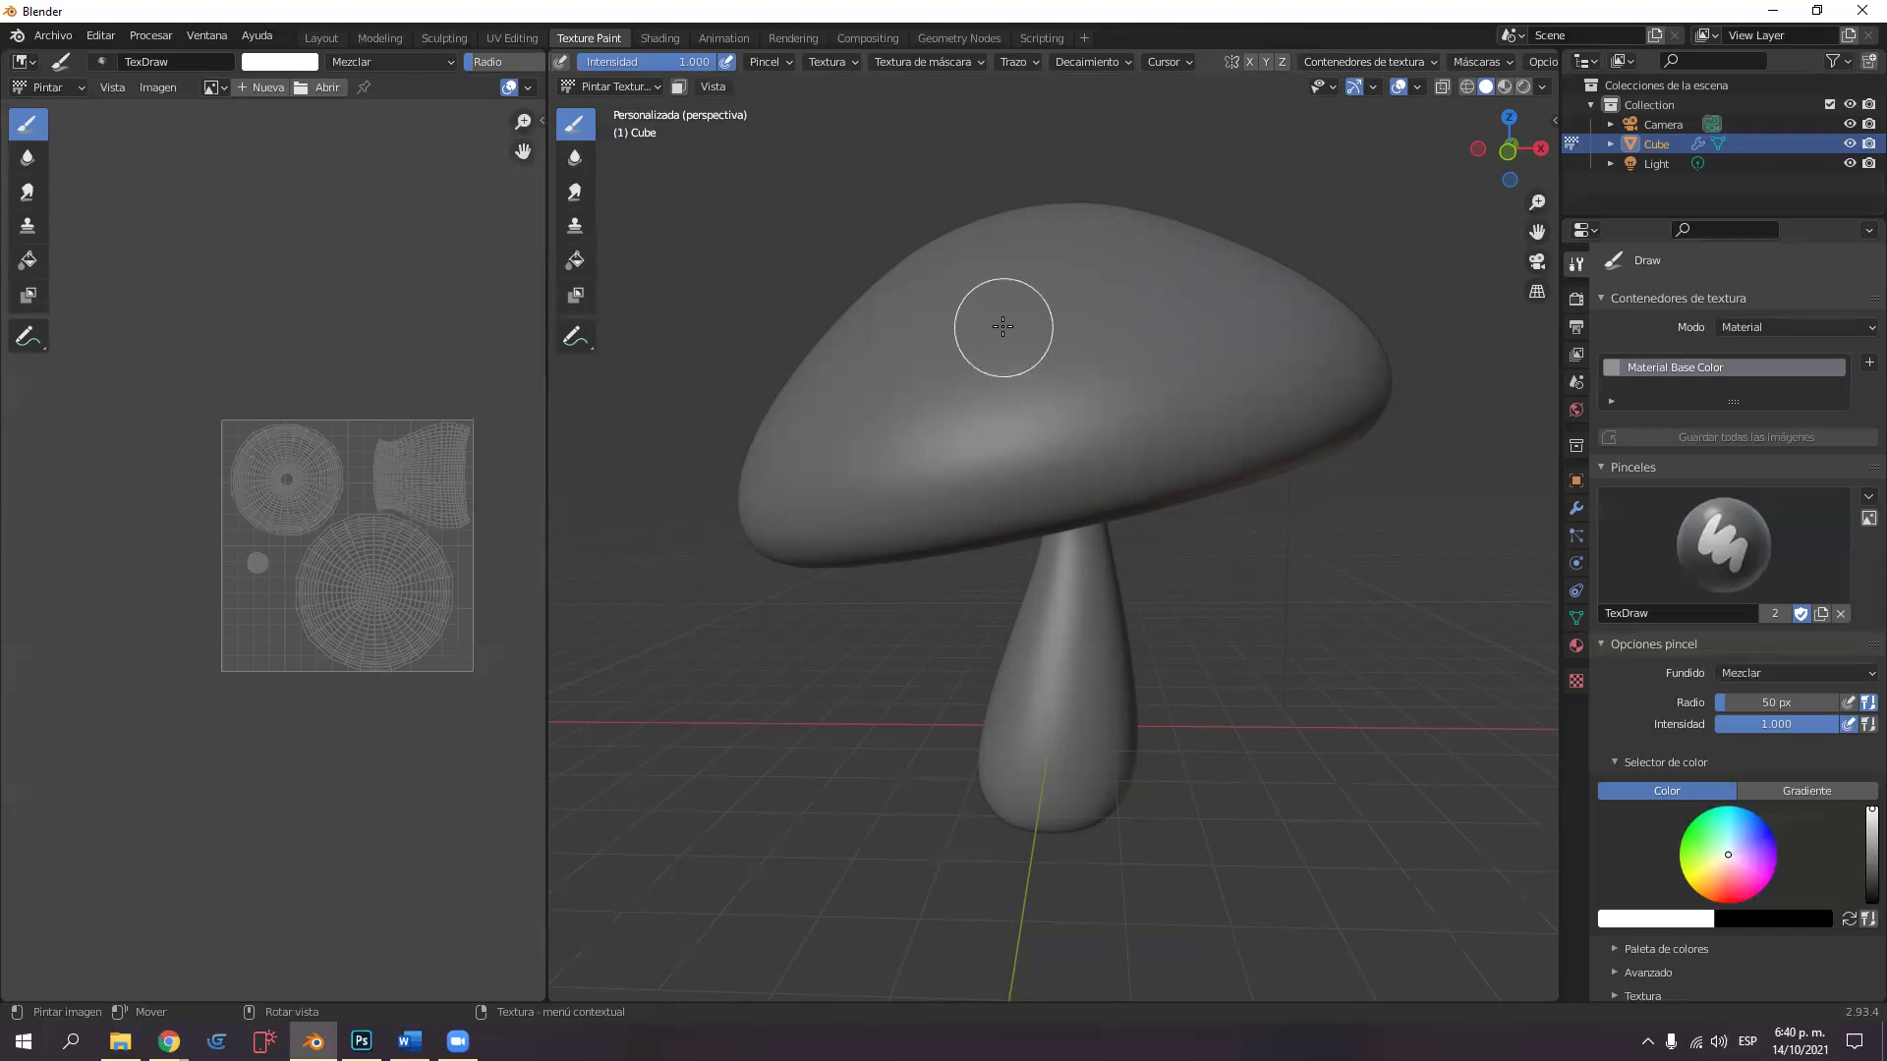
Enlarge the Draw brush radius to about 93 px and choose a saturated red as the paint colour.
{"action": "middle_click_drag", "start_coordinate": [1012, 325], "coordinate": [1024, 340]}
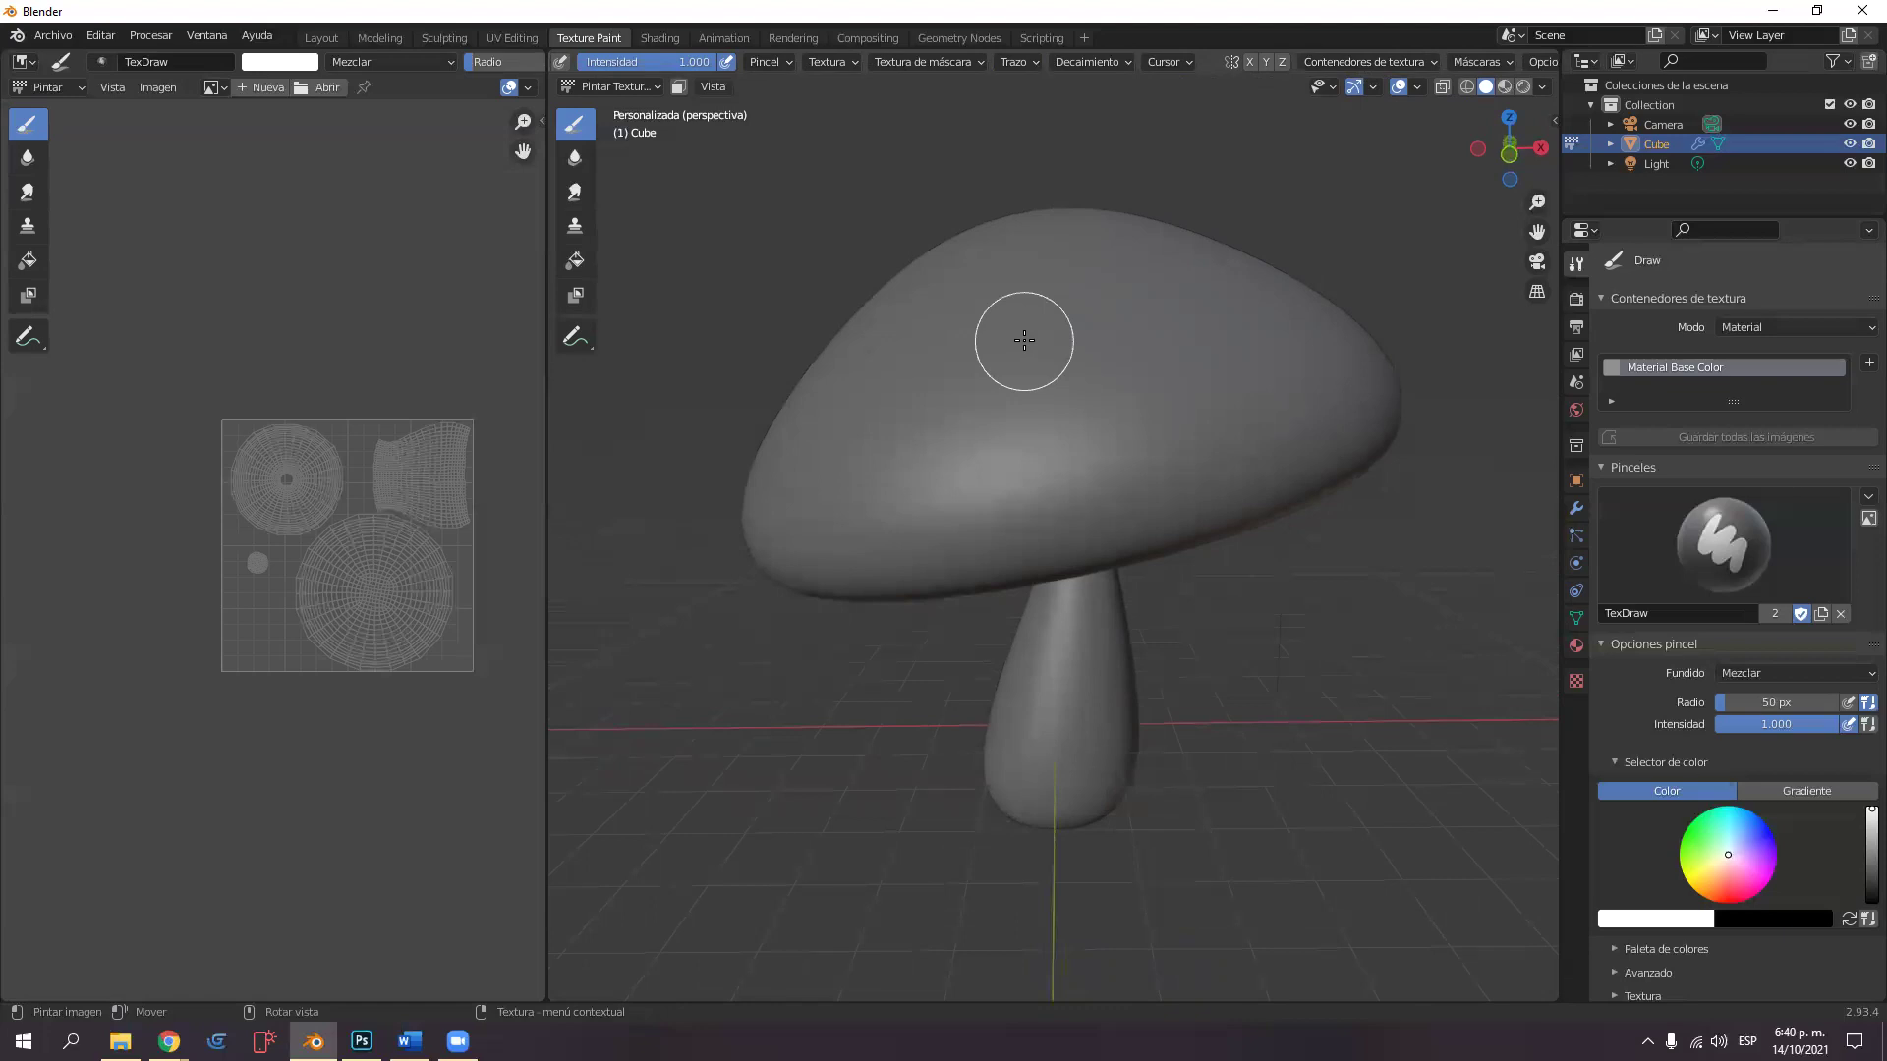
{"action": "key", "text": "f"}
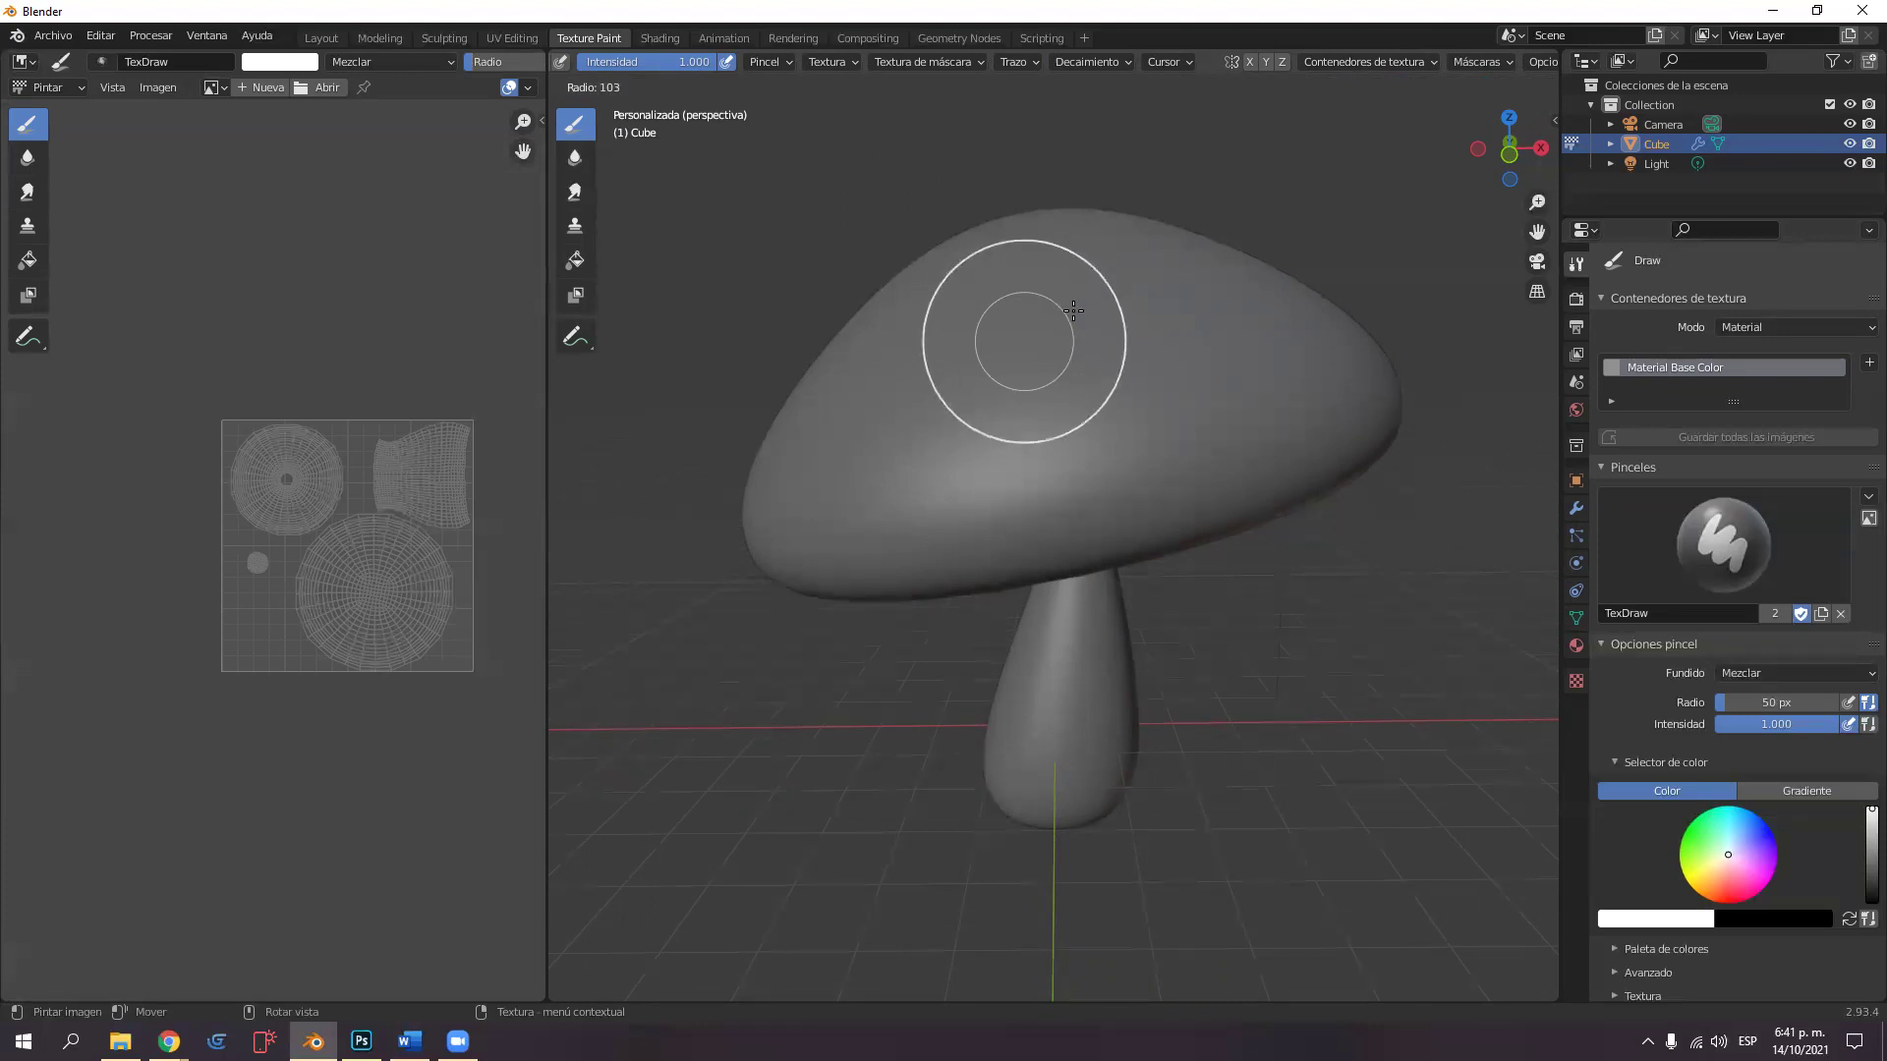
{"action": "left_click", "coordinate": [1065, 311]}
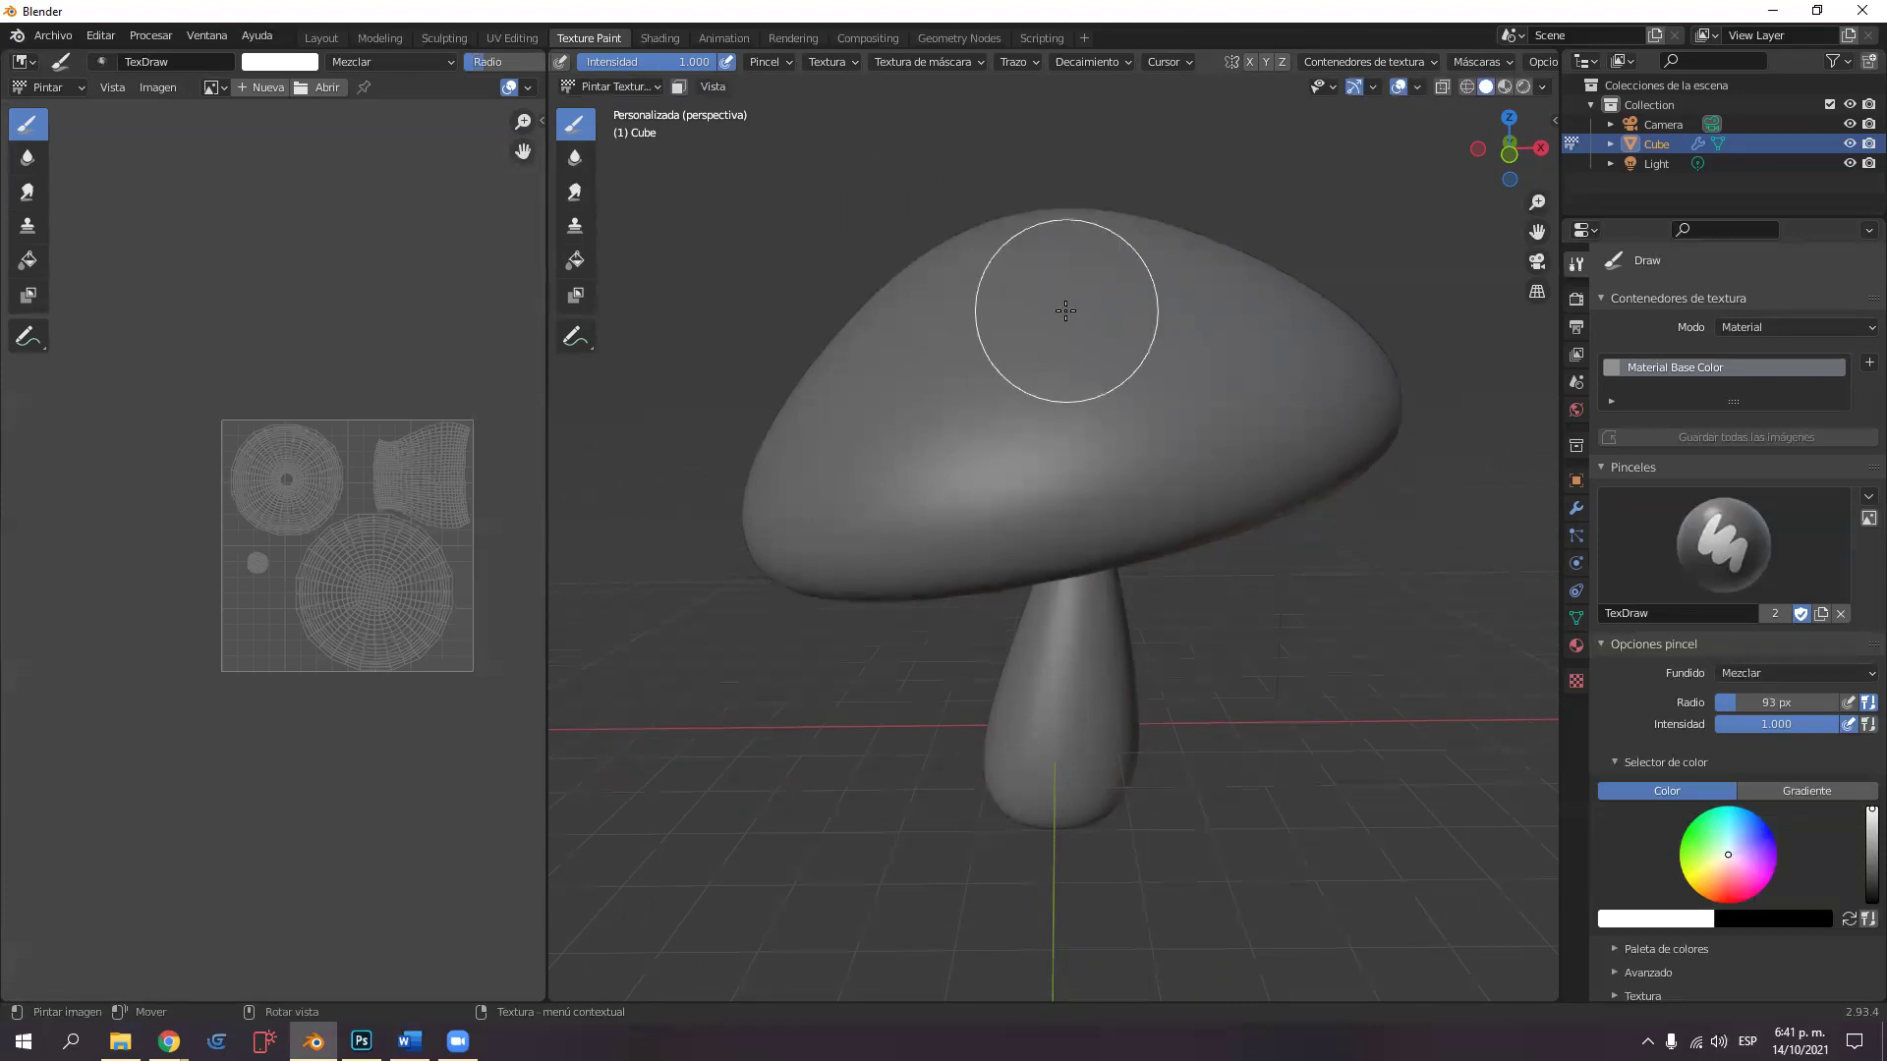
{"action": "mouse_move", "coordinate": [1065, 311]}
{"action": "middle_mouse_down"}
{"action": "mouse_move", "coordinate": [1104, 320]}
{"action": "mouse_move", "coordinate": [1087, 324]}
{"action": "middle_mouse_up"}
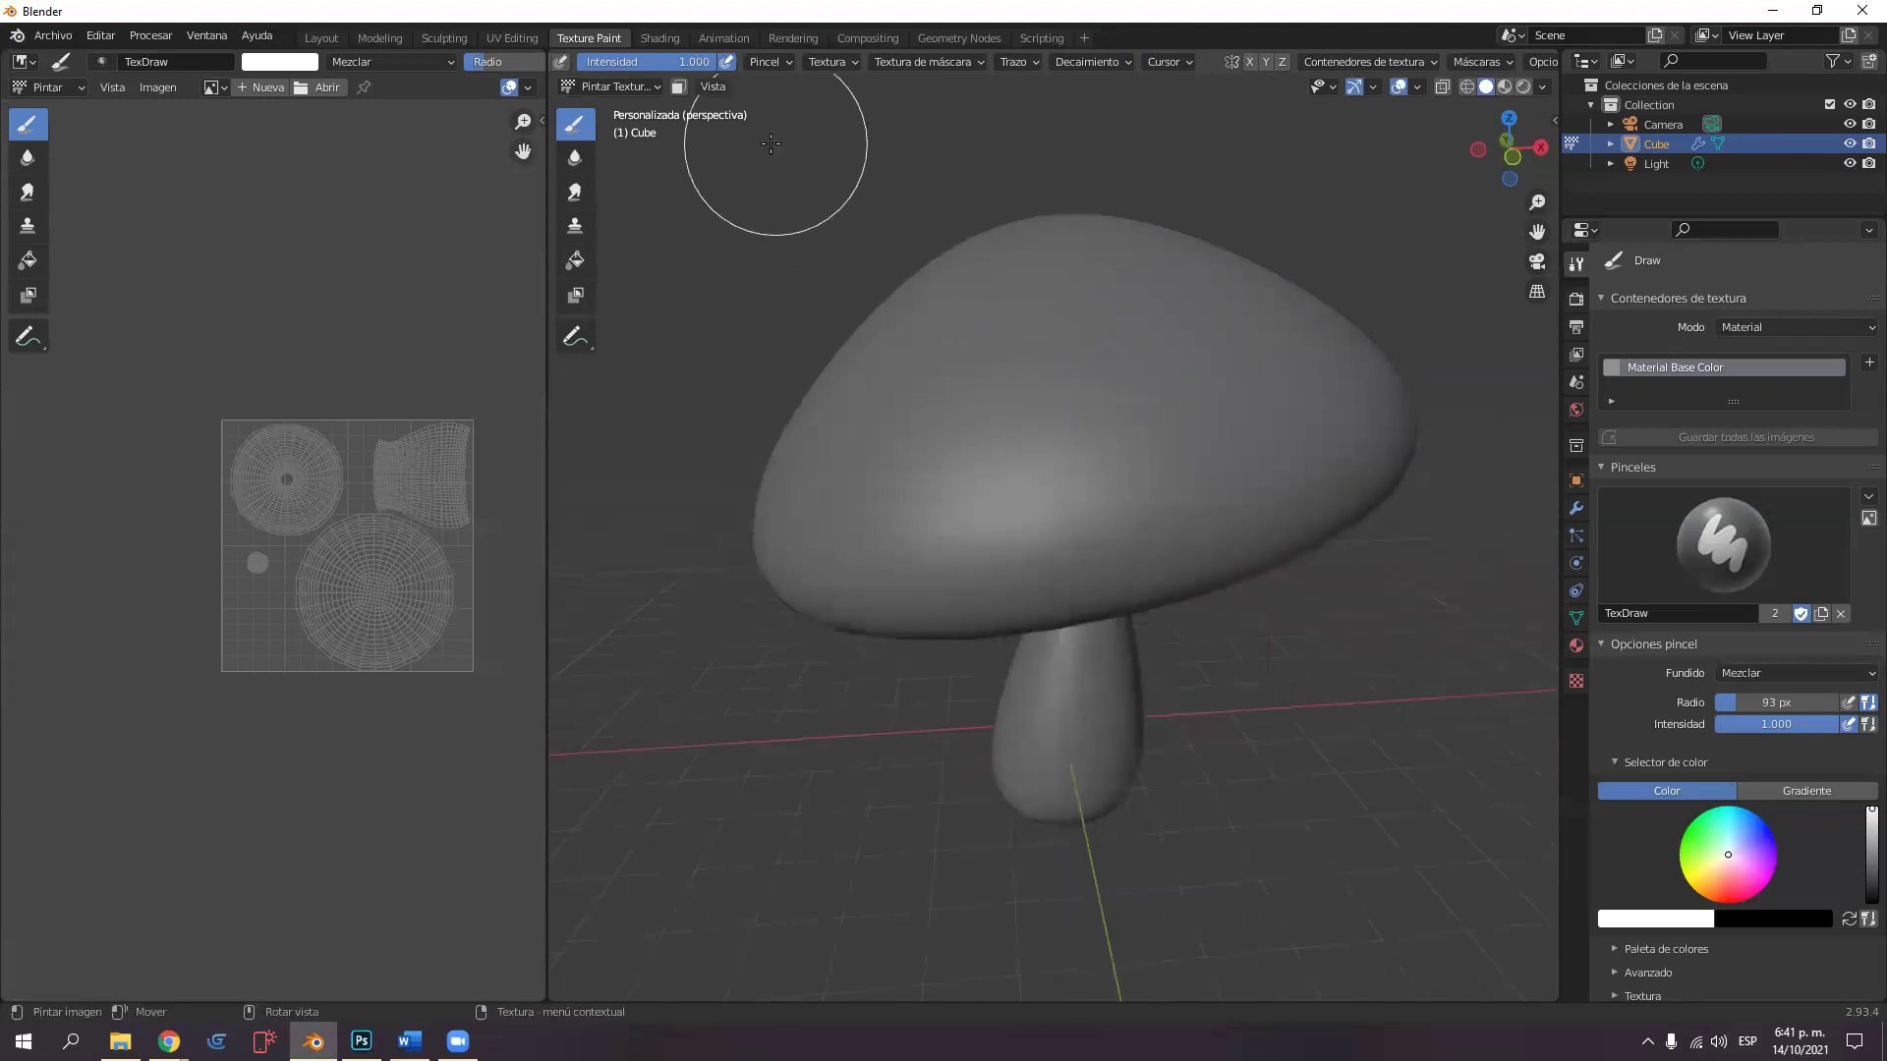
{"action": "left_click", "coordinate": [273, 62]}
{"action": "left_click", "coordinate": [356, 217]}
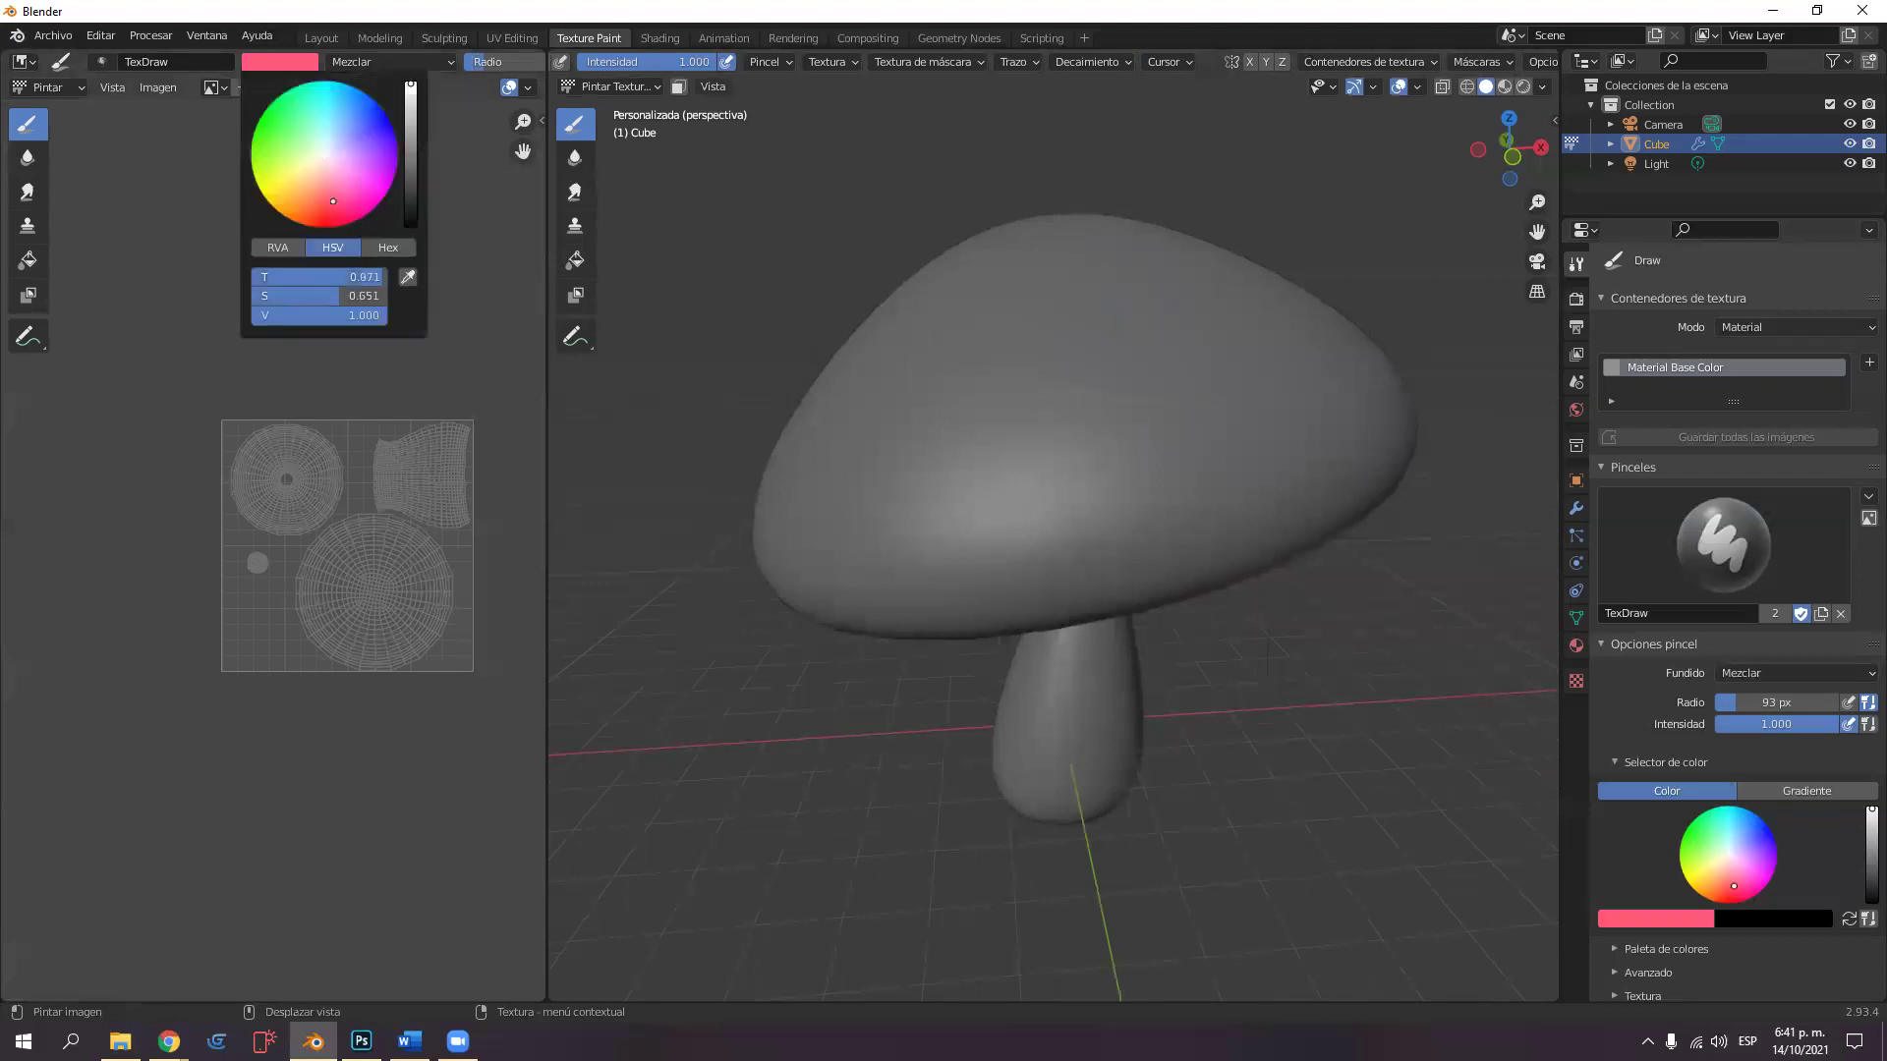
Paint the upper part of the mushroom cap red across its front and the neighbouring side.
{"action": "mouse_move", "coordinate": [1100, 367]}
{"action": "left_mouse_down"}
{"action": "mouse_move", "coordinate": [1062, 345]}
{"action": "mouse_move", "coordinate": [1003, 447]}
{"action": "mouse_move", "coordinate": [1108, 341]}
{"action": "mouse_move", "coordinate": [1177, 394]}
{"action": "left_mouse_up"}
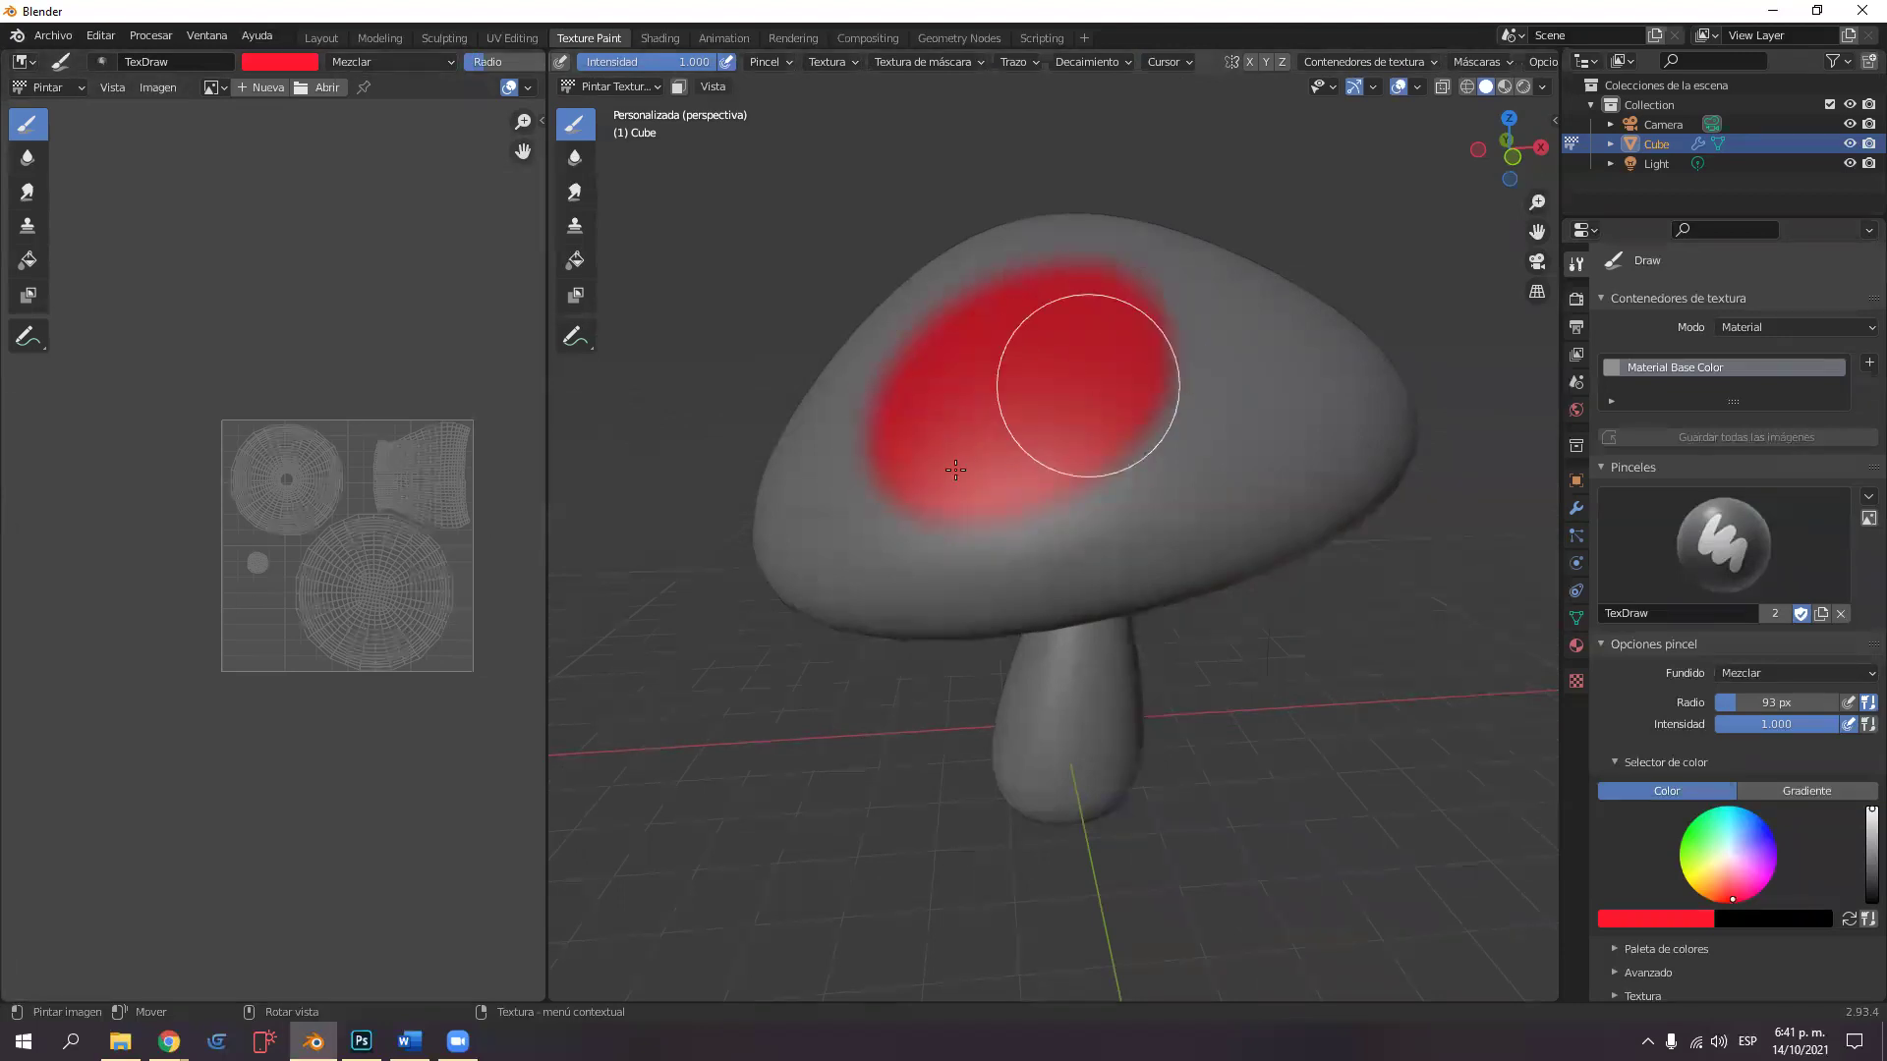
{"action": "mouse_move", "coordinate": [1147, 271]}
{"action": "middle_mouse_down"}
{"action": "mouse_move", "coordinate": [1096, 386]}
{"action": "mouse_move", "coordinate": [1273, 413]}
{"action": "mouse_move", "coordinate": [1066, 442]}
{"action": "middle_mouse_up"}
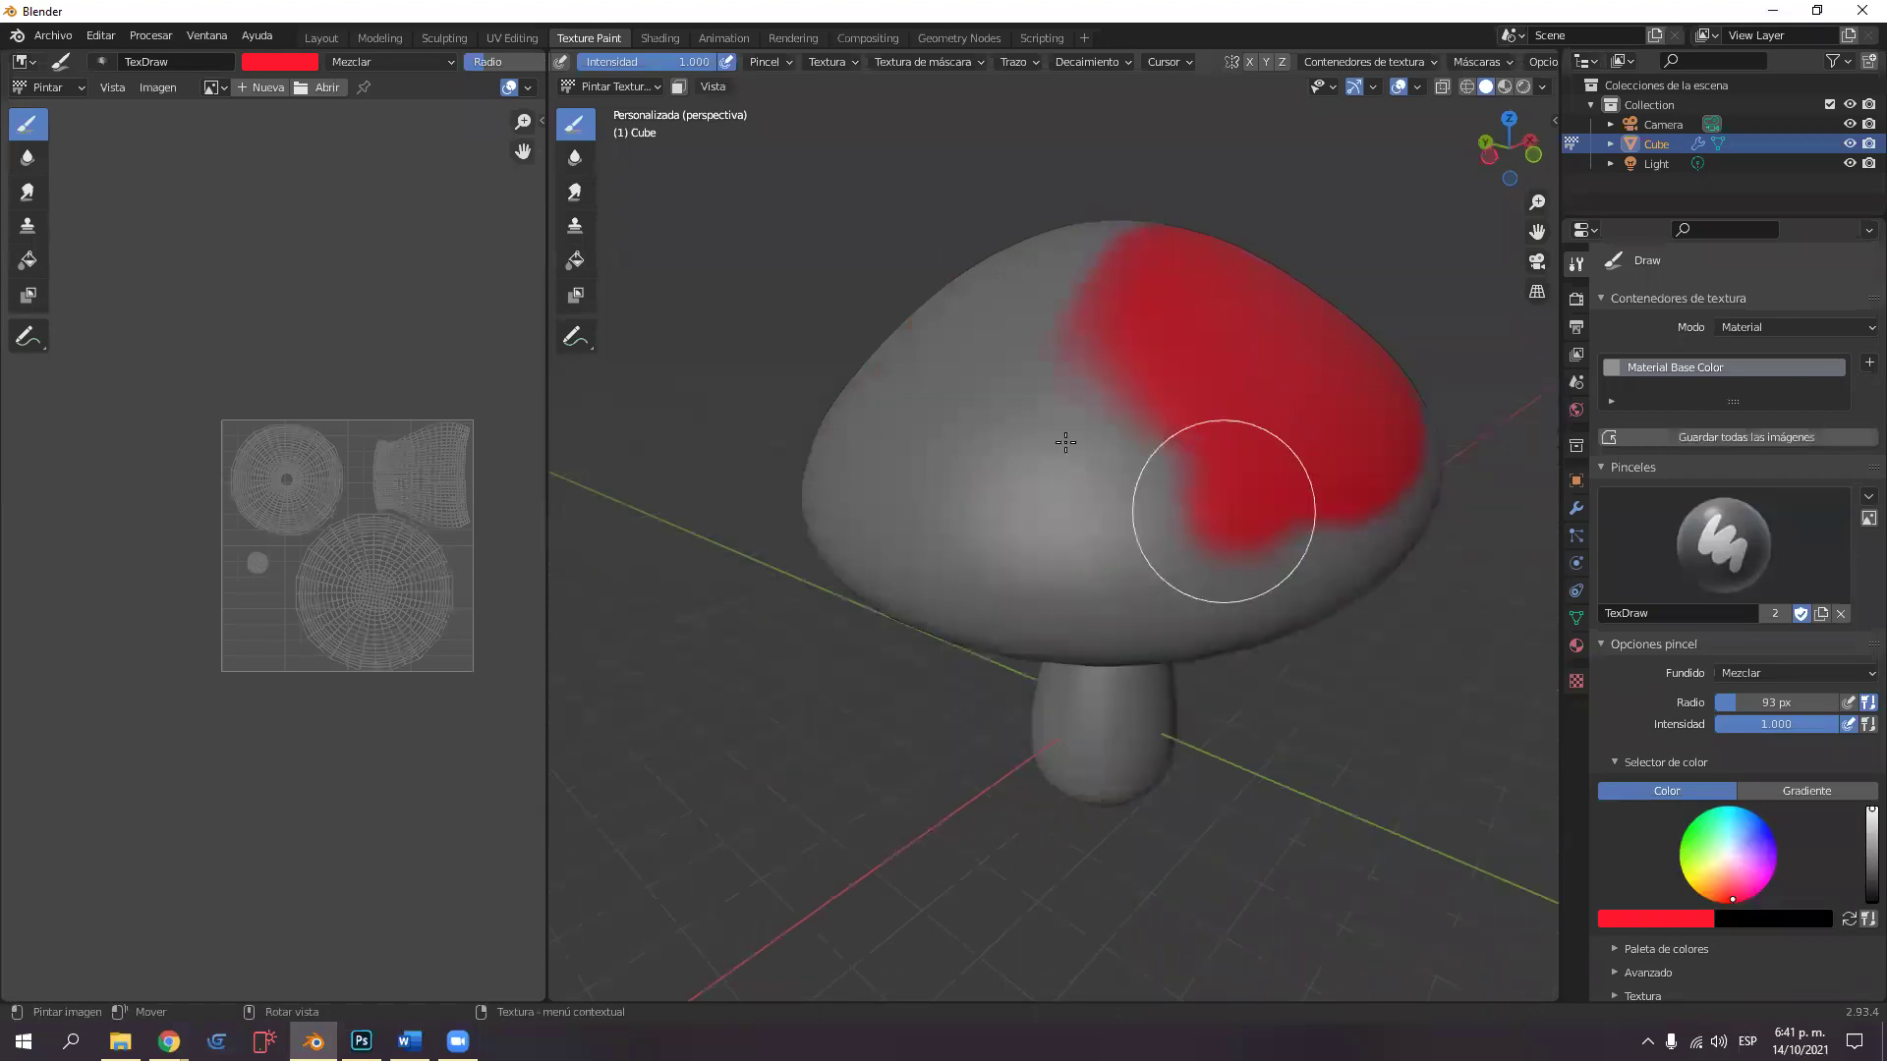
{"action": "mouse_move", "coordinate": [1072, 511]}
{"action": "left_mouse_down"}
{"action": "mouse_move", "coordinate": [1312, 435]}
{"action": "mouse_move", "coordinate": [1329, 491]}
{"action": "mouse_move", "coordinate": [1196, 547]}
{"action": "left_mouse_up"}
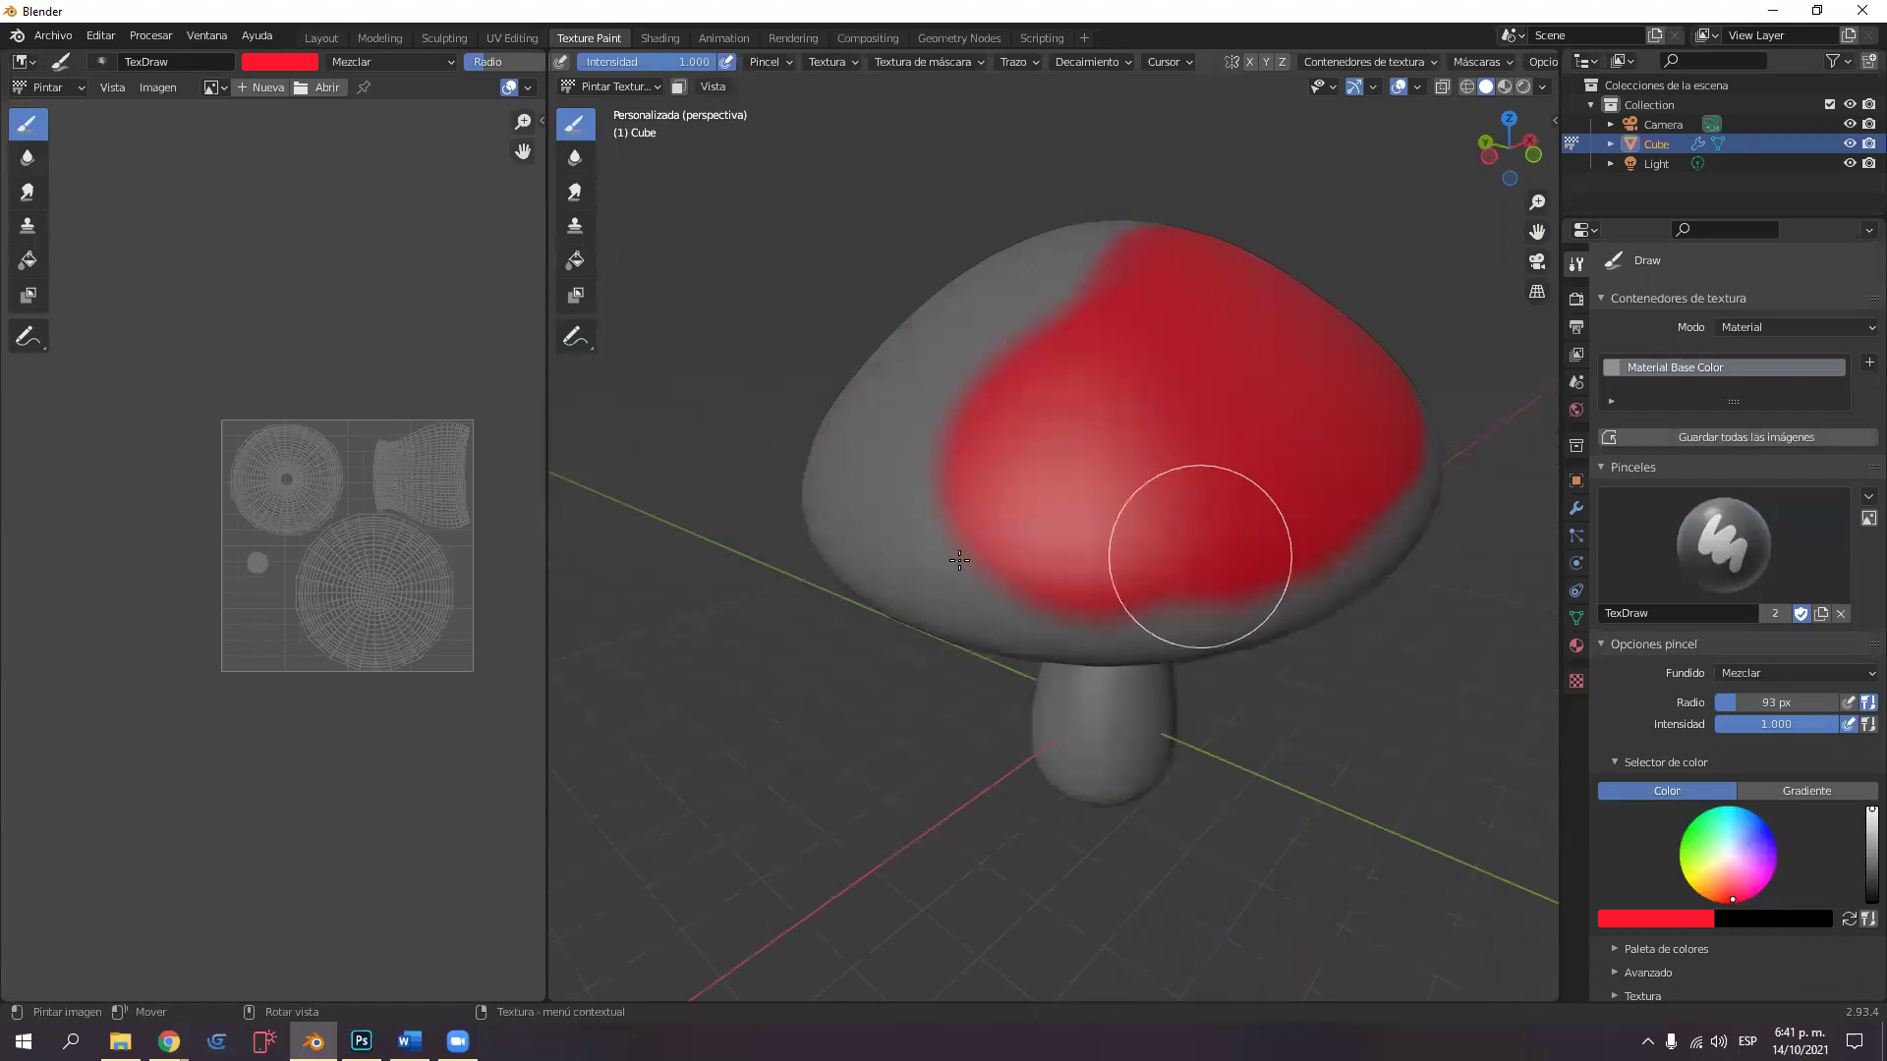
{"action": "left_click_drag", "start_coordinate": [991, 385], "coordinate": [1114, 275]}
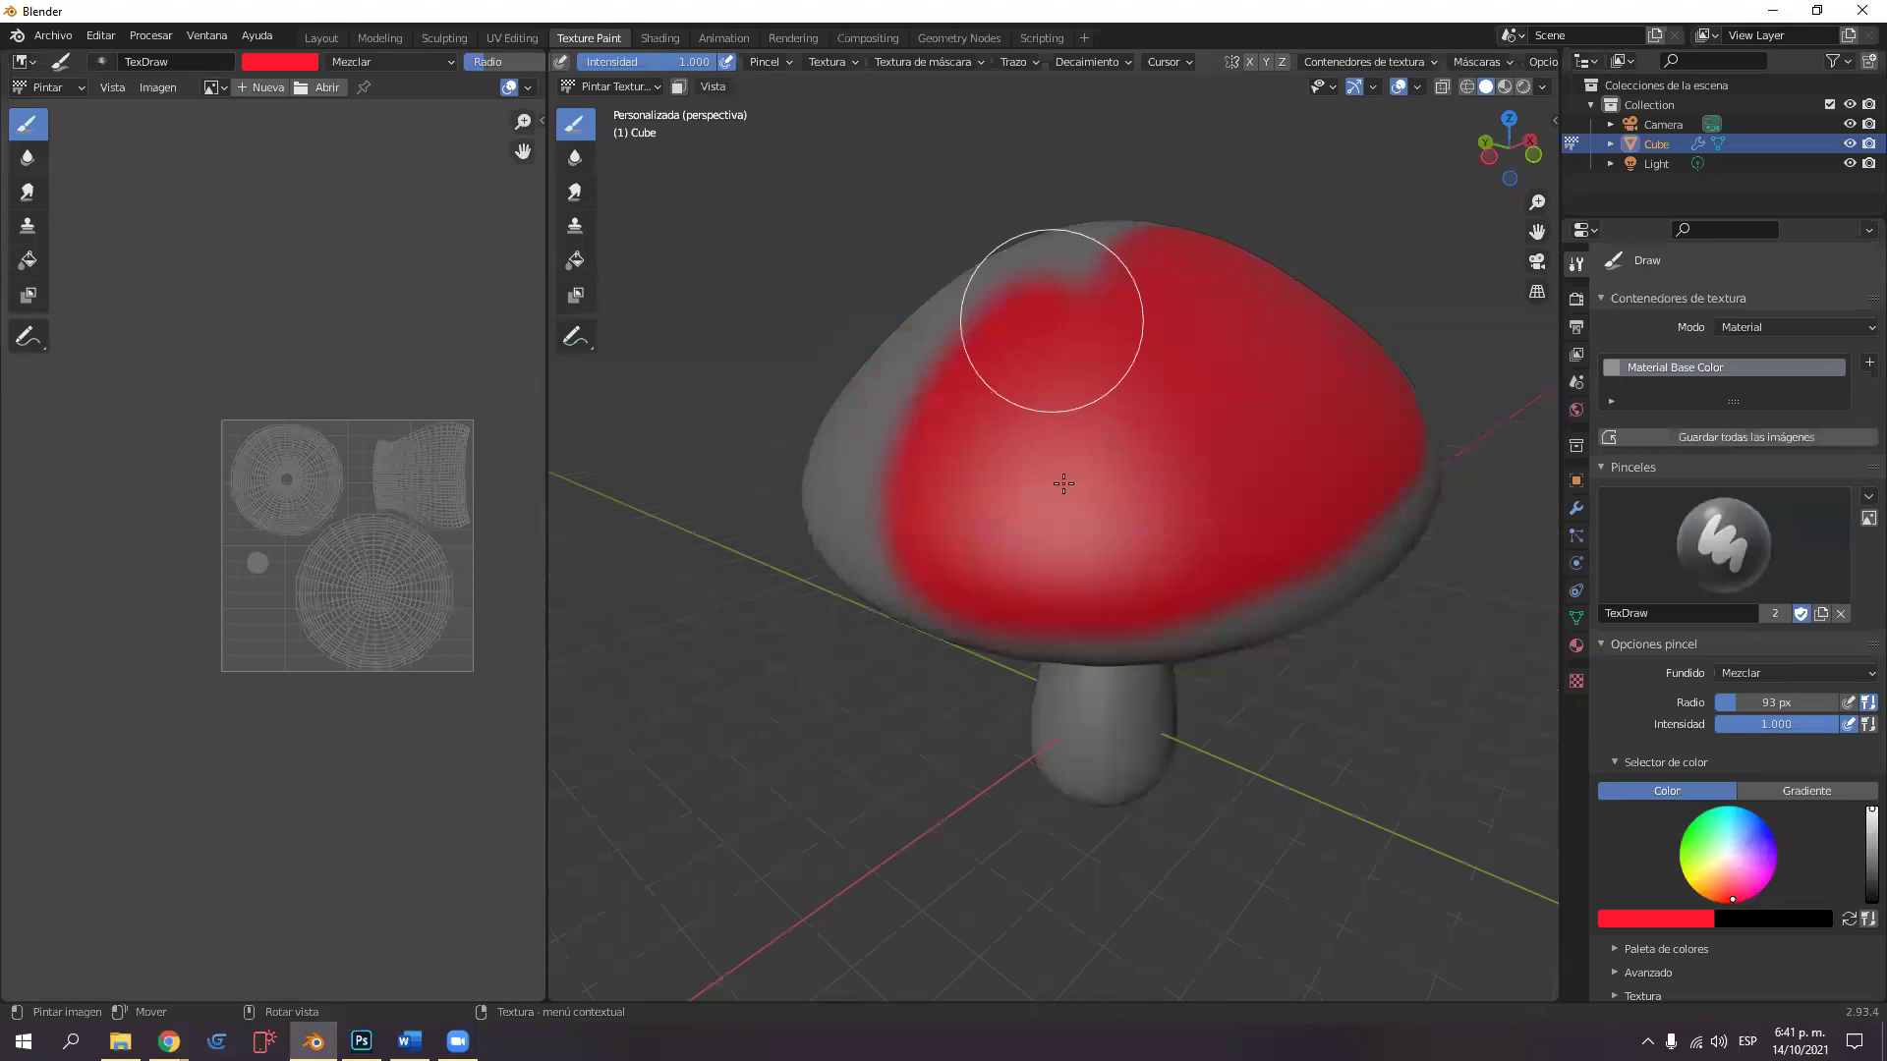
Continue the red paint around the cap, covering the remaining grey sides of its upper surface.
{"action": "middle_click_drag", "start_coordinate": [1052, 320], "coordinate": [1192, 485]}
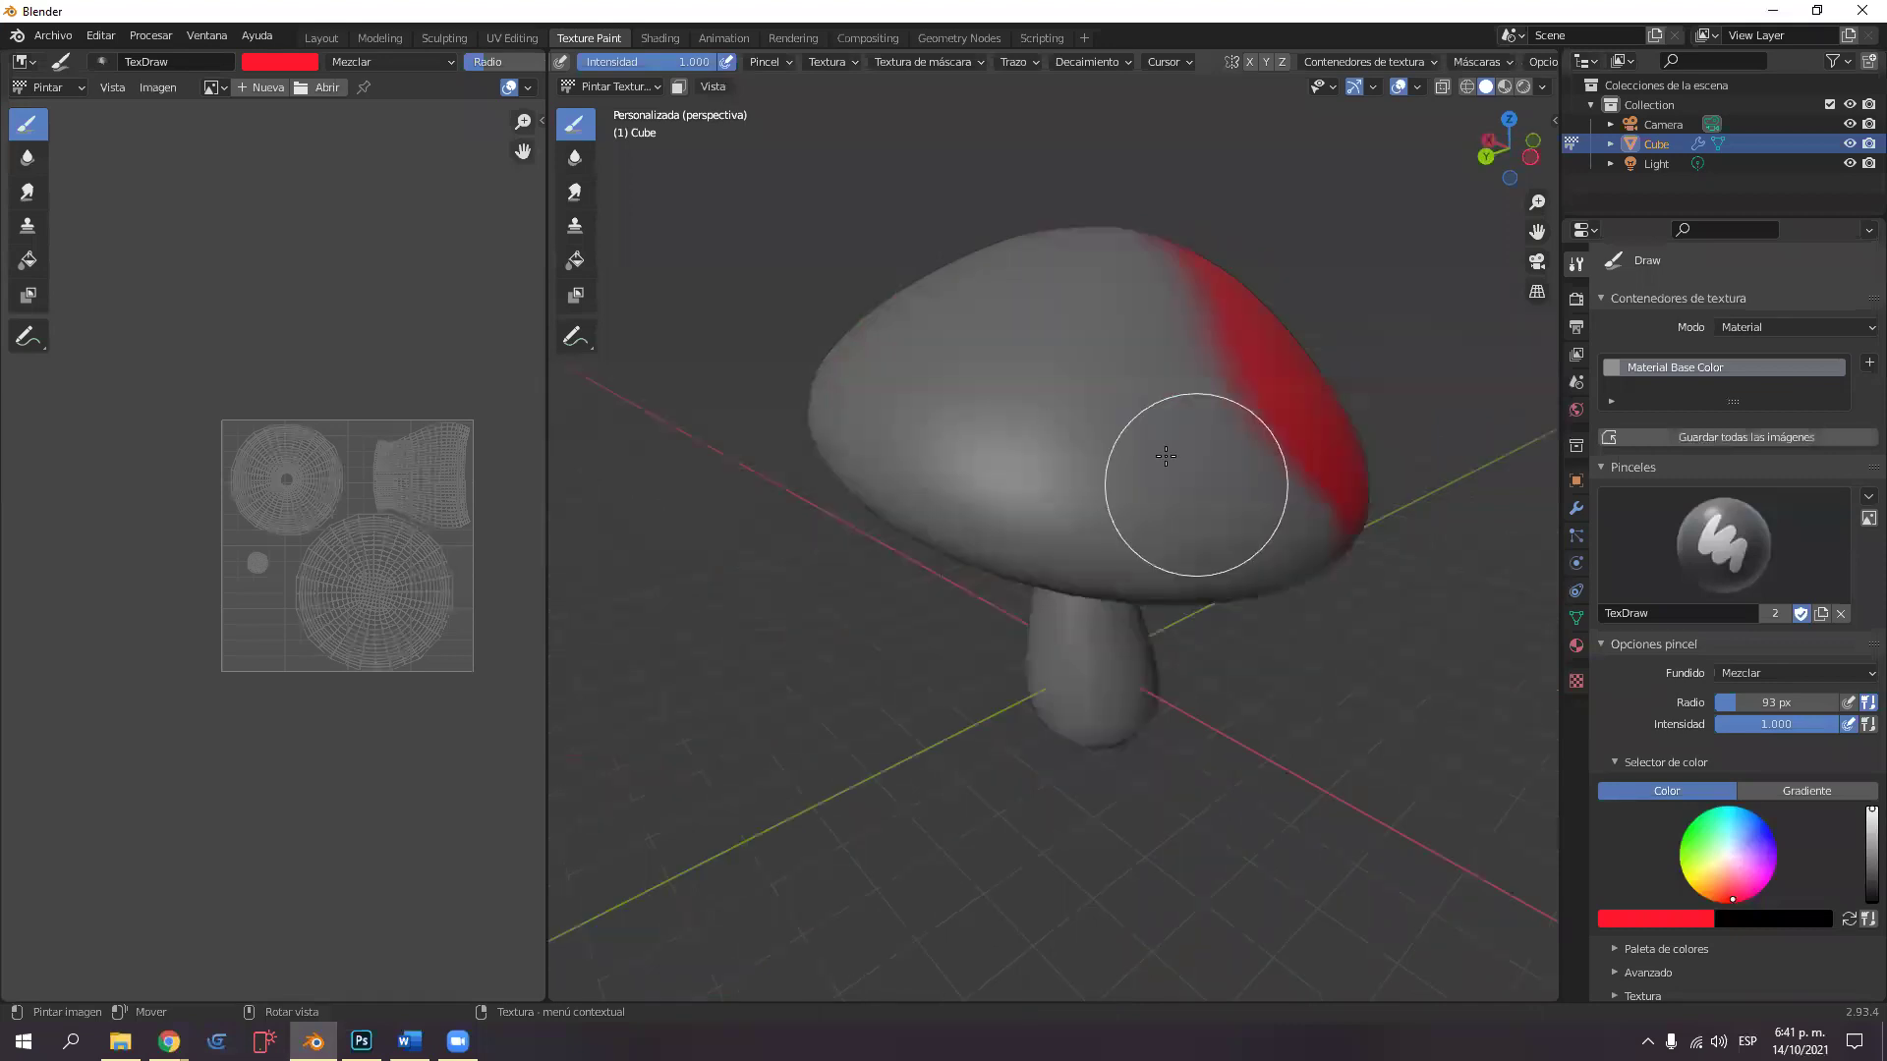
{"action": "key", "text": "ctrl+shift+z"}
{"action": "key", "text": "ctrl+shift+z"}
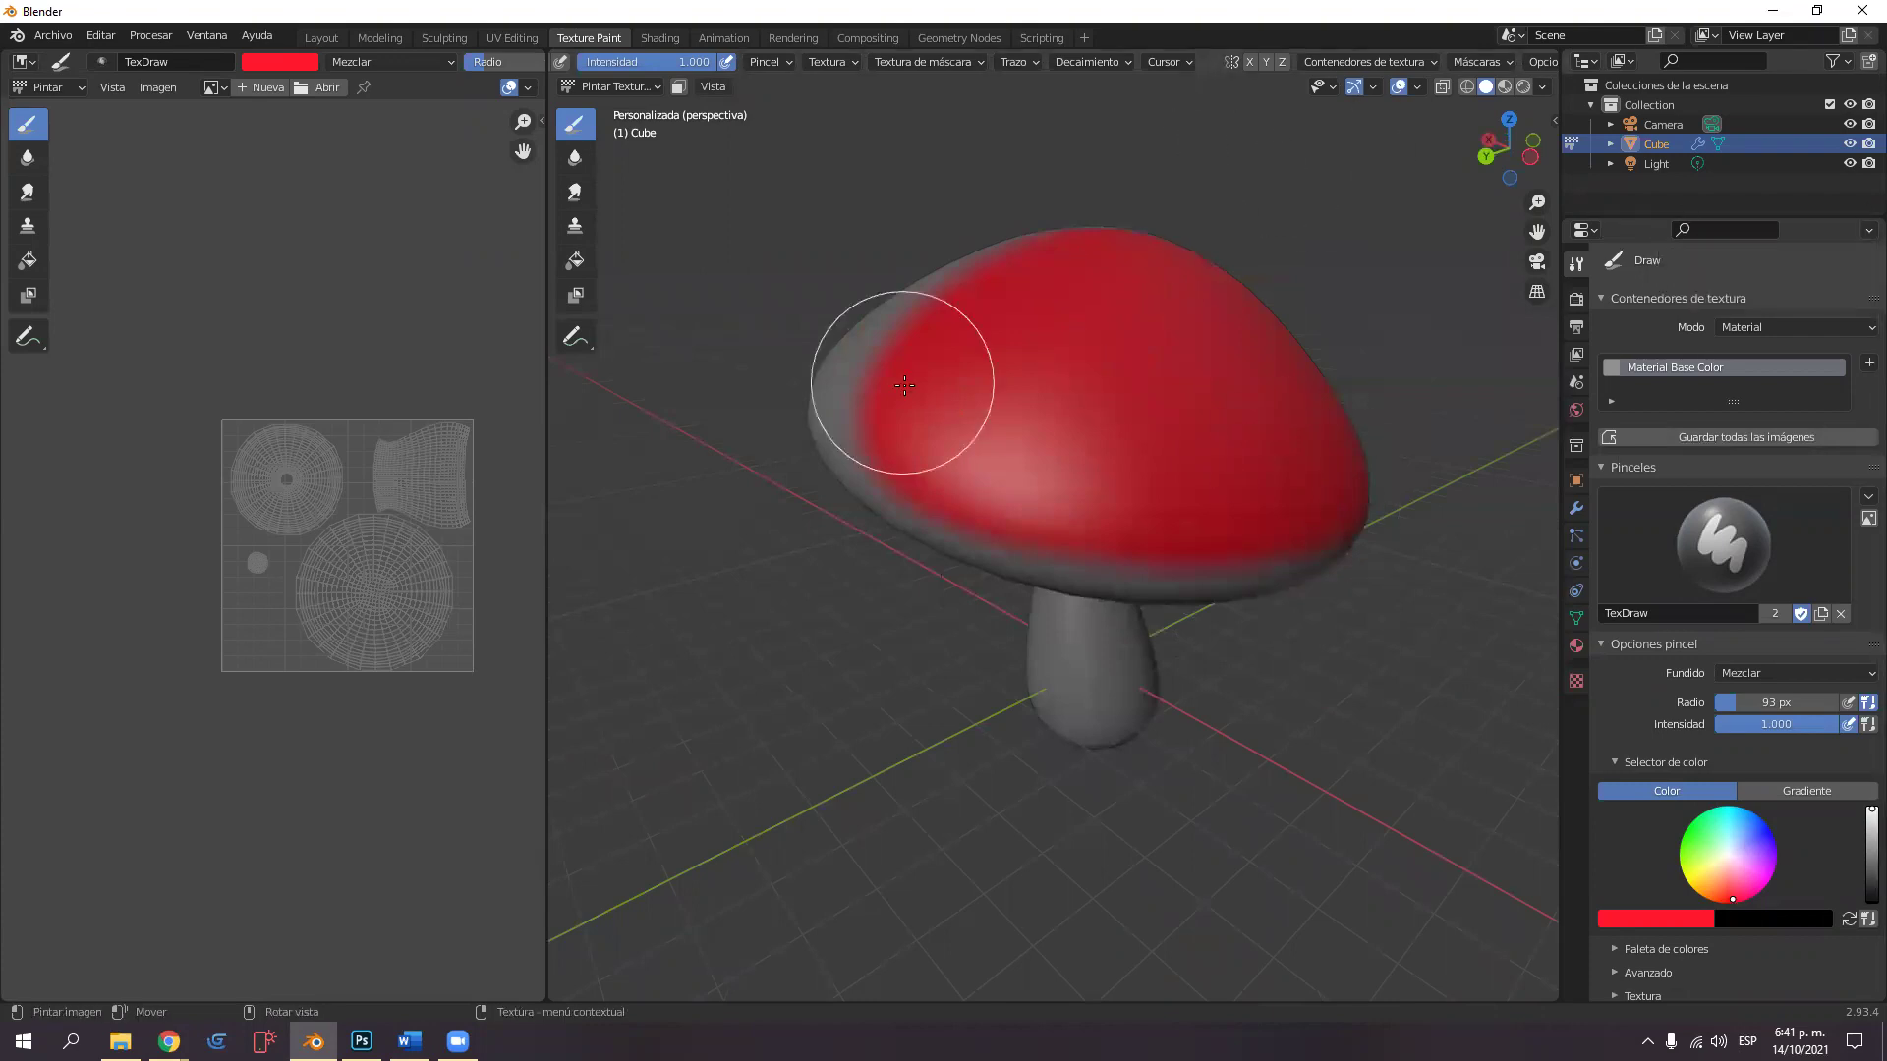
{"action": "middle_click_drag", "start_coordinate": [897, 374], "coordinate": [1069, 417]}
{"action": "middle_click_drag", "start_coordinate": [1233, 450], "coordinate": [1201, 444]}
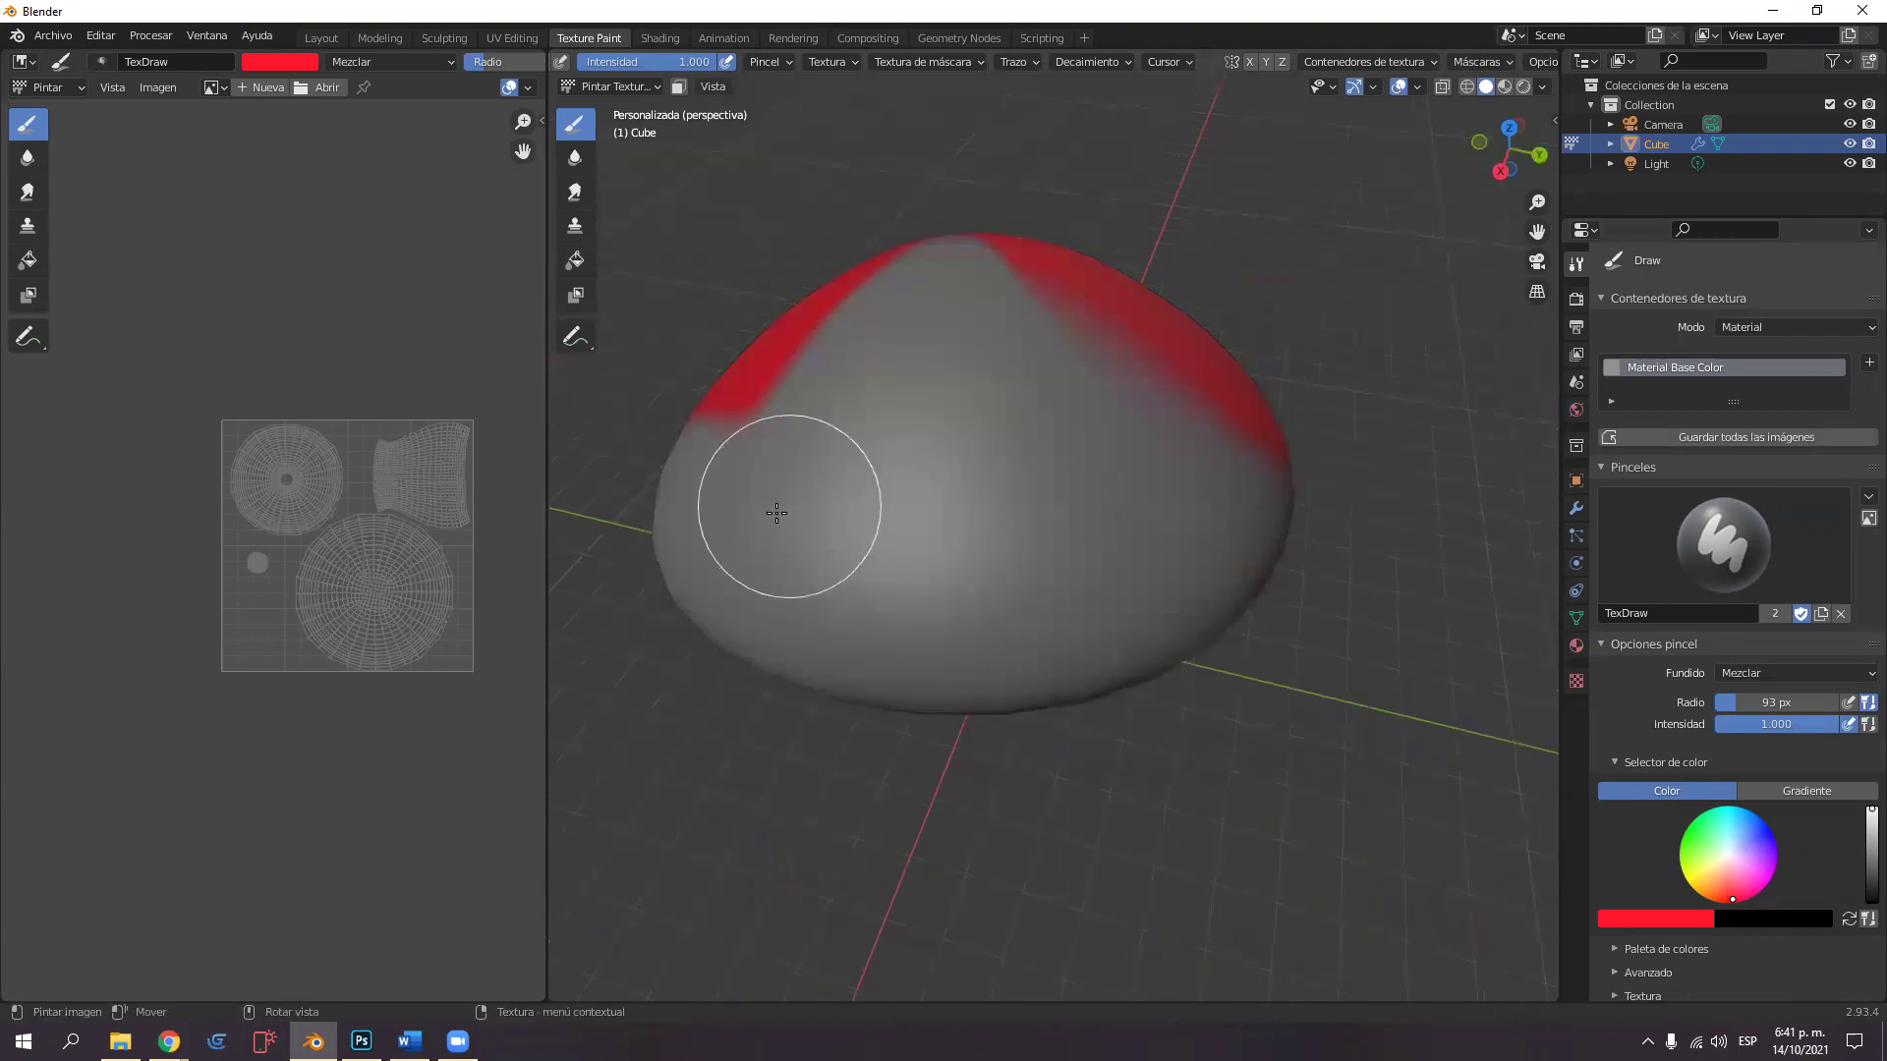
{"action": "left_click", "coordinate": [843, 433]}
{"action": "mouse_move", "coordinate": [843, 435]}
{"action": "left_mouse_down"}
{"action": "mouse_move", "coordinate": [808, 470]}
{"action": "mouse_move", "coordinate": [841, 488]}
{"action": "mouse_move", "coordinate": [871, 474]}
{"action": "mouse_move", "coordinate": [855, 395]}
{"action": "mouse_move", "coordinate": [893, 462]}
{"action": "mouse_move", "coordinate": [949, 405]}
{"action": "mouse_move", "coordinate": [985, 487]}
{"action": "mouse_move", "coordinate": [1018, 303]}
{"action": "mouse_move", "coordinate": [1113, 326]}
{"action": "mouse_move", "coordinate": [1098, 454]}
{"action": "mouse_move", "coordinate": [1054, 499]}
{"action": "mouse_move", "coordinate": [933, 470]}
{"action": "mouse_move", "coordinate": [884, 406]}
{"action": "mouse_move", "coordinate": [900, 317]}
{"action": "mouse_move", "coordinate": [959, 275]}
{"action": "mouse_move", "coordinate": [912, 274]}
{"action": "mouse_move", "coordinate": [934, 266]}
{"action": "mouse_move", "coordinate": [800, 389]}
{"action": "mouse_move", "coordinate": [813, 374]}
{"action": "mouse_move", "coordinate": [798, 436]}
{"action": "mouse_move", "coordinate": [914, 497]}
{"action": "mouse_move", "coordinate": [1162, 345]}
{"action": "mouse_move", "coordinate": [1083, 478]}
{"action": "mouse_move", "coordinate": [1144, 420]}
{"action": "mouse_move", "coordinate": [1016, 546]}
{"action": "mouse_move", "coordinate": [1113, 488]}
{"action": "mouse_move", "coordinate": [918, 557]}
{"action": "mouse_move", "coordinate": [732, 499]}
{"action": "mouse_move", "coordinate": [802, 552]}
{"action": "mouse_move", "coordinate": [699, 446]}
{"action": "mouse_move", "coordinate": [727, 391]}
{"action": "mouse_move", "coordinate": [922, 375]}
{"action": "mouse_move", "coordinate": [833, 393]}
{"action": "mouse_move", "coordinate": [998, 287]}
{"action": "mouse_move", "coordinate": [938, 327]}
{"action": "mouse_move", "coordinate": [879, 462]}
{"action": "left_mouse_up"}
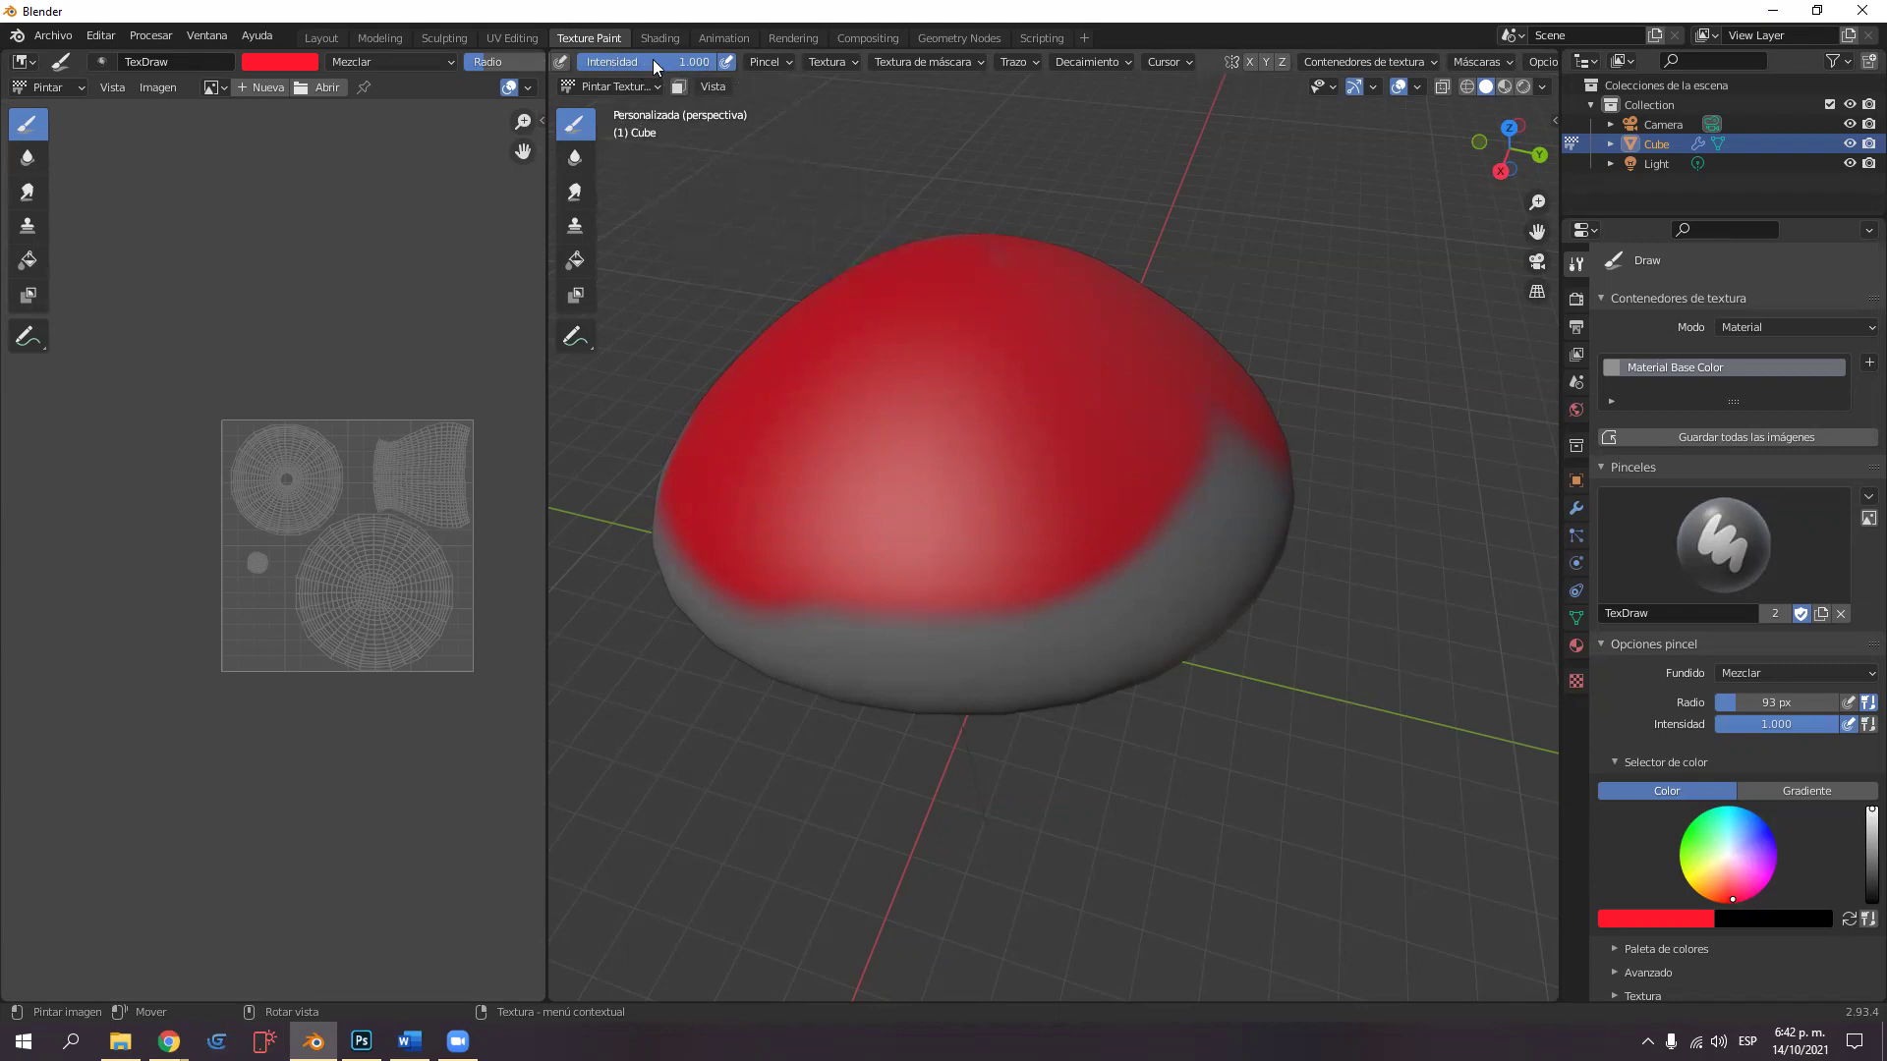
Try a red stroke along the cap's lower rim at 0.438 brush intensity, and restore the intensity to 1.000.
{"action": "left_click_drag", "start_coordinate": [698, 61], "coordinate": [639, 61]}
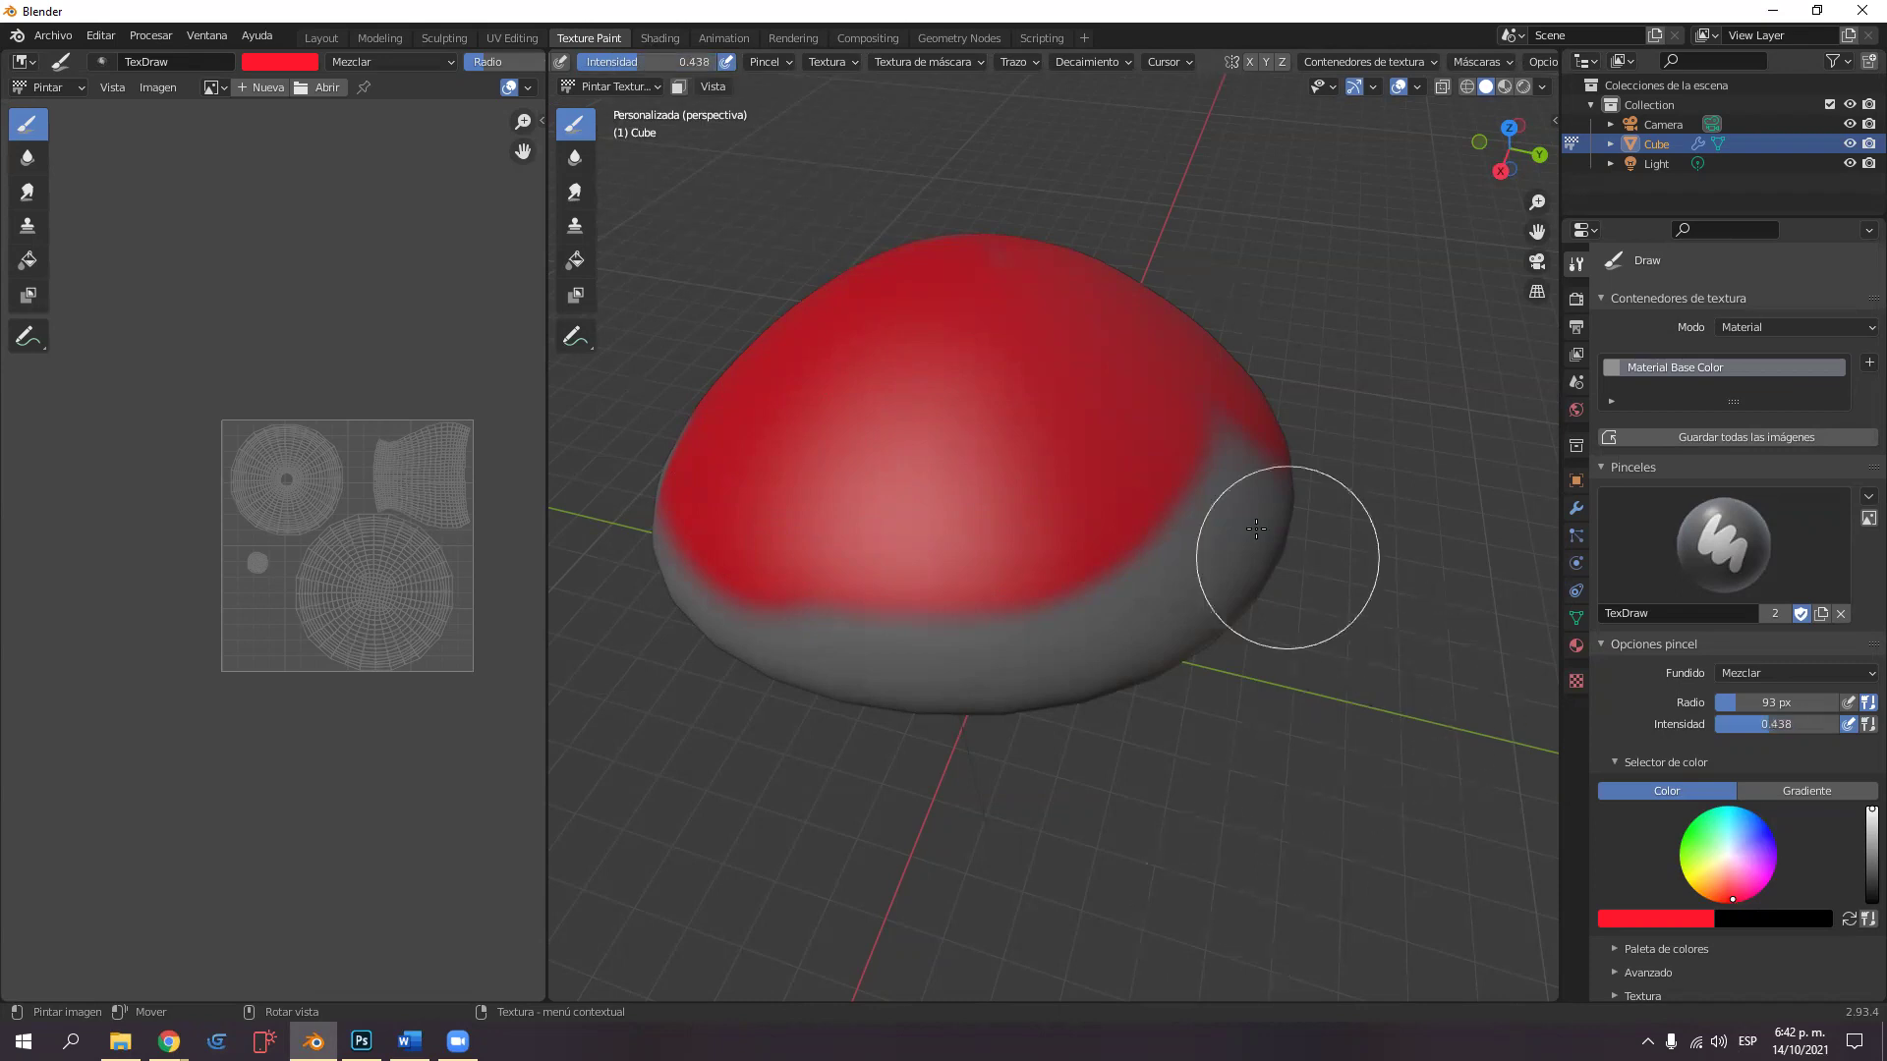
{"action": "mouse_move", "coordinate": [1256, 515]}
{"action": "left_mouse_down"}
{"action": "mouse_move", "coordinate": [1146, 597]}
{"action": "mouse_move", "coordinate": [1236, 474]}
{"action": "mouse_move", "coordinate": [1239, 440]}
{"action": "mouse_move", "coordinate": [1205, 529]}
{"action": "mouse_move", "coordinate": [983, 657]}
{"action": "mouse_move", "coordinate": [1073, 609]}
{"action": "mouse_move", "coordinate": [1159, 518]}
{"action": "left_mouse_up"}
{"action": "left_click_drag", "start_coordinate": [638, 65], "coordinate": [713, 61]}
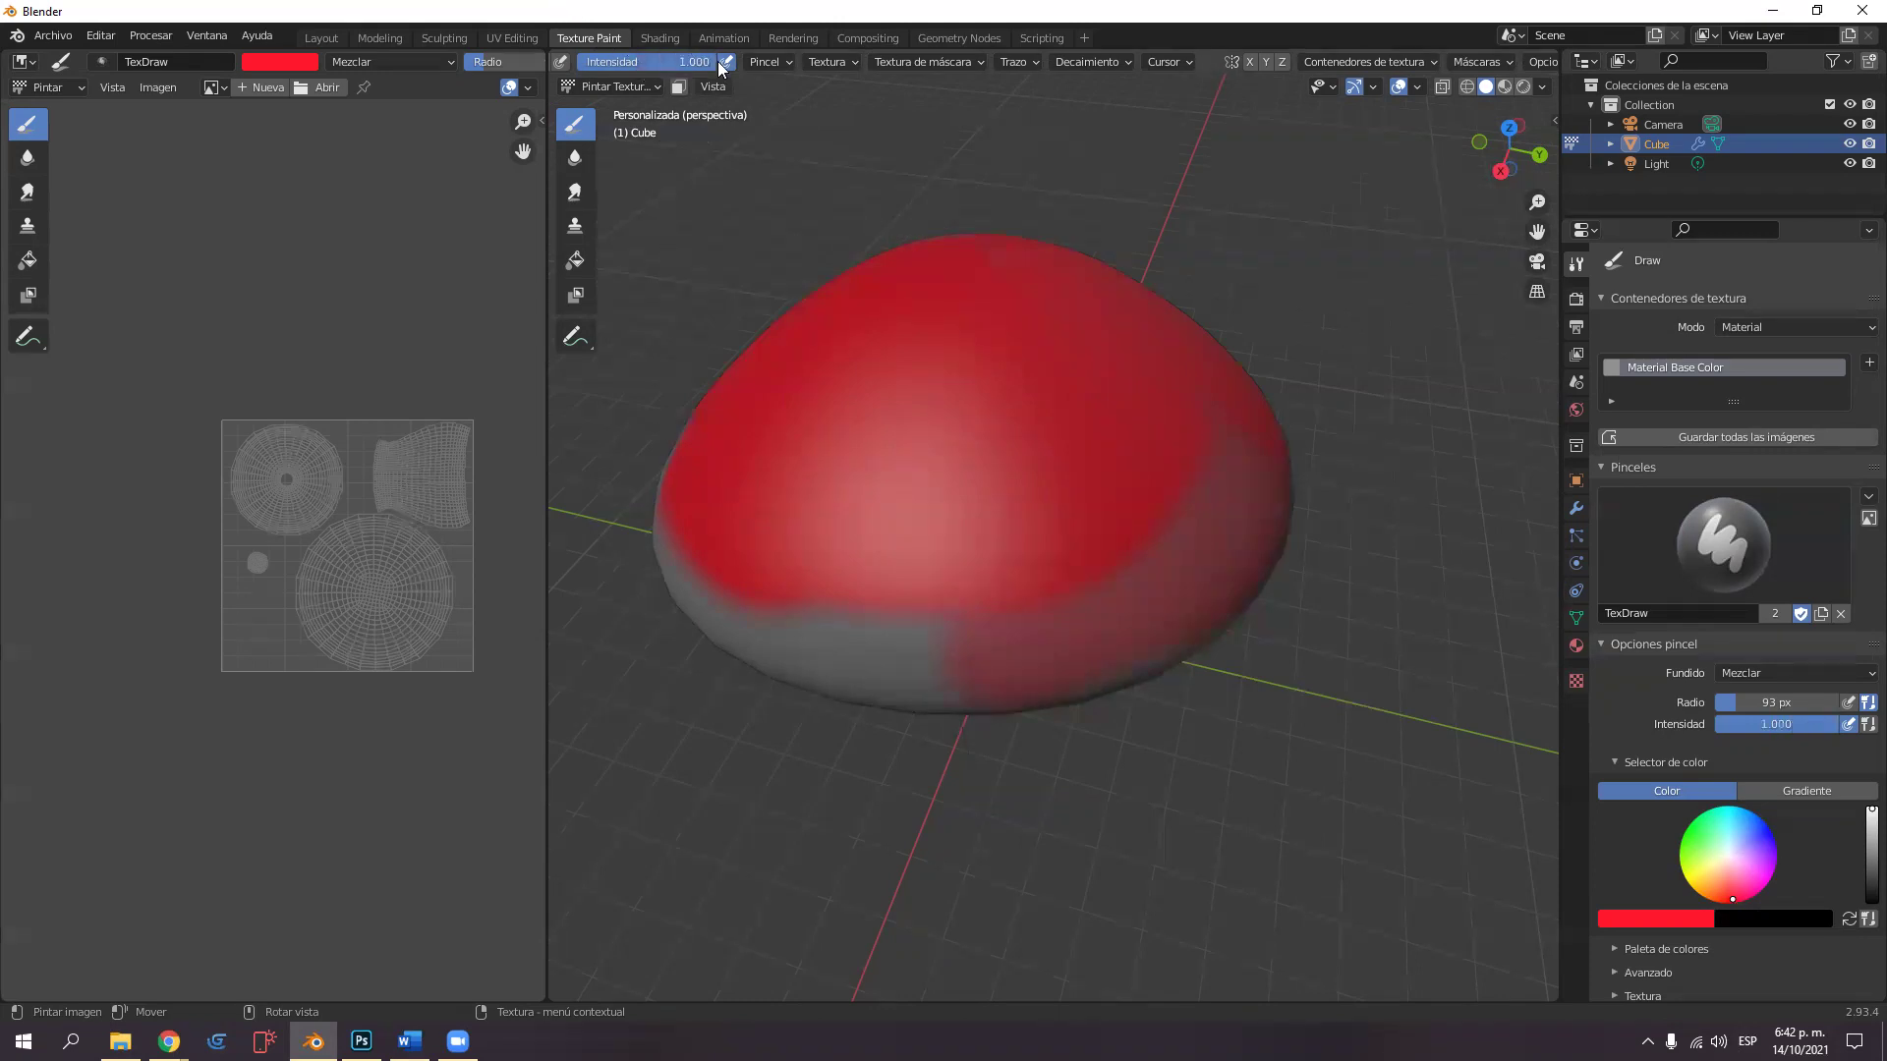
Paint the cap's lower rim red at full intensity along the front and the neighbouring sides.
{"action": "mouse_move", "coordinate": [1200, 505]}
{"action": "left_mouse_down"}
{"action": "mouse_move", "coordinate": [1249, 472]}
{"action": "mouse_move", "coordinate": [1138, 622]}
{"action": "mouse_move", "coordinate": [1210, 500]}
{"action": "mouse_move", "coordinate": [1183, 509]}
{"action": "mouse_move", "coordinate": [1128, 600]}
{"action": "mouse_move", "coordinate": [1001, 609]}
{"action": "mouse_move", "coordinate": [1084, 648]}
{"action": "mouse_move", "coordinate": [900, 685]}
{"action": "mouse_move", "coordinate": [766, 660]}
{"action": "mouse_move", "coordinate": [773, 602]}
{"action": "mouse_move", "coordinate": [671, 554]}
{"action": "mouse_move", "coordinate": [611, 629]}
{"action": "left_mouse_up"}
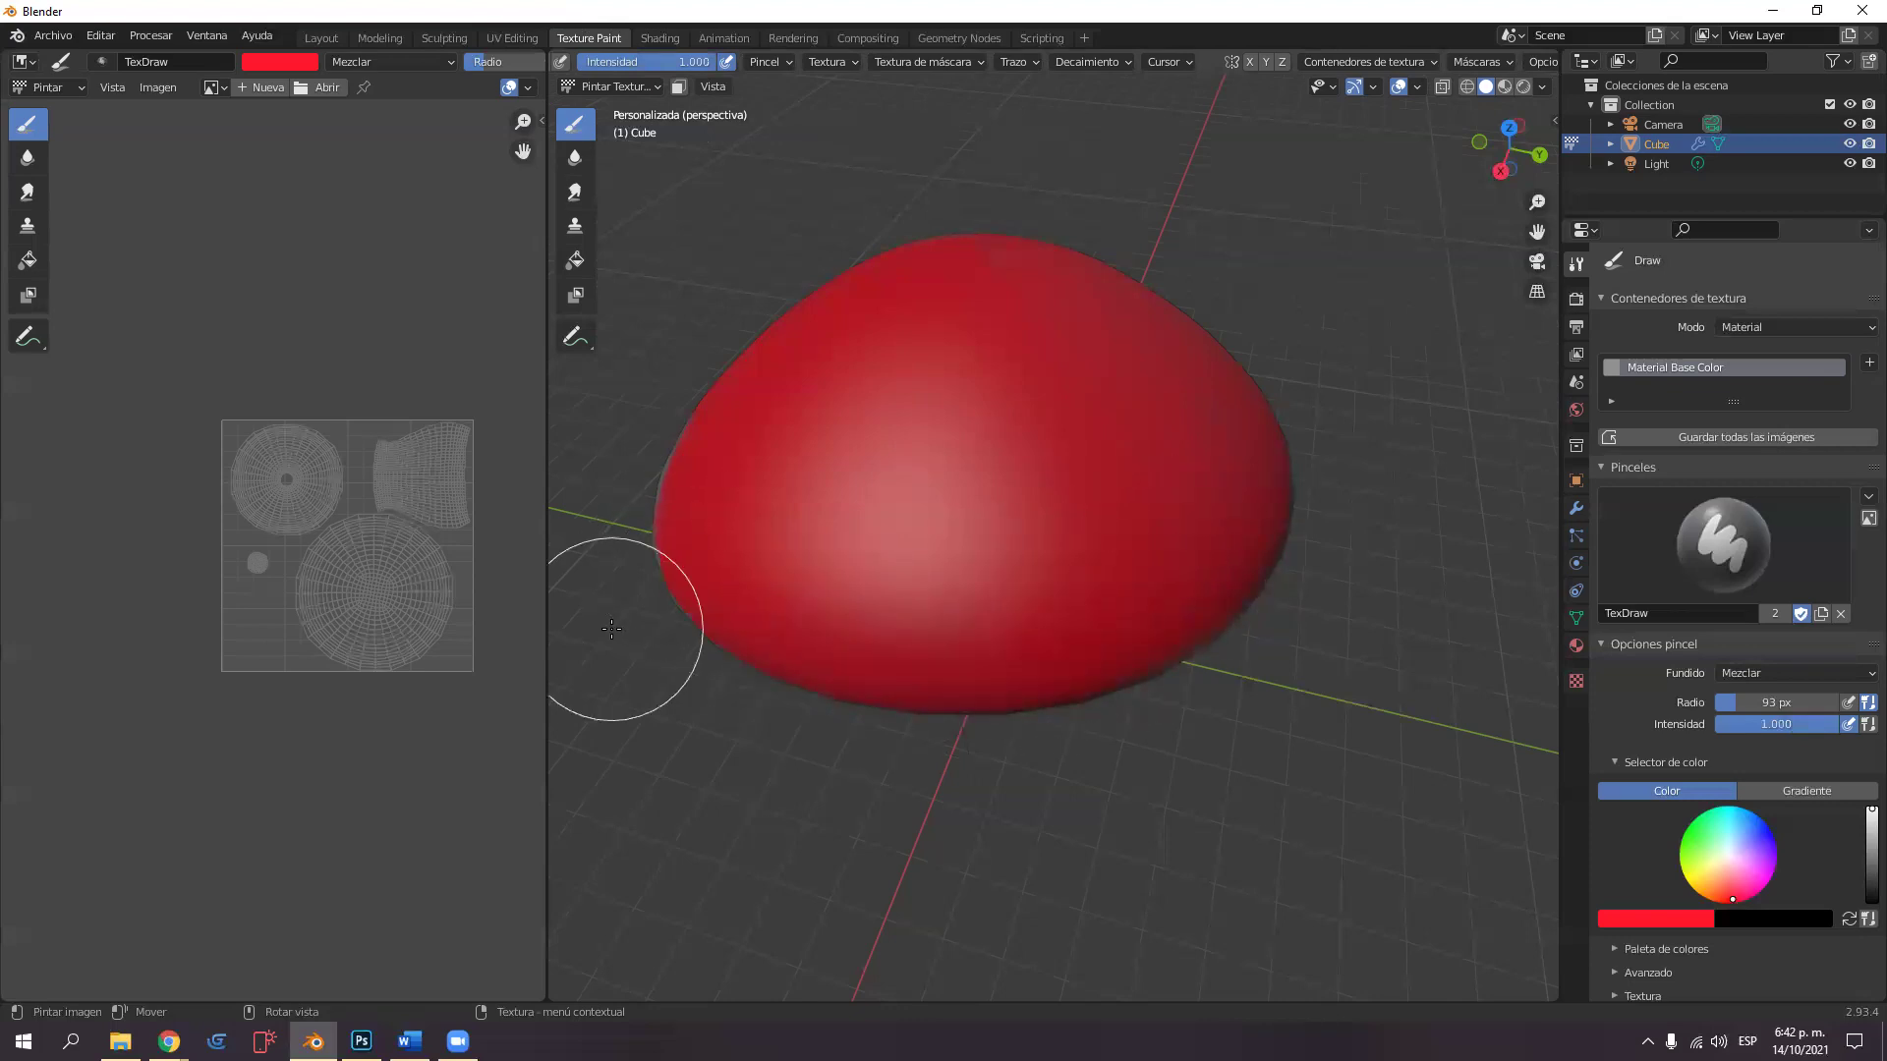
{"action": "mouse_move", "coordinate": [871, 800]}
{"action": "middle_mouse_down"}
{"action": "mouse_move", "coordinate": [1032, 796]}
{"action": "mouse_move", "coordinate": [1055, 765]}
{"action": "middle_mouse_up"}
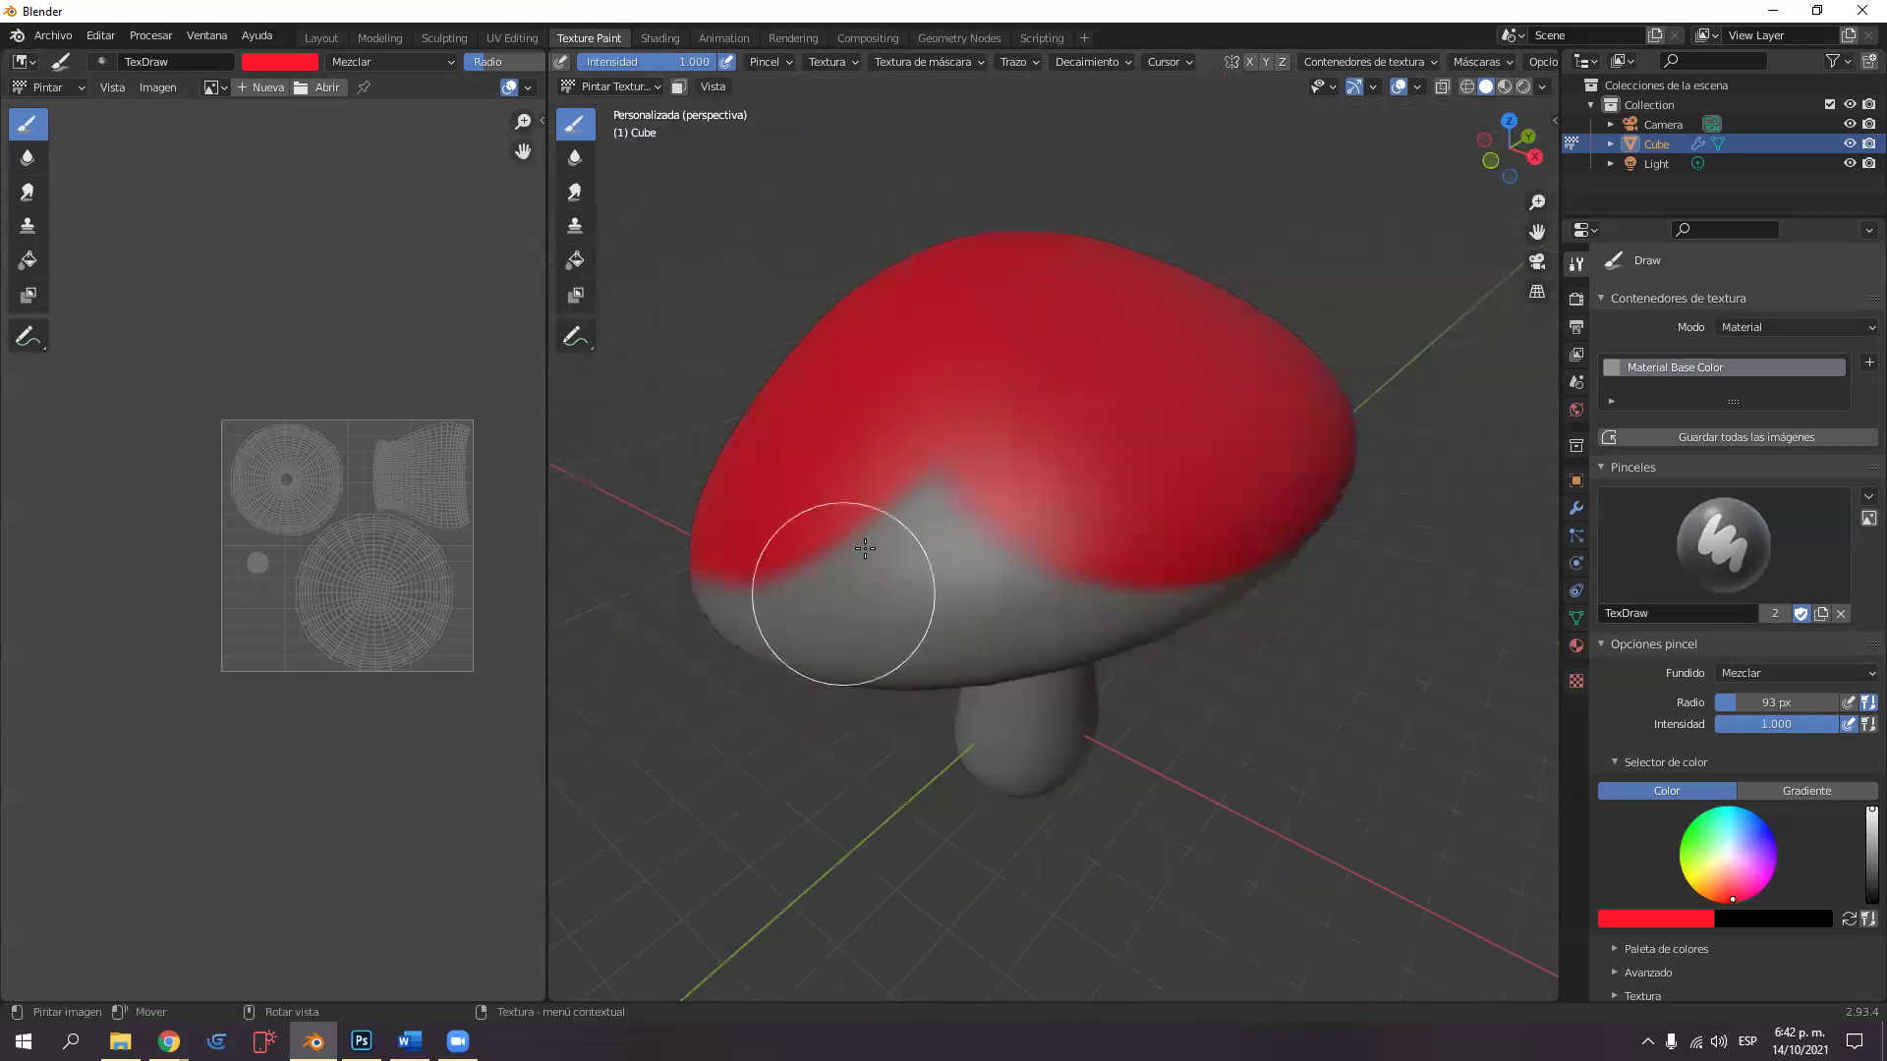
{"action": "mouse_move", "coordinate": [908, 528]}
{"action": "left_mouse_down"}
{"action": "mouse_move", "coordinate": [918, 590]}
{"action": "mouse_move", "coordinate": [1050, 560]}
{"action": "mouse_move", "coordinate": [1126, 567]}
{"action": "mouse_move", "coordinate": [1303, 480]}
{"action": "mouse_move", "coordinate": [1116, 585]}
{"action": "mouse_move", "coordinate": [919, 644]}
{"action": "mouse_move", "coordinate": [904, 616]}
{"action": "mouse_move", "coordinate": [702, 594]}
{"action": "mouse_move", "coordinate": [783, 547]}
{"action": "mouse_move", "coordinate": [769, 522]}
{"action": "mouse_move", "coordinate": [841, 411]}
{"action": "mouse_move", "coordinate": [801, 422]}
{"action": "left_mouse_up"}
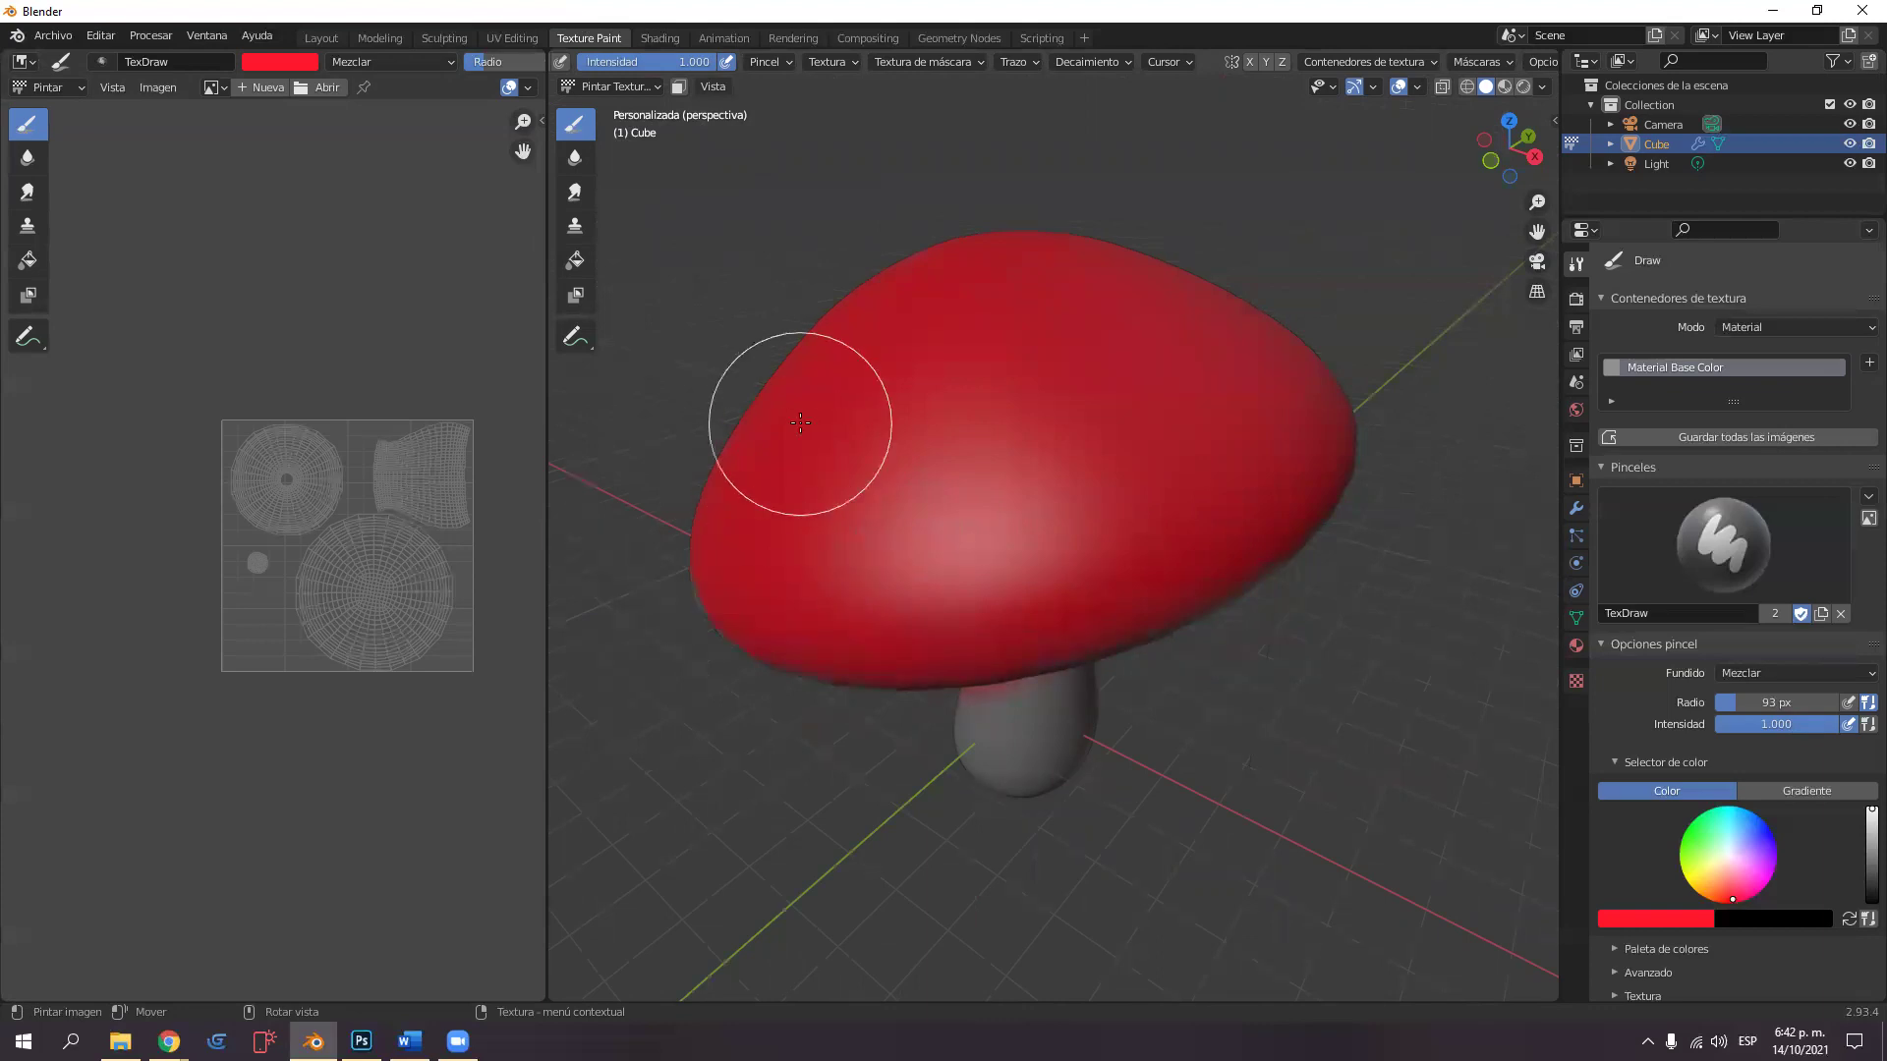
{"action": "mouse_move", "coordinate": [750, 370]}
{"action": "middle_mouse_down"}
{"action": "mouse_move", "coordinate": [915, 324]}
{"action": "mouse_move", "coordinate": [907, 305]}
{"action": "middle_mouse_up"}
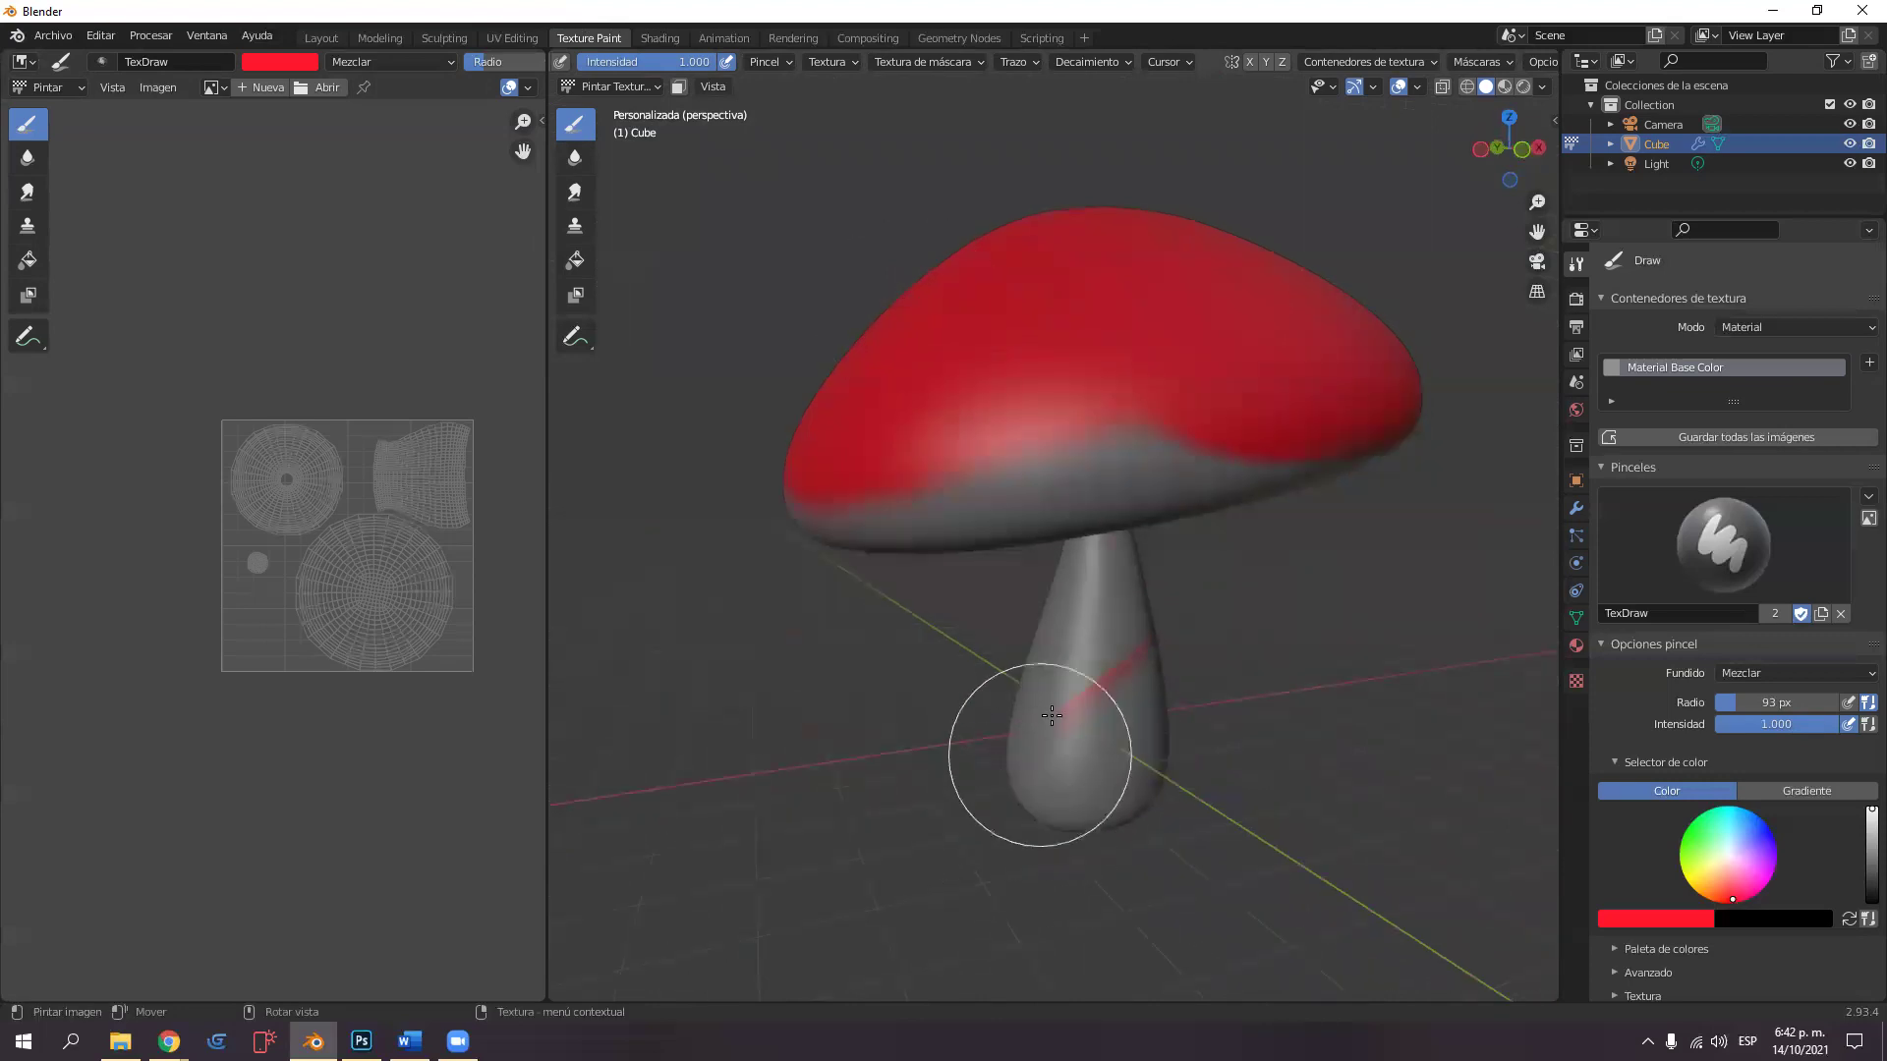
{"action": "left_click_drag", "start_coordinate": [1150, 455], "coordinate": [963, 480]}
{"action": "mouse_move", "coordinate": [1073, 452]}
{"action": "left_mouse_down"}
{"action": "mouse_move", "coordinate": [886, 501]}
{"action": "mouse_move", "coordinate": [788, 481]}
{"action": "mouse_move", "coordinate": [869, 486]}
{"action": "left_mouse_up"}
{"action": "mouse_move", "coordinate": [1237, 446]}
{"action": "left_mouse_down"}
{"action": "mouse_move", "coordinate": [1346, 421]}
{"action": "mouse_move", "coordinate": [1337, 442]}
{"action": "mouse_move", "coordinate": [1219, 454]}
{"action": "mouse_move", "coordinate": [866, 476]}
{"action": "mouse_move", "coordinate": [741, 459]}
{"action": "left_mouse_up"}
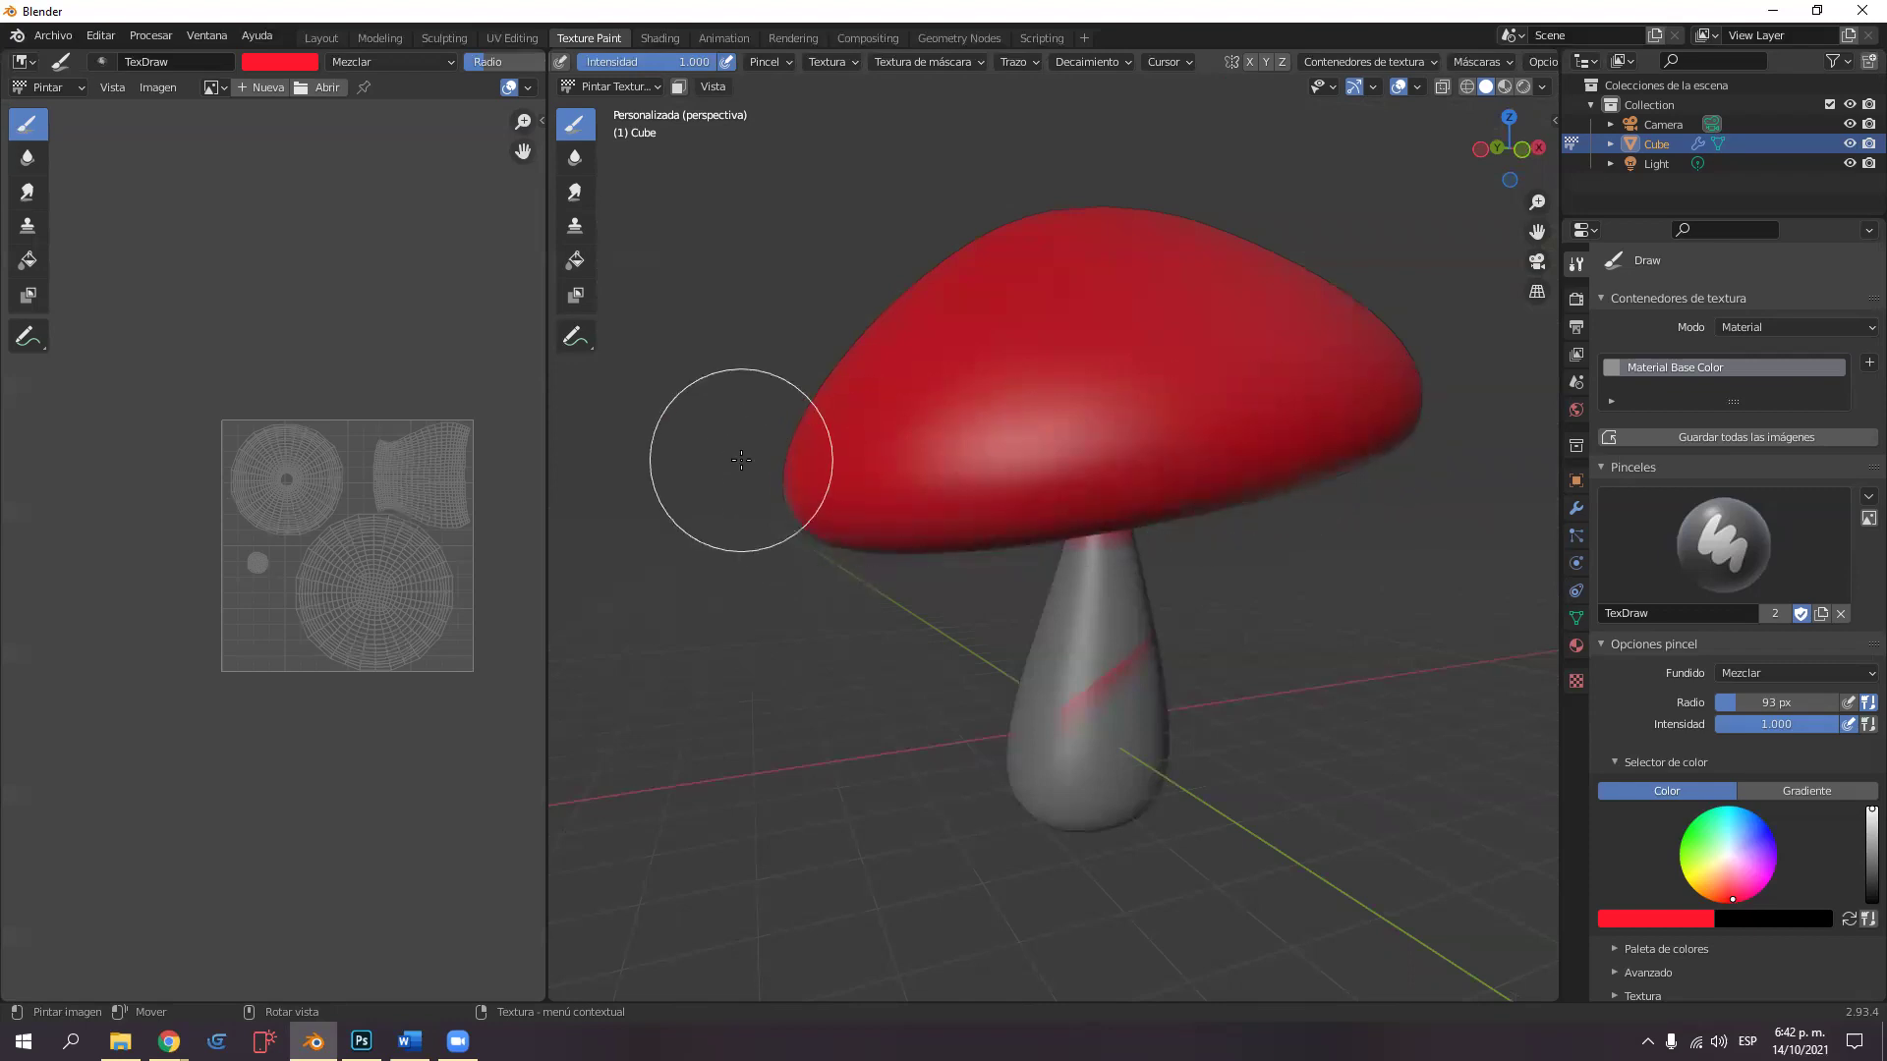
Continue the red paint along the grey lower rim on the remaining sides of the cap.
{"action": "middle_click_drag", "start_coordinate": [800, 578], "coordinate": [1034, 534]}
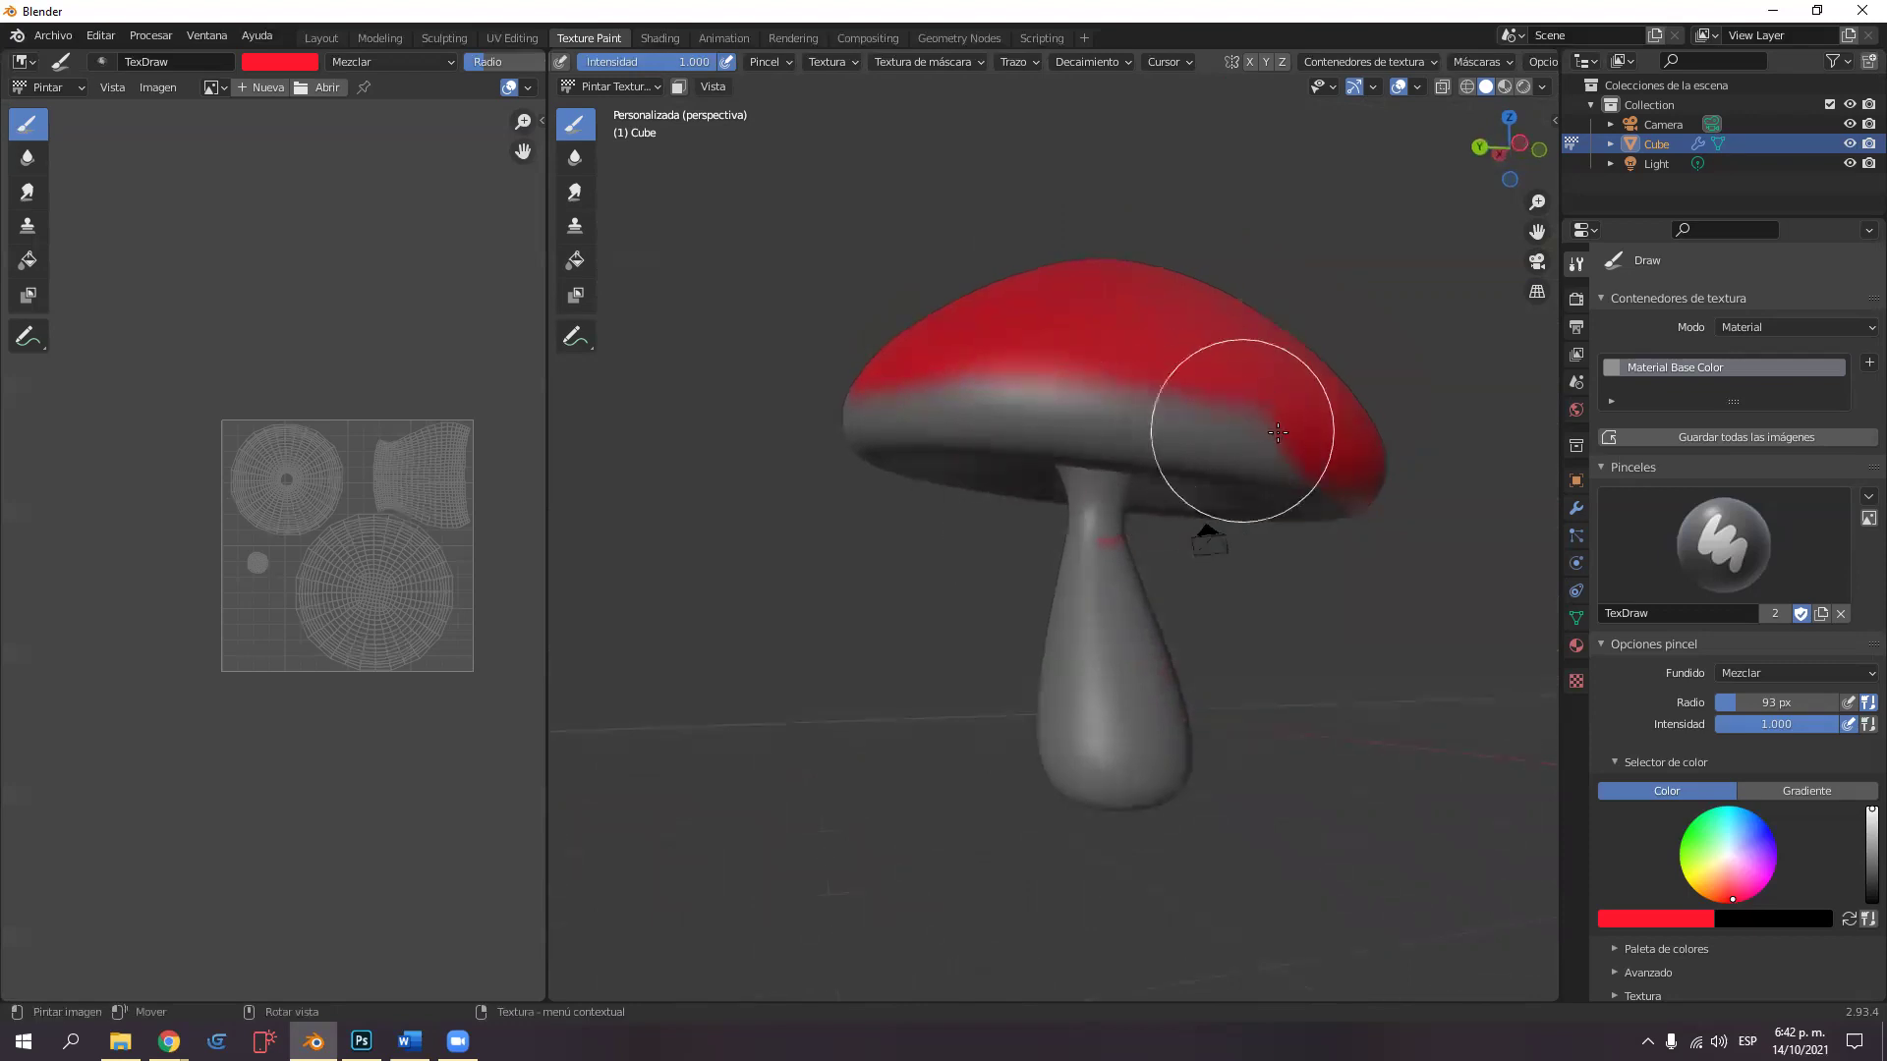
{"action": "mouse_move", "coordinate": [1127, 423]}
{"action": "left_mouse_down"}
{"action": "mouse_move", "coordinate": [897, 393]}
{"action": "mouse_move", "coordinate": [1015, 403]}
{"action": "left_mouse_up"}
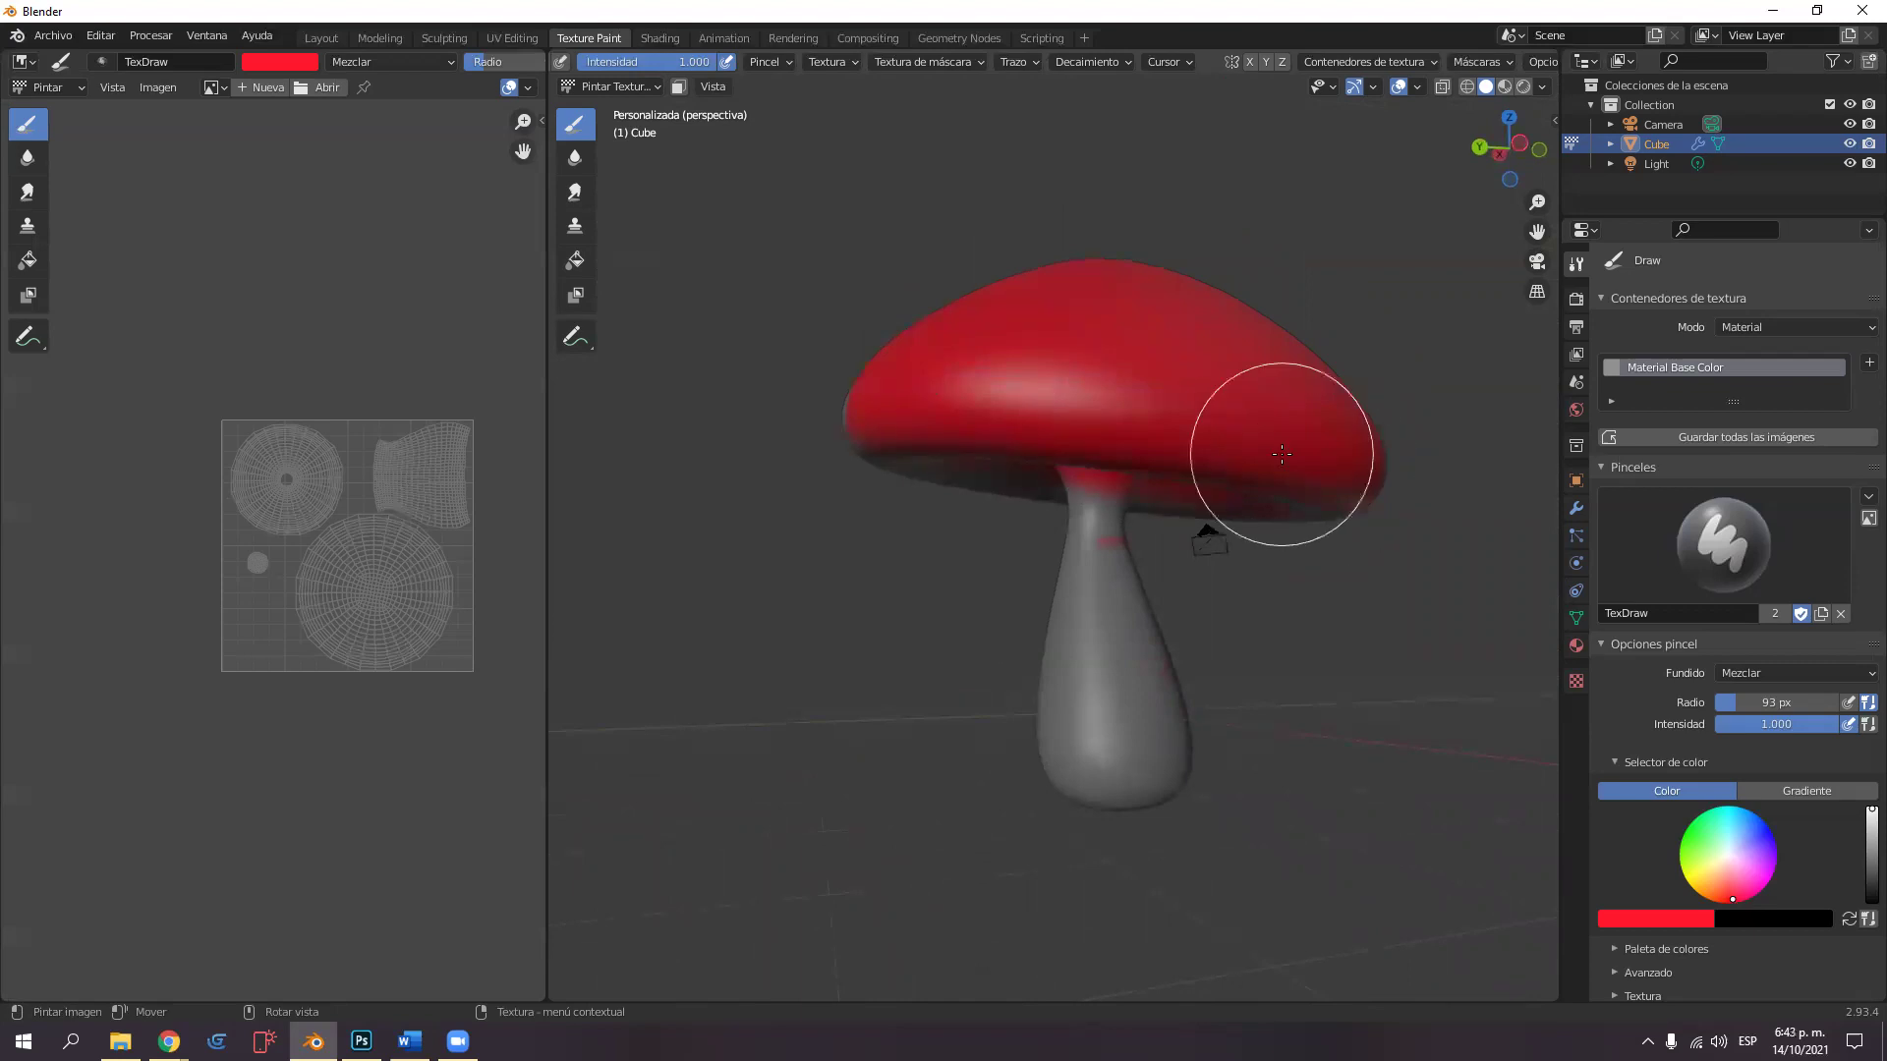
{"action": "mouse_move", "coordinate": [944, 619]}
{"action": "middle_mouse_down"}
{"action": "mouse_move", "coordinate": [1199, 599]}
{"action": "mouse_move", "coordinate": [1231, 625]}
{"action": "mouse_move", "coordinate": [1231, 656]}
{"action": "middle_mouse_up"}
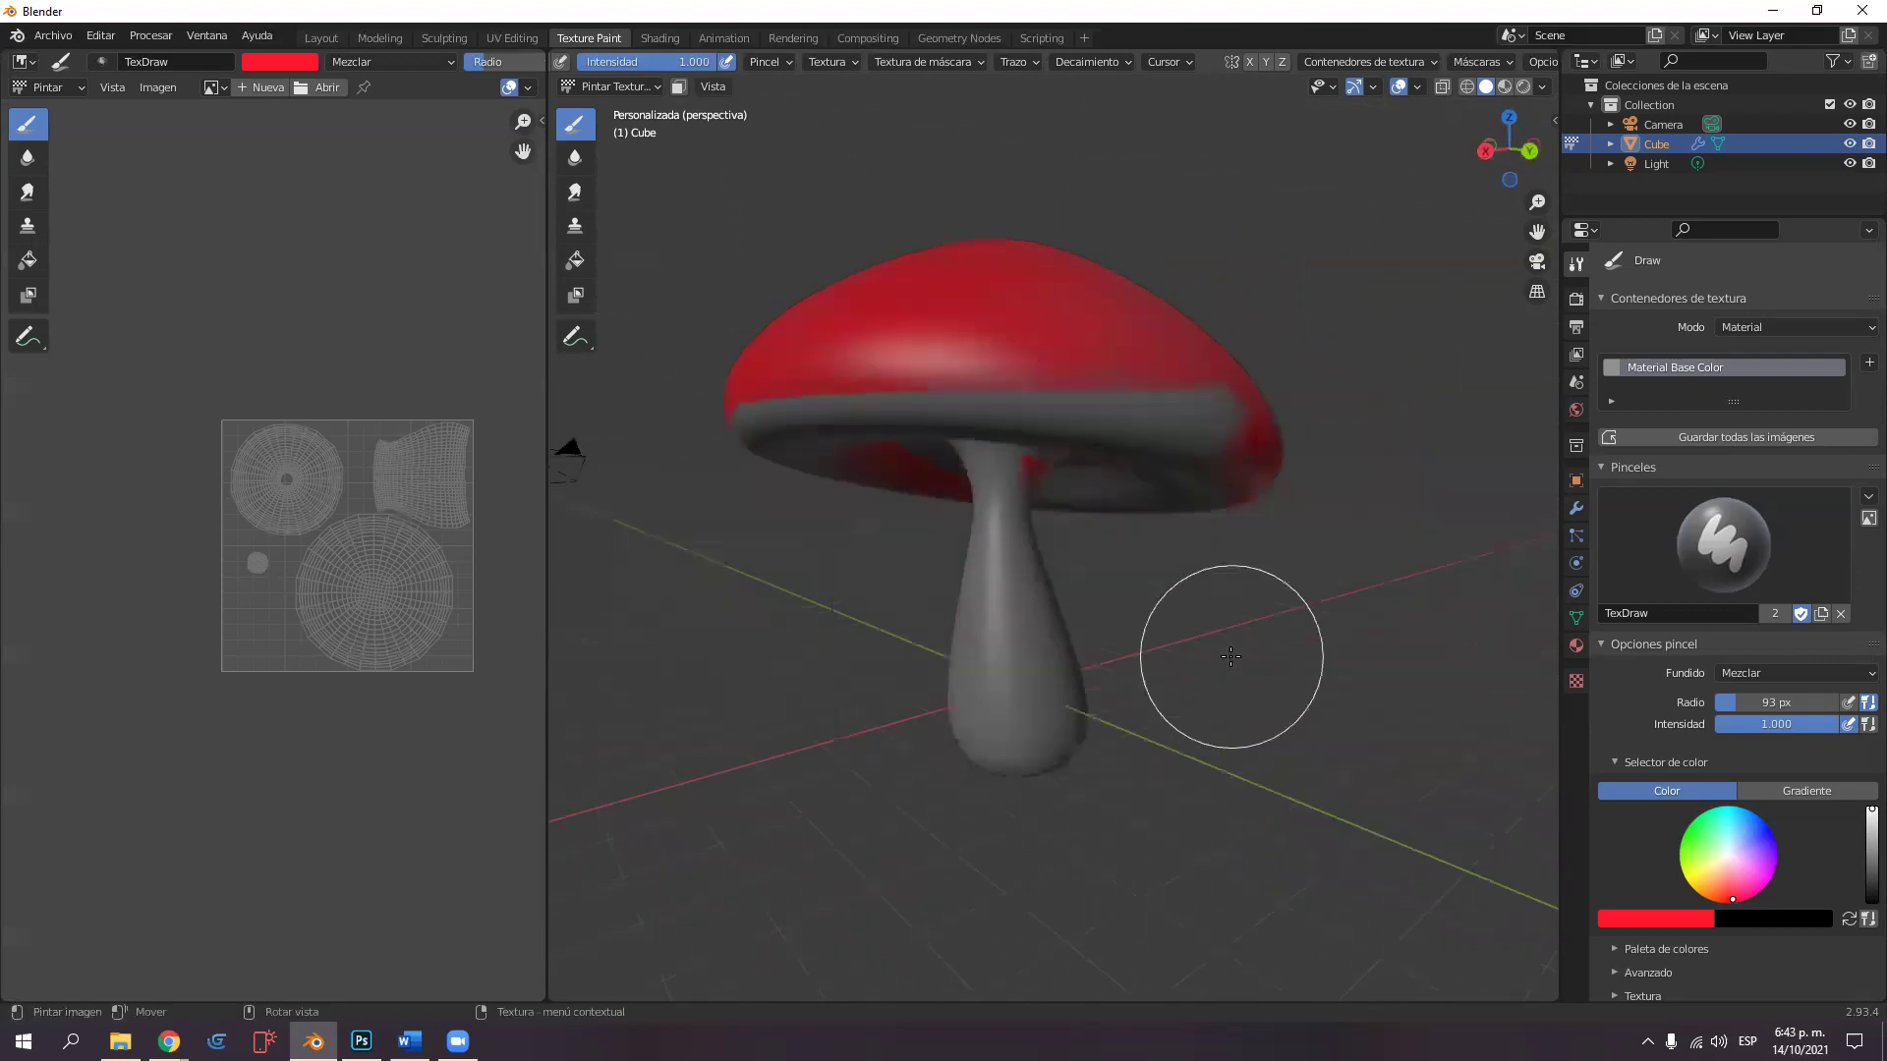
{"action": "mouse_move", "coordinate": [1103, 406]}
{"action": "left_mouse_down"}
{"action": "mouse_move", "coordinate": [1212, 422]}
{"action": "mouse_move", "coordinate": [927, 400]}
{"action": "mouse_move", "coordinate": [918, 358]}
{"action": "mouse_move", "coordinate": [865, 383]}
{"action": "left_mouse_up"}
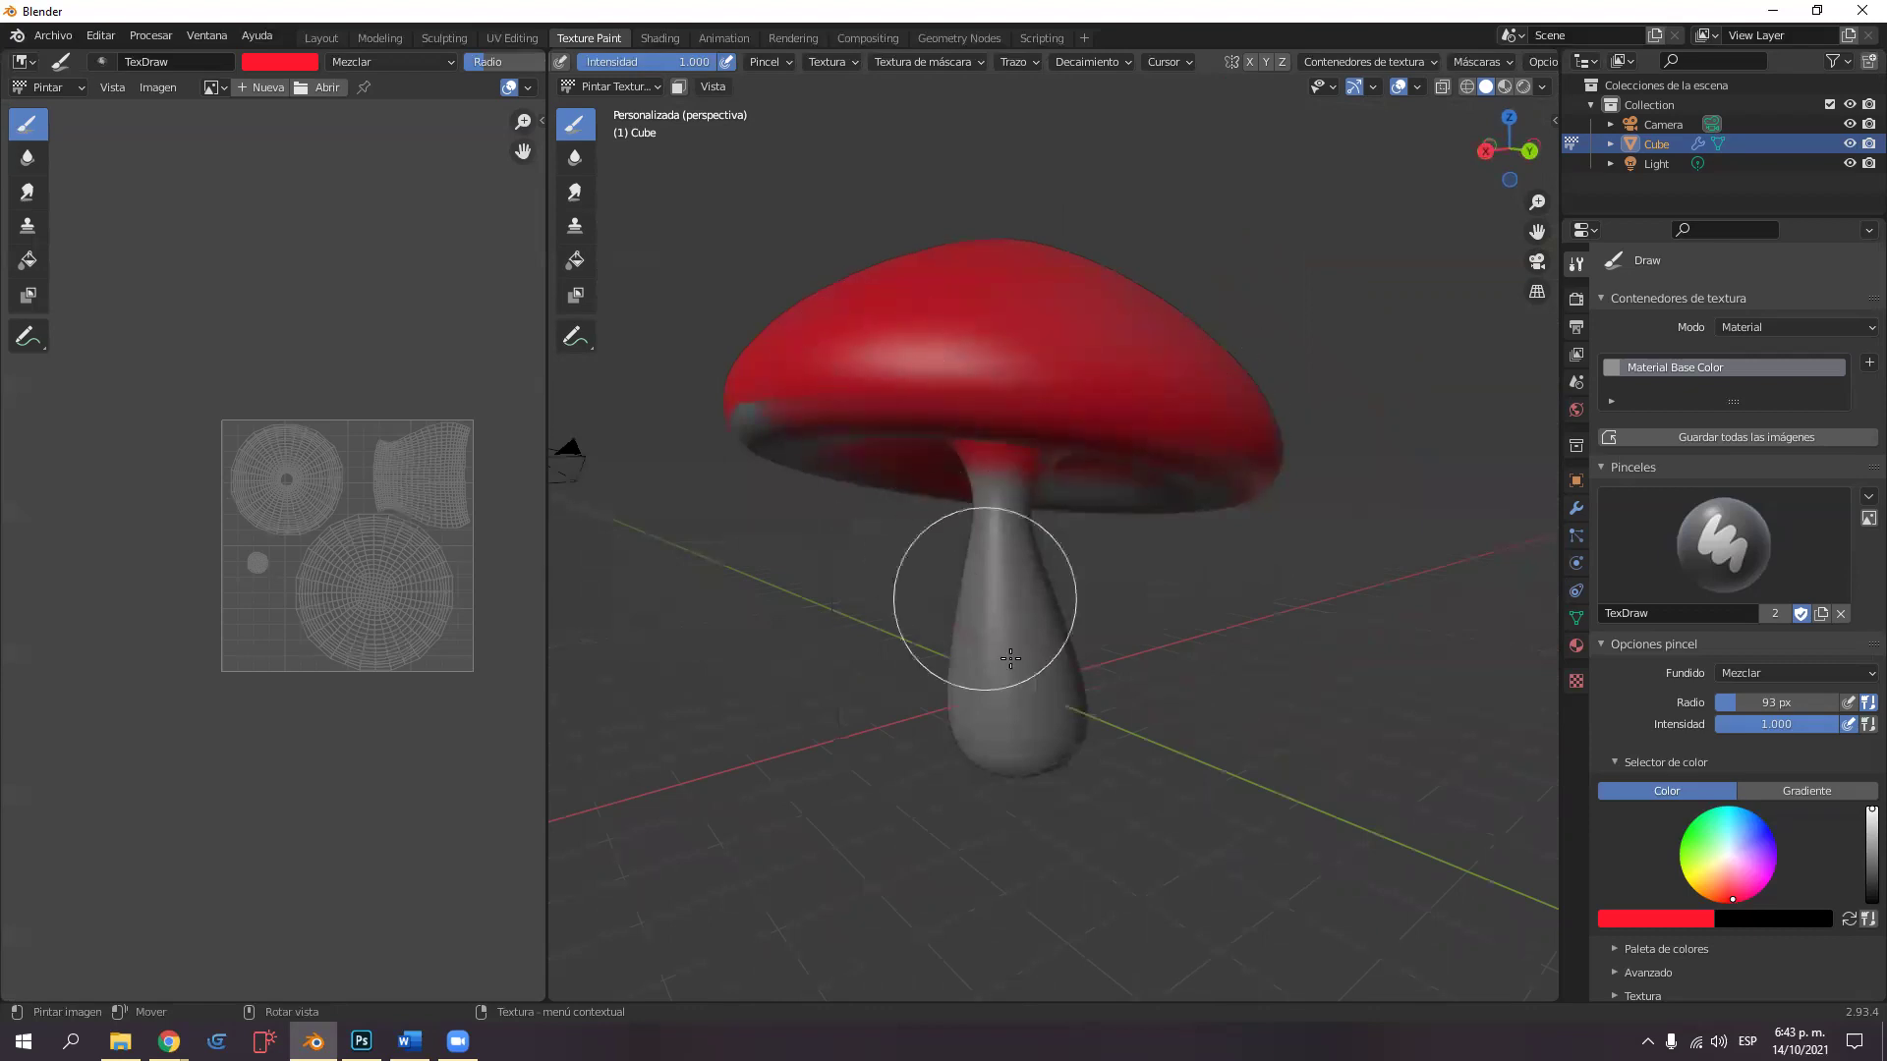
Inspect the cap, underside and stem from all around for unpainted areas and stray red strokes, with the Soften brush selected.
{"action": "middle_click_drag", "start_coordinate": [1024, 640], "coordinate": [1346, 584]}
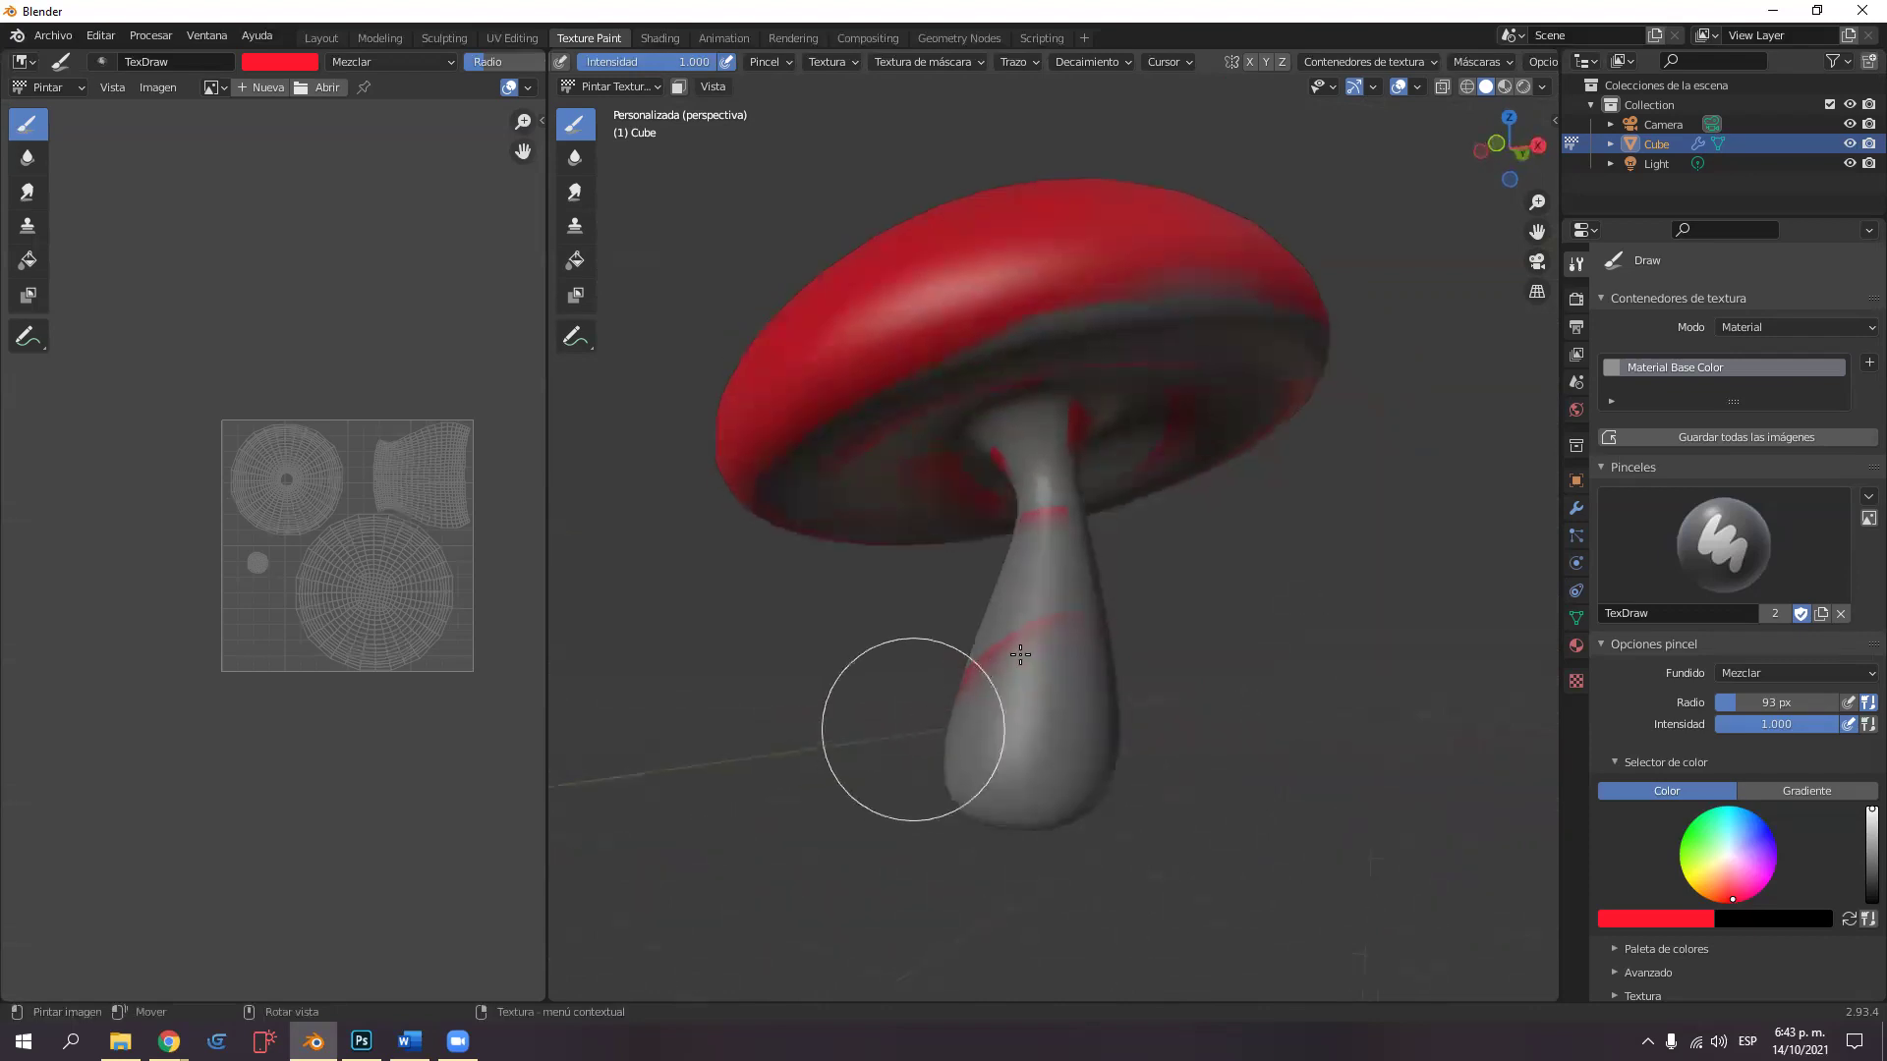
{"action": "mouse_move", "coordinate": [1048, 627]}
{"action": "middle_mouse_down"}
{"action": "mouse_move", "coordinate": [977, 661]}
{"action": "mouse_move", "coordinate": [1078, 726]}
{"action": "mouse_move", "coordinate": [1130, 646]}
{"action": "mouse_move", "coordinate": [990, 715]}
{"action": "middle_mouse_up"}
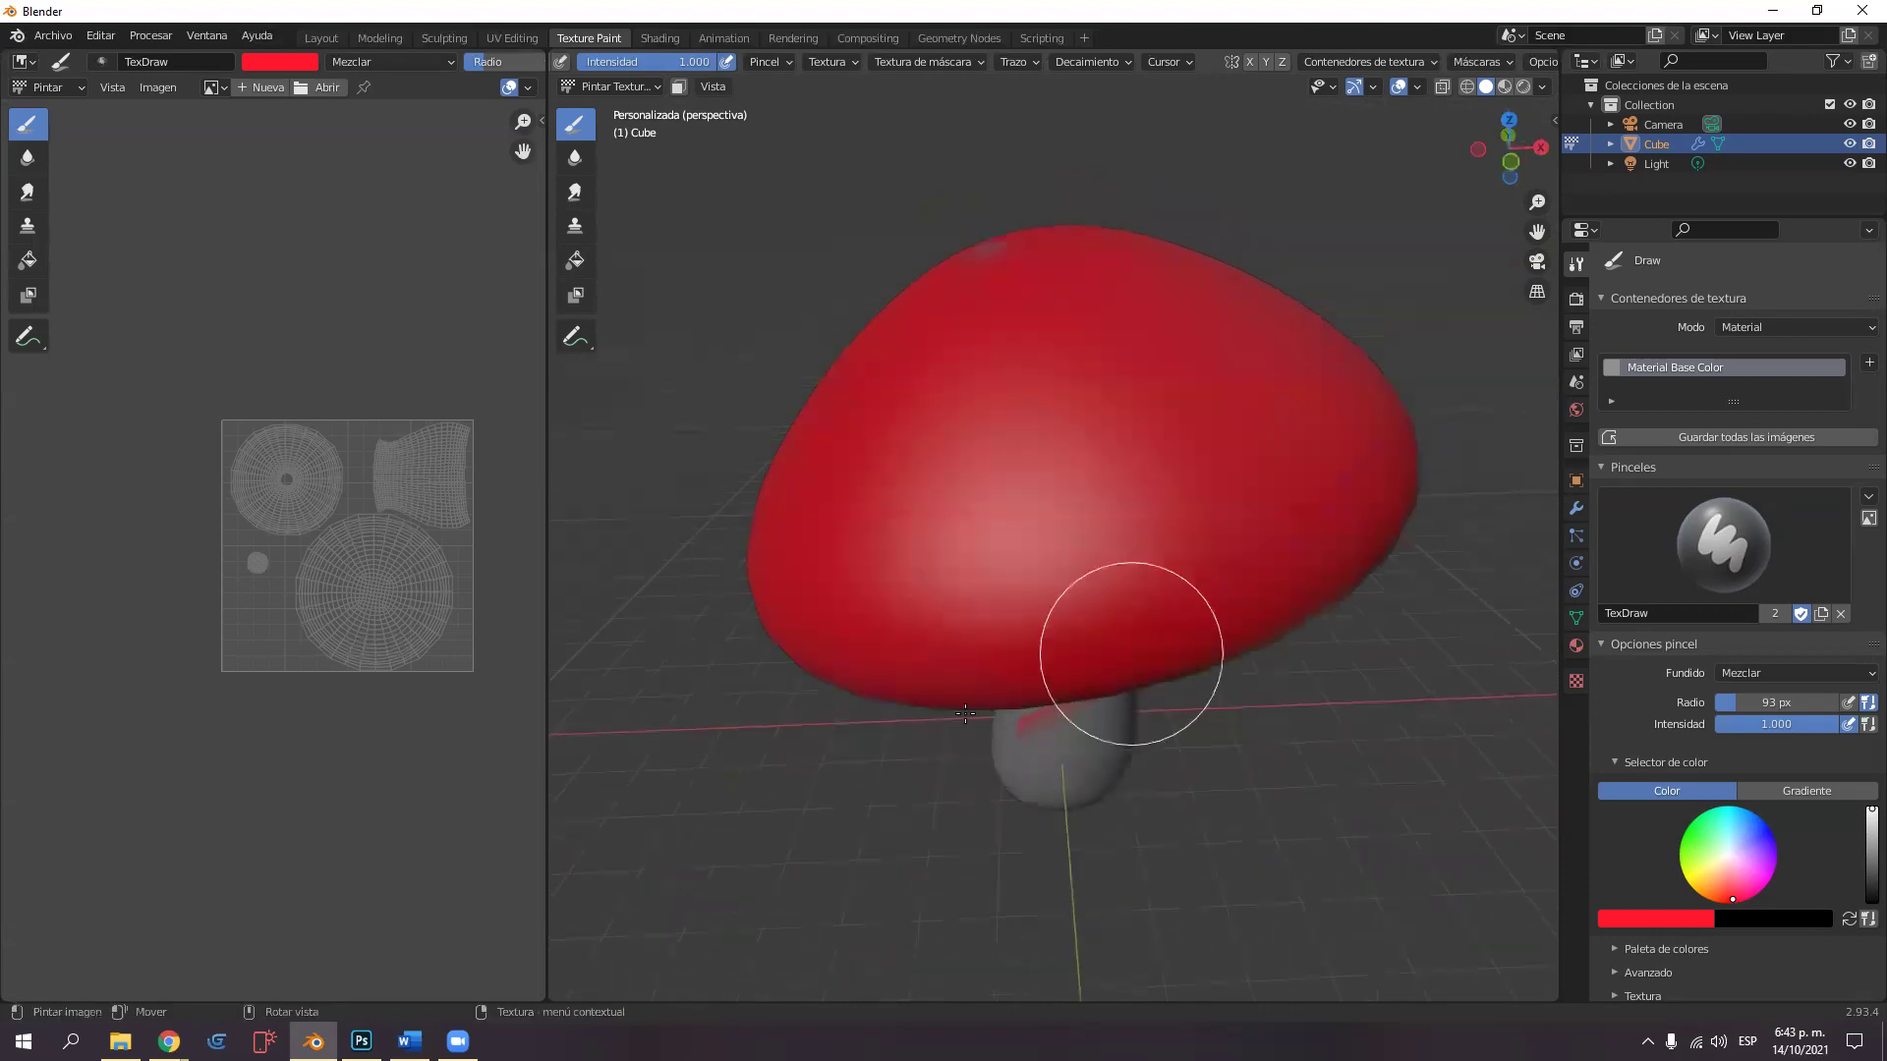
{"action": "middle_click_drag", "start_coordinate": [1055, 647], "coordinate": [1063, 652]}
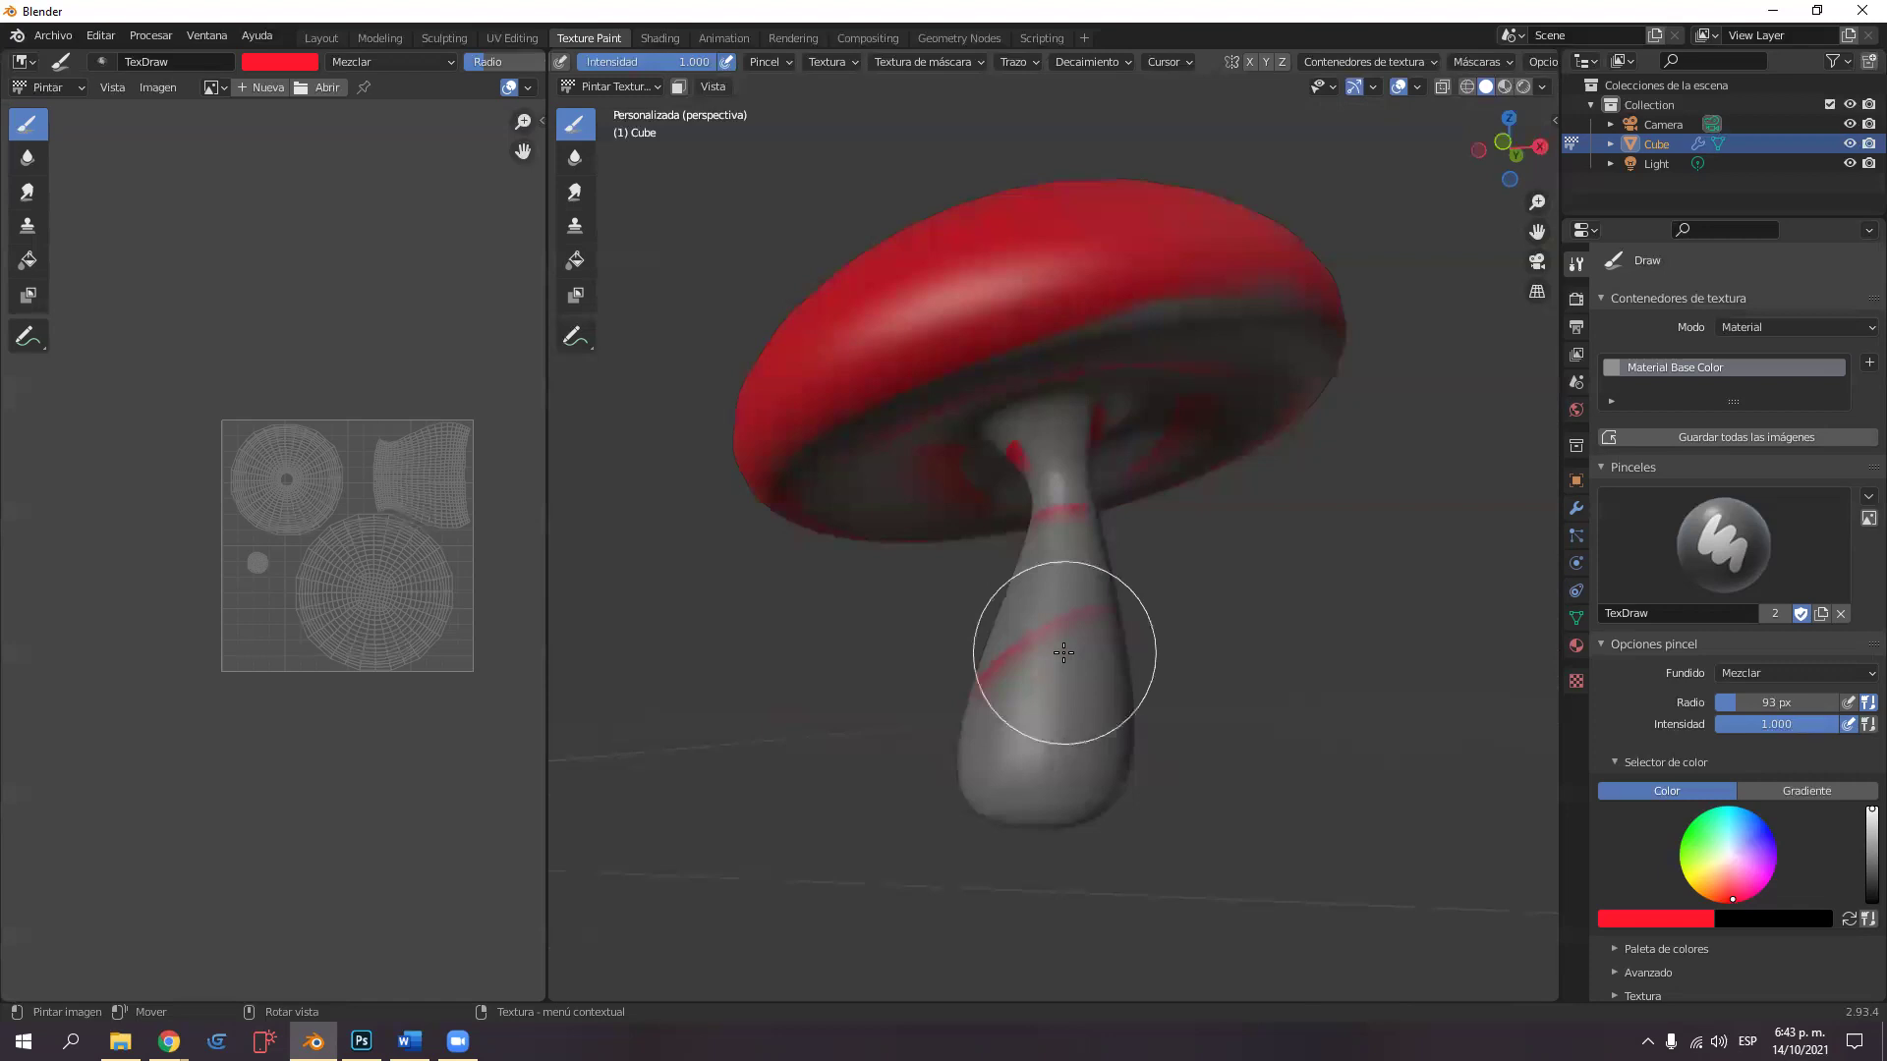
{"action": "left_click", "coordinate": [576, 160]}
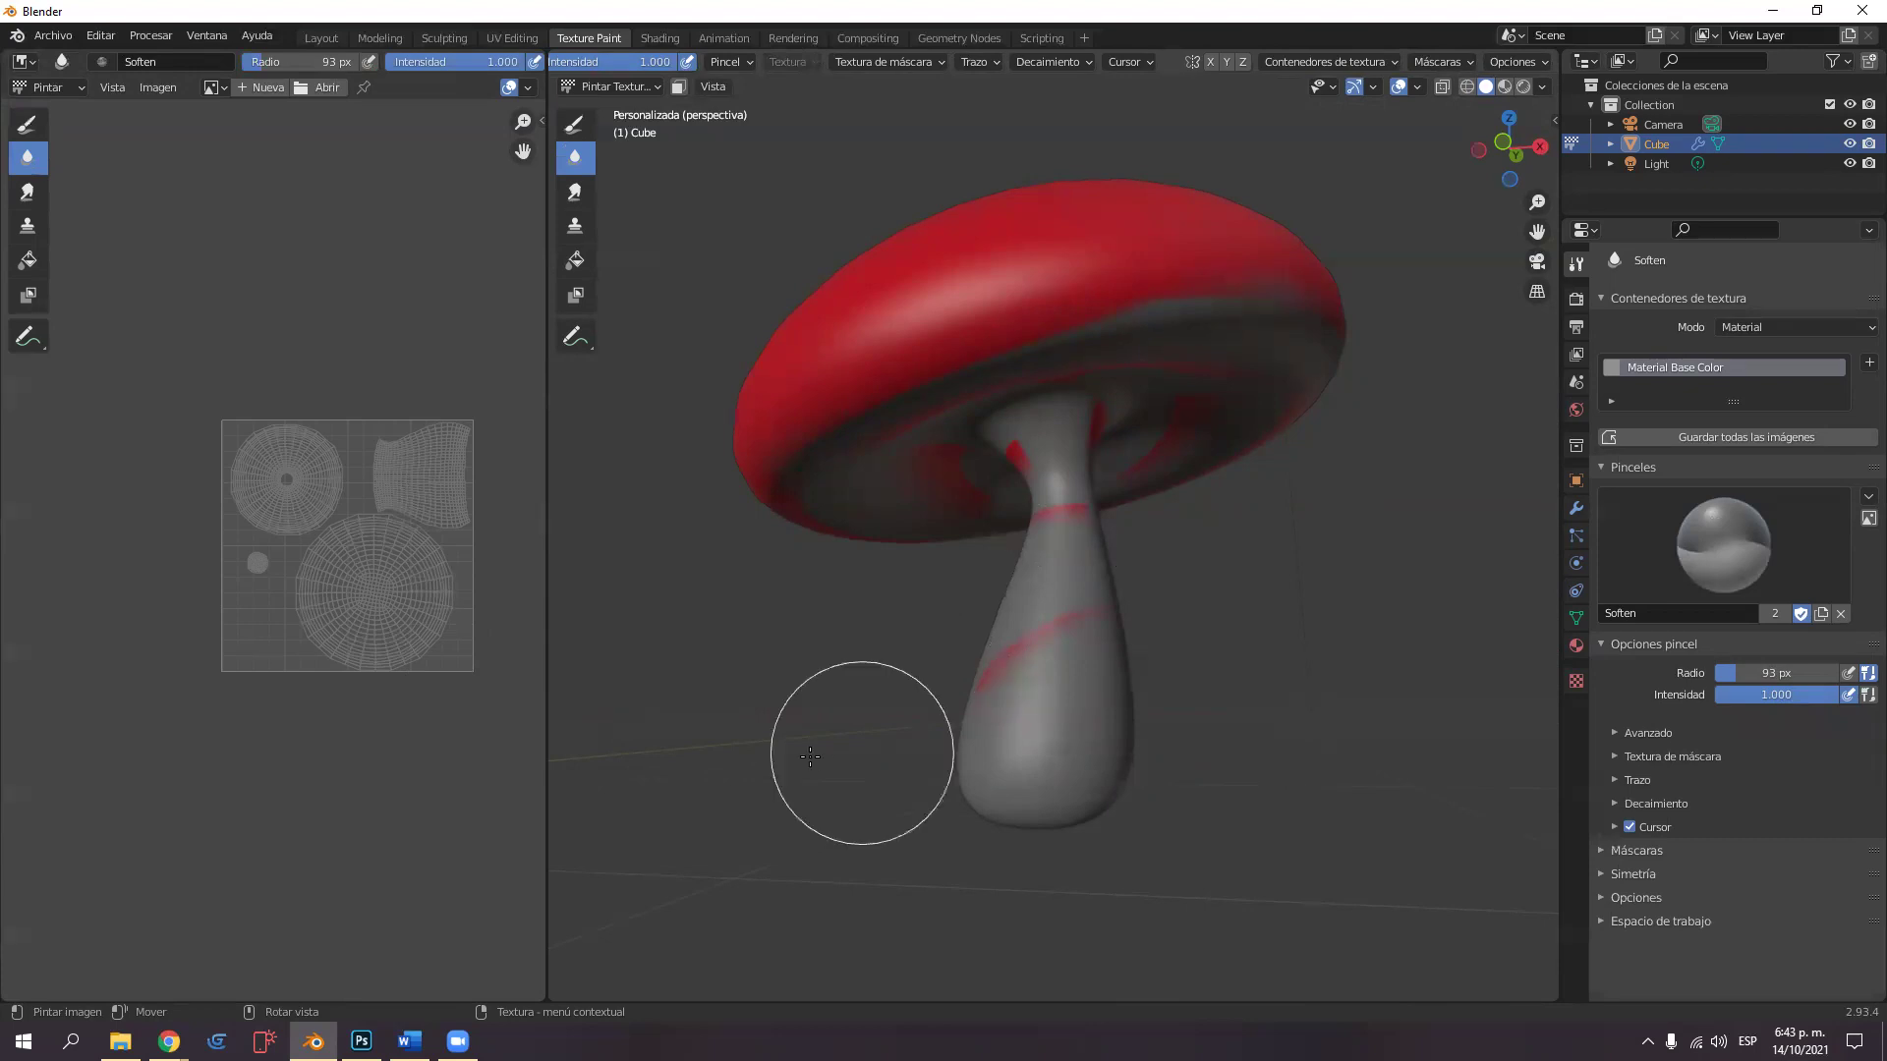
{"action": "middle_click_drag", "start_coordinate": [843, 750], "coordinate": [1130, 708]}
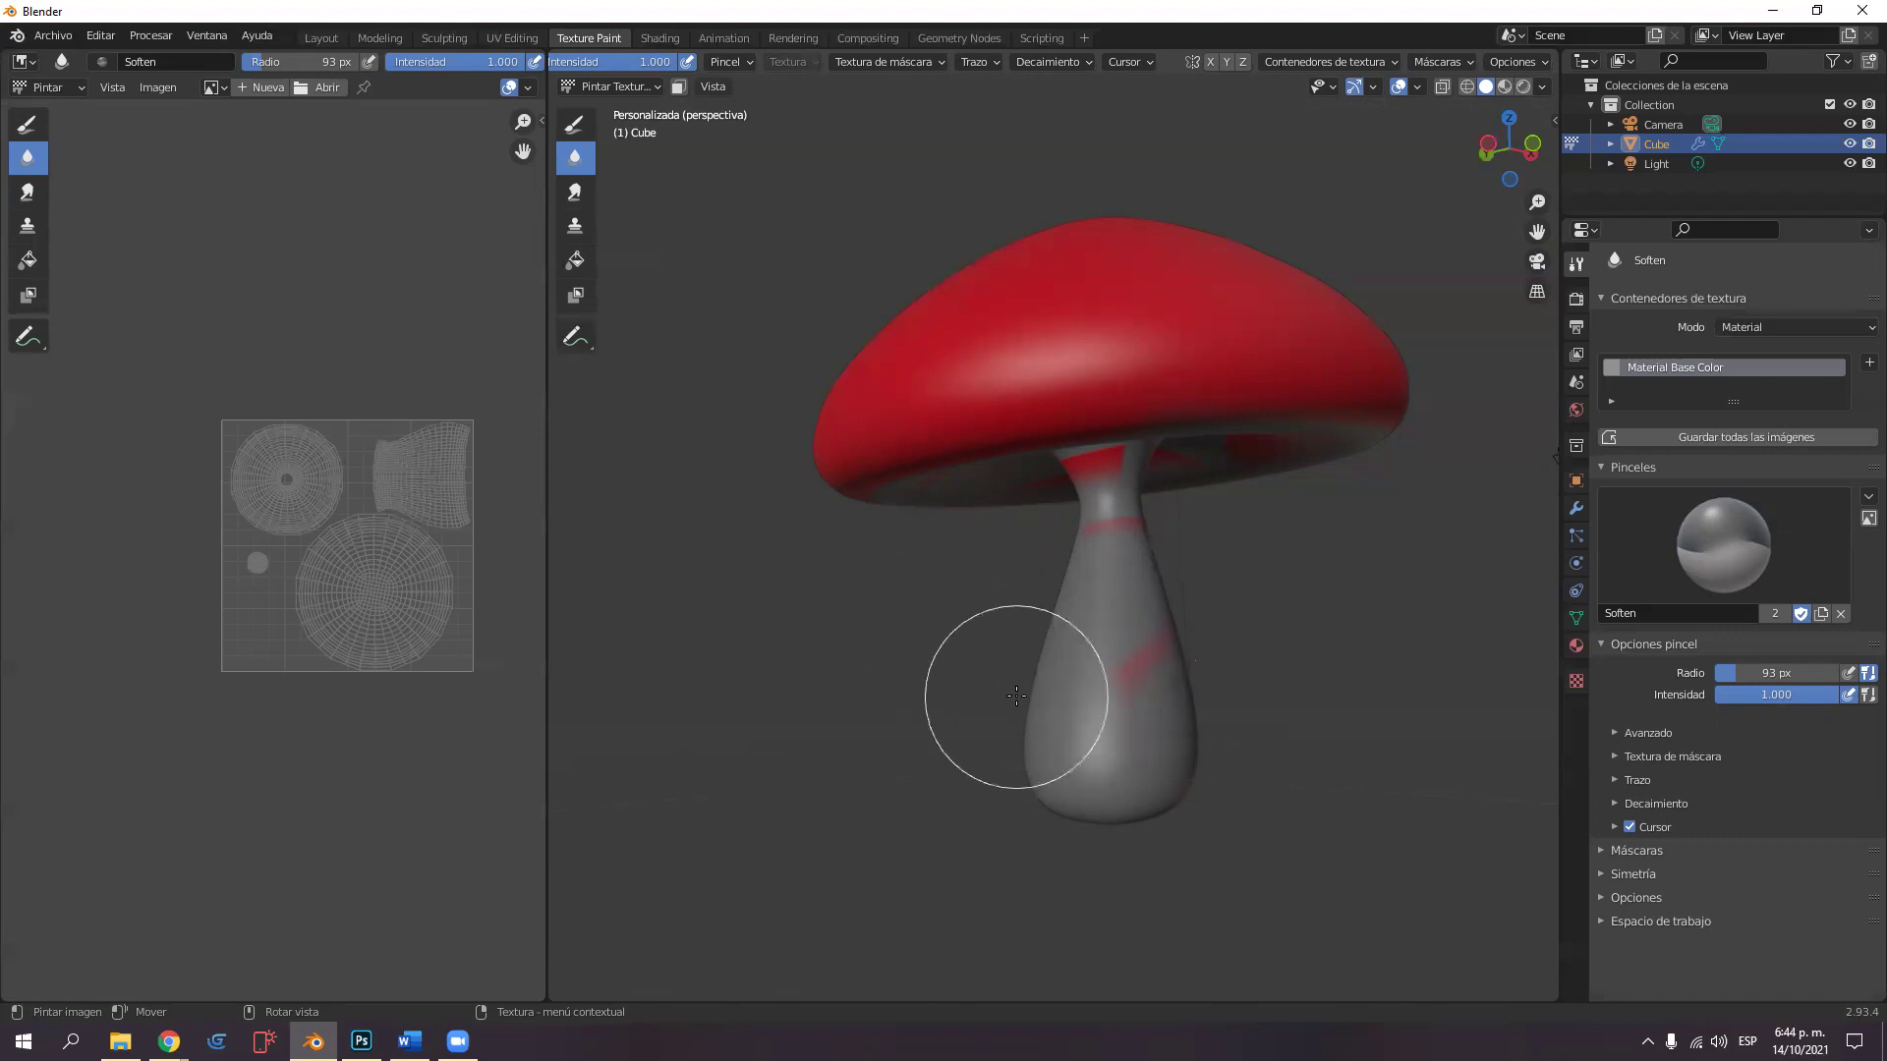
{"action": "mouse_move", "coordinate": [1065, 695]}
{"action": "middle_mouse_down"}
{"action": "mouse_move", "coordinate": [977, 686]}
{"action": "mouse_move", "coordinate": [977, 712]}
{"action": "middle_mouse_up"}
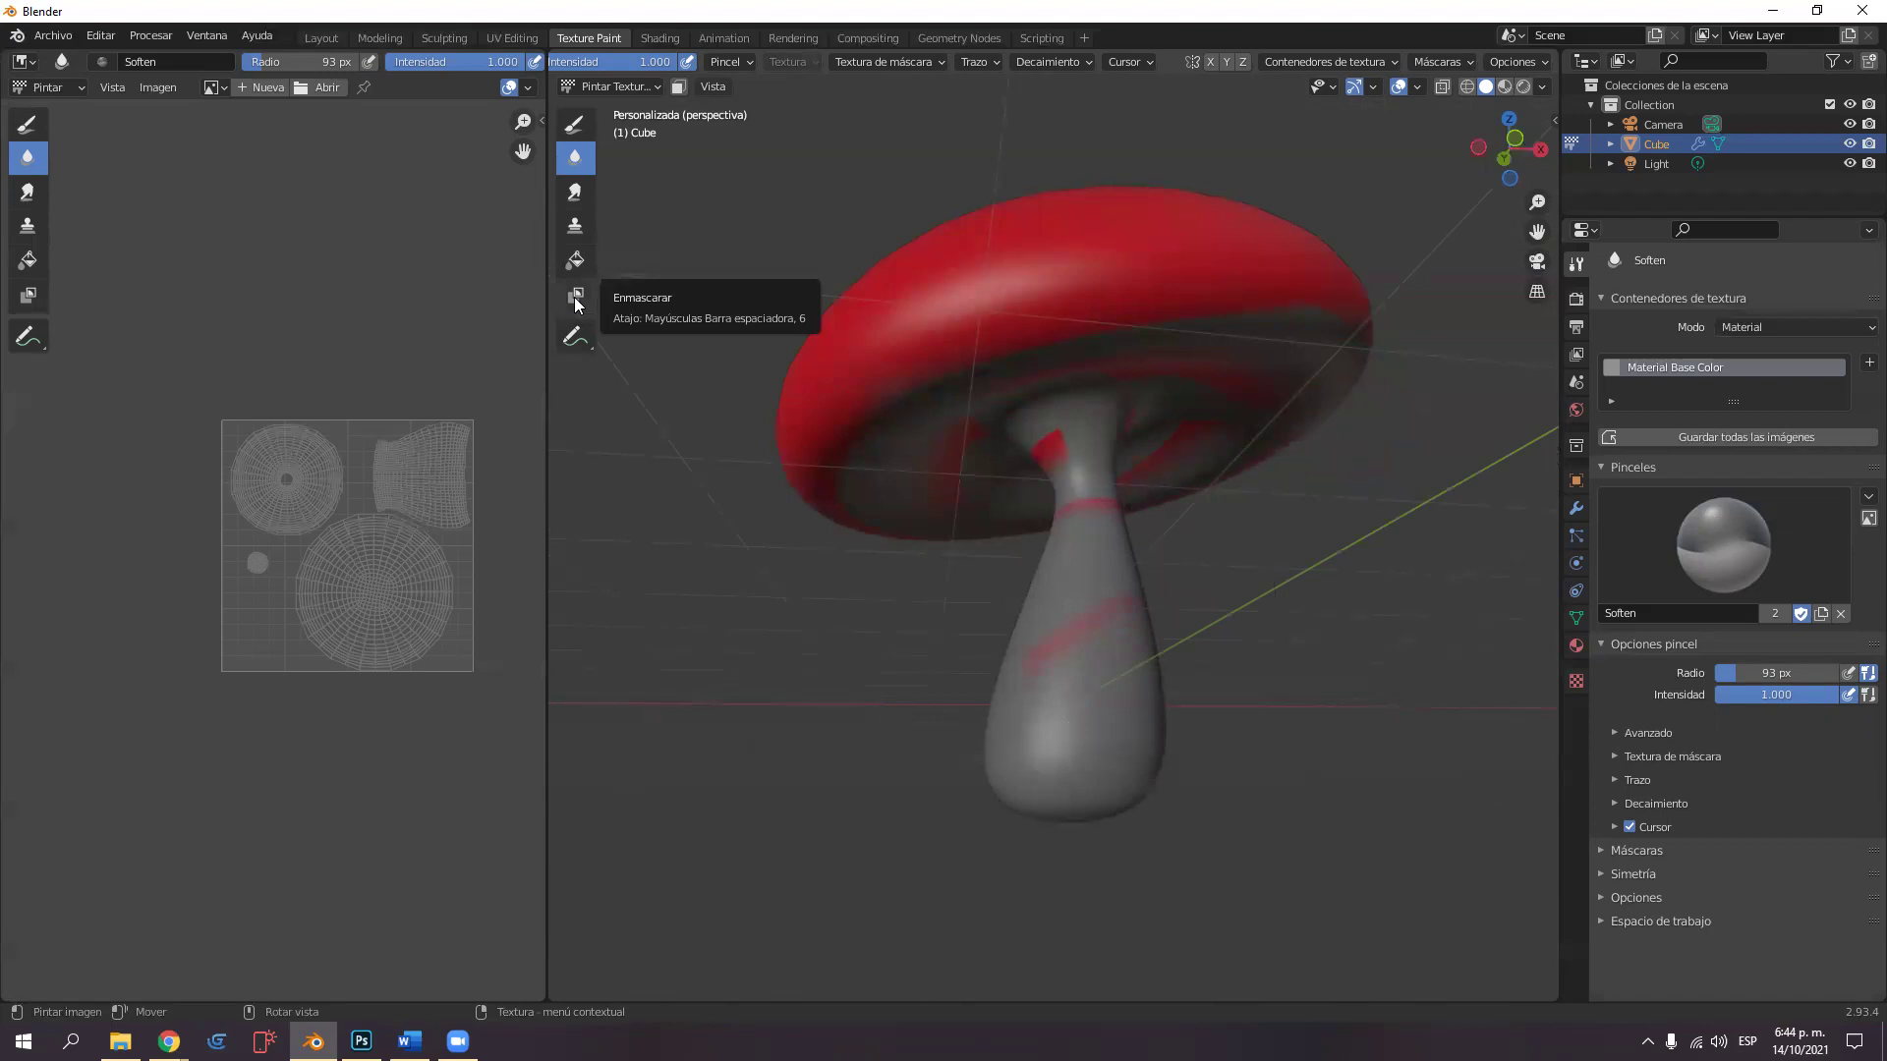
{"action": "middle_click_drag", "start_coordinate": [961, 476], "coordinate": [918, 419]}
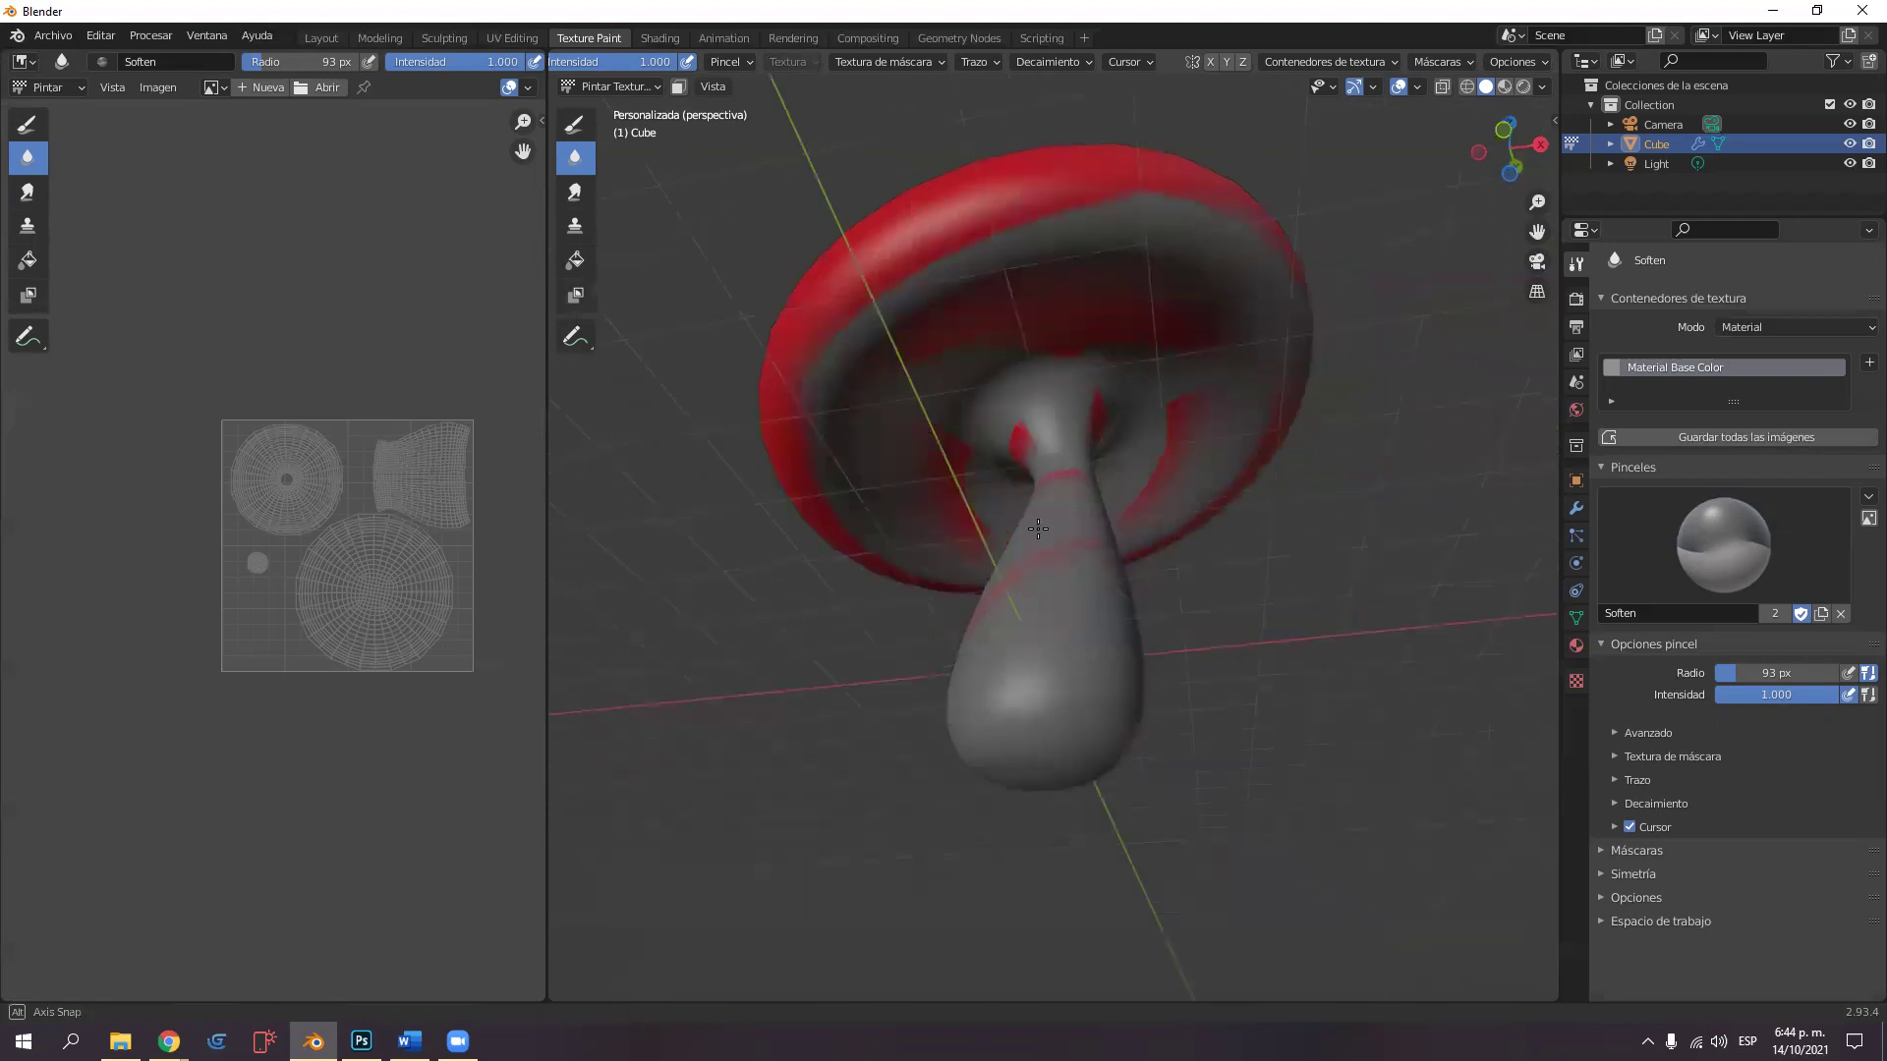
{"action": "middle_click_drag", "start_coordinate": [1442, 548], "coordinate": [1158, 434]}
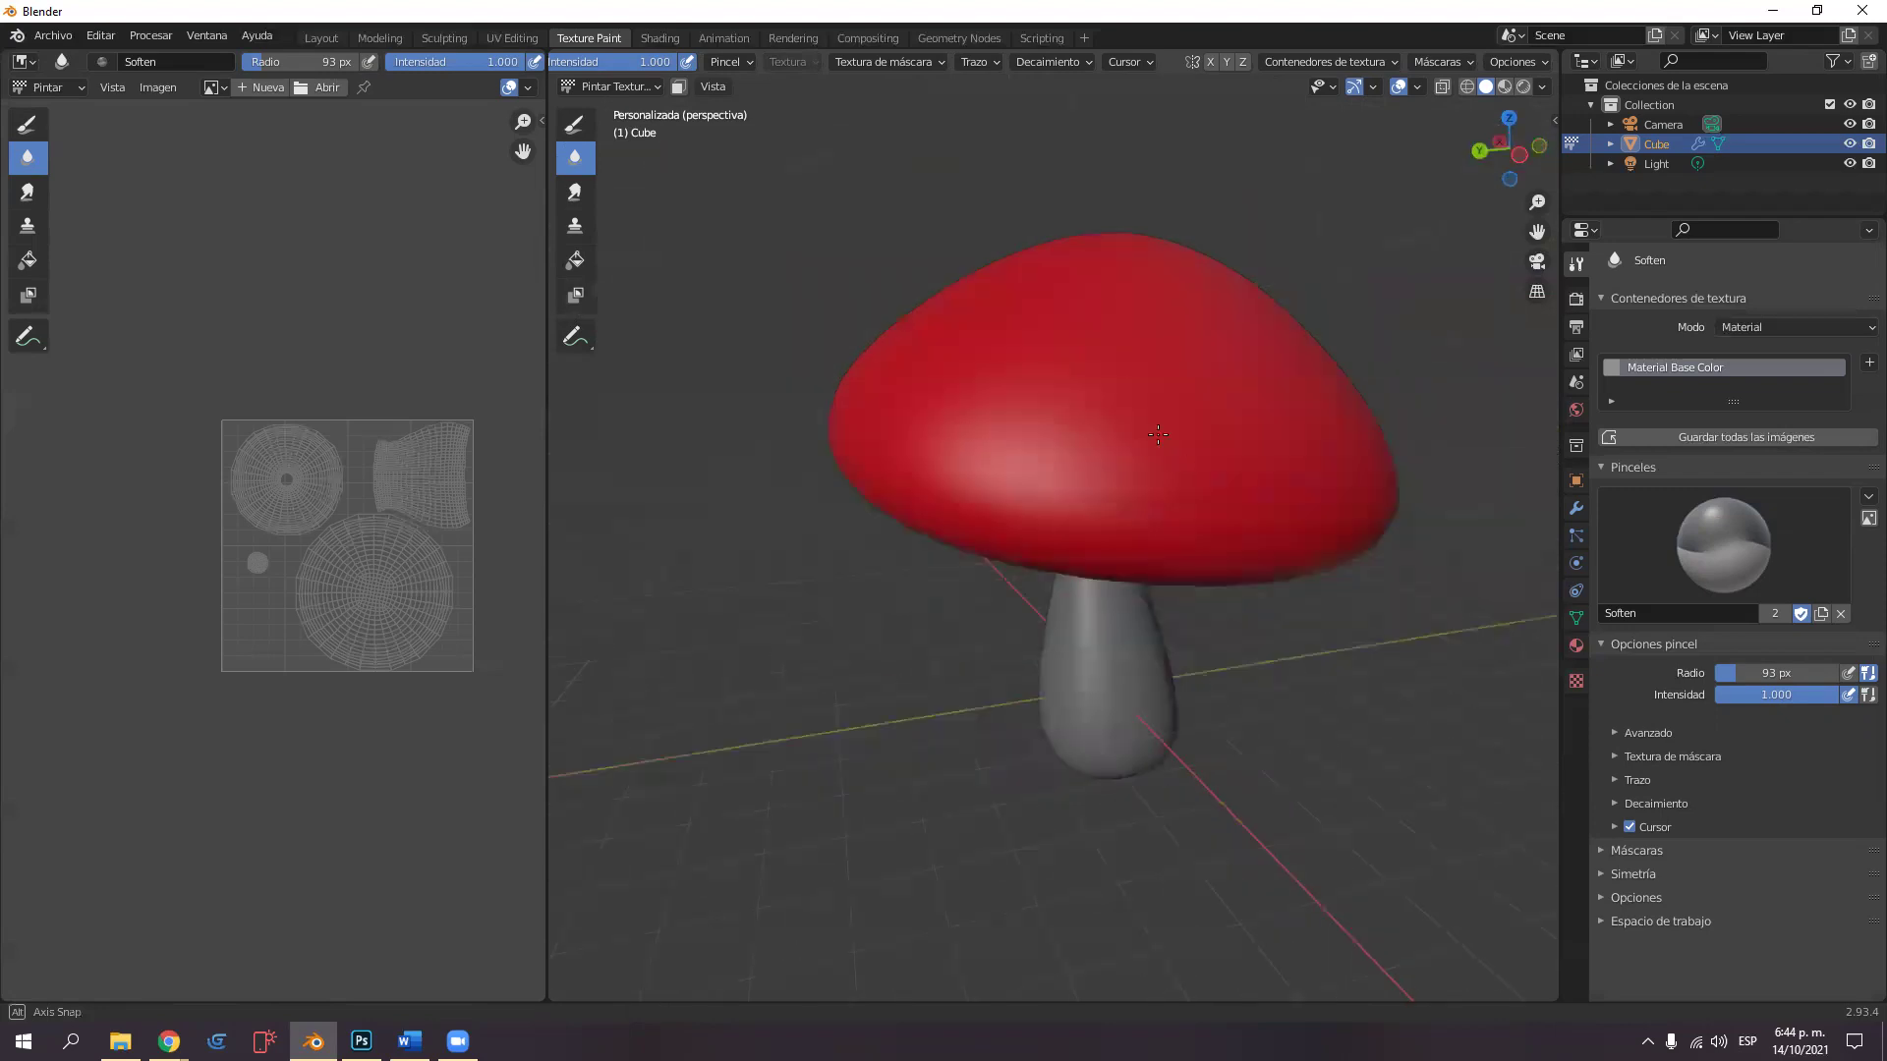
{"action": "middle_click_drag", "start_coordinate": [800, 446], "coordinate": [957, 336]}
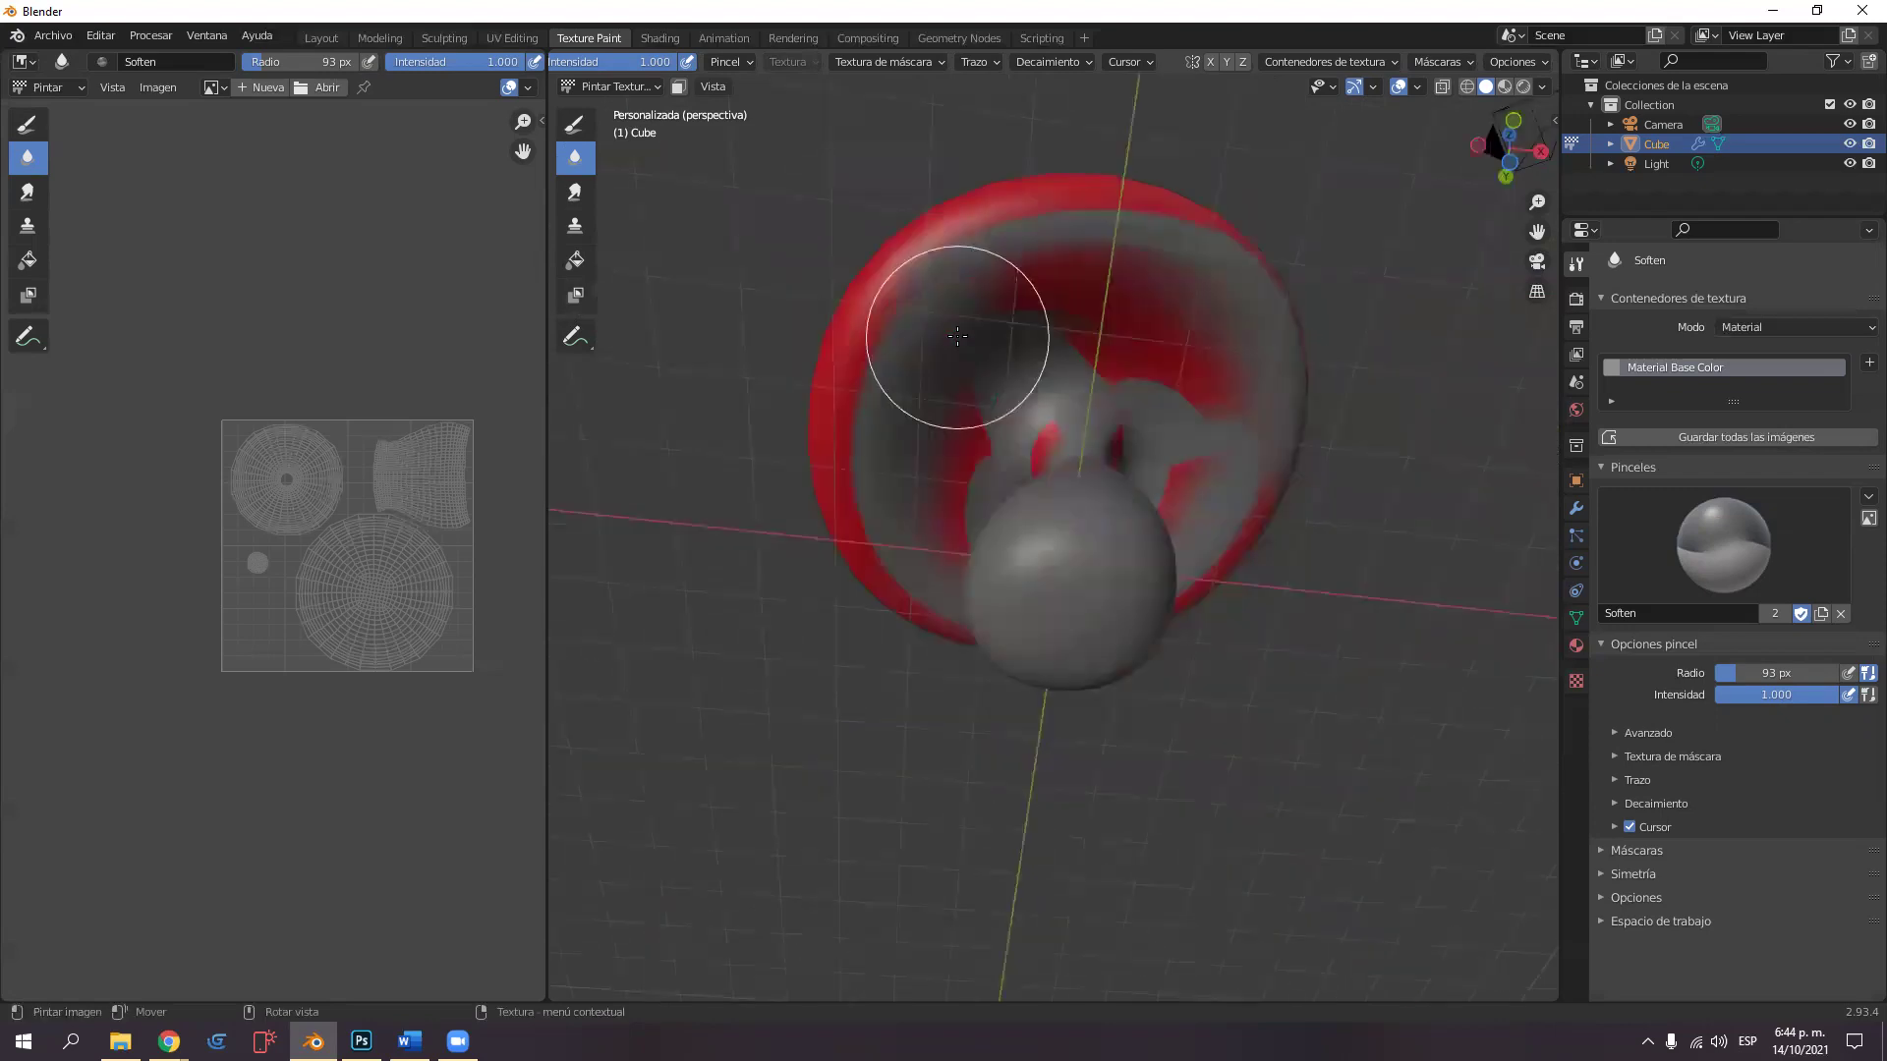
{"action": "middle_click_drag", "start_coordinate": [1008, 250], "coordinate": [924, 393]}
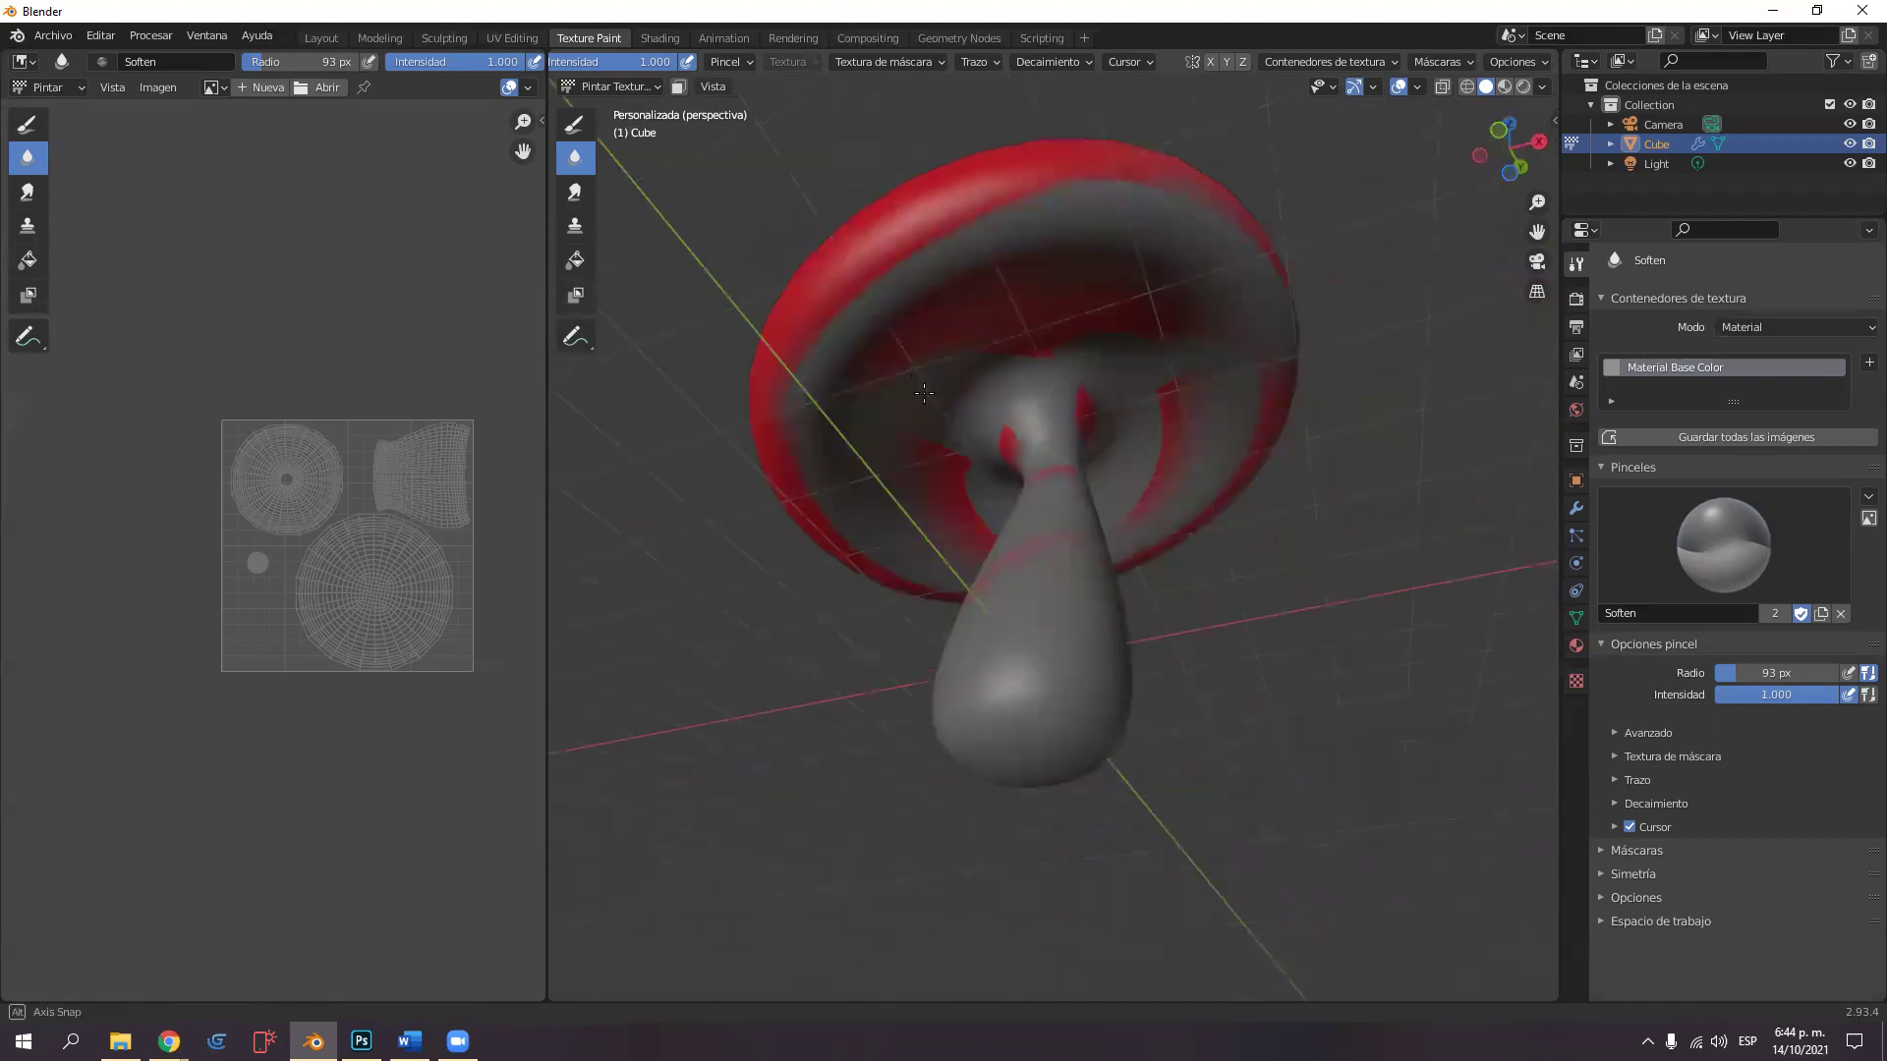
{"action": "middle_click_drag", "start_coordinate": [1107, 479], "coordinate": [1159, 295]}
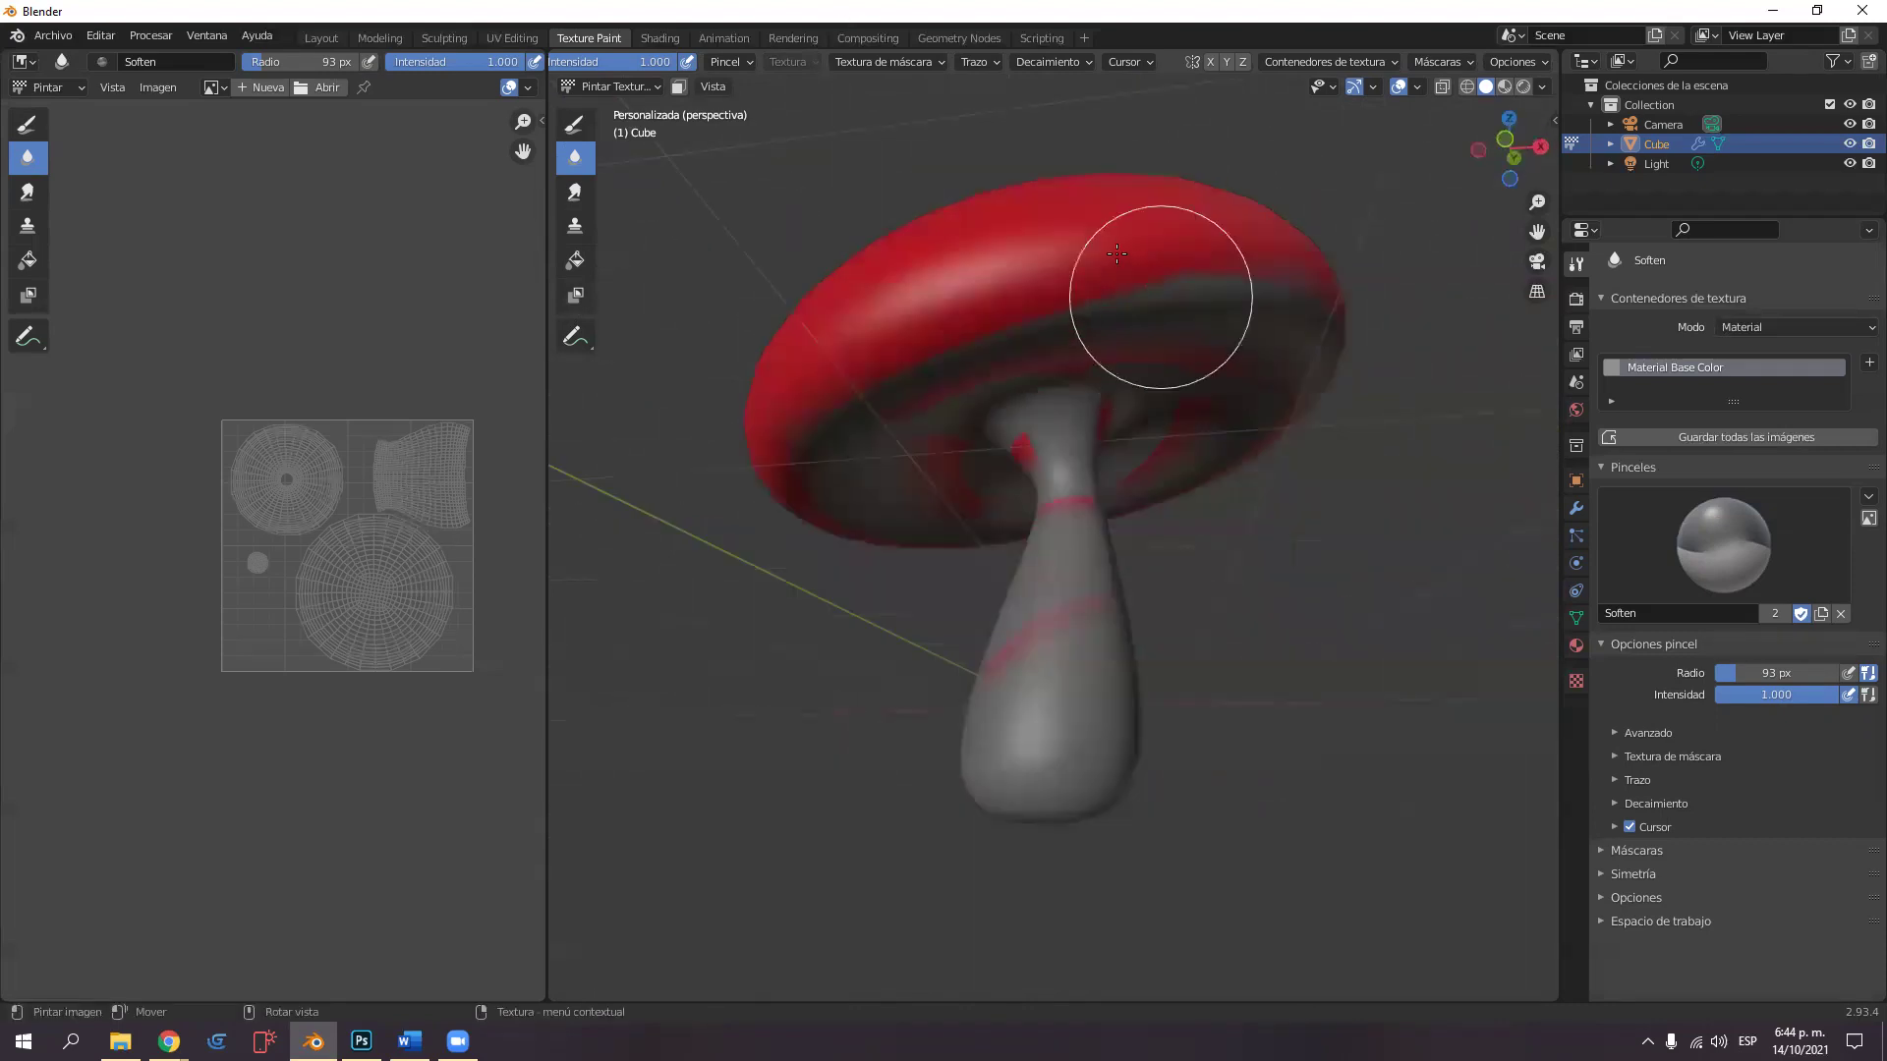
Reduce the brush radius to 41 px and paint the remaining grey strip on the cap's rim red with the Draw brush.
{"action": "key", "text": "f"}
{"action": "left_click", "coordinate": [1113, 281]}
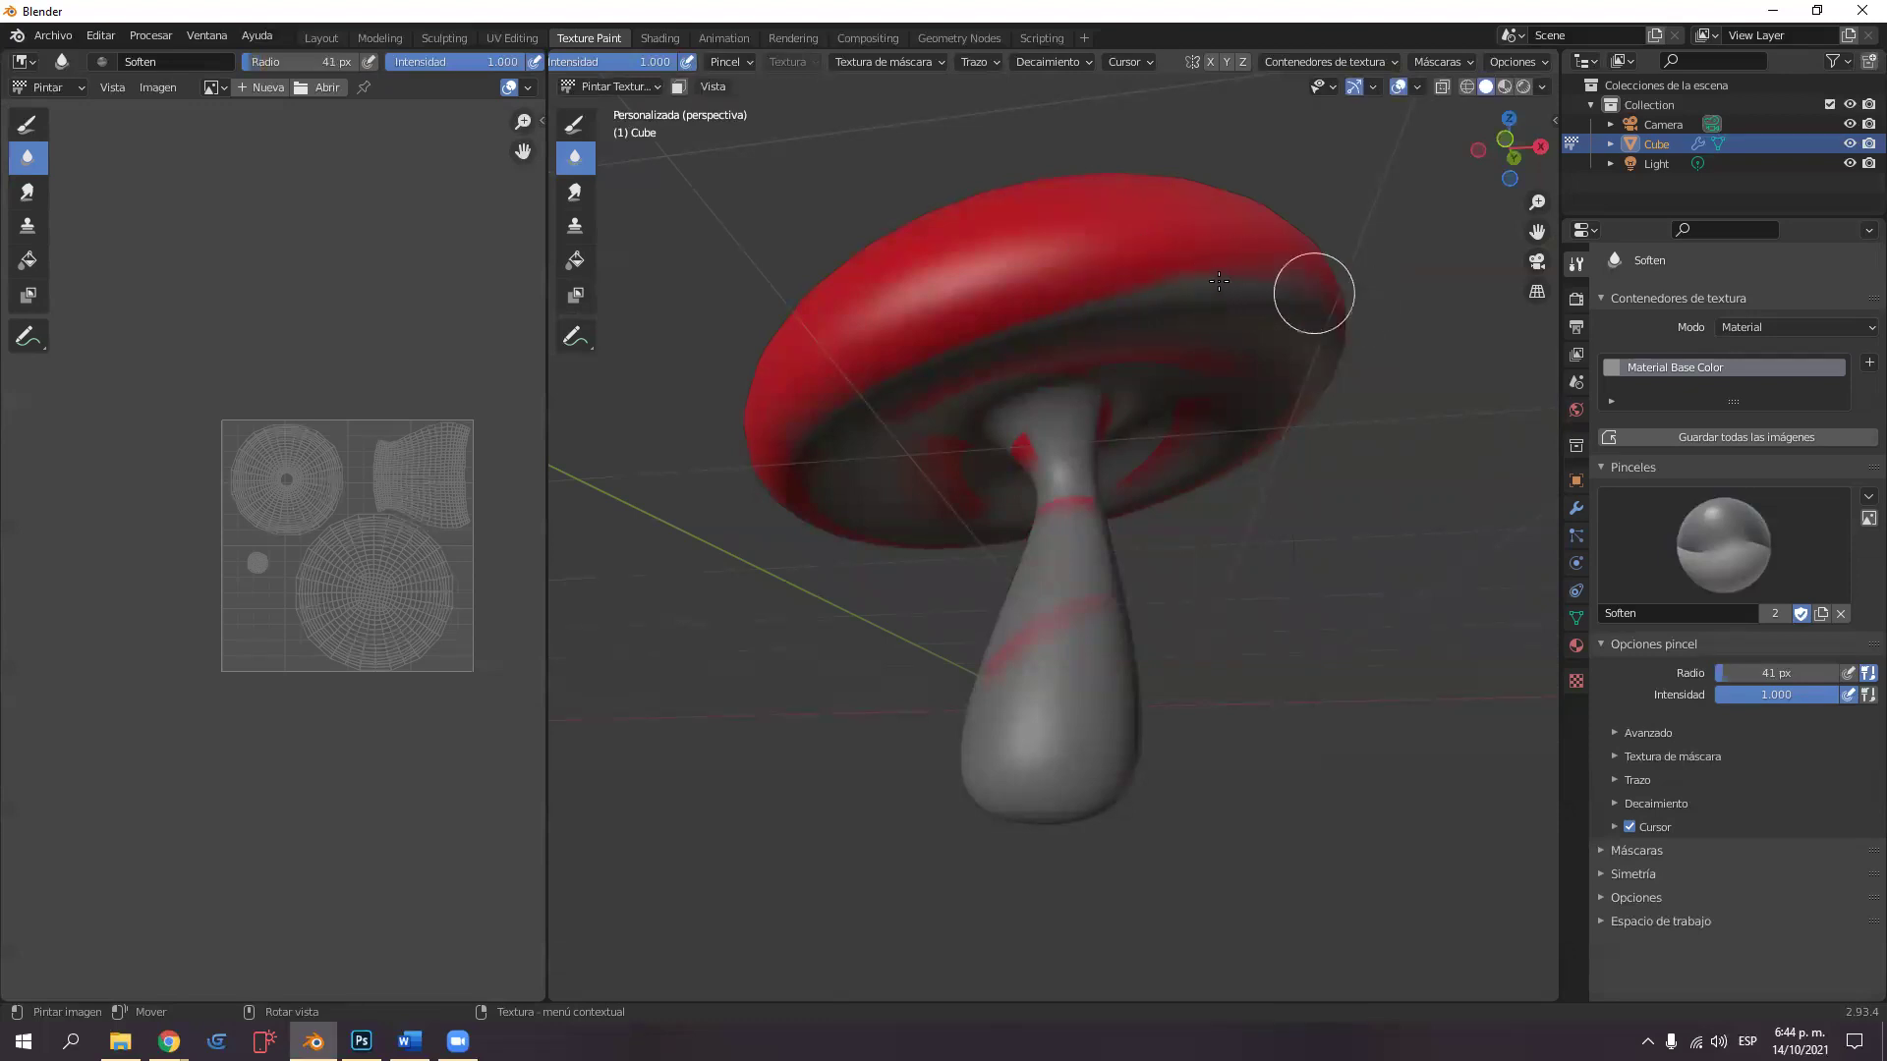
{"action": "middle_click_drag", "start_coordinate": [1179, 357], "coordinate": [998, 408]}
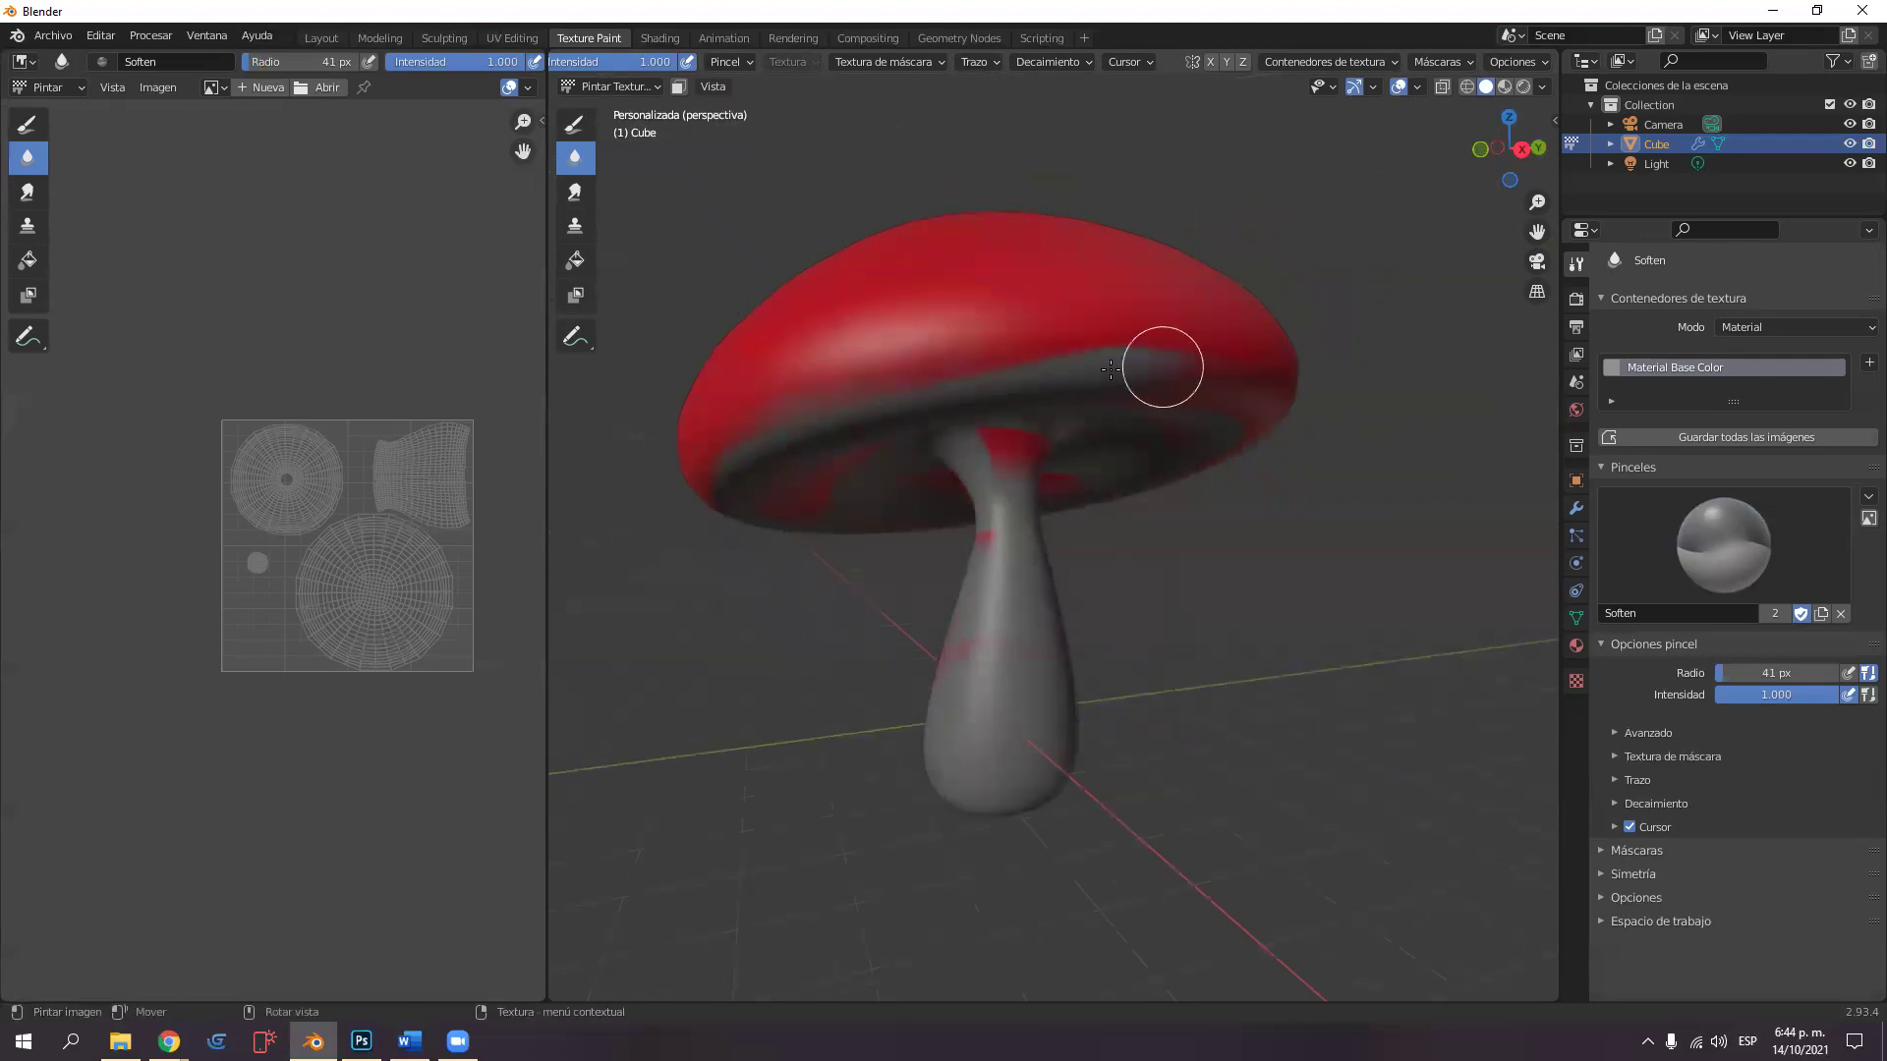
{"action": "left_click", "coordinate": [574, 125]}
{"action": "mouse_move", "coordinate": [1057, 373]}
{"action": "left_mouse_down"}
{"action": "mouse_move", "coordinate": [897, 381]}
{"action": "mouse_move", "coordinate": [940, 380]}
{"action": "mouse_move", "coordinate": [716, 451]}
{"action": "left_mouse_up"}
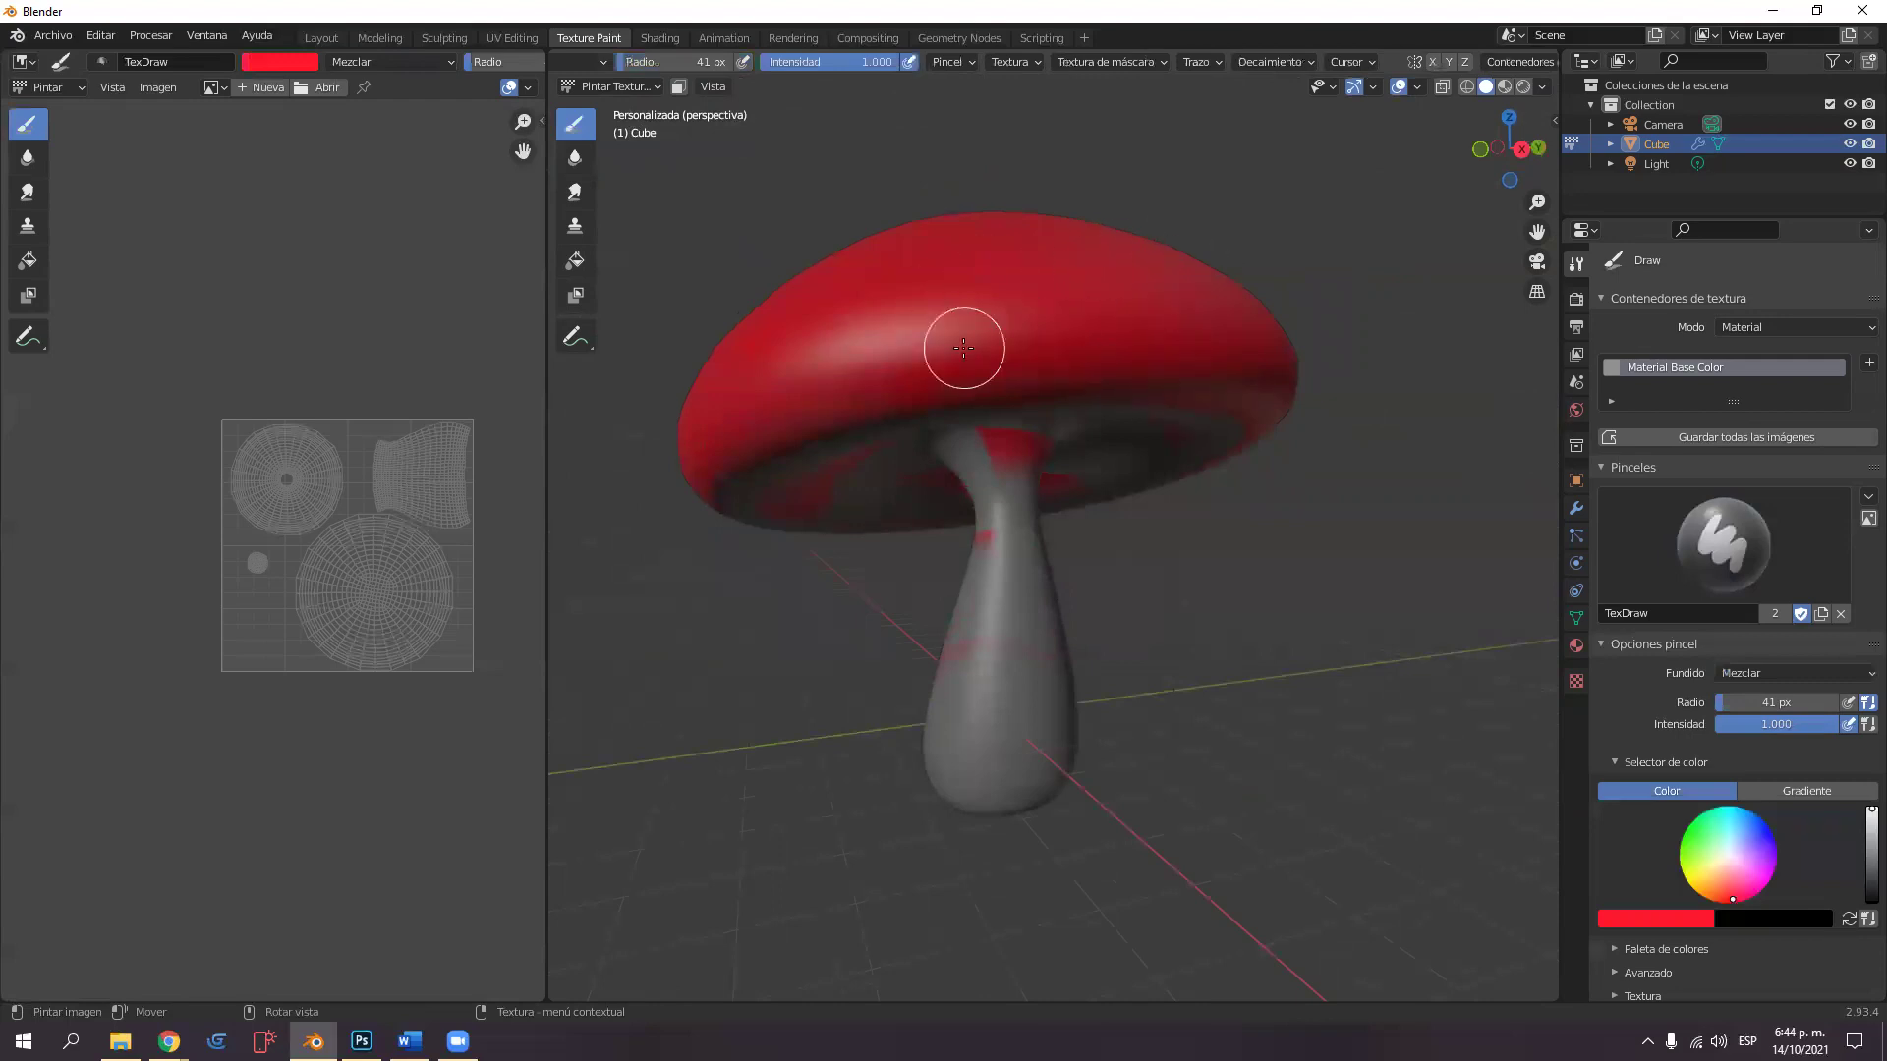
Cover the small grey spot at the top of the cap with red.
{"action": "mouse_move", "coordinate": [1174, 240]}
{"action": "middle_mouse_down"}
{"action": "mouse_move", "coordinate": [551, 906]}
{"action": "mouse_move", "coordinate": [1538, 447]}
{"action": "middle_mouse_up"}
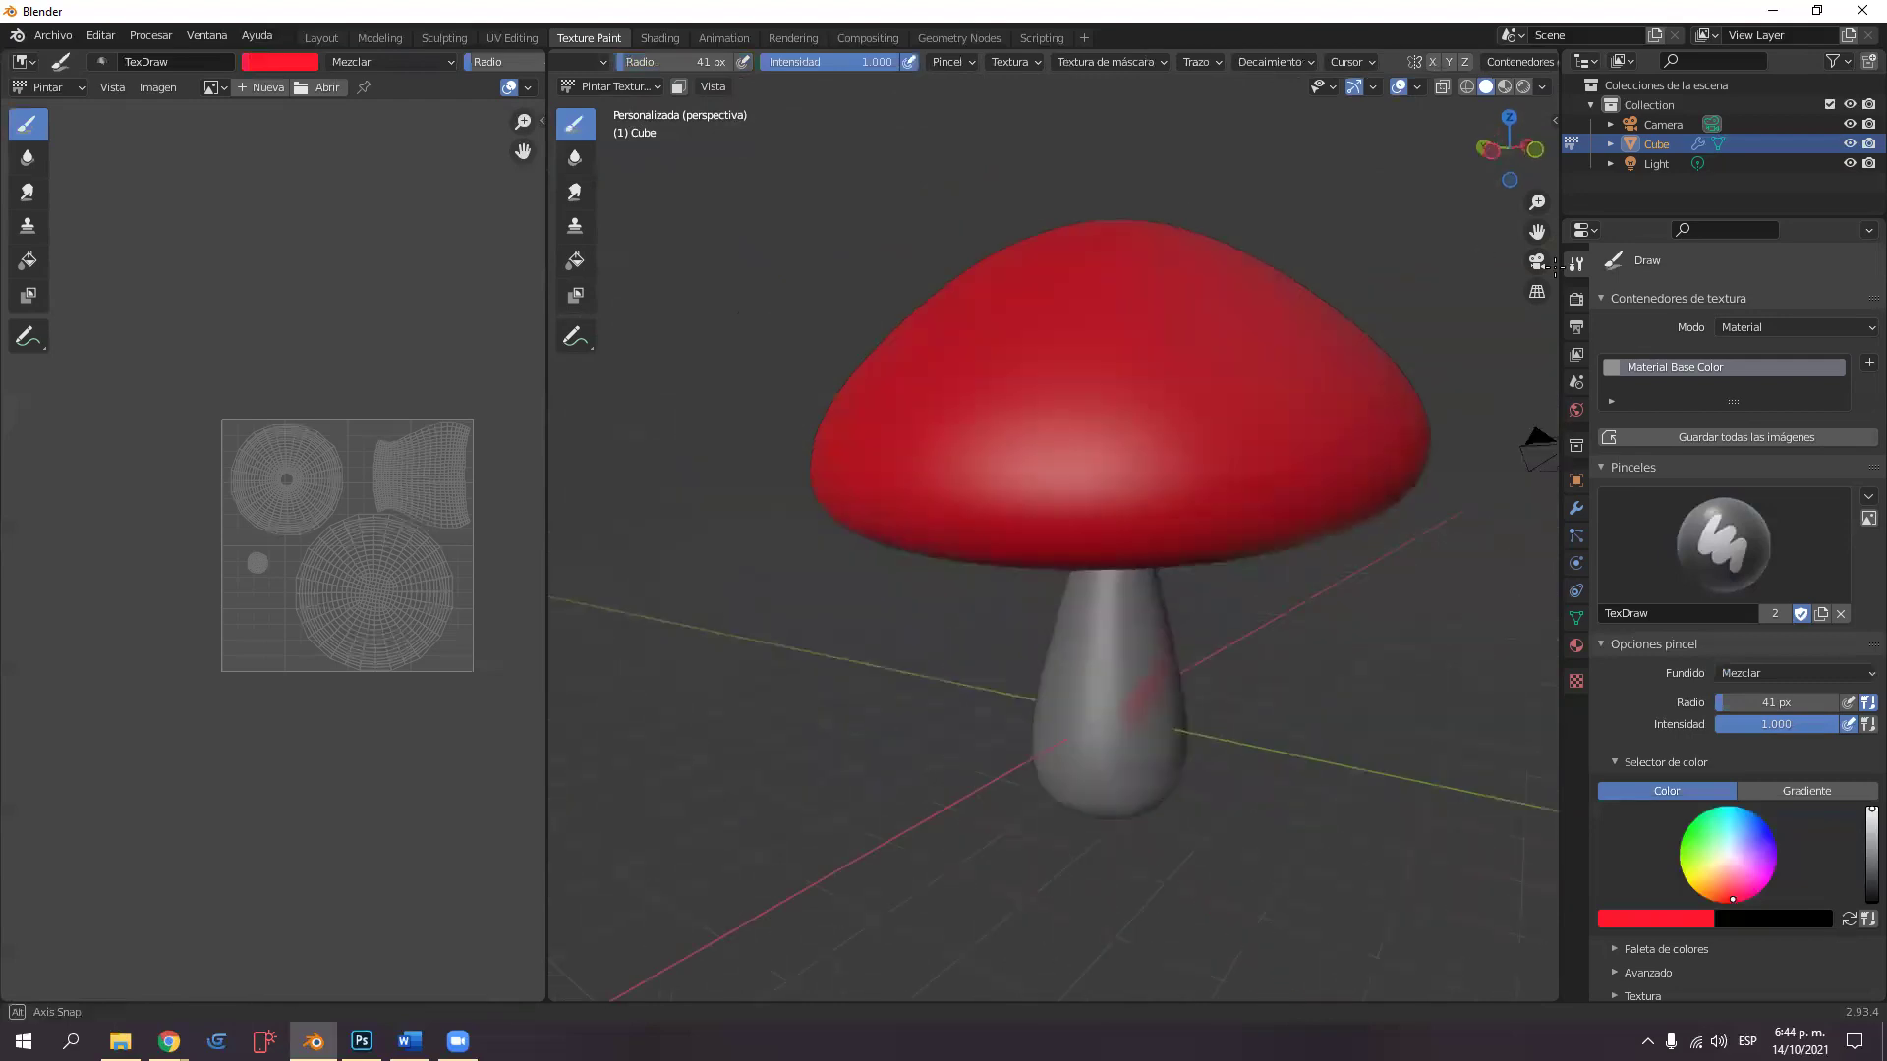
{"action": "middle_click_drag", "start_coordinate": [564, 393], "coordinate": [1509, 413]}
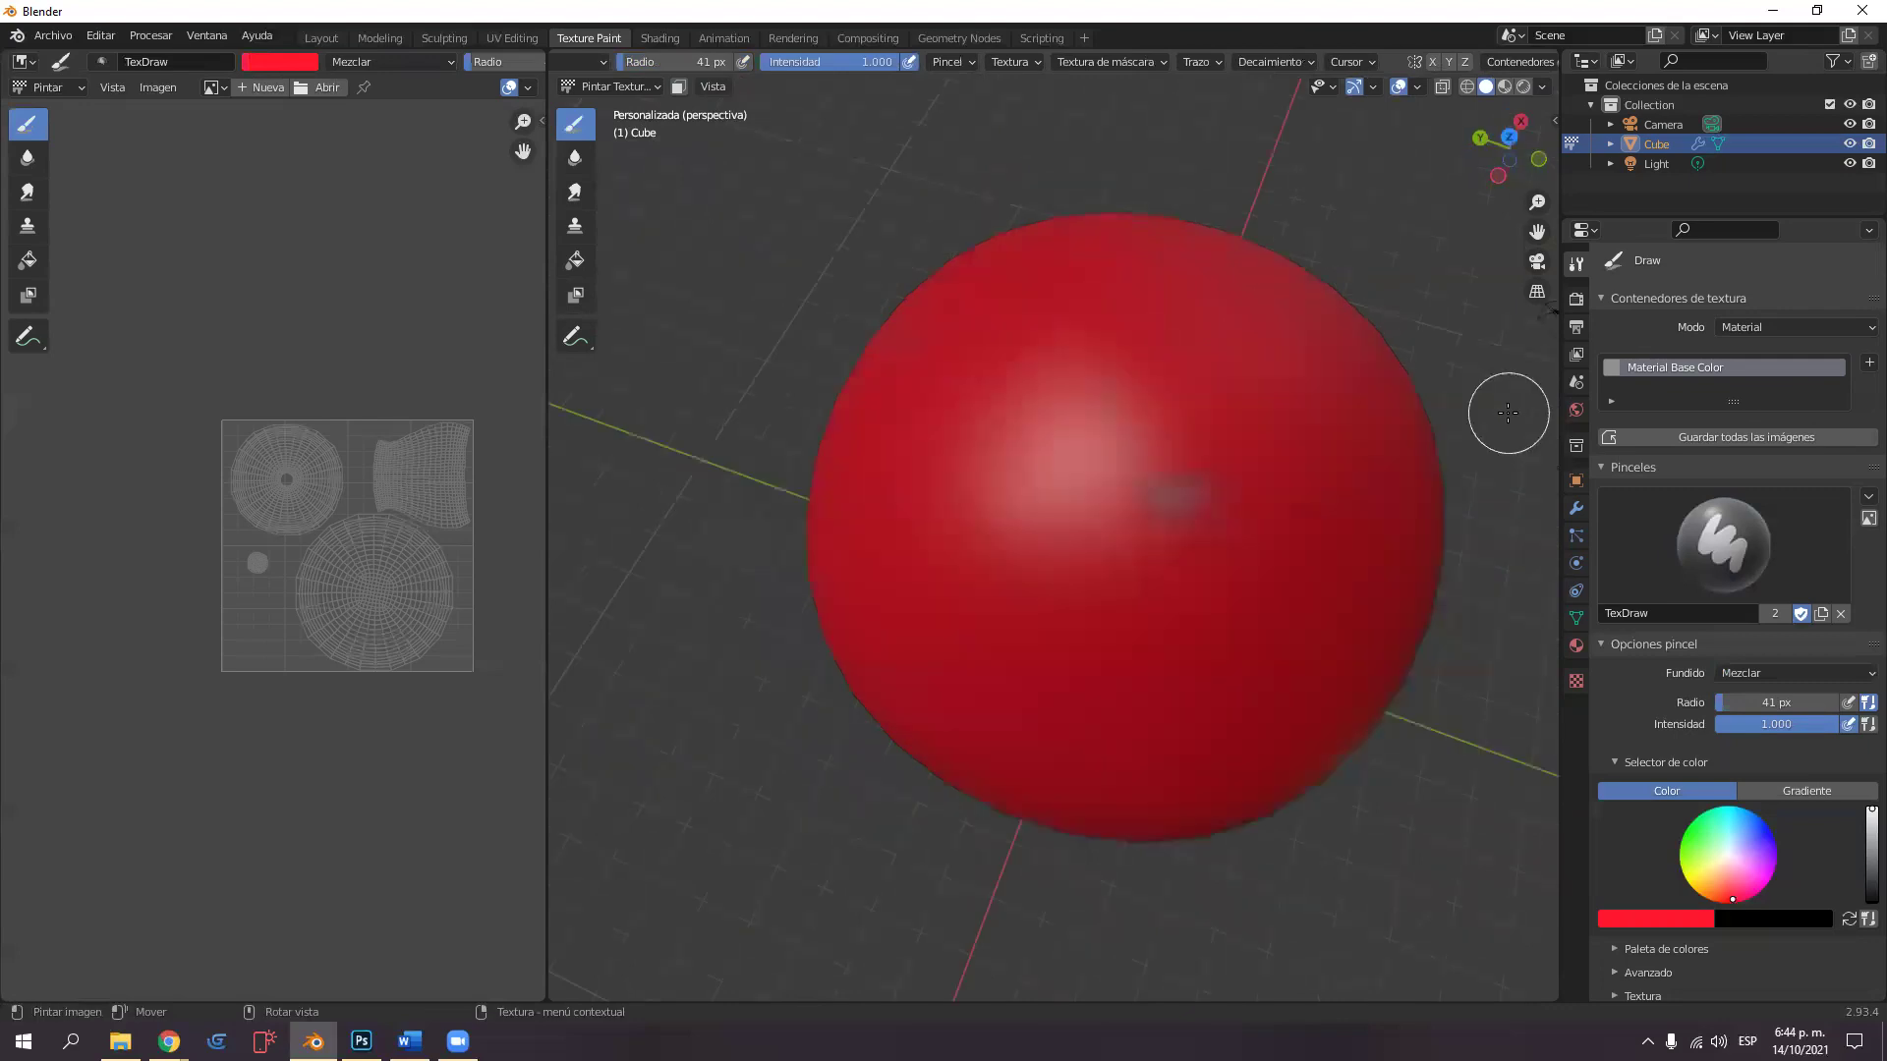
{"action": "left_click_drag", "start_coordinate": [1141, 439], "coordinate": [1120, 566]}
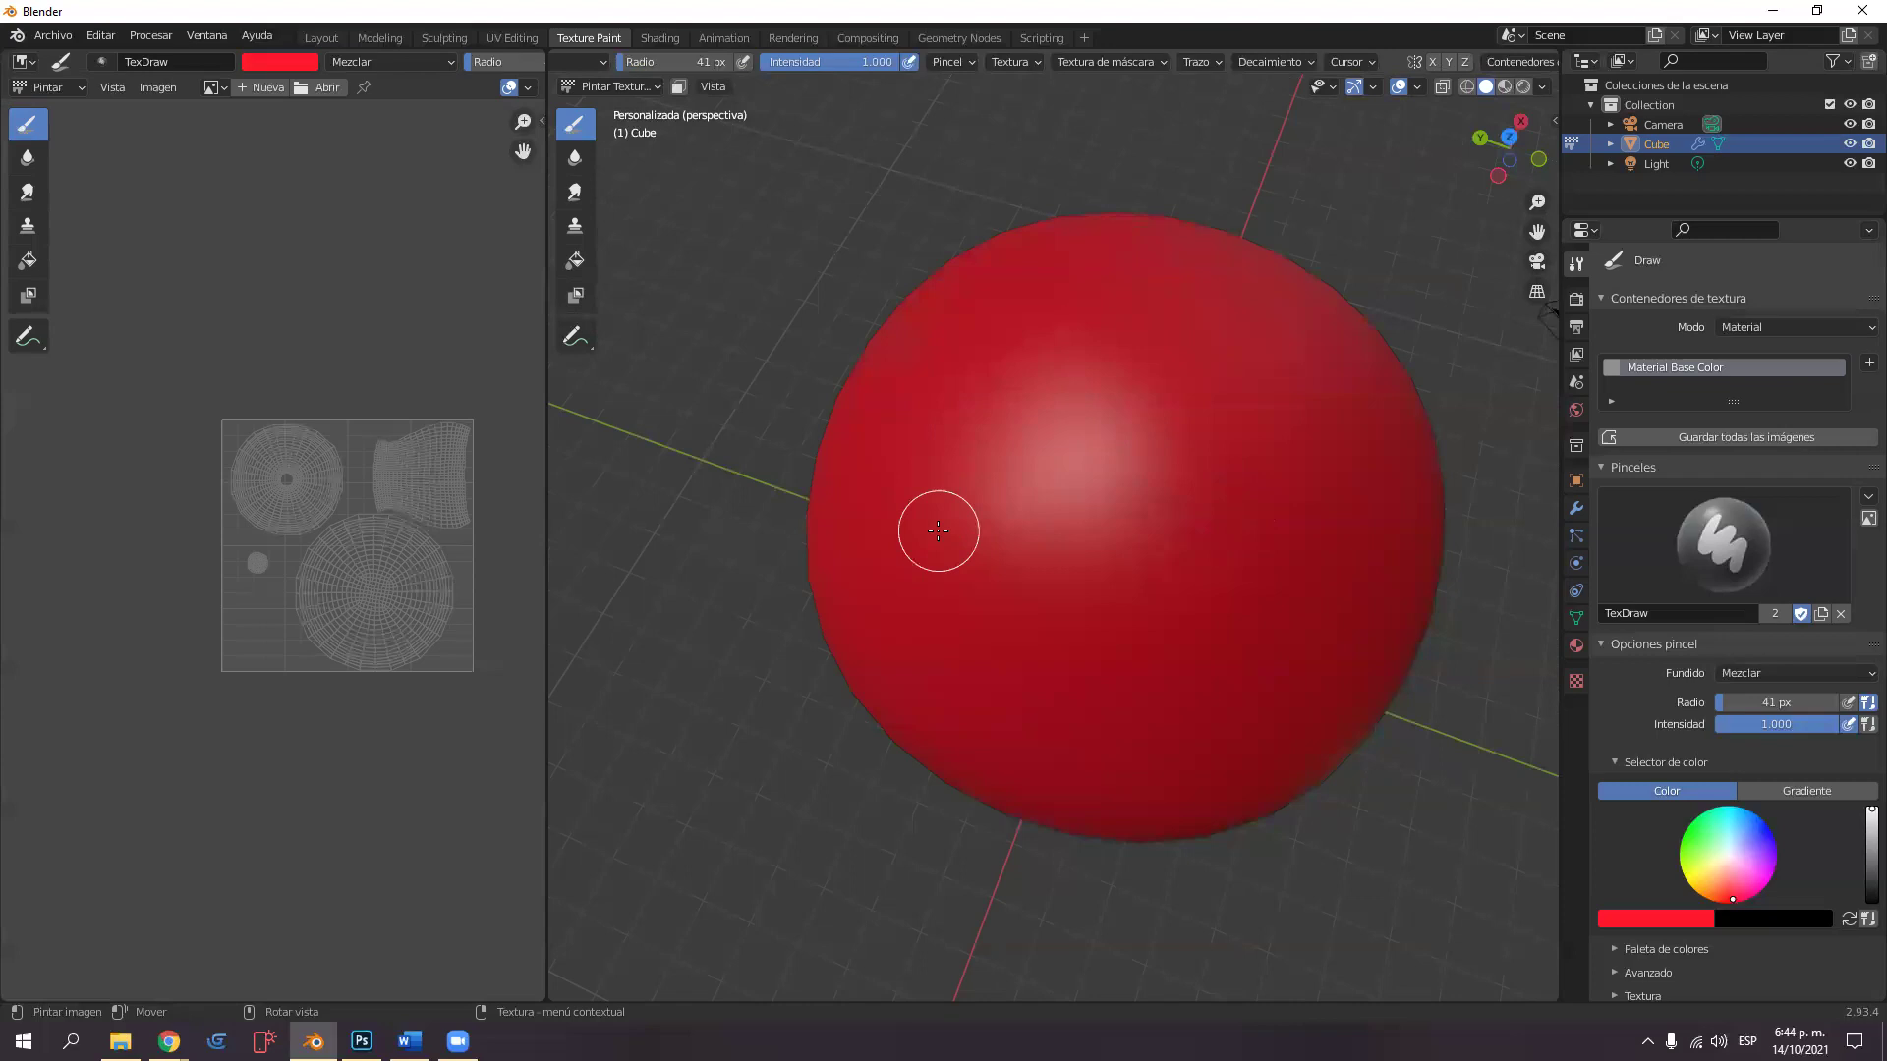
Change the Draw brush's paint colour to a pale cream yellow for the underside of the cap.
{"action": "mouse_move", "coordinate": [947, 665]}
{"action": "middle_mouse_down"}
{"action": "mouse_move", "coordinate": [955, 535]}
{"action": "mouse_move", "coordinate": [781, 380]}
{"action": "mouse_move", "coordinate": [788, 359]}
{"action": "mouse_move", "coordinate": [804, 391]}
{"action": "middle_mouse_up"}
{"action": "middle_click_drag", "start_coordinate": [904, 482], "coordinate": [961, 535]}
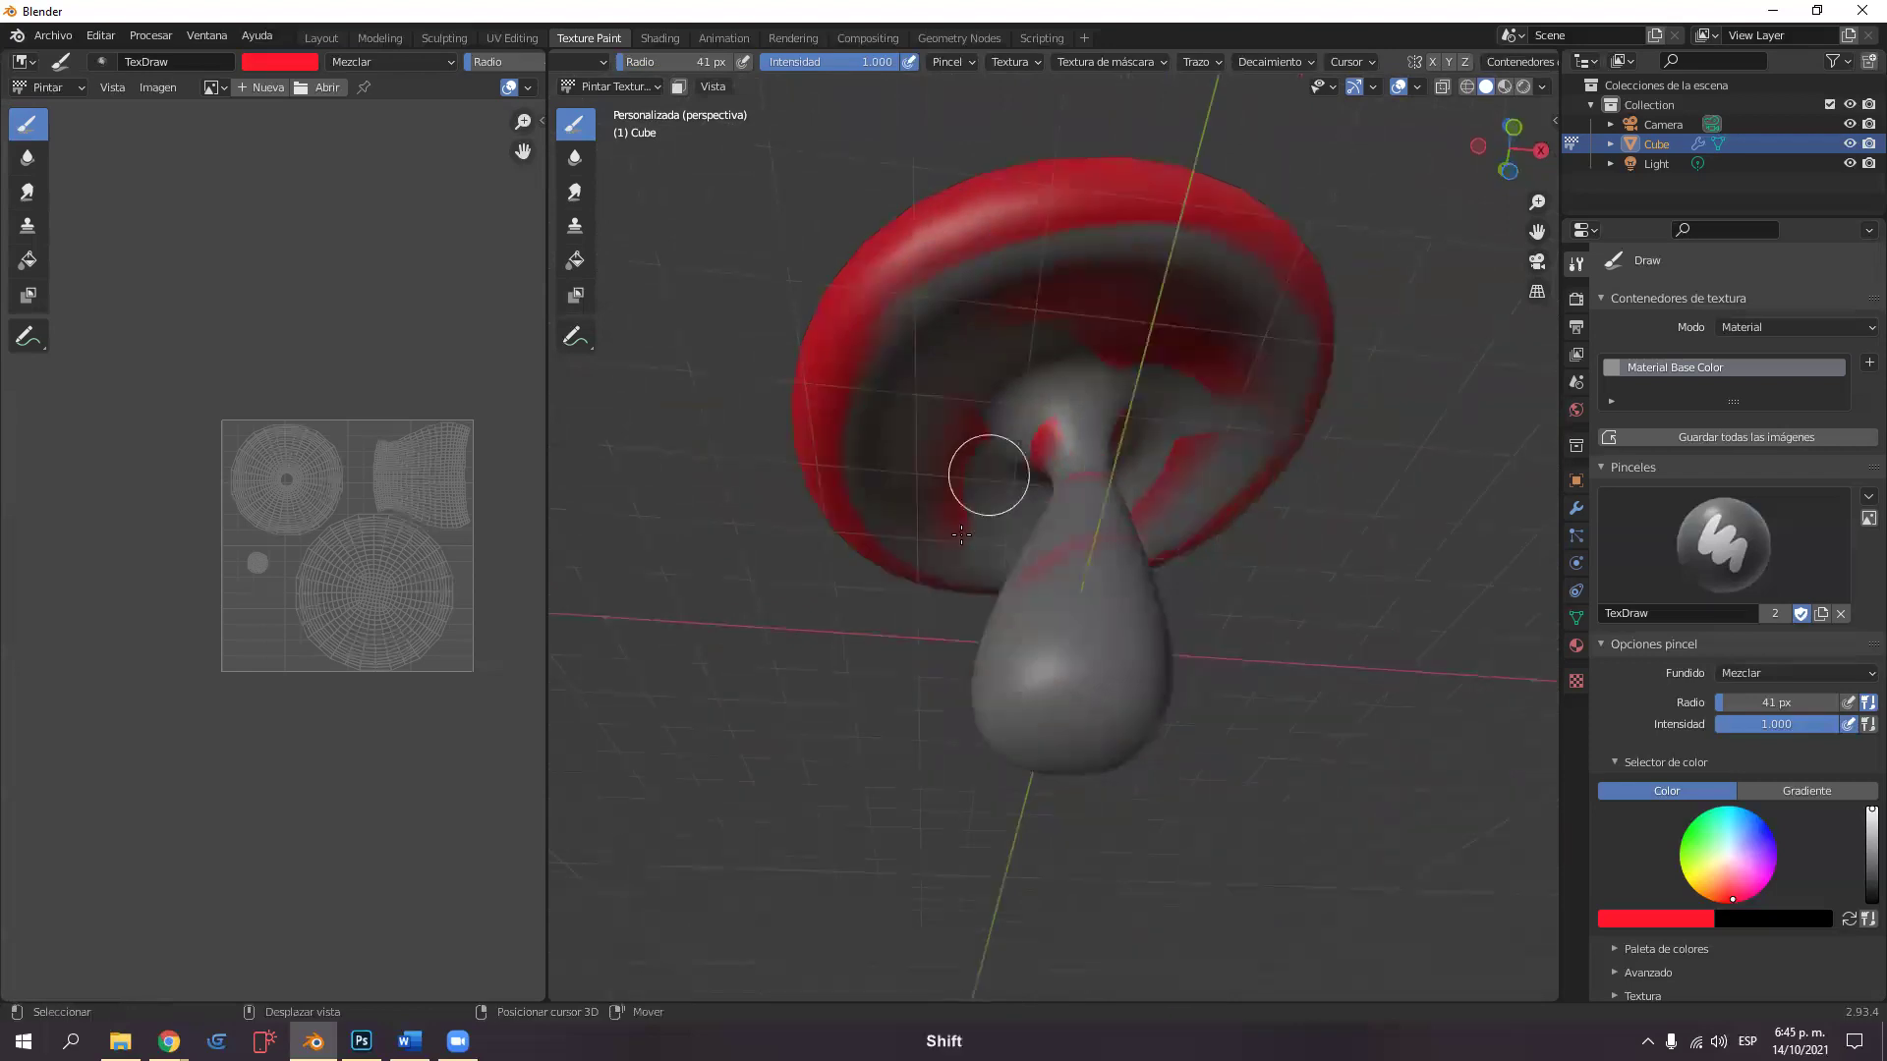
{"action": "scroll", "coordinate": [955, 563], "scroll_direction": "up", "scroll_amount": 2}
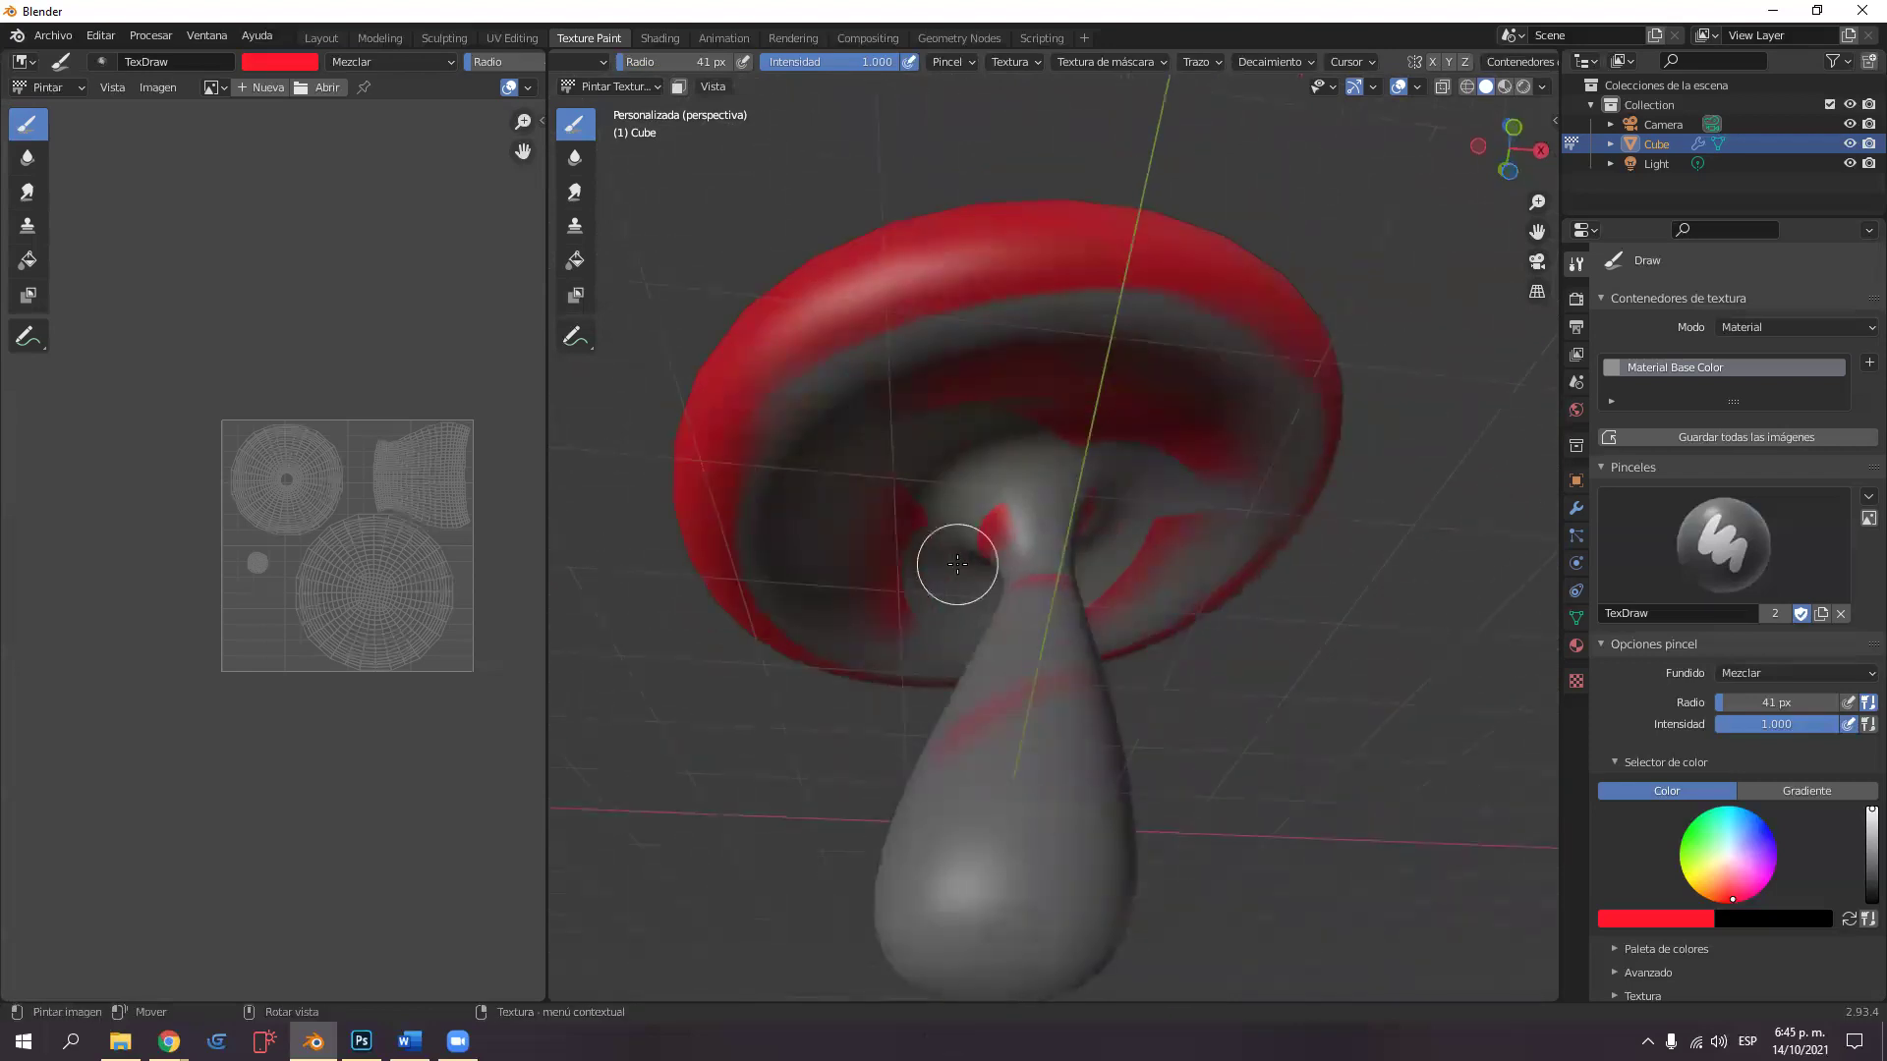
{"action": "left_click", "coordinate": [297, 61]}
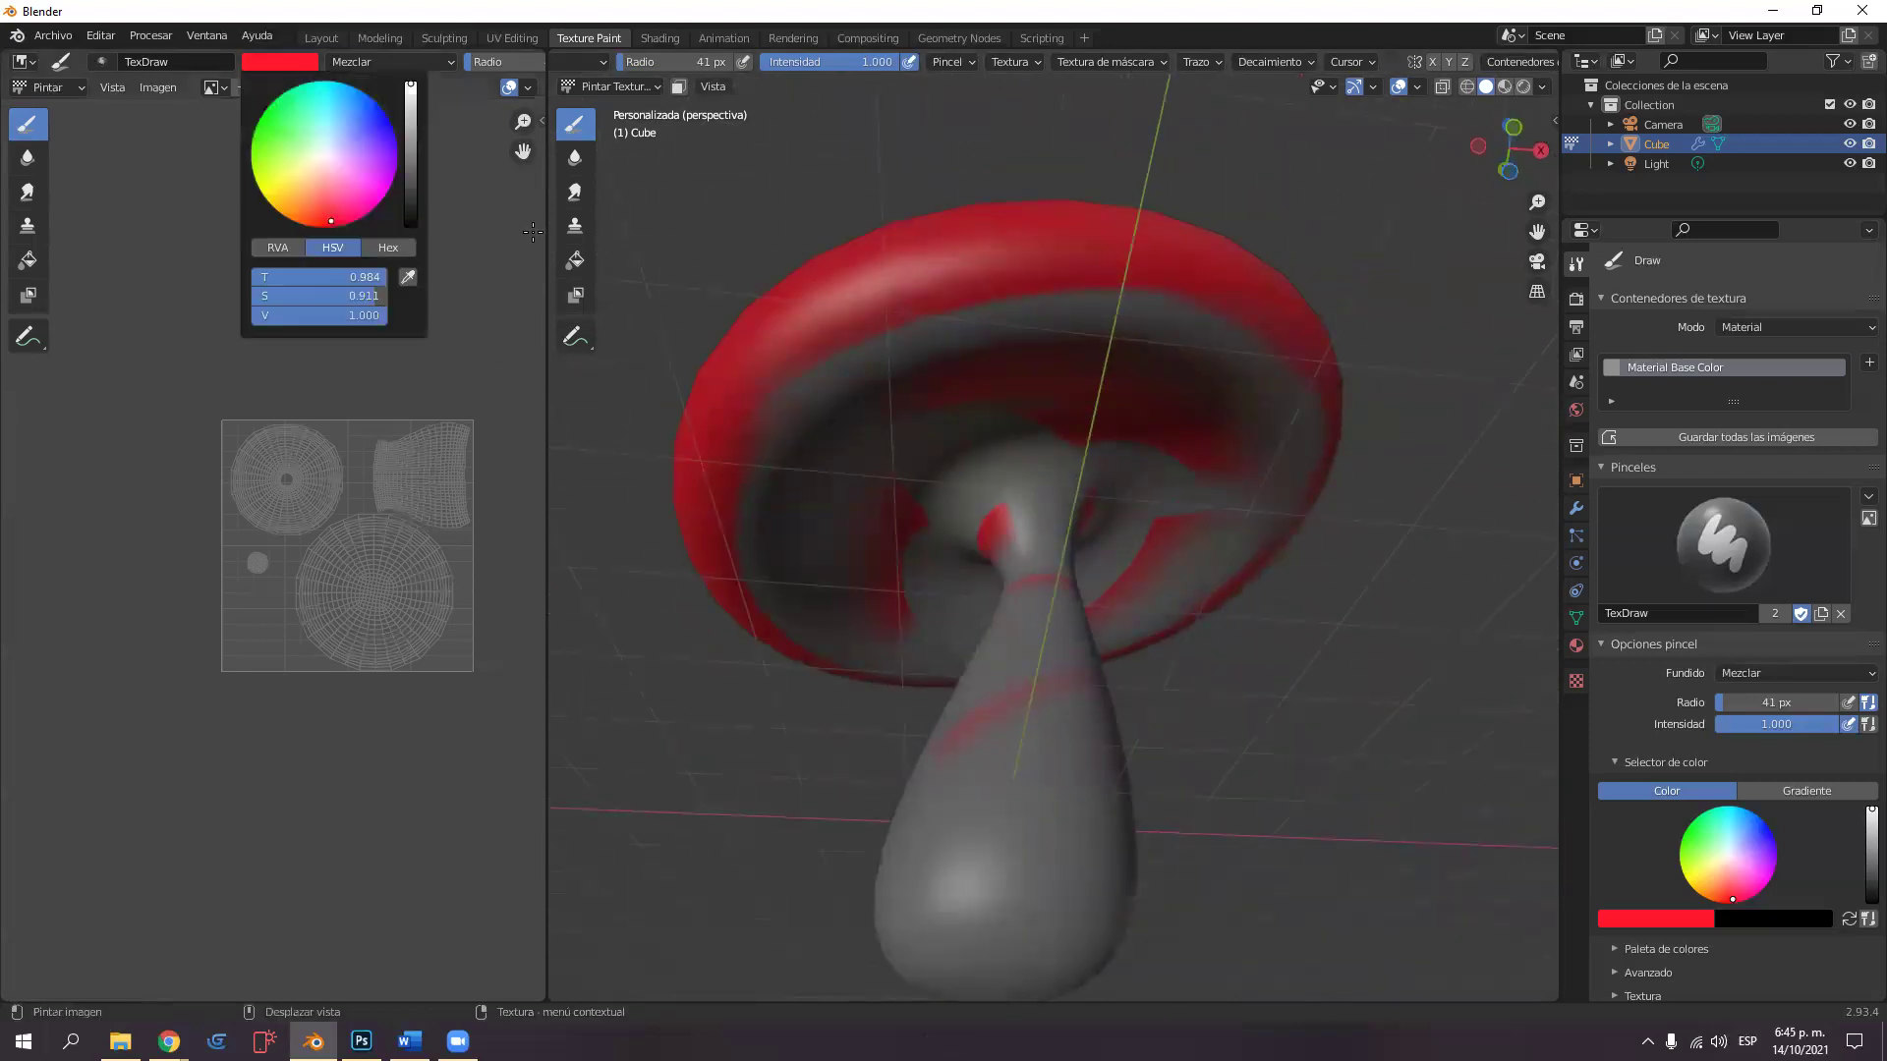
{"action": "left_click", "coordinate": [293, 65]}
{"action": "left_click_drag", "start_coordinate": [315, 163], "coordinate": [311, 159]}
Paint the cap's underside around the stem cream, starting the neighbouring side near the top of the stem.
{"action": "mouse_move", "coordinate": [855, 408]}
{"action": "left_mouse_down"}
{"action": "mouse_move", "coordinate": [914, 356]}
{"action": "mouse_move", "coordinate": [1038, 327]}
{"action": "mouse_move", "coordinate": [989, 338]}
{"action": "mouse_move", "coordinate": [1064, 349]}
{"action": "mouse_move", "coordinate": [993, 379]}
{"action": "mouse_move", "coordinate": [1042, 378]}
{"action": "mouse_move", "coordinate": [1068, 399]}
{"action": "mouse_move", "coordinate": [1065, 434]}
{"action": "mouse_move", "coordinate": [1095, 438]}
{"action": "mouse_move", "coordinate": [1088, 417]}
{"action": "mouse_move", "coordinate": [1048, 425]}
{"action": "mouse_move", "coordinate": [1000, 391]}
{"action": "mouse_move", "coordinate": [889, 401]}
{"action": "mouse_move", "coordinate": [906, 369]}
{"action": "mouse_move", "coordinate": [792, 450]}
{"action": "mouse_move", "coordinate": [892, 353]}
{"action": "mouse_move", "coordinate": [808, 404]}
{"action": "mouse_move", "coordinate": [778, 467]}
{"action": "mouse_move", "coordinate": [861, 371]}
{"action": "mouse_move", "coordinate": [821, 395]}
{"action": "mouse_move", "coordinate": [768, 508]}
{"action": "mouse_move", "coordinate": [802, 408]}
{"action": "mouse_move", "coordinate": [761, 499]}
{"action": "mouse_move", "coordinate": [762, 575]}
{"action": "mouse_move", "coordinate": [779, 461]}
{"action": "mouse_move", "coordinate": [761, 481]}
{"action": "mouse_move", "coordinate": [770, 581]}
{"action": "mouse_move", "coordinate": [755, 504]}
{"action": "mouse_move", "coordinate": [779, 428]}
{"action": "mouse_move", "coordinate": [821, 393]}
{"action": "mouse_move", "coordinate": [790, 438]}
{"action": "mouse_move", "coordinate": [782, 557]}
{"action": "mouse_move", "coordinate": [831, 632]}
{"action": "mouse_move", "coordinate": [799, 556]}
{"action": "mouse_move", "coordinate": [818, 615]}
{"action": "mouse_move", "coordinate": [862, 636]}
{"action": "mouse_move", "coordinate": [788, 603]}
{"action": "mouse_move", "coordinate": [808, 583]}
{"action": "mouse_move", "coordinate": [844, 611]}
{"action": "mouse_move", "coordinate": [813, 472]}
{"action": "mouse_move", "coordinate": [816, 514]}
{"action": "mouse_move", "coordinate": [839, 474]}
{"action": "mouse_move", "coordinate": [845, 529]}
{"action": "mouse_move", "coordinate": [963, 443]}
{"action": "mouse_move", "coordinate": [912, 397]}
{"action": "mouse_move", "coordinate": [856, 412]}
{"action": "mouse_move", "coordinate": [947, 334]}
{"action": "mouse_move", "coordinate": [1014, 313]}
{"action": "mouse_move", "coordinate": [863, 380]}
{"action": "mouse_move", "coordinate": [983, 319]}
{"action": "mouse_move", "coordinate": [1107, 311]}
{"action": "mouse_move", "coordinate": [927, 350]}
{"action": "mouse_move", "coordinate": [1046, 316]}
{"action": "mouse_move", "coordinate": [1172, 316]}
{"action": "mouse_move", "coordinate": [1254, 352]}
{"action": "mouse_move", "coordinate": [1103, 323]}
{"action": "mouse_move", "coordinate": [1159, 324]}
{"action": "mouse_move", "coordinate": [1253, 424]}
{"action": "mouse_move", "coordinate": [1219, 332]}
{"action": "mouse_move", "coordinate": [1270, 393]}
{"action": "left_mouse_up"}
{"action": "mouse_move", "coordinate": [1171, 577]}
{"action": "left_mouse_down"}
{"action": "mouse_move", "coordinate": [1237, 506]}
{"action": "mouse_move", "coordinate": [1171, 577]}
{"action": "mouse_move", "coordinate": [1250, 512]}
{"action": "mouse_move", "coordinate": [1280, 430]}
{"action": "mouse_move", "coordinate": [1231, 353]}
{"action": "mouse_move", "coordinate": [1281, 411]}
{"action": "mouse_move", "coordinate": [1268, 480]}
{"action": "mouse_move", "coordinate": [1210, 541]}
{"action": "mouse_move", "coordinate": [1270, 401]}
{"action": "left_mouse_up"}
{"action": "mouse_move", "coordinate": [1287, 473]}
{"action": "left_mouse_down"}
{"action": "mouse_move", "coordinate": [1150, 603]}
{"action": "mouse_move", "coordinate": [1222, 442]}
{"action": "mouse_move", "coordinate": [1121, 364]}
{"action": "mouse_move", "coordinate": [1225, 421]}
{"action": "mouse_move", "coordinate": [1137, 510]}
{"action": "mouse_move", "coordinate": [1048, 448]}
{"action": "left_mouse_up"}
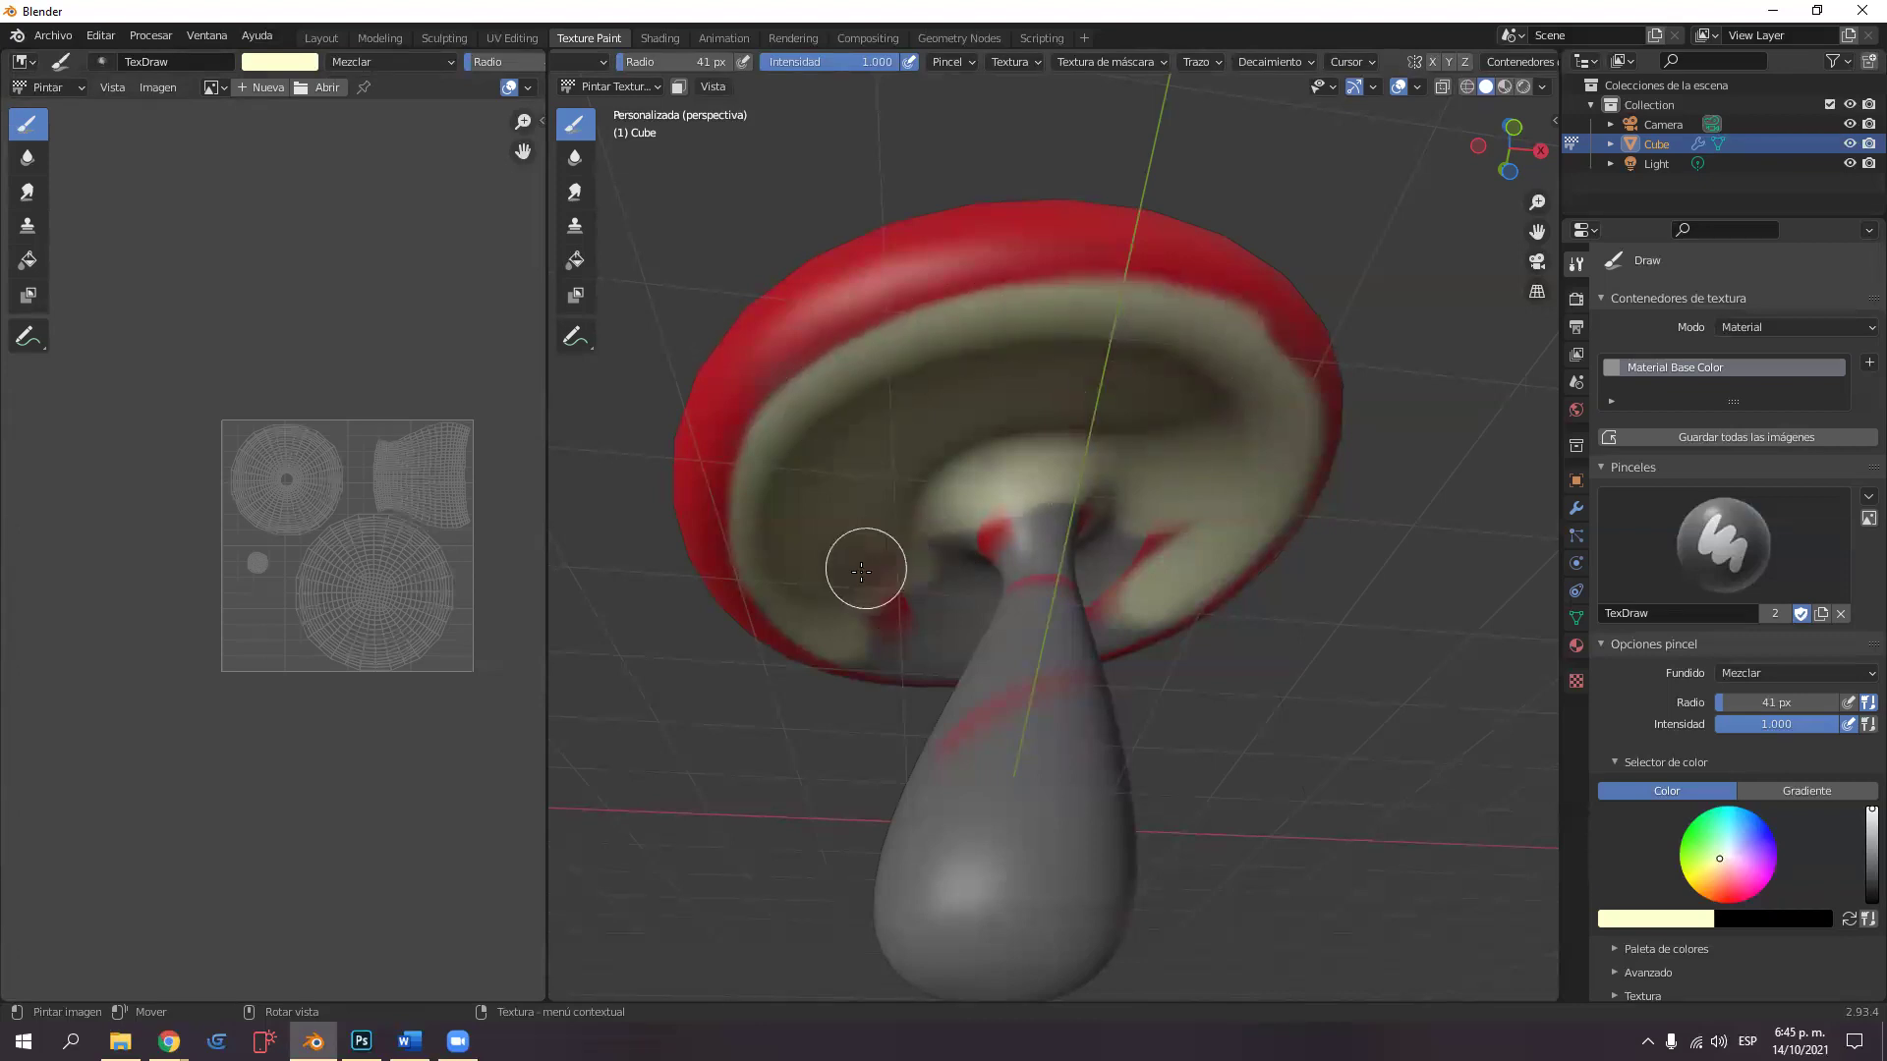
{"action": "middle_click_drag", "start_coordinate": [885, 645], "coordinate": [1284, 644]}
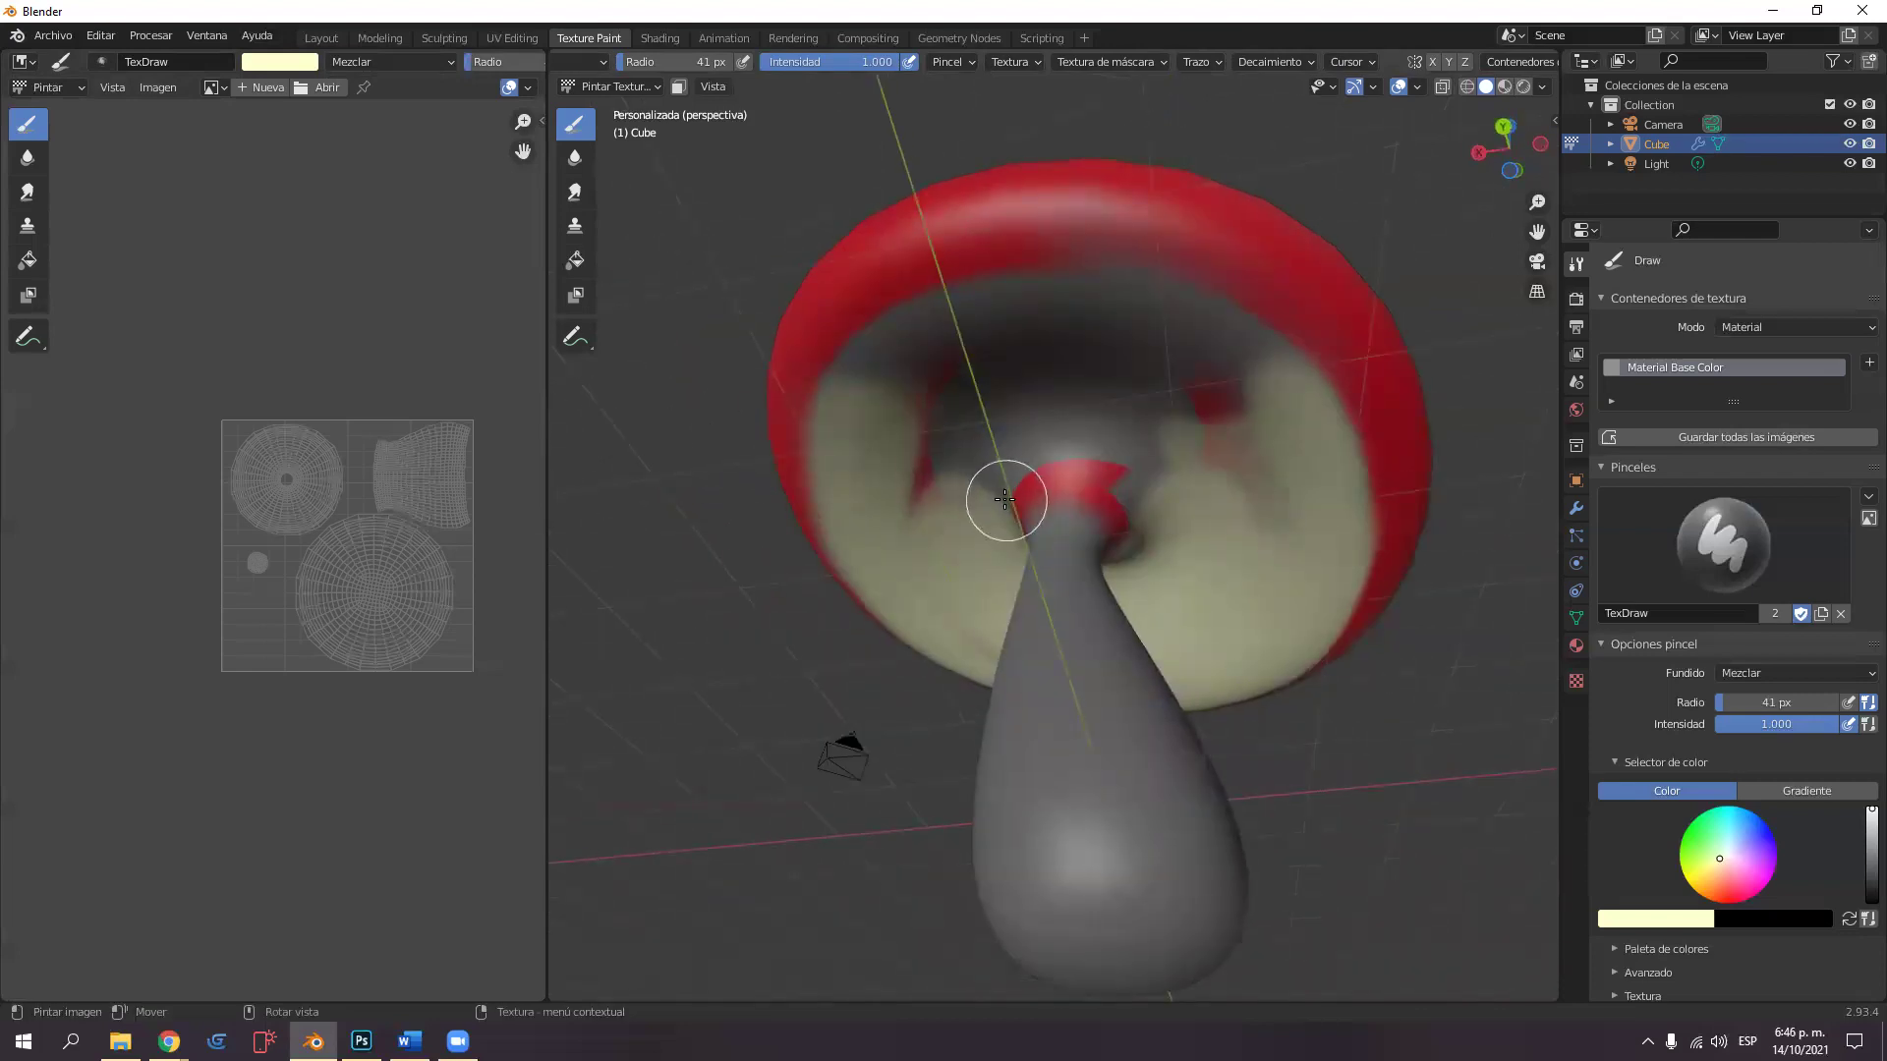
{"action": "mouse_move", "coordinate": [996, 503]}
{"action": "left_mouse_down"}
{"action": "mouse_move", "coordinate": [949, 517]}
{"action": "mouse_move", "coordinate": [936, 471]}
{"action": "mouse_move", "coordinate": [912, 484]}
{"action": "mouse_move", "coordinate": [896, 449]}
{"action": "left_mouse_up"}
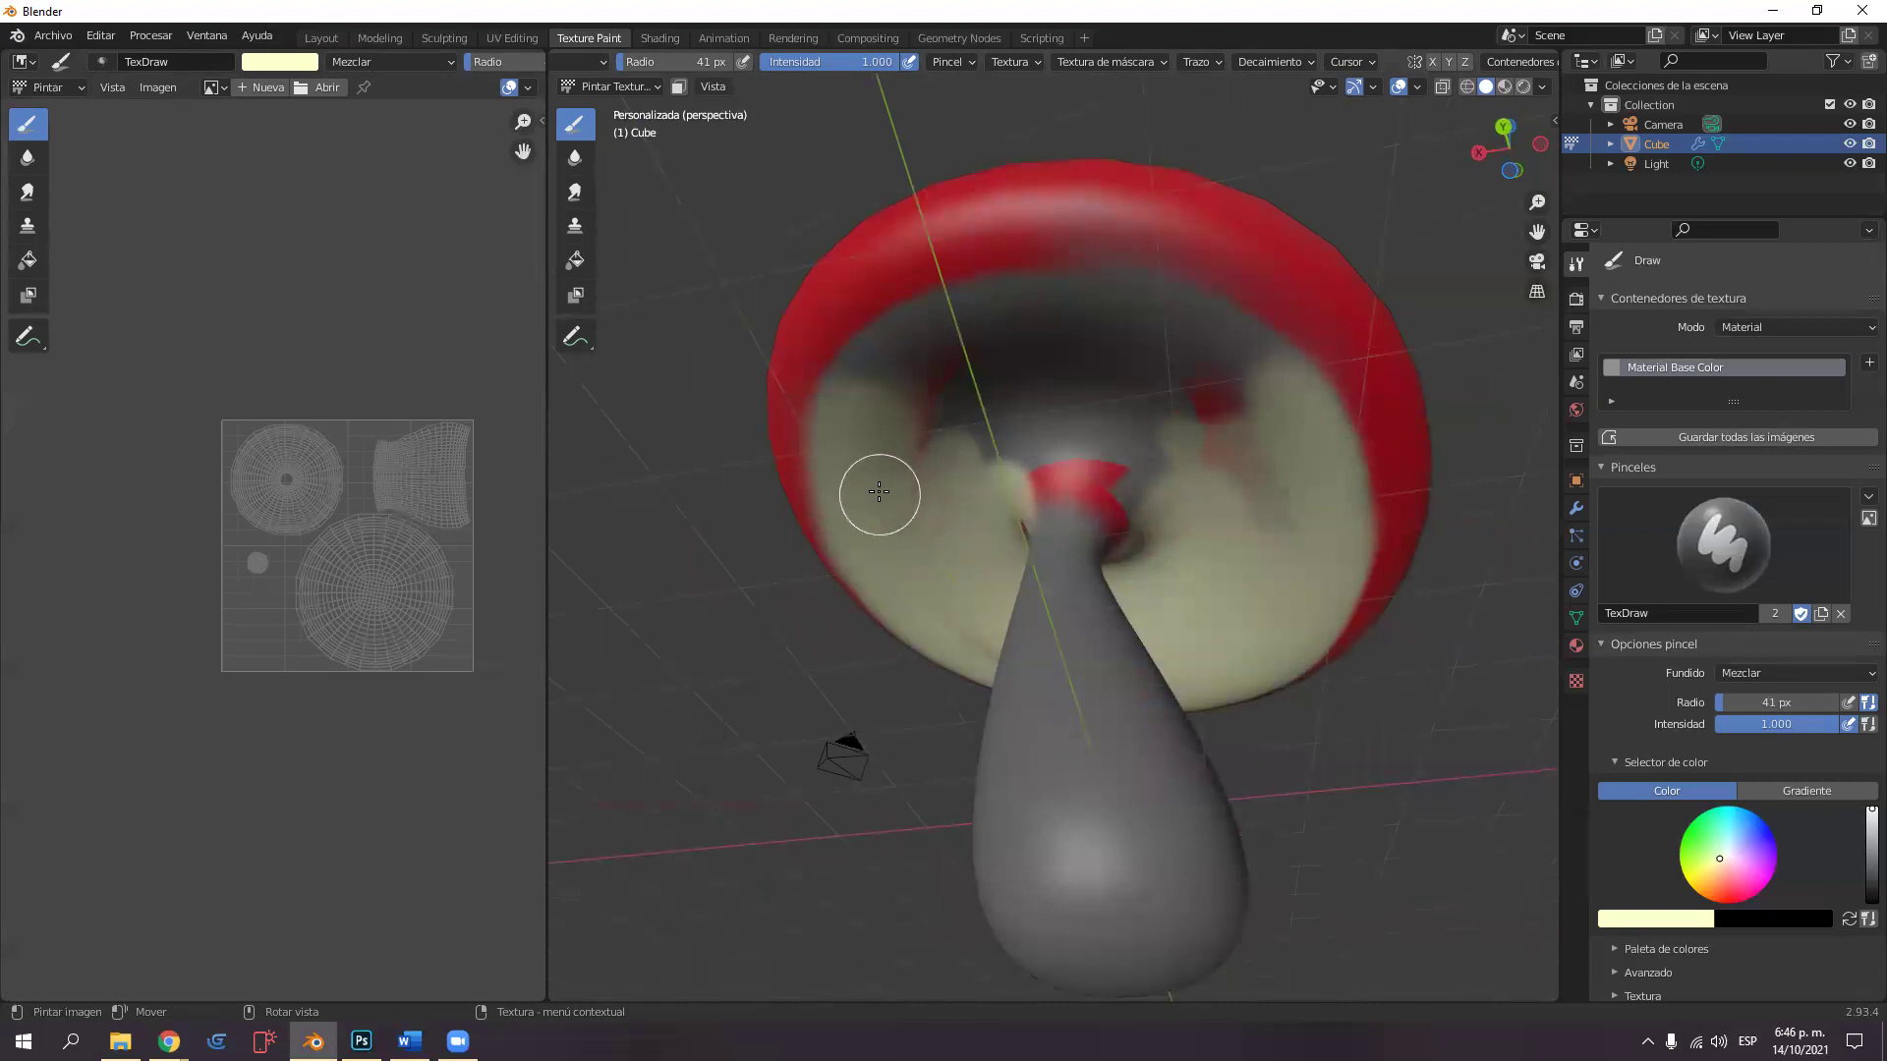
Try to fill the mushroom with white using the Fill tool, and undo the fill.
{"action": "left_click", "coordinate": [576, 262]}
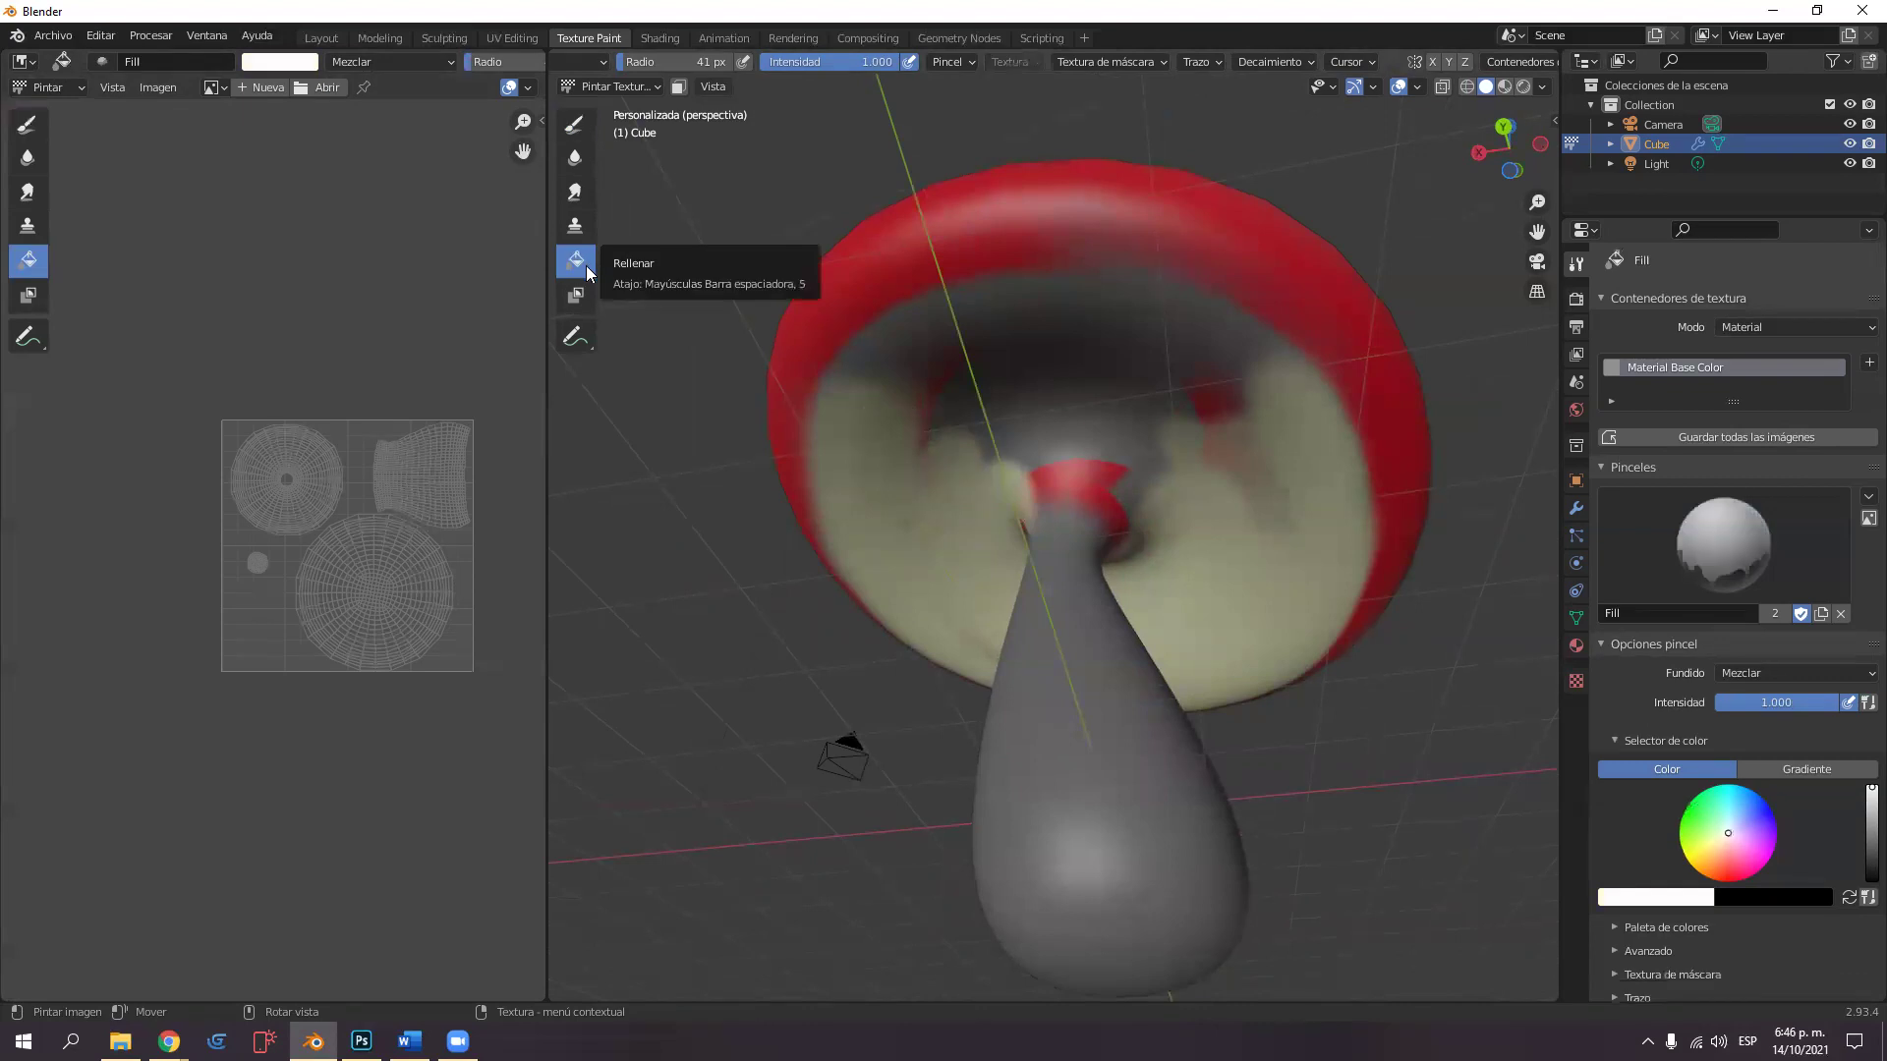
{"action": "left_click", "coordinate": [1098, 678]}
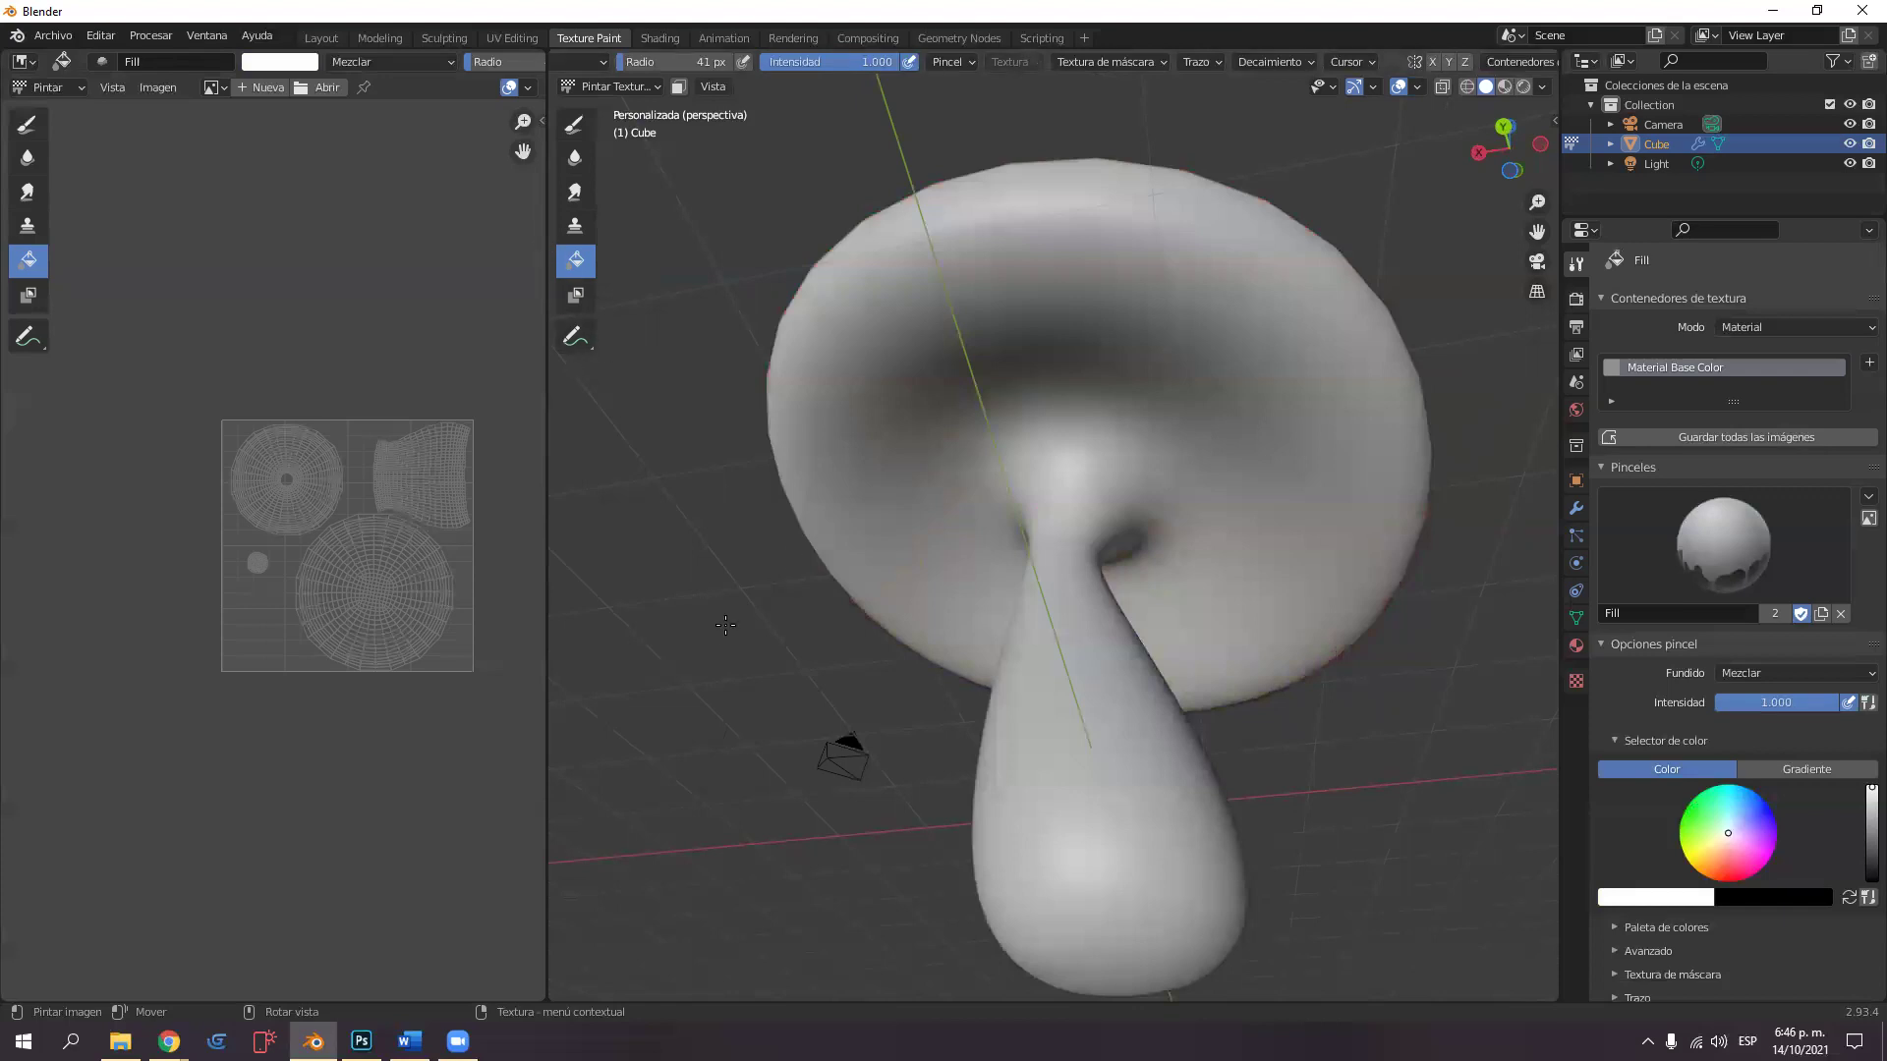
{"action": "key", "text": "ctrl+z"}
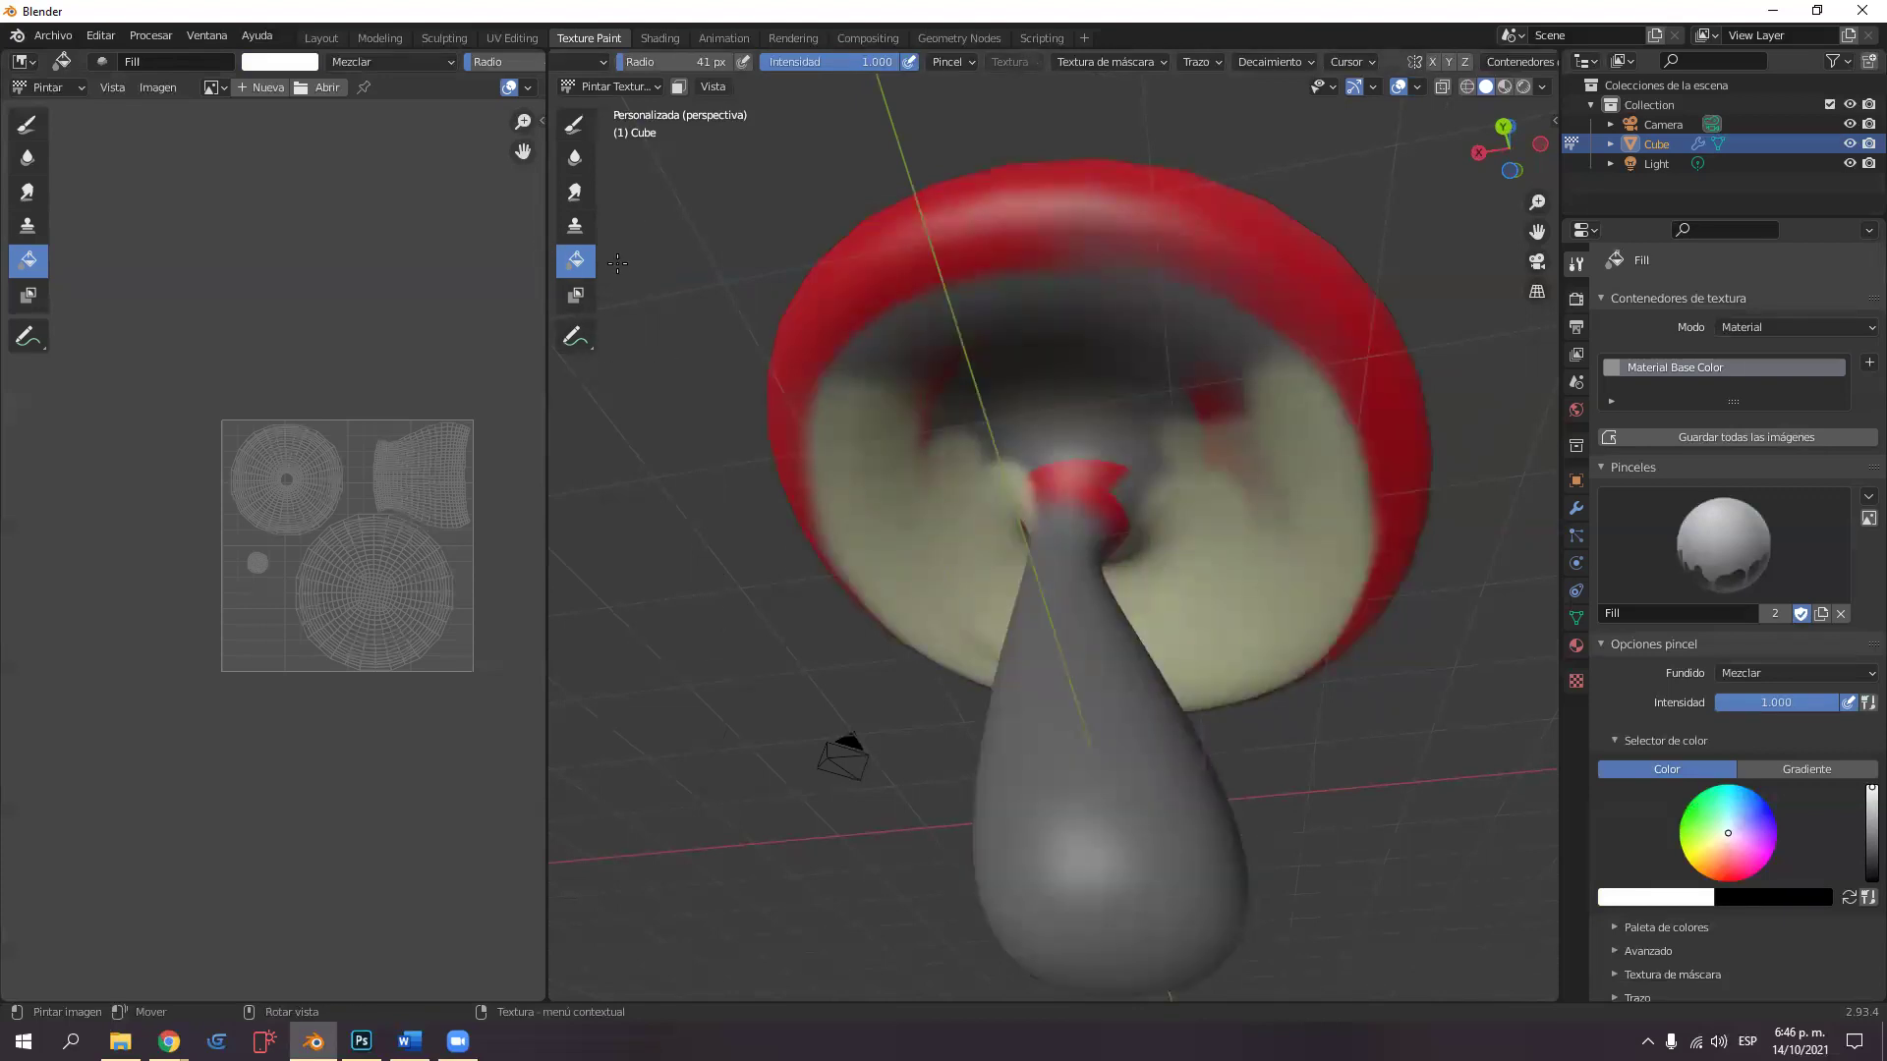
Switch back to the Draw brush and paint the remaining grey and red areas of the cap's underside cream.
{"action": "left_click", "coordinate": [576, 124]}
{"action": "mouse_move", "coordinate": [982, 497]}
{"action": "left_mouse_down"}
{"action": "mouse_move", "coordinate": [1077, 491]}
{"action": "mouse_move", "coordinate": [1032, 467]}
{"action": "mouse_move", "coordinate": [1002, 392]}
{"action": "mouse_move", "coordinate": [855, 409]}
{"action": "mouse_move", "coordinate": [910, 334]}
{"action": "mouse_move", "coordinate": [979, 307]}
{"action": "mouse_move", "coordinate": [875, 350]}
{"action": "mouse_move", "coordinate": [1044, 299]}
{"action": "mouse_move", "coordinate": [943, 307]}
{"action": "mouse_move", "coordinate": [1312, 413]}
{"action": "mouse_move", "coordinate": [1225, 337]}
{"action": "mouse_move", "coordinate": [1019, 286]}
{"action": "mouse_move", "coordinate": [961, 345]}
{"action": "mouse_move", "coordinate": [1125, 328]}
{"action": "mouse_move", "coordinate": [1099, 316]}
{"action": "mouse_move", "coordinate": [1209, 396]}
{"action": "mouse_move", "coordinate": [1242, 562]}
{"action": "mouse_move", "coordinate": [1207, 521]}
{"action": "mouse_move", "coordinate": [1194, 432]}
{"action": "mouse_move", "coordinate": [1056, 363]}
{"action": "mouse_move", "coordinate": [932, 354]}
{"action": "mouse_move", "coordinate": [859, 425]}
{"action": "mouse_move", "coordinate": [859, 384]}
{"action": "mouse_move", "coordinate": [952, 312]}
{"action": "mouse_move", "coordinate": [1121, 452]}
{"action": "mouse_move", "coordinate": [1140, 447]}
{"action": "mouse_move", "coordinate": [1113, 340]}
{"action": "mouse_move", "coordinate": [977, 488]}
{"action": "mouse_move", "coordinate": [914, 476]}
{"action": "mouse_move", "coordinate": [923, 455]}
{"action": "mouse_move", "coordinate": [1229, 364]}
{"action": "mouse_move", "coordinate": [1061, 337]}
{"action": "mouse_move", "coordinate": [1248, 383]}
{"action": "left_mouse_up"}
{"action": "mouse_move", "coordinate": [1331, 446]}
{"action": "left_mouse_down"}
{"action": "mouse_move", "coordinate": [1311, 543]}
{"action": "mouse_move", "coordinate": [1283, 401]}
{"action": "mouse_move", "coordinate": [1321, 524]}
{"action": "mouse_move", "coordinate": [1243, 599]}
{"action": "mouse_move", "coordinate": [1181, 527]}
{"action": "left_mouse_up"}
{"action": "mouse_move", "coordinate": [1179, 527]}
{"action": "middle_mouse_down"}
{"action": "mouse_move", "coordinate": [1325, 458]}
{"action": "mouse_move", "coordinate": [1297, 430]}
{"action": "middle_mouse_up"}
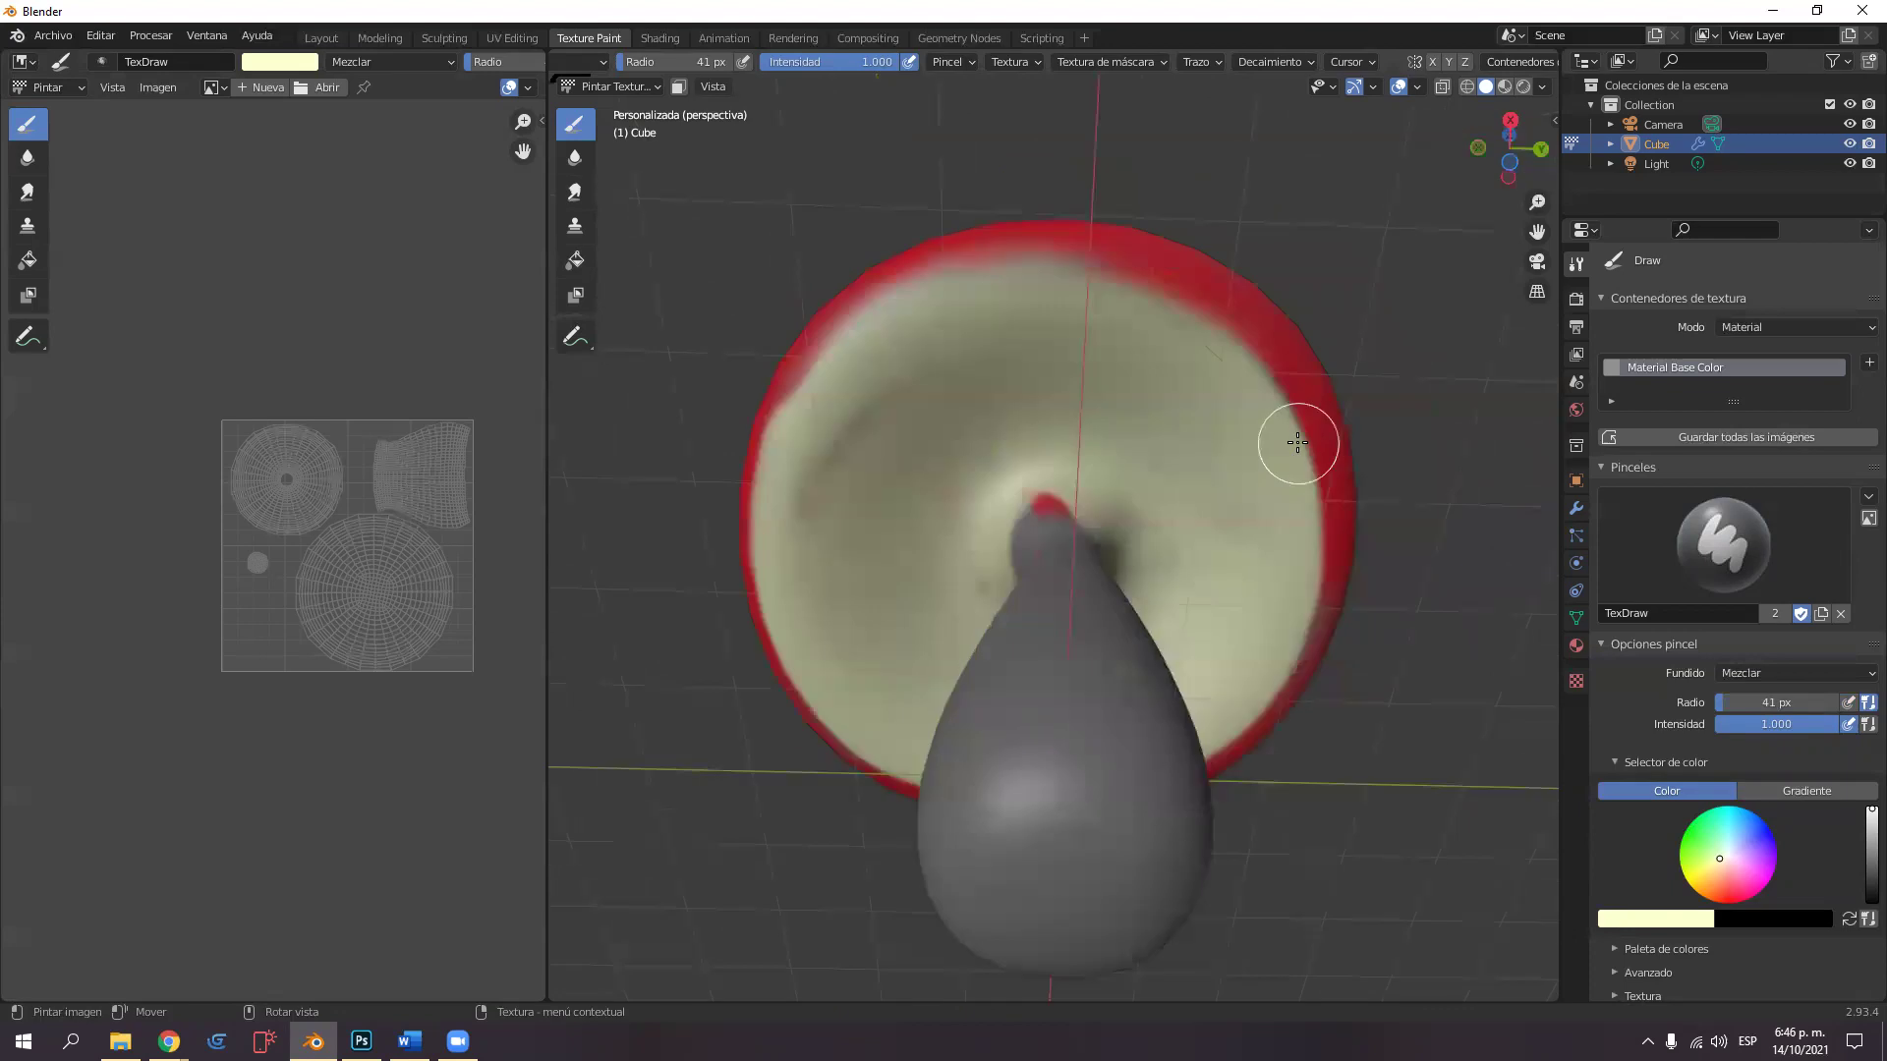
{"action": "mouse_move", "coordinate": [924, 365]}
{"action": "left_mouse_down"}
{"action": "mouse_move", "coordinate": [801, 448]}
{"action": "mouse_move", "coordinate": [857, 344]}
{"action": "mouse_move", "coordinate": [796, 444]}
{"action": "mouse_move", "coordinate": [826, 365]}
{"action": "mouse_move", "coordinate": [920, 295]}
{"action": "mouse_move", "coordinate": [819, 385]}
{"action": "mouse_move", "coordinate": [922, 299]}
{"action": "mouse_move", "coordinate": [1042, 281]}
{"action": "mouse_move", "coordinate": [886, 340]}
{"action": "mouse_move", "coordinate": [1024, 274]}
{"action": "mouse_move", "coordinate": [1110, 283]}
{"action": "mouse_move", "coordinate": [894, 316]}
{"action": "mouse_move", "coordinate": [1026, 270]}
{"action": "mouse_move", "coordinate": [1091, 284]}
{"action": "mouse_move", "coordinate": [888, 322]}
{"action": "mouse_move", "coordinate": [1014, 285]}
{"action": "mouse_move", "coordinate": [1146, 291]}
{"action": "mouse_move", "coordinate": [1172, 328]}
{"action": "mouse_move", "coordinate": [1089, 285]}
{"action": "mouse_move", "coordinate": [1148, 295]}
{"action": "mouse_move", "coordinate": [1221, 360]}
{"action": "mouse_move", "coordinate": [1161, 338]}
{"action": "mouse_move", "coordinate": [1195, 384]}
{"action": "mouse_move", "coordinate": [1181, 316]}
{"action": "mouse_move", "coordinate": [1260, 408]}
{"action": "mouse_move", "coordinate": [1270, 471]}
{"action": "mouse_move", "coordinate": [1244, 381]}
{"action": "mouse_move", "coordinate": [1280, 440]}
{"action": "mouse_move", "coordinate": [1301, 558]}
{"action": "mouse_move", "coordinate": [1297, 467]}
{"action": "mouse_move", "coordinate": [1294, 560]}
{"action": "mouse_move", "coordinate": [1258, 637]}
{"action": "mouse_move", "coordinate": [1282, 526]}
{"action": "mouse_move", "coordinate": [1264, 611]}
{"action": "mouse_move", "coordinate": [1228, 638]}
{"action": "mouse_move", "coordinate": [1122, 557]}
{"action": "mouse_move", "coordinate": [1048, 465]}
{"action": "mouse_move", "coordinate": [1011, 525]}
{"action": "mouse_move", "coordinate": [993, 497]}
{"action": "mouse_move", "coordinate": [1006, 543]}
{"action": "mouse_move", "coordinate": [961, 408]}
{"action": "mouse_move", "coordinate": [922, 463]}
{"action": "left_mouse_up"}
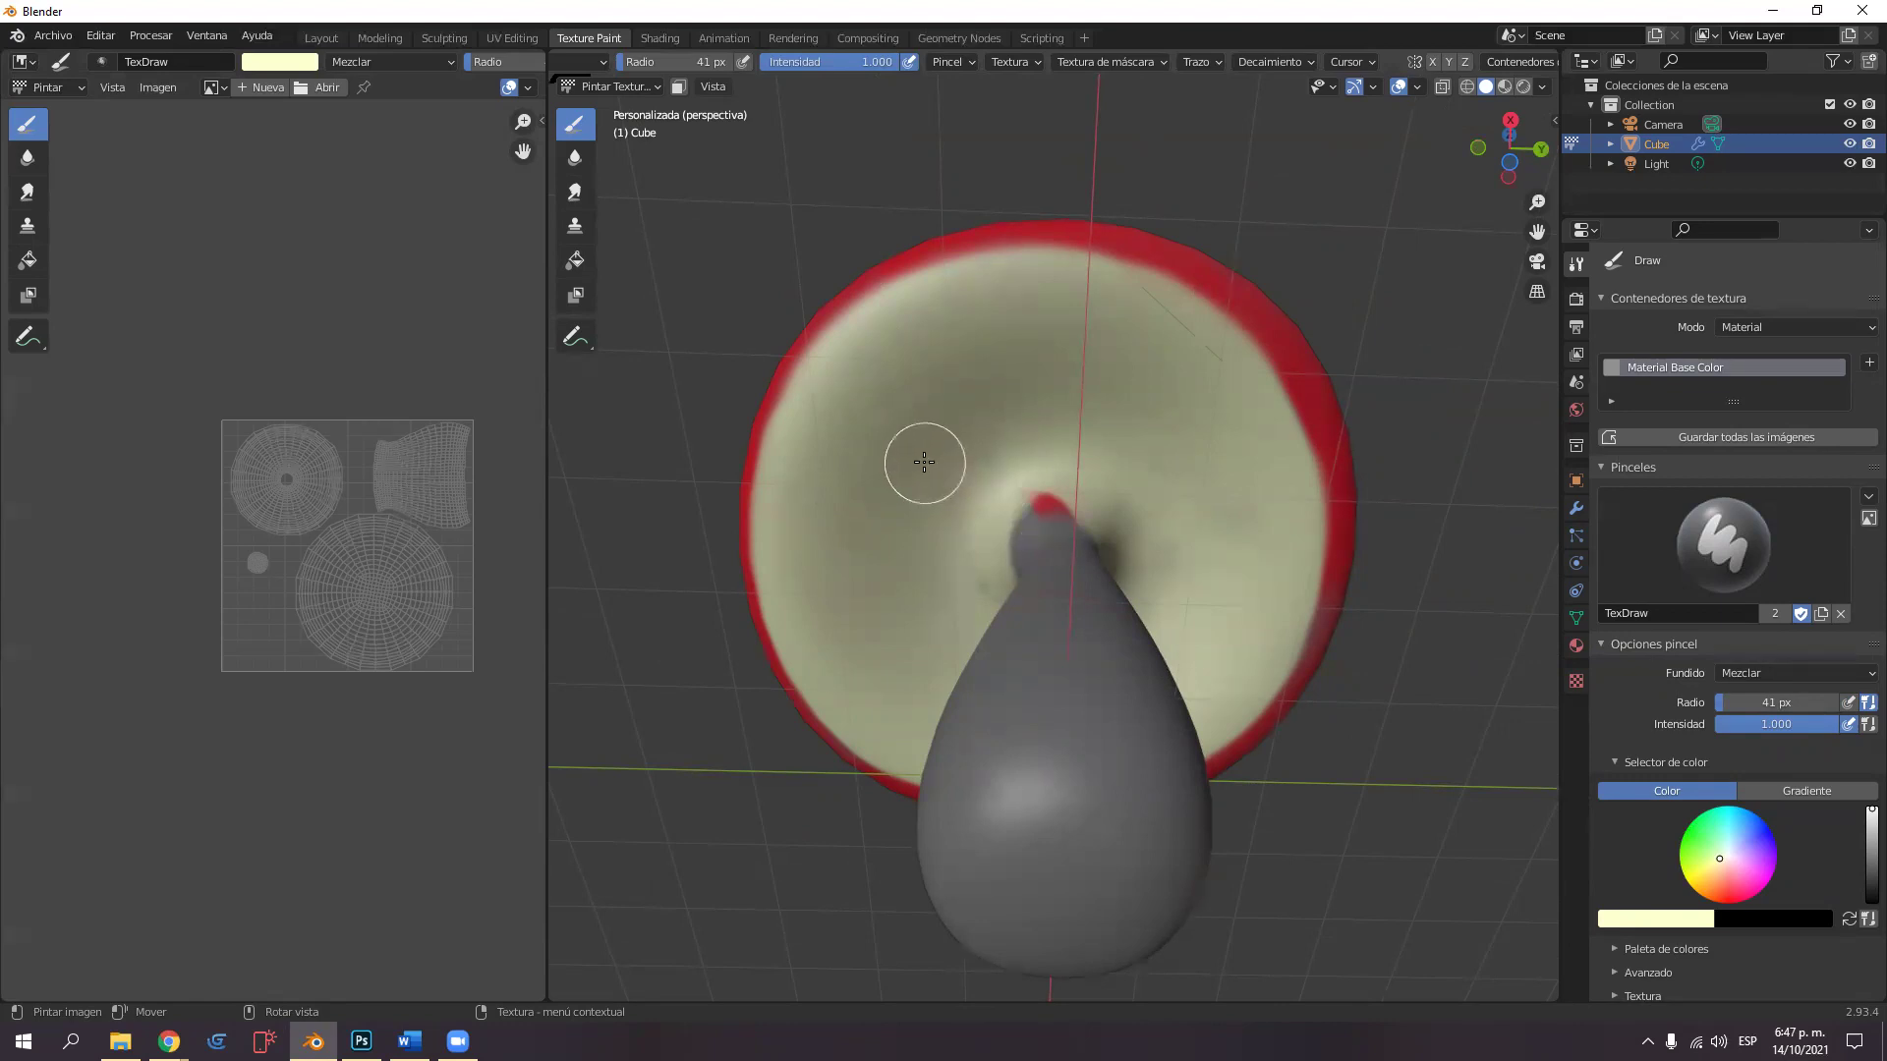
Cover the red and grey patches where the top of the stem meets the cap's underside with cream.
{"action": "scroll", "coordinate": [924, 462], "scroll_direction": "down", "scroll_amount": 5}
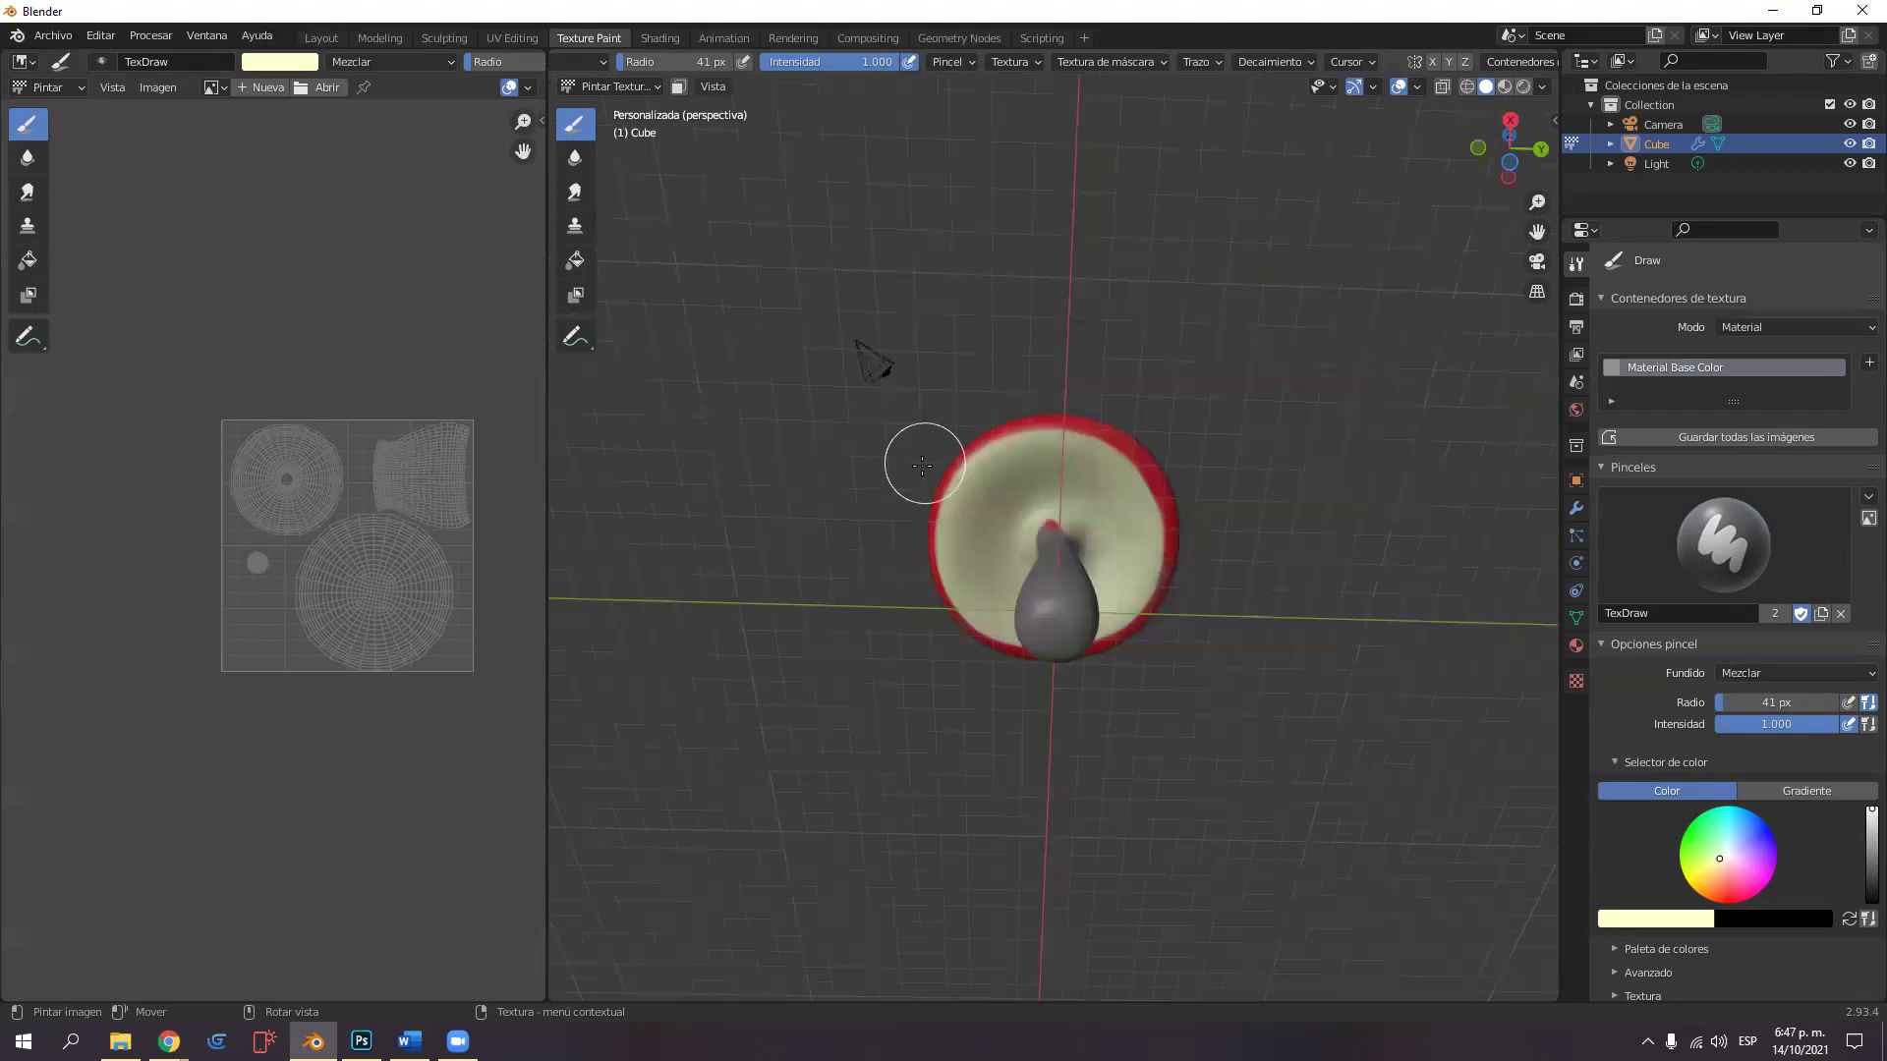
{"action": "scroll", "coordinate": [922, 465], "scroll_direction": "down", "scroll_amount": 2}
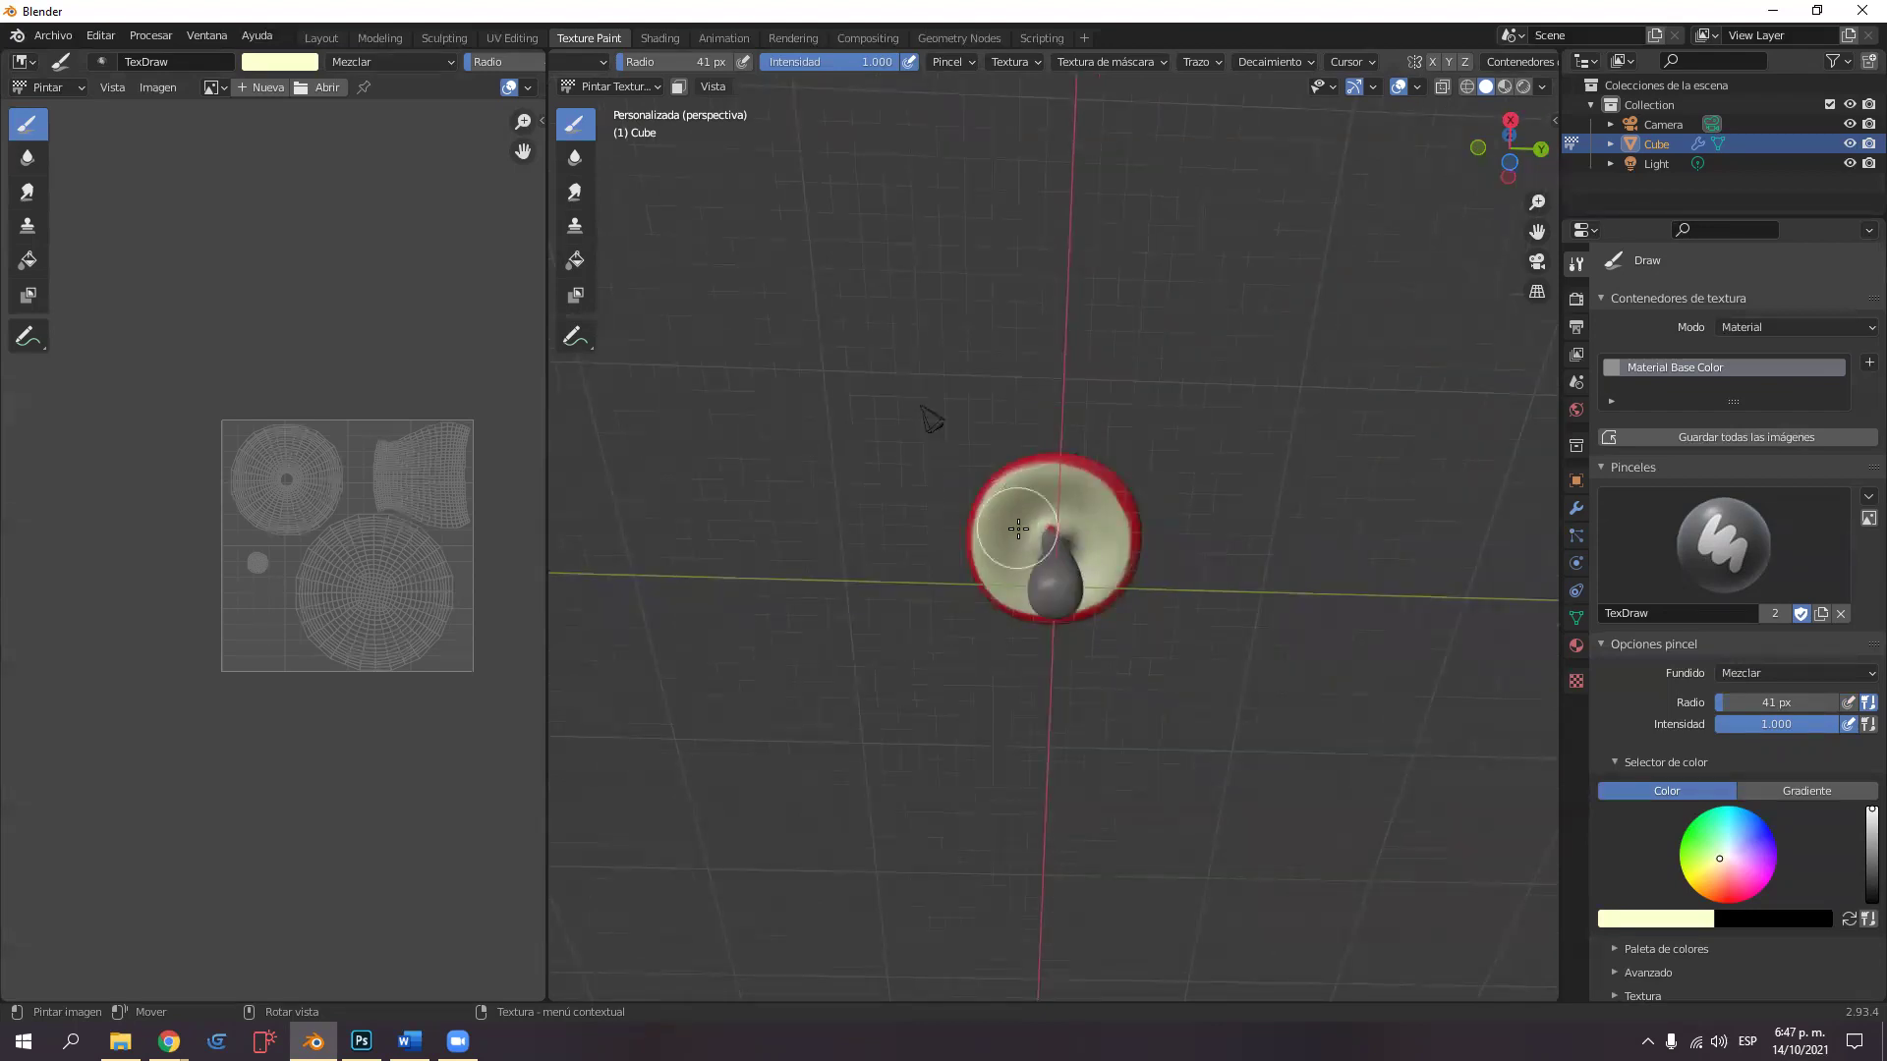
{"action": "scroll", "coordinate": [1018, 529], "scroll_direction": "up", "scroll_amount": 4}
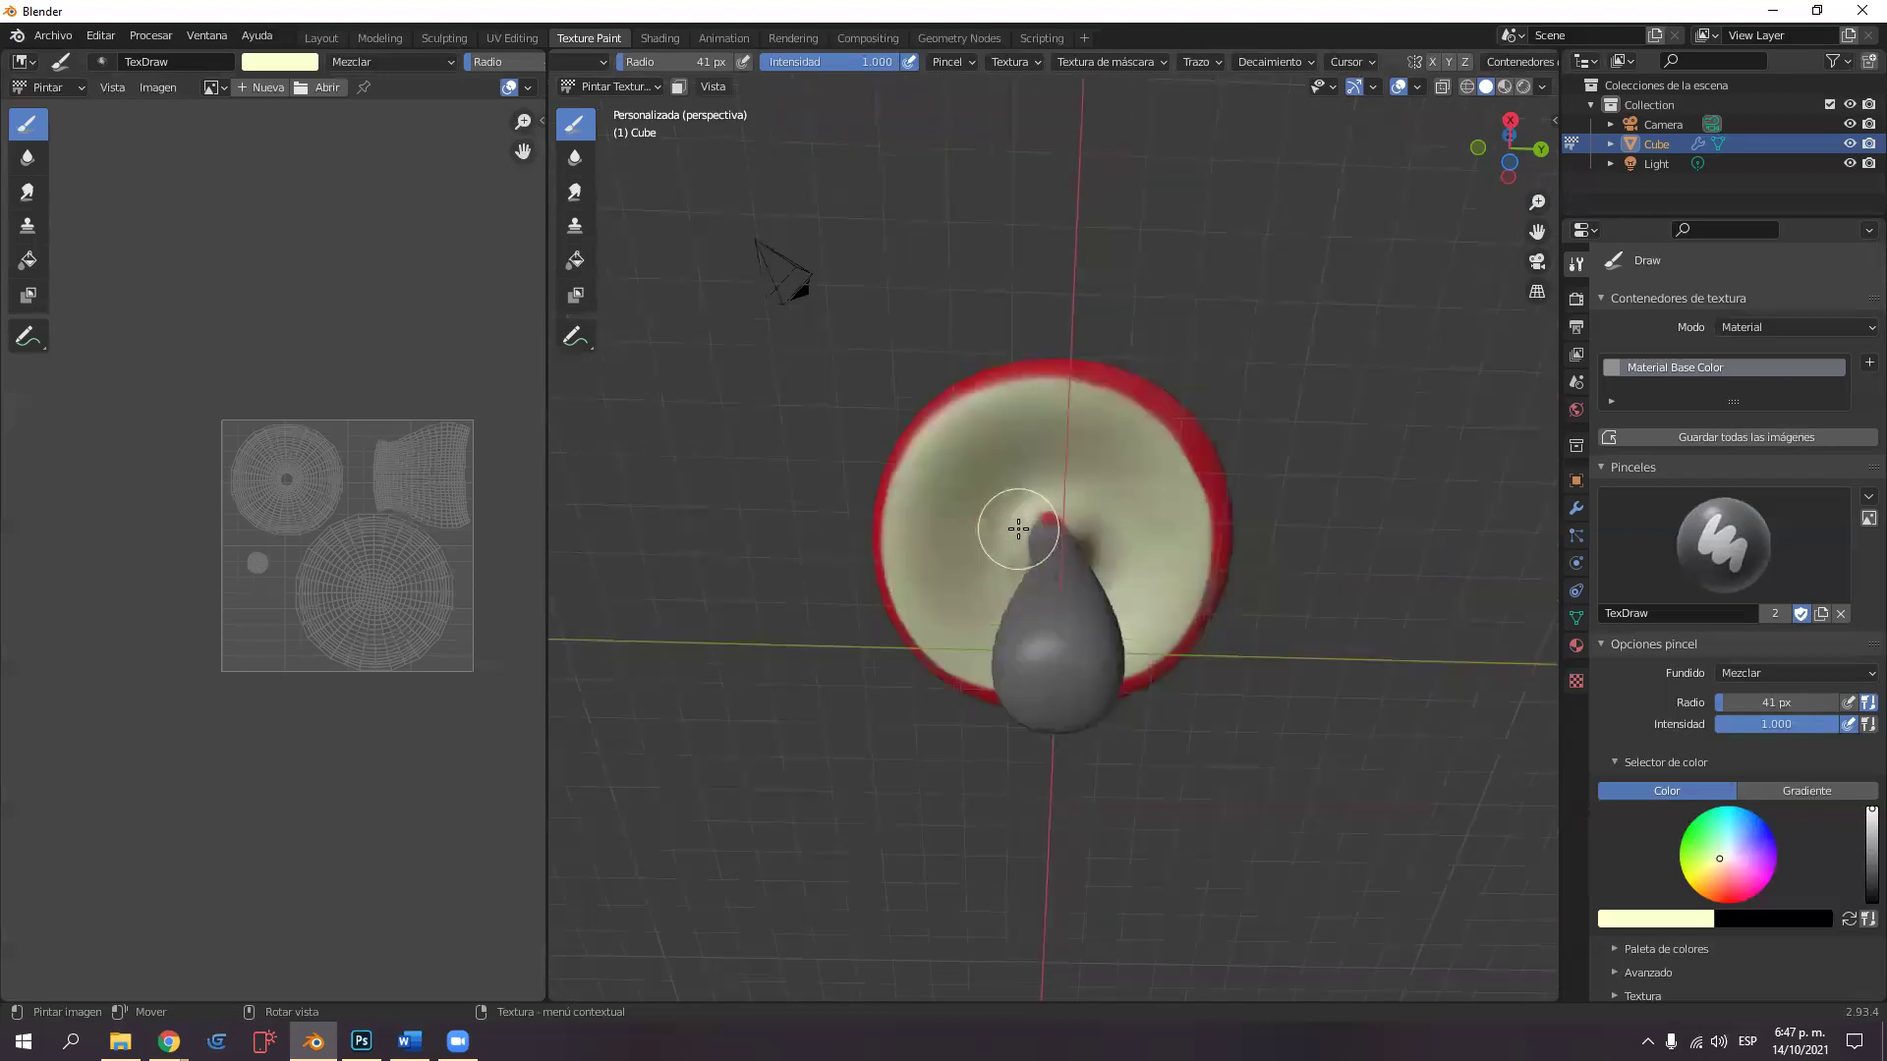
{"action": "scroll", "coordinate": [1018, 529], "scroll_direction": "up", "scroll_amount": 5}
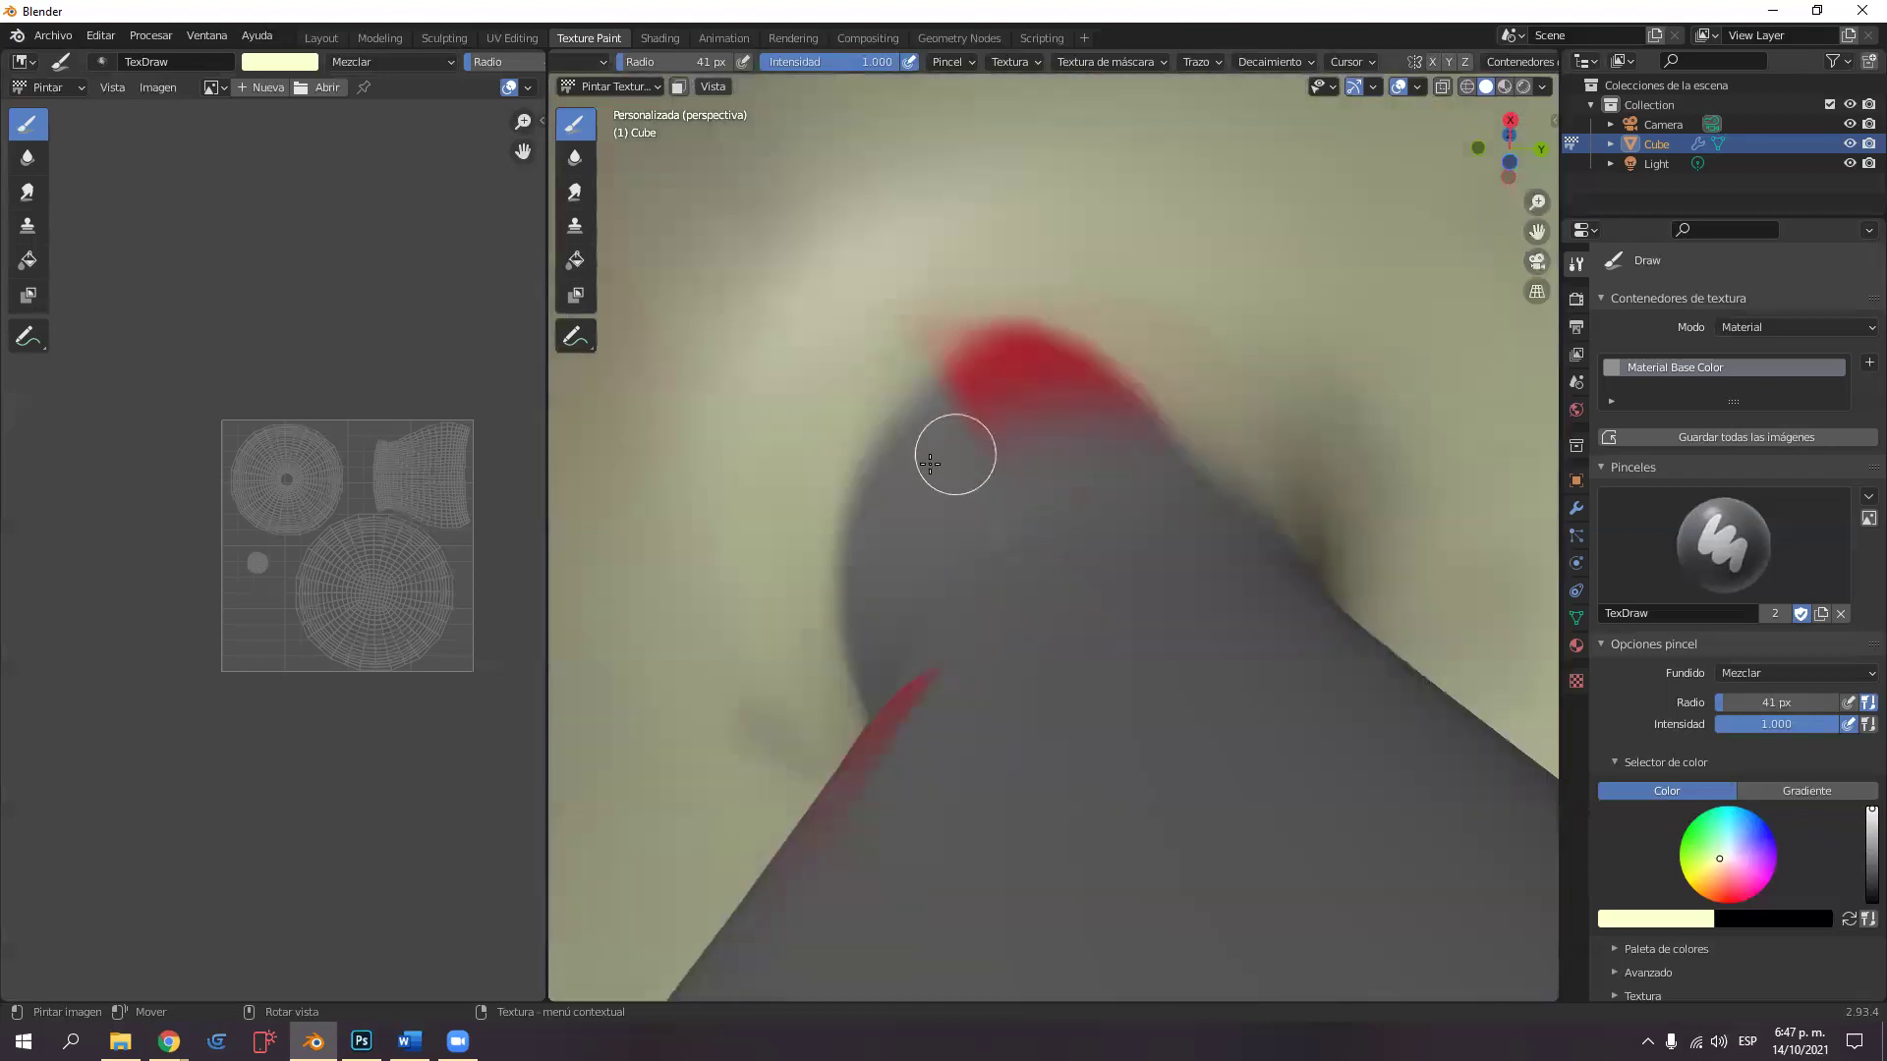
{"action": "mouse_move", "coordinate": [926, 363]}
{"action": "left_mouse_down"}
{"action": "mouse_move", "coordinate": [1056, 342]}
{"action": "mouse_move", "coordinate": [900, 421]}
{"action": "mouse_move", "coordinate": [989, 332]}
{"action": "mouse_move", "coordinate": [881, 372]}
{"action": "mouse_move", "coordinate": [943, 350]}
{"action": "mouse_move", "coordinate": [975, 366]}
{"action": "mouse_move", "coordinate": [961, 408]}
{"action": "mouse_move", "coordinate": [1036, 403]}
{"action": "mouse_move", "coordinate": [1091, 353]}
{"action": "mouse_move", "coordinate": [1053, 346]}
{"action": "mouse_move", "coordinate": [855, 483]}
{"action": "mouse_move", "coordinate": [849, 566]}
{"action": "mouse_move", "coordinate": [879, 502]}
{"action": "mouse_move", "coordinate": [849, 466]}
{"action": "mouse_move", "coordinate": [906, 356]}
{"action": "left_mouse_up"}
{"action": "mouse_move", "coordinate": [1053, 297]}
{"action": "left_mouse_down"}
{"action": "mouse_move", "coordinate": [1071, 354]}
{"action": "mouse_move", "coordinate": [992, 362]}
{"action": "mouse_move", "coordinate": [1001, 348]}
{"action": "mouse_move", "coordinate": [829, 515]}
{"action": "mouse_move", "coordinate": [843, 434]}
{"action": "mouse_move", "coordinate": [843, 574]}
{"action": "mouse_move", "coordinate": [875, 674]}
{"action": "mouse_move", "coordinate": [937, 501]}
{"action": "mouse_move", "coordinate": [871, 689]}
{"action": "mouse_move", "coordinate": [957, 458]}
{"action": "mouse_move", "coordinate": [908, 508]}
{"action": "mouse_move", "coordinate": [900, 472]}
{"action": "mouse_move", "coordinate": [1063, 387]}
{"action": "mouse_move", "coordinate": [1069, 409]}
{"action": "mouse_move", "coordinate": [1158, 404]}
{"action": "mouse_move", "coordinate": [1037, 424]}
{"action": "mouse_move", "coordinate": [886, 598]}
{"action": "mouse_move", "coordinate": [920, 499]}
{"action": "left_mouse_up"}
{"action": "mouse_move", "coordinate": [889, 588]}
{"action": "left_mouse_down"}
{"action": "mouse_move", "coordinate": [907, 650]}
{"action": "mouse_move", "coordinate": [764, 739]}
{"action": "mouse_move", "coordinate": [709, 707]}
{"action": "left_mouse_up"}
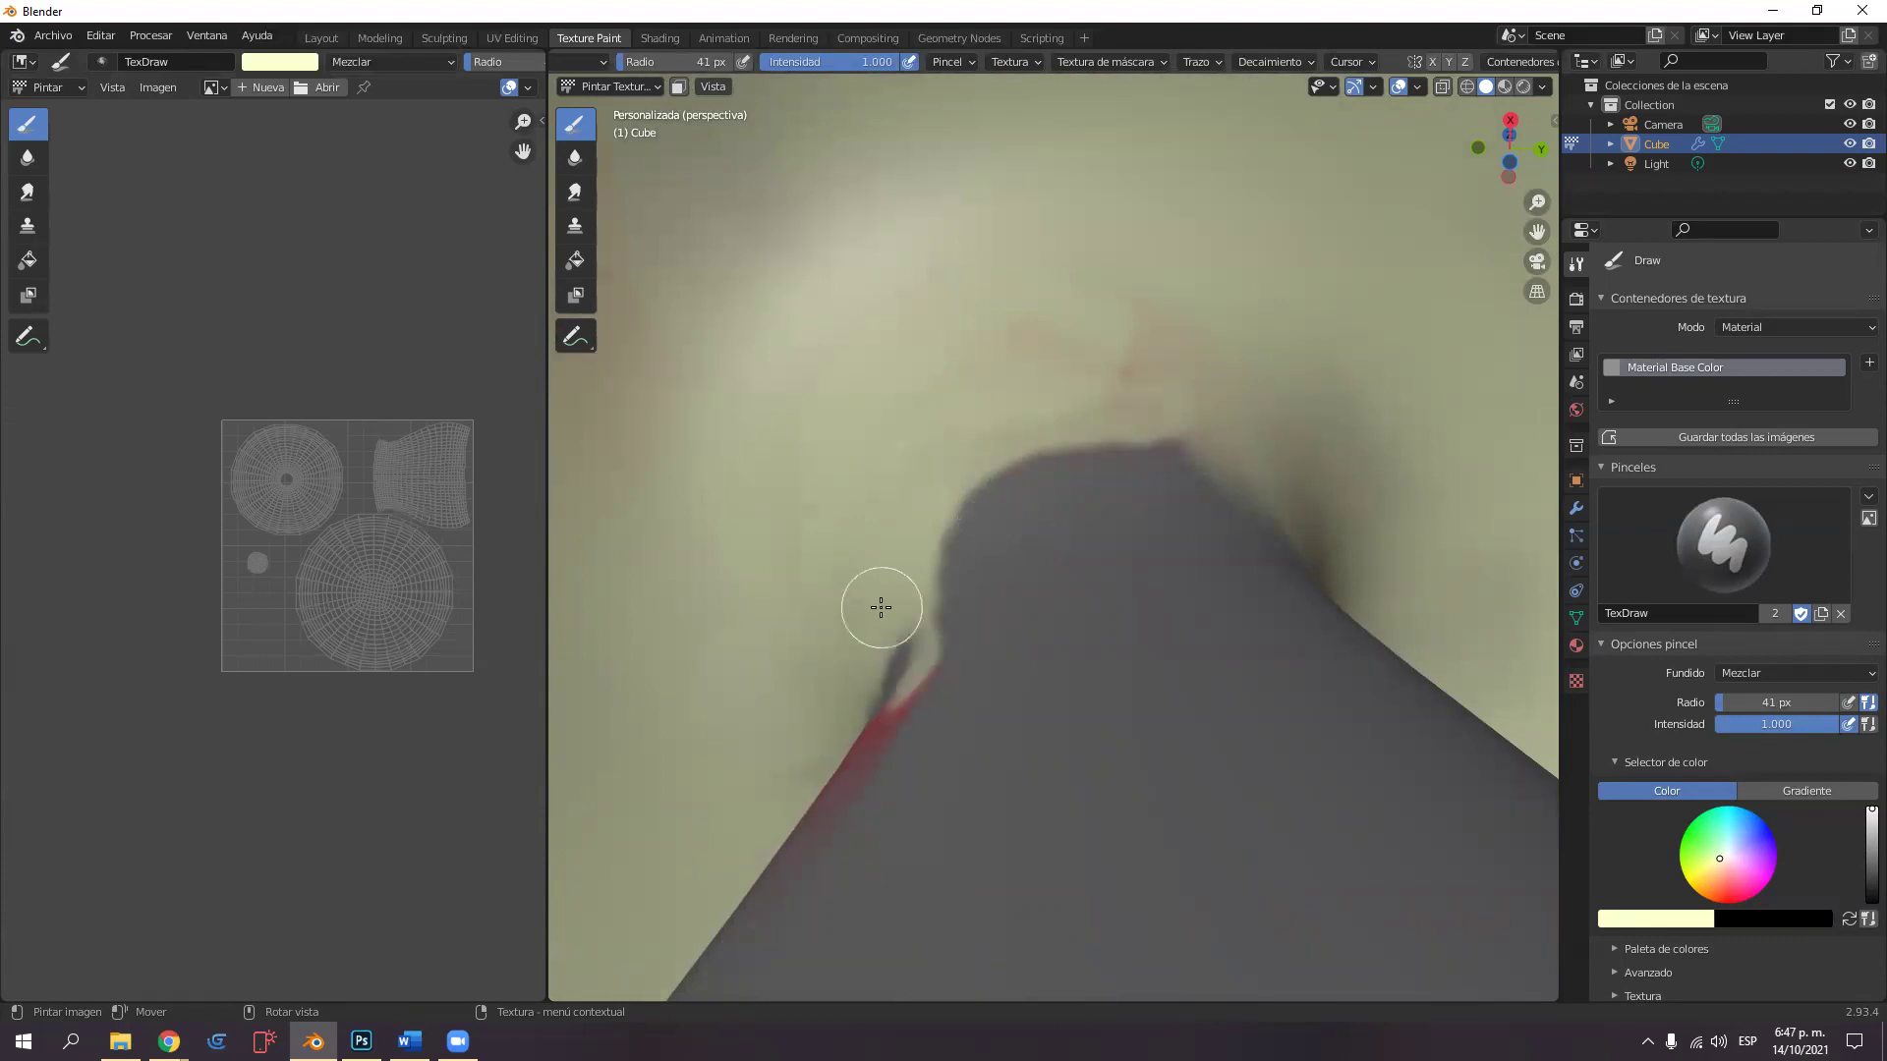
{"action": "mouse_move", "coordinate": [1002, 476]}
{"action": "middle_mouse_down"}
{"action": "mouse_move", "coordinate": [1034, 491]}
{"action": "mouse_move", "coordinate": [1079, 599]}
{"action": "middle_mouse_up"}
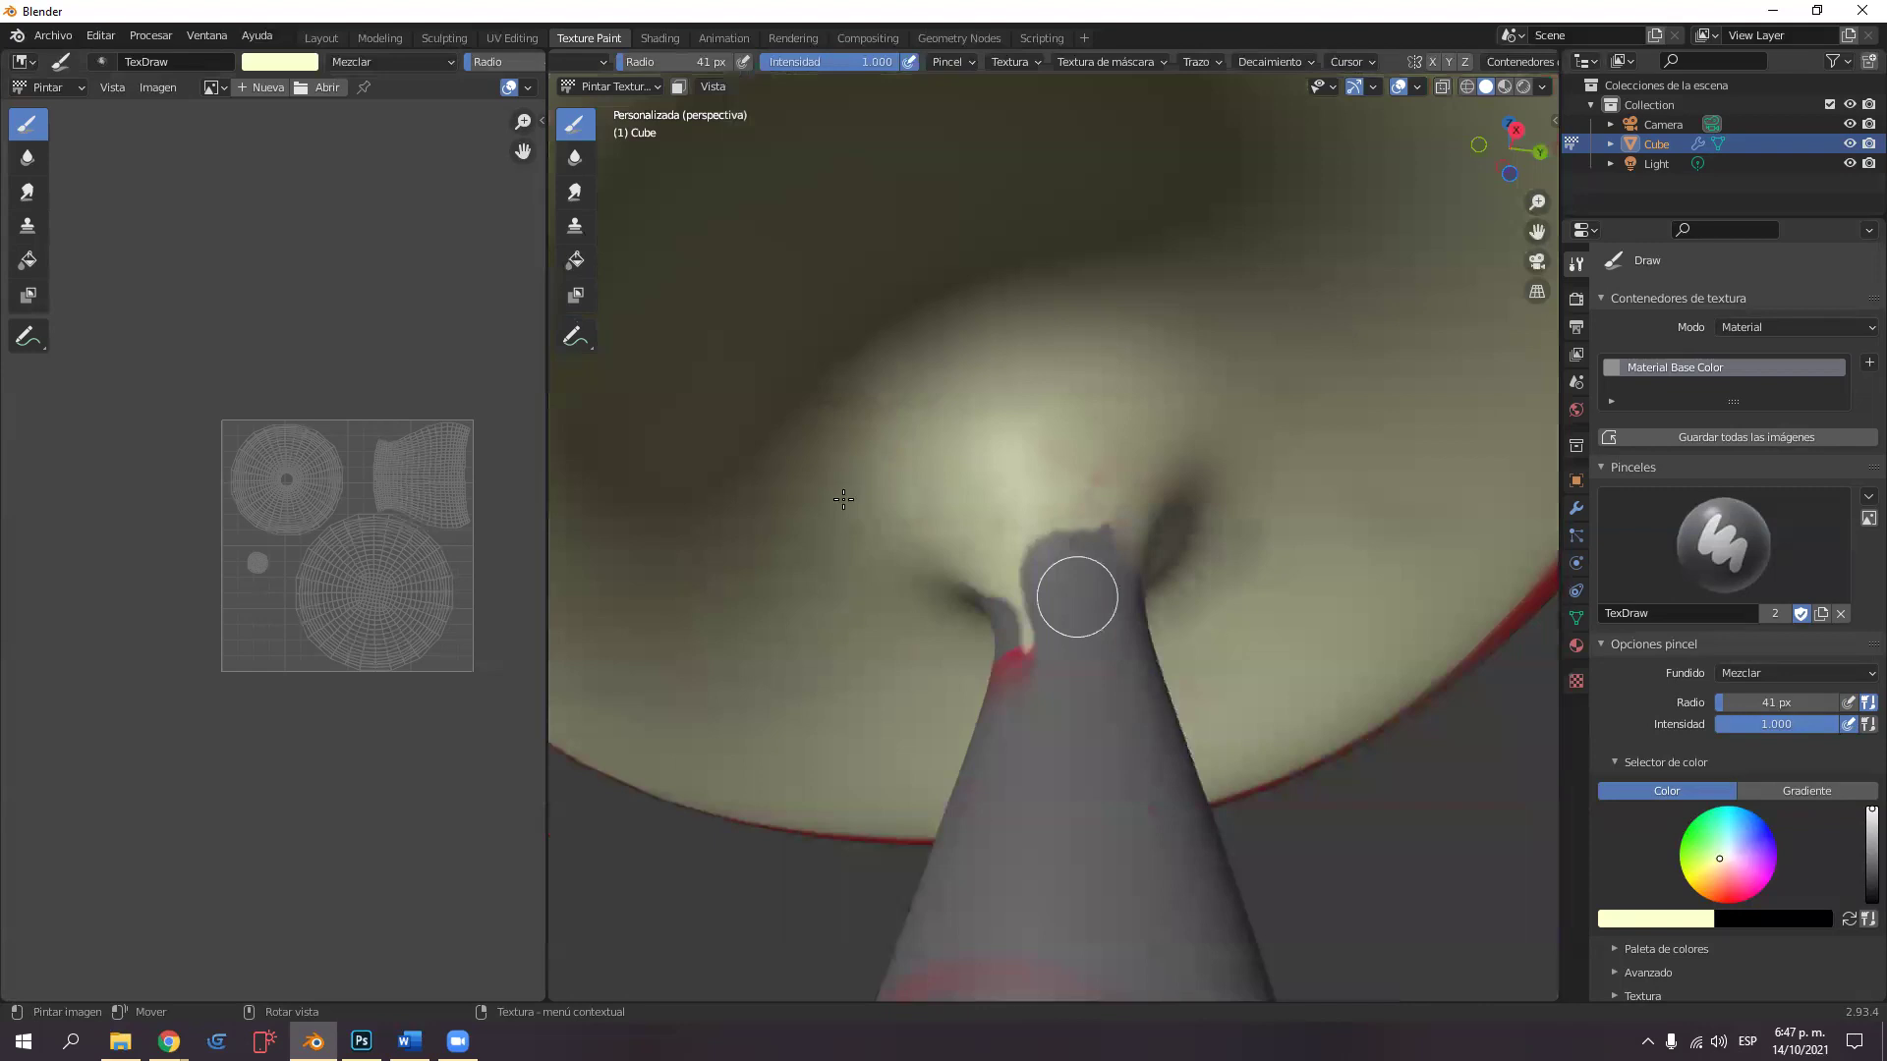
{"action": "mouse_move", "coordinate": [1087, 497]}
{"action": "left_mouse_down"}
{"action": "mouse_move", "coordinate": [1043, 621]}
{"action": "mouse_move", "coordinate": [1021, 632]}
{"action": "mouse_move", "coordinate": [1023, 593]}
{"action": "mouse_move", "coordinate": [1000, 605]}
{"action": "mouse_move", "coordinate": [1095, 581]}
{"action": "left_mouse_up"}
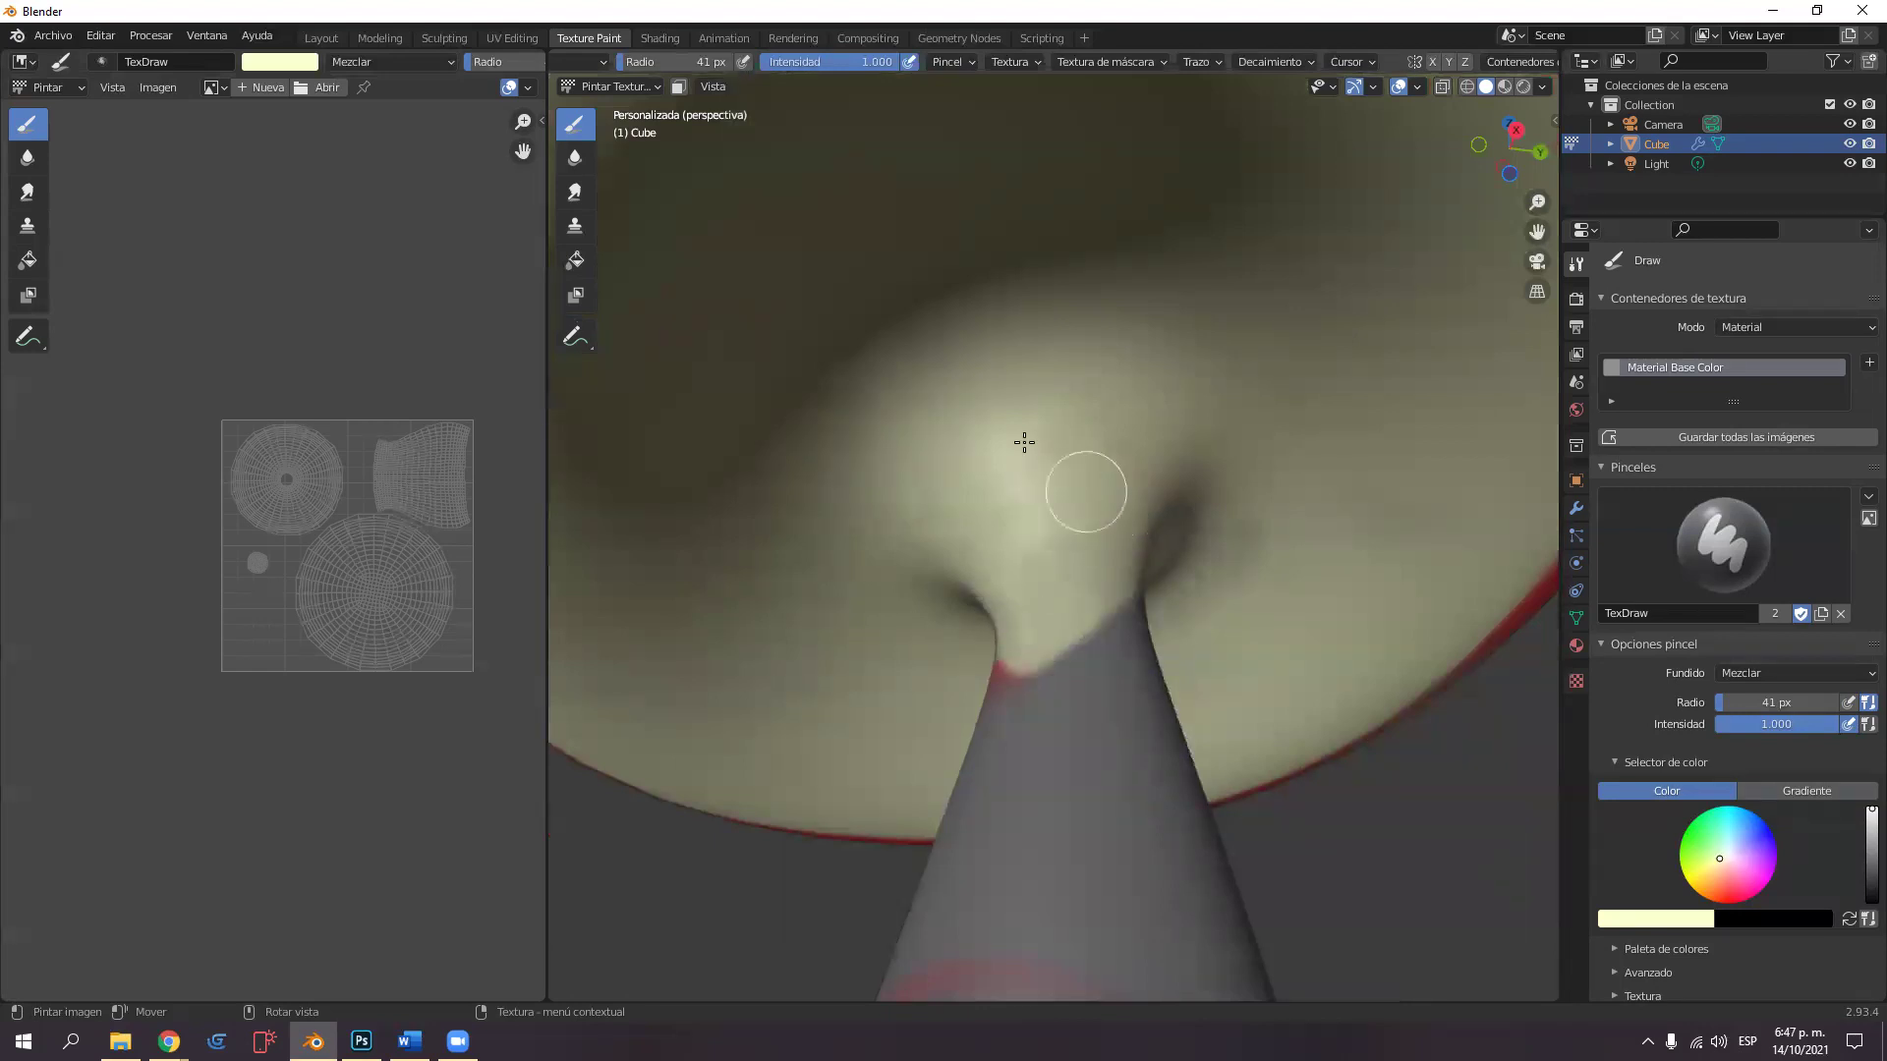
Paint the grey stem cream on all sides, from its rounded base up to the narrow neck.
{"action": "scroll", "coordinate": [1081, 329], "scroll_direction": "down", "scroll_amount": 6}
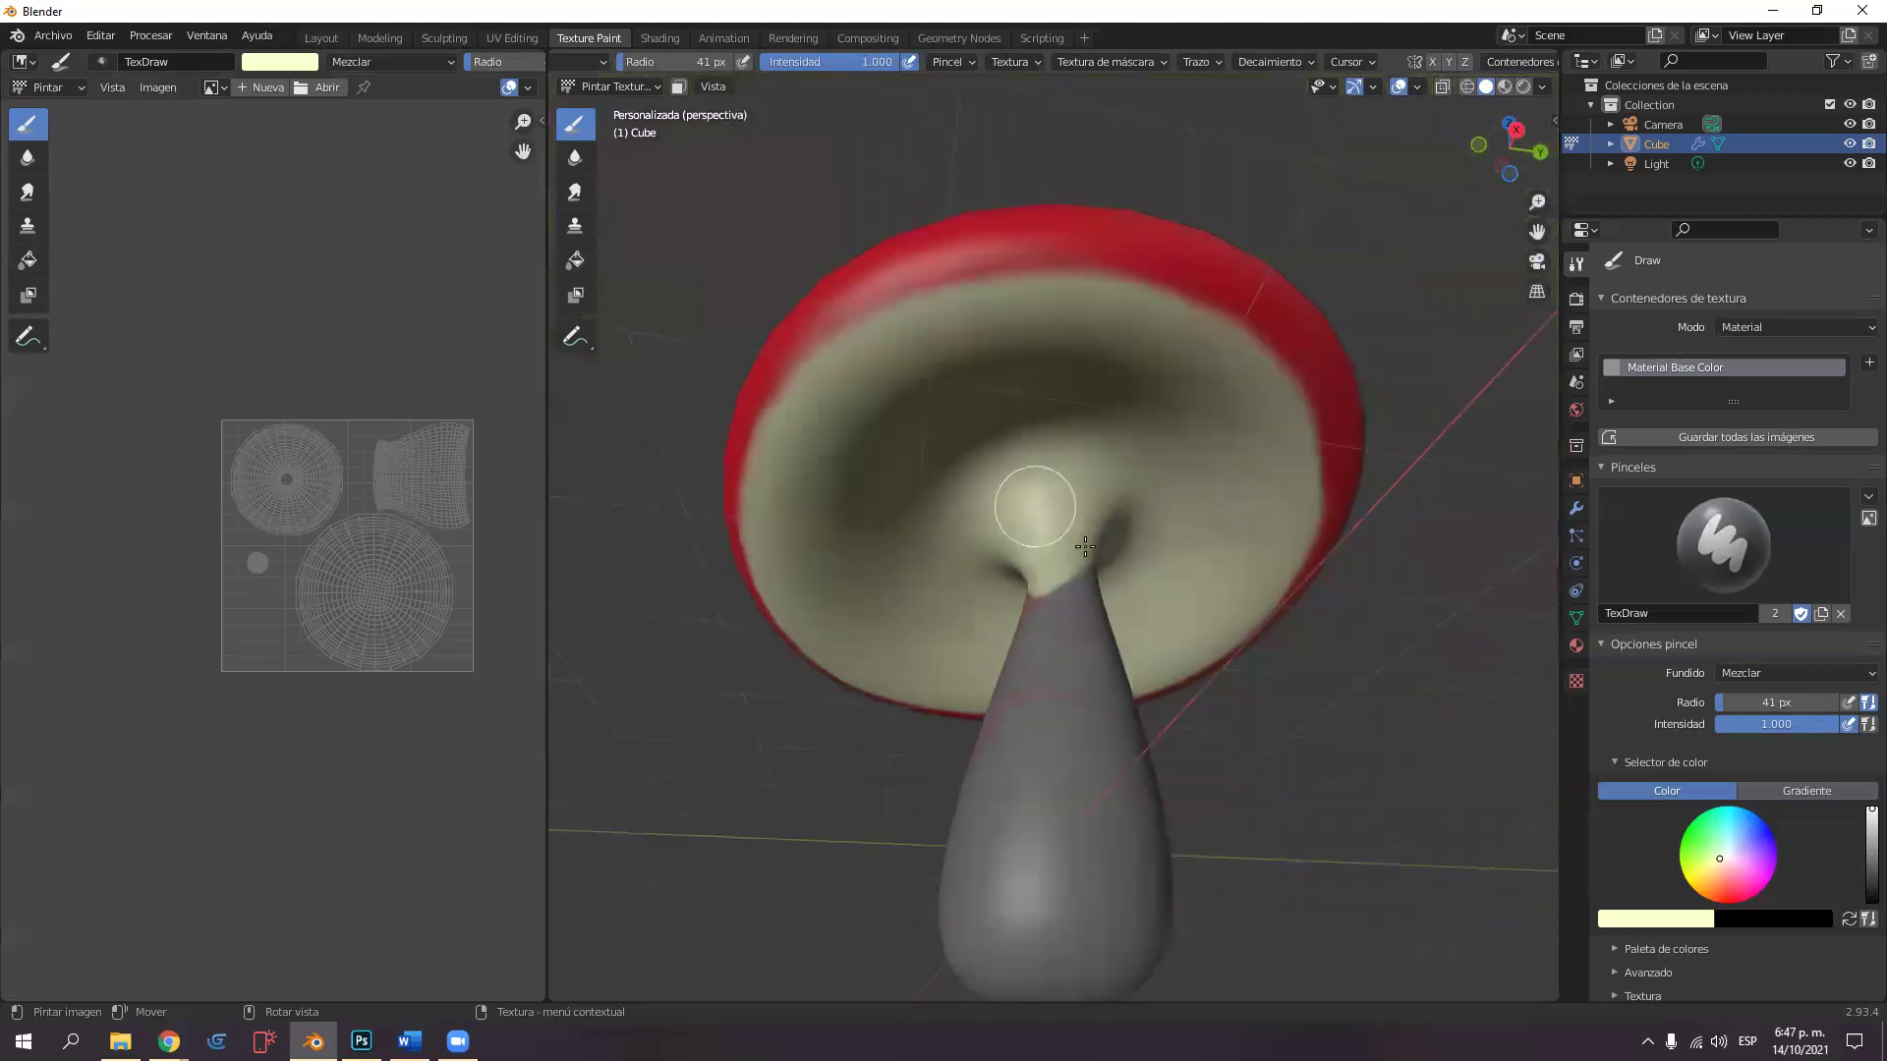
{"action": "scroll", "coordinate": [1083, 568], "scroll_direction": "down", "scroll_amount": 5}
{"action": "mouse_move", "coordinate": [1062, 708]}
{"action": "left_mouse_down"}
{"action": "mouse_move", "coordinate": [1089, 744]}
{"action": "mouse_move", "coordinate": [991, 769]}
{"action": "mouse_move", "coordinate": [1046, 741]}
{"action": "mouse_move", "coordinate": [1006, 731]}
{"action": "left_mouse_up"}
{"action": "mouse_move", "coordinate": [1032, 664]}
{"action": "left_mouse_down"}
{"action": "mouse_move", "coordinate": [1015, 662]}
{"action": "mouse_move", "coordinate": [1080, 655]}
{"action": "left_mouse_up"}
{"action": "middle_click_drag", "start_coordinate": [1040, 773], "coordinate": [942, 708]}
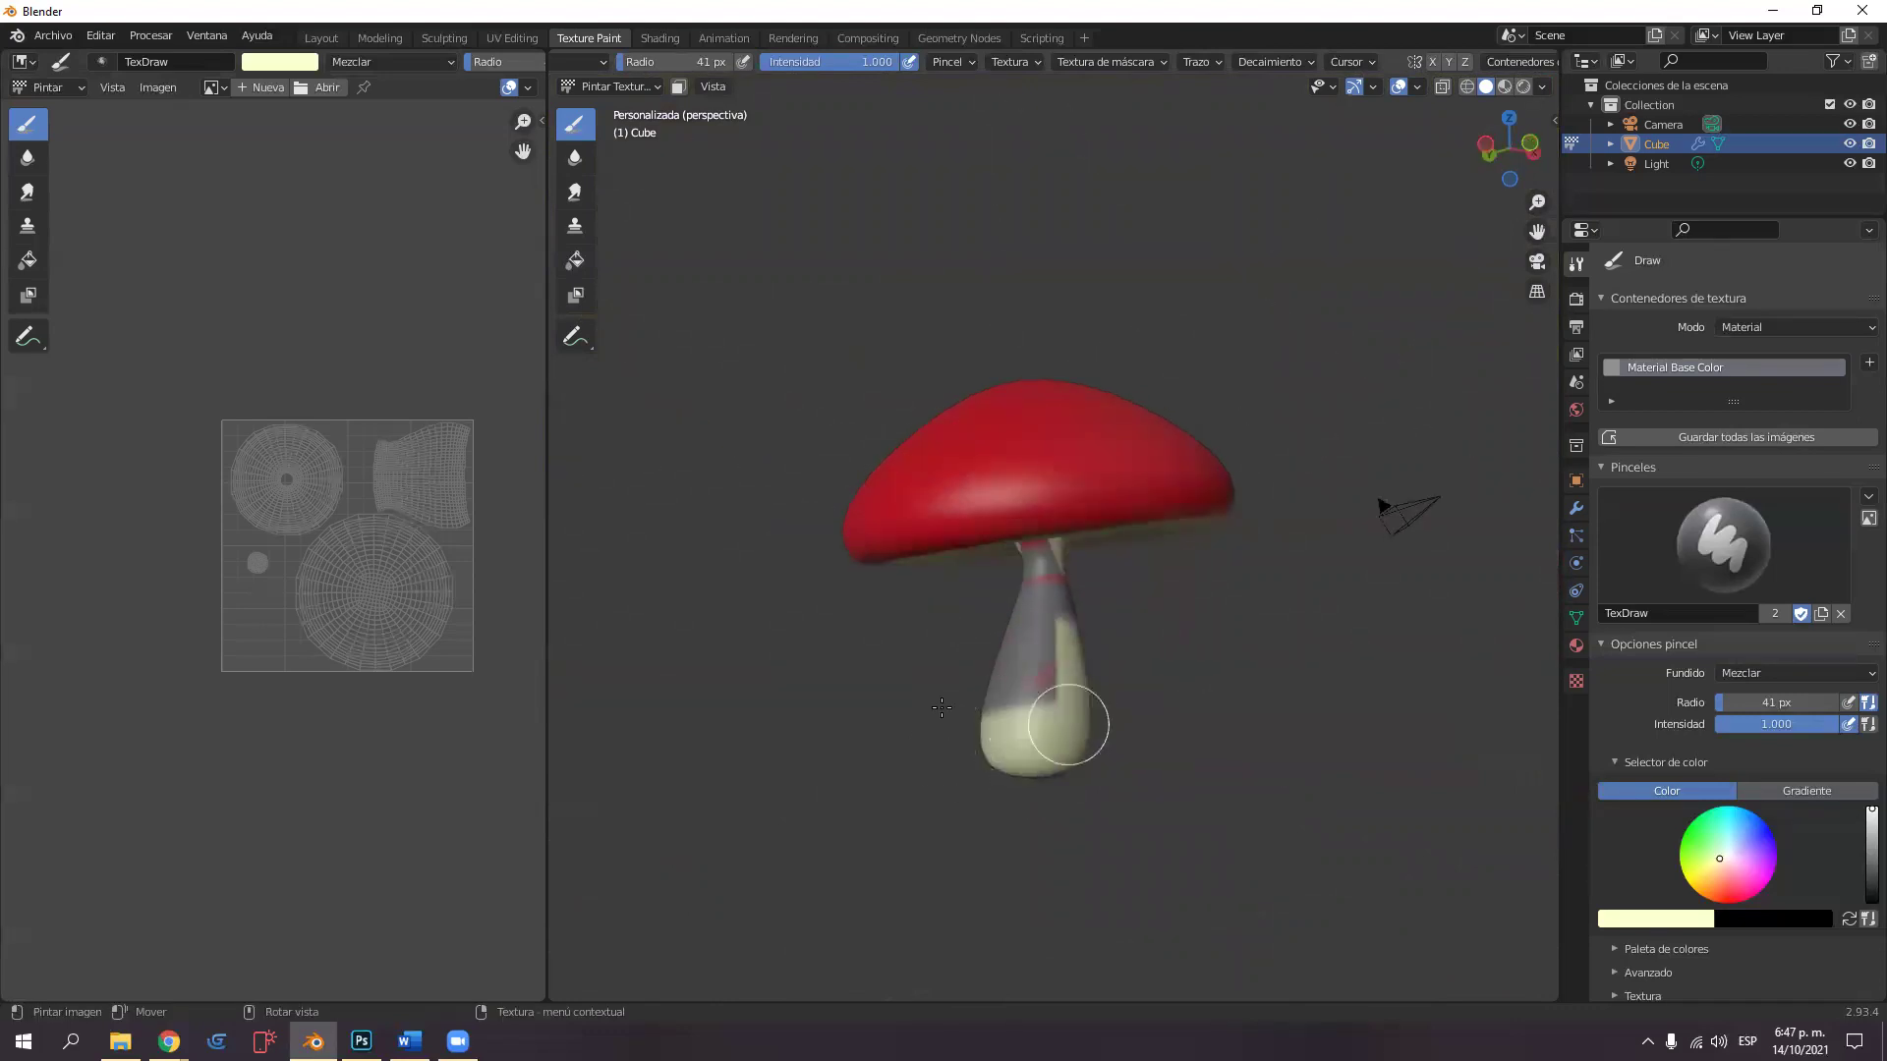
{"action": "mouse_move", "coordinate": [1016, 660]}
{"action": "left_mouse_down"}
{"action": "mouse_move", "coordinate": [1073, 646]}
{"action": "mouse_move", "coordinate": [1012, 644]}
{"action": "left_mouse_up"}
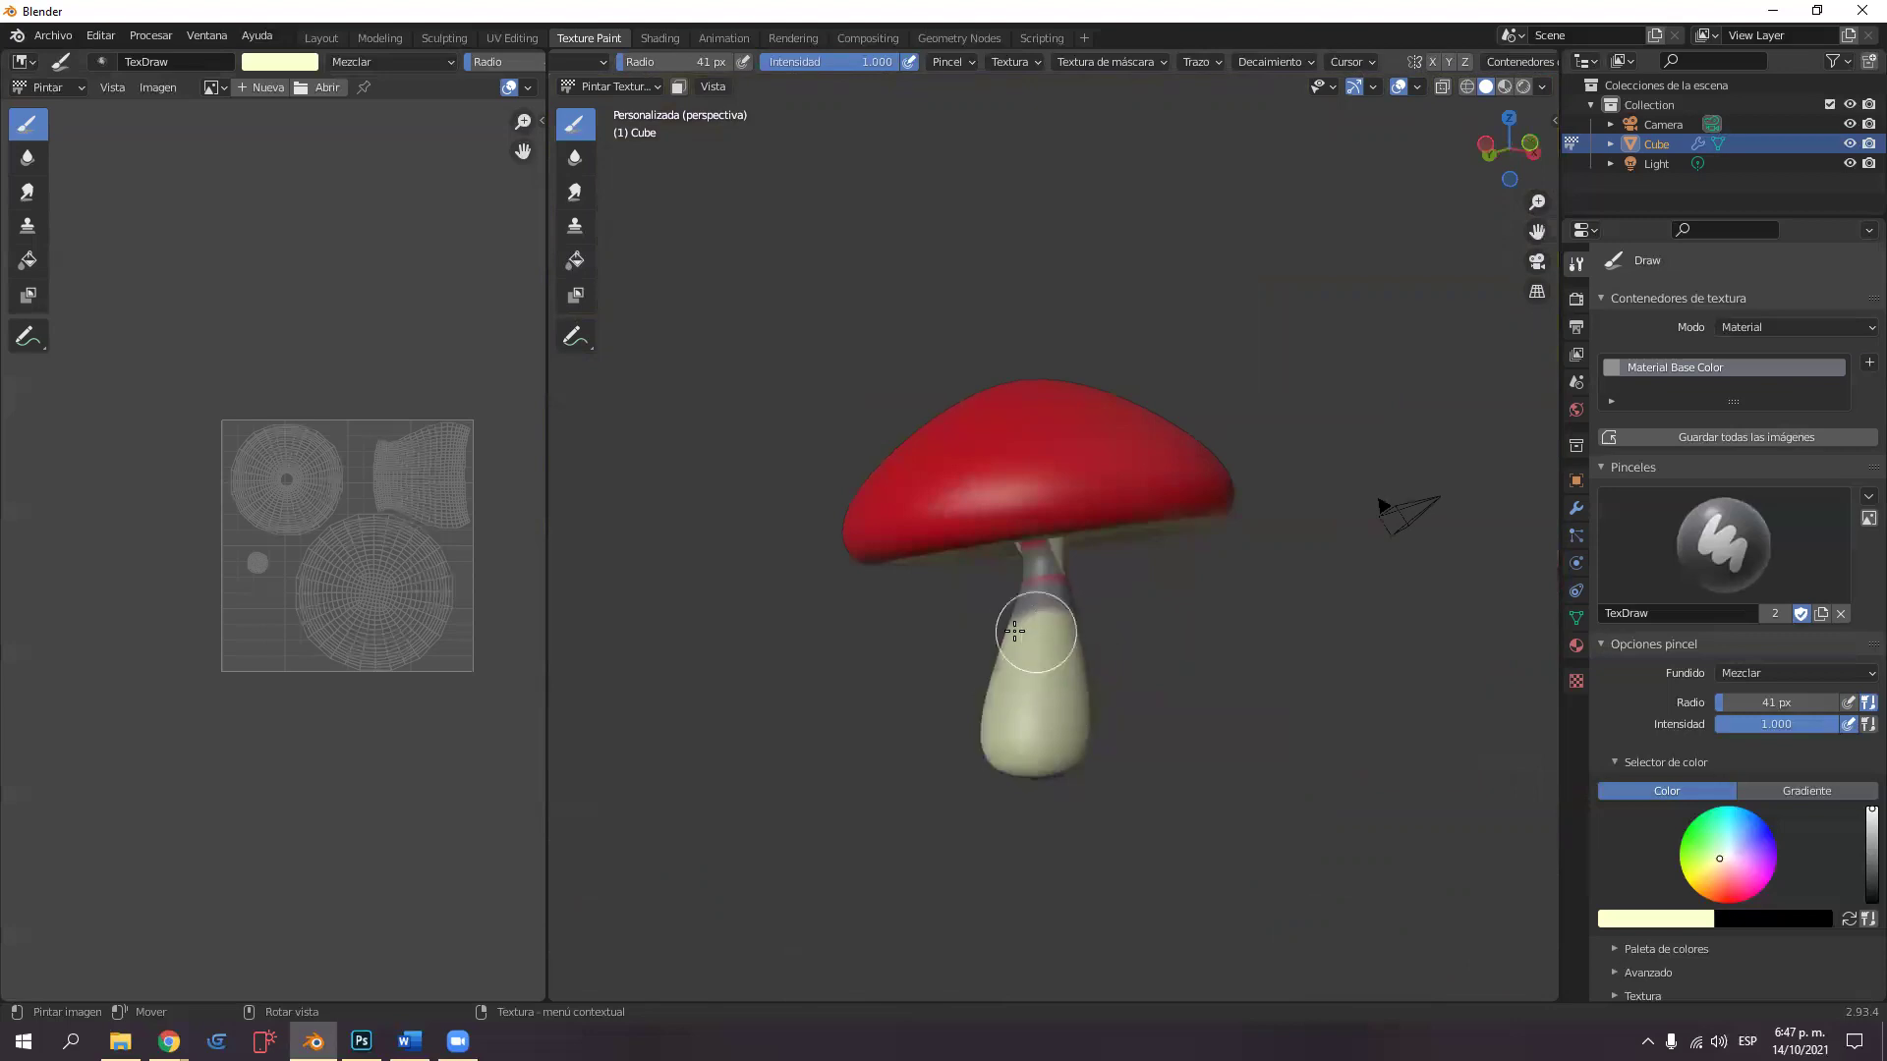
{"action": "middle_click_drag", "start_coordinate": [1025, 601], "coordinate": [1067, 771]}
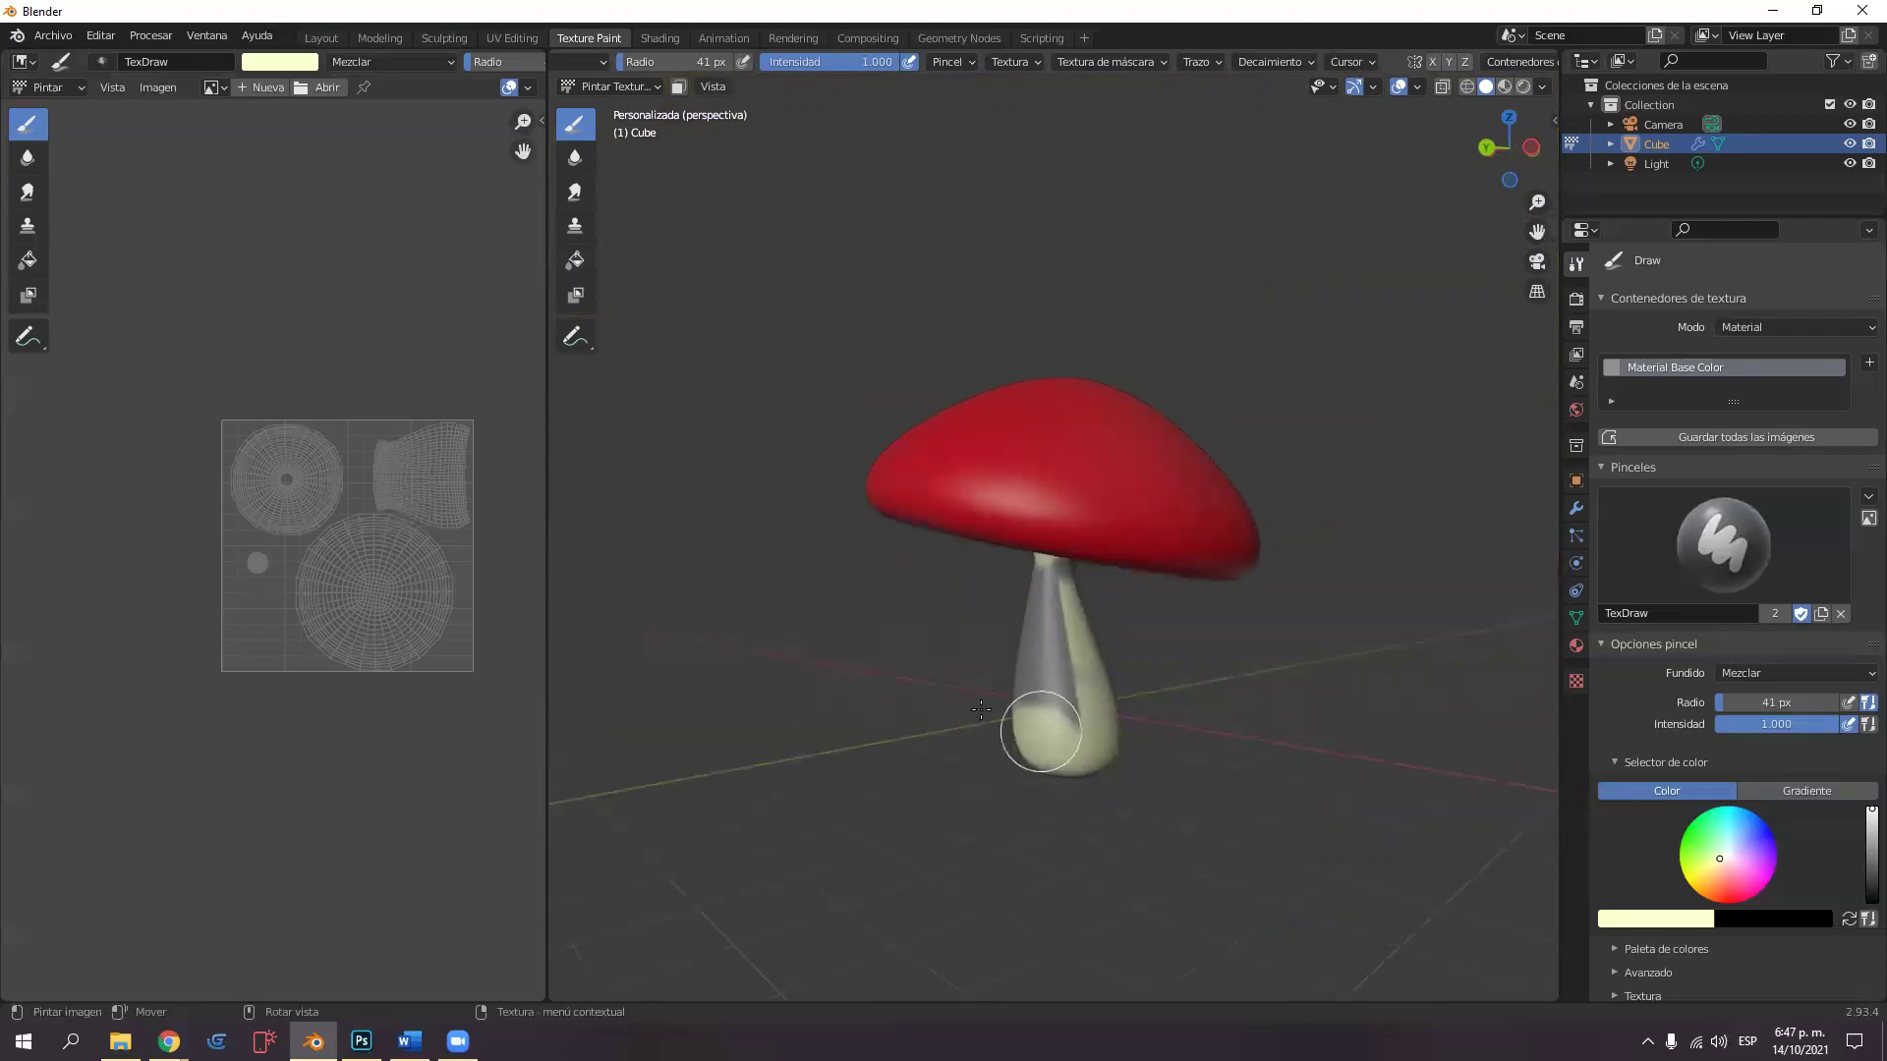
{"action": "middle_click_drag", "start_coordinate": [1076, 704], "coordinate": [982, 674]}
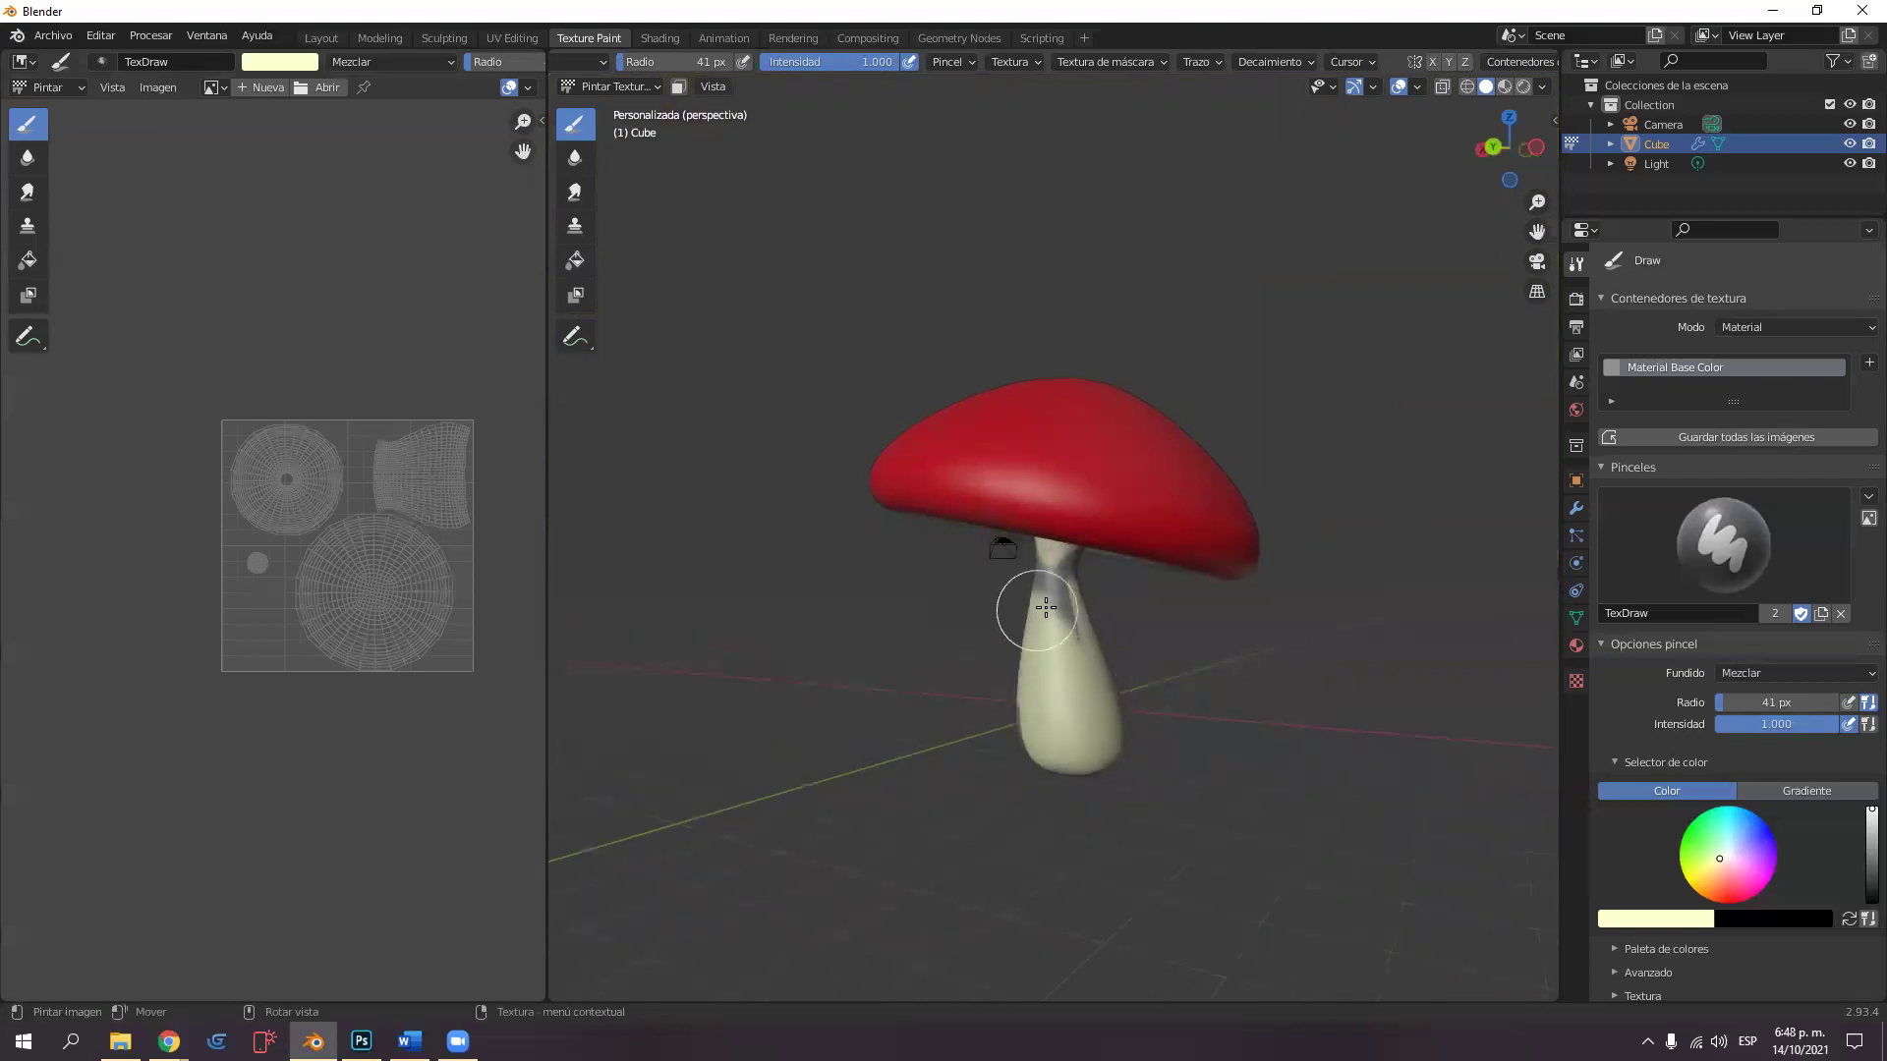
{"action": "mouse_move", "coordinate": [1071, 656]}
{"action": "middle_mouse_down"}
{"action": "mouse_move", "coordinate": [1073, 687]}
{"action": "mouse_move", "coordinate": [1063, 643]}
{"action": "middle_mouse_up"}
{"action": "scroll", "coordinate": [1061, 643], "scroll_direction": "up", "scroll_amount": 3}
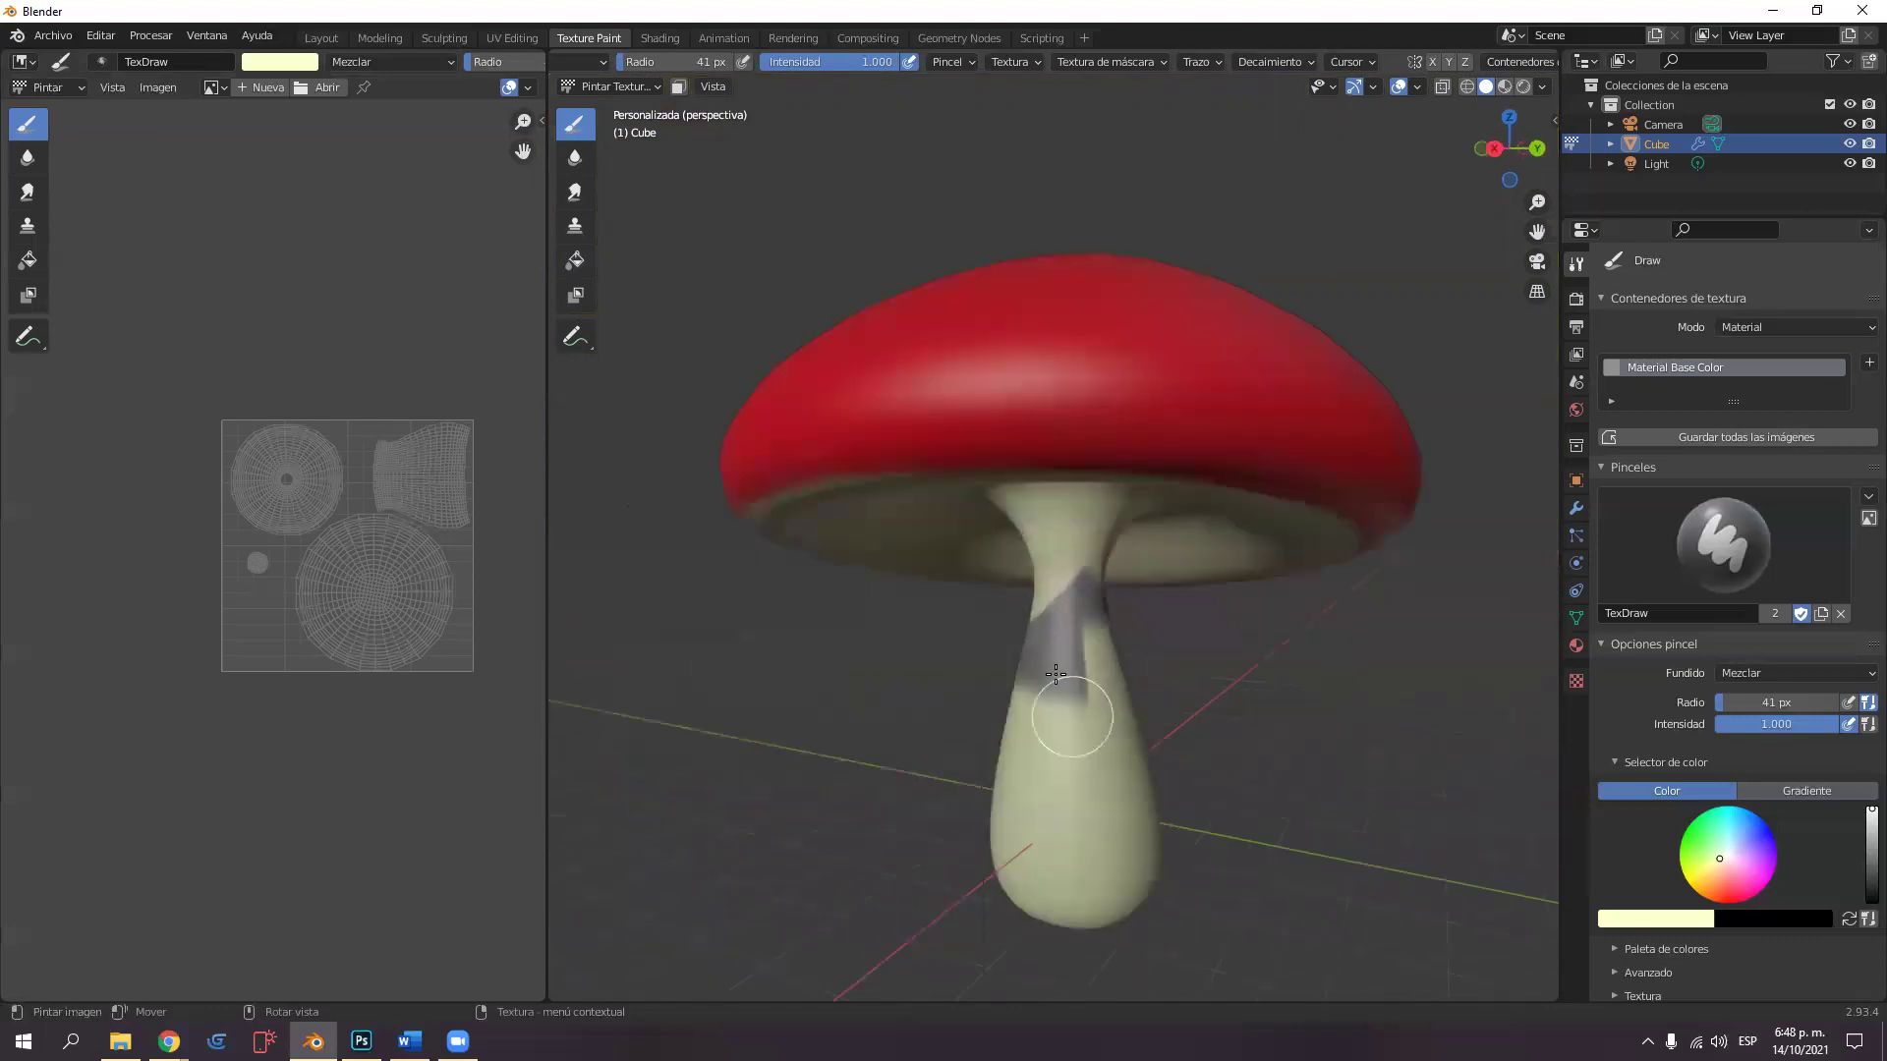
{"action": "left_click_drag", "start_coordinate": [1085, 602], "coordinate": [1067, 586]}
{"action": "middle_click_drag", "start_coordinate": [1080, 724], "coordinate": [1074, 716]}
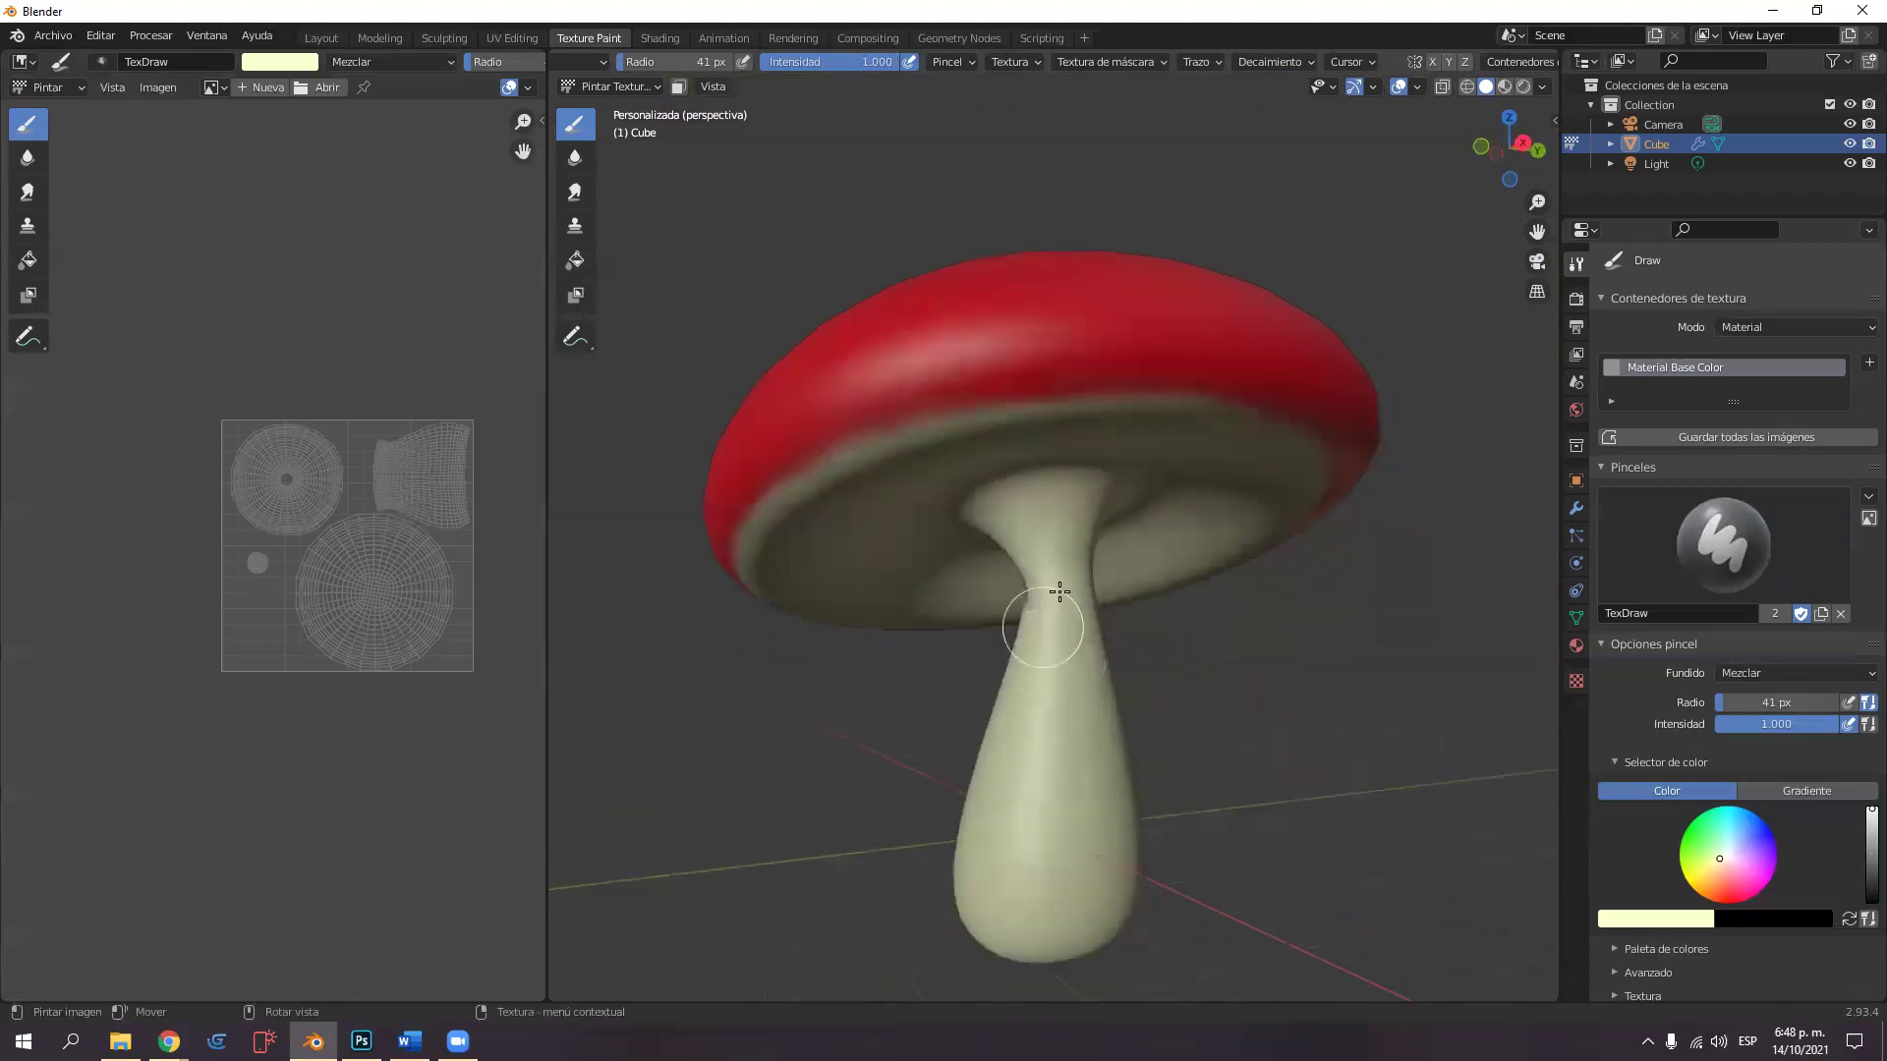
Paint over the leftover red spot at the top of the stem with cream.
{"action": "middle_click_drag", "start_coordinate": [1040, 579], "coordinate": [1045, 645]}
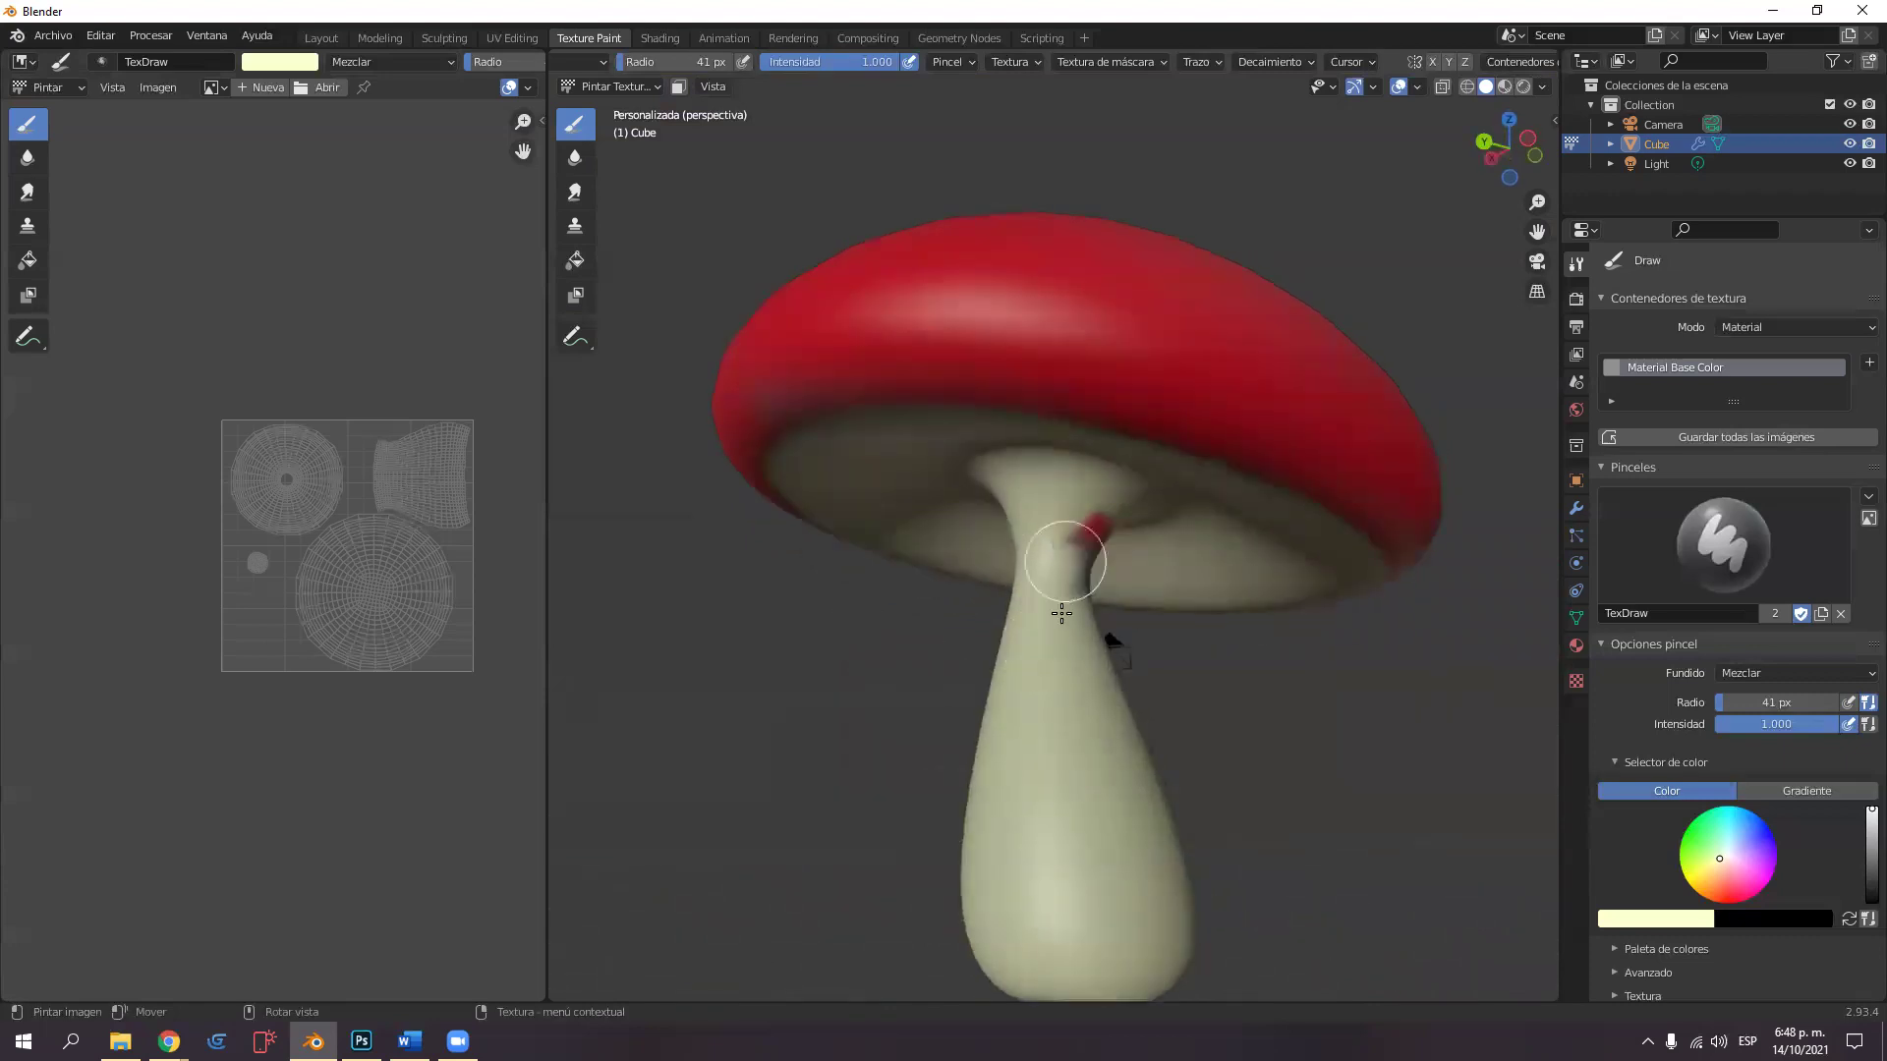
{"action": "middle_click_drag", "start_coordinate": [1053, 551], "coordinate": [969, 640]}
{"action": "left_click_drag", "start_coordinate": [1018, 531], "coordinate": [1023, 514]}
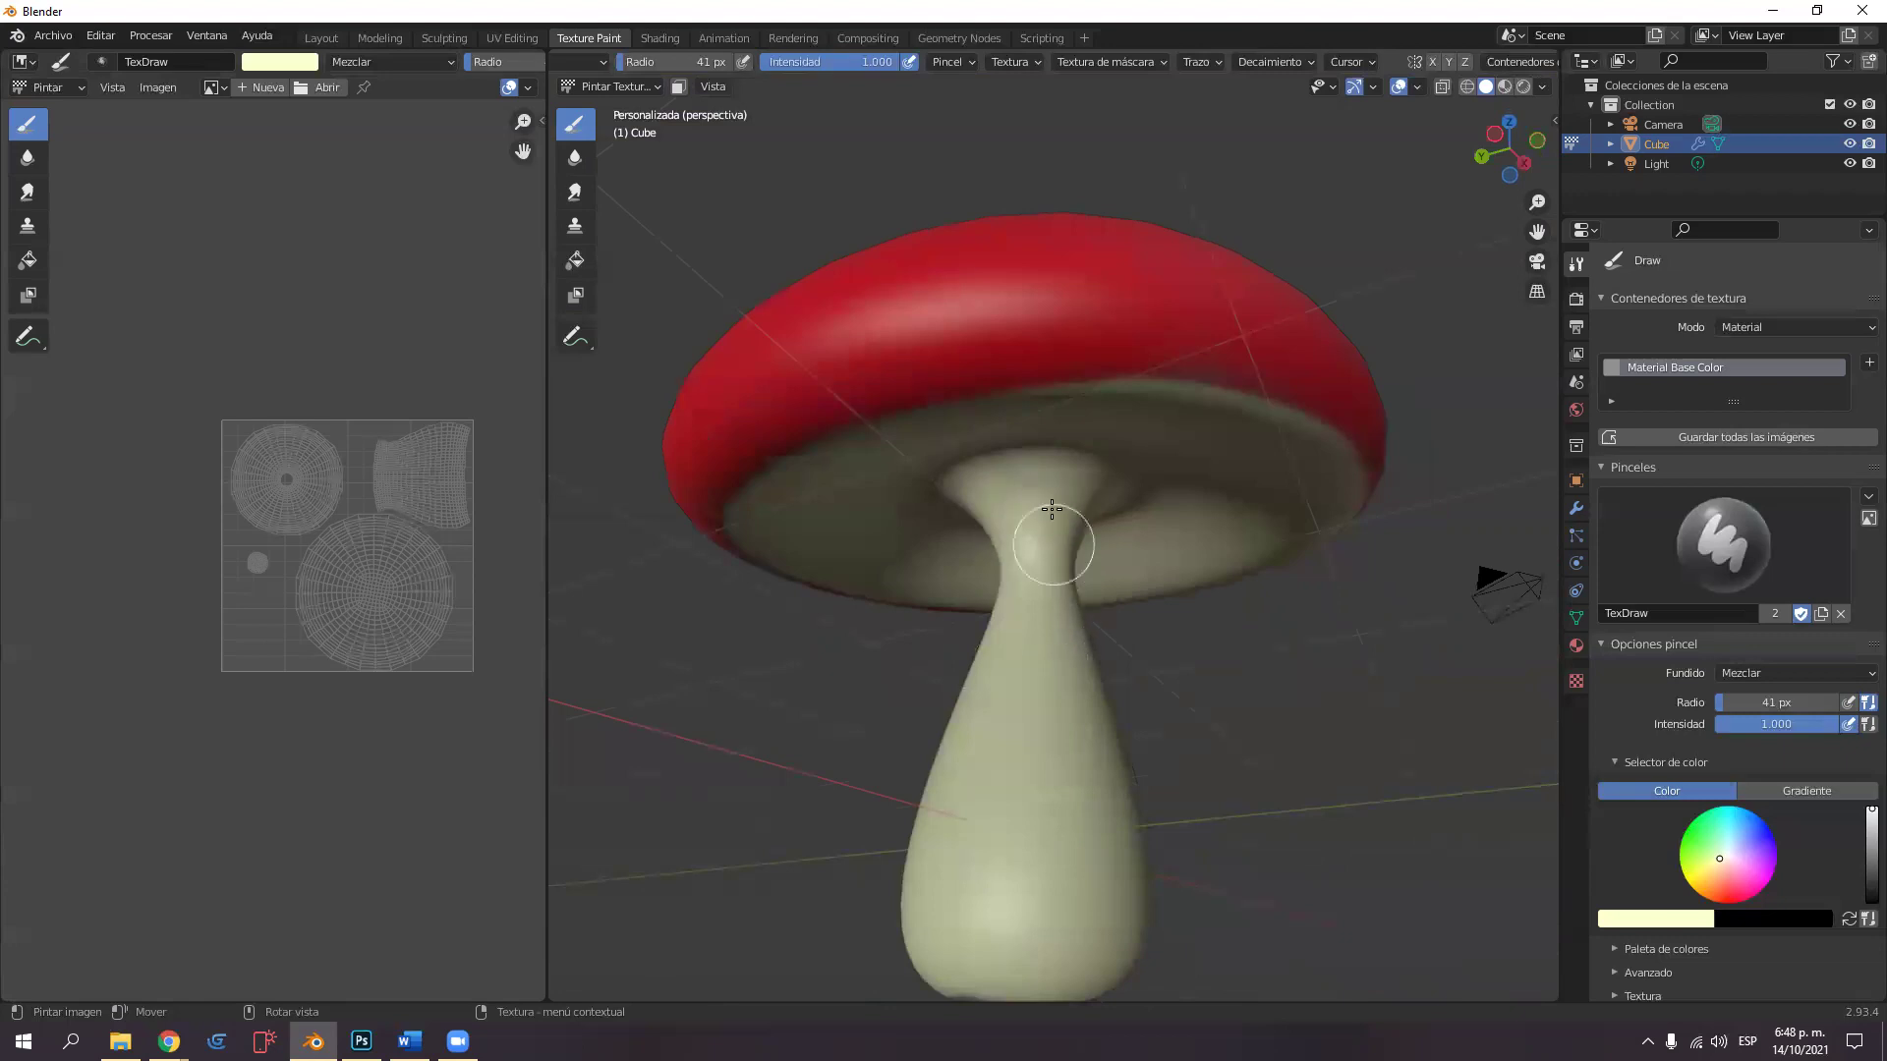
Cover the grey patch on the bottom of the stem with cream.
{"action": "middle_click_drag", "start_coordinate": [1040, 510], "coordinate": [1036, 608]}
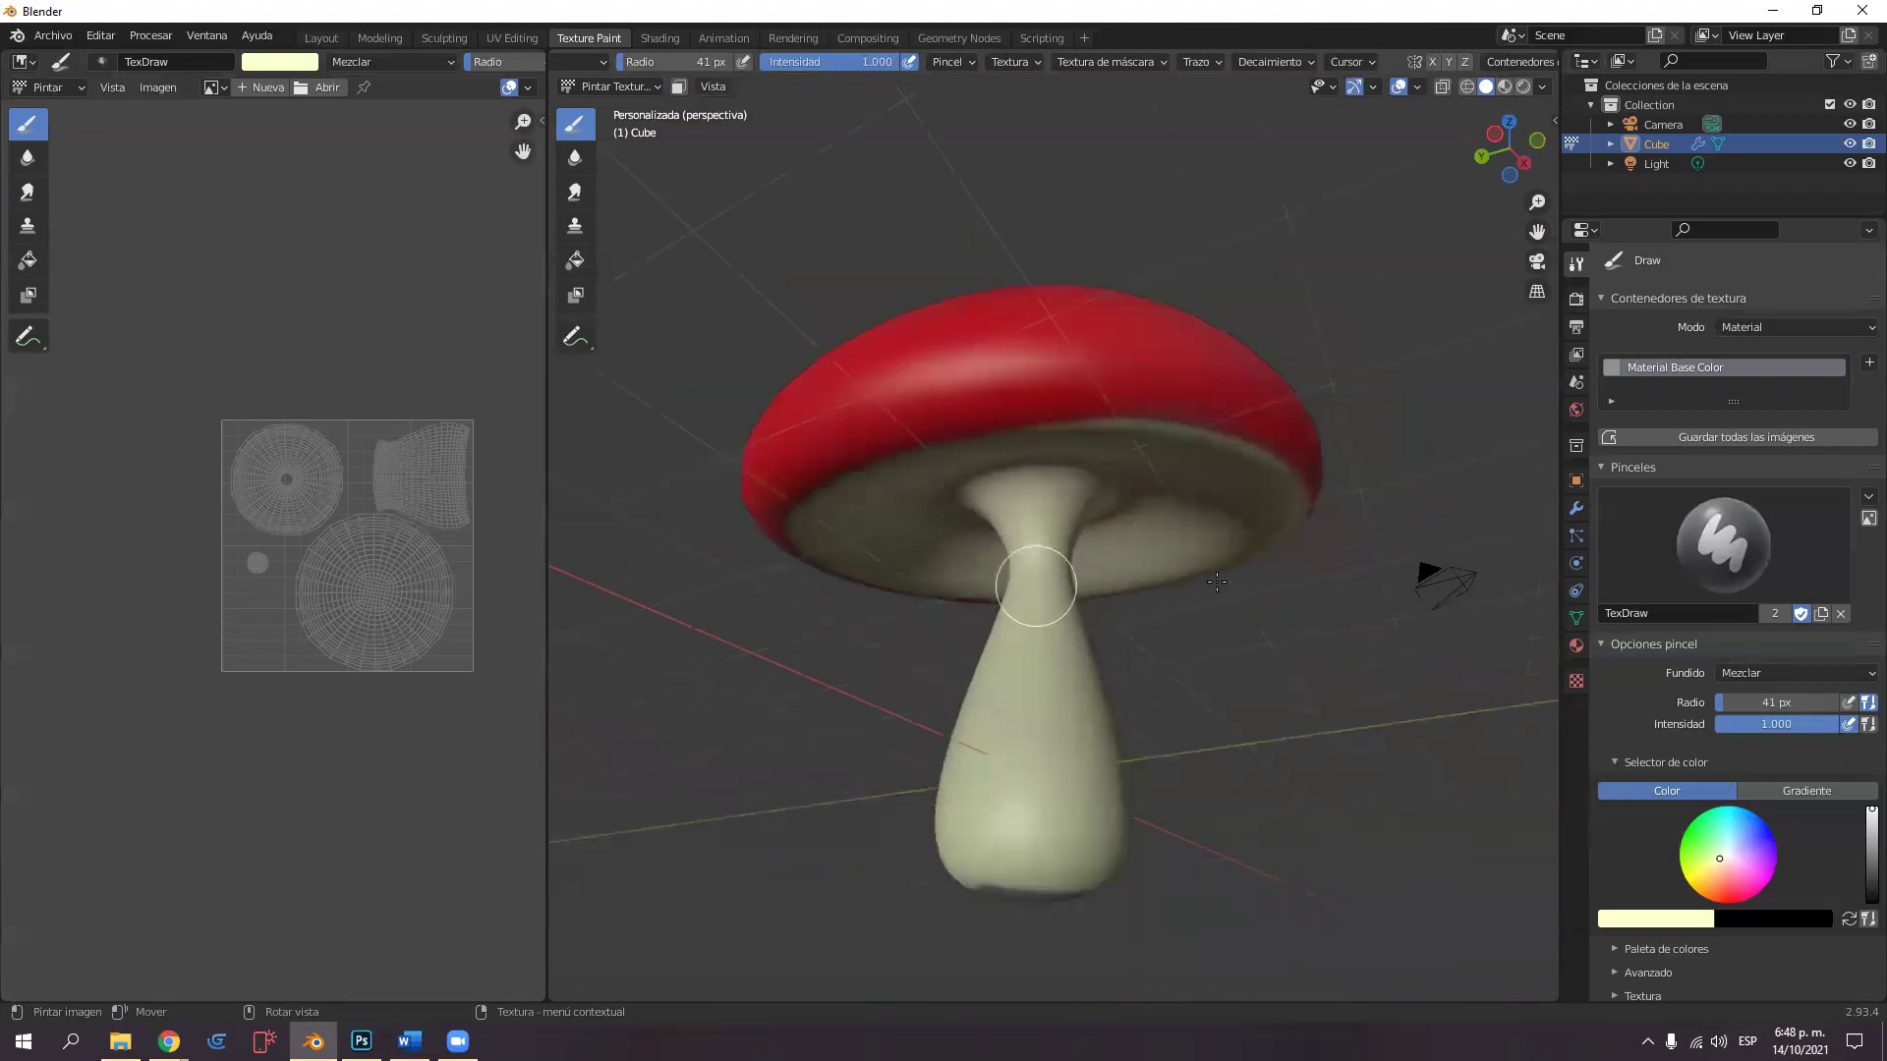
{"action": "middle_click_drag", "start_coordinate": [1224, 571], "coordinate": [1081, 755]}
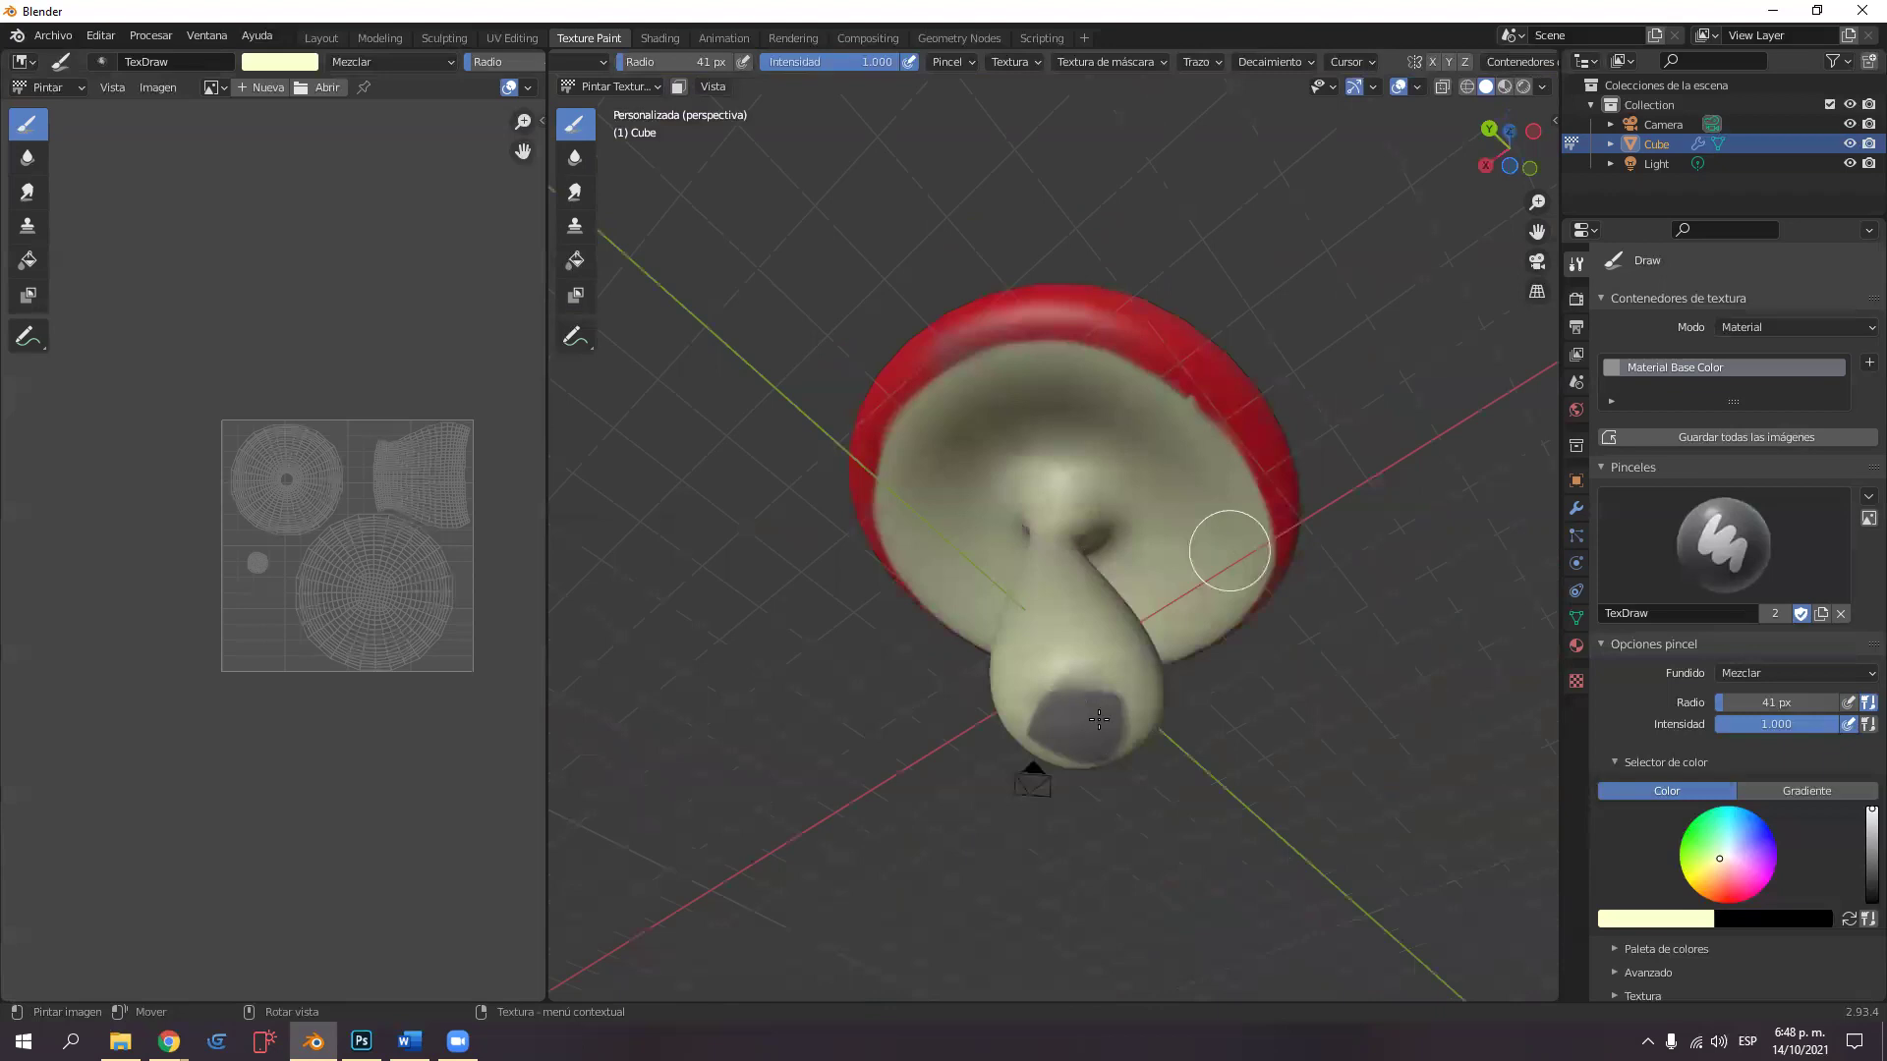
{"action": "mouse_move", "coordinate": [1091, 695]}
{"action": "left_mouse_down"}
{"action": "mouse_move", "coordinate": [1087, 763]}
{"action": "mouse_move", "coordinate": [1081, 654]}
{"action": "mouse_move", "coordinate": [1130, 711]}
{"action": "mouse_move", "coordinate": [1109, 753]}
{"action": "mouse_move", "coordinate": [1069, 708]}
{"action": "mouse_move", "coordinate": [1073, 635]}
{"action": "left_mouse_up"}
{"action": "middle_click_drag", "start_coordinate": [1074, 635], "coordinate": [1136, 576]}
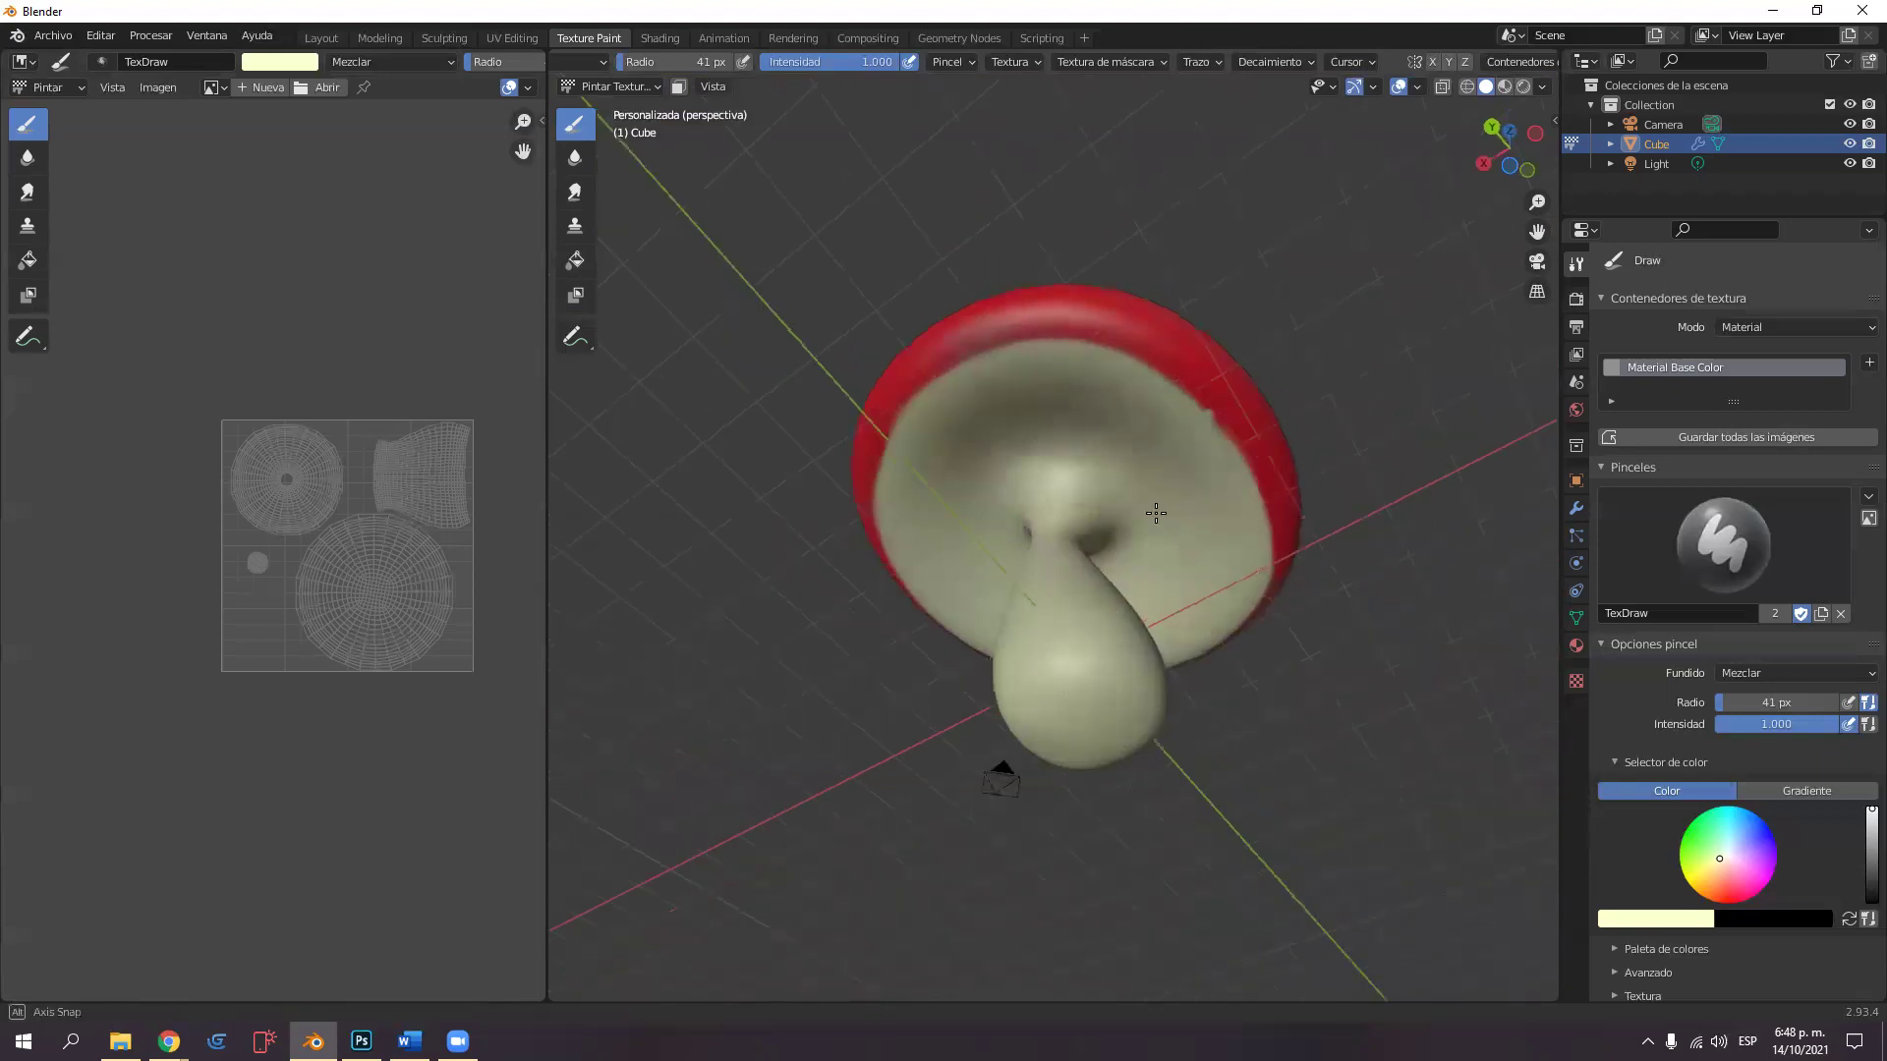
{"action": "middle_click_drag", "start_coordinate": [1142, 444], "coordinate": [1002, 529]}
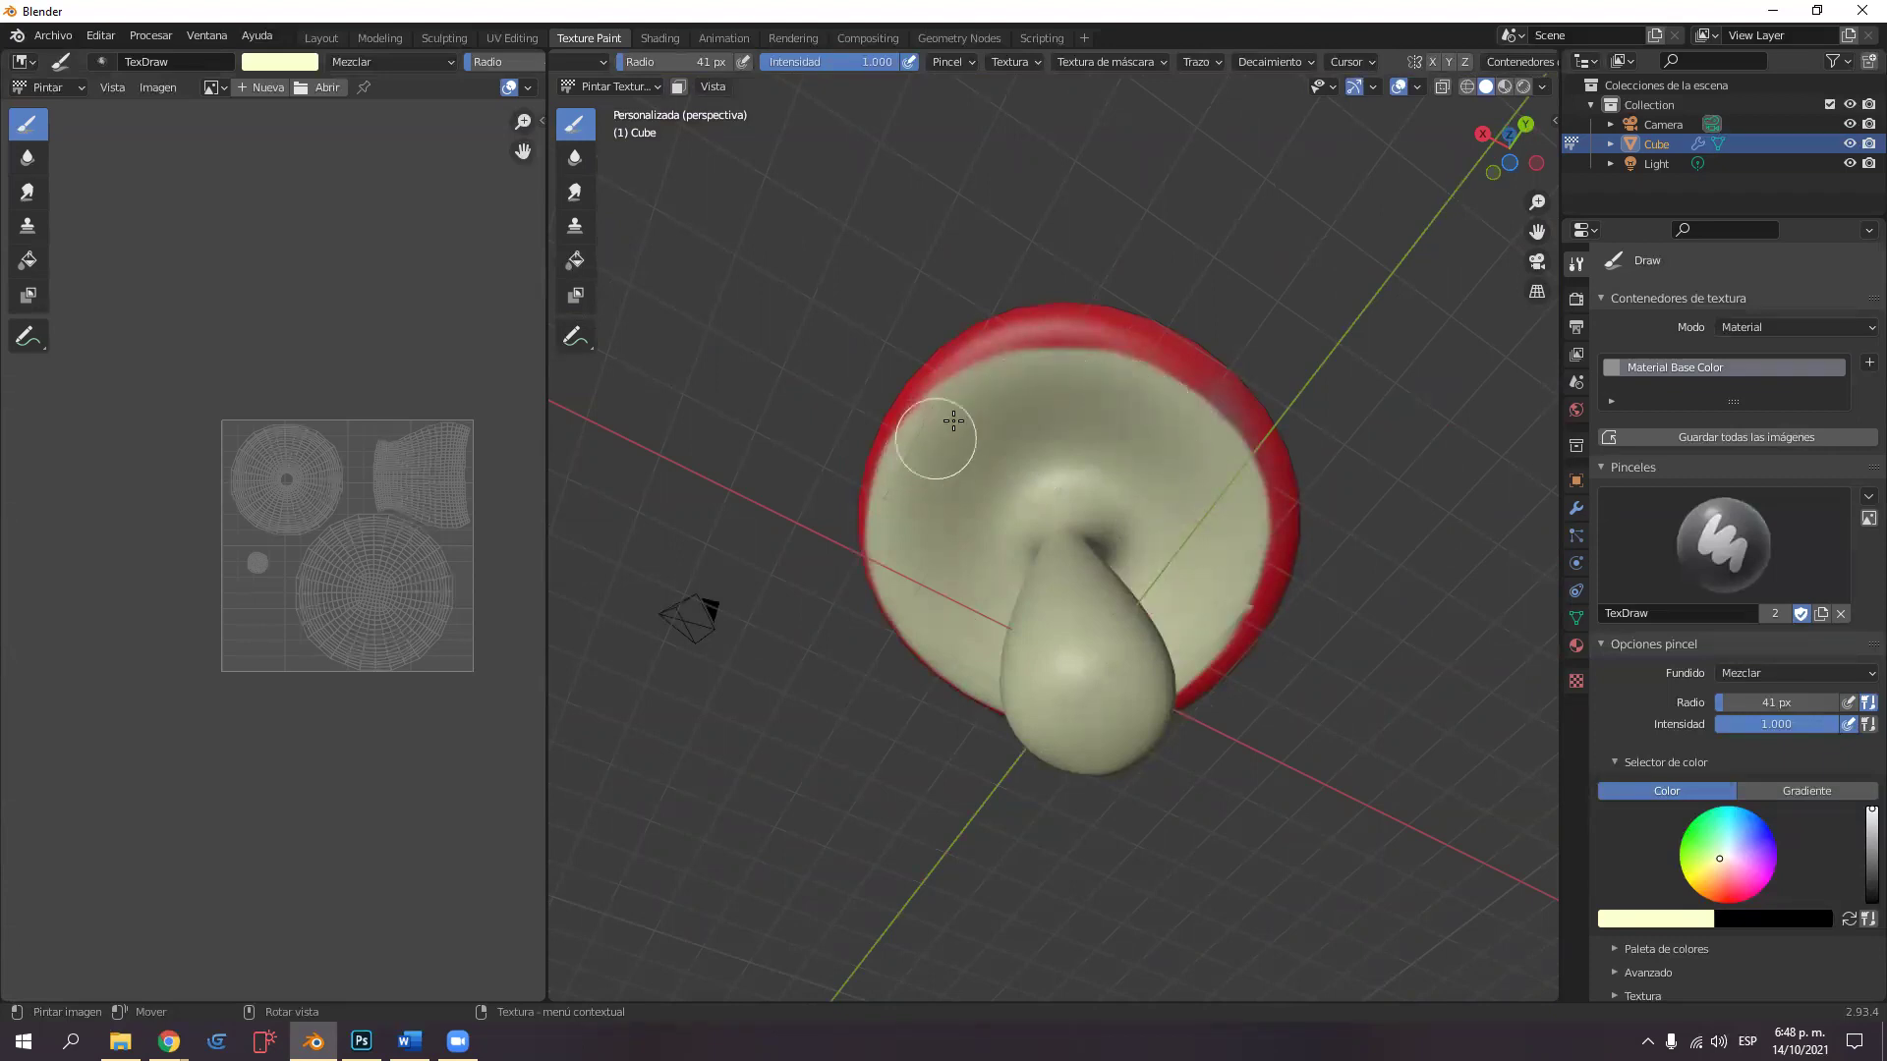
{"action": "middle_click_drag", "start_coordinate": [1022, 452], "coordinate": [1175, 598]}
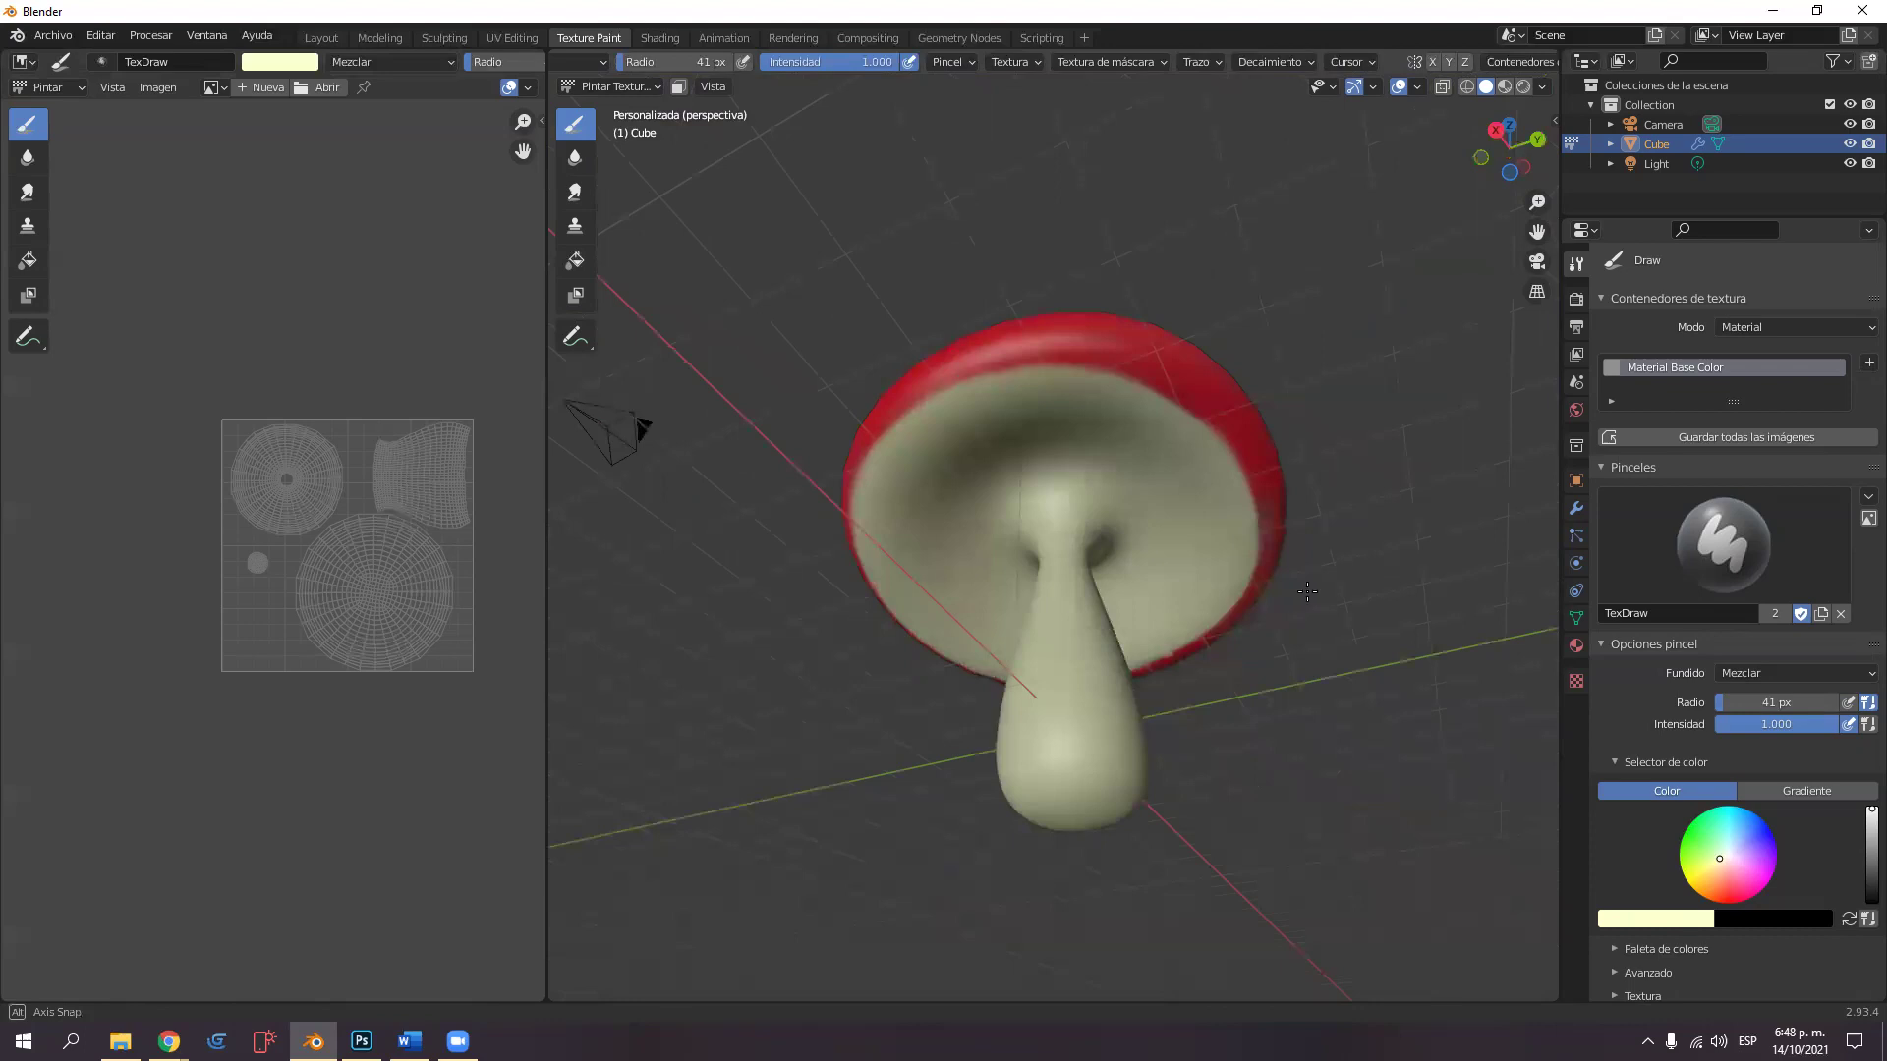
{"action": "middle_click_drag", "start_coordinate": [1307, 590], "coordinate": [1307, 592]}
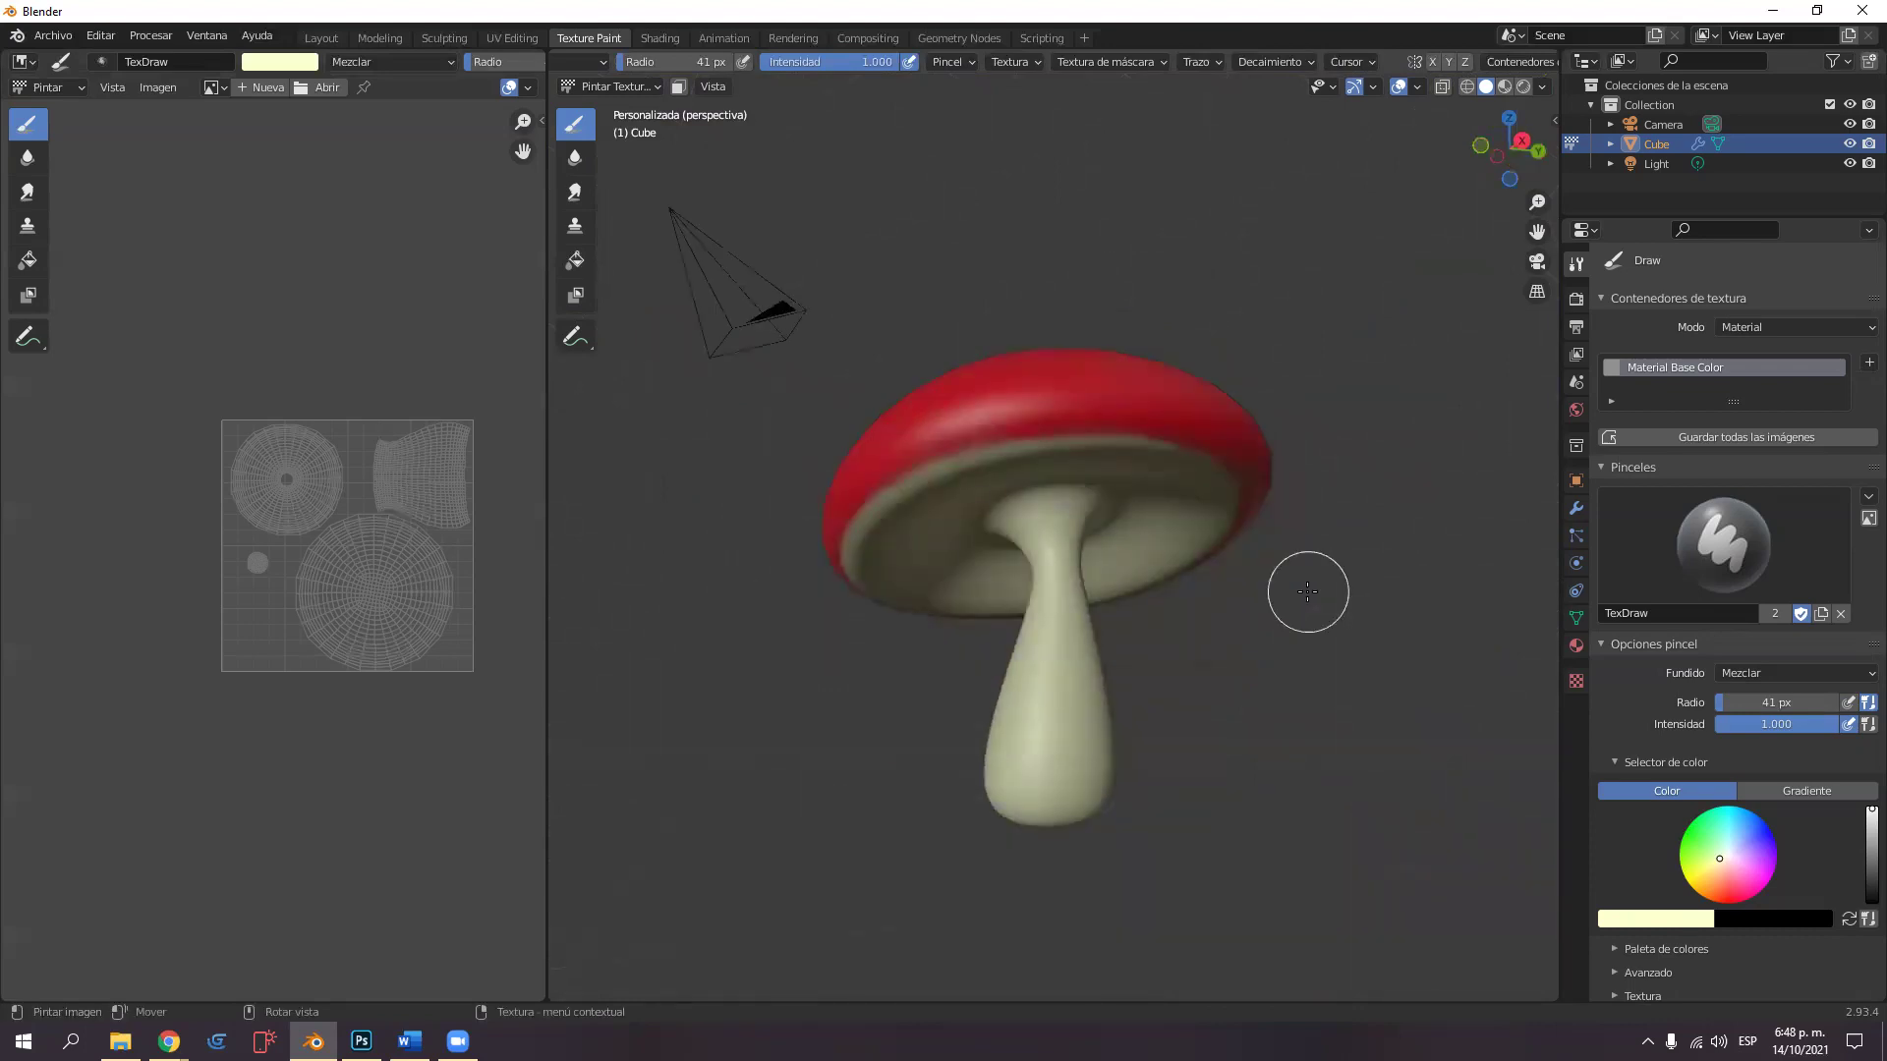
{"action": "left_click", "coordinate": [910, 60]}
{"action": "mouse_move", "coordinate": [1046, 763]}
{"action": "middle_mouse_down"}
{"action": "mouse_move", "coordinate": [1141, 746]}
{"action": "mouse_move", "coordinate": [1011, 754]}
{"action": "mouse_move", "coordinate": [961, 609]}
{"action": "middle_mouse_up"}
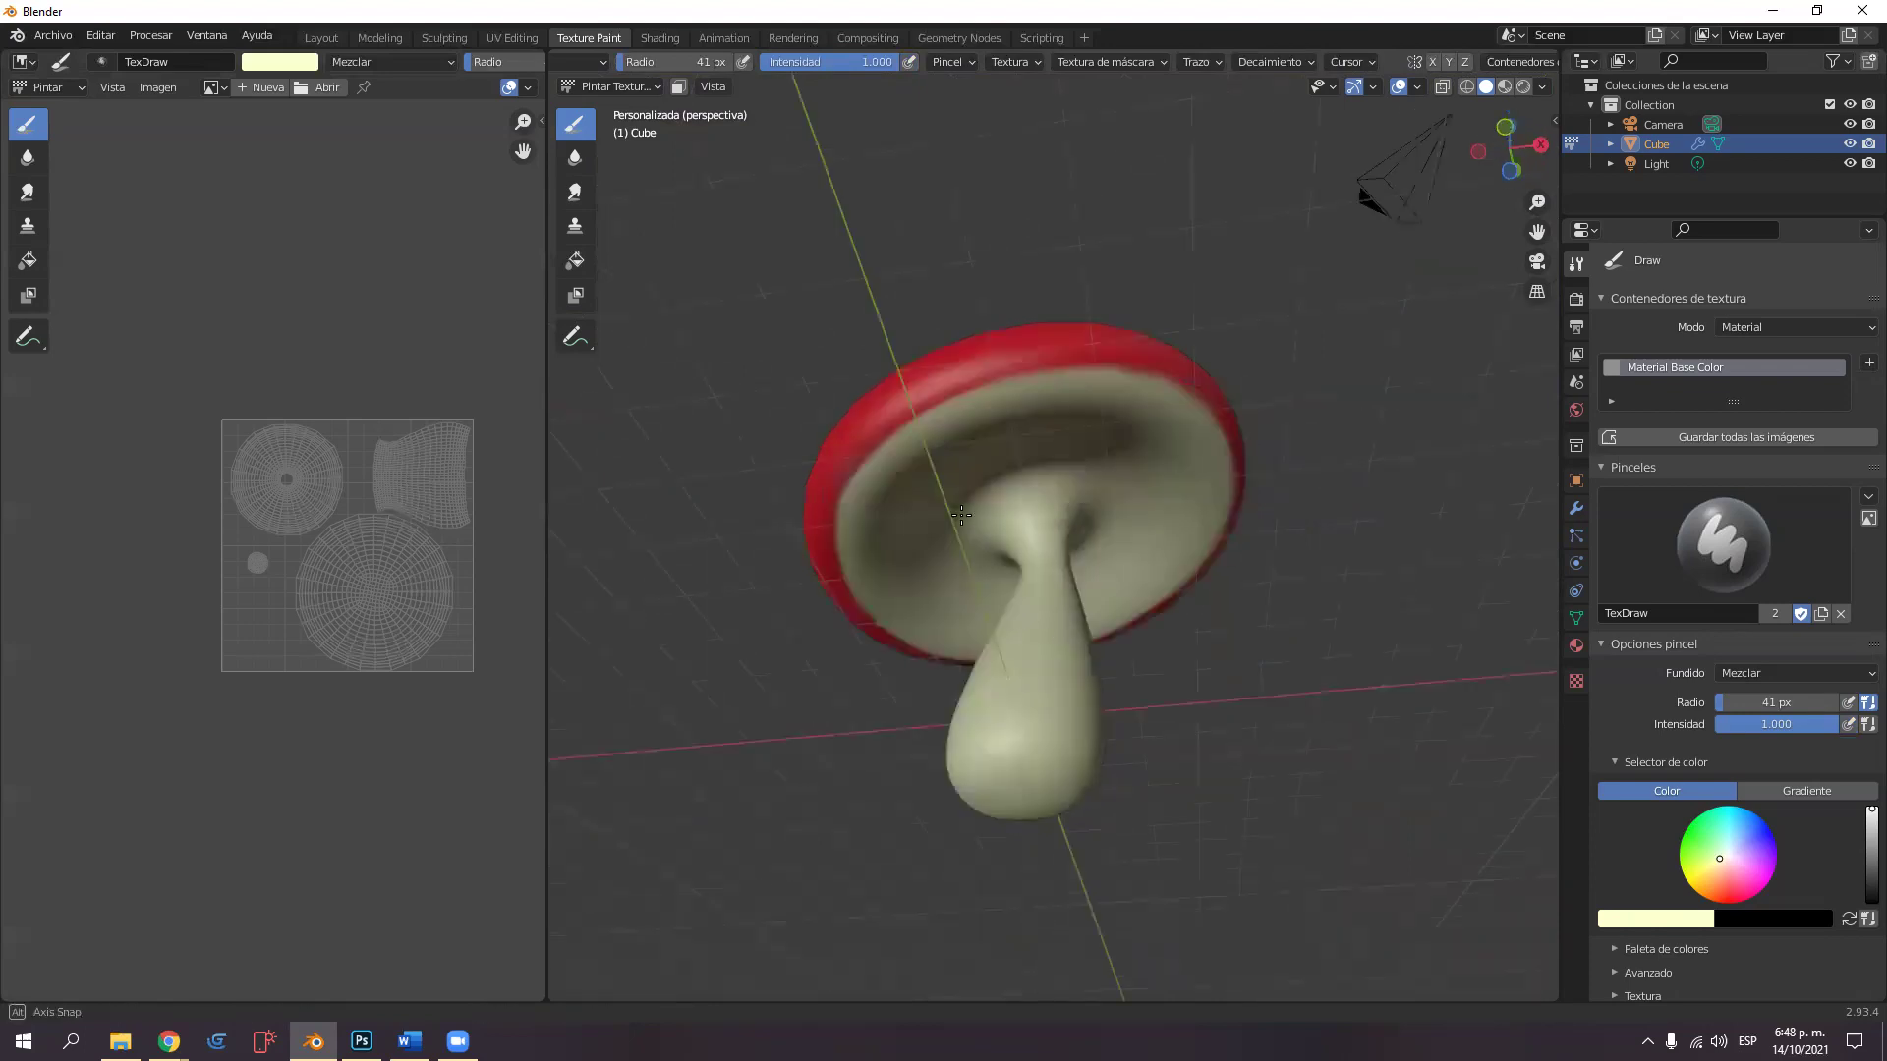
{"action": "middle_click_drag", "start_coordinate": [961, 514], "coordinate": [944, 514]}
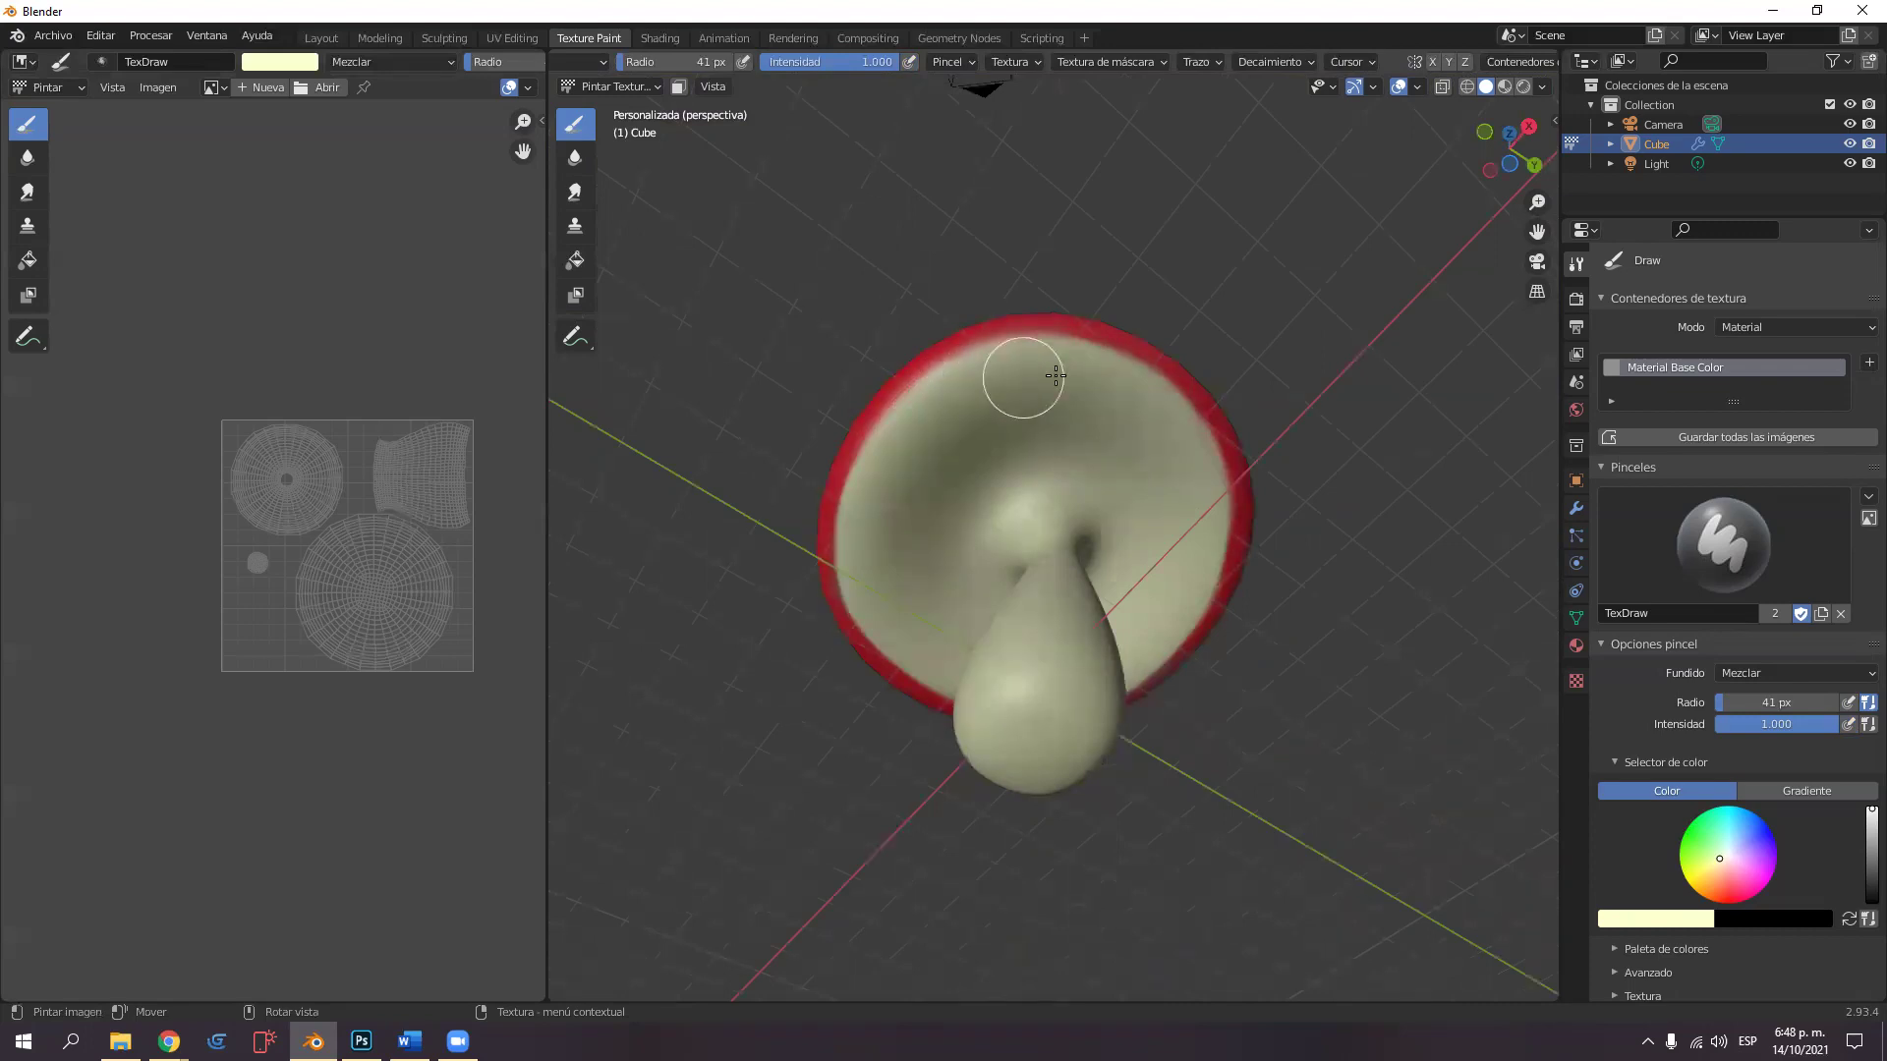
{"action": "left_click", "coordinate": [910, 61]}
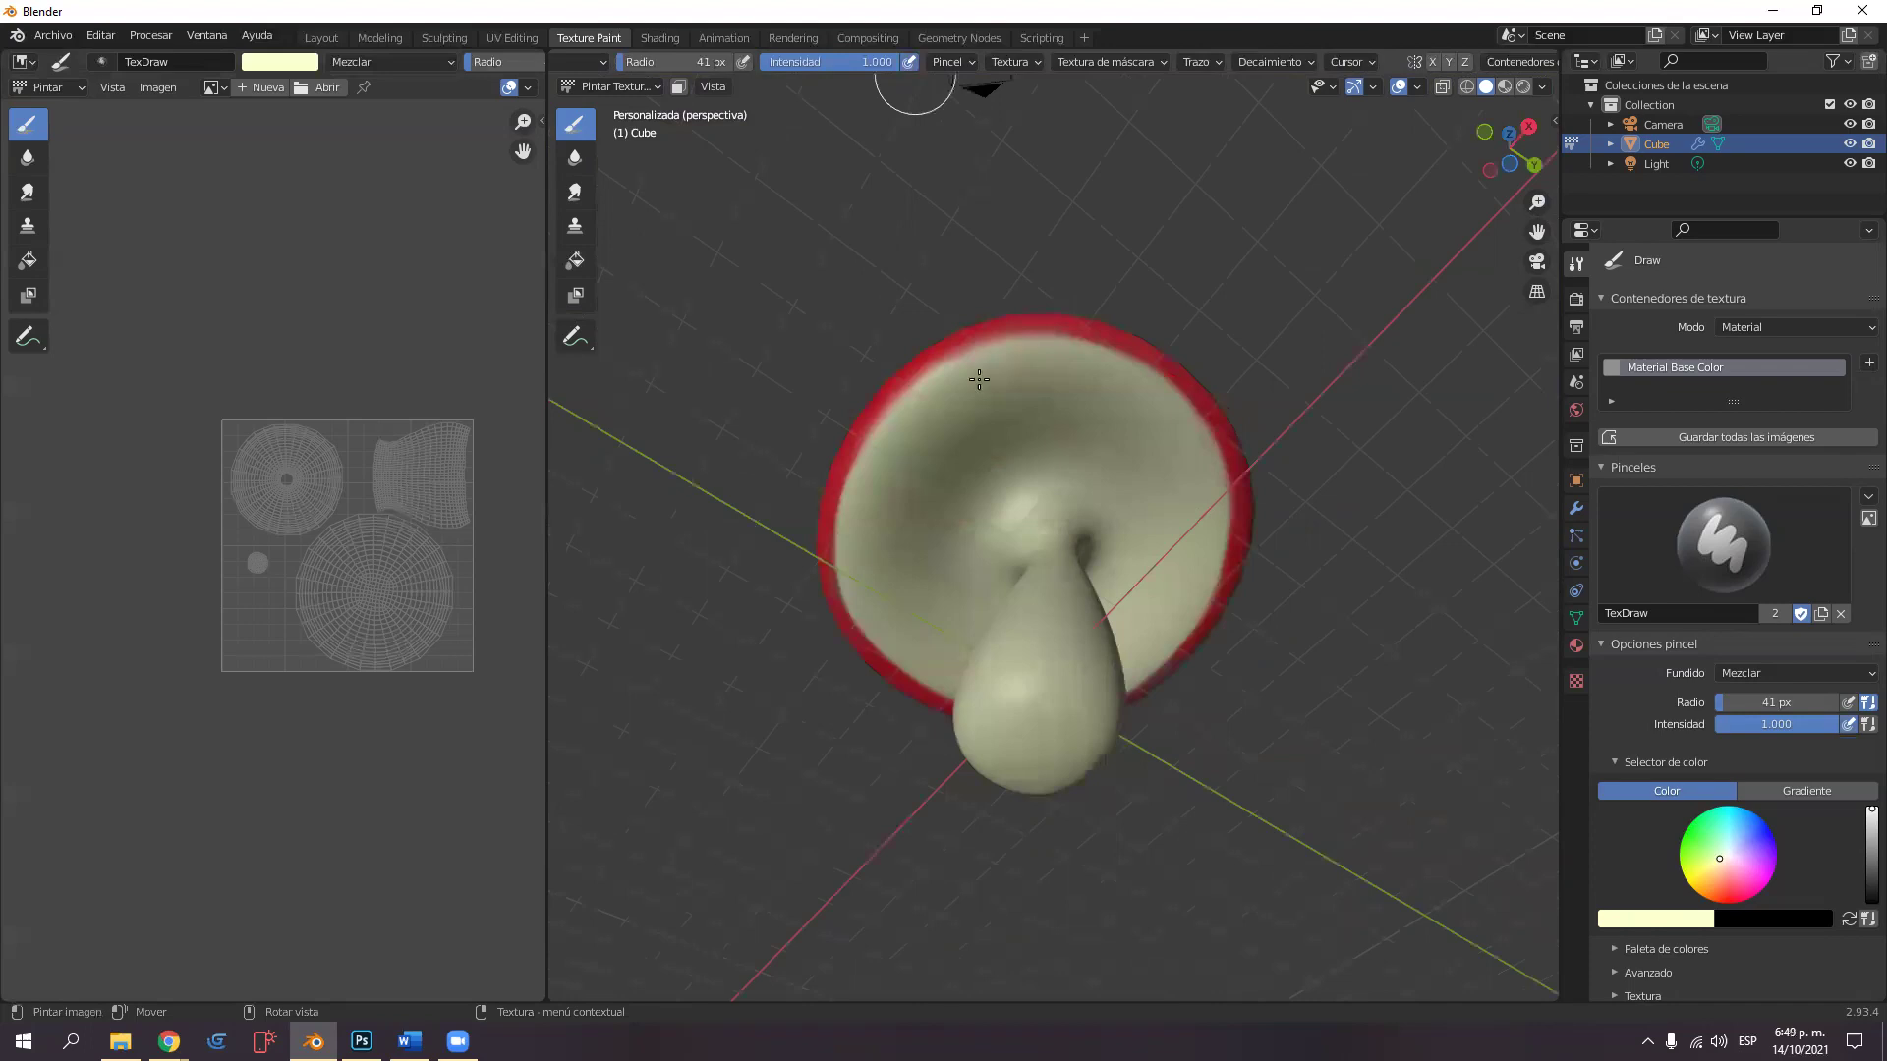
Change the Draw brush's paint colour to a light peach.
{"action": "middle_click_drag", "start_coordinate": [635, 436], "coordinate": [671, 372]}
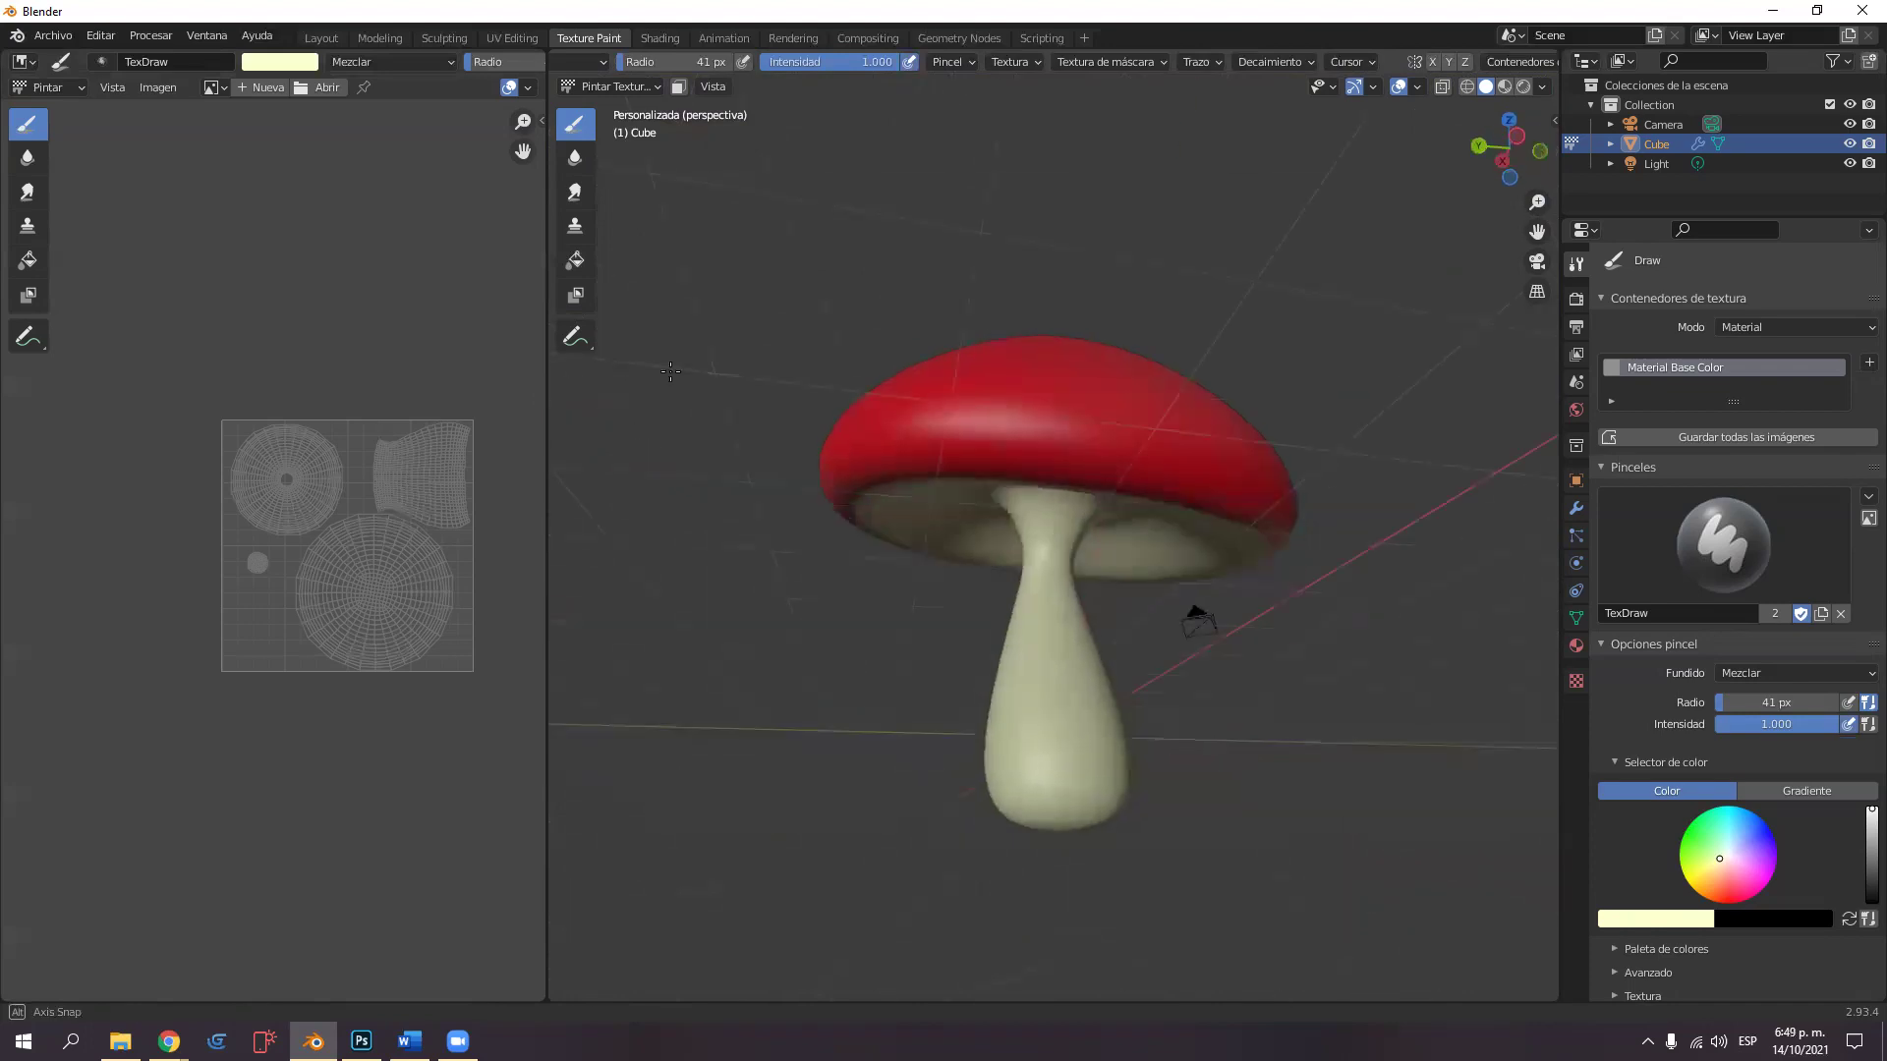
{"action": "middle_click_drag", "start_coordinate": [922, 416], "coordinate": [1142, 313]}
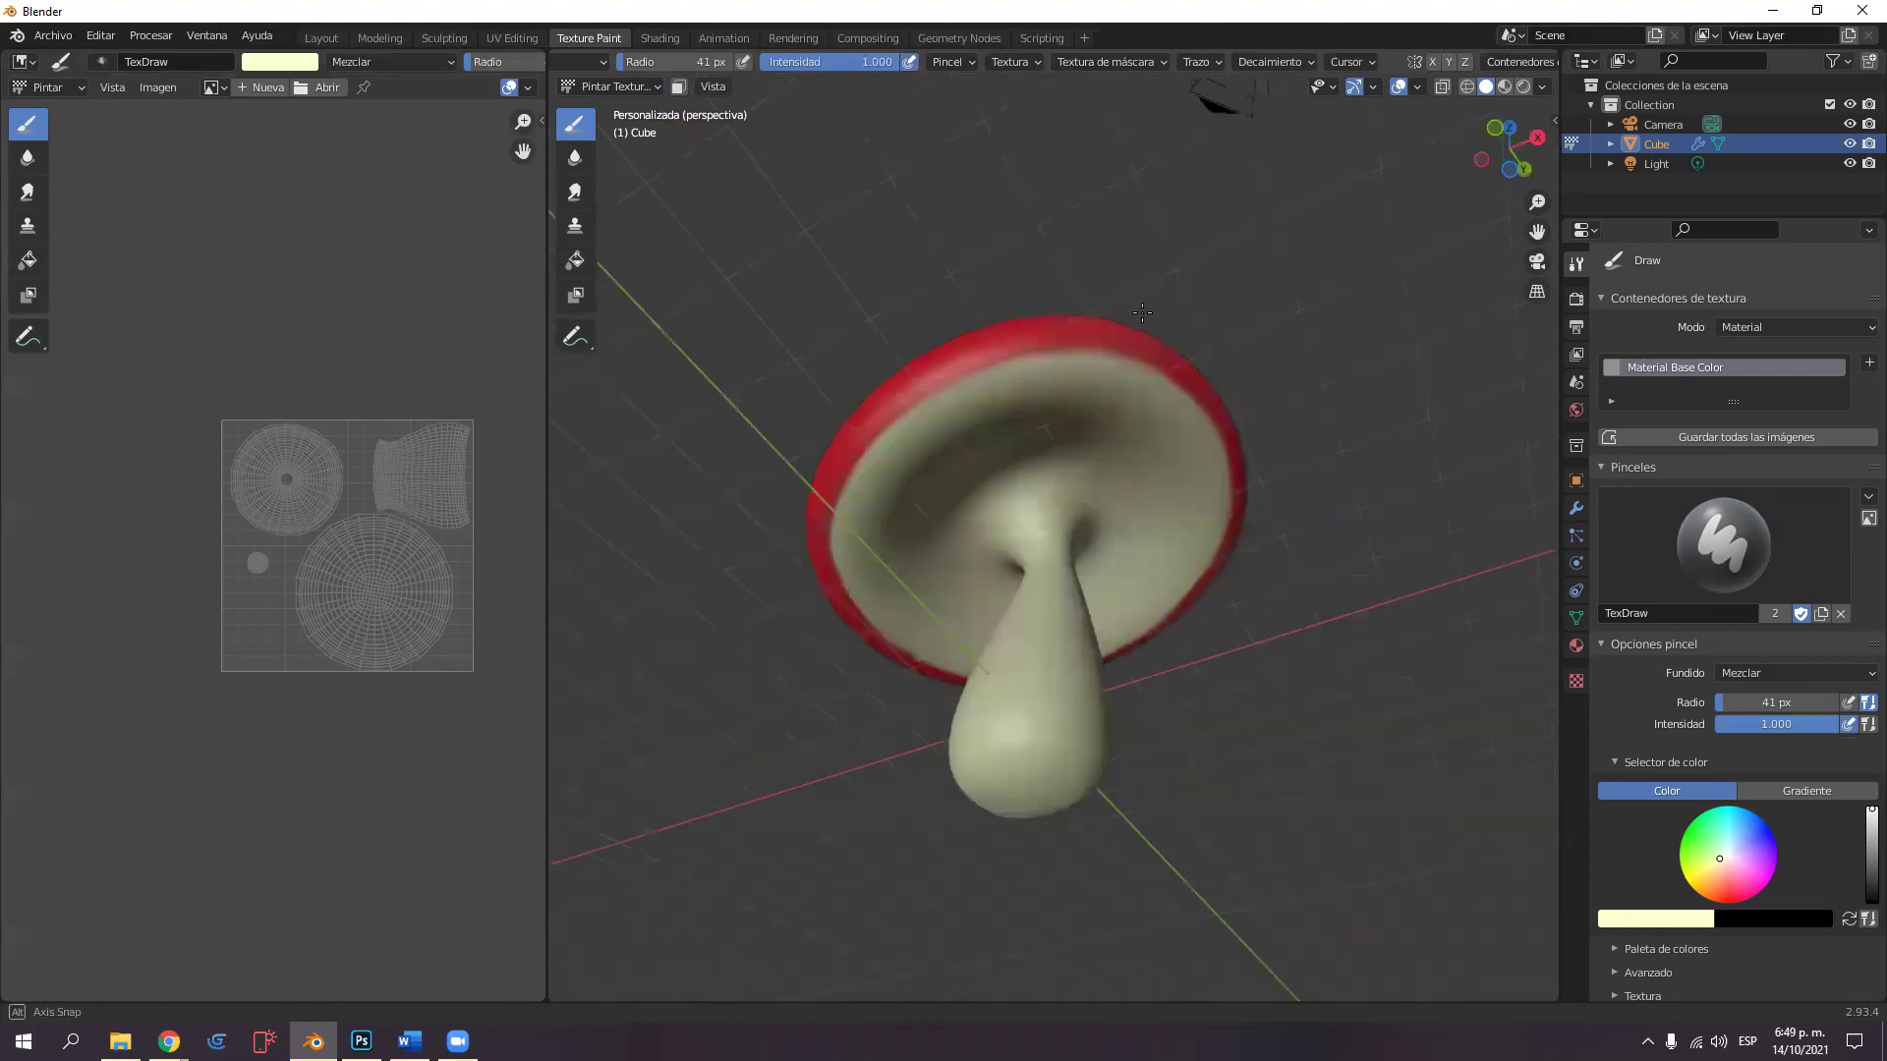
{"action": "middle_click_drag", "start_coordinate": [1169, 382], "coordinate": [1137, 400]}
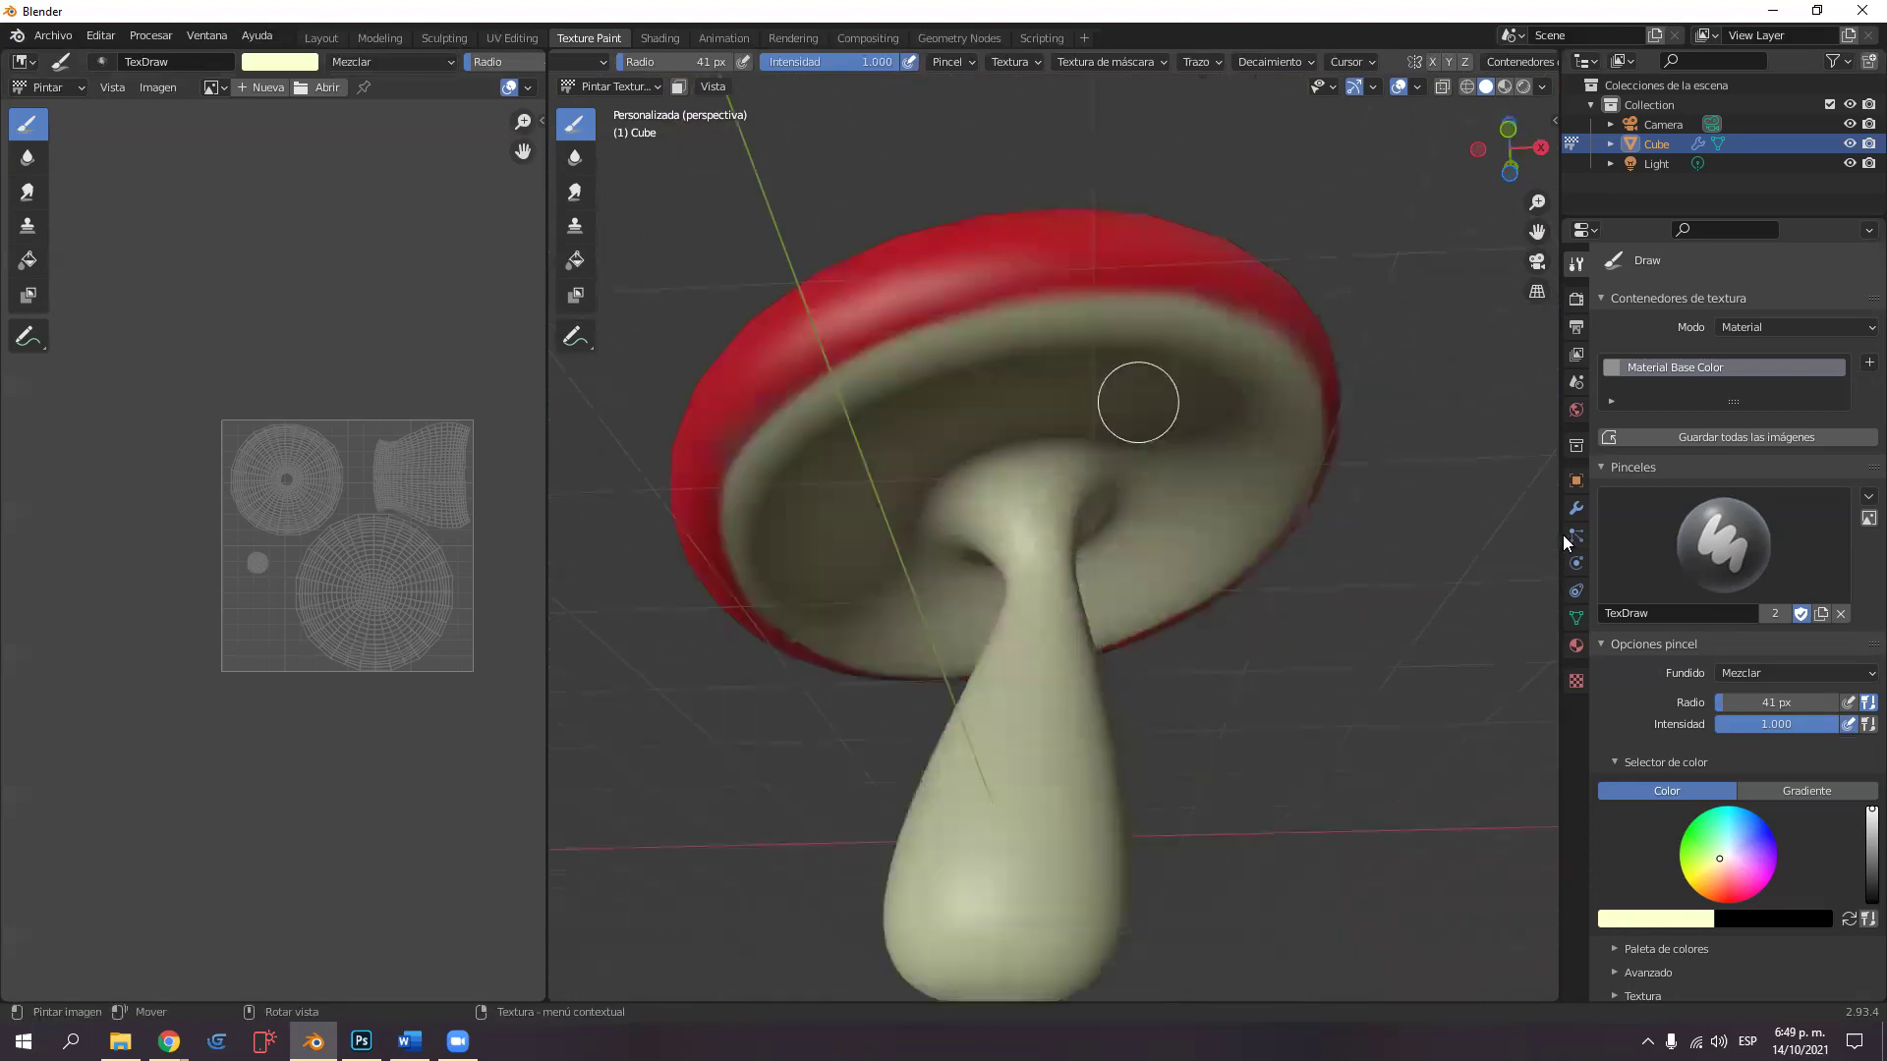
{"action": "left_click_drag", "start_coordinate": [1722, 861], "coordinate": [1719, 868]}
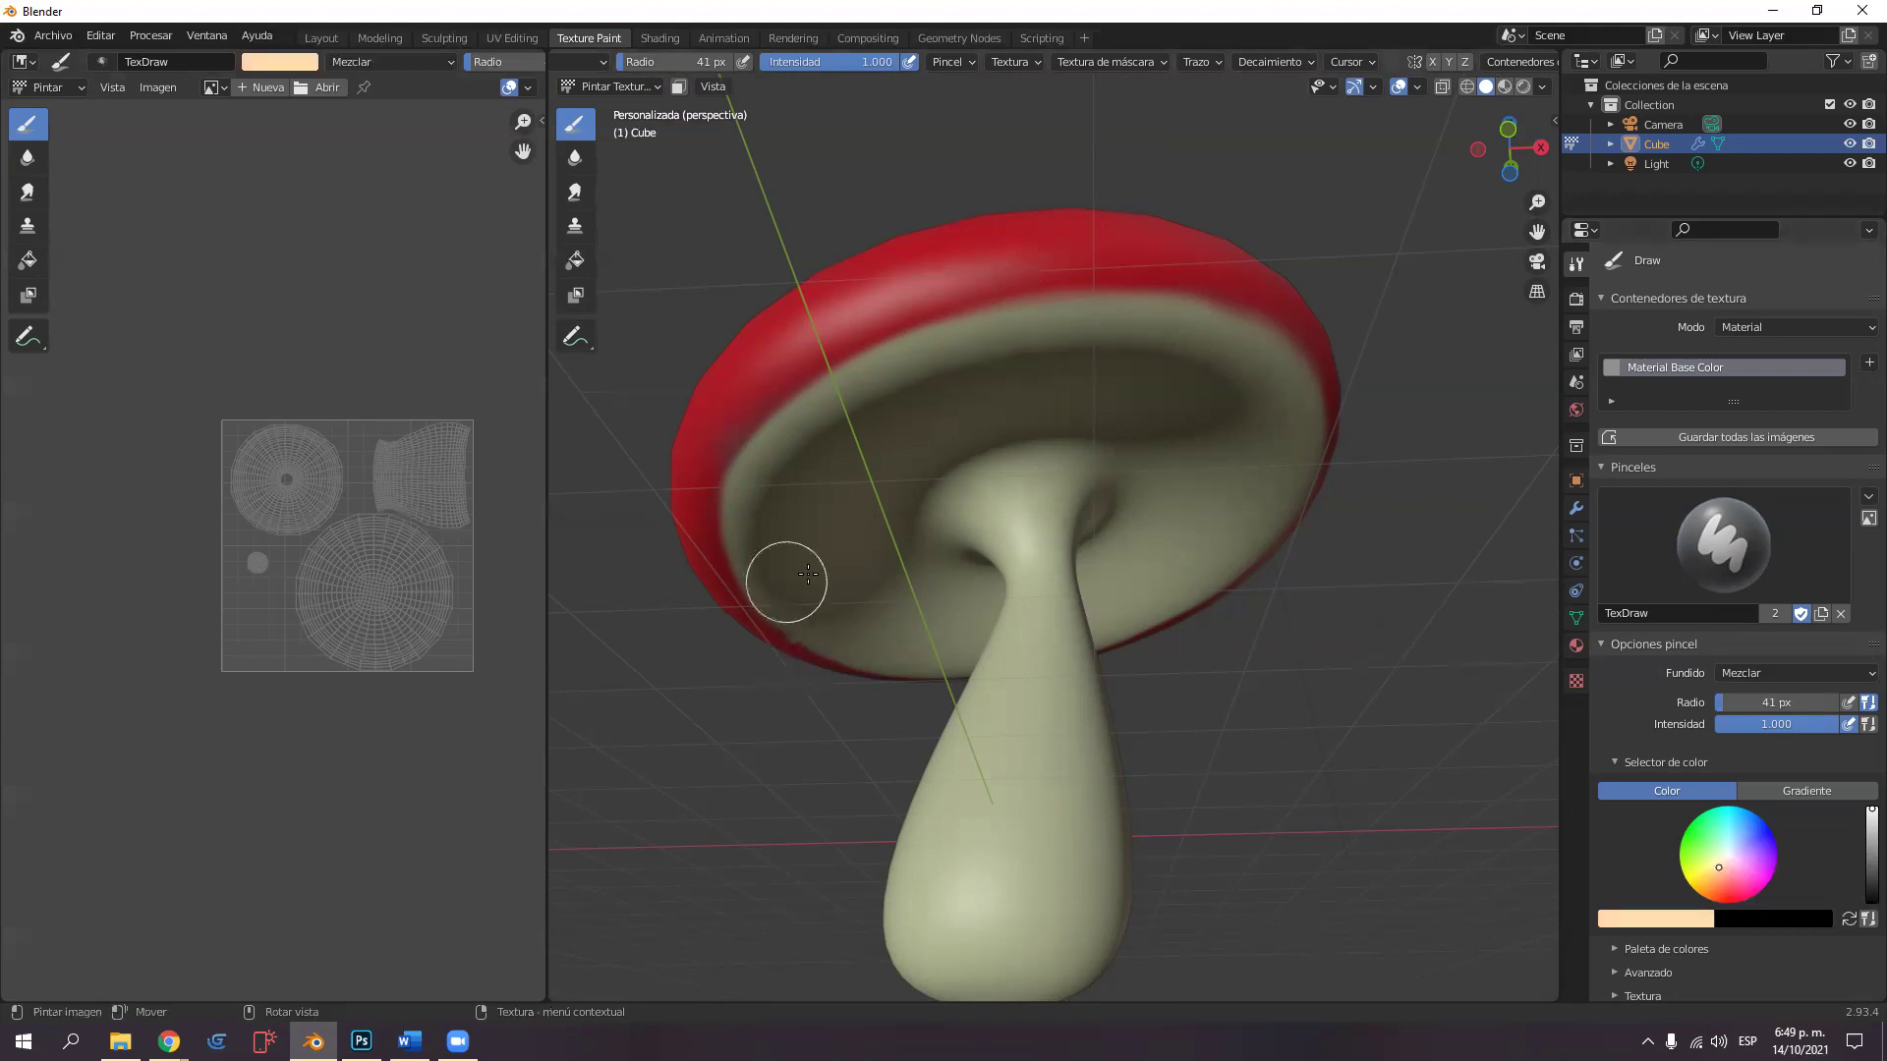
Reduce the brush radius to 6 px and trace a thin peach stroke along the border between the red rim and the cream underside.
{"action": "middle_click_drag", "start_coordinate": [965, 645], "coordinate": [1010, 549]}
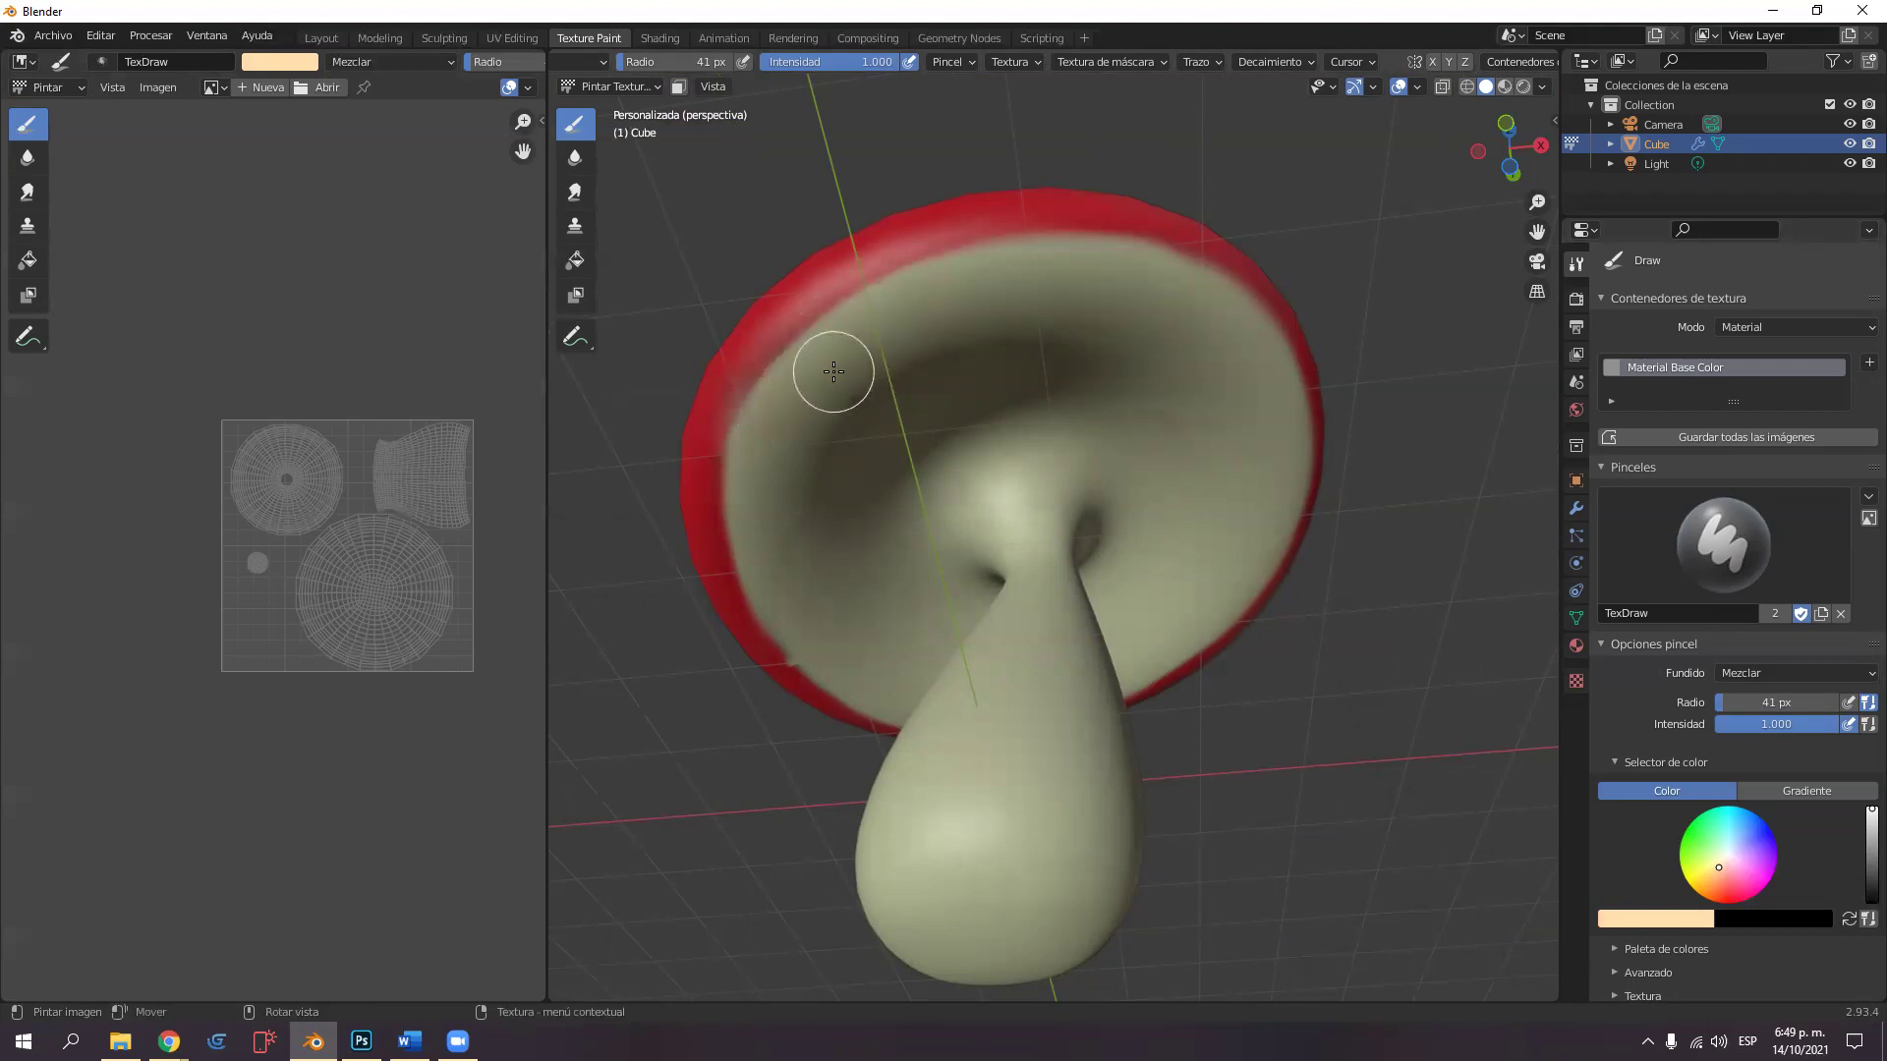
{"action": "key", "text": "f"}
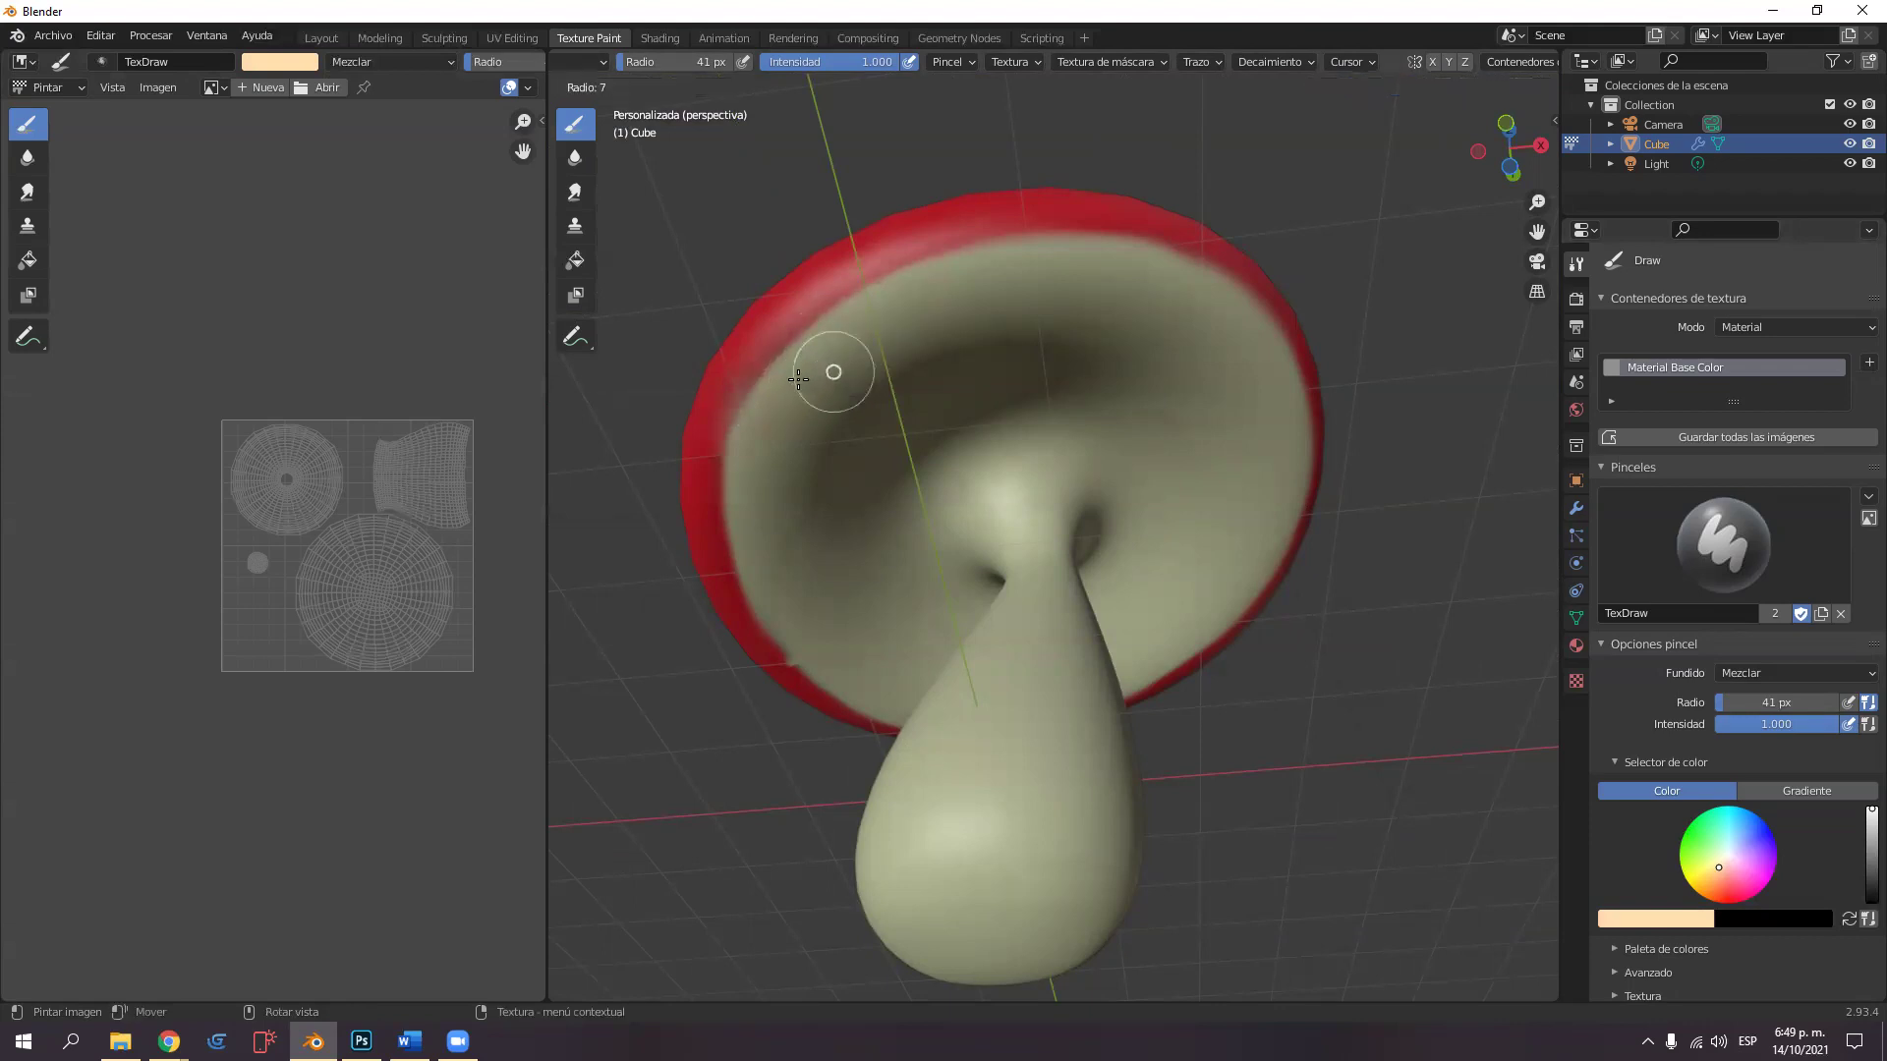
{"action": "left_click", "coordinate": [798, 379]}
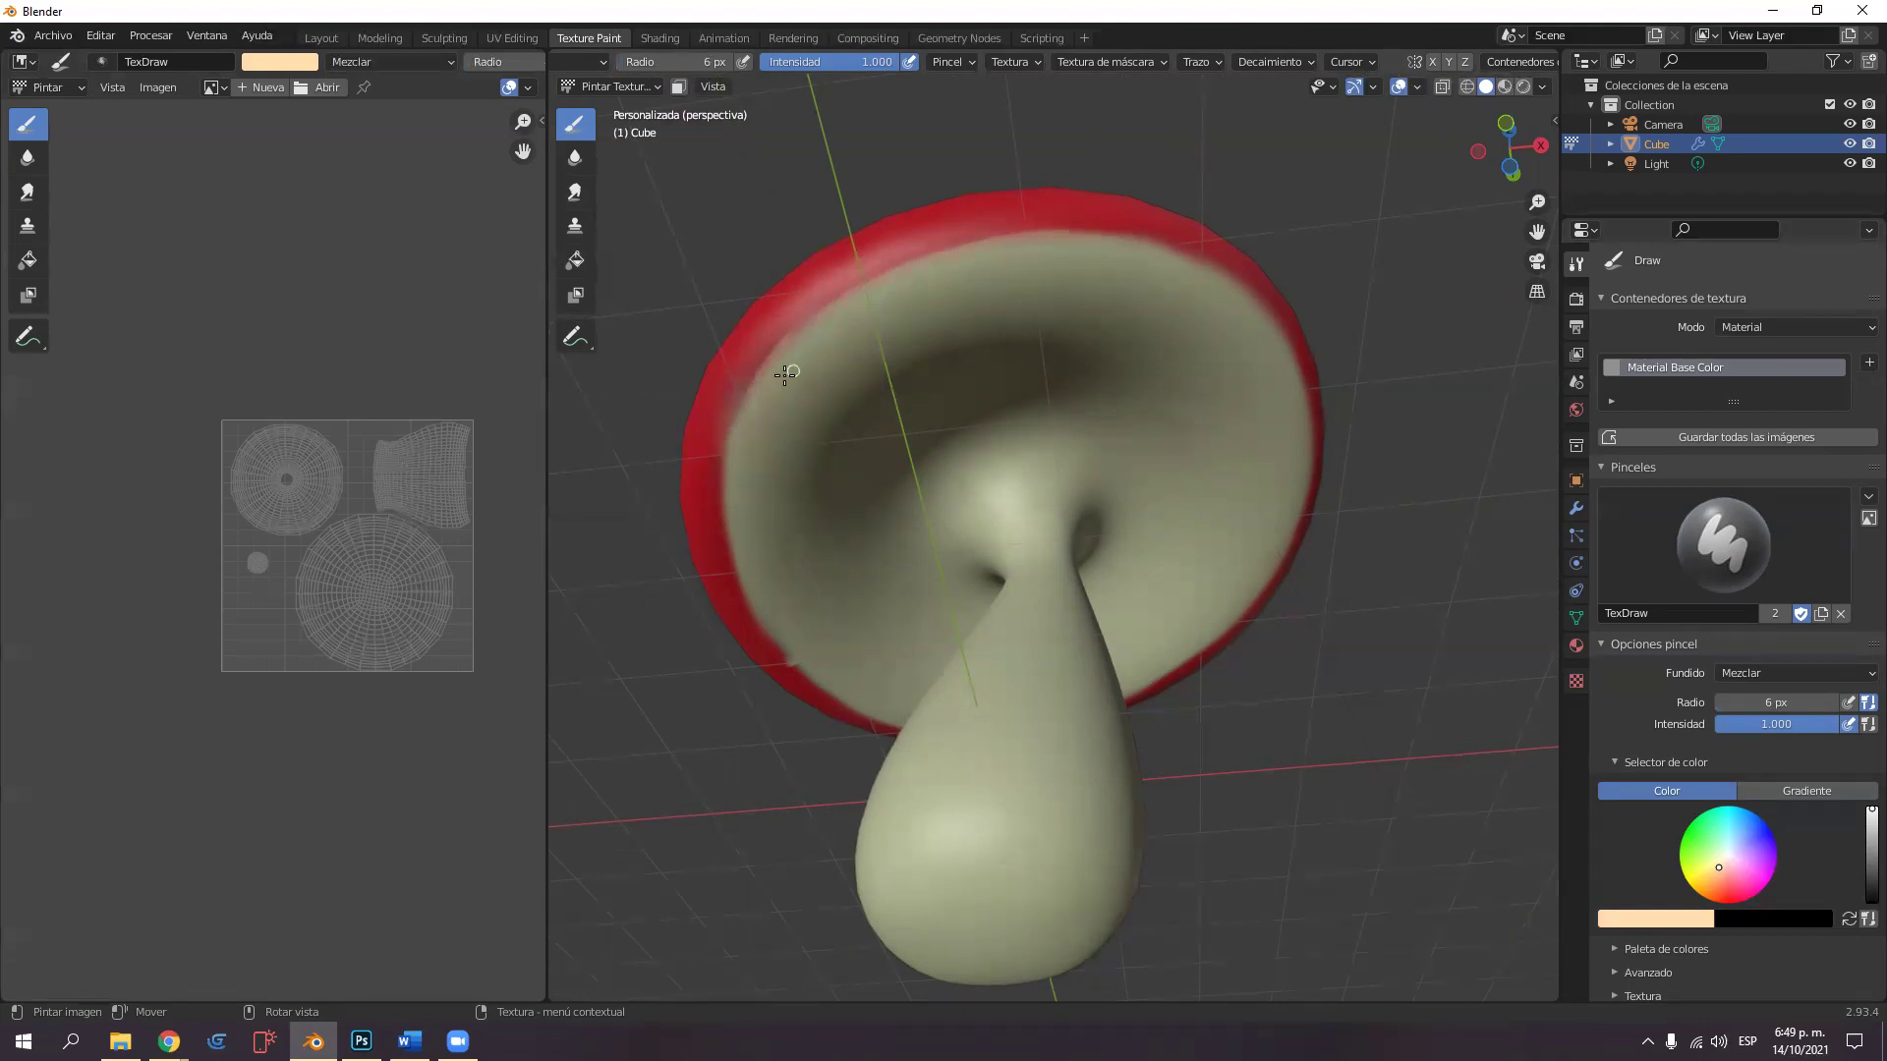
{"action": "mouse_move", "coordinate": [759, 380]}
{"action": "left_mouse_down"}
{"action": "mouse_move", "coordinate": [731, 444]}
{"action": "mouse_move", "coordinate": [729, 464]}
{"action": "mouse_move", "coordinate": [753, 390]}
{"action": "mouse_move", "coordinate": [735, 586]}
{"action": "mouse_move", "coordinate": [730, 551]}
{"action": "mouse_move", "coordinate": [731, 473]}
{"action": "mouse_move", "coordinate": [733, 560]}
{"action": "mouse_move", "coordinate": [804, 662]}
{"action": "mouse_move", "coordinate": [733, 577]}
{"action": "left_mouse_up"}
{"action": "middle_click_drag", "start_coordinate": [967, 363], "coordinate": [1128, 552]}
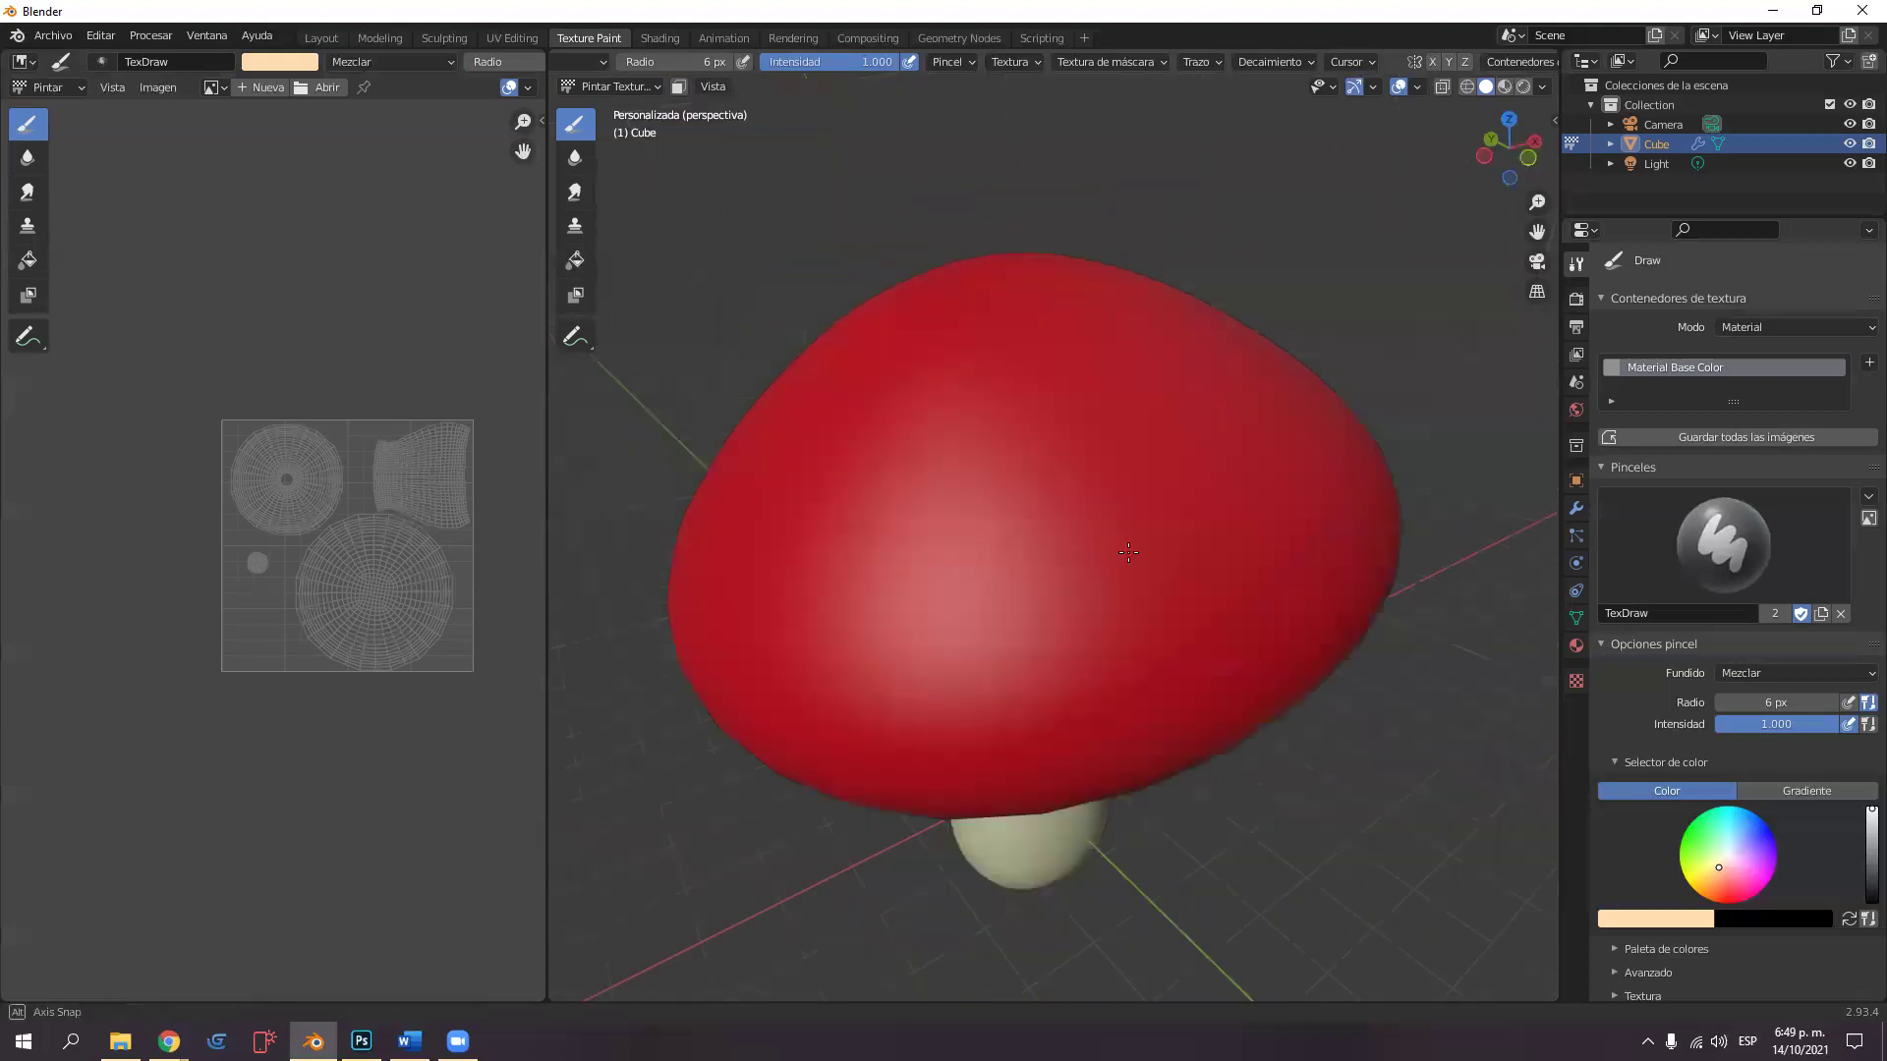
Change the Draw brush's paint colour to white and paint a round dot on the middle of the red cap.
{"action": "middle_click_drag", "start_coordinate": [877, 341], "coordinate": [878, 342]}
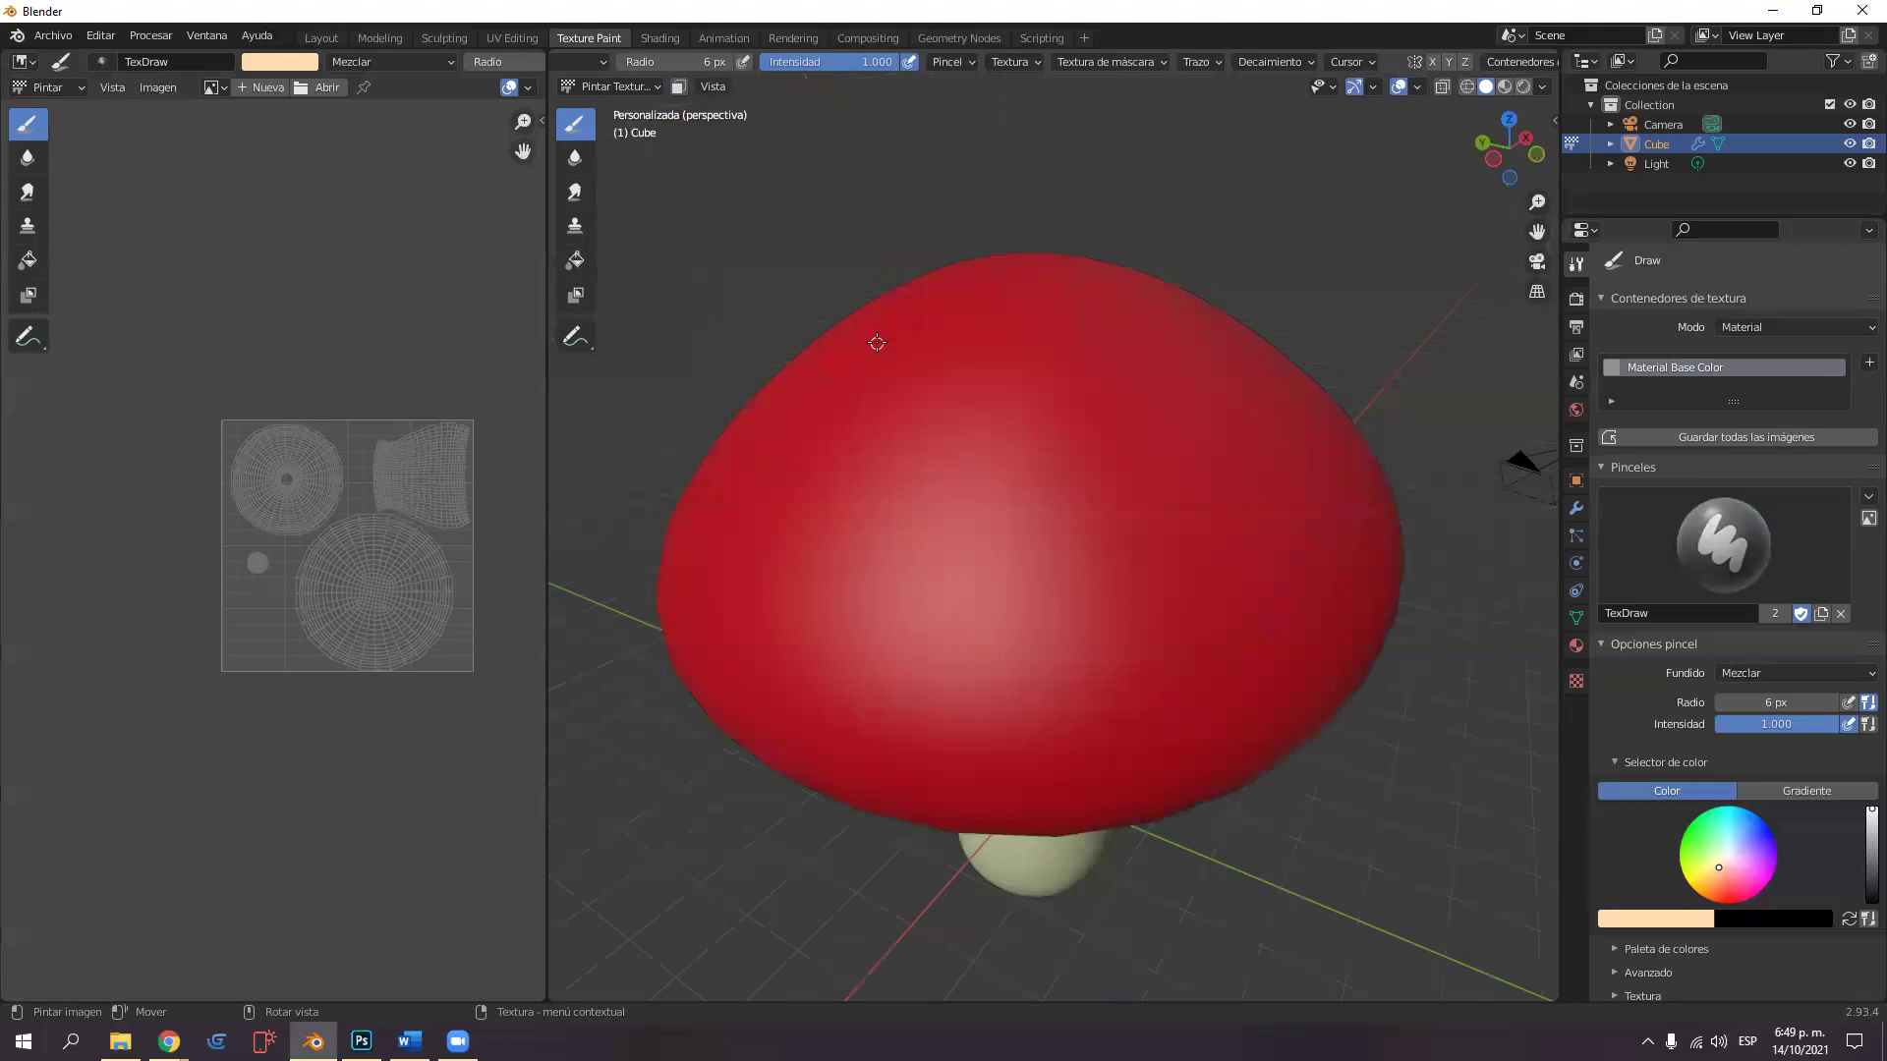
{"action": "left_click", "coordinate": [260, 61]}
{"action": "left_click", "coordinate": [324, 151]}
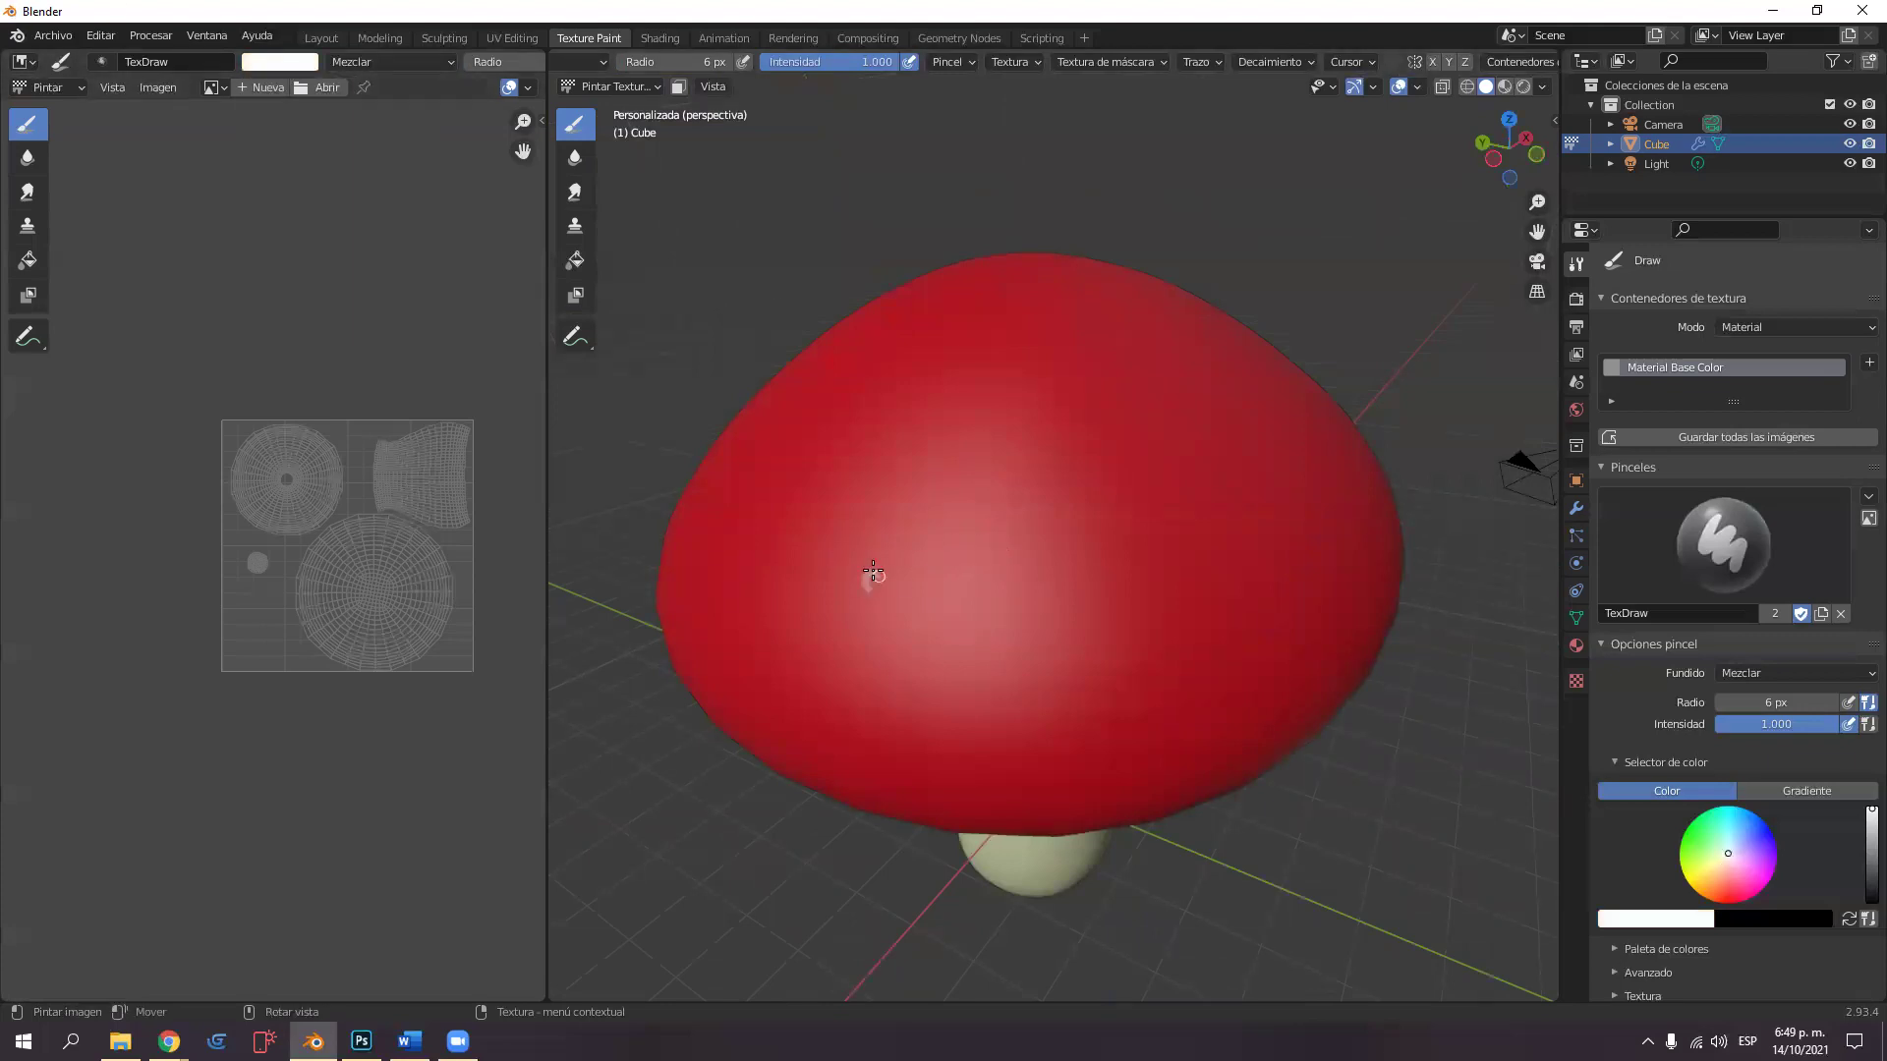
{"action": "left_click", "coordinate": [876, 570]}
{"action": "left_click_drag", "start_coordinate": [882, 591], "coordinate": [887, 587]}
Paint a larger white dot higher on the cap and a tiny one between the two dots, using 6 px for the tiny one.
{"action": "key", "text": "f"}
{"action": "left_click", "coordinate": [1129, 463]}
{"action": "left_click_drag", "start_coordinate": [1129, 463], "coordinate": [1122, 467]}
{"action": "key", "text": "f"}
{"action": "left_click", "coordinate": [957, 548]}
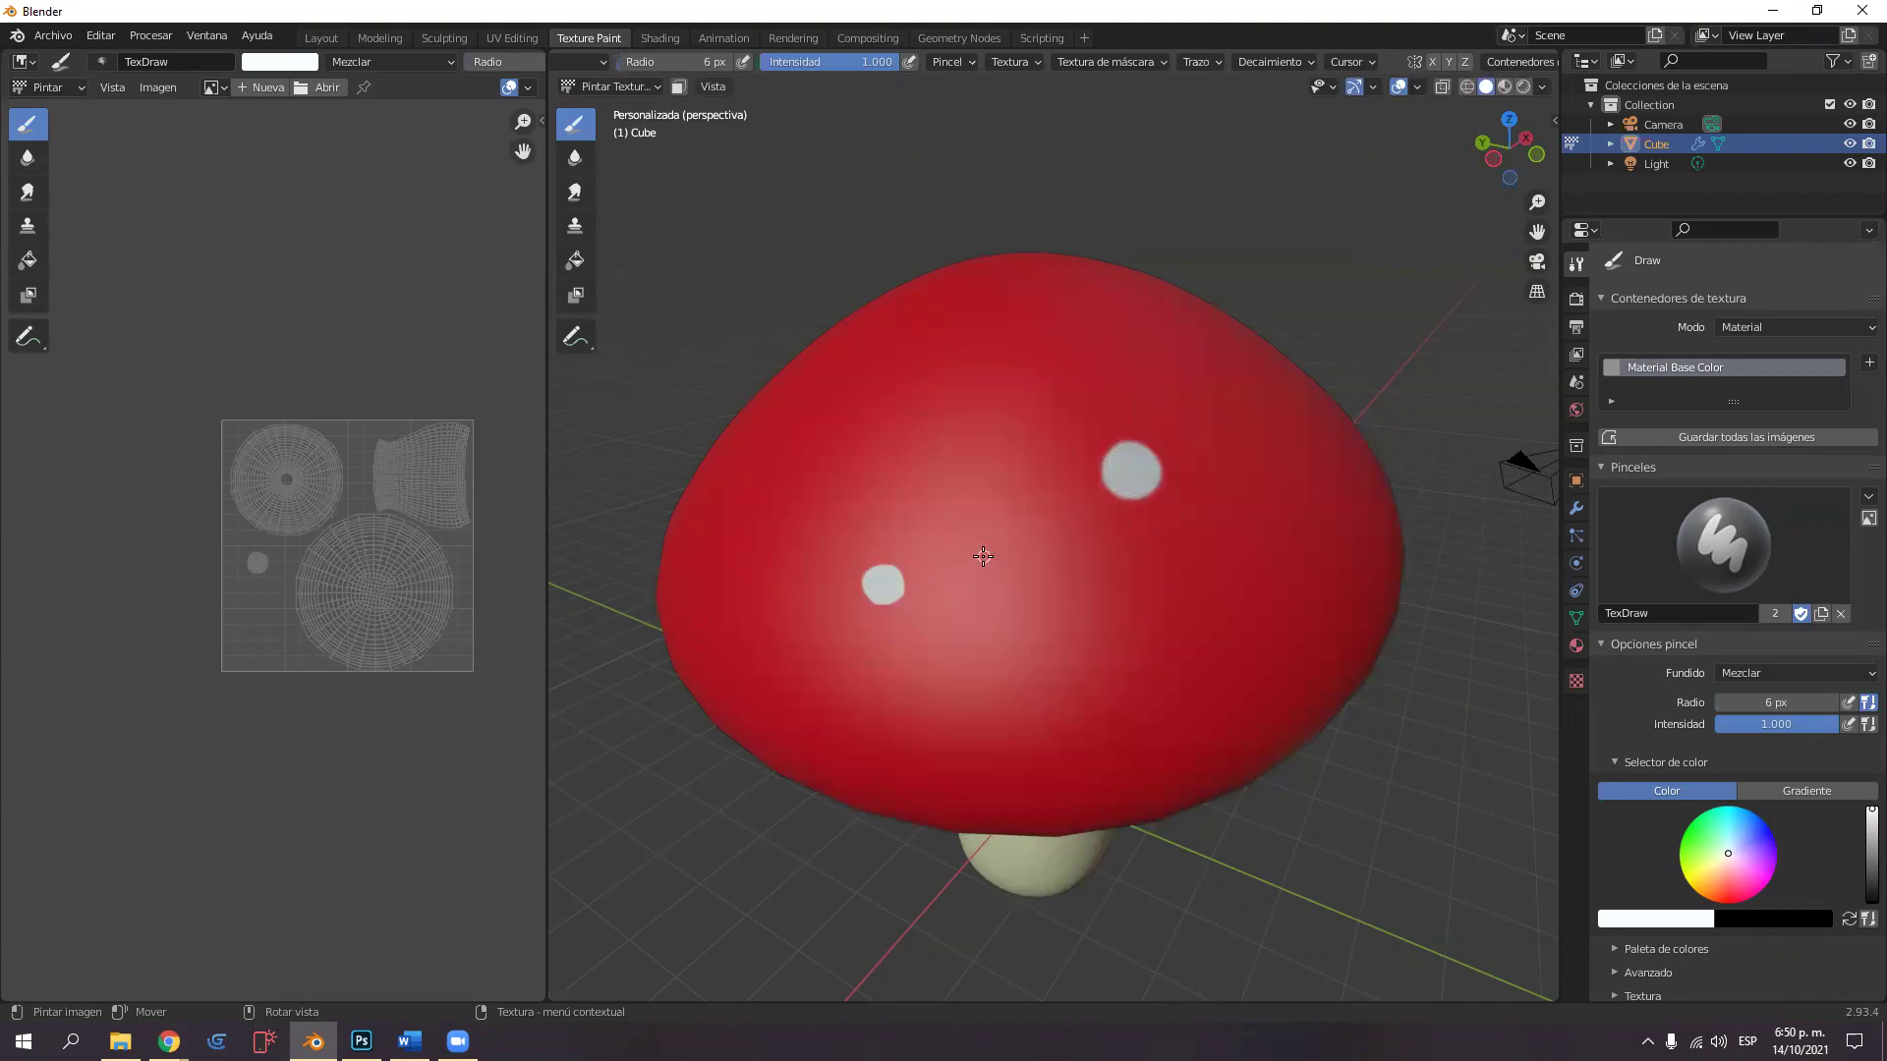
{"action": "left_click", "coordinate": [985, 556]}
{"action": "key", "text": "f"}
{"action": "left_click", "coordinate": [1139, 547]}
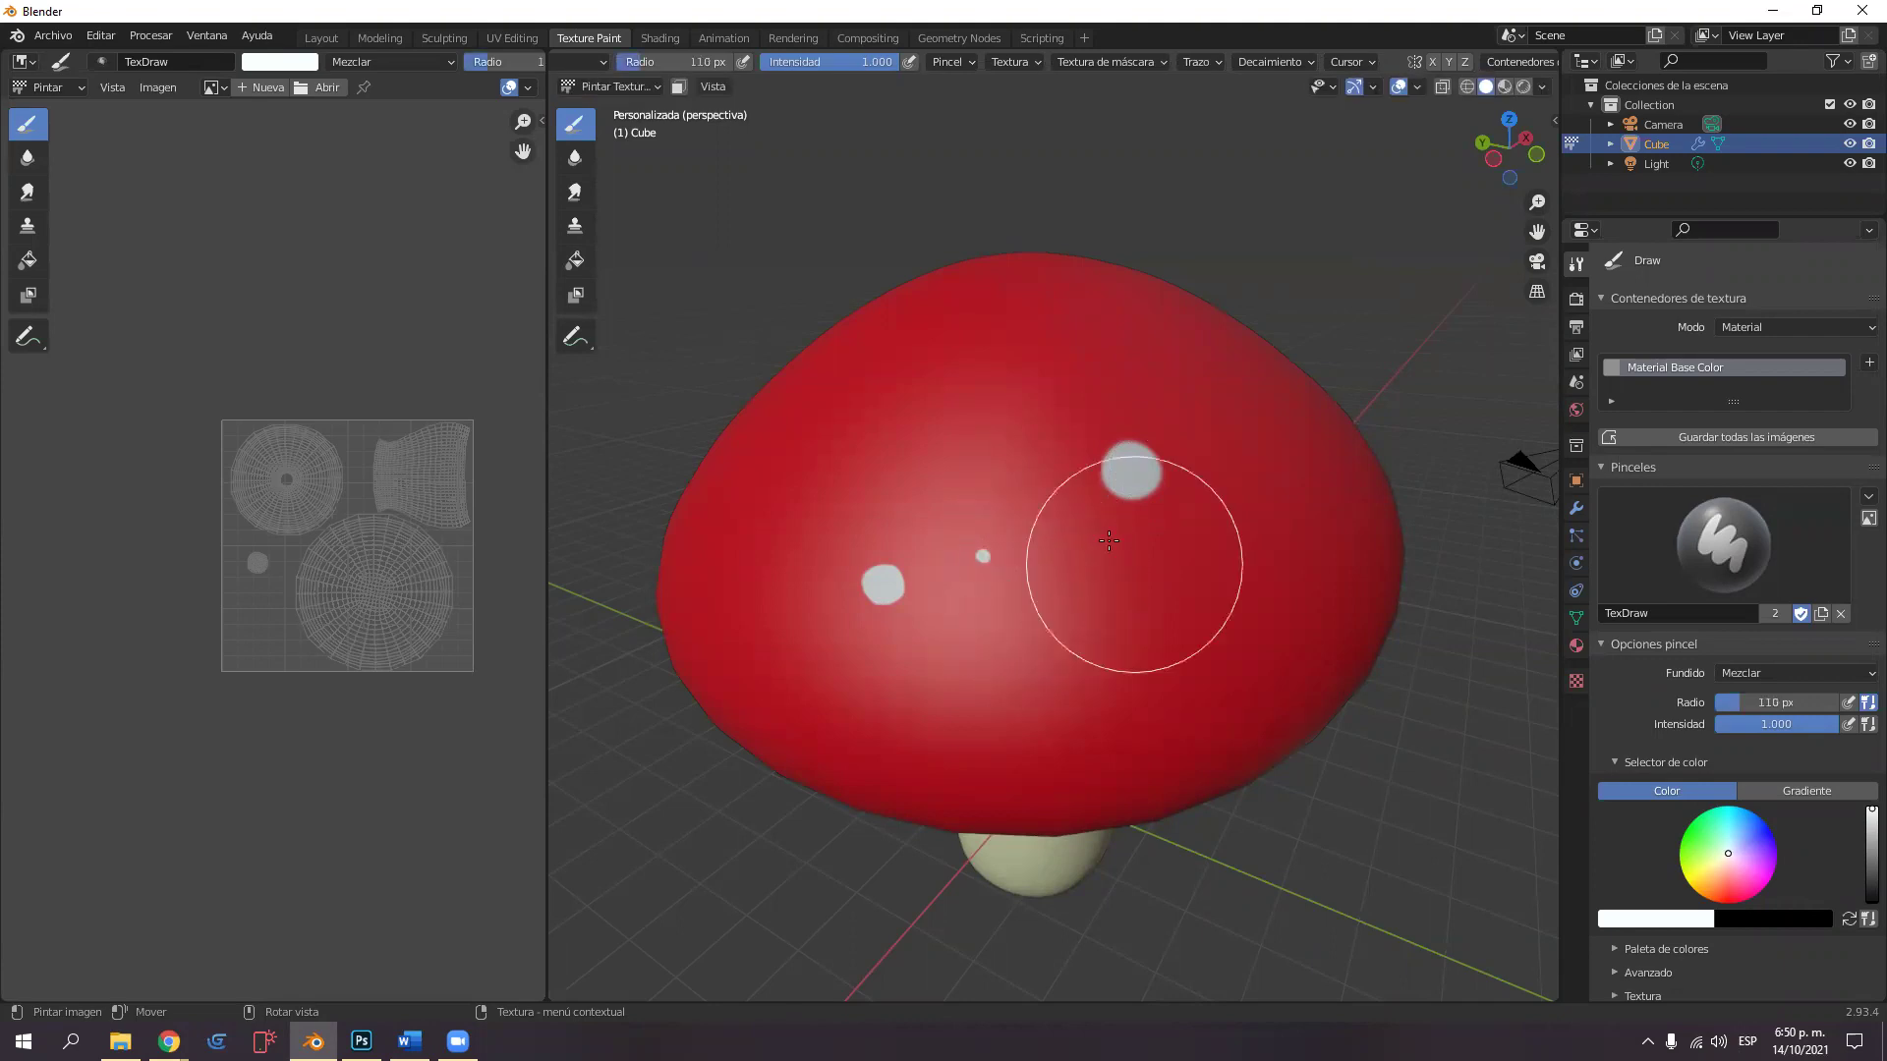
{"action": "left_click_drag", "start_coordinate": [955, 406], "coordinate": [957, 406]}
{"action": "key", "text": "ctrl+z"}
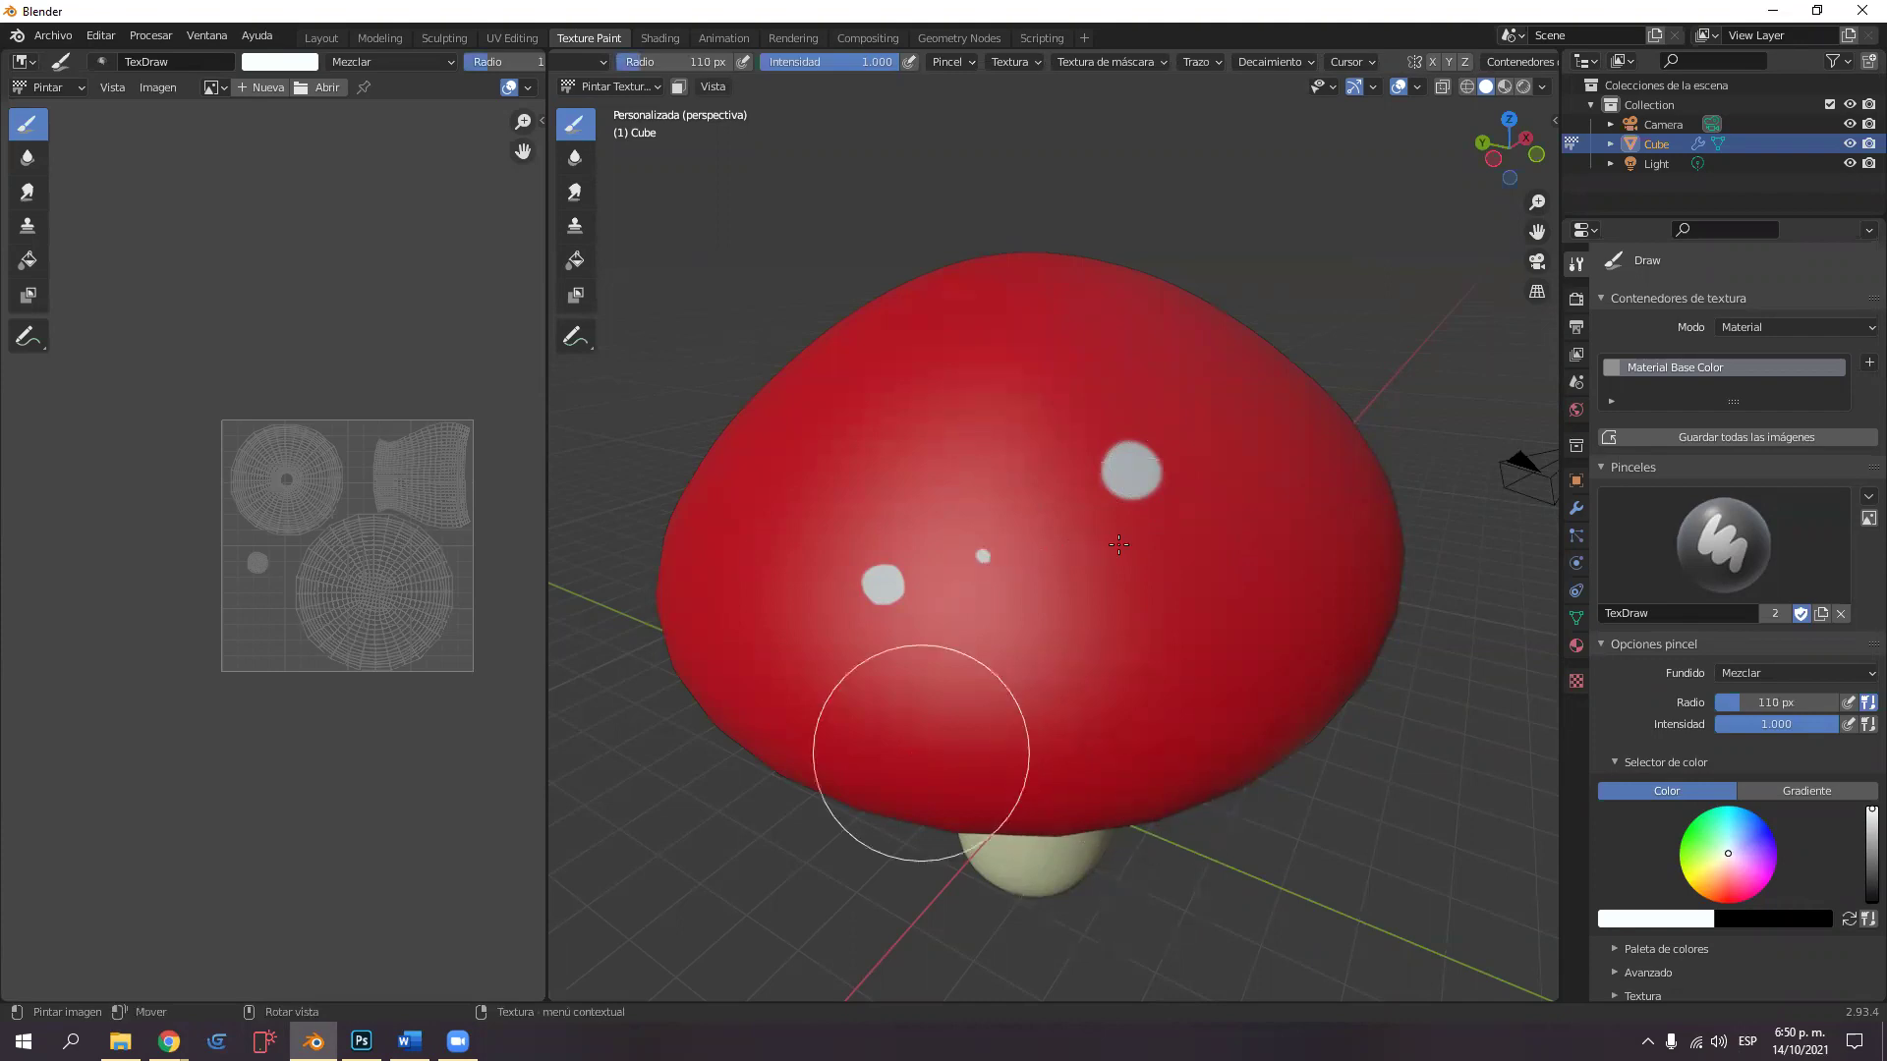
Set the brush radius to 29 px and paint three spread-out white dots on the adjacent bare side of the cap.
{"action": "middle_click_drag", "start_coordinate": [1040, 562], "coordinate": [935, 476]}
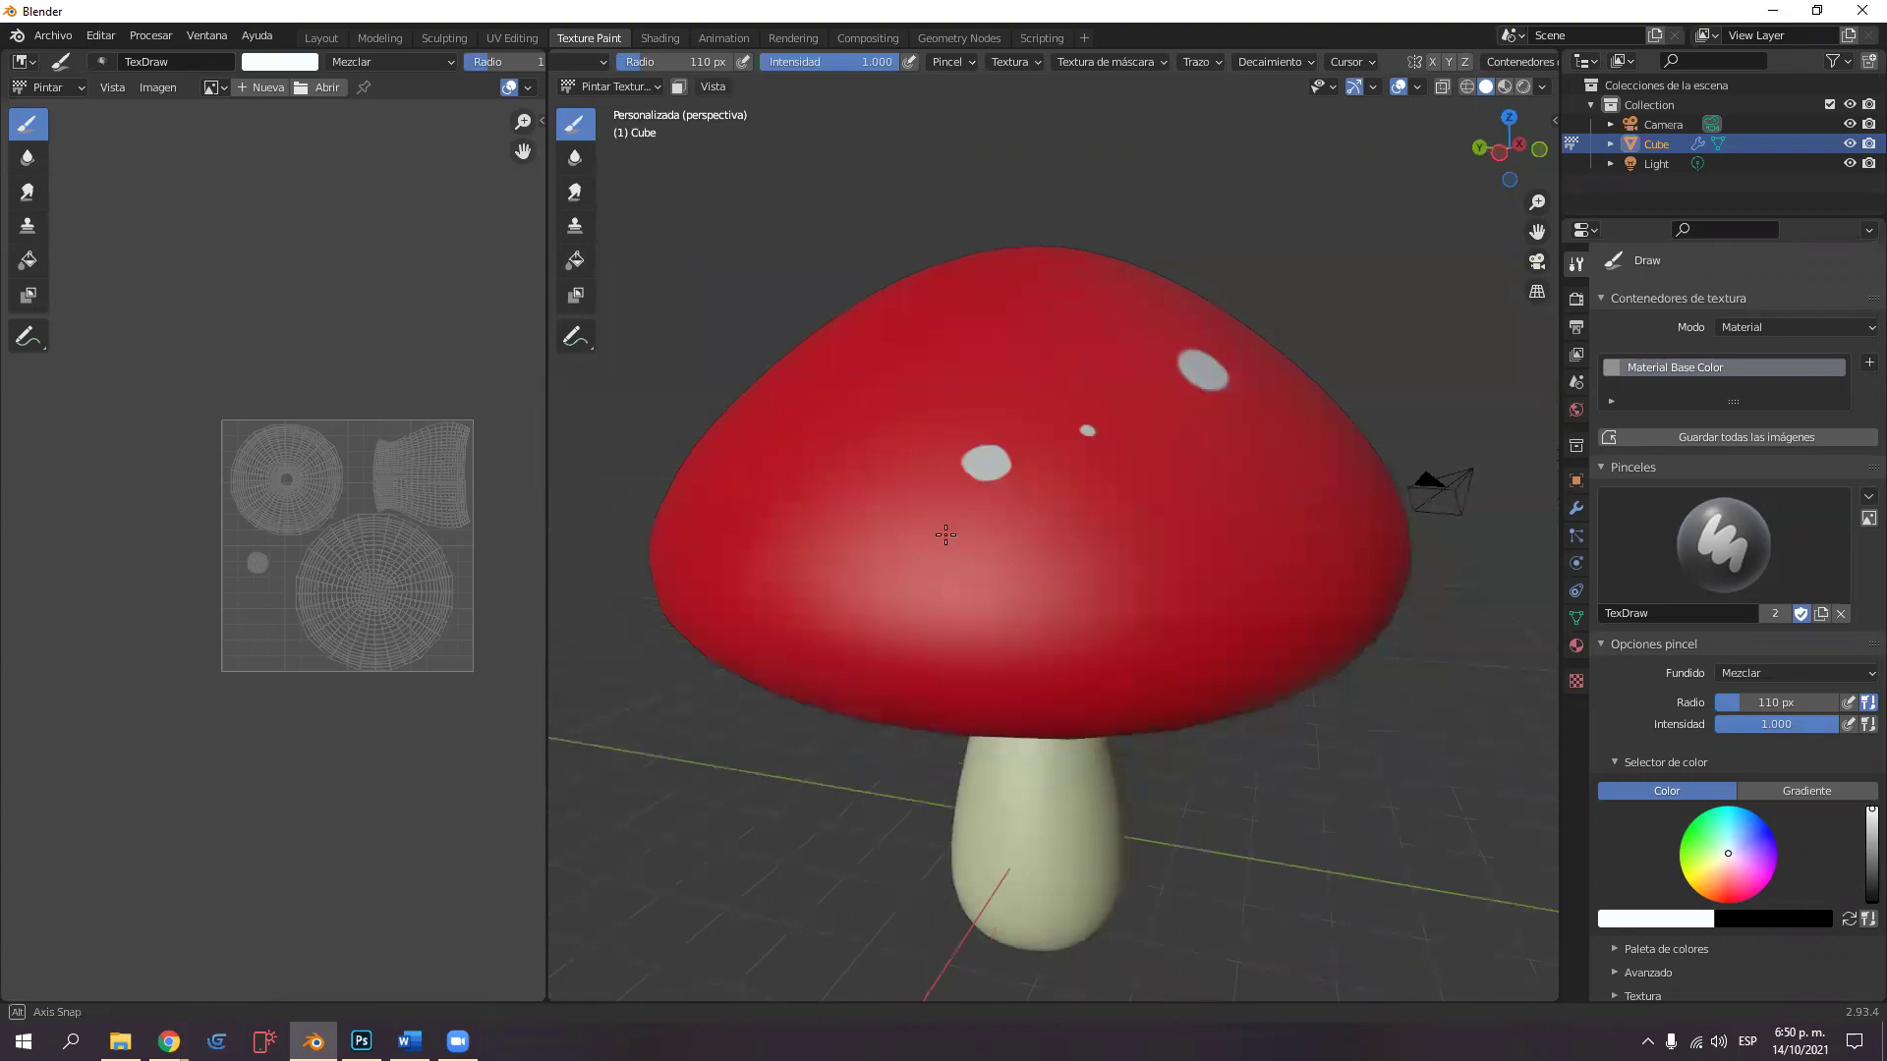
{"action": "middle_click_drag", "start_coordinate": [955, 562], "coordinate": [955, 610]}
{"action": "key", "text": "f"}
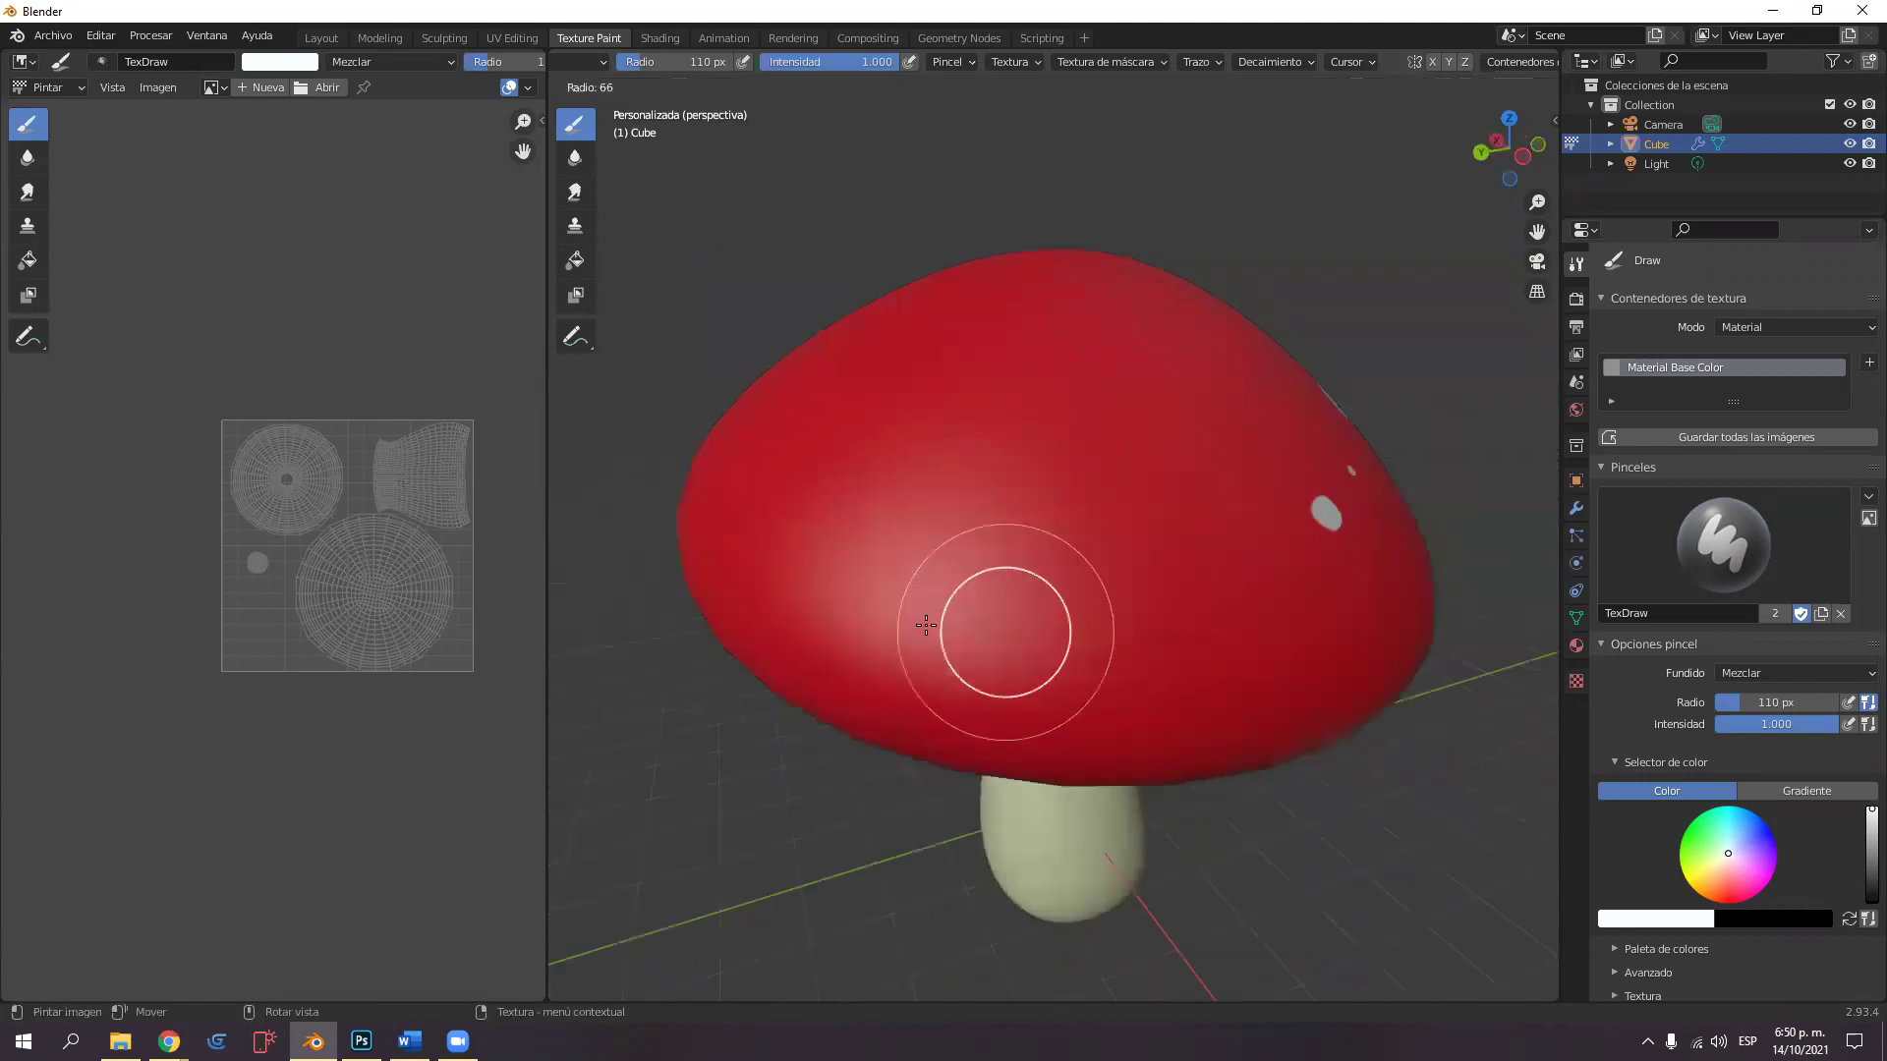
{"action": "left_click", "coordinate": [1018, 453]}
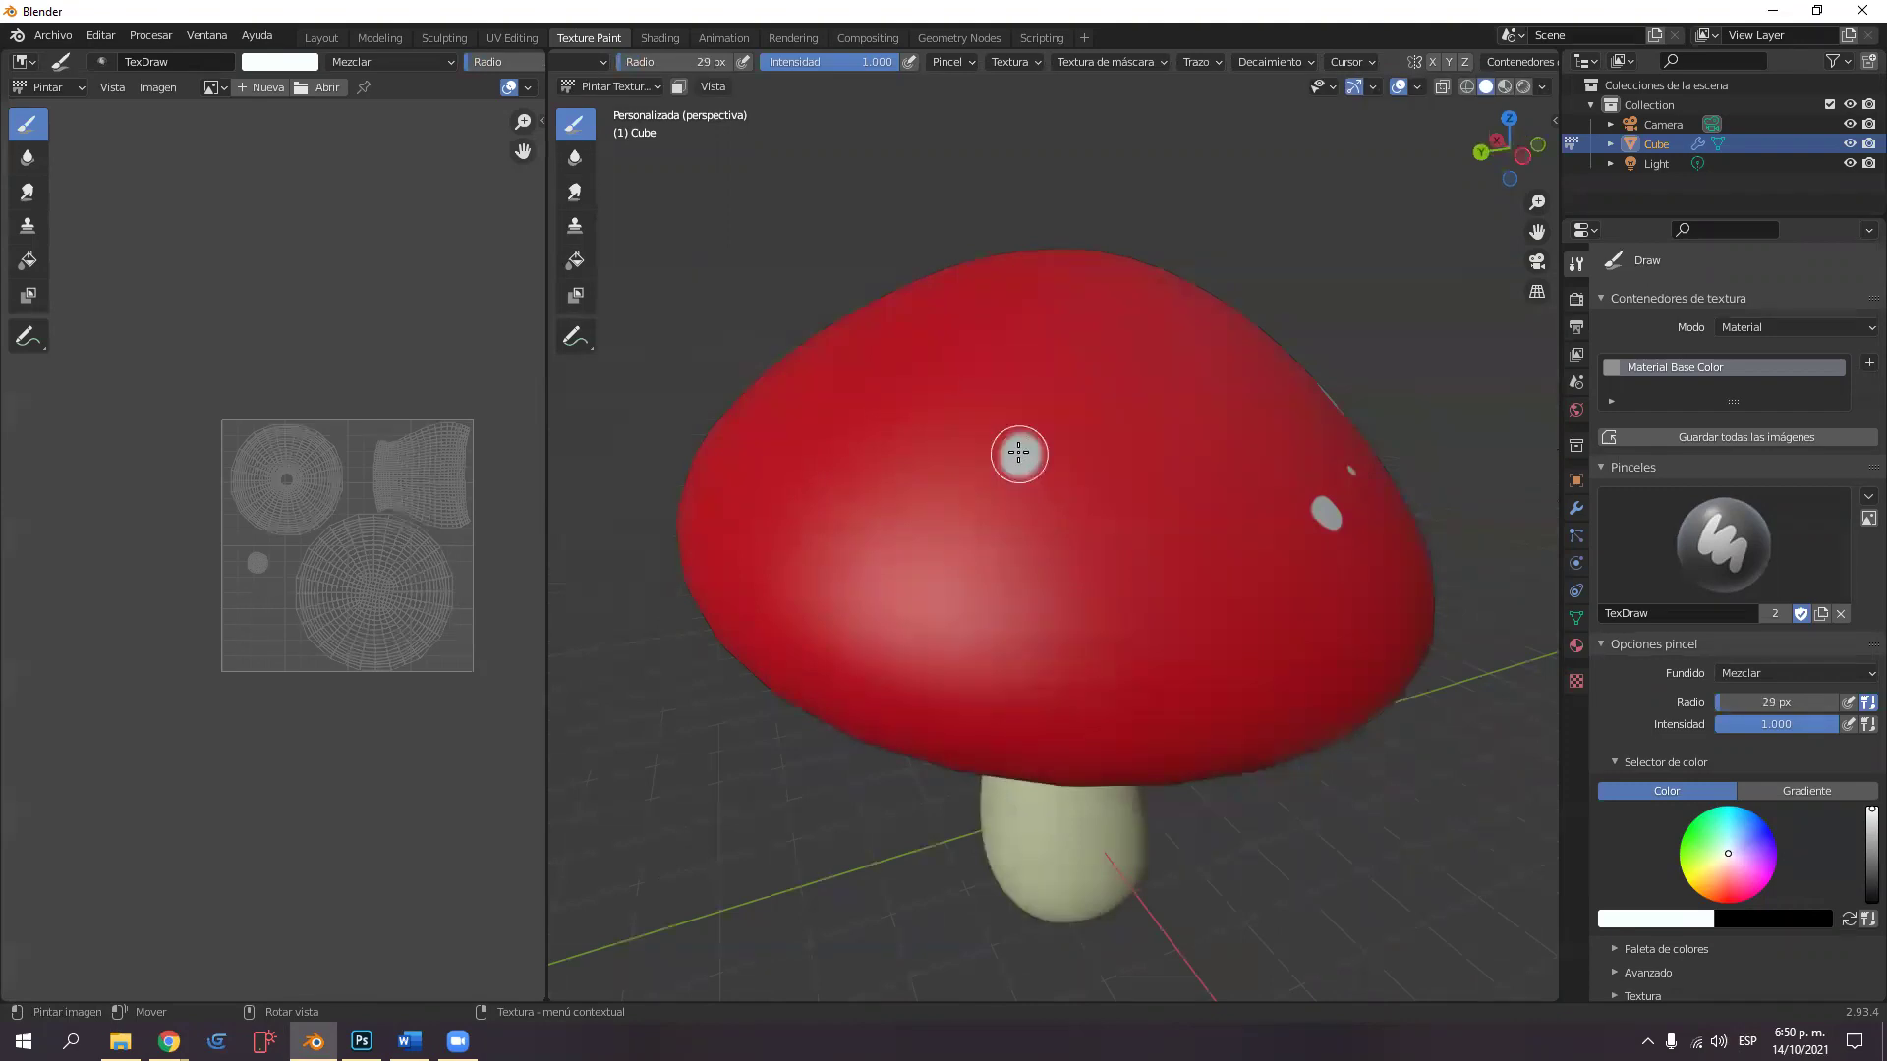
{"action": "left_click", "coordinate": [1193, 660]}
{"action": "left_click", "coordinate": [791, 498]}
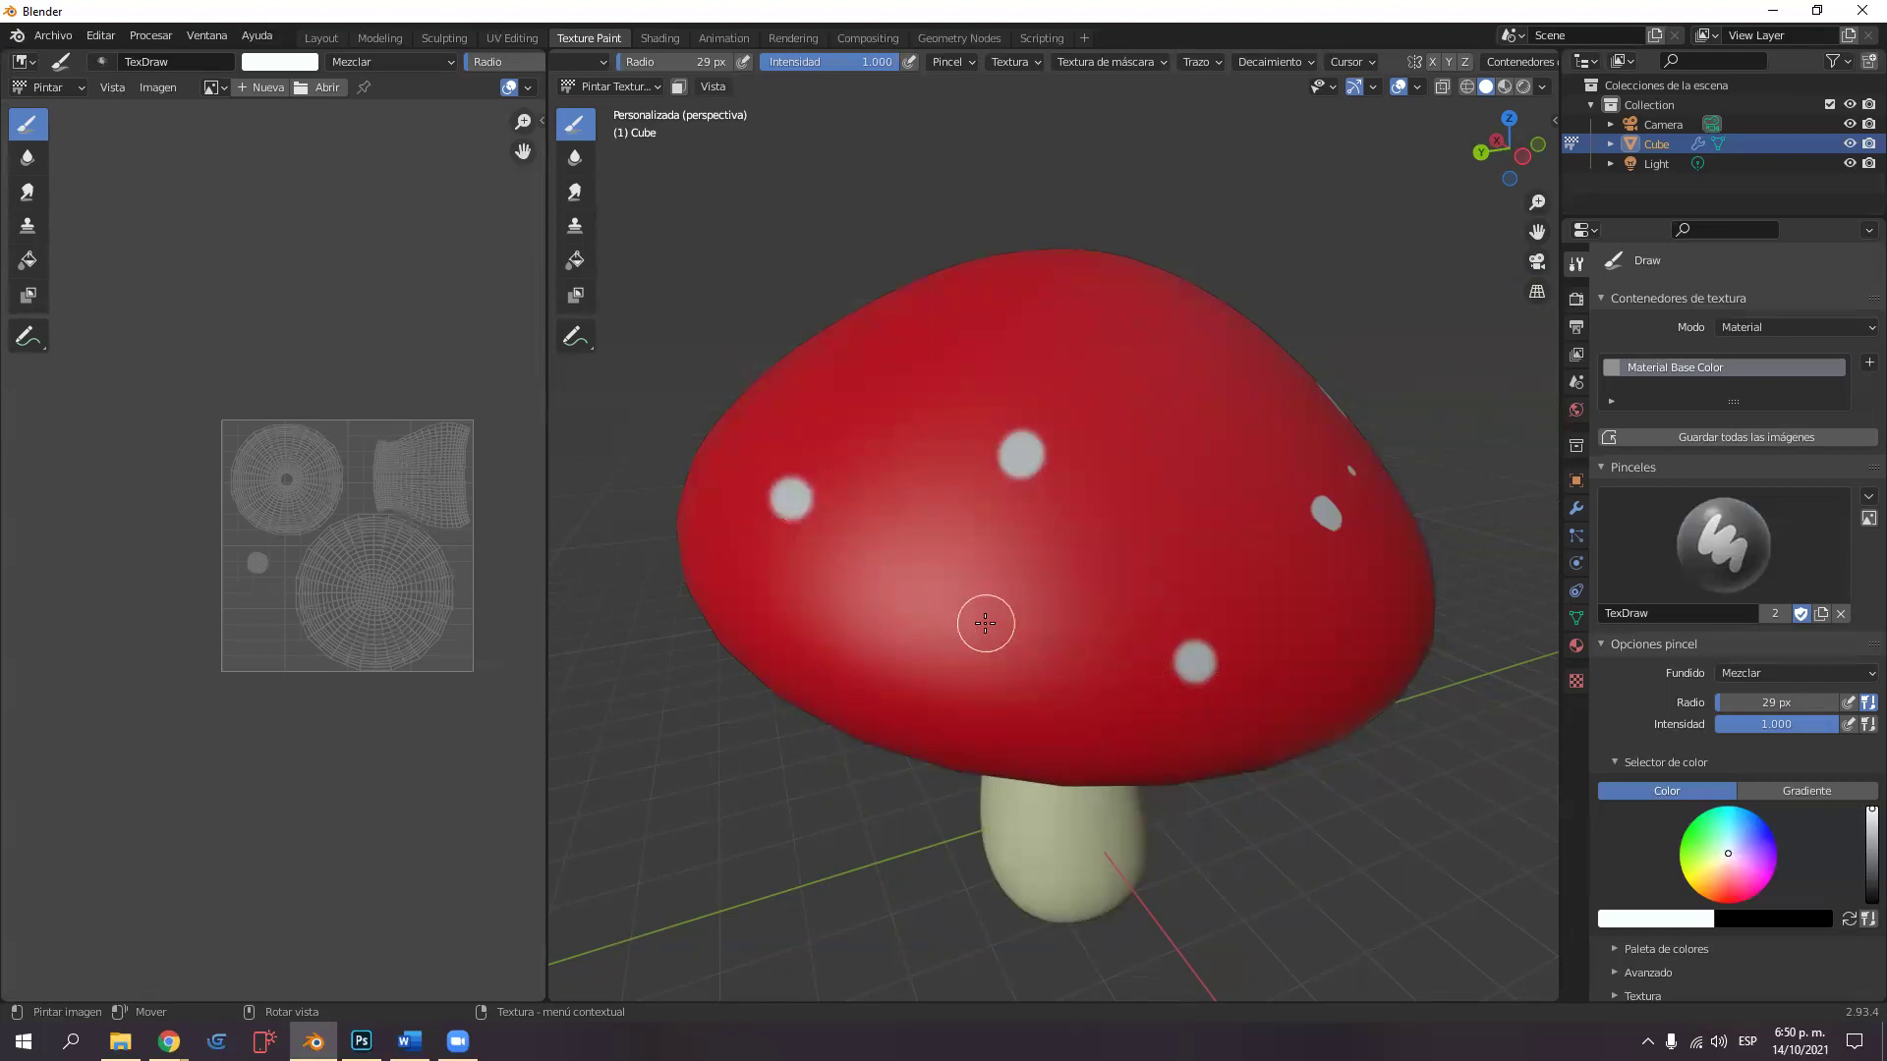
Continue around the cap with the 29 px brush, adding single white dots on its next bare areas.
{"action": "middle_click_drag", "start_coordinate": [1028, 695], "coordinate": [867, 682]}
{"action": "left_click", "coordinate": [865, 682]}
{"action": "left_click", "coordinate": [1076, 503]}
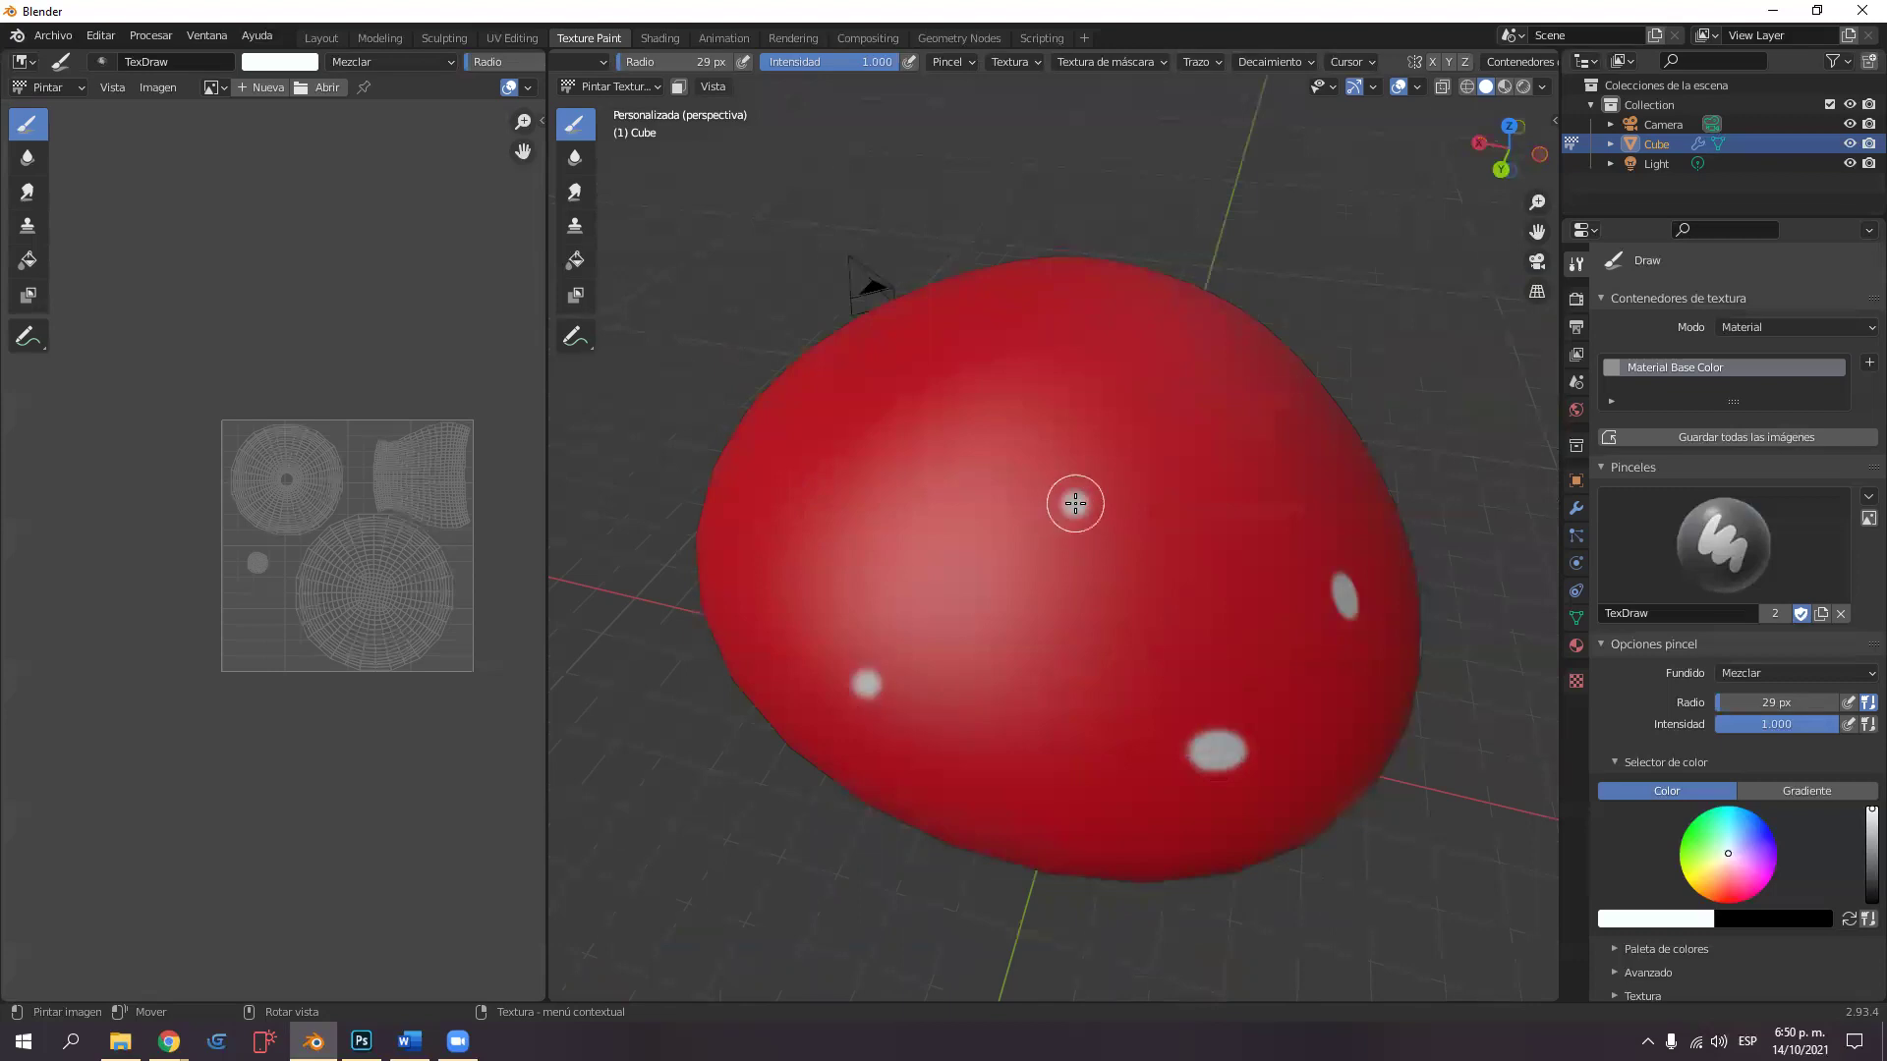
{"action": "right_click", "coordinate": [1053, 689]}
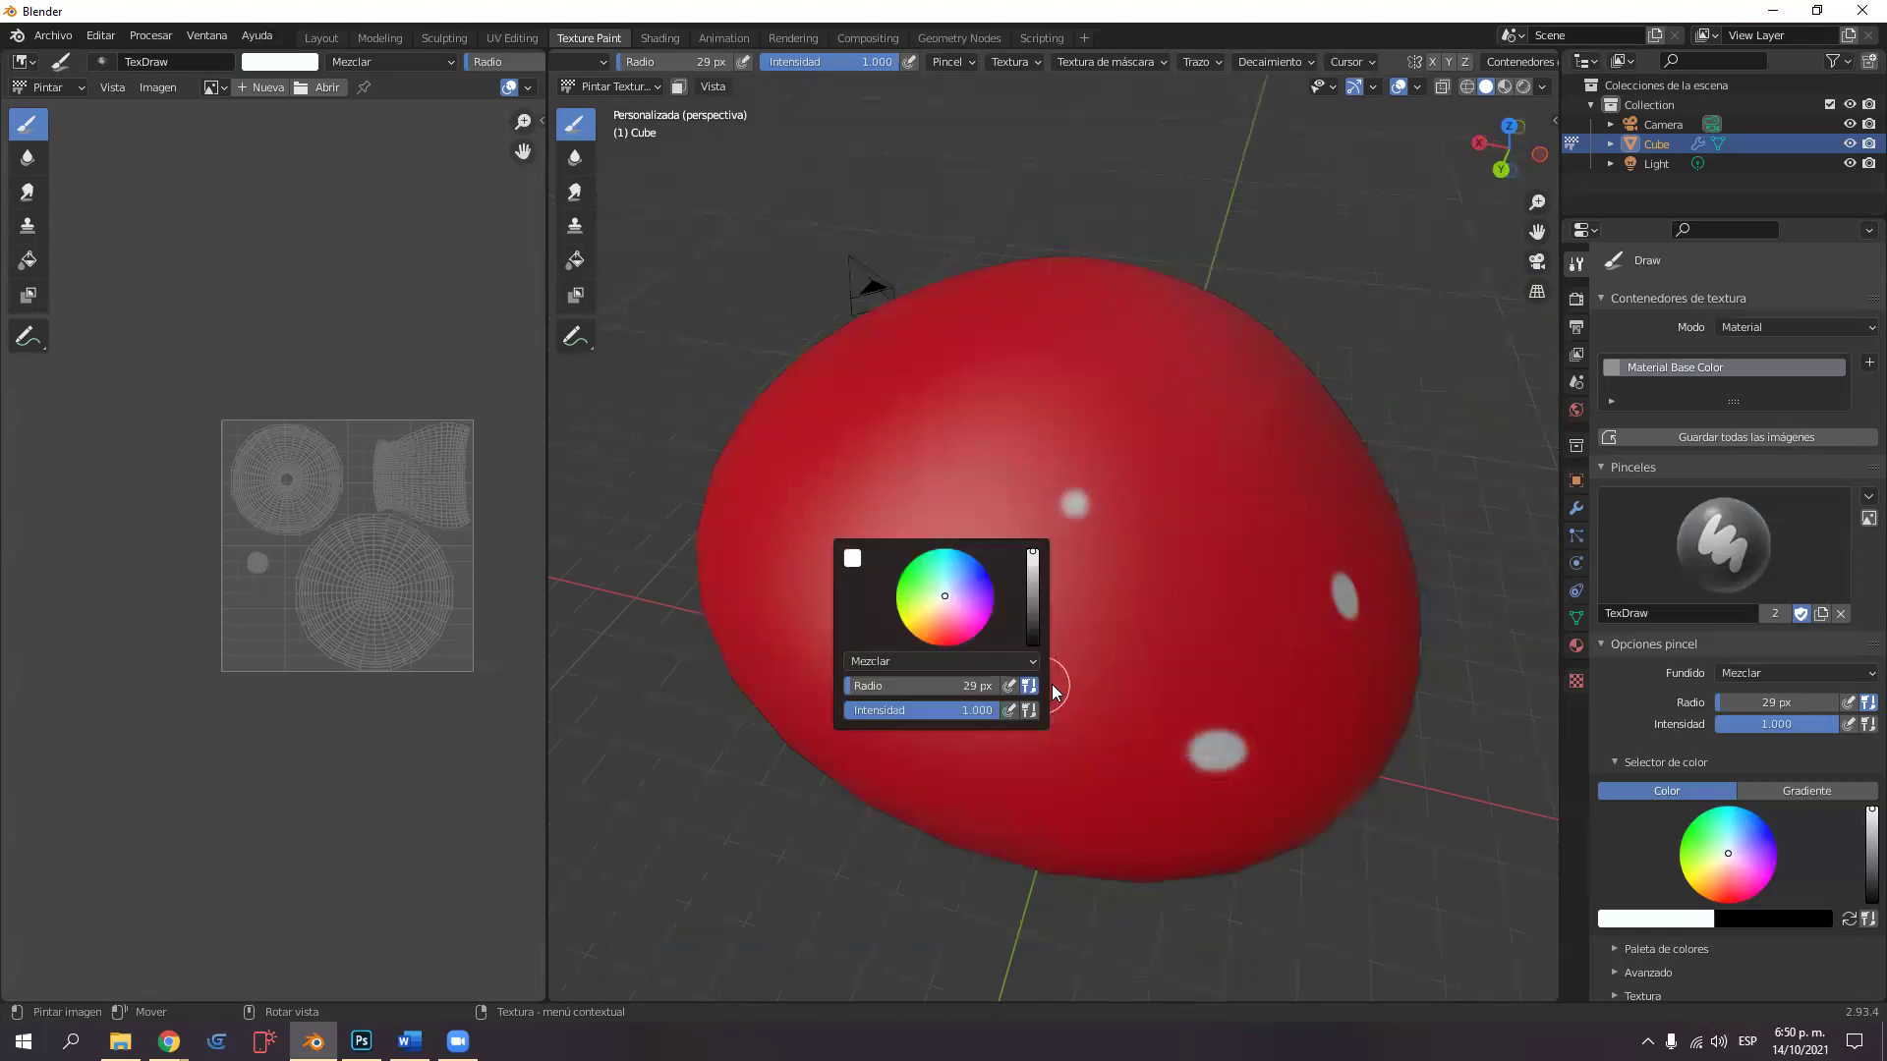
{"action": "right_click", "coordinate": [1092, 662]}
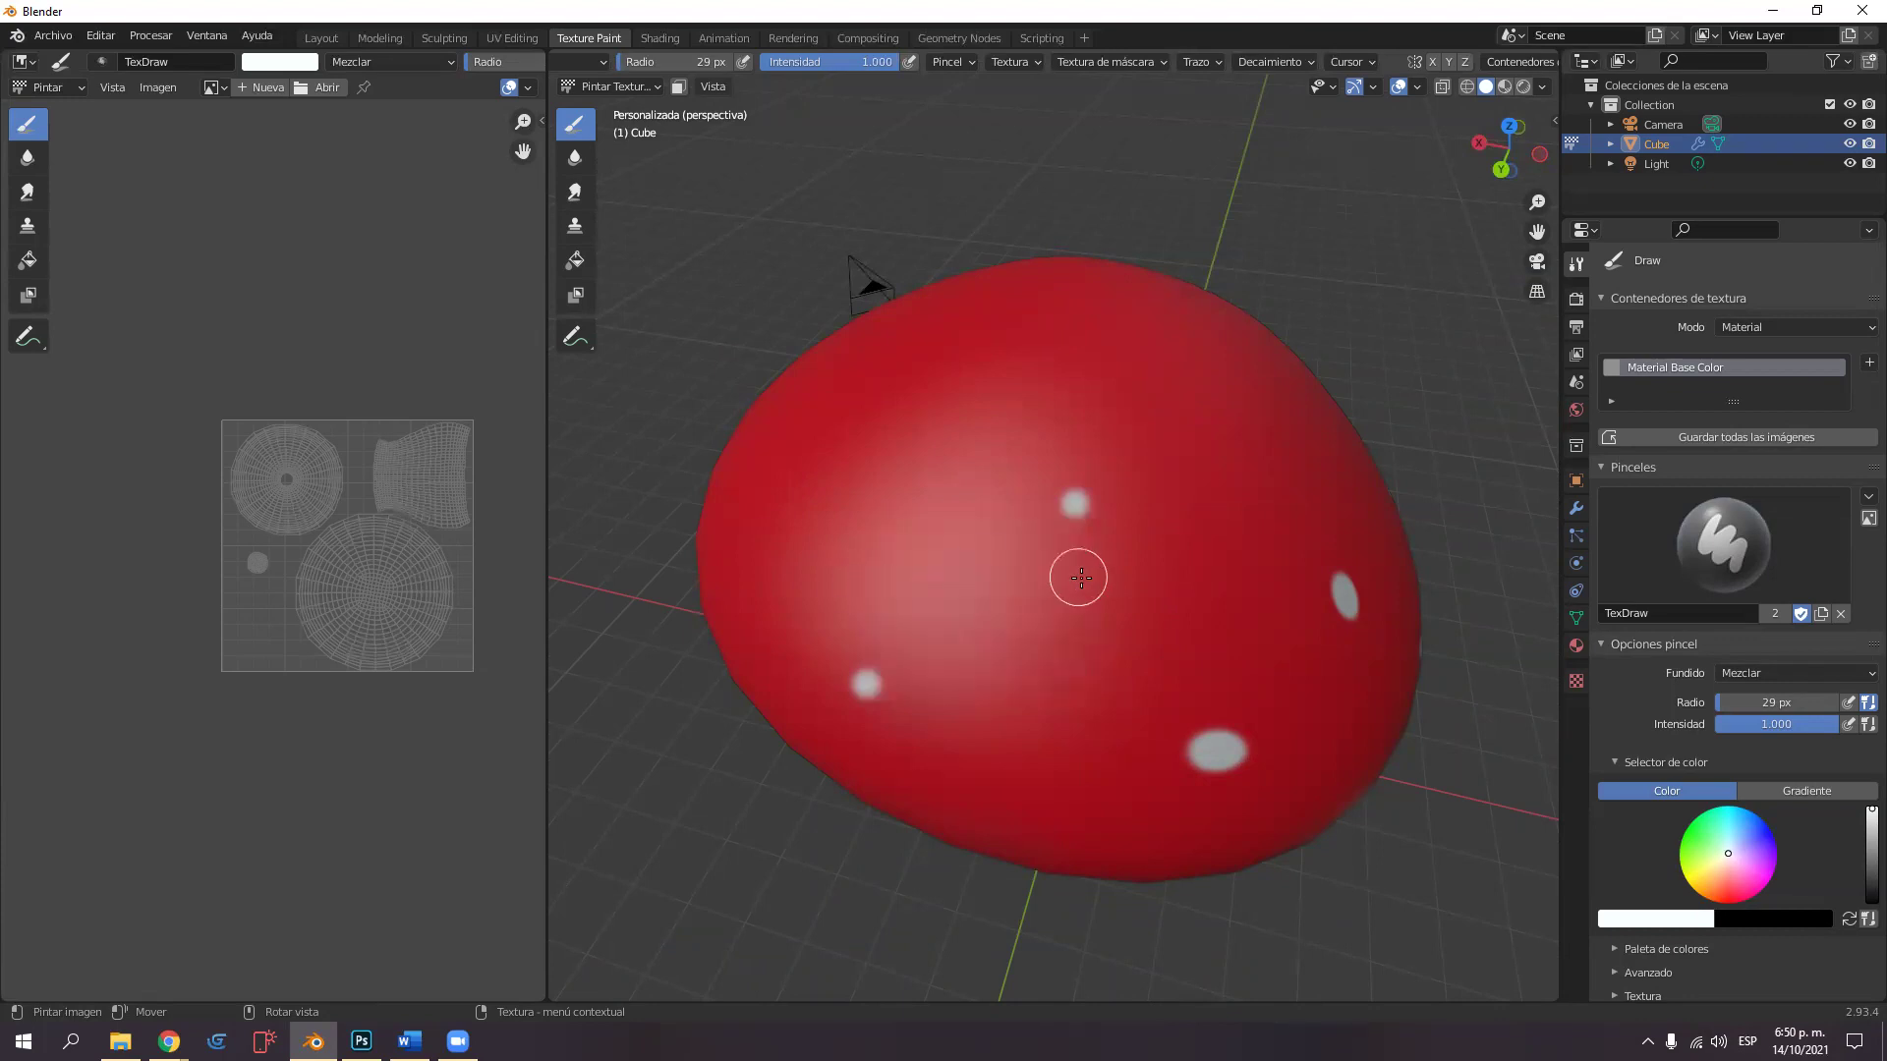
{"action": "middle_click_drag", "start_coordinate": [1022, 595], "coordinate": [1020, 600]}
{"action": "left_click", "coordinate": [1028, 597]}
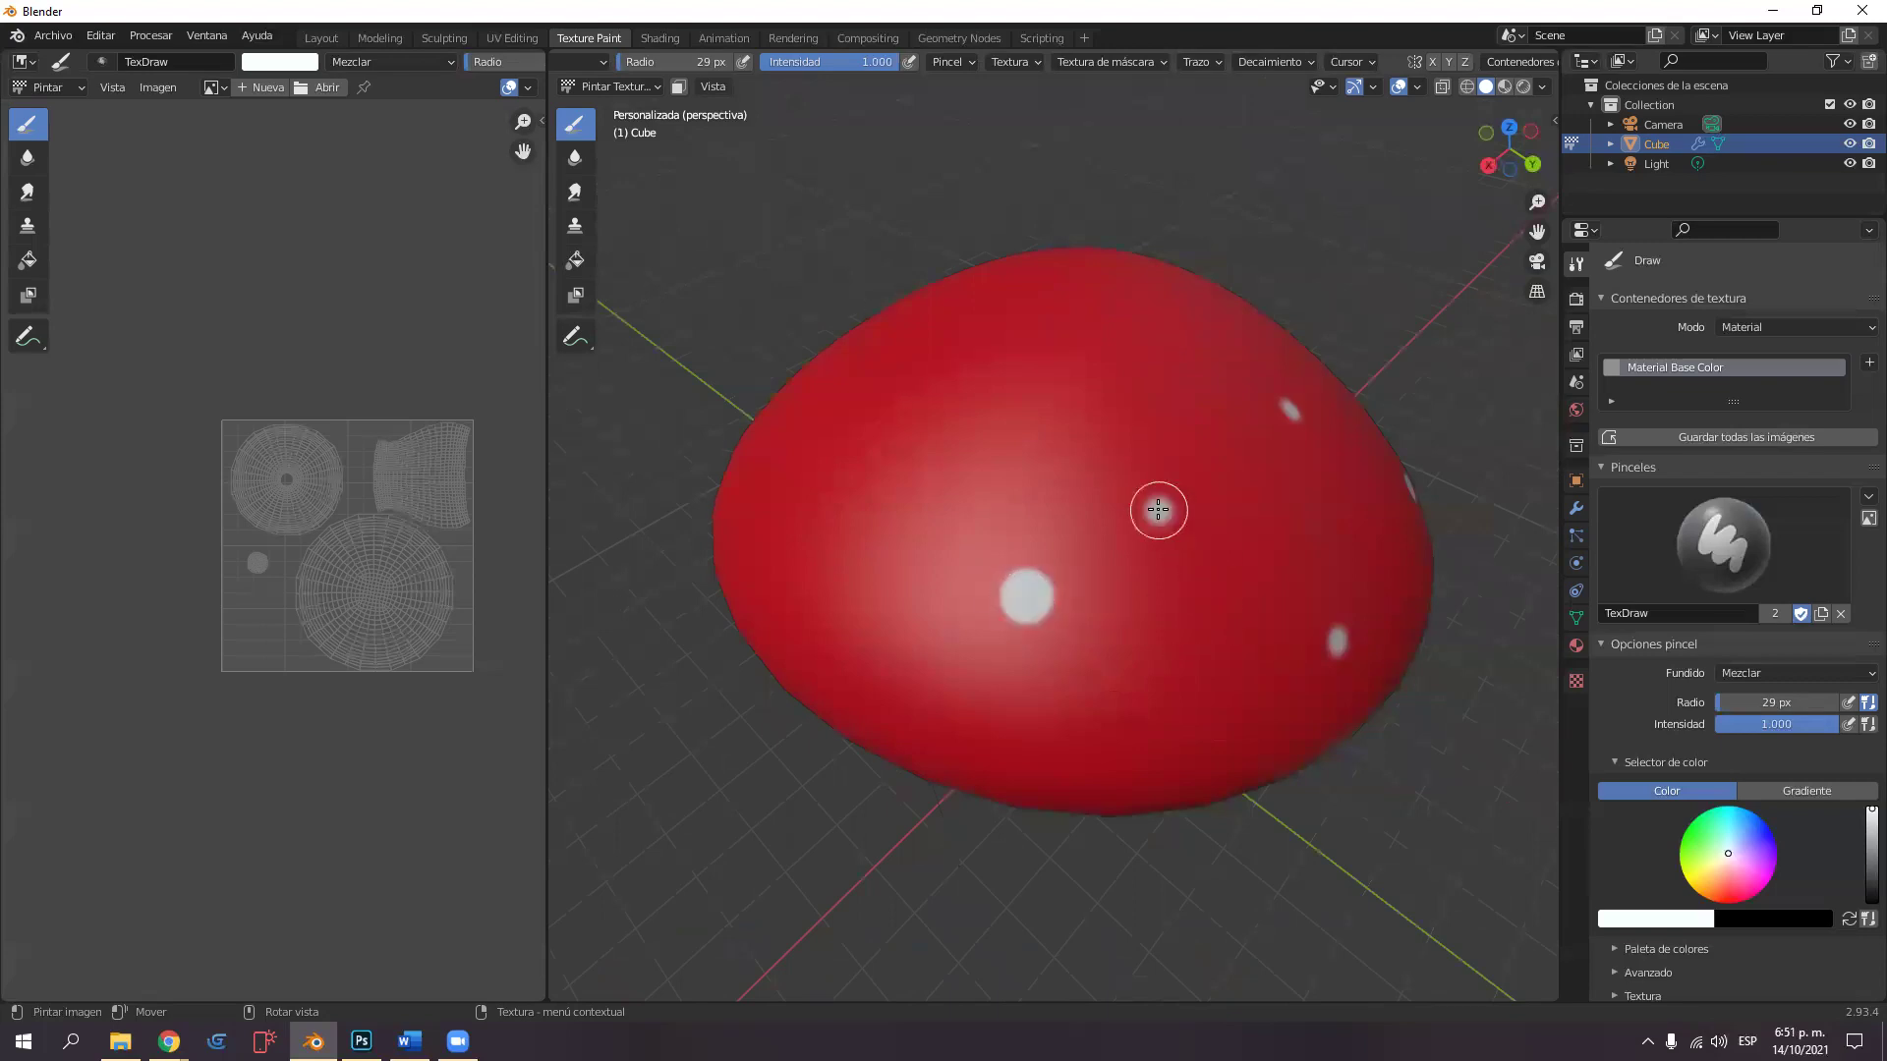
Paint white dots on the remaining plain side of the cap, including one near the crown and one close to the rim.
{"action": "middle_click_drag", "start_coordinate": [1137, 695], "coordinate": [951, 503]}
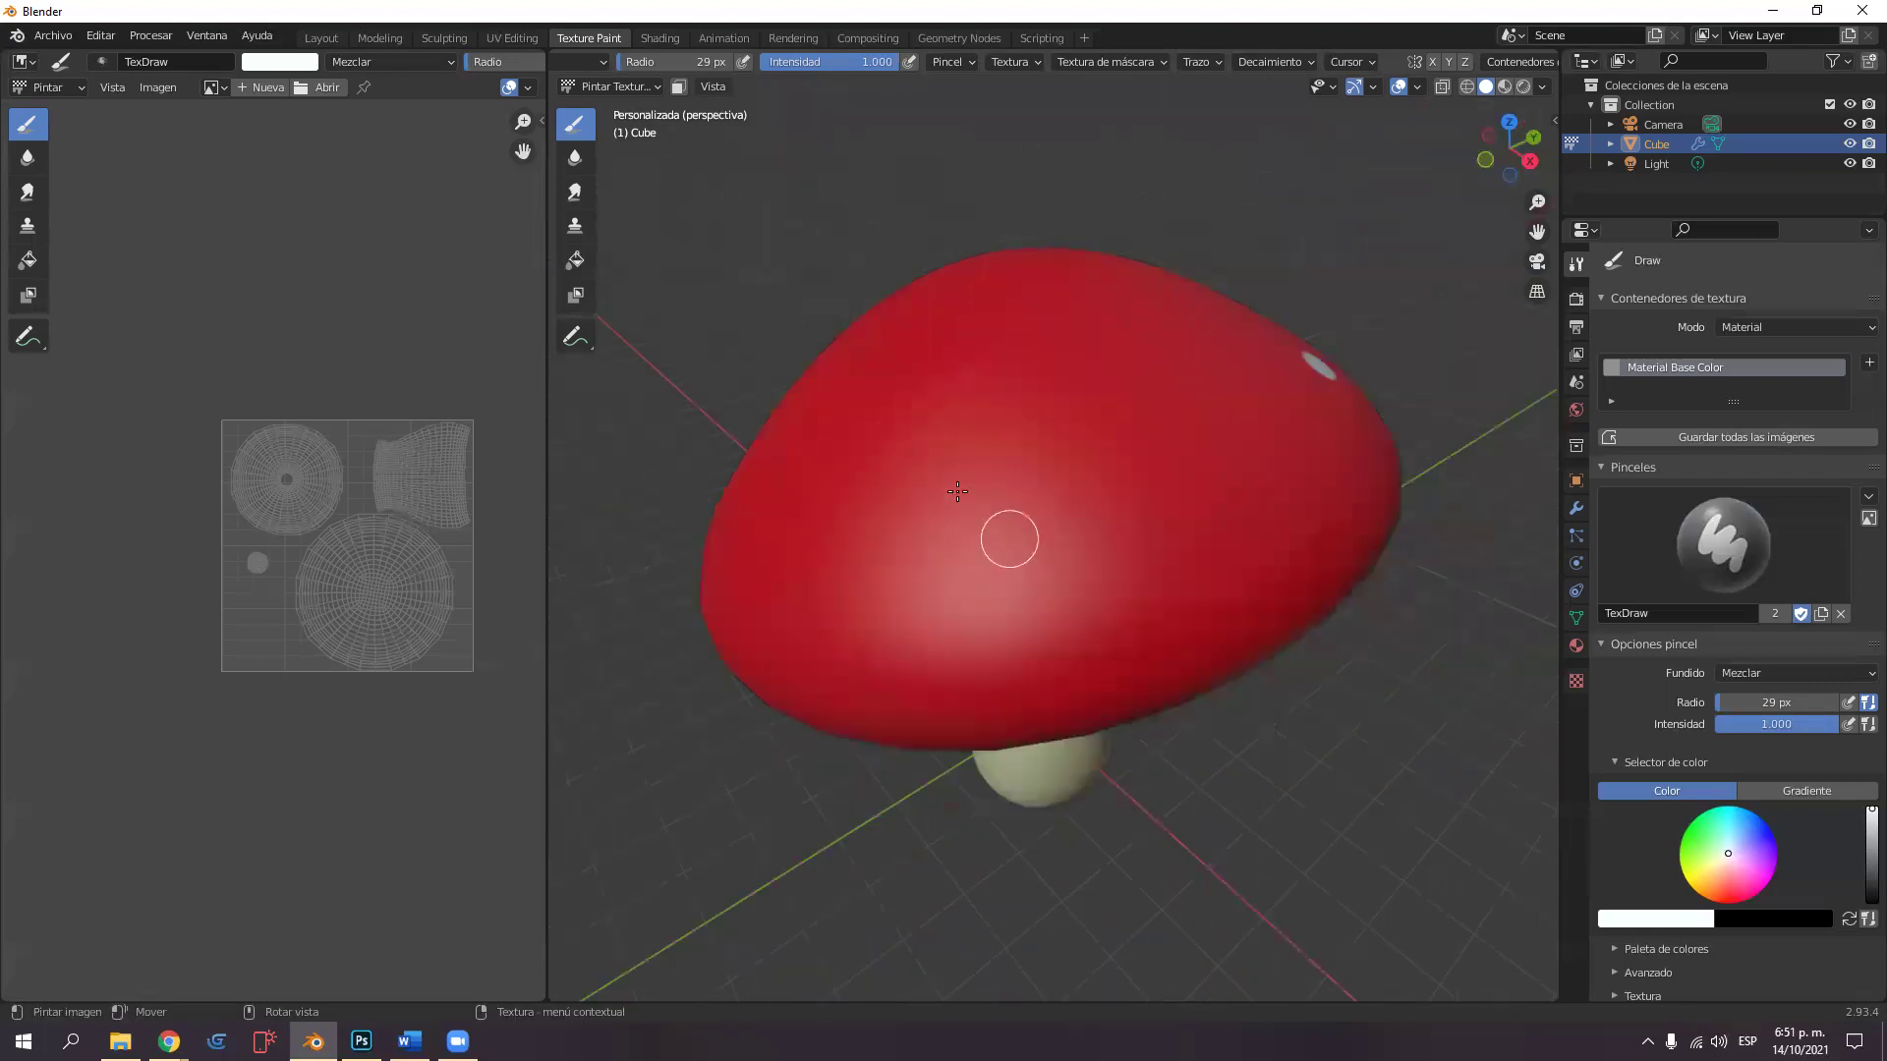
{"action": "left_click", "coordinate": [958, 499]}
{"action": "key", "text": "KP_6"}
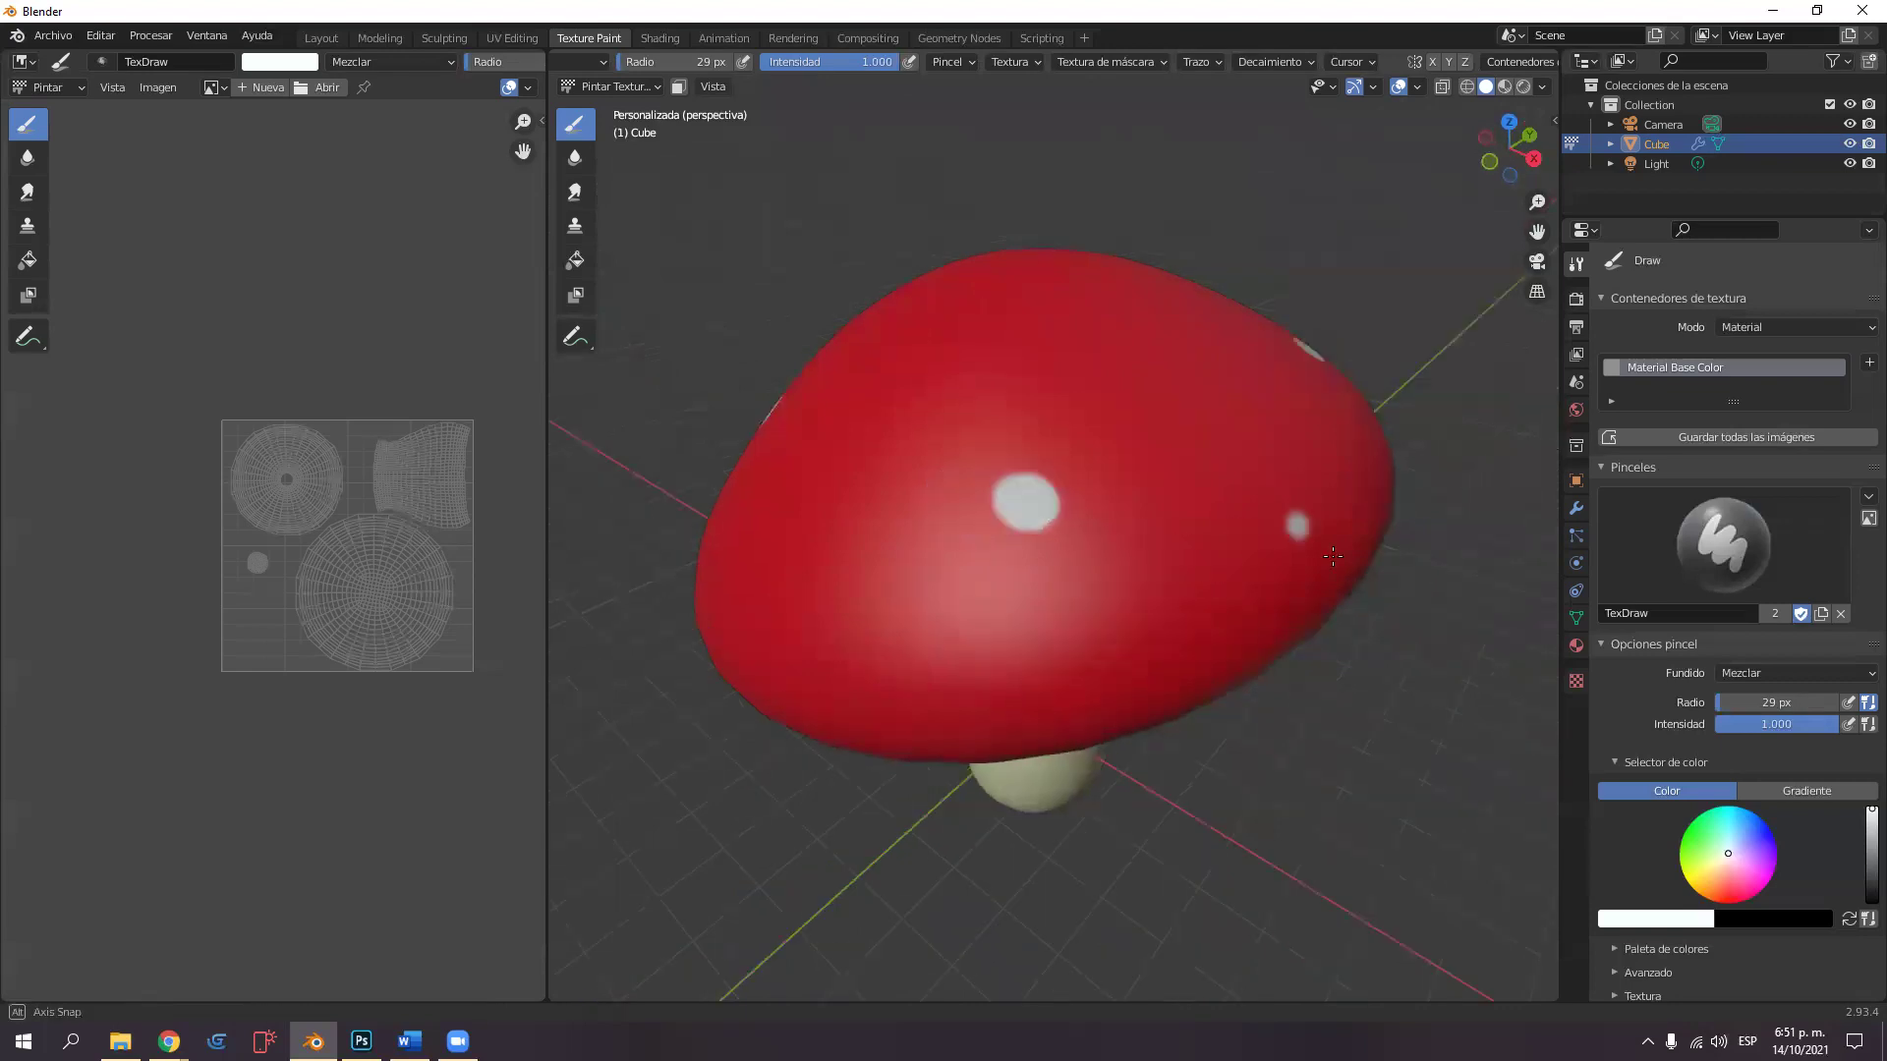
{"action": "key", "text": "KP_6"}
{"action": "middle_click_drag", "start_coordinate": [1185, 636], "coordinate": [1108, 444]}
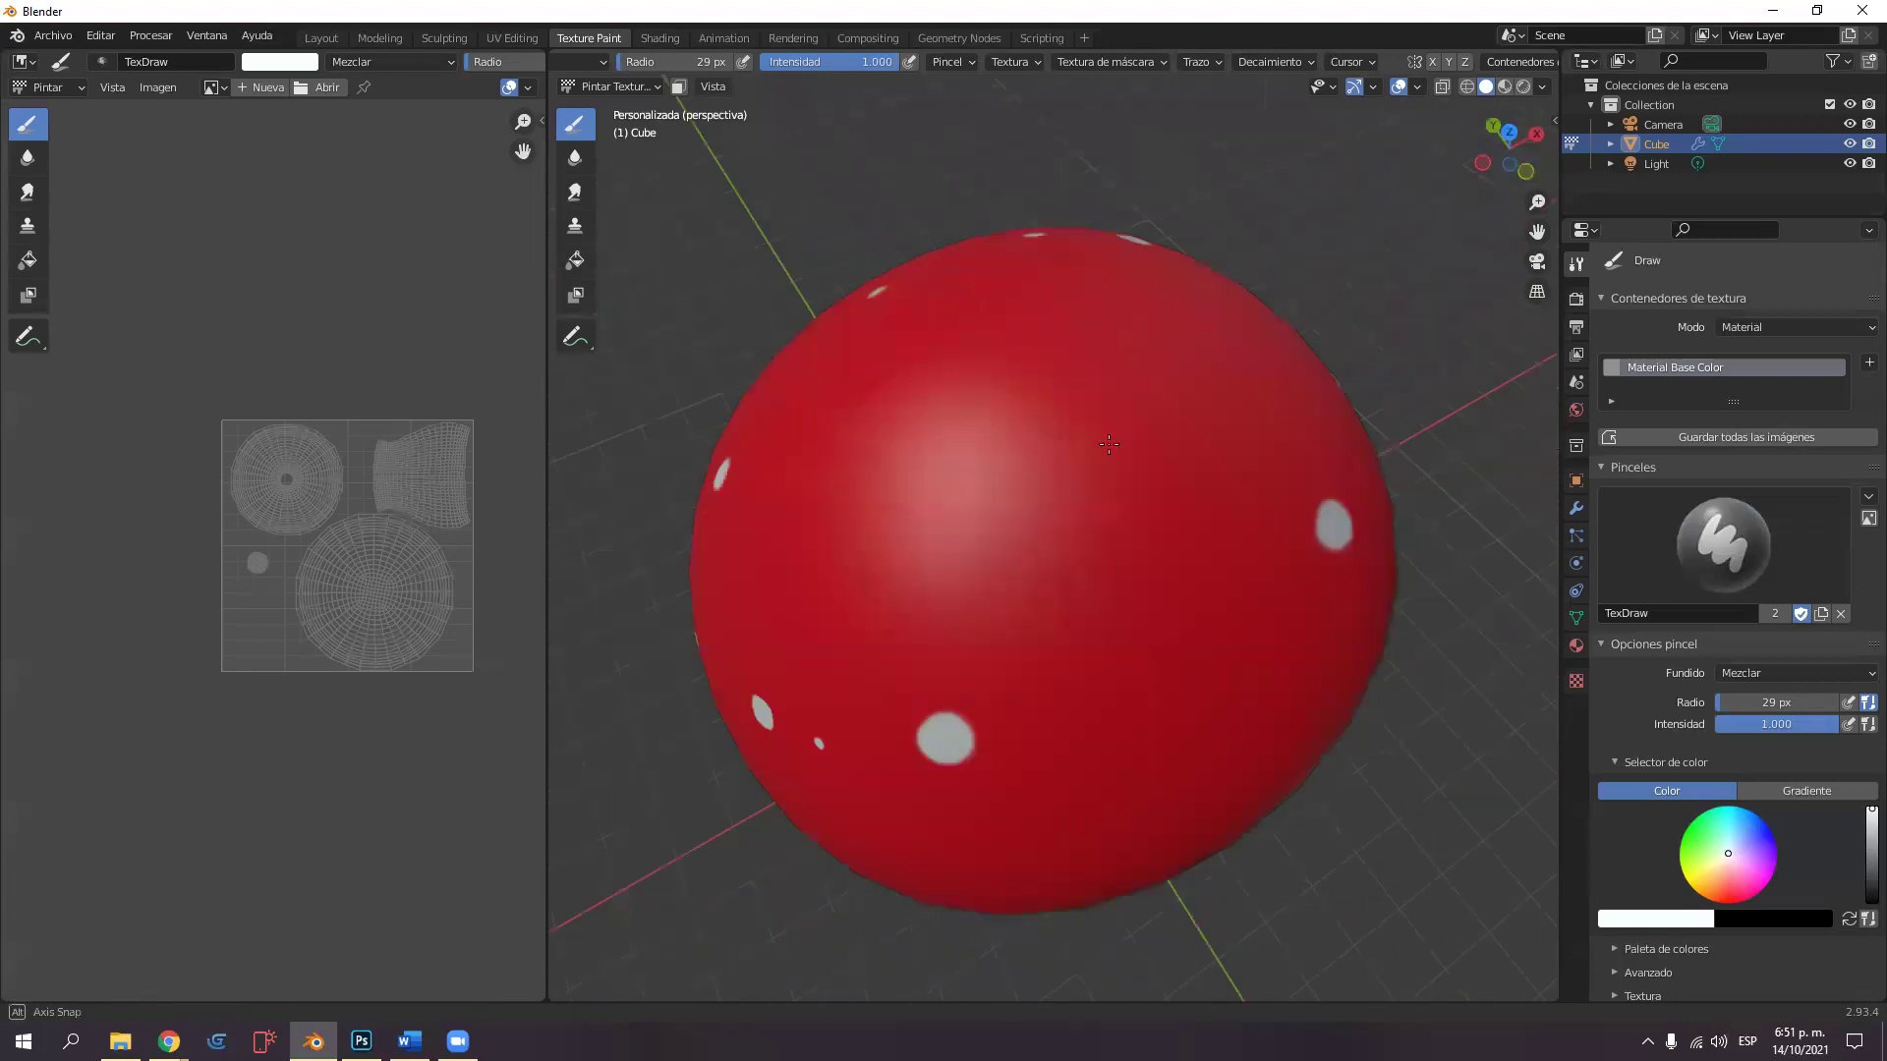
{"action": "middle_click_drag", "start_coordinate": [1085, 372], "coordinate": [1086, 370]}
{"action": "left_click", "coordinate": [1086, 370]}
{"action": "middle_click_drag", "start_coordinate": [994, 547], "coordinate": [1029, 474]}
{"action": "mouse_move", "coordinate": [920, 510]}
{"action": "middle_mouse_down"}
{"action": "mouse_move", "coordinate": [1046, 694]}
{"action": "mouse_move", "coordinate": [1045, 615]}
{"action": "middle_mouse_up"}
{"action": "left_click", "coordinate": [1058, 592]}
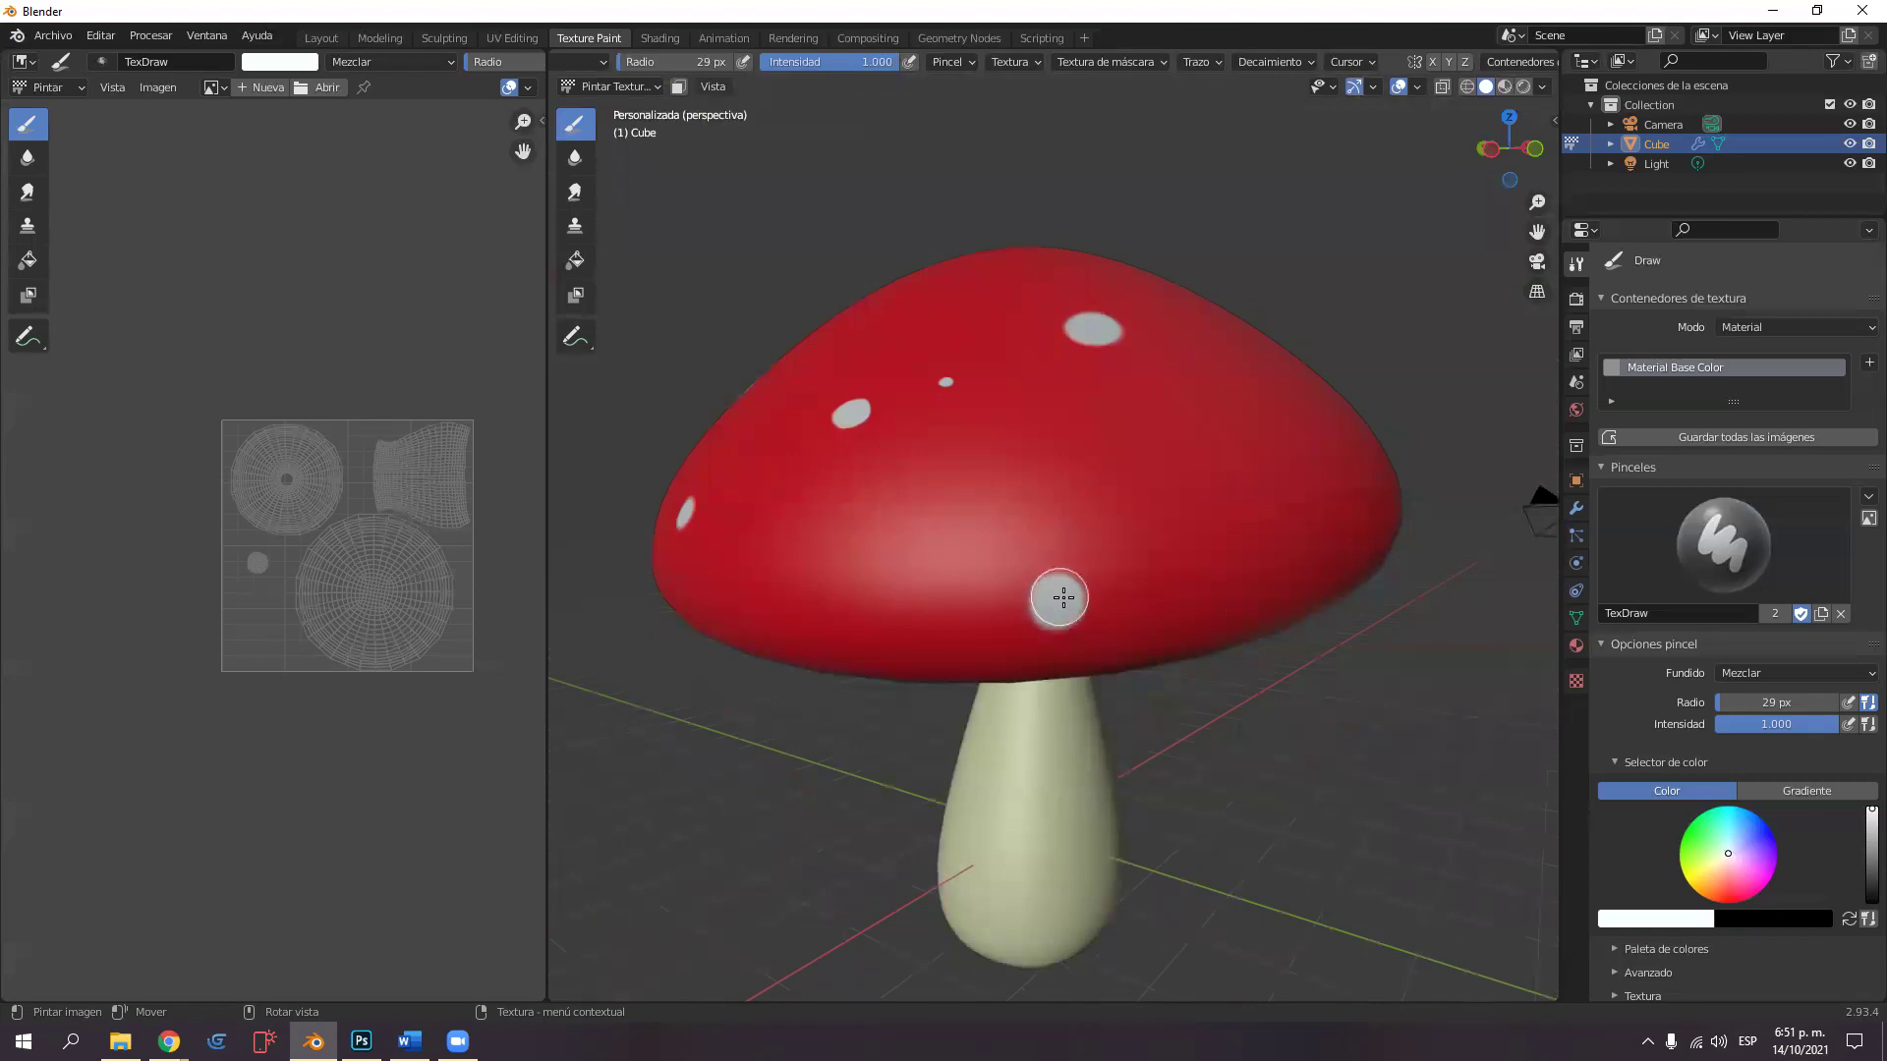
Paint a large white spot on the lower part of the cap and fill neighbouring bare areas with more spots.
{"action": "mouse_move", "coordinate": [1052, 602]}
{"action": "middle_mouse_down"}
{"action": "mouse_move", "coordinate": [1063, 635]}
{"action": "mouse_move", "coordinate": [977, 518]}
{"action": "mouse_move", "coordinate": [1028, 570]}
{"action": "mouse_move", "coordinate": [885, 587]}
{"action": "mouse_move", "coordinate": [841, 619]}
{"action": "middle_mouse_up"}
{"action": "middle_click_drag", "start_coordinate": [1219, 511], "coordinate": [1251, 498]}
{"action": "mouse_move", "coordinate": [1251, 497]}
{"action": "left_mouse_down"}
{"action": "mouse_move", "coordinate": [1202, 494]}
{"action": "mouse_move", "coordinate": [1243, 470]}
{"action": "mouse_move", "coordinate": [1262, 496]}
{"action": "mouse_move", "coordinate": [1247, 517]}
{"action": "mouse_move", "coordinate": [1224, 506]}
{"action": "mouse_move", "coordinate": [1247, 496]}
{"action": "mouse_move", "coordinate": [1237, 515]}
{"action": "mouse_move", "coordinate": [1217, 504]}
{"action": "mouse_move", "coordinate": [1231, 478]}
{"action": "mouse_move", "coordinate": [1252, 505]}
{"action": "mouse_move", "coordinate": [1214, 503]}
{"action": "mouse_move", "coordinate": [1230, 481]}
{"action": "mouse_move", "coordinate": [1236, 507]}
{"action": "mouse_move", "coordinate": [1218, 501]}
{"action": "mouse_move", "coordinate": [1242, 505]}
{"action": "left_mouse_up"}
{"action": "middle_click_drag", "start_coordinate": [1242, 505], "coordinate": [1203, 603]}
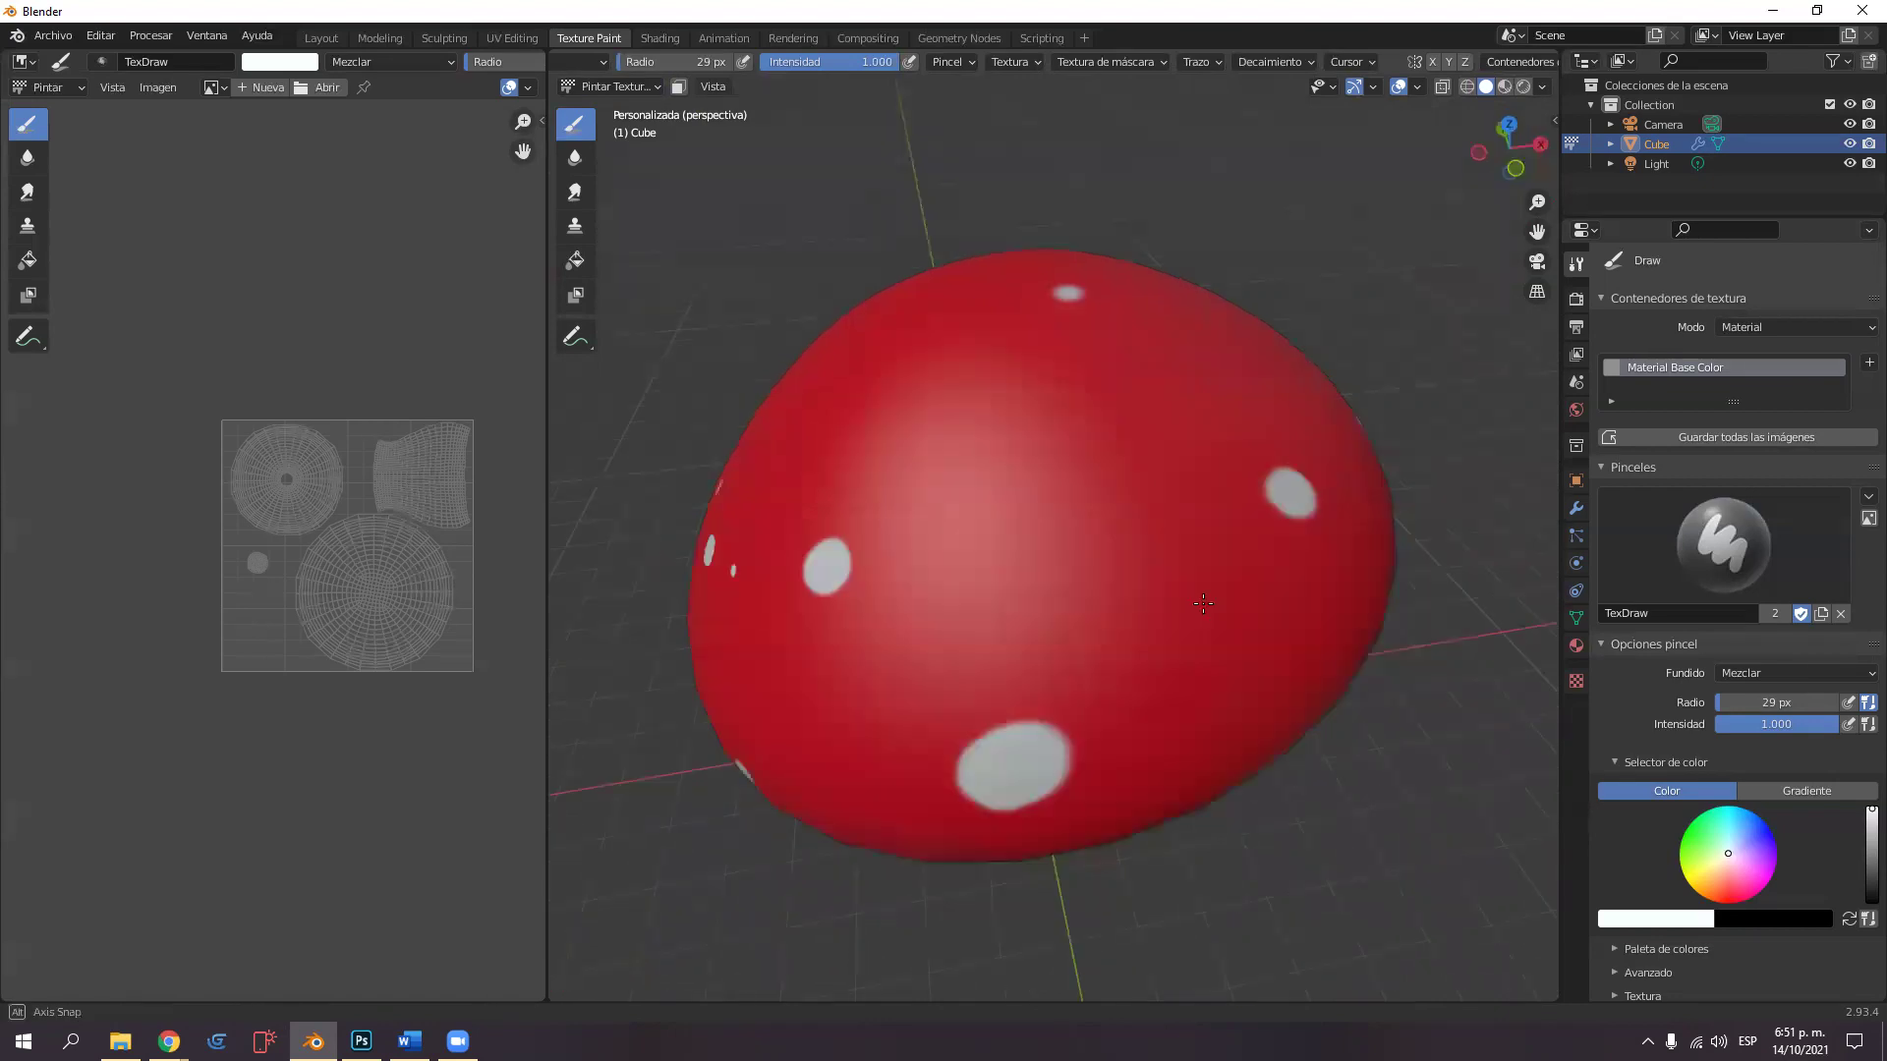
{"action": "mouse_move", "coordinate": [1069, 781]}
{"action": "middle_mouse_down"}
{"action": "mouse_move", "coordinate": [1063, 646]}
{"action": "mouse_move", "coordinate": [953, 581]}
{"action": "middle_mouse_up"}
{"action": "mouse_move", "coordinate": [952, 581]}
{"action": "left_mouse_down"}
{"action": "mouse_move", "coordinate": [930, 551]}
{"action": "mouse_move", "coordinate": [964, 539]}
{"action": "mouse_move", "coordinate": [965, 594]}
{"action": "mouse_move", "coordinate": [935, 586]}
{"action": "mouse_move", "coordinate": [952, 539]}
{"action": "mouse_move", "coordinate": [994, 547]}
{"action": "mouse_move", "coordinate": [991, 593]}
{"action": "mouse_move", "coordinate": [960, 602]}
{"action": "mouse_move", "coordinate": [944, 573]}
{"action": "mouse_move", "coordinate": [973, 543]}
{"action": "mouse_move", "coordinate": [963, 611]}
{"action": "mouse_move", "coordinate": [931, 610]}
{"action": "mouse_move", "coordinate": [952, 548]}
{"action": "mouse_move", "coordinate": [973, 594]}
{"action": "mouse_move", "coordinate": [928, 608]}
{"action": "mouse_move", "coordinate": [927, 556]}
{"action": "mouse_move", "coordinate": [982, 547]}
{"action": "mouse_move", "coordinate": [967, 610]}
{"action": "mouse_move", "coordinate": [989, 581]}
{"action": "mouse_move", "coordinate": [973, 540]}
{"action": "mouse_move", "coordinate": [948, 536]}
{"action": "left_mouse_up"}
{"action": "mouse_move", "coordinate": [1110, 486]}
{"action": "middle_mouse_down"}
{"action": "mouse_move", "coordinate": [1222, 496]}
{"action": "mouse_move", "coordinate": [997, 380]}
{"action": "mouse_move", "coordinate": [1020, 396]}
{"action": "middle_mouse_up"}
{"action": "left_click", "coordinate": [1022, 402]}
Add a small white dot beside the large spot, enlarge it with a 49 px brush radius, and paint another near the rim.
{"action": "scroll", "coordinate": [1162, 502], "scroll_direction": "down", "scroll_amount": 3}
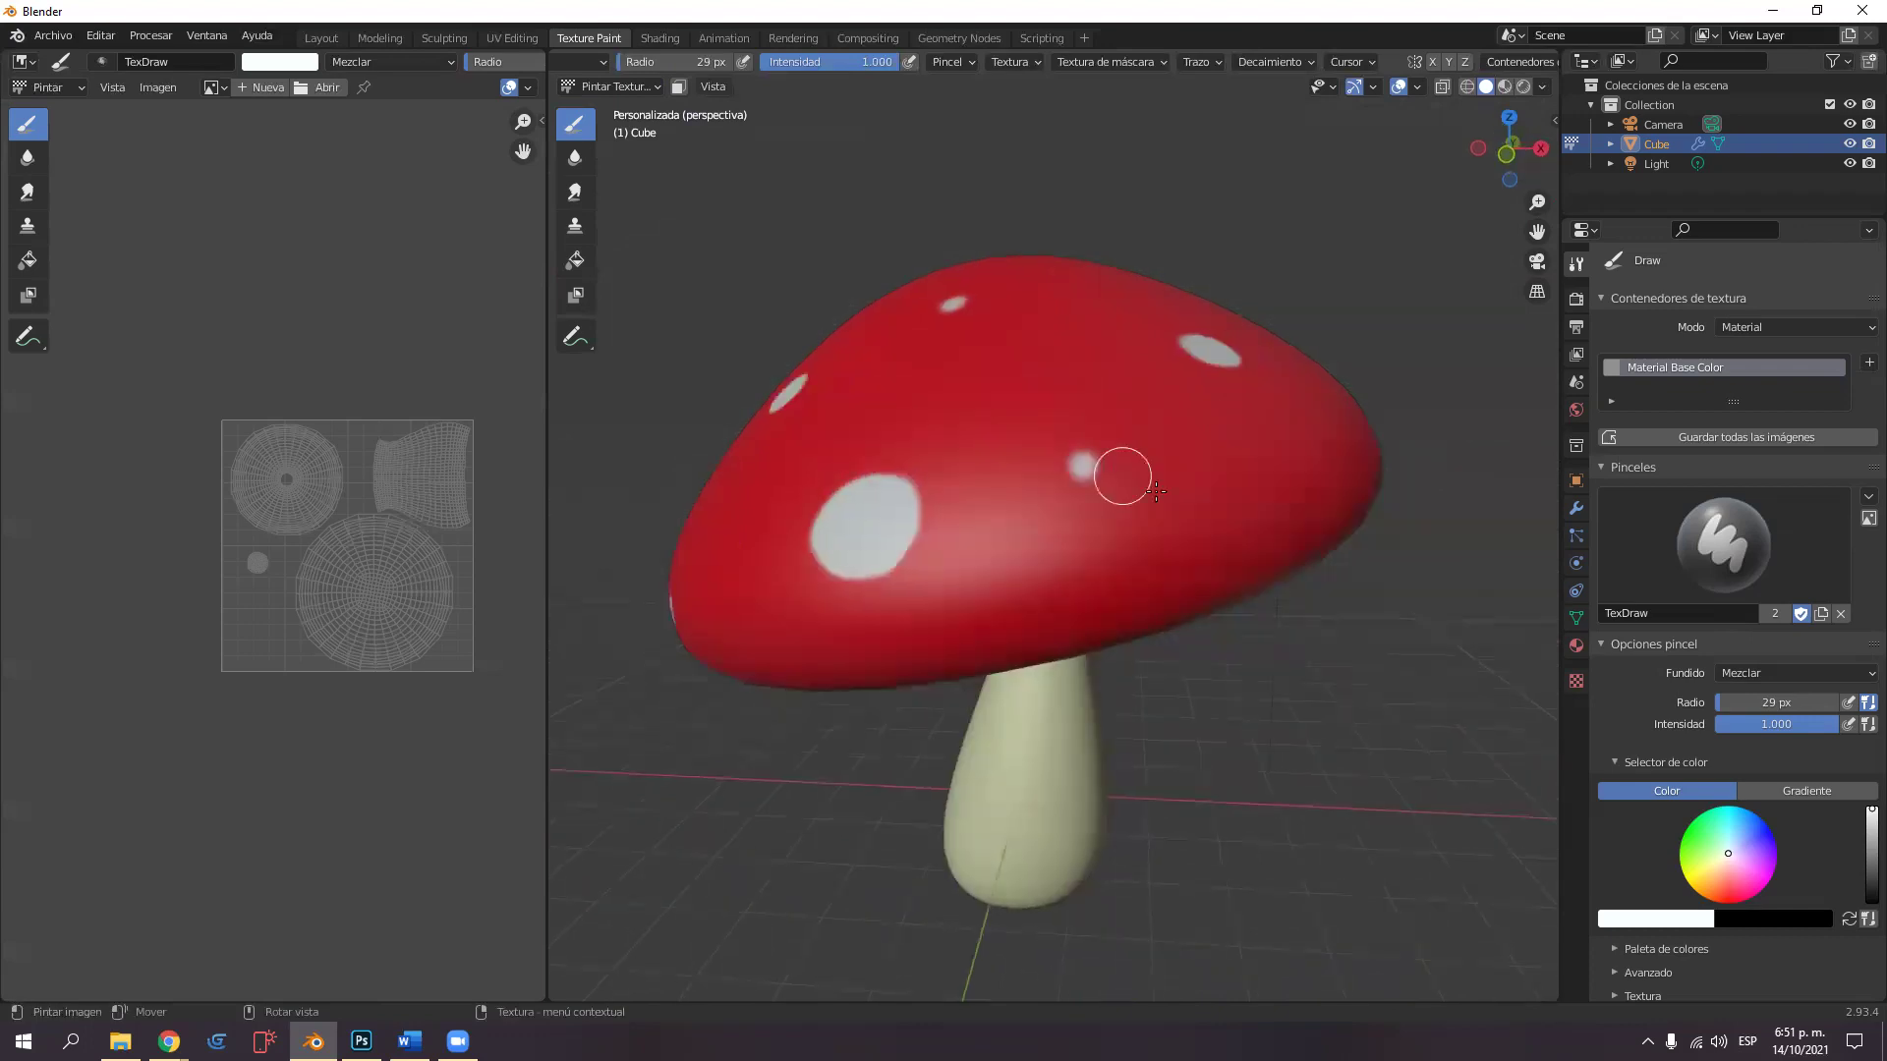
{"action": "left_click", "coordinate": [1083, 466]}
{"action": "key", "text": "f"}
{"action": "left_click", "coordinate": [1102, 467]}
{"action": "left_click", "coordinate": [1103, 468]}
{"action": "middle_click_drag", "start_coordinate": [1106, 469], "coordinate": [1020, 505]}
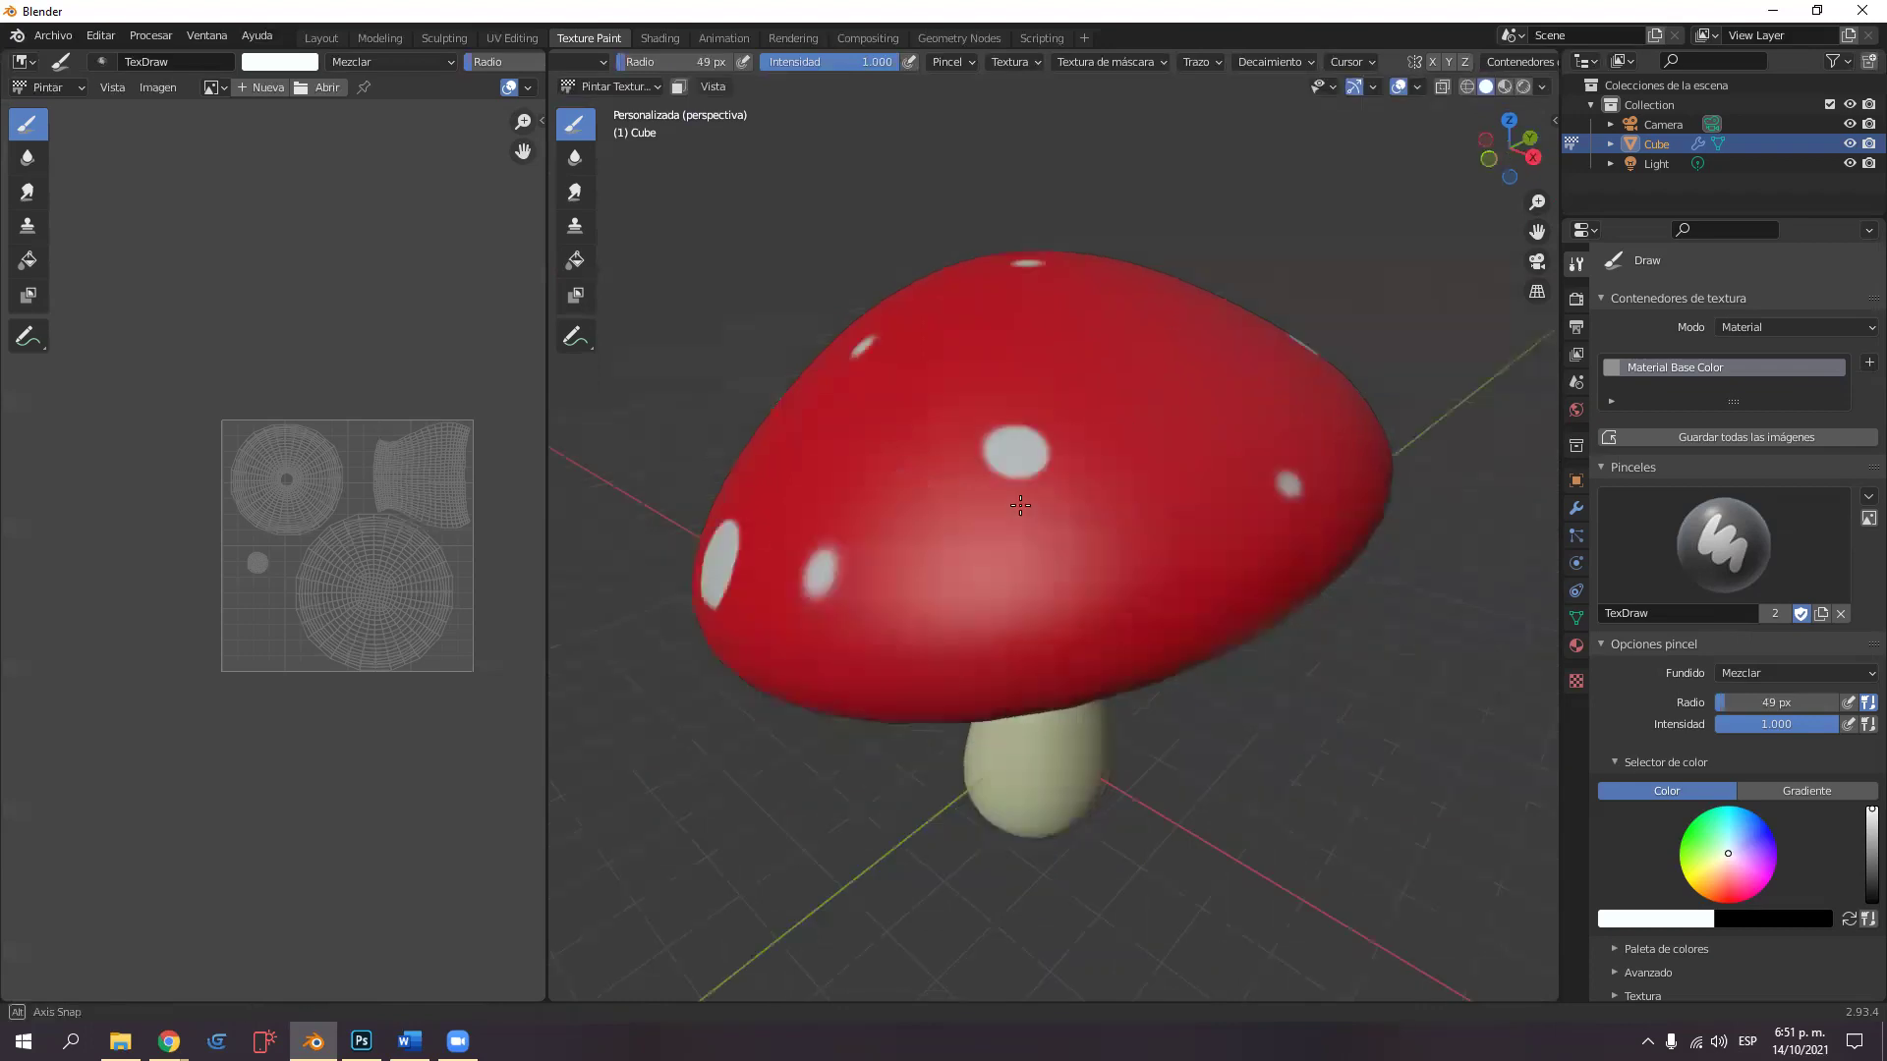
{"action": "left_click", "coordinate": [1032, 654]}
Examine the white spots all around the cap and the cream underside of the mushroom.
{"action": "middle_click_drag", "start_coordinate": [1069, 626], "coordinate": [1452, 512]}
{"action": "middle_click_drag", "start_coordinate": [1043, 409], "coordinate": [975, 572]}
{"action": "scroll", "coordinate": [1140, 602], "scroll_direction": "down", "scroll_amount": 4}
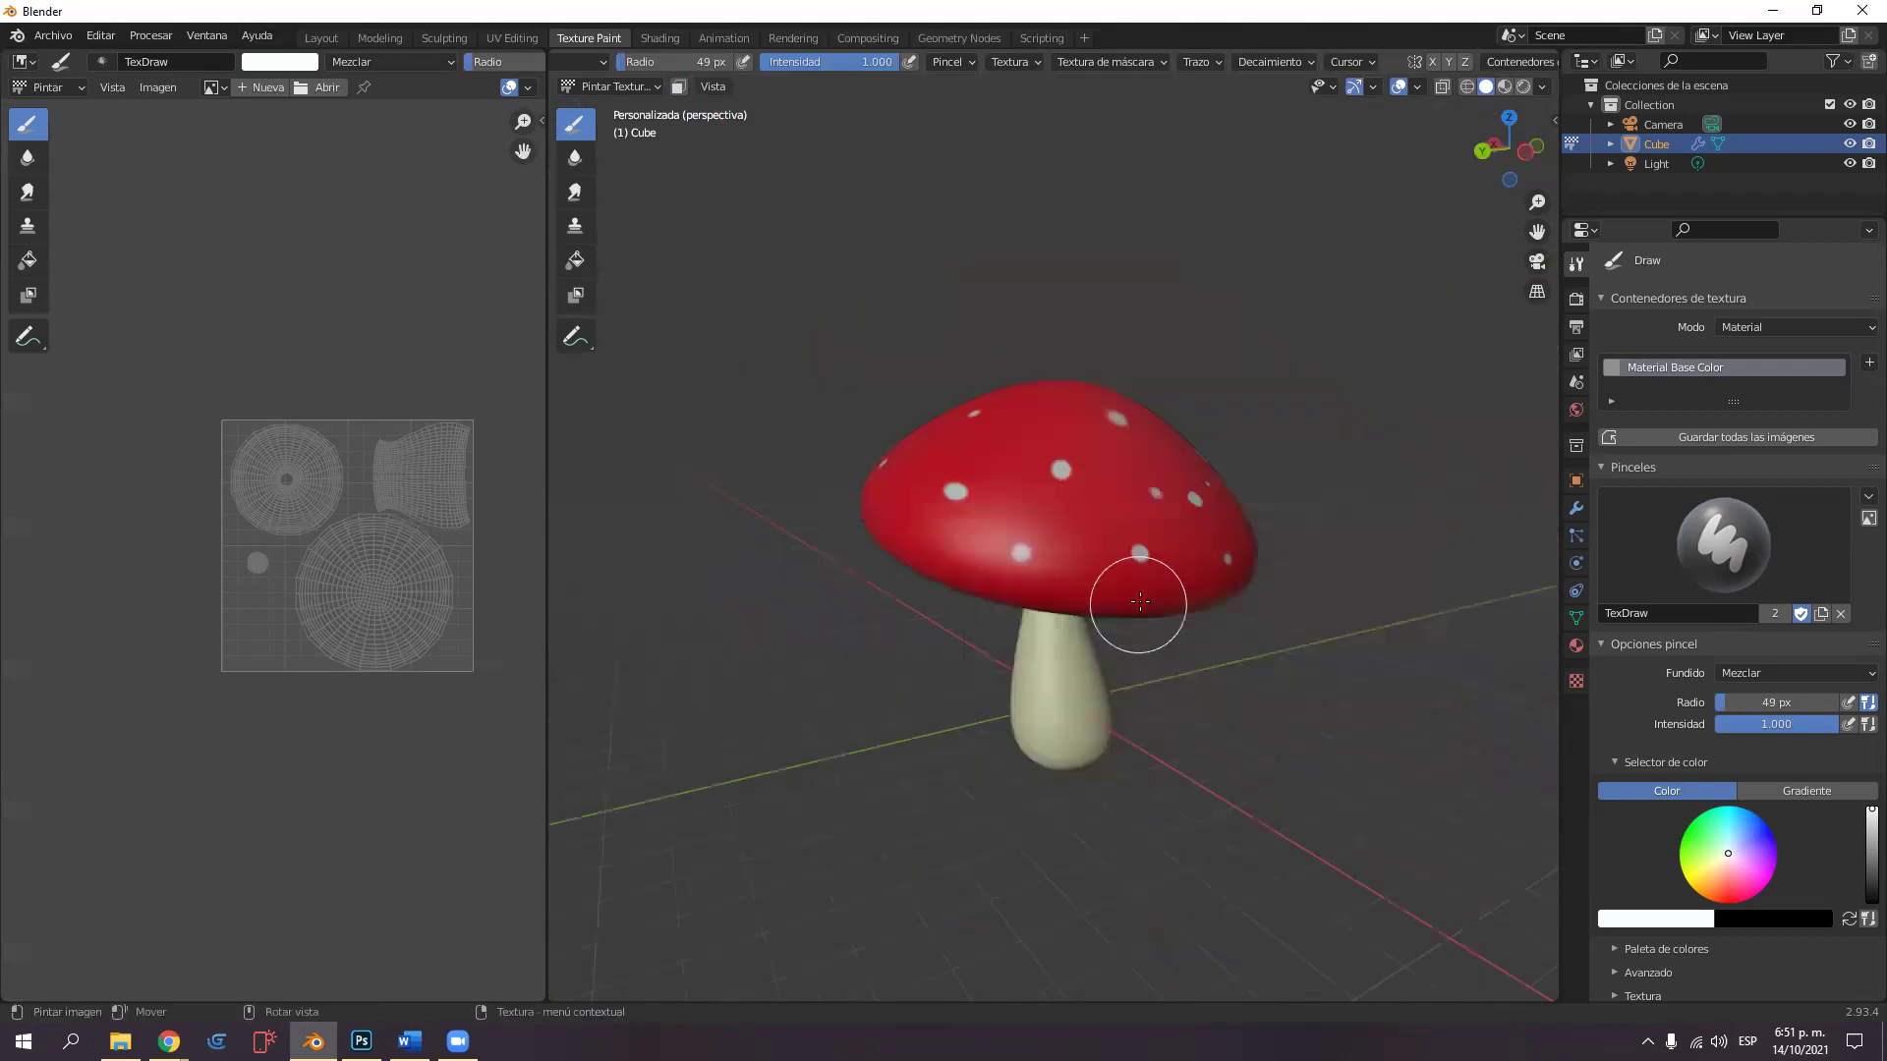
{"action": "middle_click_drag", "start_coordinate": [1138, 605], "coordinate": [1250, 610]}
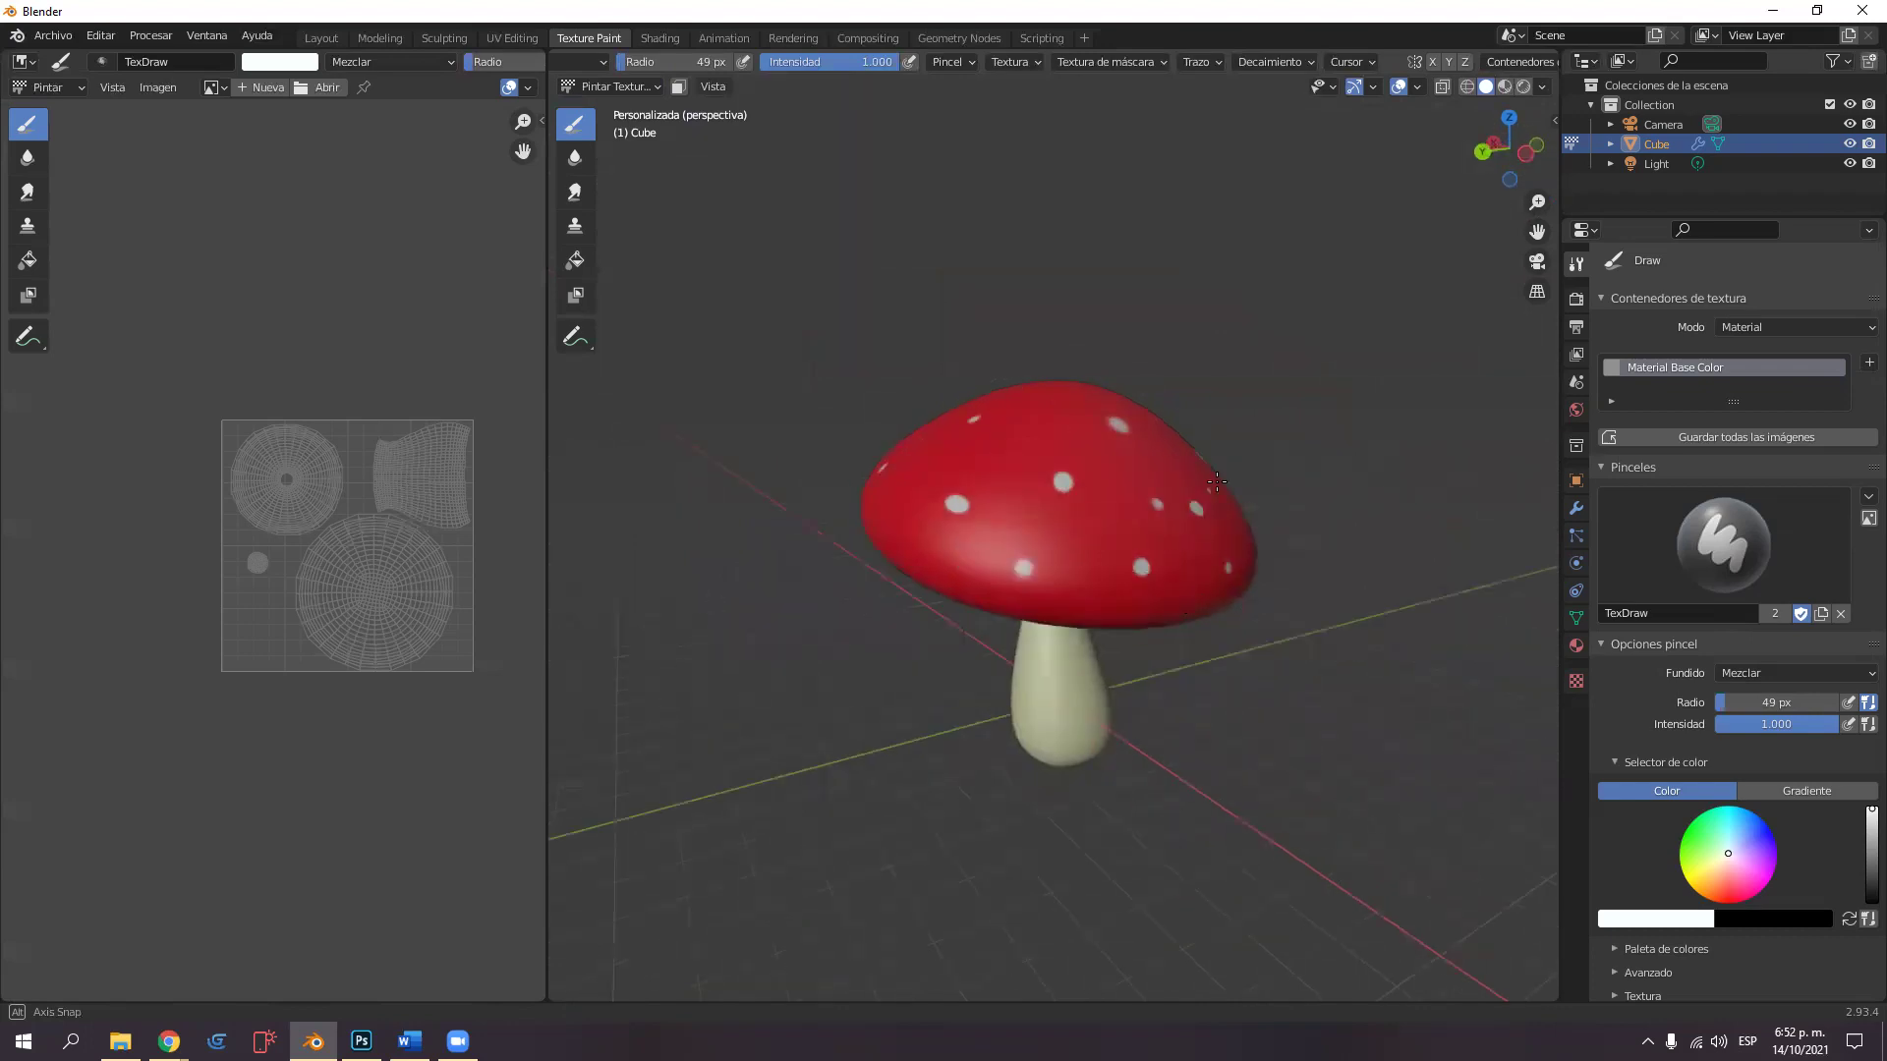
{"action": "middle_click_drag", "start_coordinate": [1217, 482], "coordinate": [1258, 438]}
{"action": "middle_click_drag", "start_coordinate": [1065, 486], "coordinate": [1054, 474]}
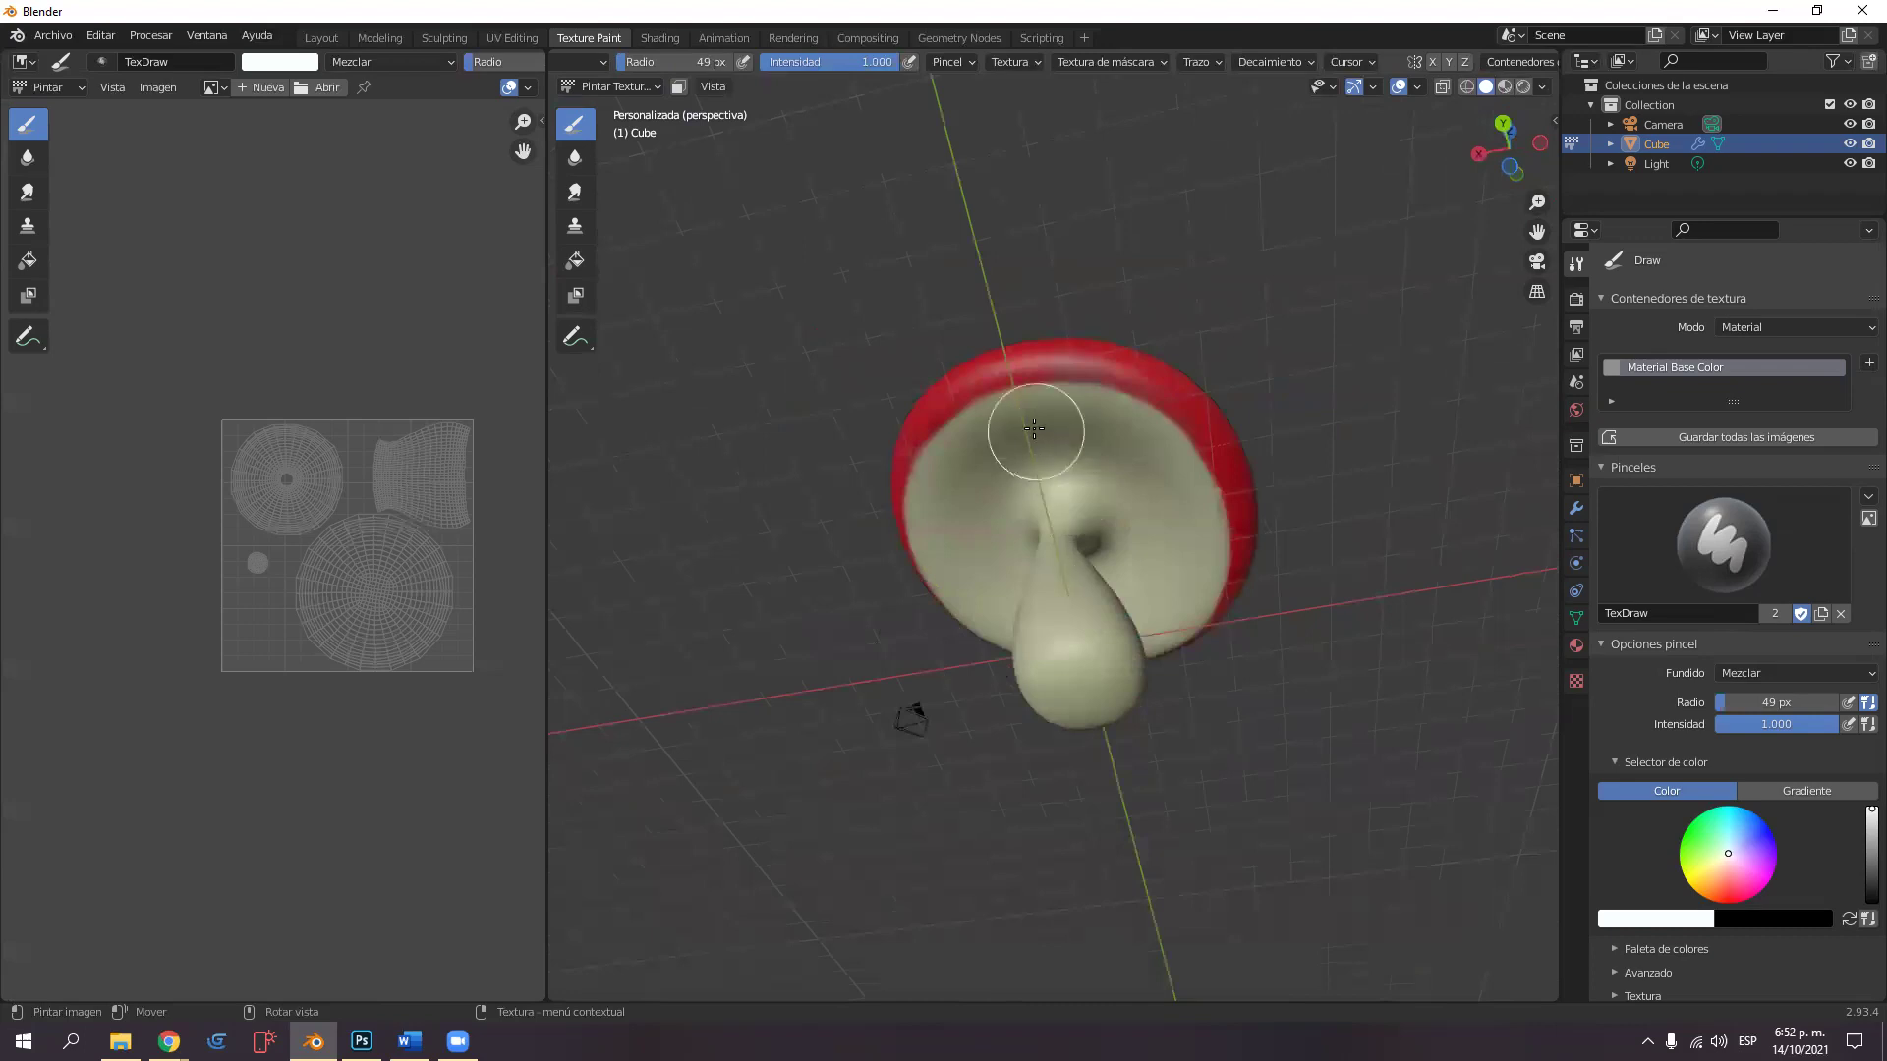
{"action": "mouse_move", "coordinate": [1017, 523]}
{"action": "middle_mouse_down"}
{"action": "mouse_move", "coordinate": [1048, 537]}
{"action": "mouse_move", "coordinate": [1121, 495]}
{"action": "mouse_move", "coordinate": [1064, 507]}
{"action": "middle_mouse_up"}
{"action": "scroll", "coordinate": [1064, 507], "scroll_direction": "up", "scroll_amount": 3}
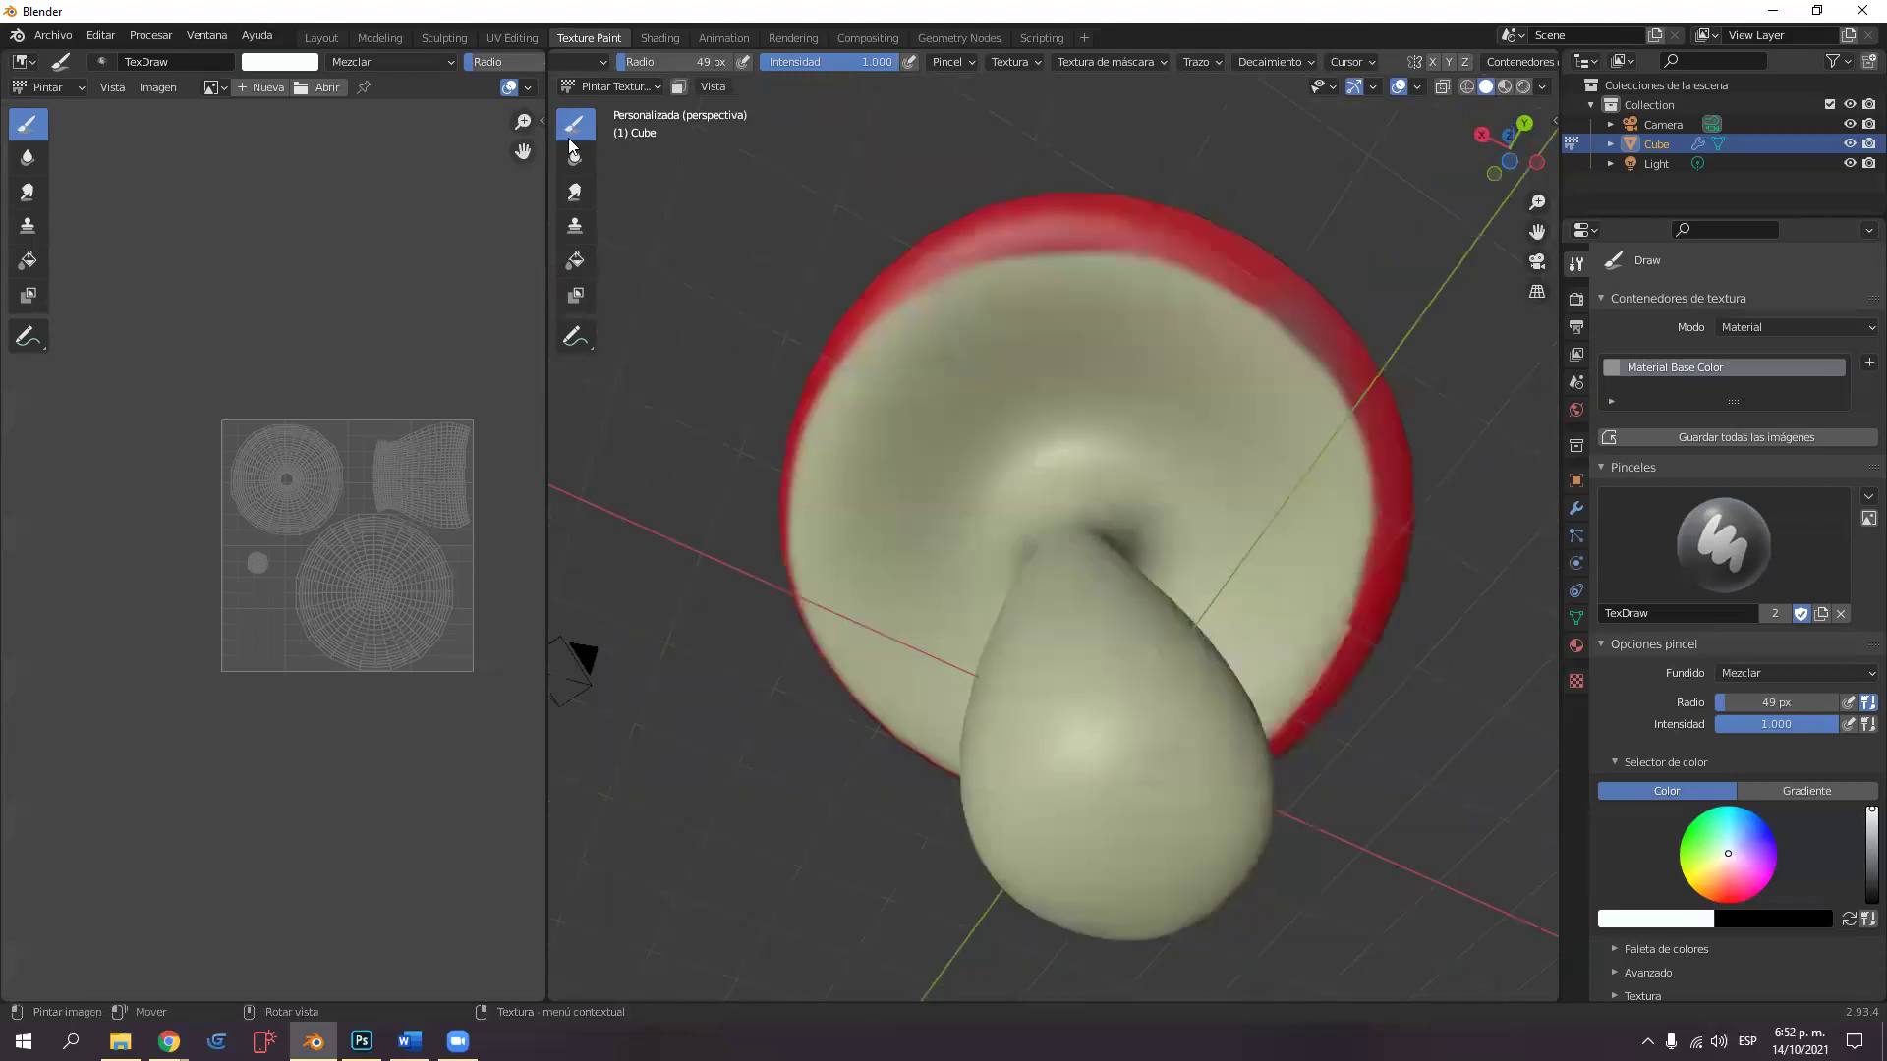
Change the brush's paint colour to dark red and reduce its radius to 4 px.
{"action": "left_click", "coordinate": [266, 63]}
{"action": "left_click_drag", "start_coordinate": [322, 151], "coordinate": [334, 209]}
{"action": "mouse_move", "coordinate": [417, 140]}
{"action": "left_mouse_down"}
{"action": "mouse_move", "coordinate": [411, 197]}
{"action": "mouse_move", "coordinate": [410, 179]}
{"action": "left_mouse_up"}
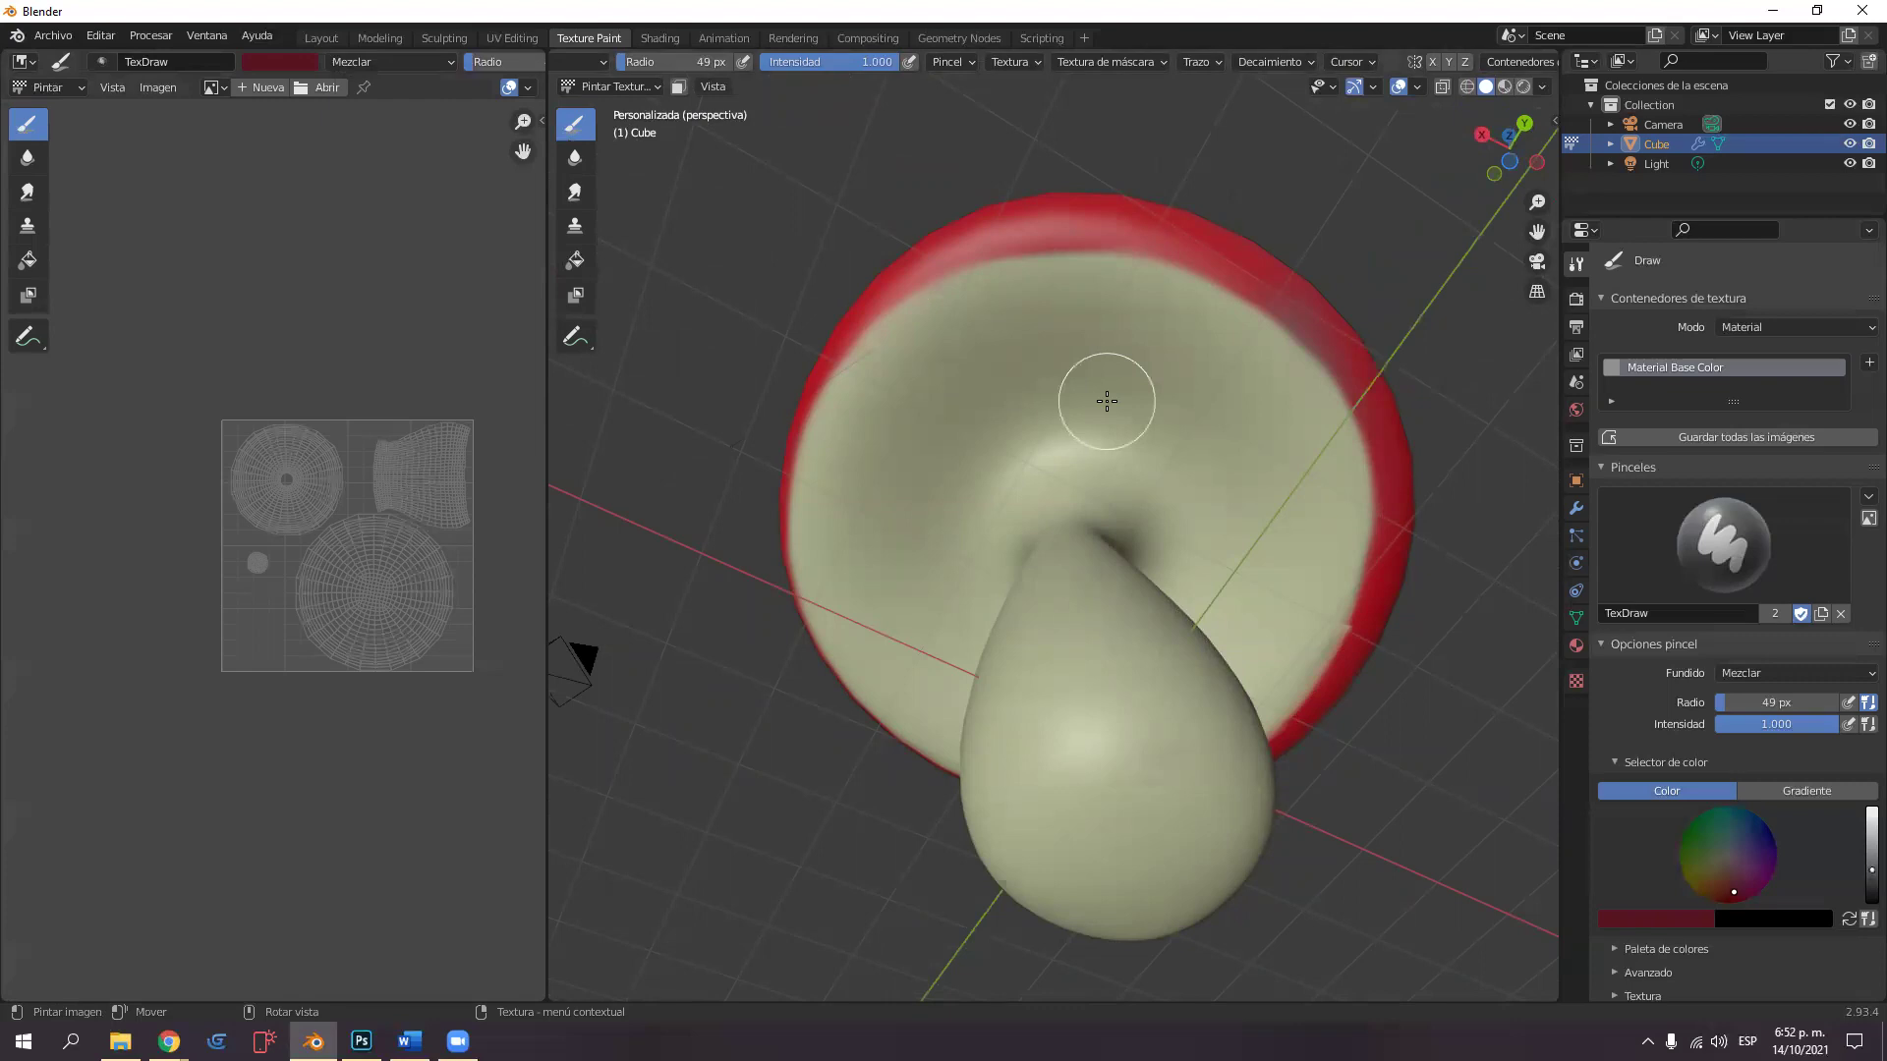
{"action": "key", "text": "f"}
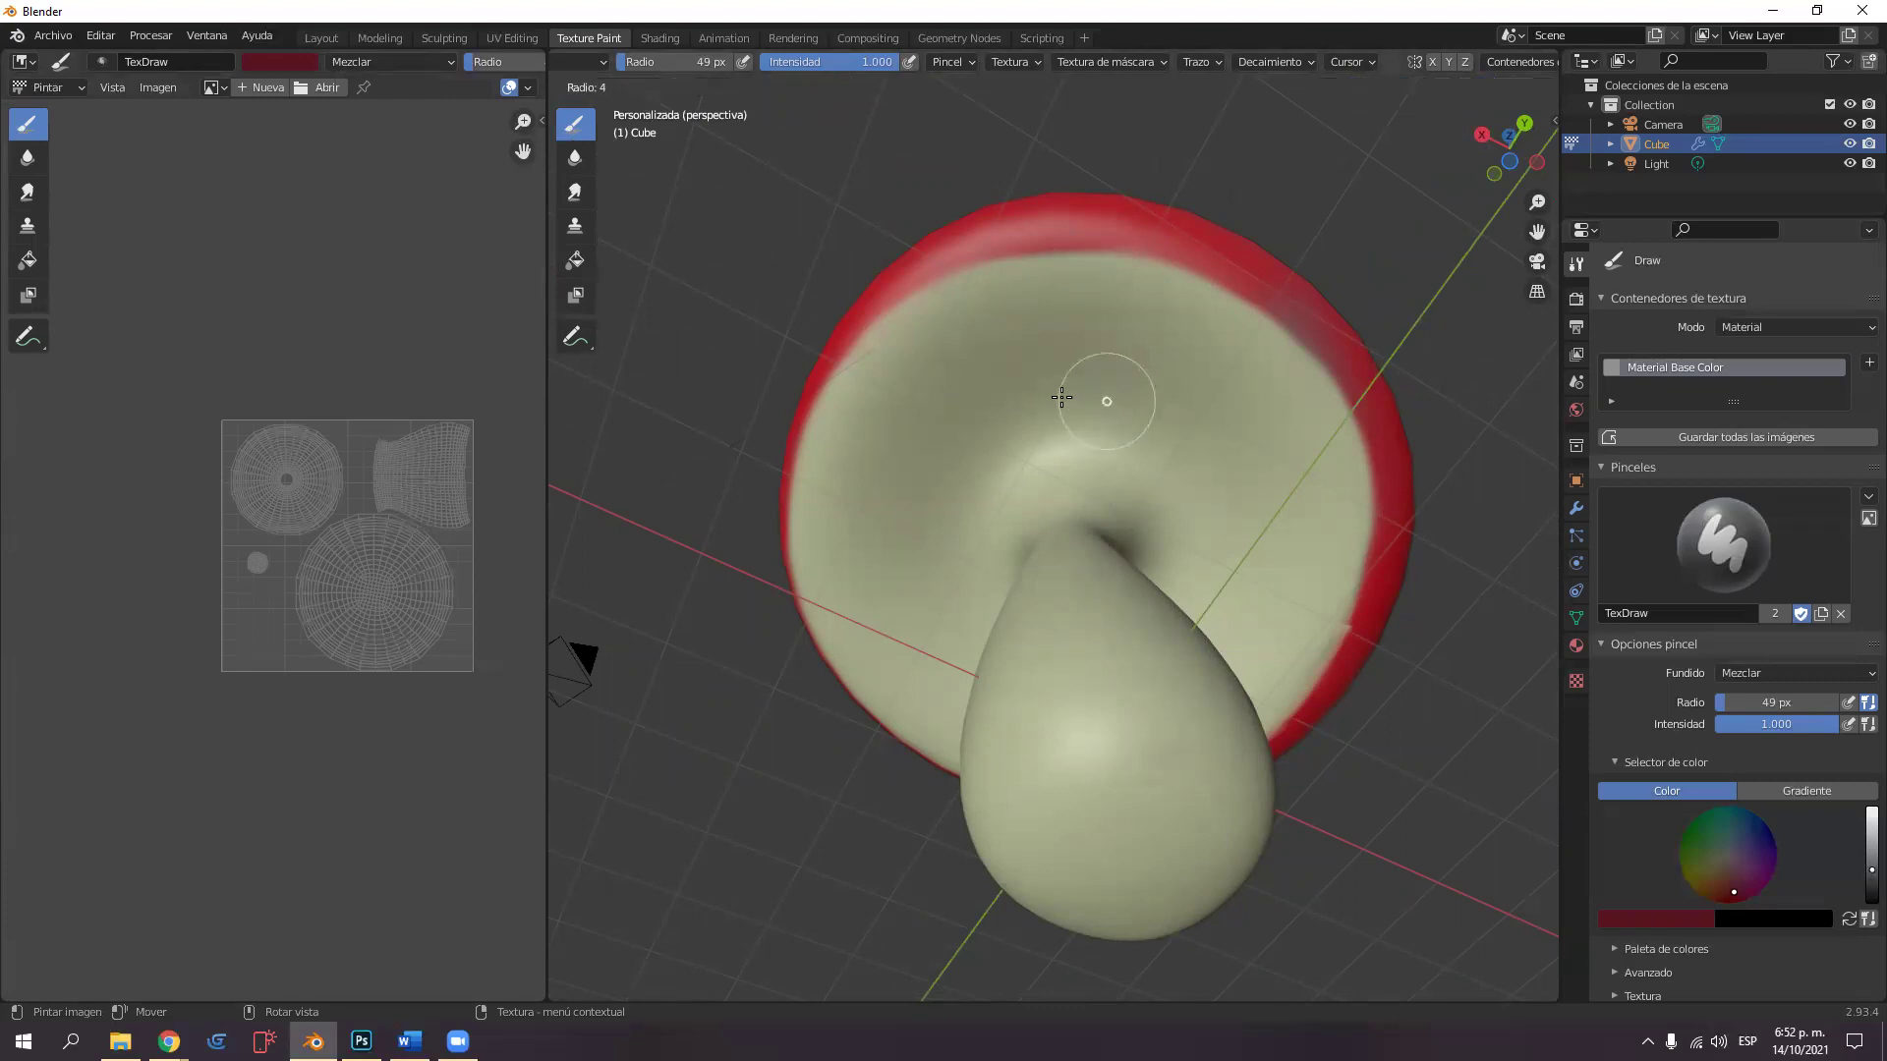
{"action": "left_click", "coordinate": [1062, 397]}
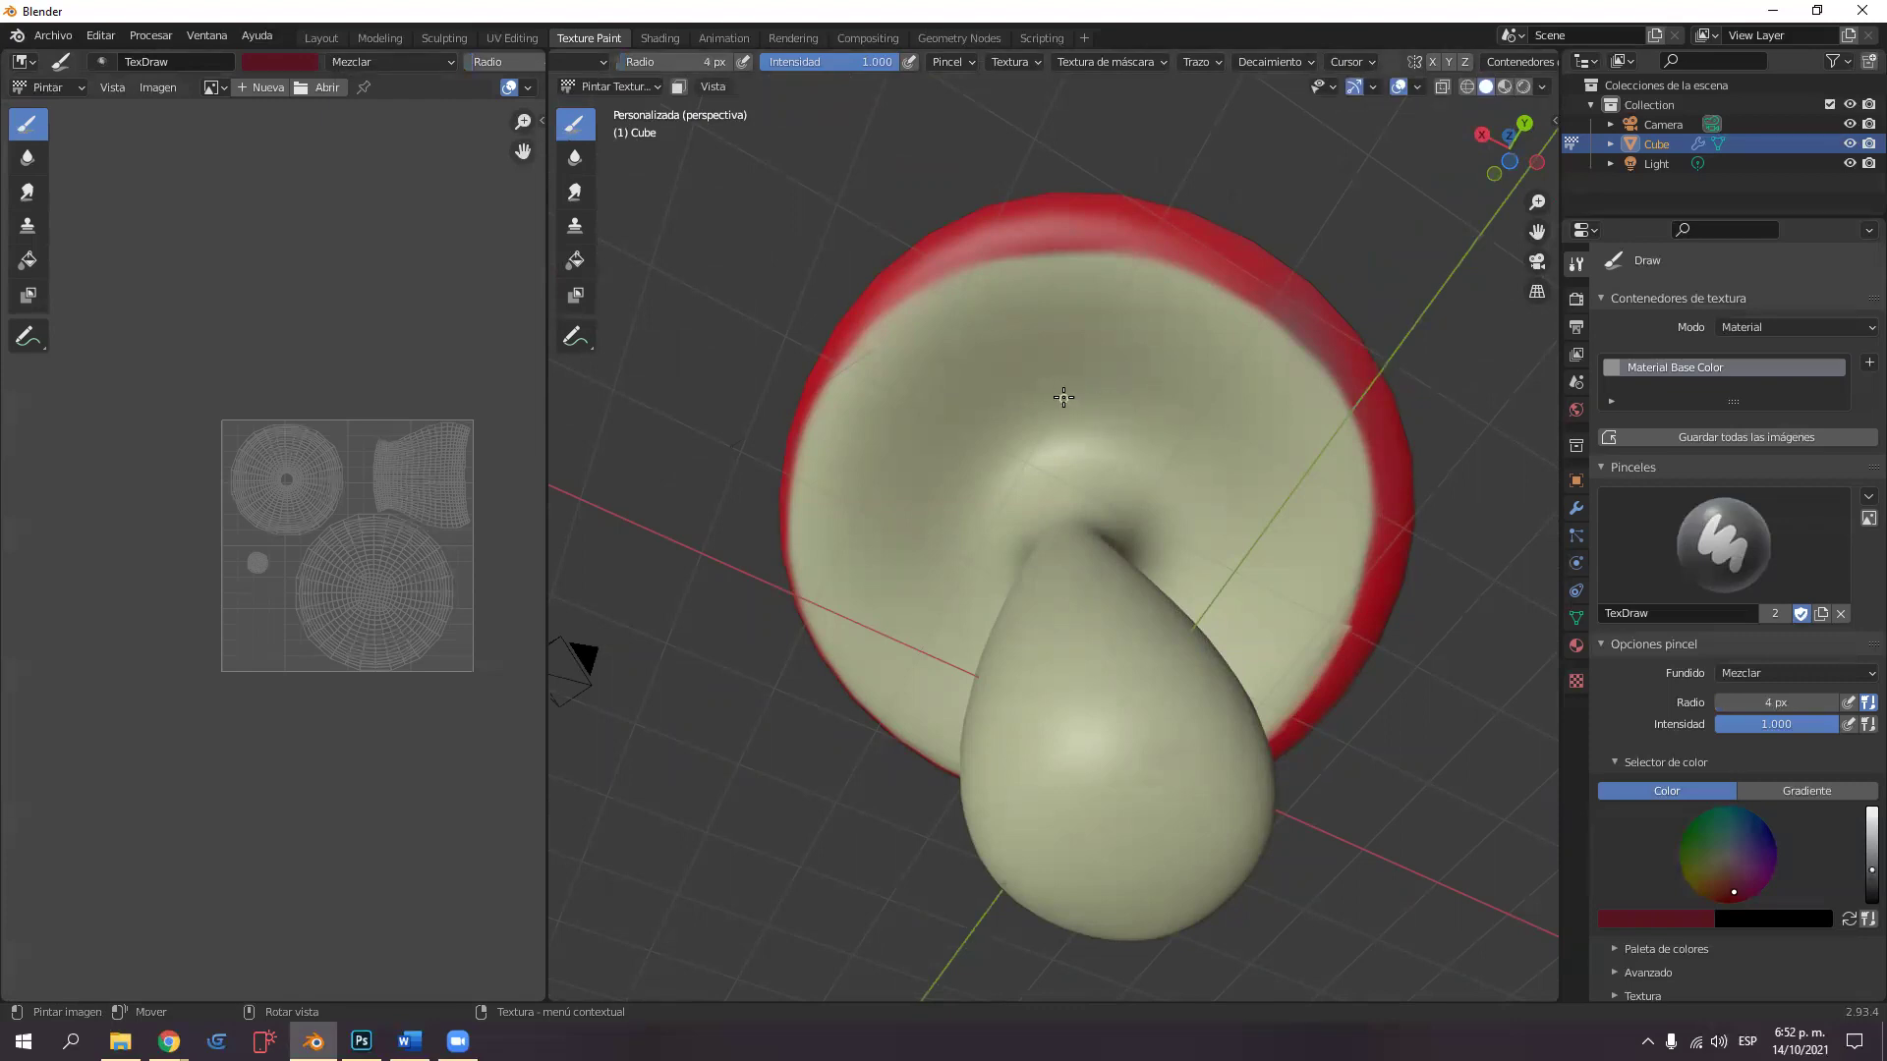
Undo the first trial line, toggle pressure control for the brush strength, and paint thin dark gill lines from the rim toward the stem.
{"action": "left_click_drag", "start_coordinate": [1073, 265], "coordinate": [1071, 368]}
{"action": "key", "text": "ctrl+z"}
{"action": "left_click", "coordinate": [911, 62]}
{"action": "left_click_drag", "start_coordinate": [1073, 263], "coordinate": [1073, 516]}
{"action": "mouse_move", "coordinate": [1053, 271]}
{"action": "left_mouse_down"}
{"action": "mouse_move", "coordinate": [1063, 502]}
{"action": "mouse_move", "coordinate": [1032, 316]}
{"action": "mouse_move", "coordinate": [1049, 509]}
{"action": "left_mouse_up"}
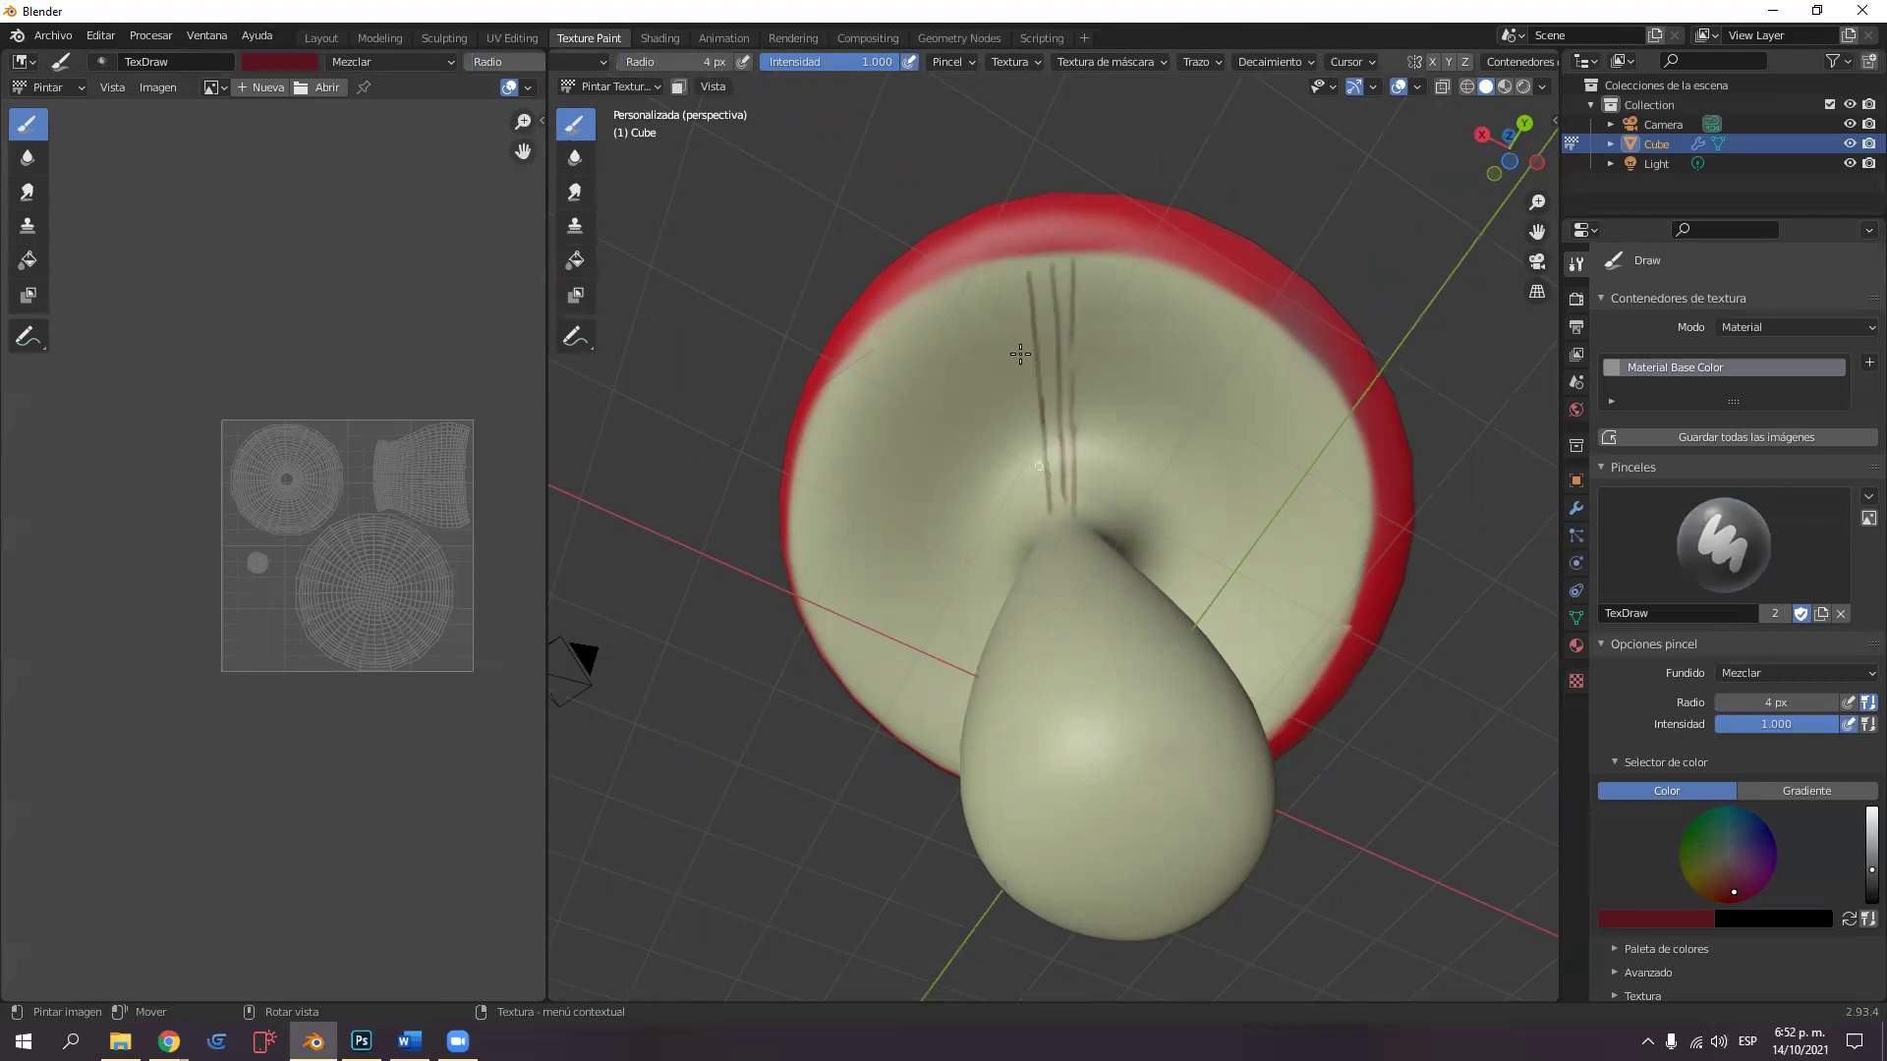
{"action": "left_click_drag", "start_coordinate": [1002, 279], "coordinate": [1038, 519]}
{"action": "left_click_drag", "start_coordinate": [982, 294], "coordinate": [1032, 519]}
Switch to the Layout workspace and view the whole textured mushroom from the side.
{"action": "middle_click_drag", "start_coordinate": [970, 509], "coordinate": [952, 717]}
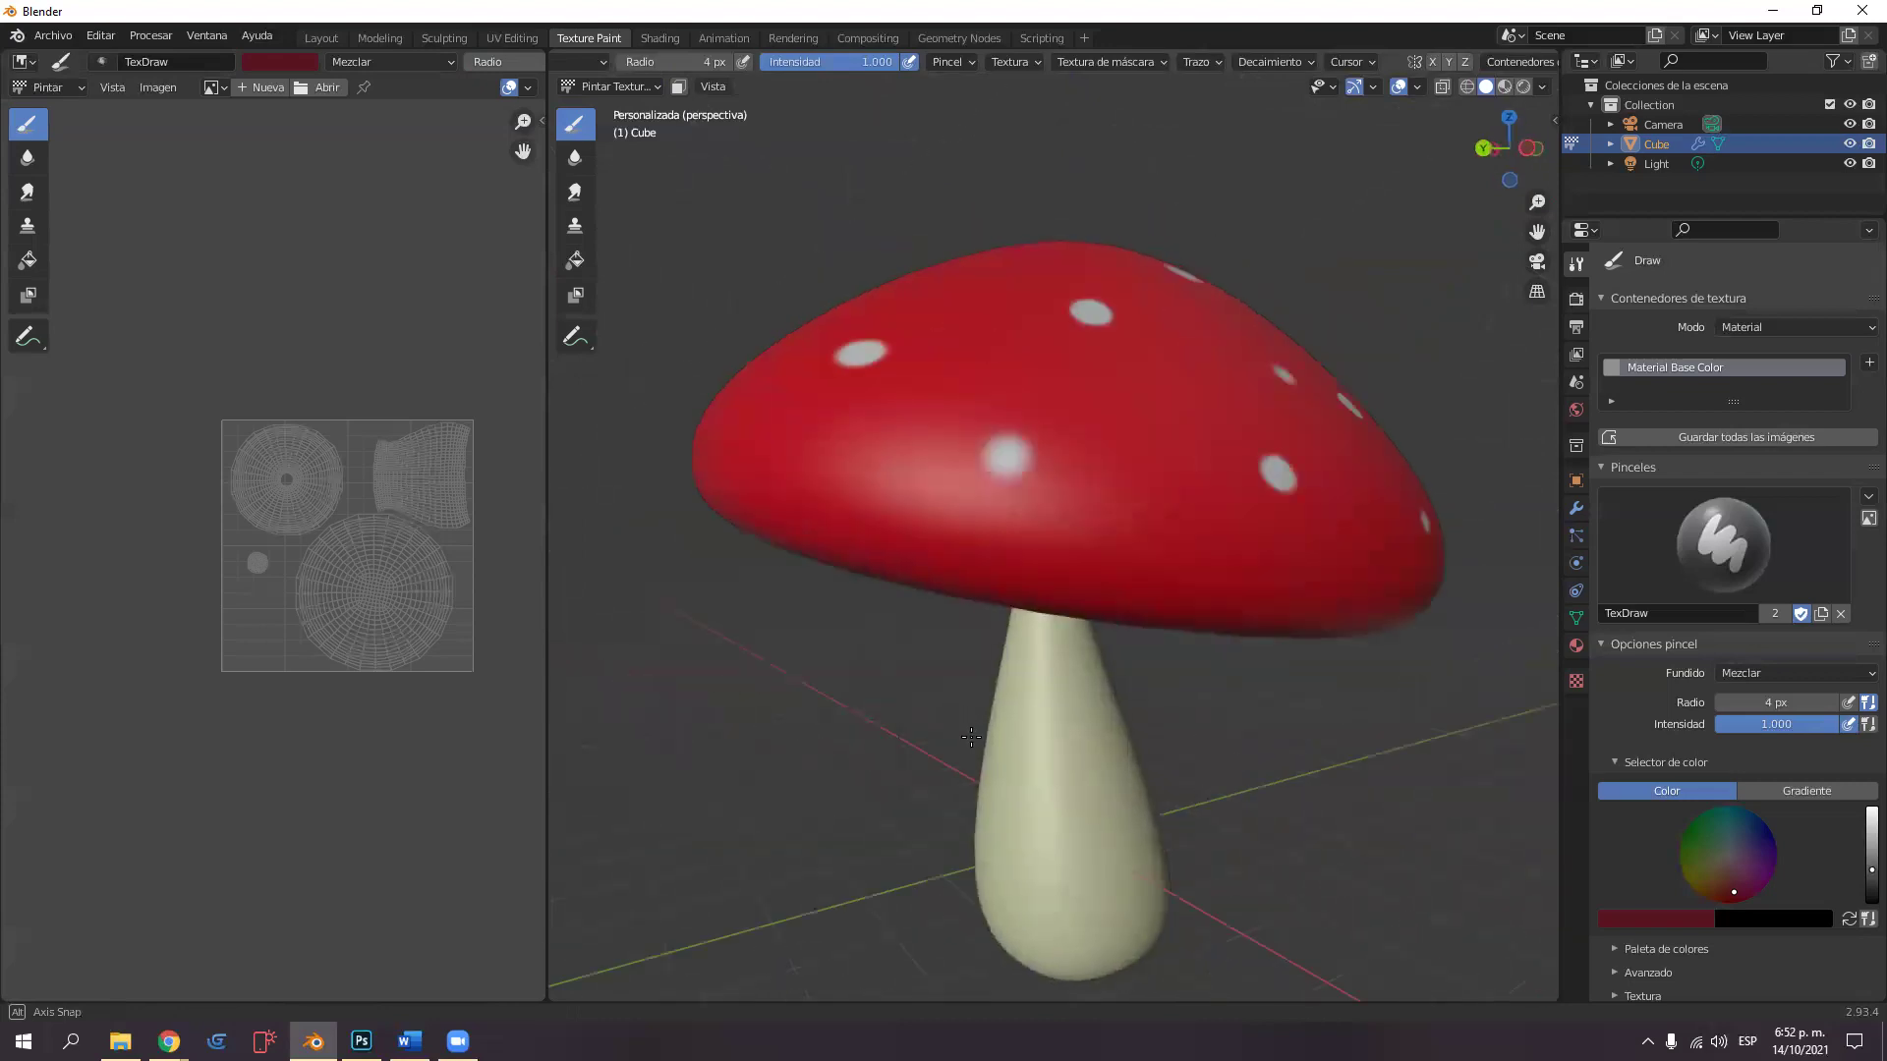
{"action": "scroll", "coordinate": [1115, 734], "scroll_direction": "down", "scroll_amount": 5}
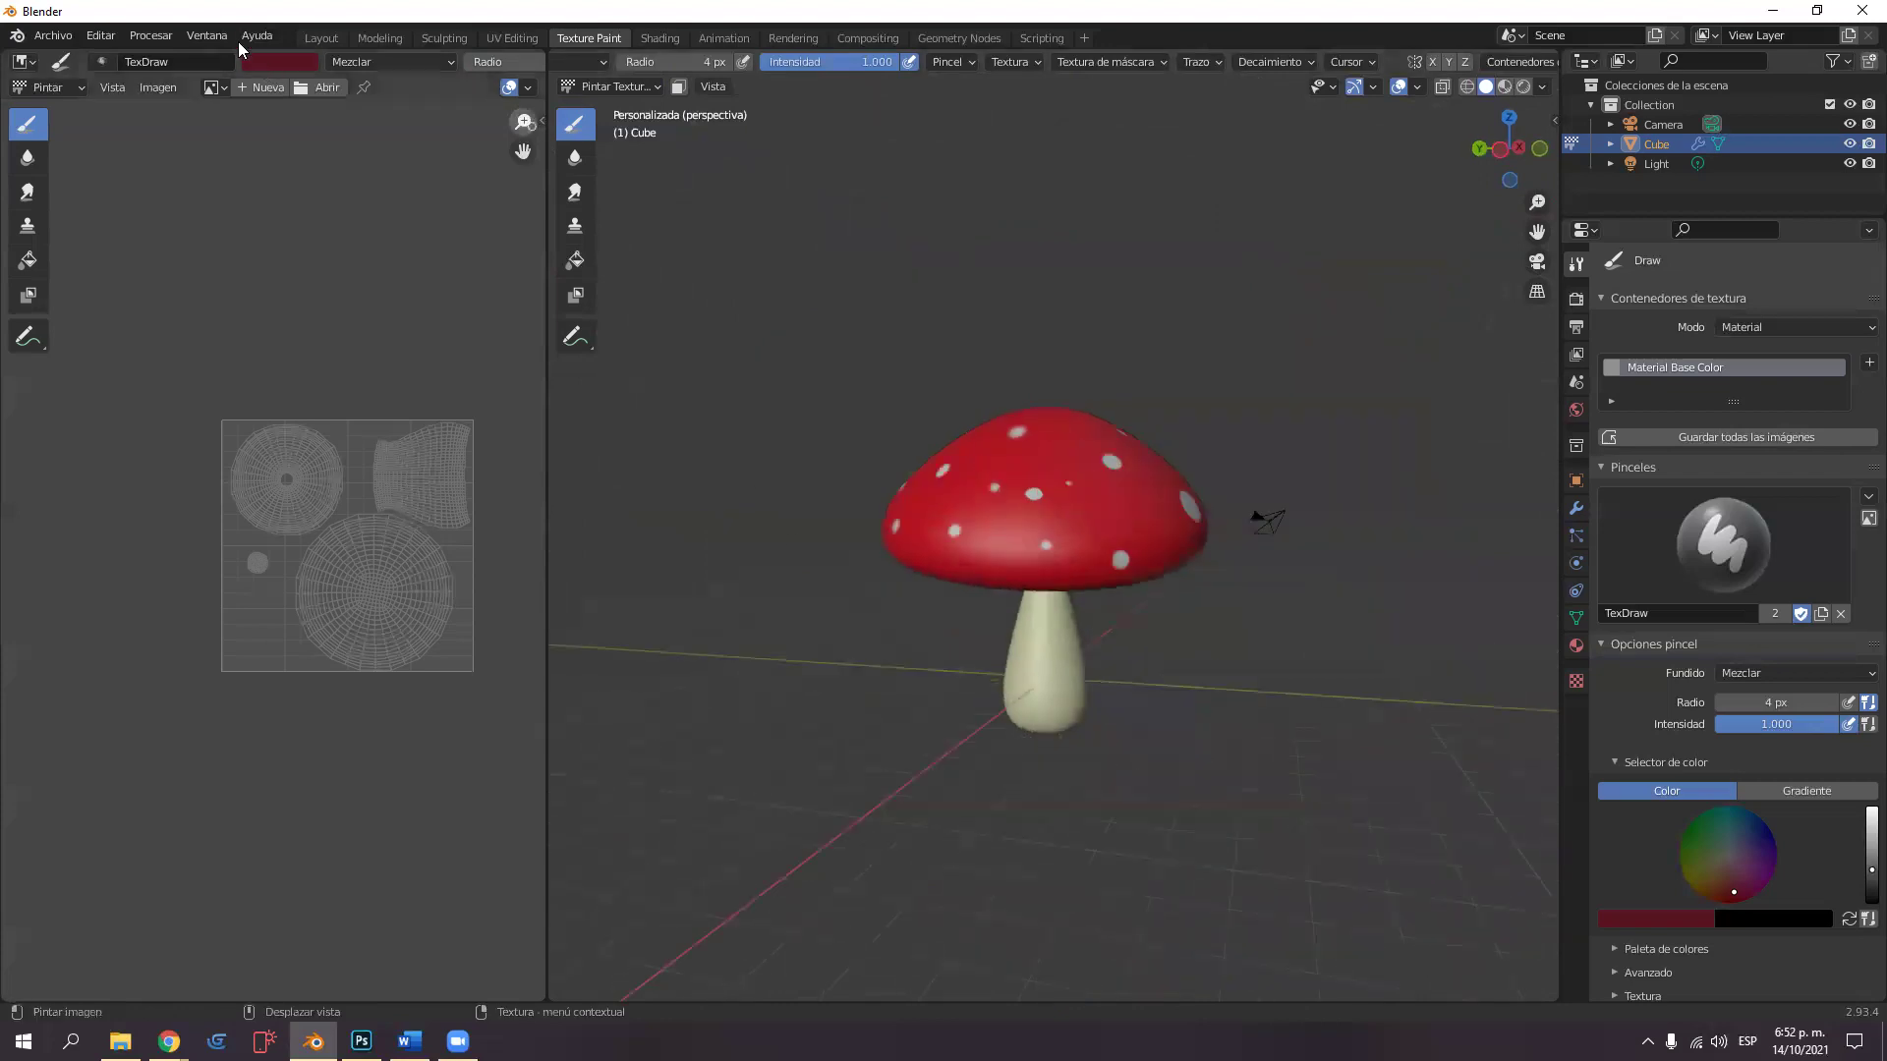
{"action": "left_click", "coordinate": [318, 37]}
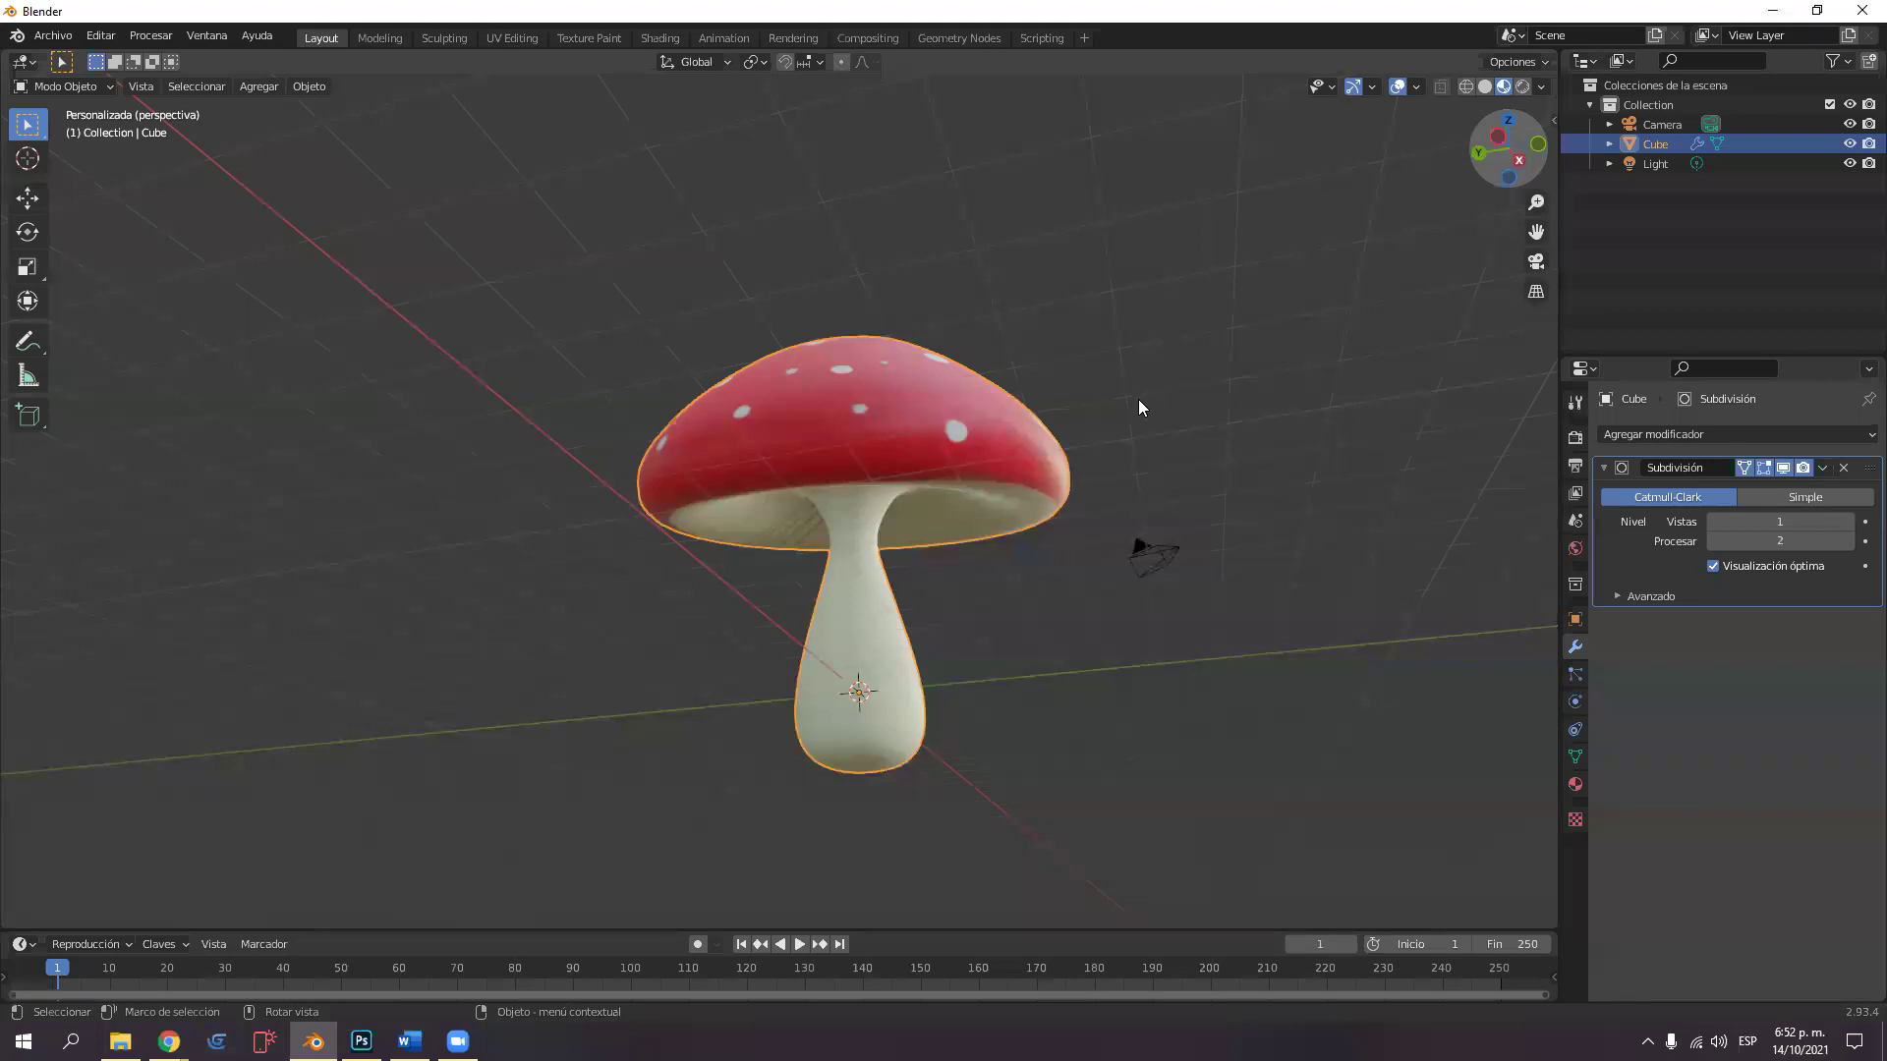
{"action": "scroll", "coordinate": [989, 538], "scroll_direction": "down", "scroll_amount": 3}
{"action": "middle_click_drag", "start_coordinate": [1022, 488], "coordinate": [1004, 528]}
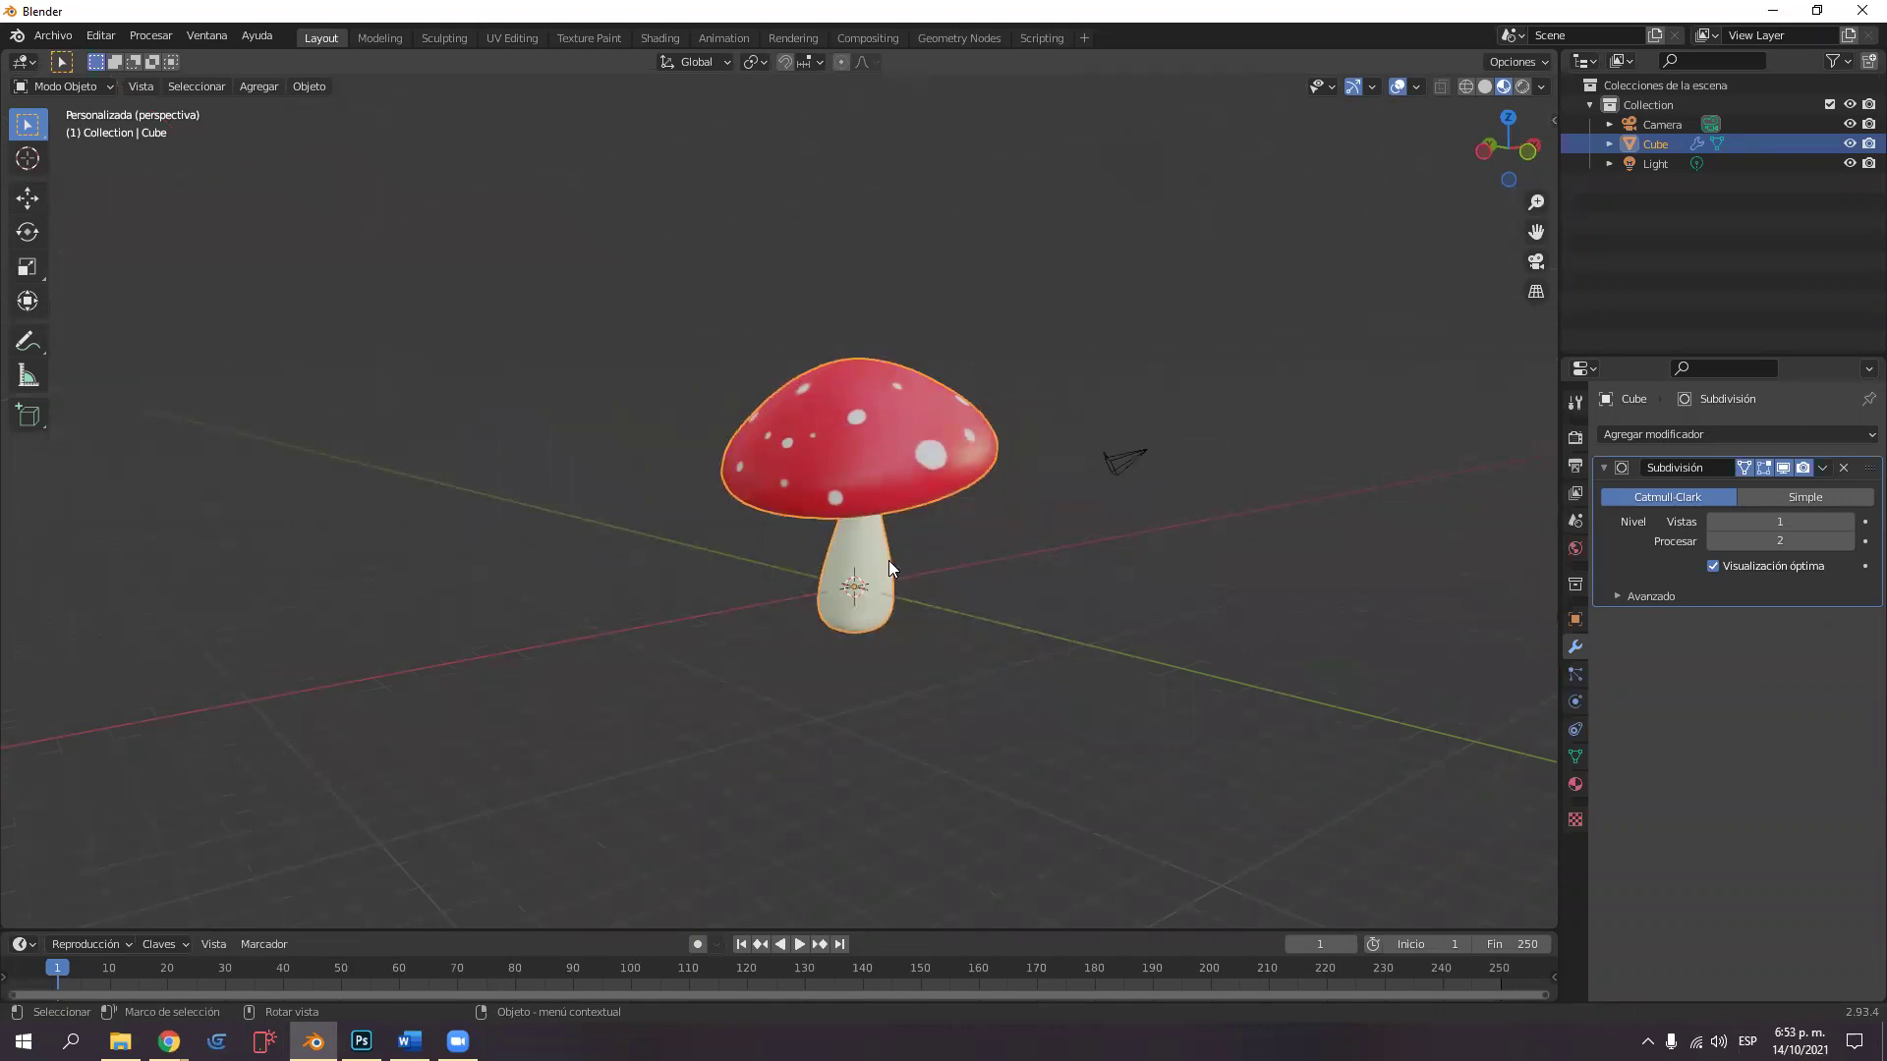
Duplicate the mushroom, place the copy beside the original along the ground, and scale it down to a clearly smaller size.
{"action": "key", "text": "shift+d"}
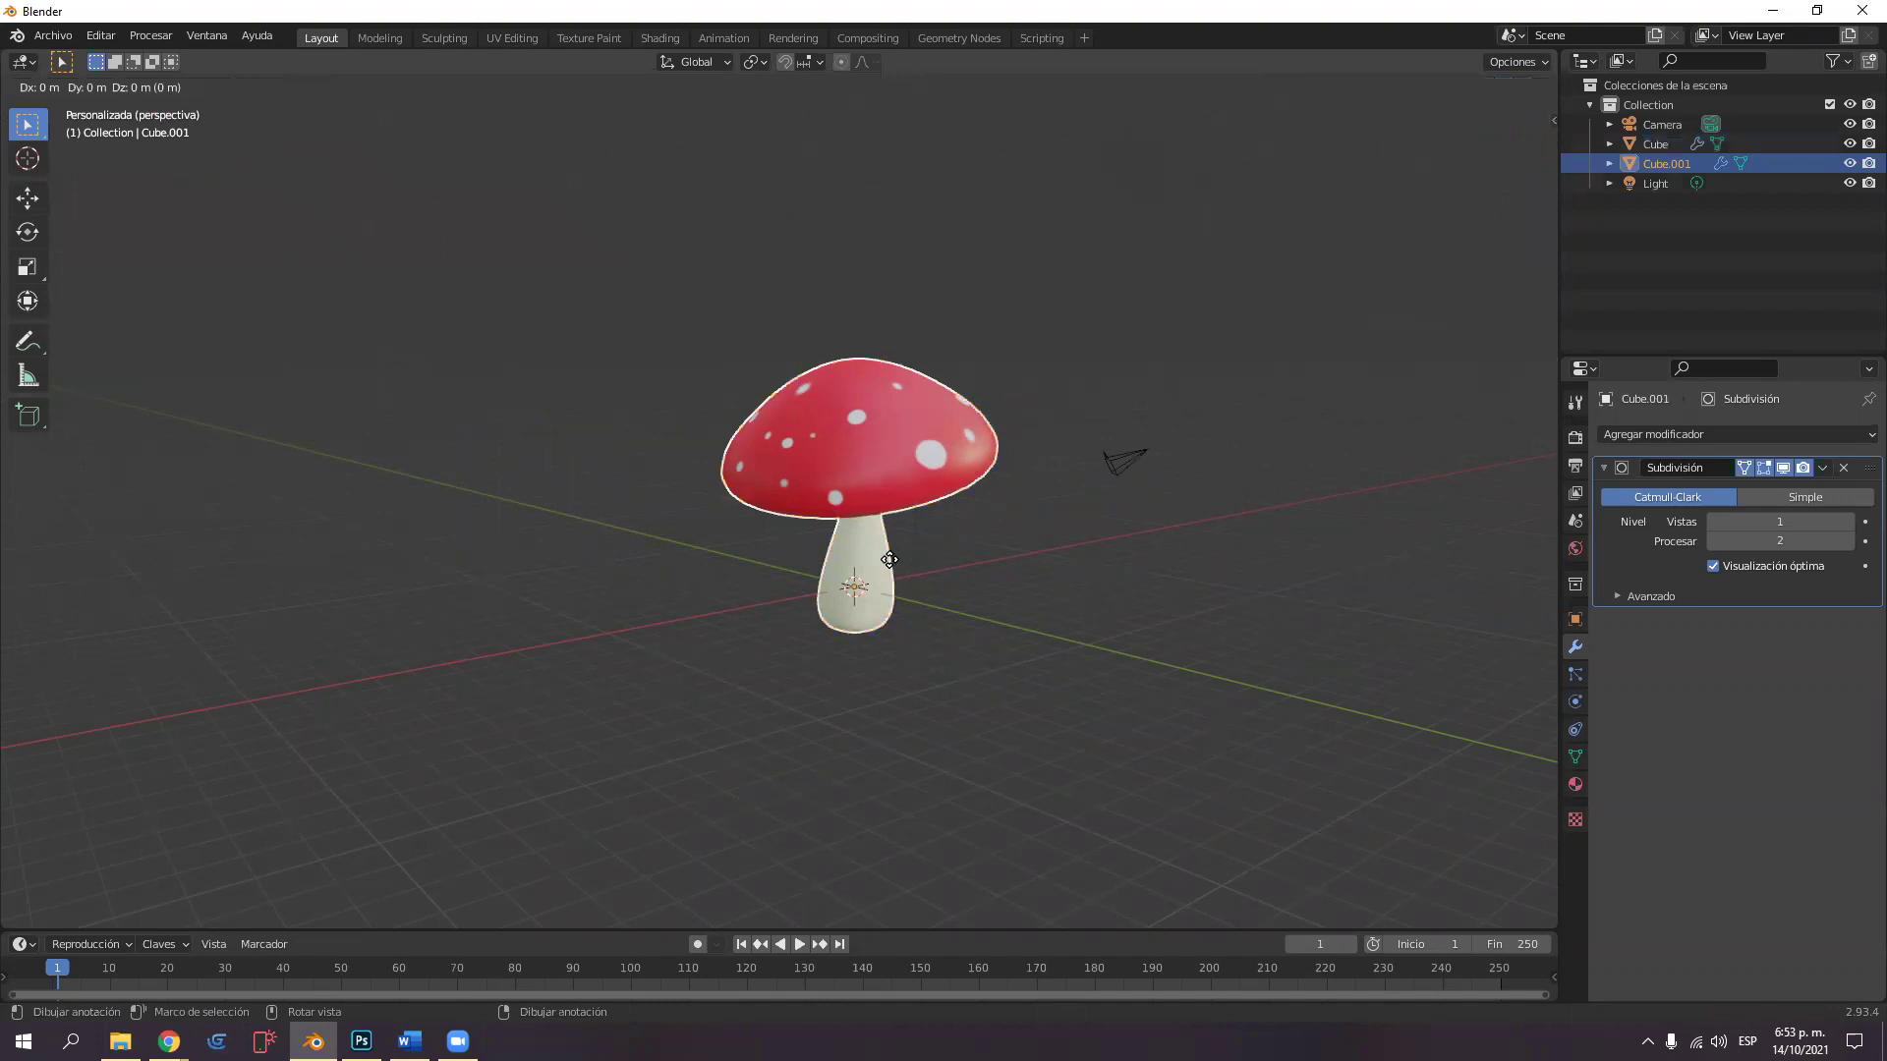
{"action": "left_click", "coordinate": [773, 570]}
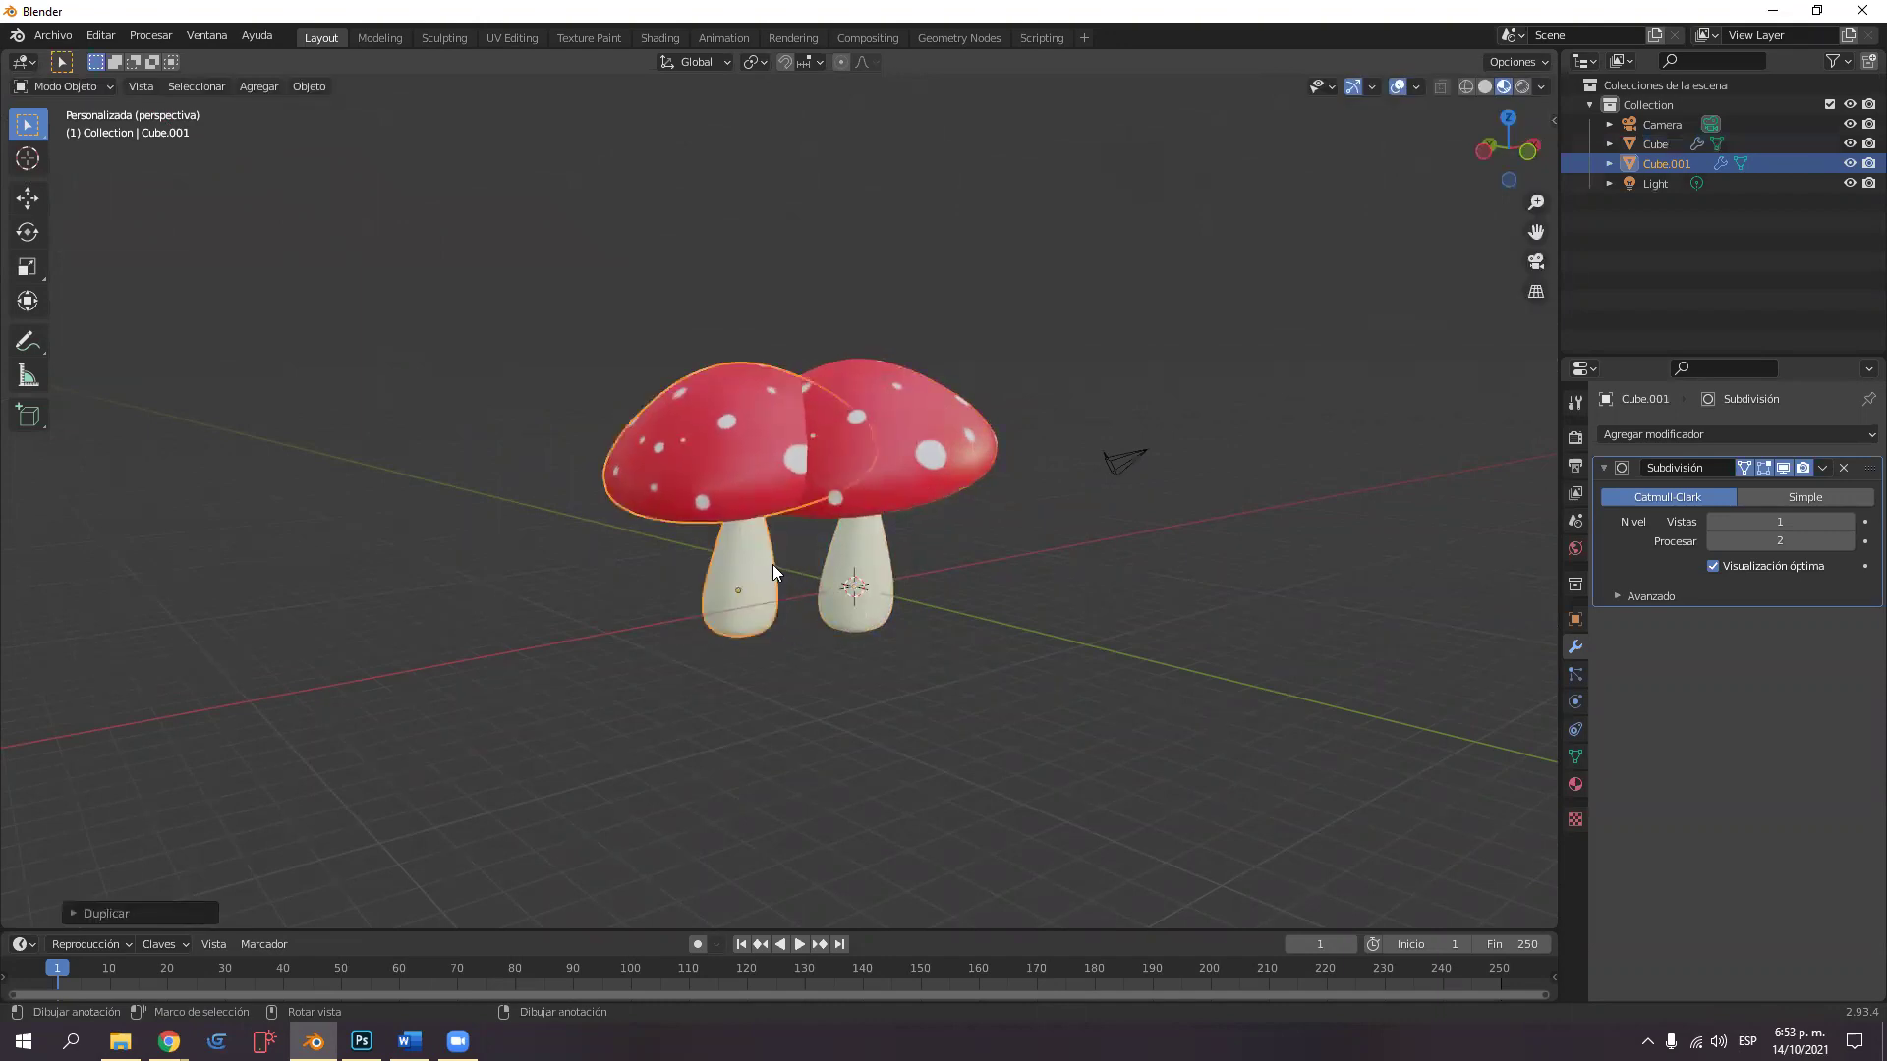
{"action": "key", "text": "s"}
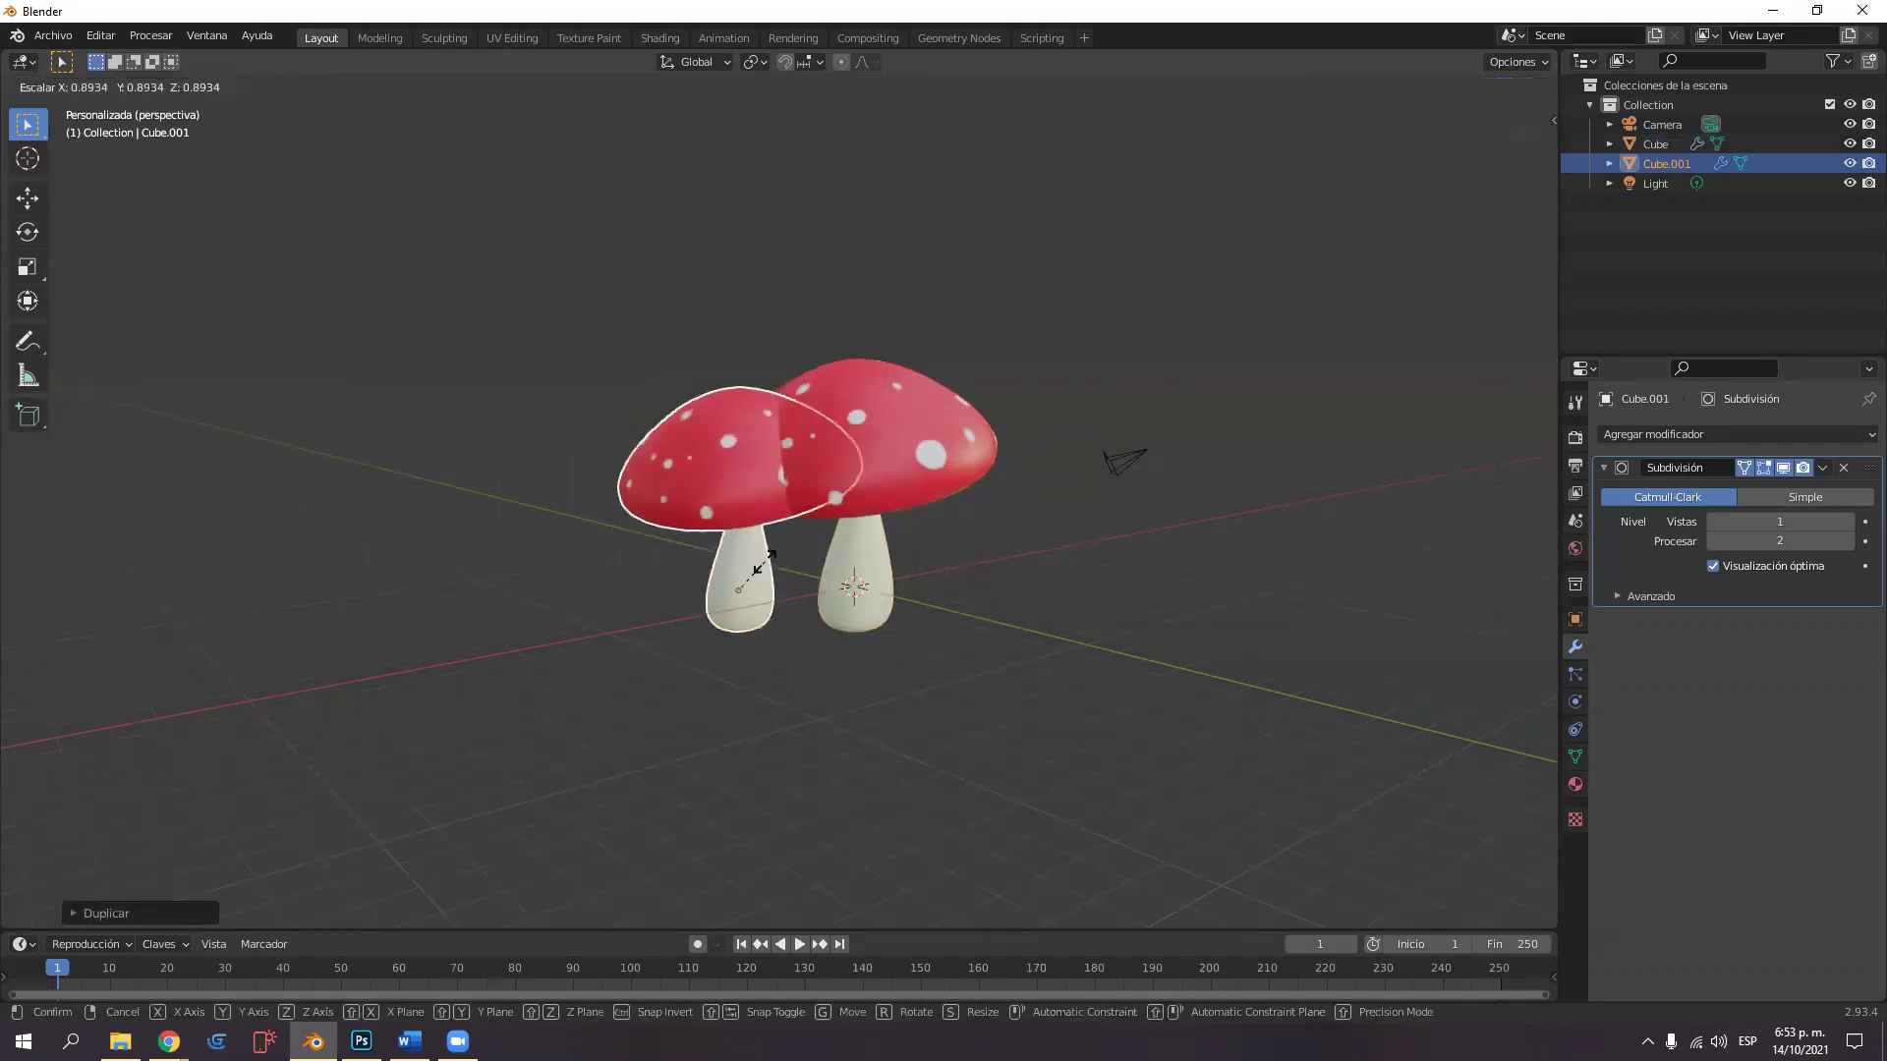
{"action": "left_click", "coordinate": [751, 568]}
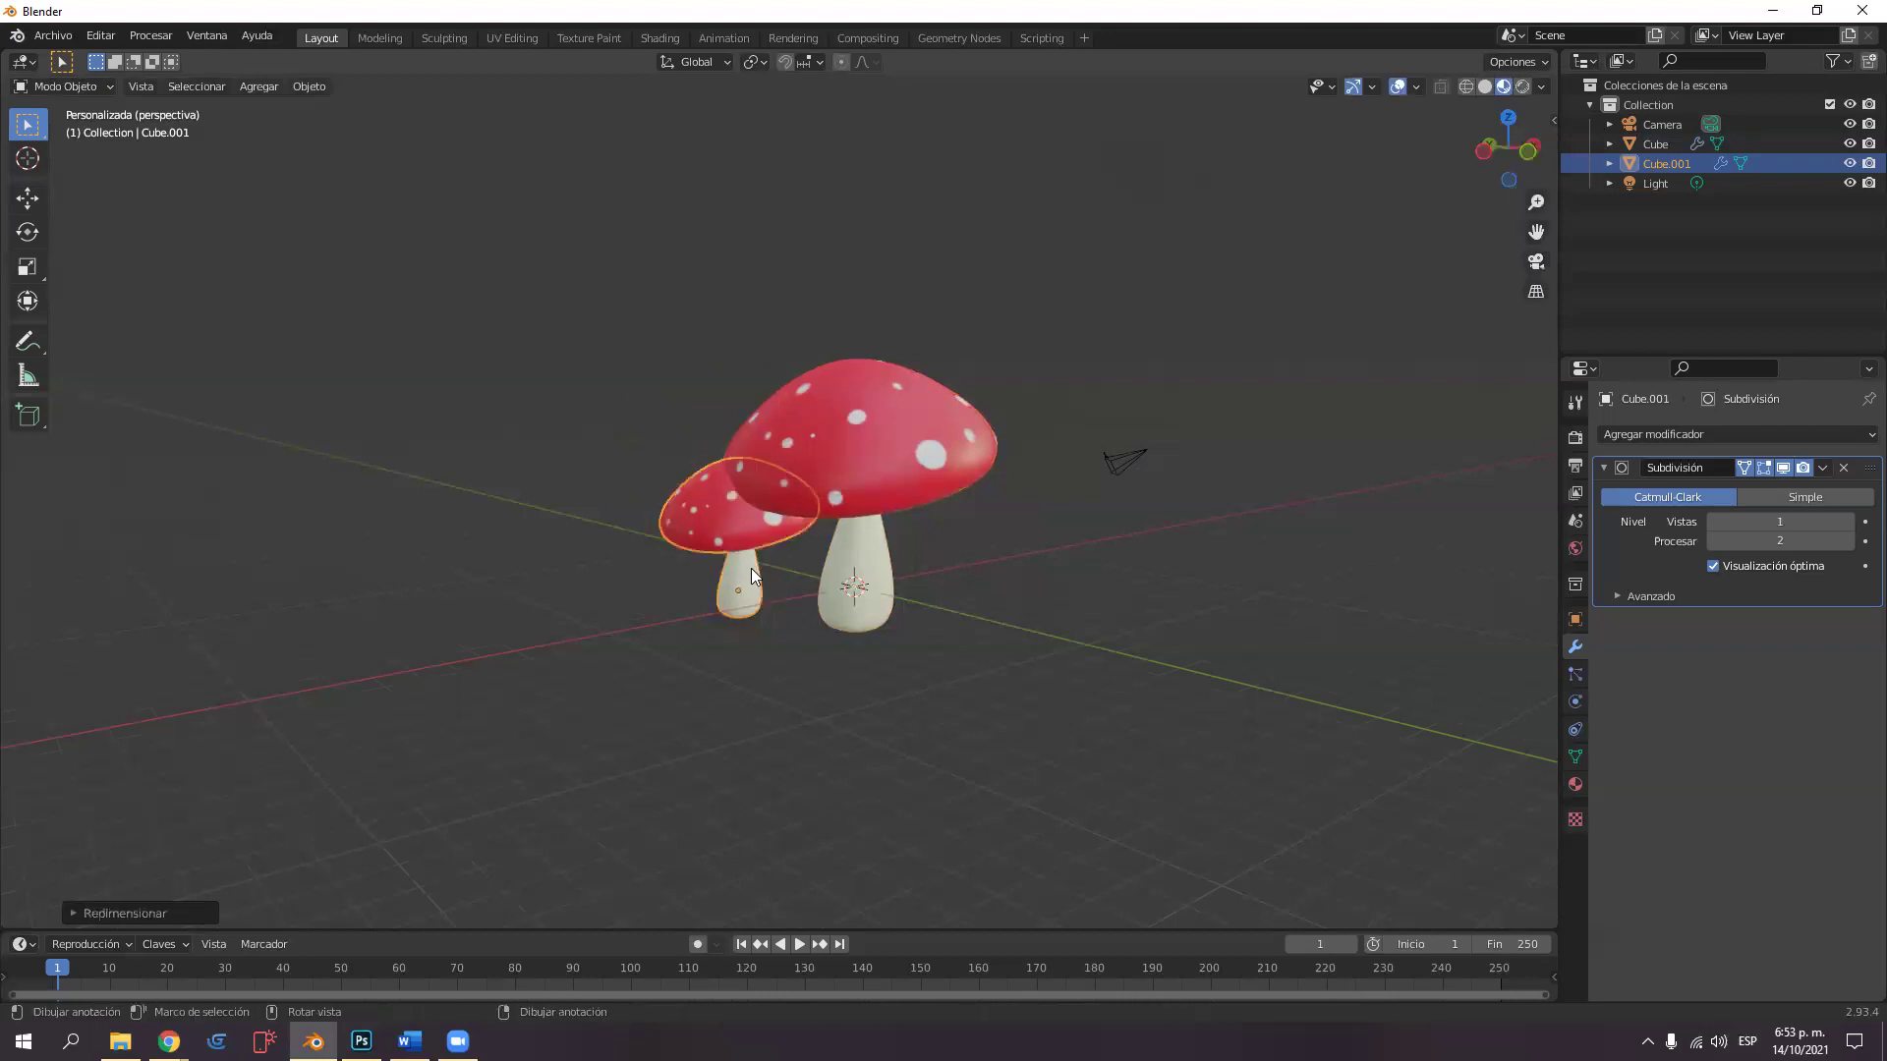
Rotate the small mushroom about -41.5° around the global Z axis.
{"action": "key", "text": "r"}
{"action": "key", "text": "z"}
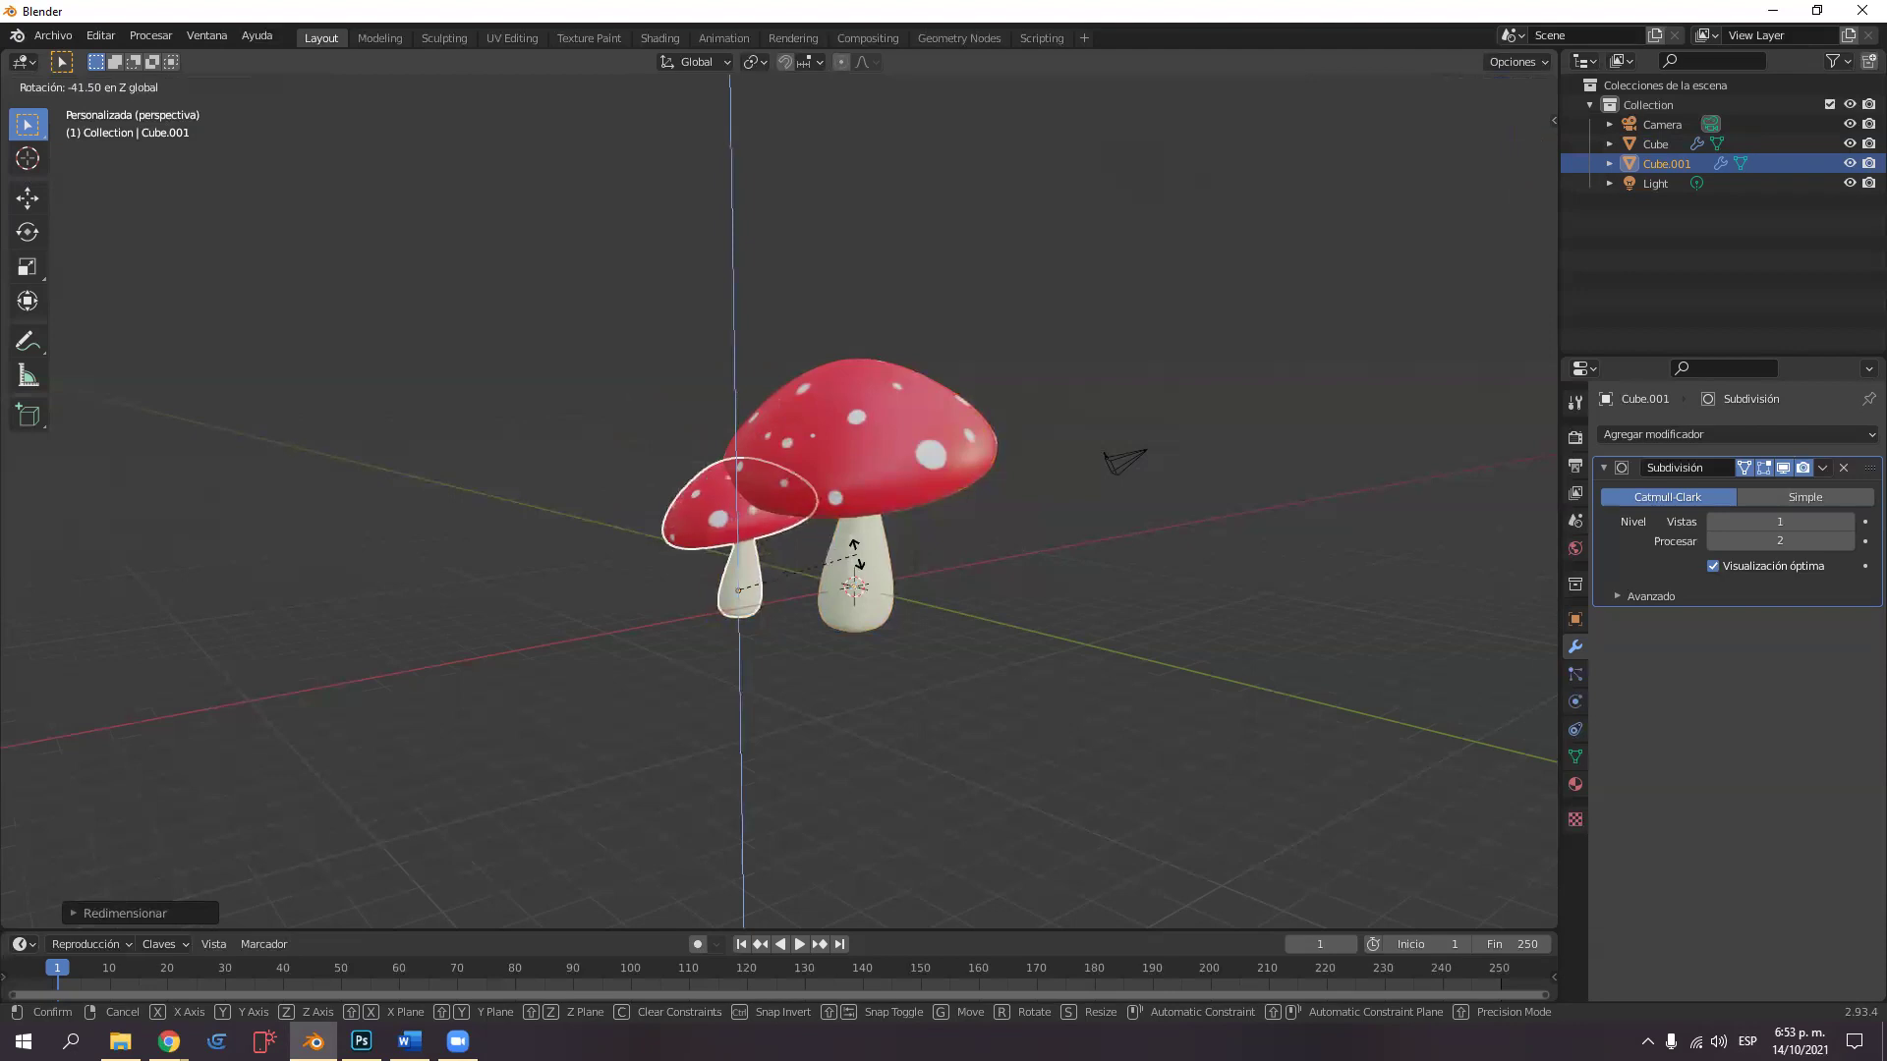
{"action": "left_click", "coordinate": [862, 587]}
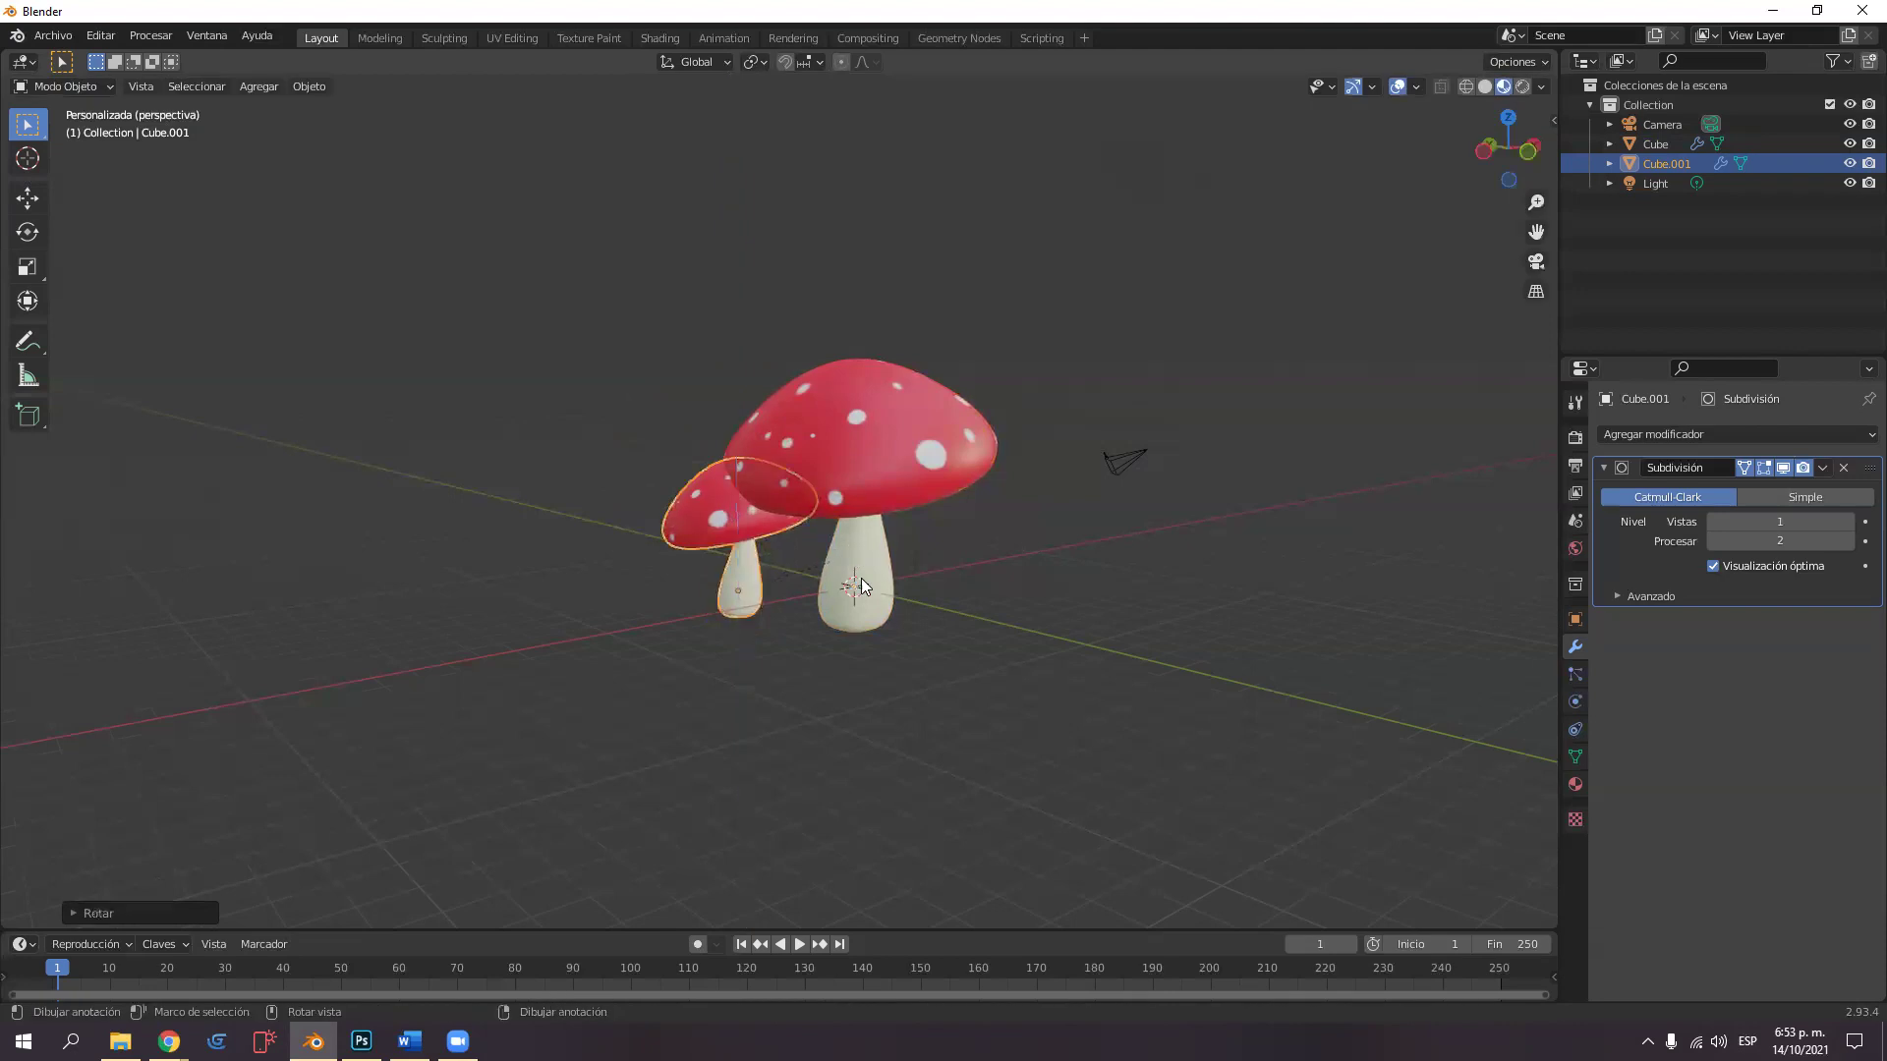
Move the small mushroom next to the large one's stem, partly under the large cap.
{"action": "left_click", "coordinate": [26, 197]}
{"action": "middle_click_drag", "start_coordinate": [559, 420], "coordinate": [673, 535]}
{"action": "left_click_drag", "start_coordinate": [629, 546], "coordinate": [535, 578]}
{"action": "middle_click_drag", "start_coordinate": [739, 621], "coordinate": [693, 535]}
{"action": "left_click_drag", "start_coordinate": [562, 588], "coordinate": [805, 593]}
{"action": "key", "text": "KP_1"}
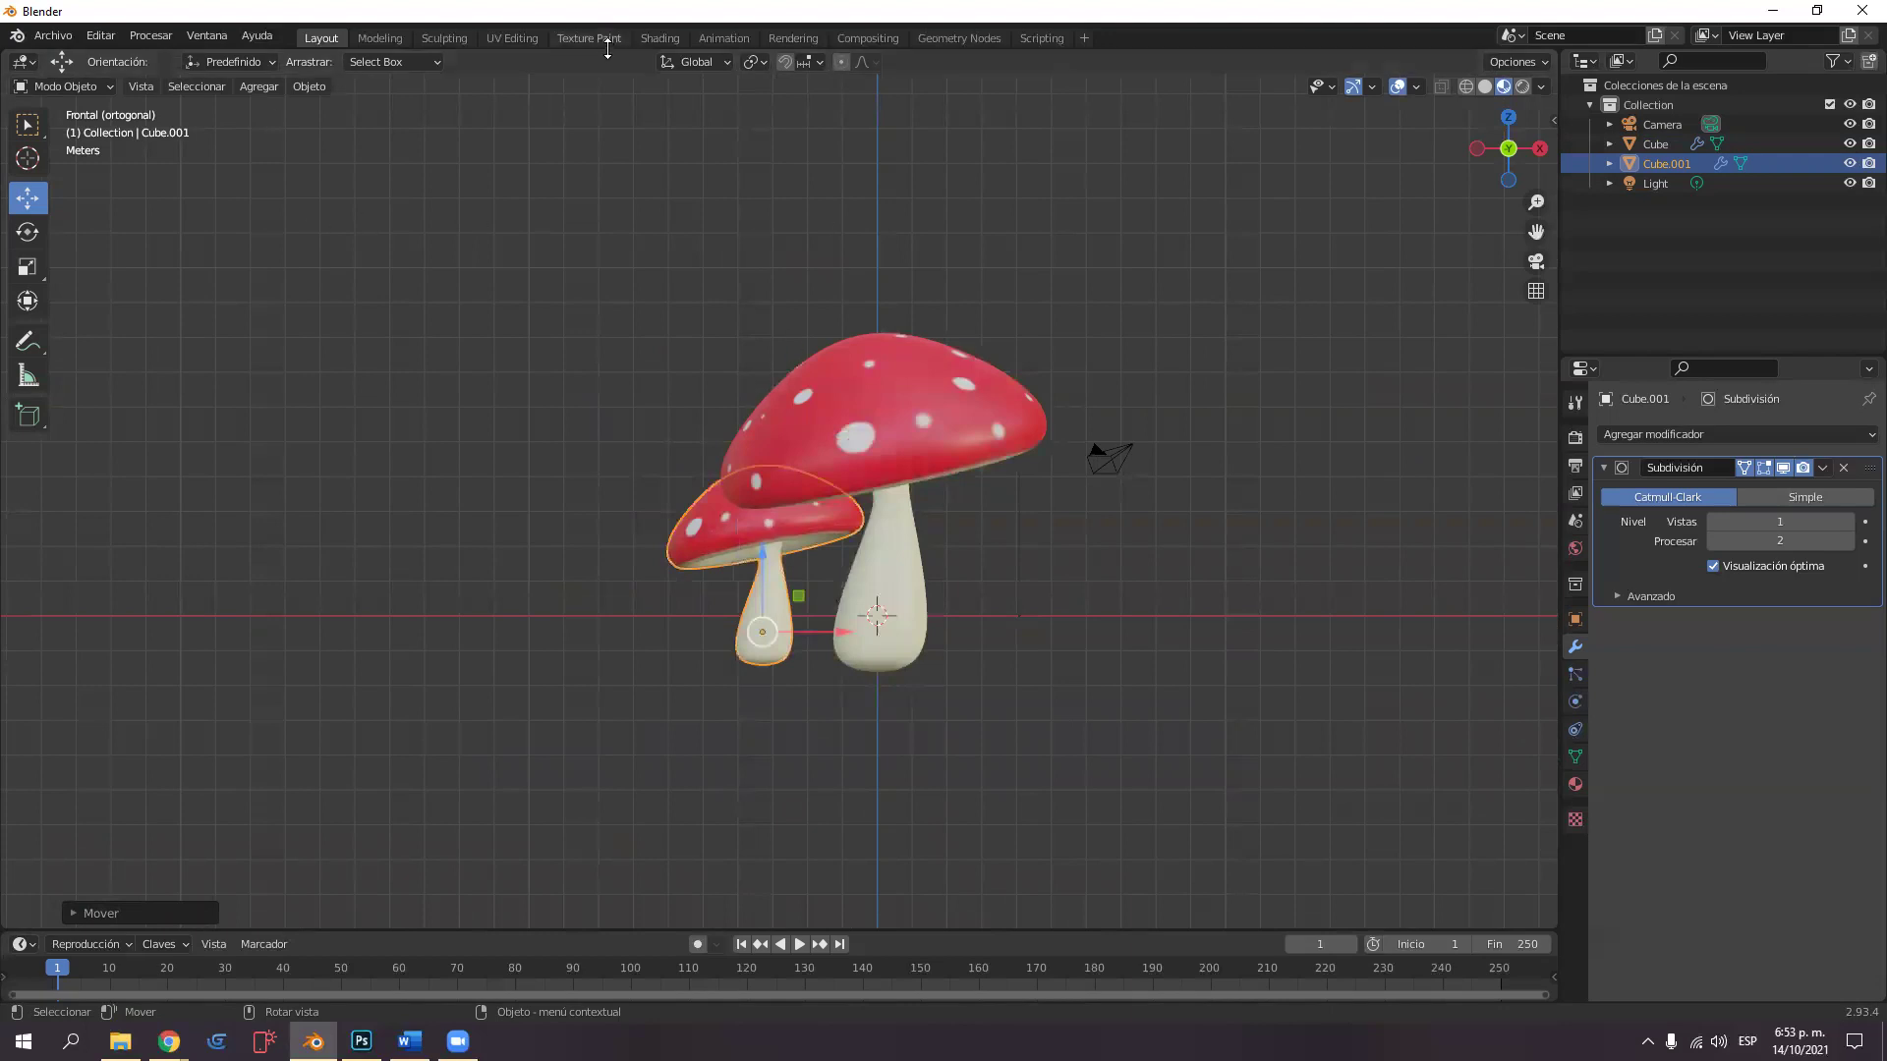
Switch to the Texture Paint workspace and create a new texture for the paint brush.
{"action": "left_click", "coordinate": [512, 38]}
{"action": "left_click", "coordinate": [589, 37]}
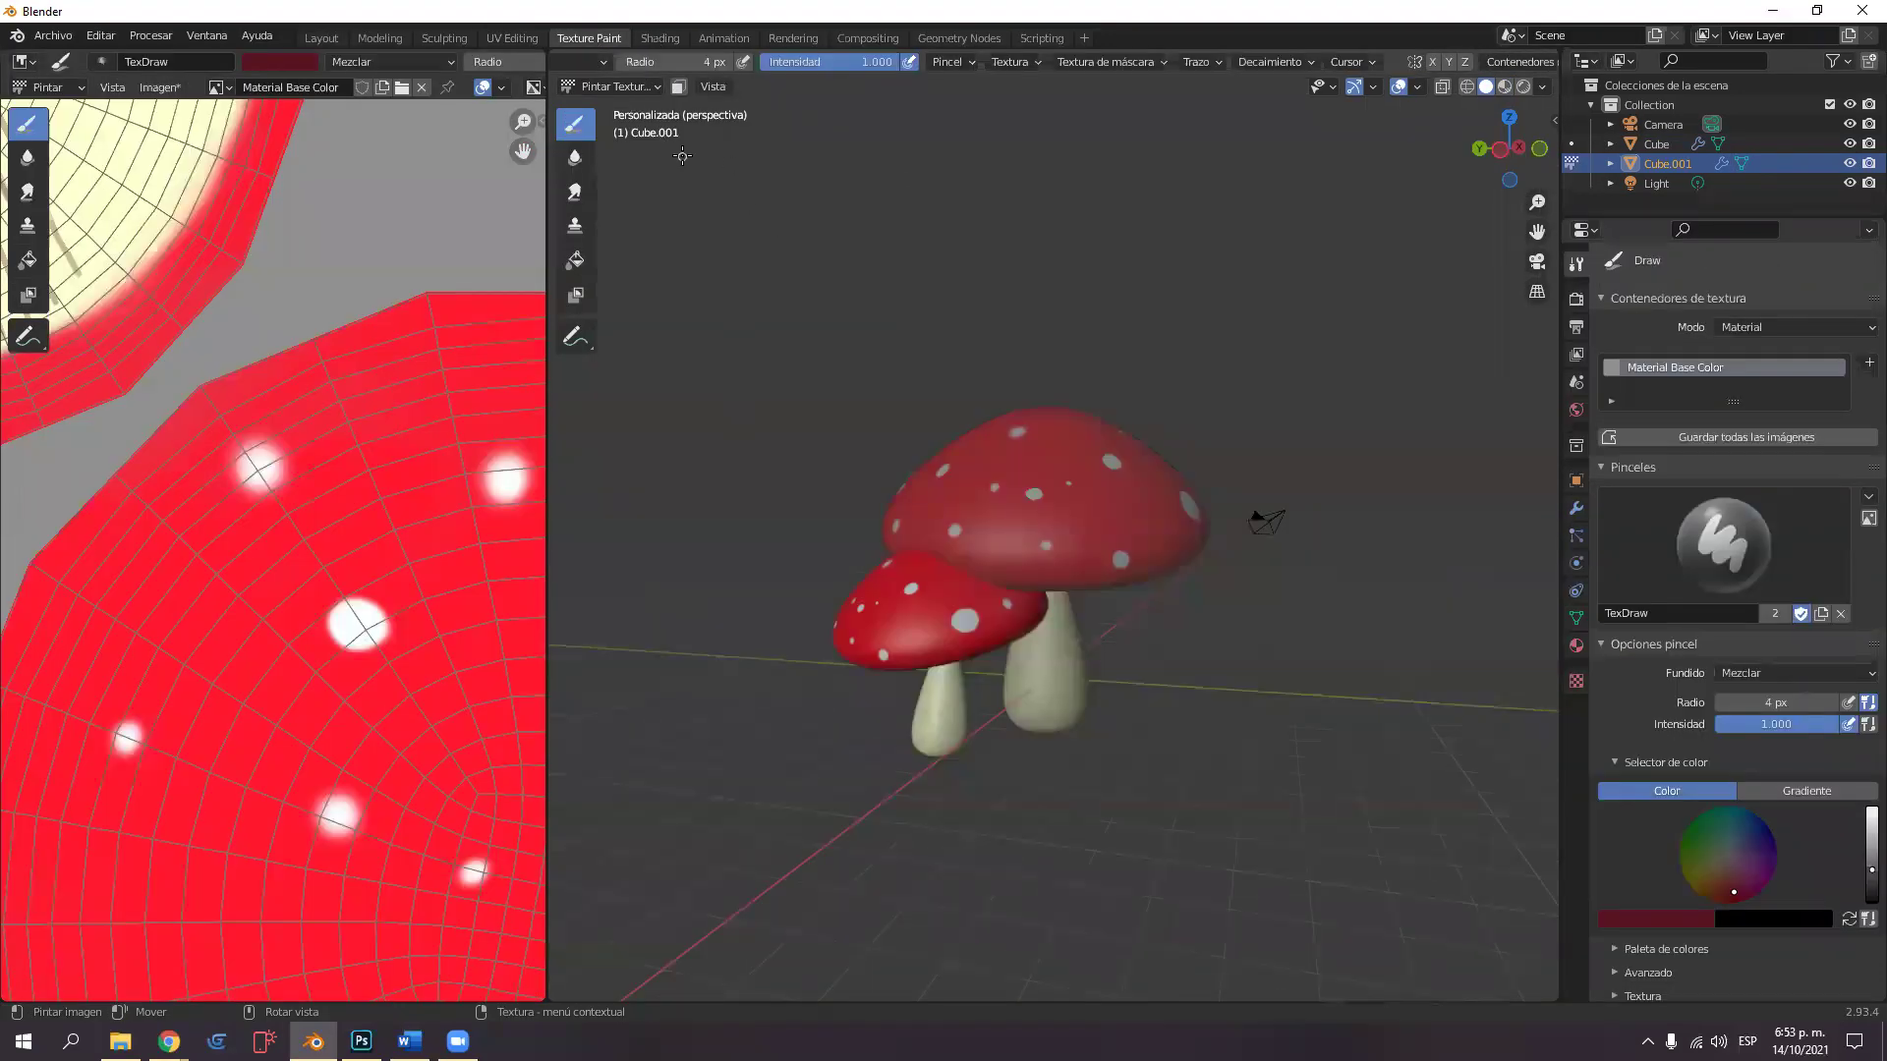
{"action": "left_click", "coordinate": [1038, 62]}
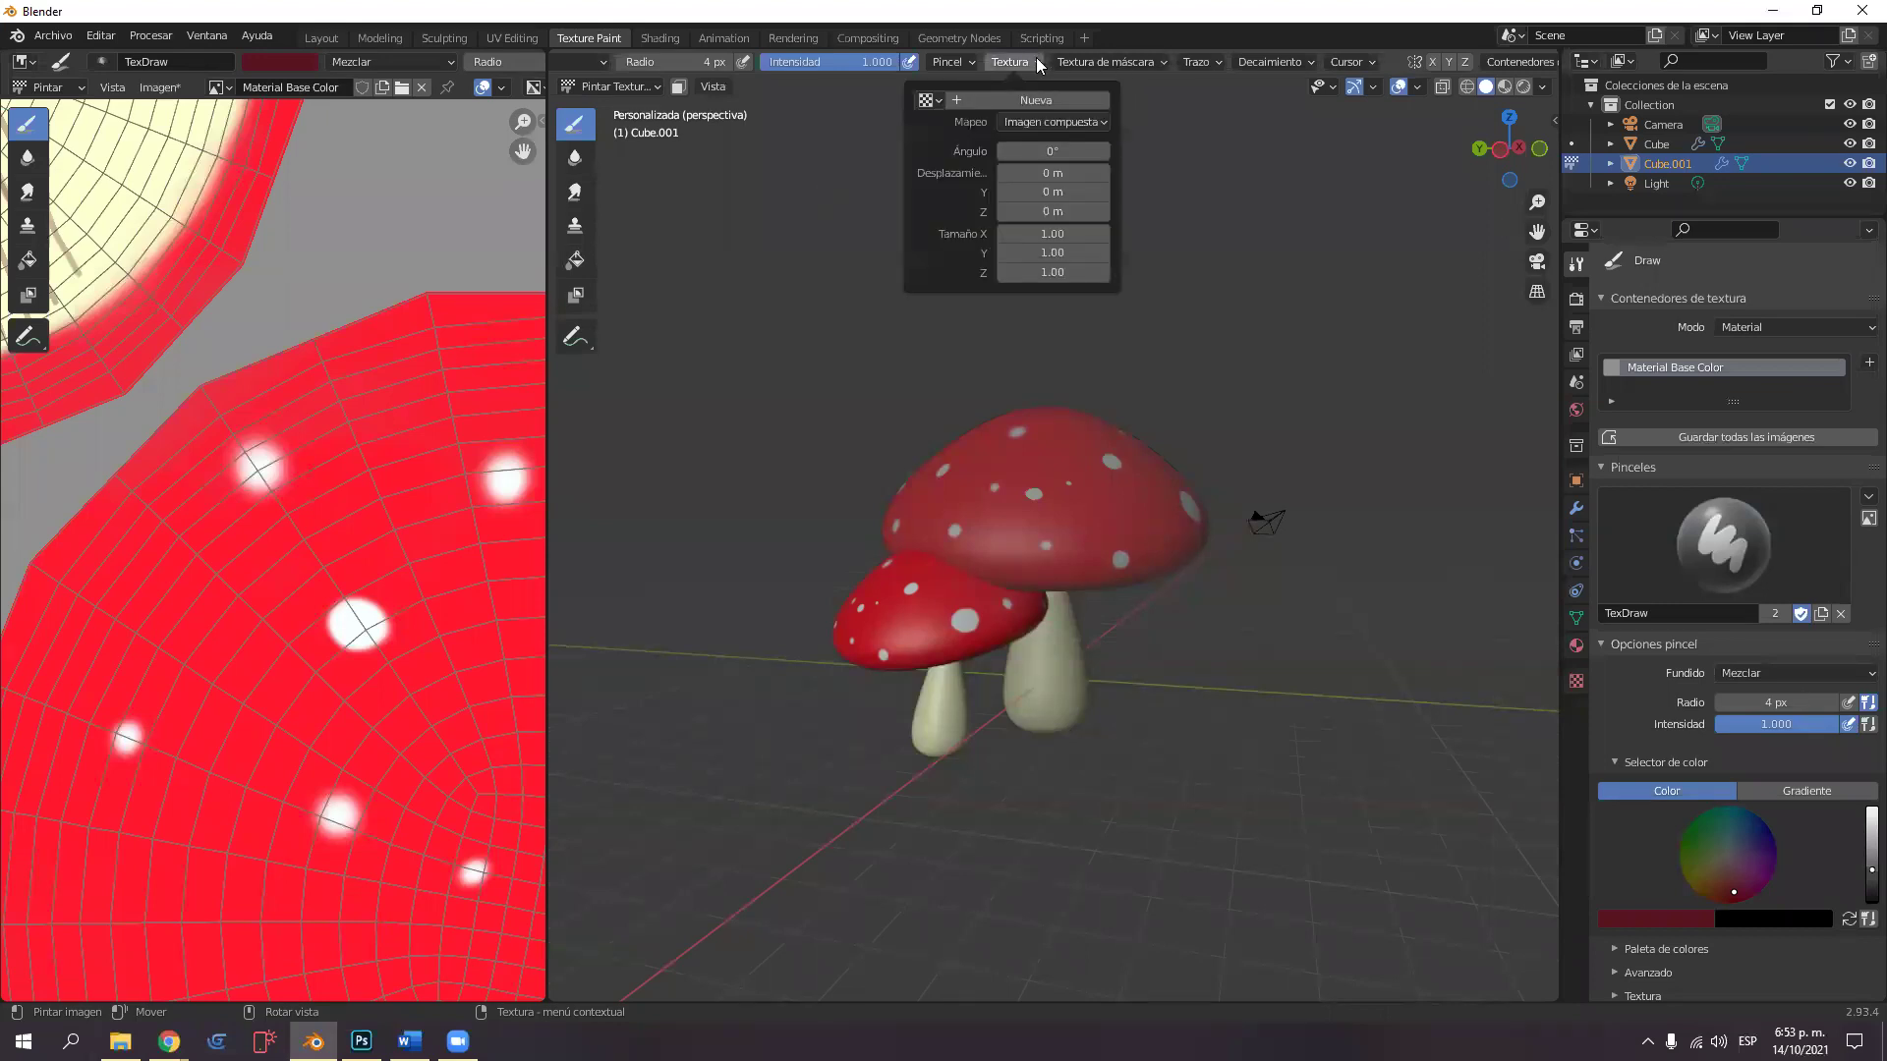
{"action": "left_click", "coordinate": [1042, 98]}
{"action": "left_click", "coordinate": [1032, 63]}
Look through the brush's mask texture, texture mapping and advanced options.
{"action": "left_click", "coordinate": [1144, 63]}
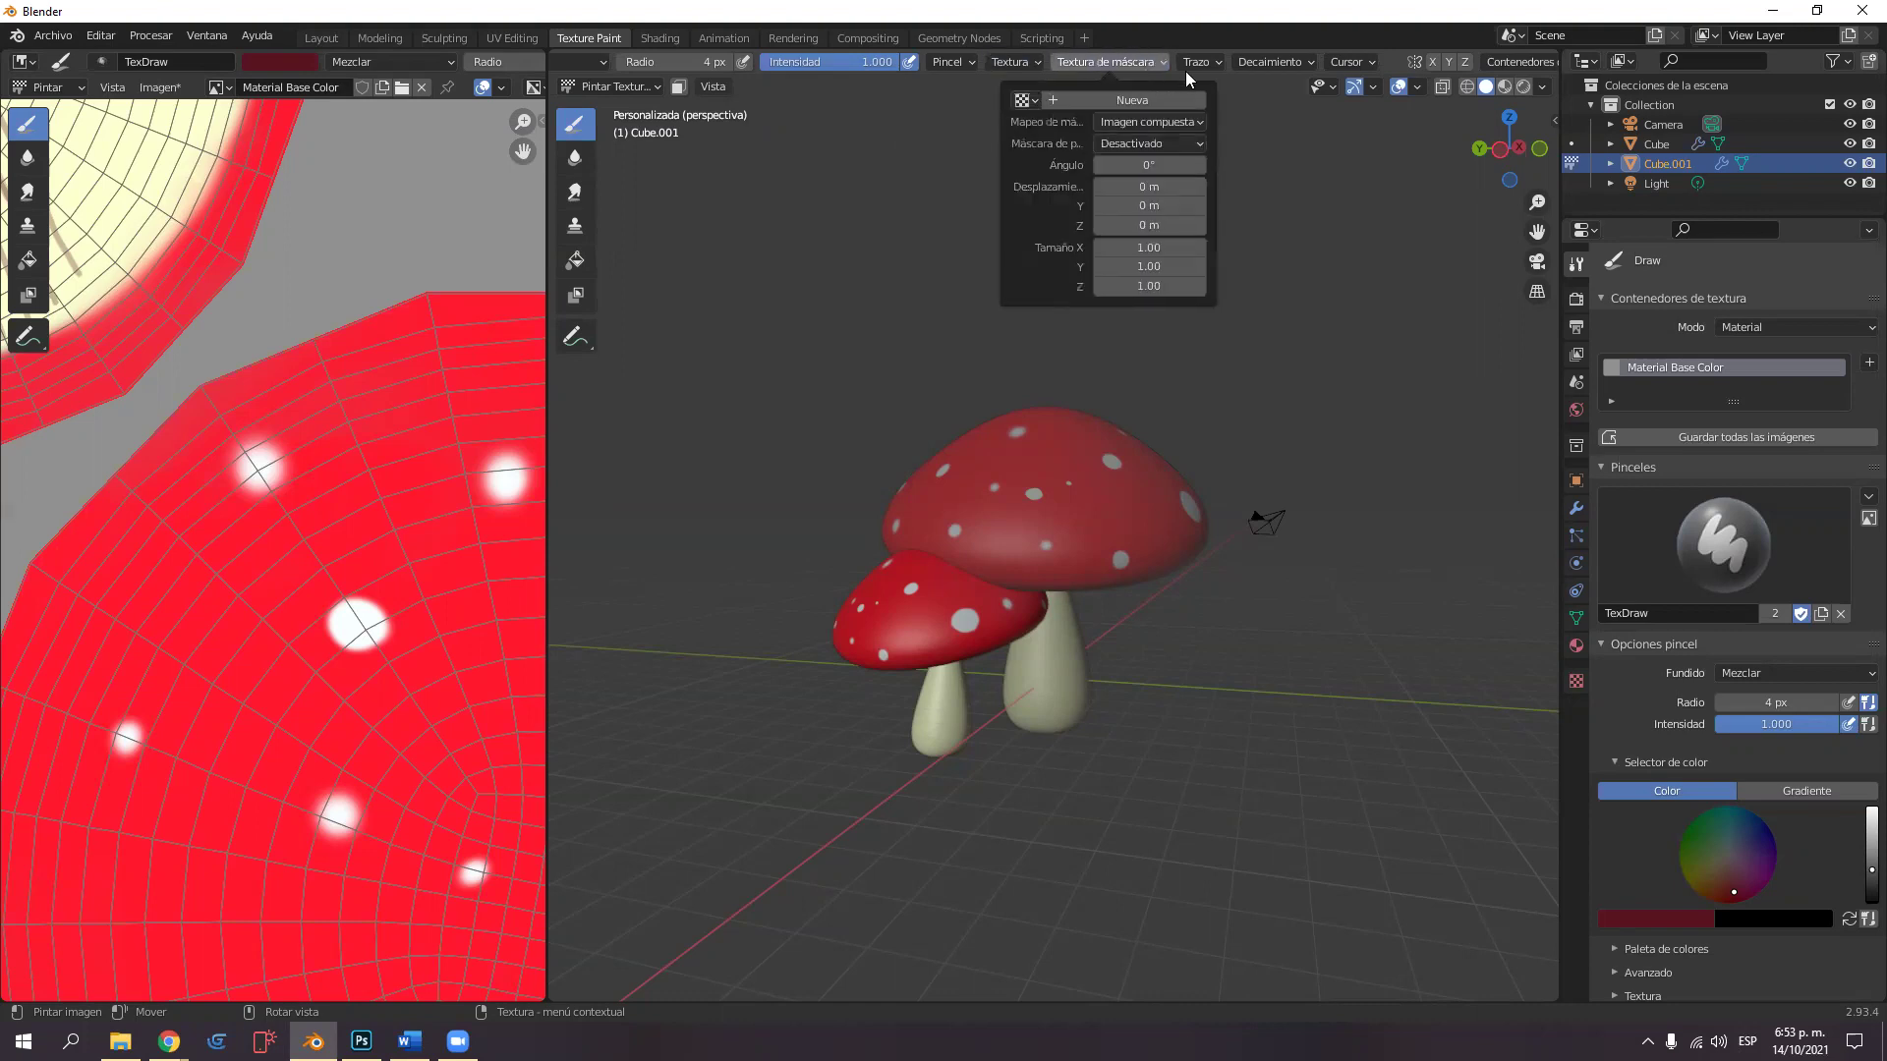
{"action": "mouse_move", "coordinate": [1036, 57]}
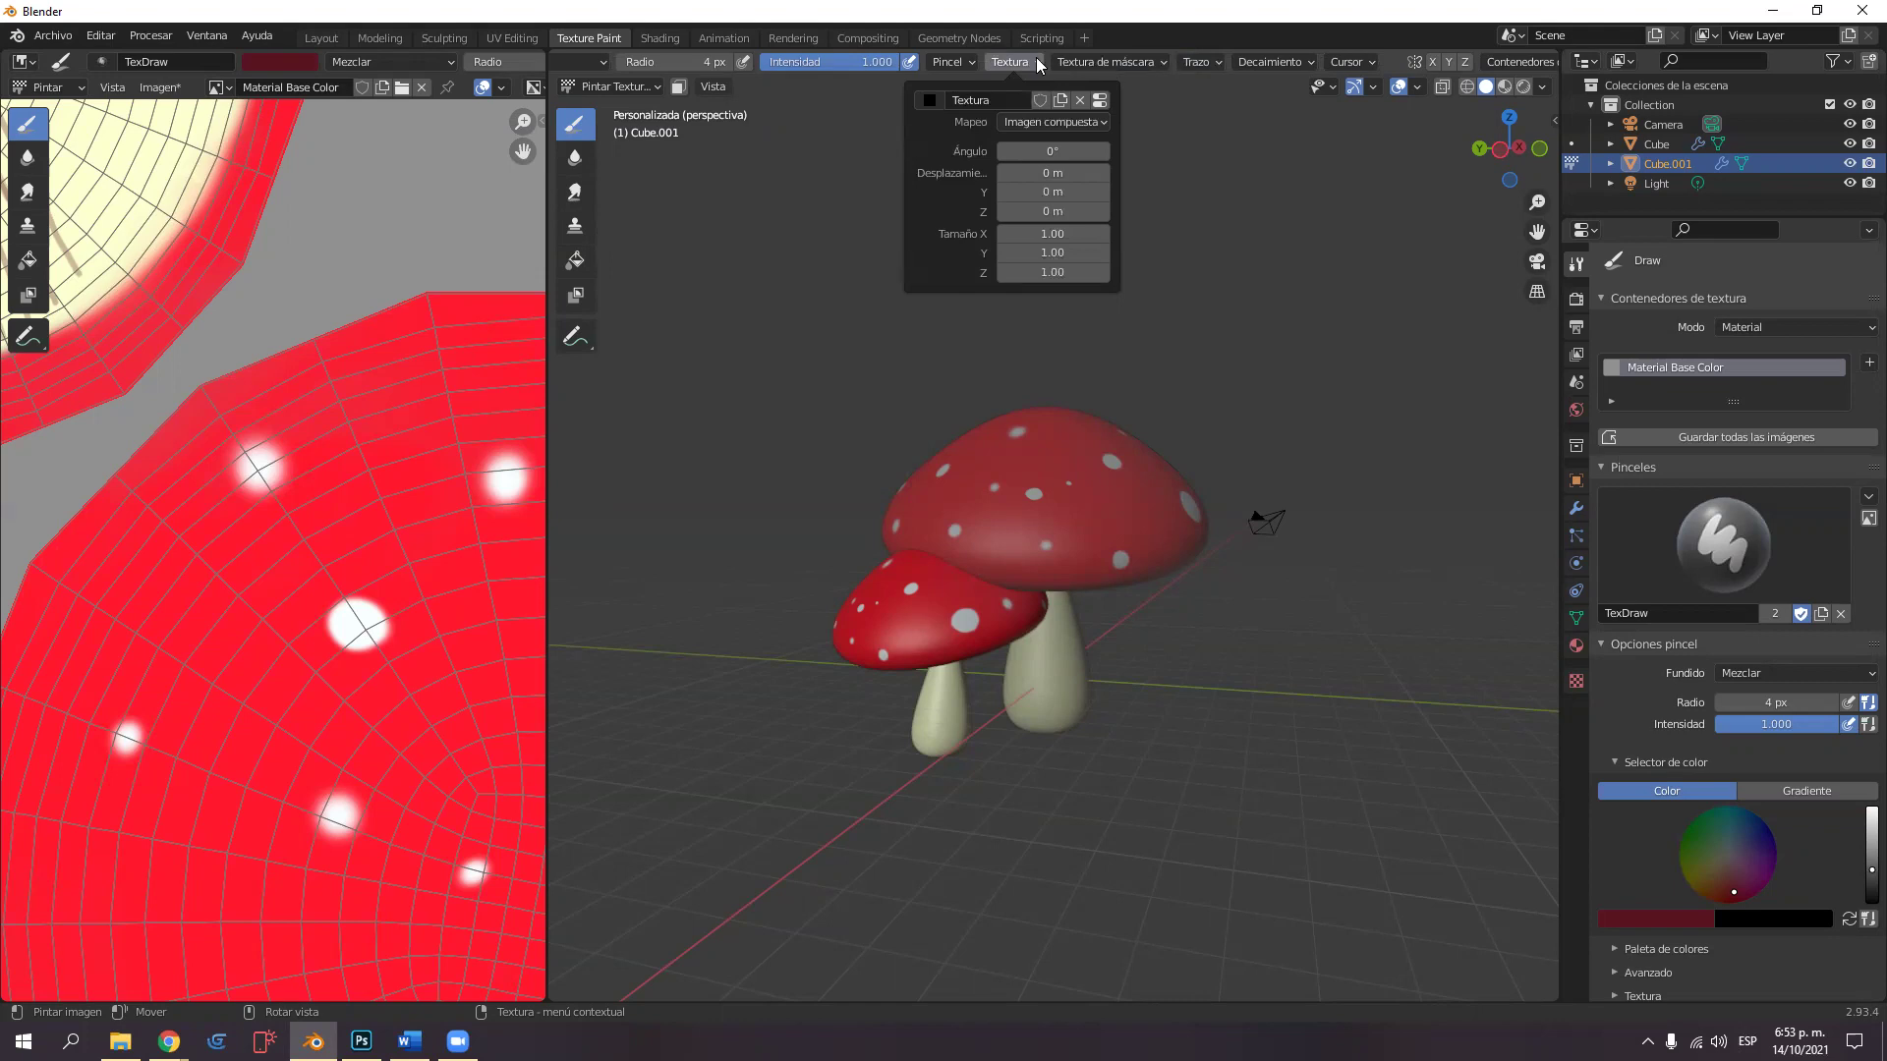
{"action": "left_click", "coordinate": [1032, 120]}
{"action": "key", "text": "Return"}
{"action": "left_click", "coordinate": [967, 65]}
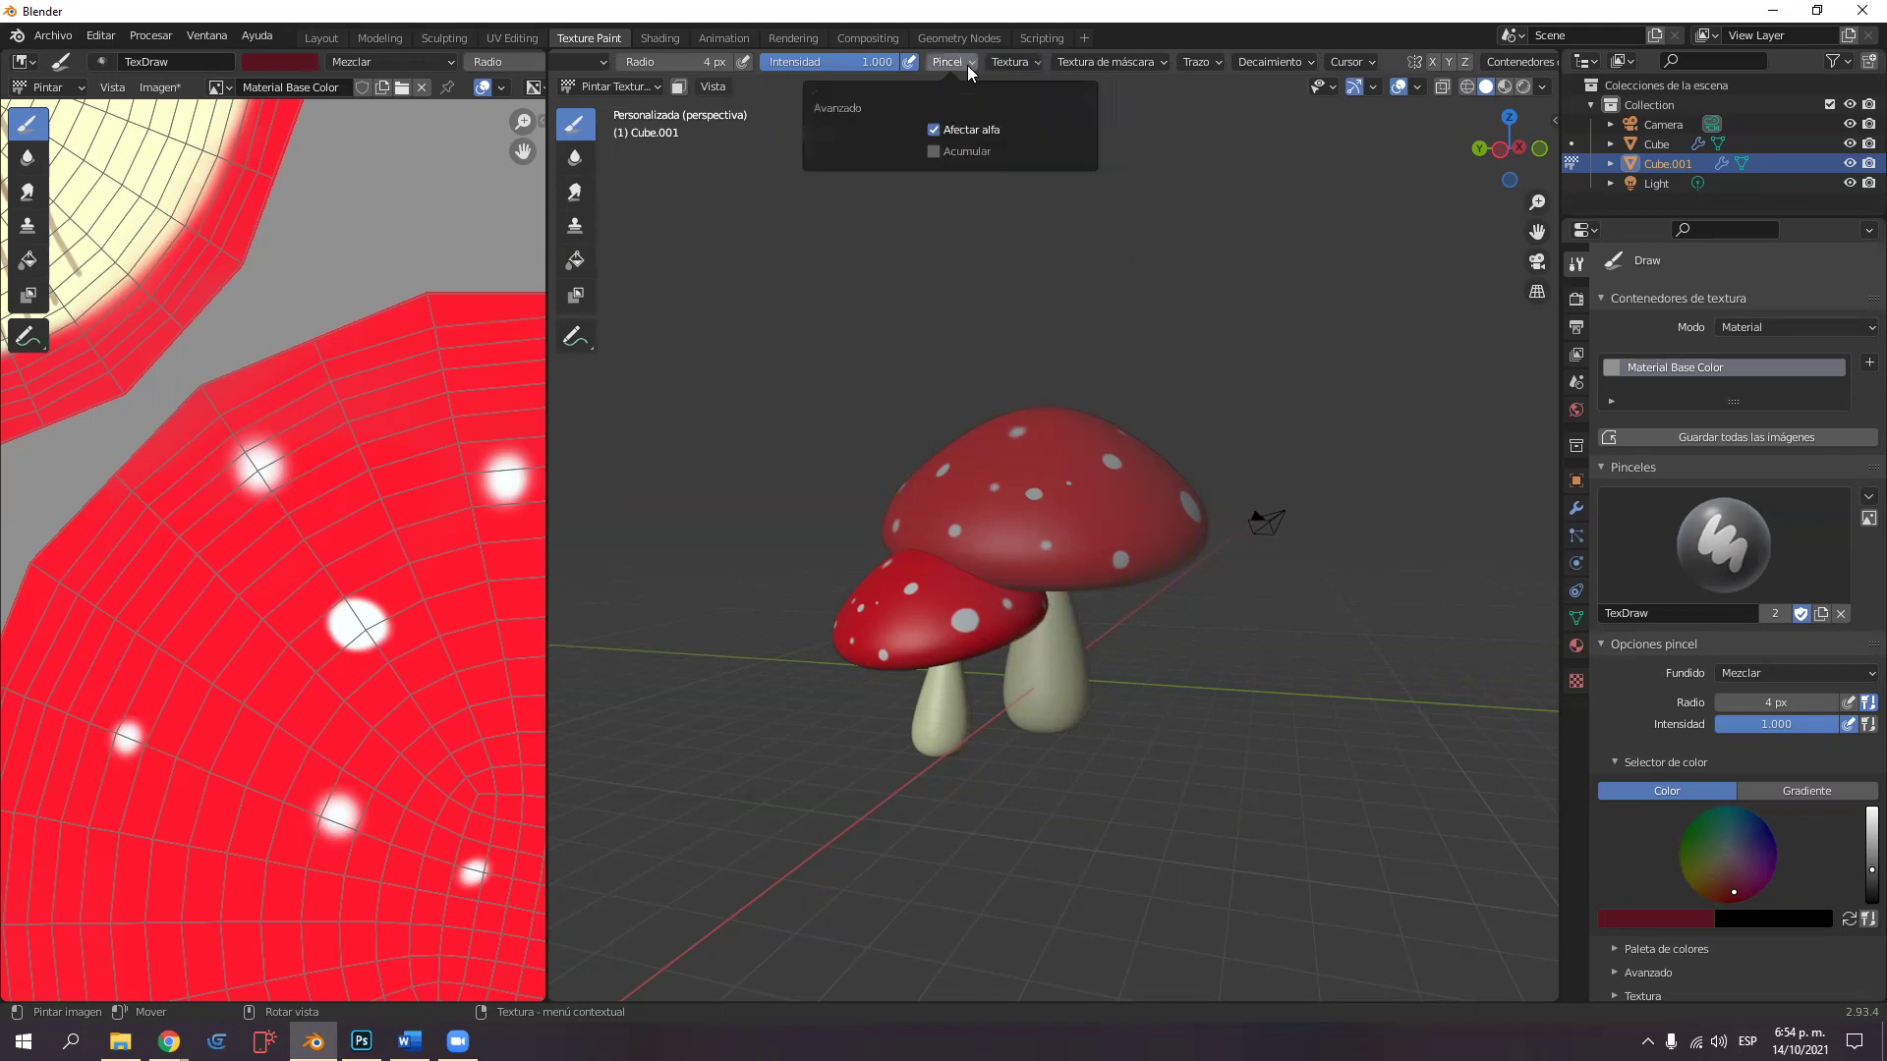
{"action": "left_click", "coordinate": [1036, 61]}
{"action": "left_click", "coordinate": [1035, 61]}
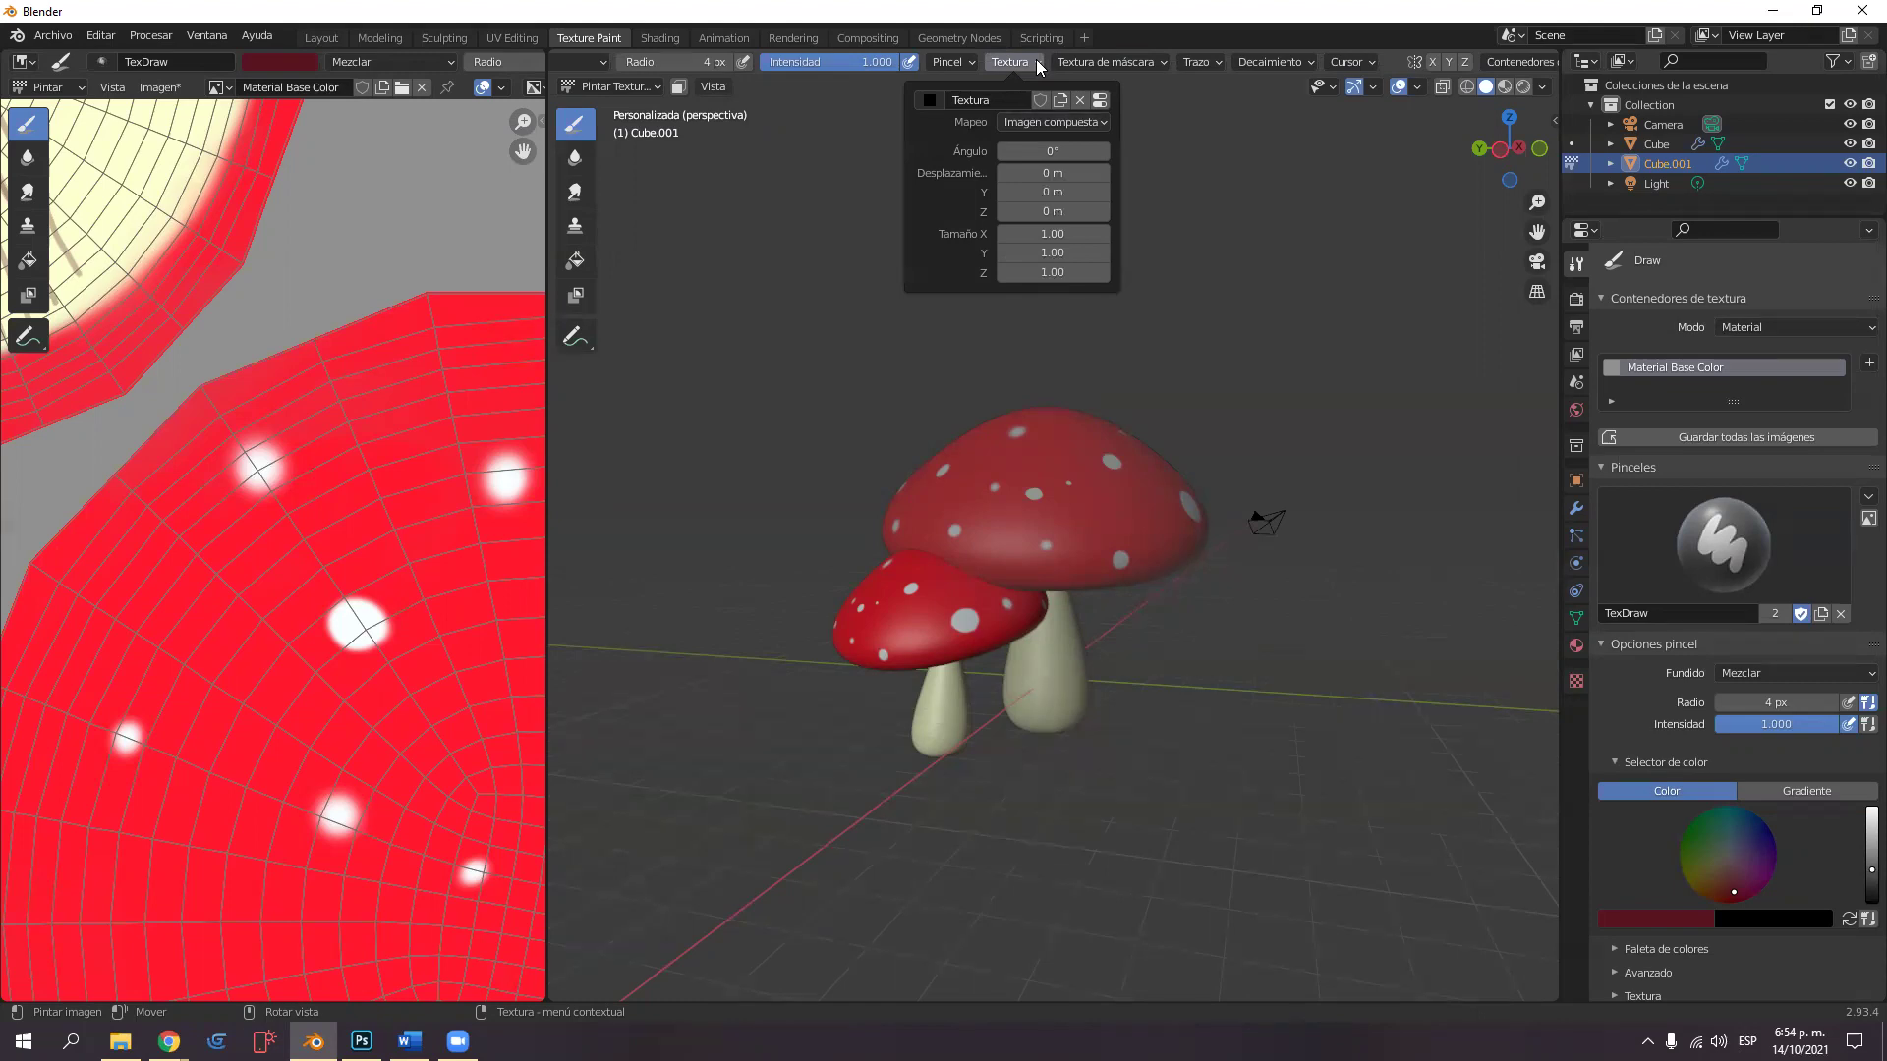
Try Esténcil mapping with the image aspect for the brush texture, and restore the mapping to Imagen compuesta.
{"action": "left_click", "coordinate": [1081, 126]}
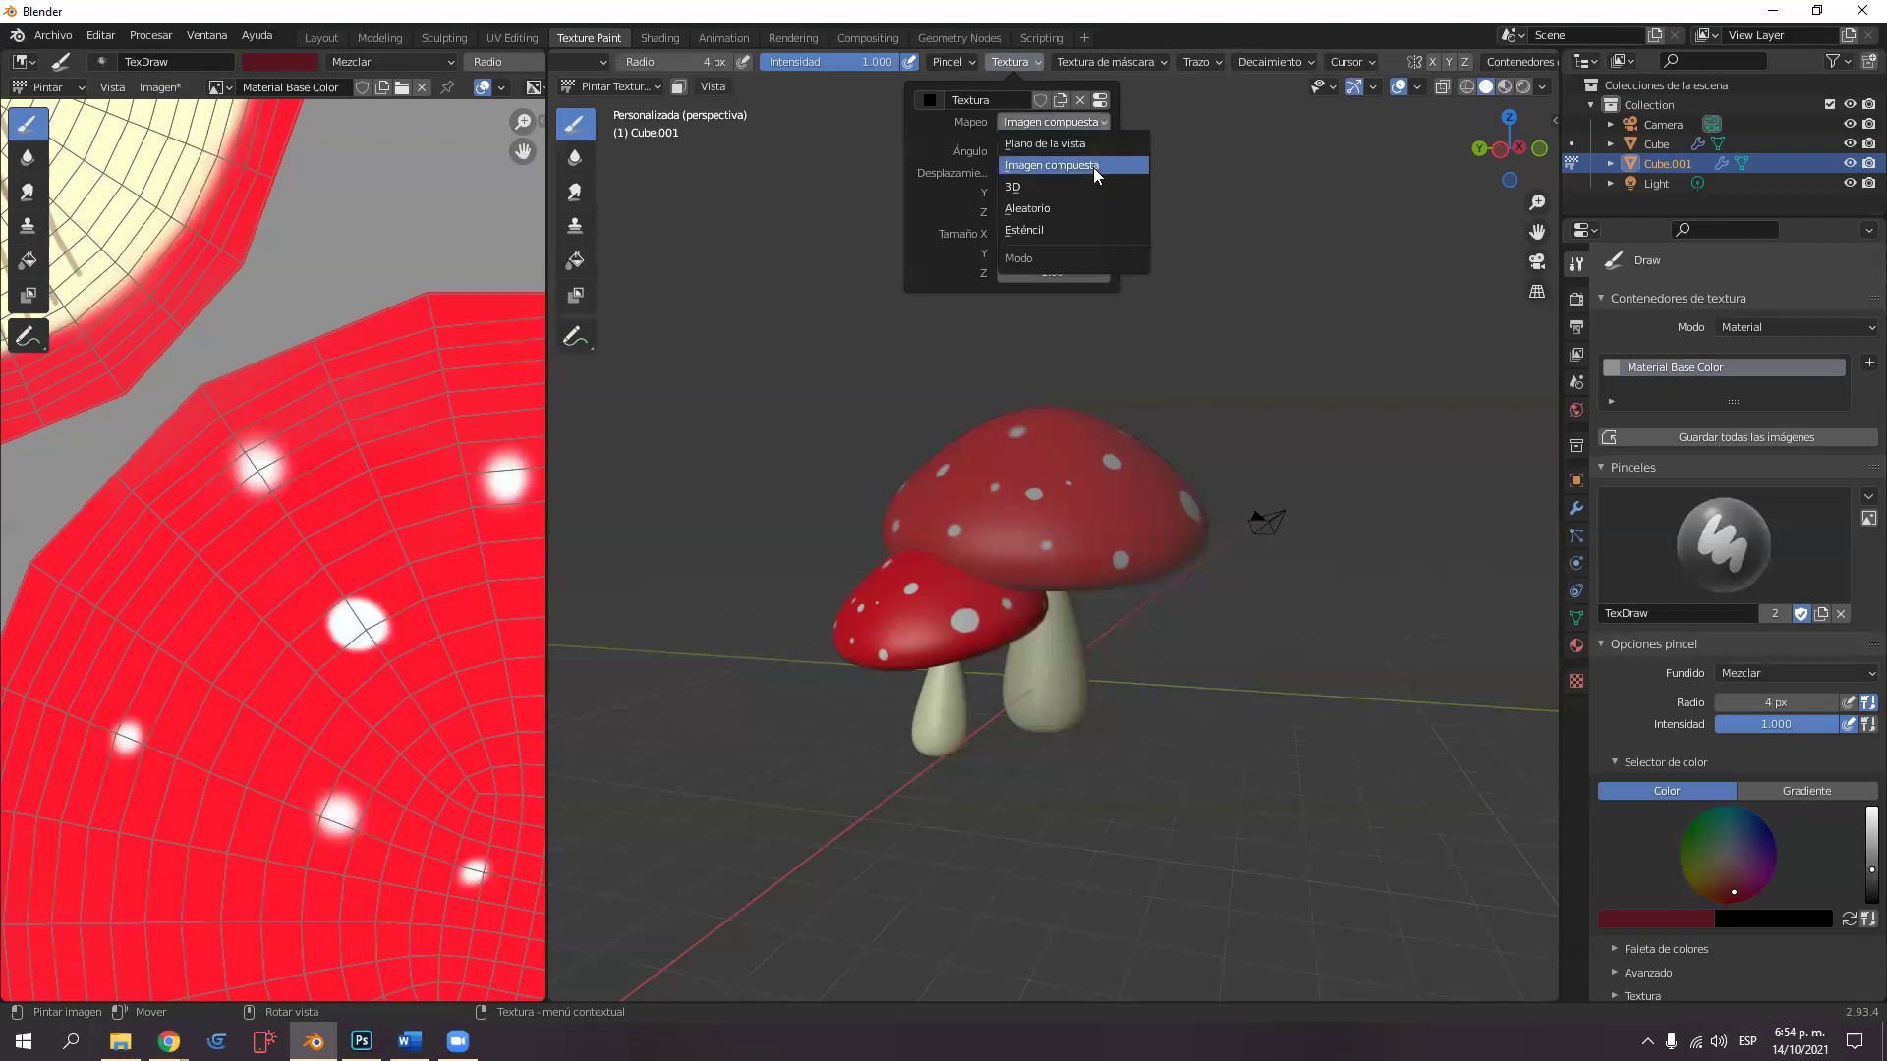
{"action": "left_click", "coordinate": [1056, 228]}
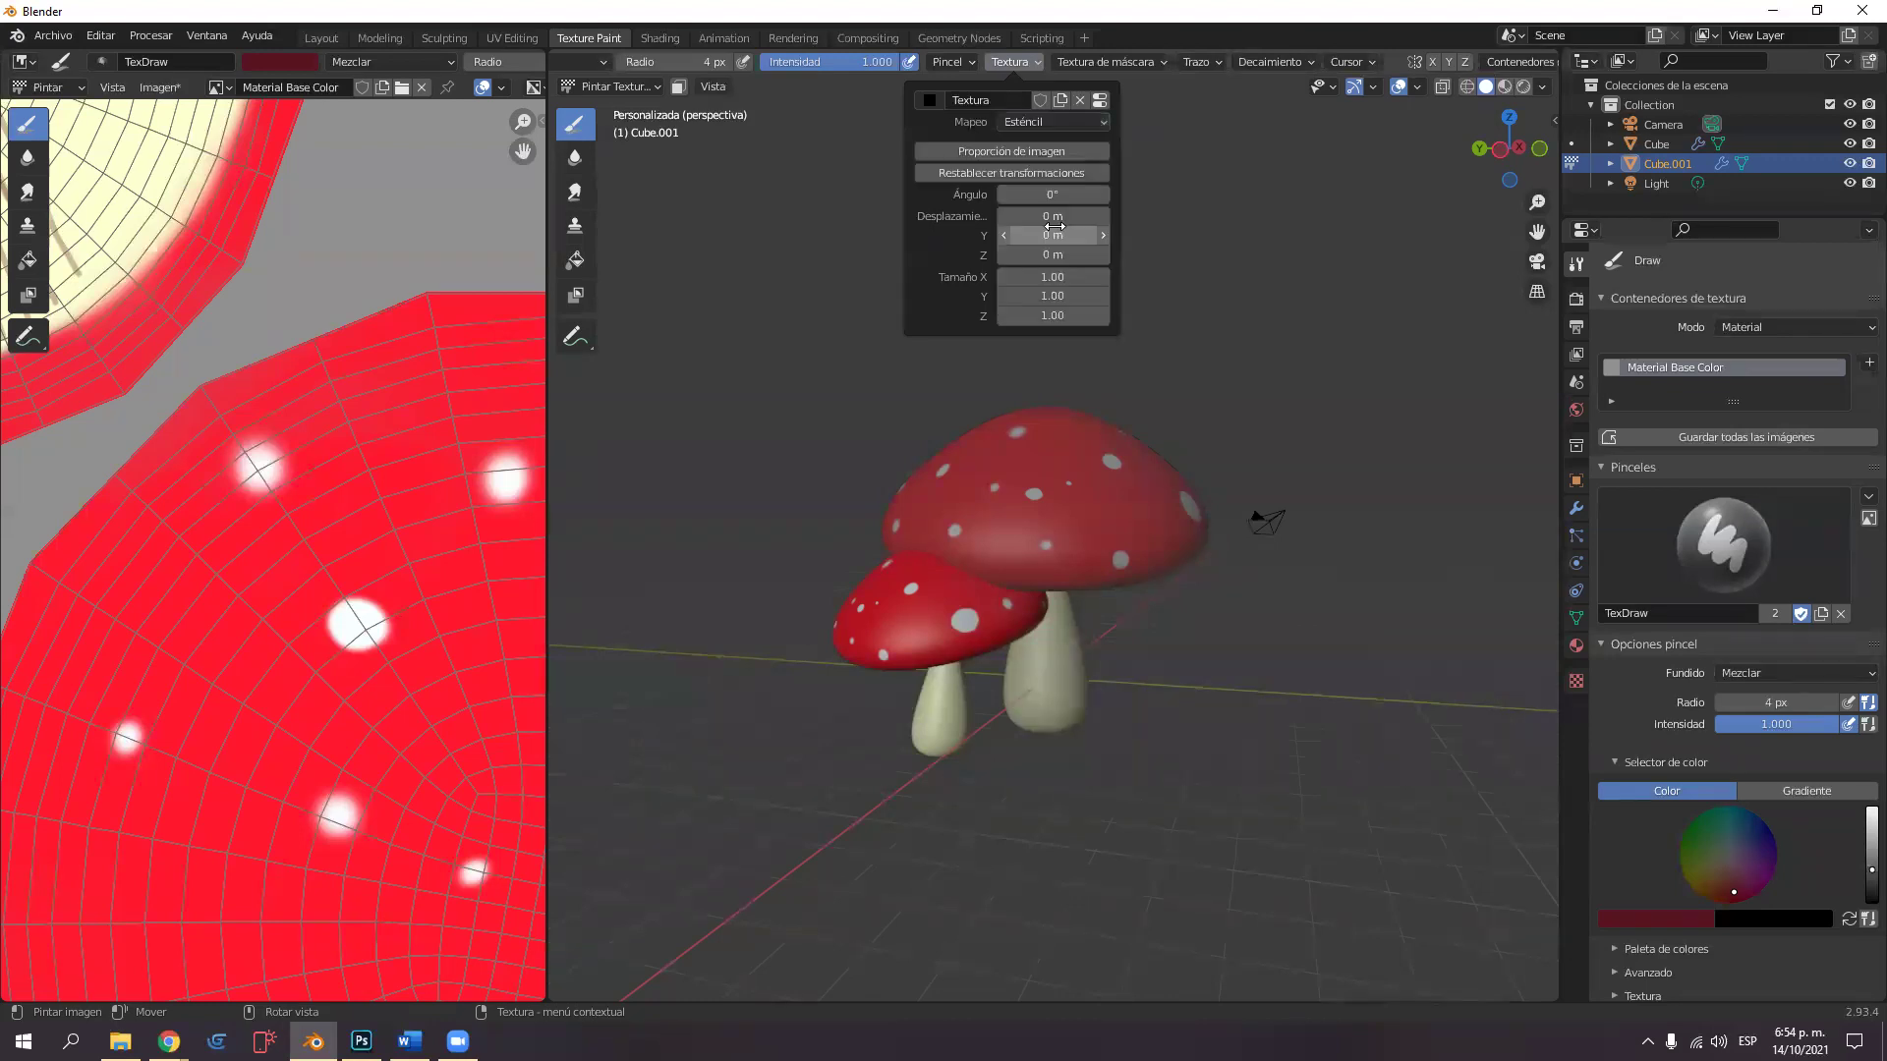
{"action": "left_click", "coordinate": [1036, 150]}
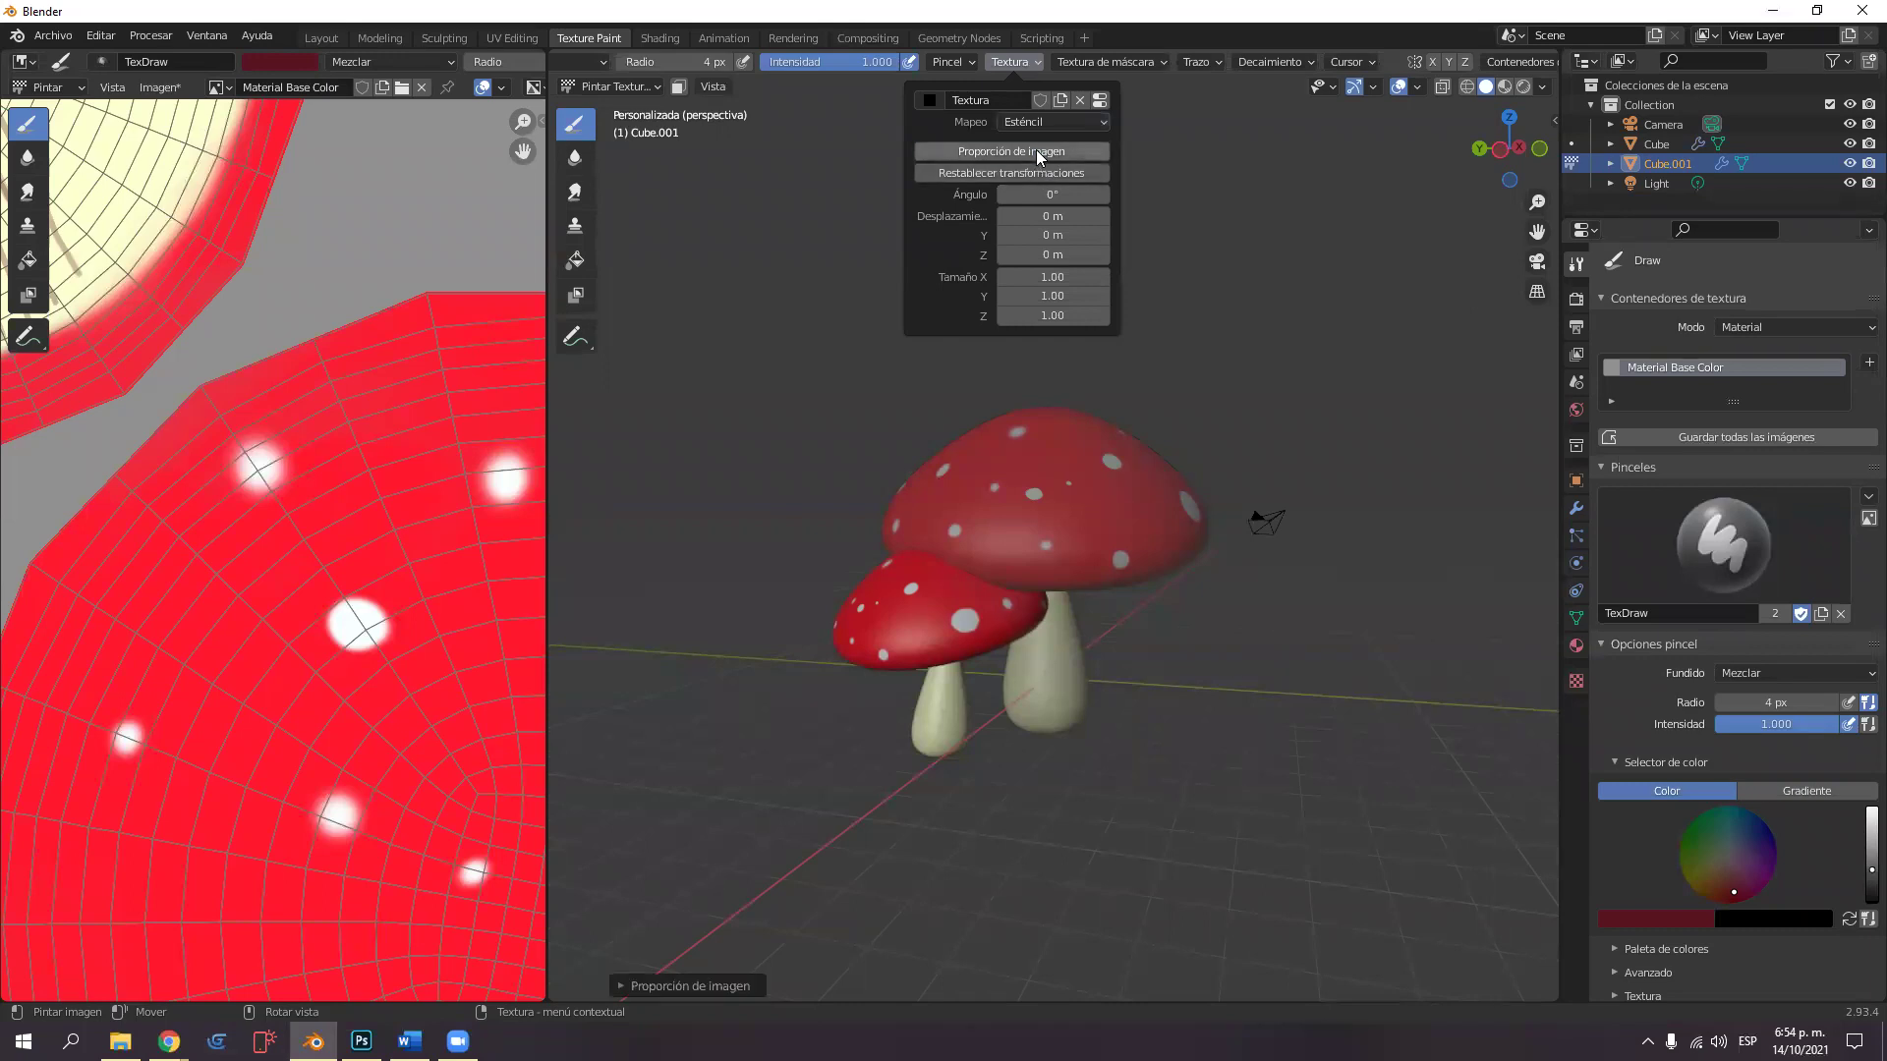
{"action": "left_click", "coordinate": [1055, 120]}
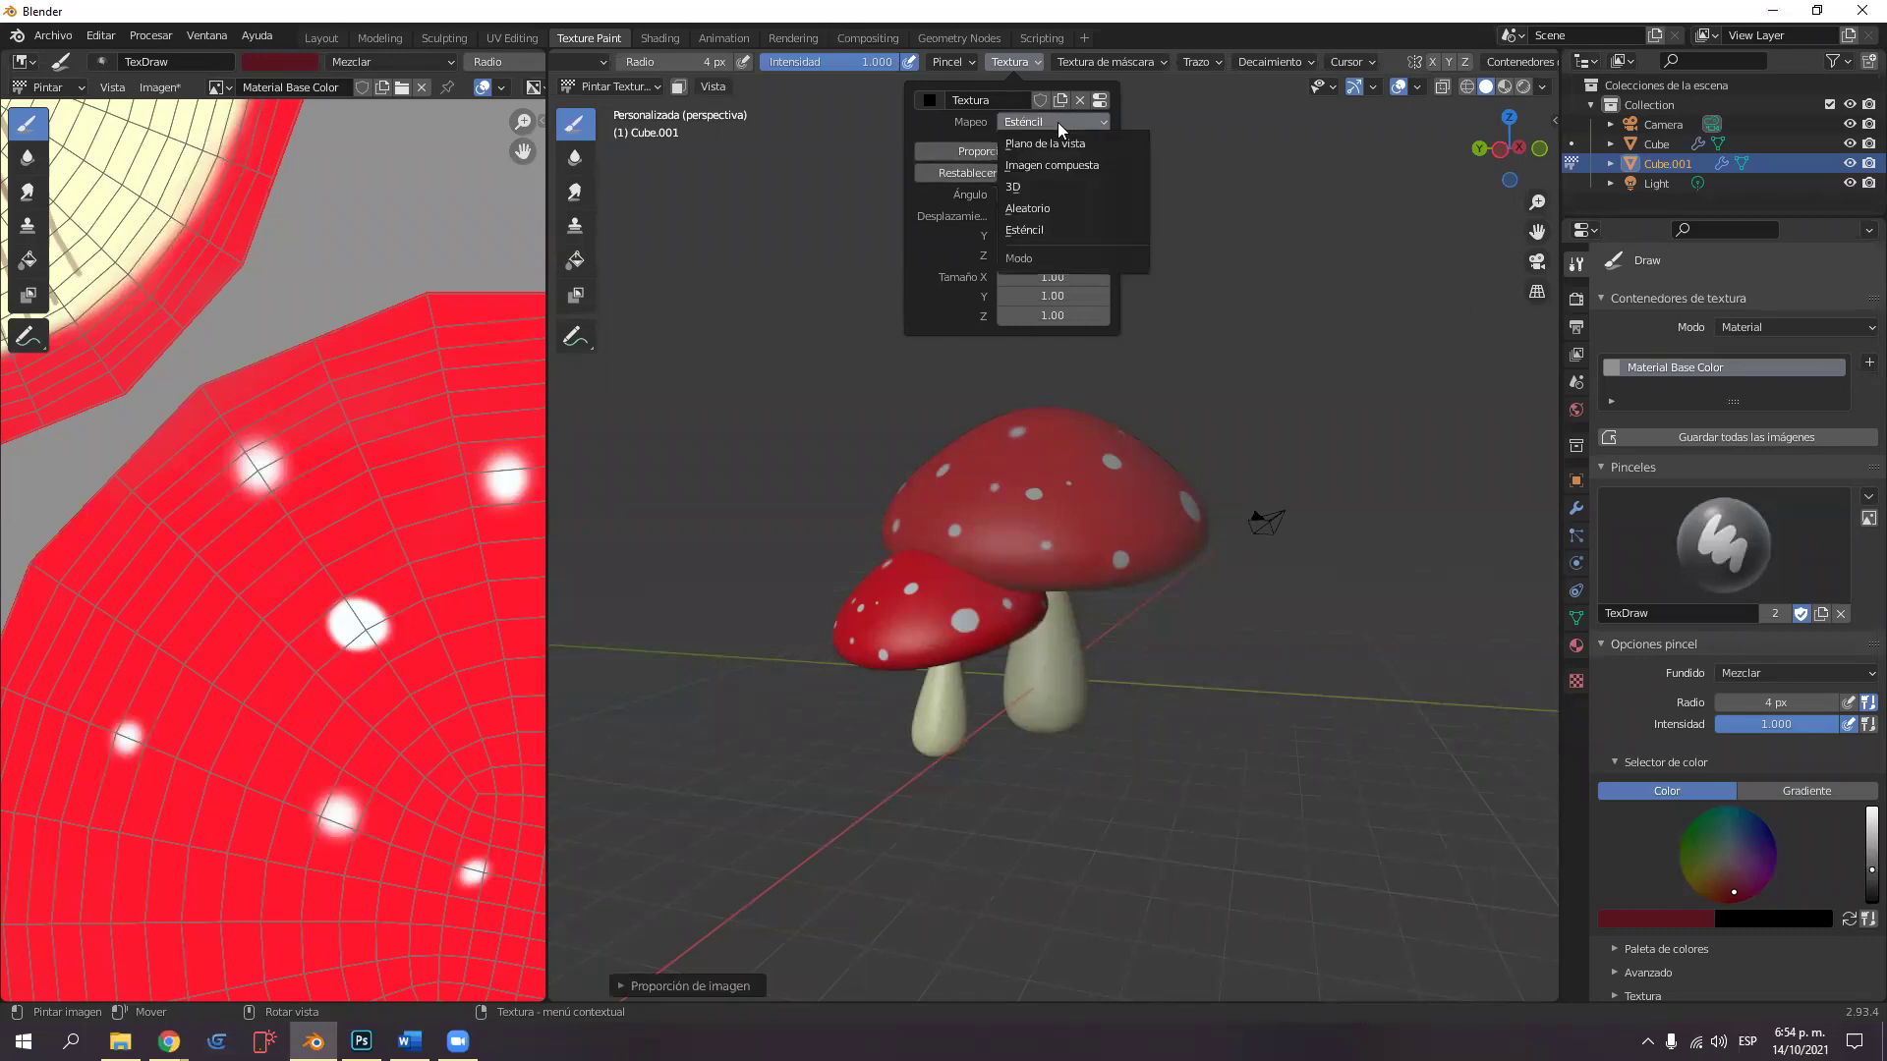
{"action": "left_click", "coordinate": [1057, 167]}
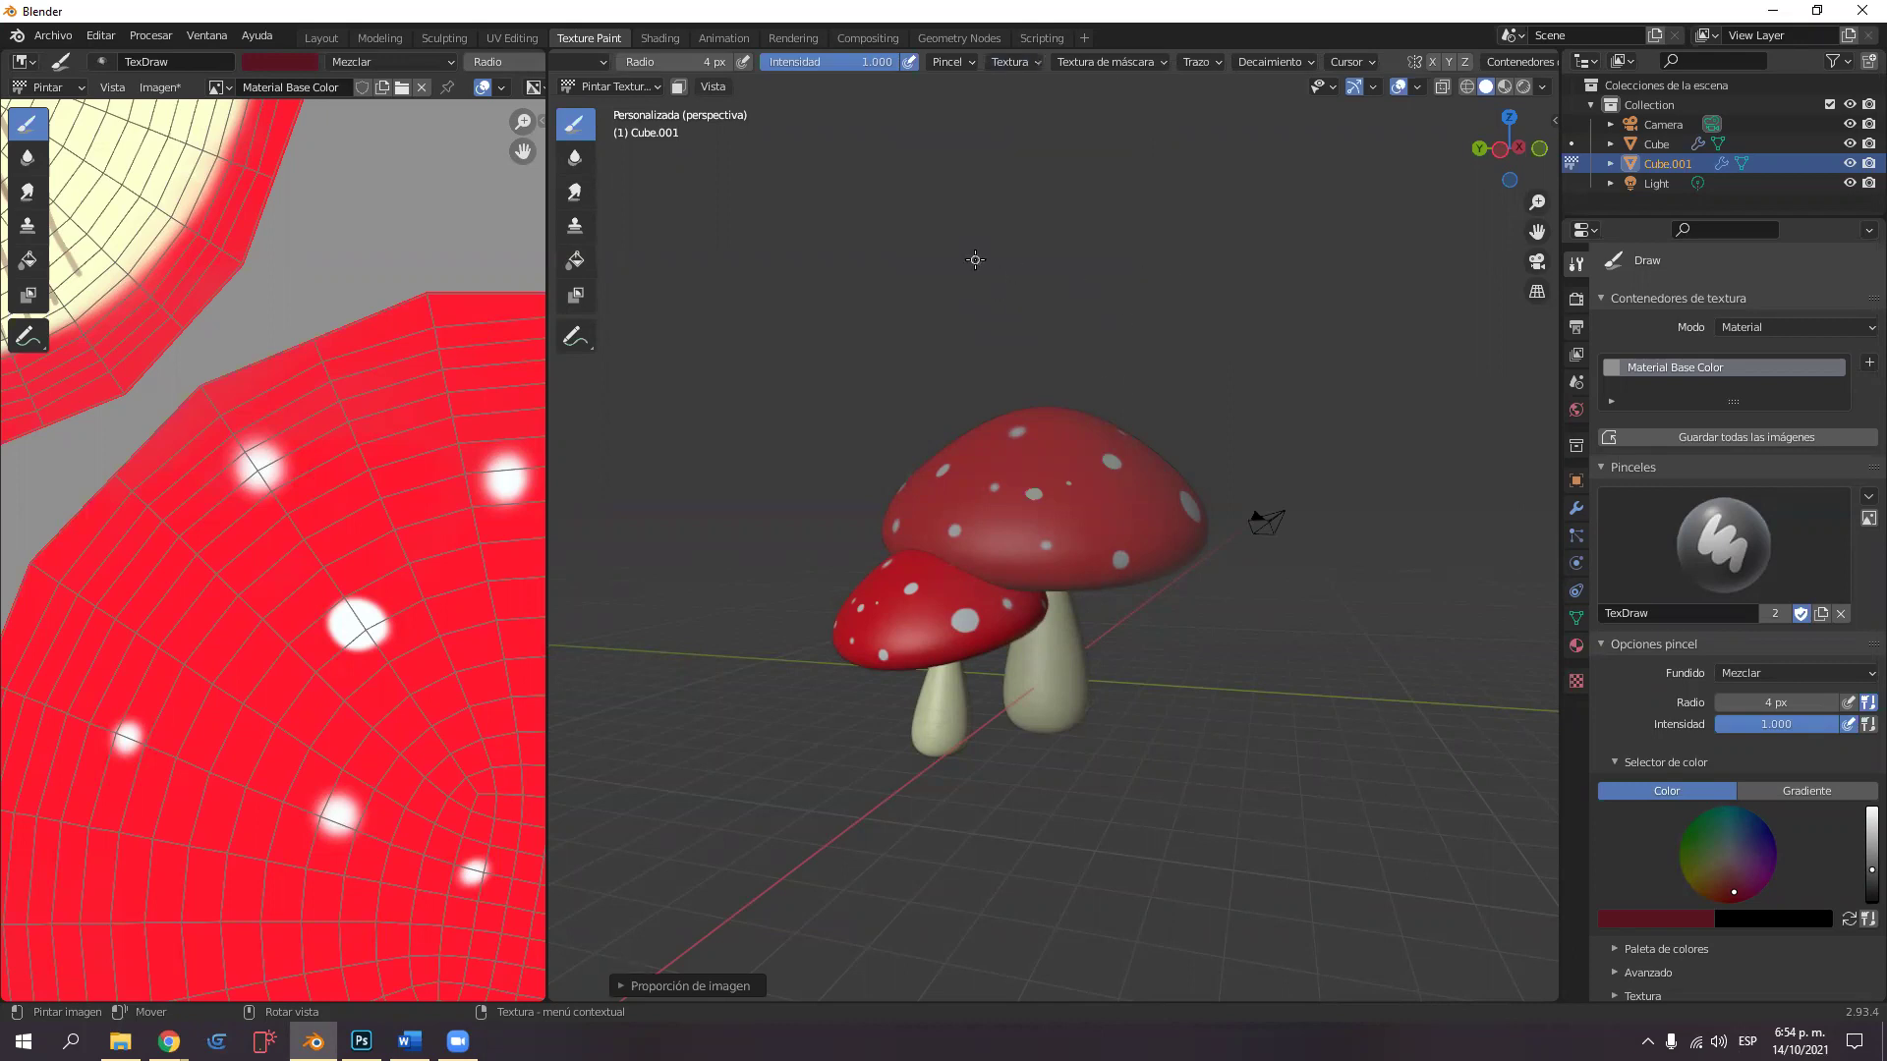
Enter Edit Mode on the small mushroom and move its whole mesh sideways, away from the large mushroom.
{"action": "key", "text": "Tab"}
{"action": "middle_click_drag", "start_coordinate": [747, 309], "coordinate": [968, 673]}
{"action": "left_click_drag", "start_coordinate": [968, 673], "coordinate": [847, 650]}
{"action": "middle_click_drag", "start_coordinate": [847, 651], "coordinate": [887, 631]}
{"action": "left_click_drag", "start_coordinate": [785, 618], "coordinate": [767, 619]}
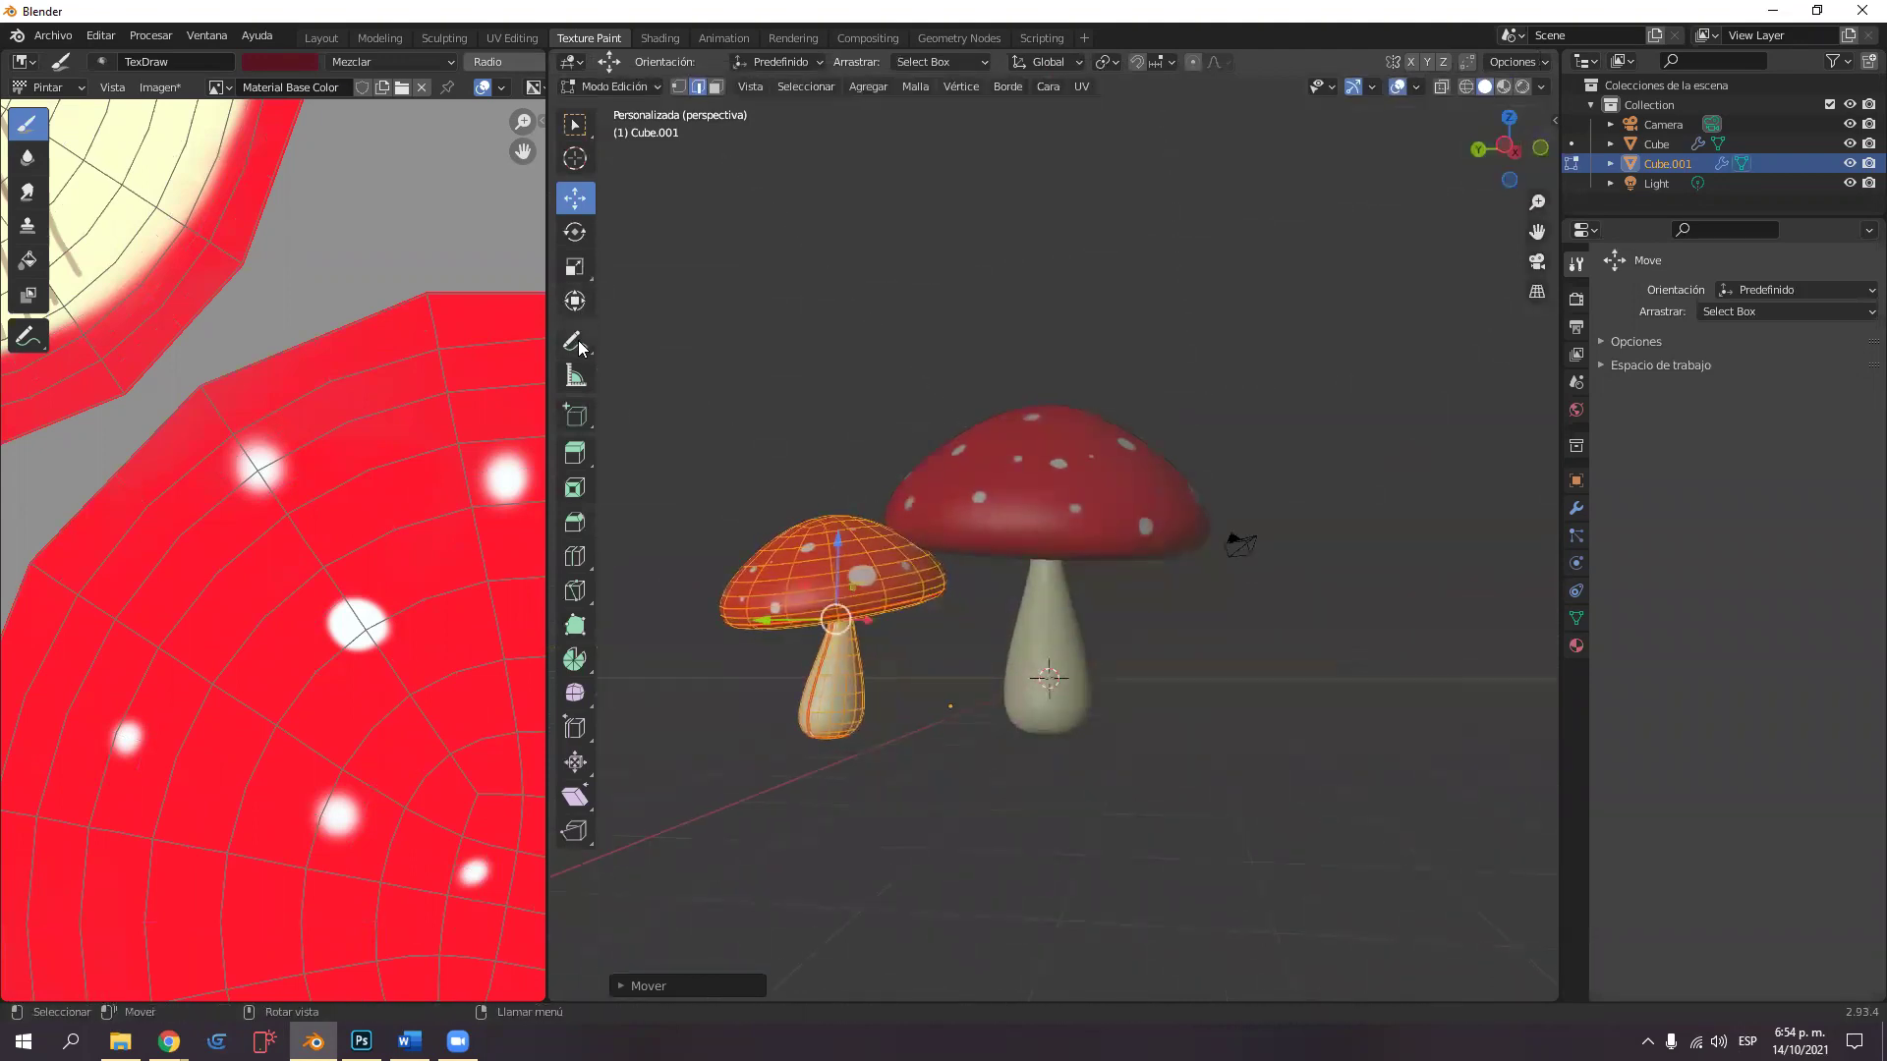
Freely rotate the small mushroom's mesh with the Rotate tool so that it faces and tilts differently from the original.
{"action": "left_click", "coordinate": [575, 232]}
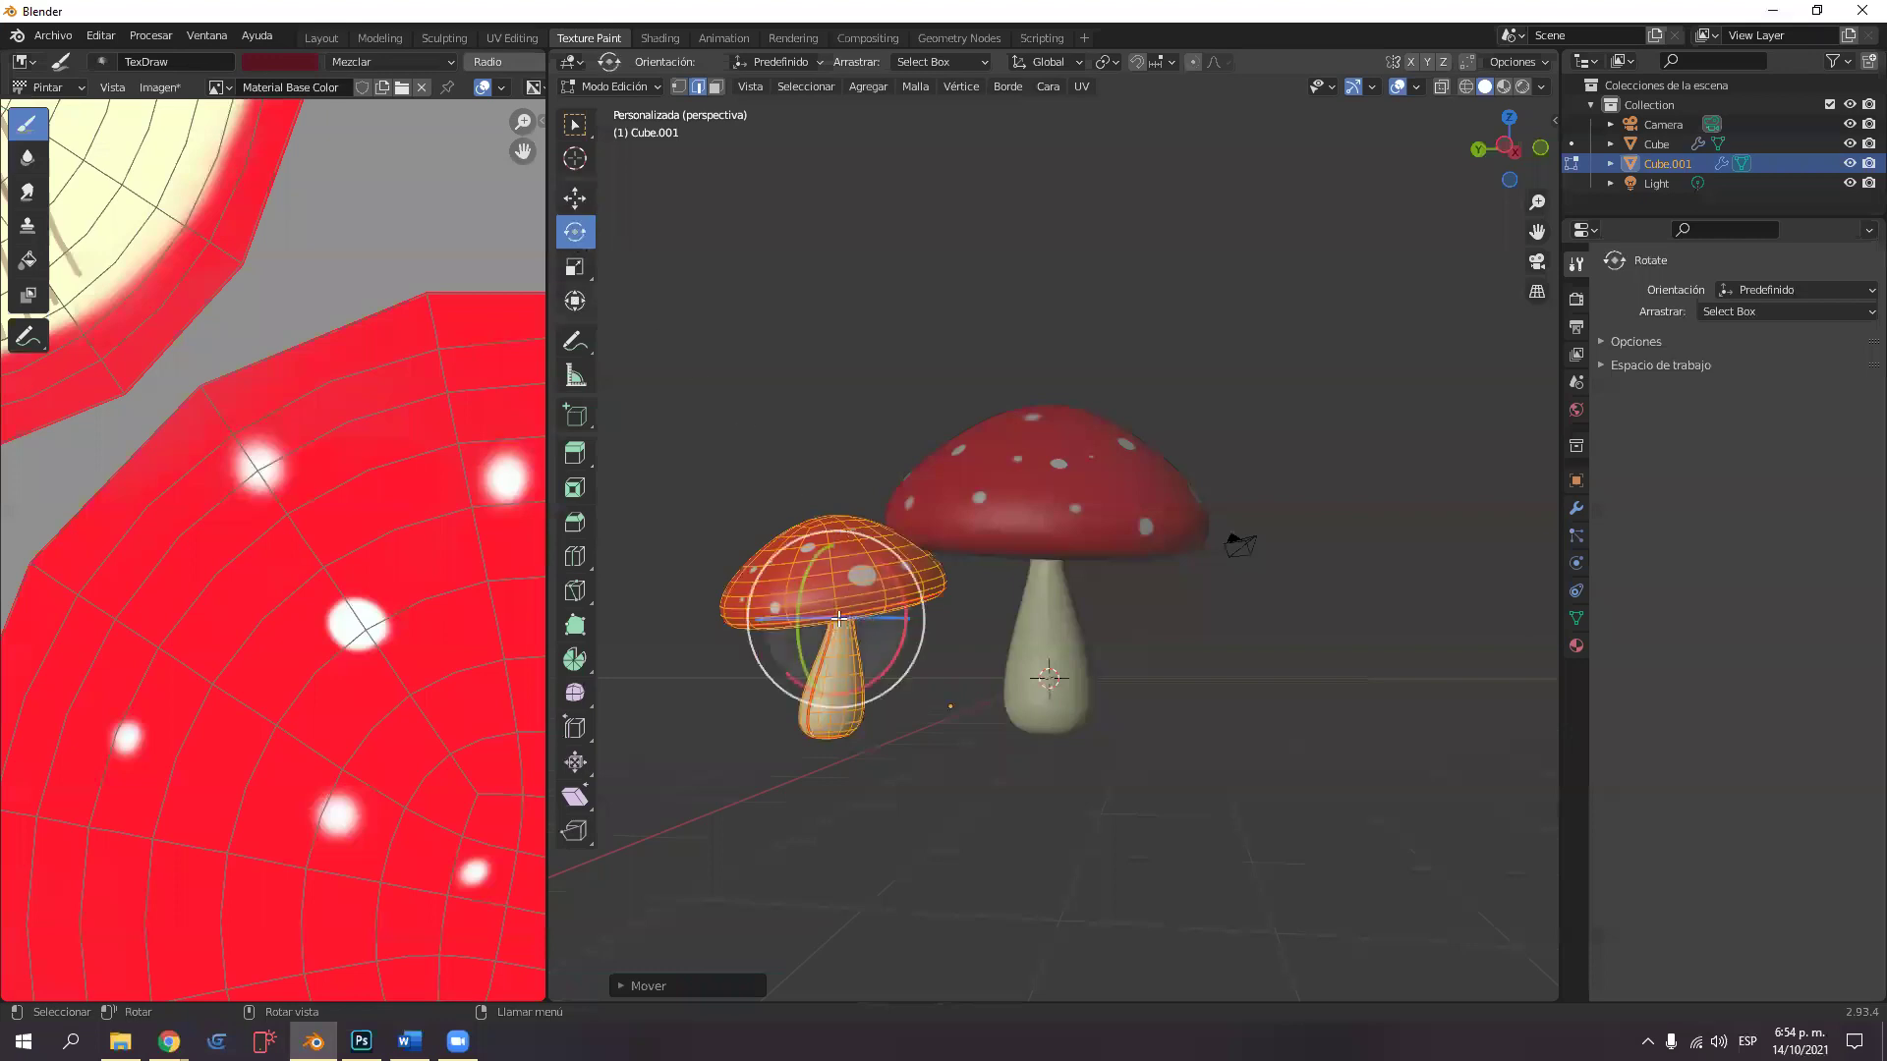
{"action": "left_click_drag", "start_coordinate": [838, 617], "coordinate": [1087, 637]}
{"action": "middle_click_drag", "start_coordinate": [1087, 637], "coordinate": [914, 497]}
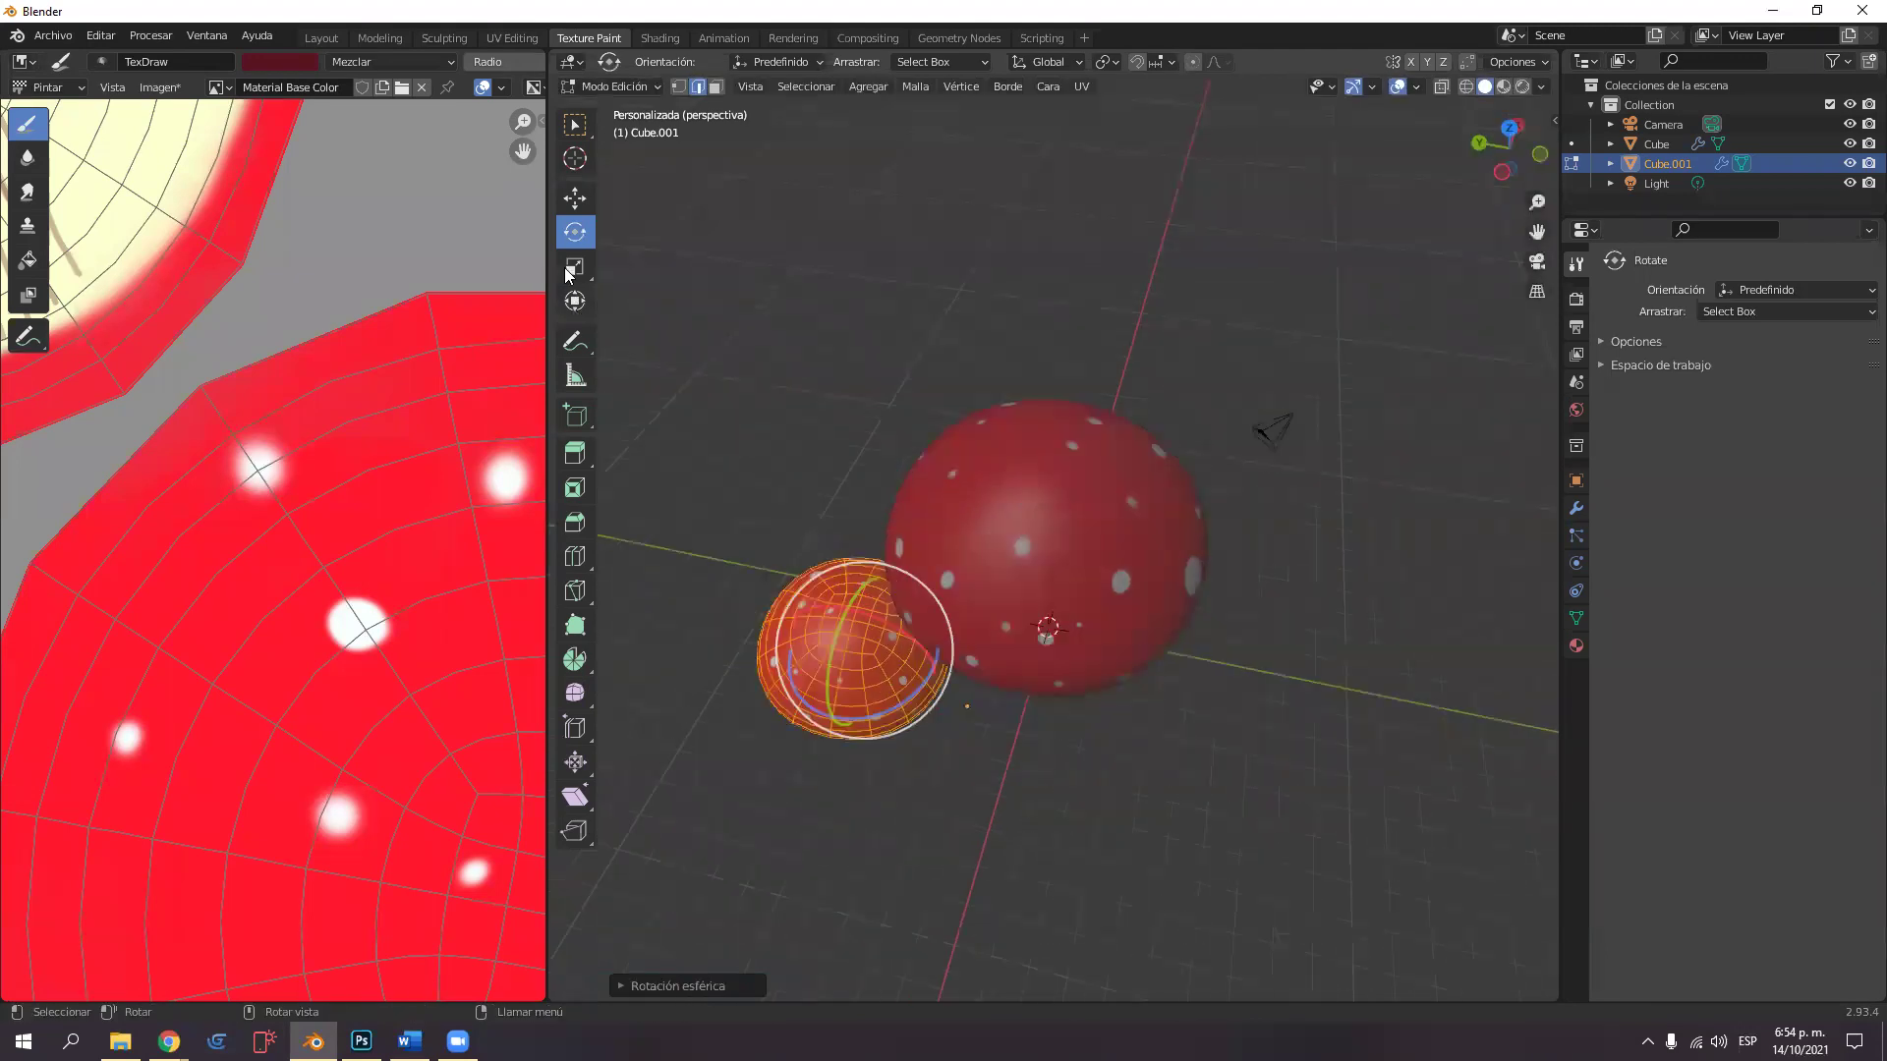
Move the small mushroom's mesh forward so that it stands in front of and beside the large mushroom.
{"action": "left_click", "coordinate": [575, 198]}
{"action": "middle_click_drag", "start_coordinate": [889, 660], "coordinate": [866, 598]}
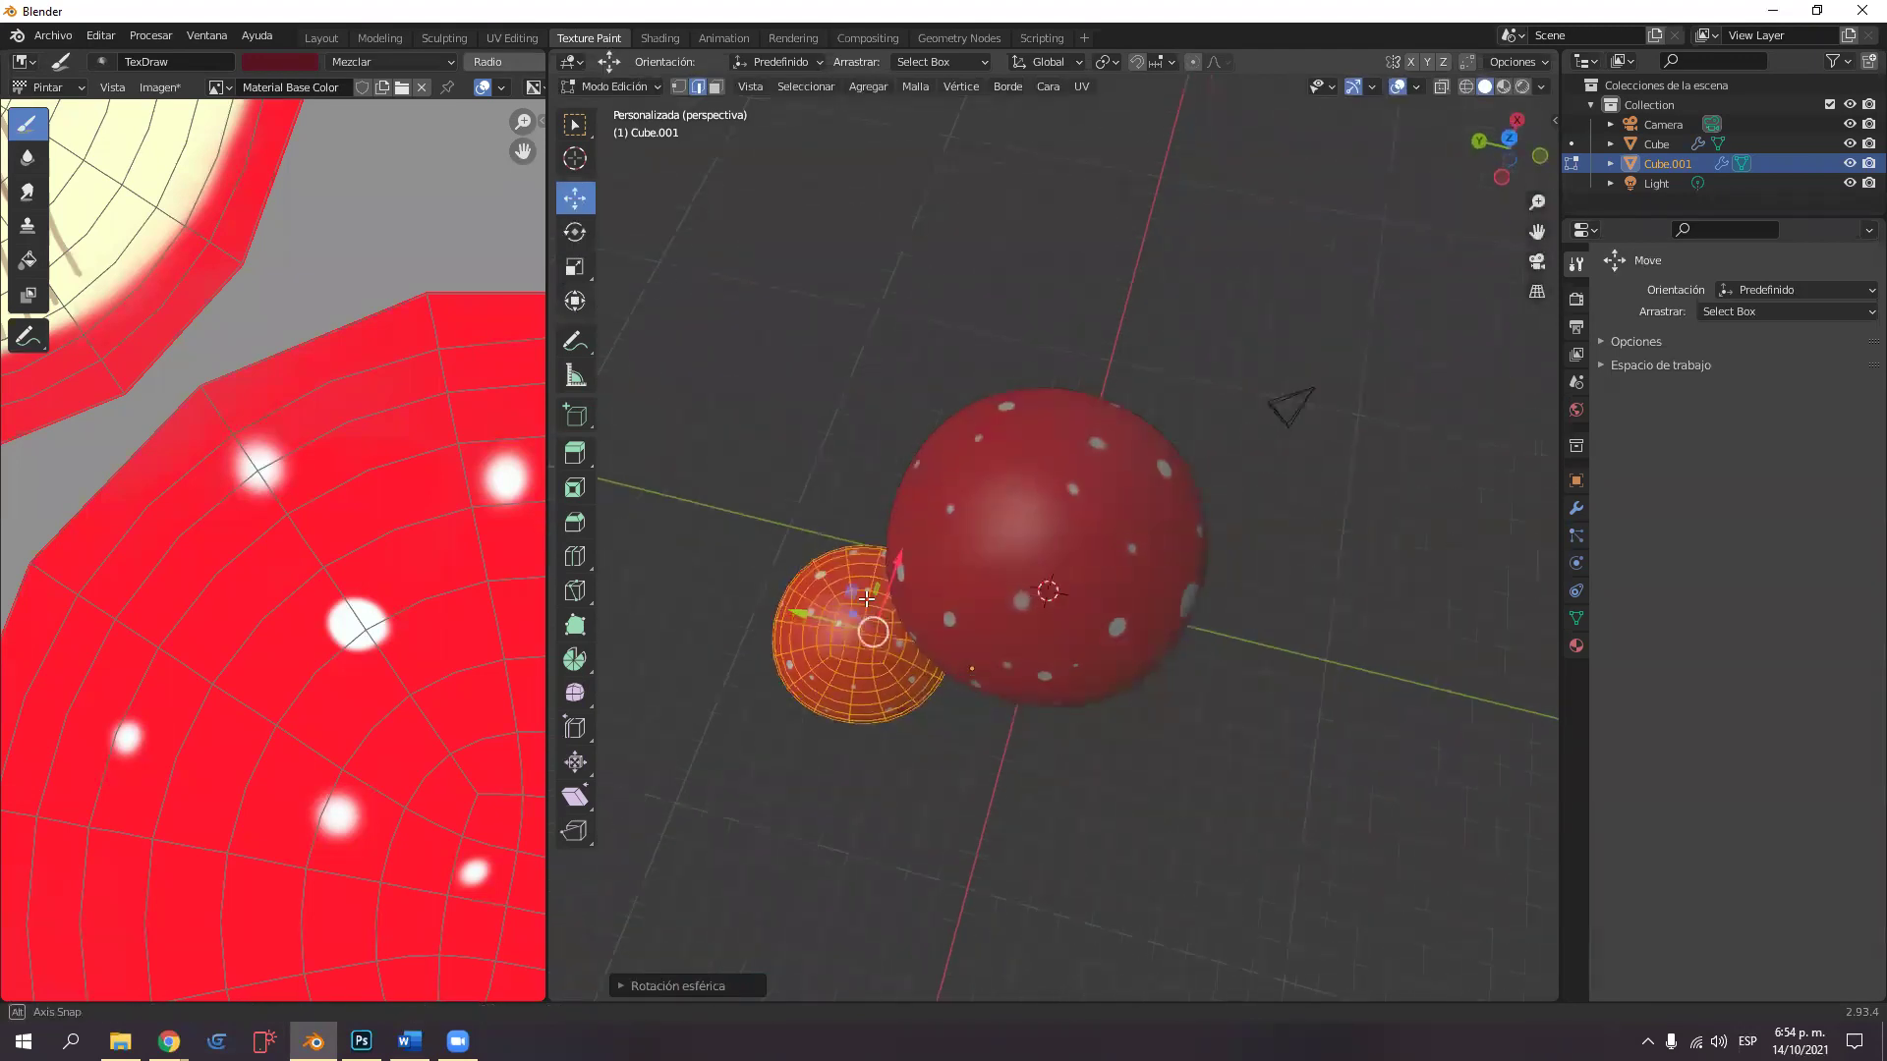
{"action": "left_click_drag", "start_coordinate": [866, 599], "coordinate": [944, 688]}
{"action": "middle_click_drag", "start_coordinate": [934, 452], "coordinate": [966, 423]}
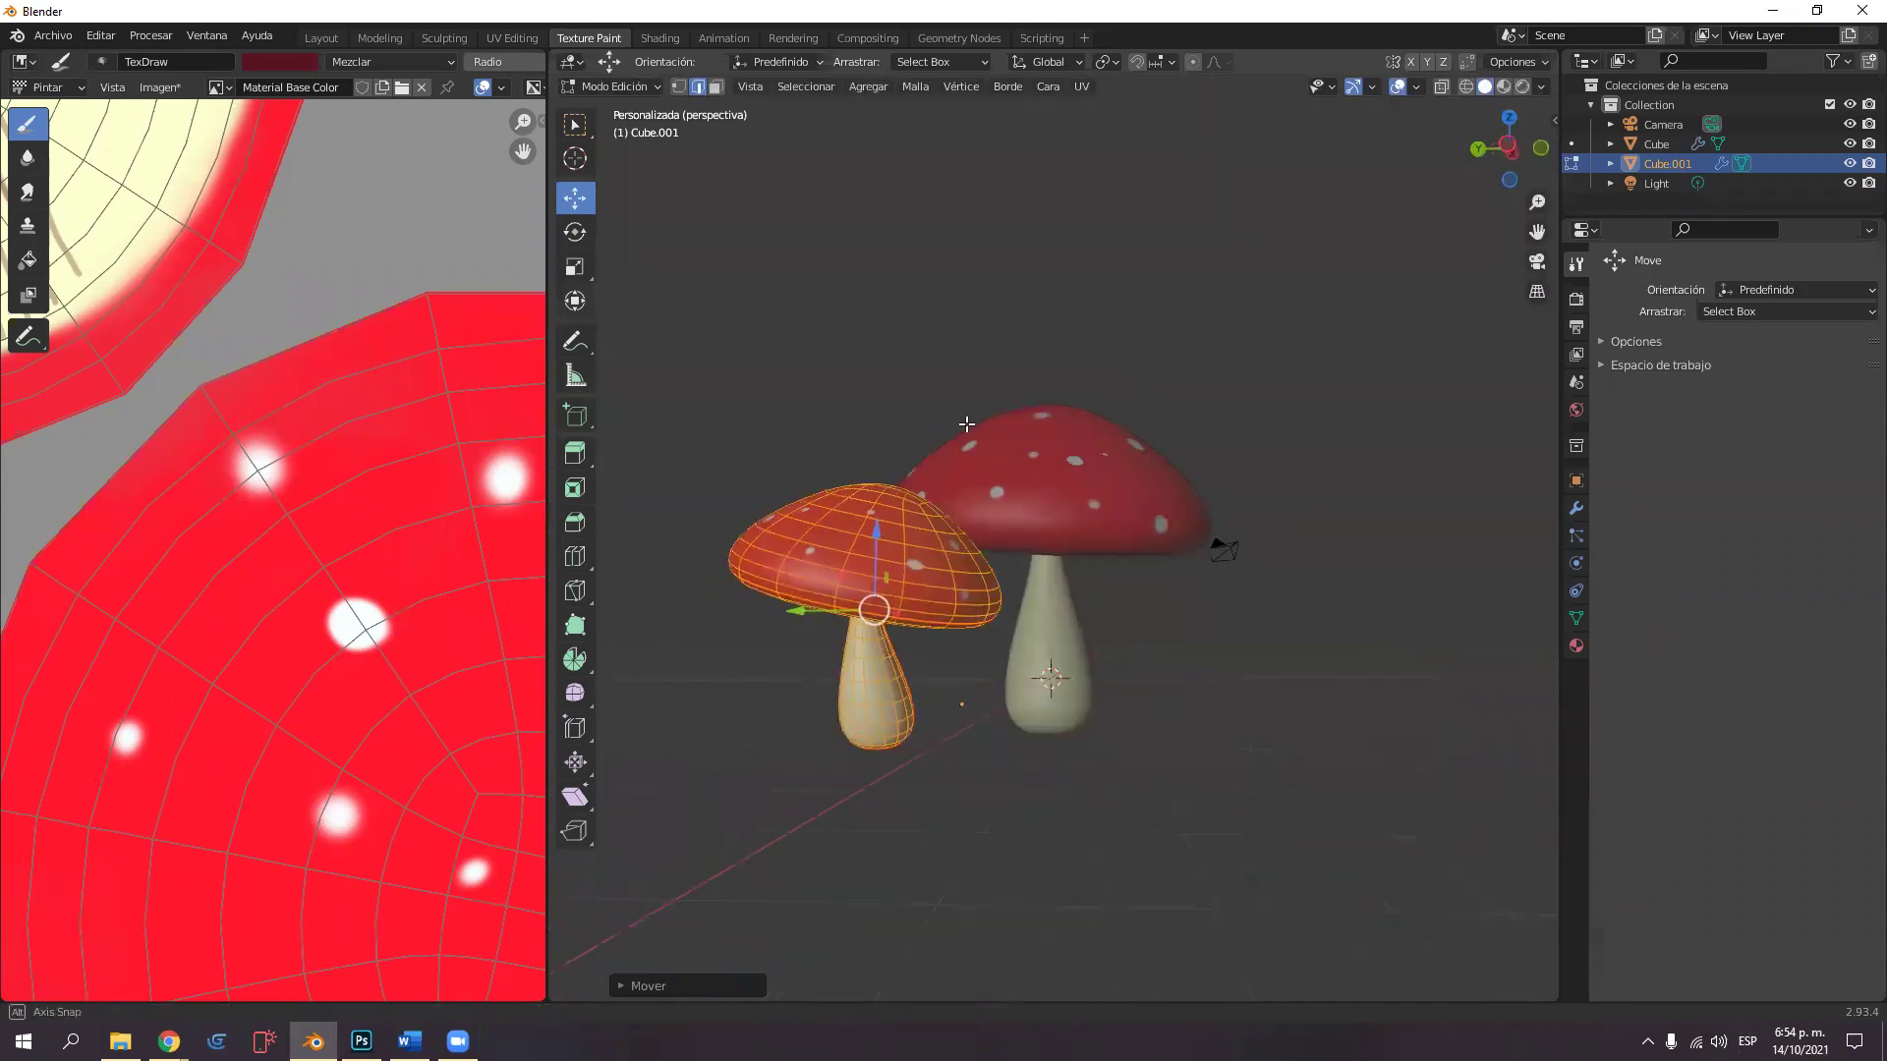
Return to the Layout workspace and view both textured mushrooms up close from the side.
{"action": "left_click", "coordinate": [323, 38]}
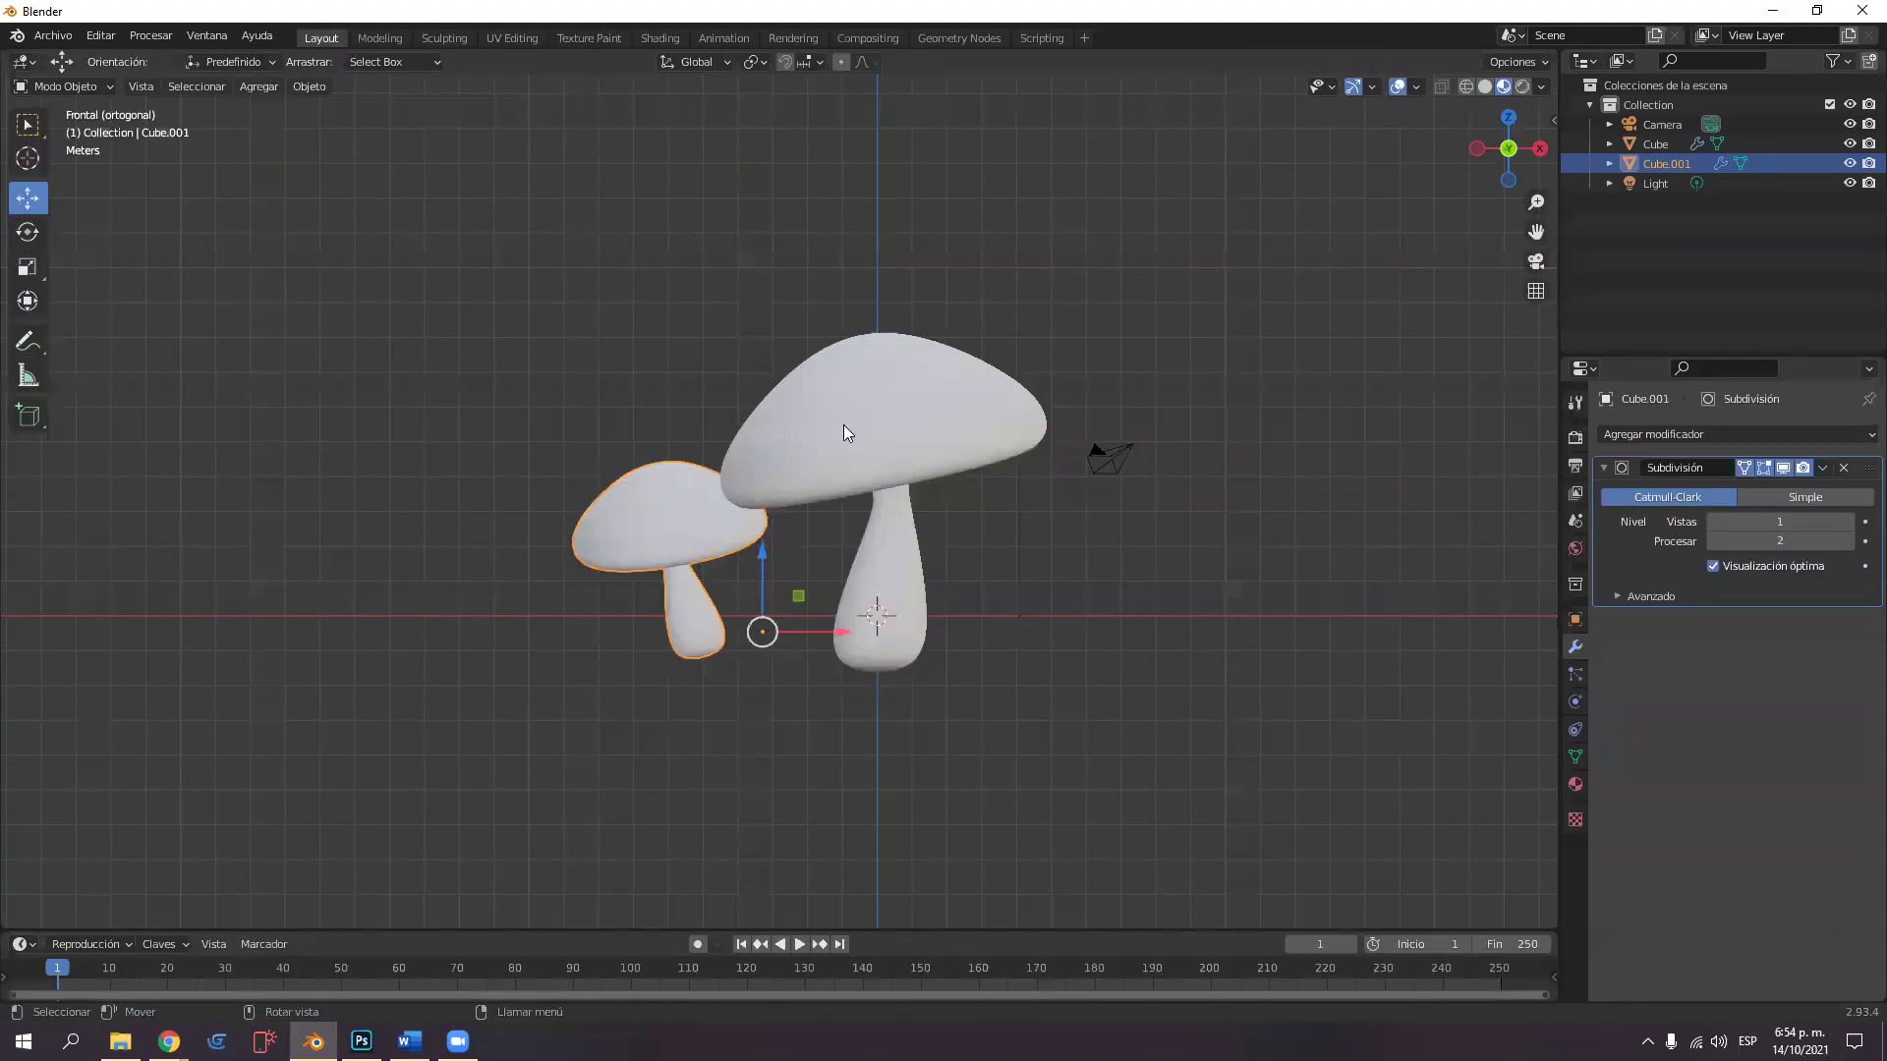
{"action": "middle_click_drag", "start_coordinate": [861, 469], "coordinate": [1071, 467]}
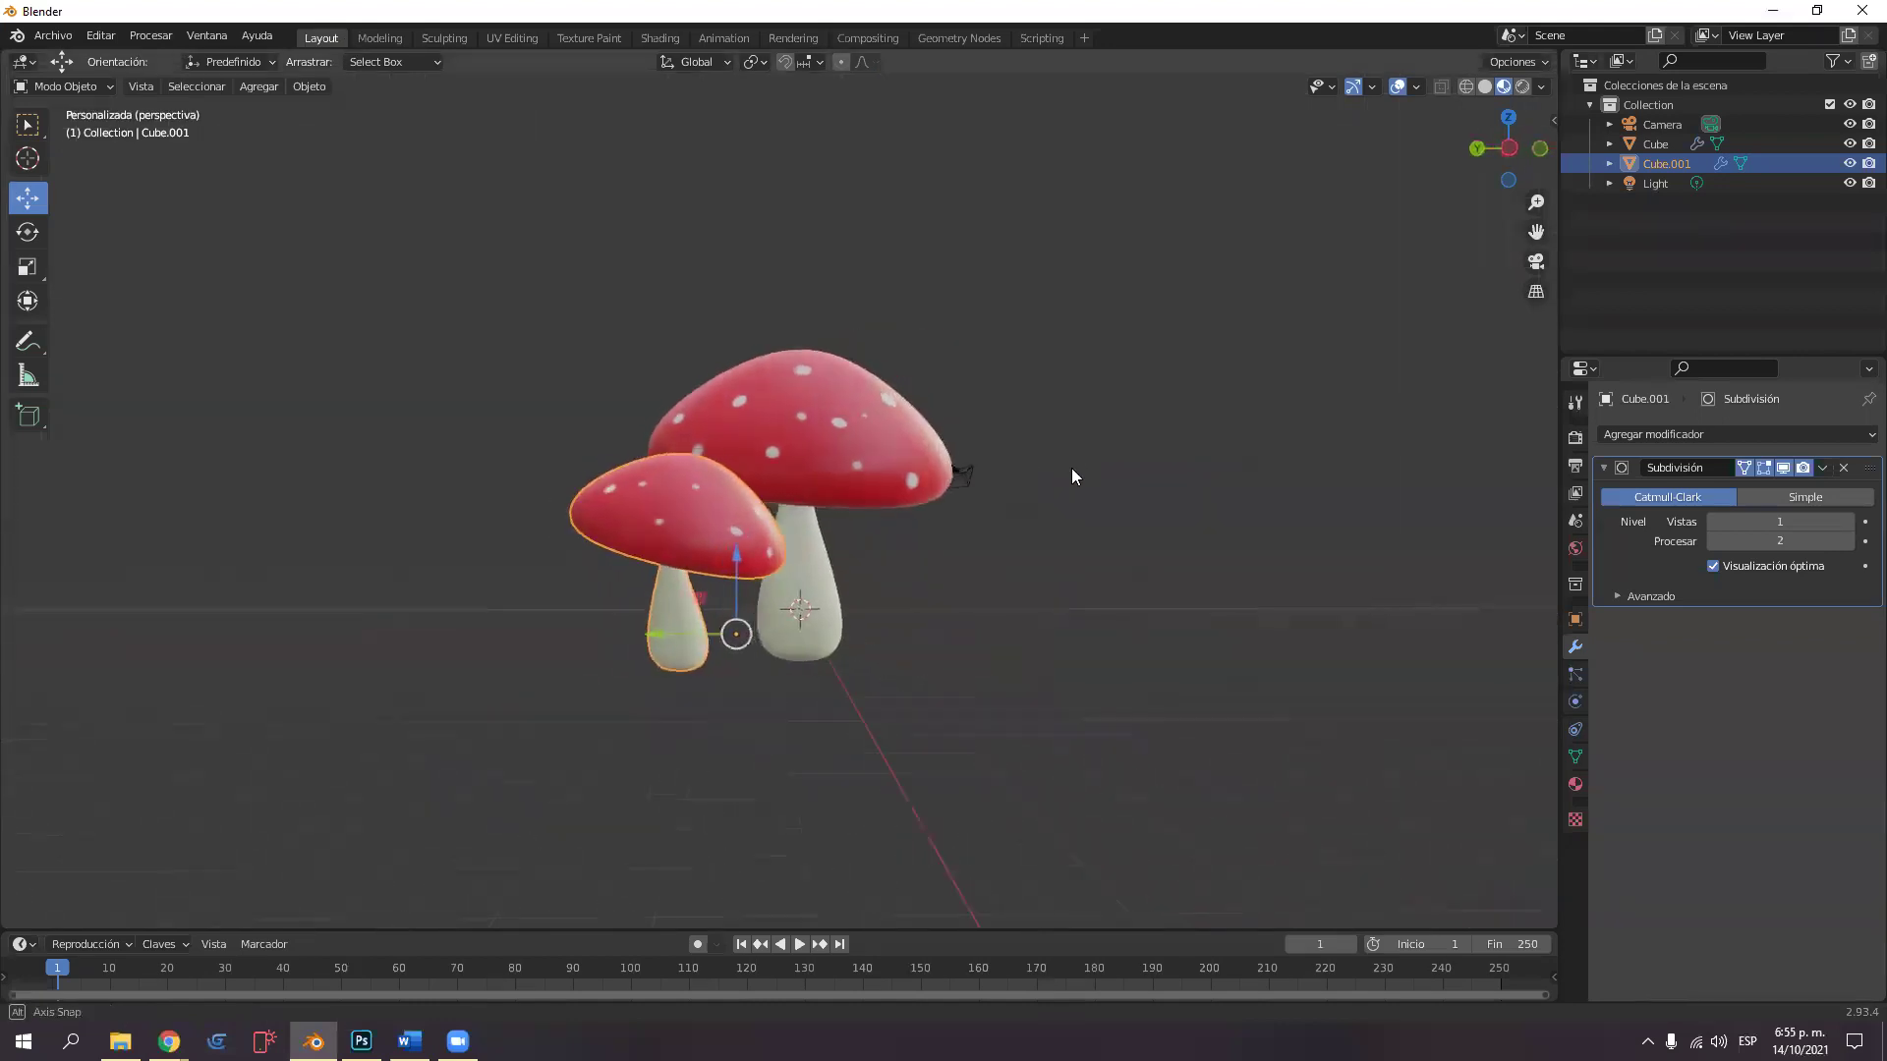
{"action": "scroll", "coordinate": [1189, 393], "scroll_direction": "up", "scroll_amount": 2}
{"action": "scroll", "coordinate": [1176, 430], "scroll_direction": "up", "scroll_amount": 1}
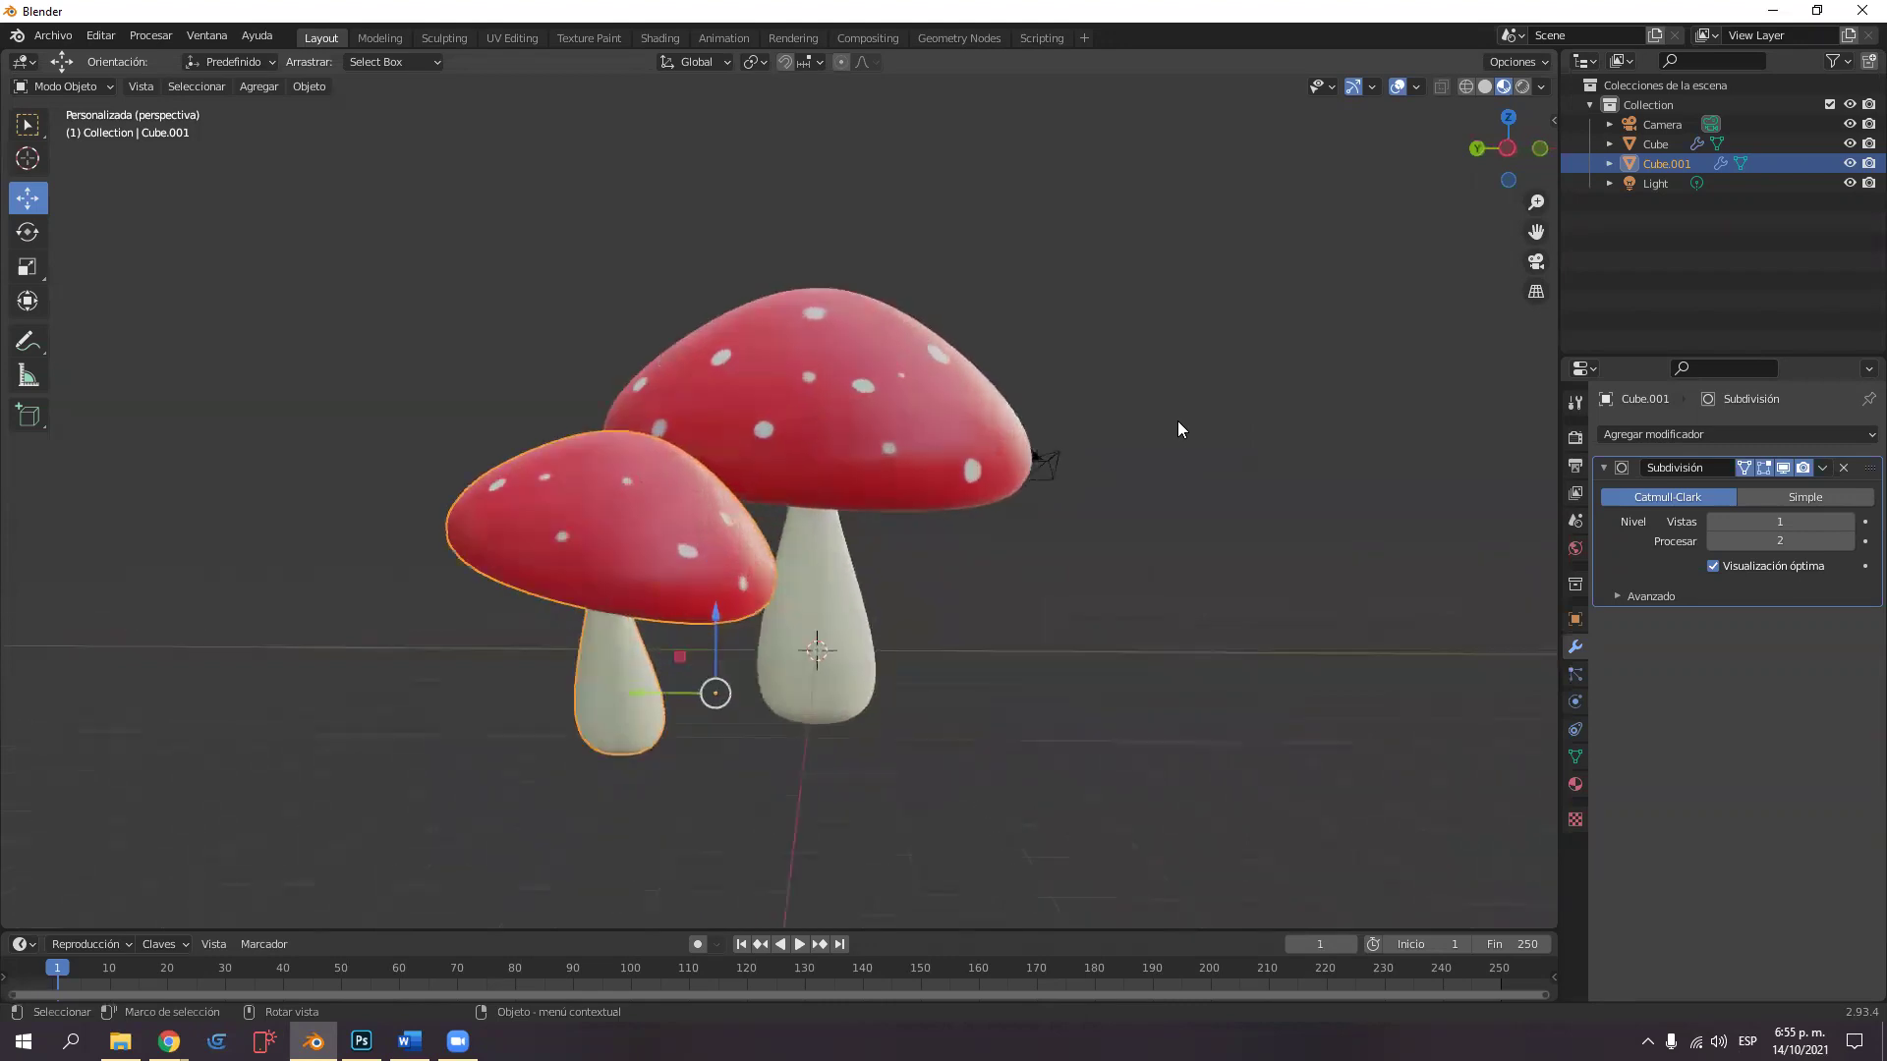